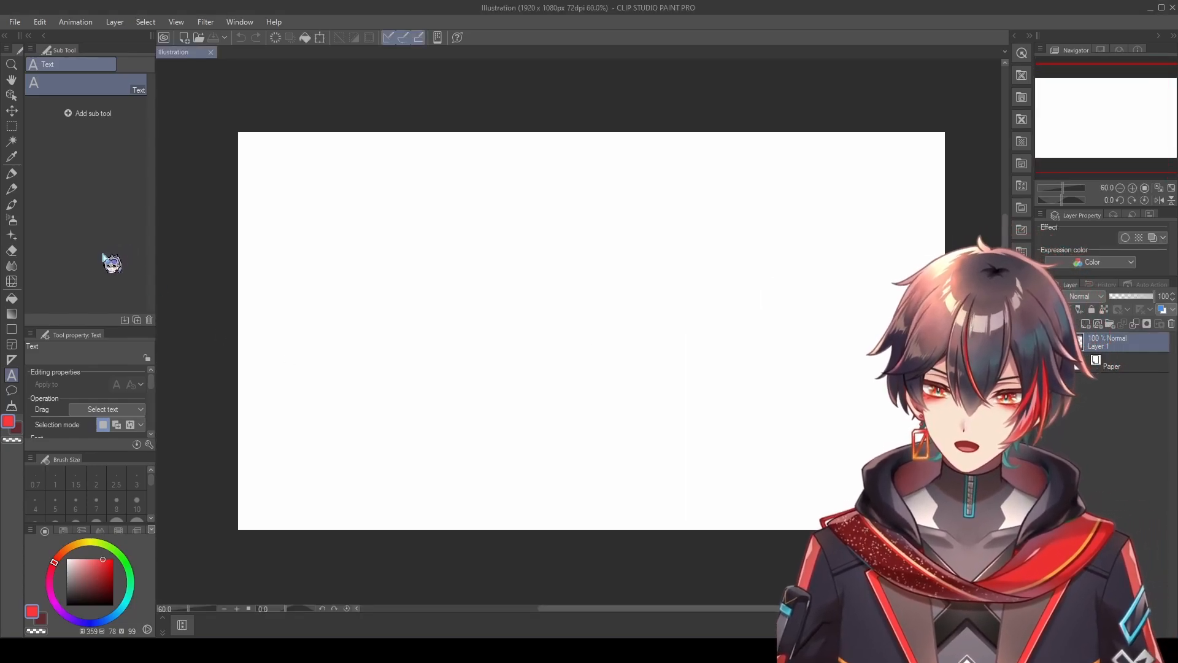
scroll(307, 258, up, 2)
click(308, 259)
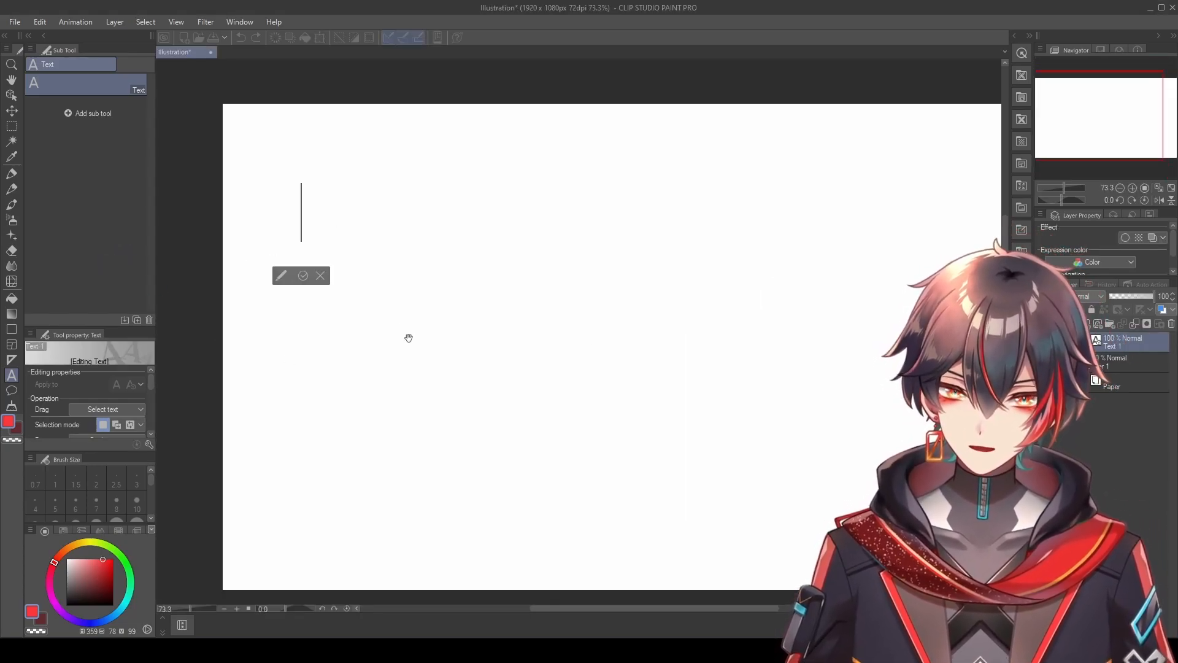
drag(150, 384, 153, 400)
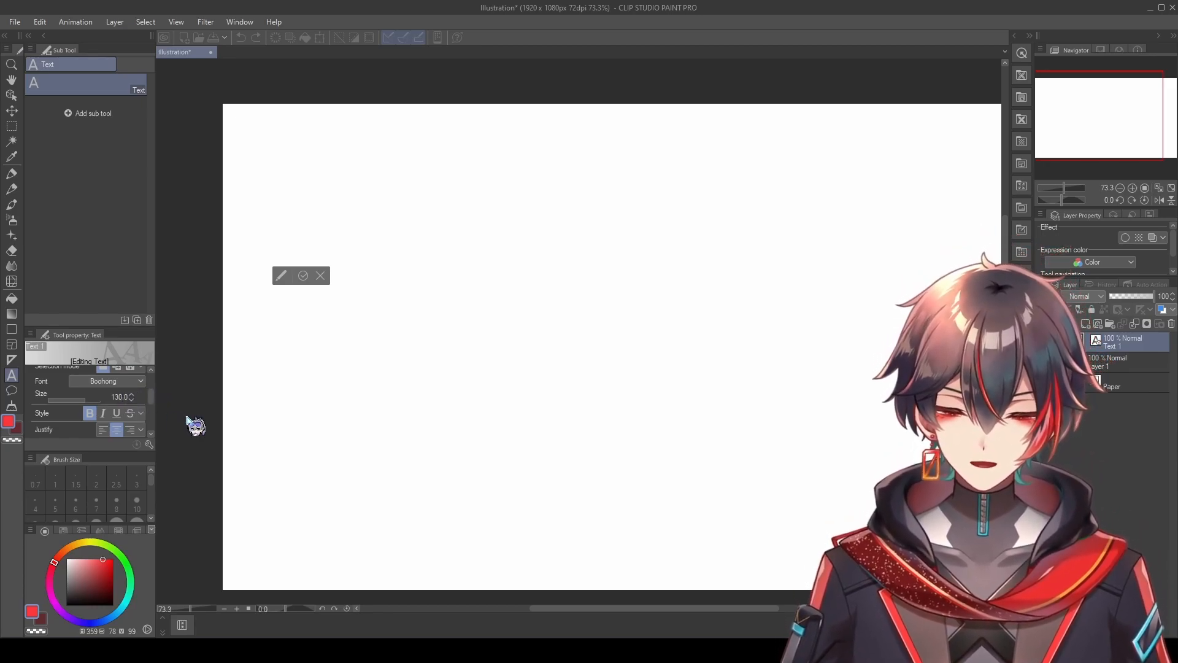
click(316, 205)
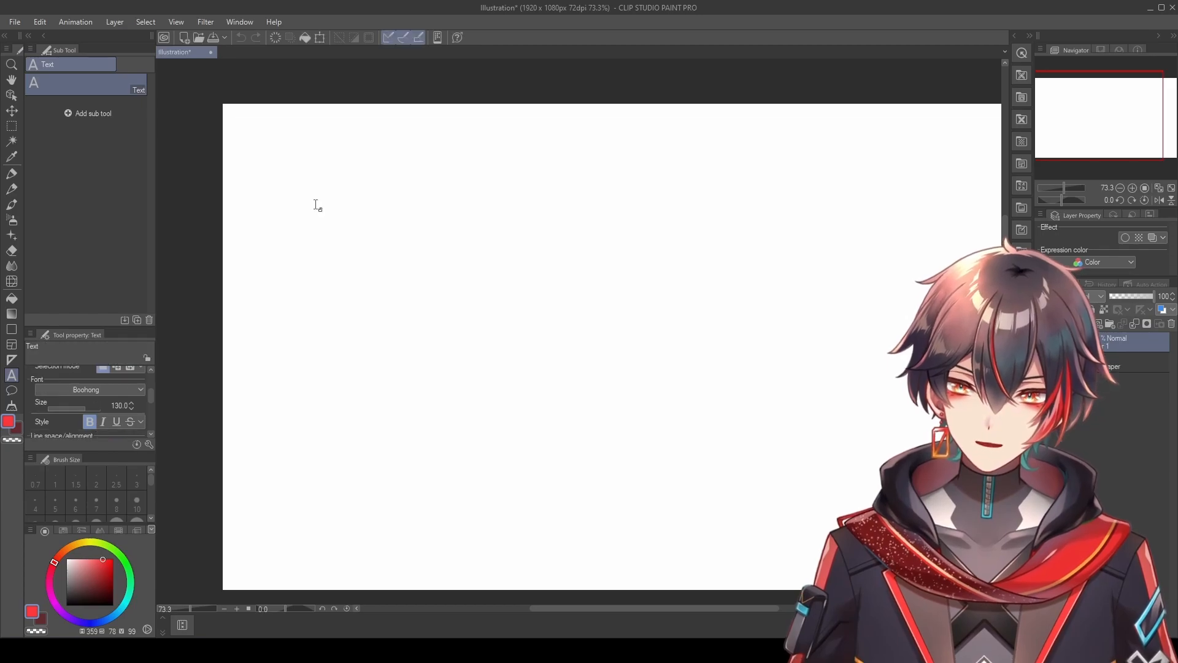
Step: Open the new-object dialog in GDevelop and, on the Clip Studio Paint canvas, add the text "PARTY GAME" near the upper-left corner
click(286, 147)
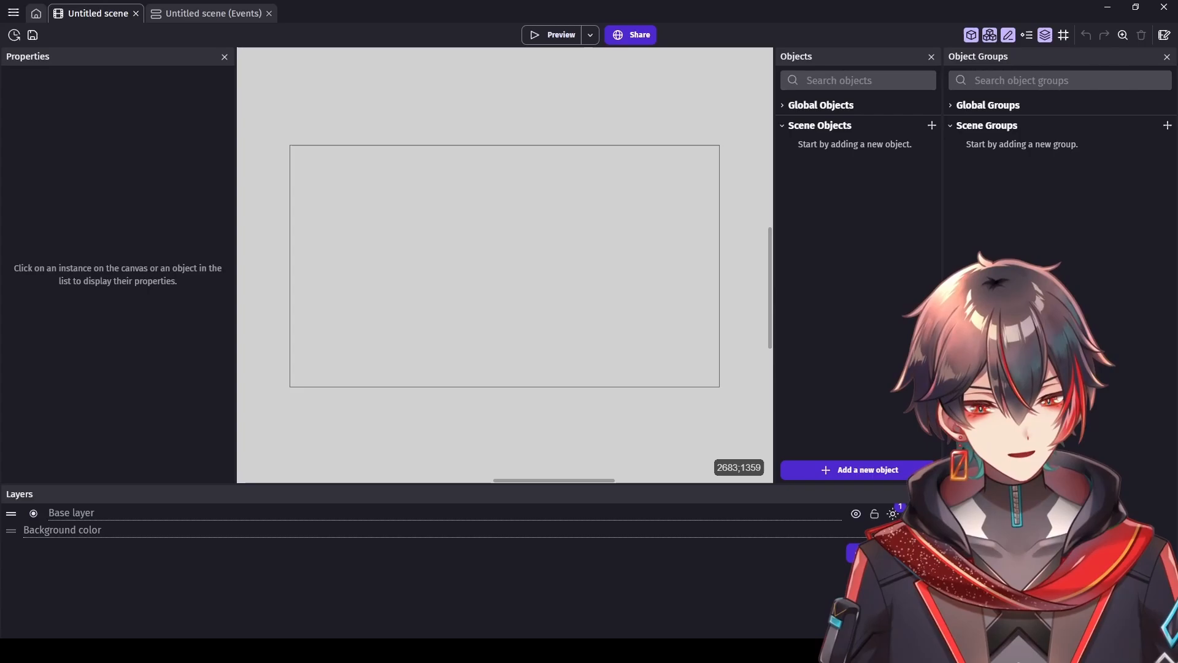
click(875, 470)
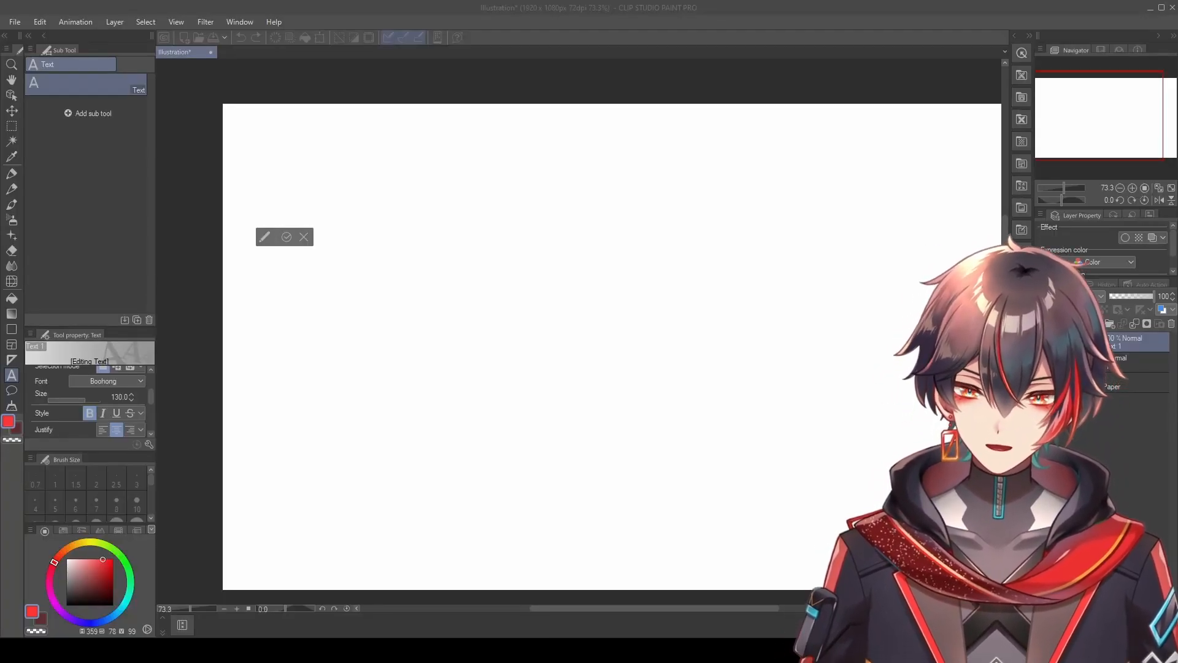
text(PAR)
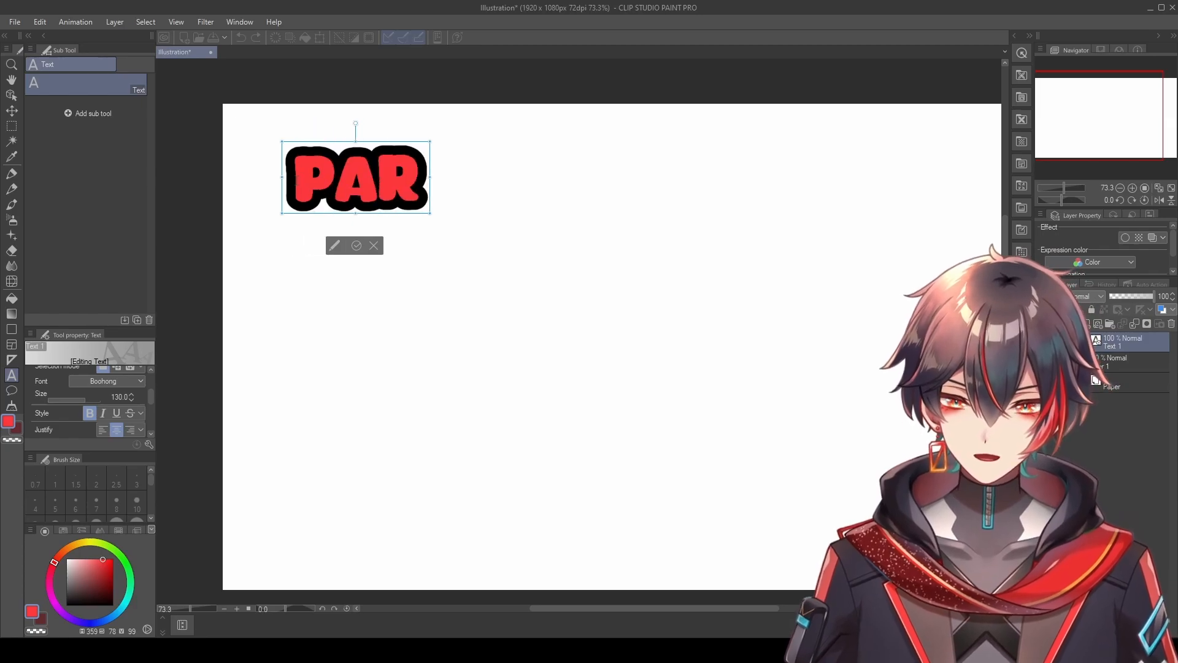
text(TY GAME)
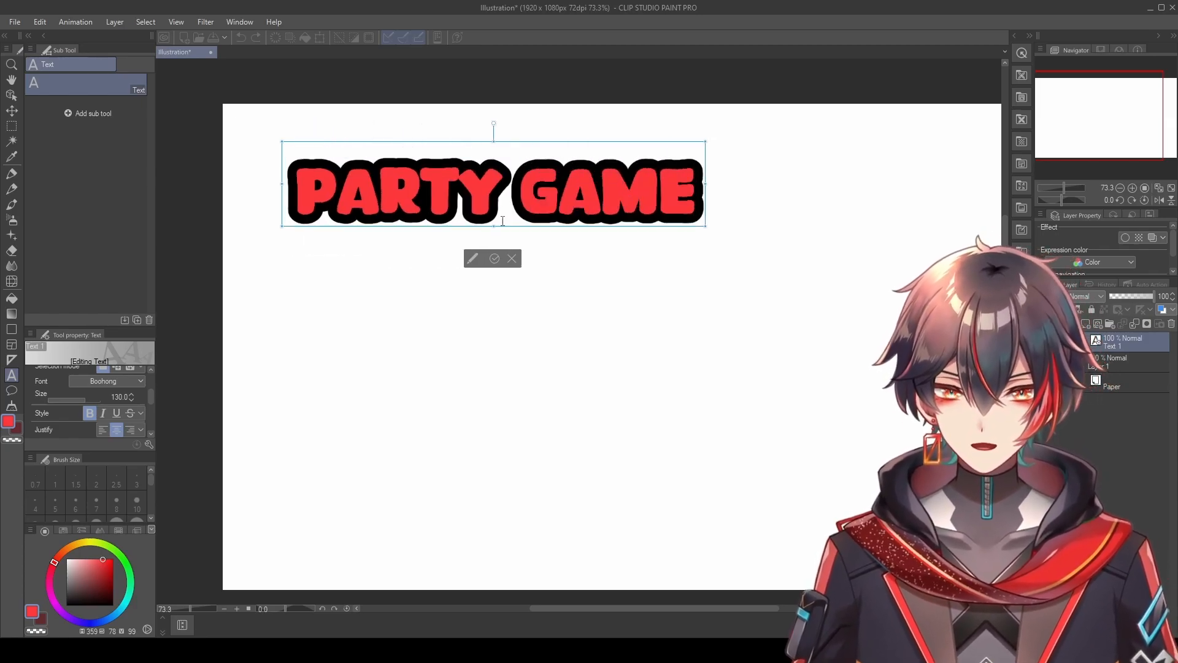
Step: Set the size of the whole PARTY GAME text to 70
key(ctrl+a)
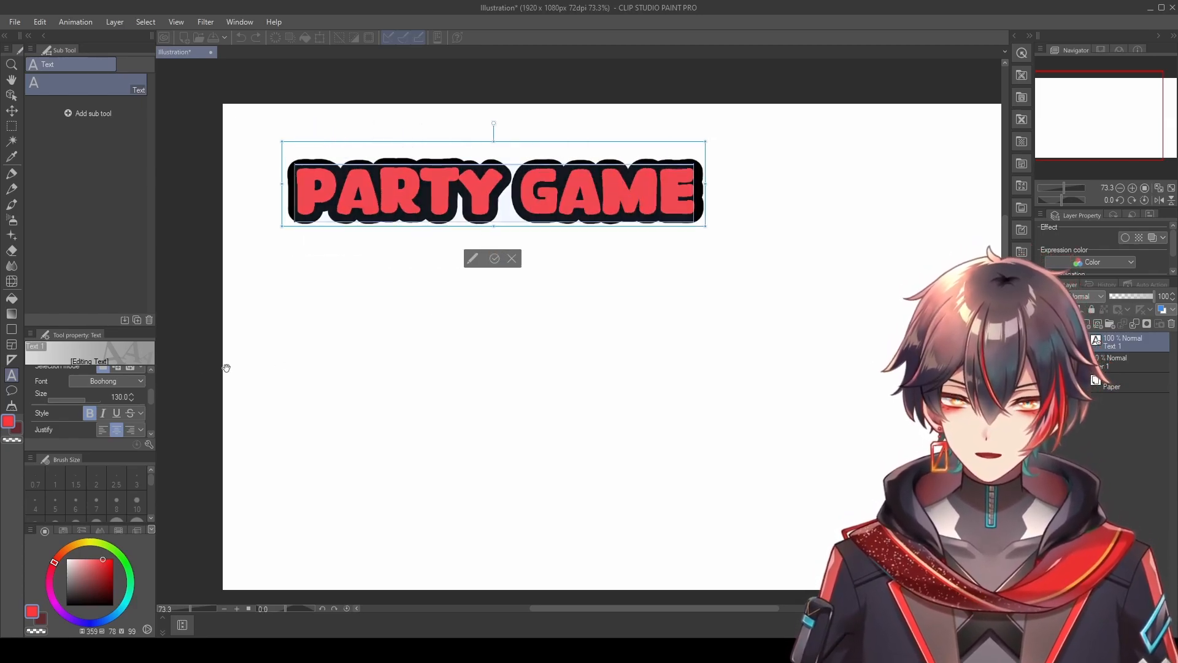
click(120, 398)
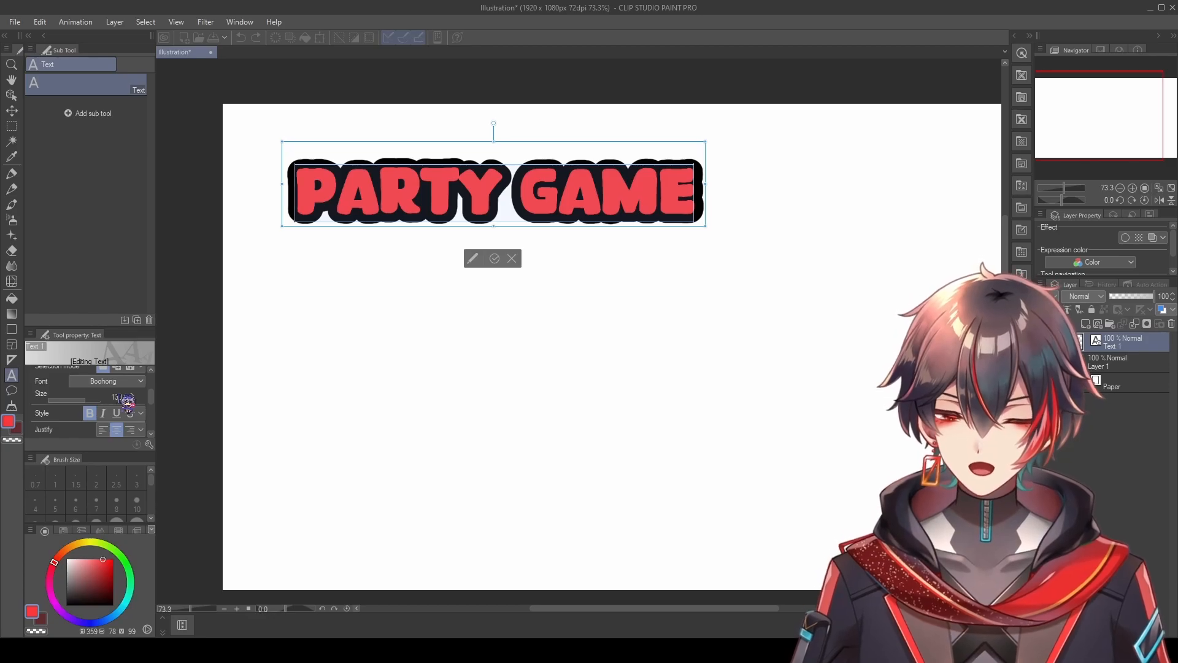
text(70)
key(Return)
Step: Add the lines "MULTIPLE PLAYERS" and "MINIGAME" below PARTY GAME in the same text
scroll(369, 242, up, 3)
drag(1125, 113, 1040, 97)
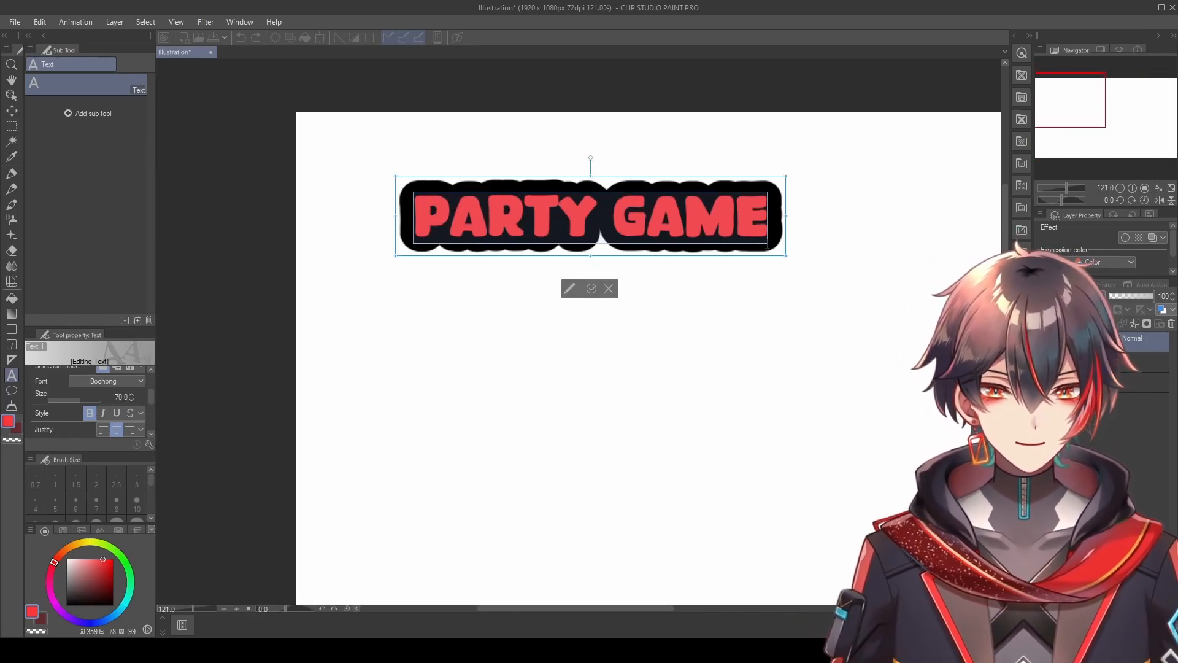
click(778, 239)
key(Return)
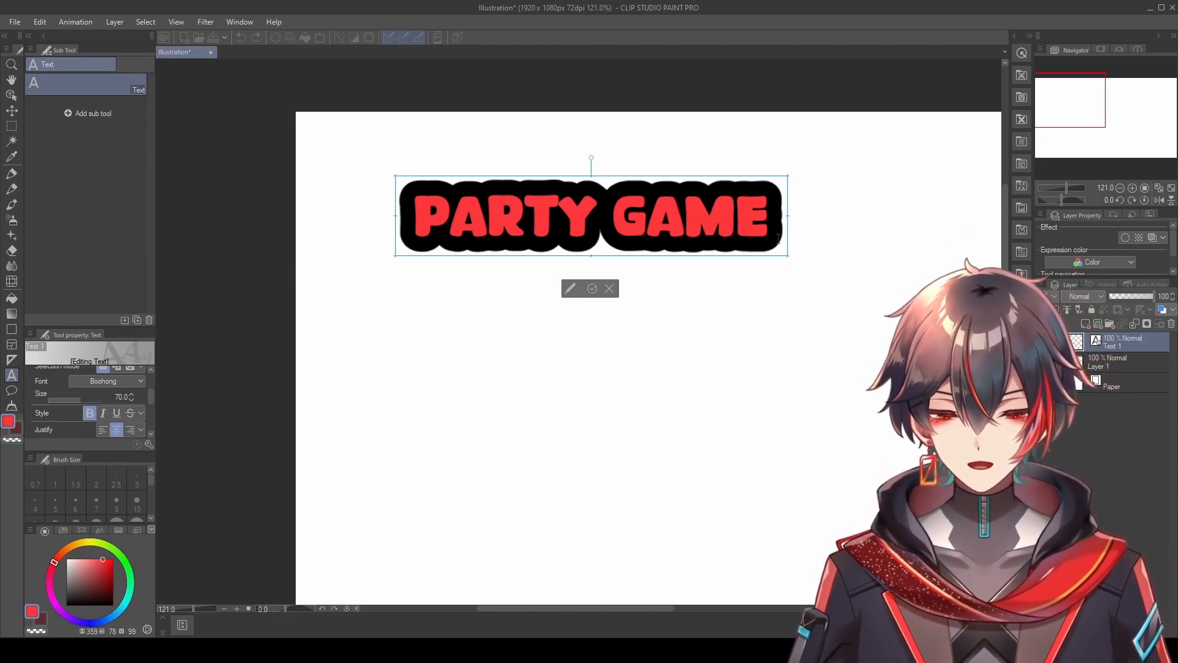
text(MULTIPLE)
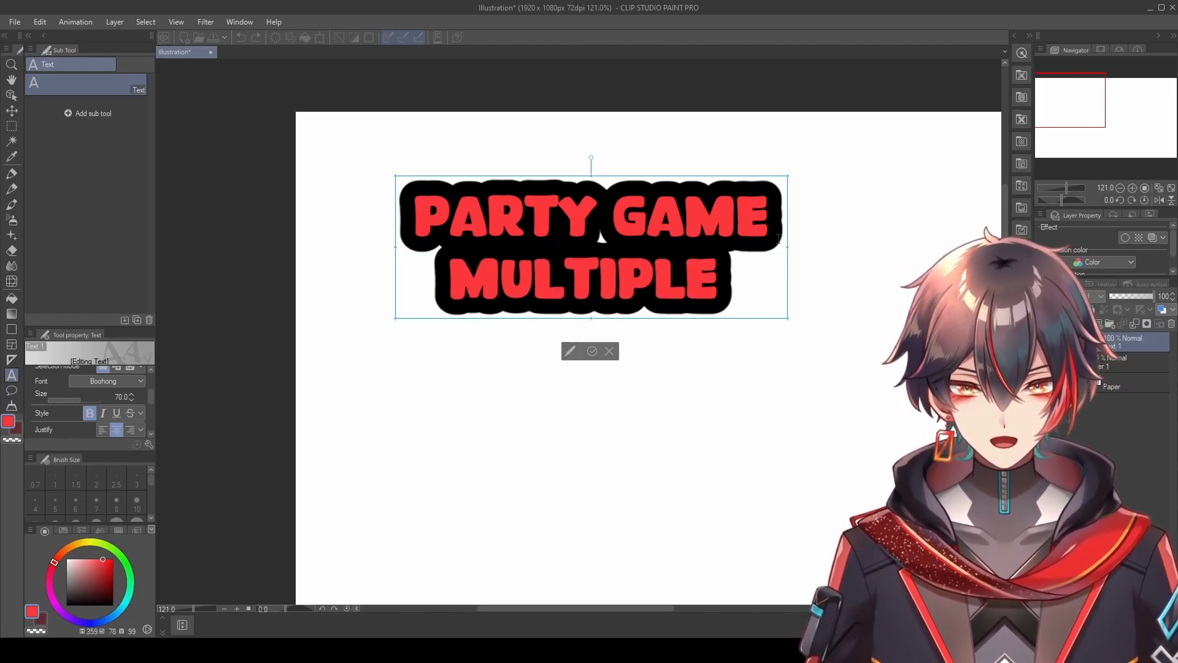
text( PLAYERS)
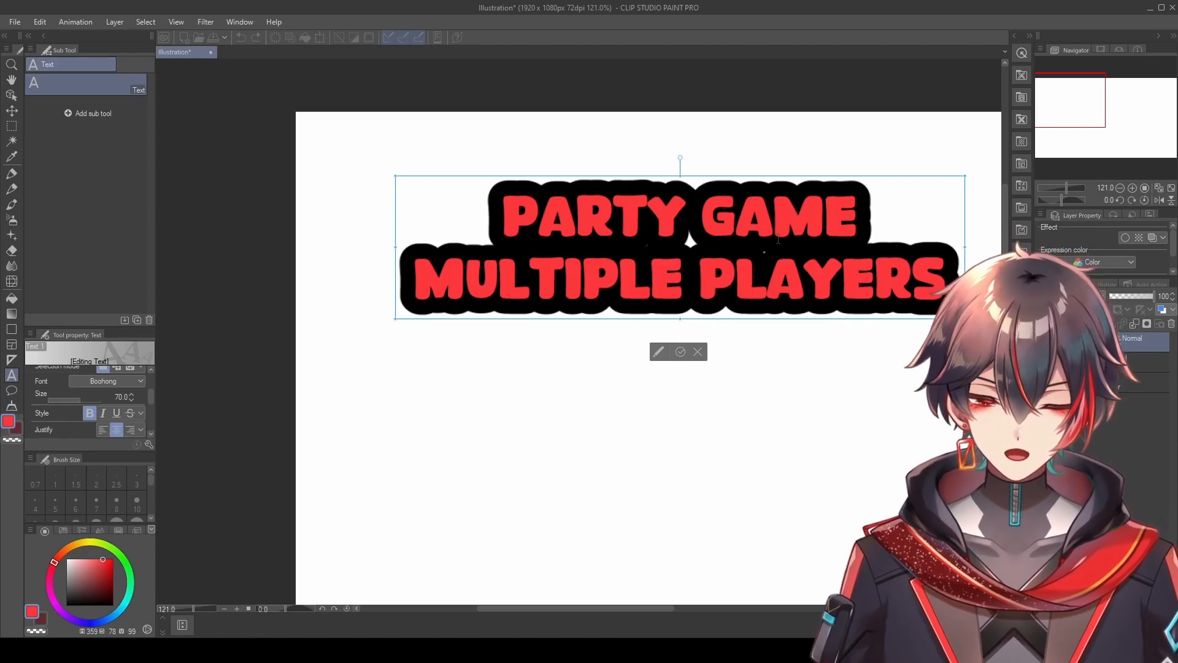
key(Return)
text(MINIGAME)
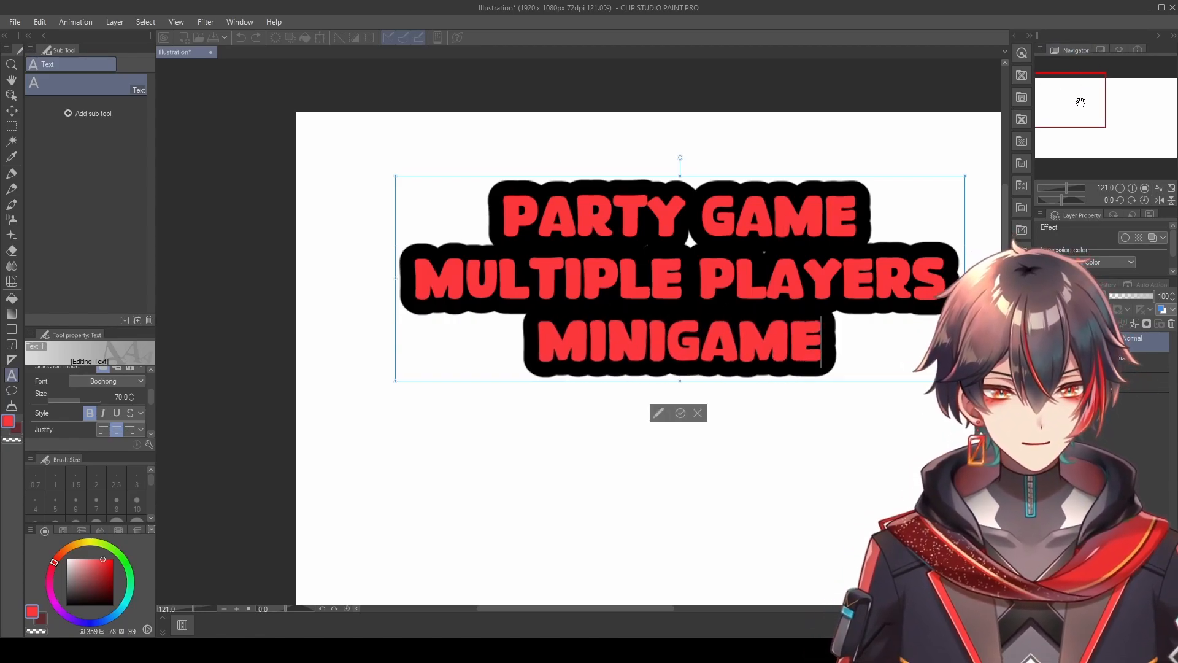
Step: Add a fourth line reading "DOPAN KINGDOM?" to the text
drag(1080, 102, 1088, 110)
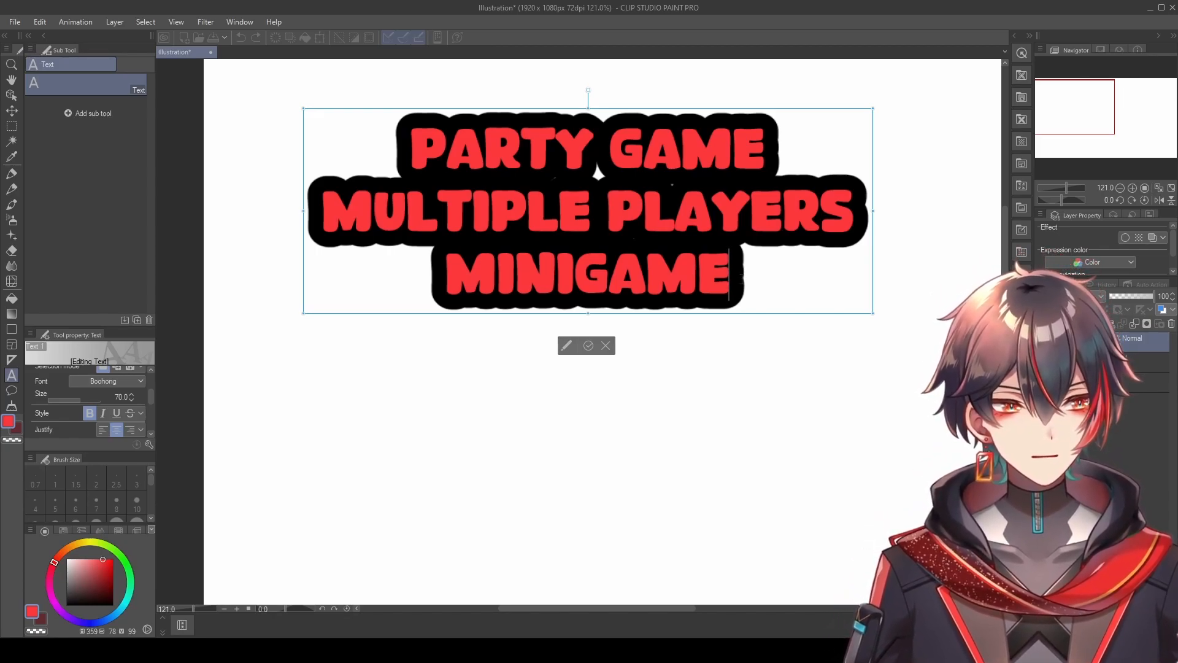
key(Return)
text(D)
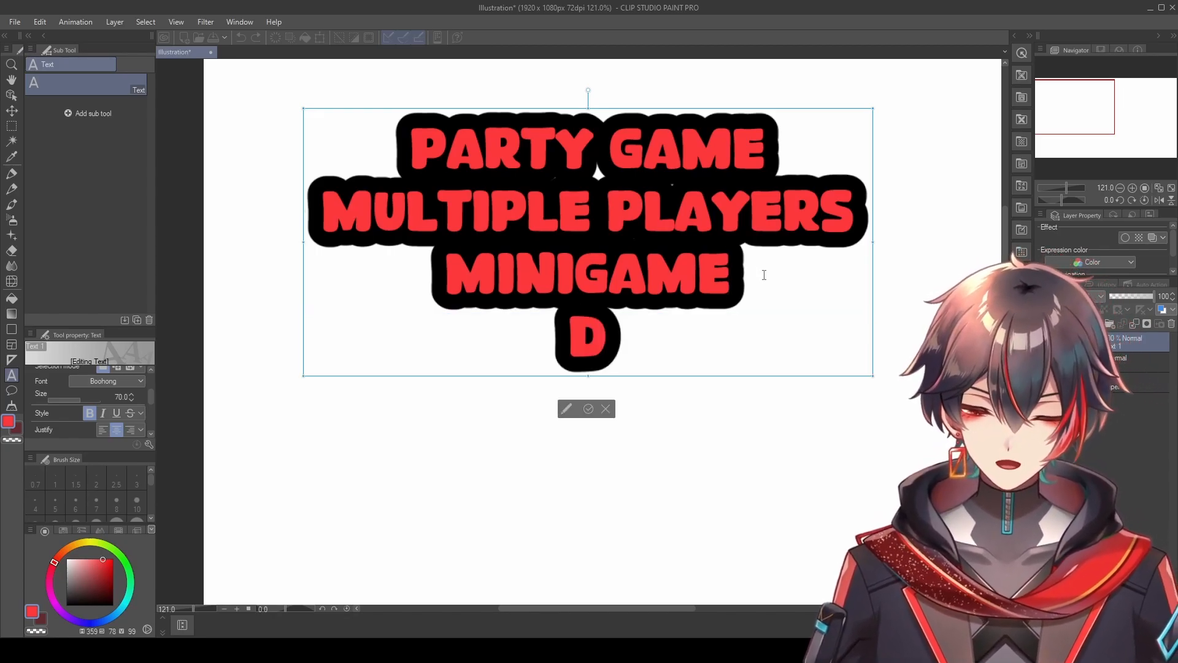
text(OPAN KINGDOM?)
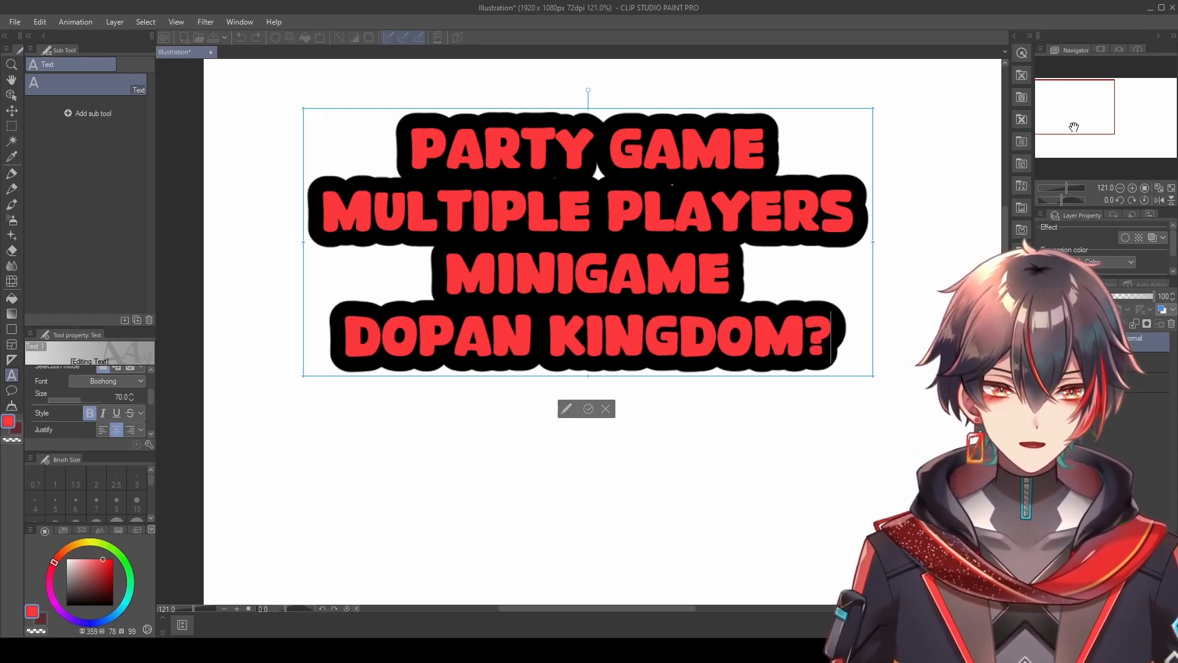
Step: Add a fifth line to the text reading "RIGGED CIN BIRTHDAY BOY FAVOR"
drag(953, 226, 823, 202)
key(Return)
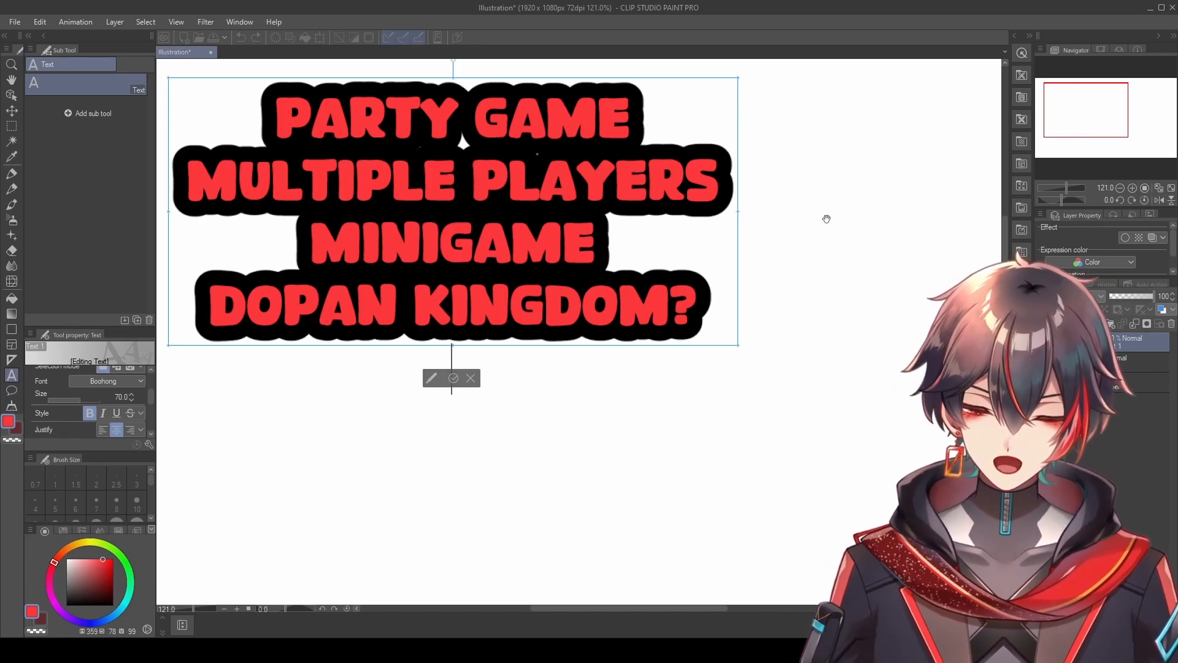
text(RIGGED)
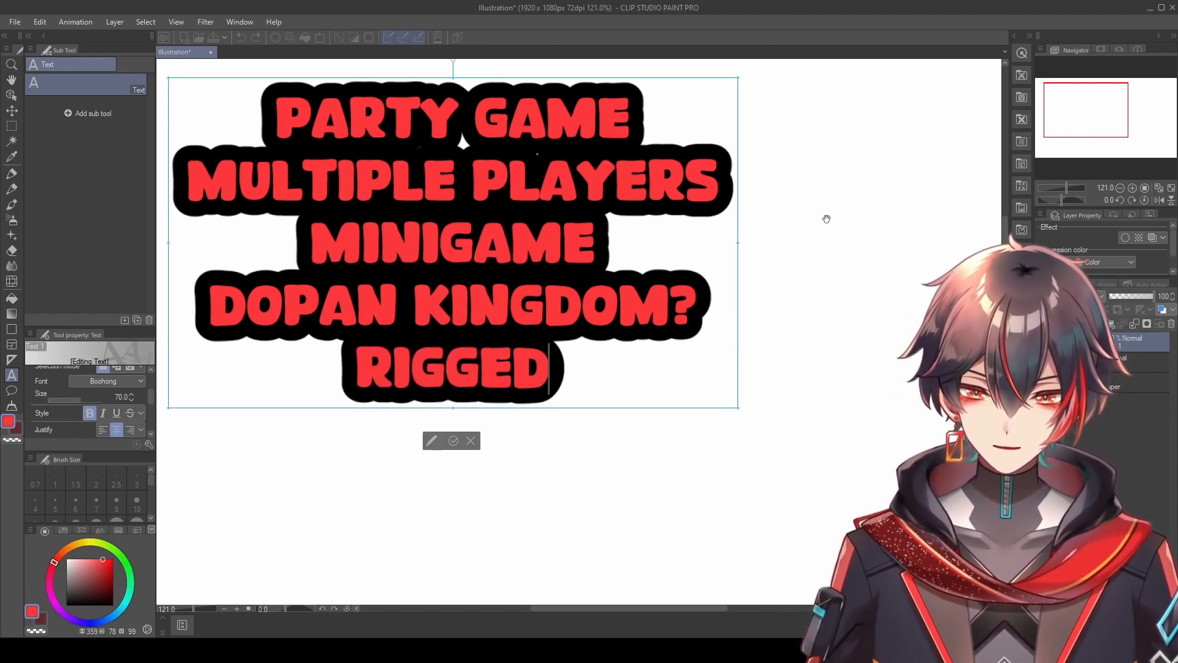
text( CIN BIRTHB)
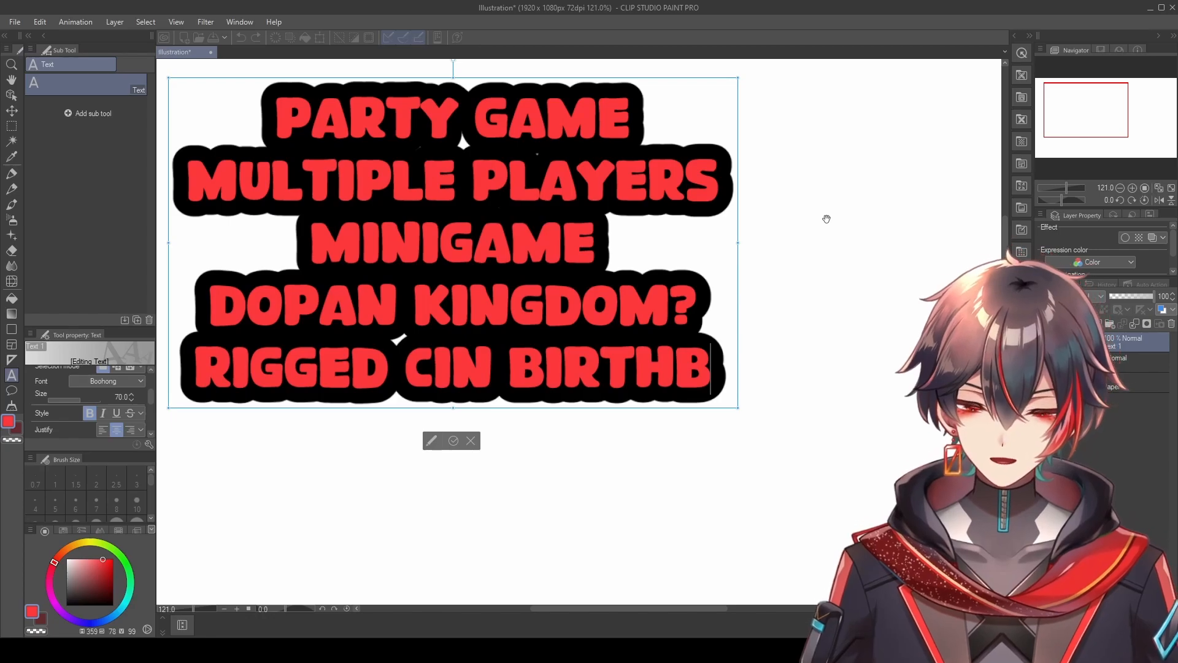
key(BackSpace)
text(DAY BOY F)
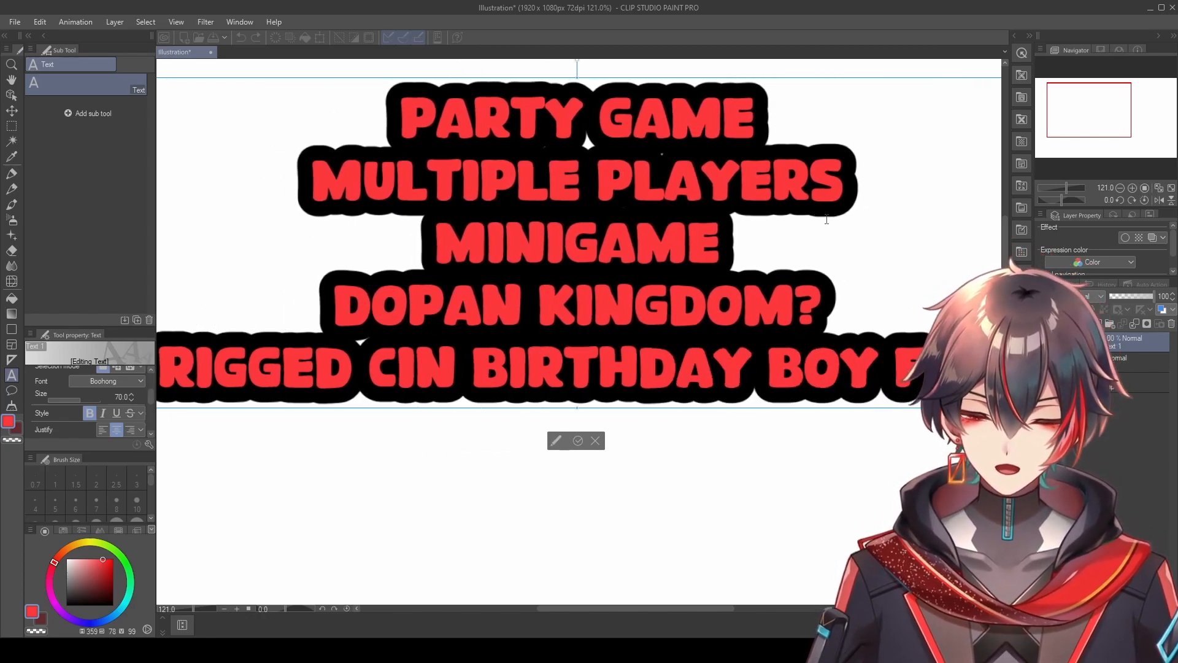
text(AV)
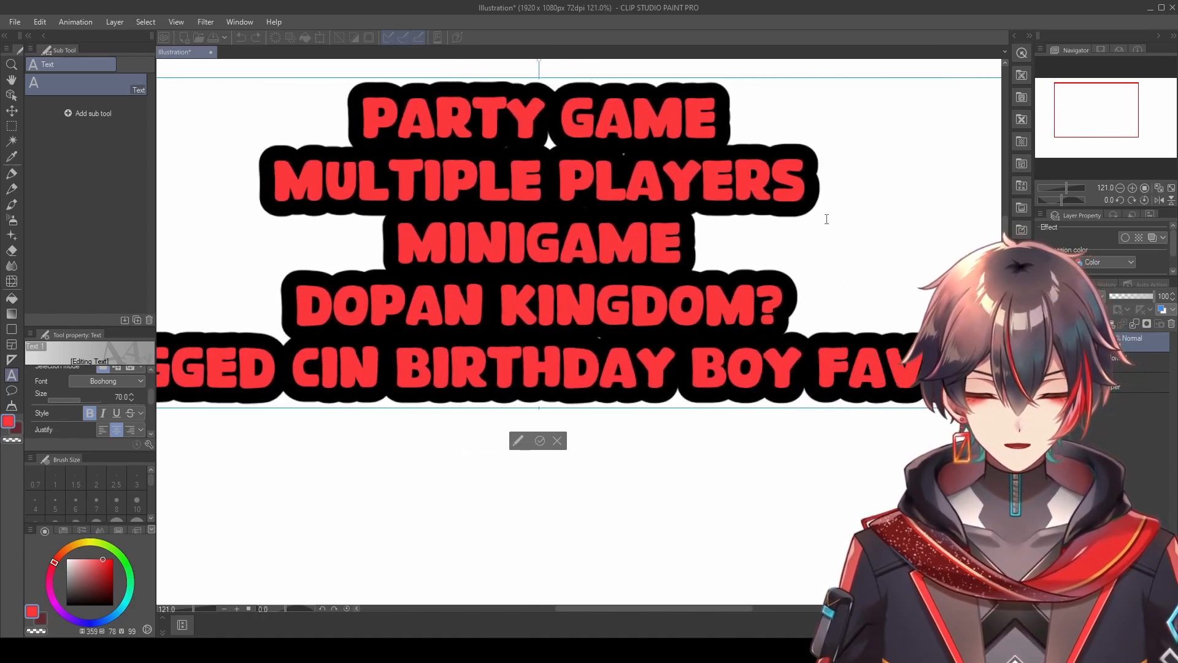
scroll(827, 219, down, 1)
text(O)
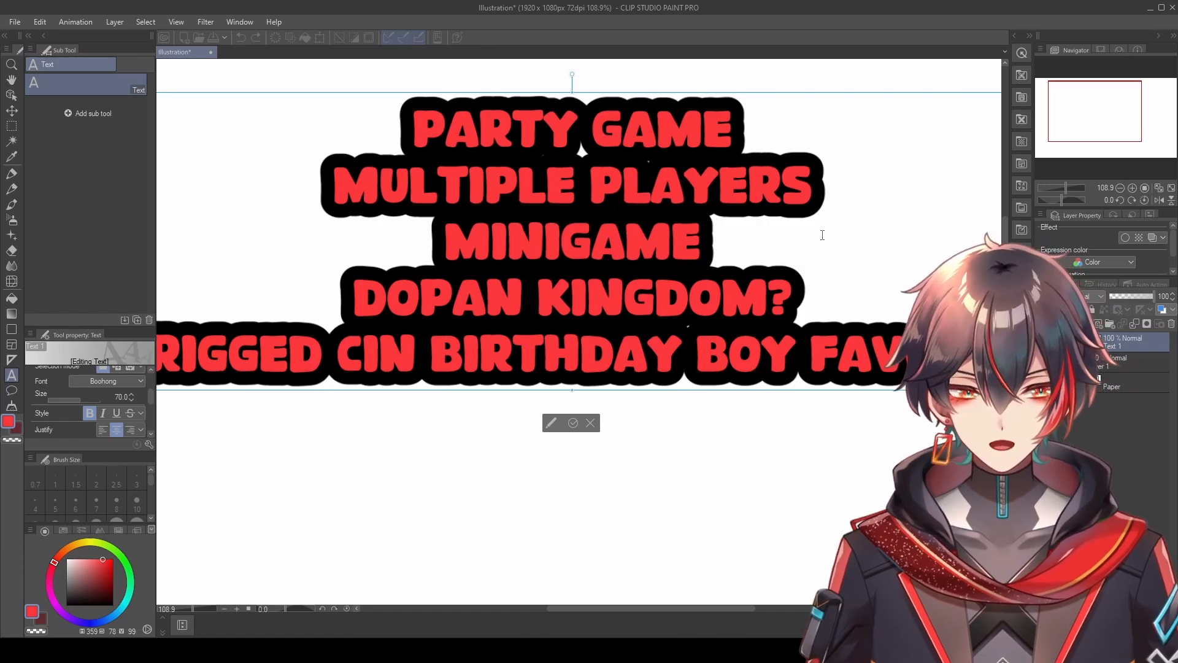
scroll(822, 235, down, 1)
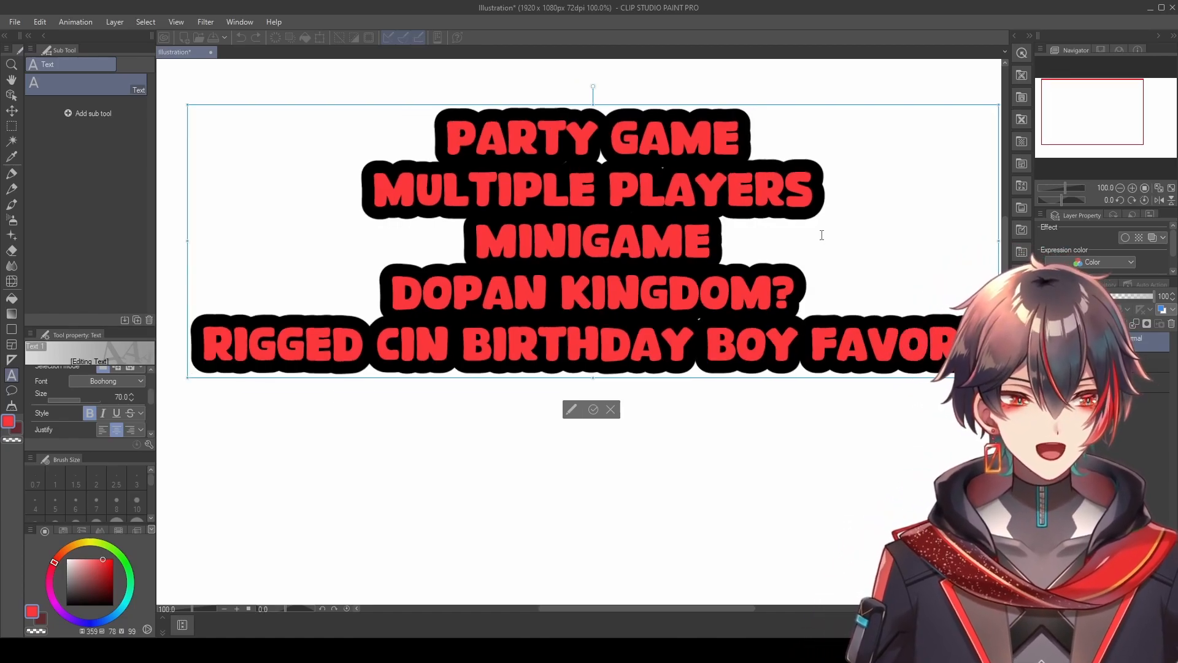
Step: Add a sixth line reading "NOT SKILL BASED" at the end of the text
drag(1081, 117, 1084, 120)
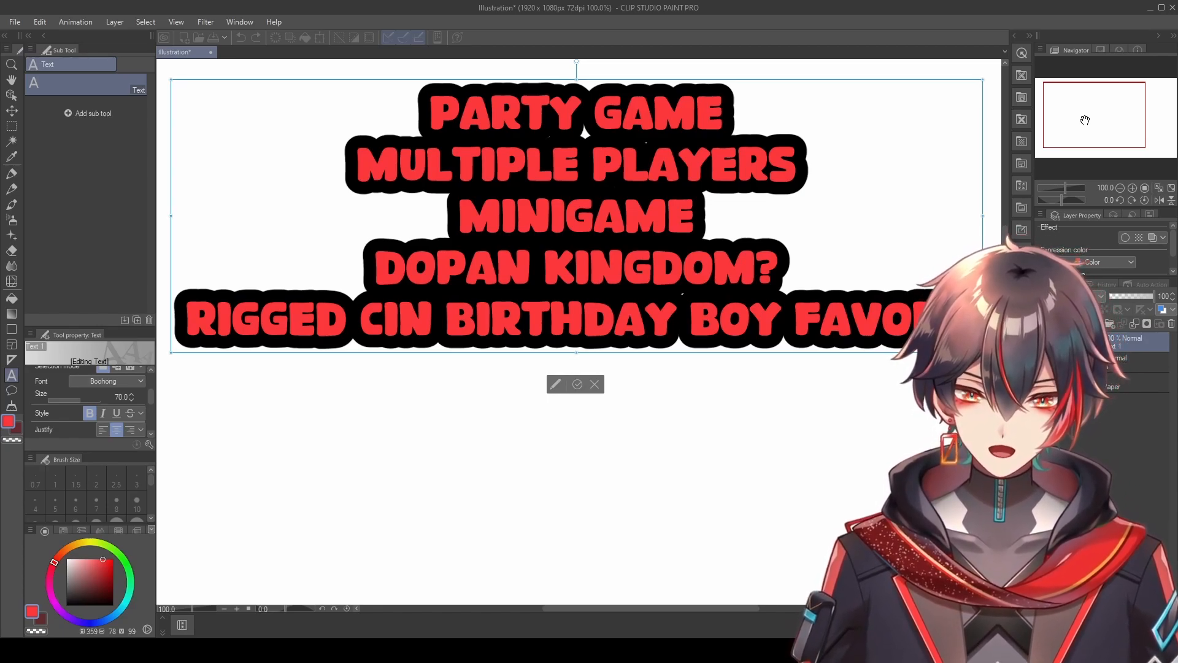
key(Return)
text(NOT)
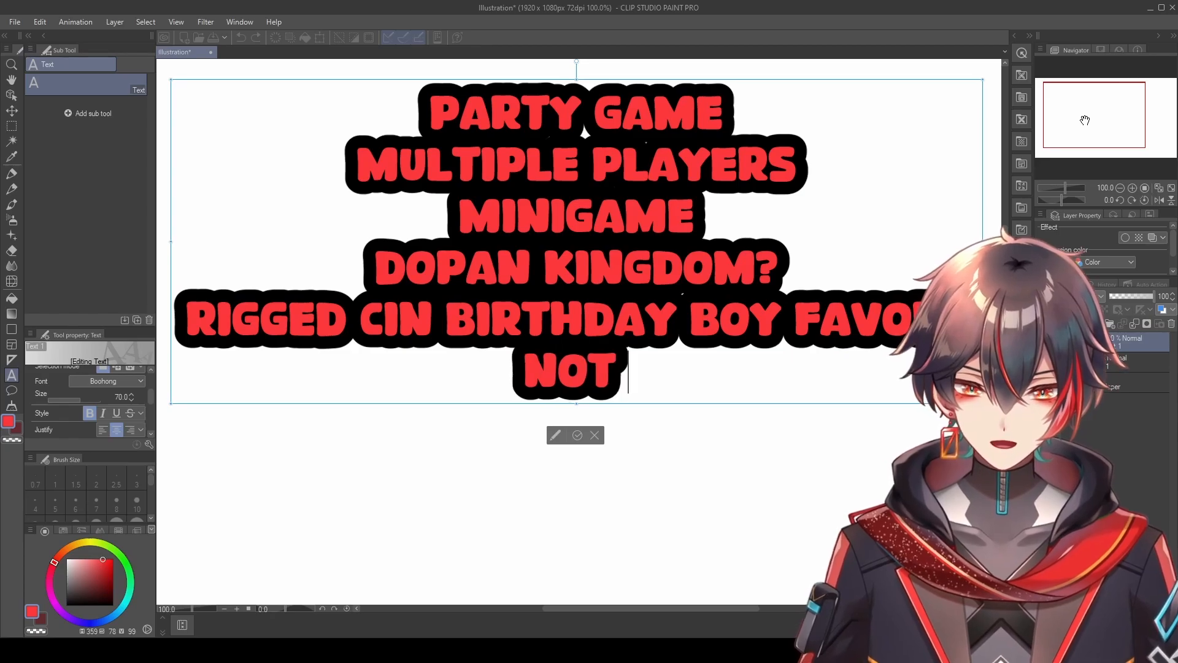
text( SKILL BASED)
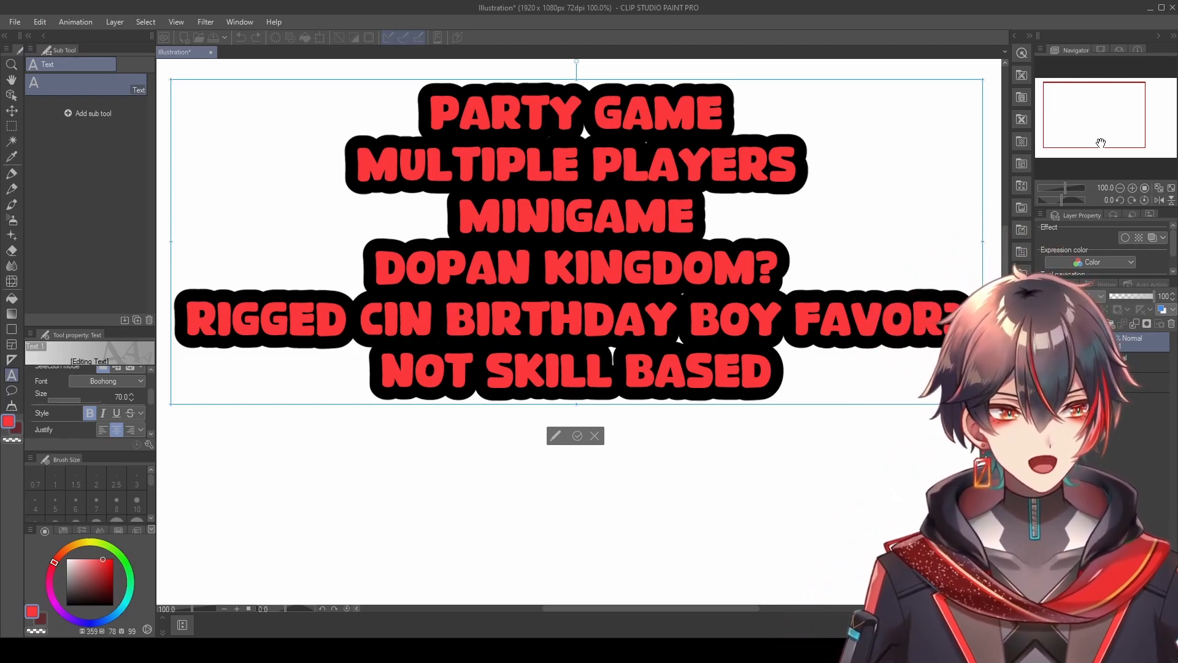
drag(1101, 143, 1101, 142)
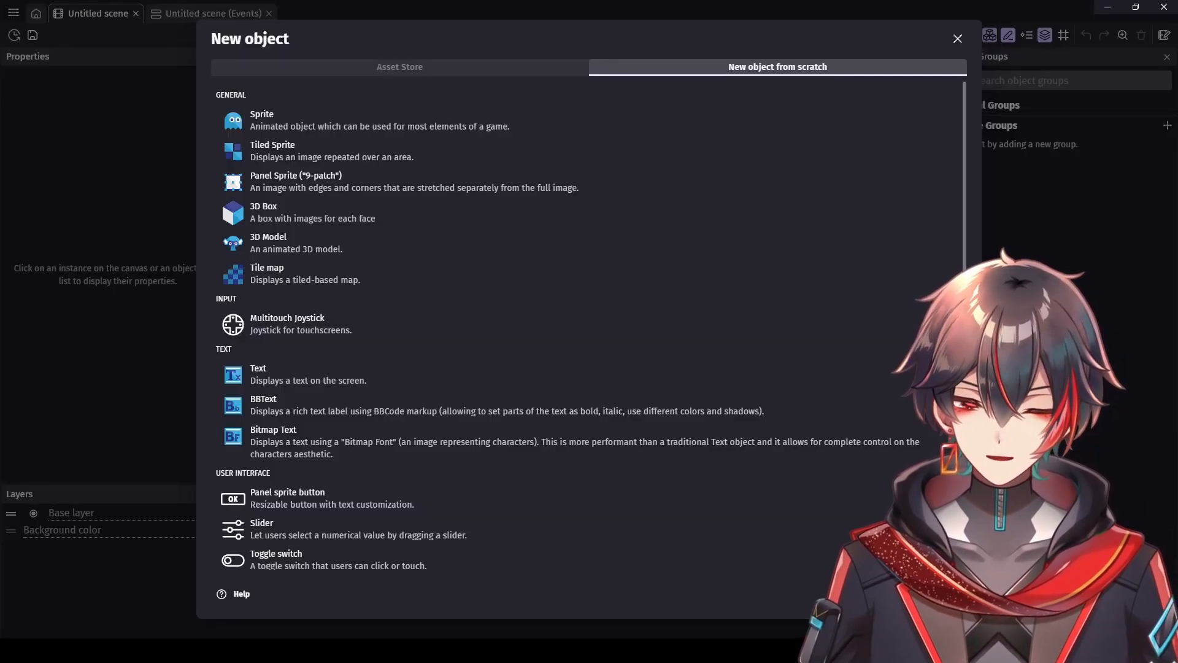
Step: In GDevelop, look through the object types available from scratch and create a BBText object
scroll(474, 178, down, 2)
scroll(472, 187, up, 2)
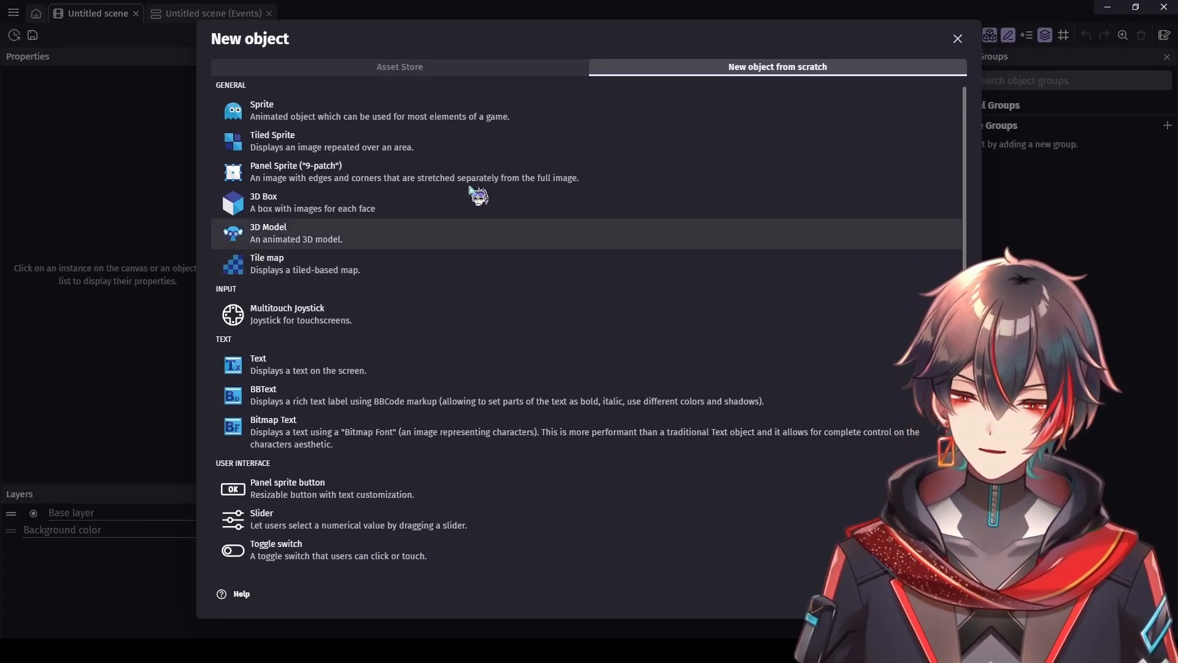
scroll(470, 190, down, 3)
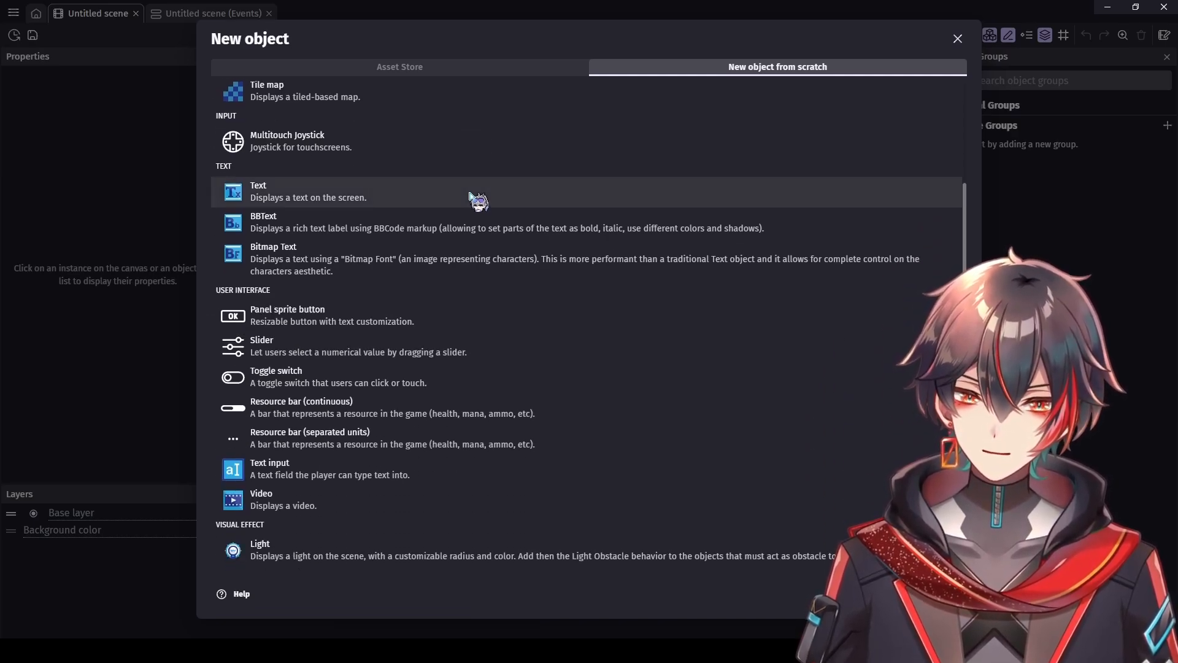
scroll(473, 198, up, 3)
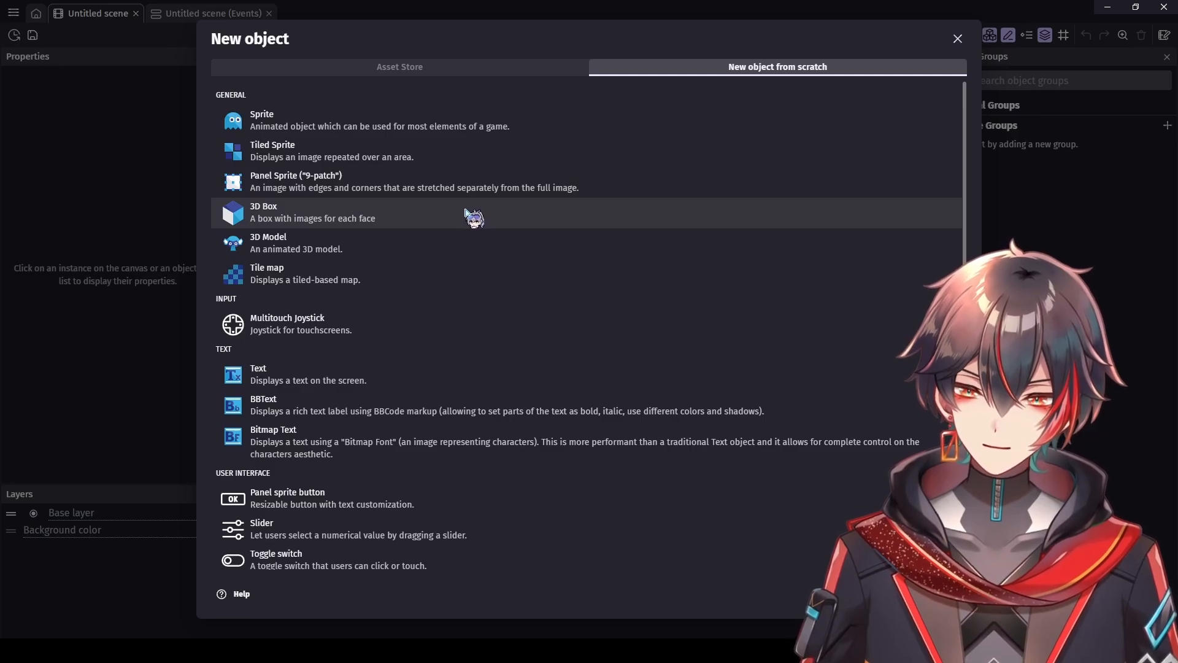
scroll(467, 212, down, 1)
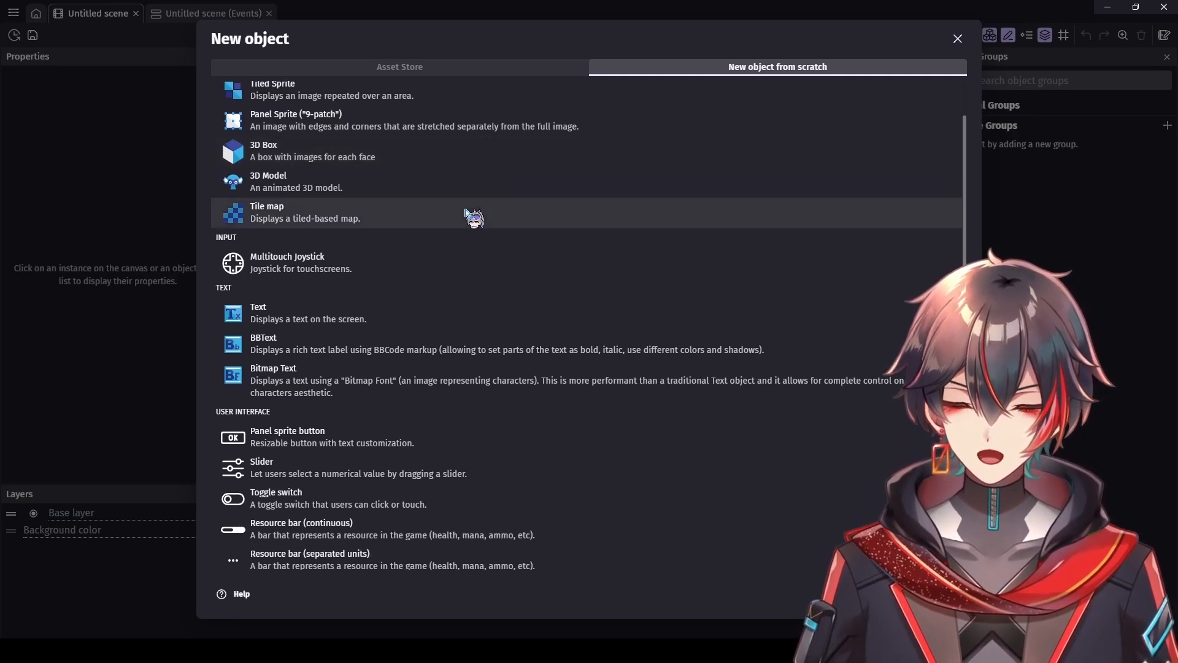
scroll(474, 218, up, 1)
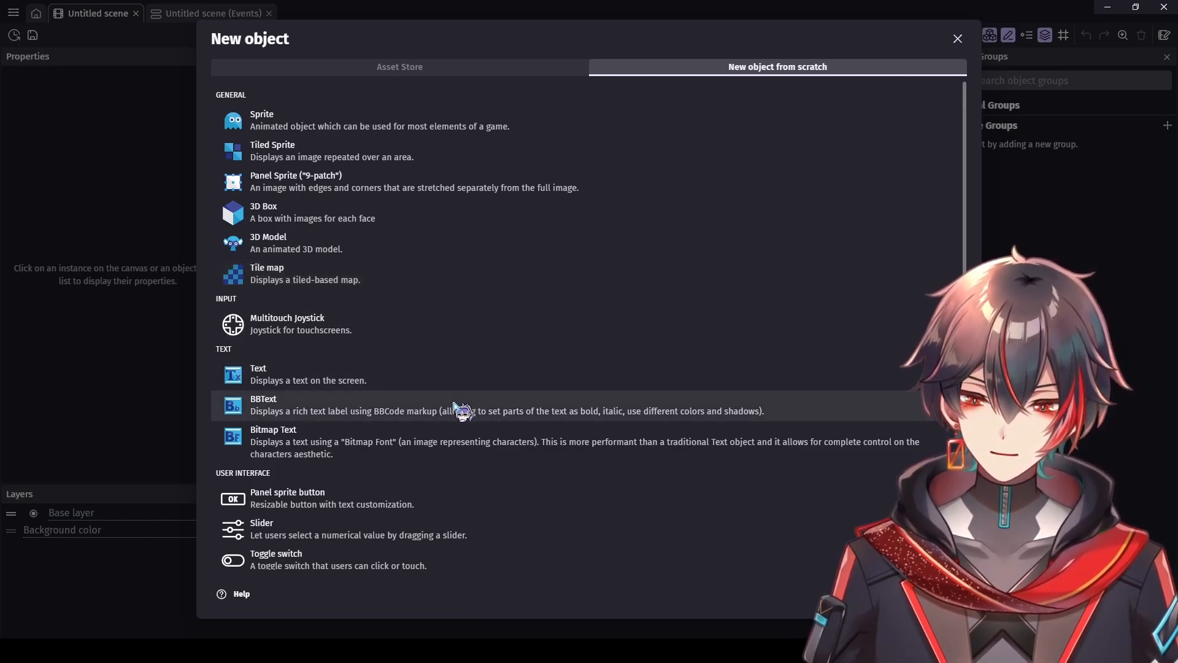
click(455, 406)
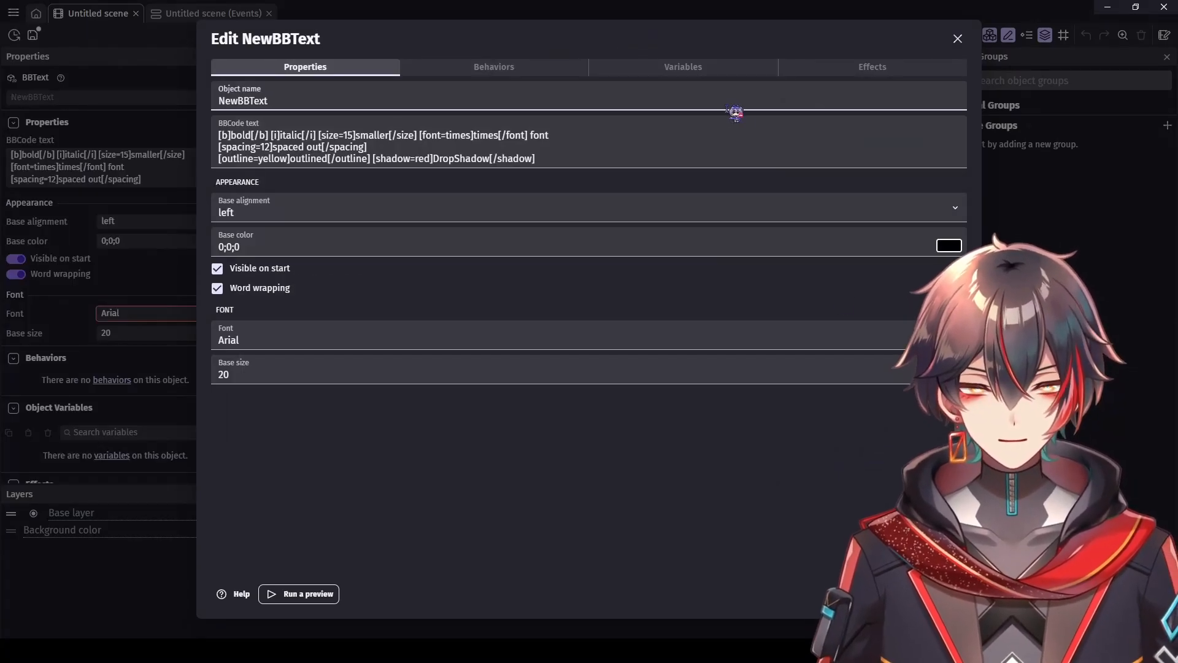
click(682, 67)
click(494, 68)
click(369, 68)
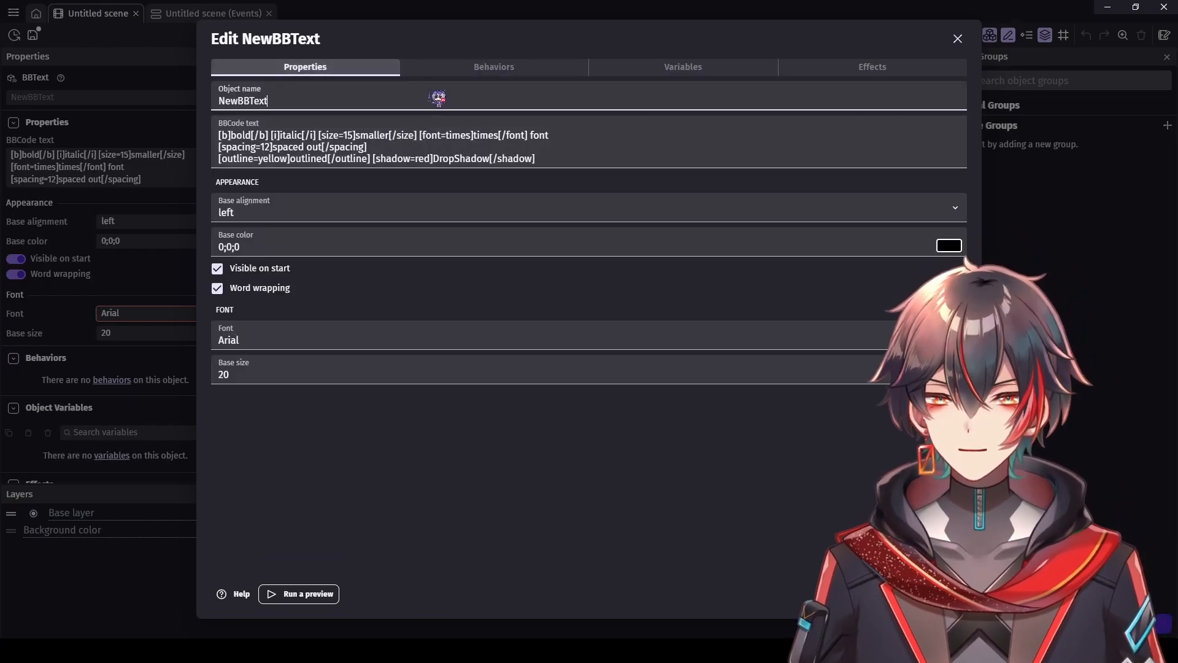
Step: Set the BBText object's font to FOTRodinHimawari Pro UB.otf and its base size to 200, and apply the changes
double_click(437, 97)
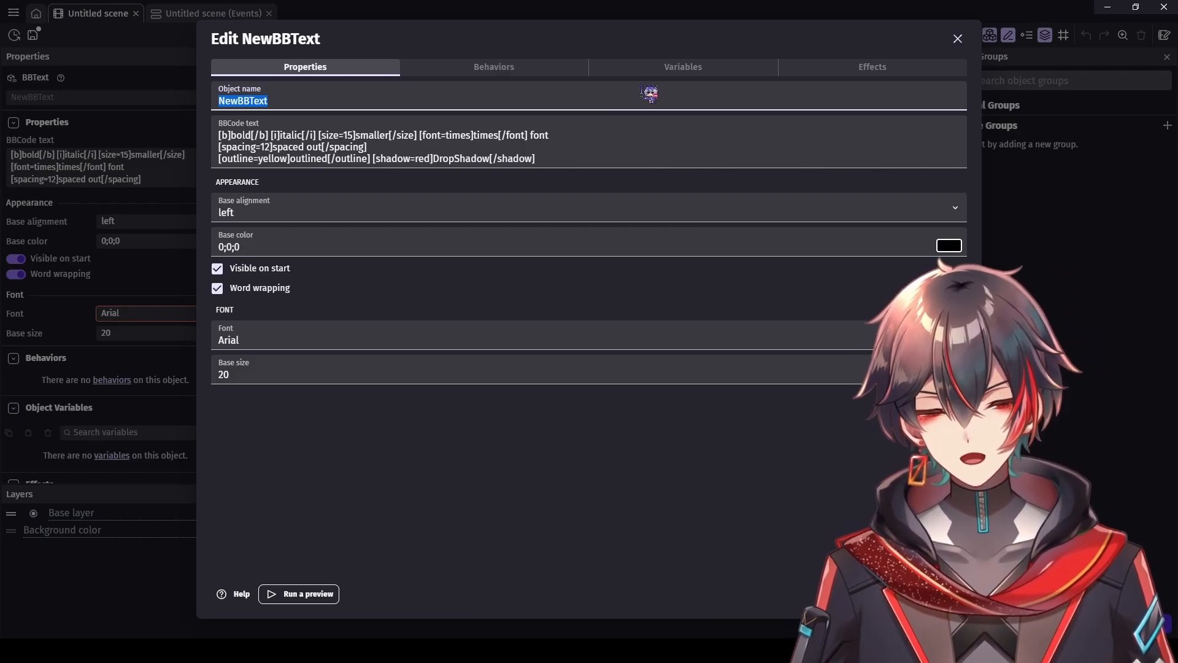
click(615, 339)
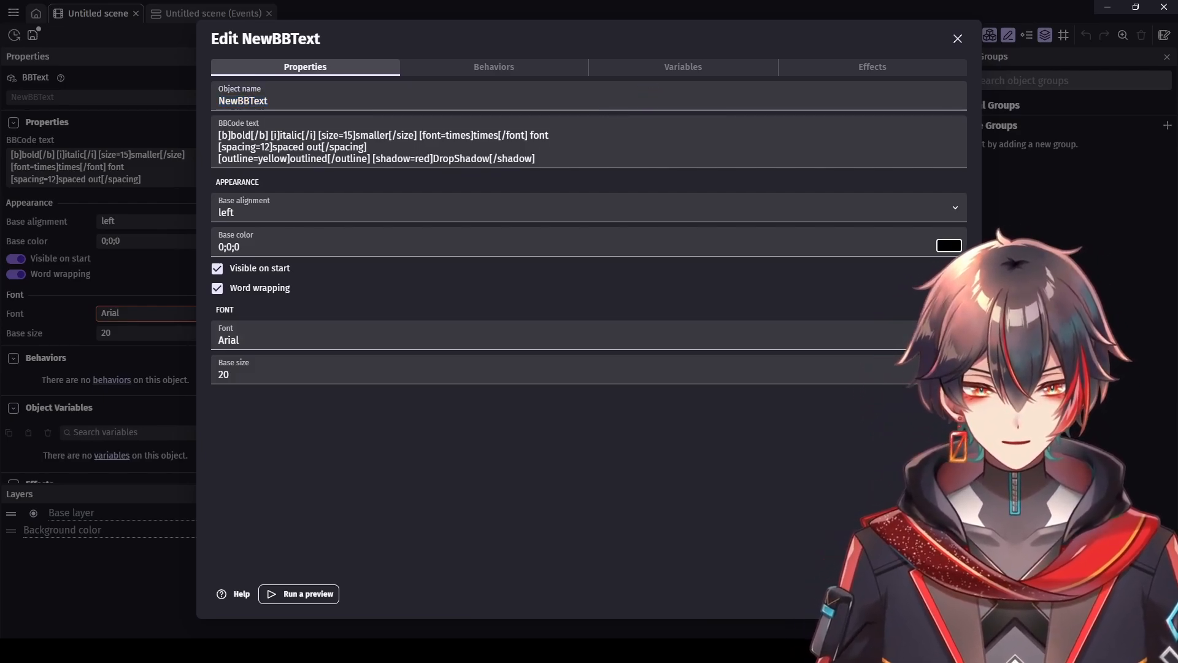
click(483, 363)
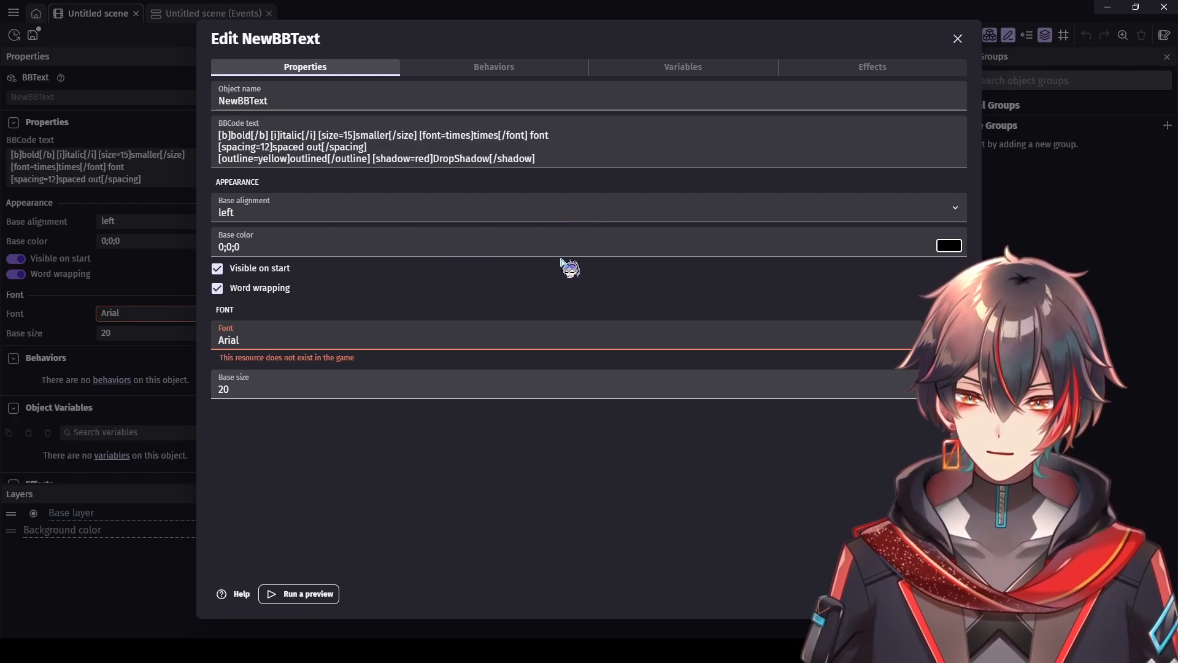
click(709, 383)
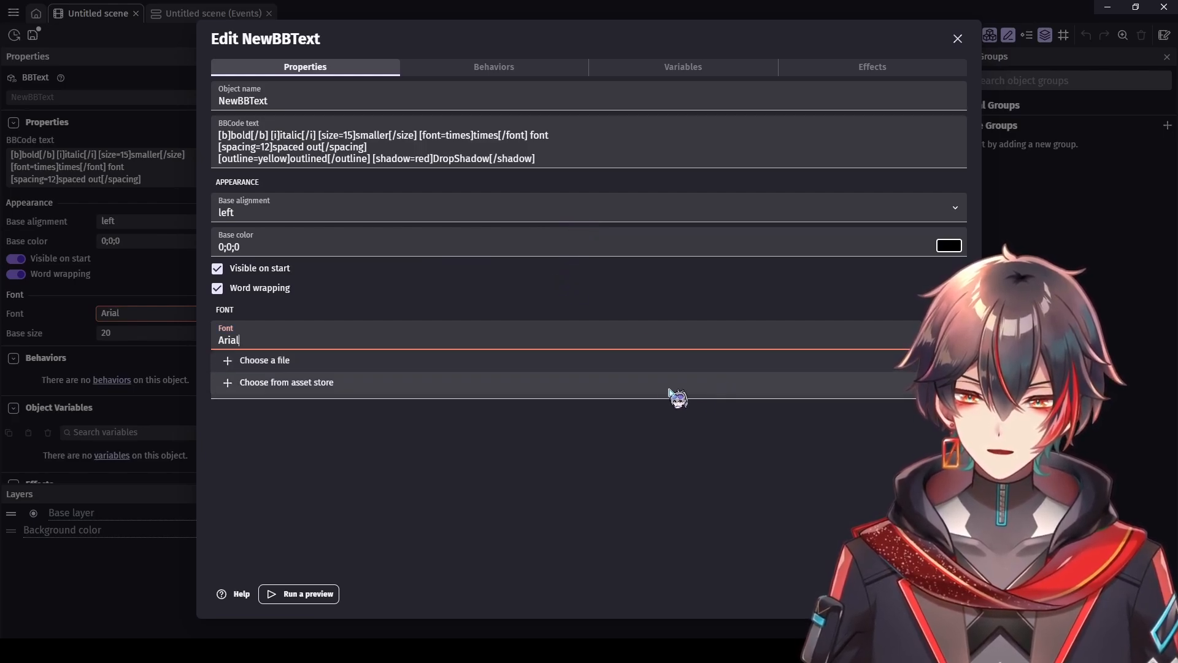
click(631, 397)
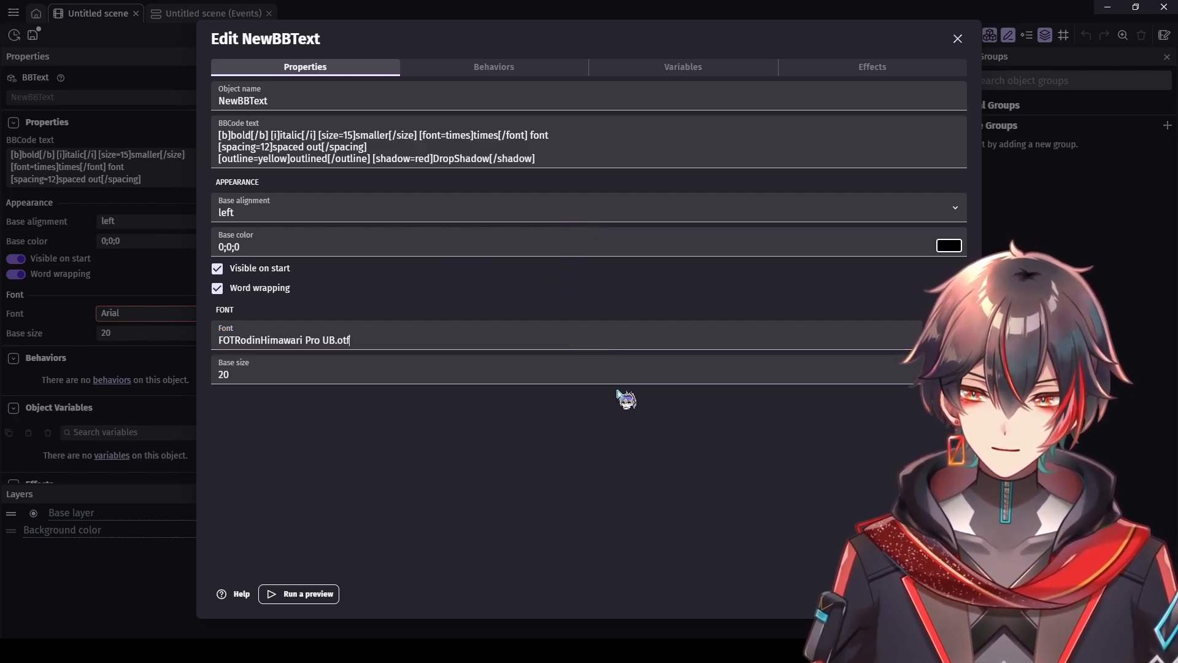
click(752, 365)
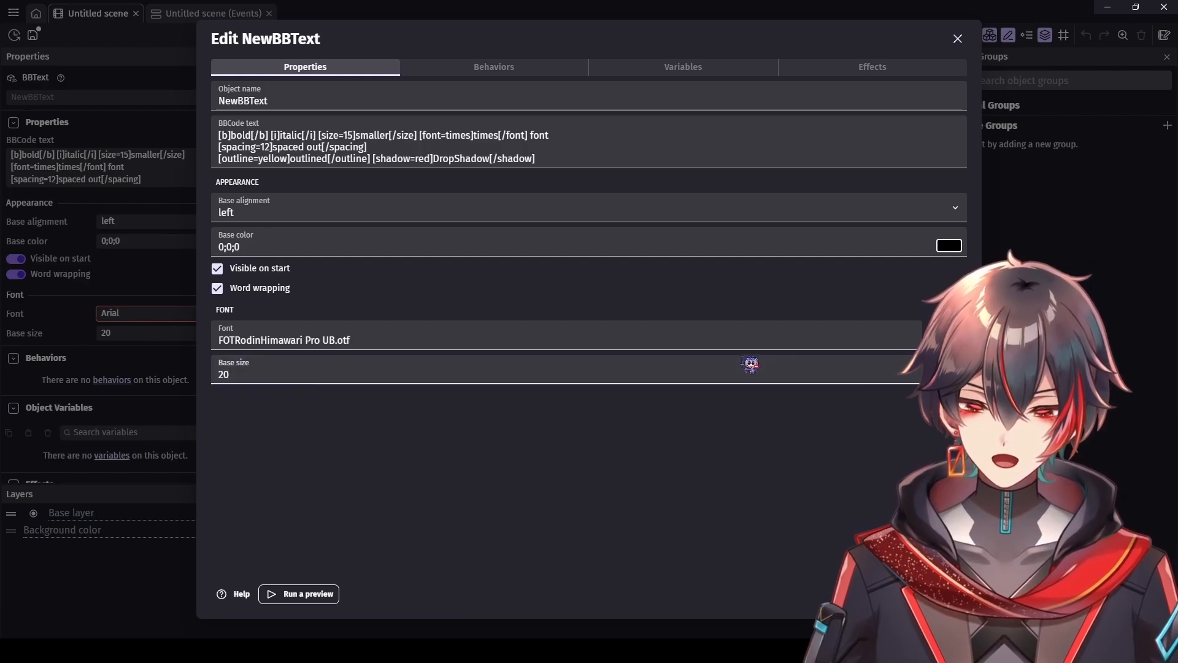
text(0)
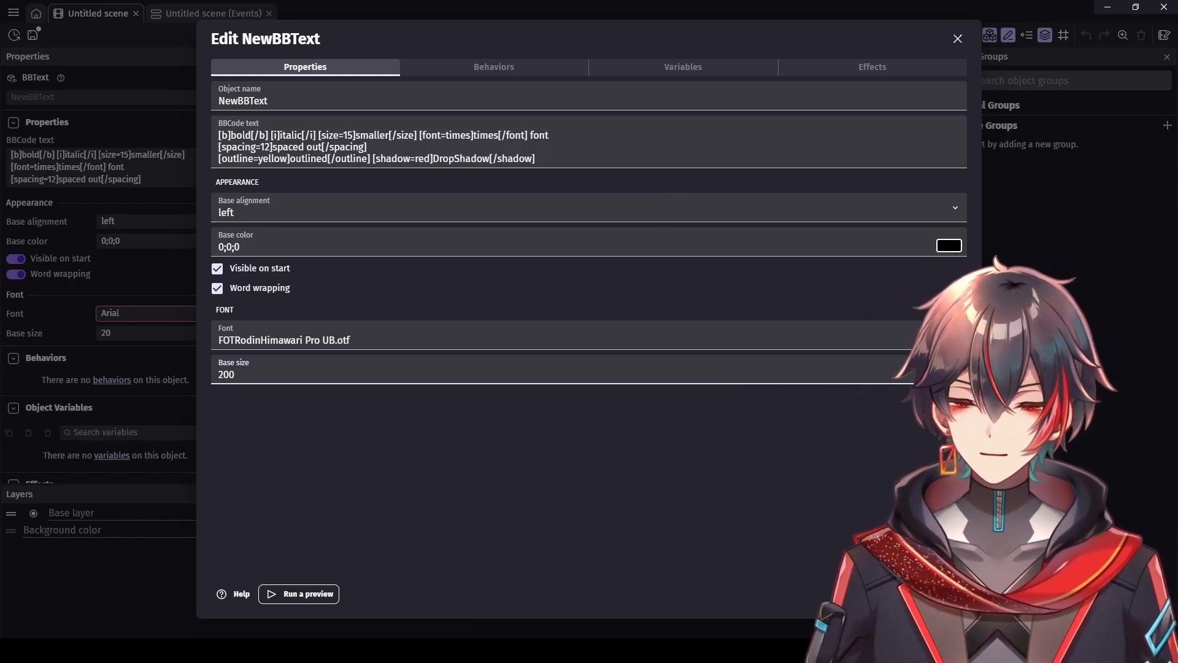
click(947, 594)
Step: Place an instance of the BBText object in the scene and move it up to about X 775, Y -584
drag(825, 147, 465, 217)
scroll(532, 267, down, 5)
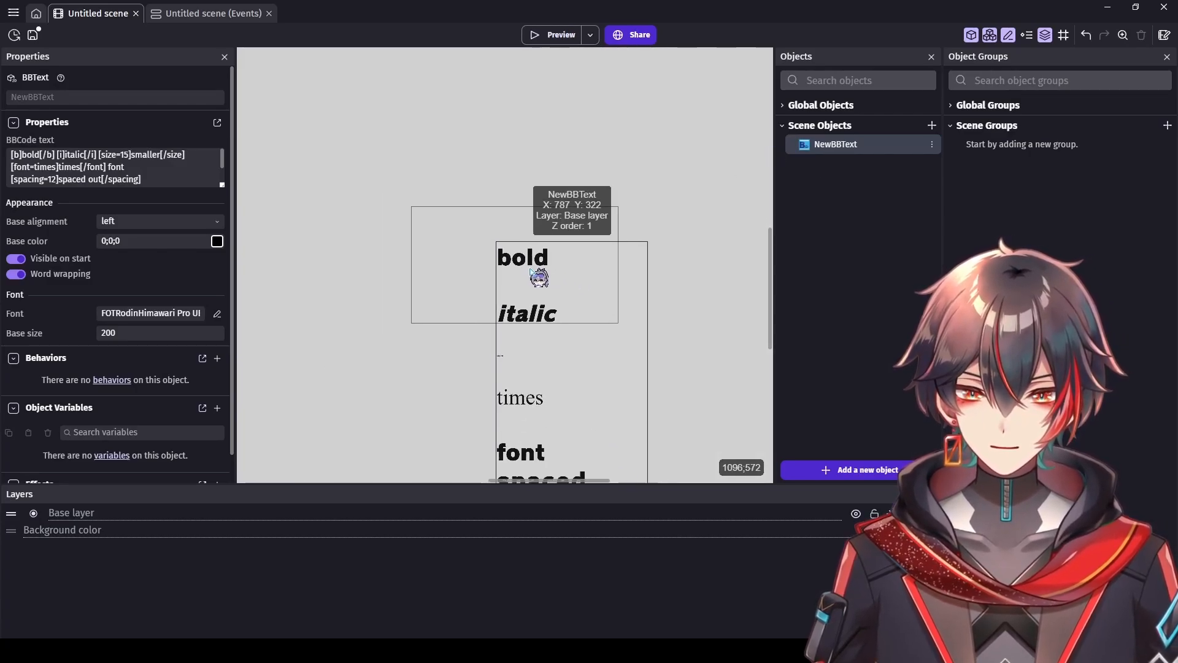
click(544, 201)
drag(544, 201, 184, 129)
Step: Replace the sample BBCode text of the object with "player 1" and apply it
double_click(540, 191)
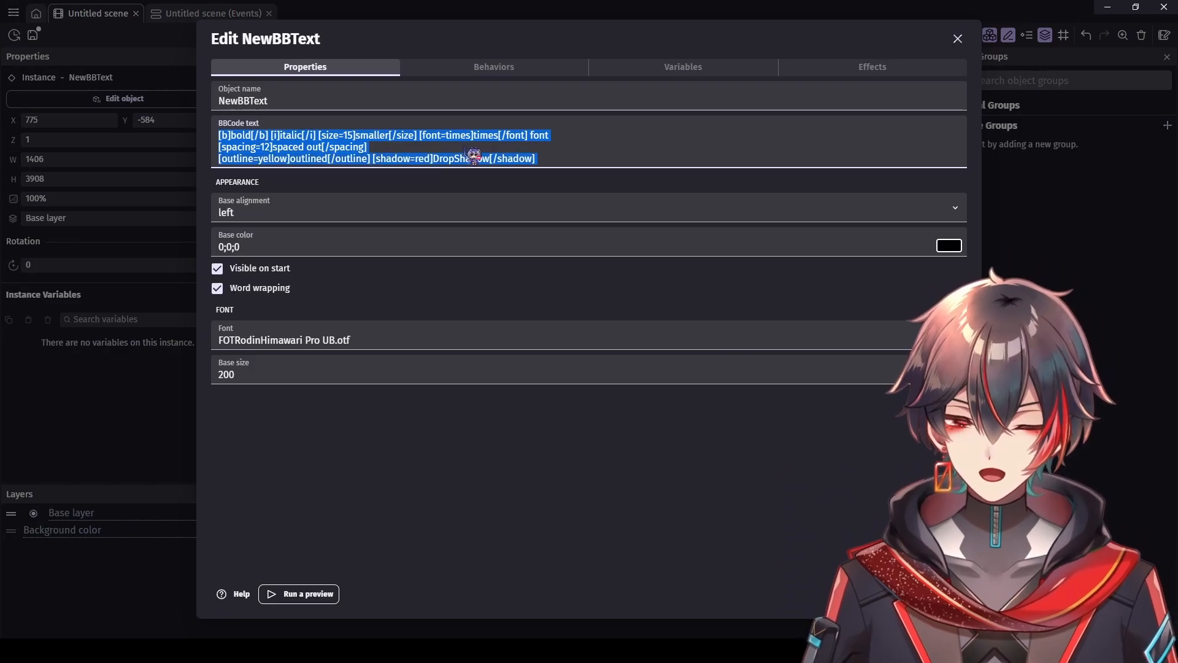
text(po)
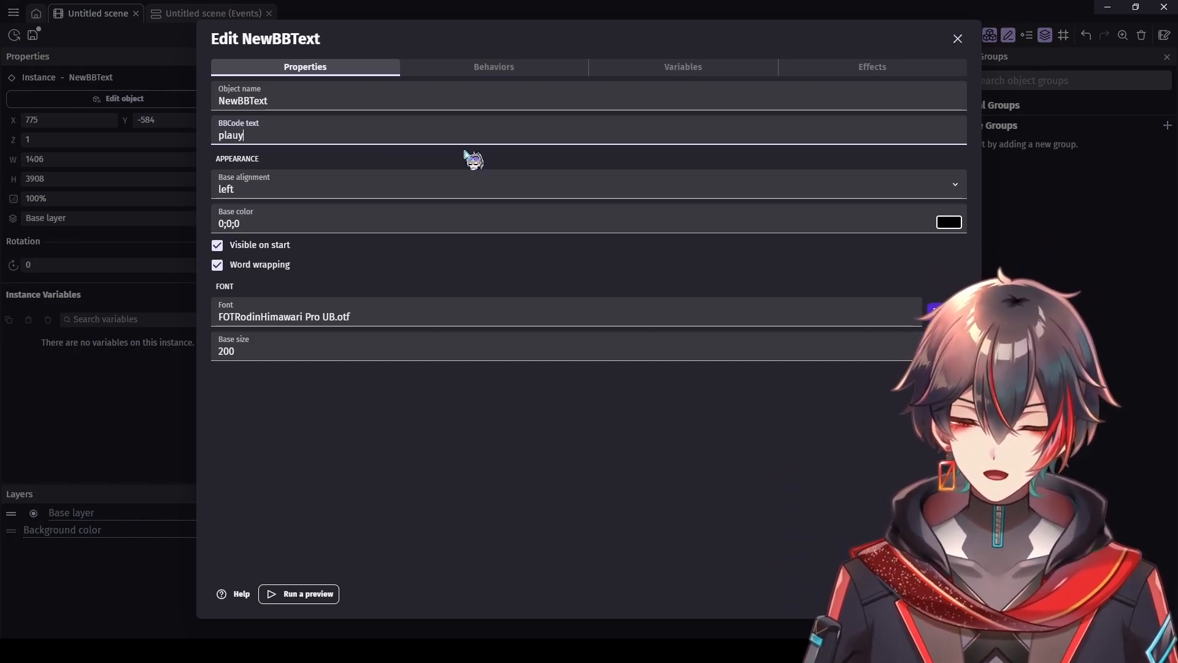
text(ayer 1)
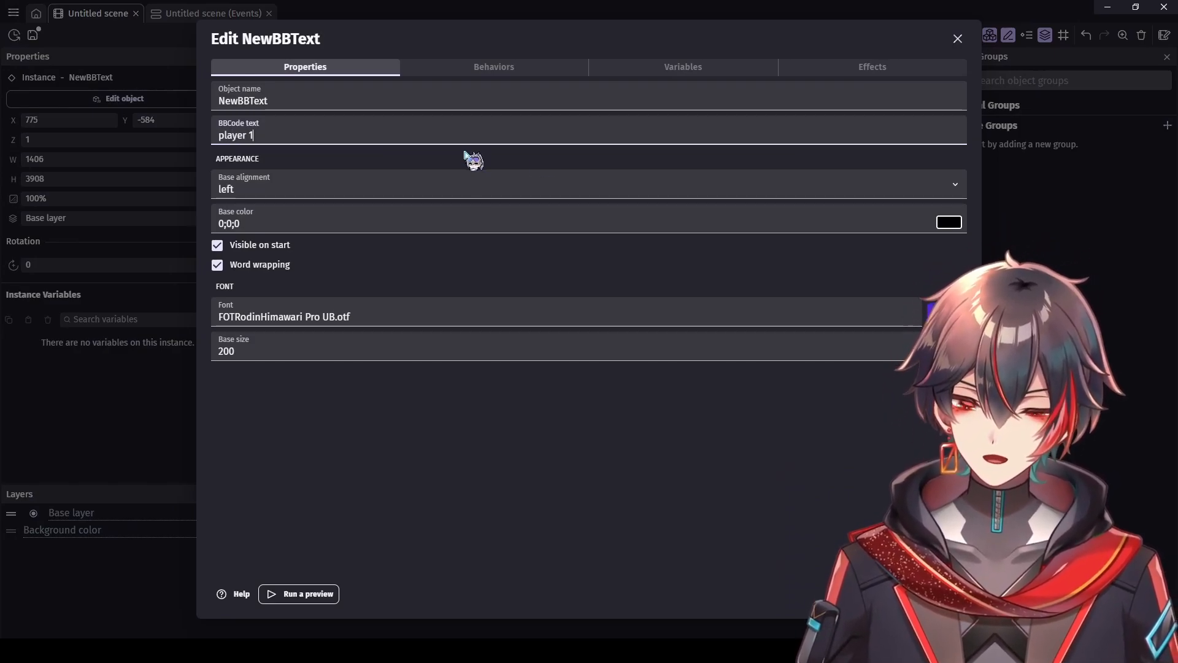
click(945, 594)
Step: Resize the player 1 text box to about 1064 by 534 and move it into the frame at about X 158, Y 601
scroll(562, 273, up, 1)
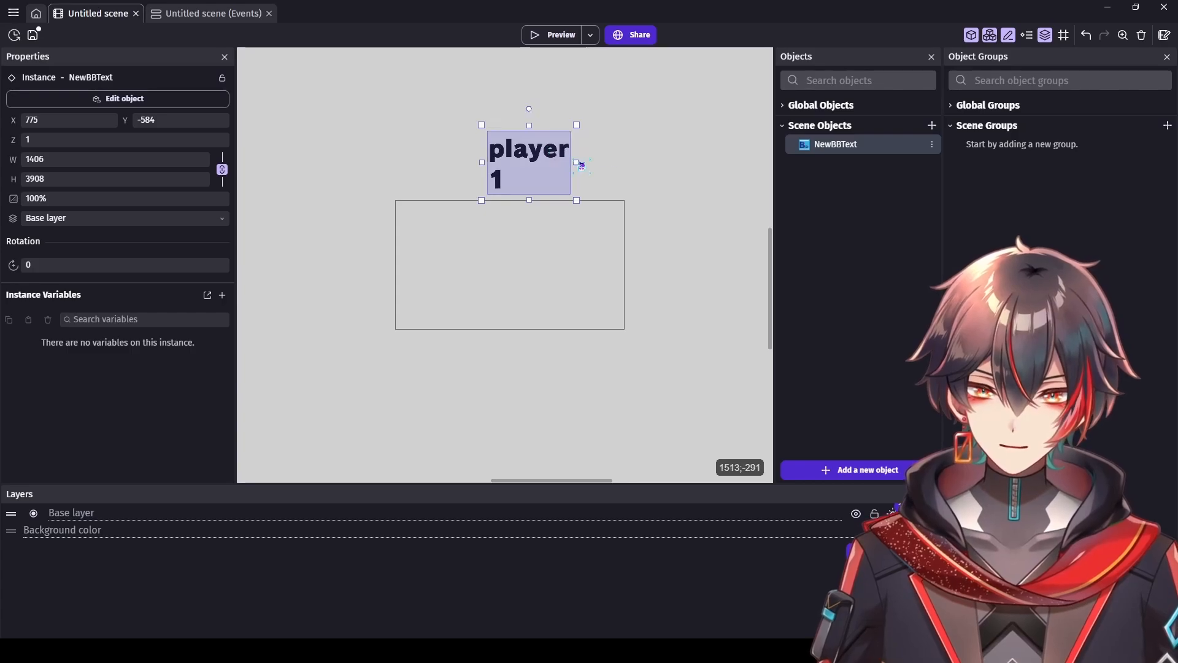
drag(574, 162, 491, 323)
scroll(531, 275, up, 1)
scroll(537, 275, up, 3)
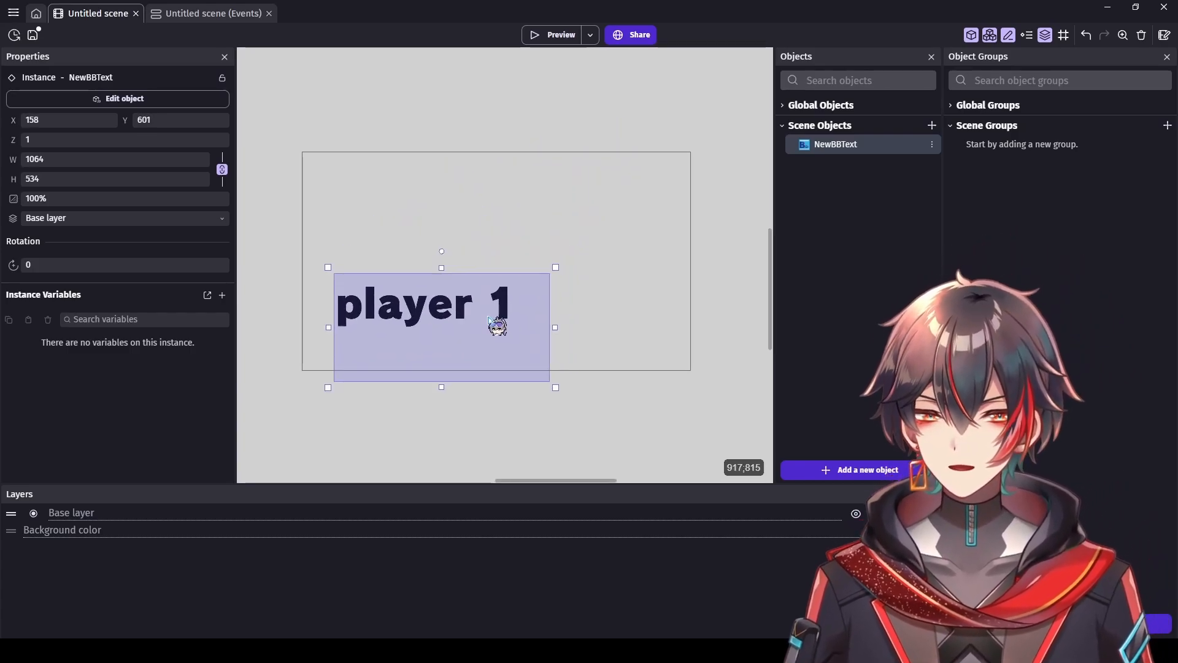
Step: Set the base size of the BBText object to 50 and apply it
double_click(870, 151)
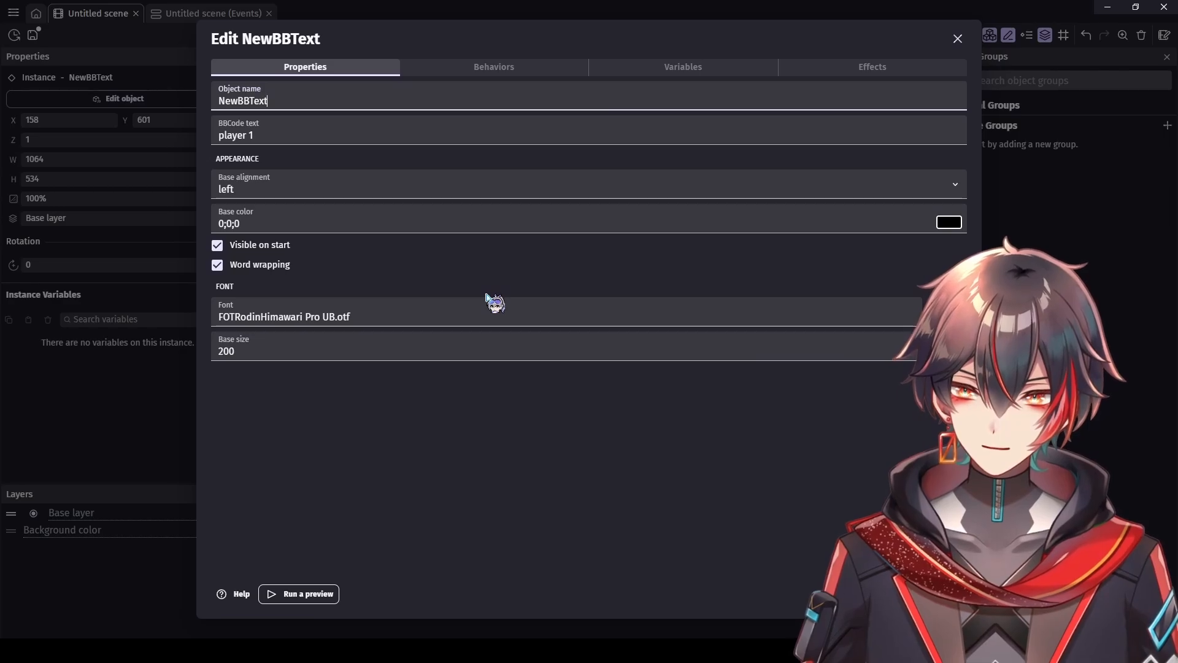
double_click(263, 355)
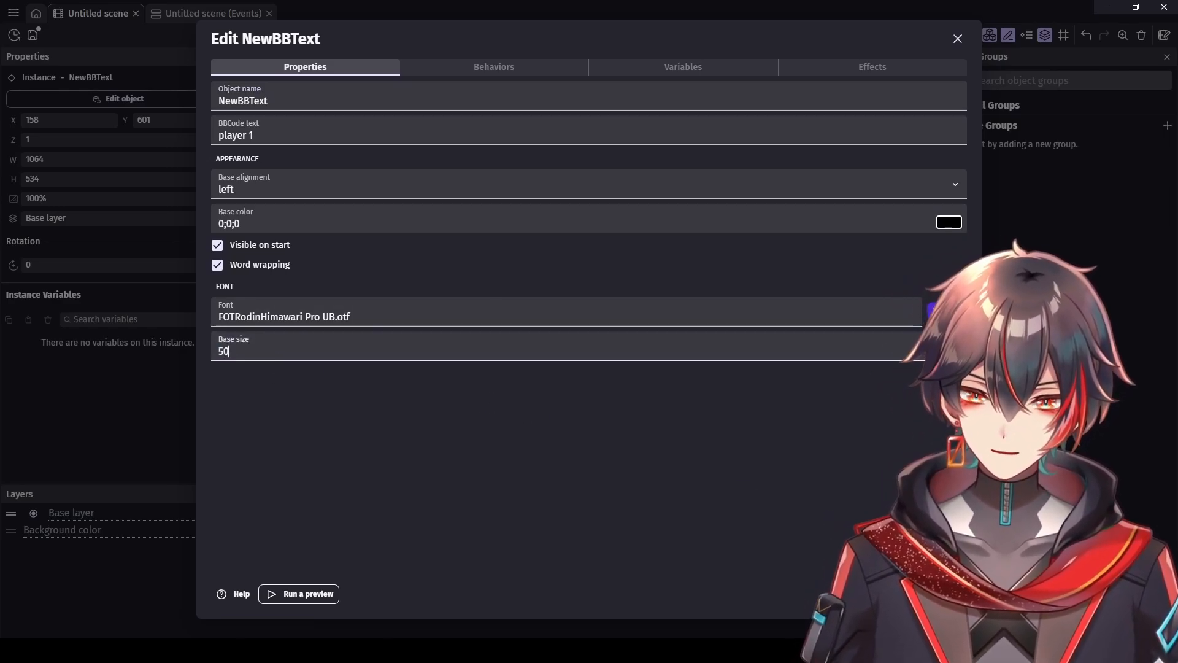
click(944, 594)
Step: Narrow the player 1 text box to about 255 wide, keeping the text on a single line
scroll(530, 331, up, 1)
drag(562, 327, 364, 321)
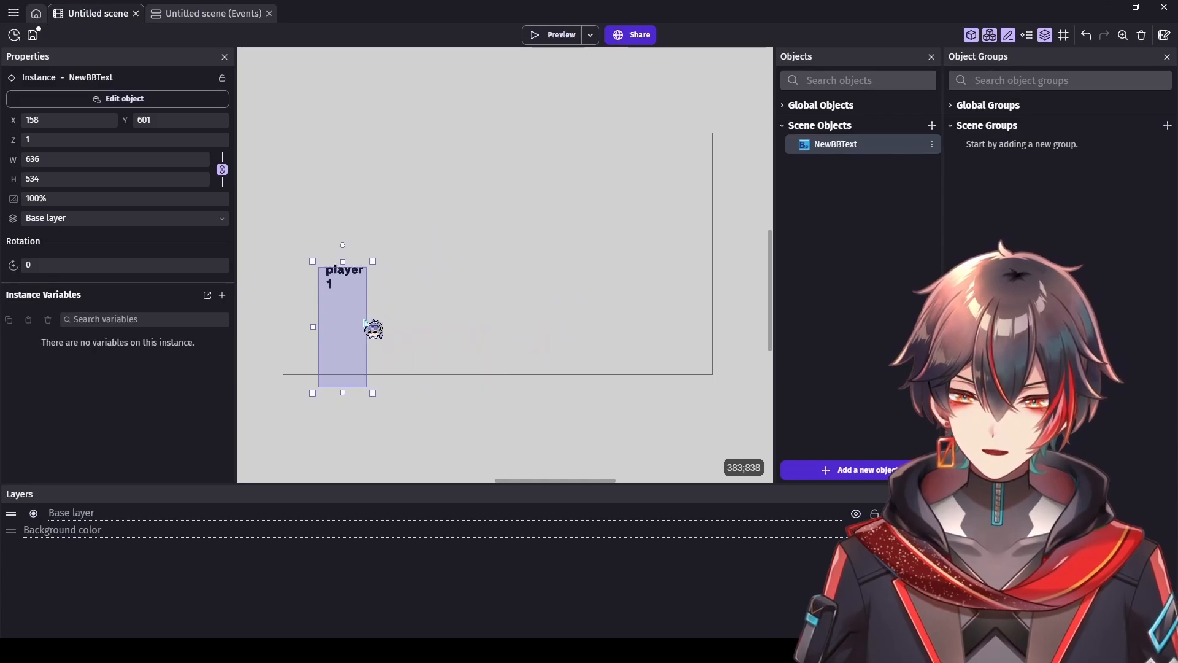
click(389, 324)
Step: Set the base alignment of the BBText object to center and apply it
click(905, 146)
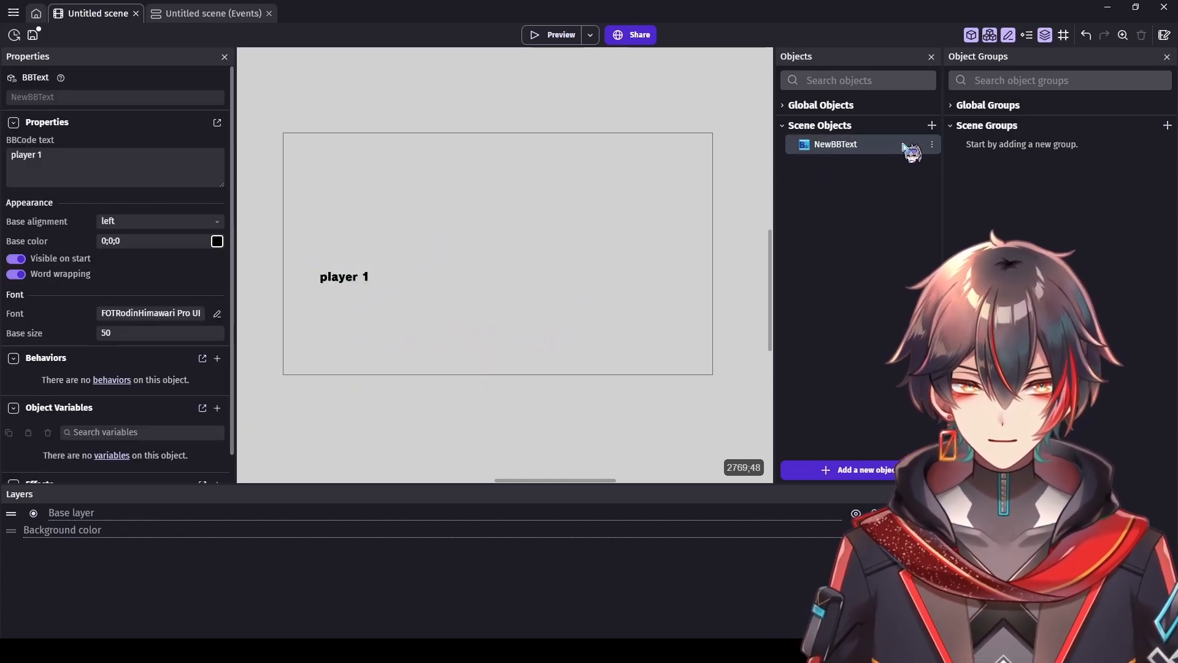
double_click(910, 150)
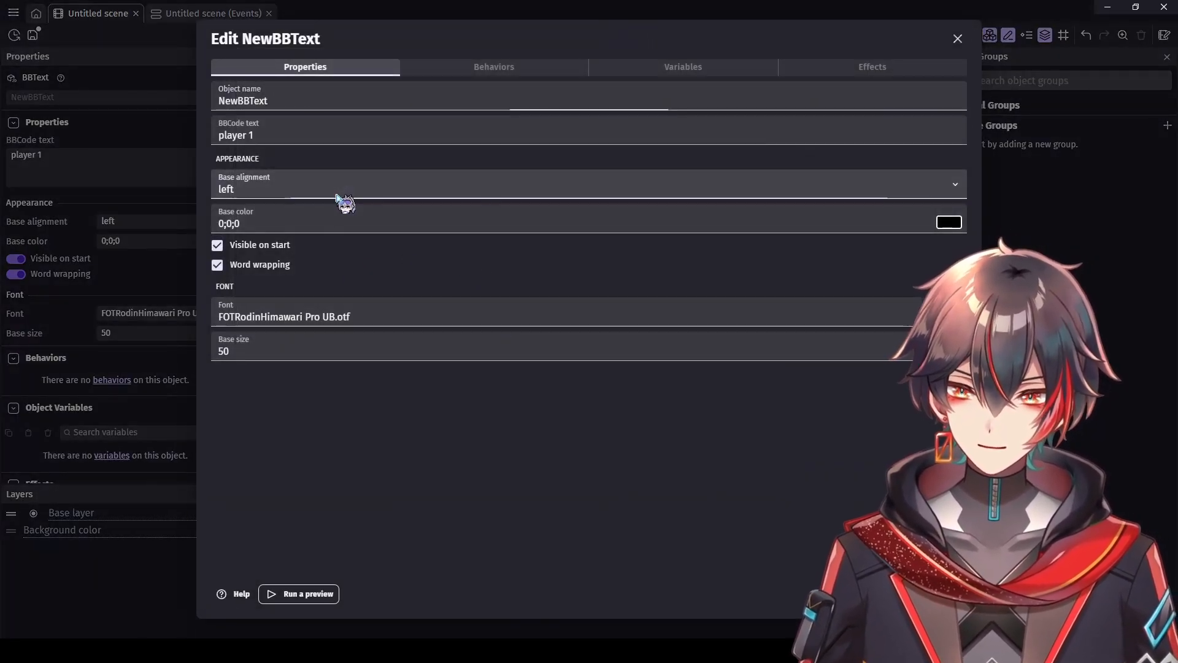
click(333, 218)
click(944, 594)
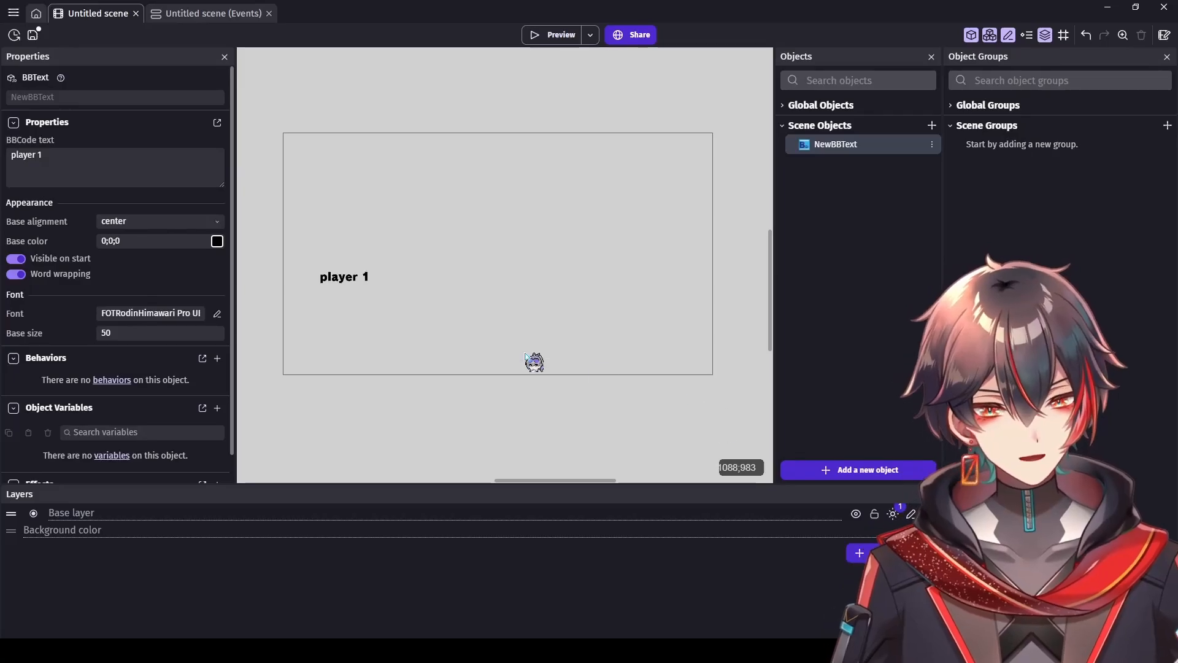
Step: Move the player 1 text box to about X 225, Y 701 in the scene
scroll(525, 355, up, 1)
drag(337, 282, 352, 305)
click(352, 306)
click(366, 294)
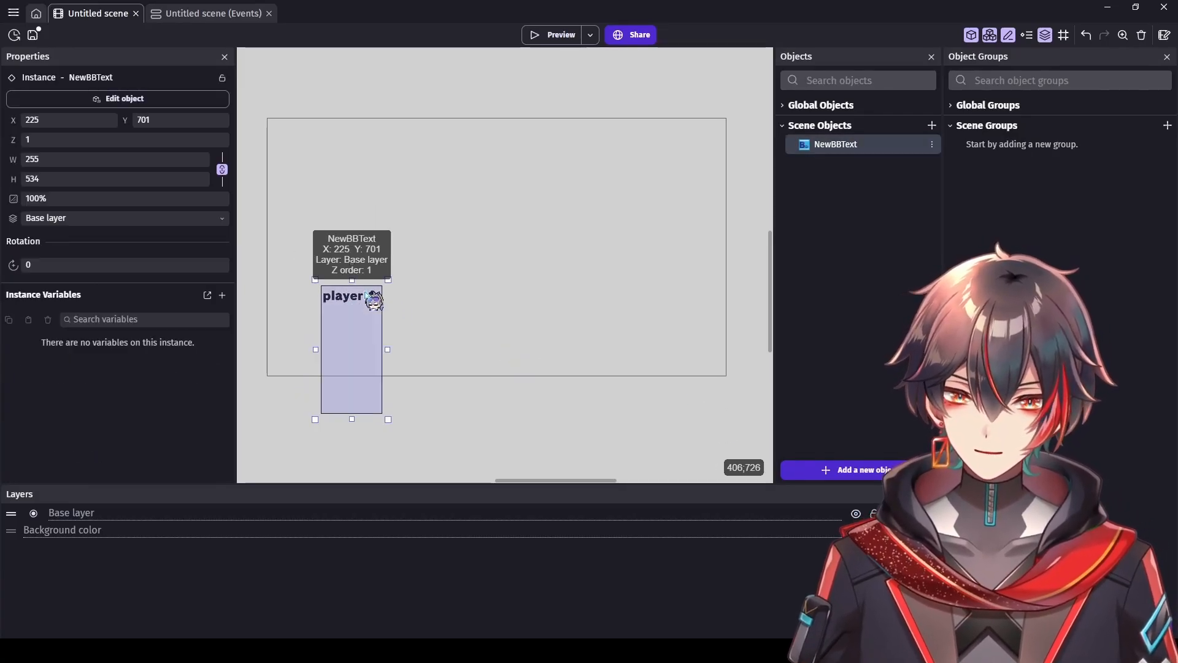
Step: Insert a blank line above "player 1" in the object's BBCode text and close the object's settings
double_click(372, 299)
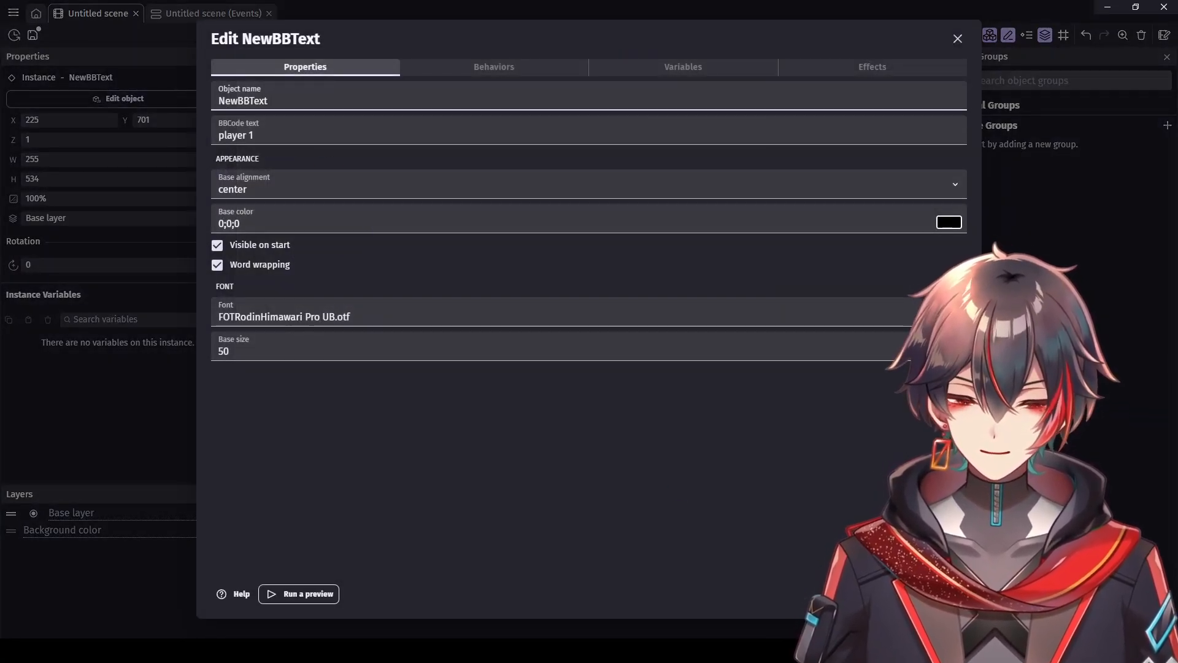
key(Escape)
double_click(360, 308)
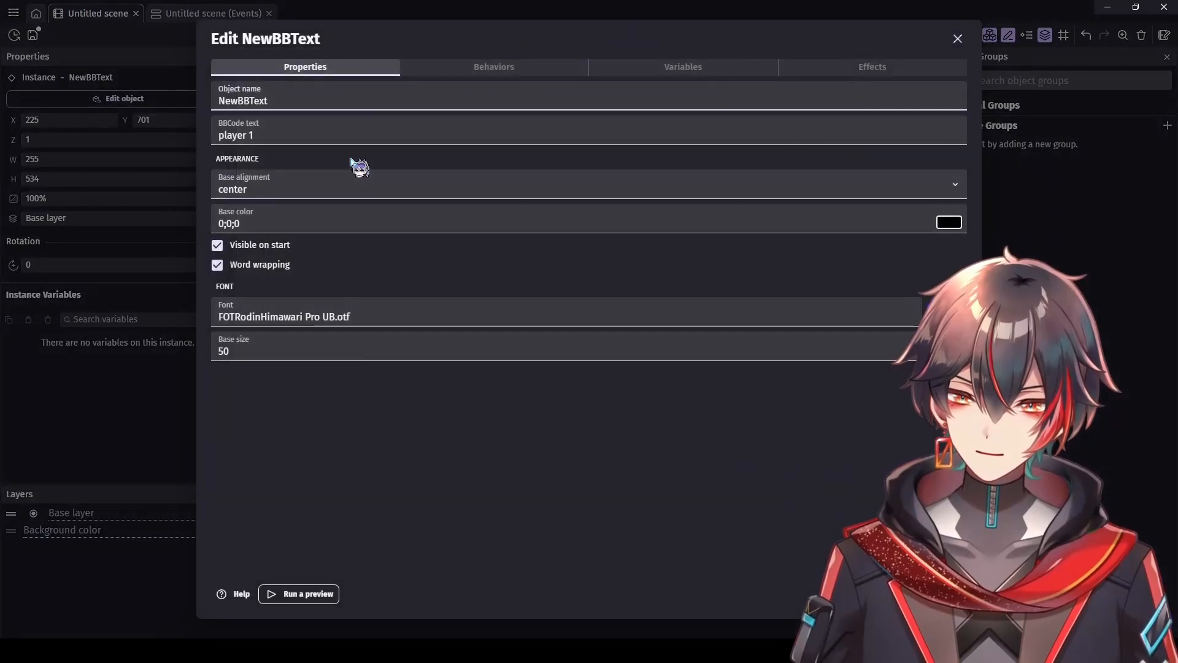
click(284, 133)
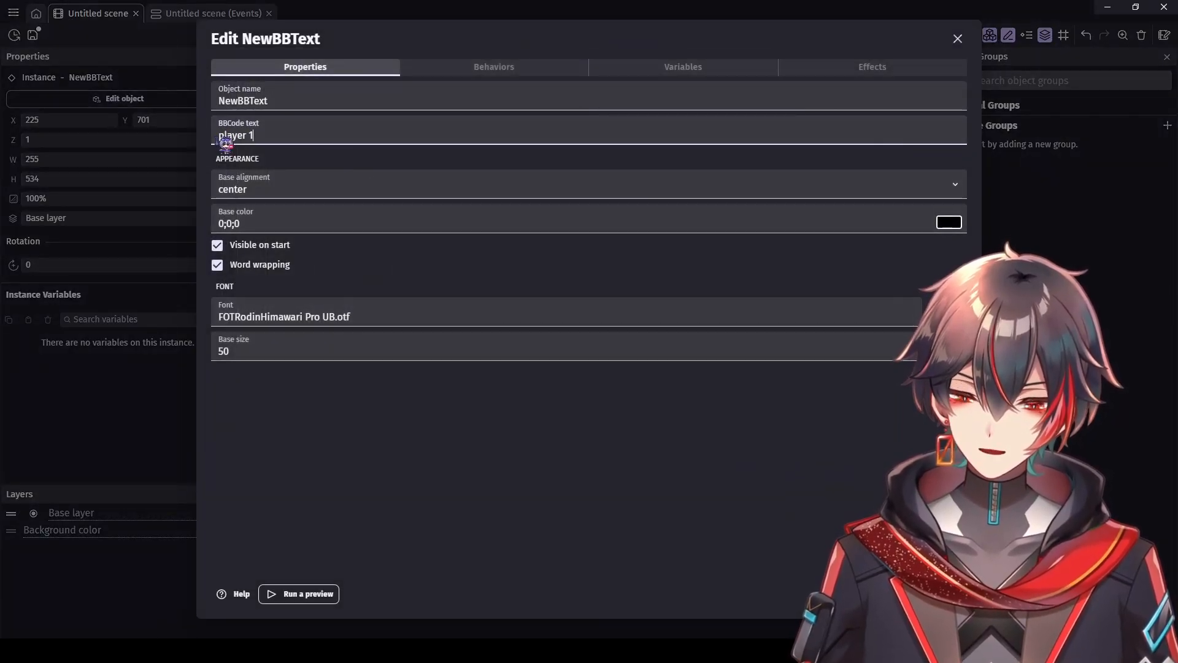
key(Left)
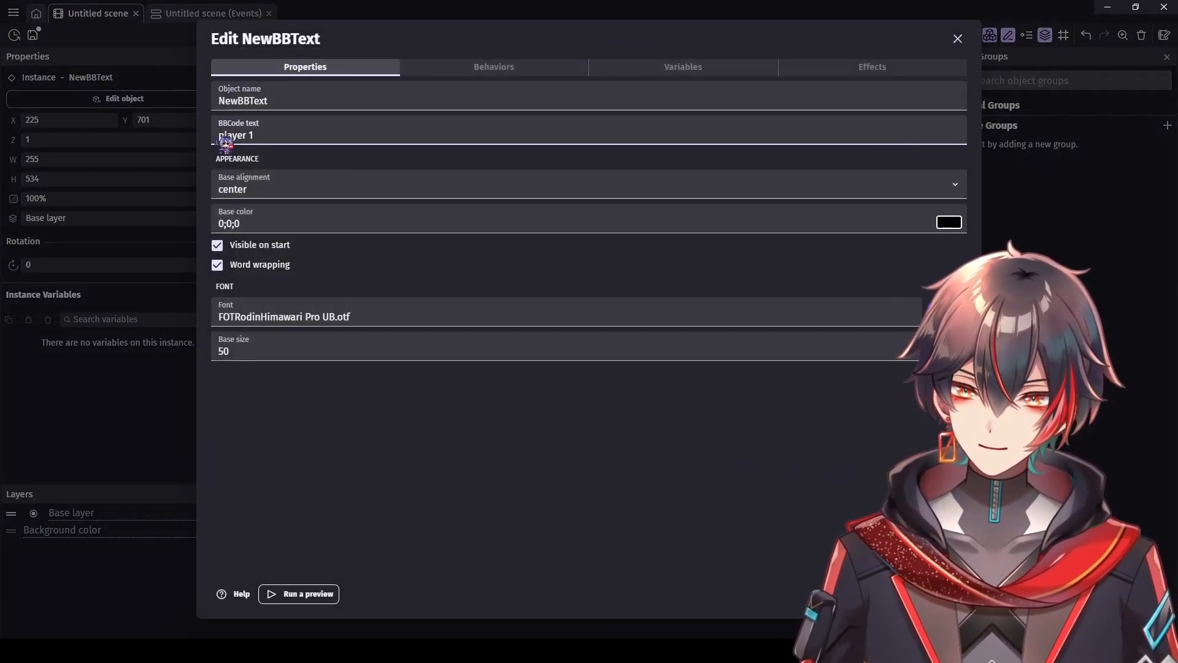
key(Return)
click(239, 135)
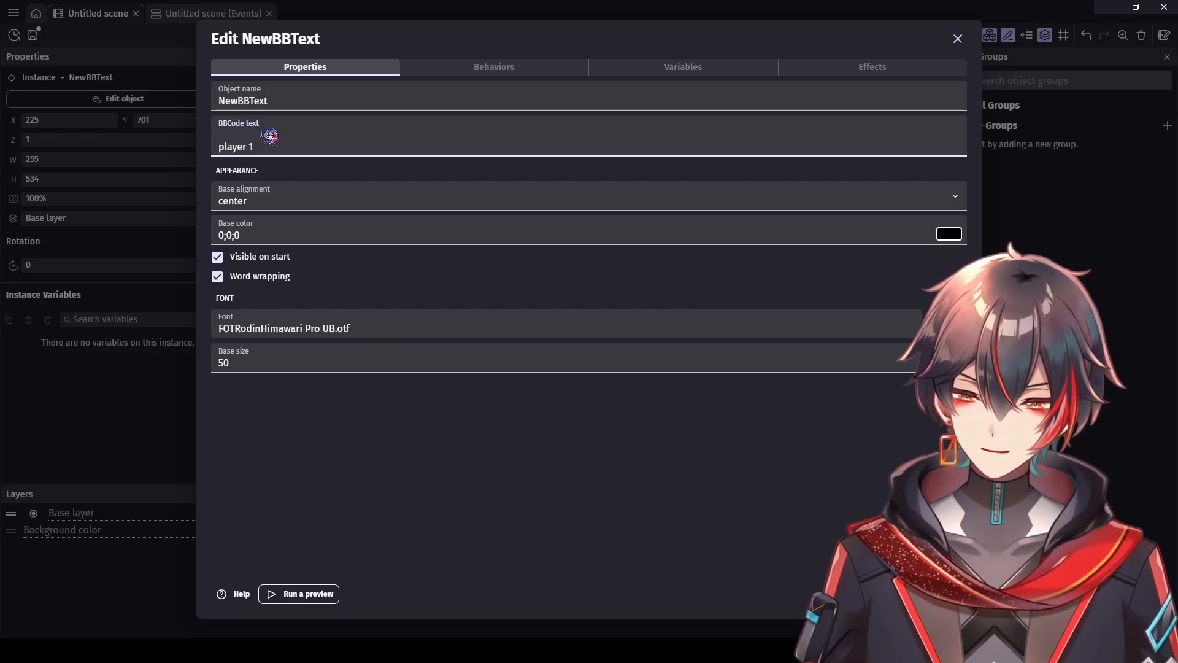
key(Escape)
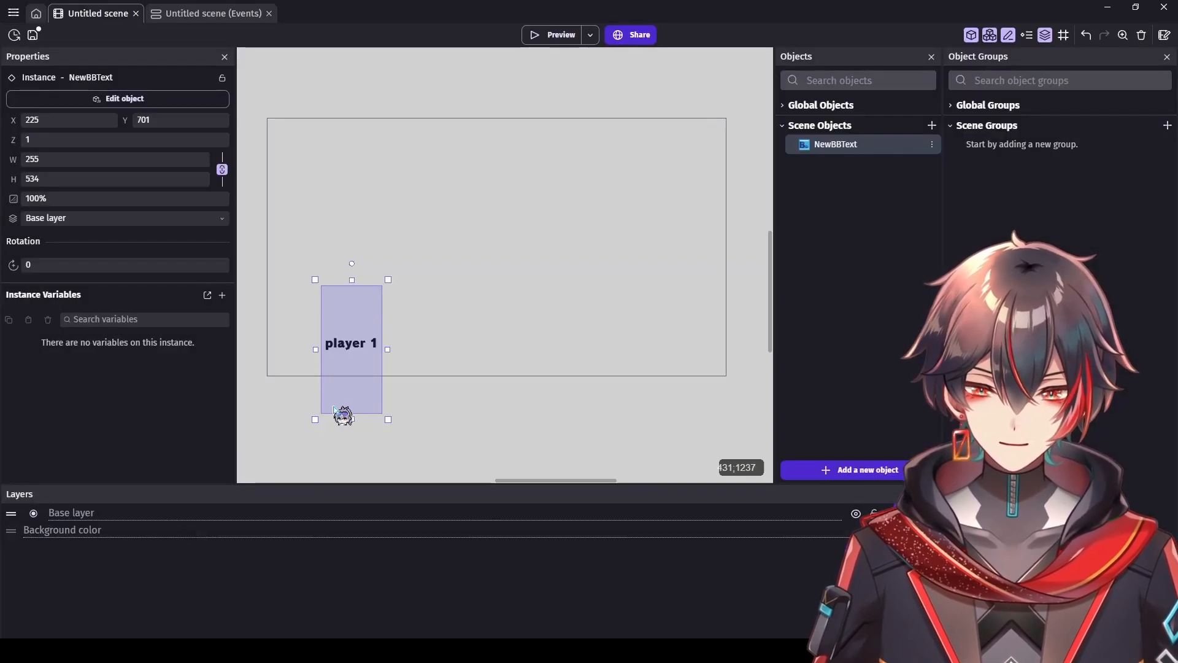
Step: Resize the player 1 text box to about 412 wide and move it to about X -15, Y 598
drag(383, 345, 428, 355)
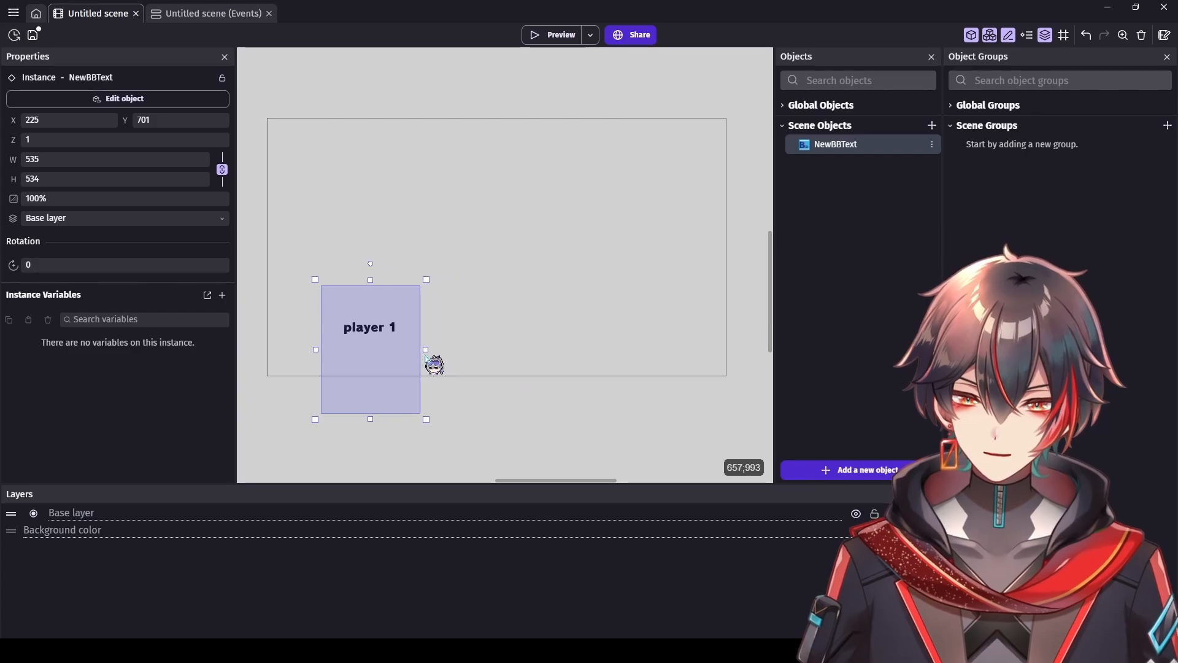
drag(378, 324, 320, 310)
click(460, 337)
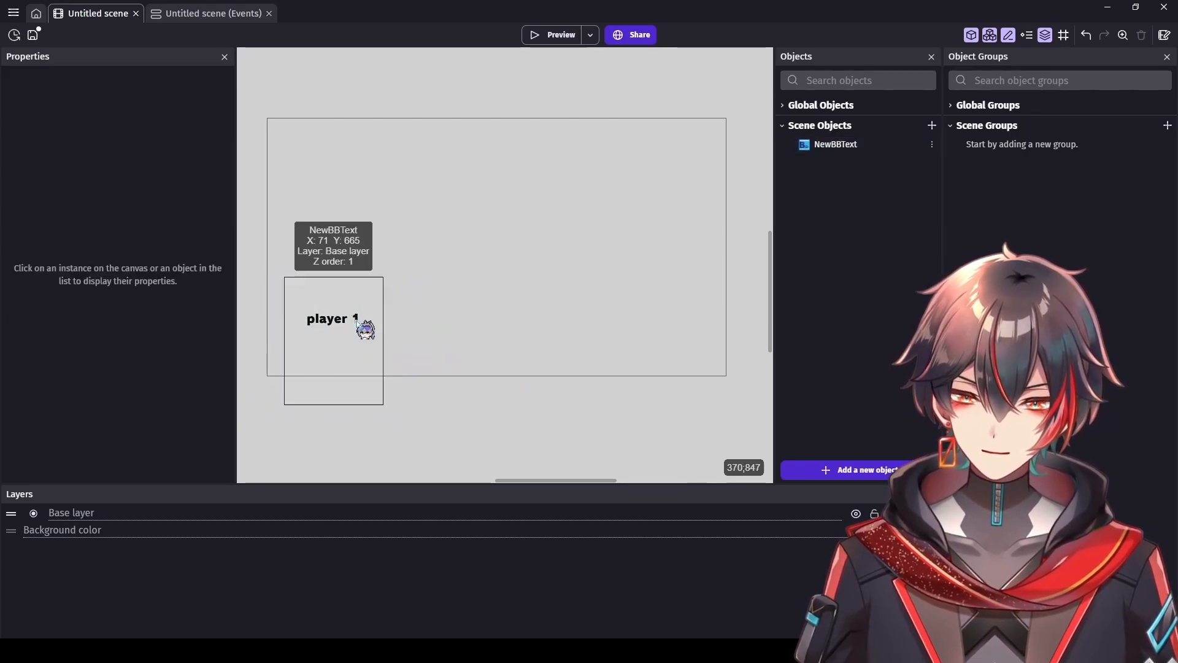
scroll(379, 342, up, 3)
mouse_move(586, 481)
mouse_down()
mouse_move(546, 486)
mouse_move(567, 484)
mouse_up()
drag(420, 316, 396, 296)
Step: Replace "player 1" in the object's text with "Birthday Boy", add a line below reading "Points: 0", and apply it
click(104, 100)
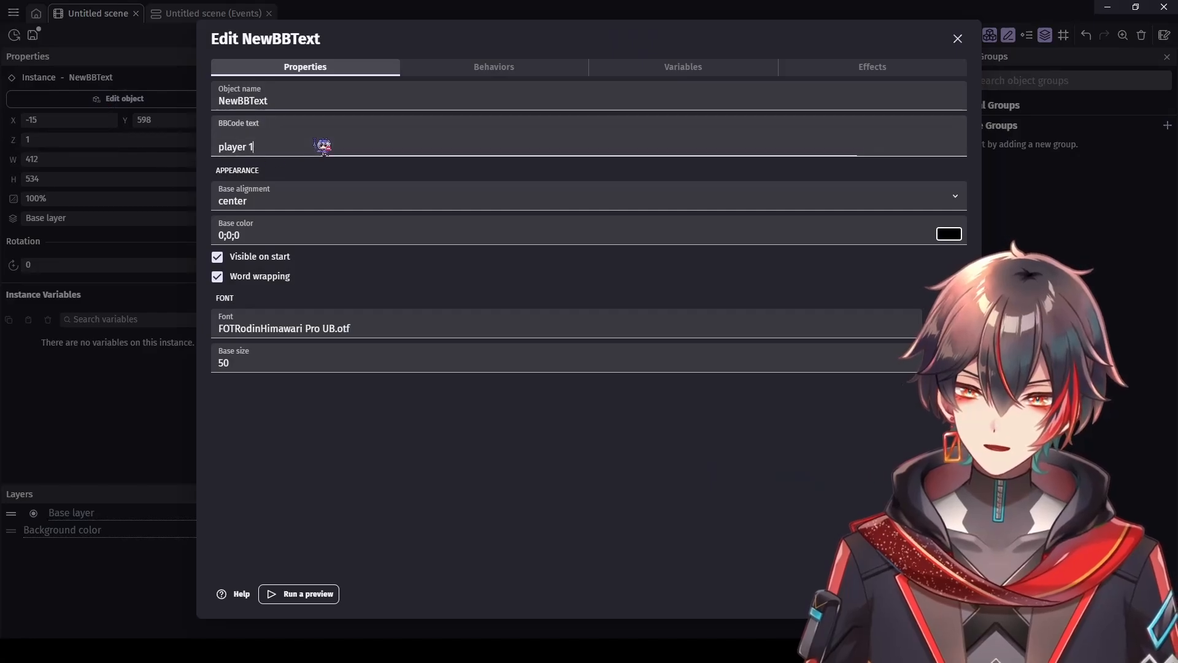
click(332, 150)
key(Return)
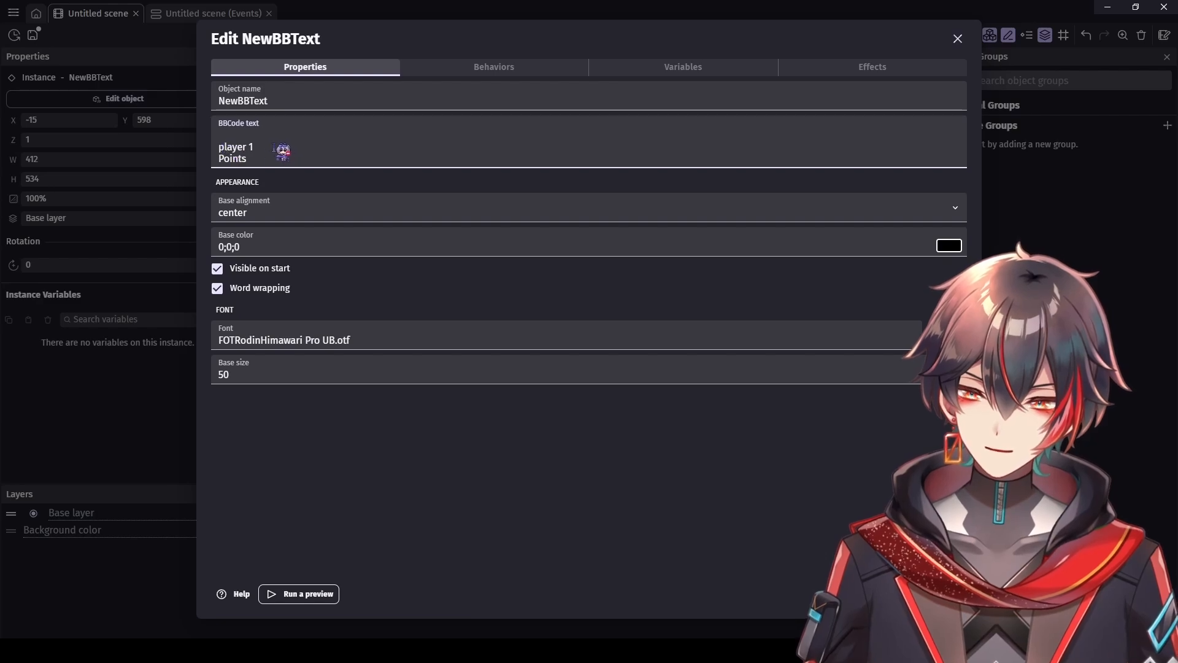
drag(270, 147, 219, 146)
key(BackSpace)
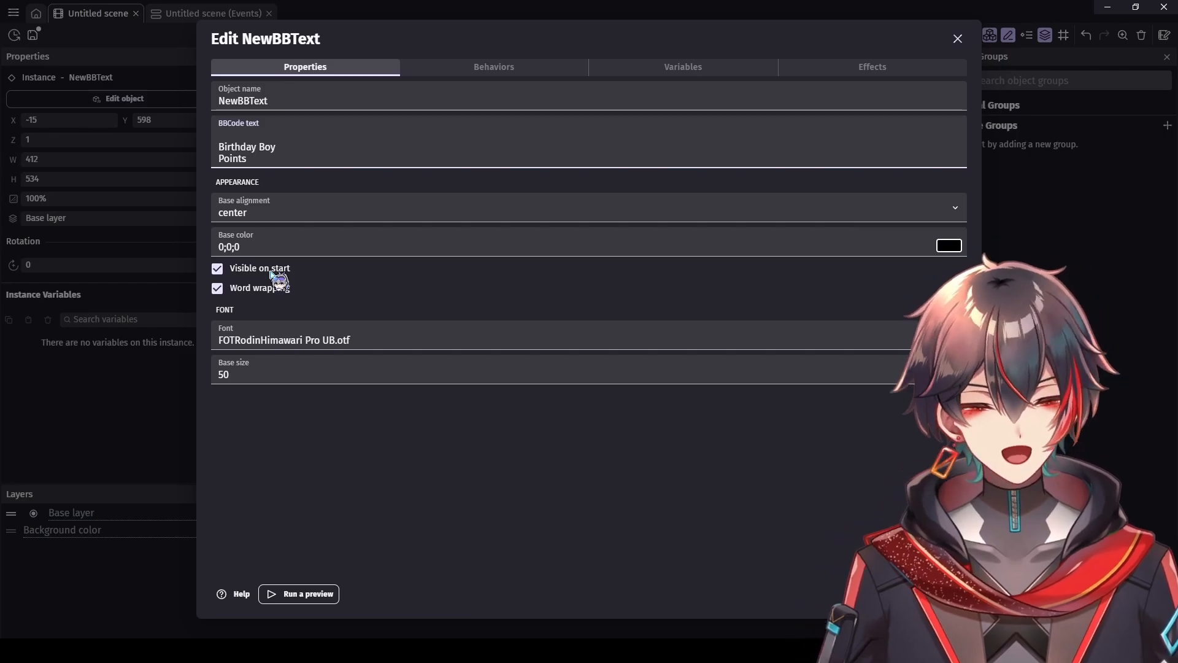
click(258, 164)
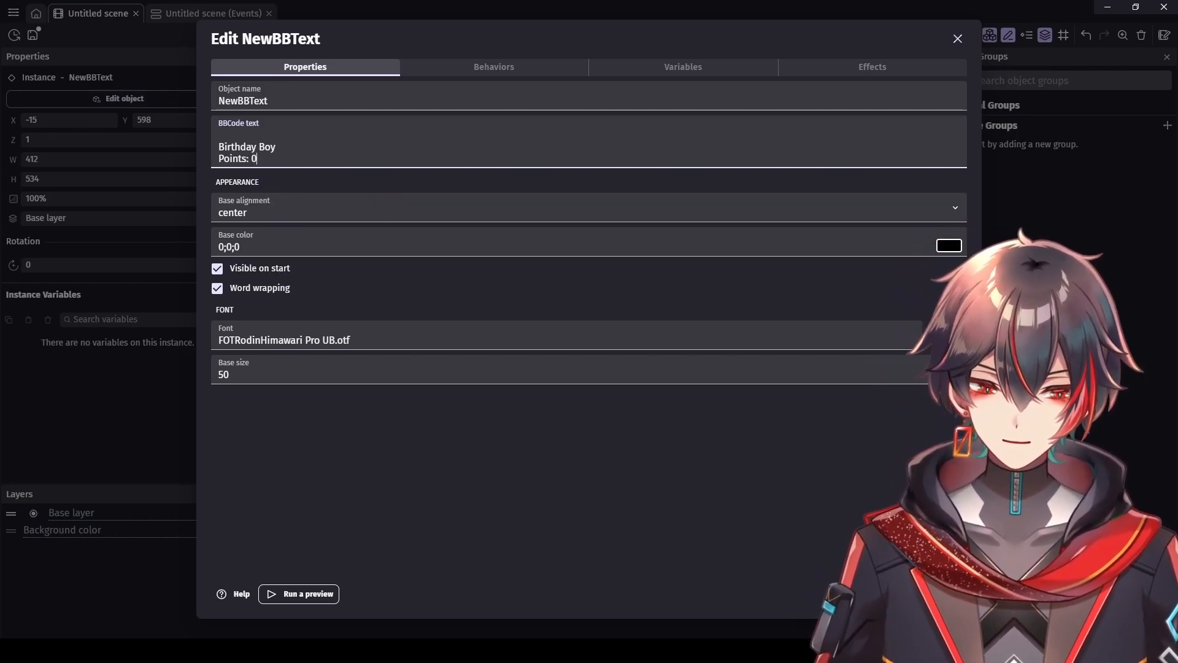
click(946, 594)
Step: Add a number variable named Points to the Birthday Boy text object and apply the change
double_click(428, 307)
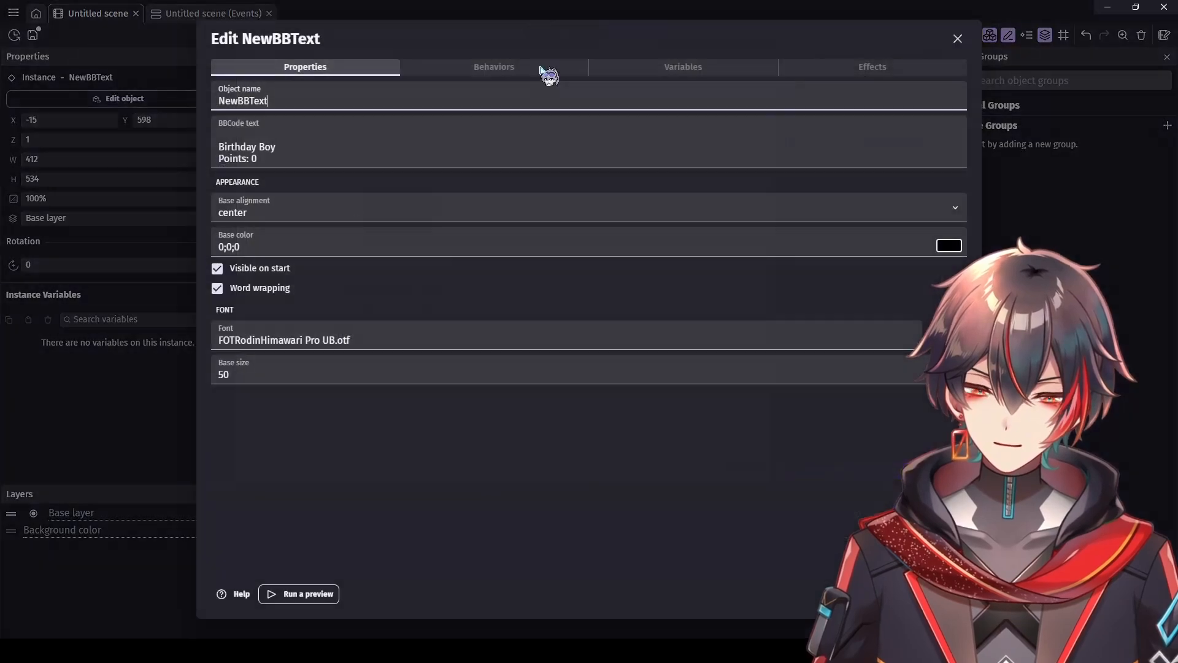
click(658, 69)
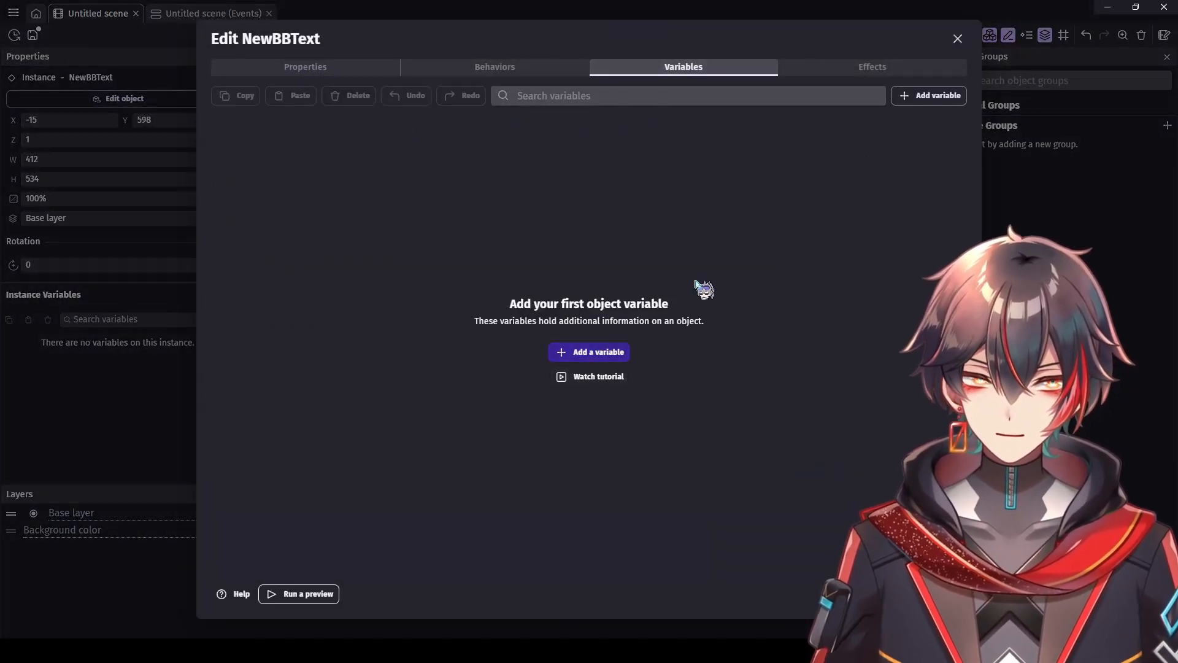
click(563, 355)
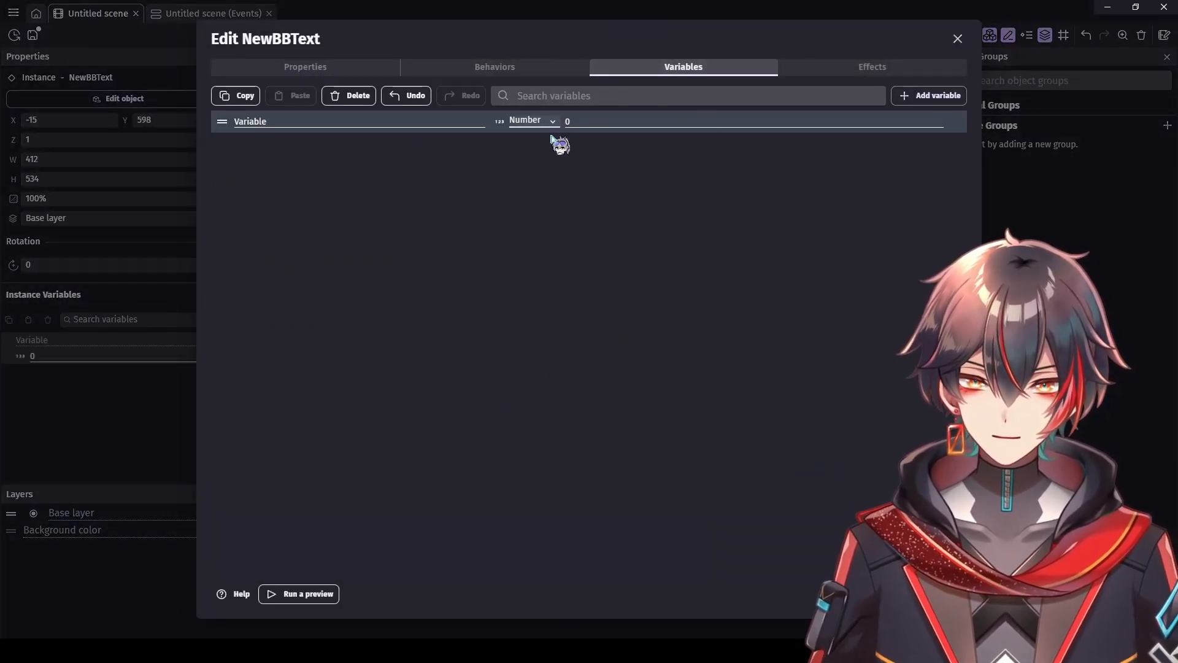
double_click(424, 127)
text(Points)
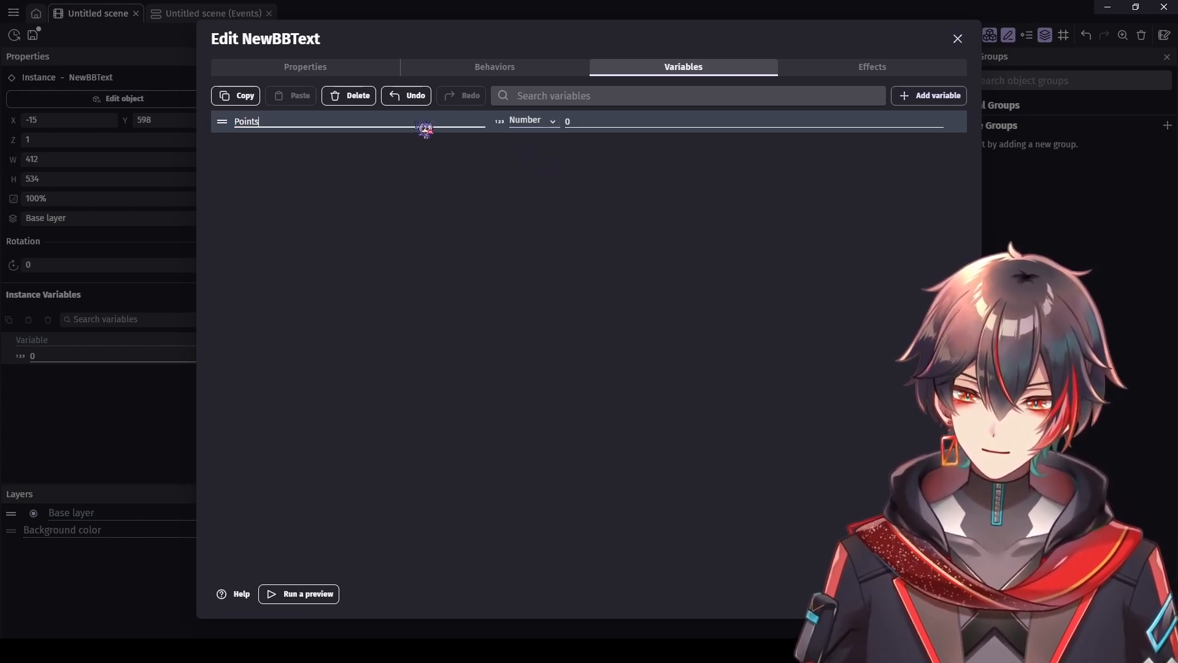
click(518, 187)
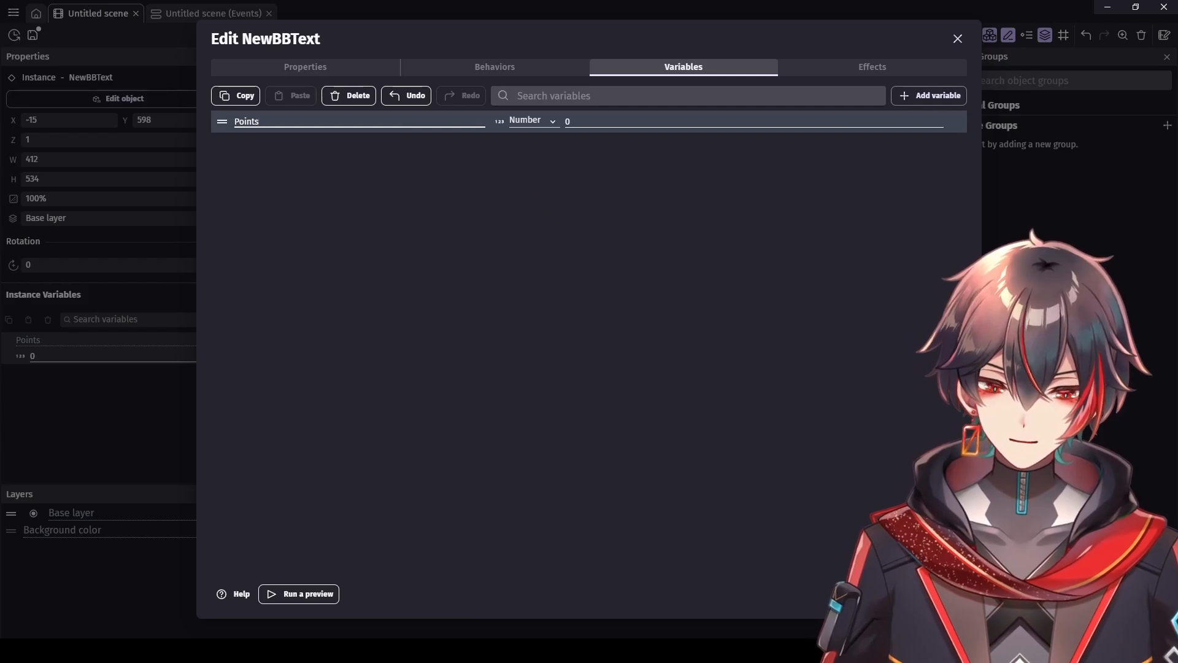
click(946, 593)
Step: Move the Birthday Boy text box to about X 21, Y 642 in the scene
mouse_move(414, 274)
mouse_down()
mouse_move(427, 270)
mouse_move(416, 269)
mouse_up()
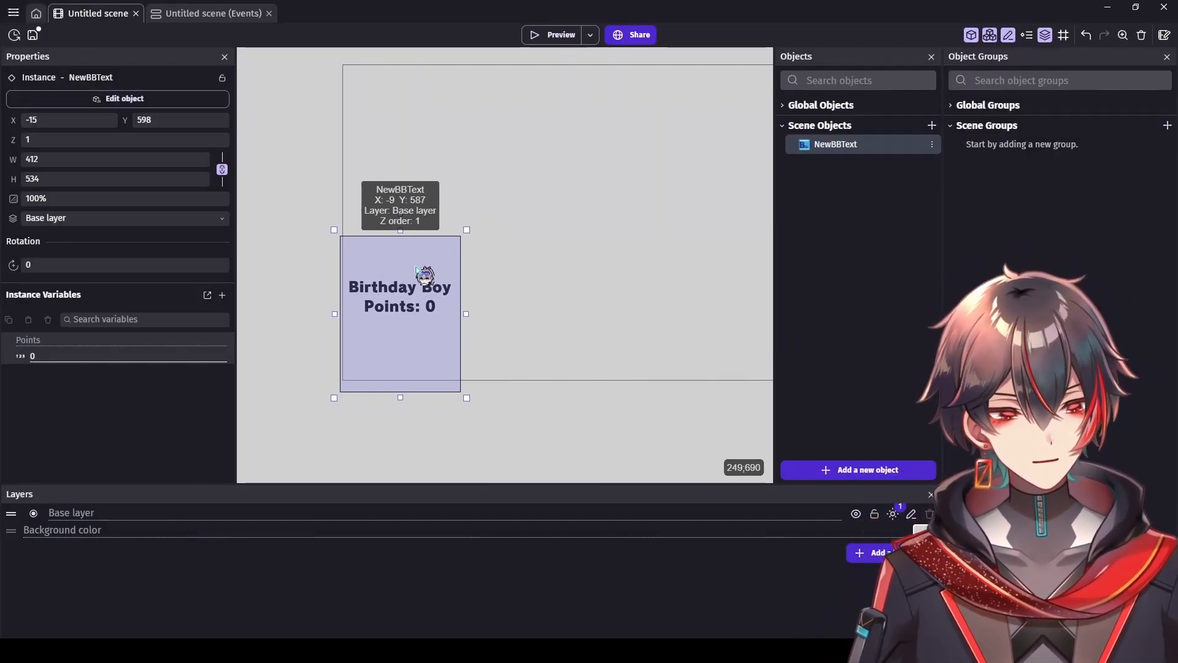
drag(416, 269, 433, 295)
click(511, 312)
click(436, 306)
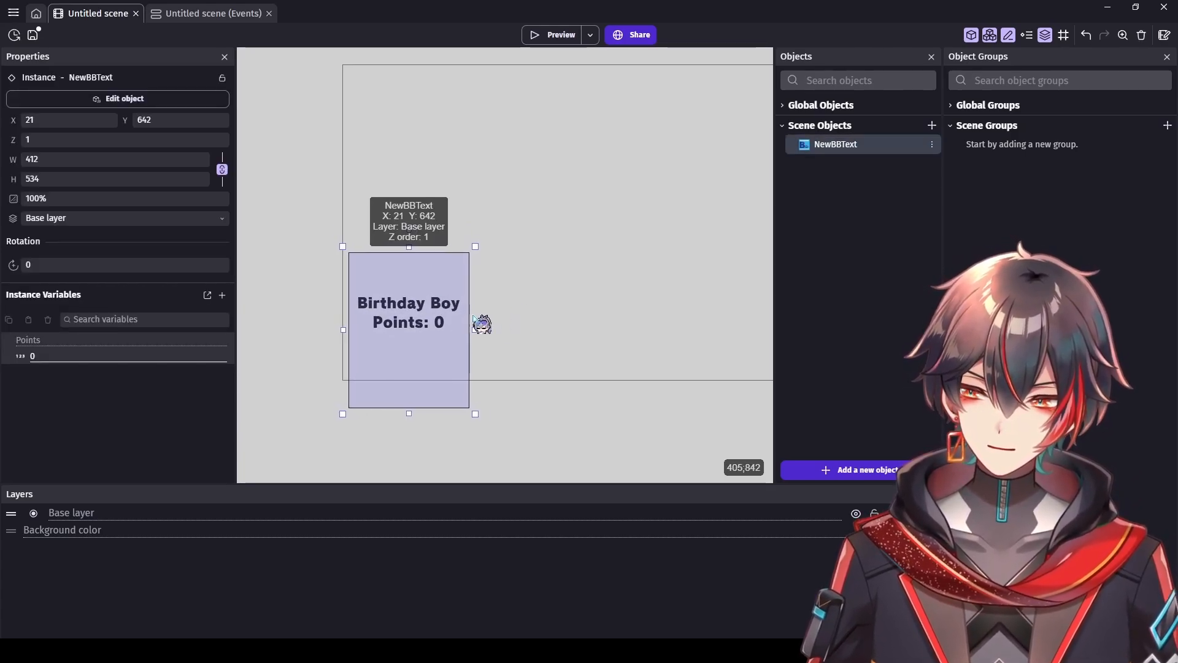
Step: Rename the NewBBText scene object as BirthdayBoyScore
scroll(564, 344, up, 1)
click(564, 344)
scroll(544, 313, down, 2)
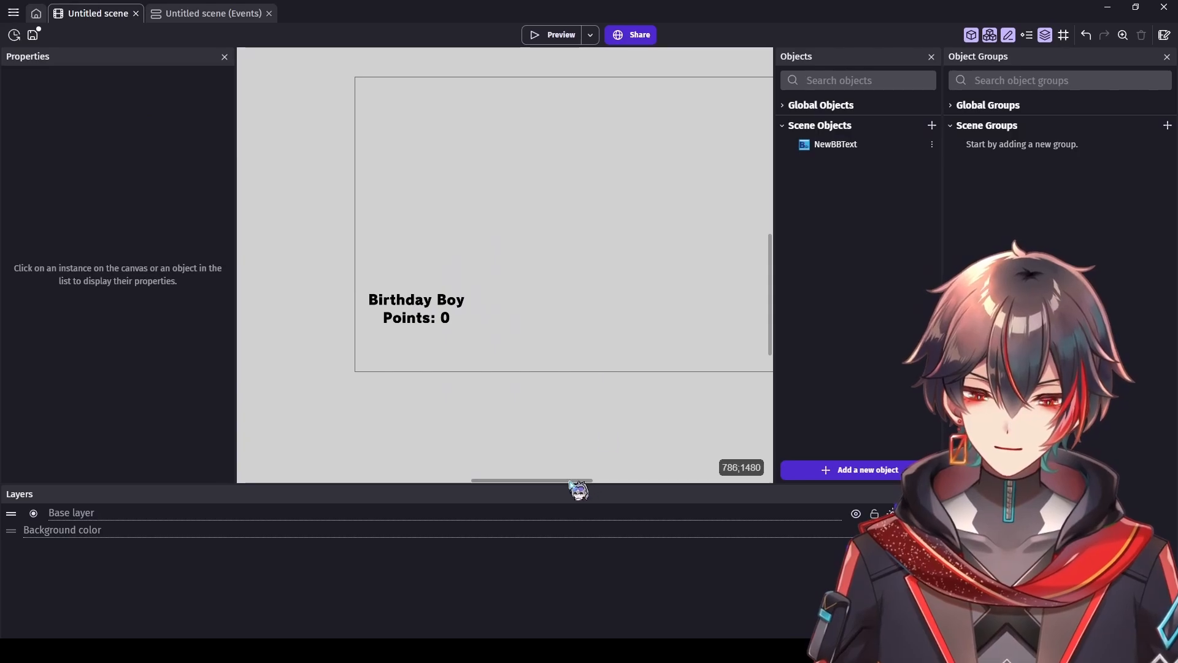
drag(573, 486, 591, 489)
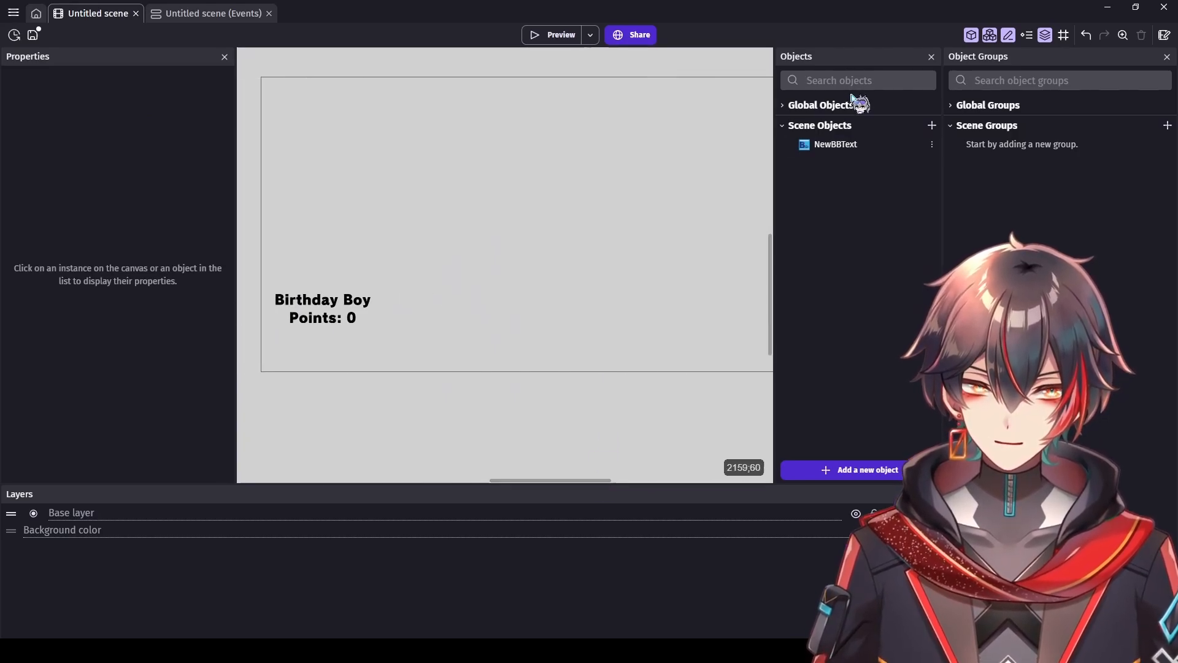
click(863, 147)
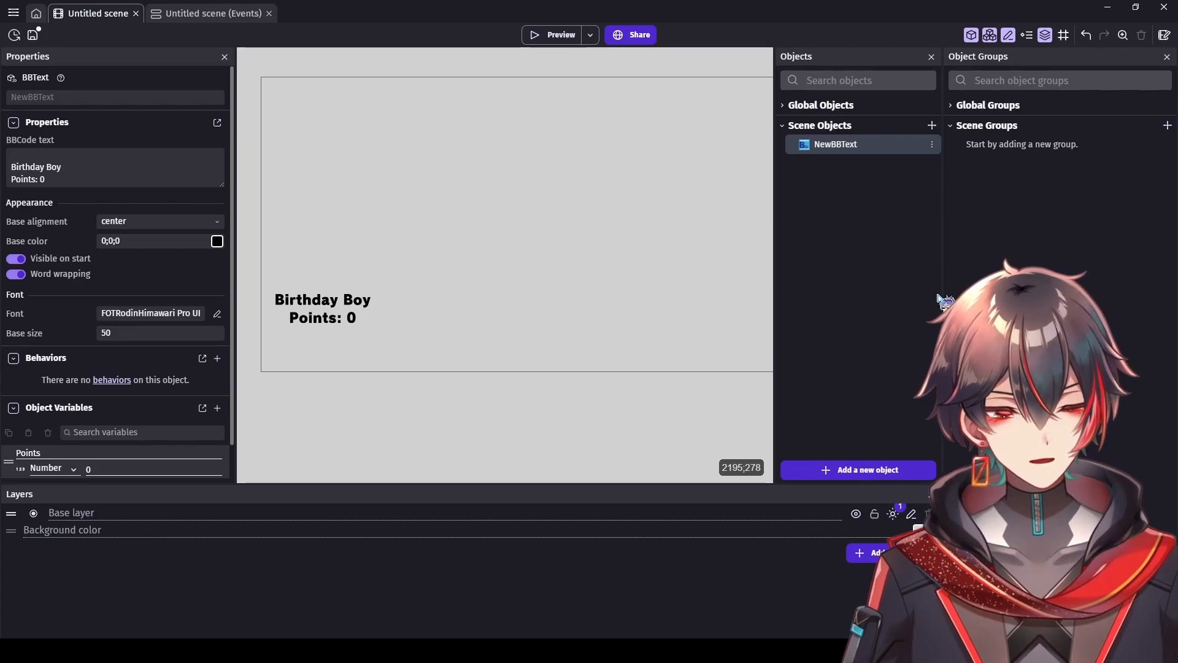
key(F2)
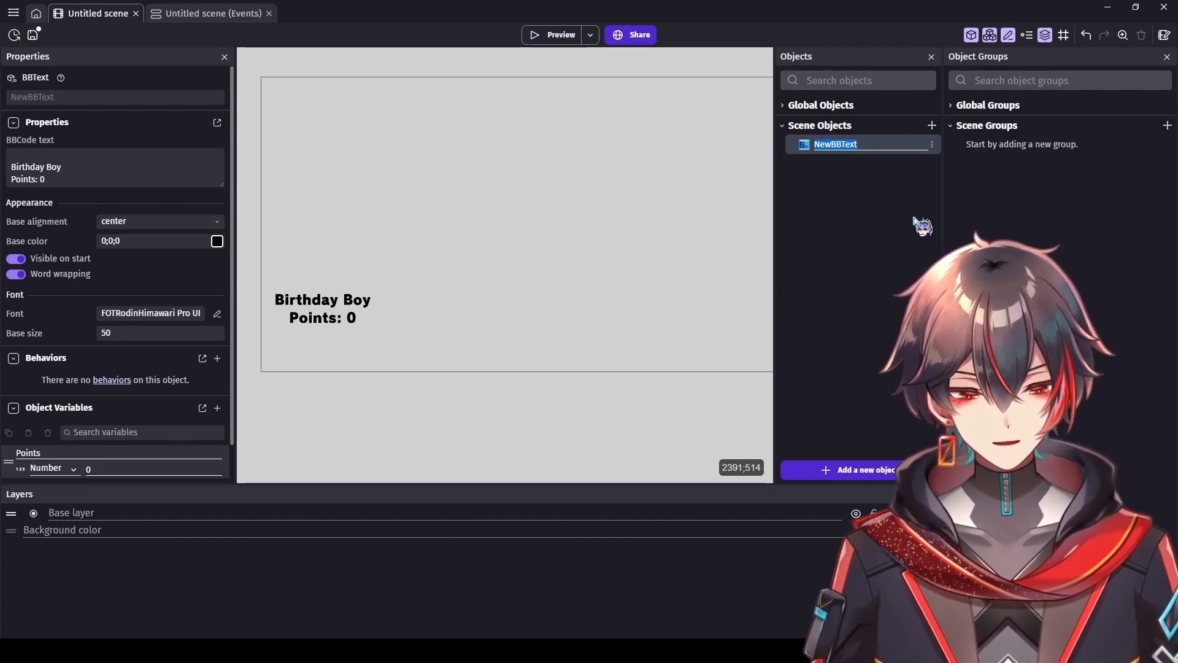
text(Birthday)
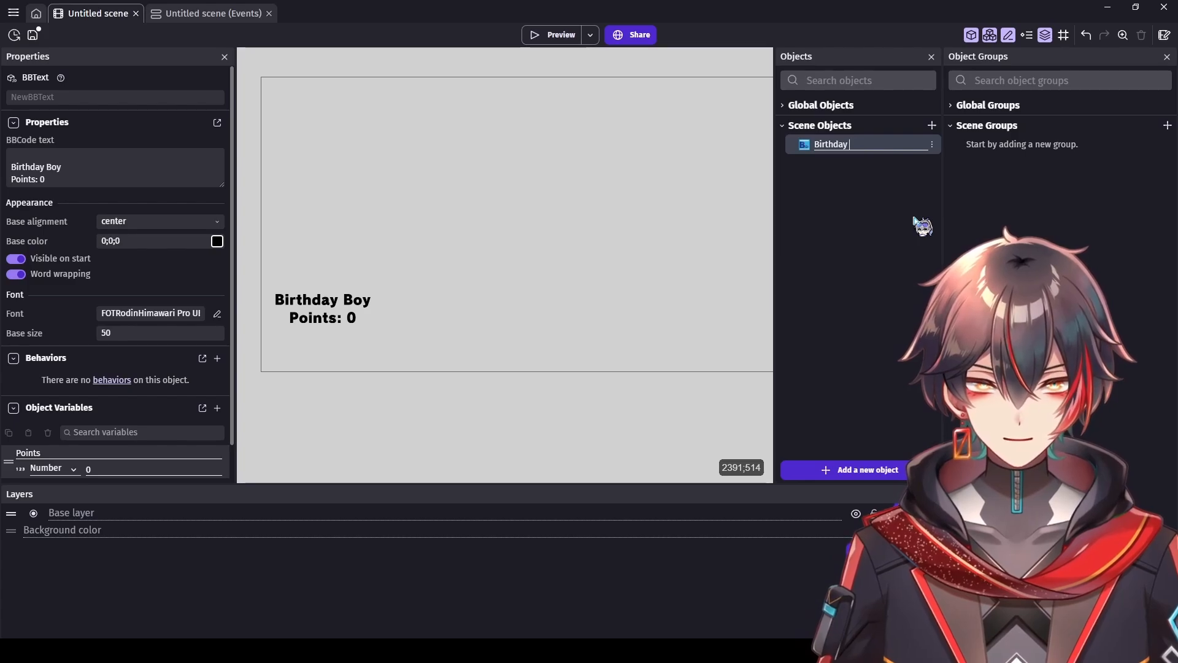
text(BoyScore)
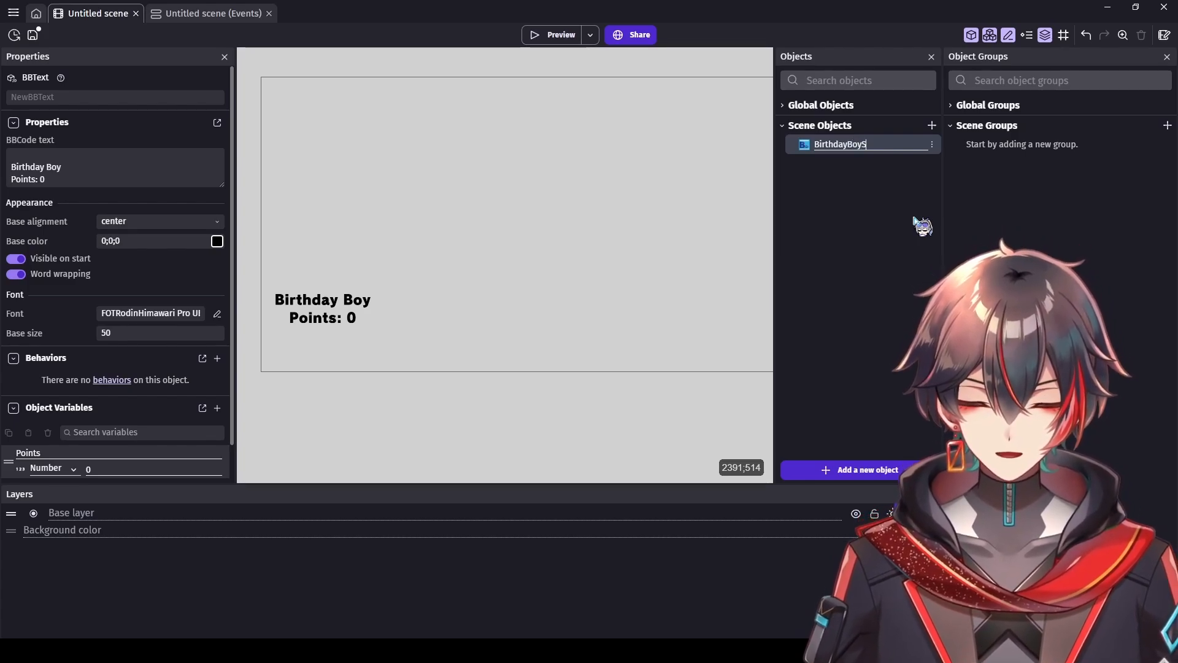
key(Return)
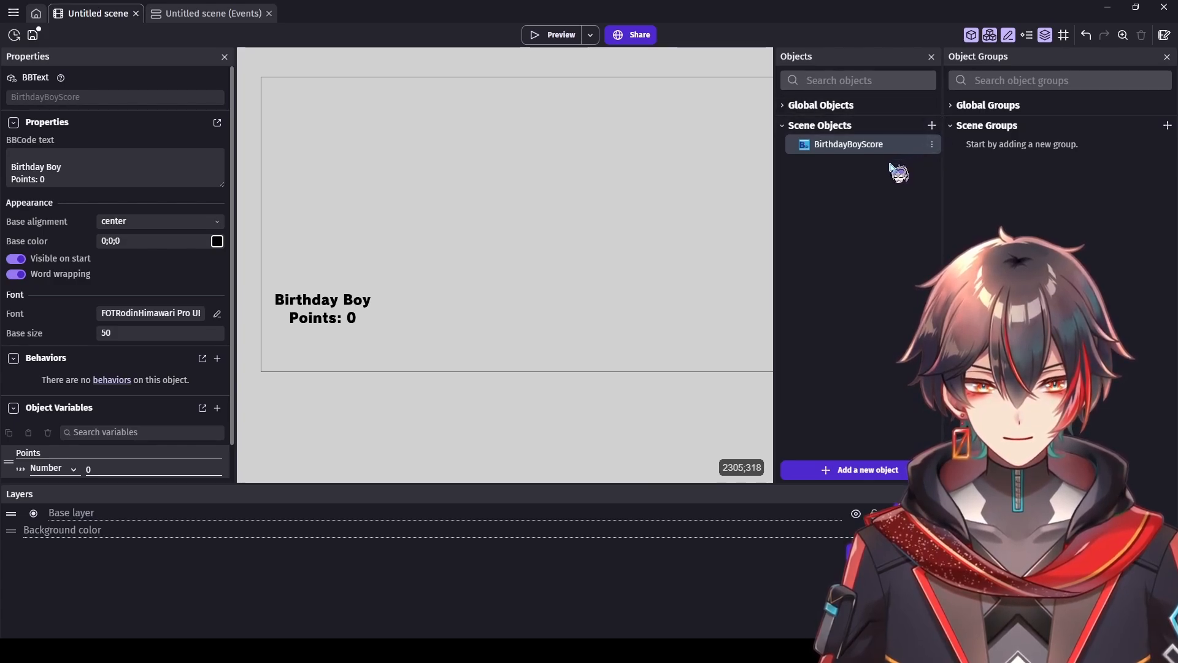
click(883, 469)
scroll(933, 141, down, 6)
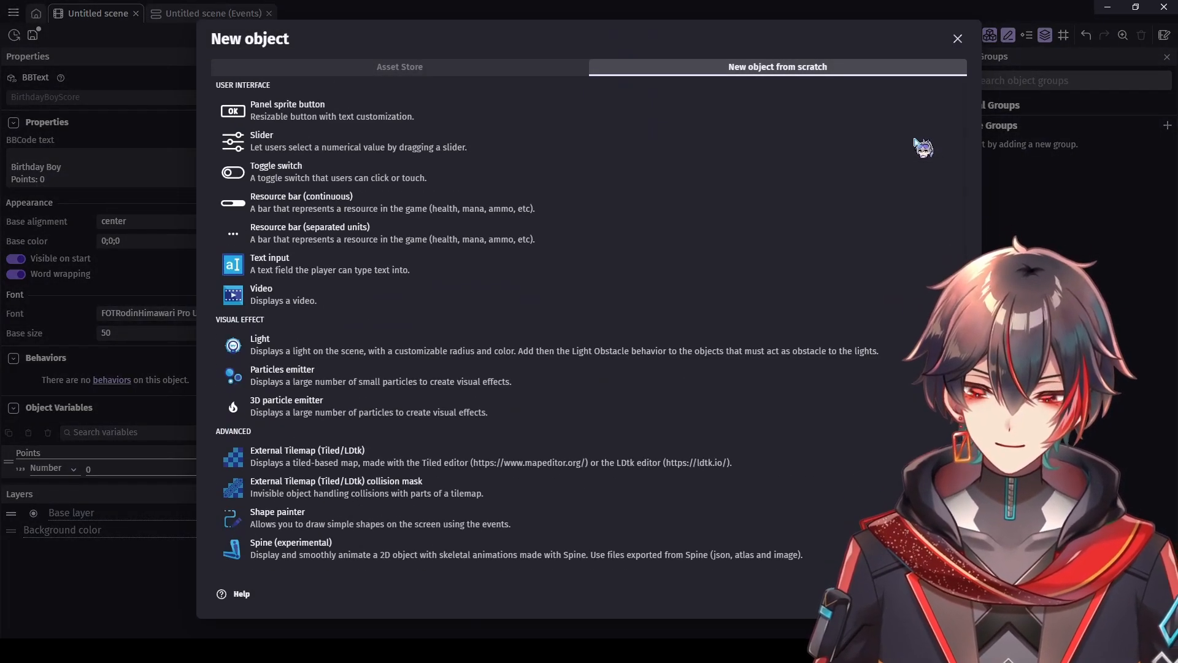
click(957, 39)
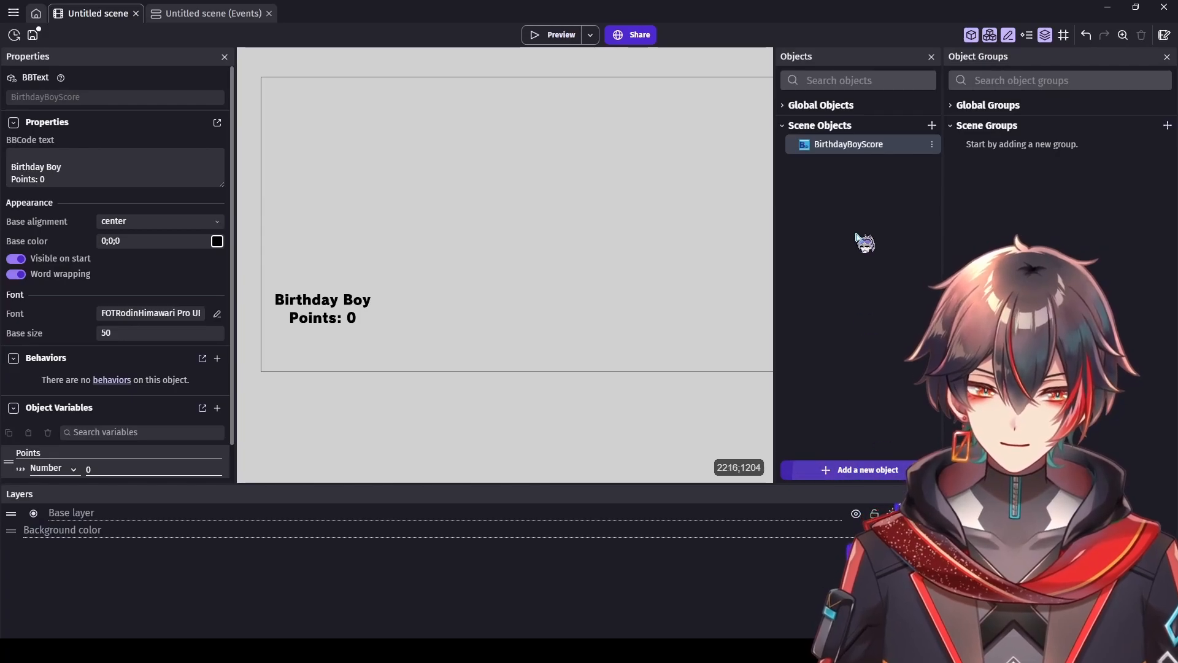
Step: Duplicate the BirthdayBoyScore object in the scene objects, keeping the default name for the copy
right_click(865, 140)
click(909, 187)
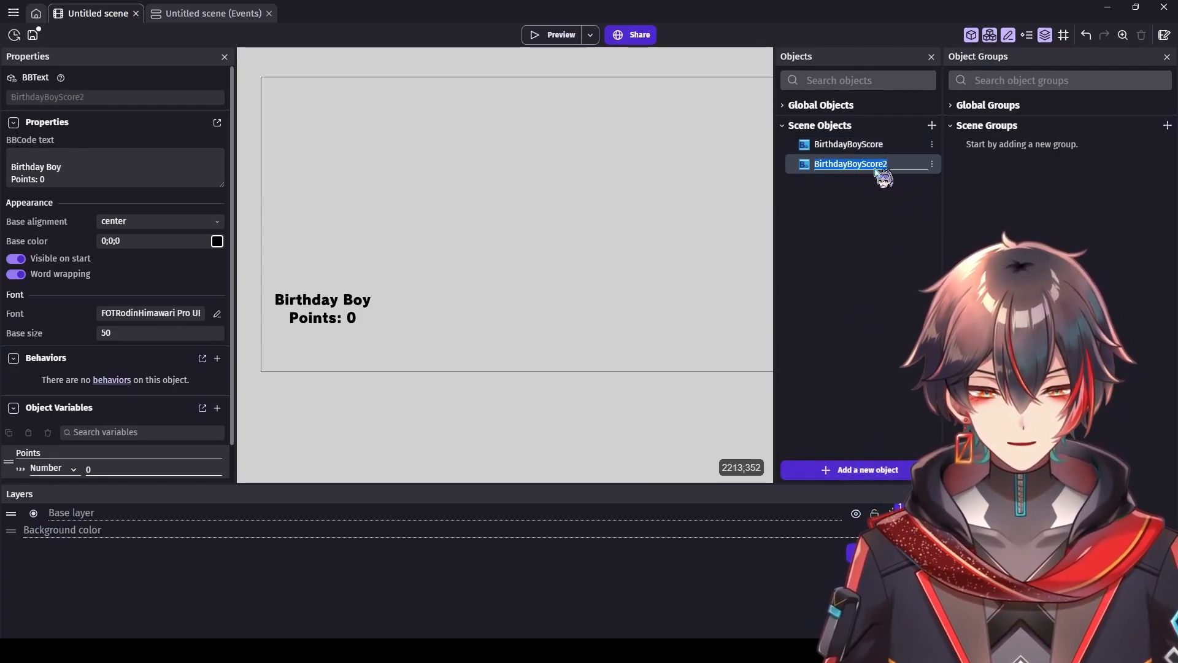
click(892, 165)
click(799, 168)
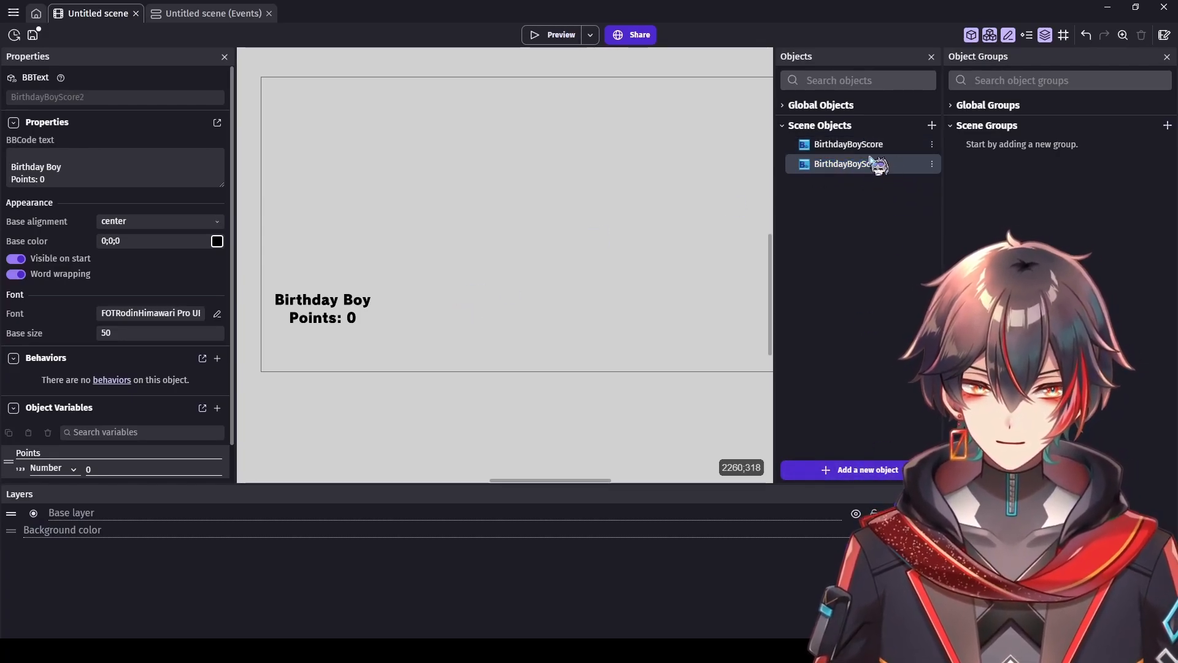
Step: Replace "Birthday Boy" with "Me" in the duplicate's text and place it beside the Birthday Boy label at about X 523, Y 599
mouse_move(870, 158)
mouse_down()
mouse_move(698, 213)
mouse_move(890, 169)
mouse_up()
double_click(890, 169)
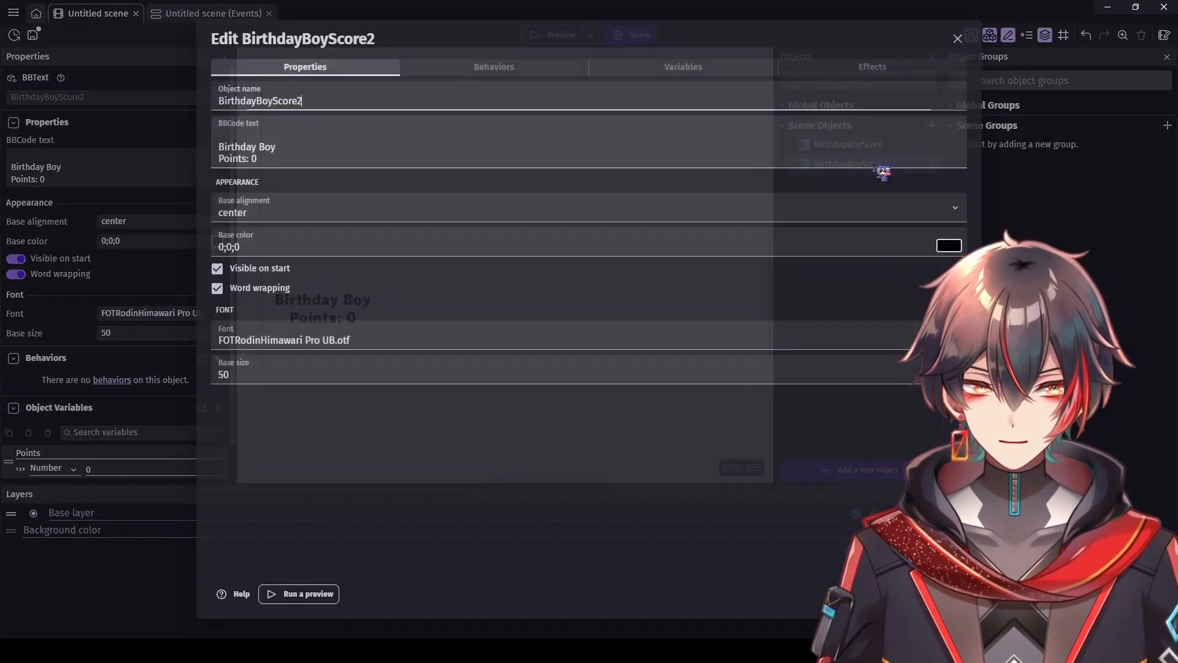
drag(292, 148, 205, 150)
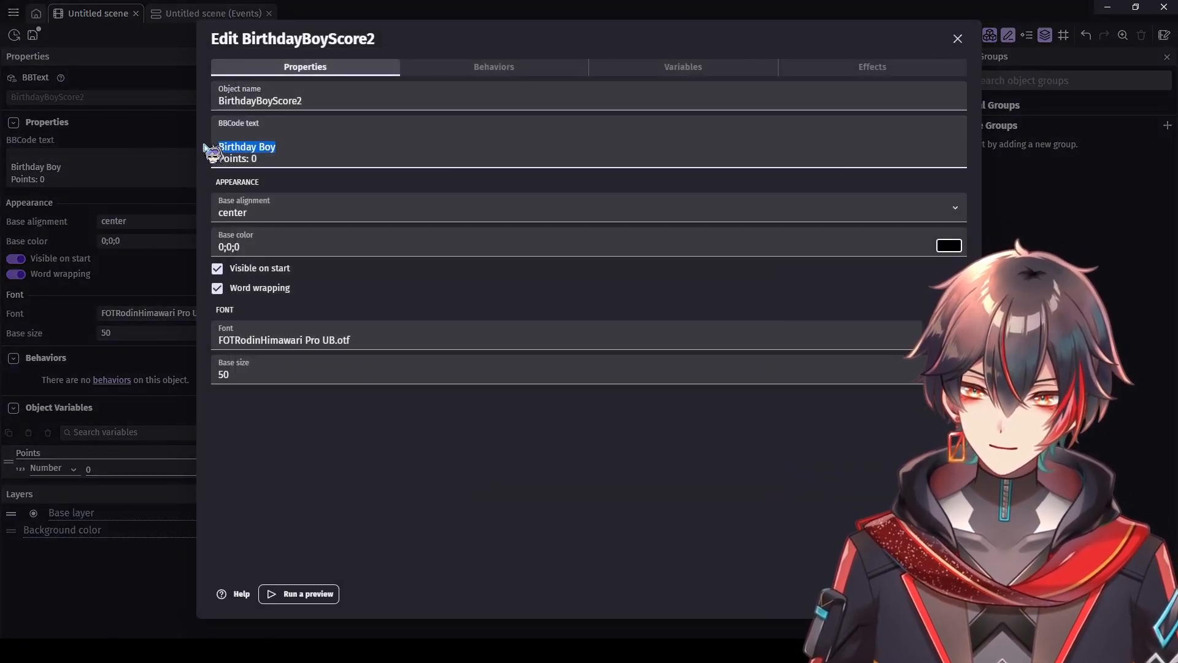
text(Me)
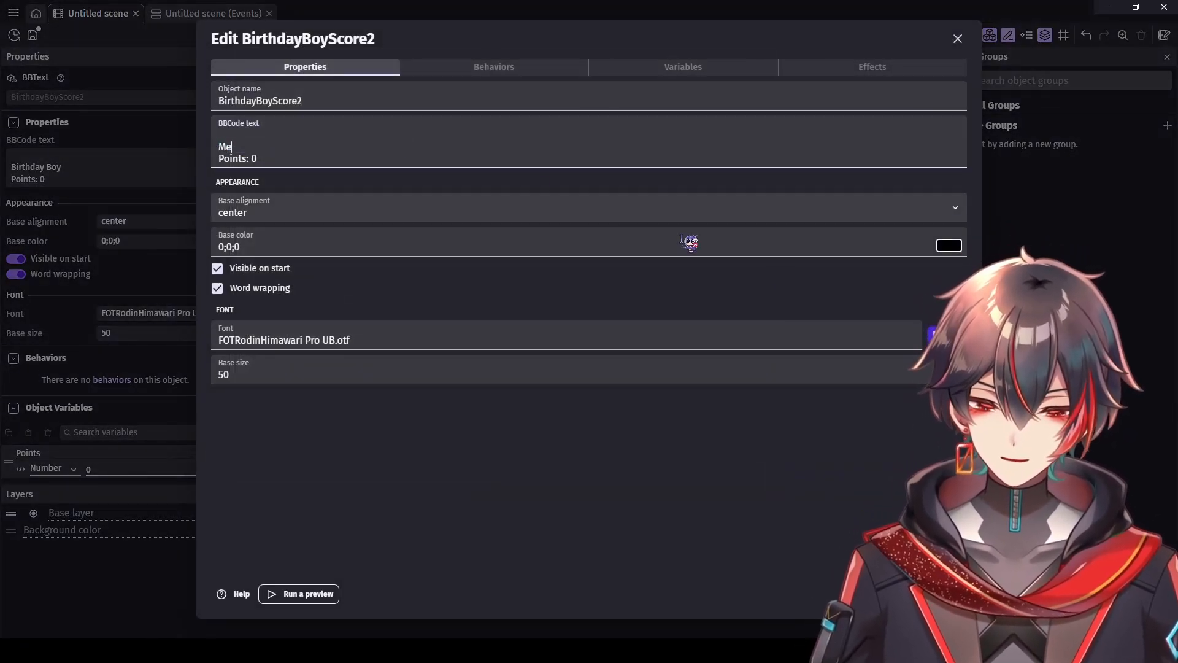
click(946, 594)
drag(868, 164, 436, 331)
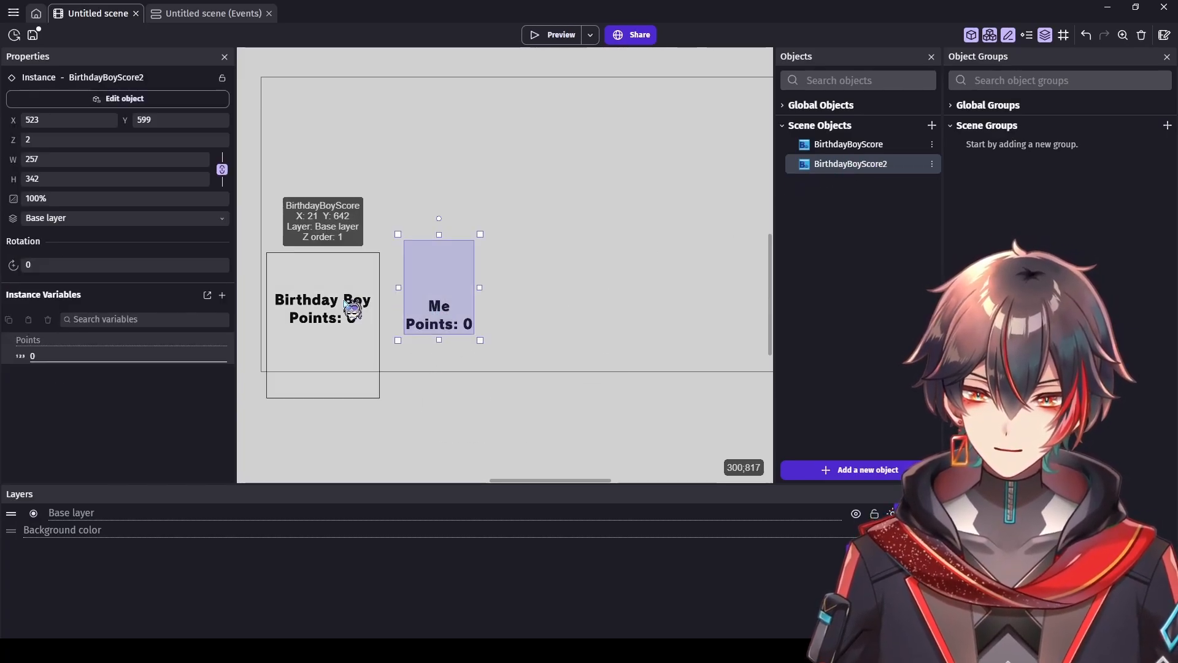
Step: Set the Points variable of the Me text object to 1 and apply it
double_click(470, 305)
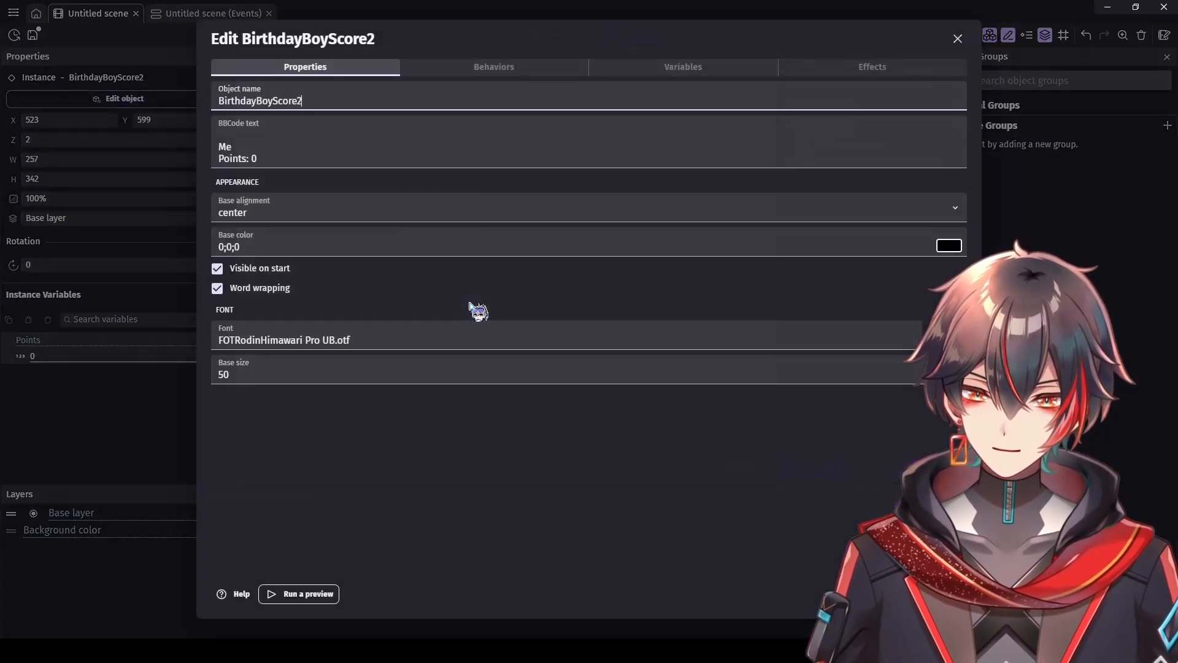
click(500, 69)
click(639, 71)
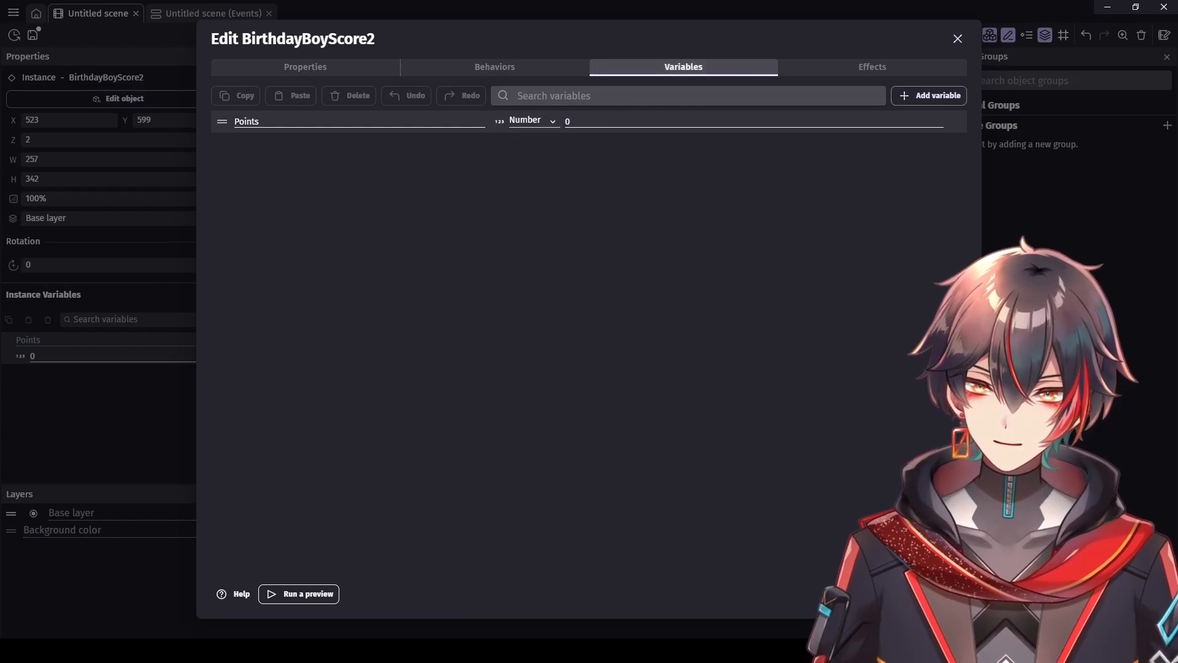
click(607, 122)
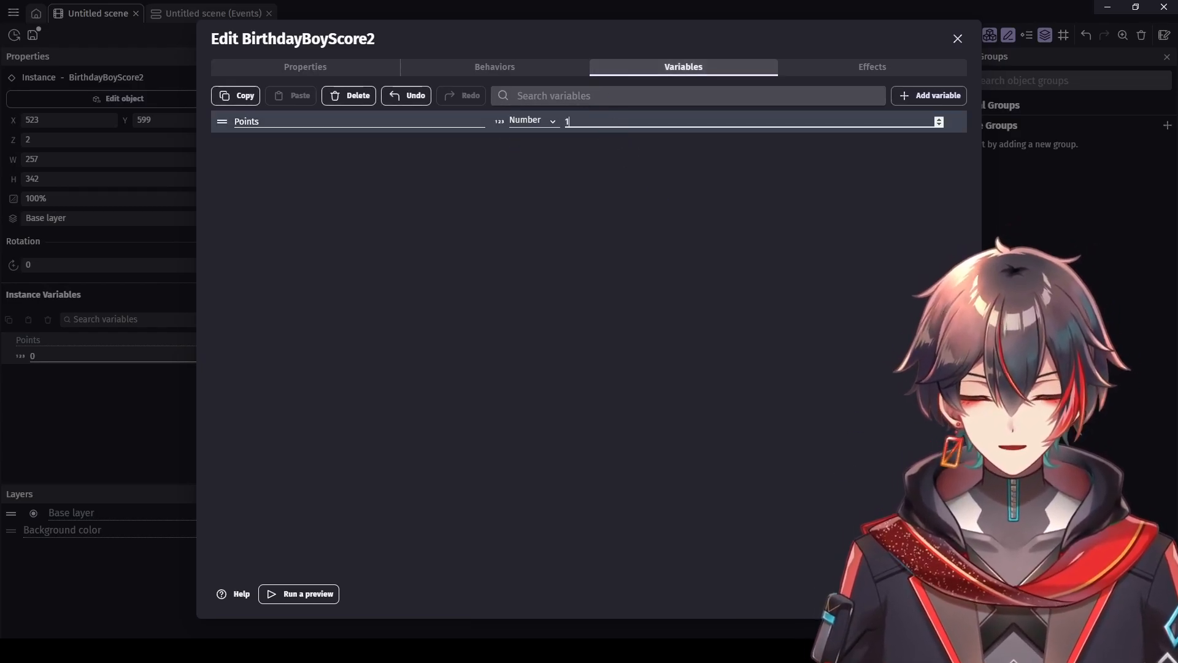
click(944, 593)
Step: Check the value of the Points variable on the Birthday Boy text object
double_click(335, 302)
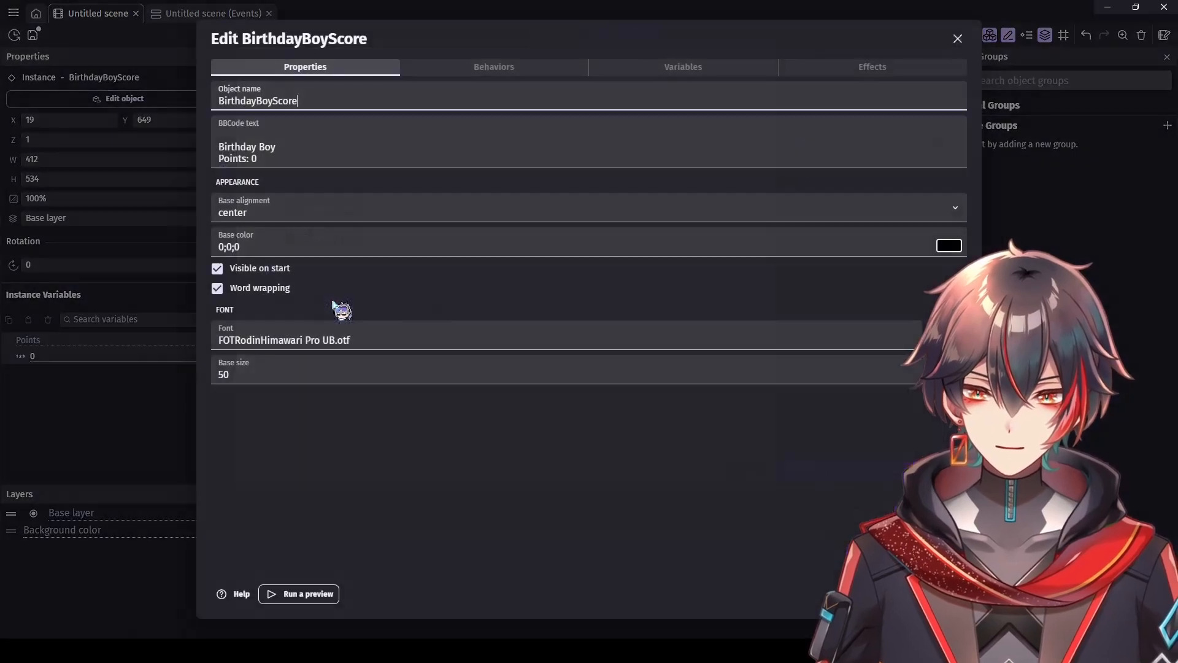
click(761, 70)
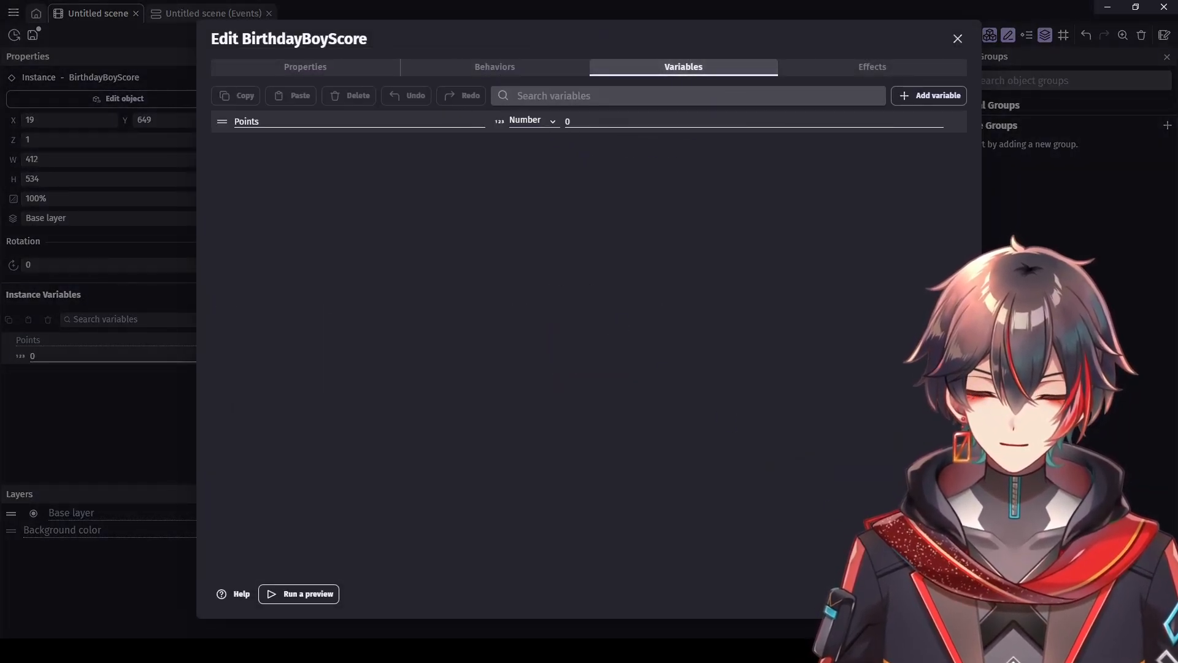
click(944, 594)
Step: Move the Me text box to about X 501, Y 689 and set its object's Points variable to 0
click(452, 316)
drag(441, 294, 435, 320)
double_click(441, 331)
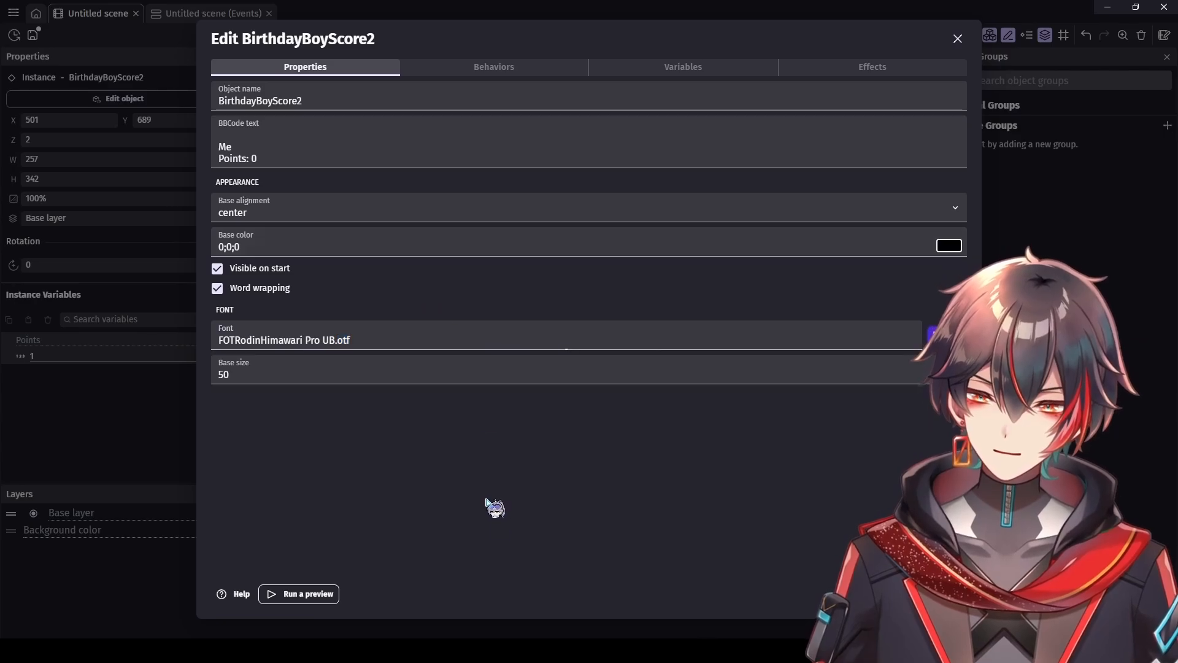
click(729, 71)
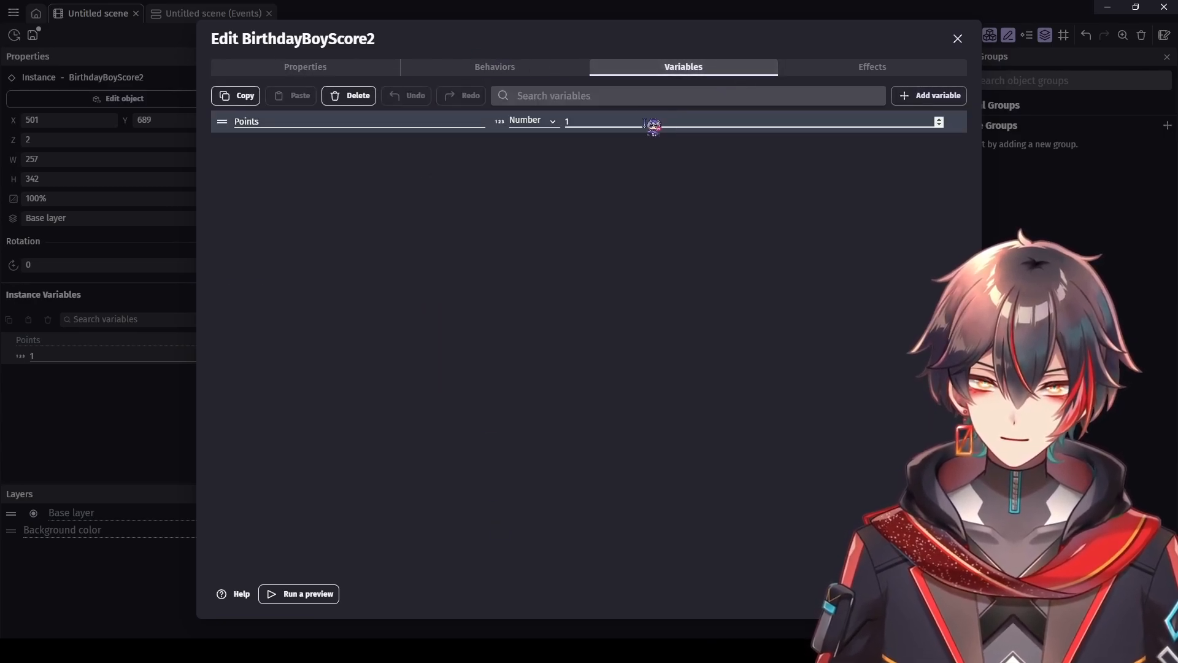
key(BackSpace)
text(0)
click(598, 240)
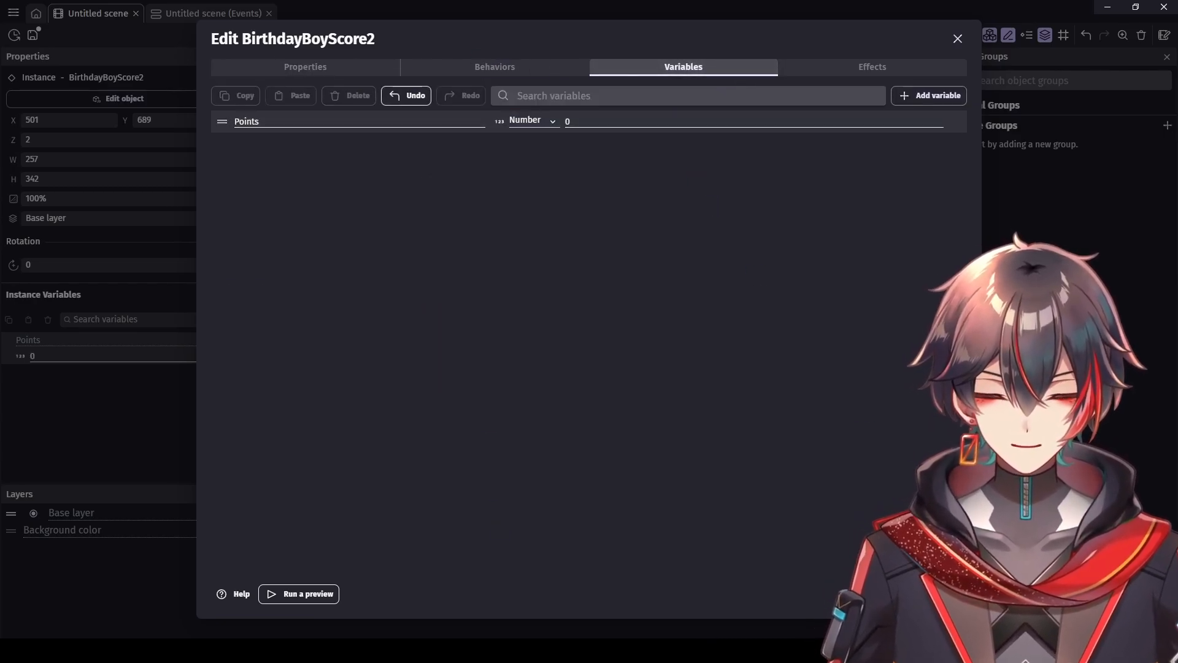
click(944, 594)
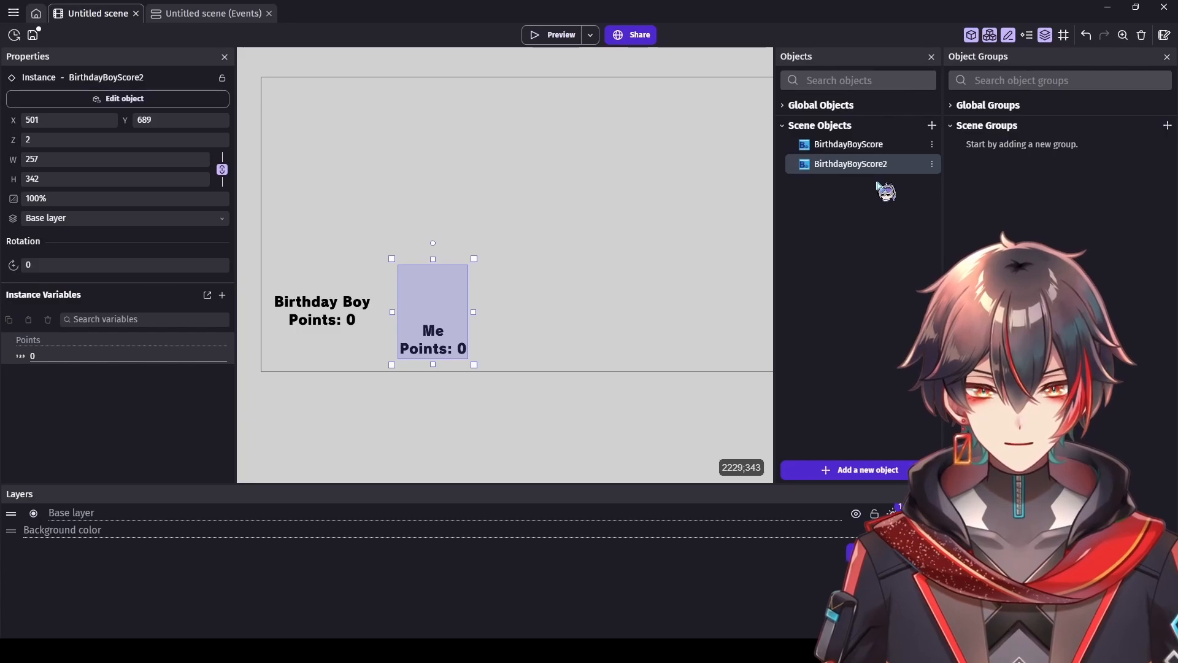
Step: Duplicate the Me text object twice, and rename the original BirthdayBoyScore2 object as MeScore
key(ctrl+d)
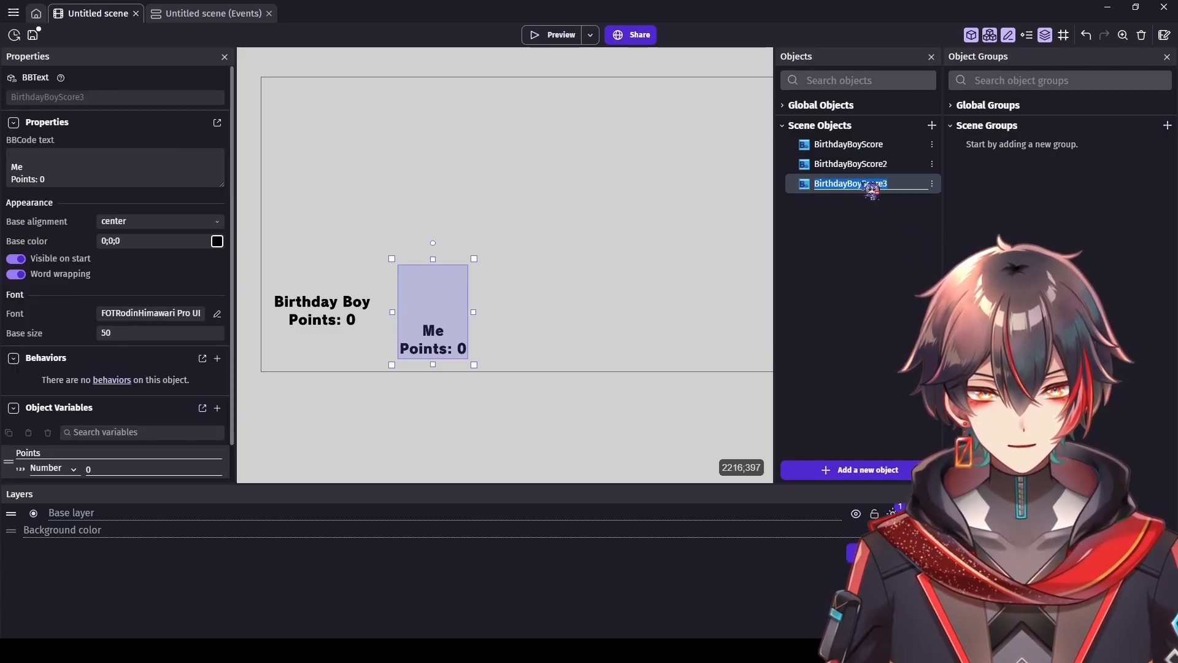
click(843, 192)
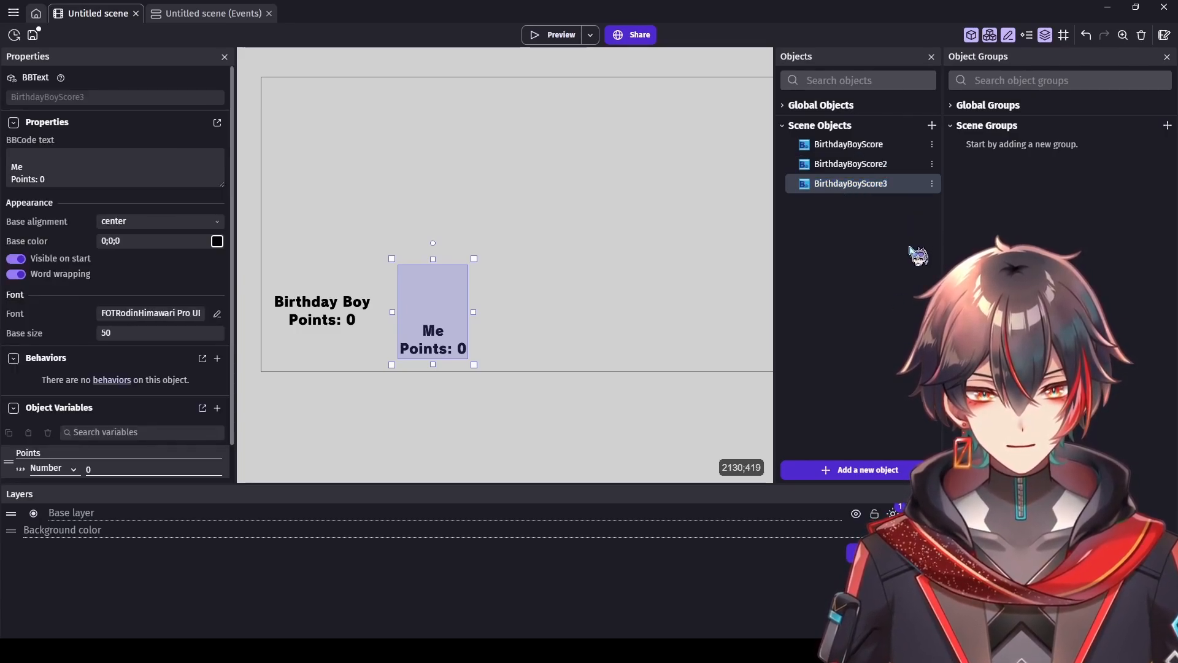
double_click(894, 164)
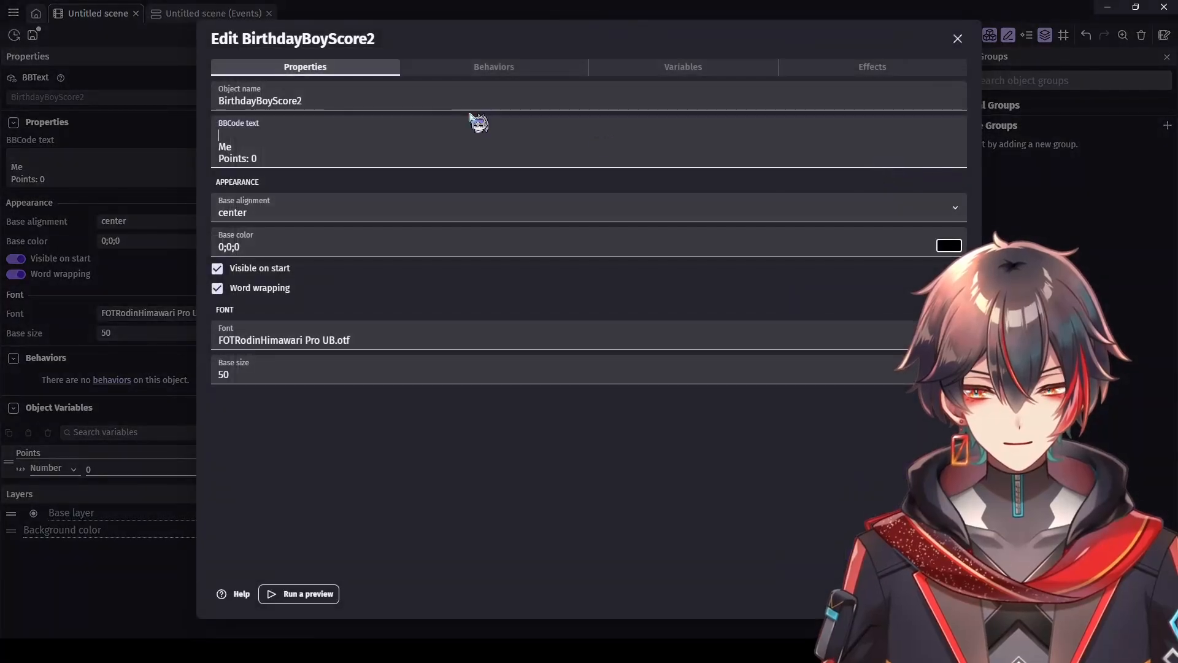
double_click(432, 108)
text(MeScore)
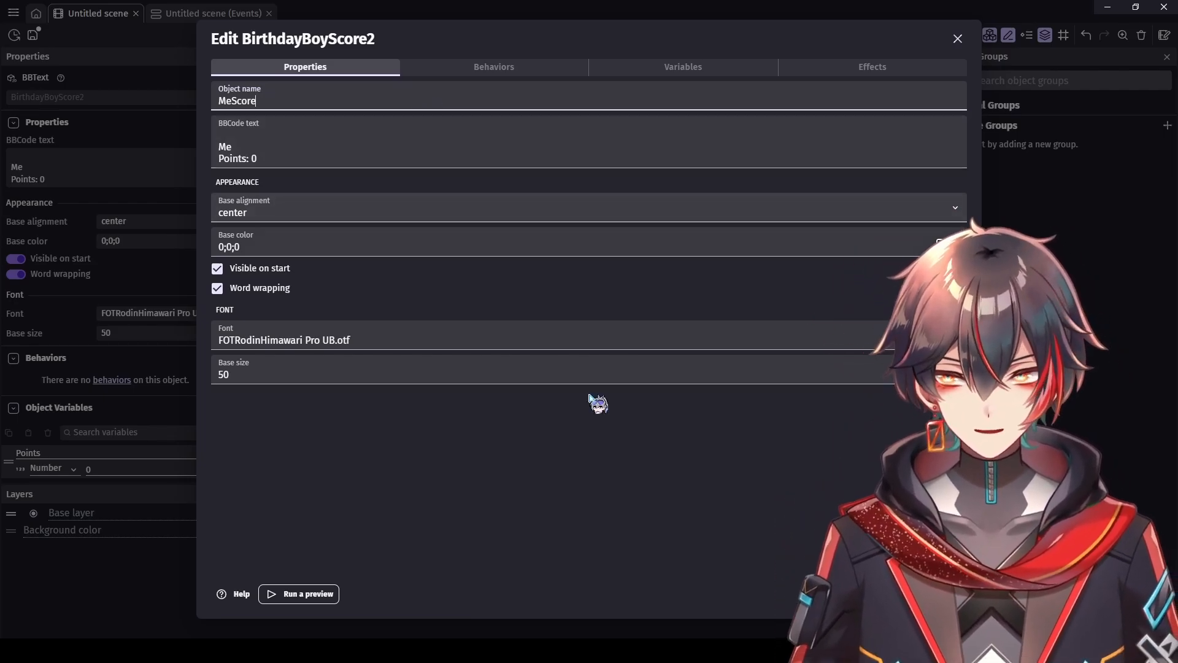
click(670, 507)
click(944, 593)
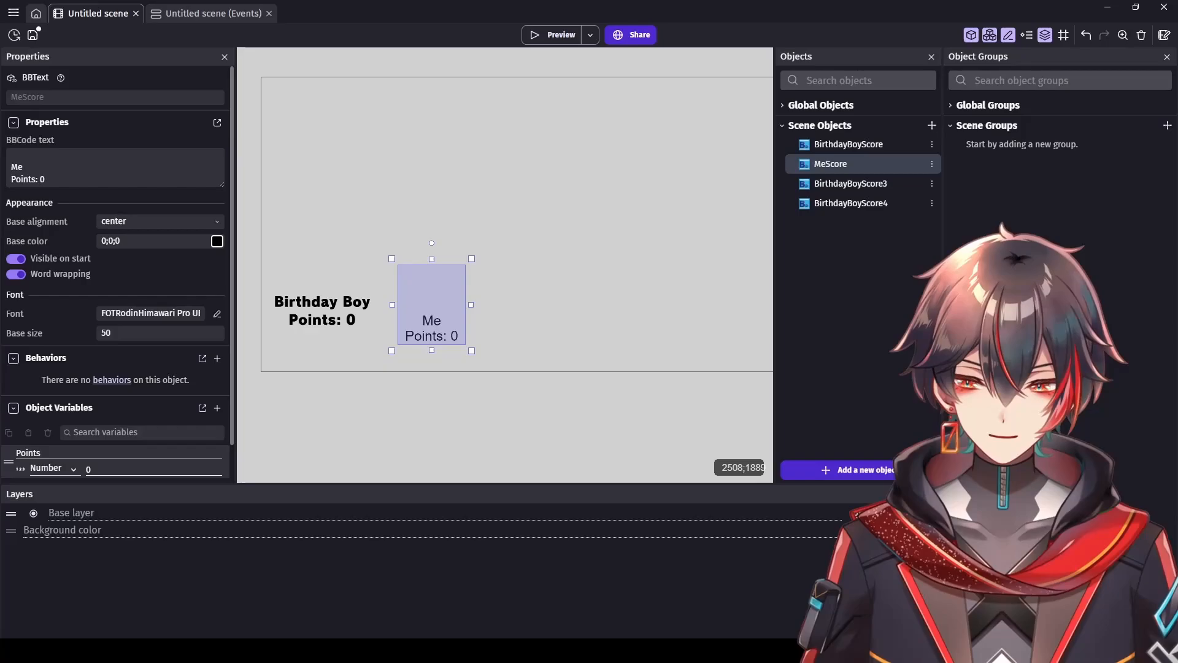
Step: Move the Me label to about X 492, Y 633, beside the Birthday Boy label
click(427, 320)
drag(420, 319, 415, 305)
click(350, 311)
click(414, 315)
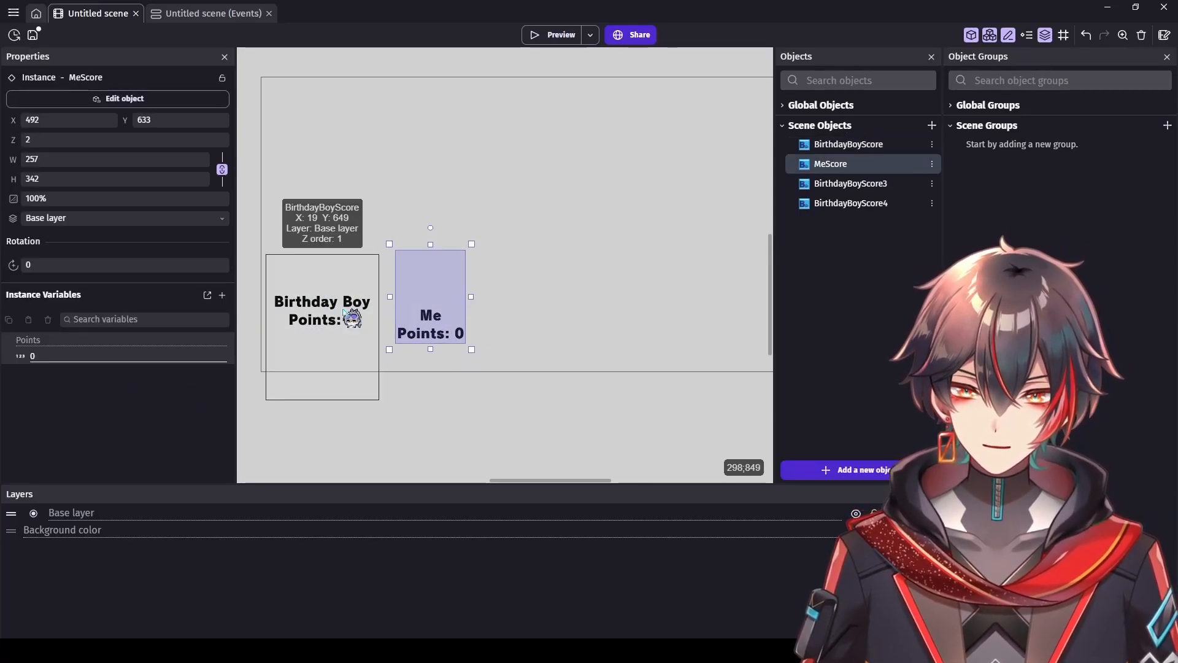
click(343, 309)
click(417, 319)
click(337, 310)
click(461, 336)
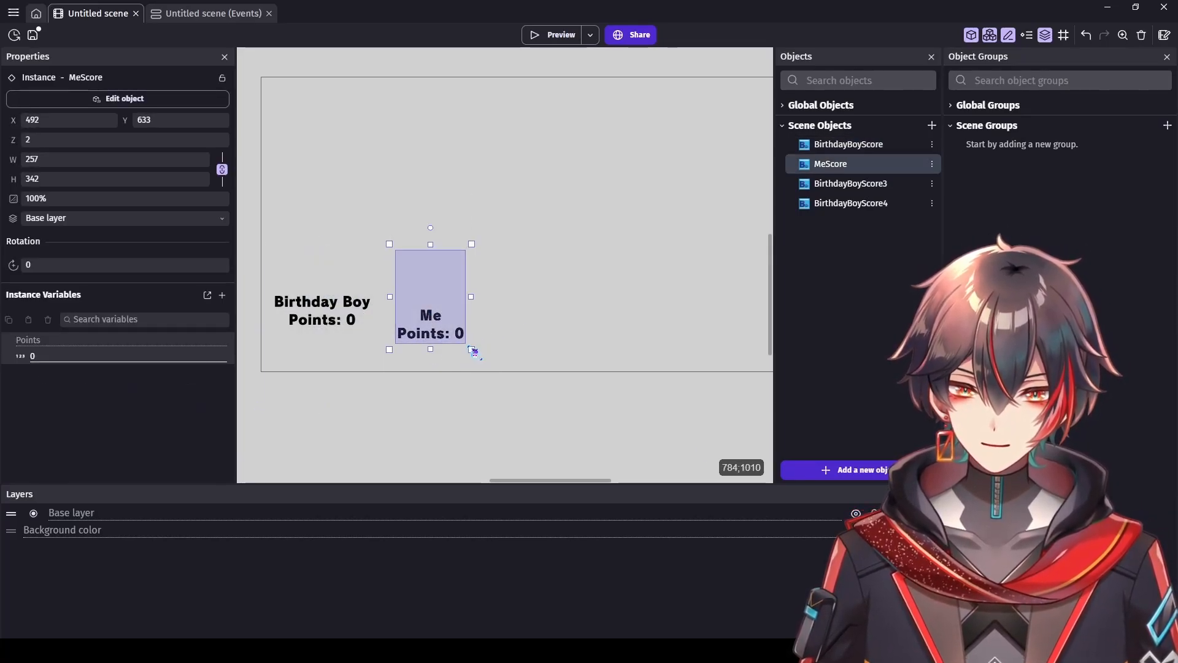
Step: Resize the Me text box to about 320 by 360 and widen the Birthday Boy text box slightly
drag(471, 347, 548, 368)
click(292, 326)
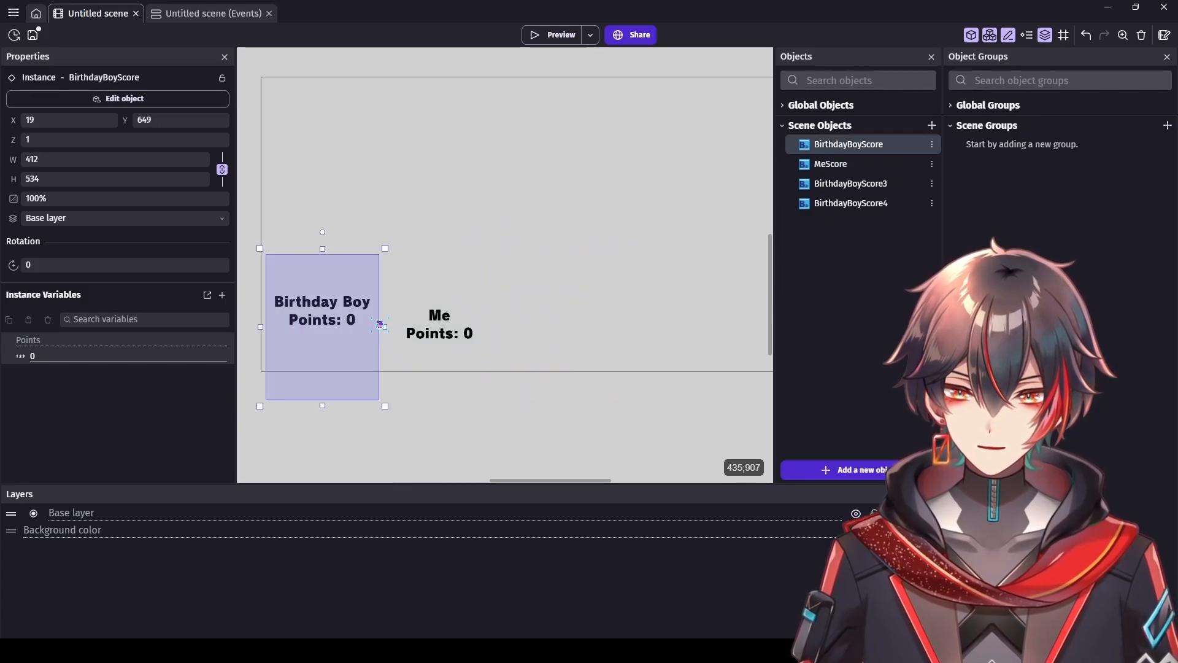
mouse_move(383, 327)
mouse_down()
mouse_move(575, 330)
mouse_move(360, 326)
mouse_move(396, 327)
mouse_up()
Step: Widen the Me text box and move it so its label lines up with the Birthday Boy label
click(439, 325)
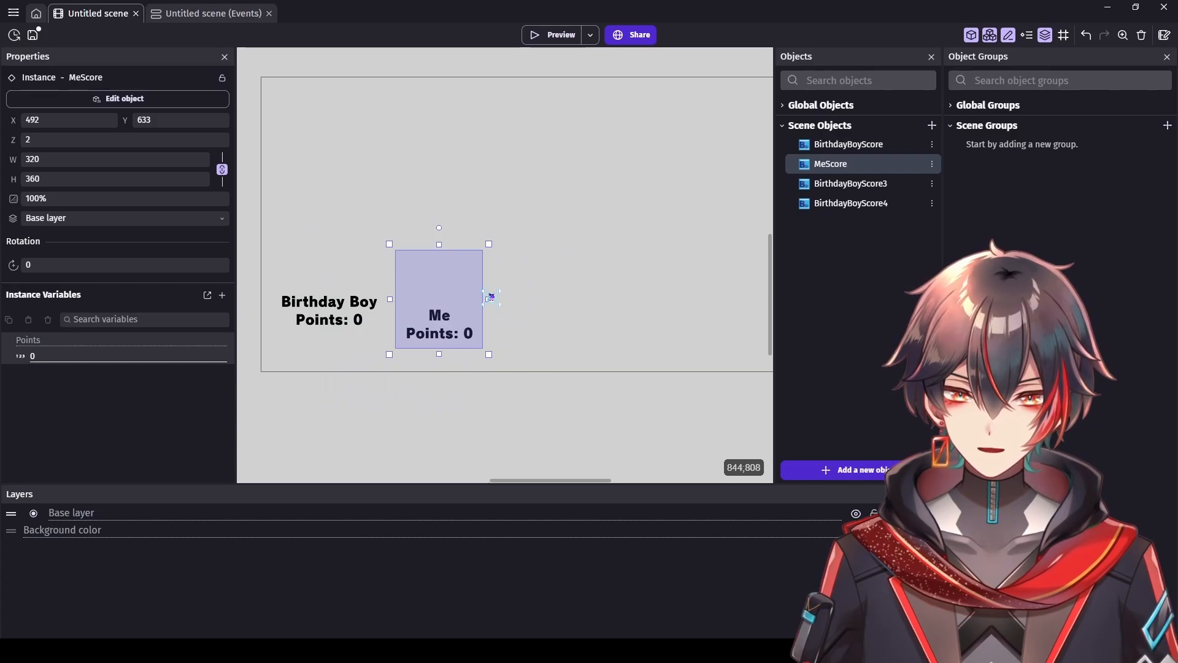
drag(485, 301, 620, 310)
drag(514, 308, 470, 331)
click(669, 325)
Step: Rename the object BirthdayBoyScore3 as Player3 and BirthdayBoyScore4 as OtherGuy4
click(886, 185)
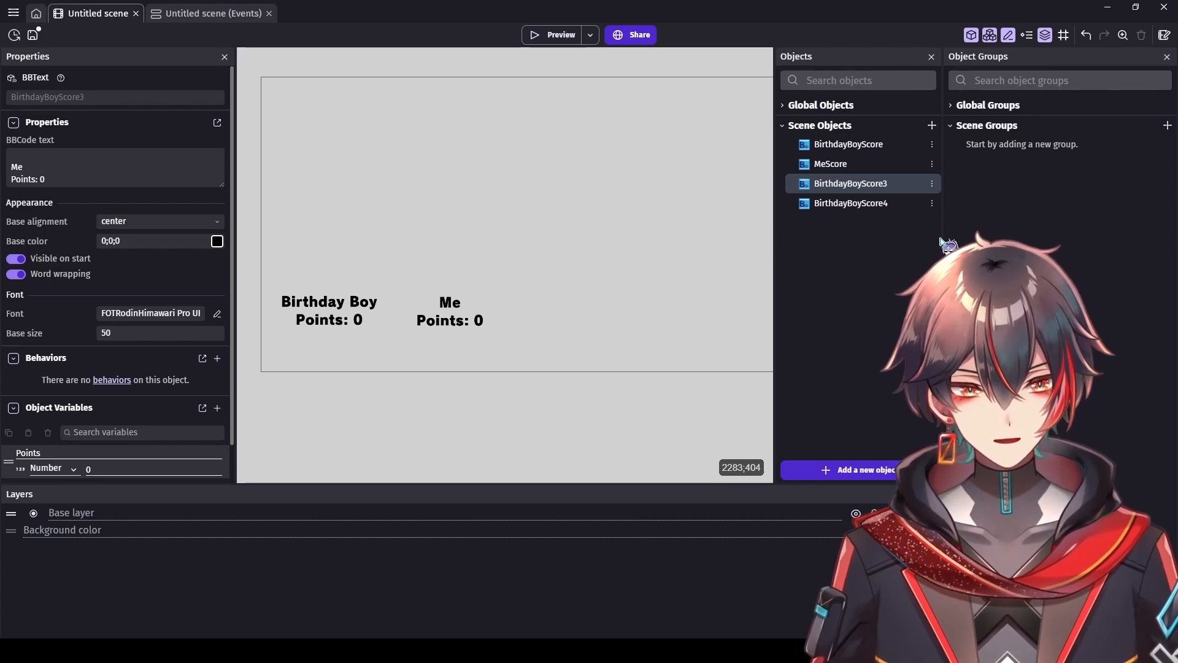
key(F2)
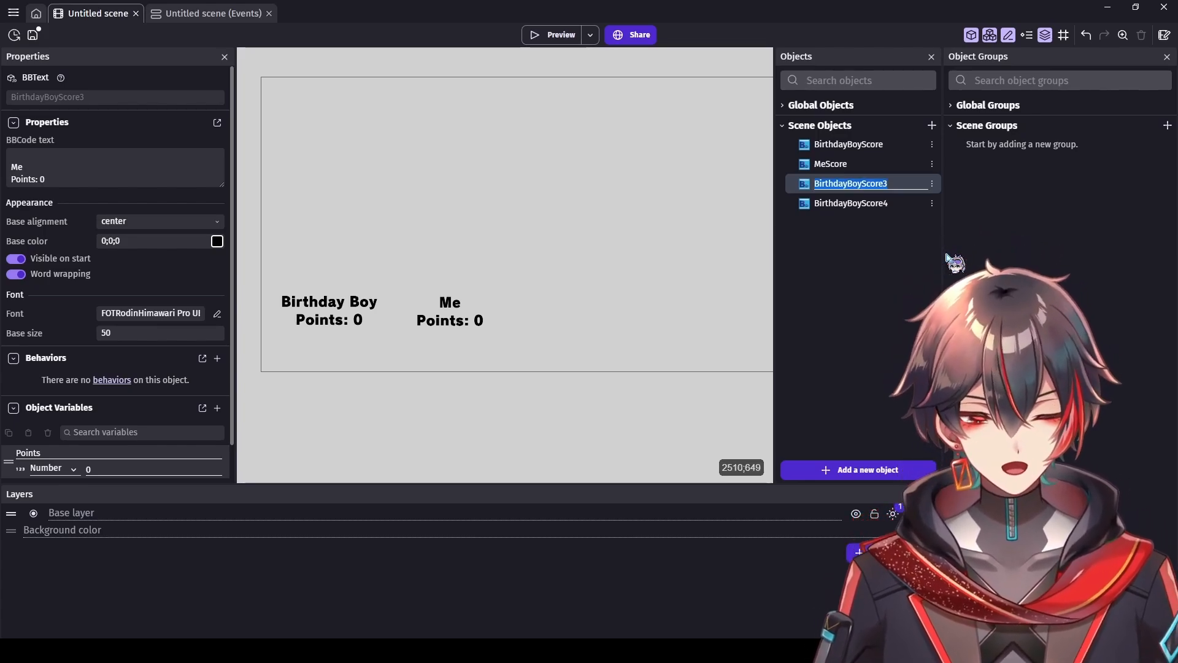
text(Player3)
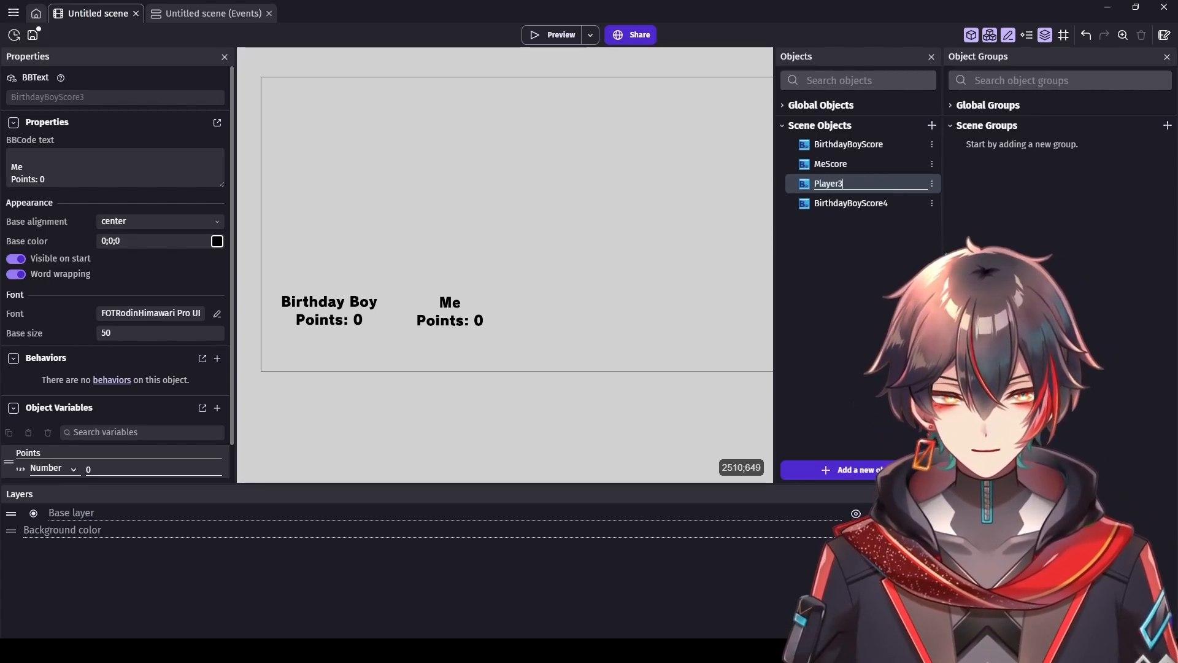
click(871, 203)
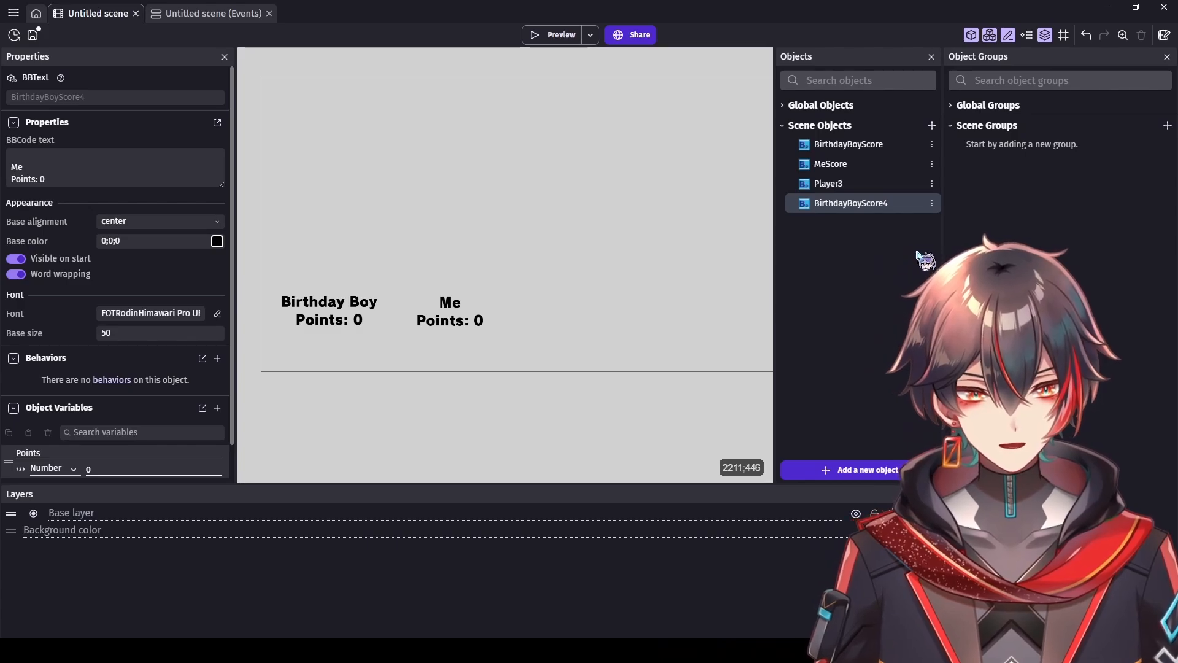
key(F2)
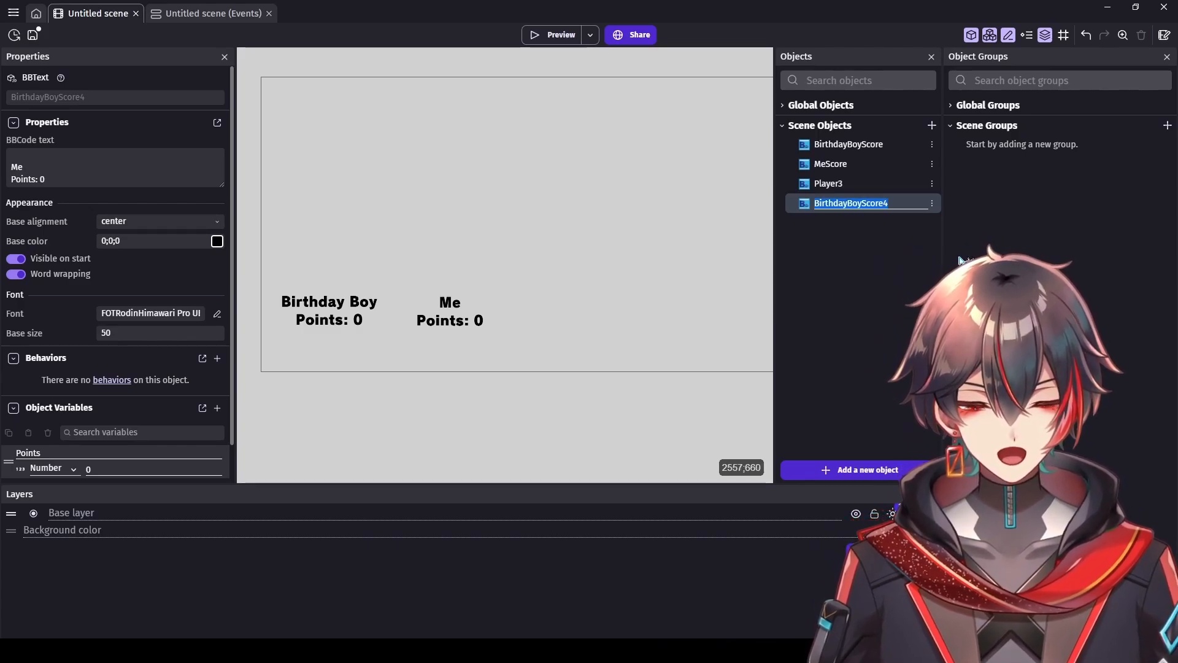
text(OtherGuy4)
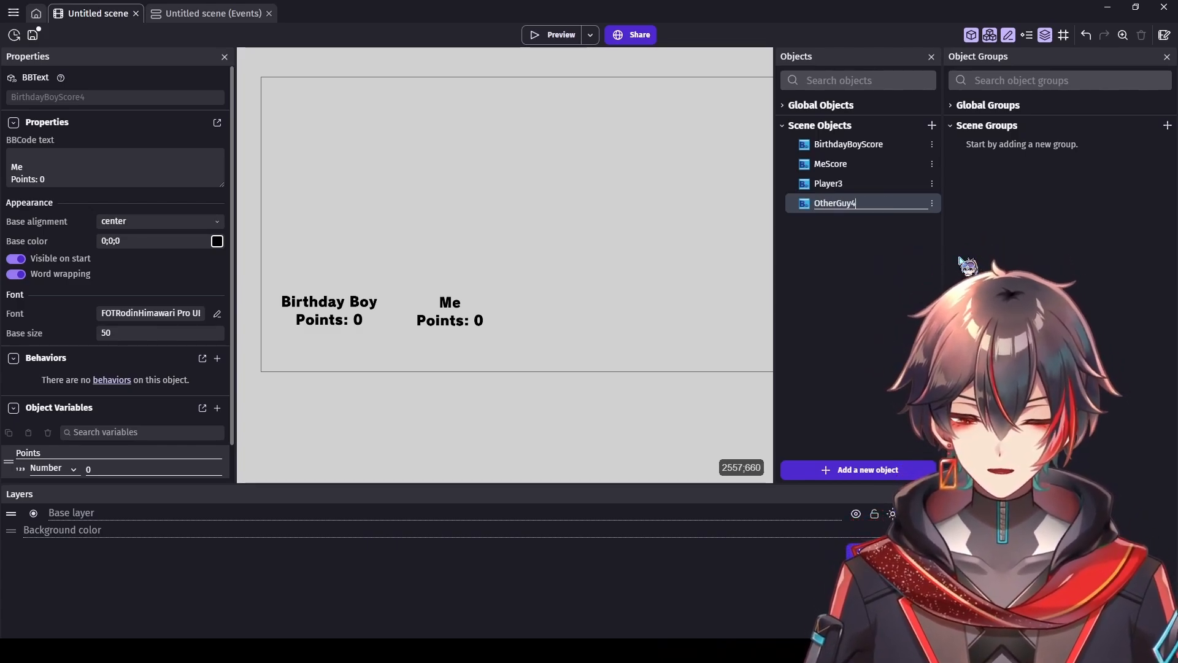
key(Return)
Step: Place Player3 in the scene at about X 1006, Y 669 and replace "Me" in its text with "Player 3"
drag(881, 186, 537, 270)
double_click(536, 270)
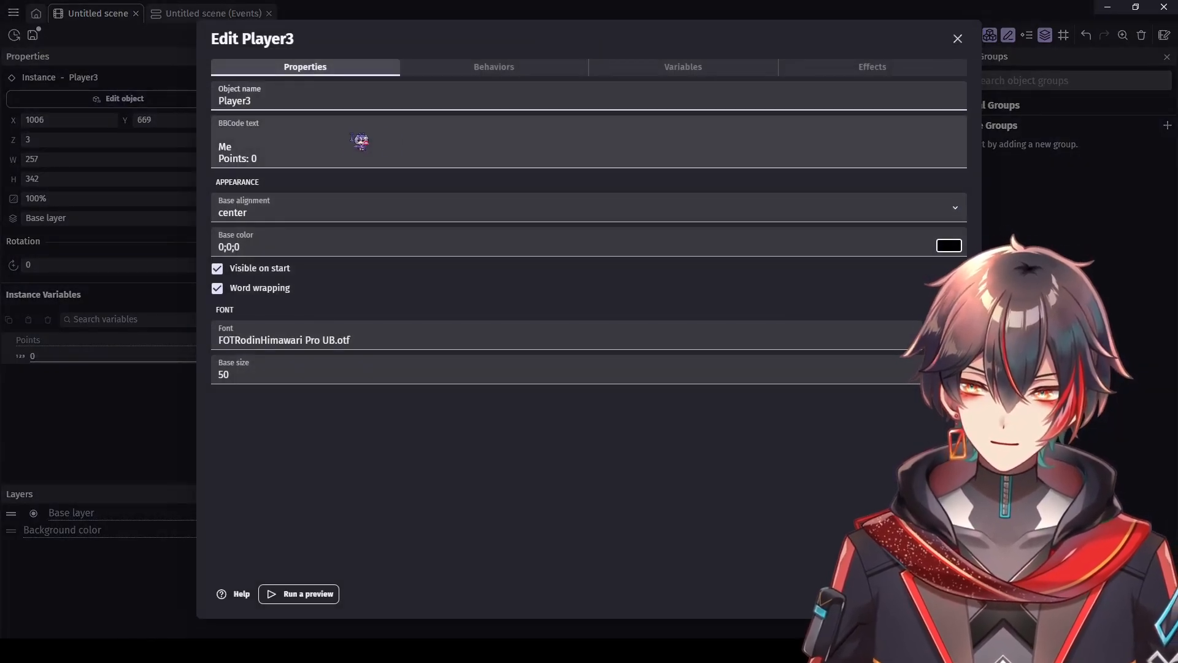
drag(238, 146, 211, 147)
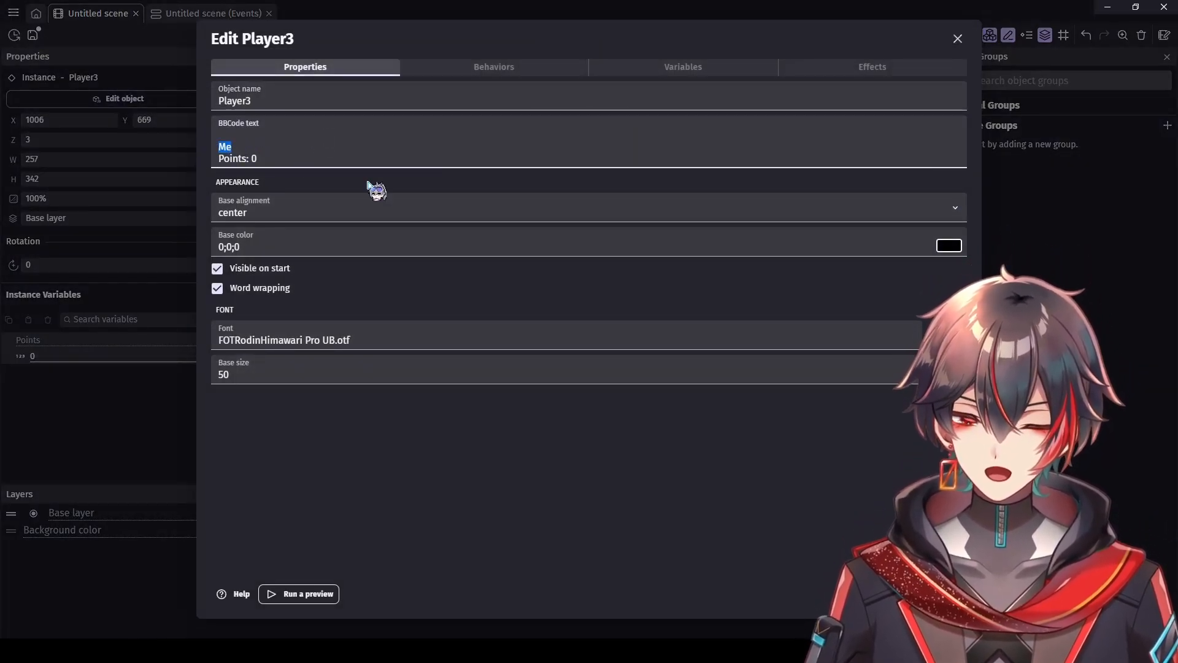
text(Player 3)
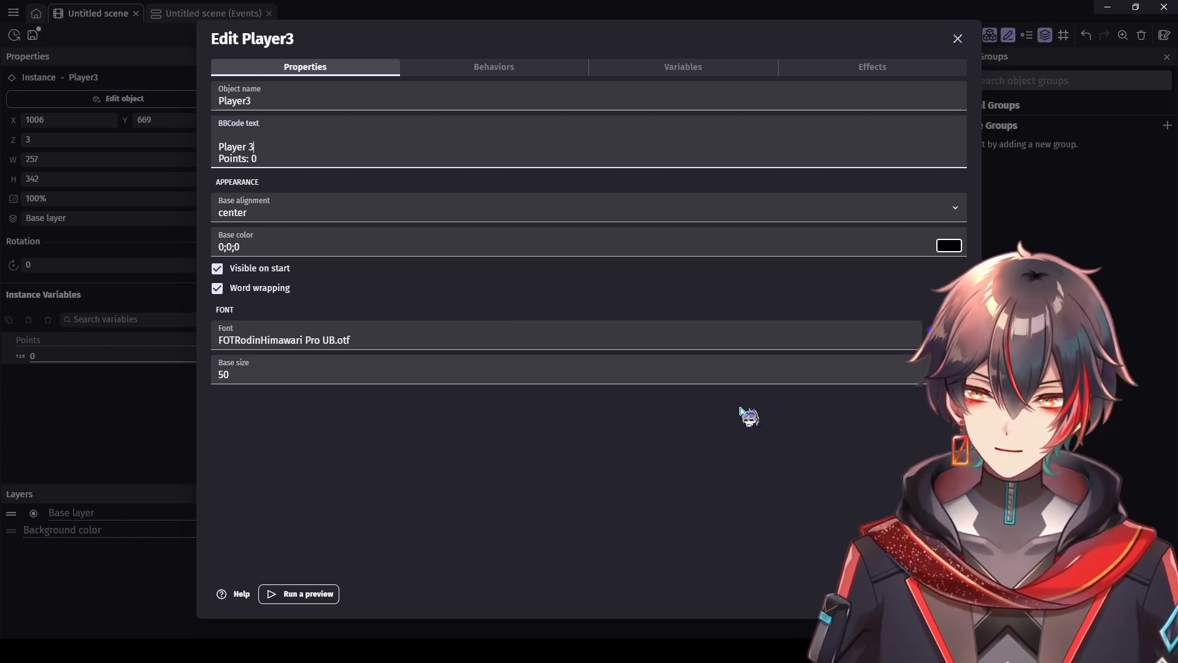
click(944, 593)
Step: Replace "Me" in OtherGuy4's text with "Other Guy 4" and place the object at about X 1415, Y 565
double_click(864, 202)
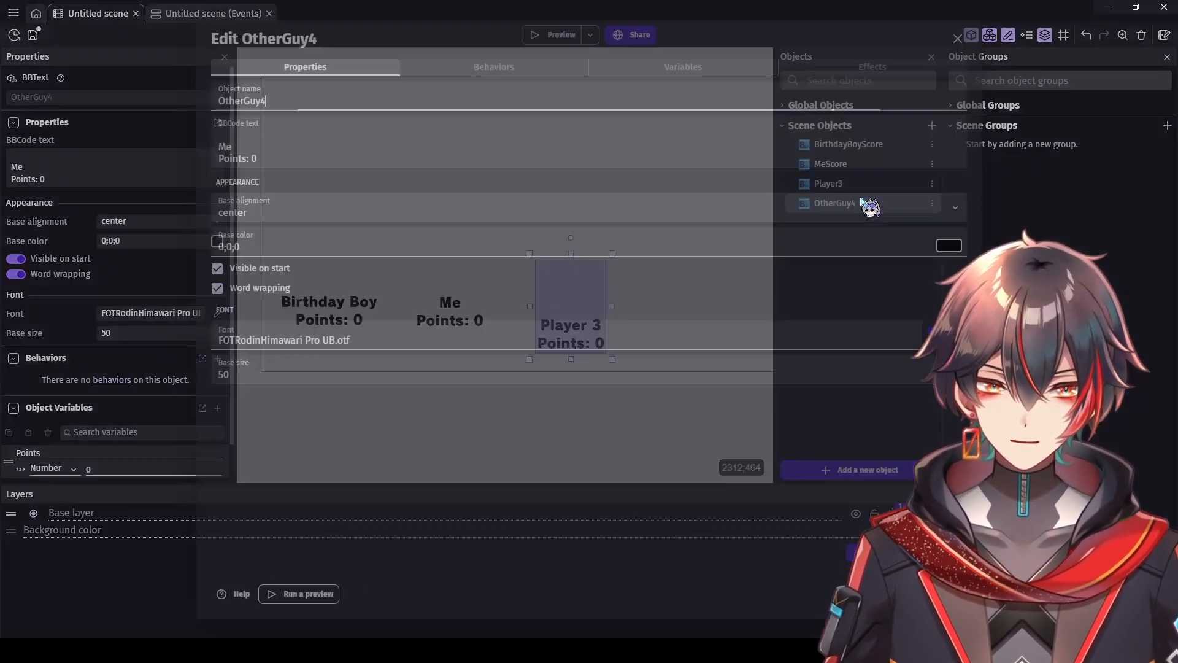
double_click(220, 148)
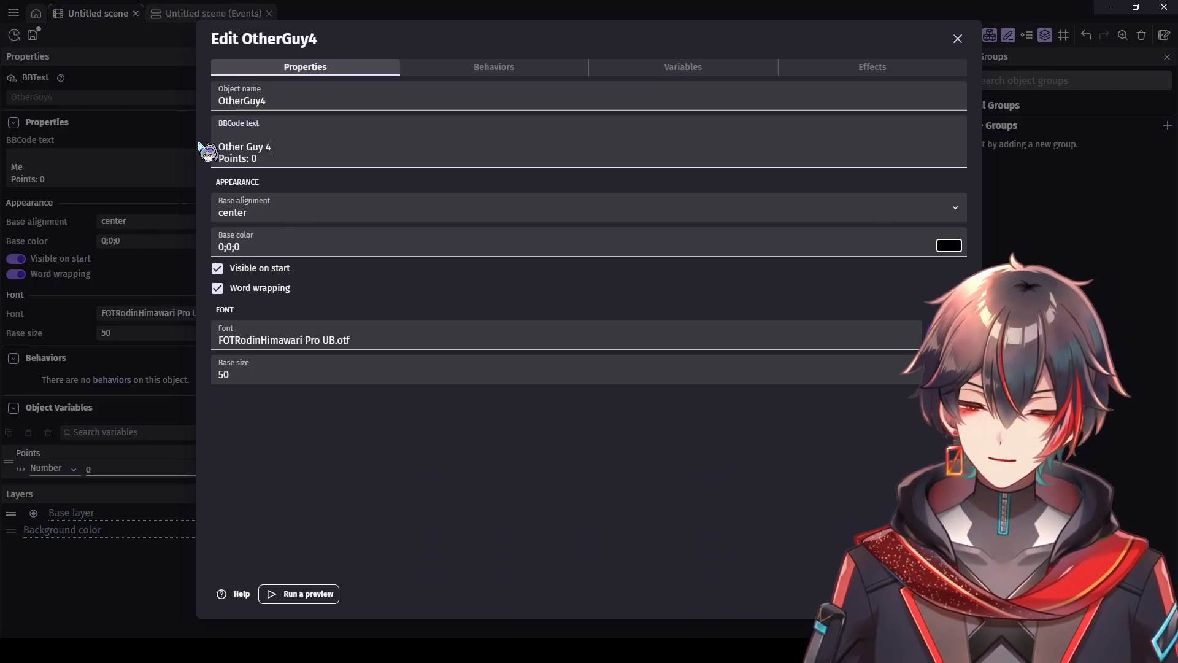
click(943, 593)
drag(851, 206, 668, 285)
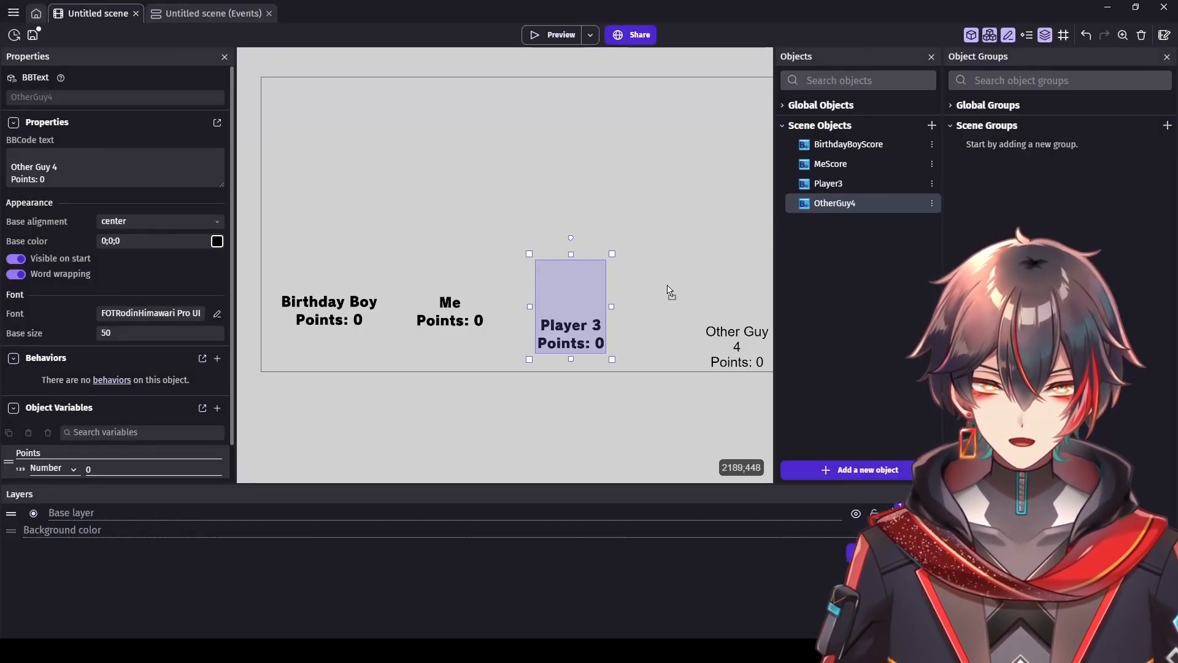
click(681, 288)
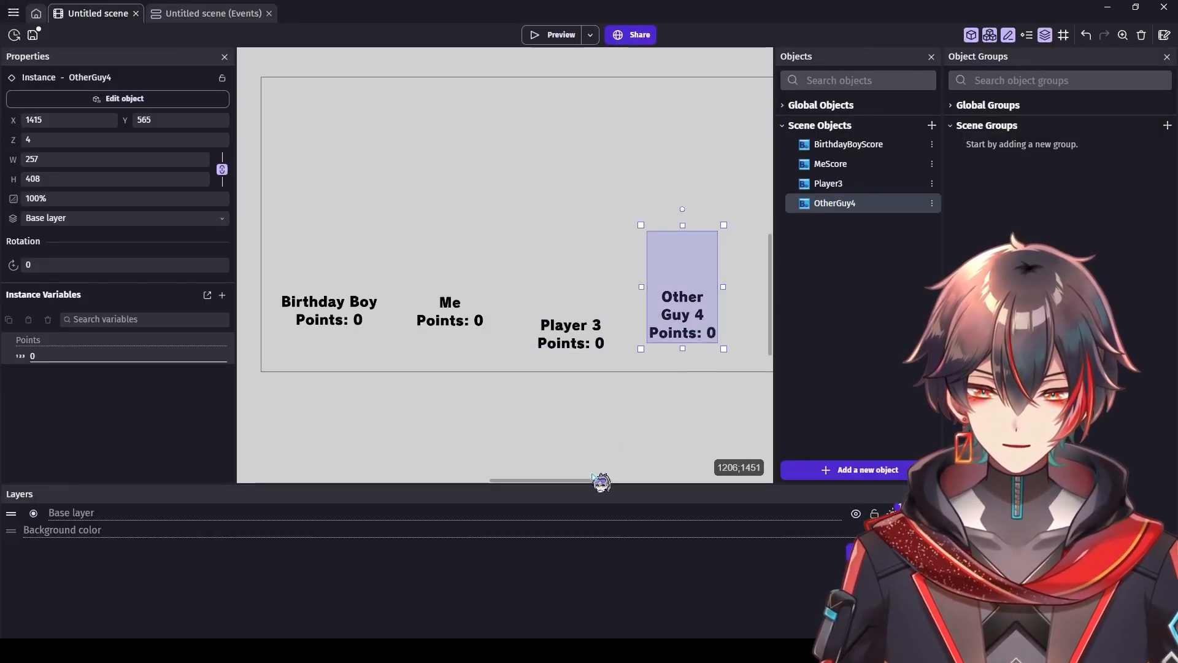
Step: Line up the Player 3 and Other Guy 4 labels with the Me label, widening the Other Guy 4 box to about 421
click(611, 480)
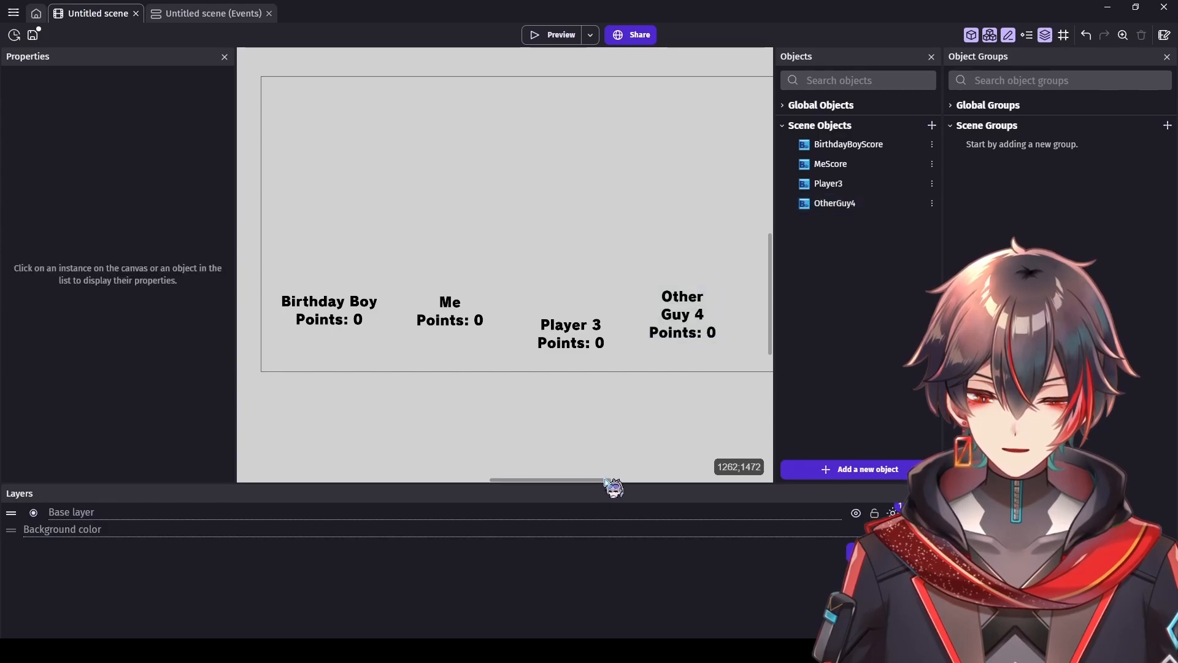
drag(606, 480, 602, 482)
mouse_move(605, 348)
mouse_down()
mouse_move(589, 326)
mouse_move(594, 337)
mouse_up()
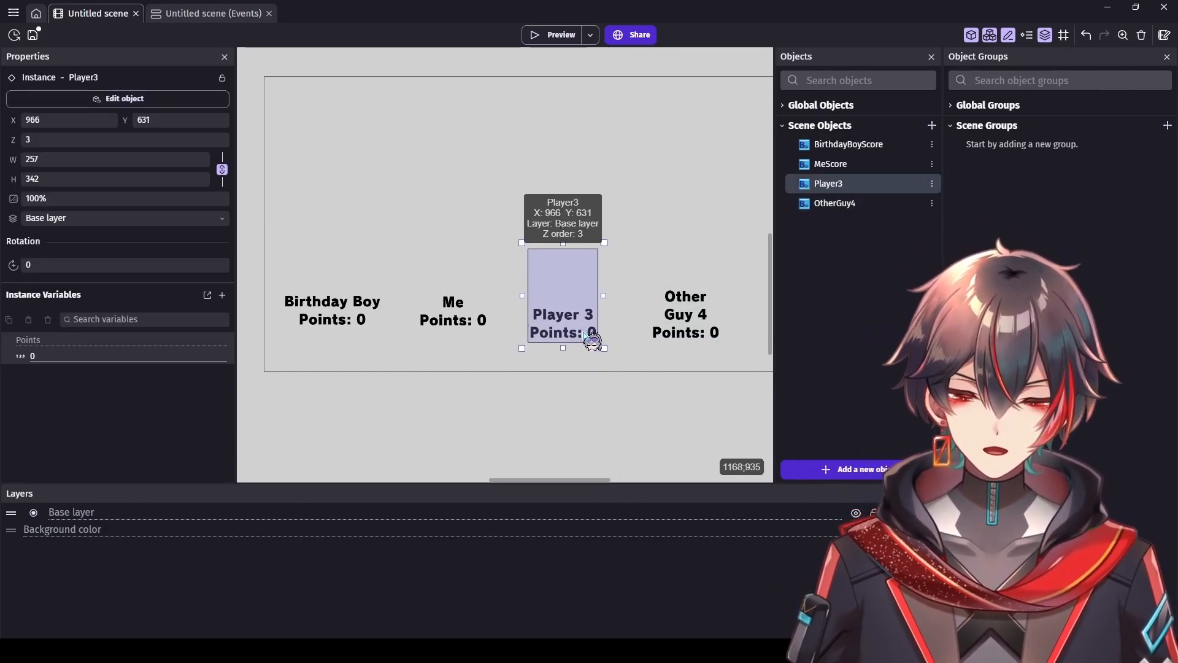
click(674, 317)
click(584, 311)
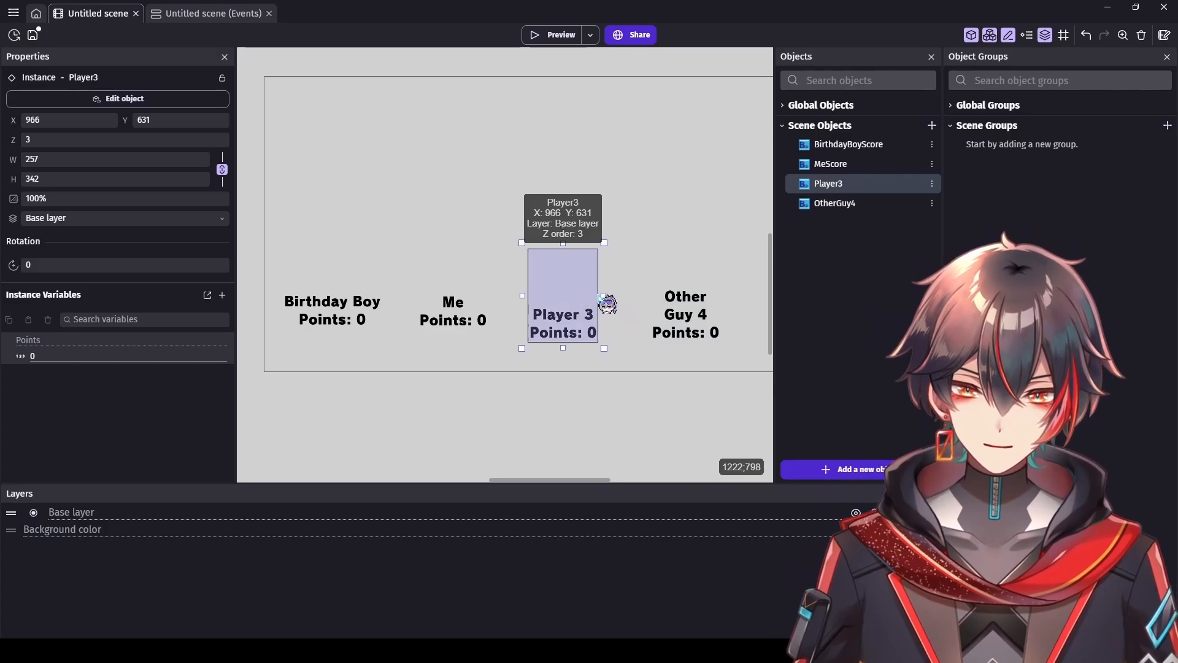
drag(611, 295, 587, 319)
click(686, 327)
drag(727, 284, 744, 337)
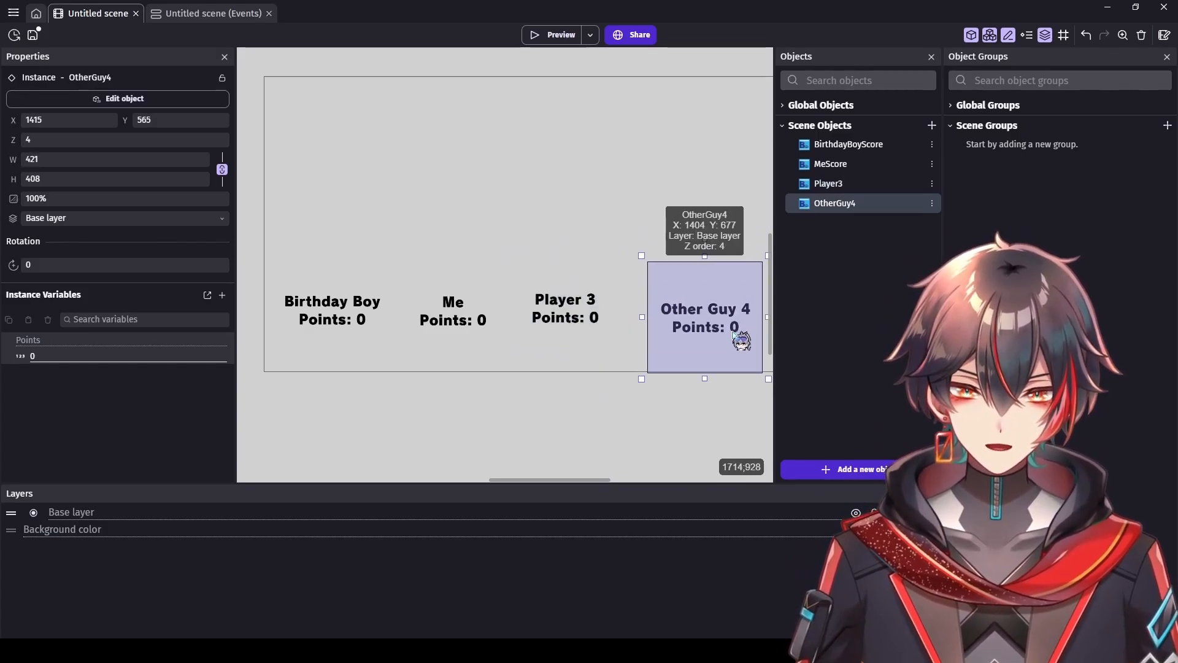
Step: Check the Points variable of the Player3 object
double_click(874, 183)
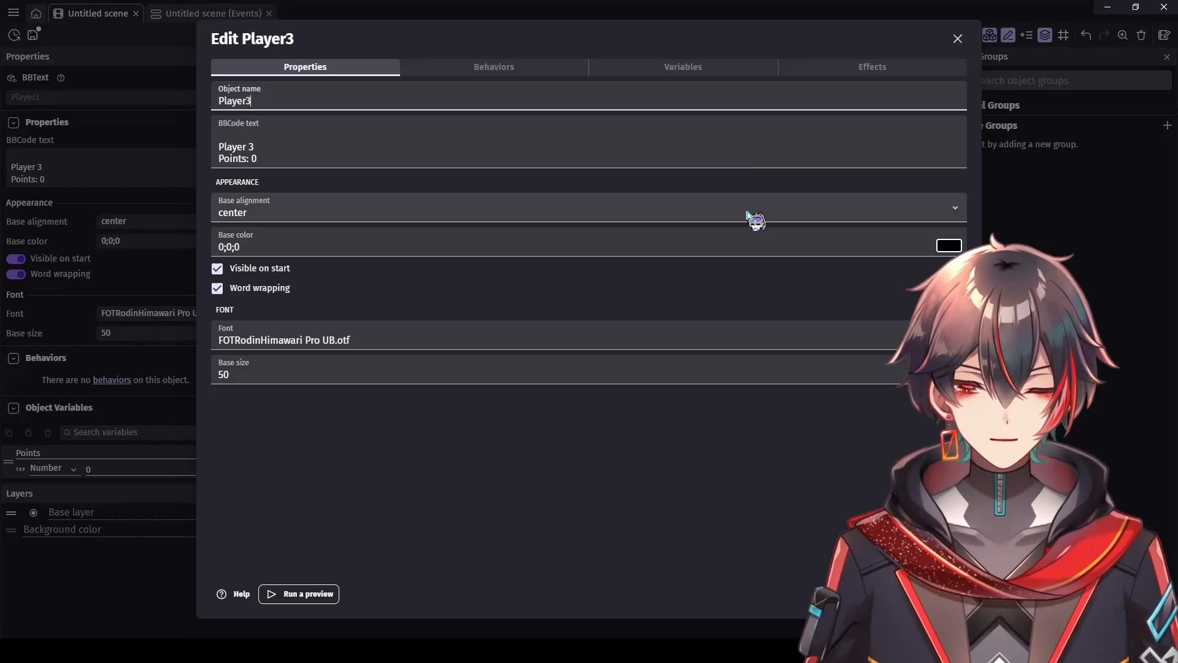
click(560, 65)
click(657, 68)
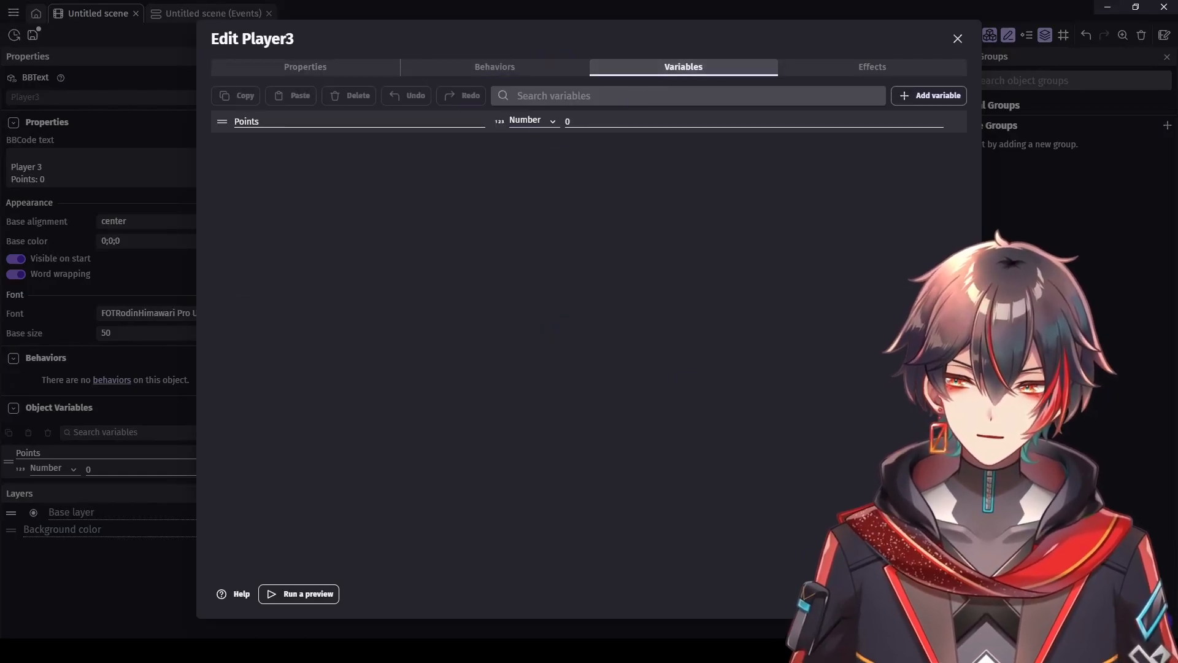
key(Escape)
Step: Add an event with an action that sets the BBCode text of BirthdayBoyScore, leaving the text empty, and return to the scene layout
click(232, 17)
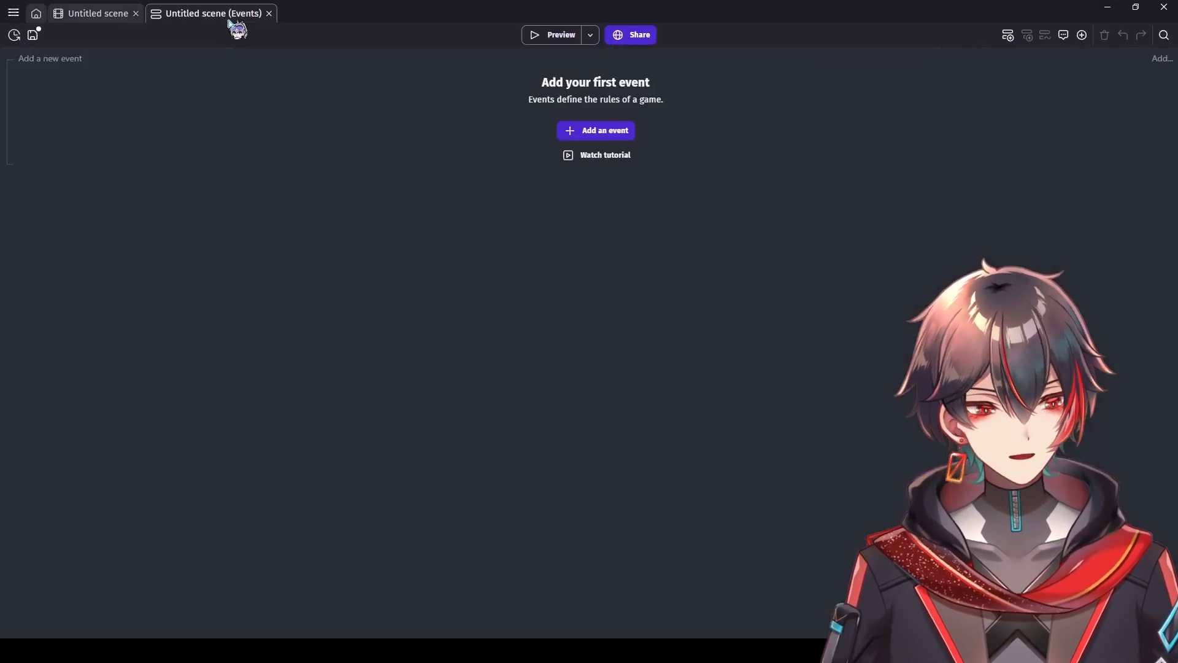
click(607, 136)
click(465, 58)
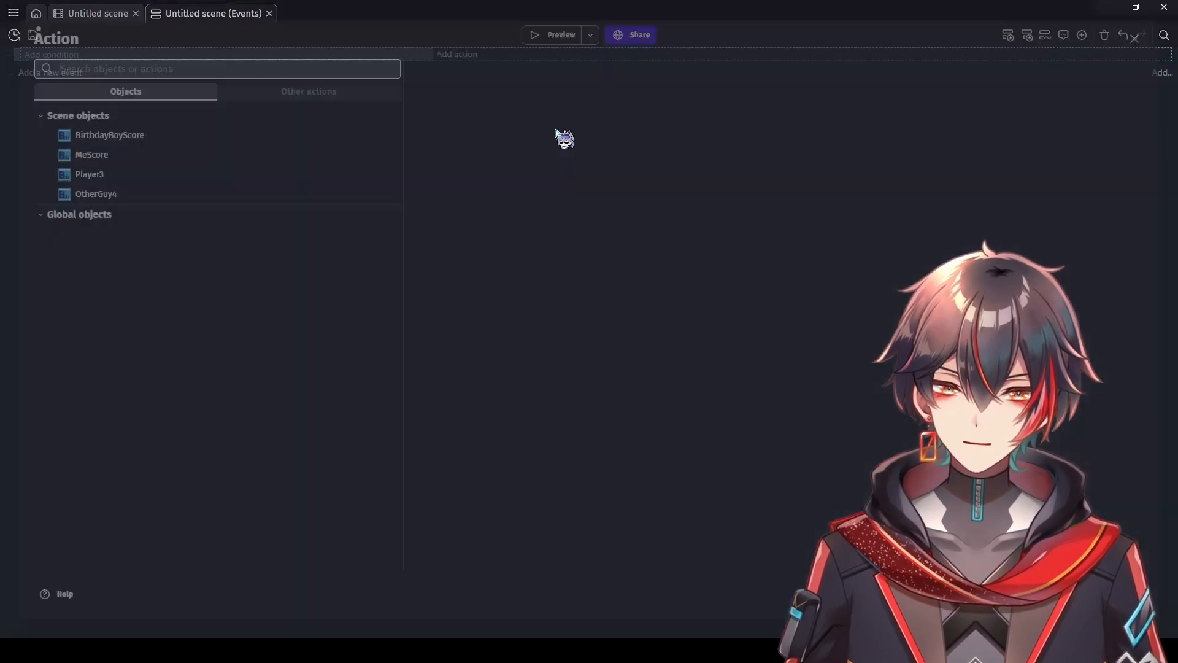
click(292, 136)
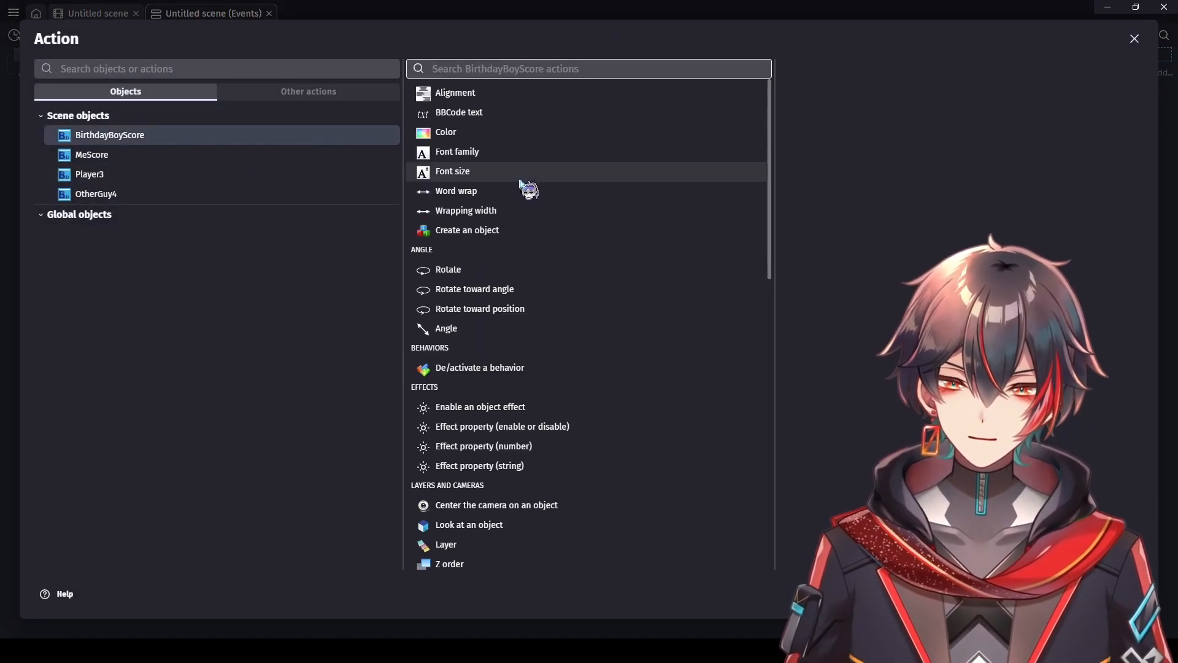
click(535, 117)
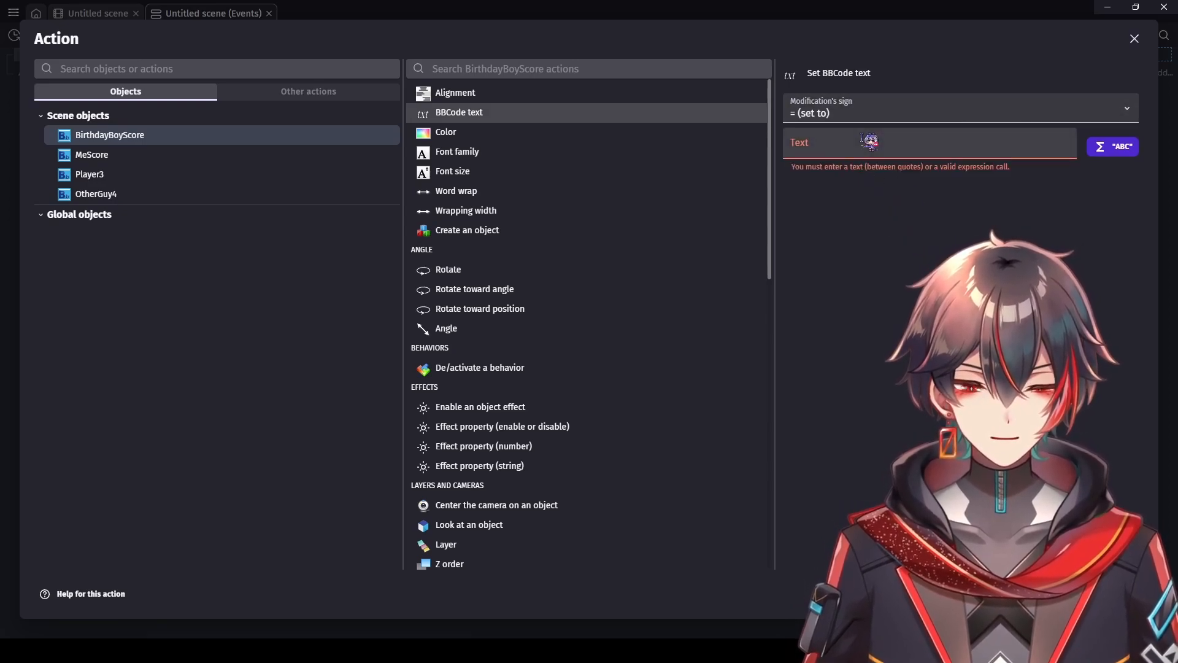
click(870, 142)
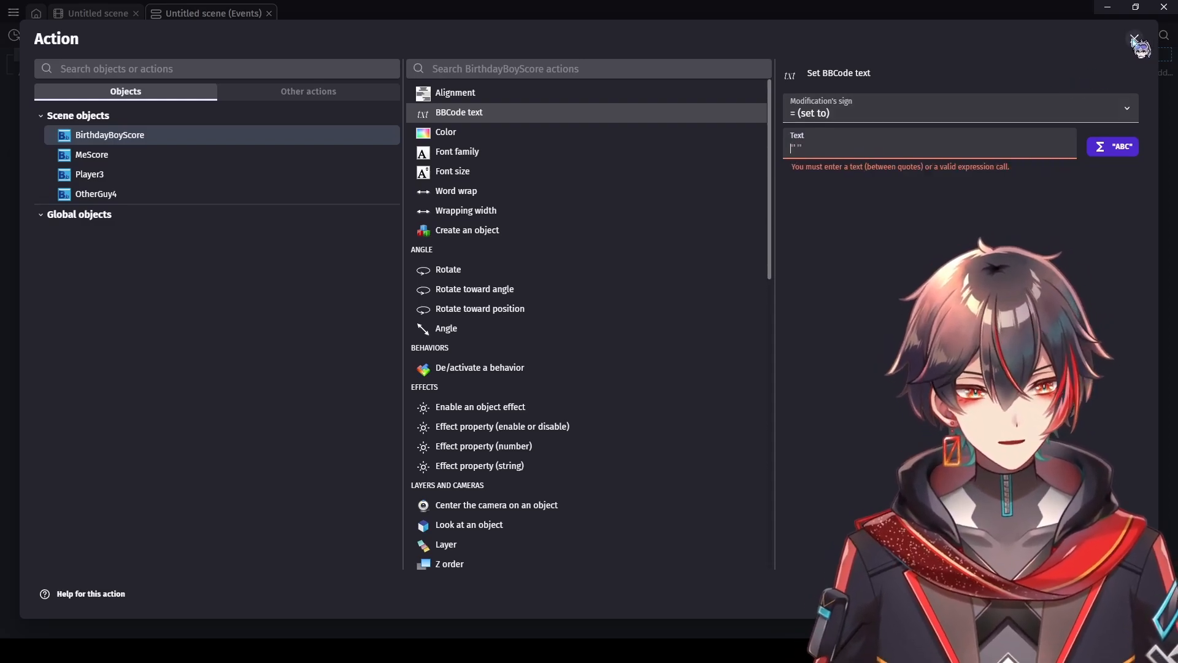
click(1124, 594)
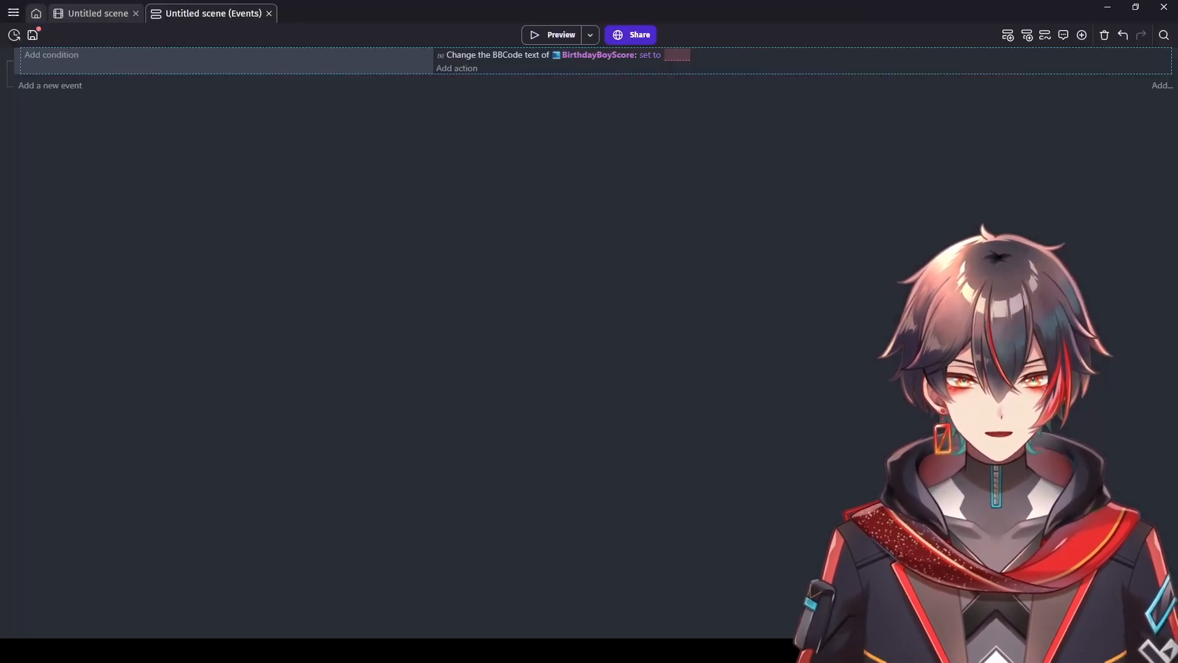
click(64, 16)
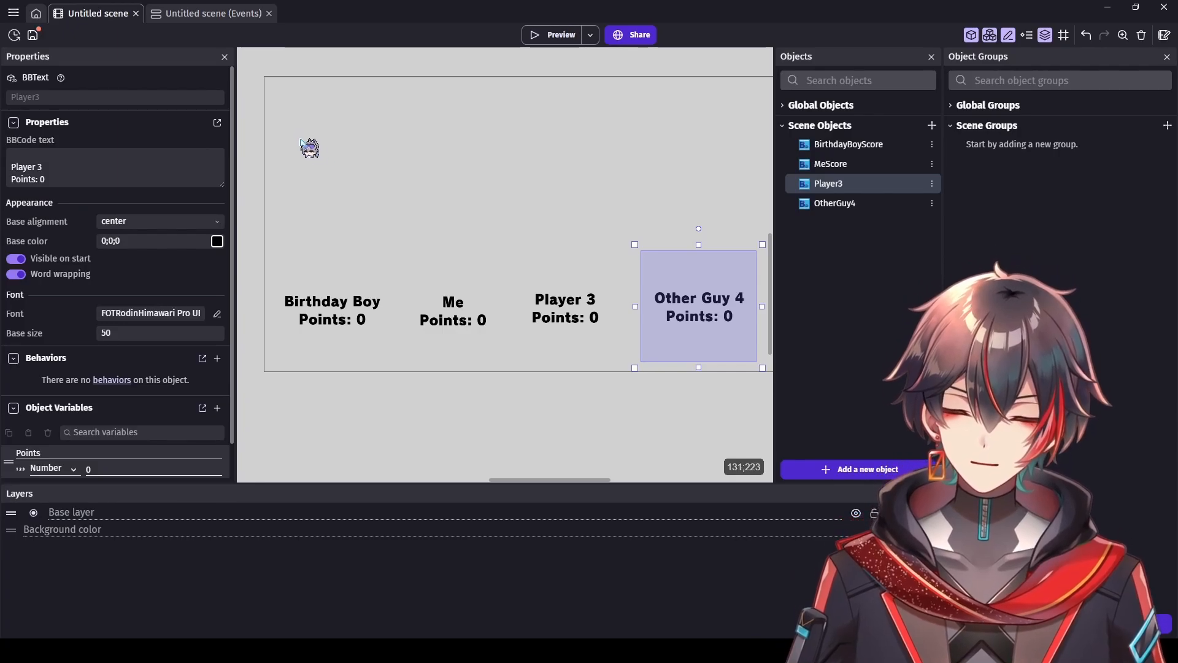
Step: Save the game project, switch to Clip Studio Paint, and cancel the brainstorming text so the canvas is blank
key(ctrl+s)
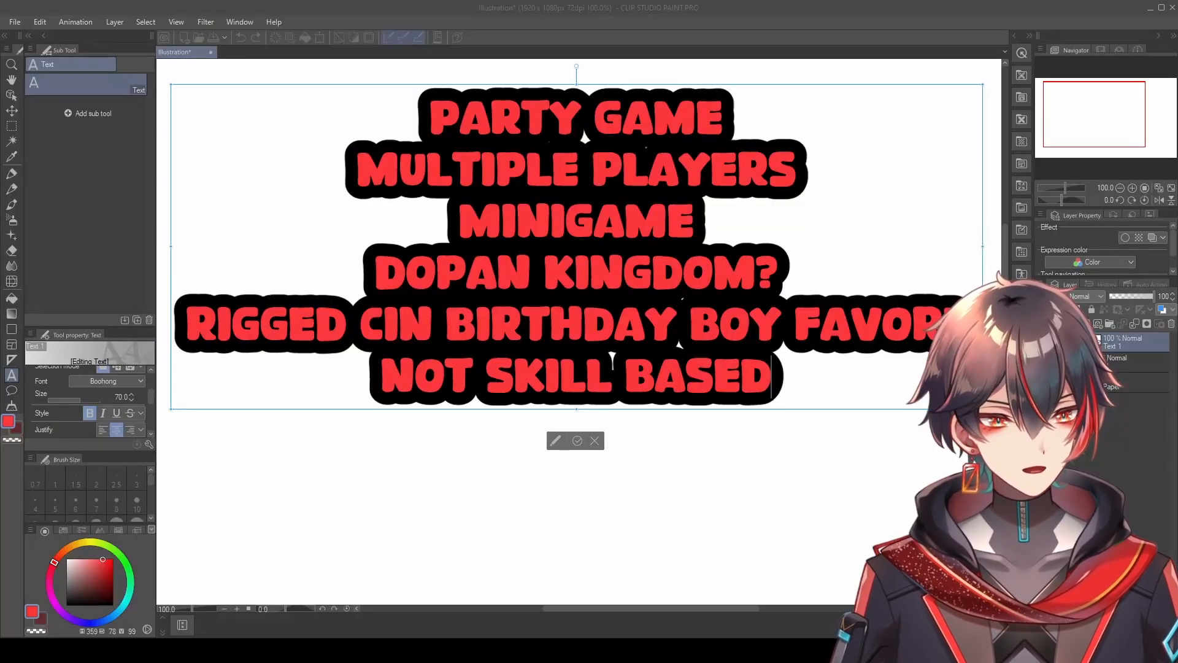
scroll(718, 405, down, 3)
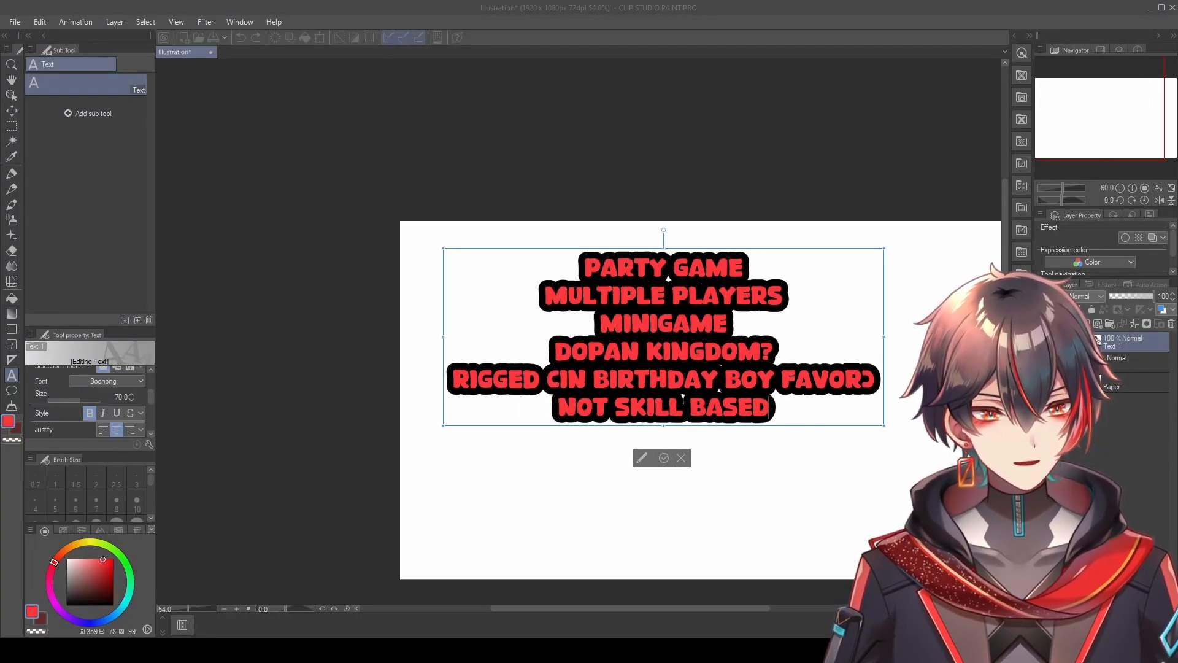
click(687, 461)
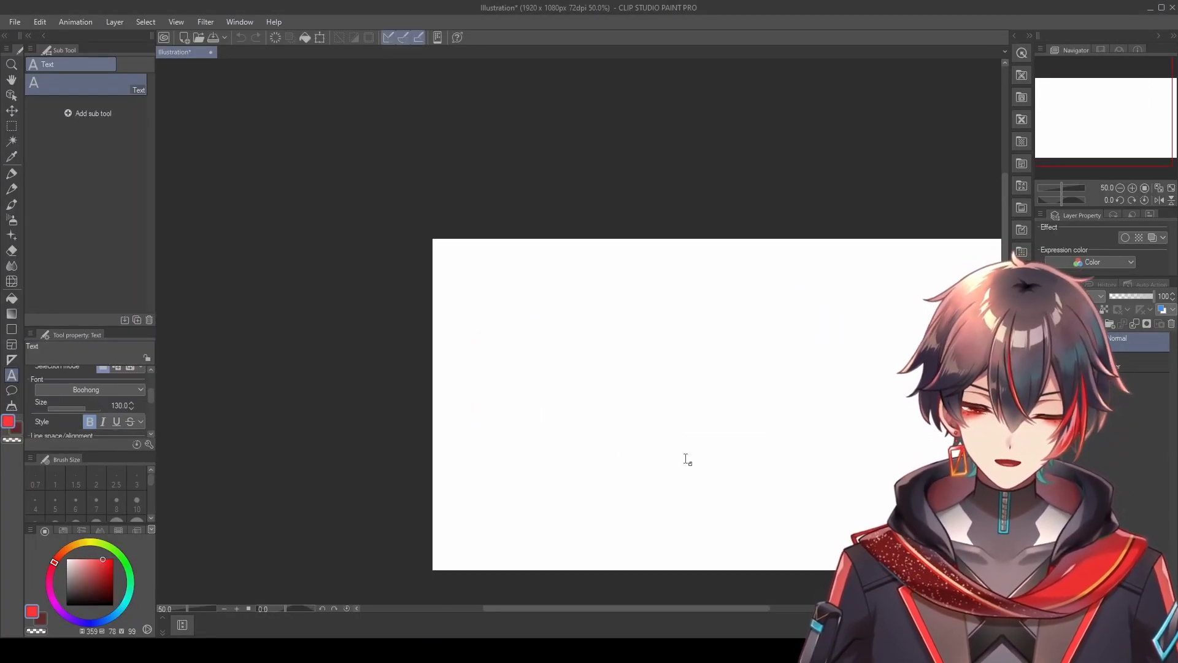
click(672, 369)
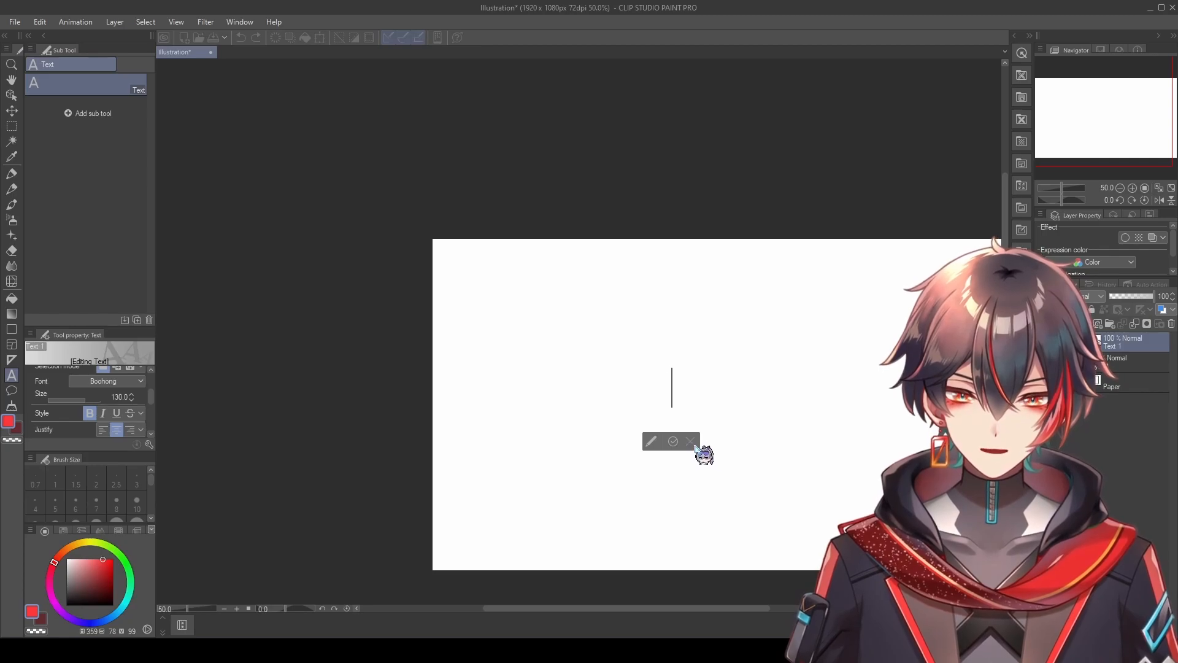
click(691, 441)
drag(1110, 118, 1122, 128)
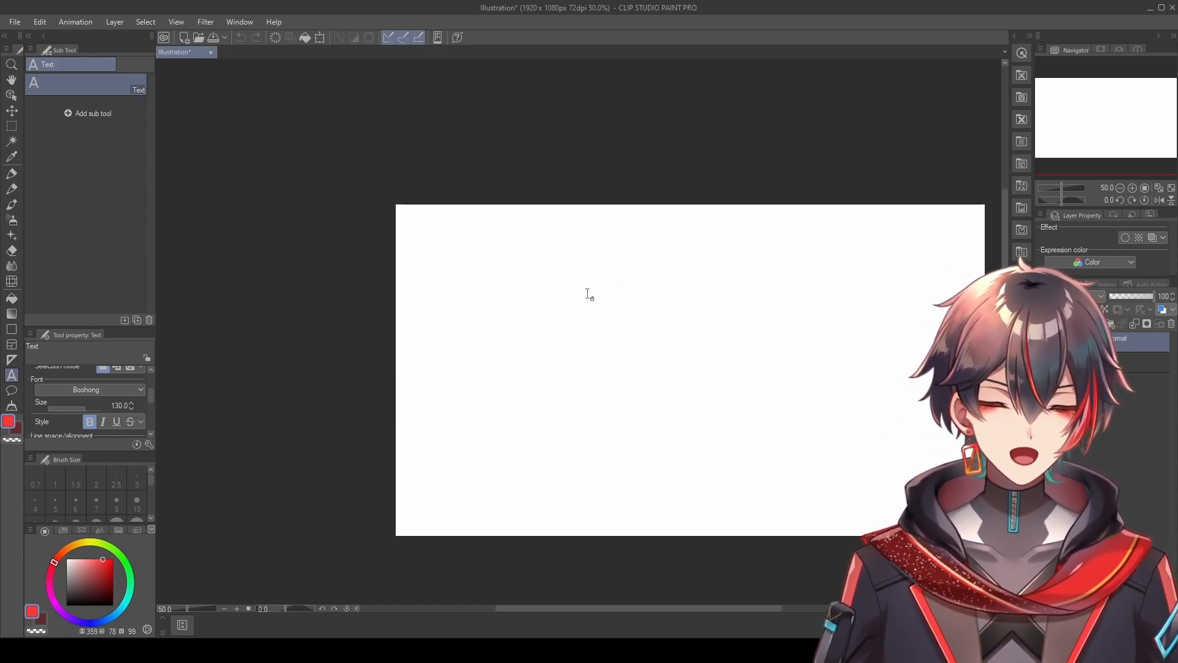
mouse_move(703, 608)
mouse_down()
mouse_move(757, 602)
mouse_move(755, 588)
mouse_move(704, 600)
mouse_move(723, 600)
mouse_up()
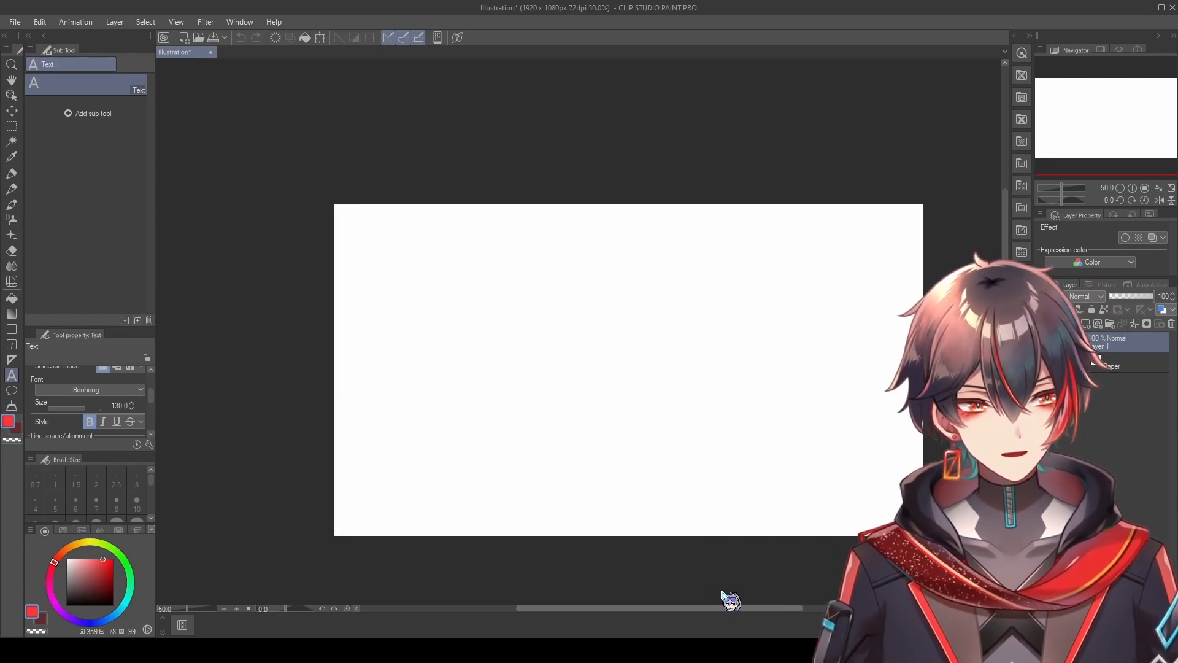
scroll(635, 422, down, 1)
scroll(635, 422, up, 1)
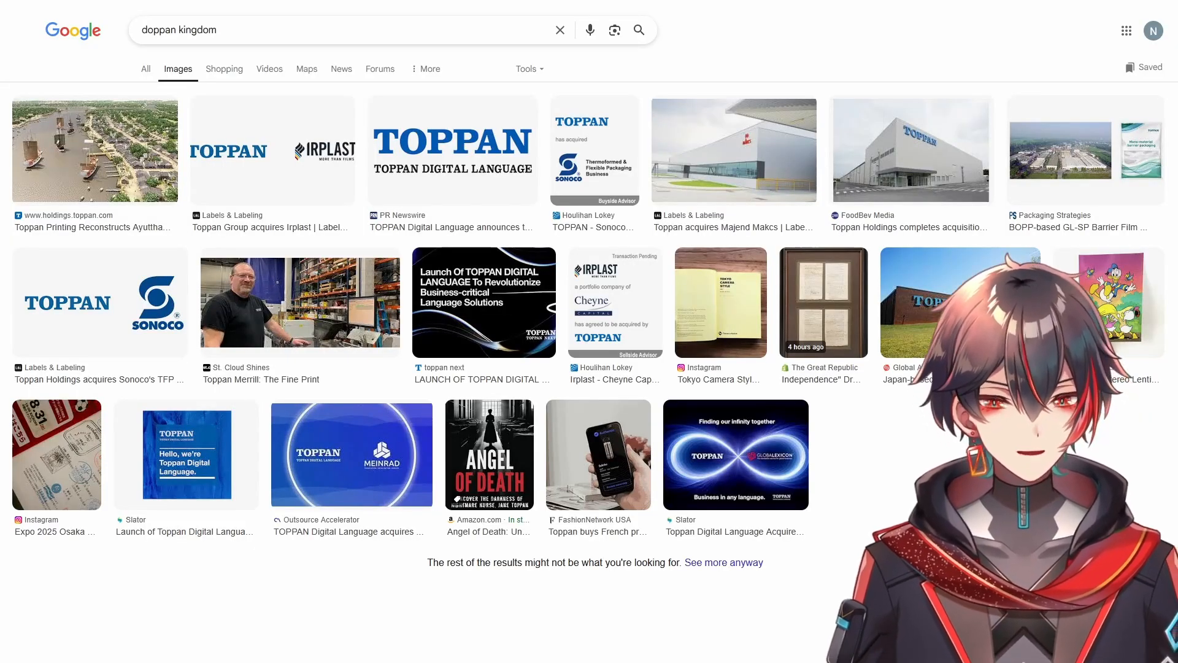
Step: Search the web for "dokapon kingdom" and open the Dokapon Kingdom: Connect store page on Steam
drag(944, 393, 907, 428)
click(902, 423)
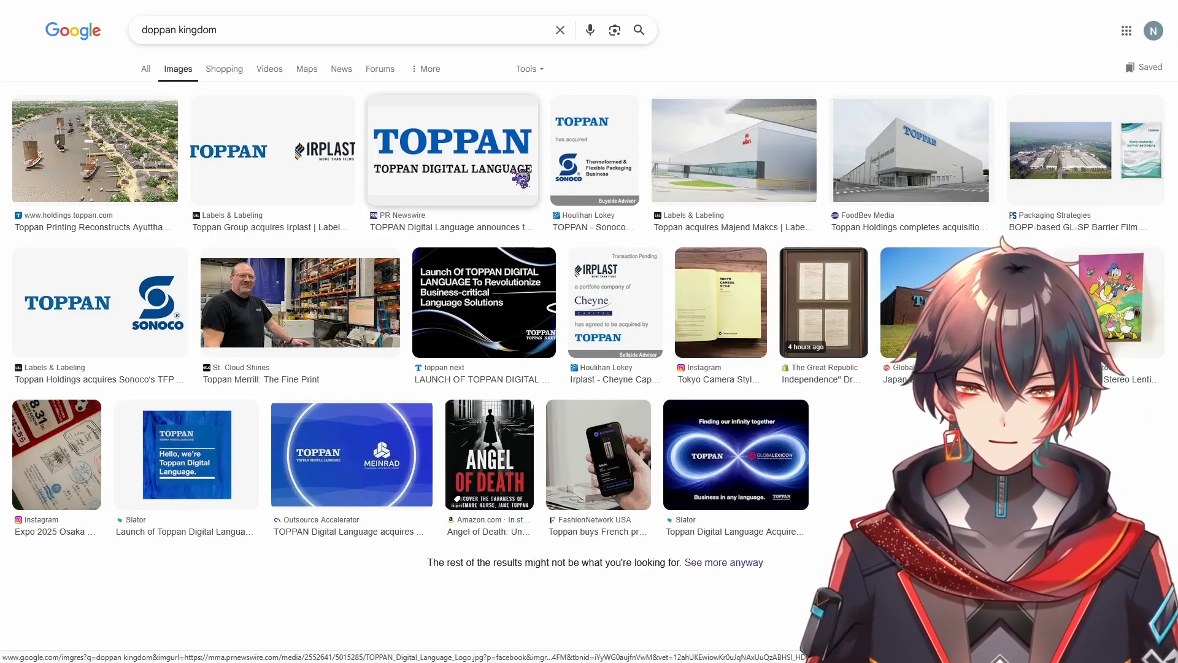
click(148, 64)
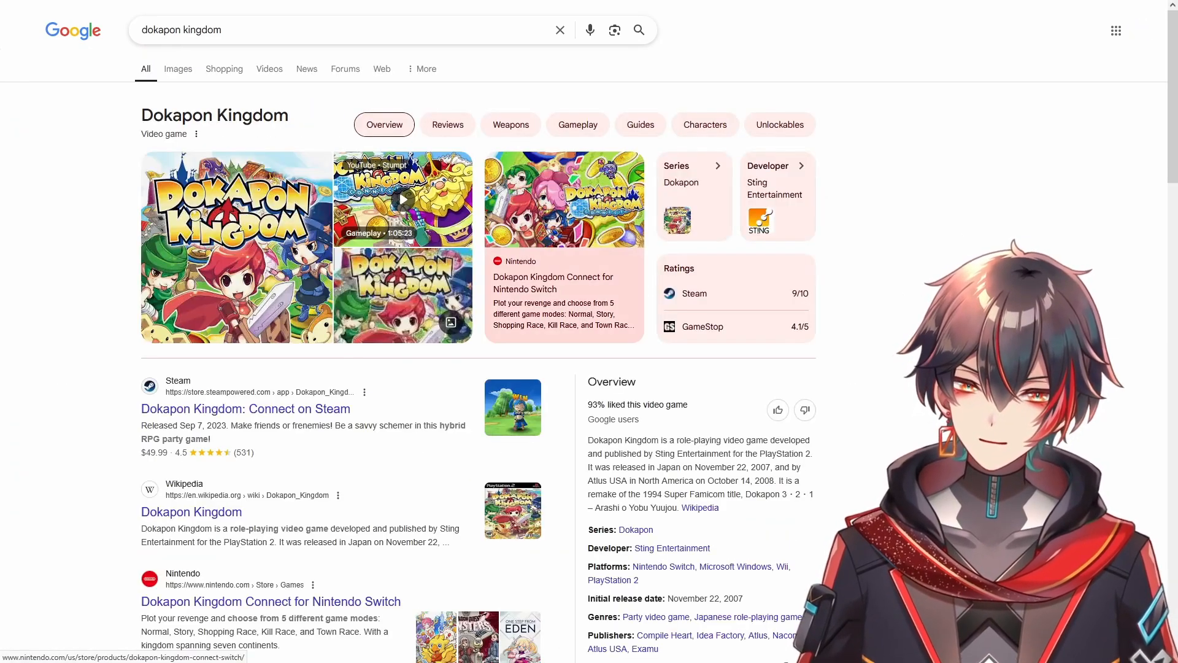
scroll(890, 190, down, 1)
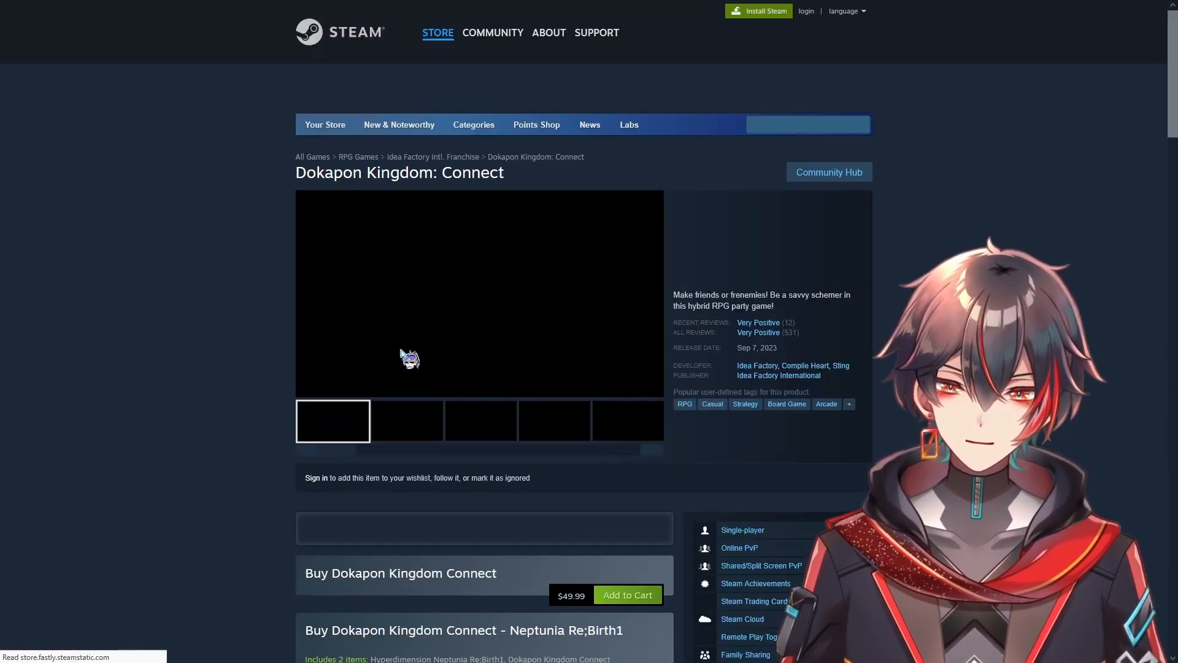
scroll(896, 310, down, 1)
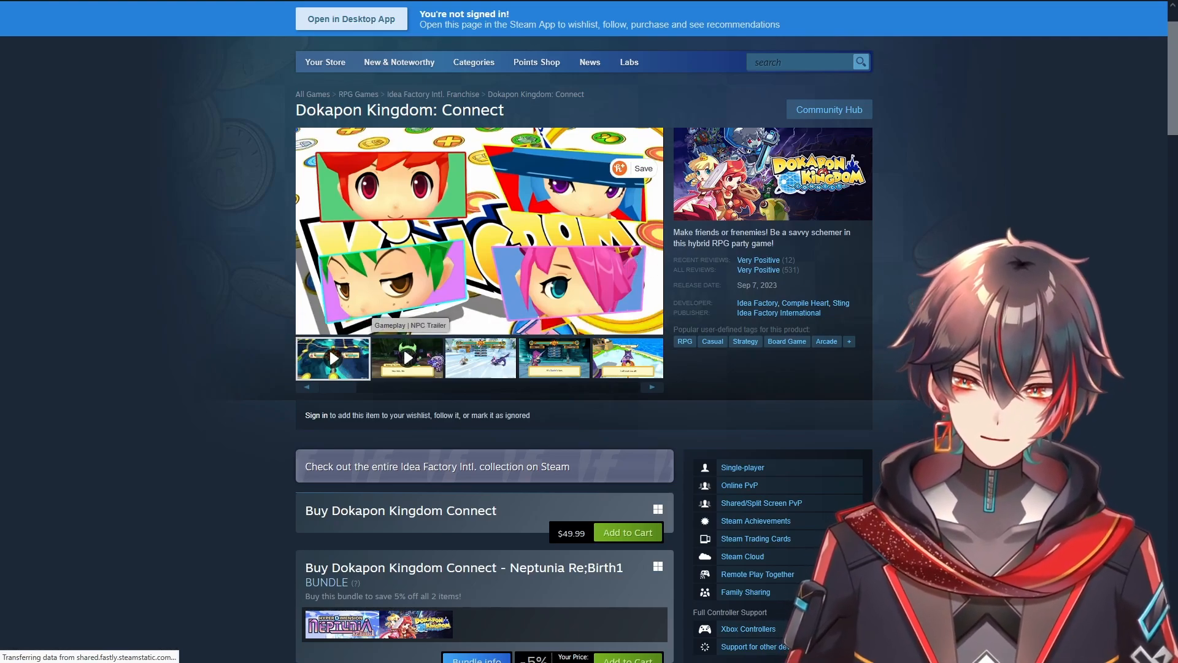
Step: Skip through the Combat Trailer of Dokapon Kingdom: Connect to preview its gameplay
click(447, 331)
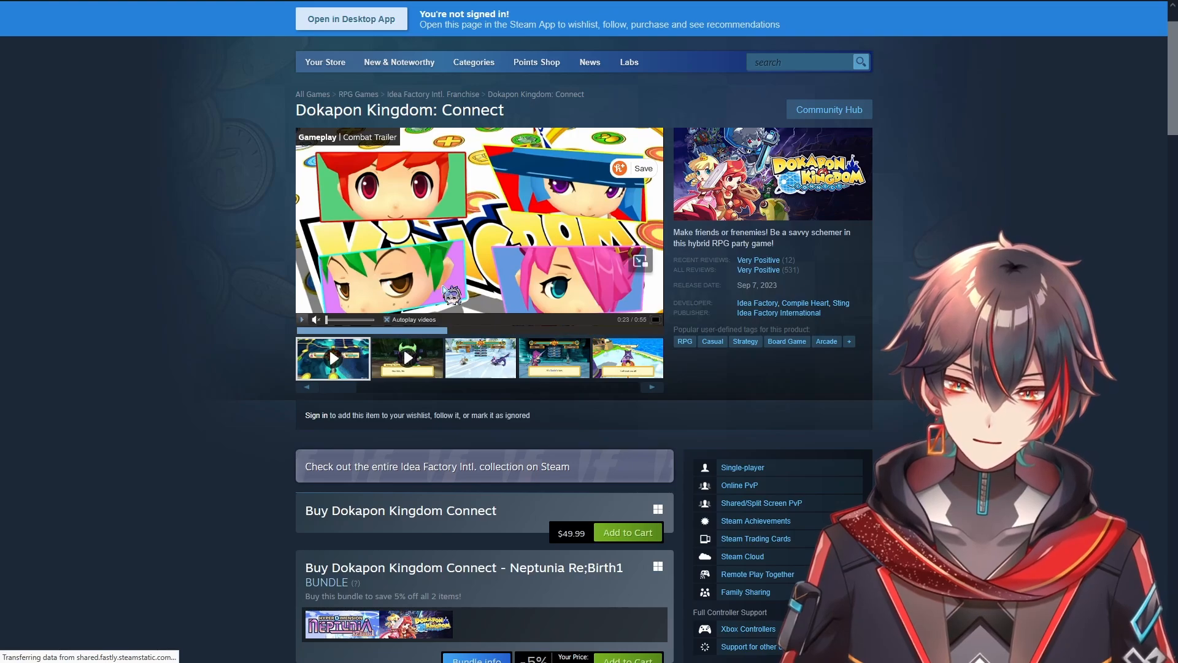
click(516, 331)
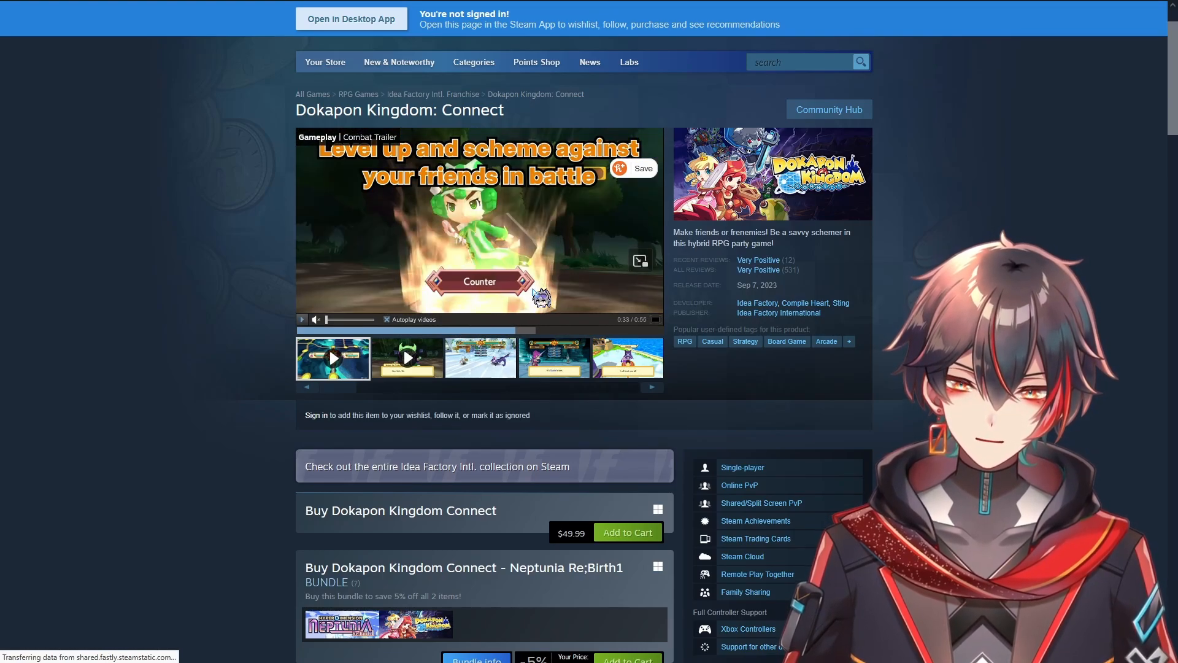
click(576, 331)
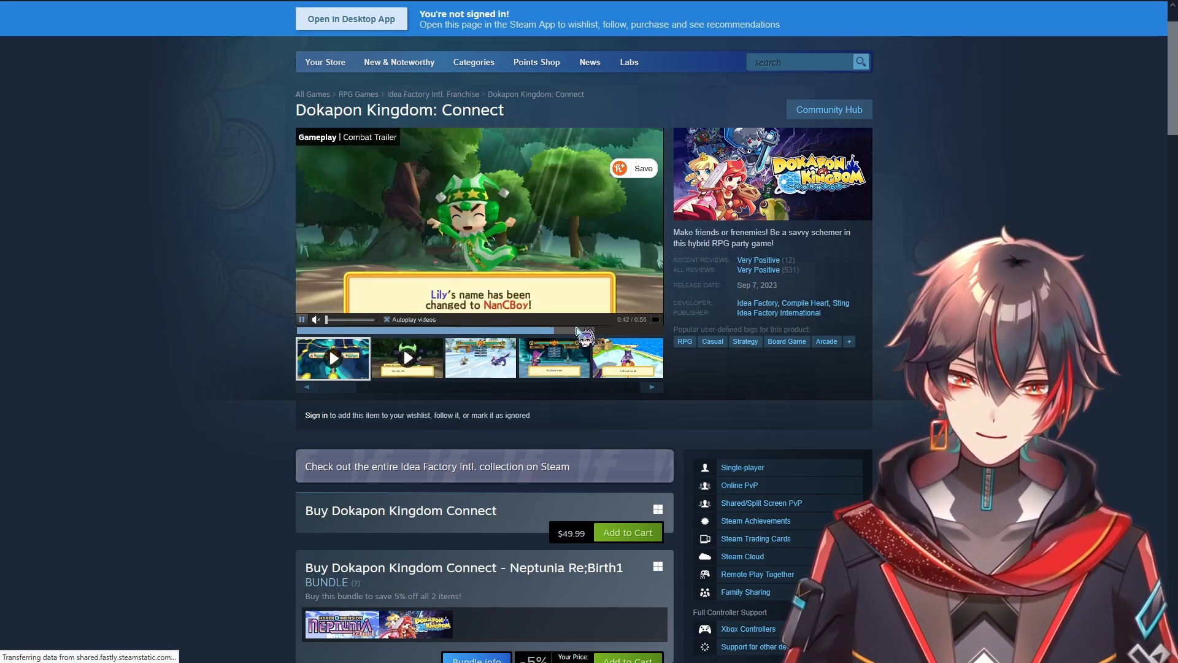
click(583, 284)
click(637, 332)
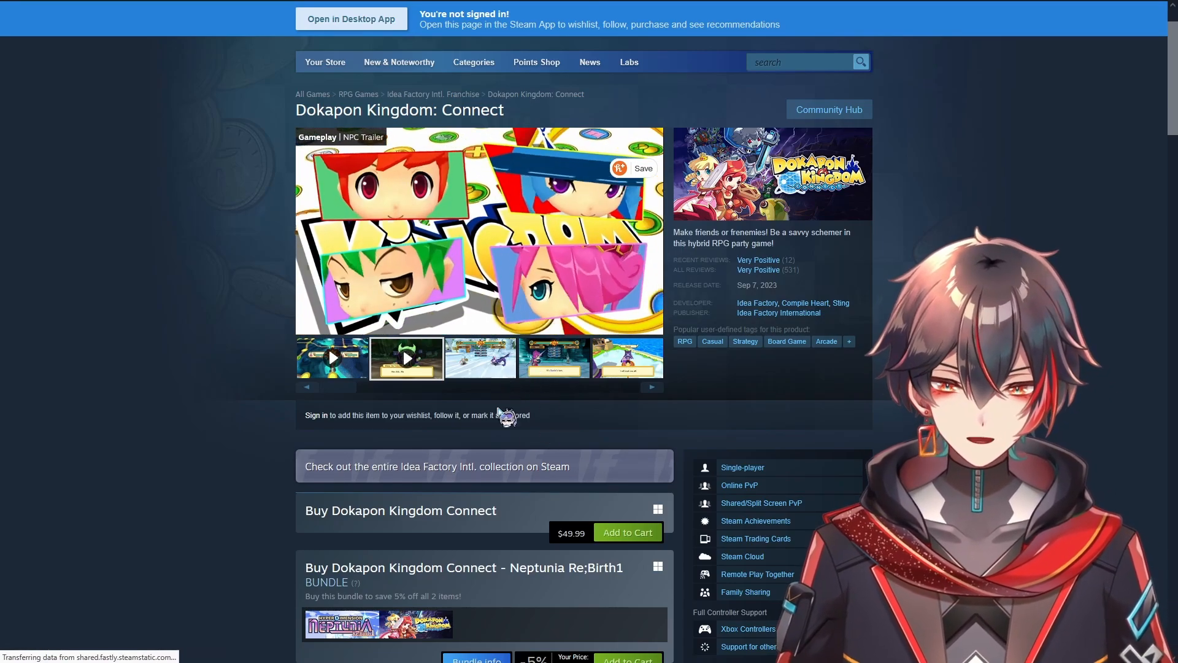
Step: Expand the full About This Game description and read through the key features down to the system requirements
scroll(499, 410, down, 10)
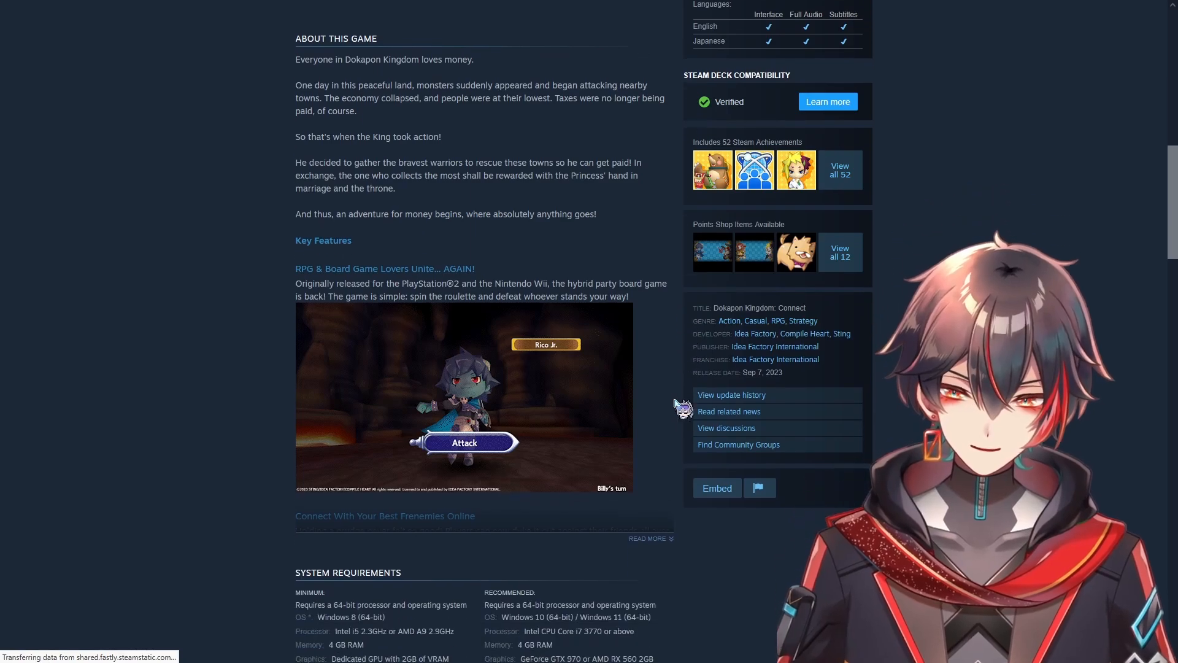
click(652, 538)
scroll(638, 430, down, 4)
scroll(632, 395, up, 5)
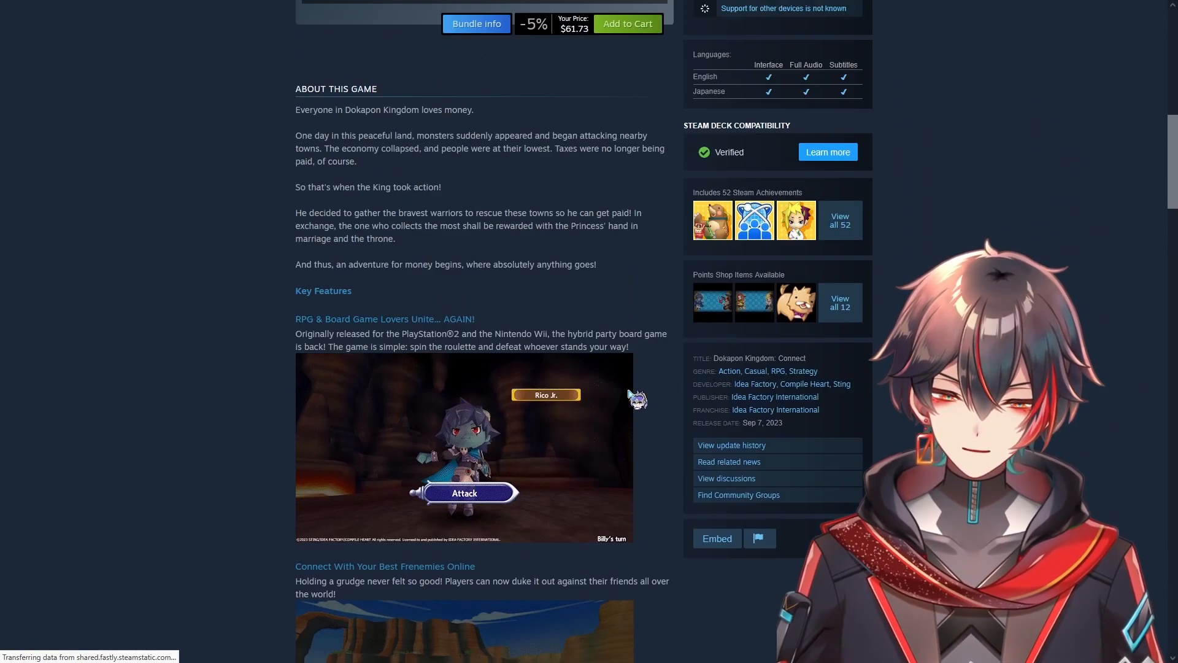
scroll(630, 392, up, 1)
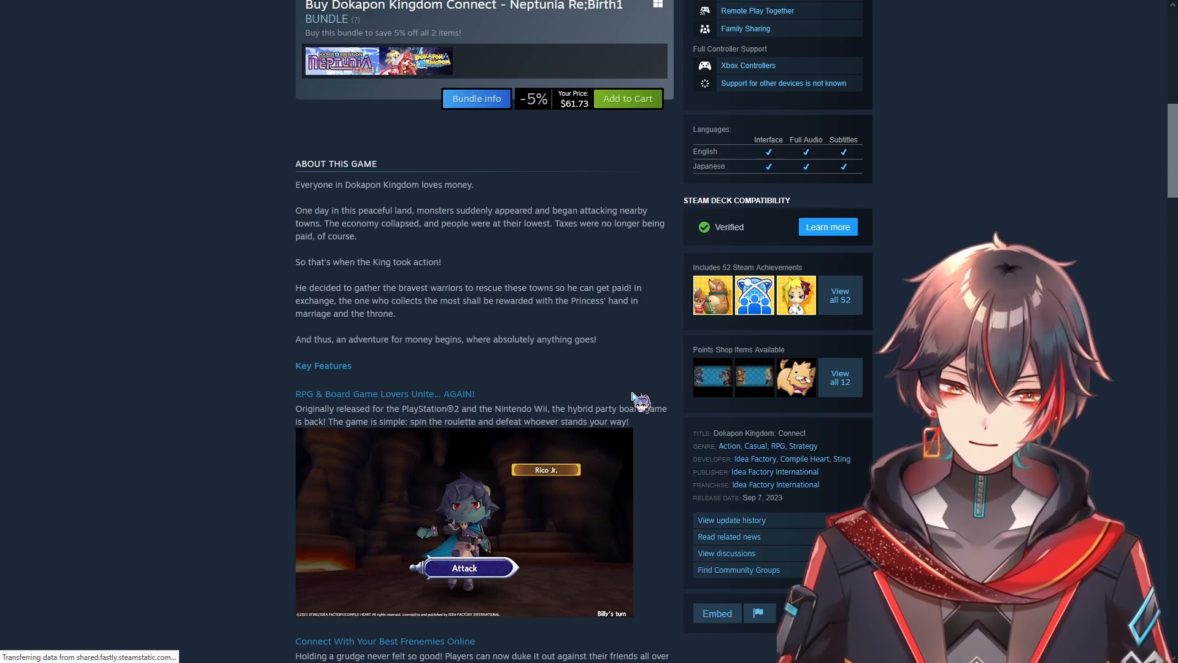
scroll(635, 396, down, 3)
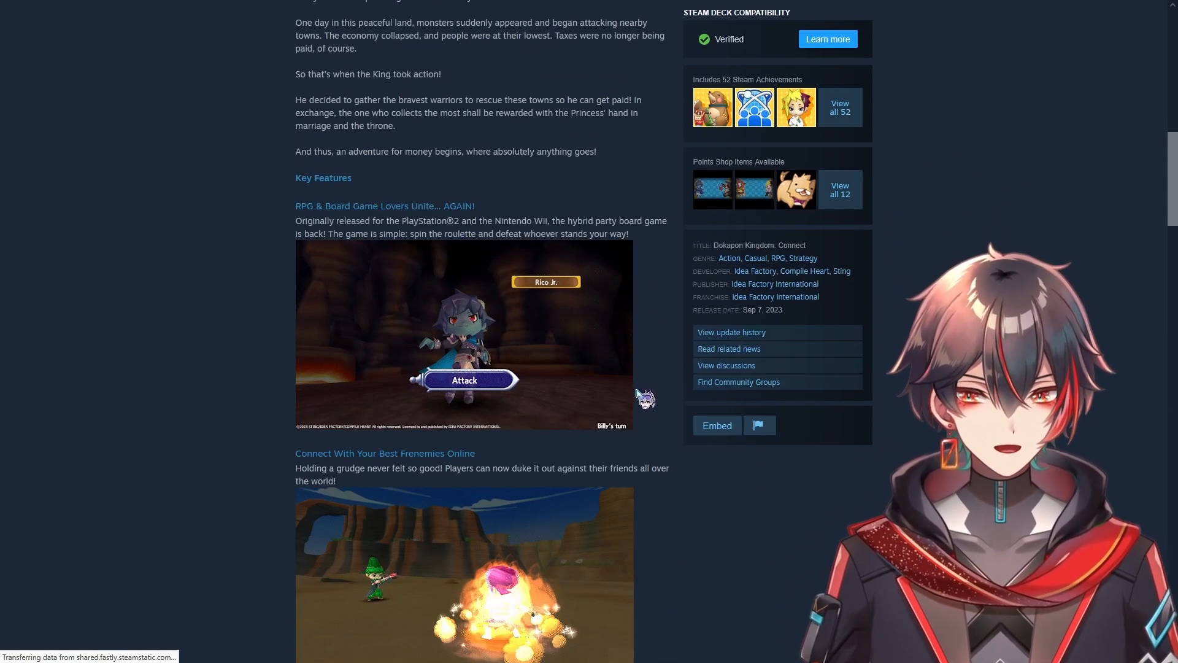
scroll(635, 395, down, 3)
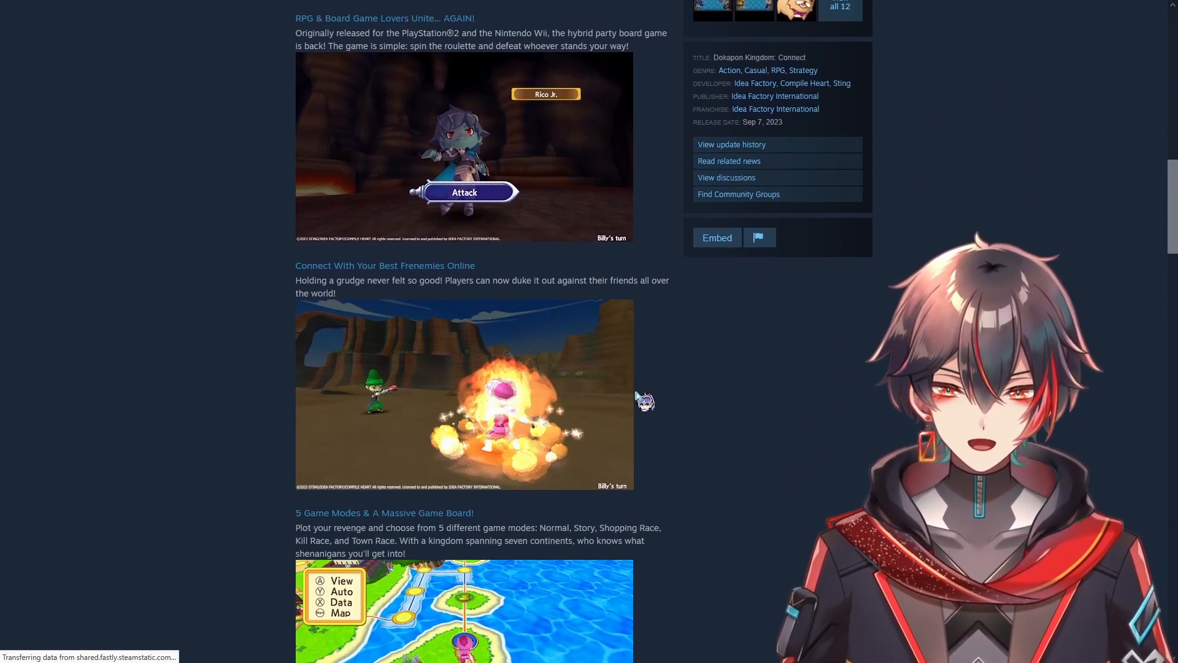
scroll(636, 395, down, 2)
scroll(636, 394, down, 2)
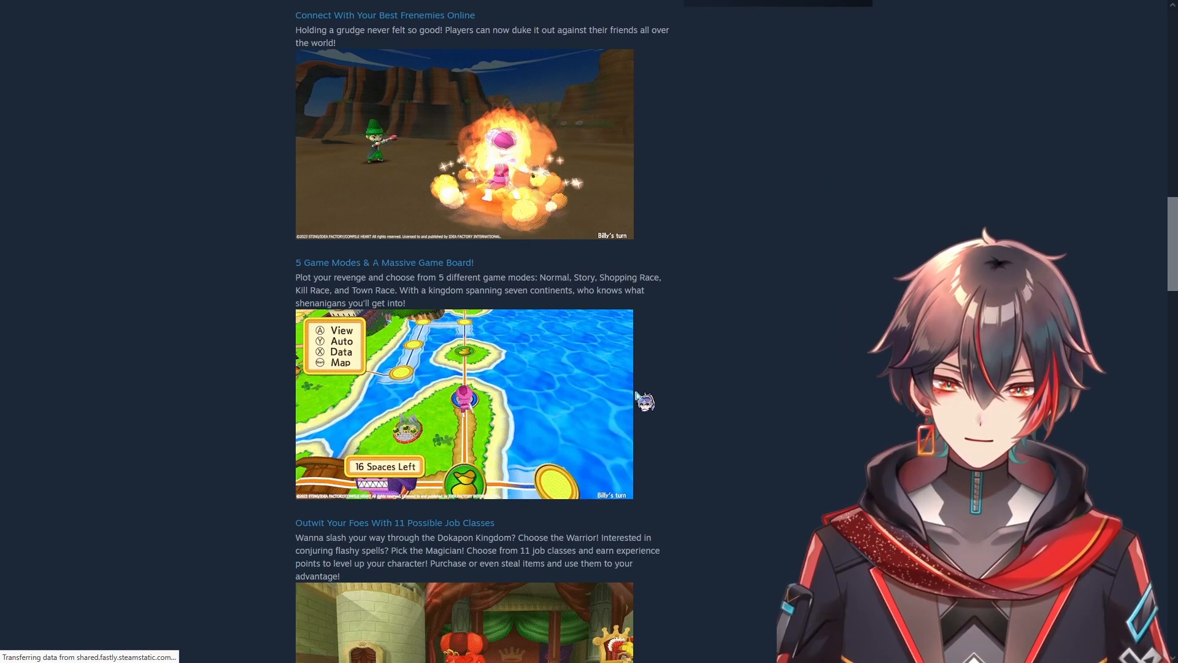
scroll(635, 396, down, 2)
scroll(636, 396, down, 2)
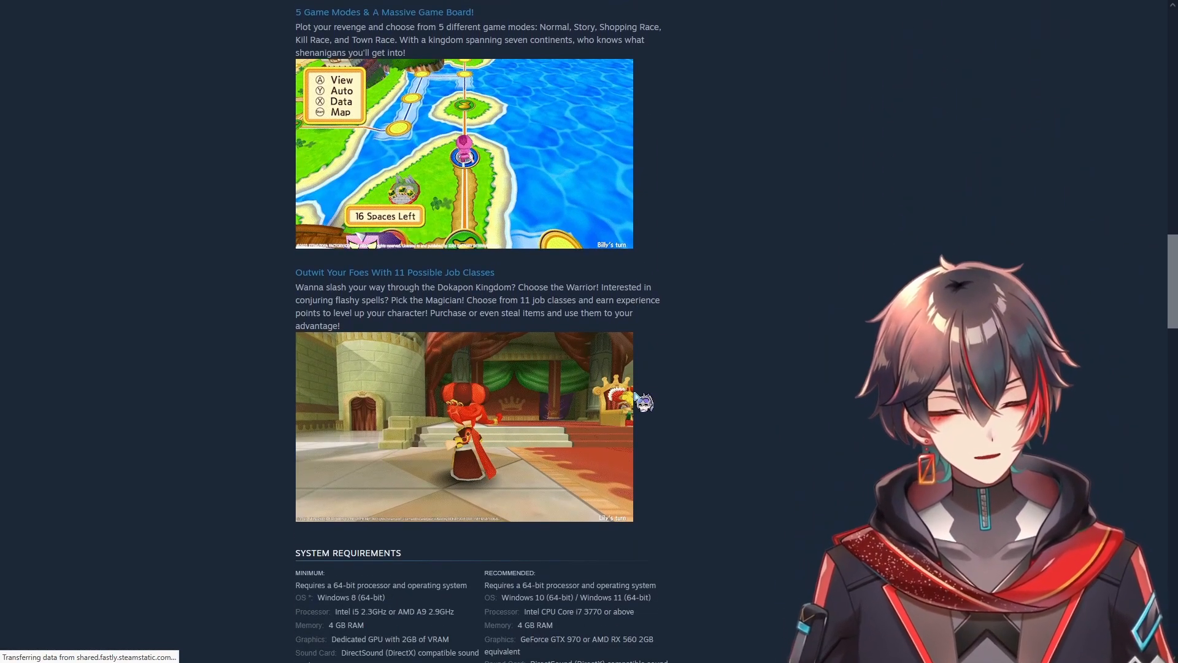
scroll(635, 396, down, 2)
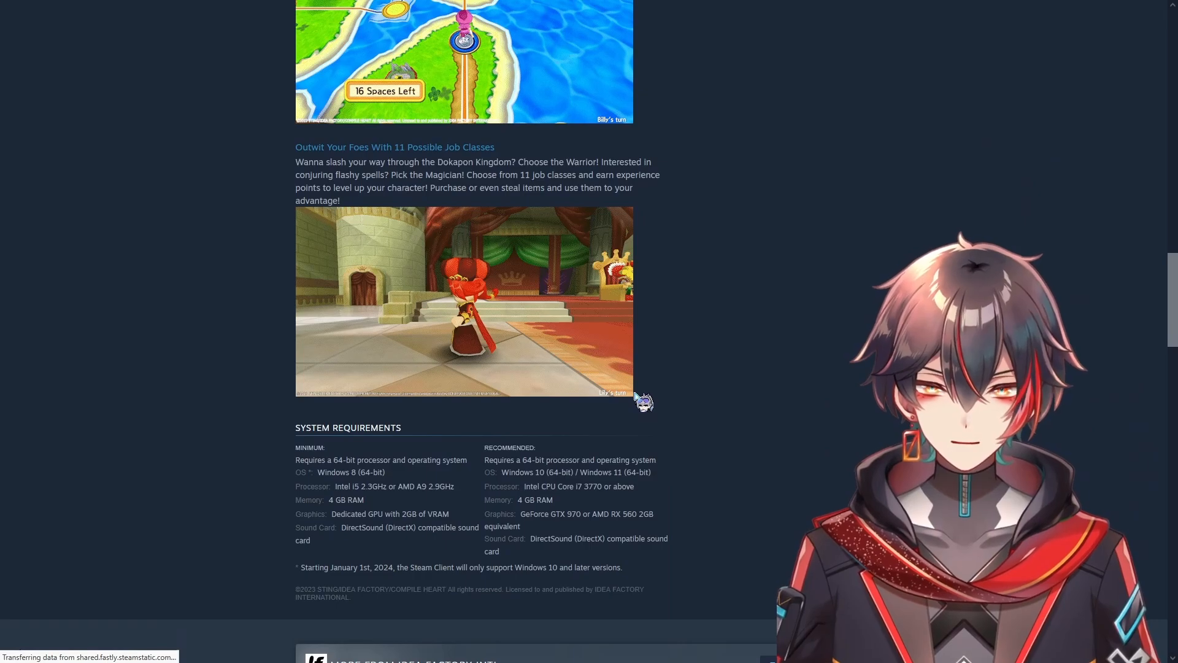
Step: Look over the related games and read the most helpful customer review of Dokapon Kingdom: Connect
scroll(636, 396, down, 9)
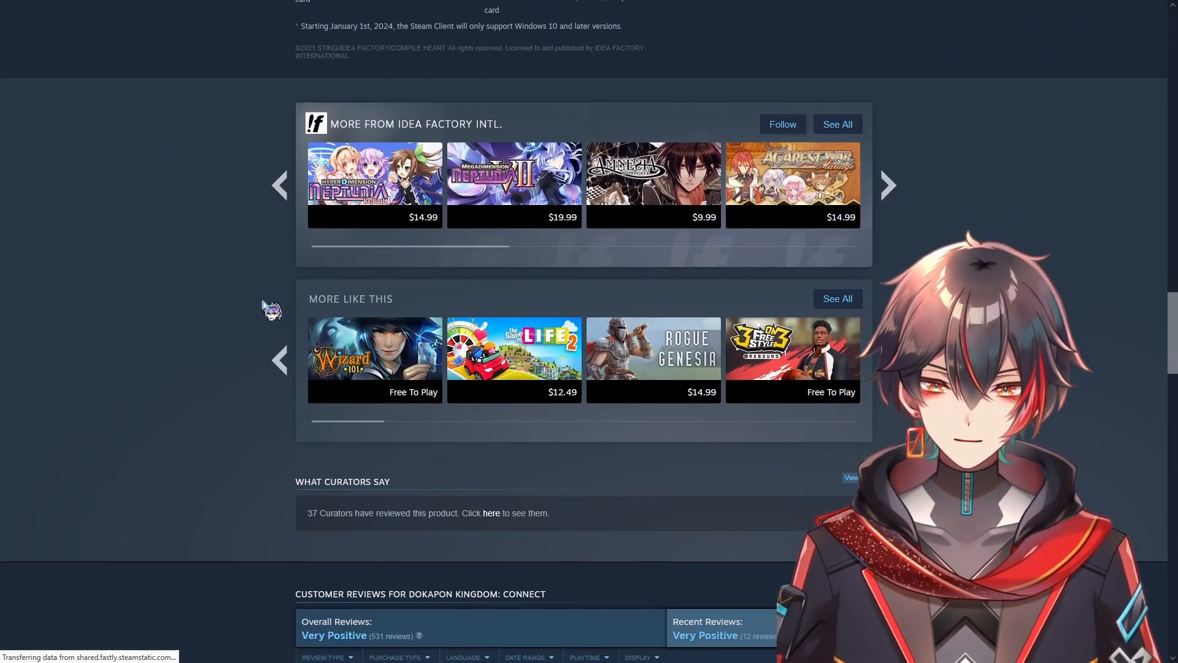
scroll(265, 304, up, 1)
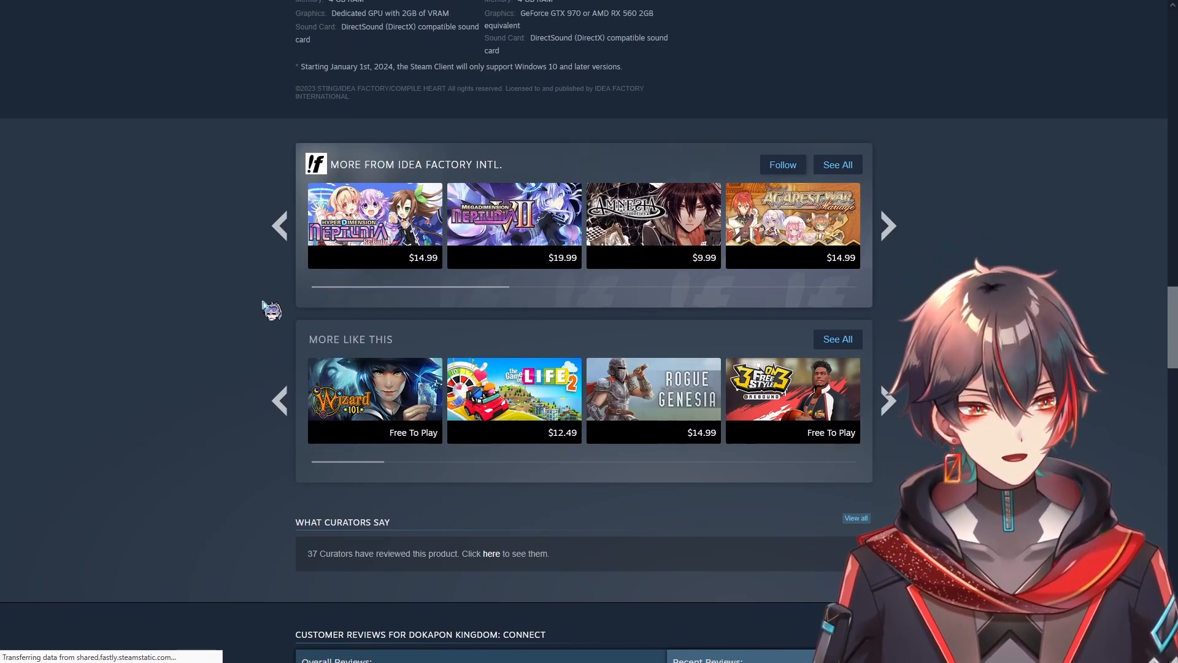
scroll(265, 310, down, 7)
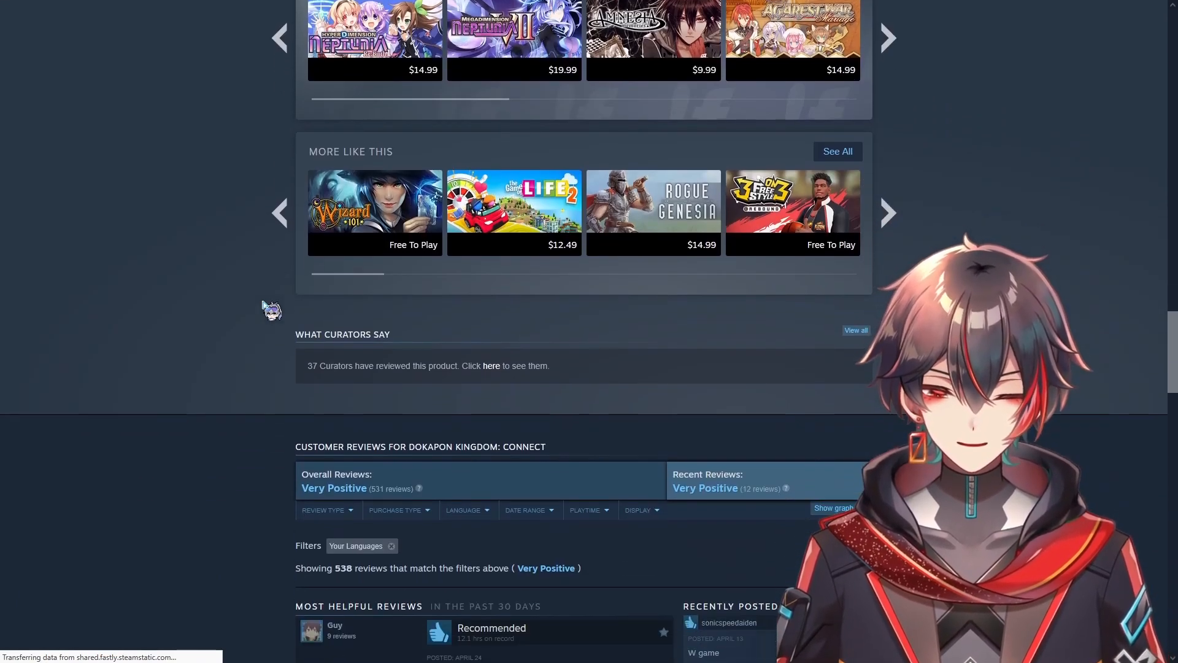
scroll(265, 310, down, 2)
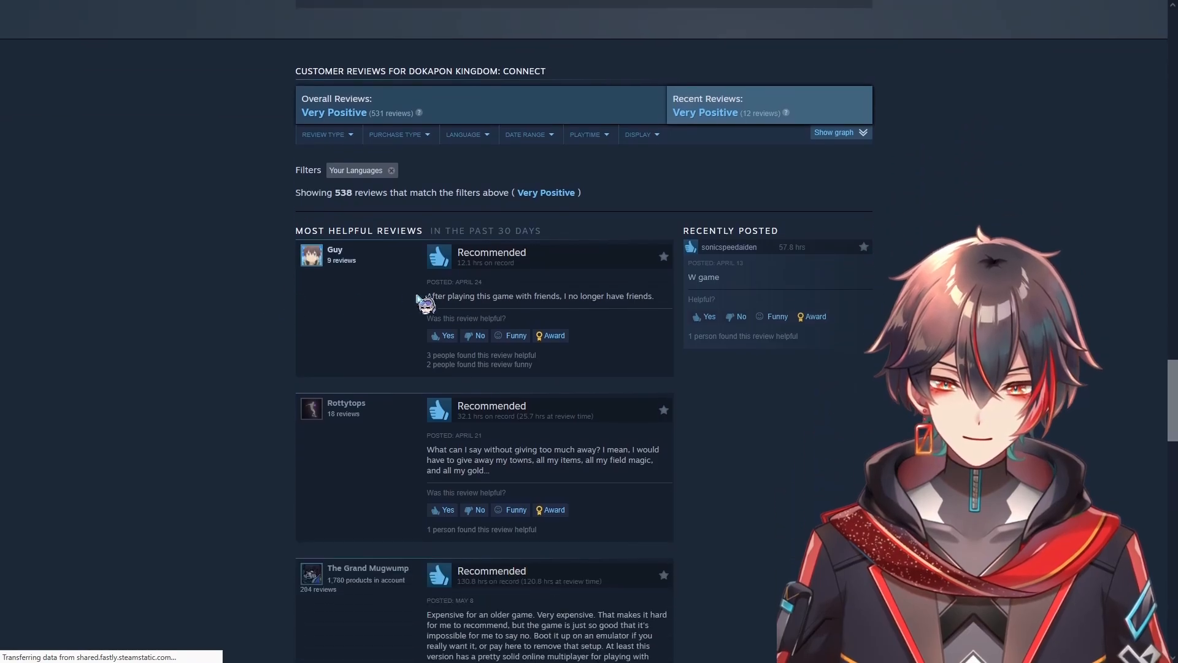
drag(422, 299, 649, 307)
click(648, 306)
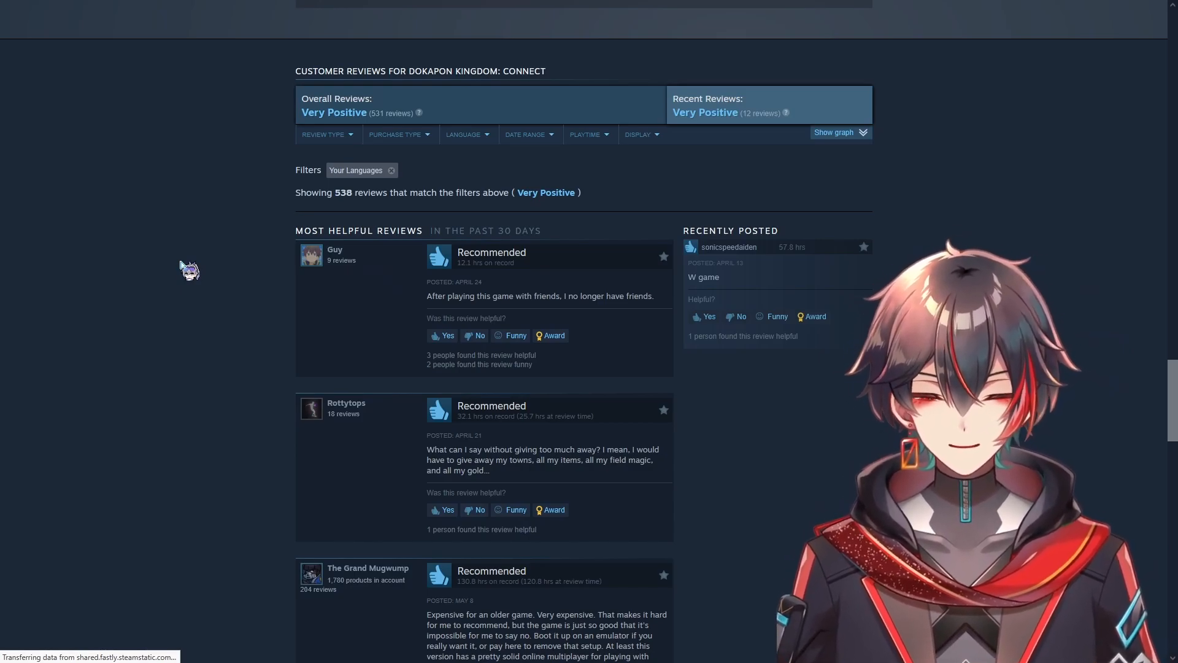
Step: Return to the media gallery of Dokapon Kingdom: Connect and browse through its gameplay screenshots
scroll(181, 263, up, 20)
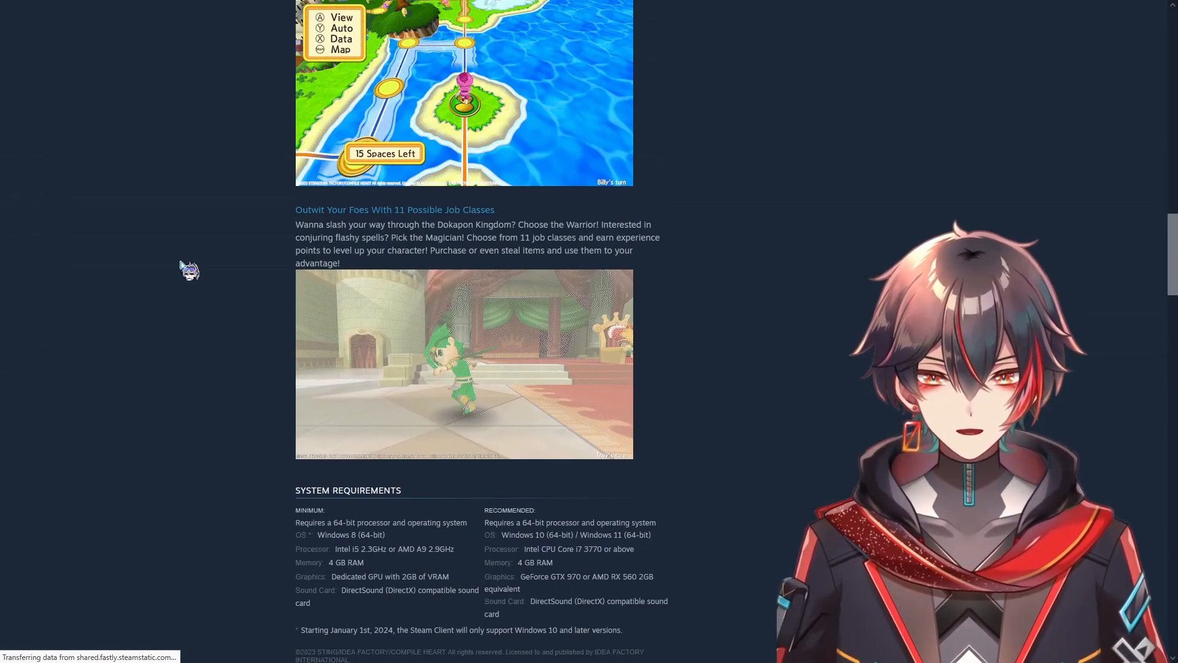
scroll(181, 264, up, 15)
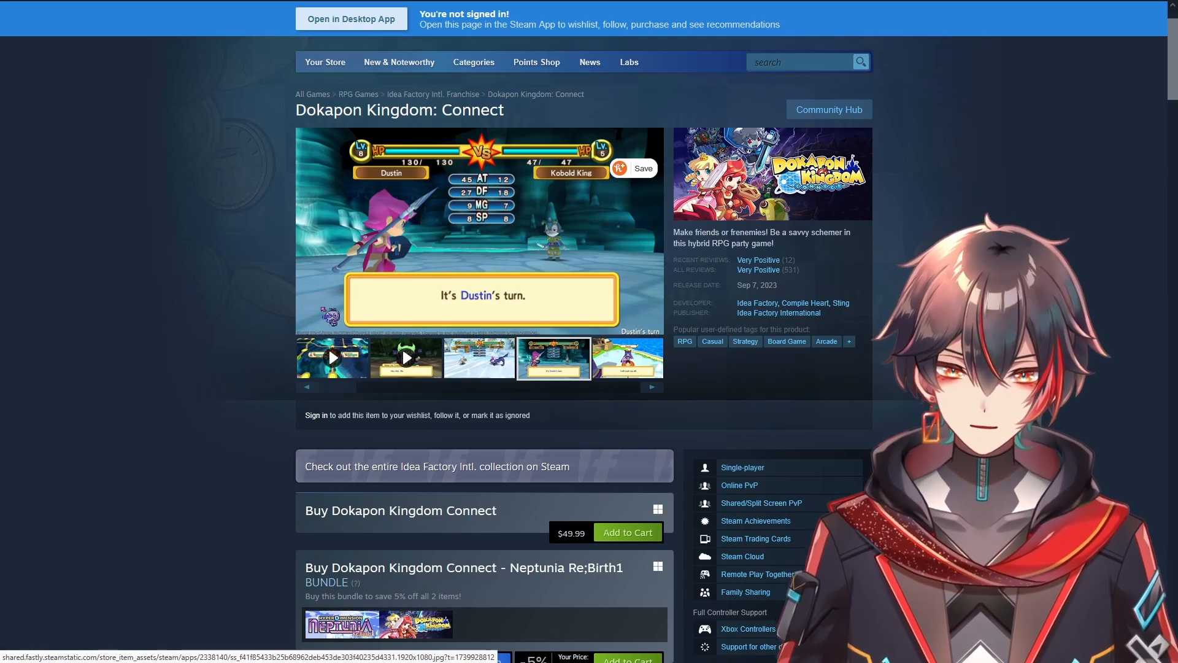
click(652, 387)
click(658, 391)
click(487, 376)
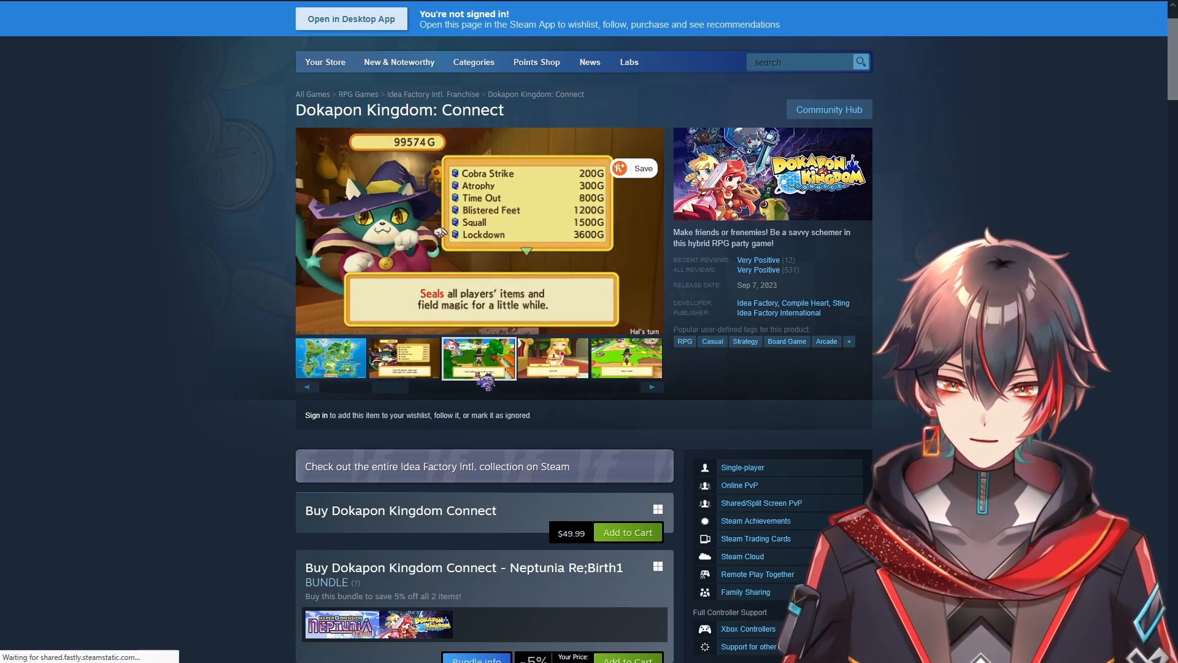
click(652, 387)
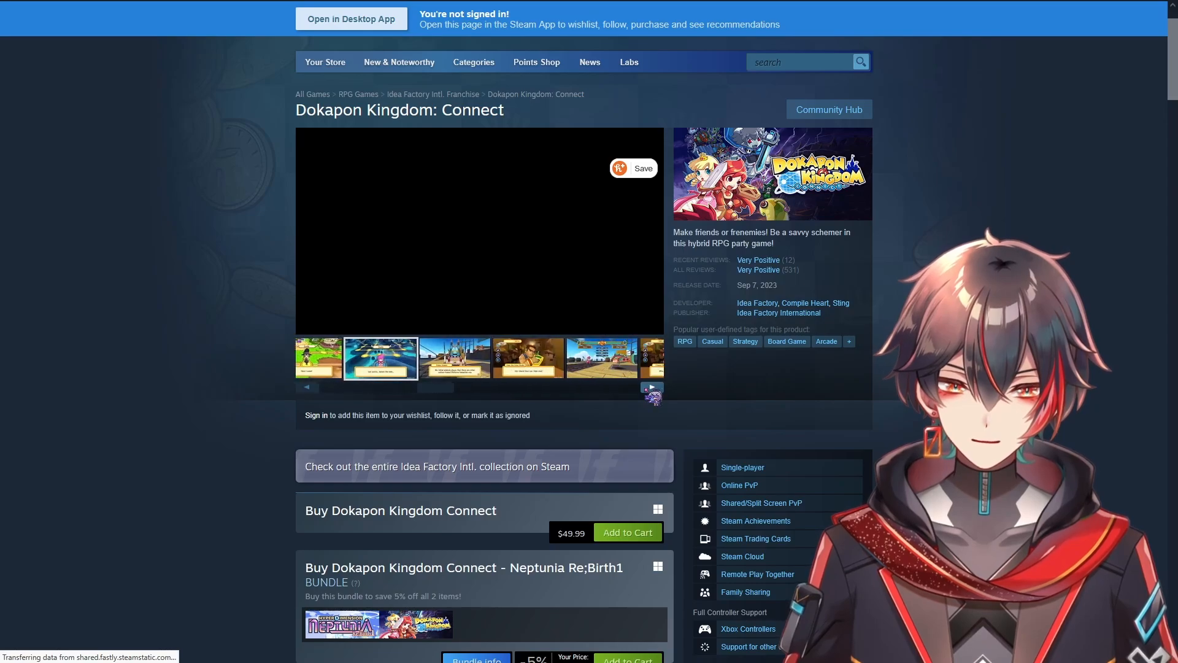
click(646, 389)
click(646, 389)
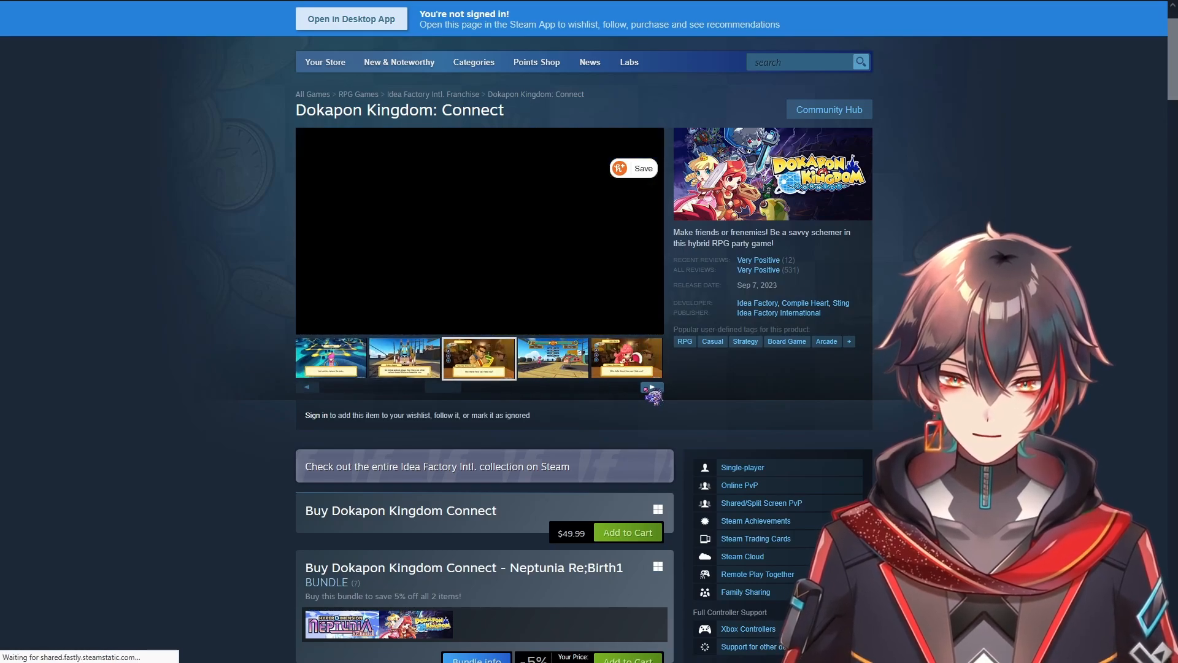
click(646, 390)
click(646, 390)
click(646, 389)
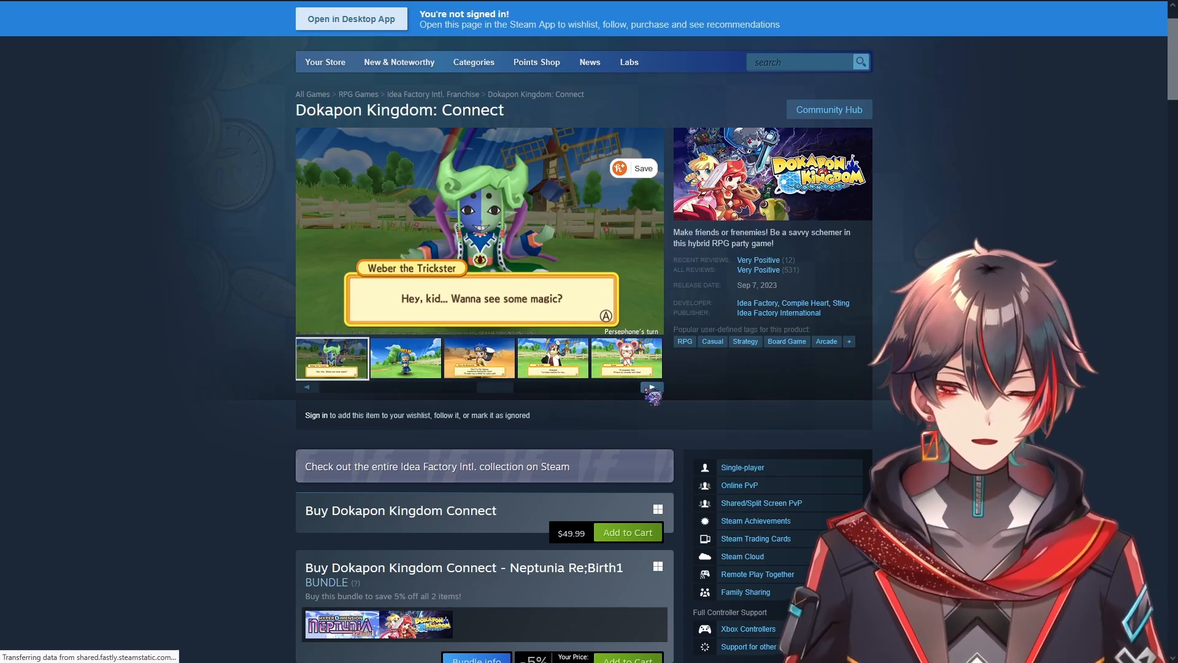
click(646, 390)
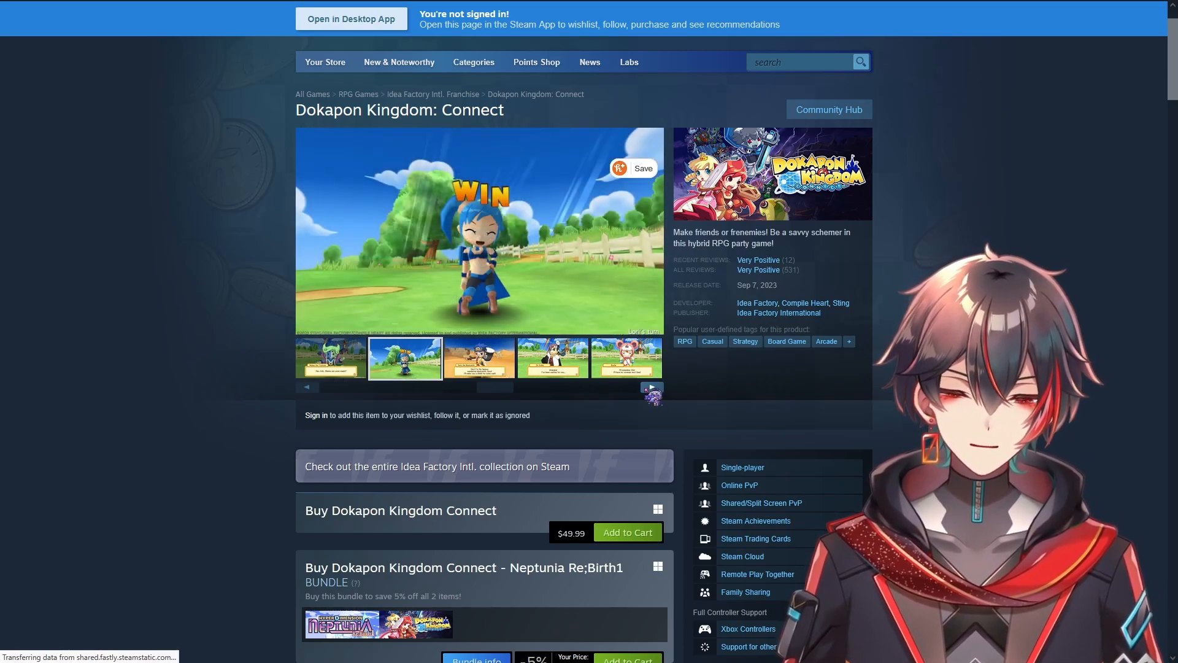
Step: Return to the Google results for dokapon kingdom and skim the listed sites, videos and related questions
key(alt+Left)
scroll(908, 375, down, 1)
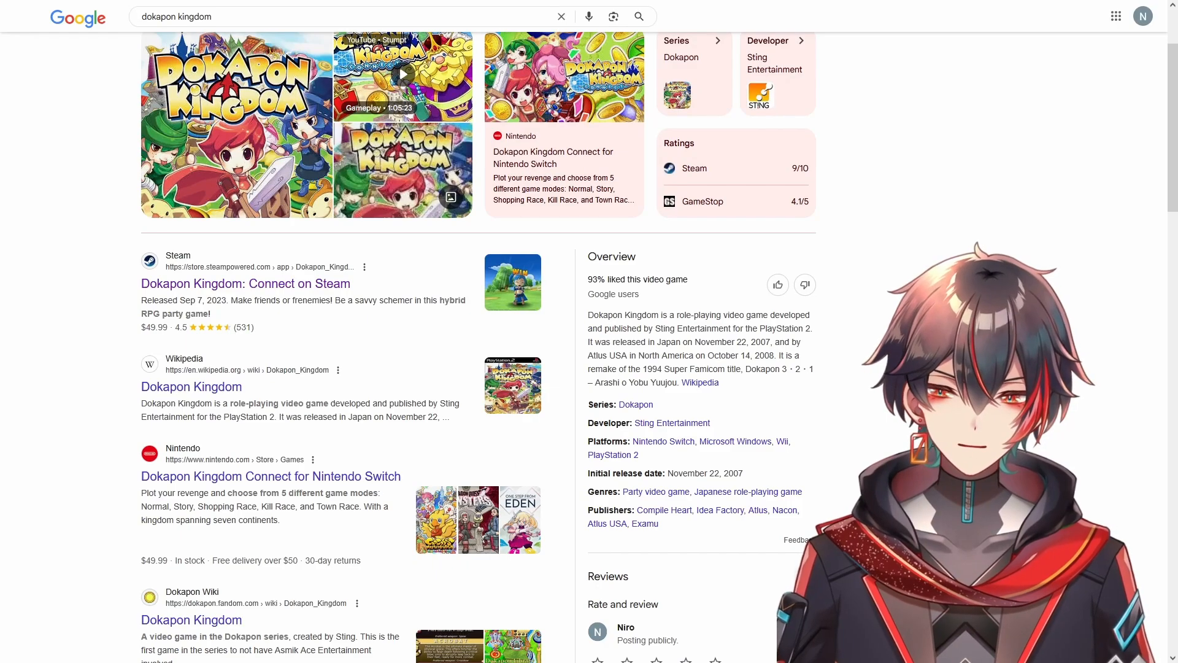
scroll(908, 374, down, 12)
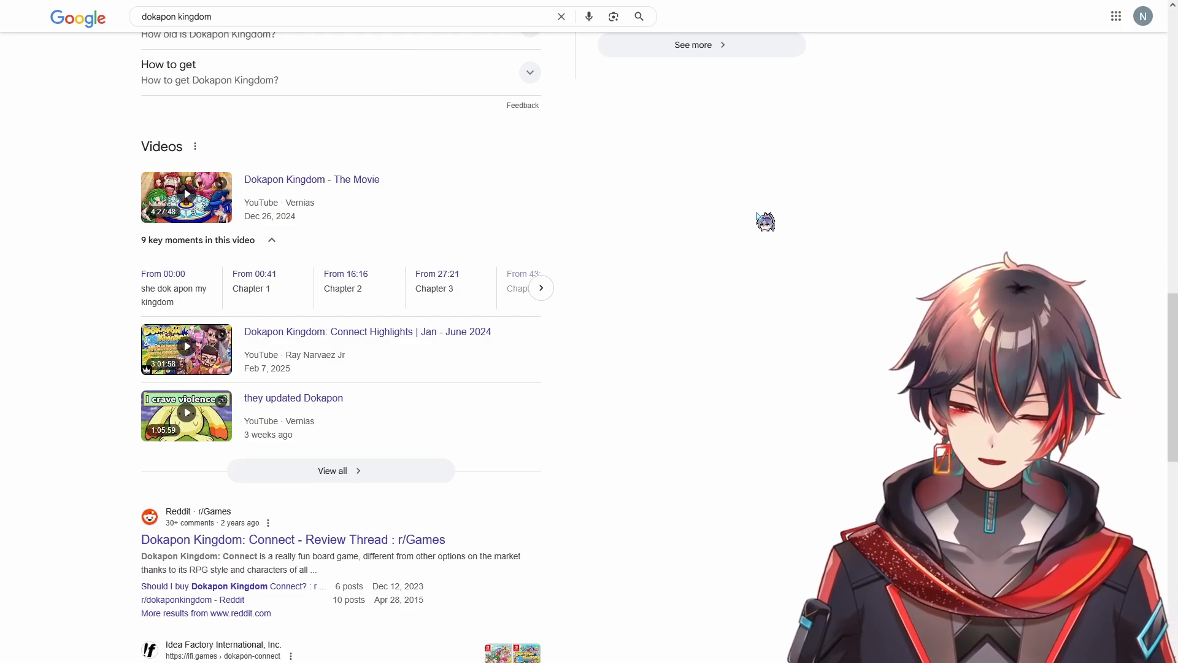
scroll(764, 224, up, 12)
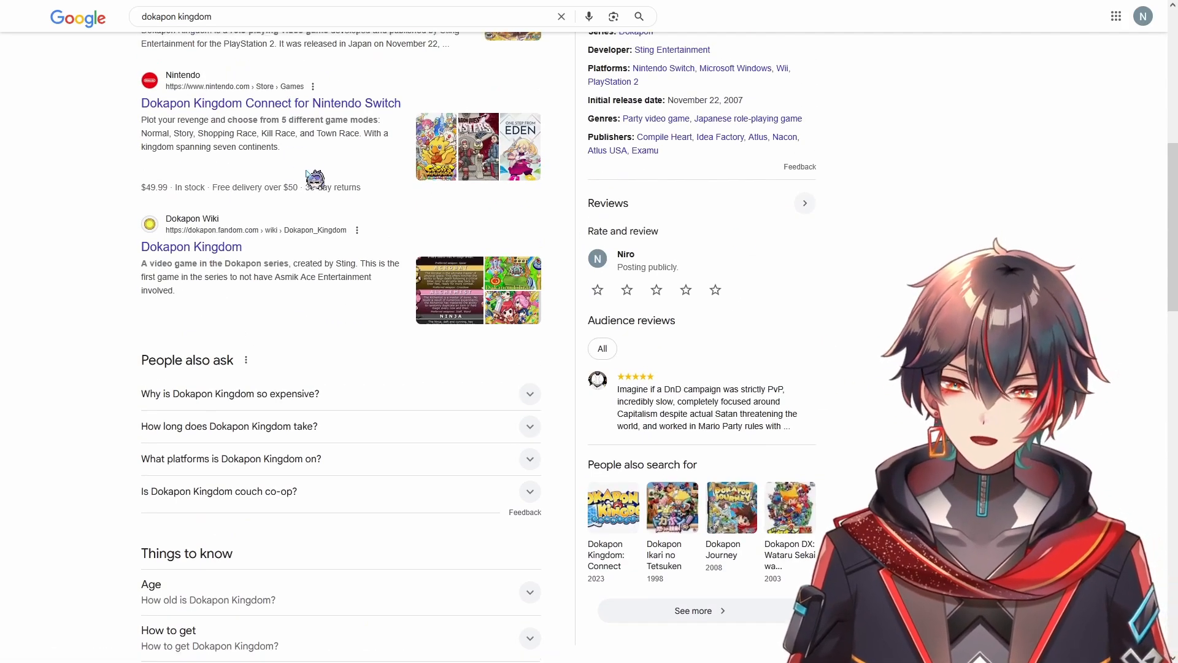
Step: Reopen the Steam store page of Dokapon Kingdom: Connect and check its supported features, including Remote Play Together
click(301, 97)
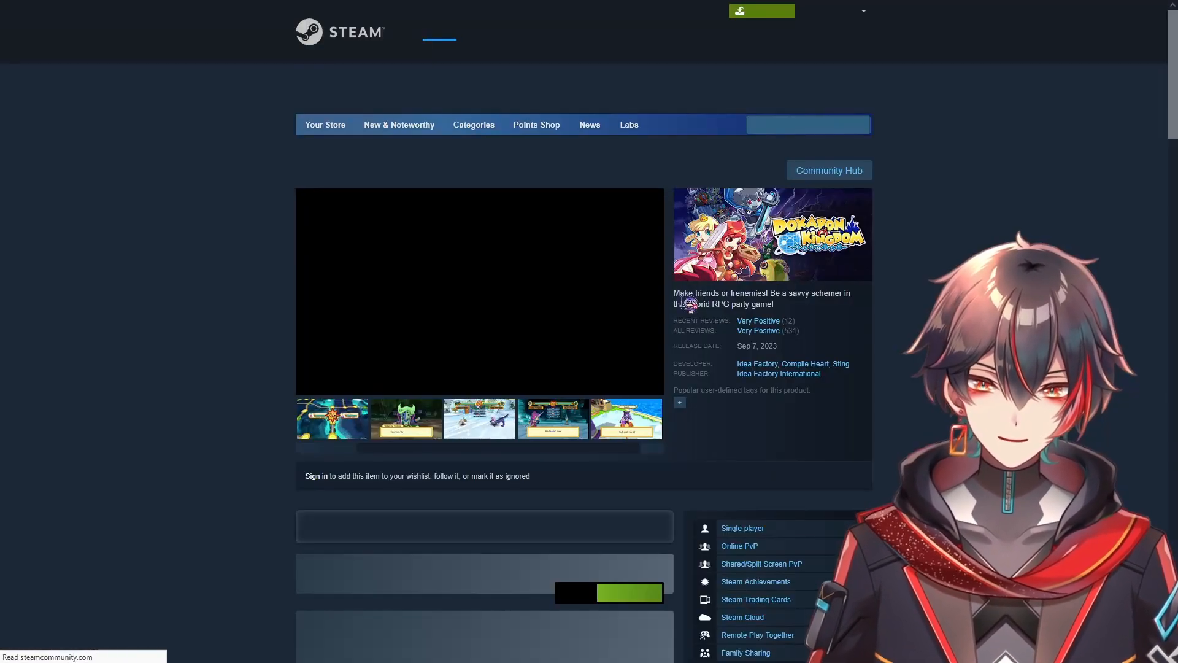
scroll(697, 349, down, 2)
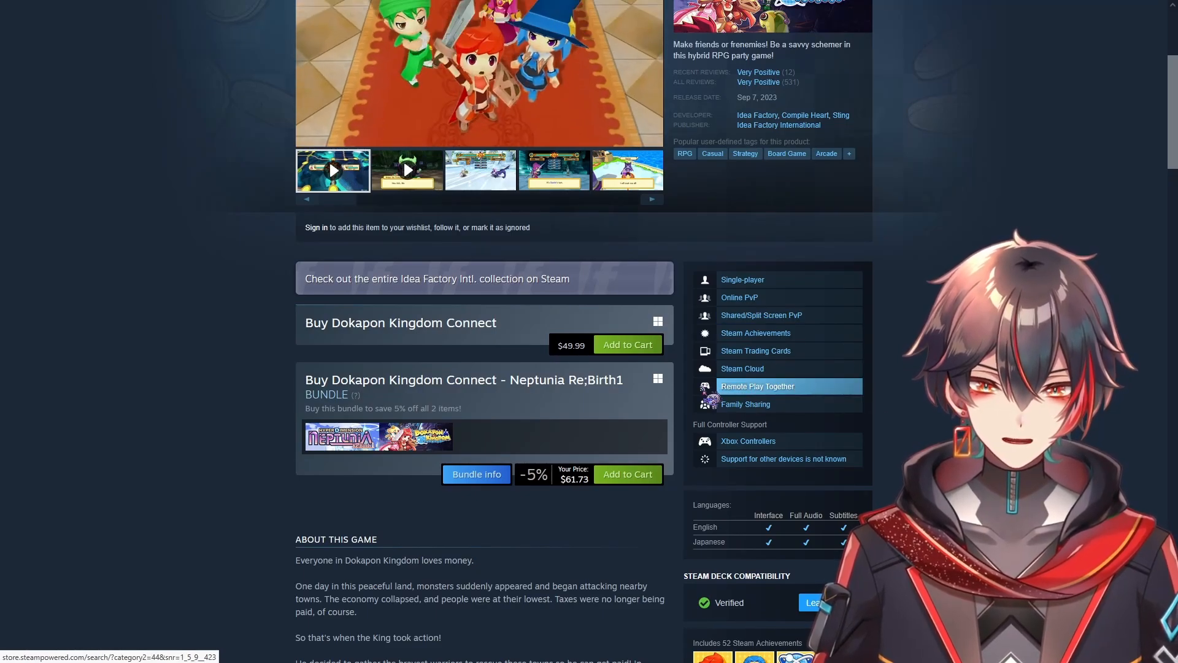
drag(701, 389, 687, 391)
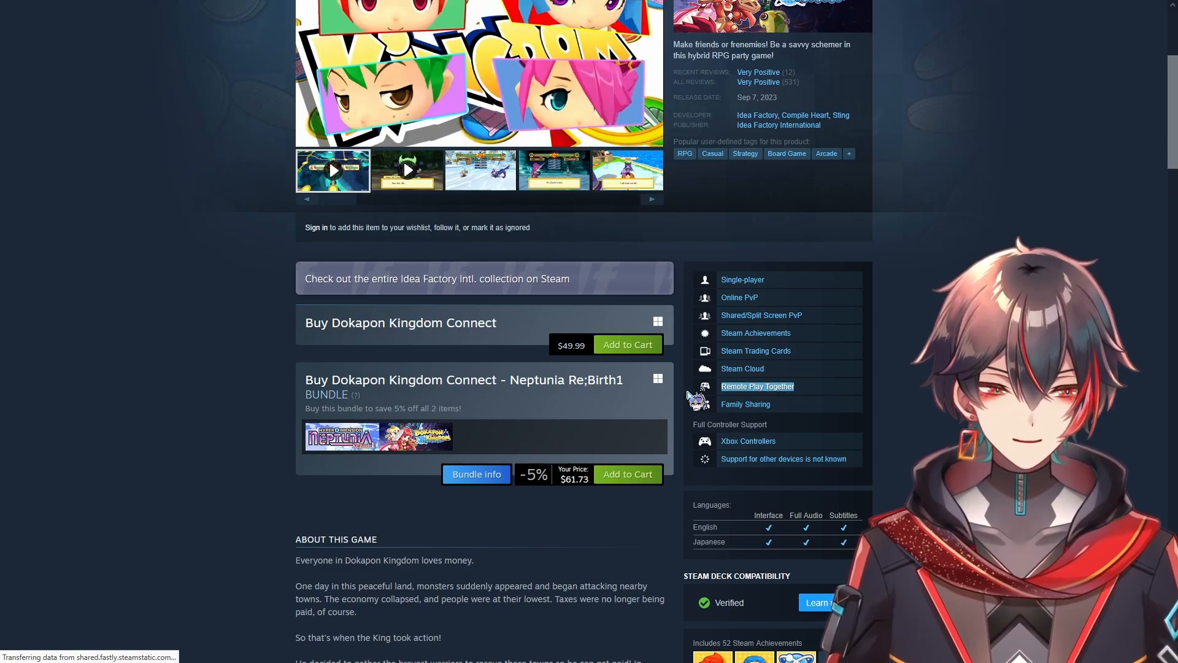
click(687, 393)
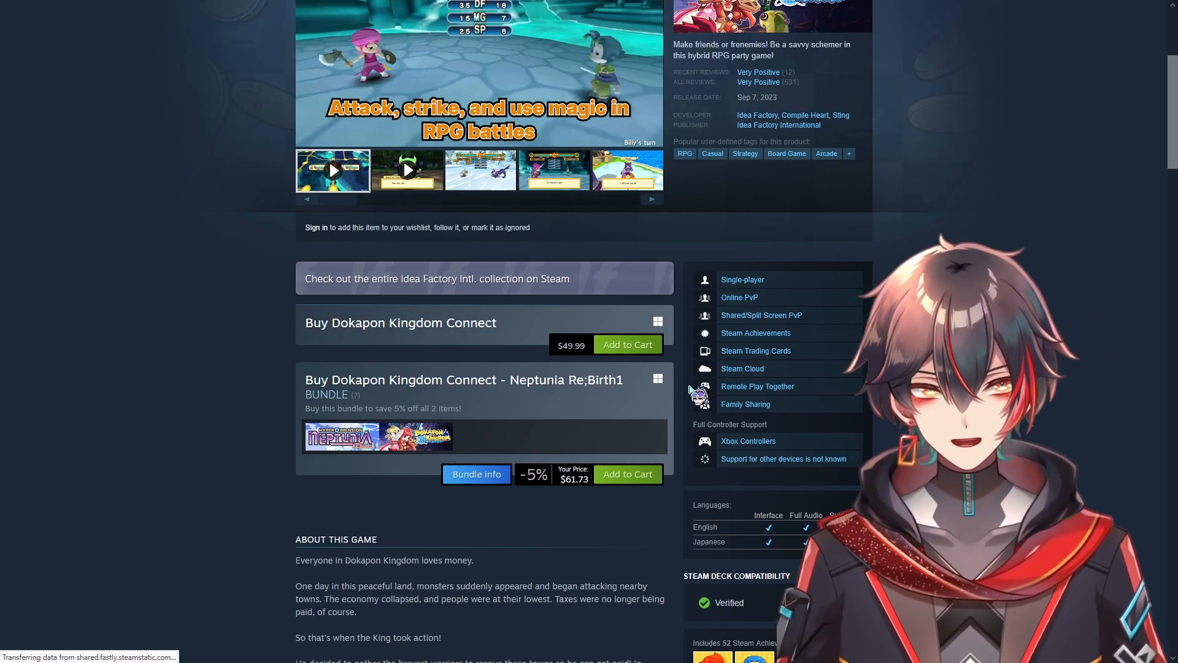
scroll(691, 391, up, 5)
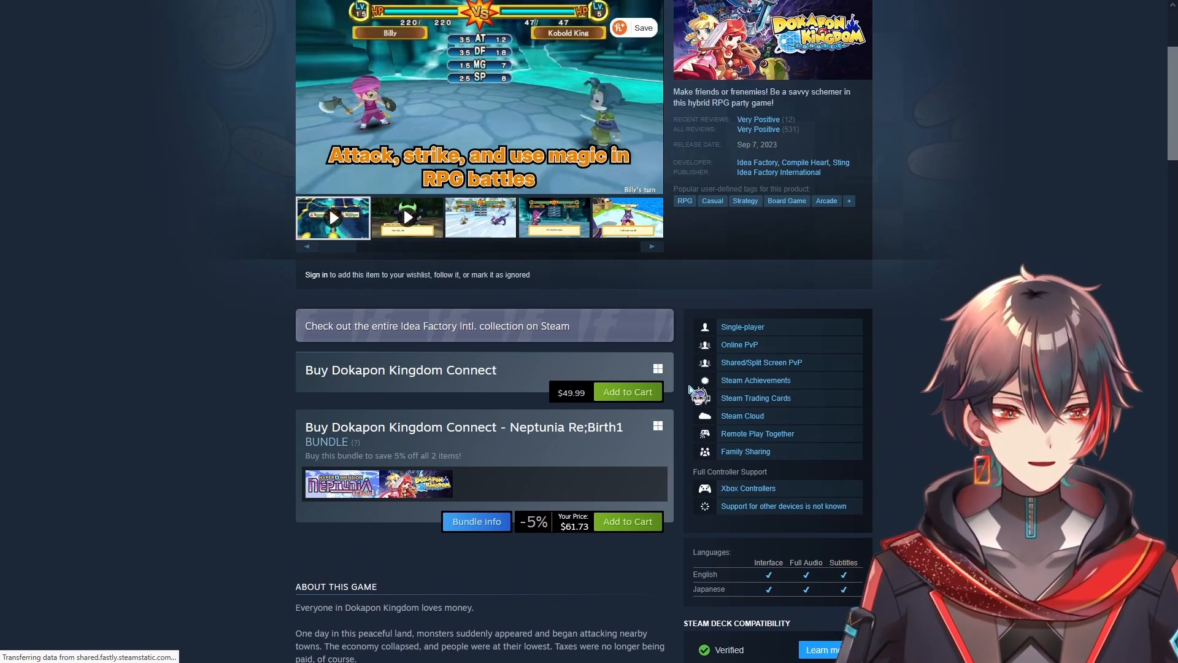
Step: Go back to Google, search for steamdb and open the SteamDB website
key(alt+Left)
scroll(331, 158, up, 4)
scroll(326, 154, up, 2)
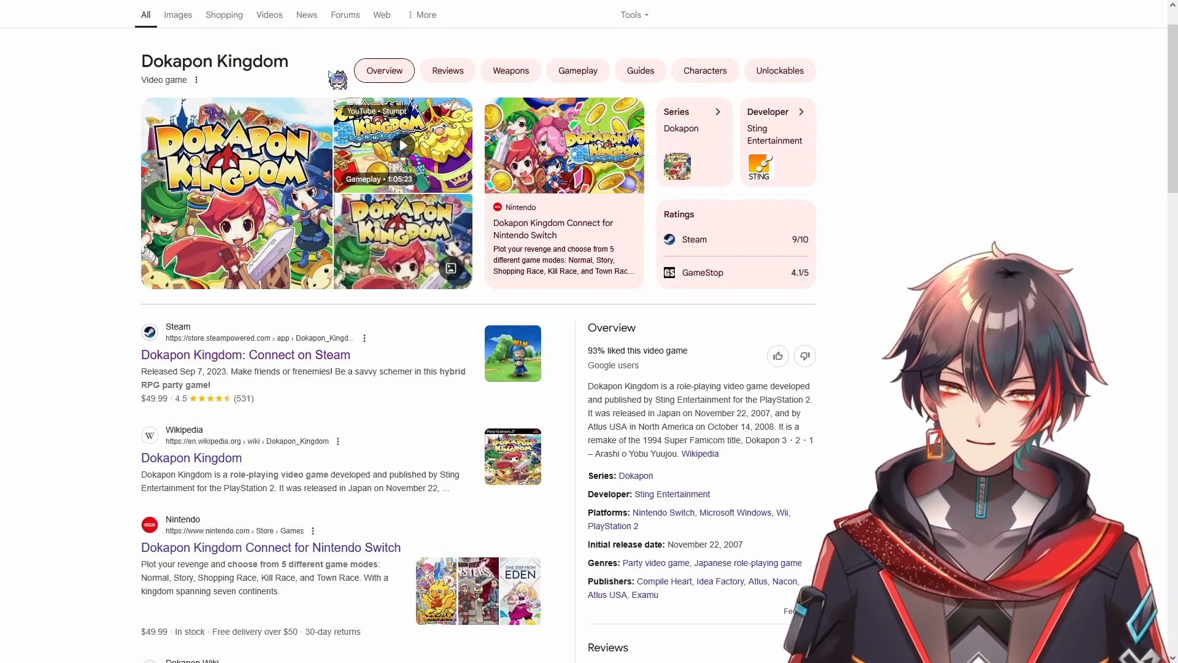
click(330, 36)
drag(257, 31, 107, 41)
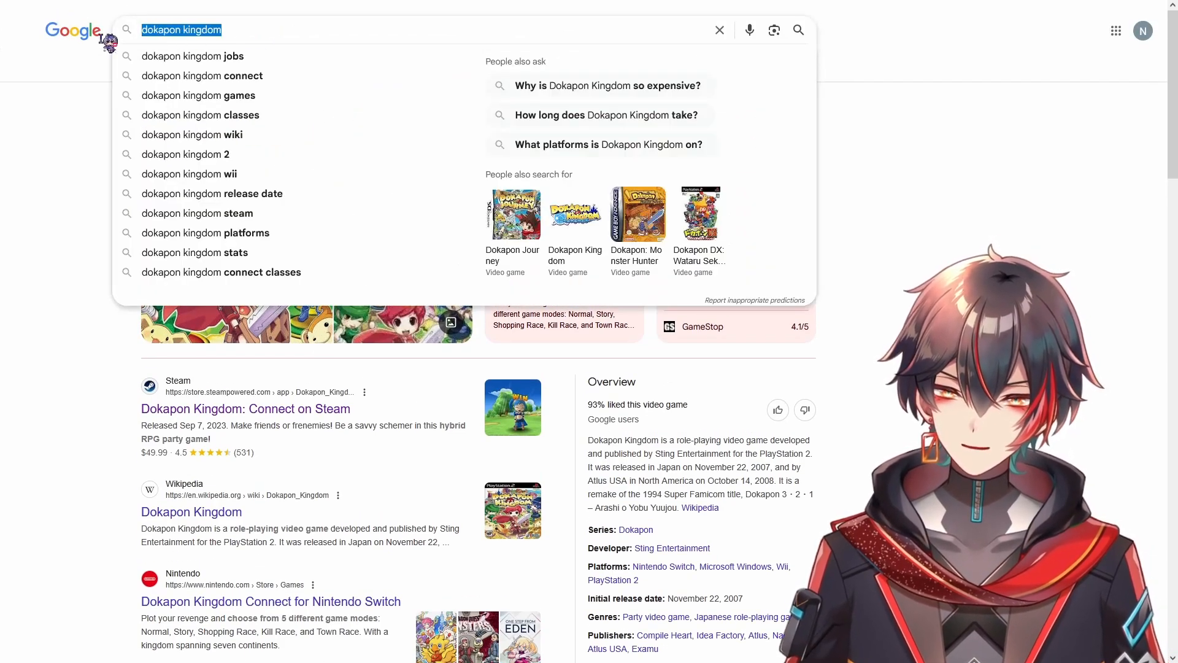
text(steamdb)
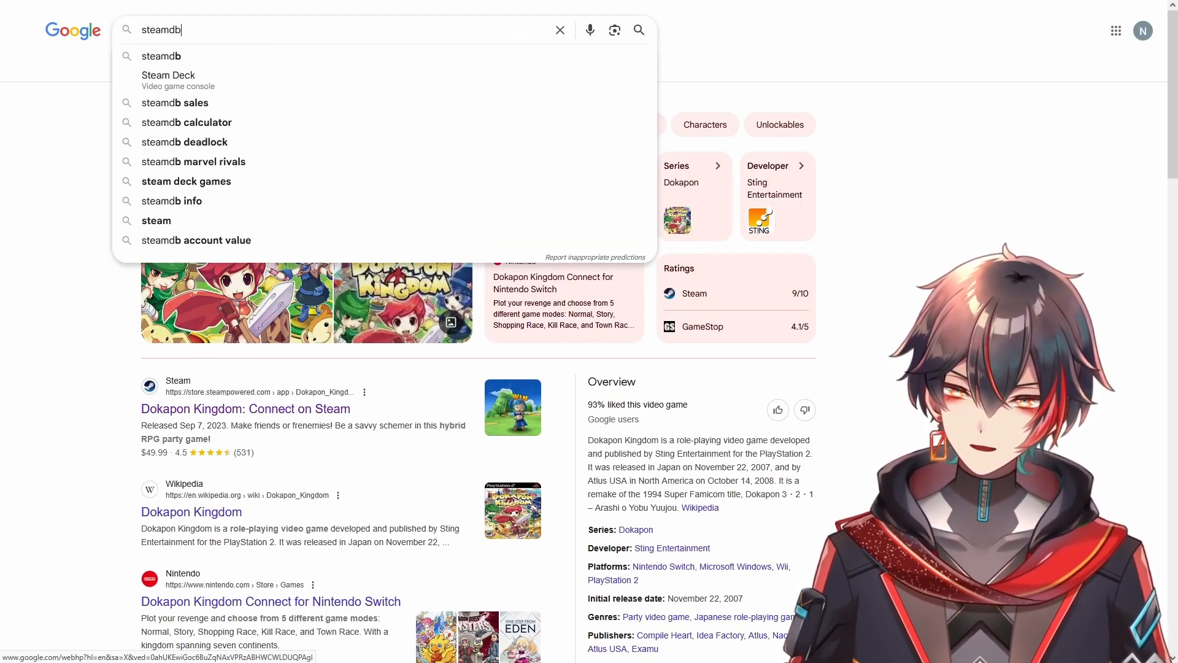
key(Return)
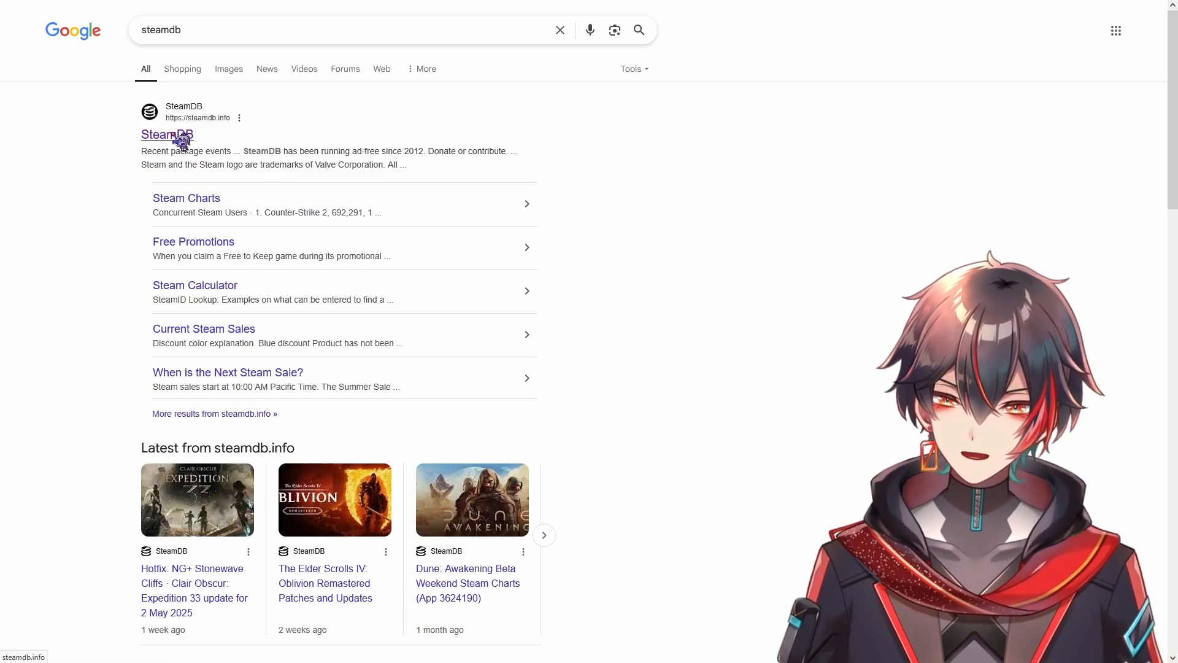
click(184, 134)
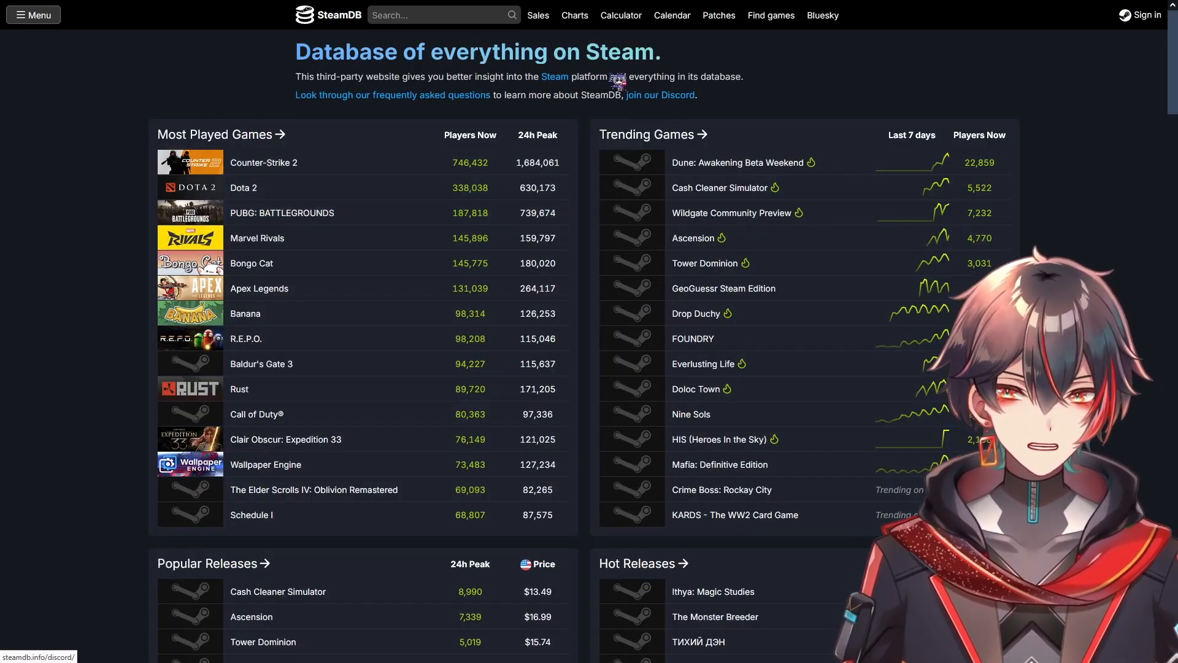
Step: Search SteamDB for dokapon kin and open the entry for Dokapon Kingdom: Connect
click(465, 20)
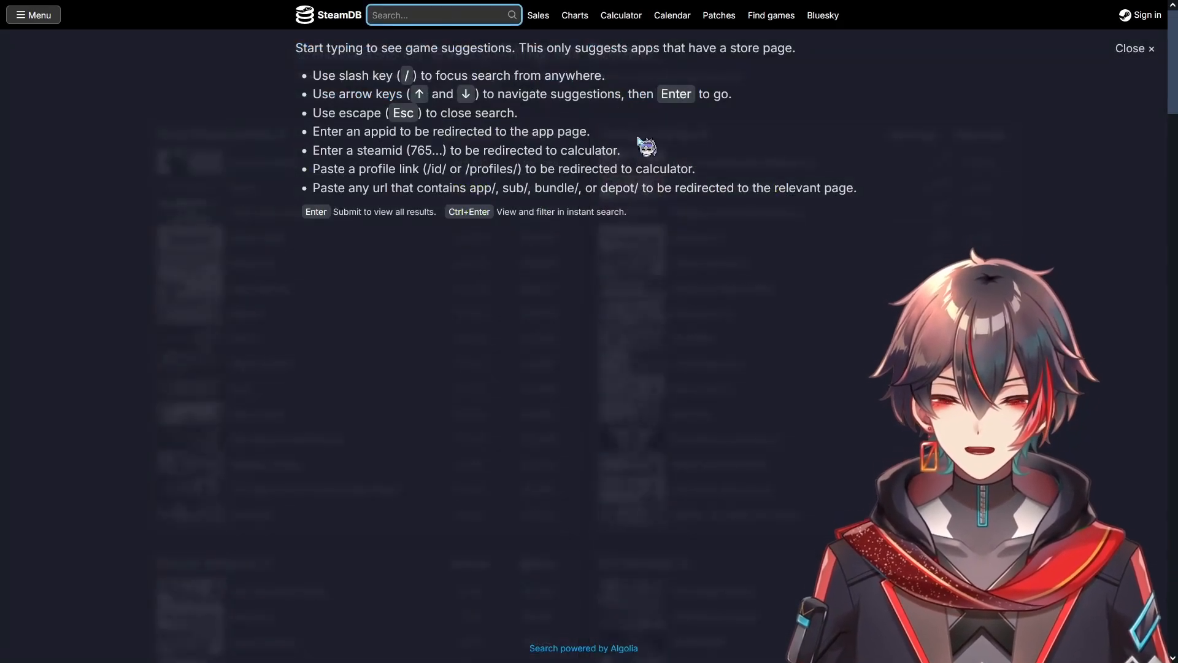
text(dokapon kin)
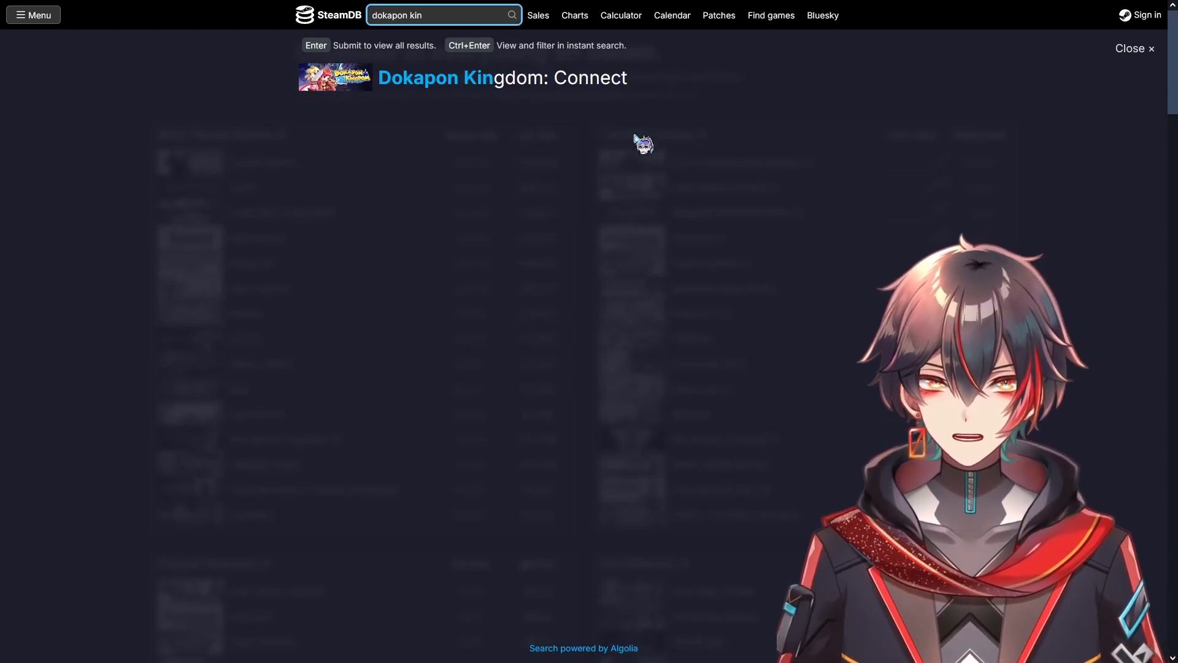
click(604, 90)
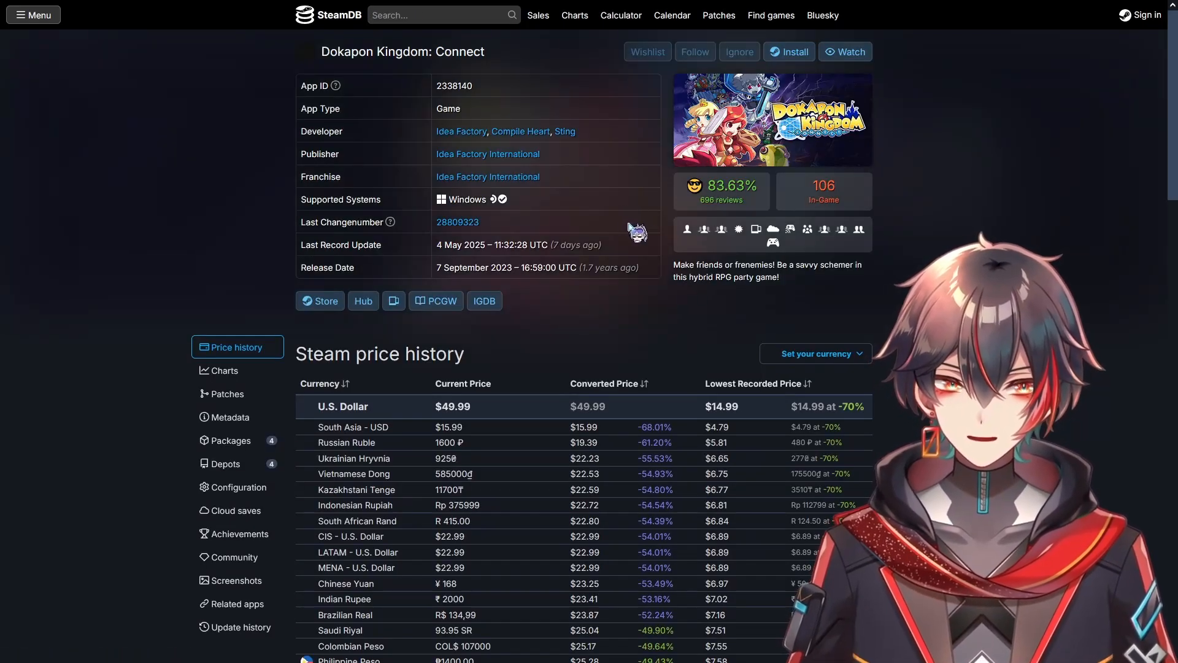
Step: Review the regional prices and the US price history chart of Dokapon Kingdom: Connect
scroll(647, 233, down, 2)
scroll(652, 236, down, 10)
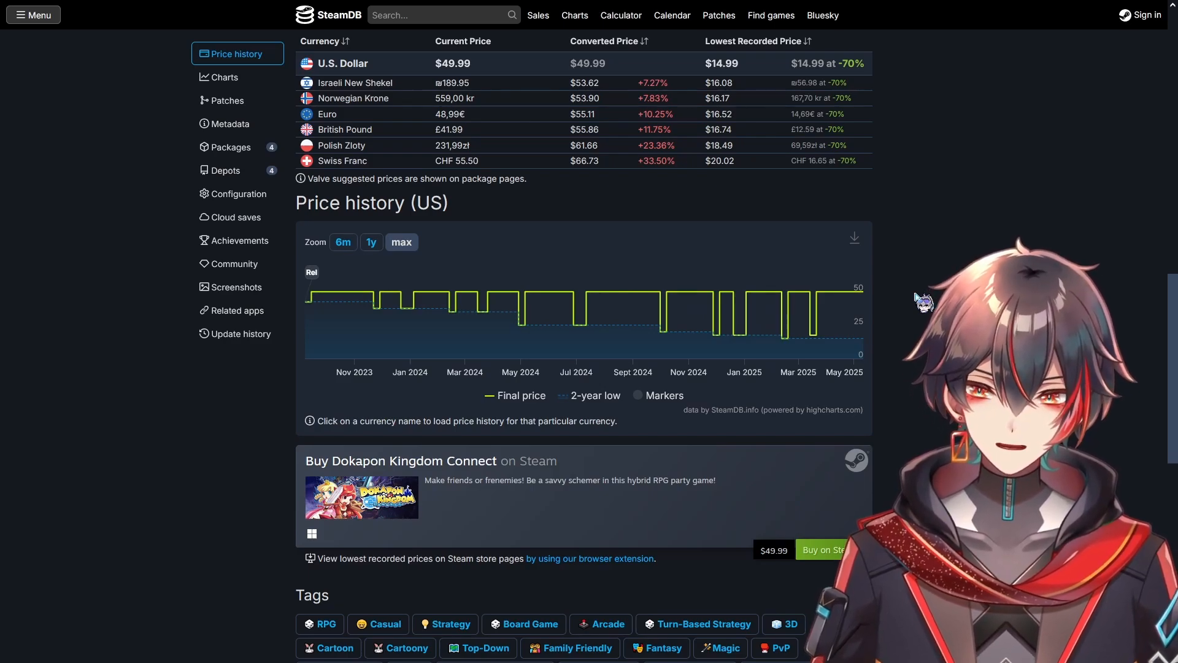
scroll(923, 300, down, 4)
scroll(923, 301, up, 9)
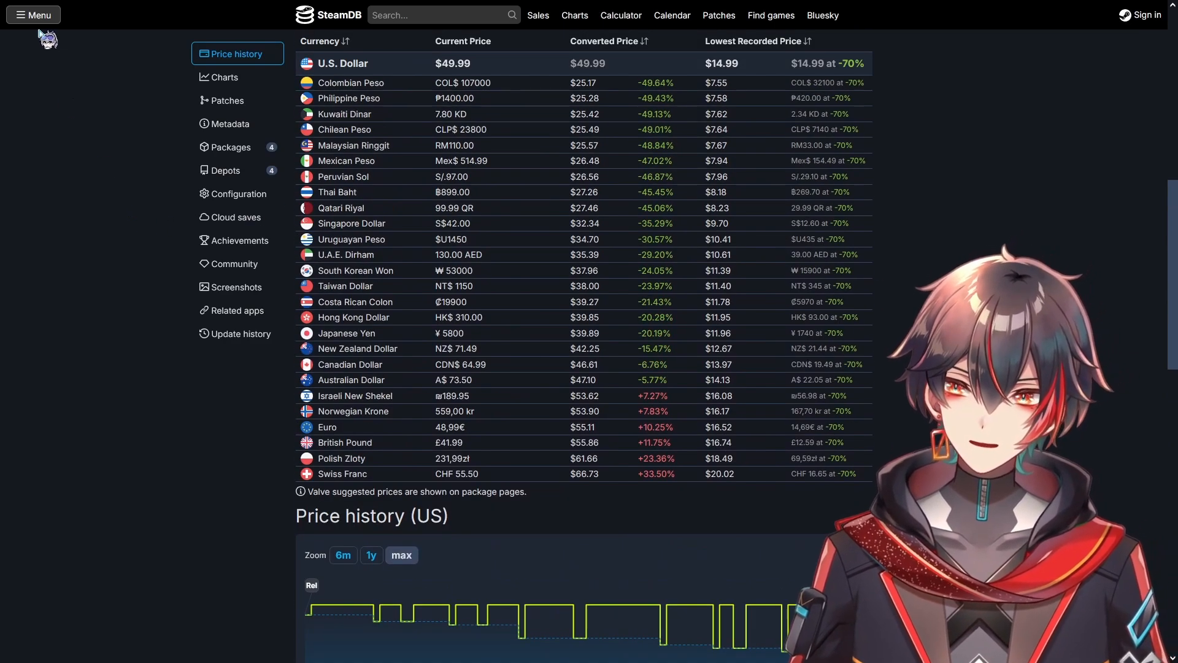
Step: Check when the next Steam sale is and browse the upcoming events, returning to the Dokapon Kingdom: Connect price history
click(31, 15)
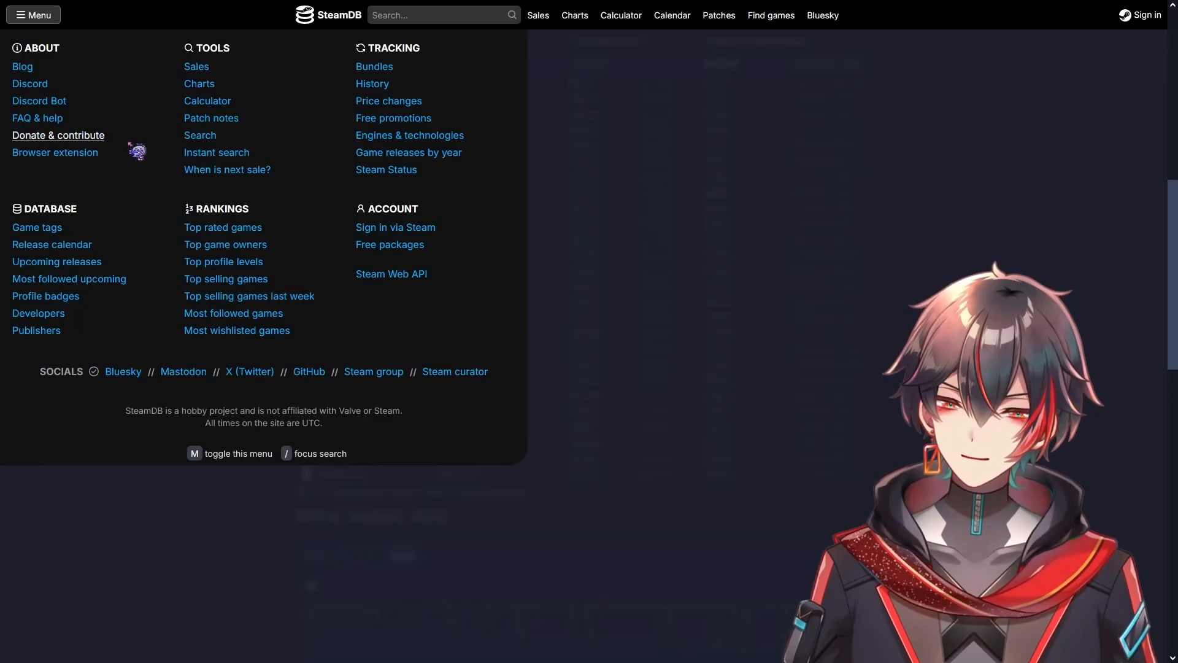
click(211, 172)
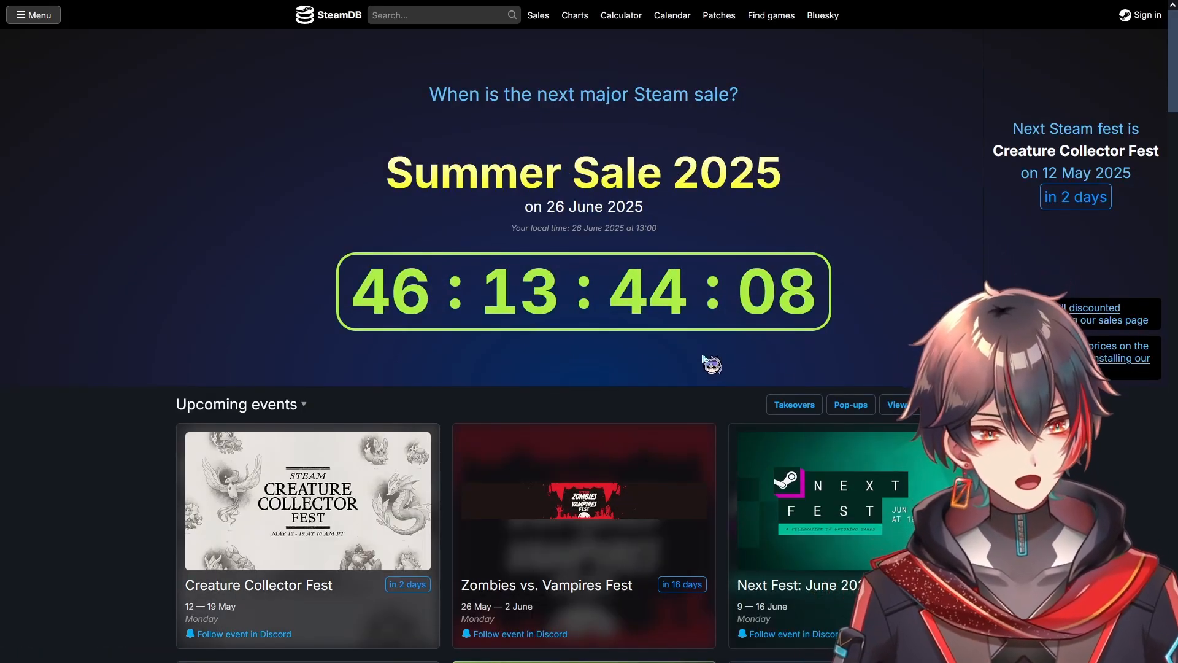
scroll(706, 363, down, 4)
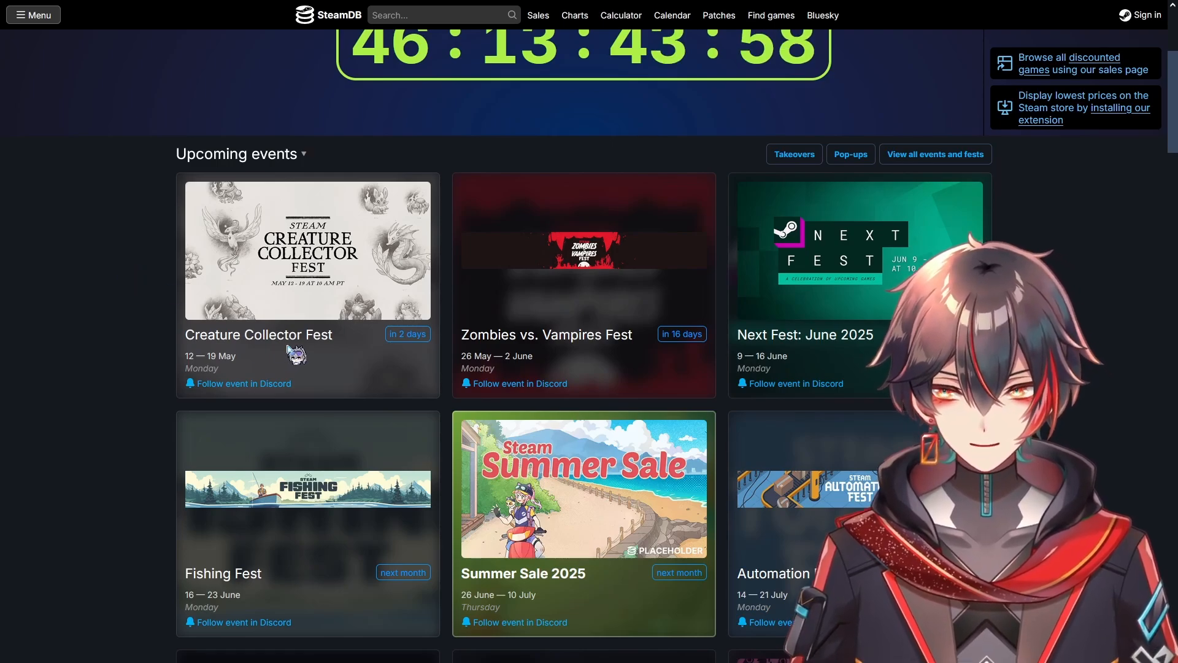
key(m)
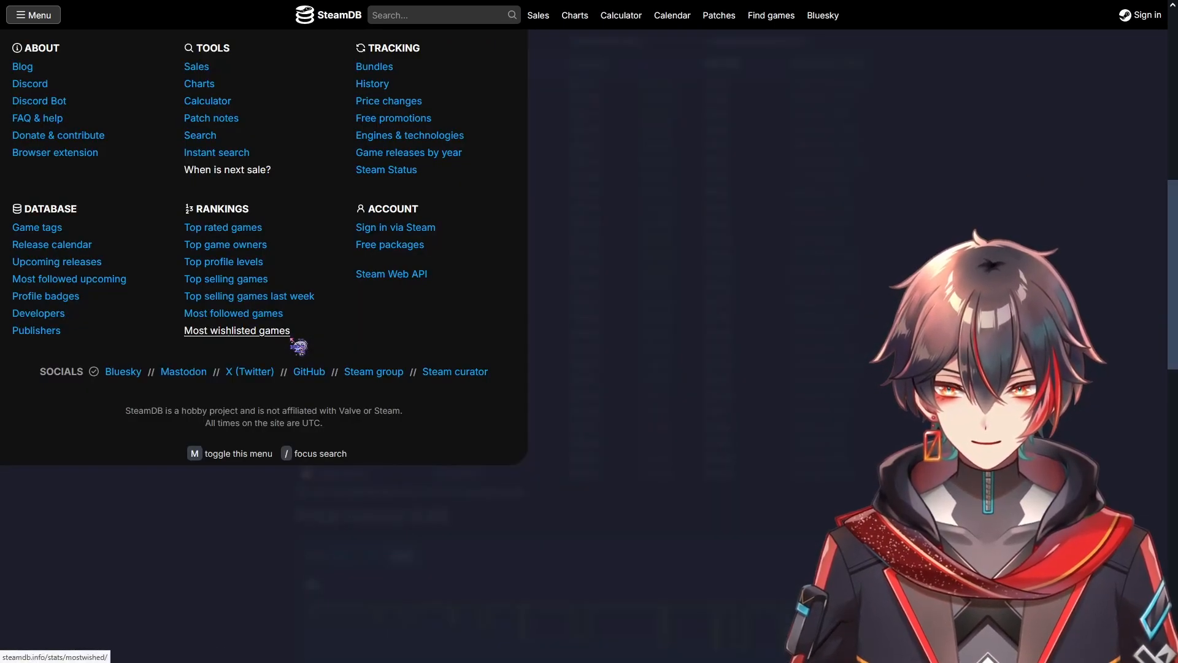
key(m)
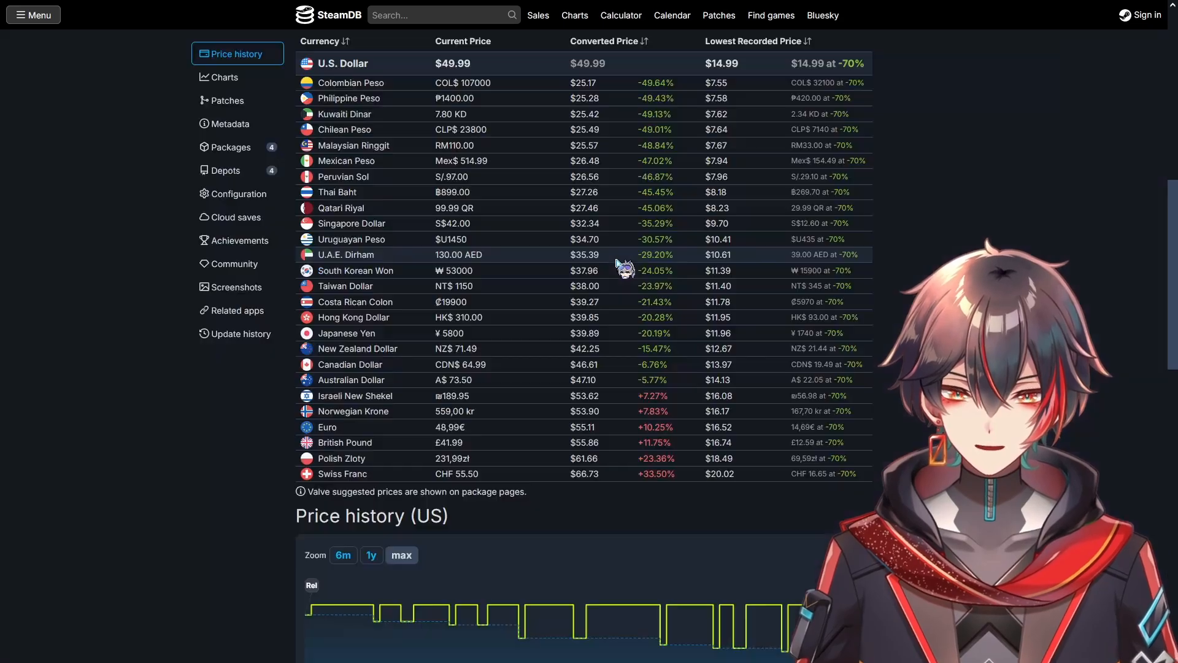
Step: Look over the general information, tags and categories of Dokapon Kingdom: Connect on SteamDB
scroll(629, 270, up, 5)
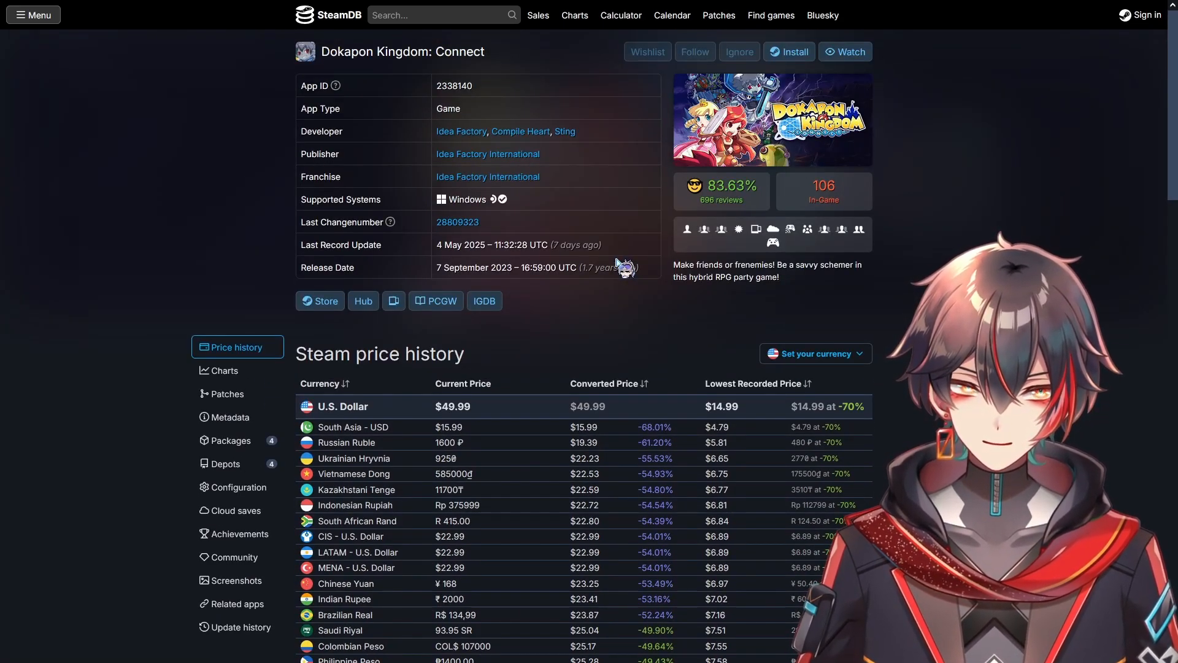
scroll(619, 263, down, 15)
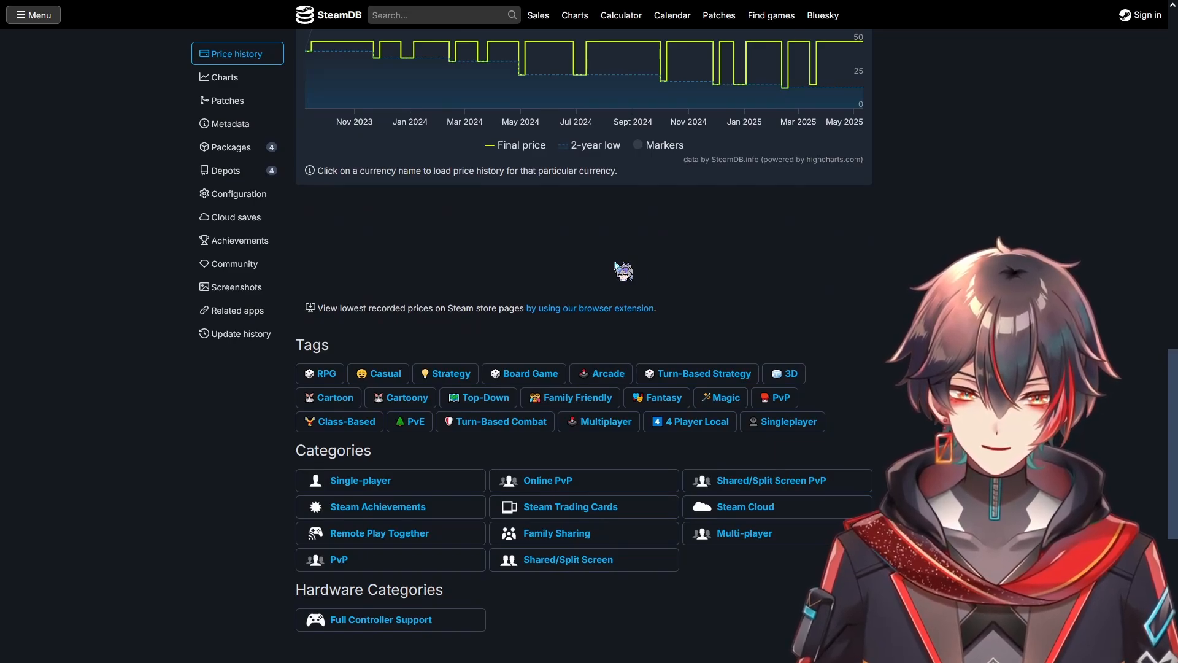
scroll(620, 270, up, 15)
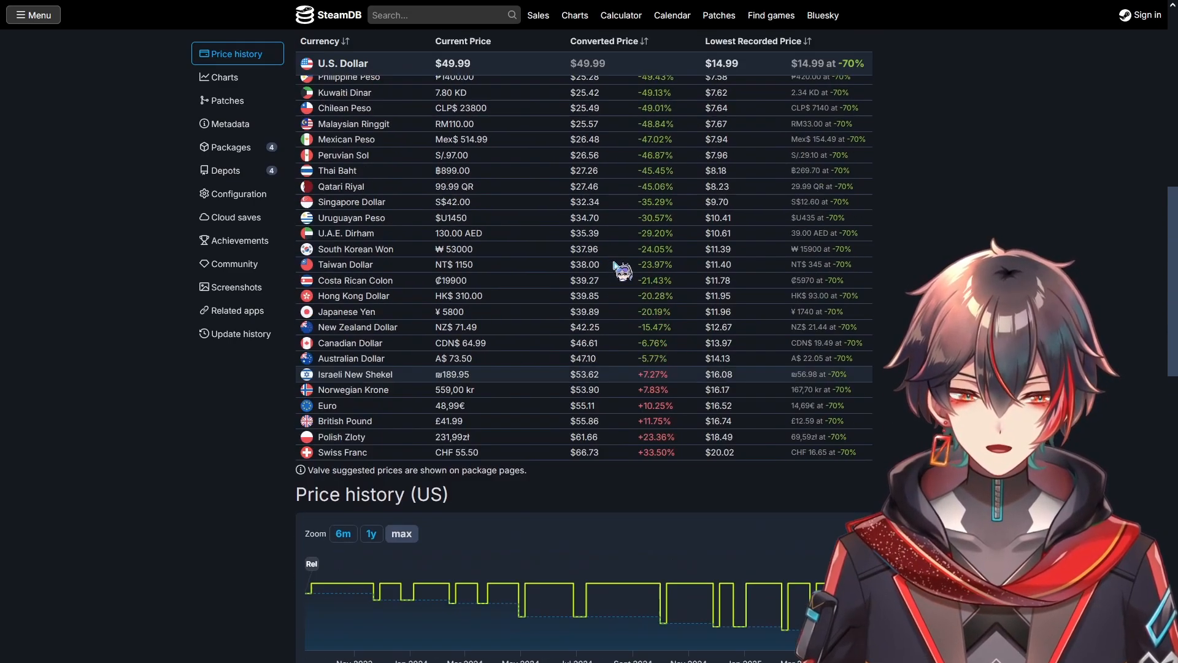
text(sdokapon kin)
key(alt+Left)
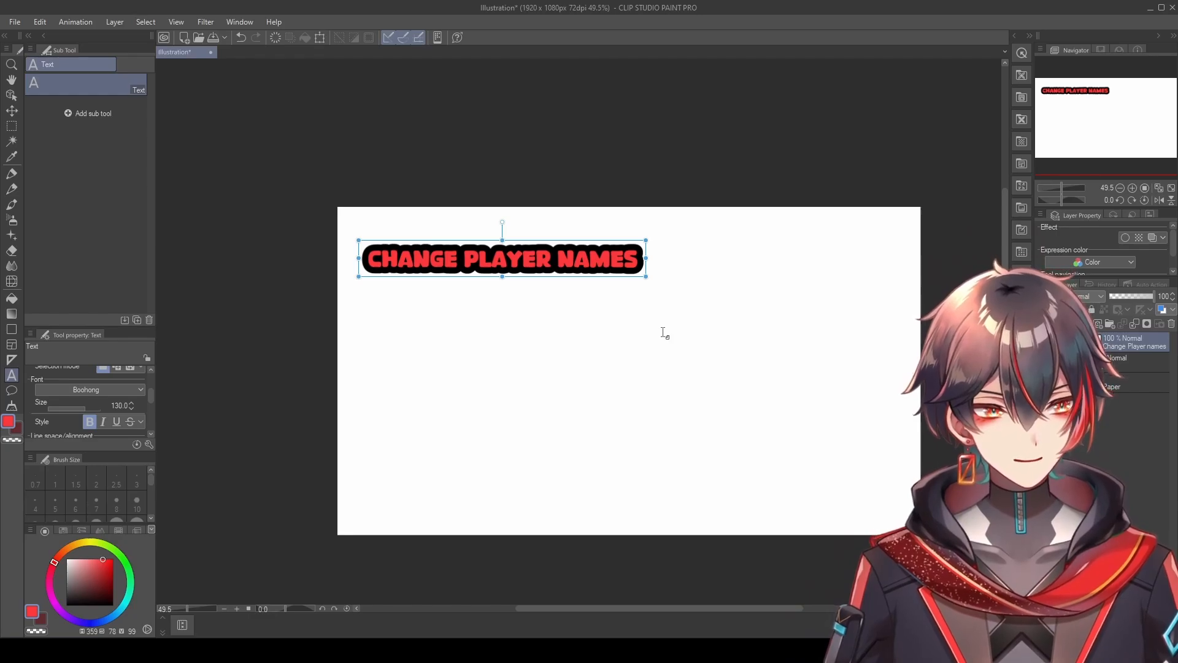
Step: Switch to Clip Studio Paint and add the text NO SKILLBASED at size 70 below the CHANGE PLAYER NAMES line
scroll(494, 307, up, 2)
click(380, 299)
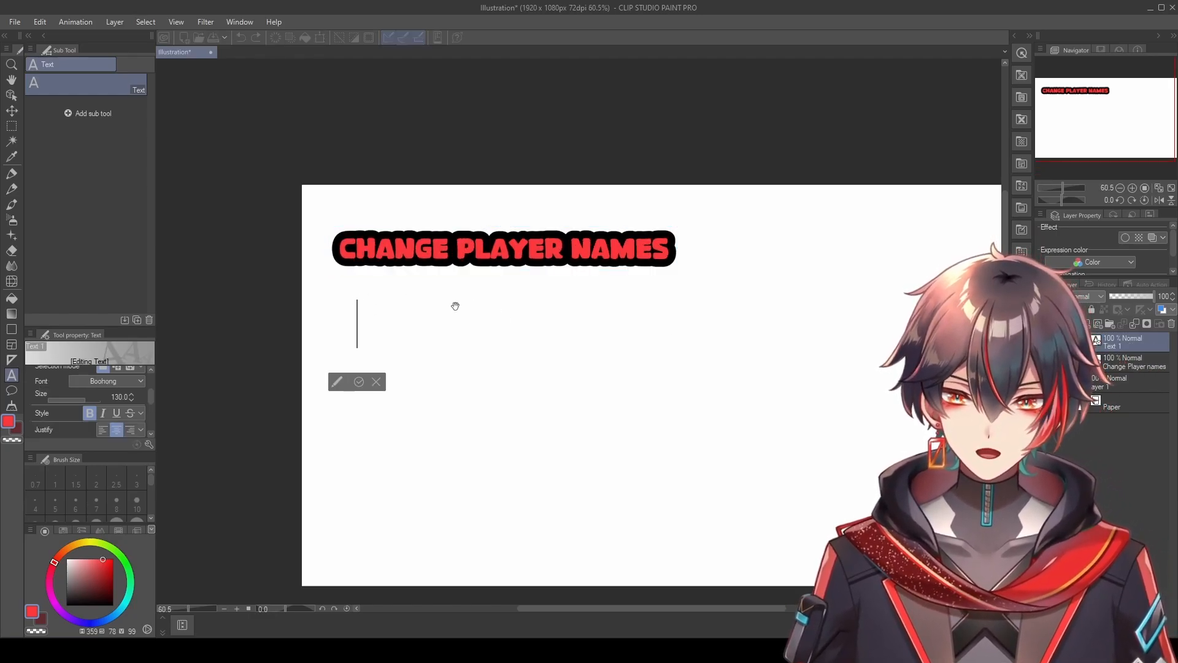
click(129, 397)
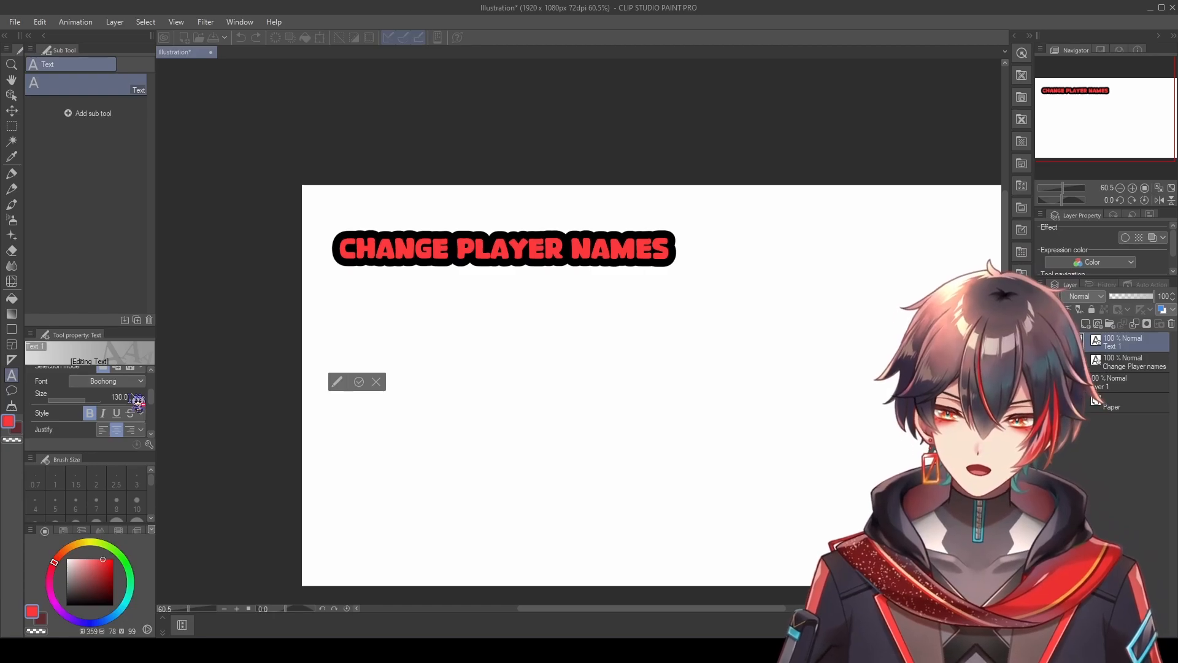
text(70)
key(Return)
text(NO SKIL)
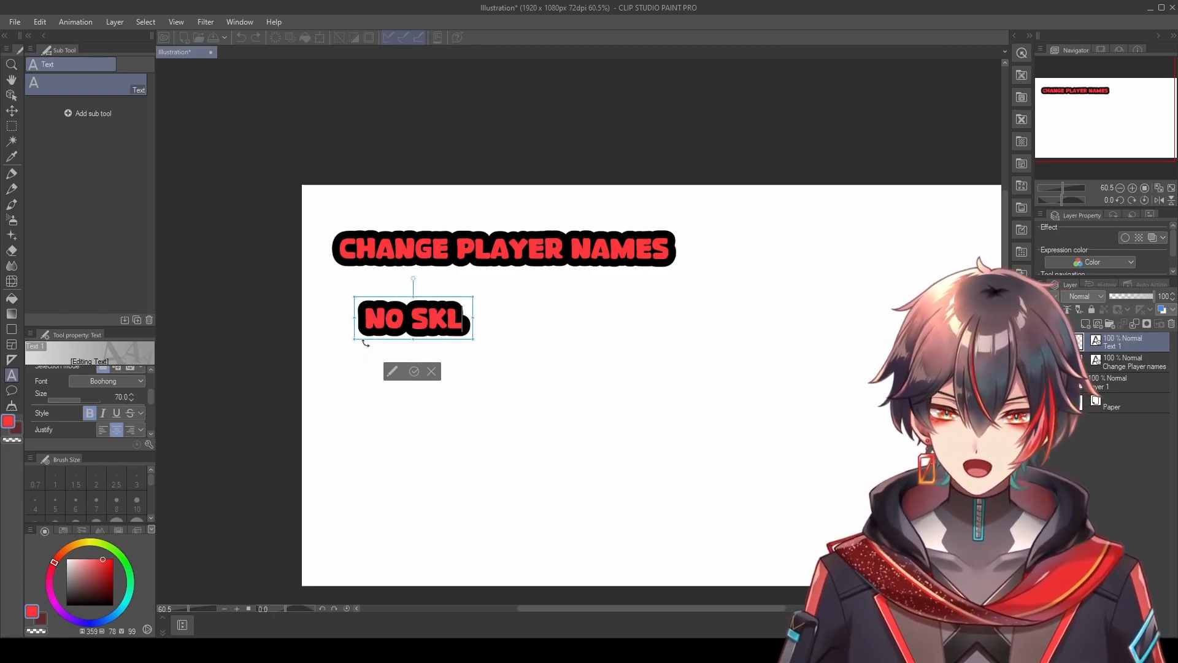
key(BackSpace)
text(ILLBASED)
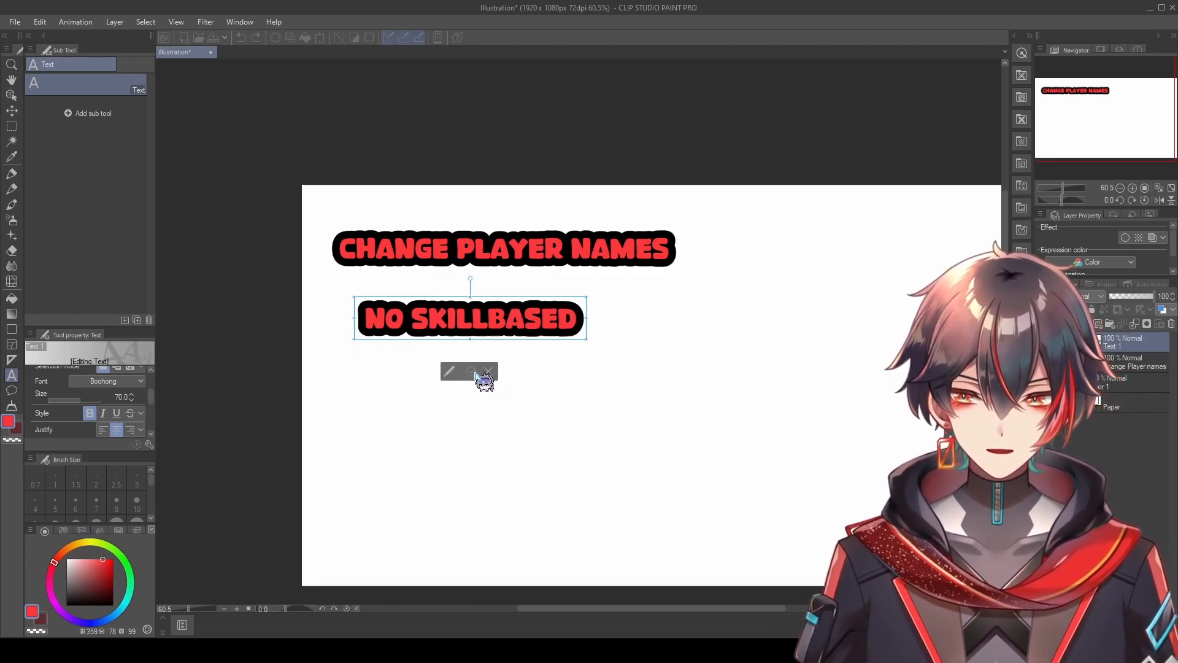
Step: Move the NO SKILLBASED text up close beneath the CHANGE PLAYER NAMES line and select the Paper layer
click(473, 371)
drag(509, 301, 491, 279)
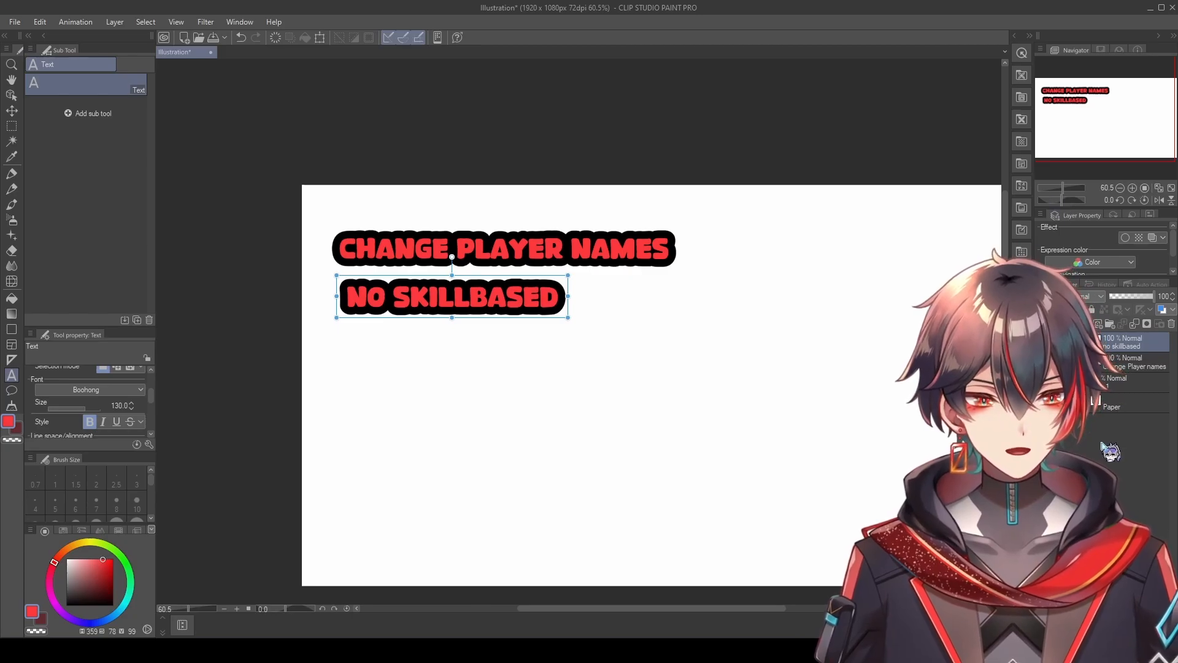
click(1126, 404)
scroll(903, 423, down, 1)
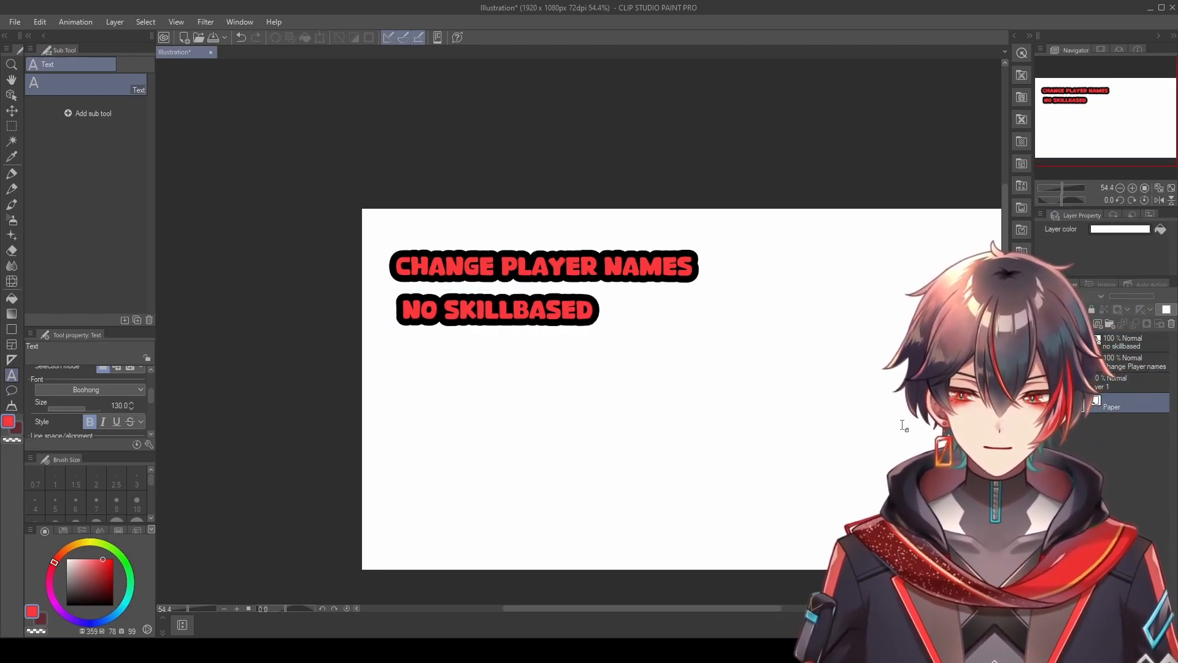
scroll(902, 423, up, 1)
drag(763, 609, 792, 607)
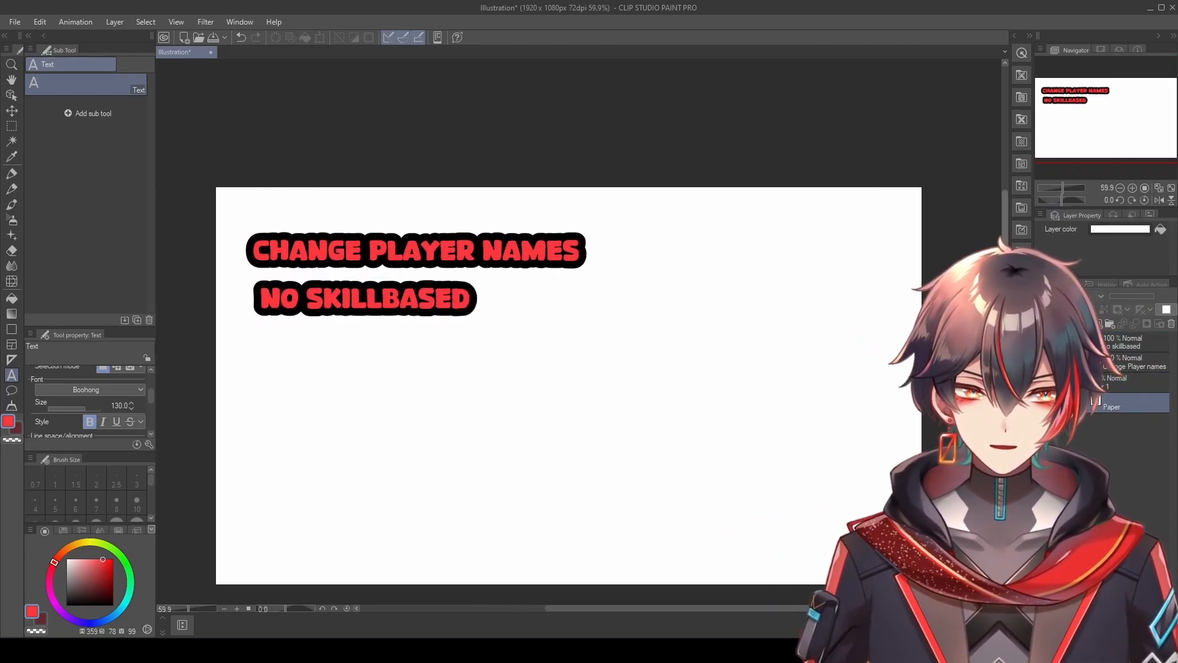
drag(1005, 331, 1005, 354)
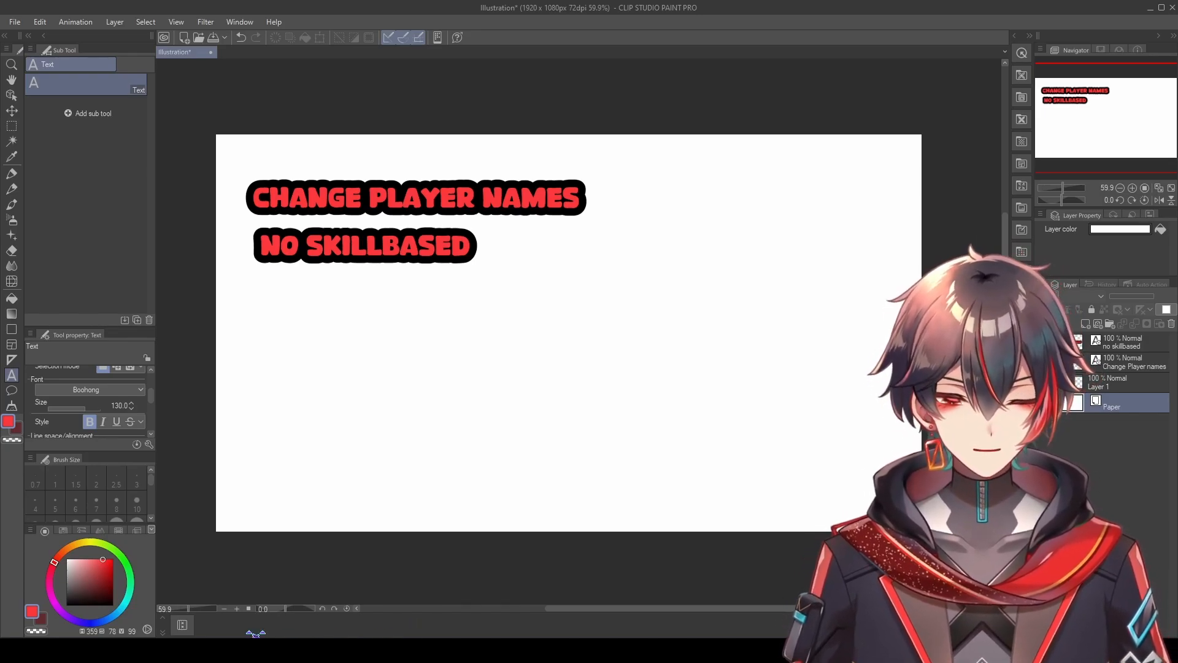
Step: Switch to the browser, watch the start of the Dokapon Kingdom - The Movie video on YouTube, and return to the search results
click(260, 649)
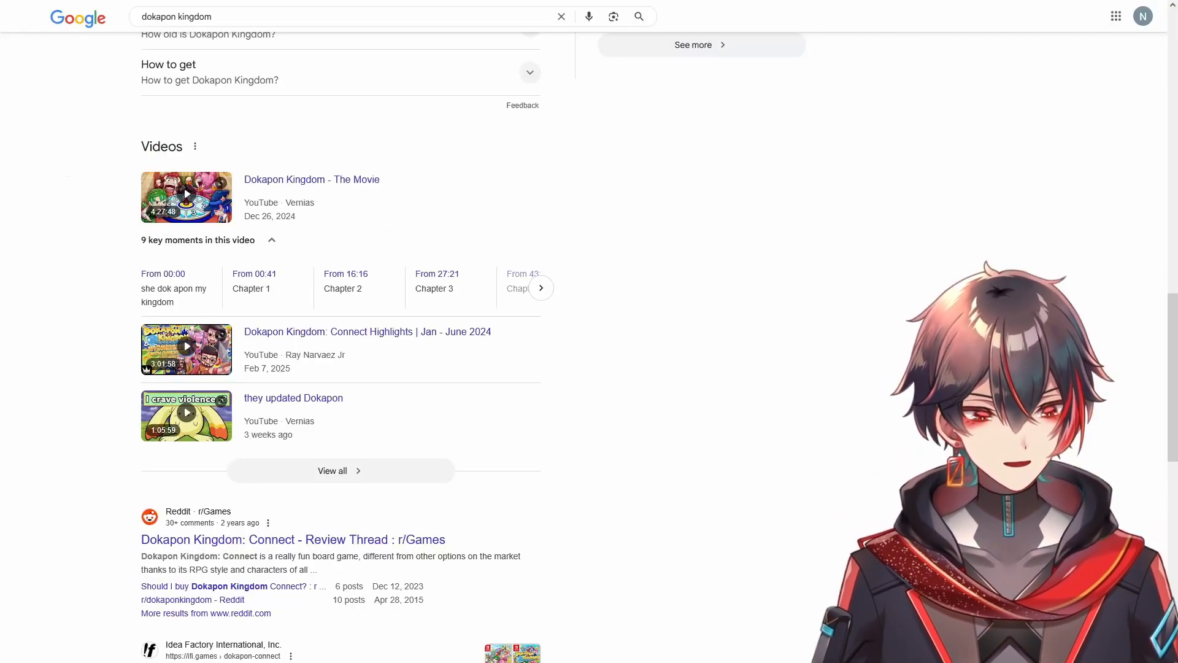
click(338, 190)
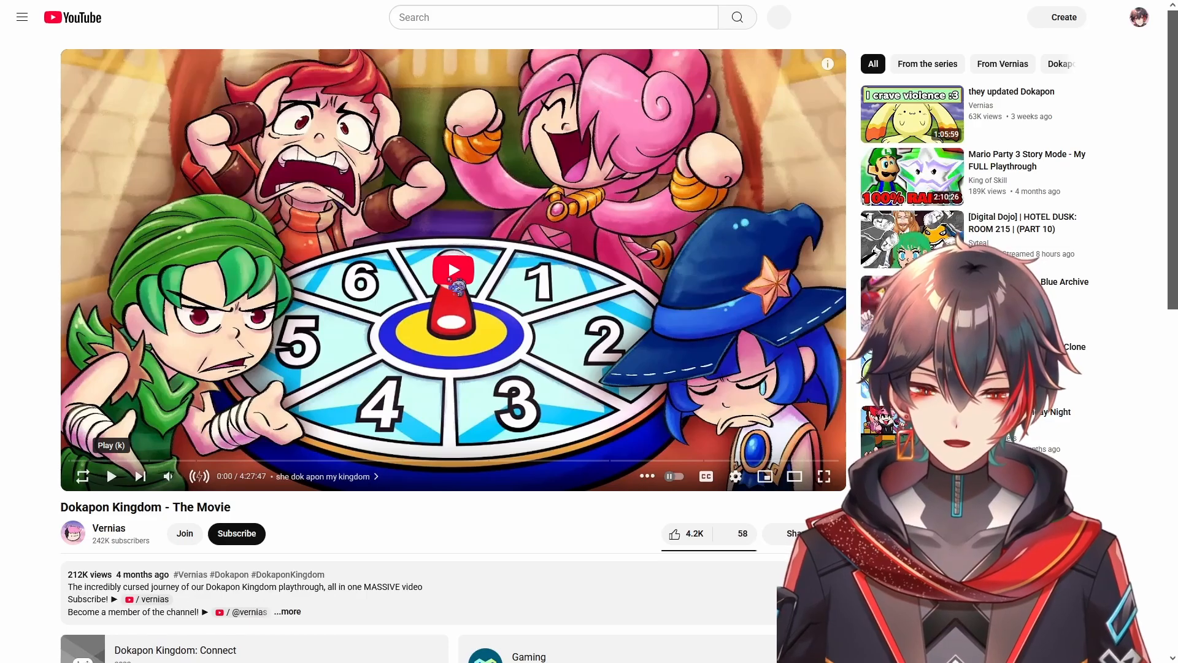
click(449, 280)
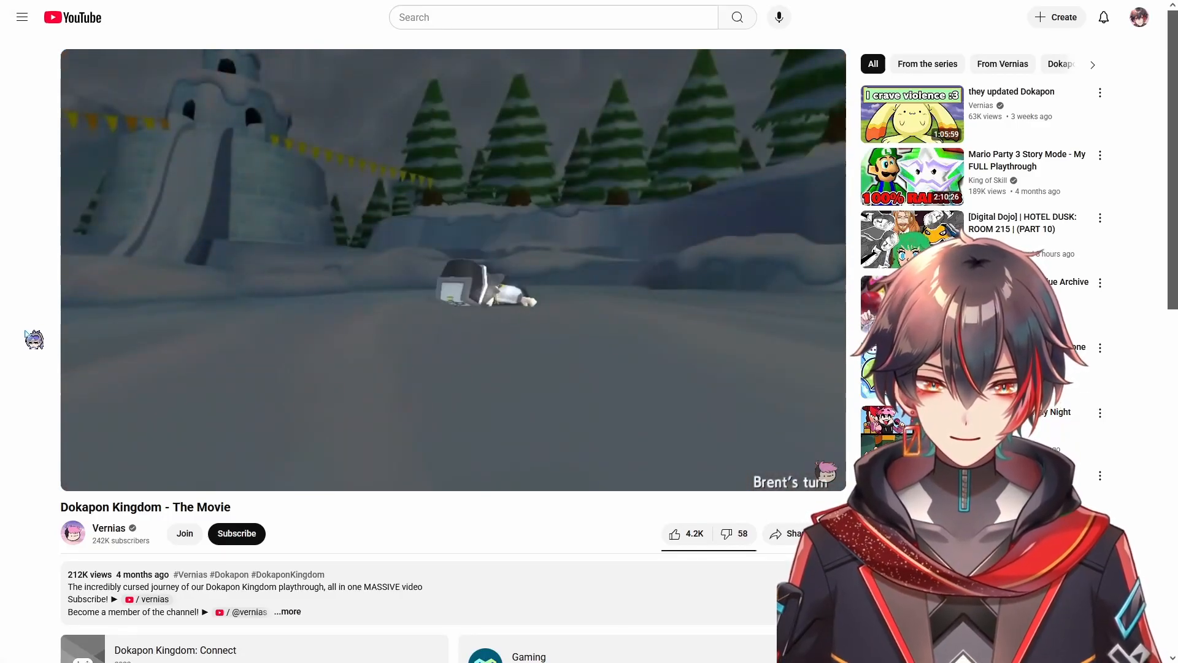
click(146, 331)
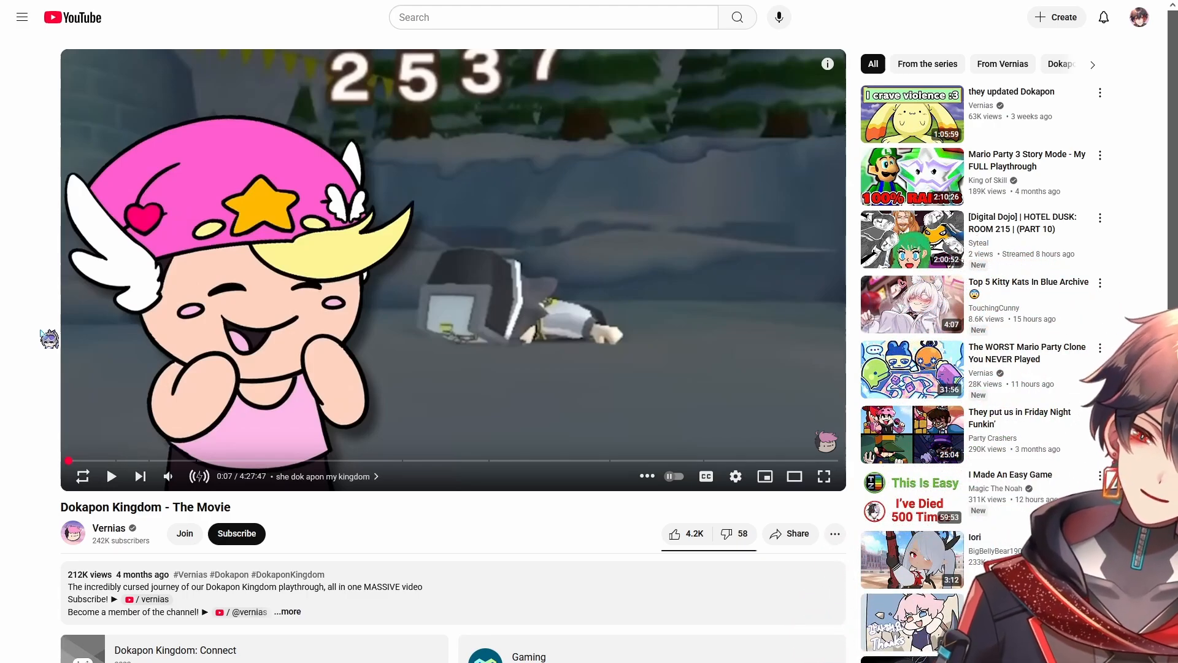
click(93, 307)
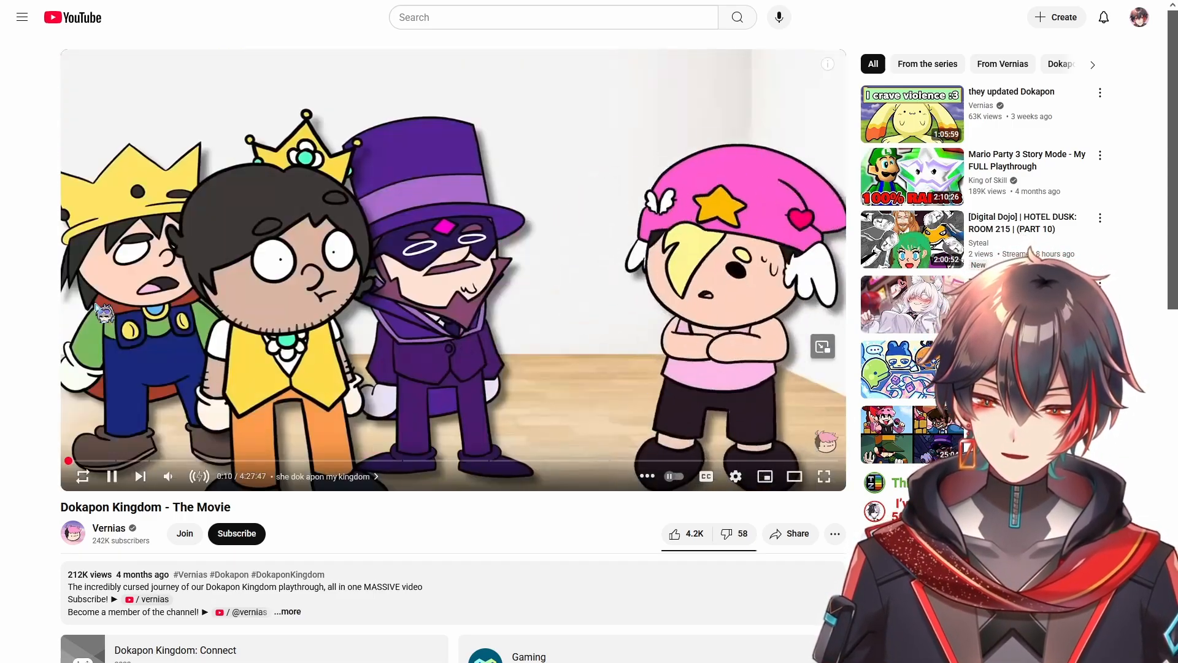
click(95, 304)
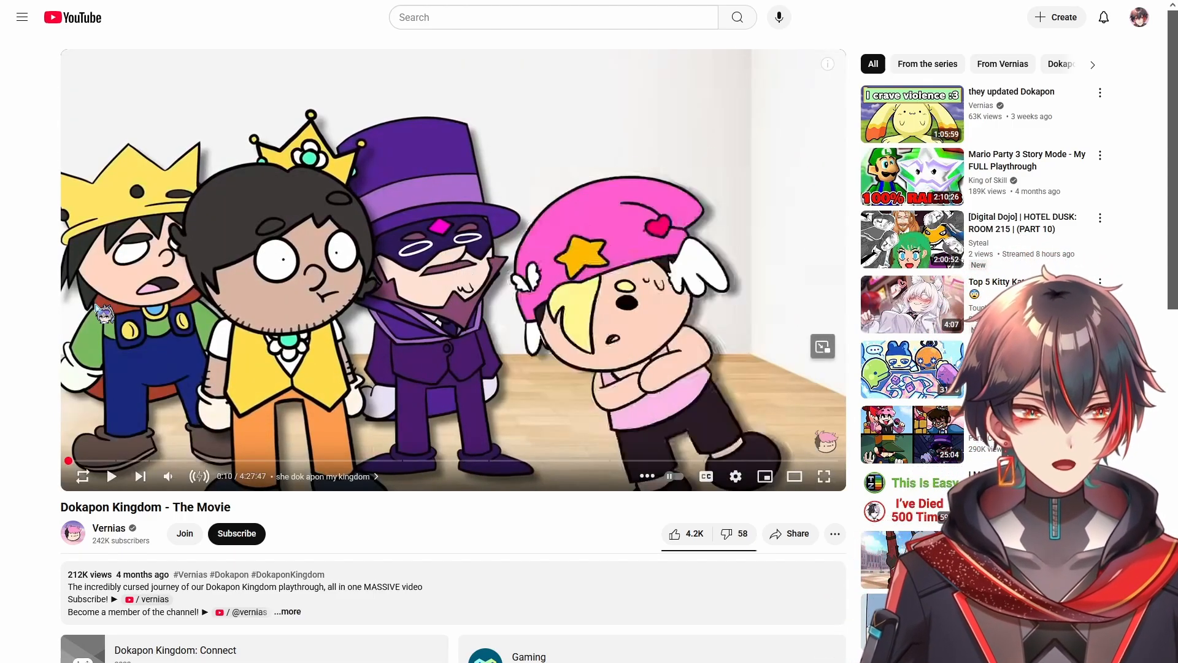
click(96, 306)
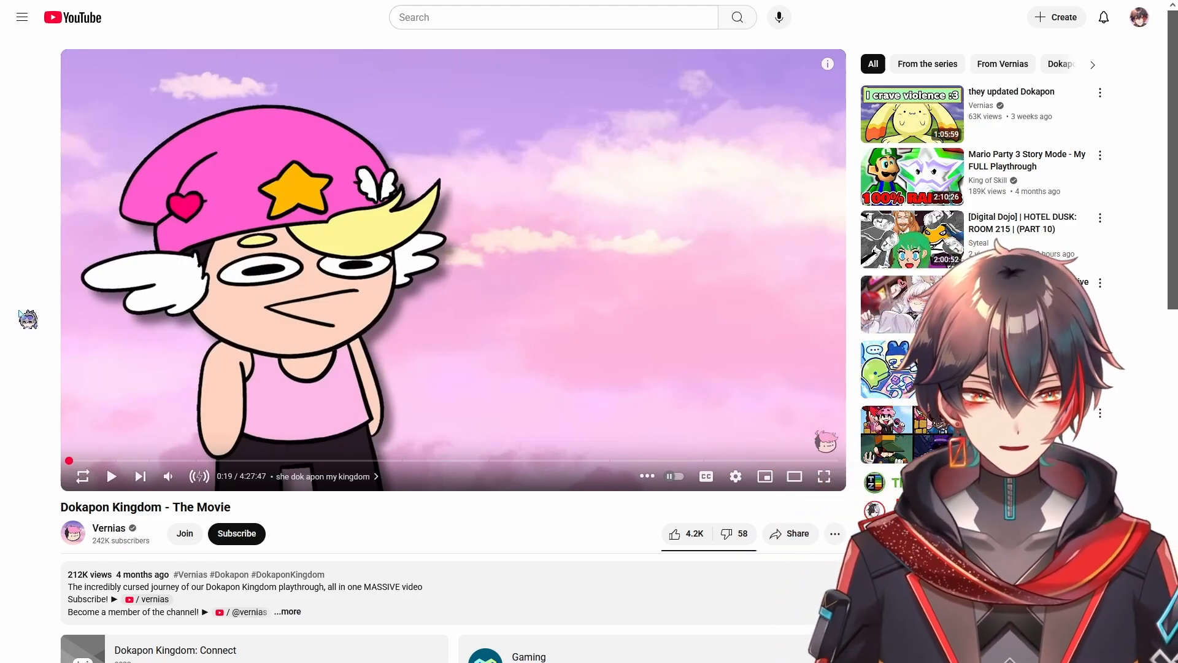
key(alt+Left)
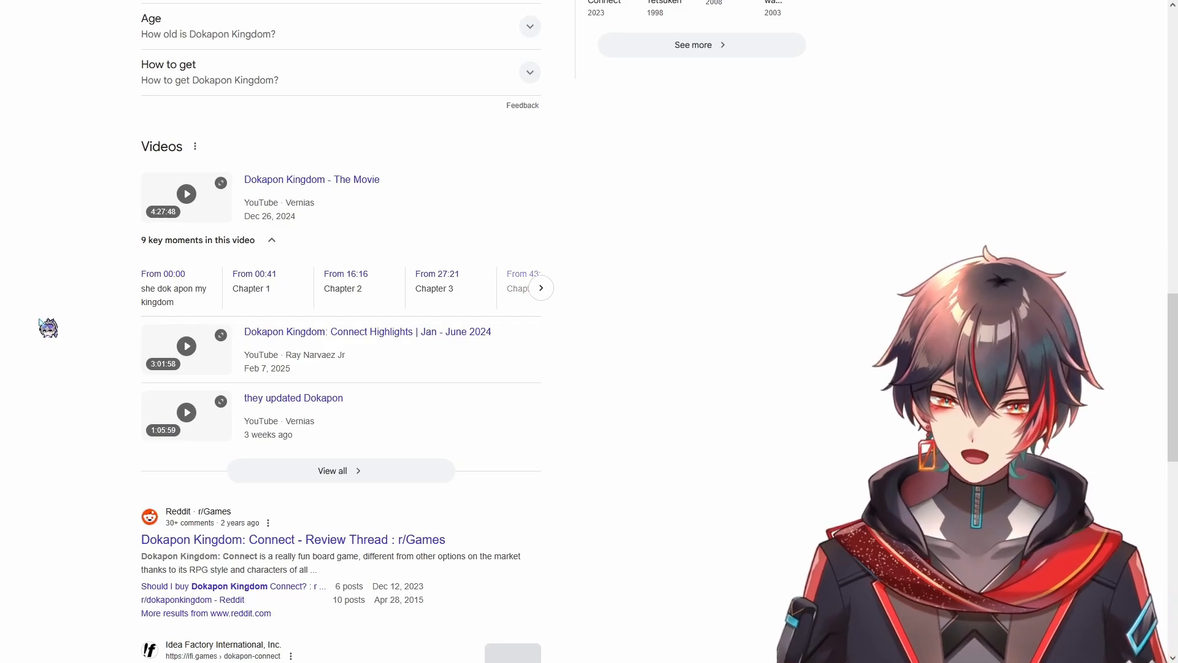
Step: Open the Reddit r/Games review thread for Dokapon Kingdom: Connect and expand the full post
scroll(48, 328, down, 2)
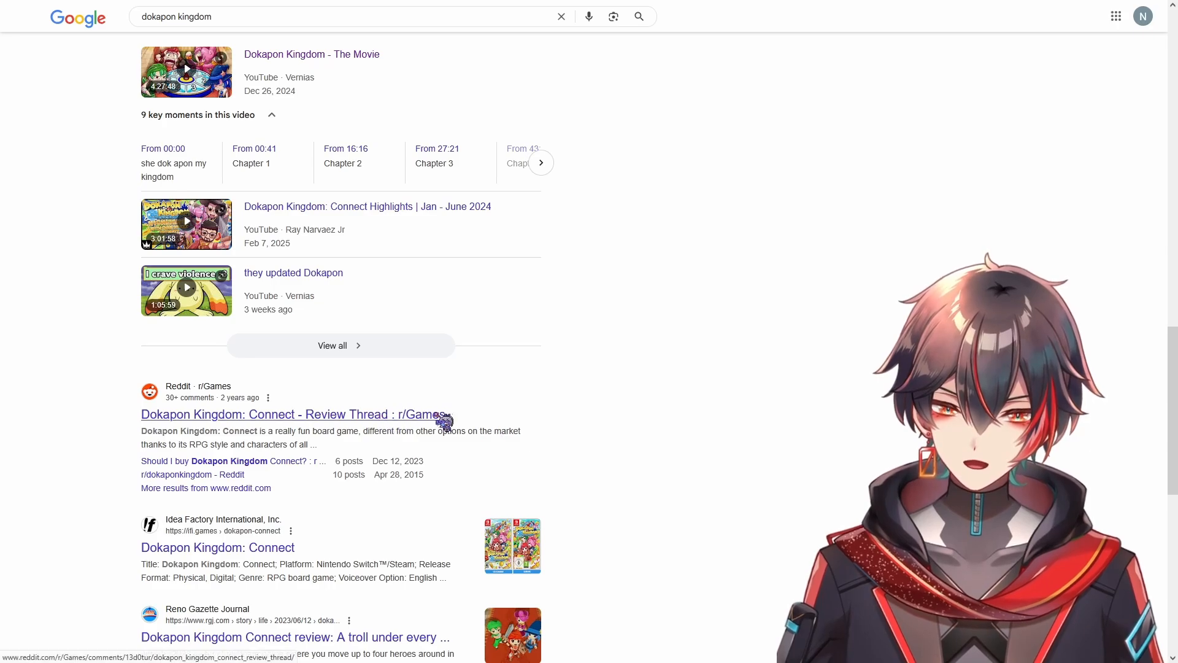
click(440, 415)
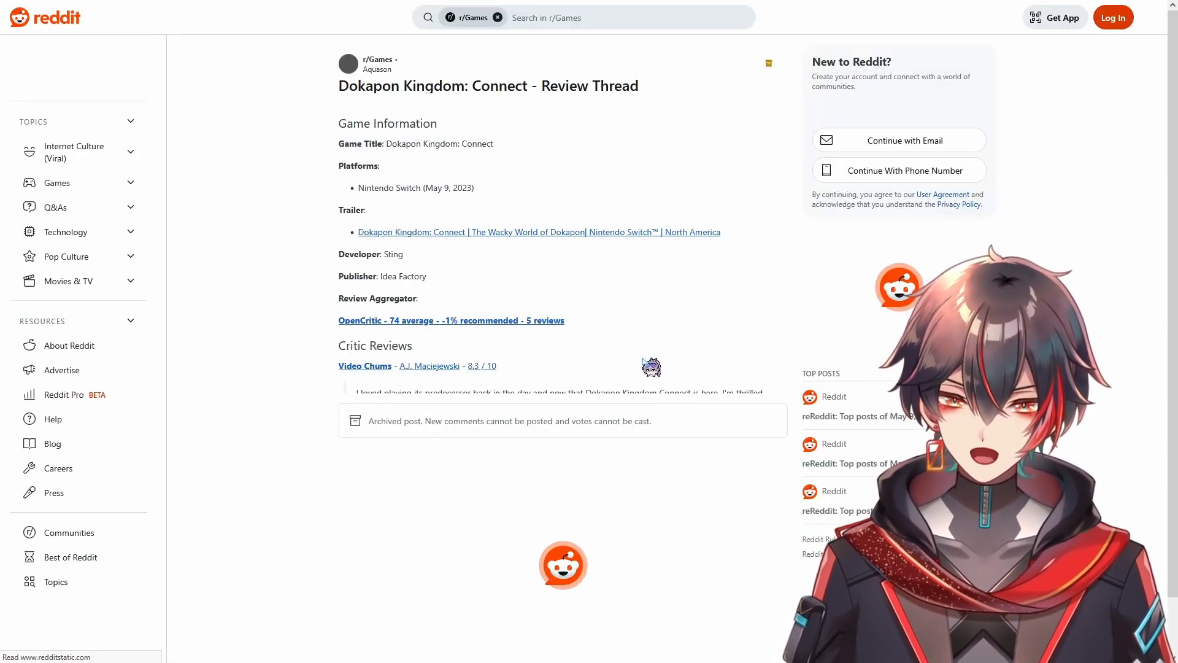
scroll(550, 360, down, 1)
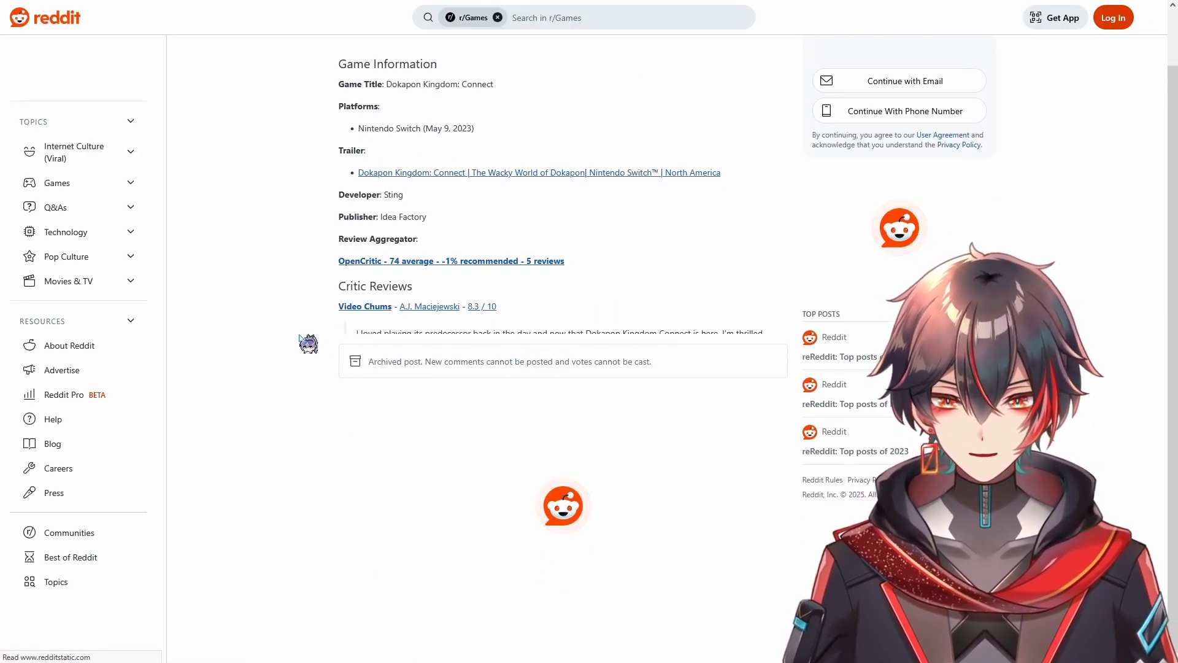
scroll(304, 340, up, 1)
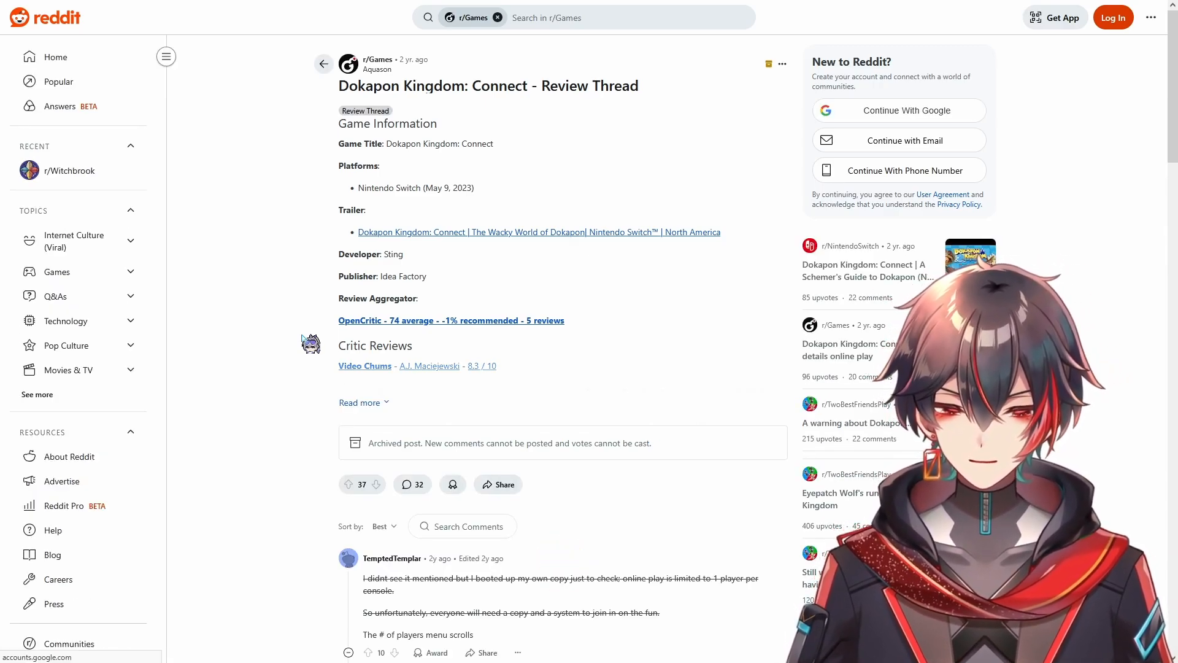
scroll(311, 344, down, 1)
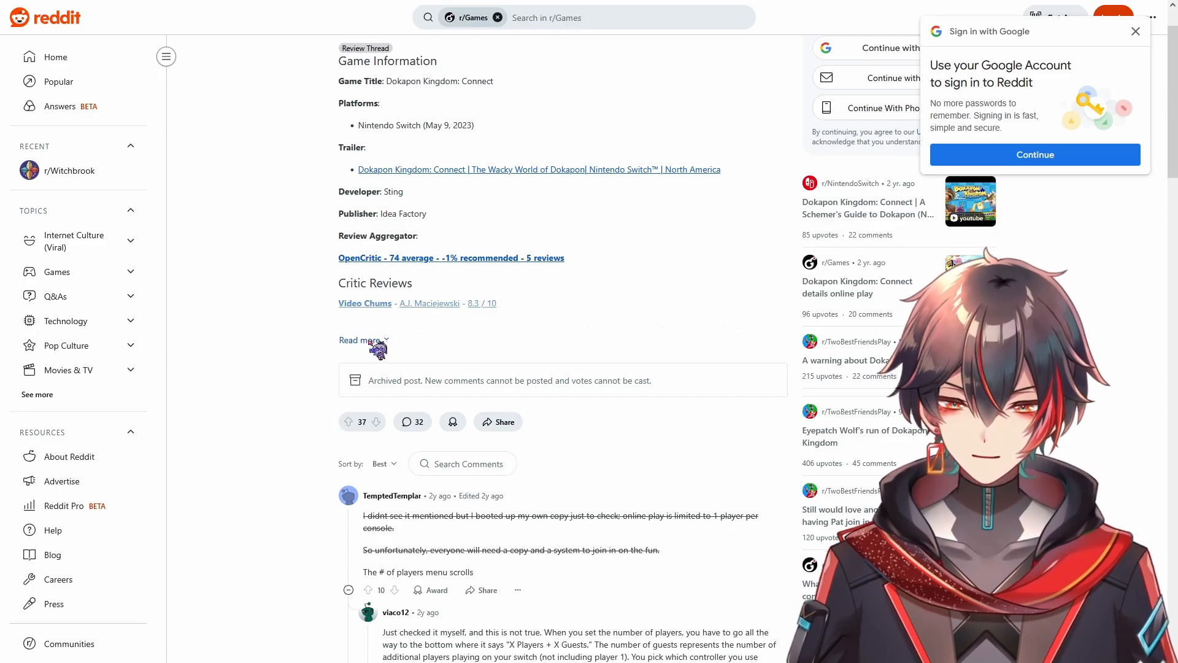
click(367, 345)
scroll(331, 362, down, 2)
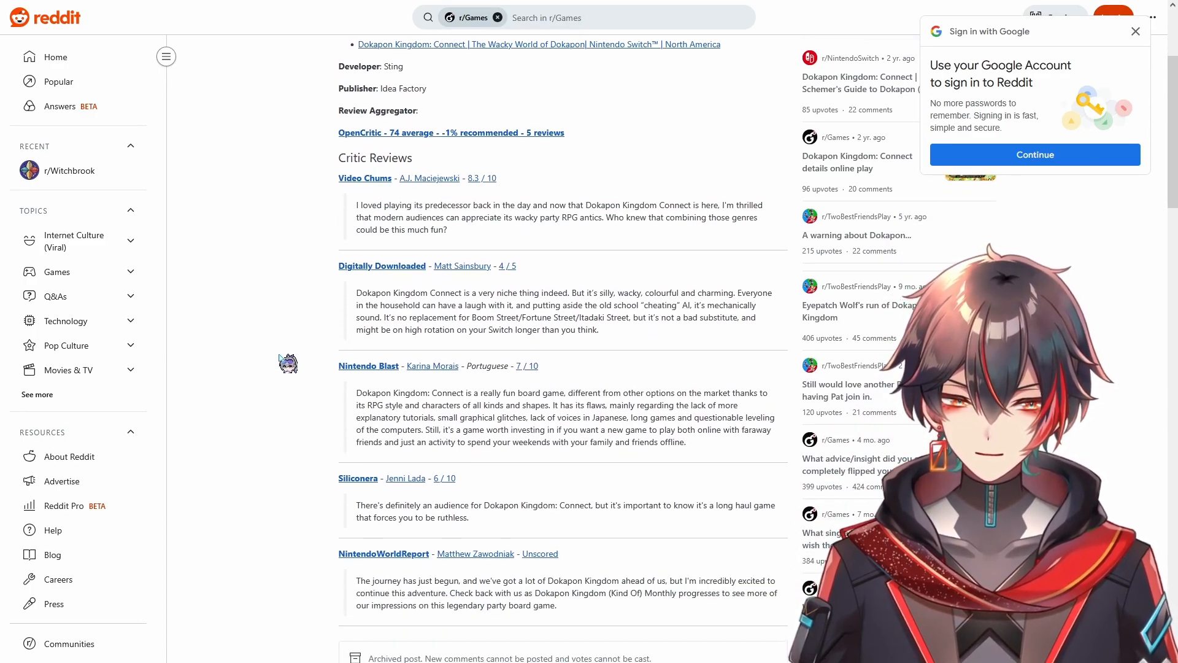
Step: Read the critic reviews in the thread, from Digitally Downloaded to NintendoWorldReport, and return to the Google results for dokapon kingdom
mouse_move(648, 305)
mouse_down()
mouse_move(653, 319)
mouse_move(664, 303)
mouse_up()
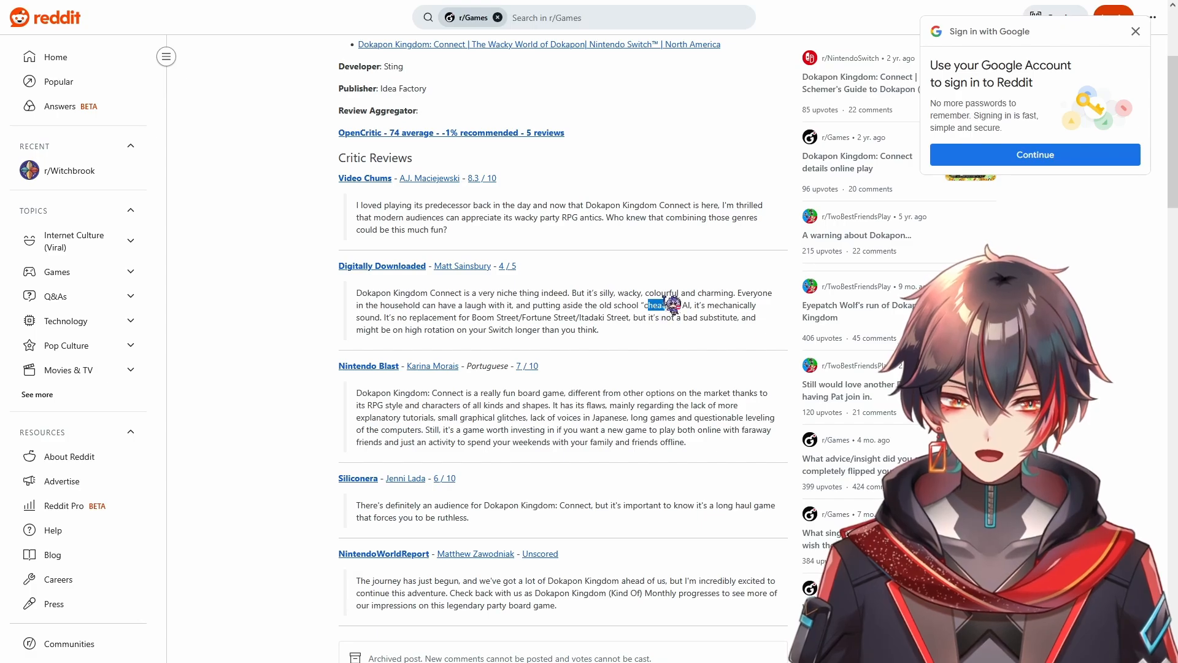
click(677, 338)
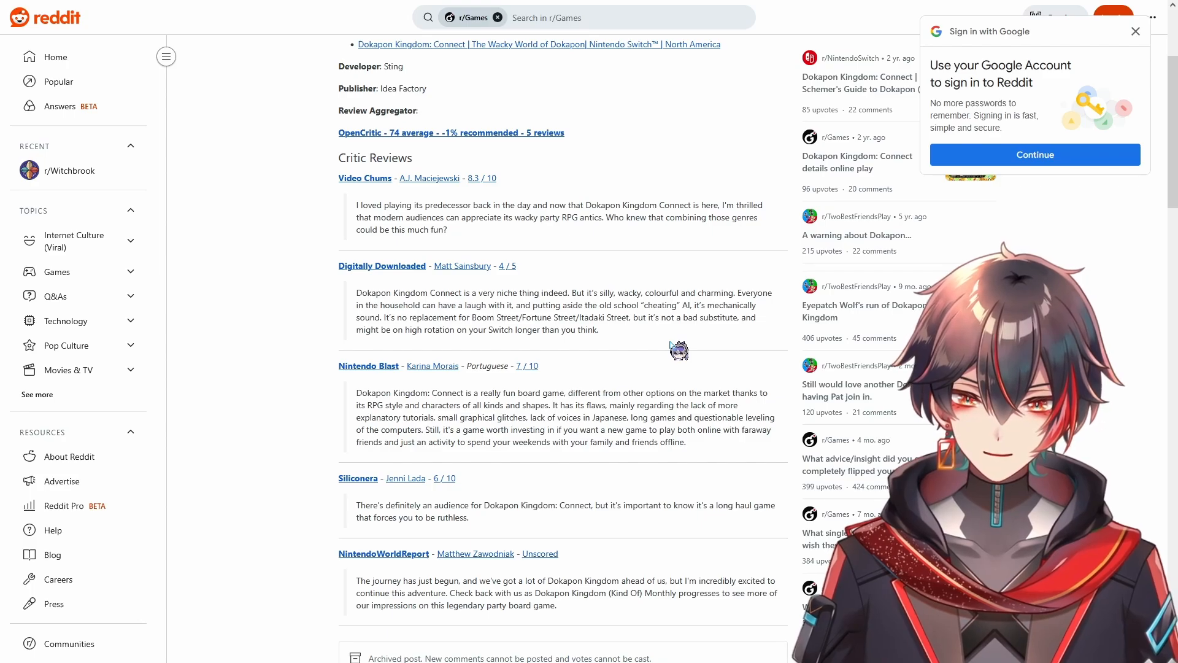
scroll(671, 343, down, 1)
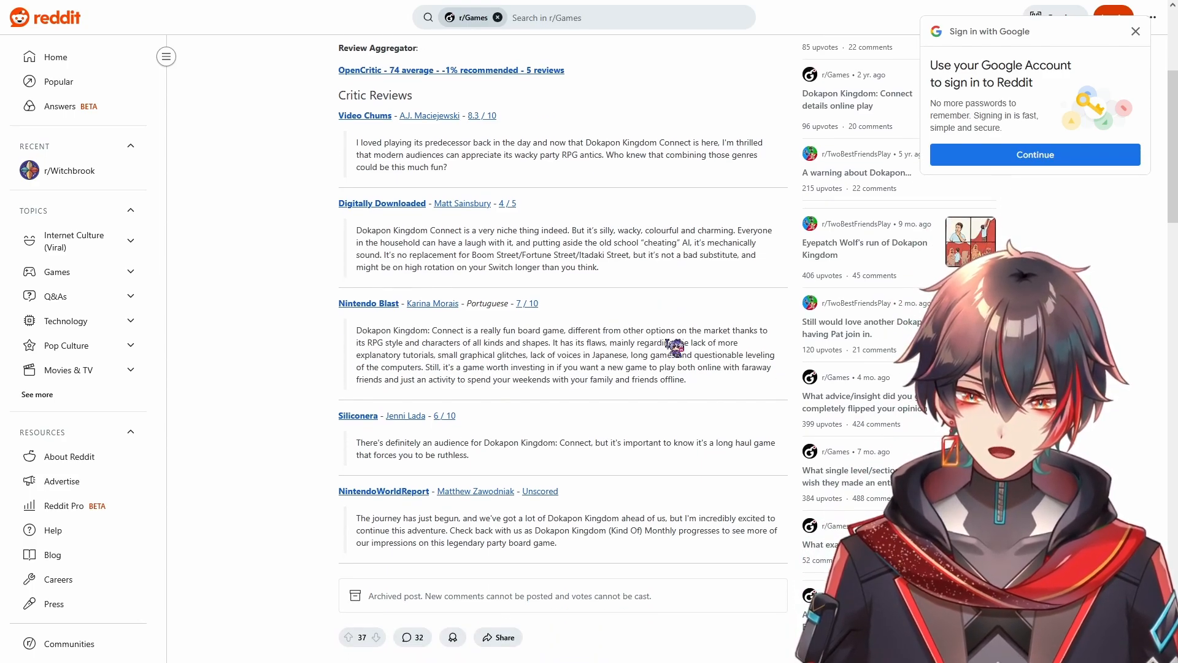
scroll(668, 345, down, 1)
scroll(674, 350, down, 1)
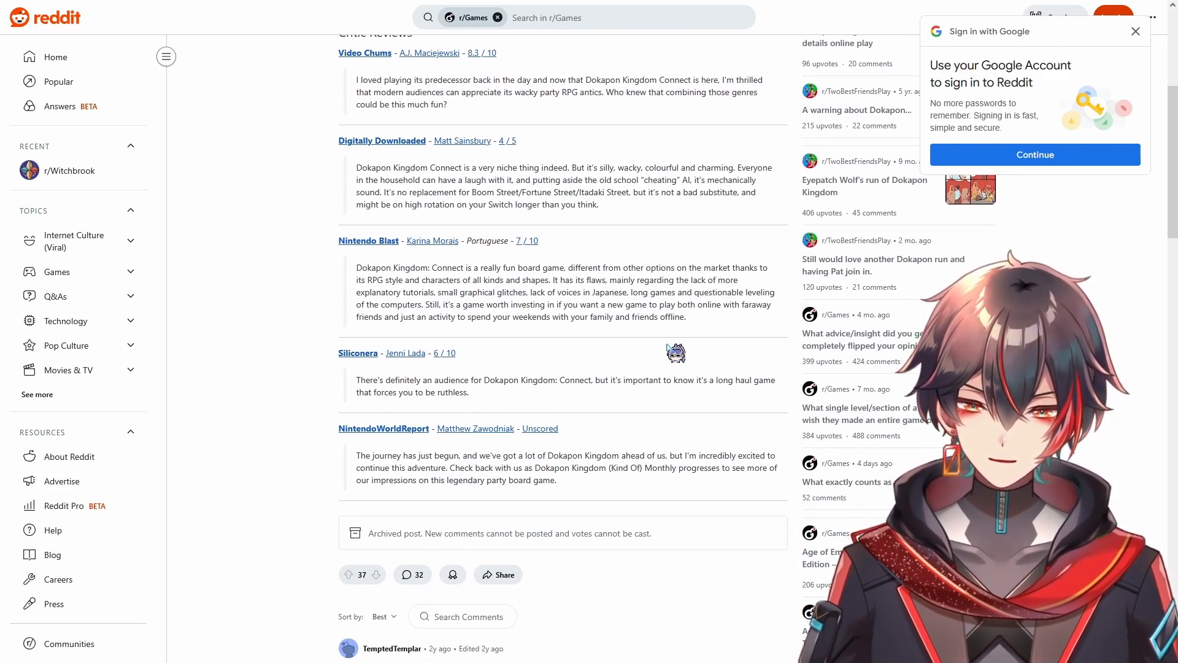
drag(383, 390, 477, 399)
click(484, 398)
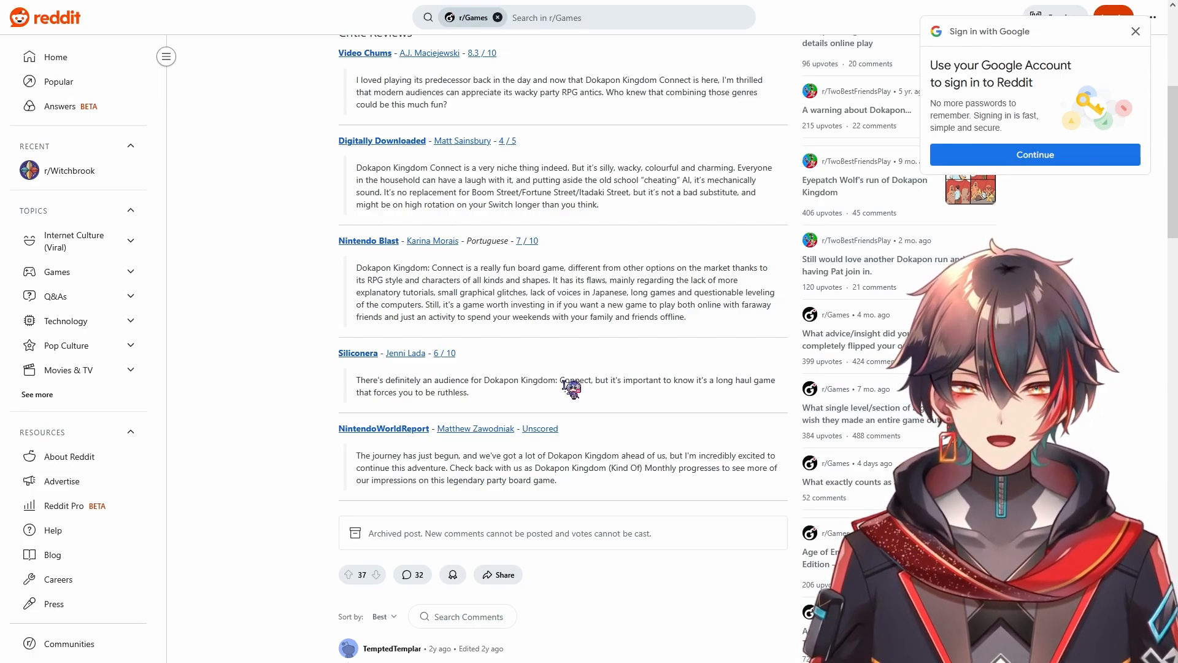
key(alt+Left)
scroll(571, 389, up, 10)
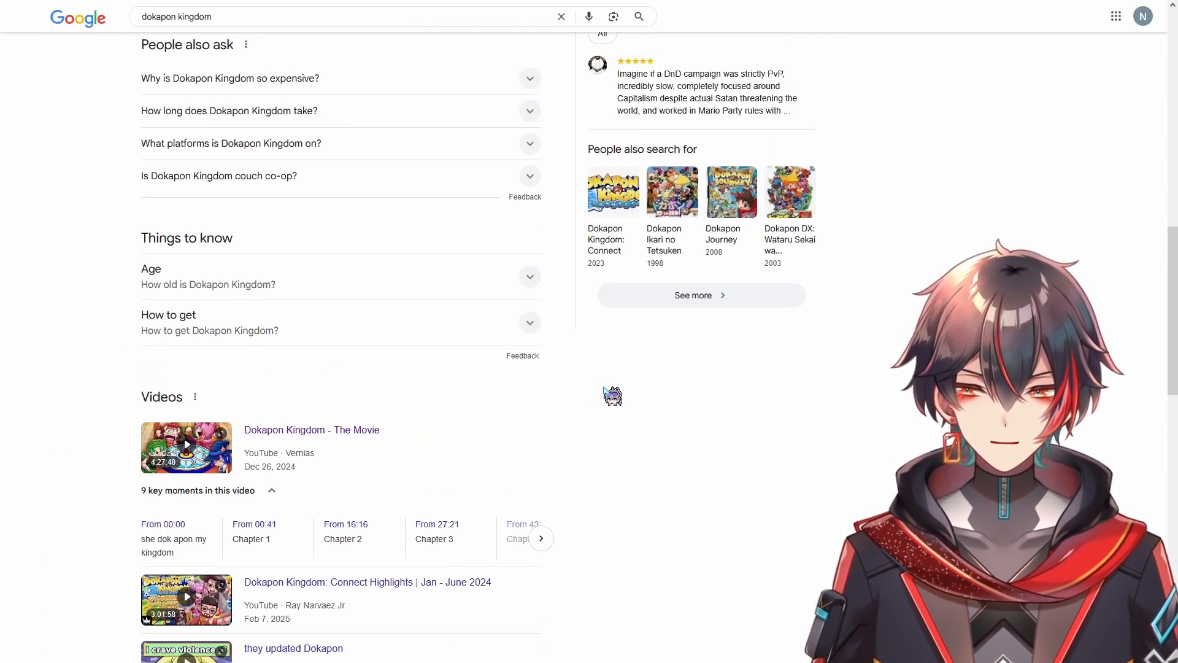
scroll(828, 473, up, 5)
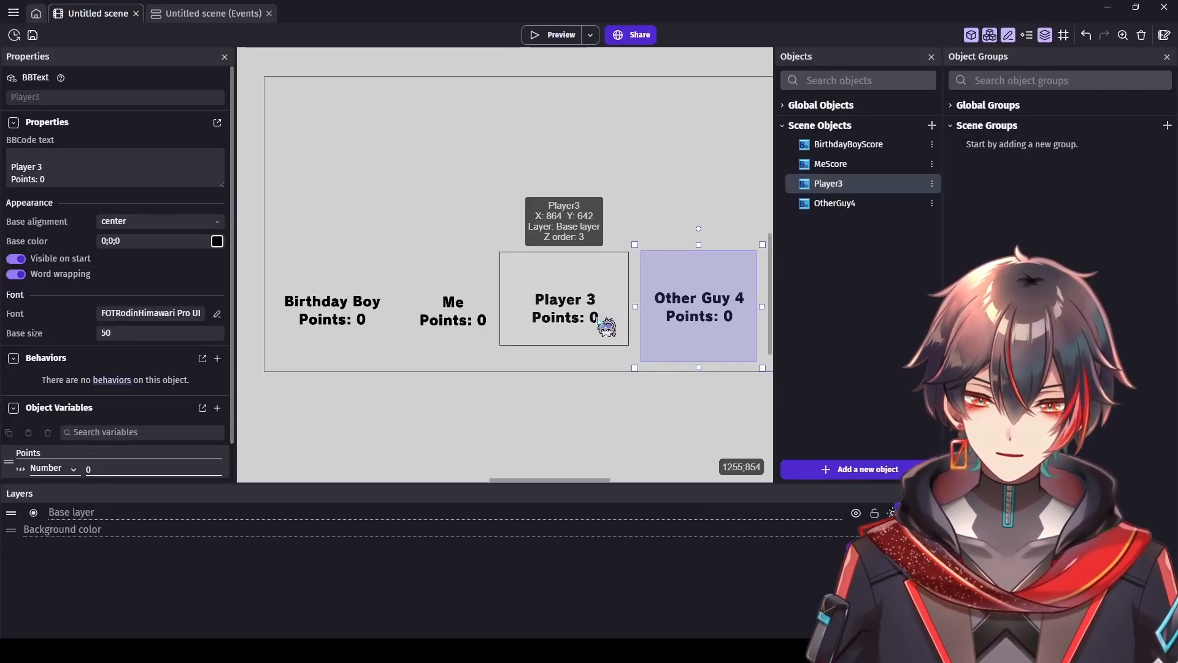
Step: Create a new Sprite object from scratch and name it Player1
click(607, 200)
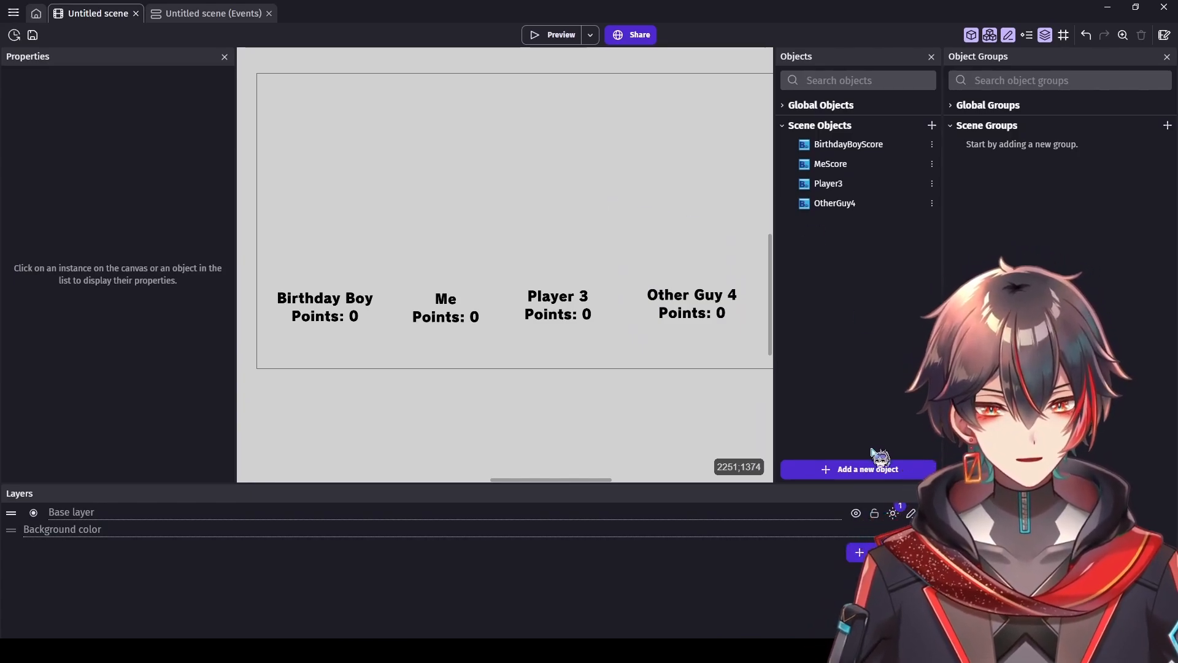
click(850, 467)
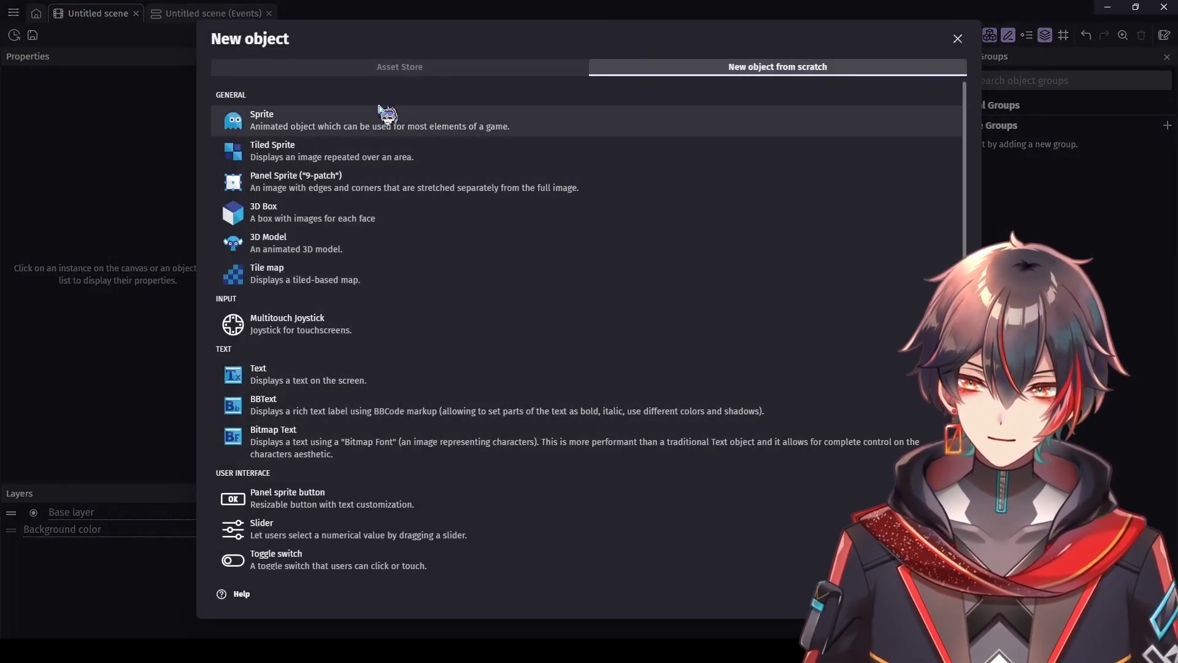
click(386, 113)
double_click(299, 95)
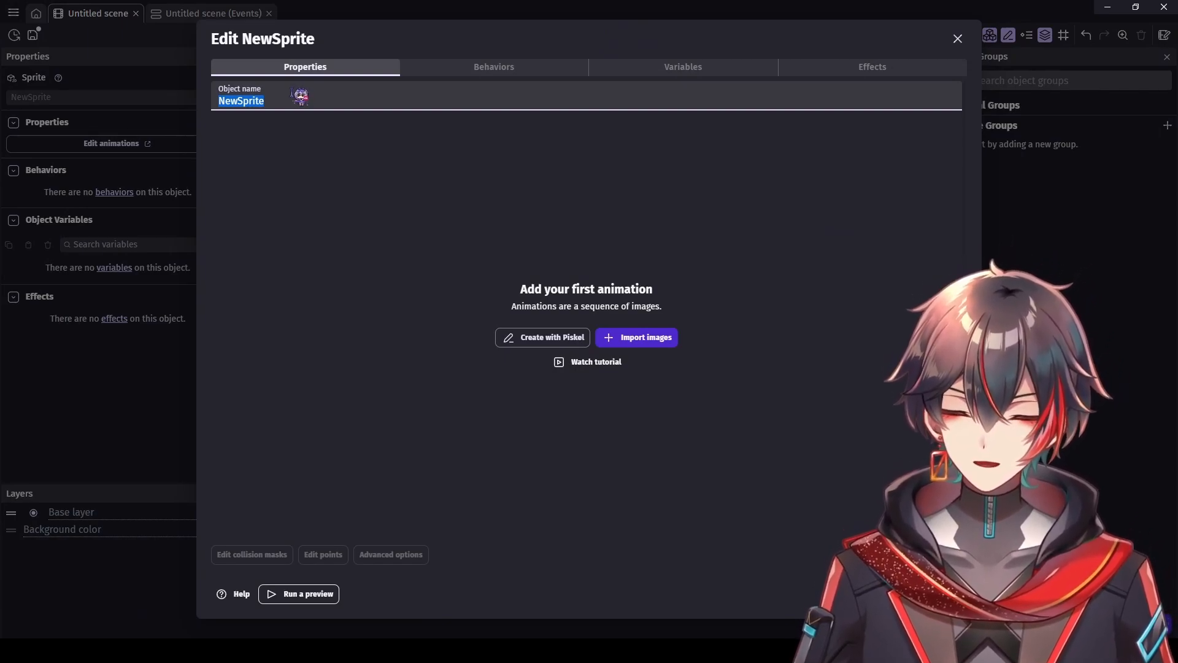
text(Player1)
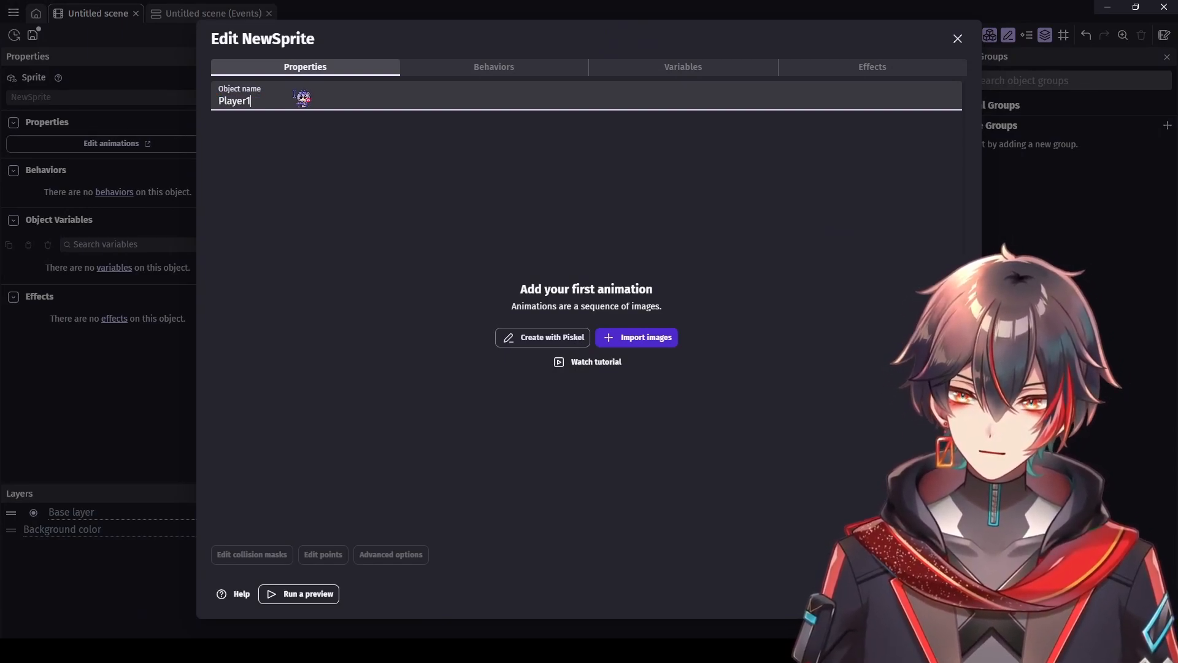
key(Return)
Step: Draw Player1's image in Piskel as a white, black-outlined square smiley face with a yellow star on its cheek, and apply it
click(577, 341)
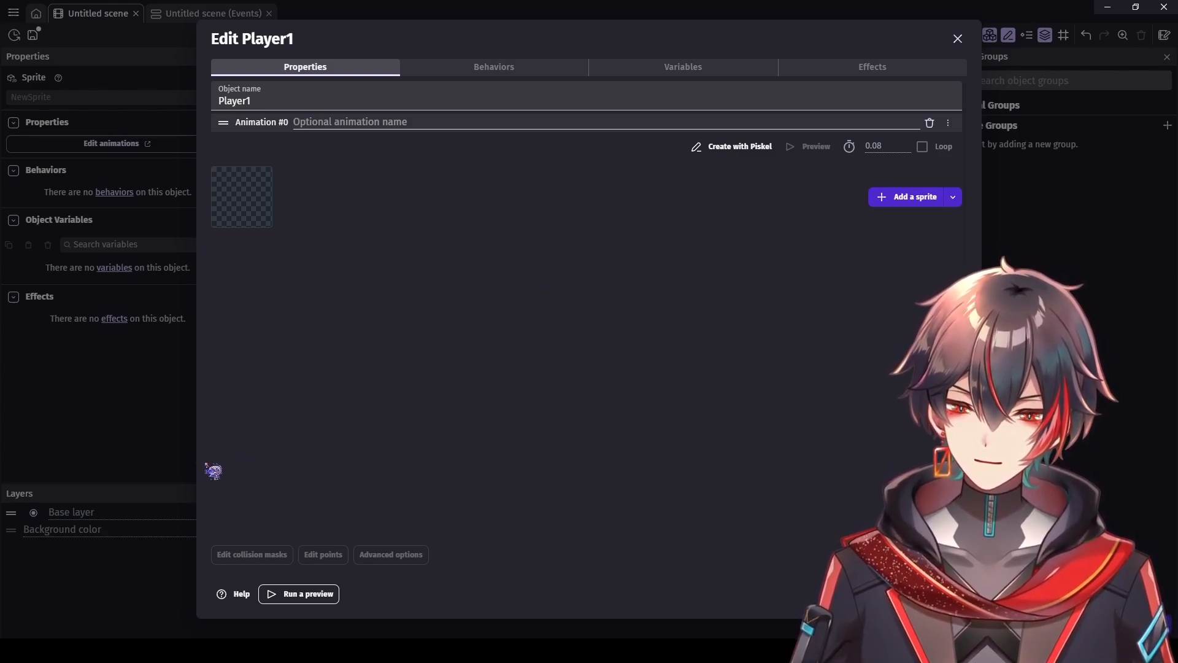
drag(225, 517, 234, 205)
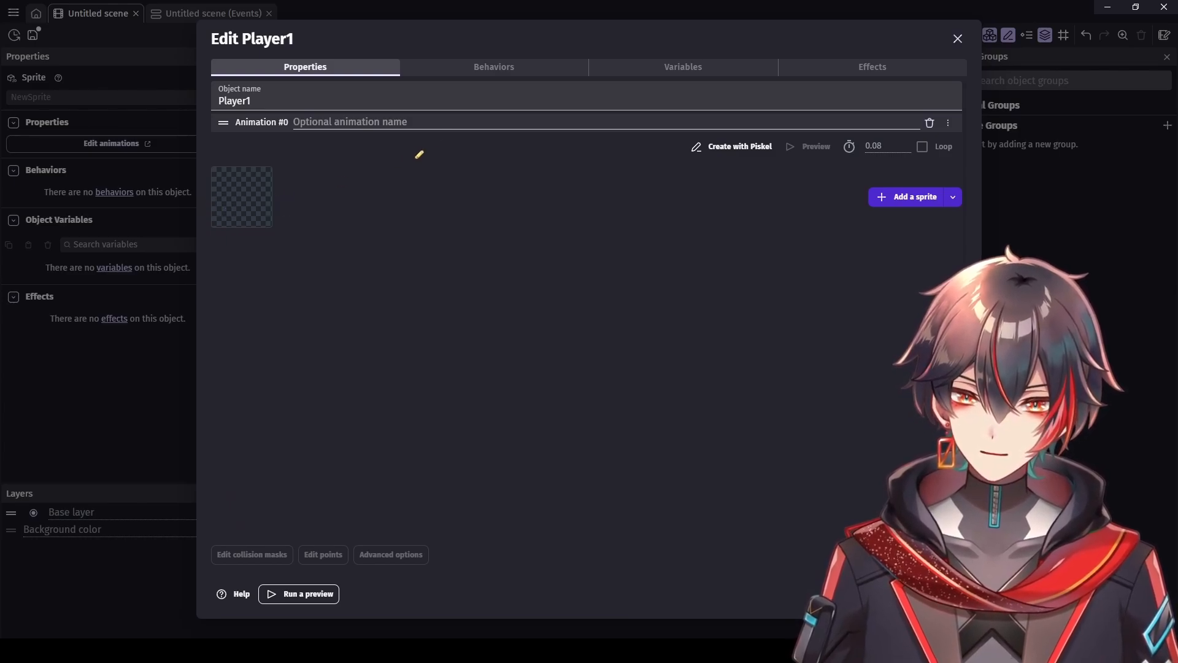
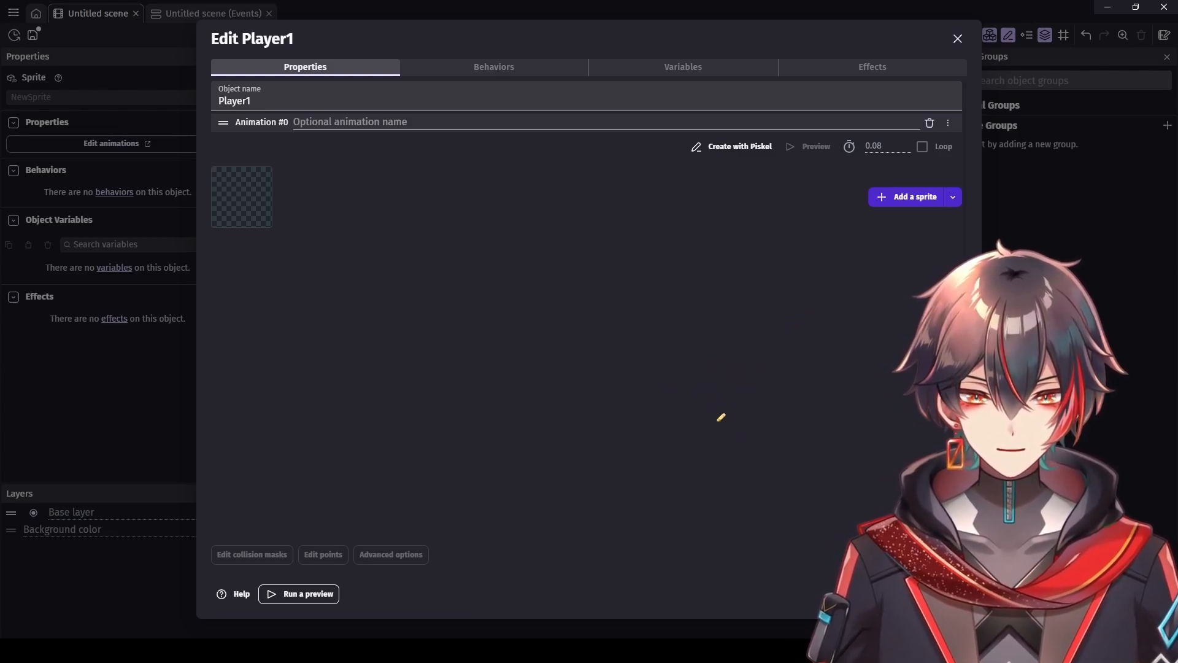
drag(724, 412, 944, 70)
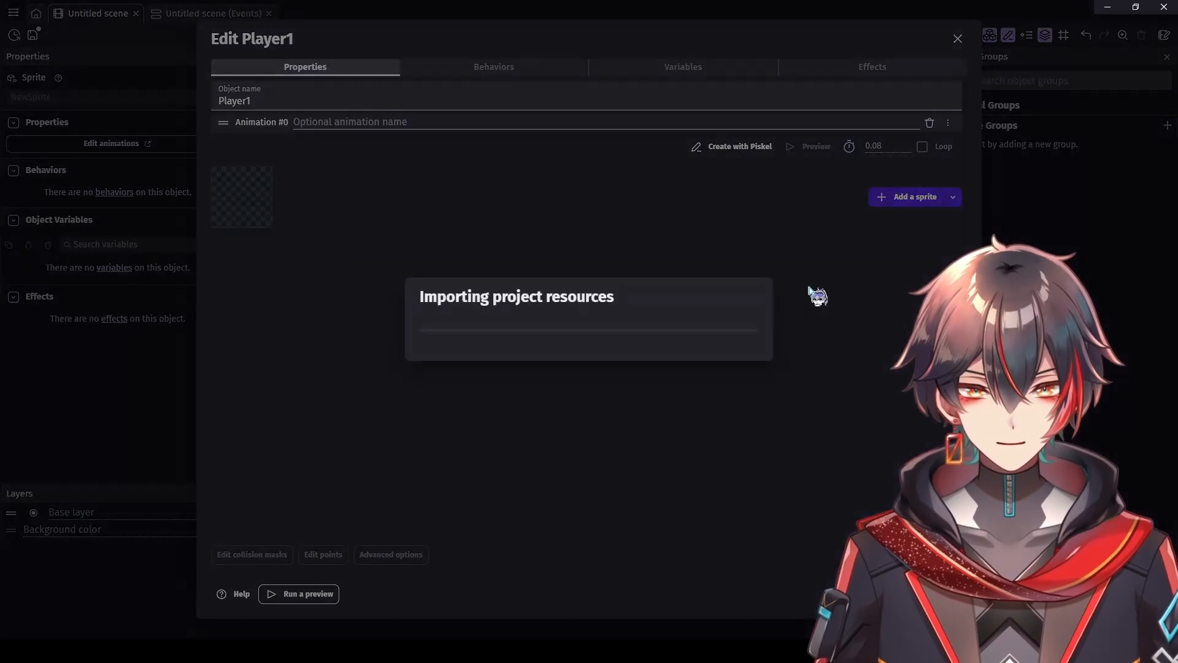
click(946, 593)
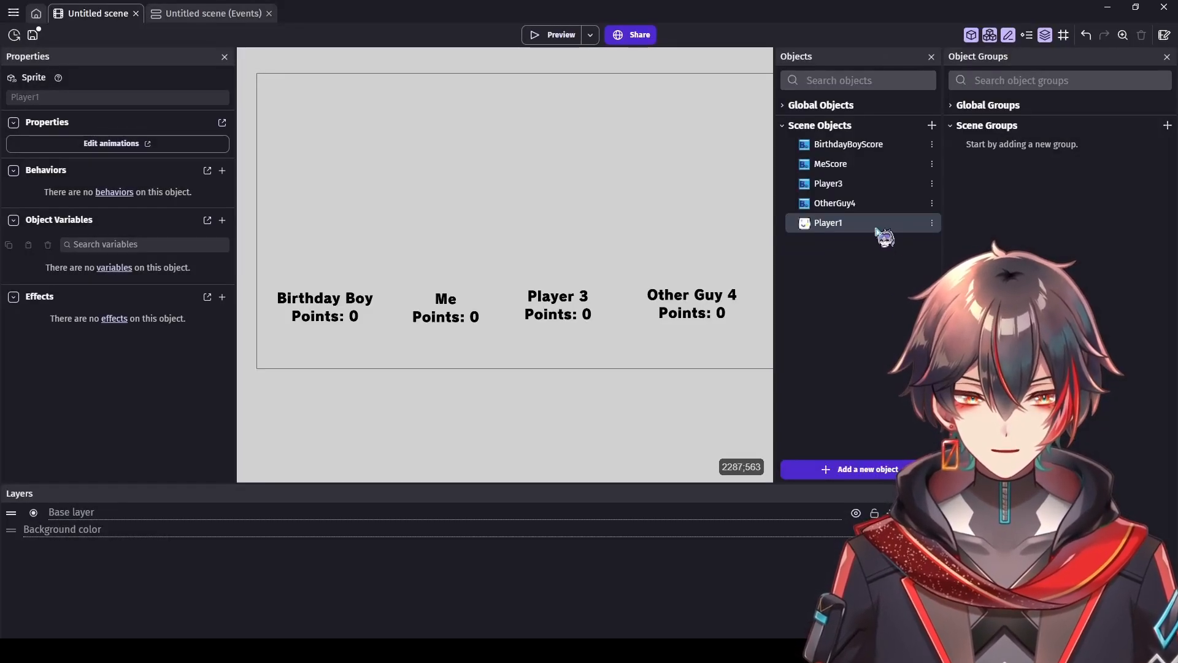
Step: Place the Player1 sprite in the scene above the Me score text at about X 630, Y 385, and inspect it up close
drag(869, 225, 438, 186)
scroll(509, 205, up, 5)
scroll(448, 193, up, 8)
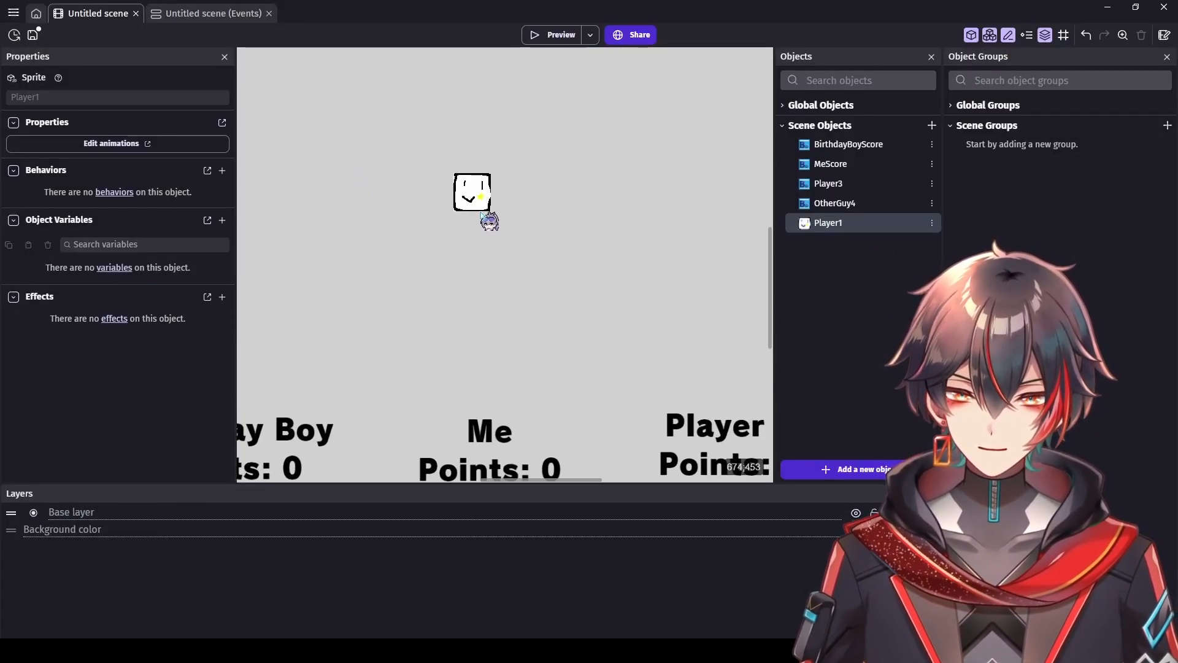
scroll(455, 191, up, 3)
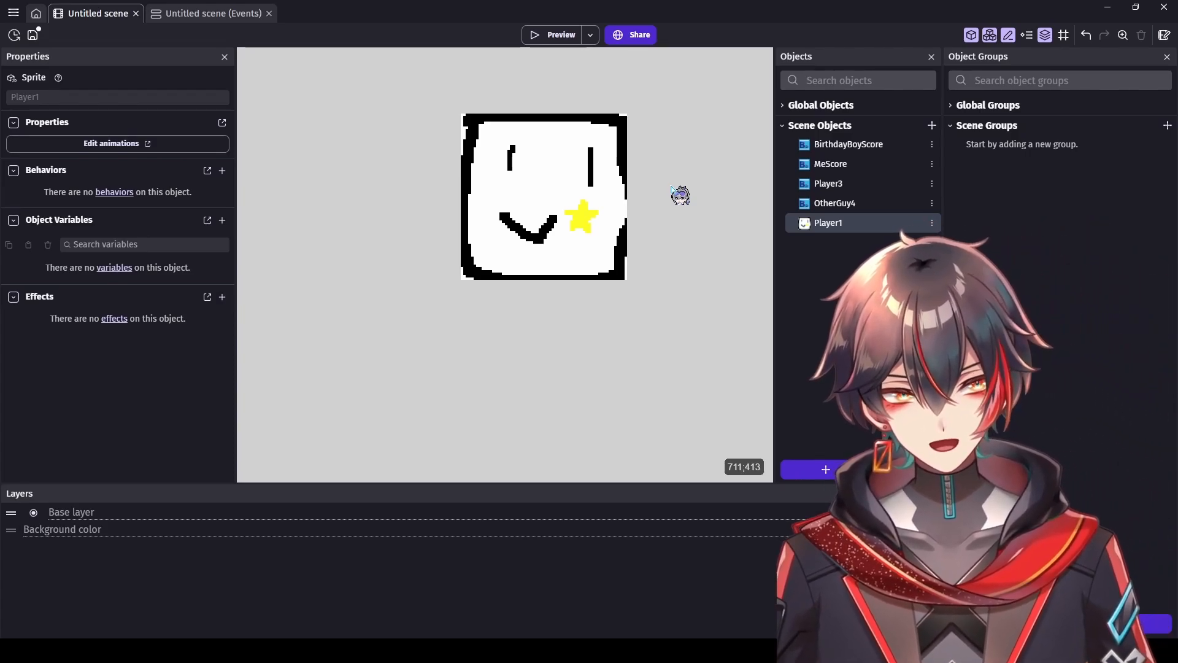
scroll(679, 196, up, 2)
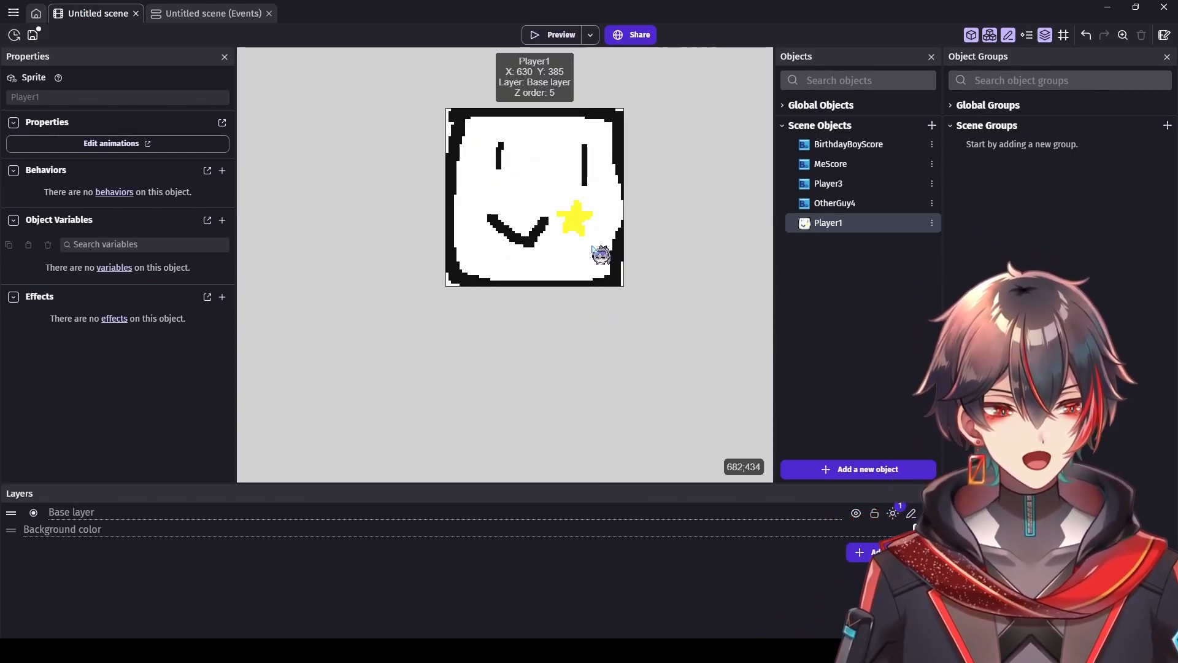
scroll(656, 279, down, 3)
scroll(677, 289, down, 2)
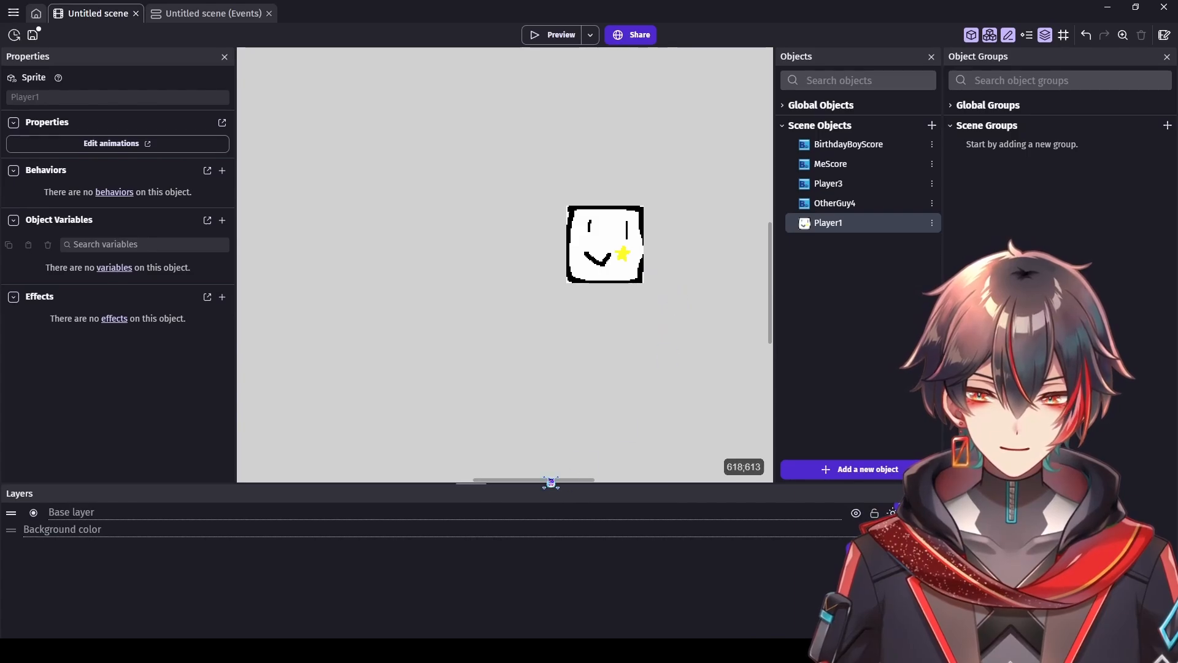
drag(560, 486, 563, 483)
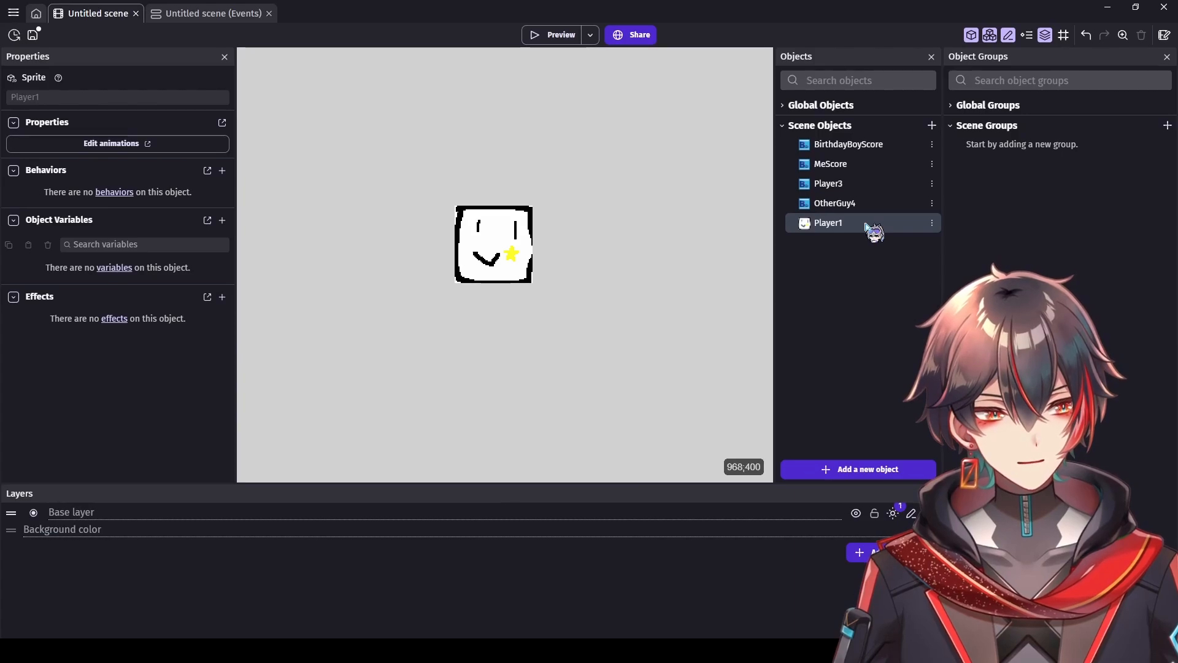
Step: Create another Sprite object from scratch and name it Player2
scroll(463, 206, up, 4)
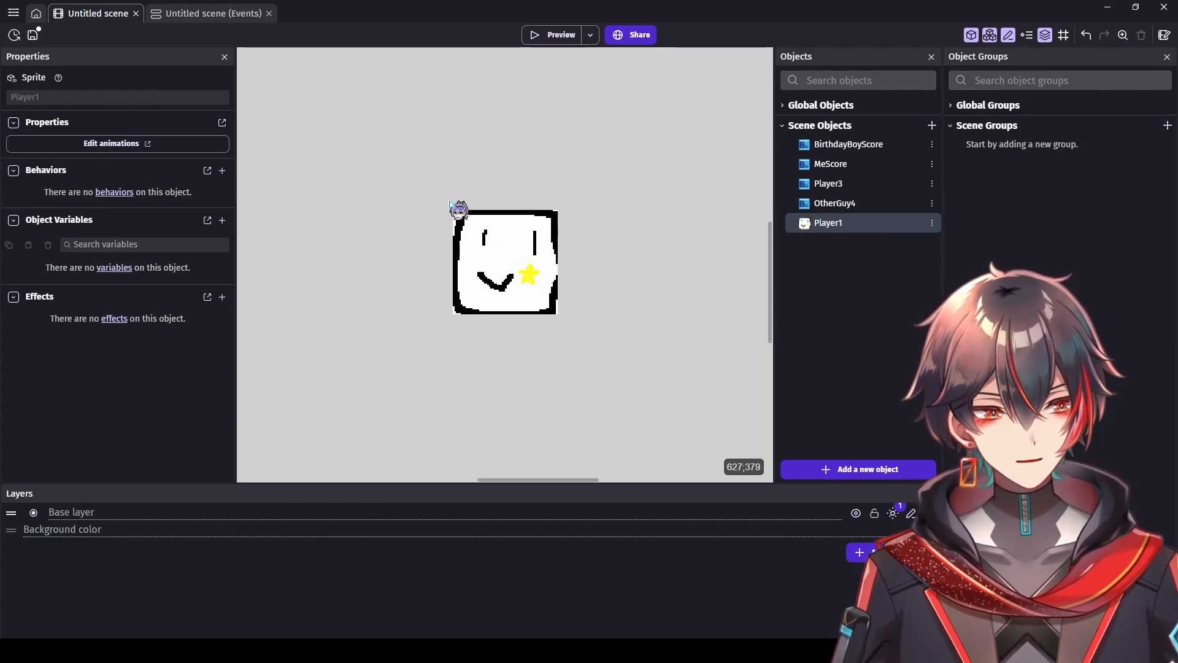
scroll(417, 216, up, 1)
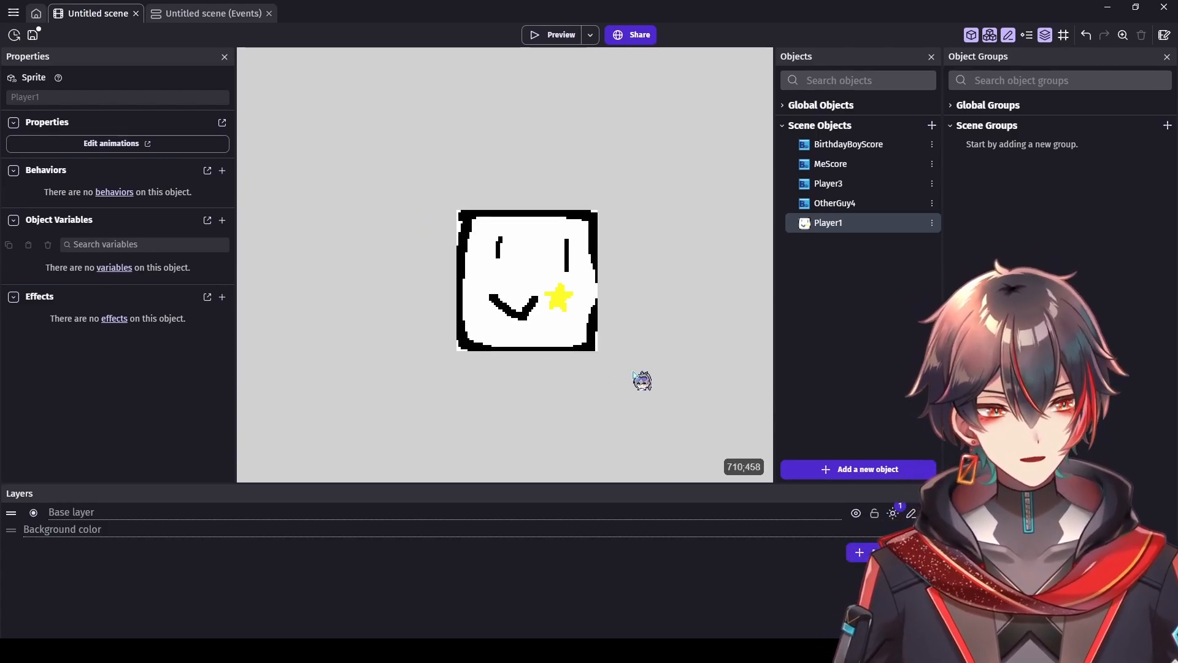
scroll(653, 387, down, 2)
scroll(658, 390, down, 1)
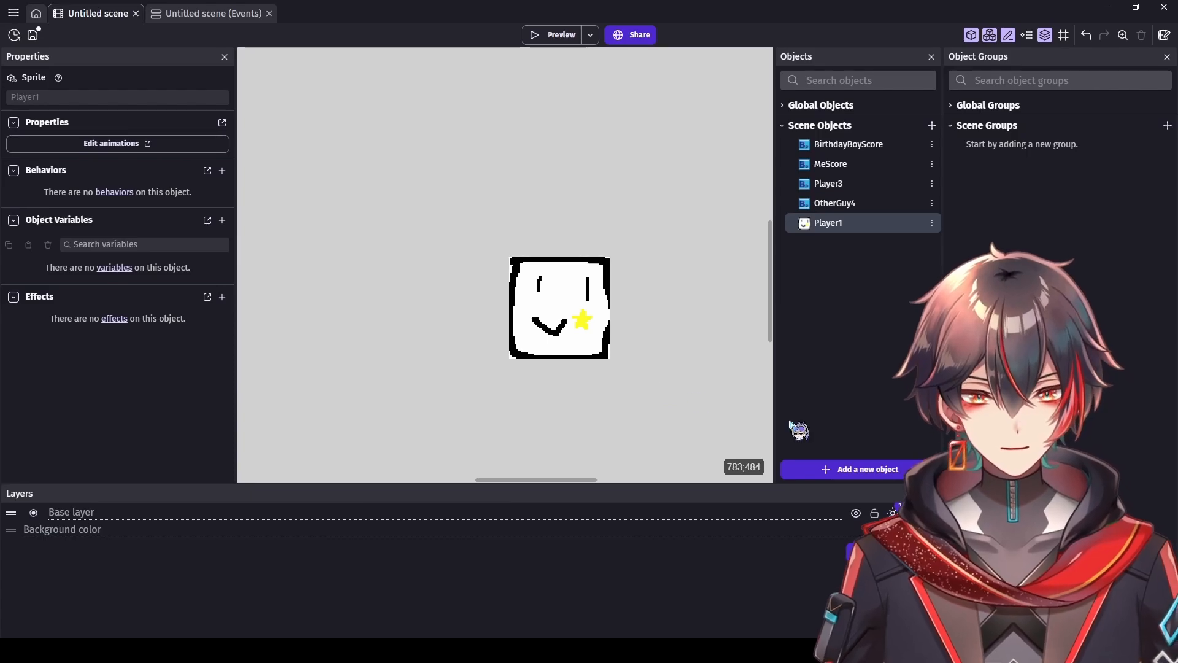
click(844, 475)
click(413, 128)
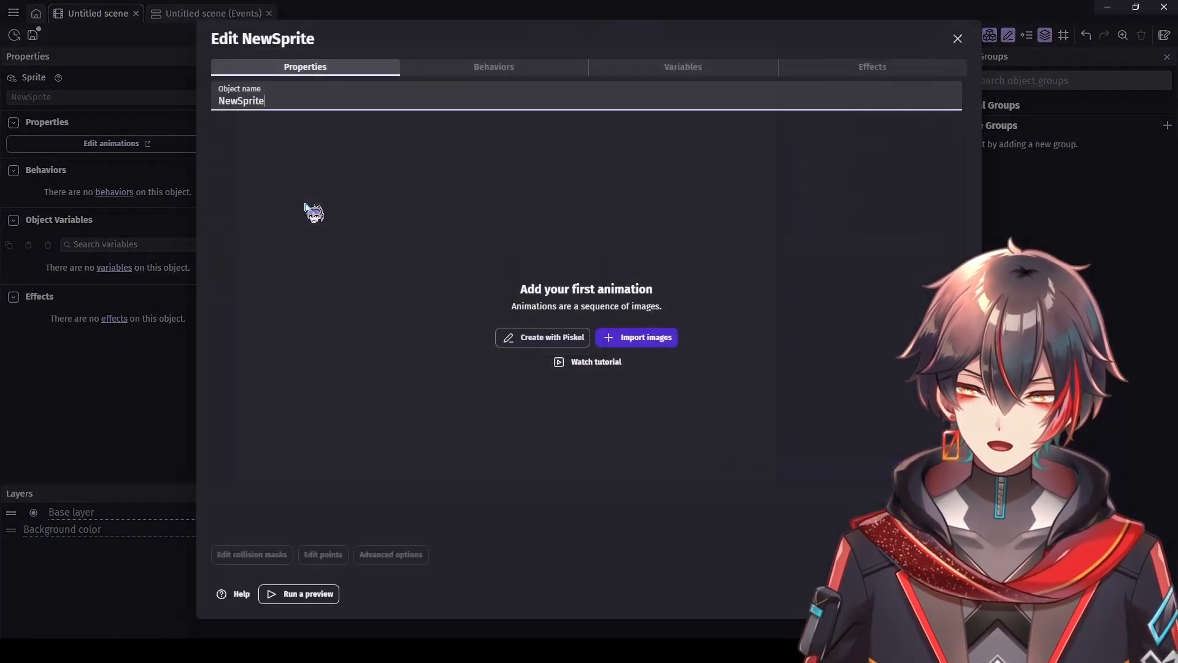
double_click(428, 109)
text(Play)
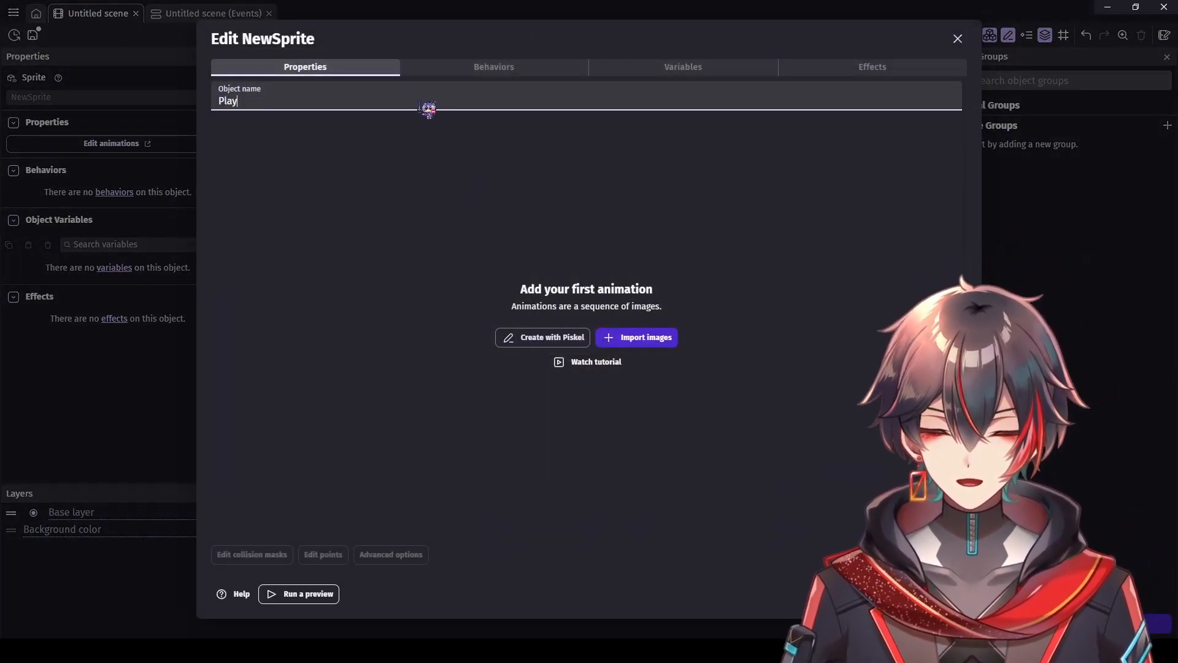
text(er2)
Step: Draw Player2 in Piskel as a cyan, black-outlined square smiley with a blue star on its cheek, apply it, and place it above Player1
click(569, 339)
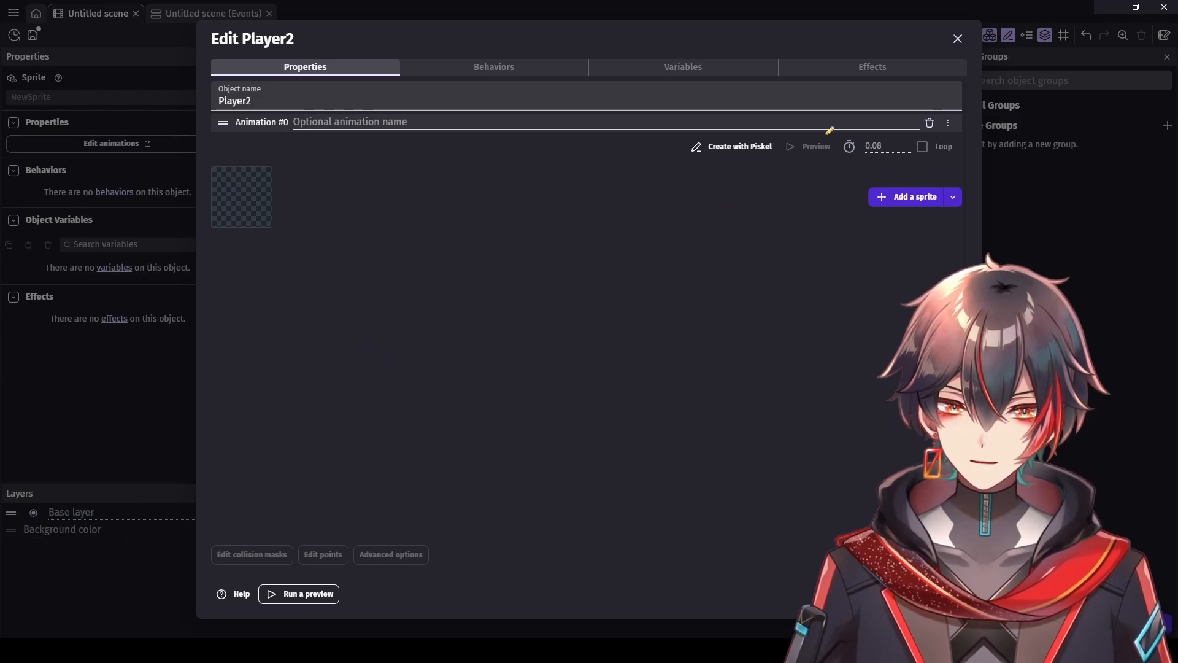
click(946, 95)
click(944, 594)
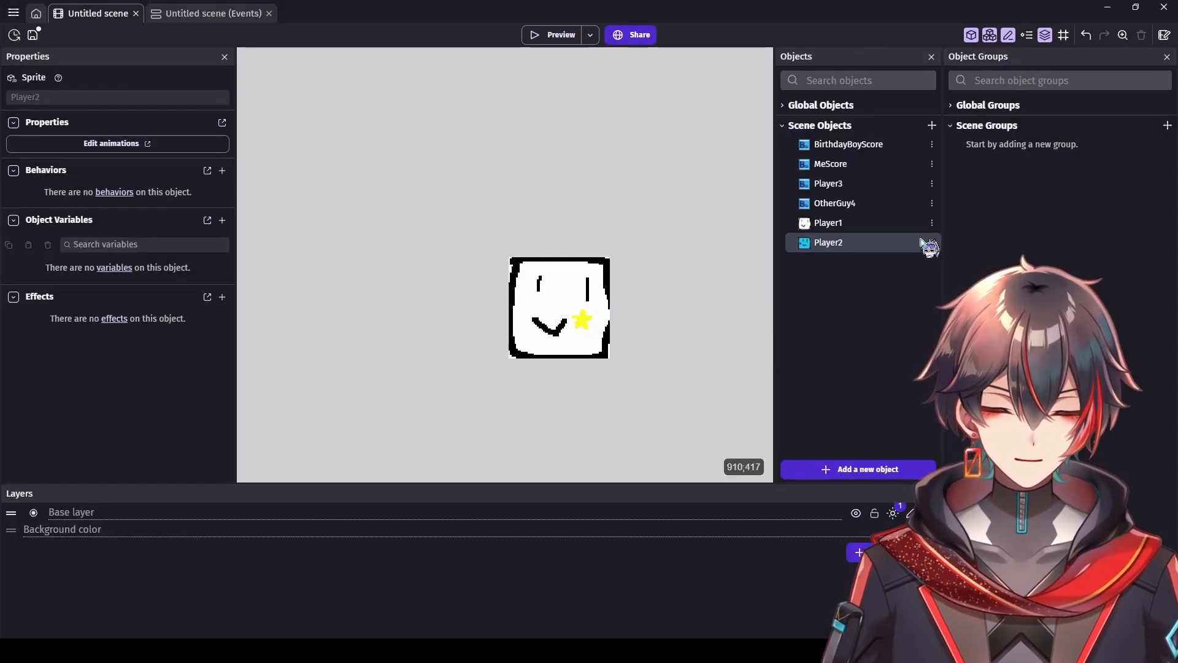
drag(927, 246, 625, 192)
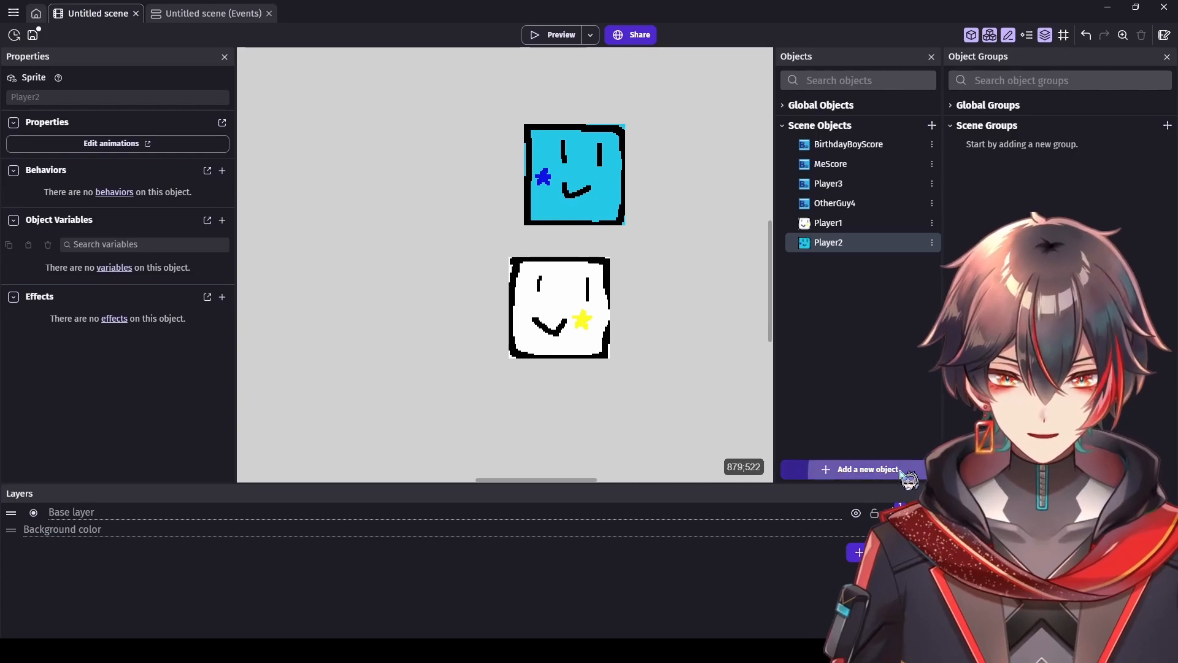
Step: Create a new Sprite object from scratch and name it PlayerCharacter3
click(865, 469)
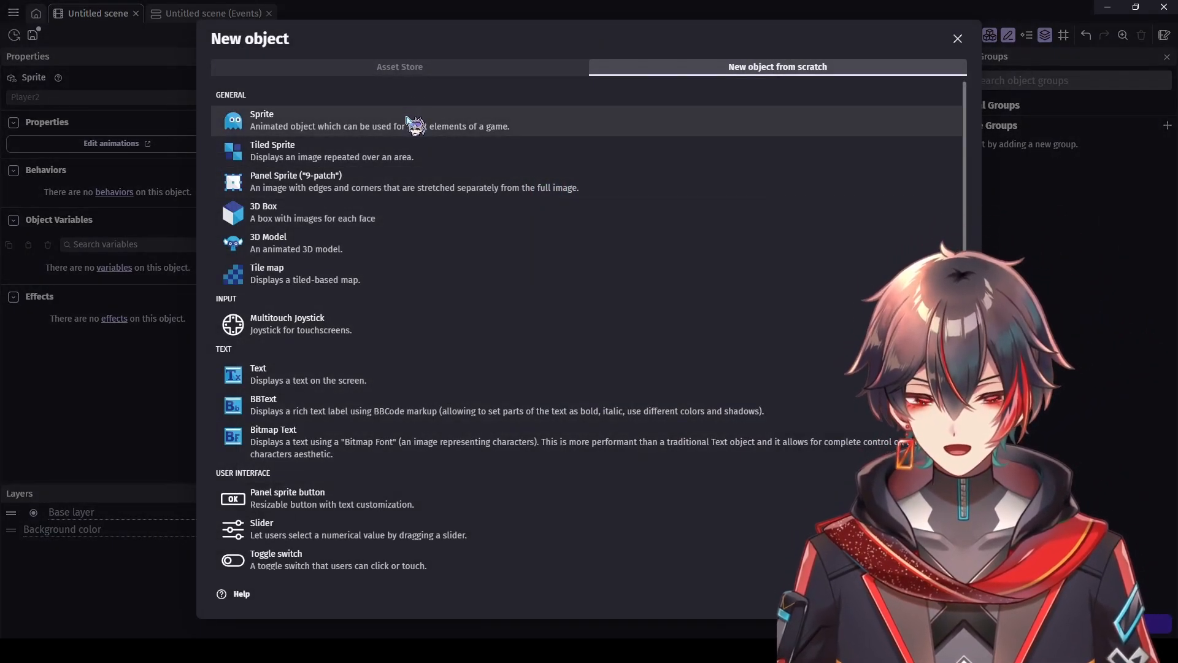
click(408, 121)
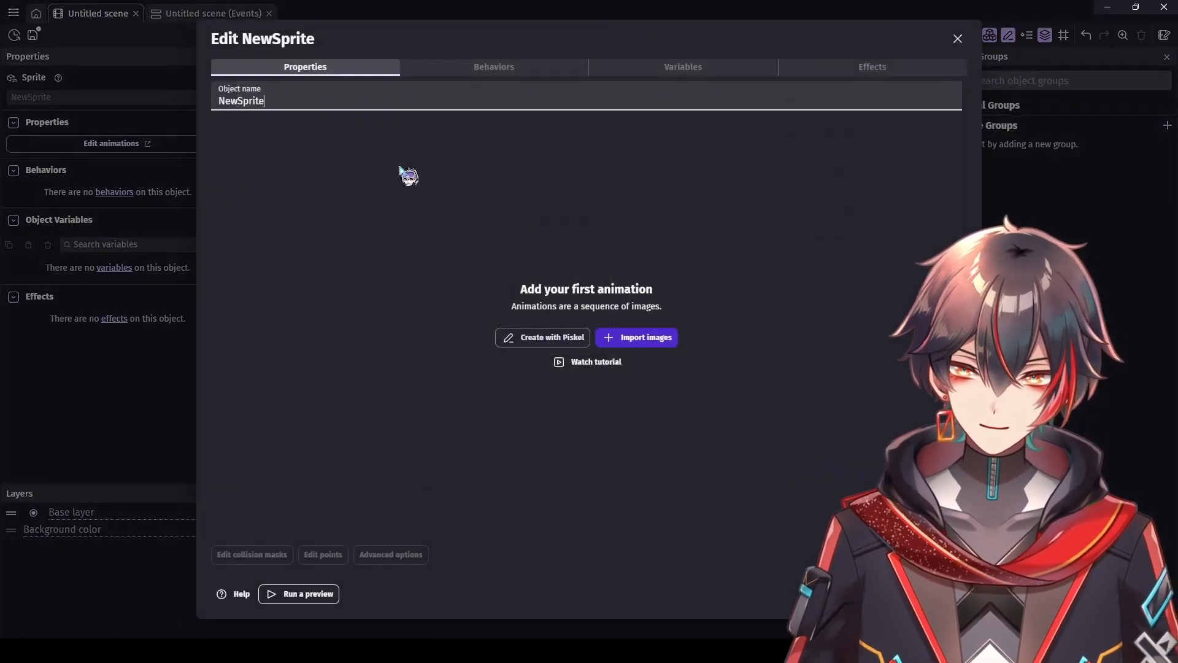
double_click(348, 100)
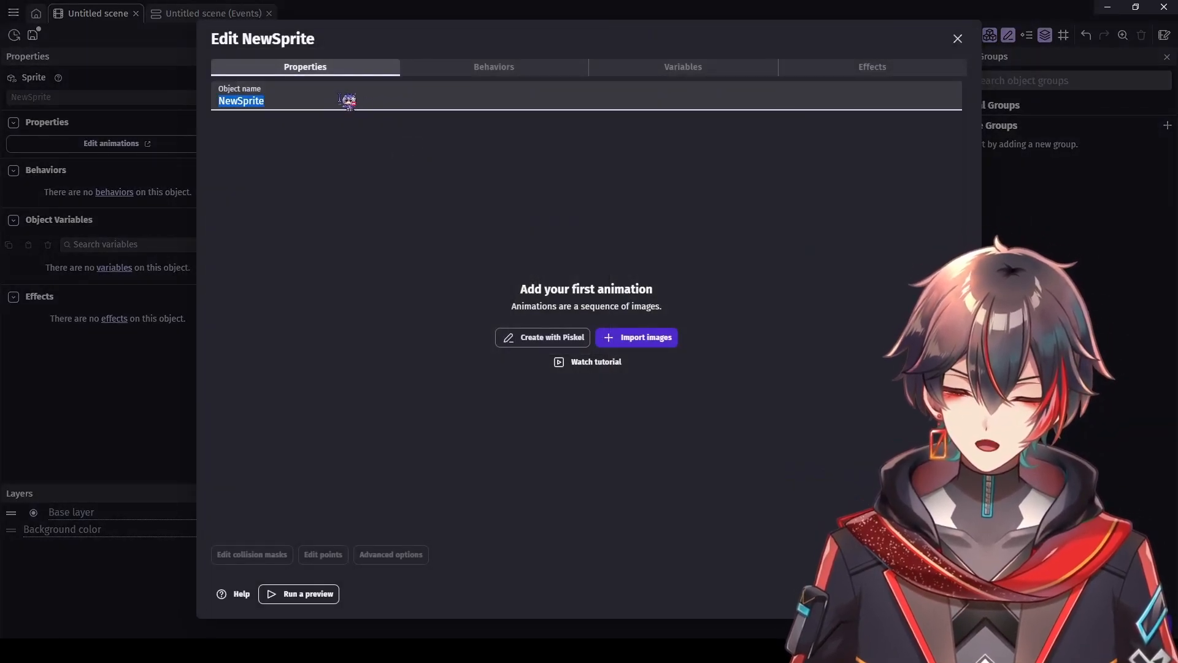
text(Pla)
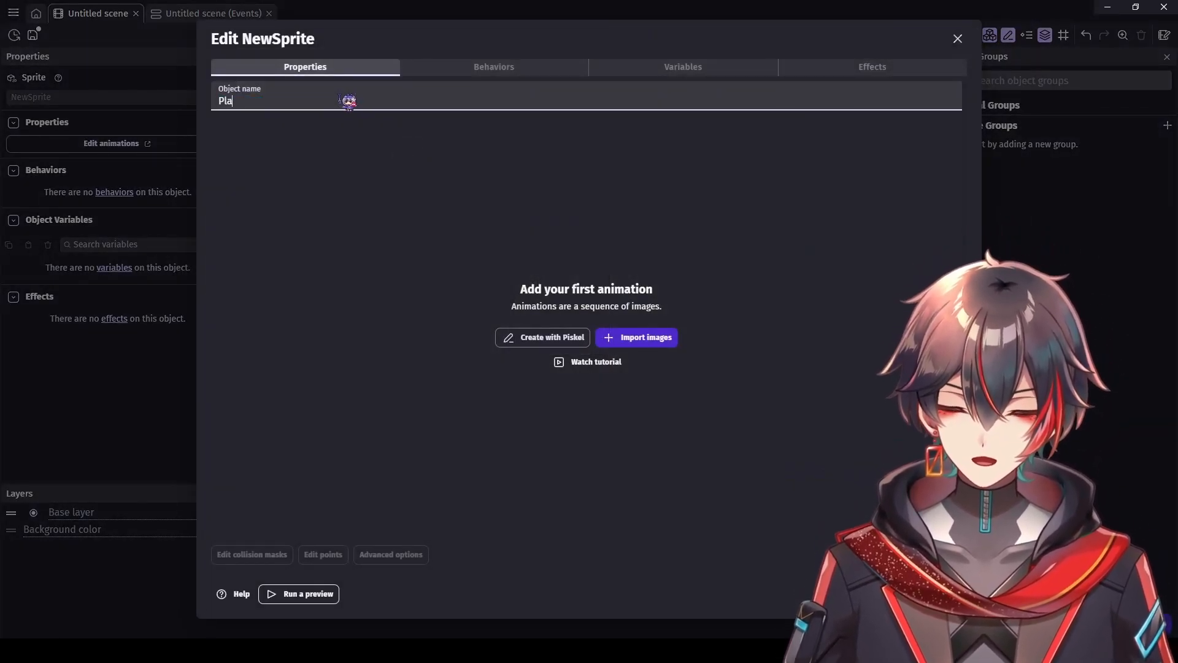
text(yer4)
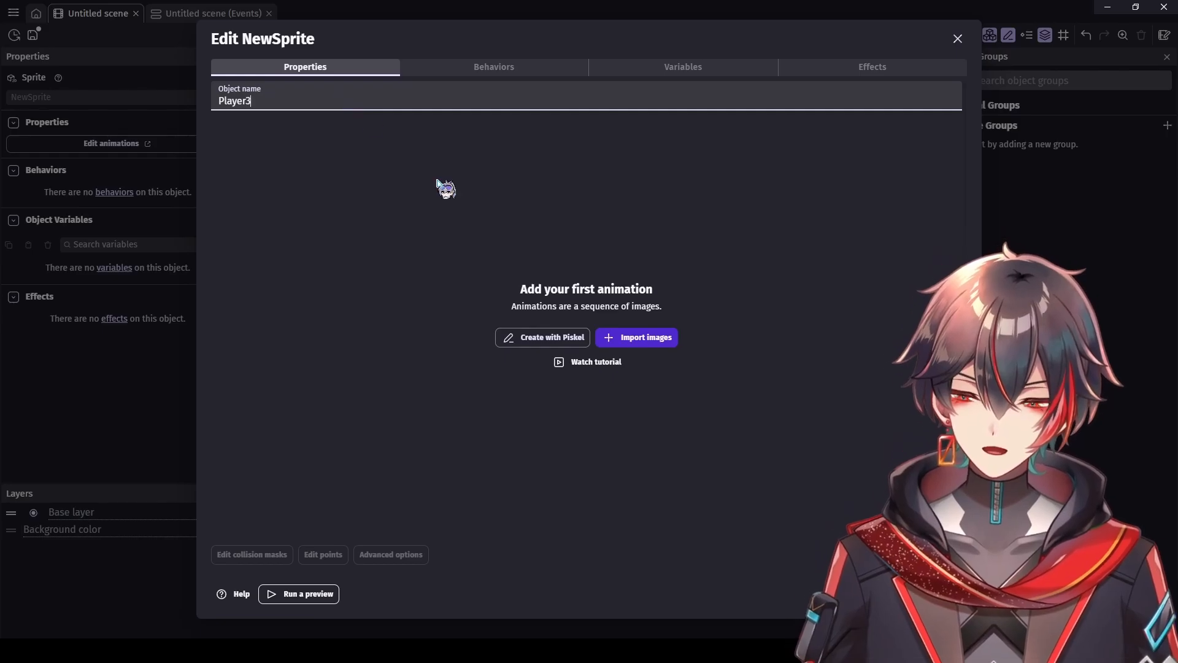
click(445, 189)
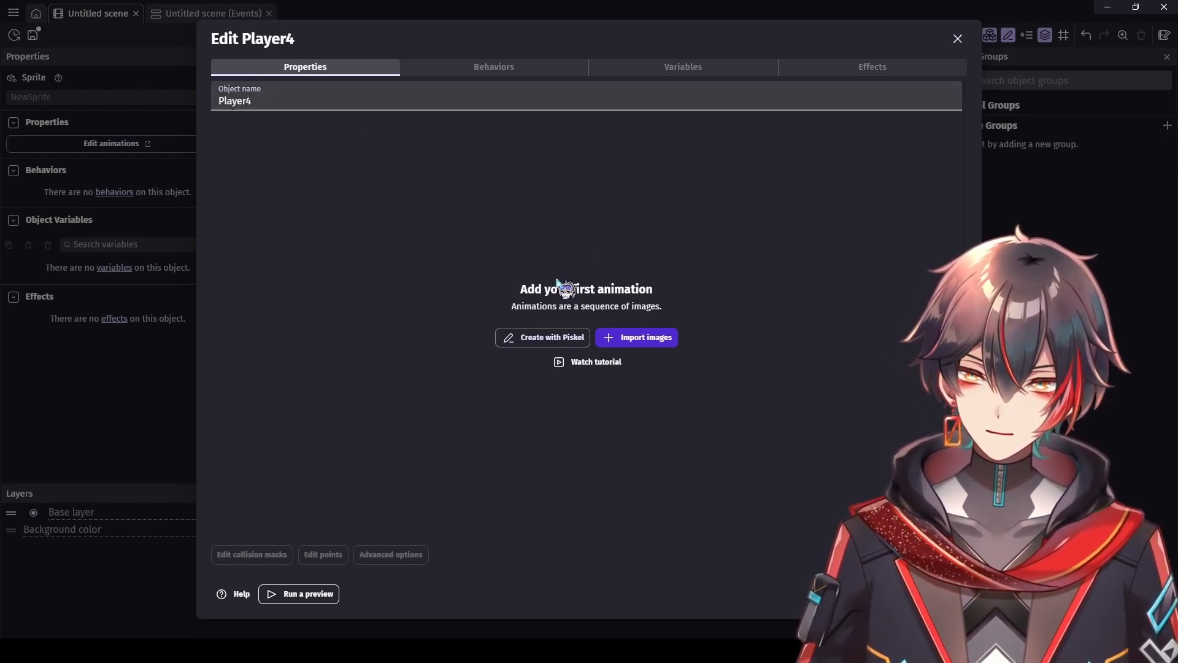
click(957, 39)
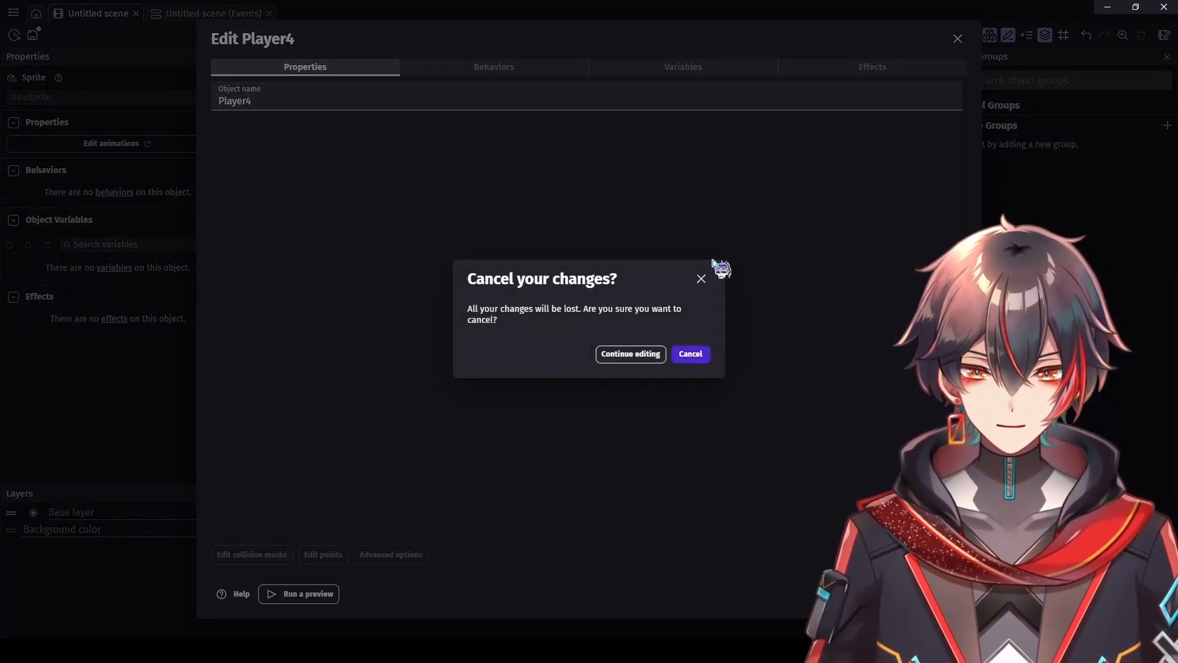
click(701, 278)
click(289, 102)
drag(289, 101, 253, 102)
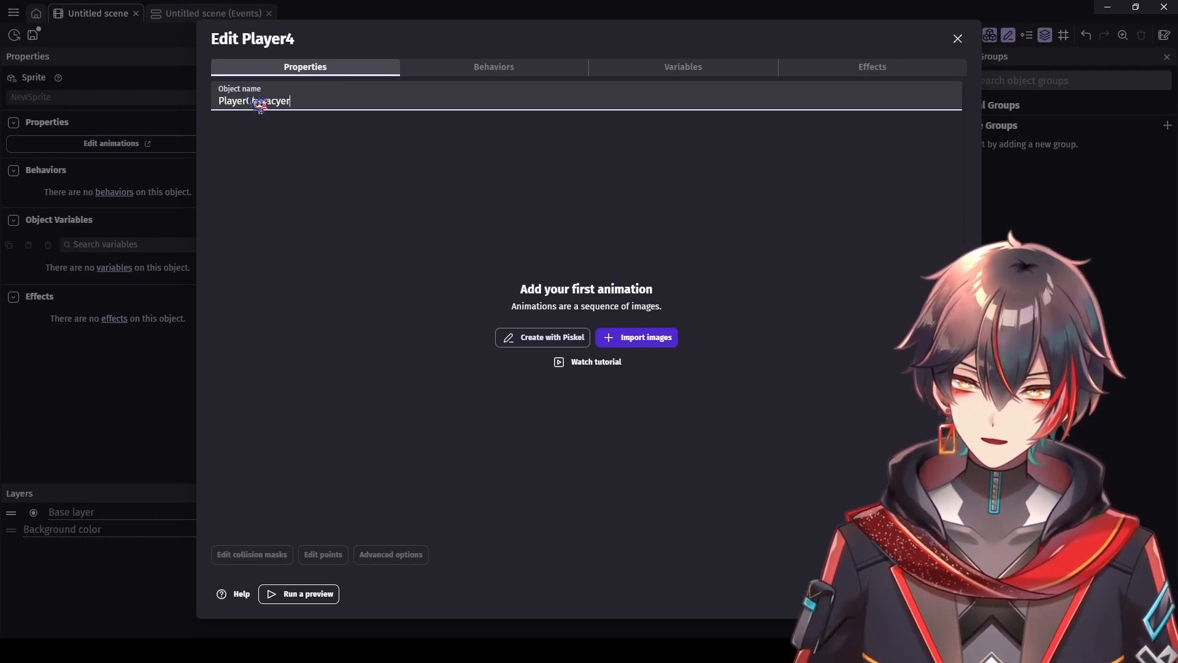
text(Character3)
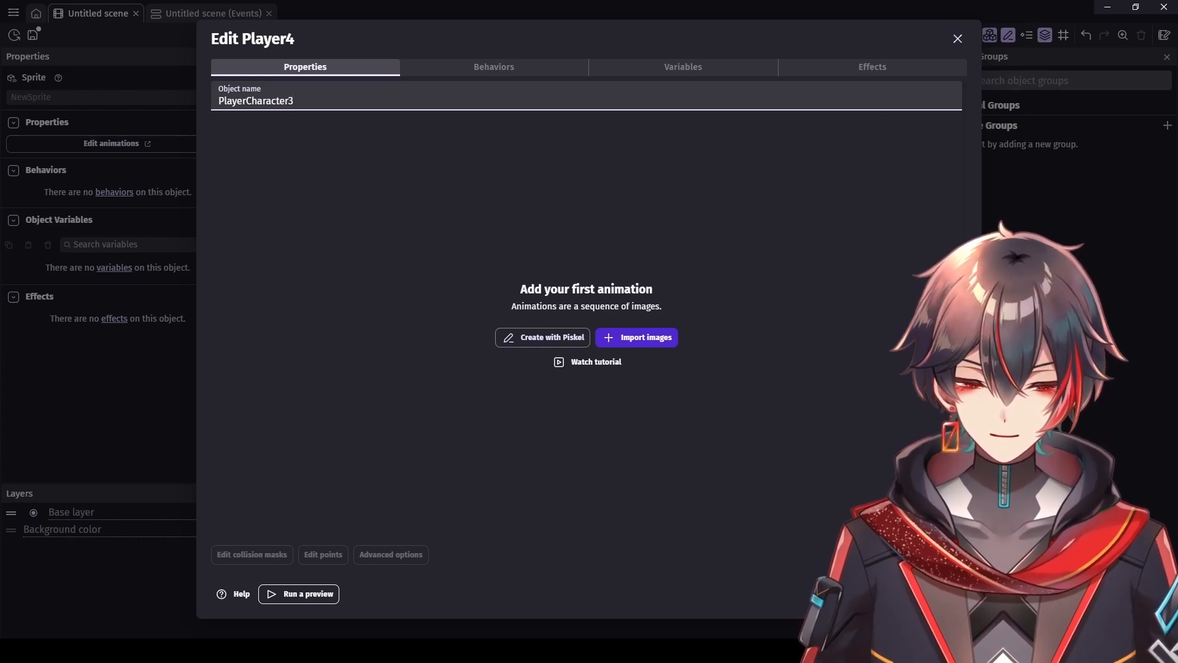
Step: Draw PlayerCharacter3 in Piskel as a green, black-outlined square with grey cat ears and a w-shaped mouth, apply it, and place it left of Player1
click(525, 337)
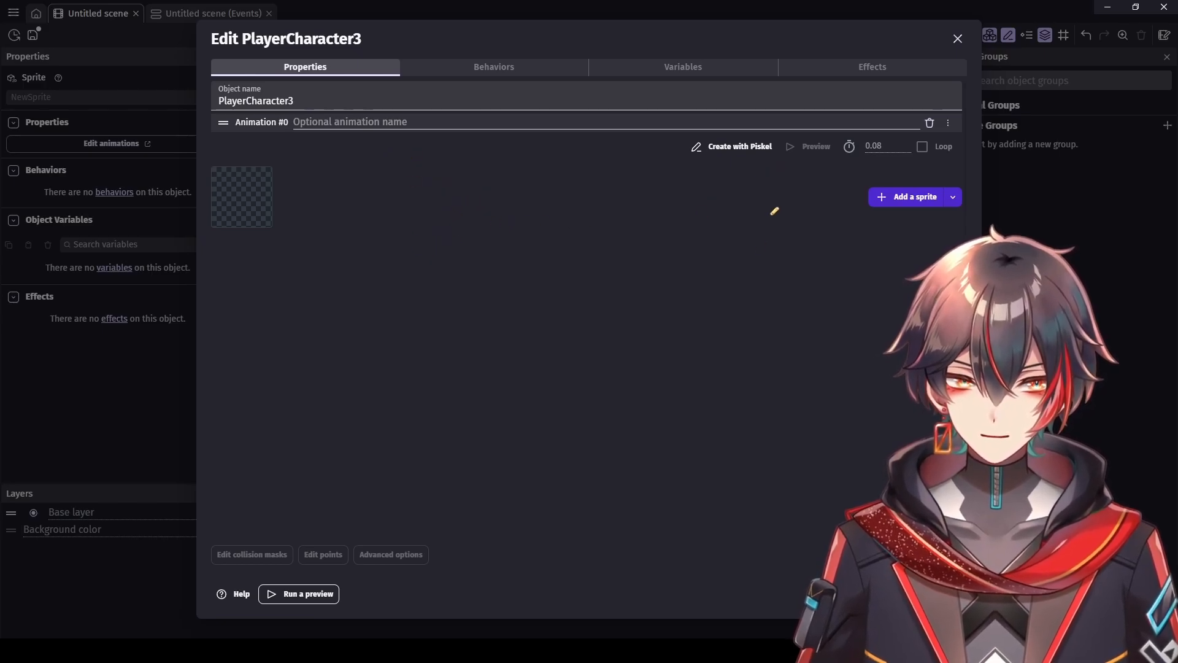
click(946, 59)
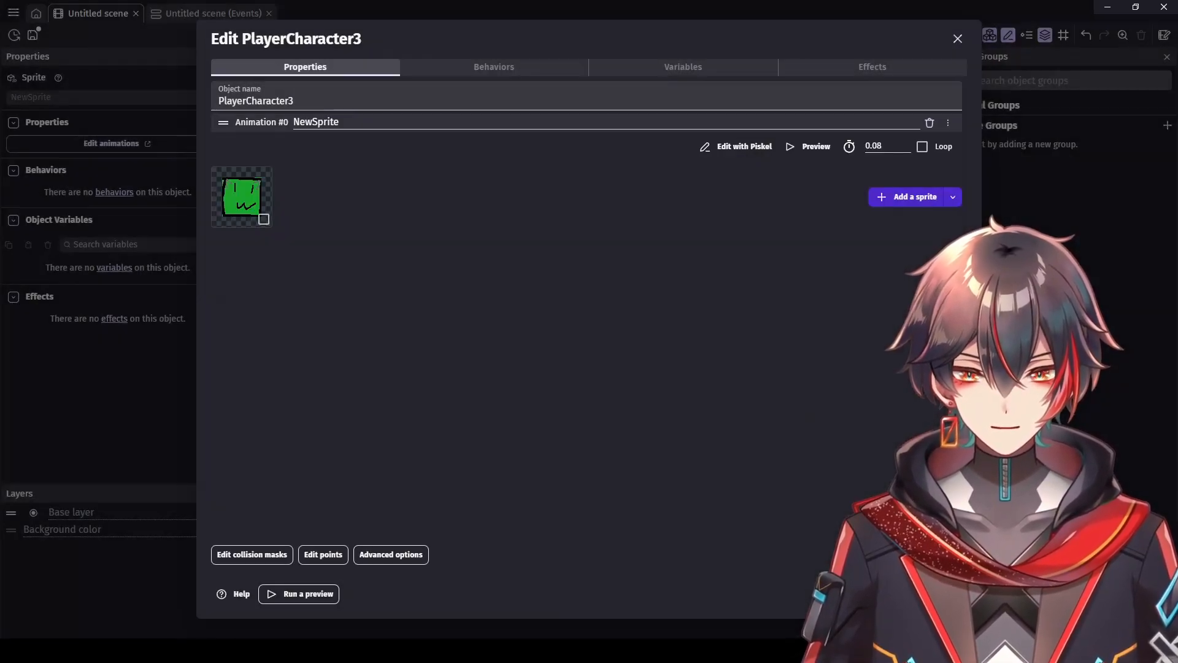
click(943, 593)
drag(862, 270, 343, 217)
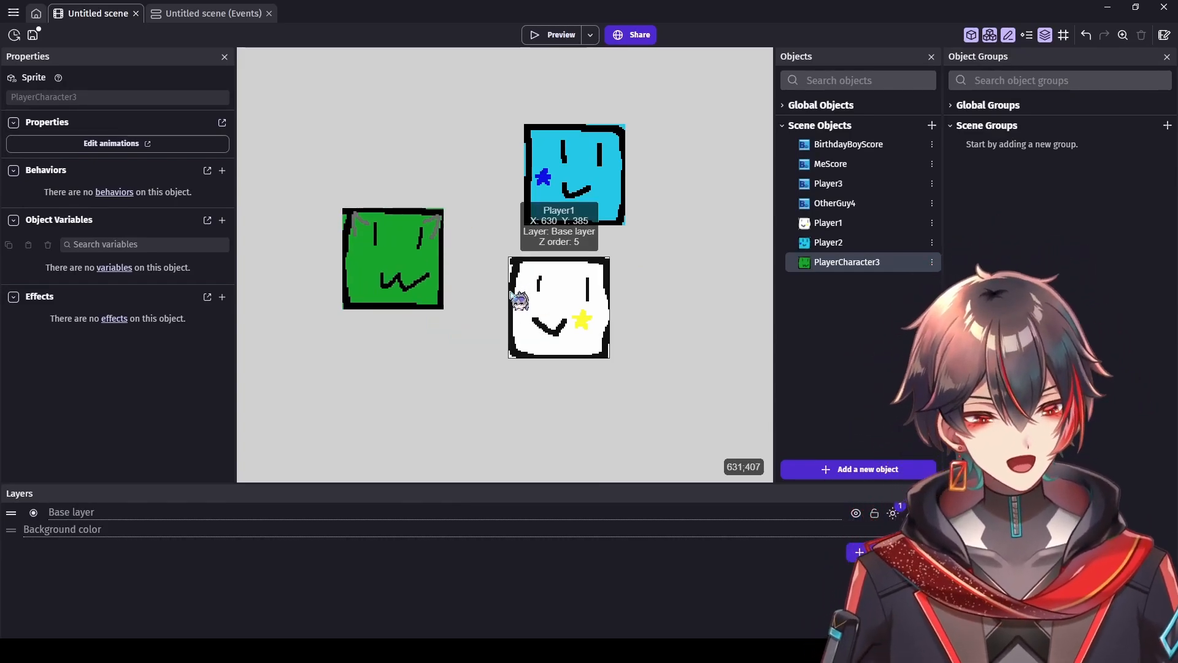
Step: Create one more Sprite object from scratch and name it Player4
click(845, 470)
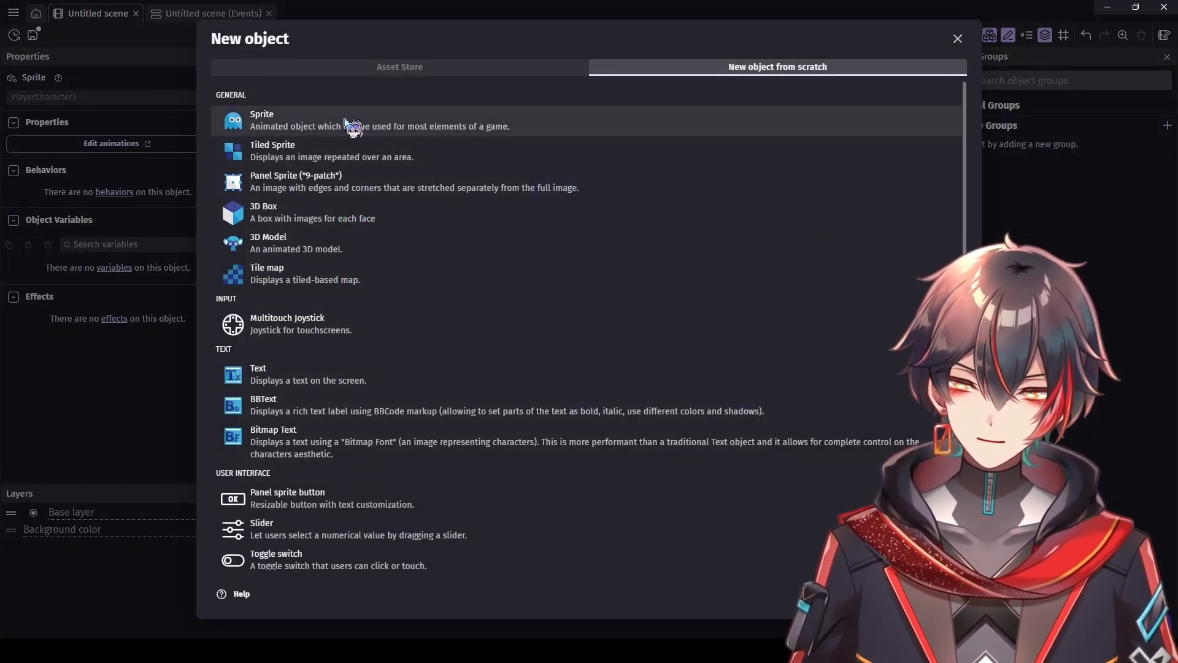
click(341, 132)
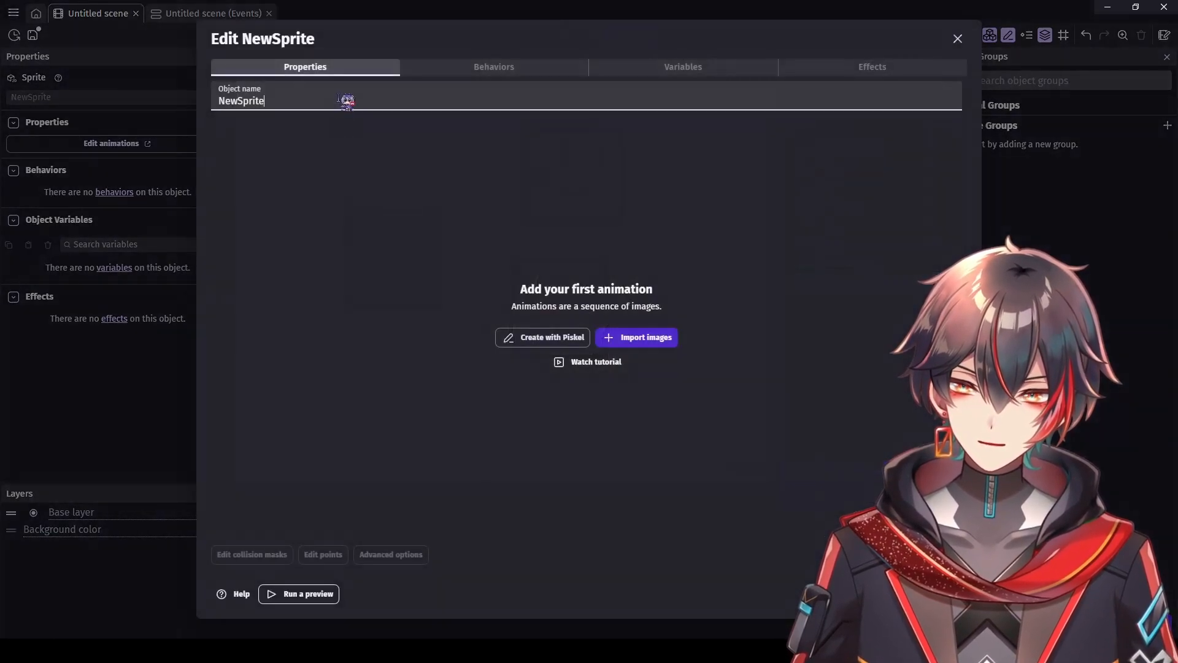
text(Player)
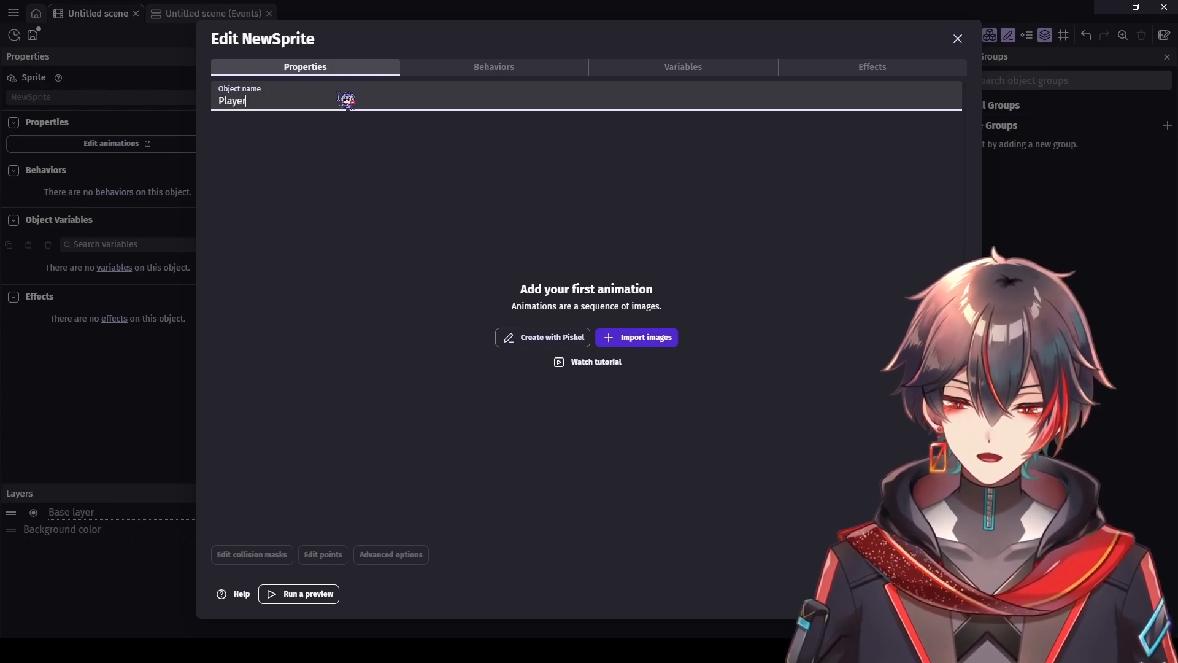
text(4)
click(508, 232)
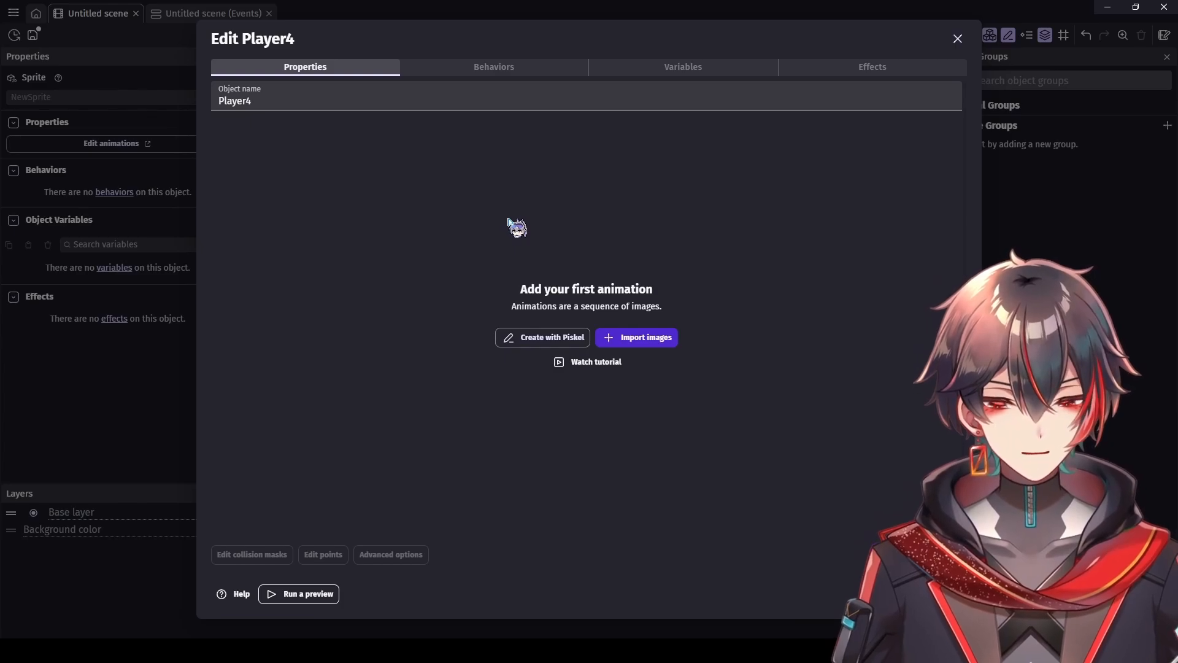
Step: Draw Player4 in Piskel as a red, black-outlined square with angry eyes and a crooked smirk, apply it, and place it below the green sprite
click(559, 336)
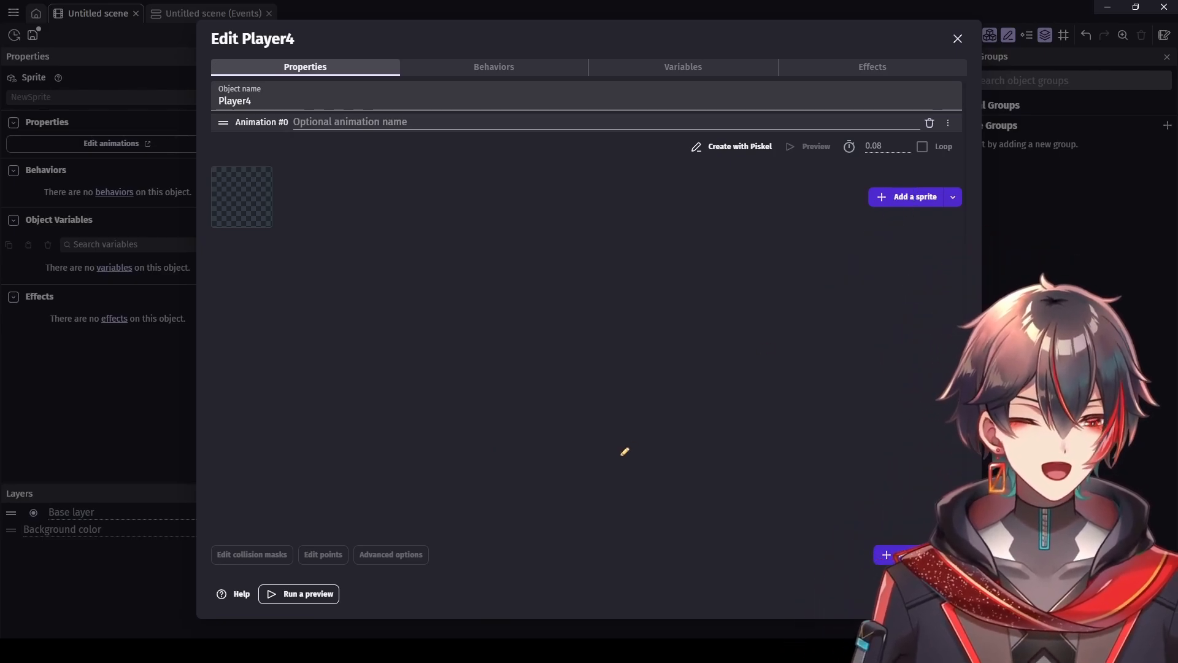
click(947, 61)
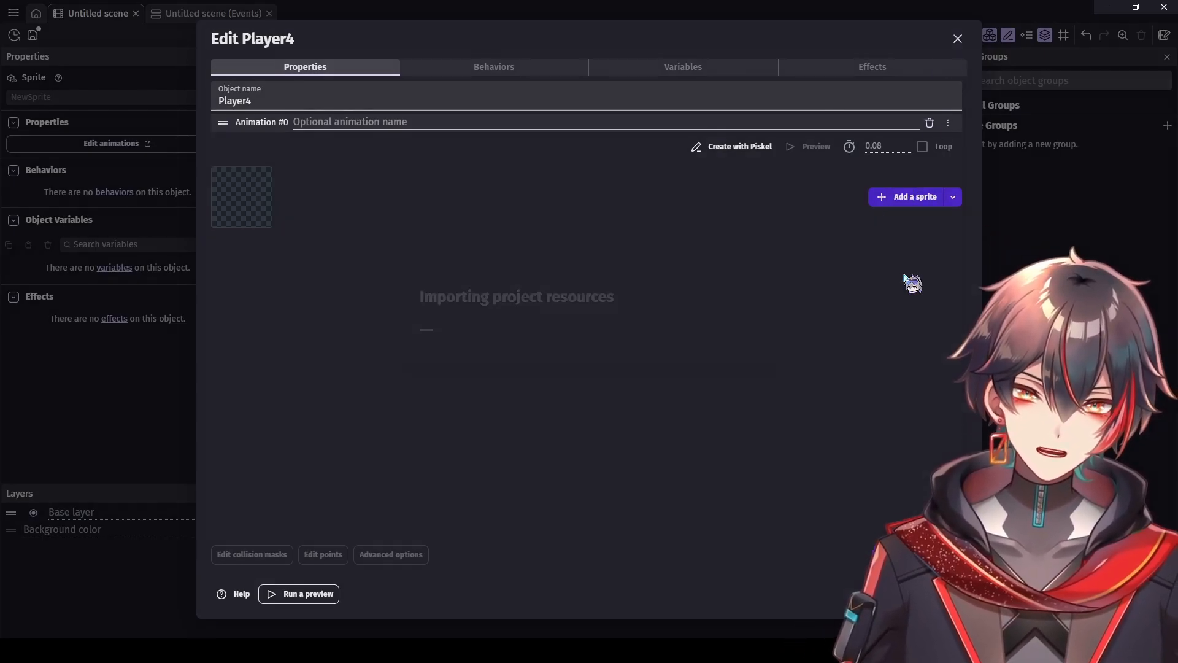
click(943, 593)
drag(862, 276, 371, 415)
Step: Examine the red Player4 sprite up close, and the overall arrangement of the four player sprites and score texts
scroll(365, 422, up, 2)
scroll(366, 422, up, 3)
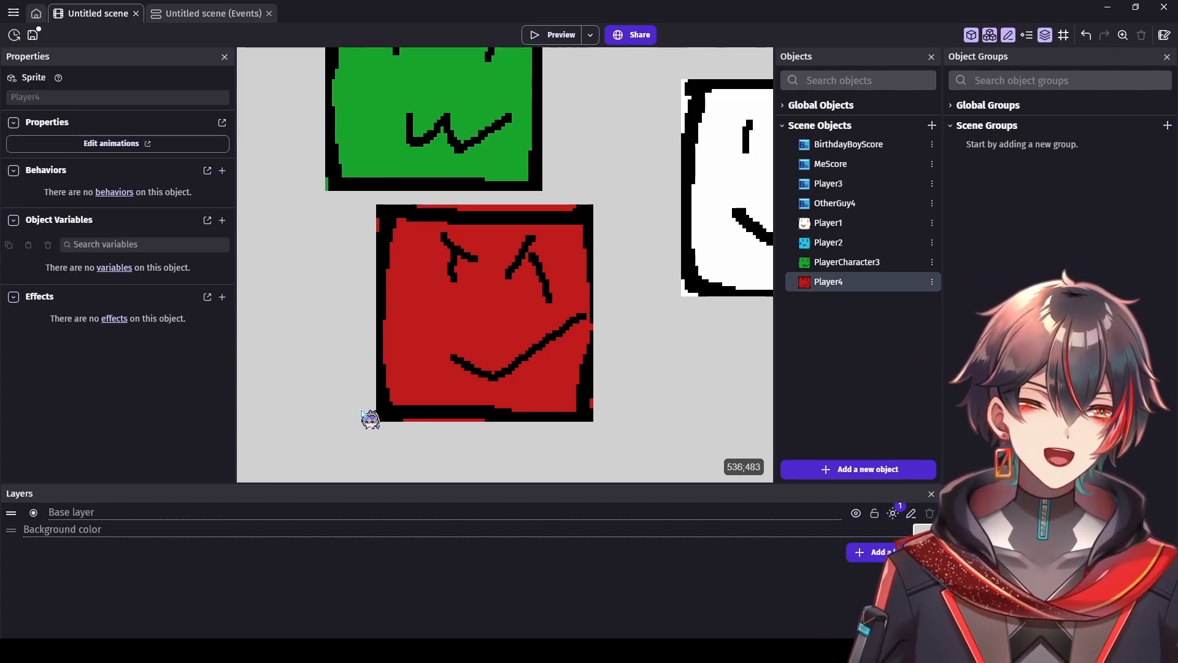
scroll(370, 419, down, 5)
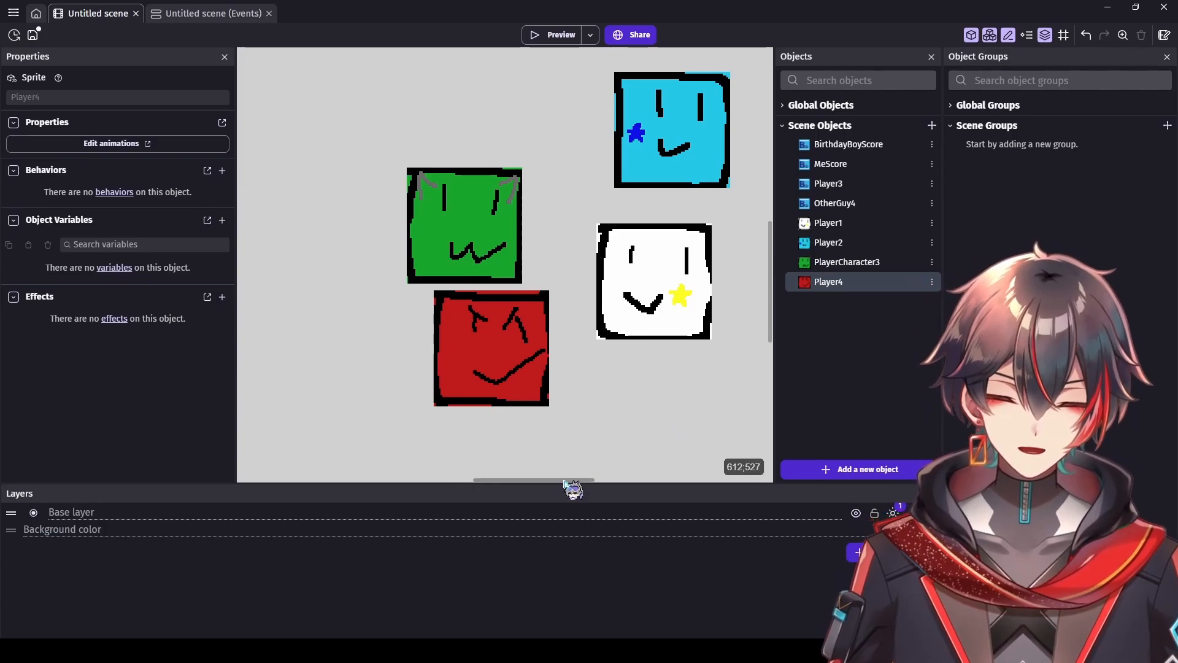
scroll(561, 480, down, 2)
scroll(519, 399, down, 1)
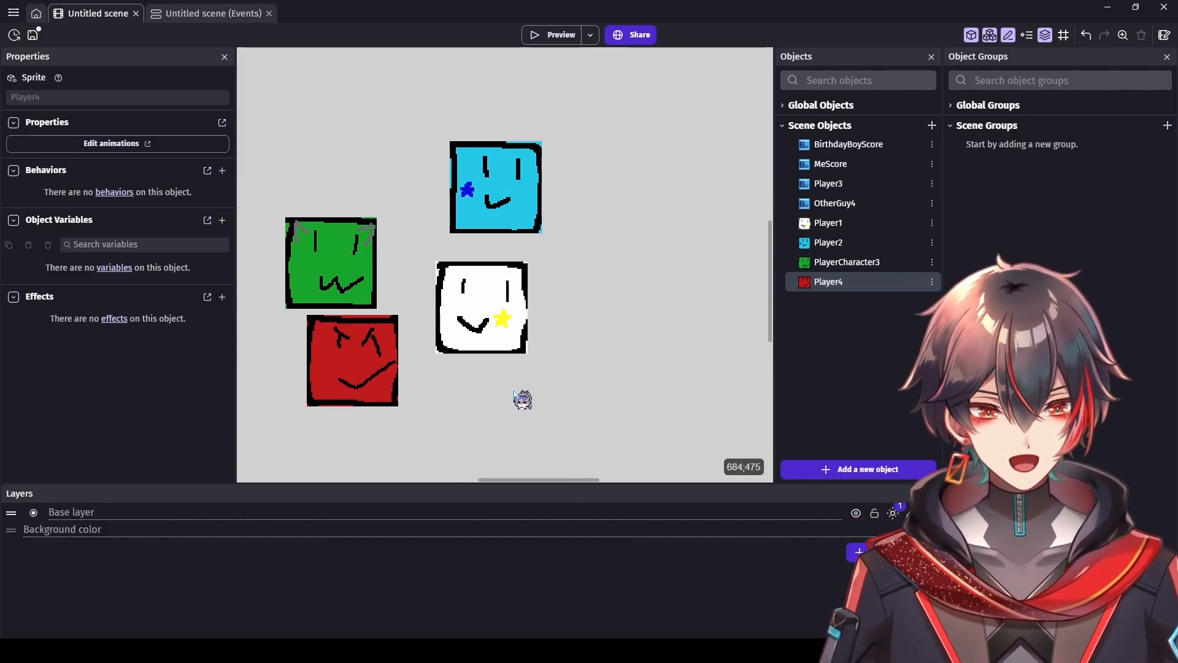
scroll(518, 399, down, 6)
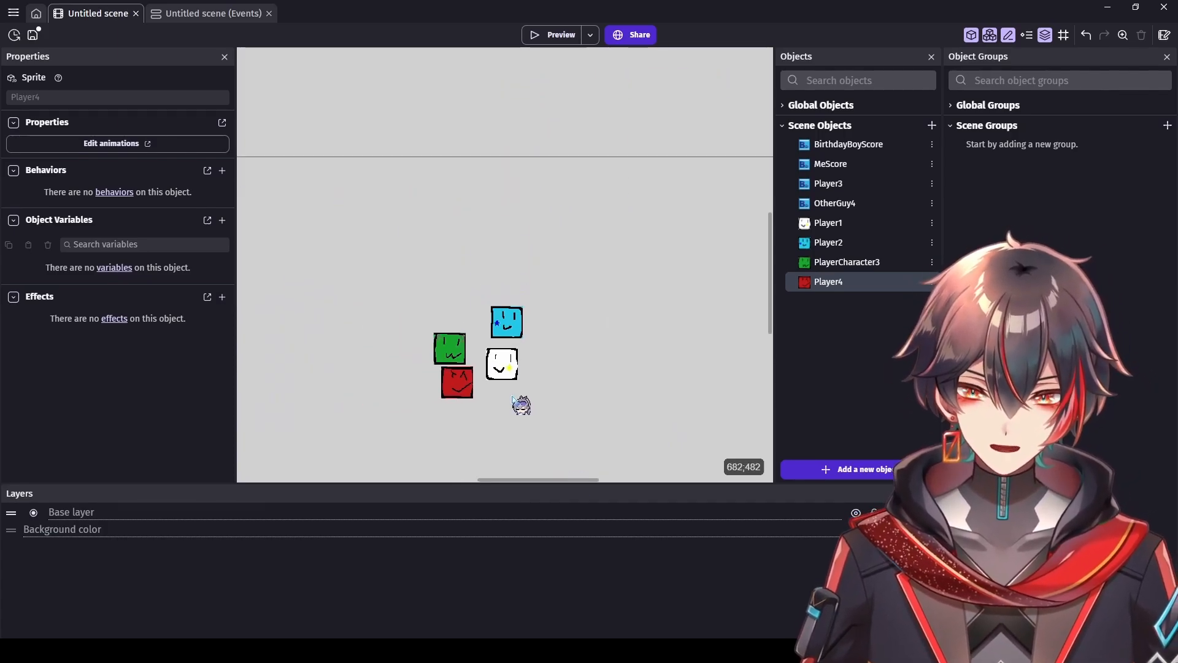
scroll(765, 289, down, 4)
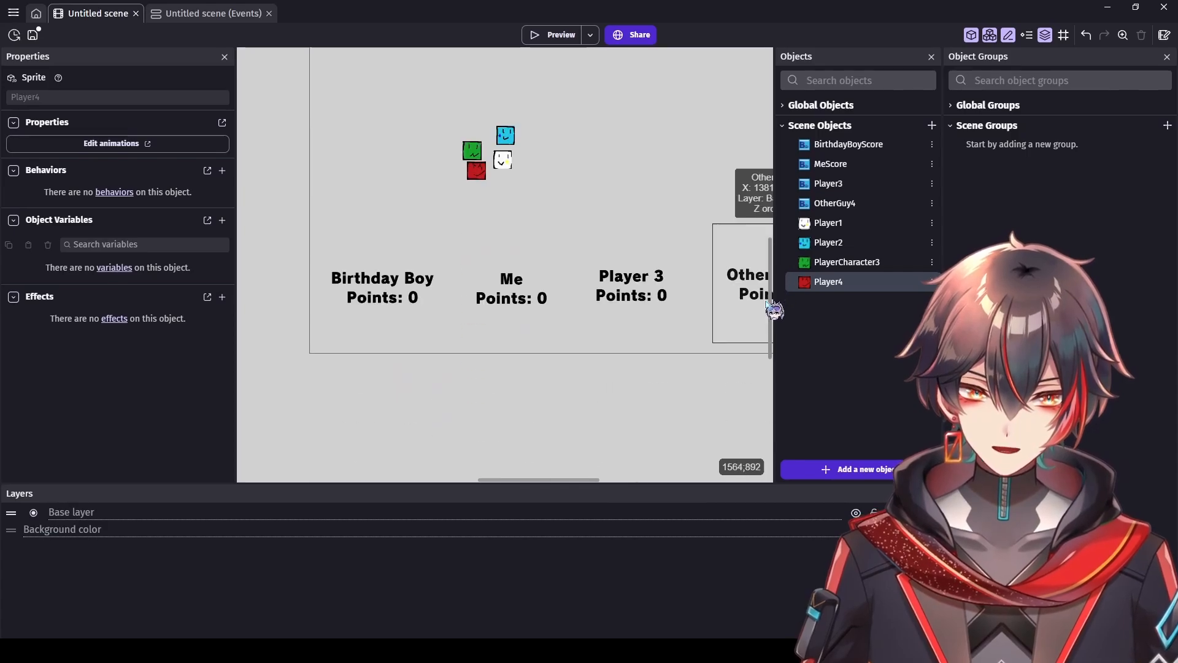
scroll(767, 291, up, 1)
scroll(767, 288, up, 1)
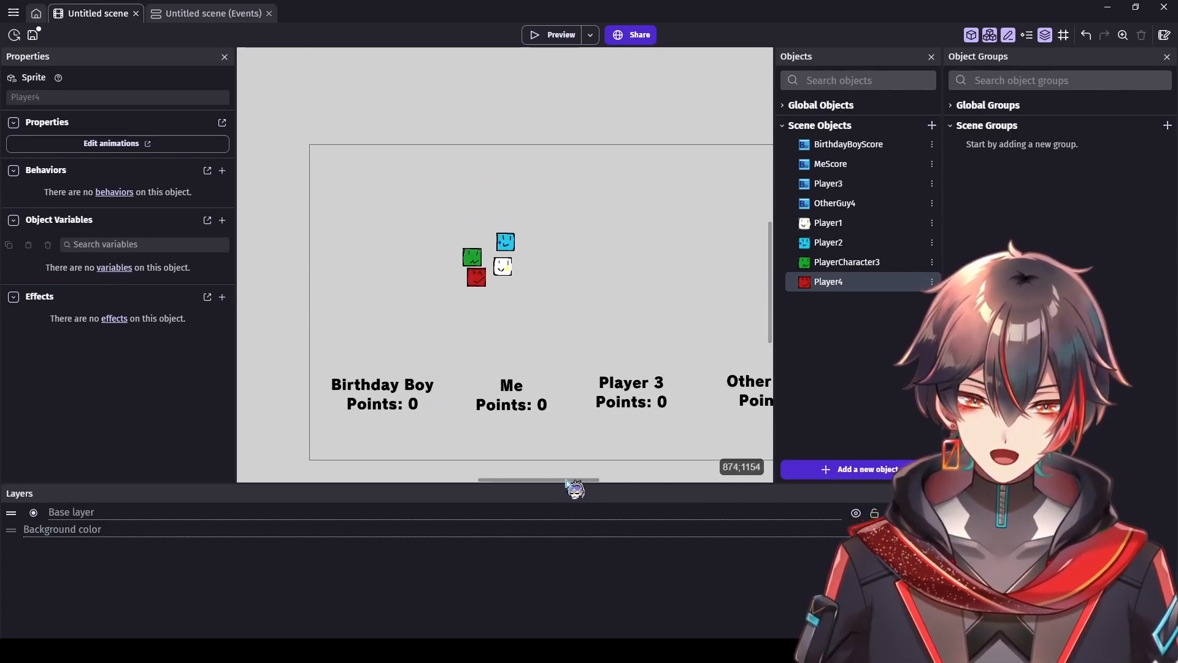
Step: Add a new layer named UiLayer above the base layer and make it the active layer
drag(566, 479, 584, 479)
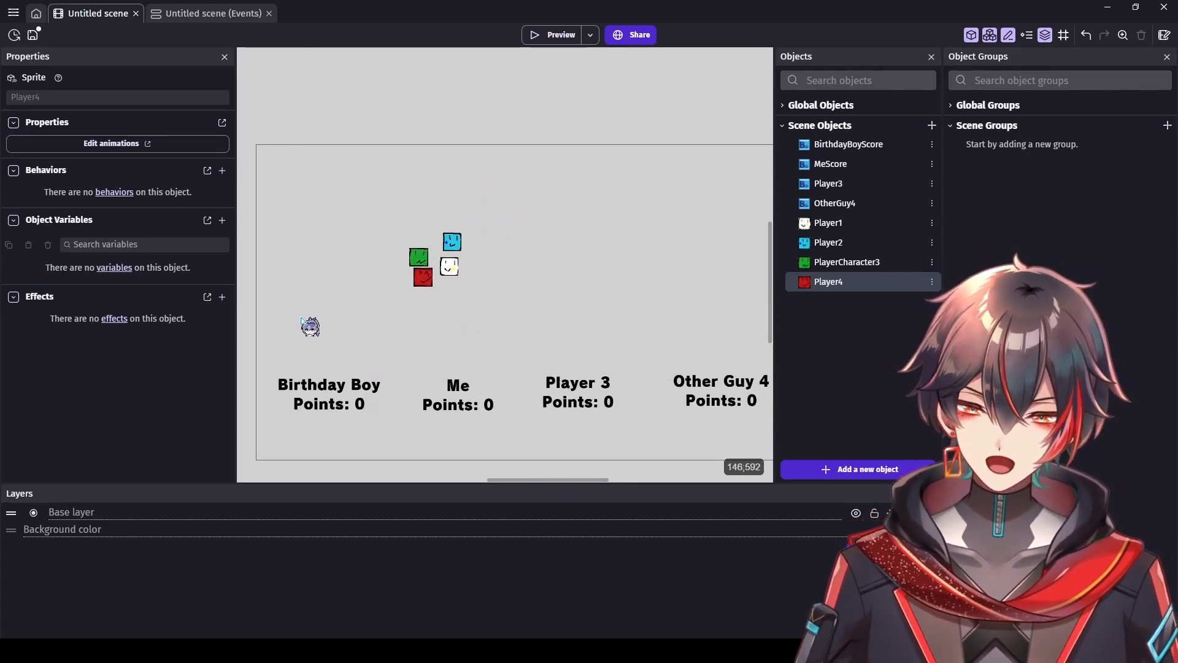
drag(302, 318, 705, 339)
click(721, 393)
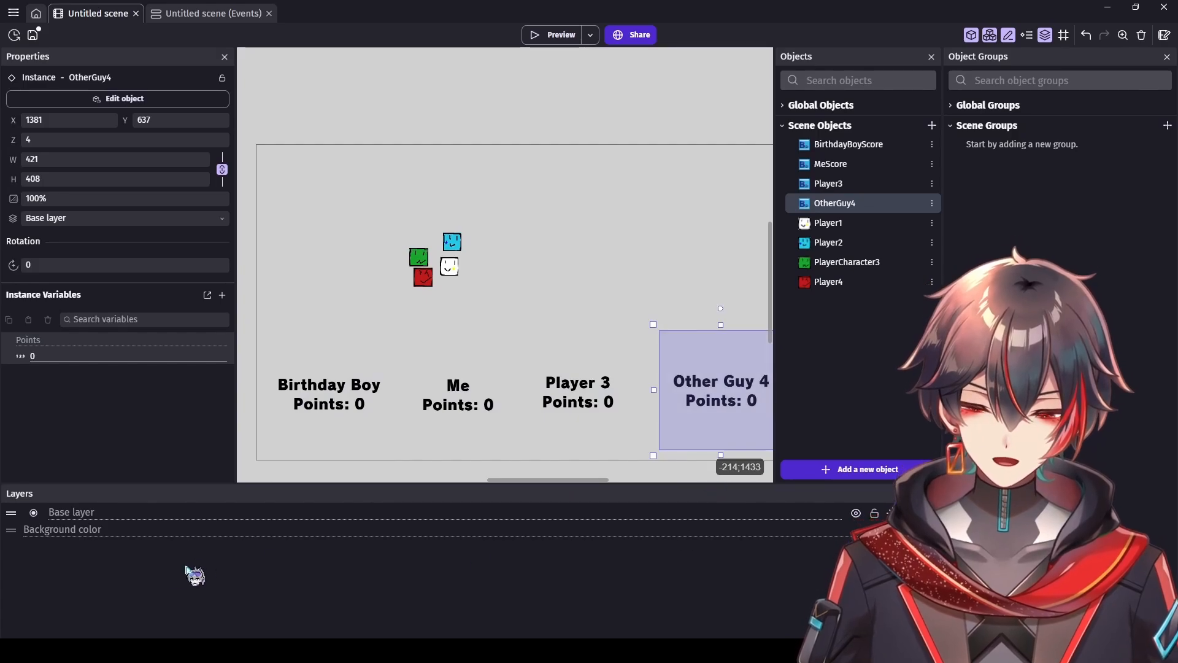
click(1128, 623)
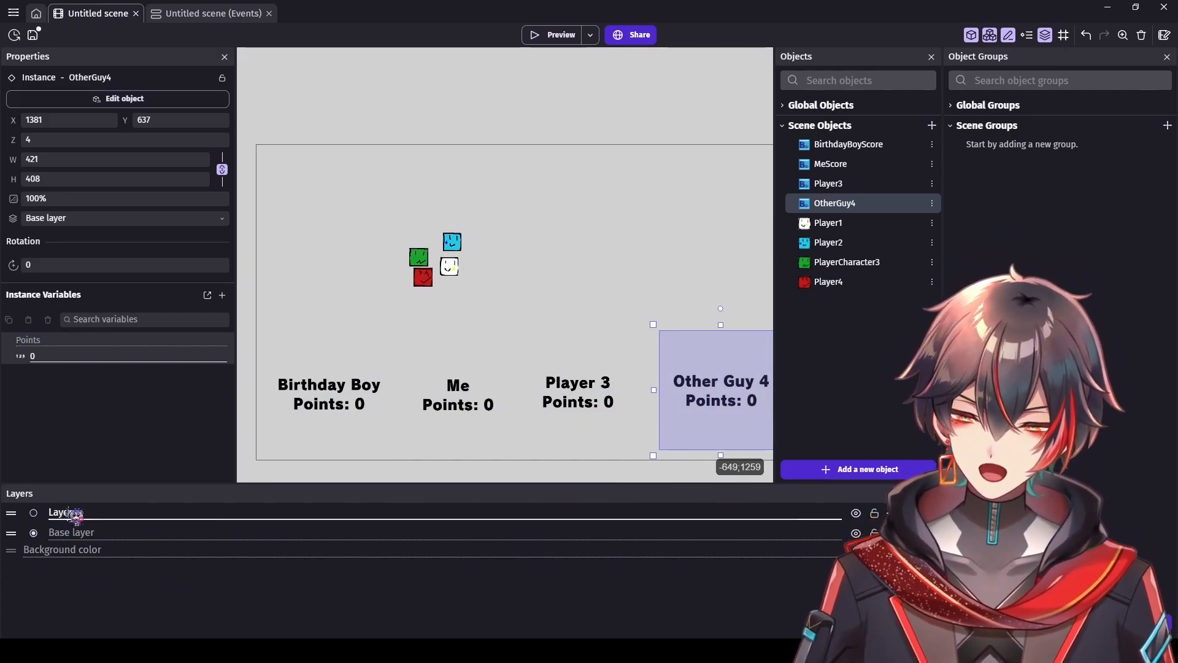
double_click(71, 513)
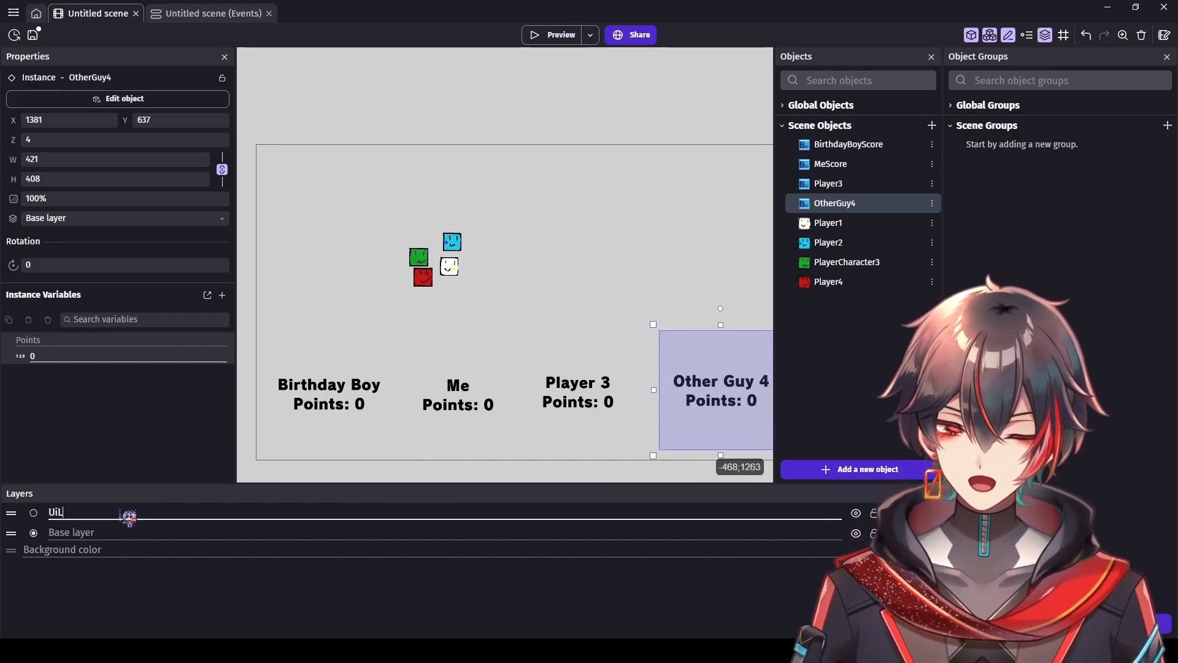
text(UiLayer)
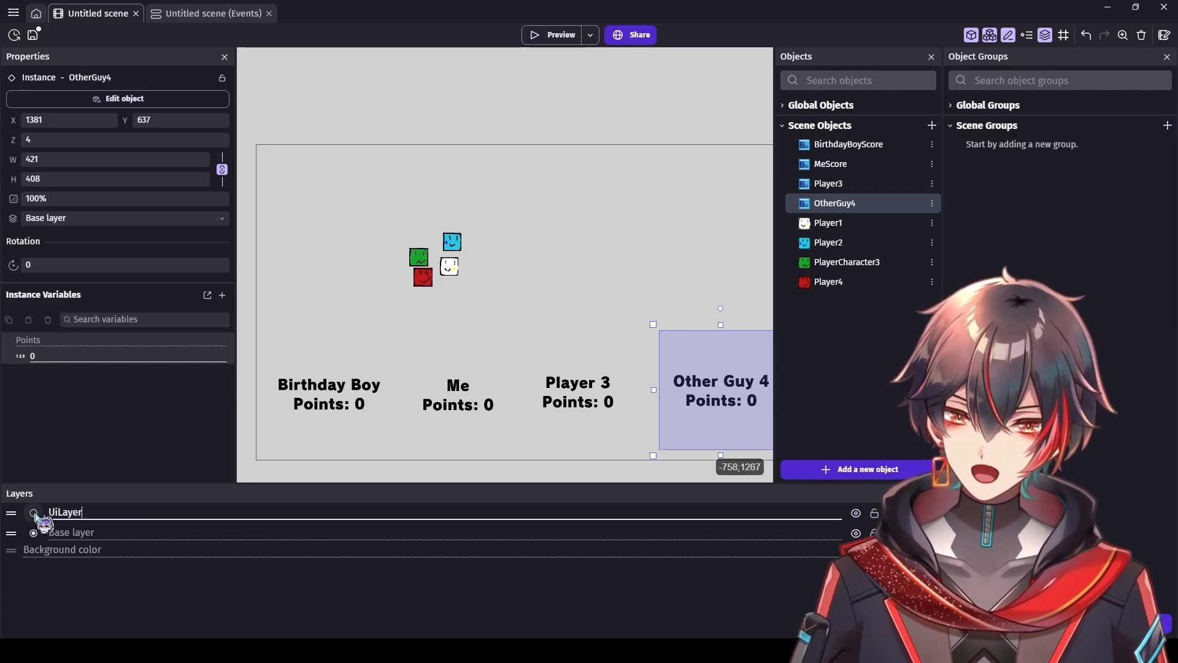
click(33, 512)
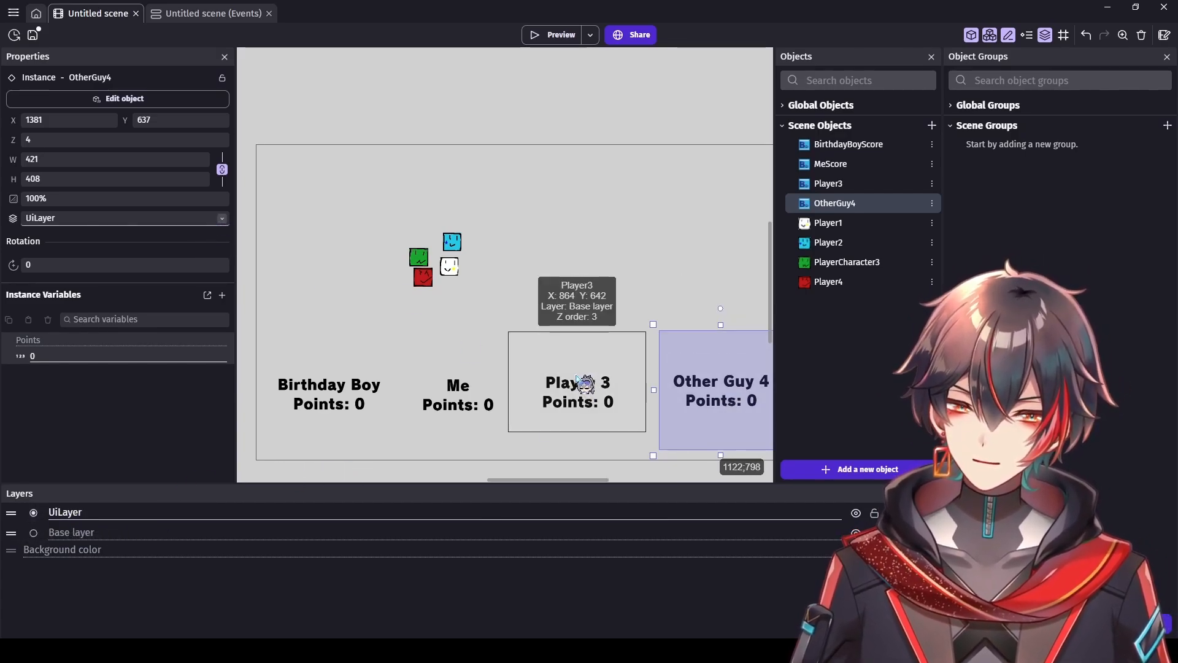
Step: Assign the OtherGuy4, Player3, MeScore and BirthdayBoyScore text instances to UiLayer
click(584, 381)
click(119, 246)
click(374, 368)
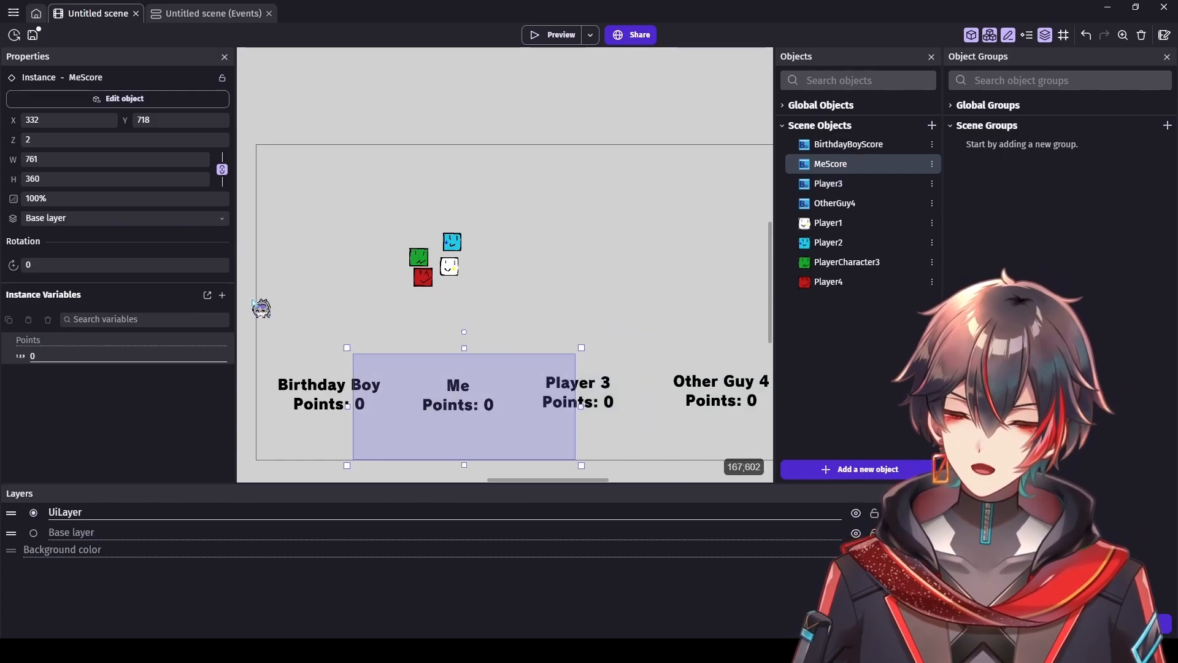
click(102, 221)
click(106, 244)
click(305, 386)
click(98, 219)
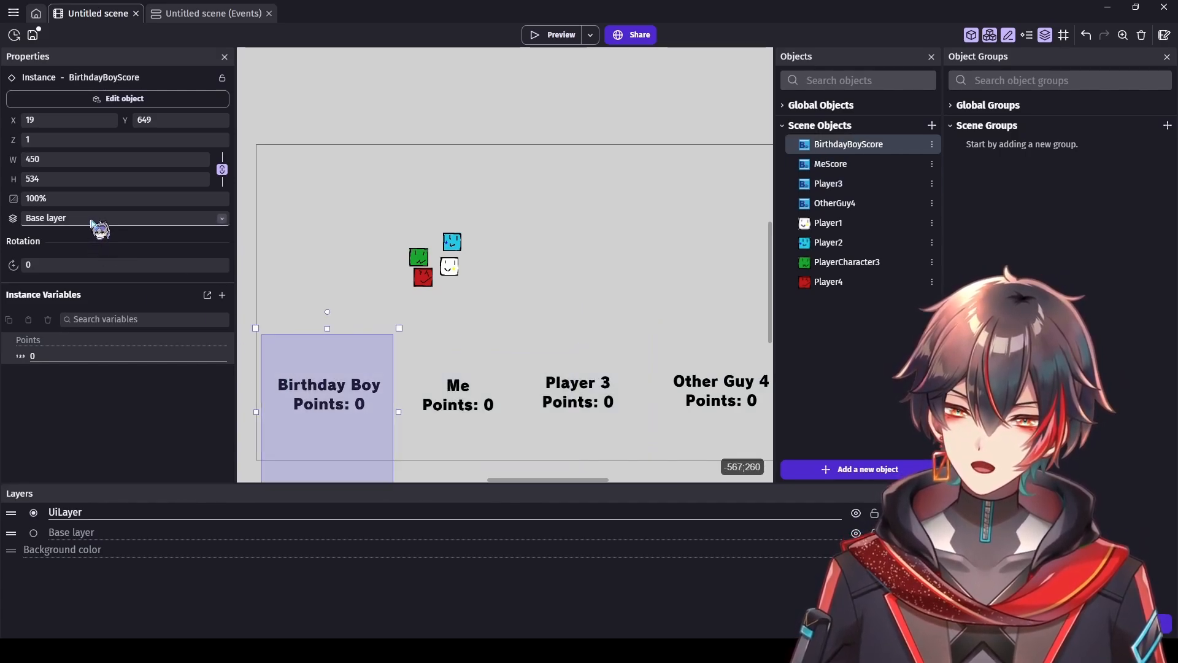
click(86, 248)
Step: Make the base layer active again and lock UiLayer, then test that the score texts cannot be selected
click(33, 531)
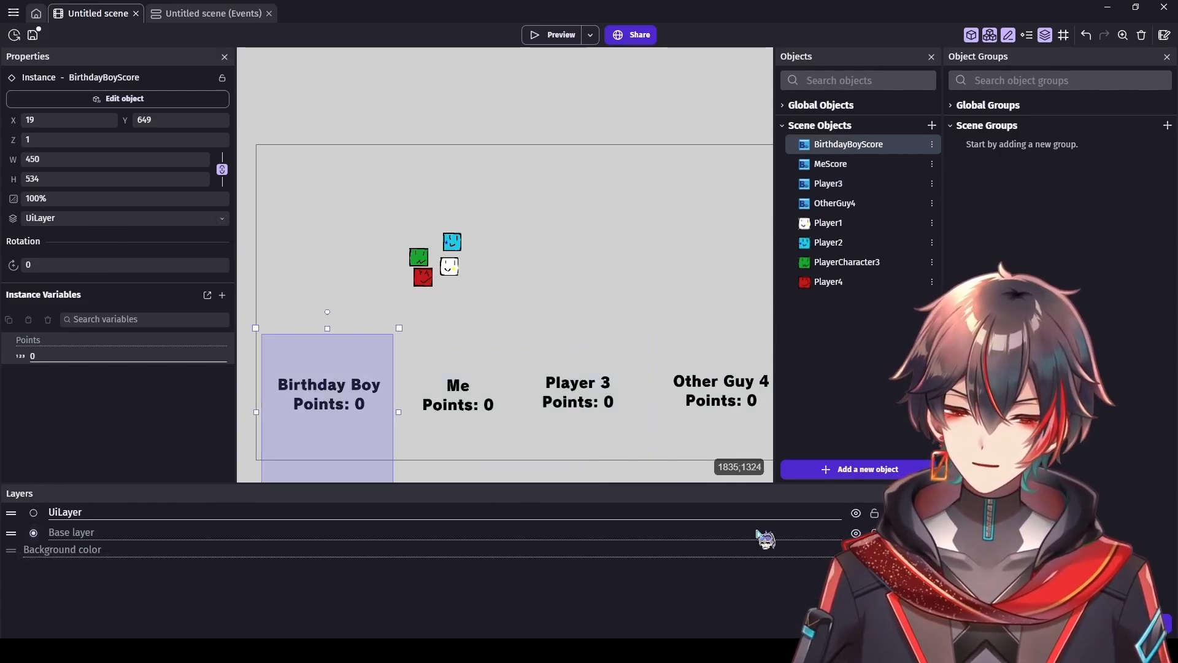
click(874, 513)
click(747, 391)
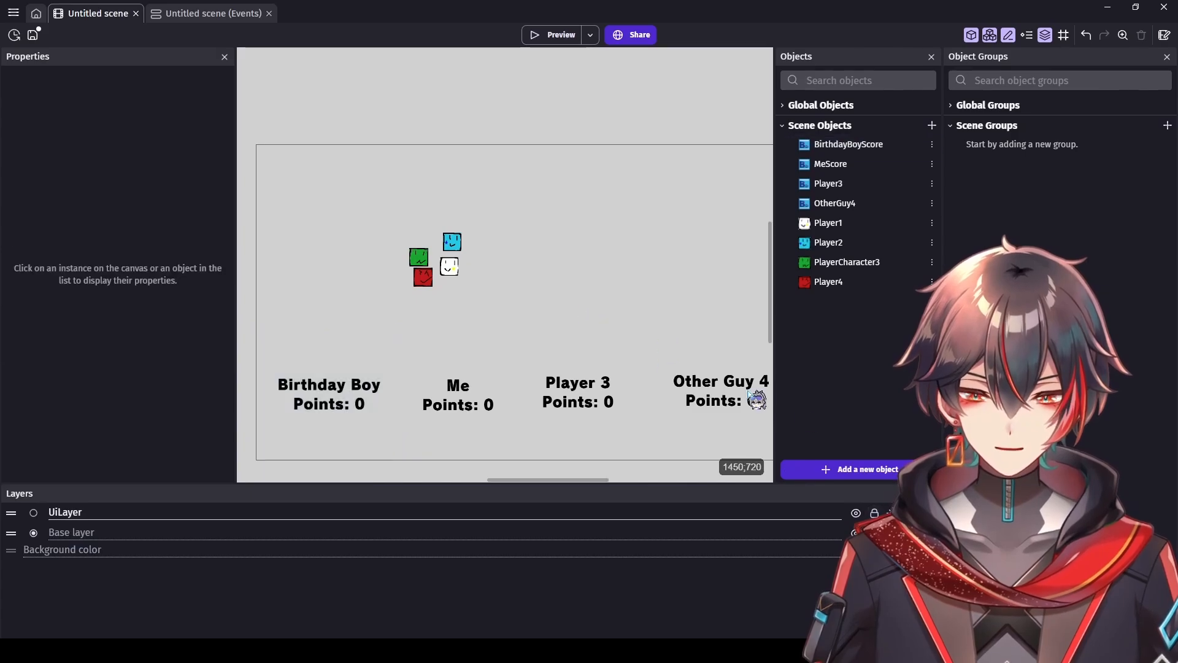
drag(643, 398, 542, 311)
drag(573, 320, 500, 455)
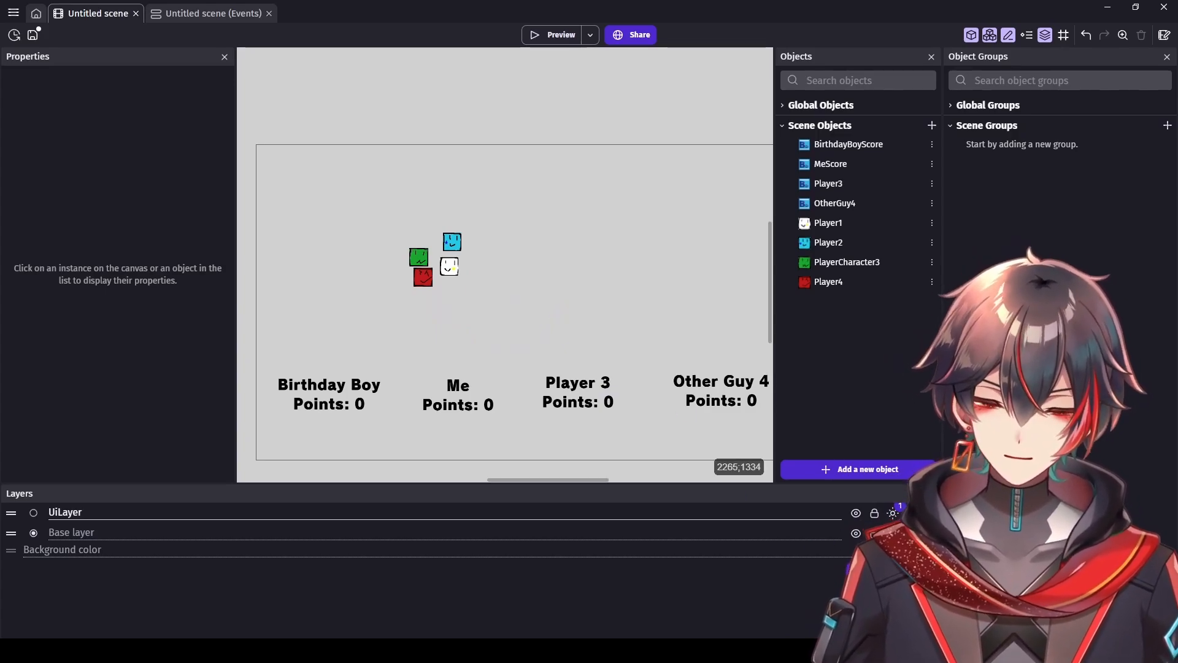
Step: Review the base layer's effects and its camera, visibility and 3D settings, leaving them as they are
click(910, 532)
click(700, 71)
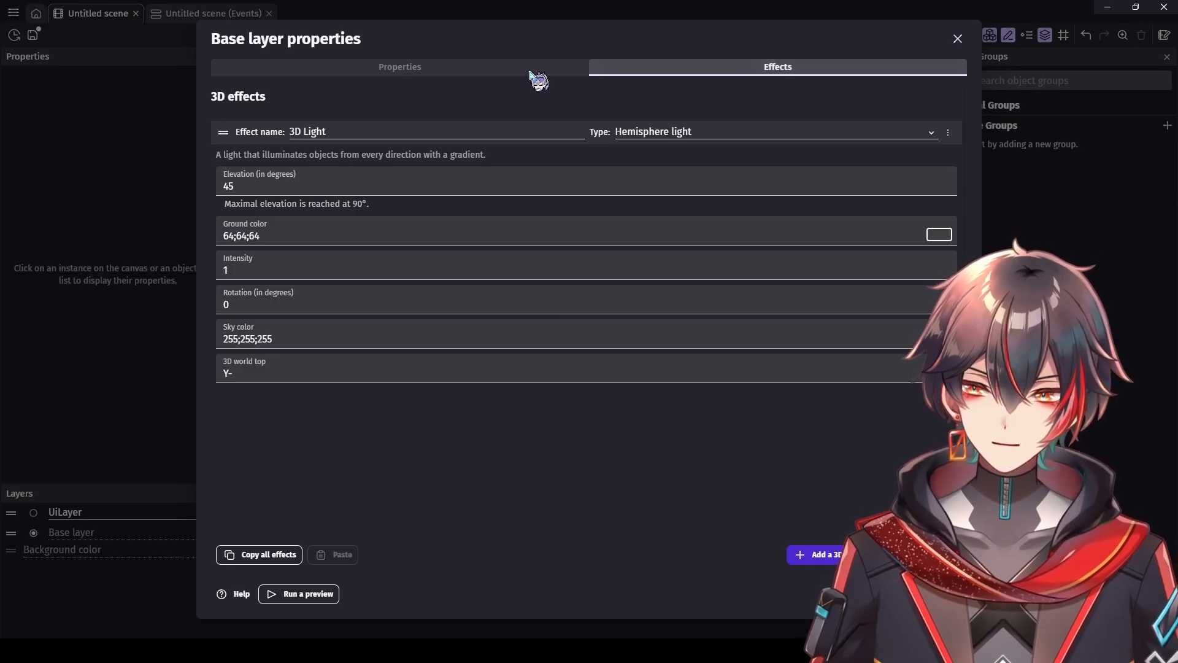
click(532, 75)
click(678, 77)
click(568, 77)
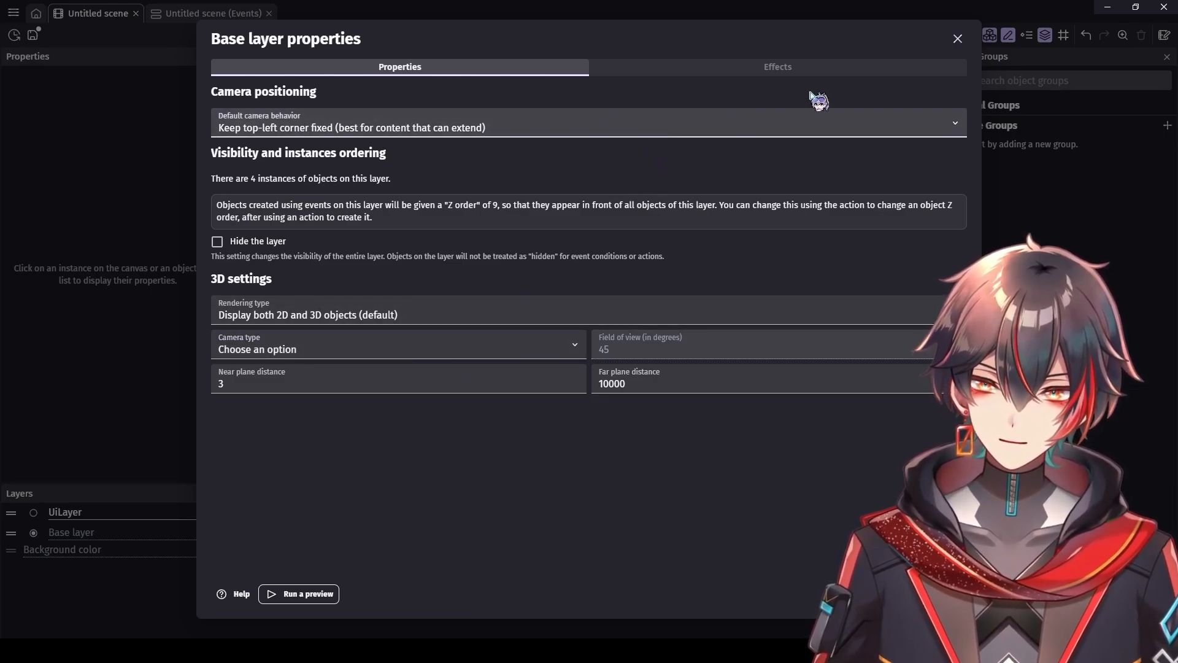
click(958, 38)
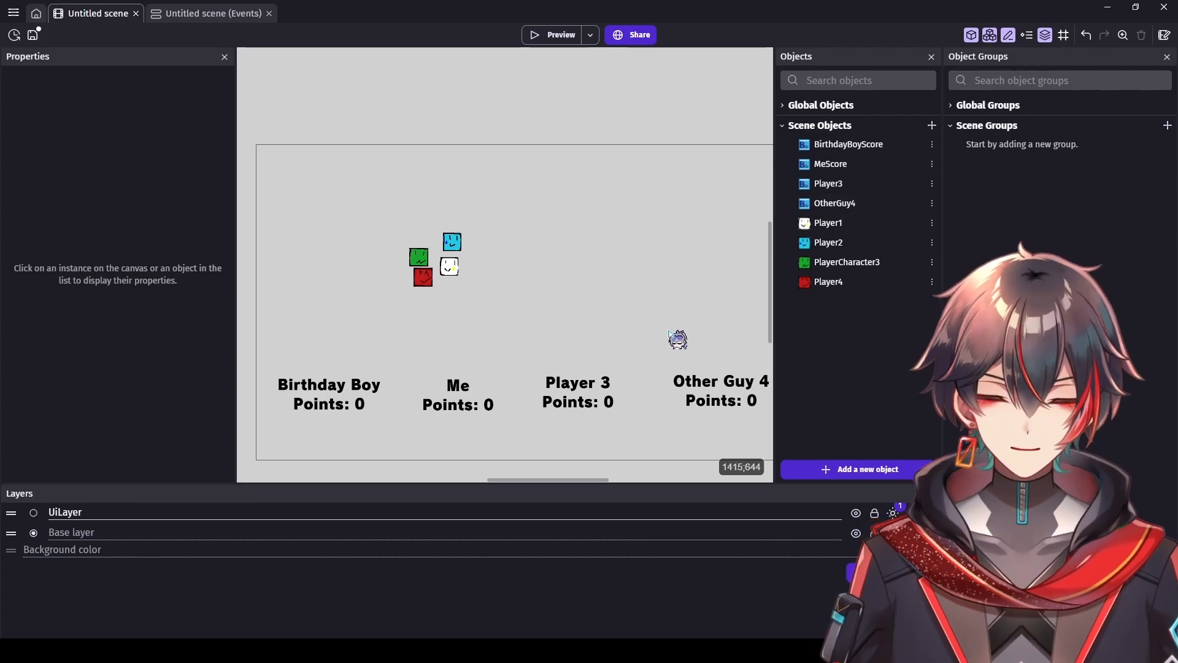
ctrl+scroll(675, 335, down, 1)
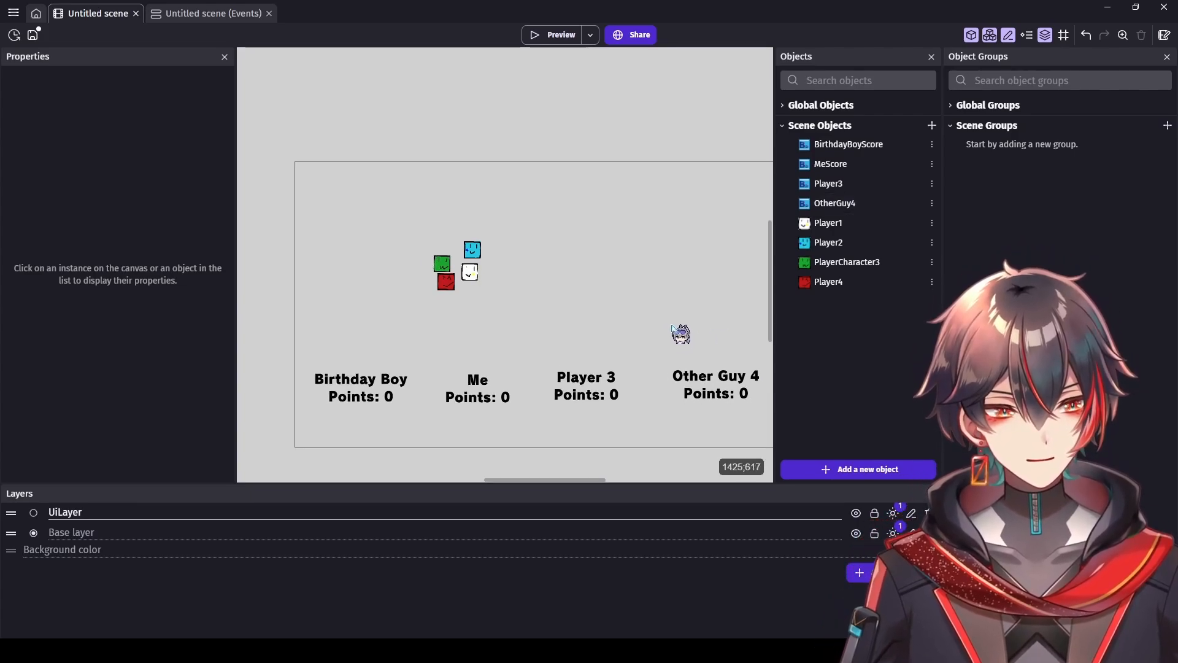
click(228, 13)
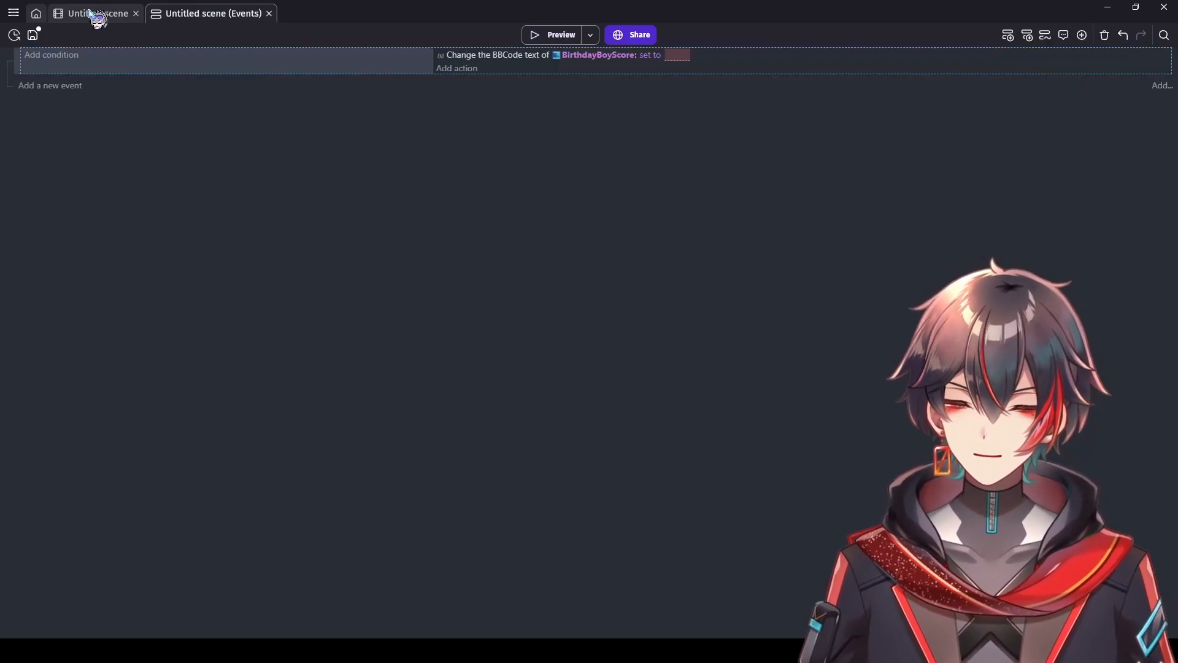
click(92, 13)
ctrl+scroll(543, 325, up, 2)
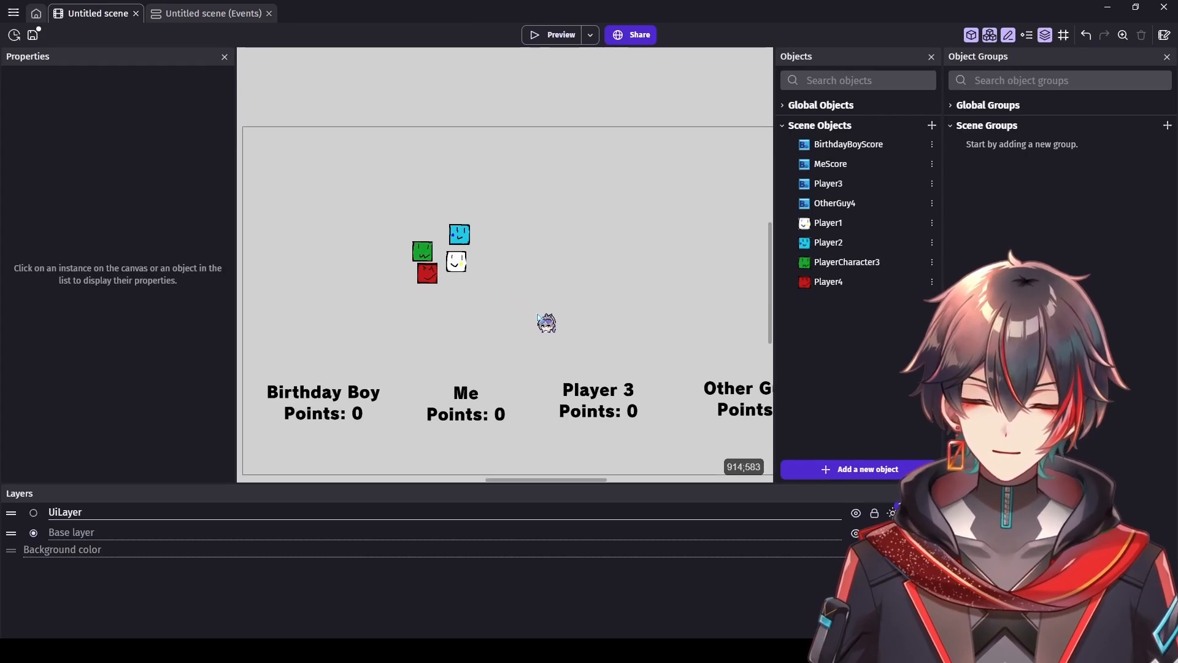
drag(373, 198, 515, 315)
click(523, 300)
Step: Arrange Player1, Player2, PlayerCharacter3 and Player4 in a left-to-right row above the score texts, with Player4 at about X 957, Y 542
ctrl+scroll(490, 295, up, 2)
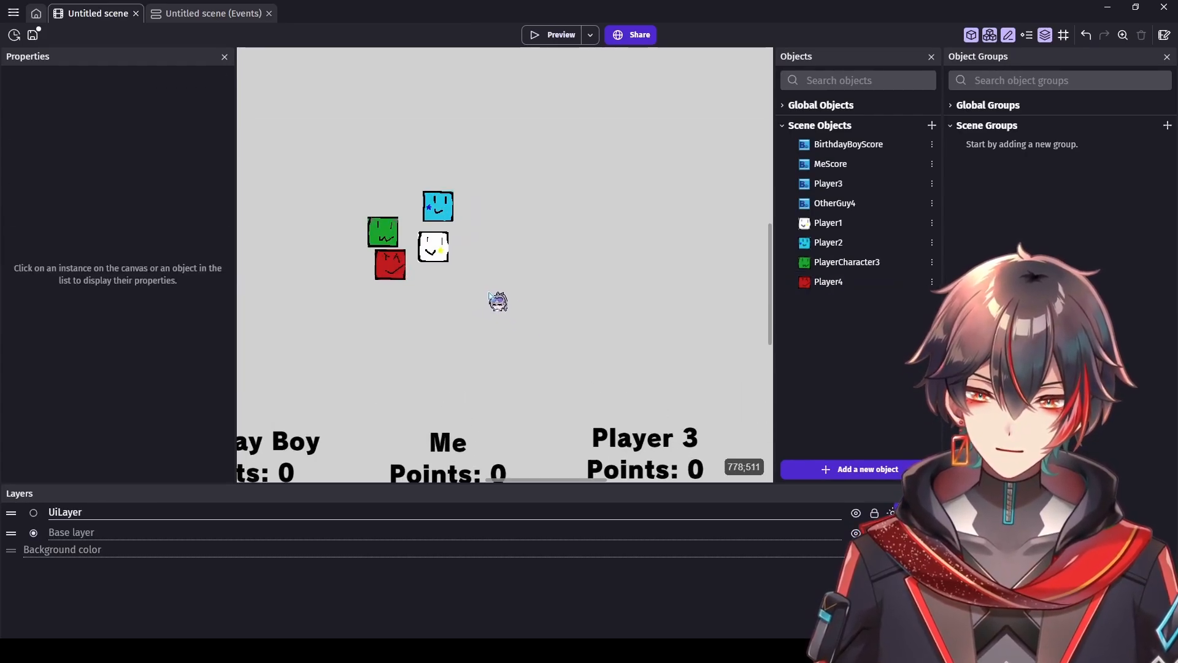
ctrl+scroll(452, 297, up, 4)
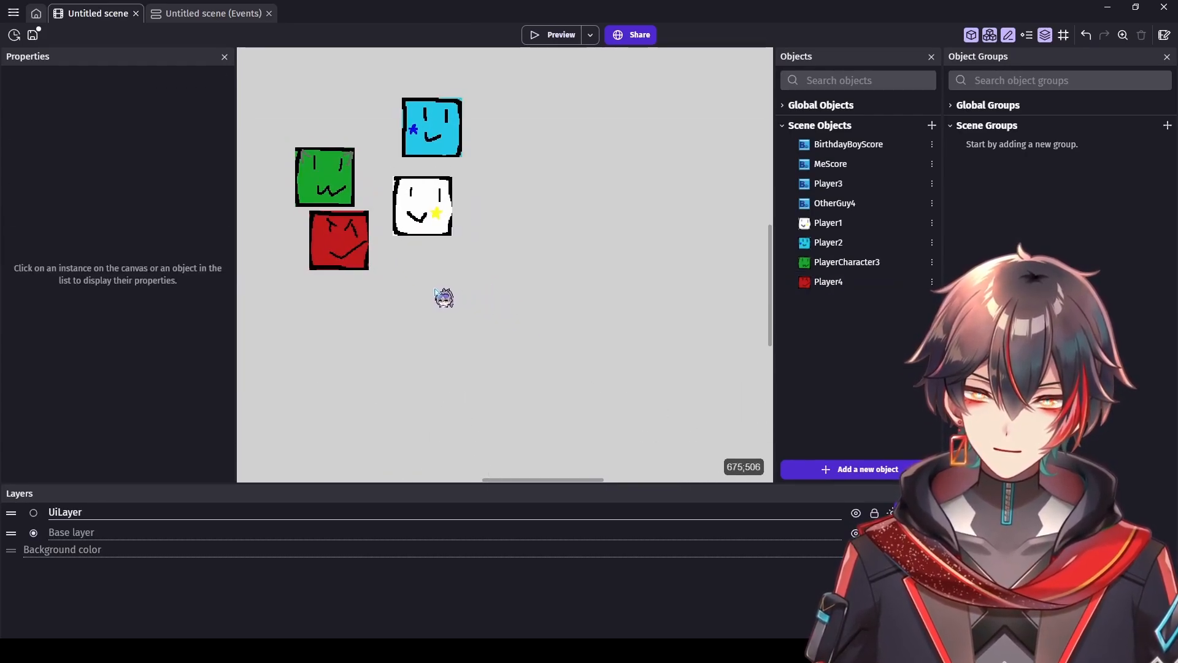
ctrl+scroll(436, 292, down, 1)
drag(423, 233, 381, 314)
drag(435, 169, 503, 337)
drag(365, 198, 614, 332)
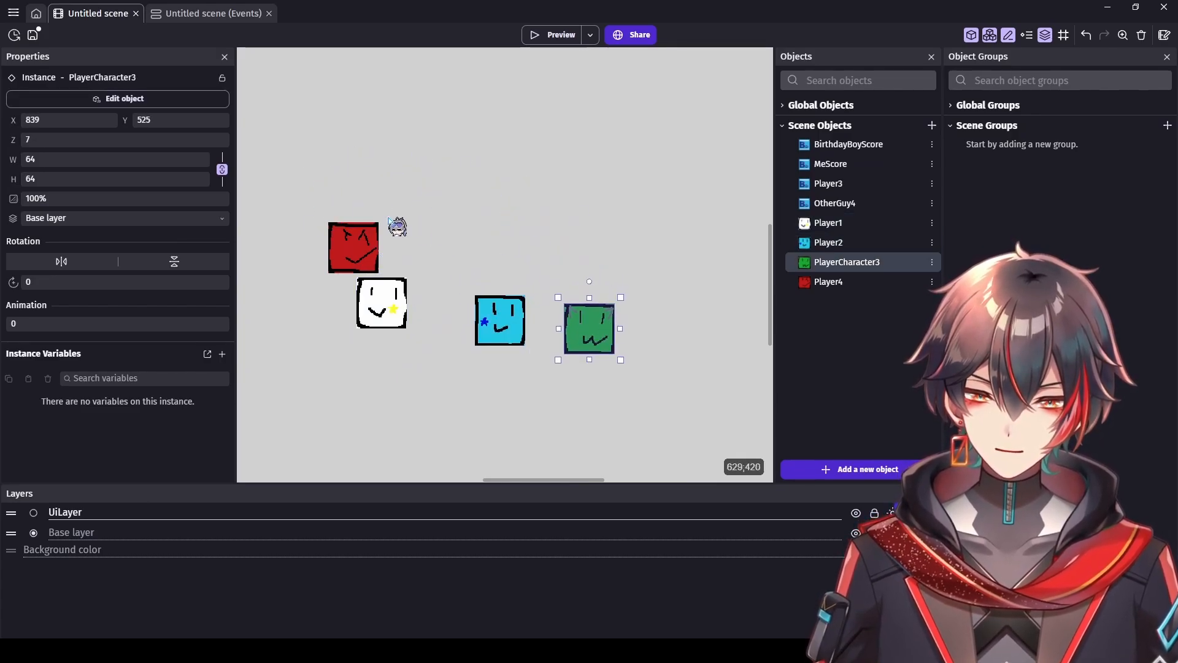
drag(368, 245, 698, 320)
click(645, 250)
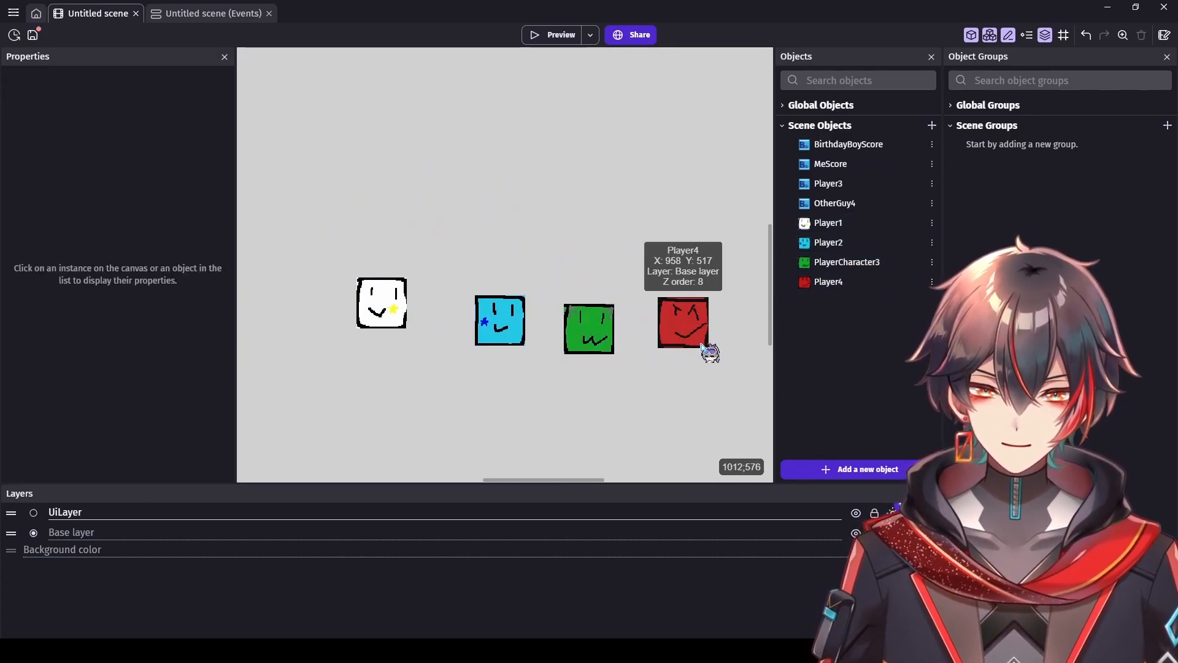
ctrl+scroll(701, 345, up, 1)
ctrl+scroll(687, 341, down, 1)
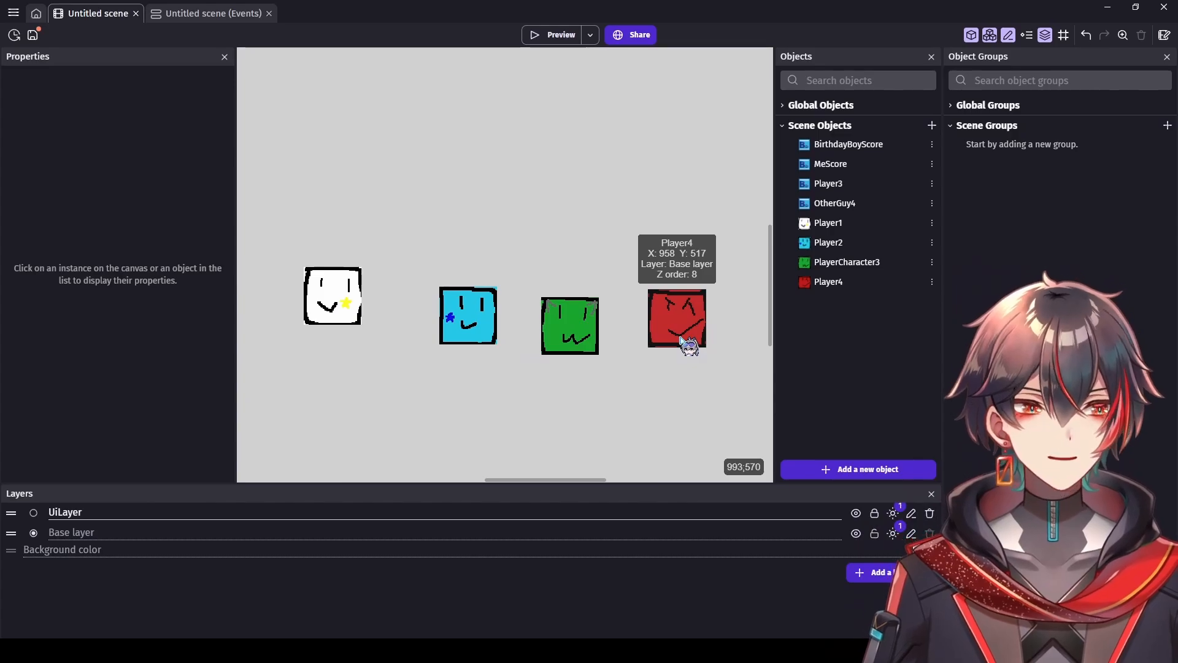
drag(683, 344, 680, 368)
click(639, 284)
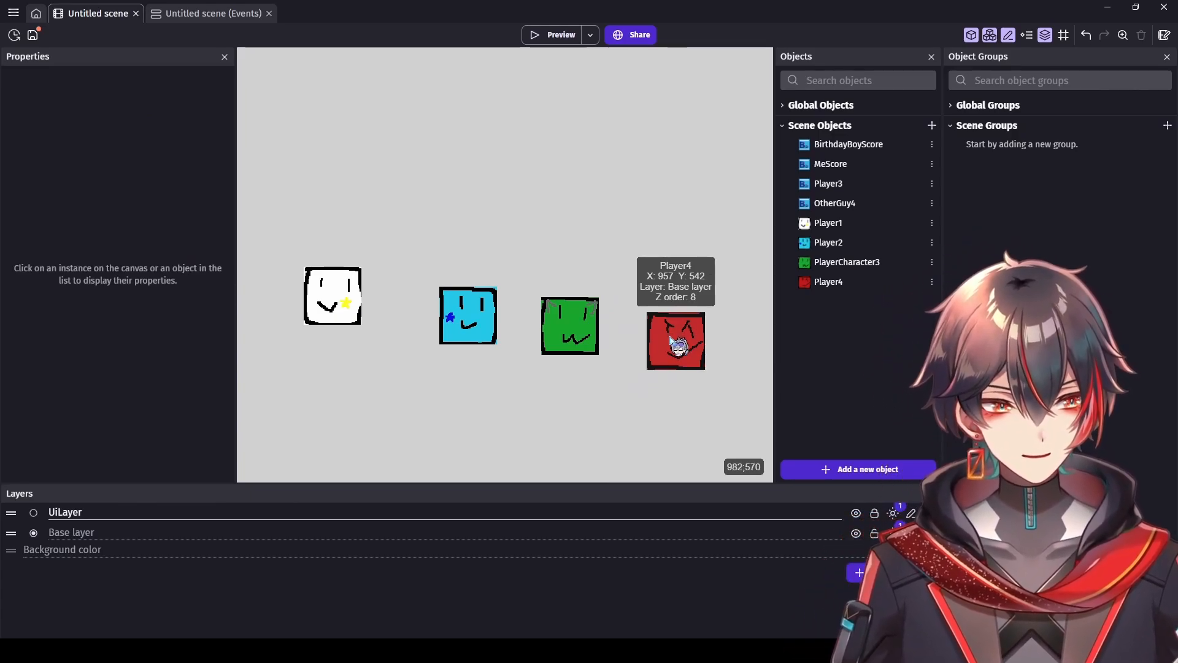
ctrl+scroll(731, 315, down, 5)
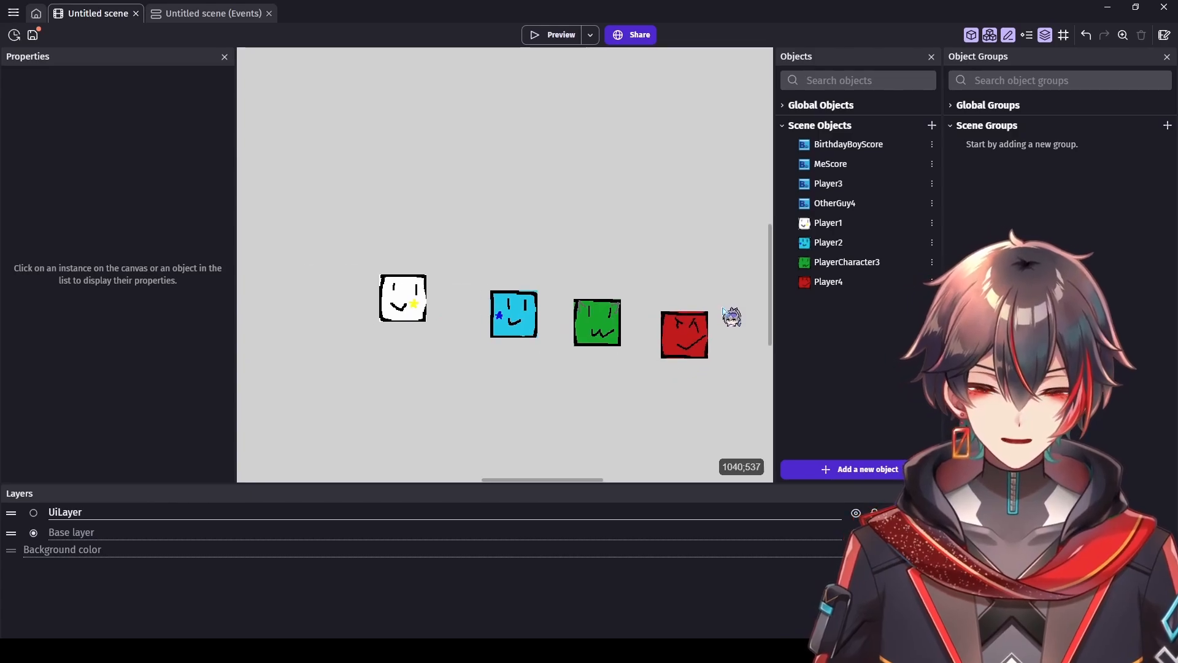
mouse_move(571, 478)
mouse_down()
mouse_move(594, 487)
mouse_move(584, 485)
mouse_up()
ctrl+scroll(602, 416, down, 2)
ctrl+scroll(603, 422, up, 4)
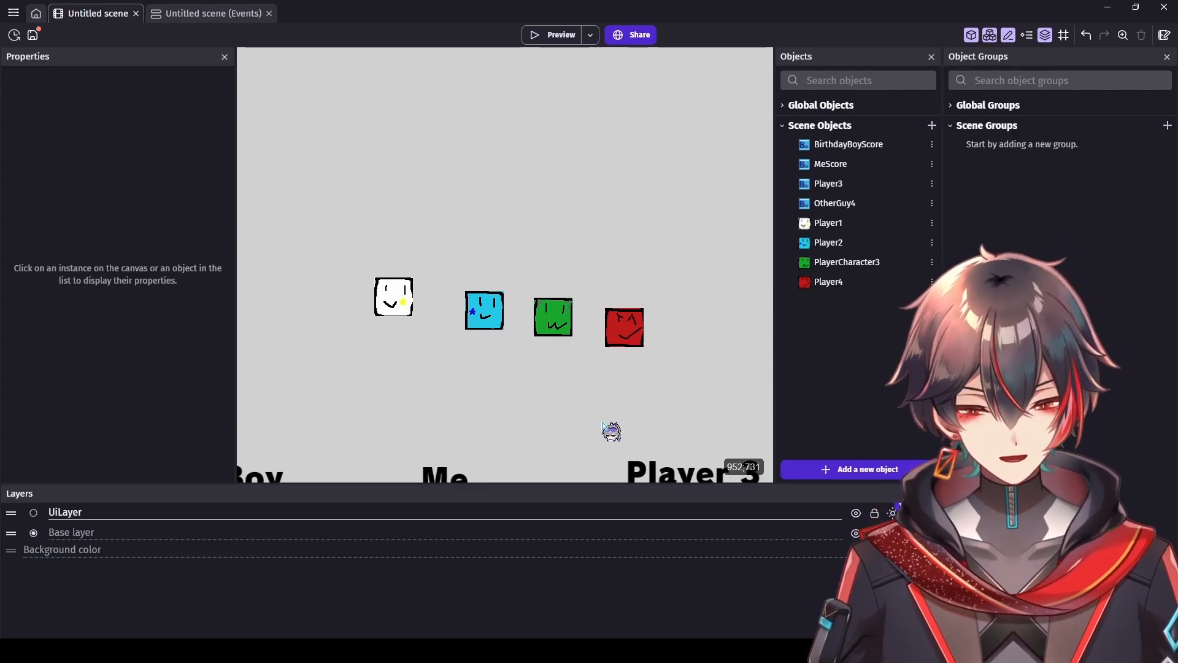
ctrl+scroll(603, 423, down, 2)
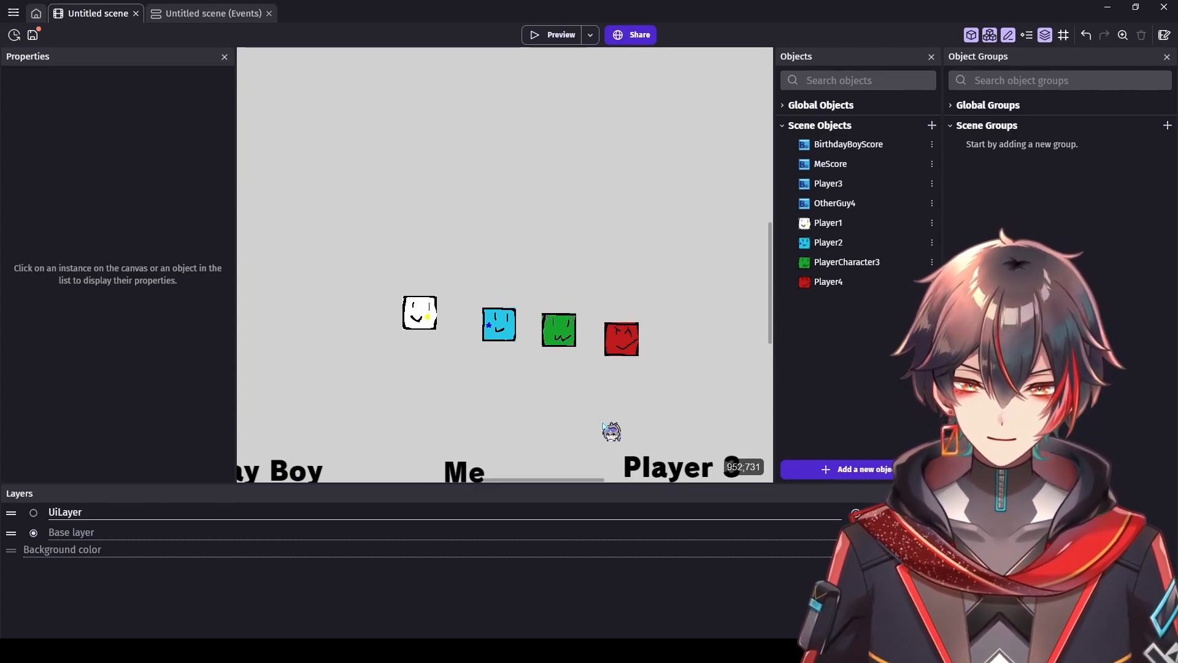
ctrl+scroll(603, 424, down, 4)
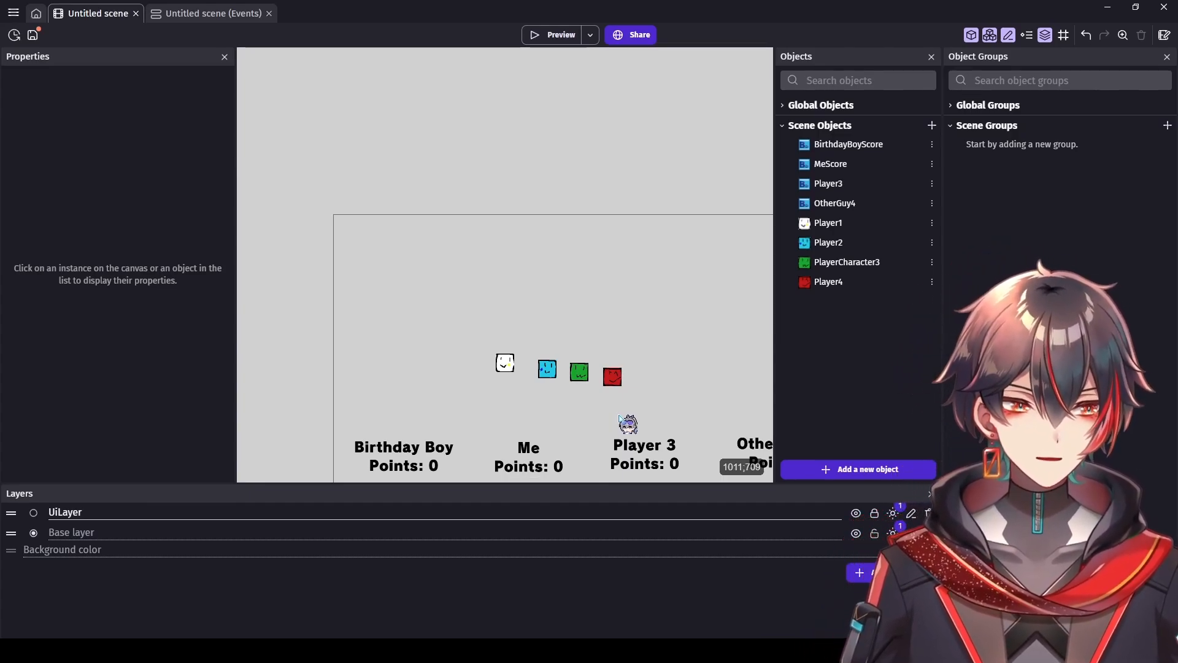
ctrl+scroll(621, 422, up, 2)
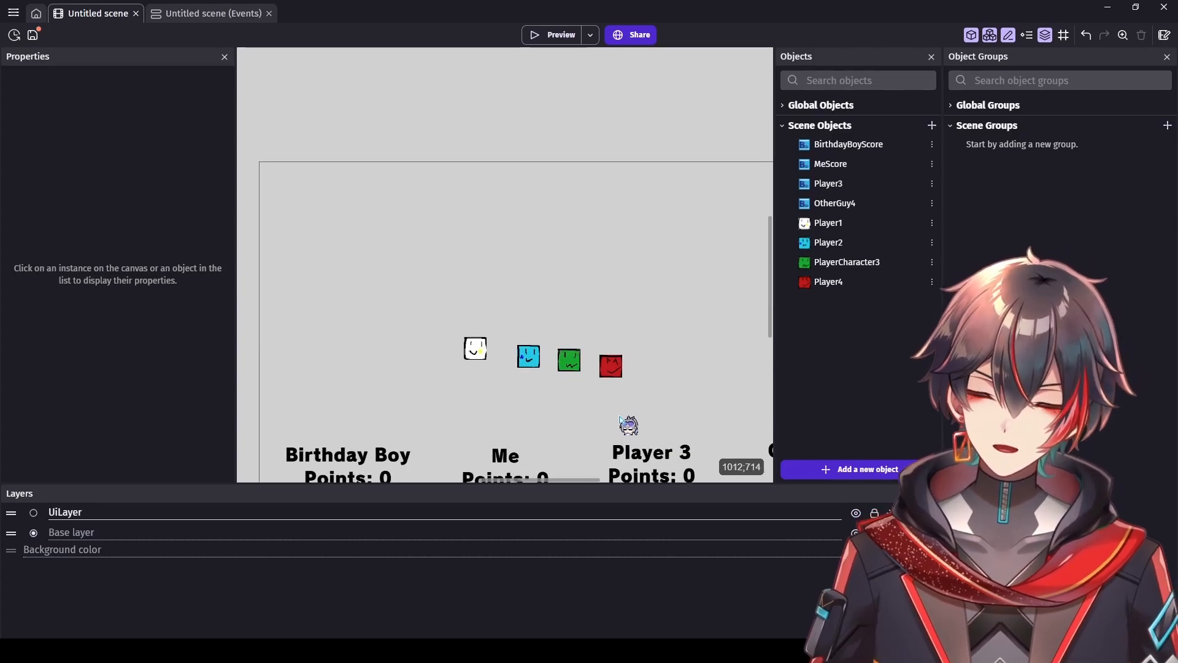
Step: Save the project
key(ctrl+s)
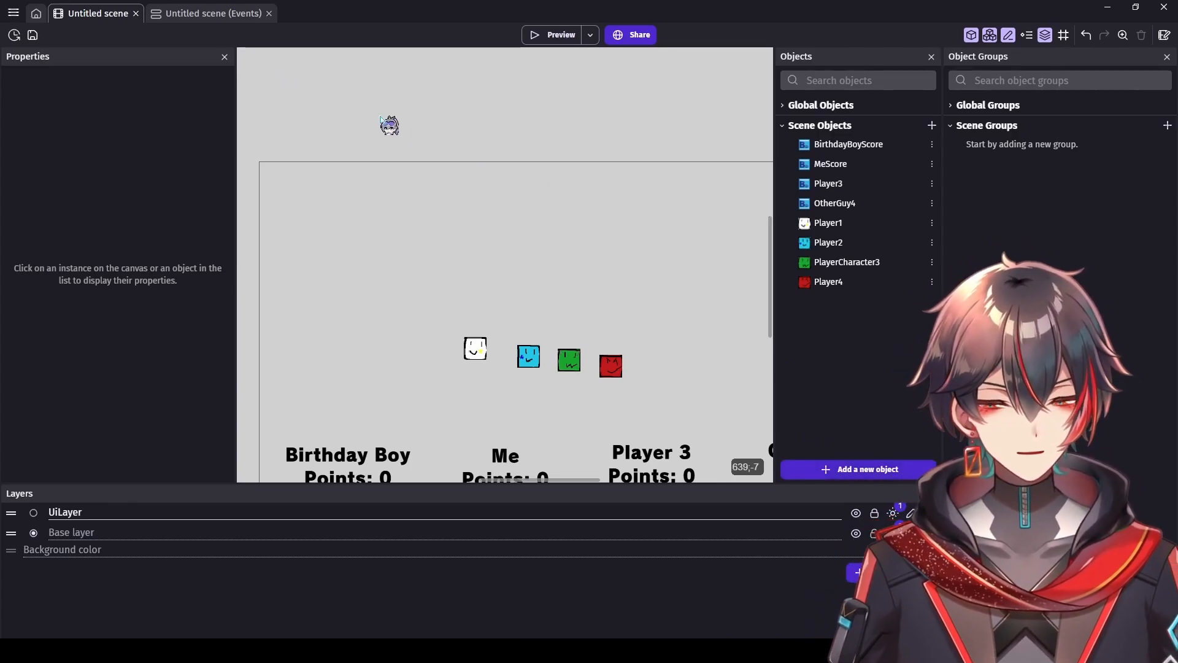
click(210, 15)
click(98, 14)
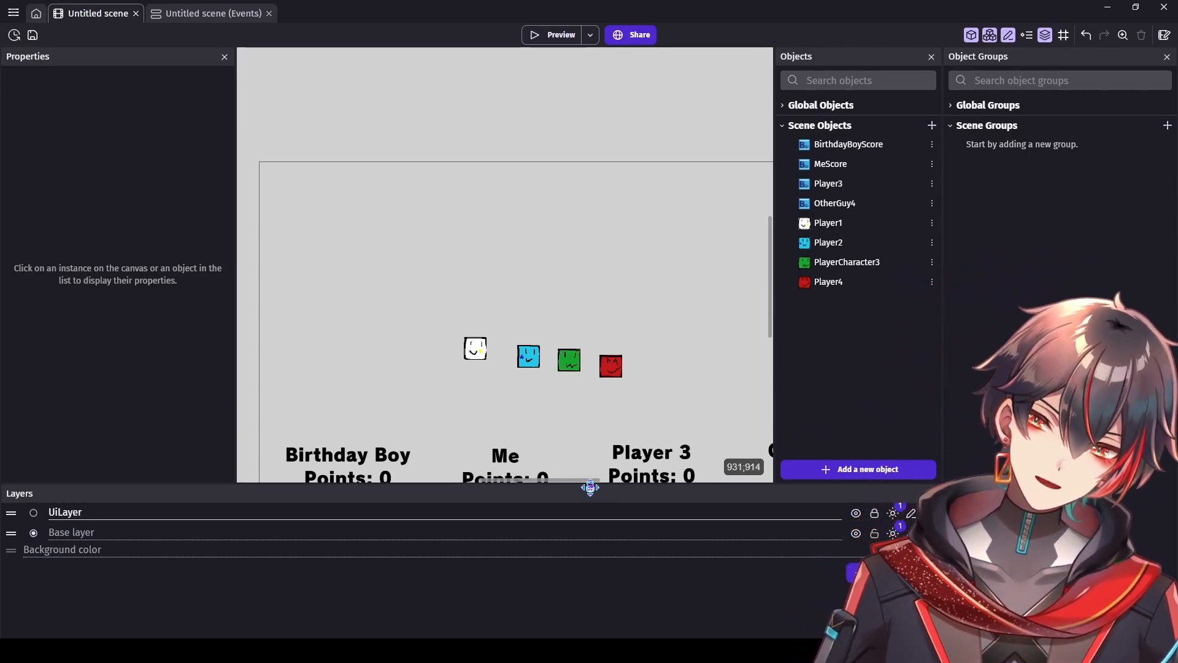
Step: Create another Sprite object from scratch in the scene
drag(593, 479, 604, 480)
ctrl+scroll(610, 424, down, 3)
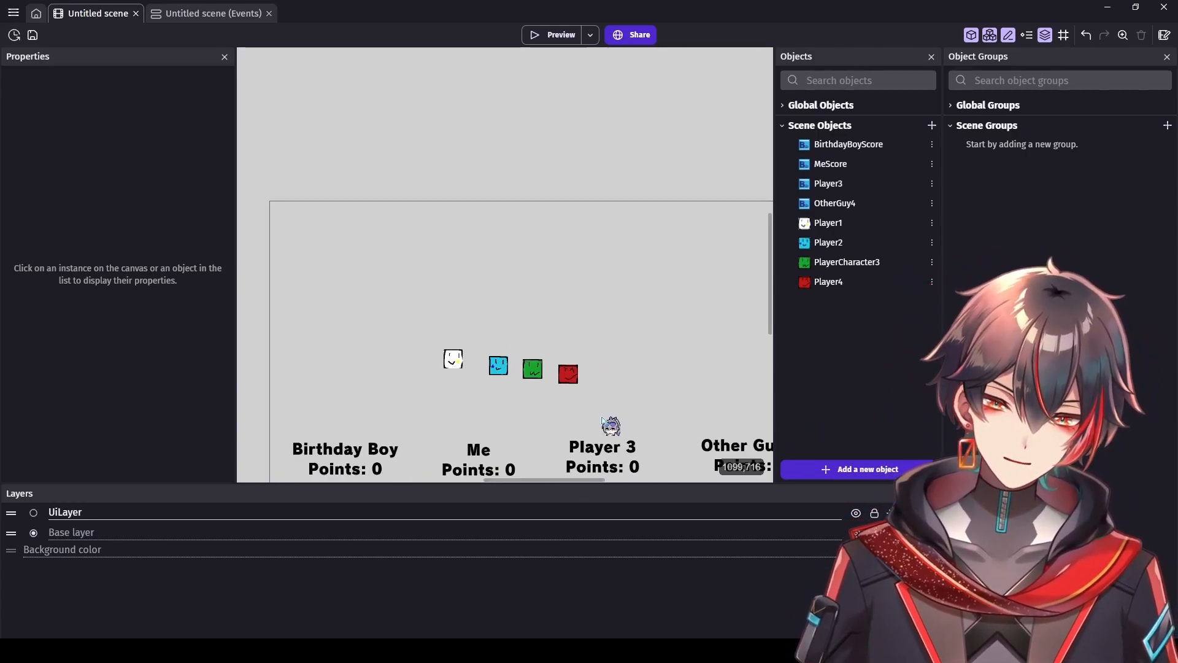
scroll(767, 306, down, 4)
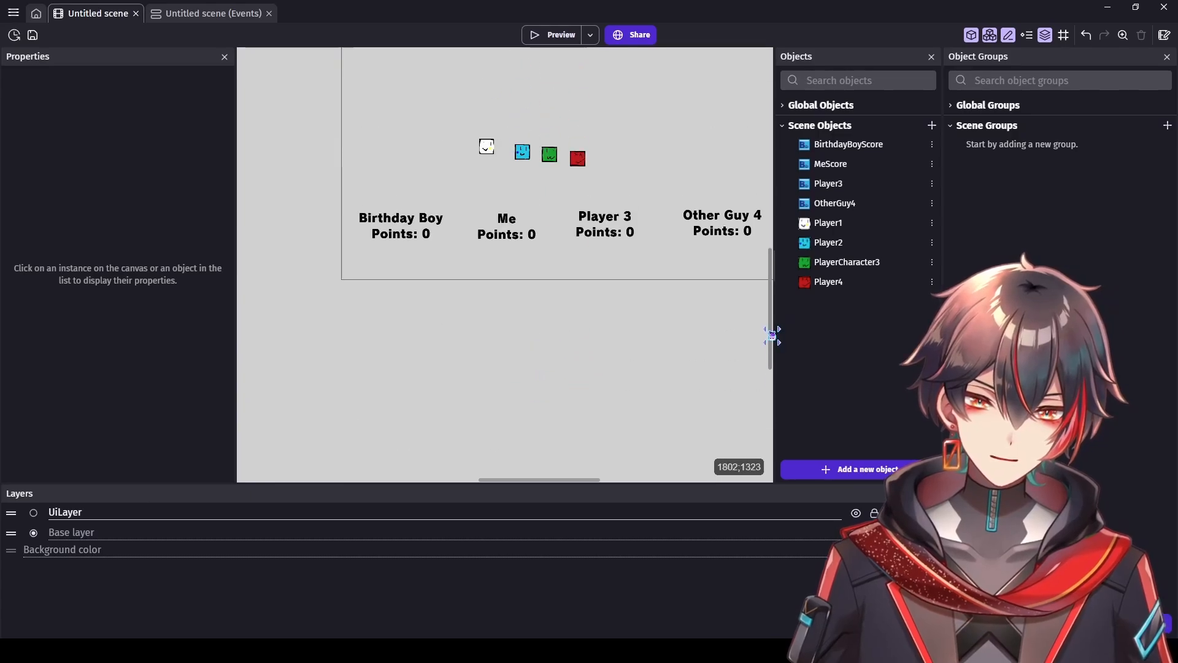
scroll(766, 331, up, 3)
click(822, 467)
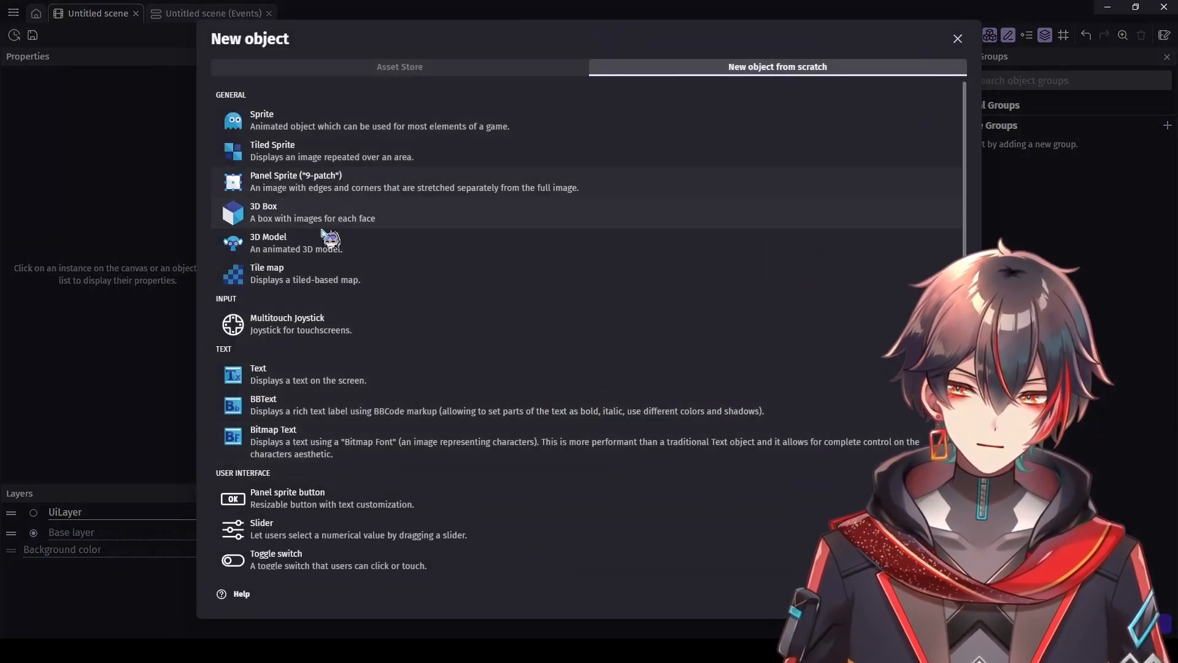
click(349, 125)
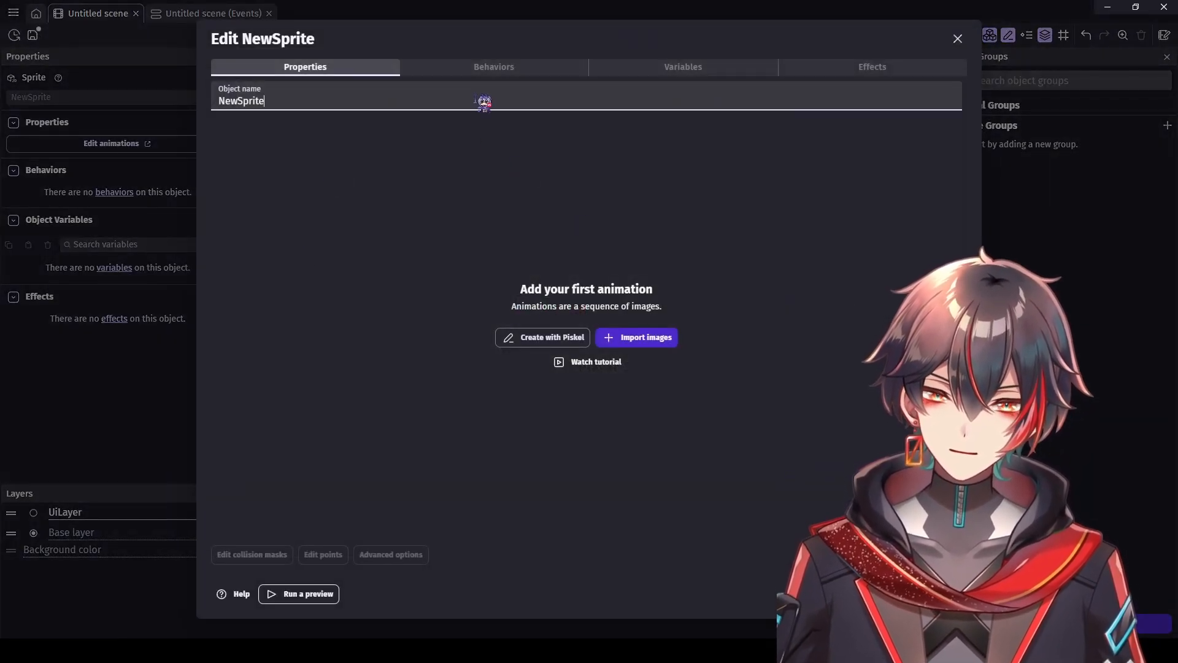
Step: Name the new sprite object BlueSpace, draw a blue circular image for it in Piskel, and apply the object
double_click(482, 102)
text(BlueS)
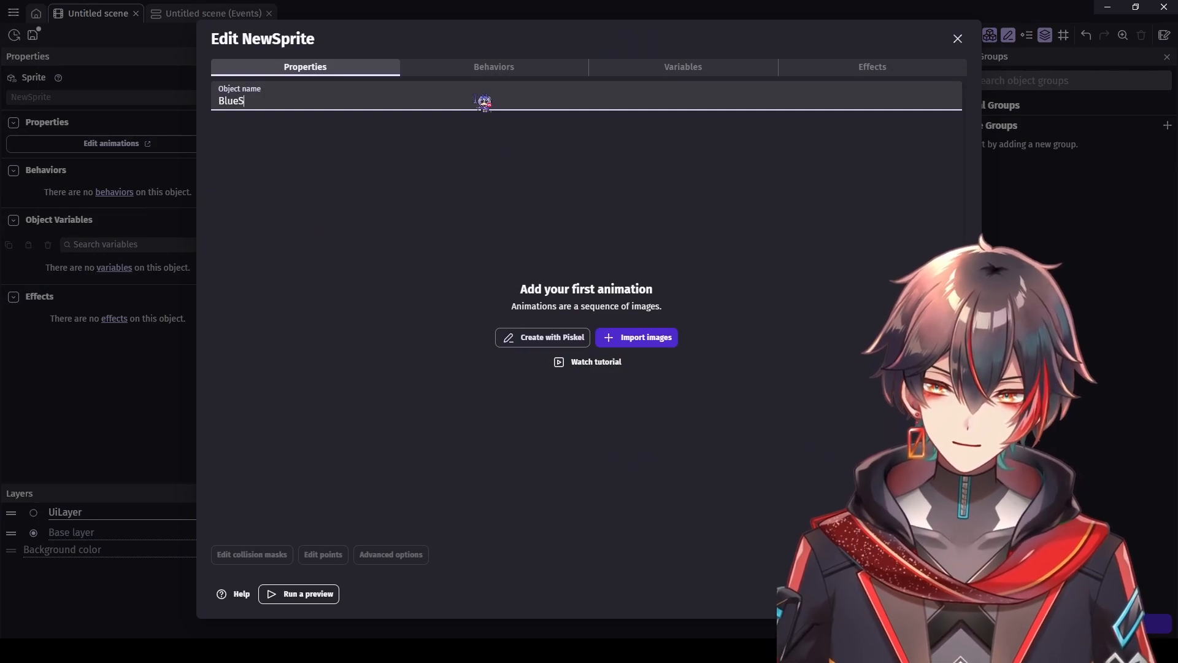
text(pace)
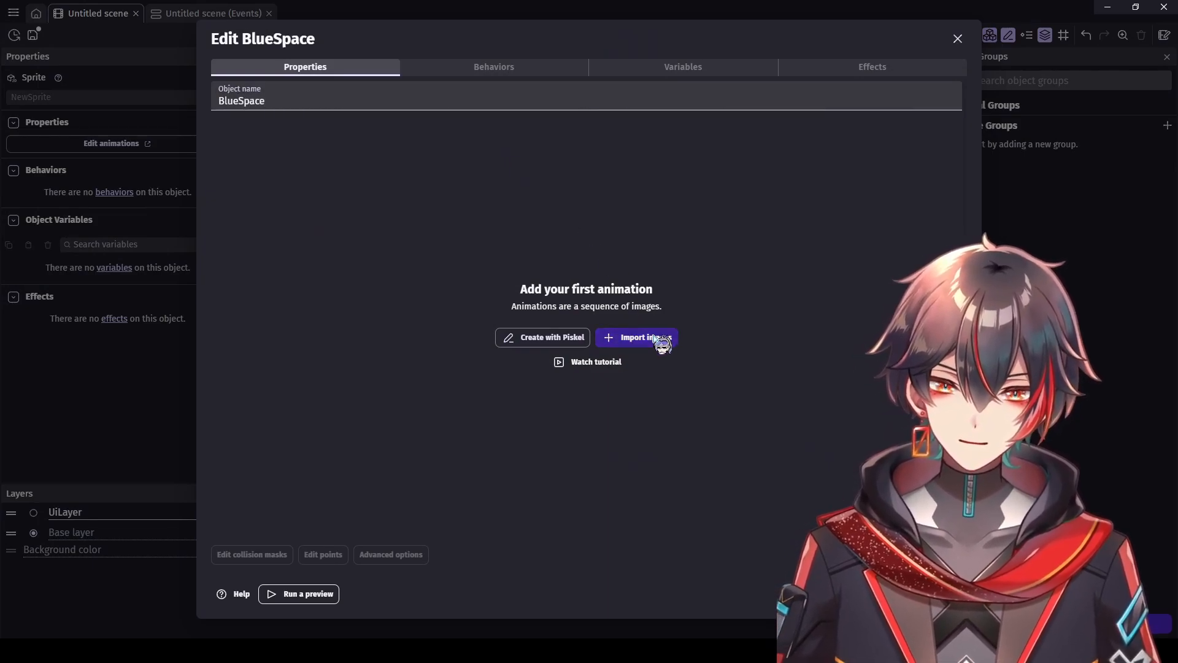
click(570, 341)
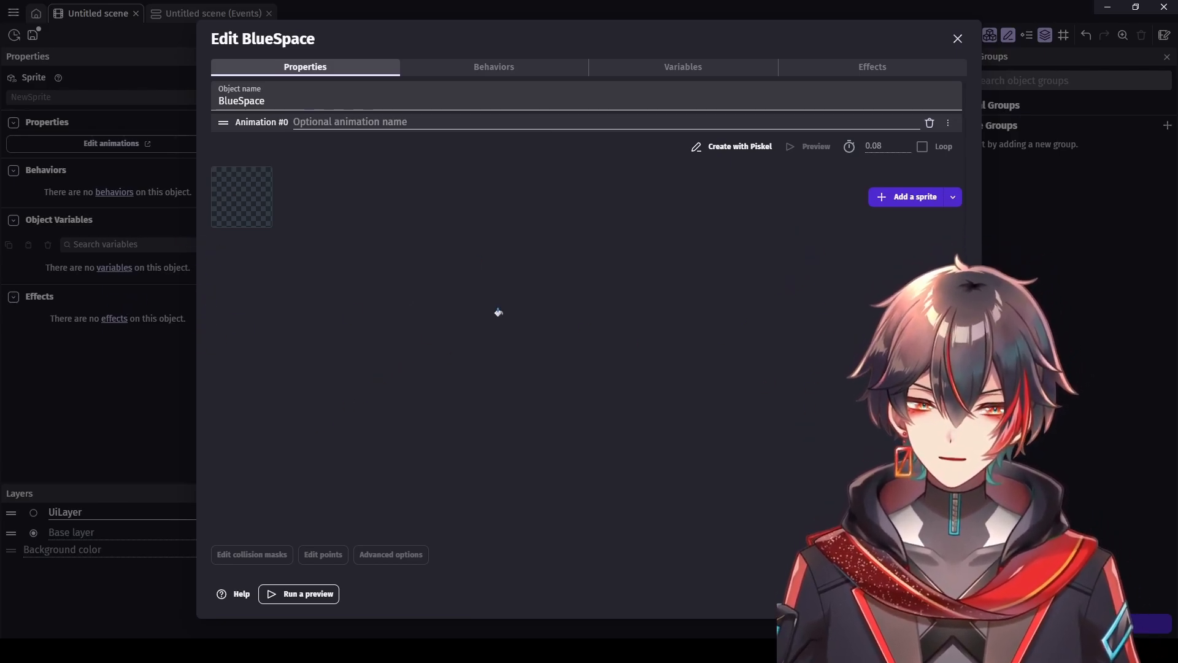
click(952, 113)
click(942, 593)
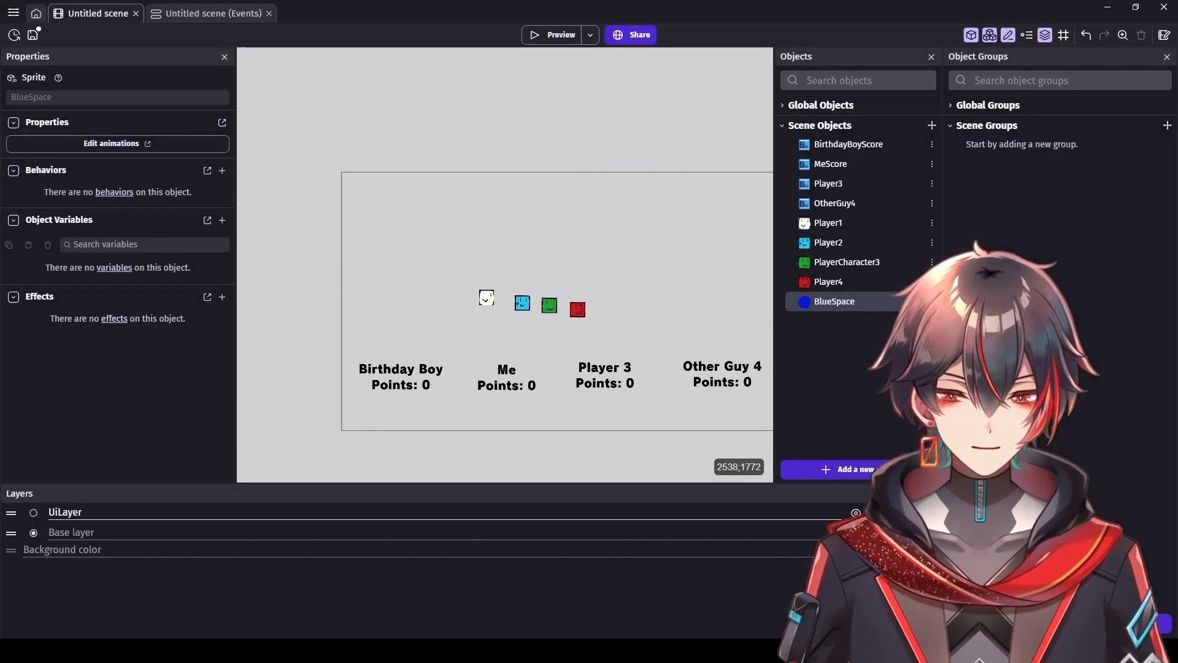
Step: Place five BlueSpace instances in the scene: three in a row above the player characters and two stacked above the leftmost one
drag(868, 305, 623, 273)
scroll(675, 319, up, 4)
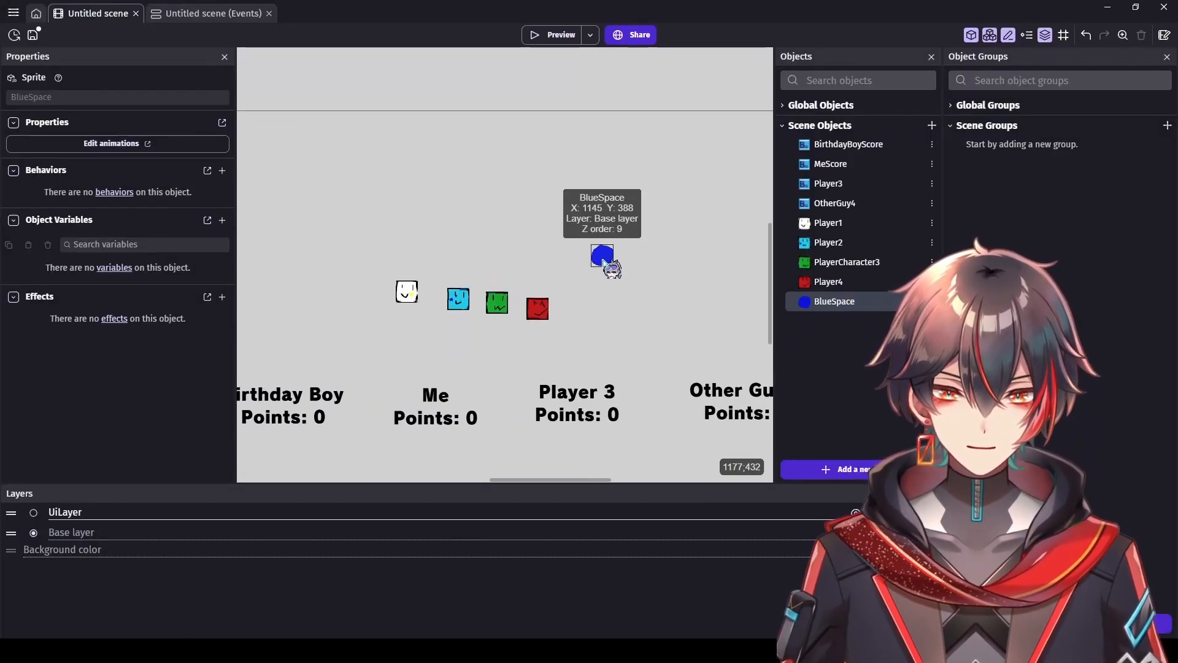
click(540, 249)
drag(834, 301, 723, 246)
scroll(715, 285, down, 2)
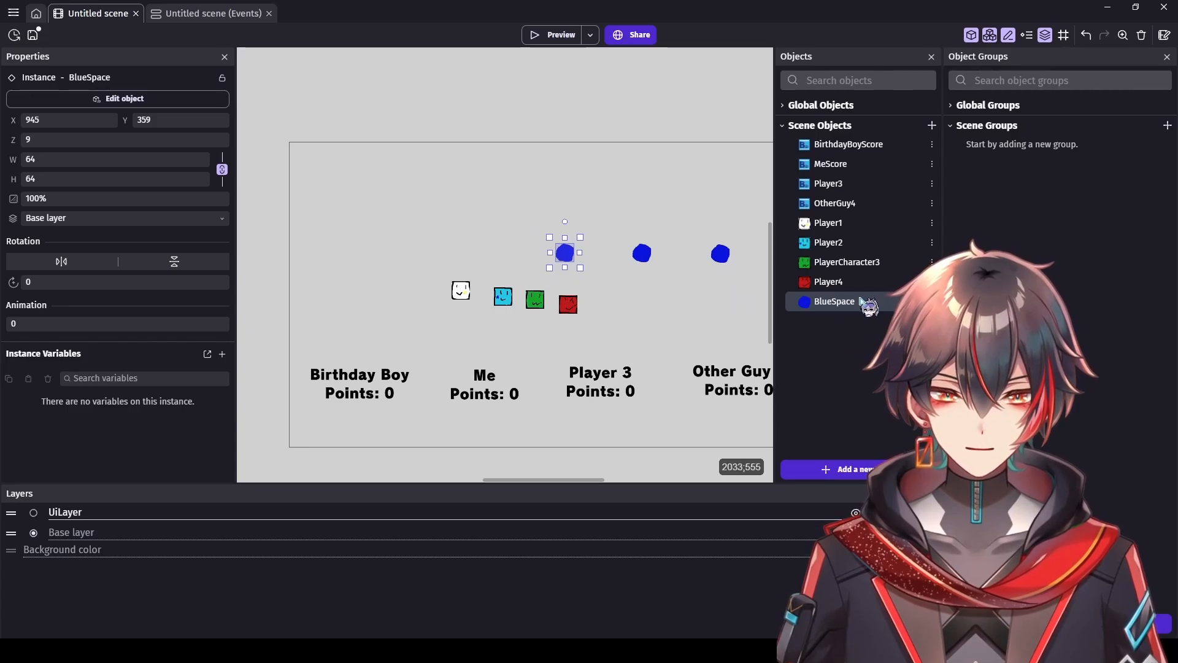
drag(866, 302, 552, 186)
drag(826, 301, 560, 156)
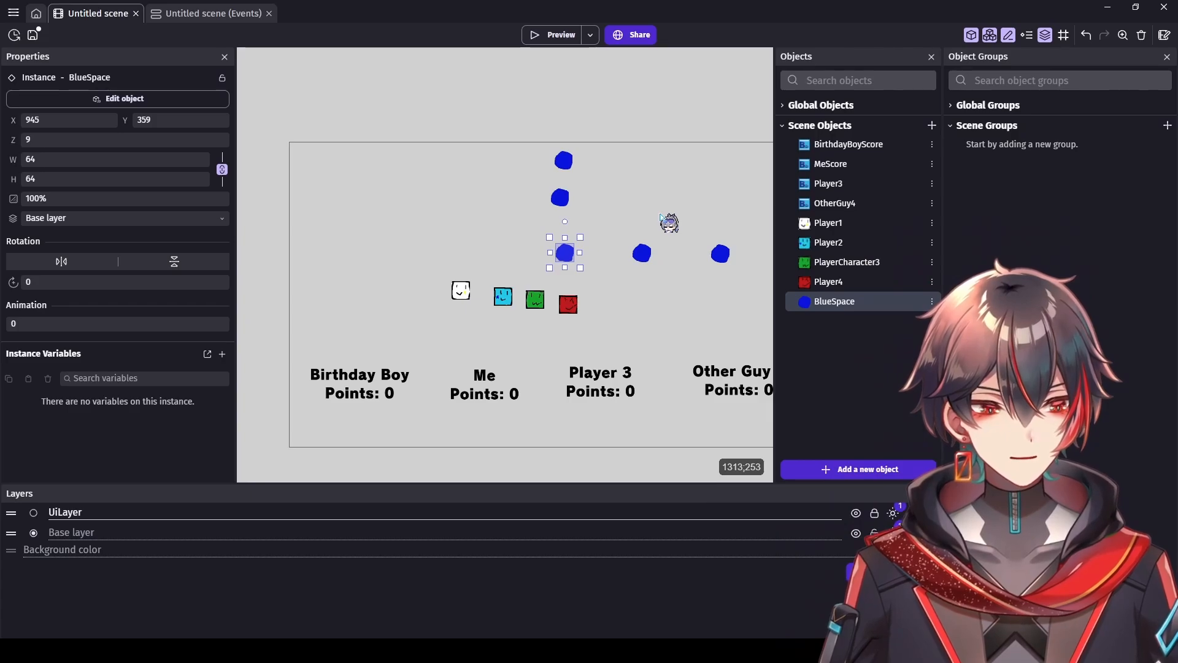
drag(526, 147, 731, 268)
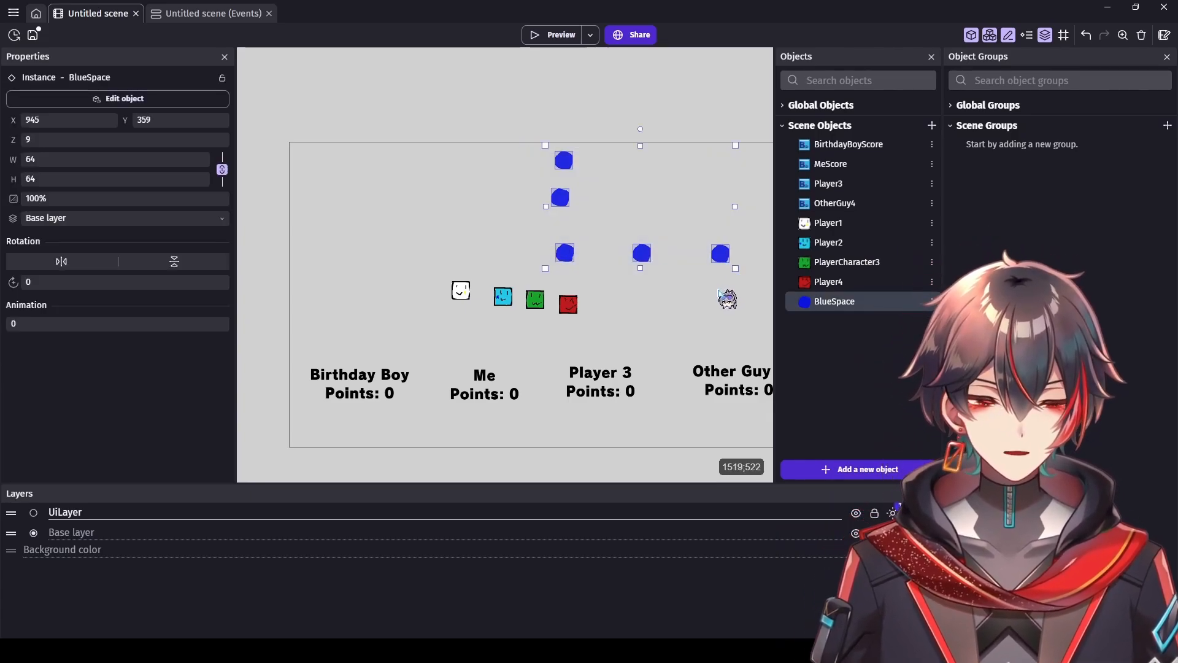
click(723, 279)
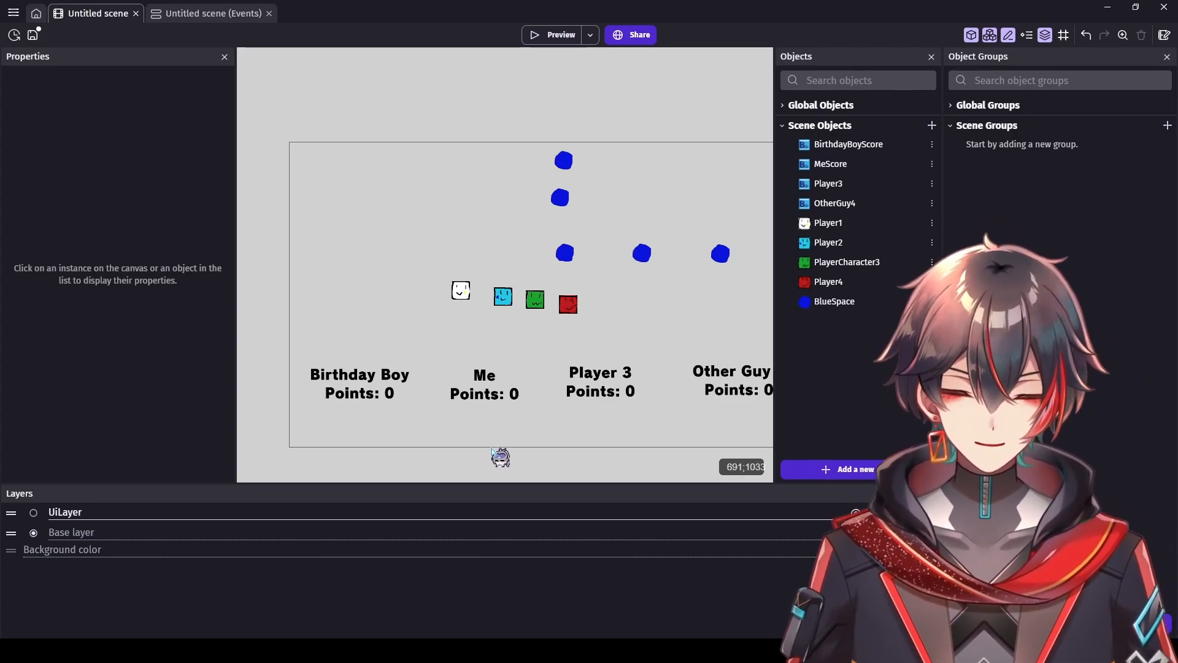
drag(503, 481, 516, 479)
drag(666, 263, 444, 158)
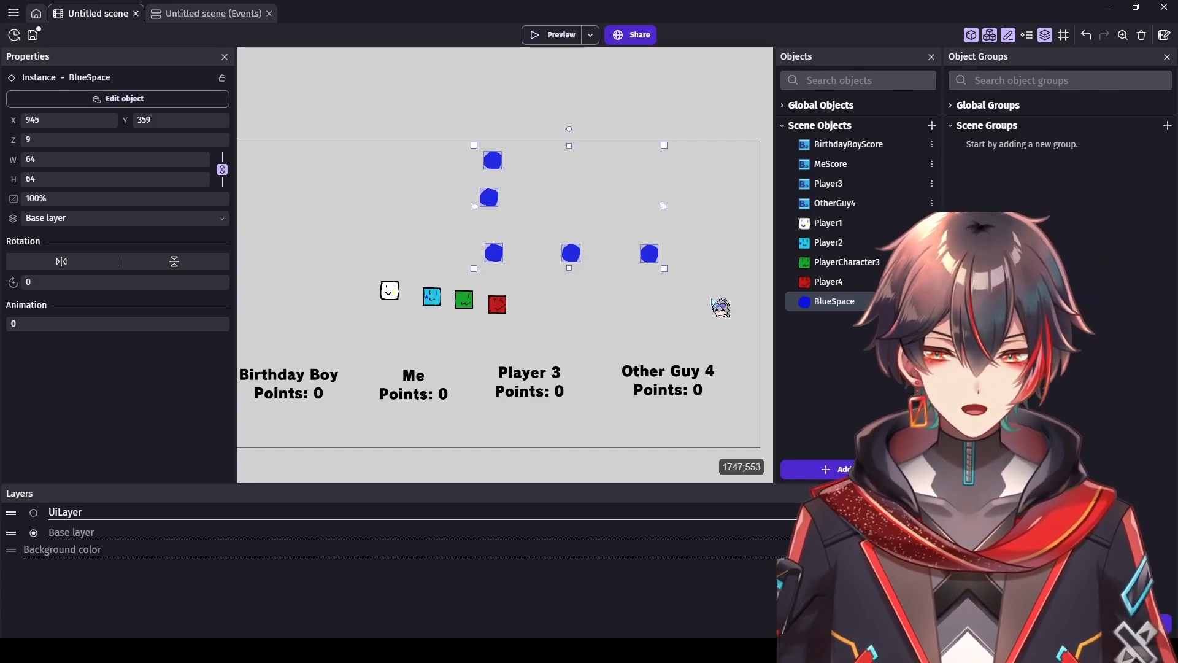
click(678, 305)
click(494, 199)
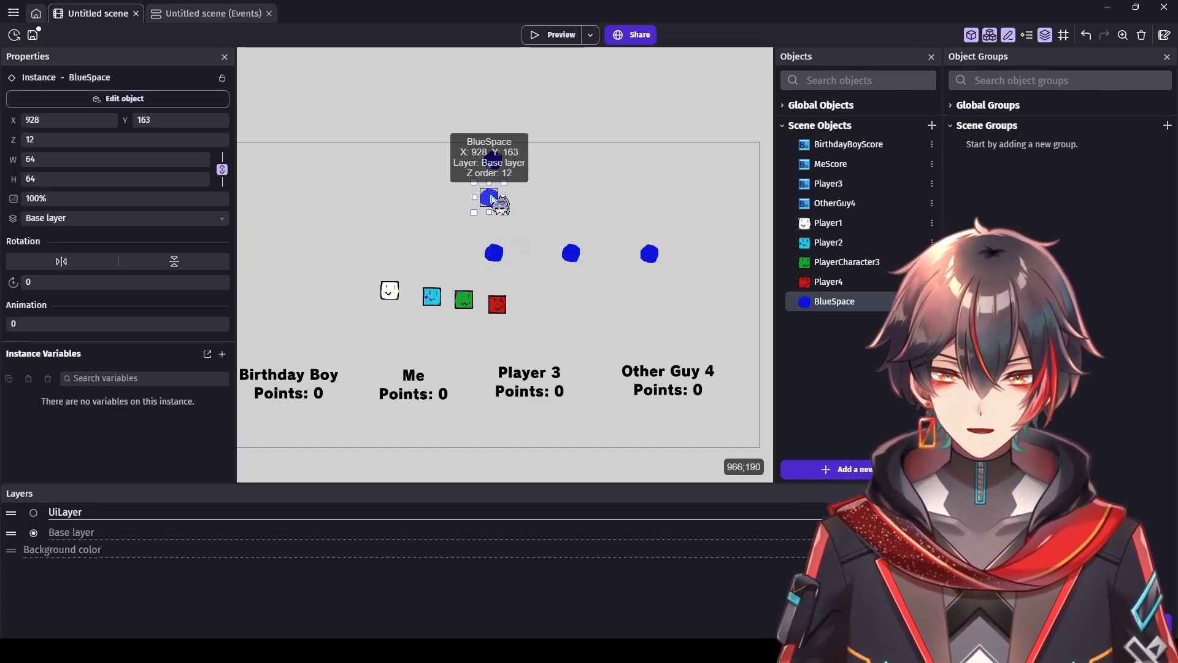
click(496, 254)
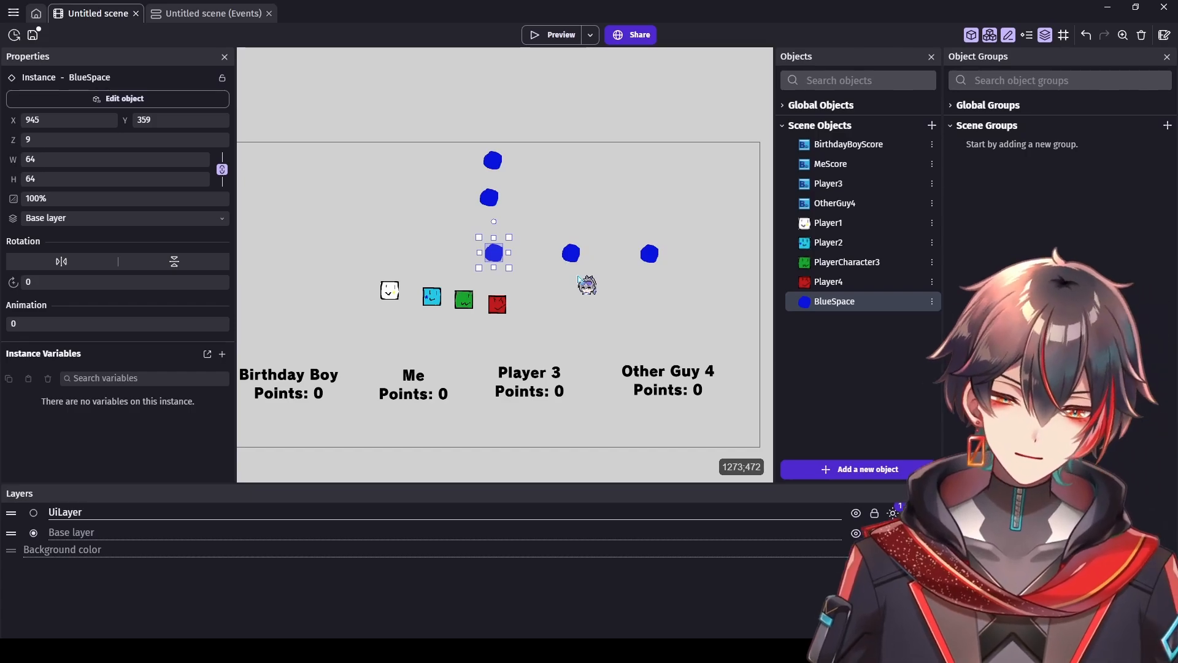
click(421, 307)
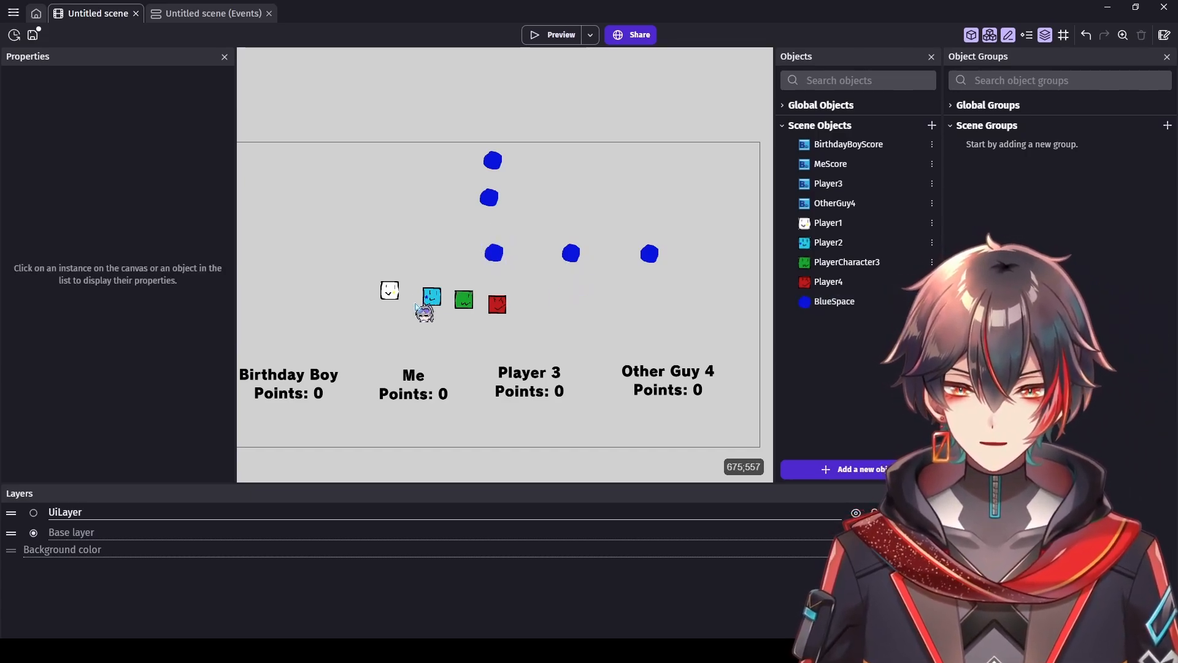
scroll(421, 306, up, 1)
scroll(421, 308, down, 2)
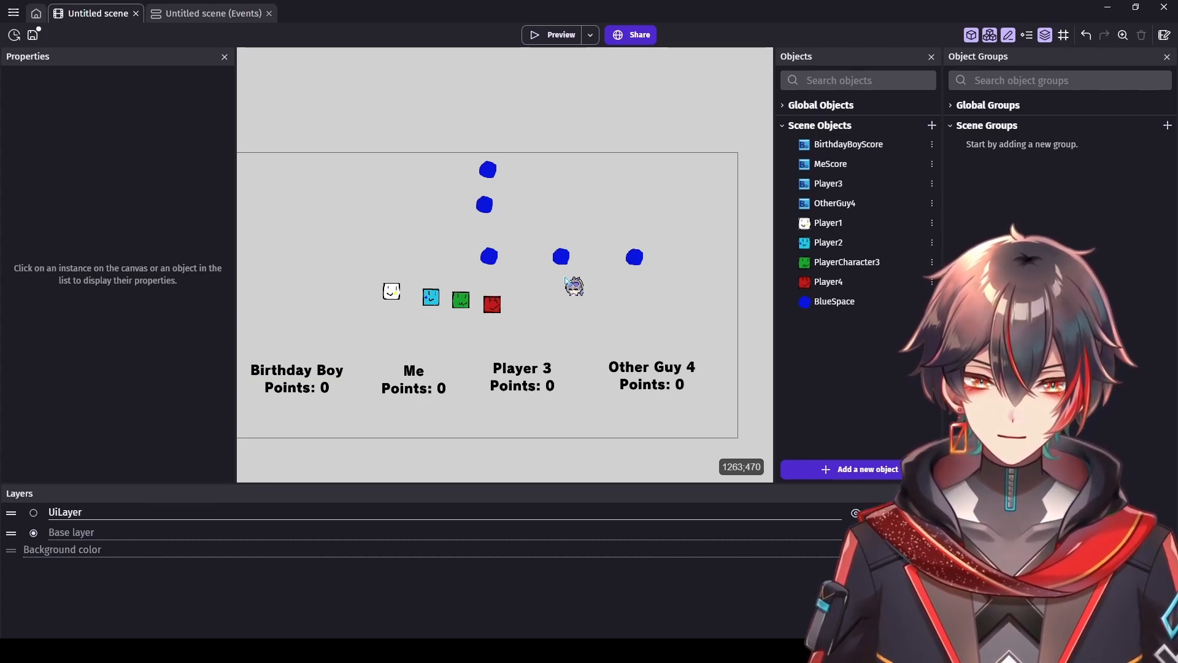
scroll(573, 287, up, 2)
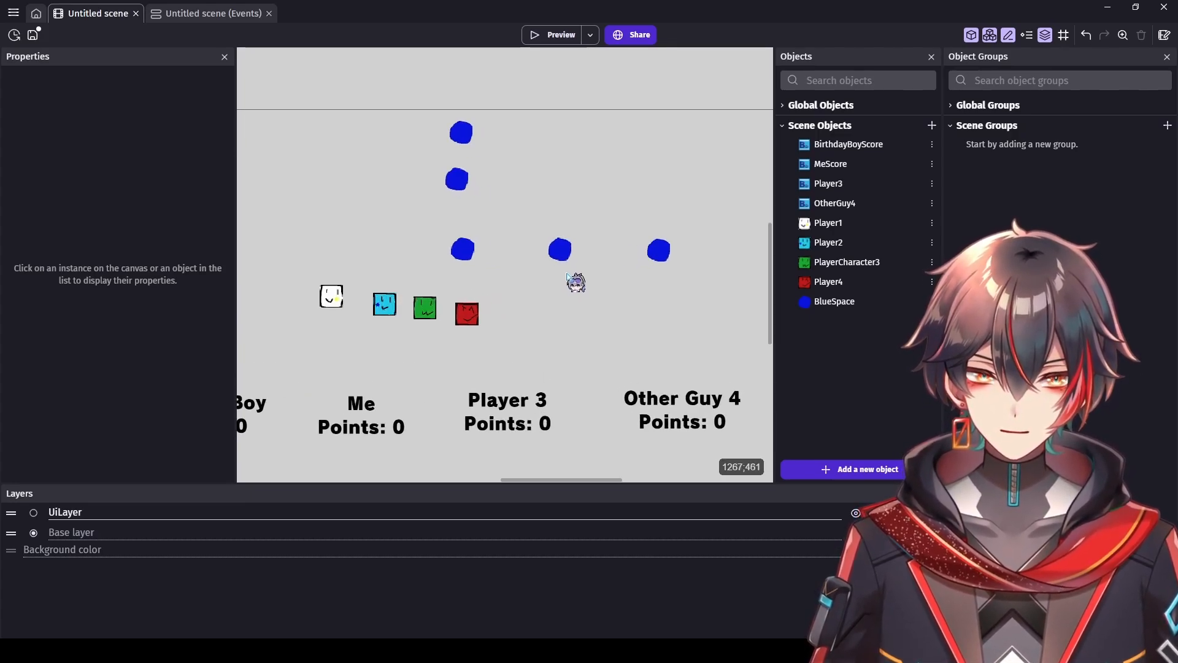
scroll(574, 270, down, 3)
drag(665, 259, 427, 160)
click(389, 195)
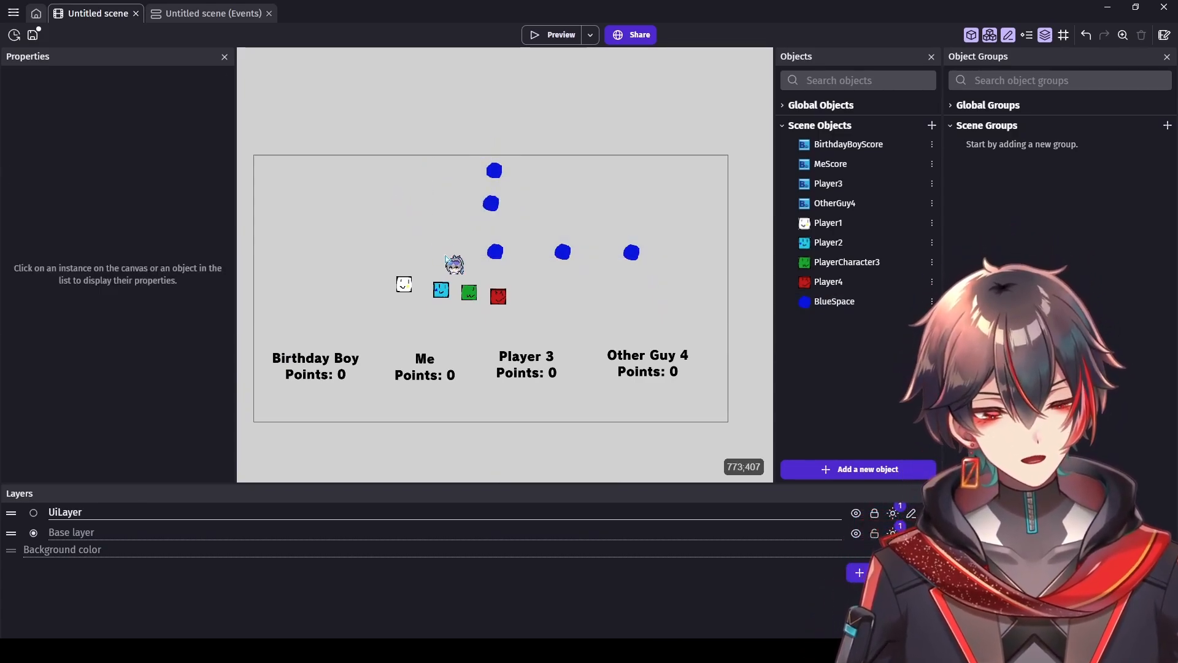
scroll(446, 259, down, 2)
scroll(446, 258, up, 3)
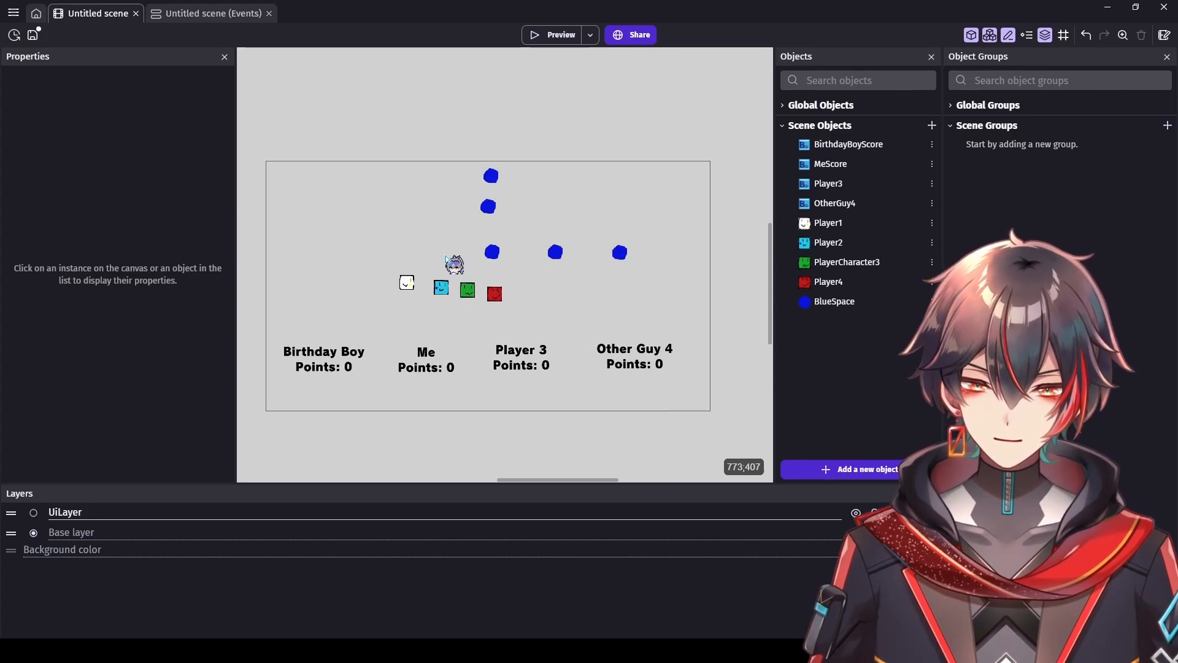
drag(489, 132, 670, 289)
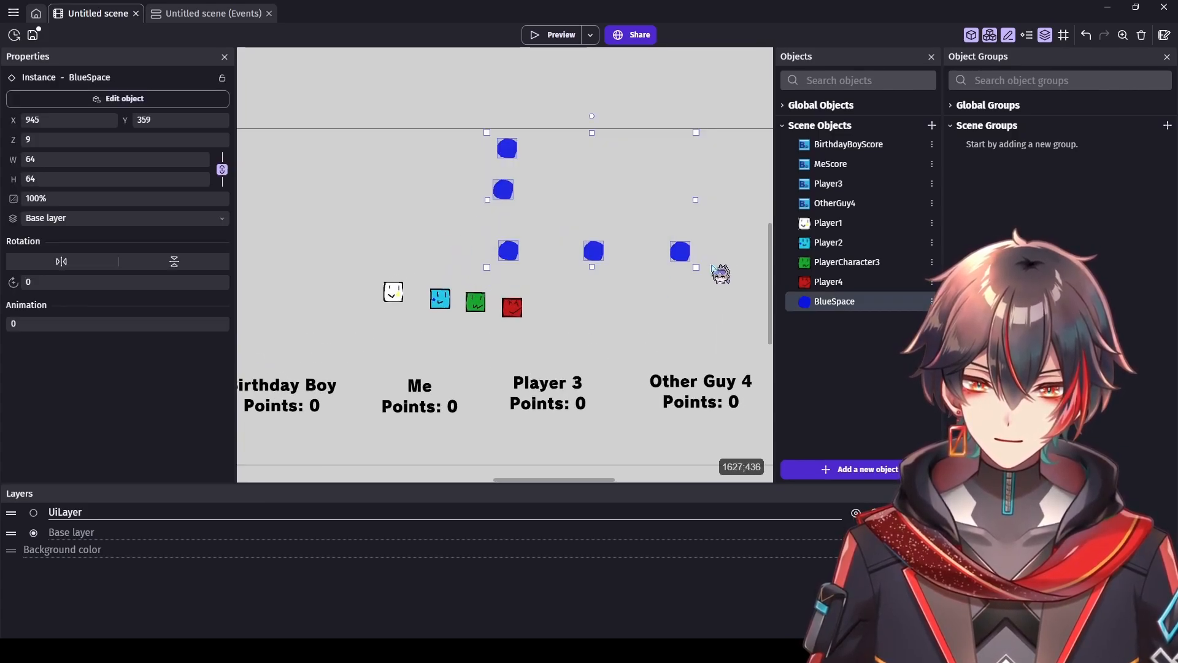
click(675, 297)
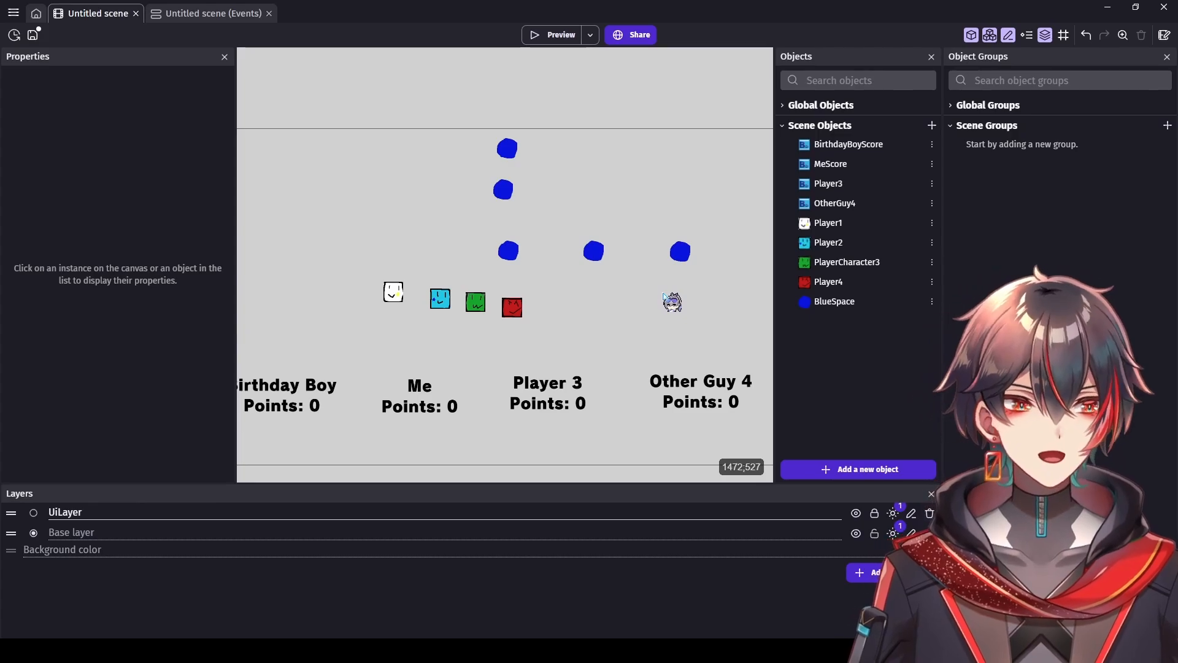
Step: Delete the two rightmost BlueSpace instances of the row, keeping the vertical column of three
scroll(608, 287, down, 1)
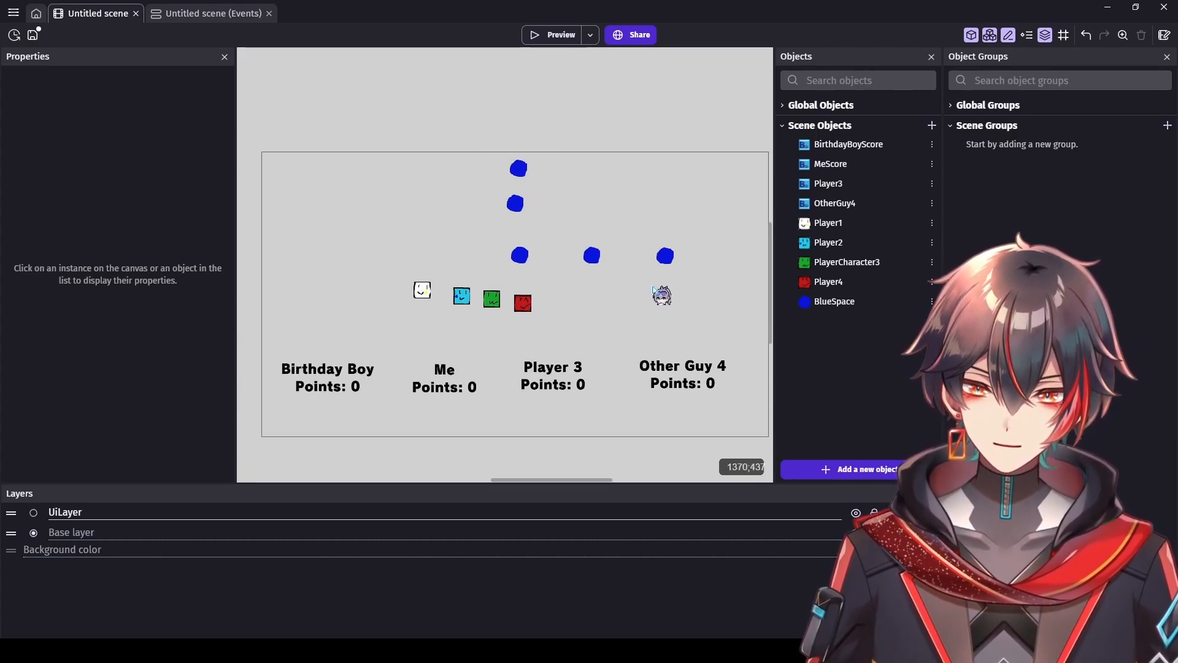
drag(583, 226, 705, 296)
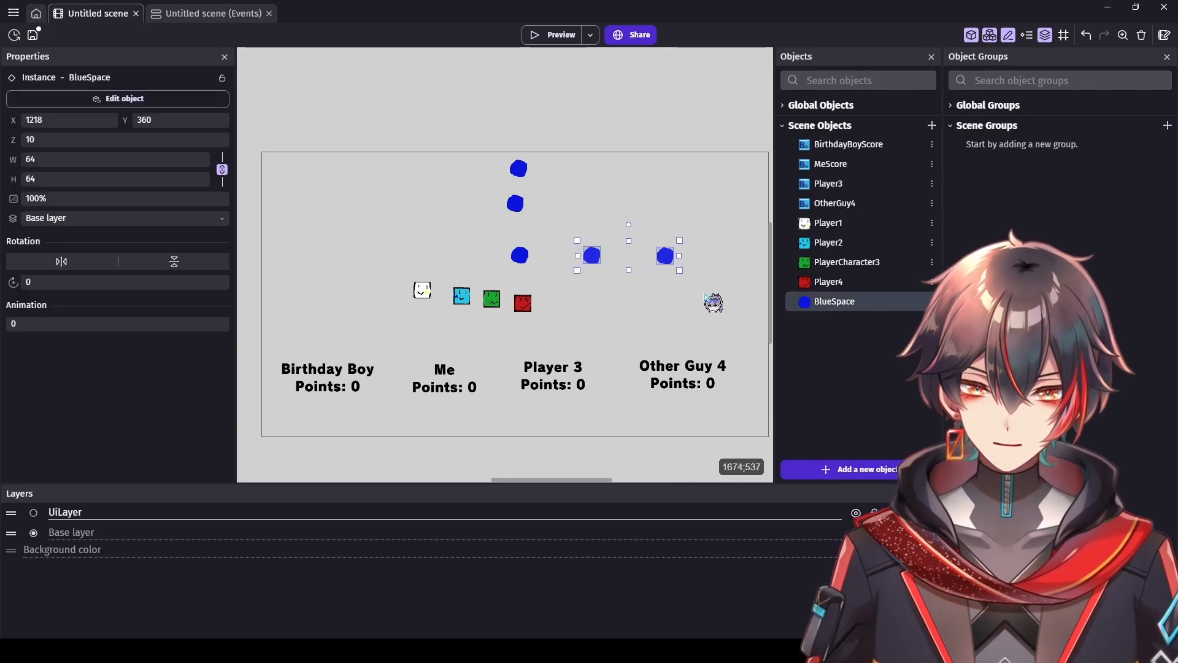
key(Delete)
Step: Set Player1's Z order to 50 and place Player1 on top of the lowest BlueSpace instance
drag(422, 289, 489, 248)
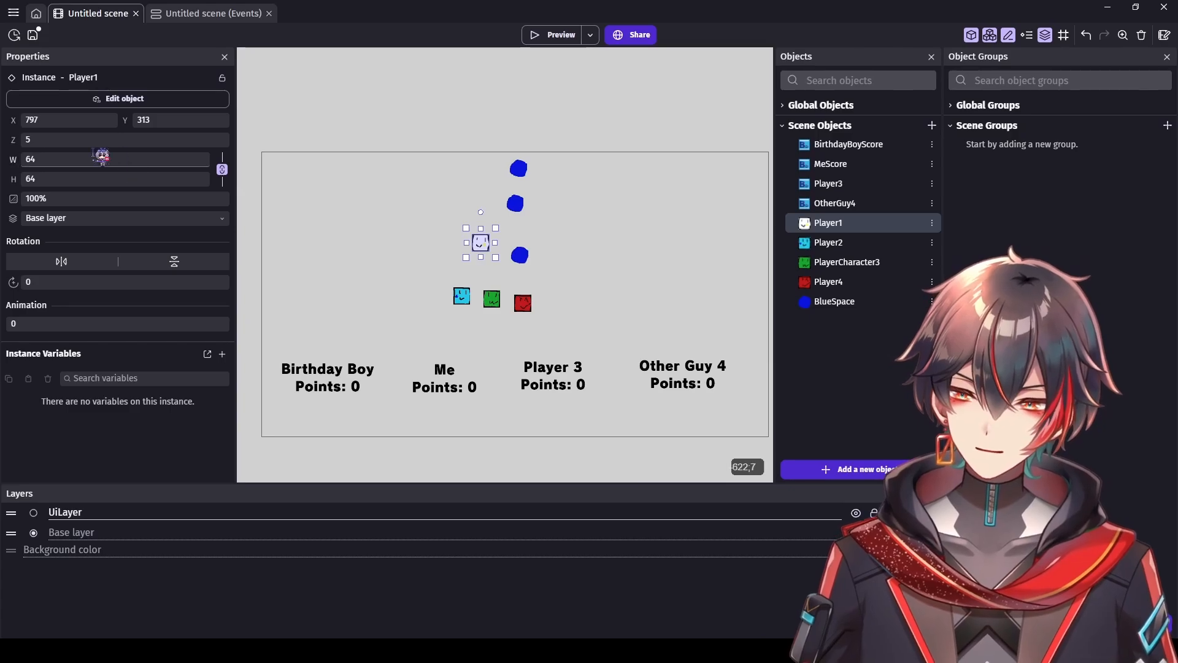
click(70, 139)
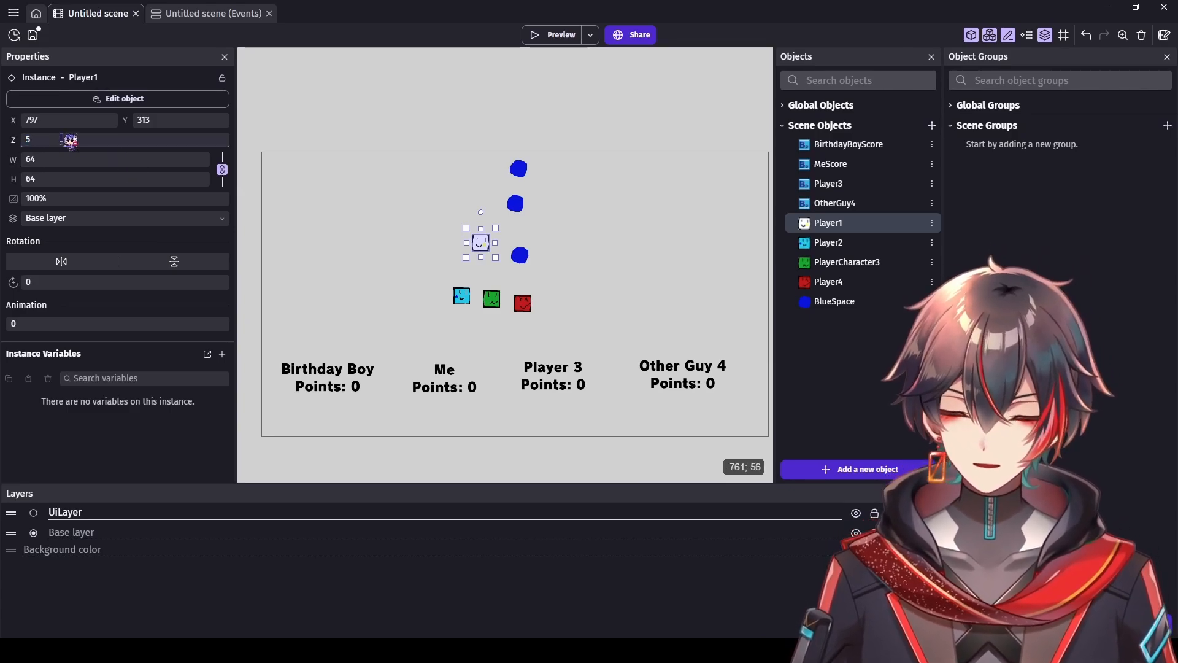
text(50)
click(447, 195)
drag(481, 242, 543, 242)
click(575, 223)
Step: Reposition Player1 to about X 994, Y 360, so it only partly overlaps the lowest BlueSpace instance's right edge
scroll(575, 222, up, 5)
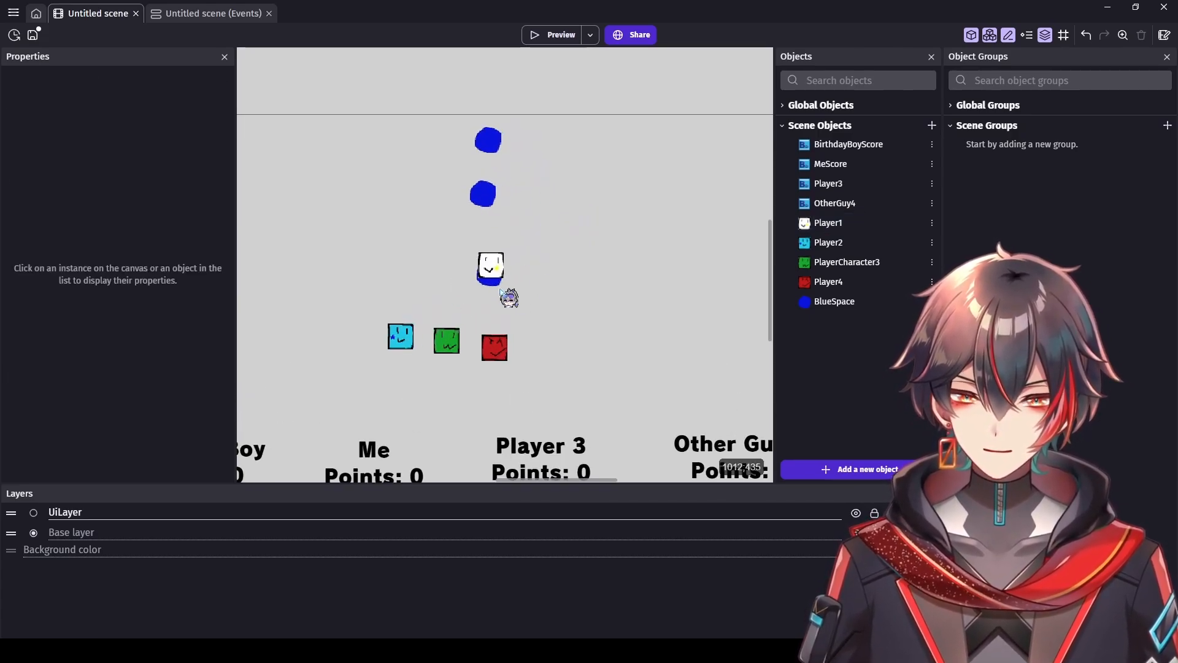
drag(485, 282, 491, 293)
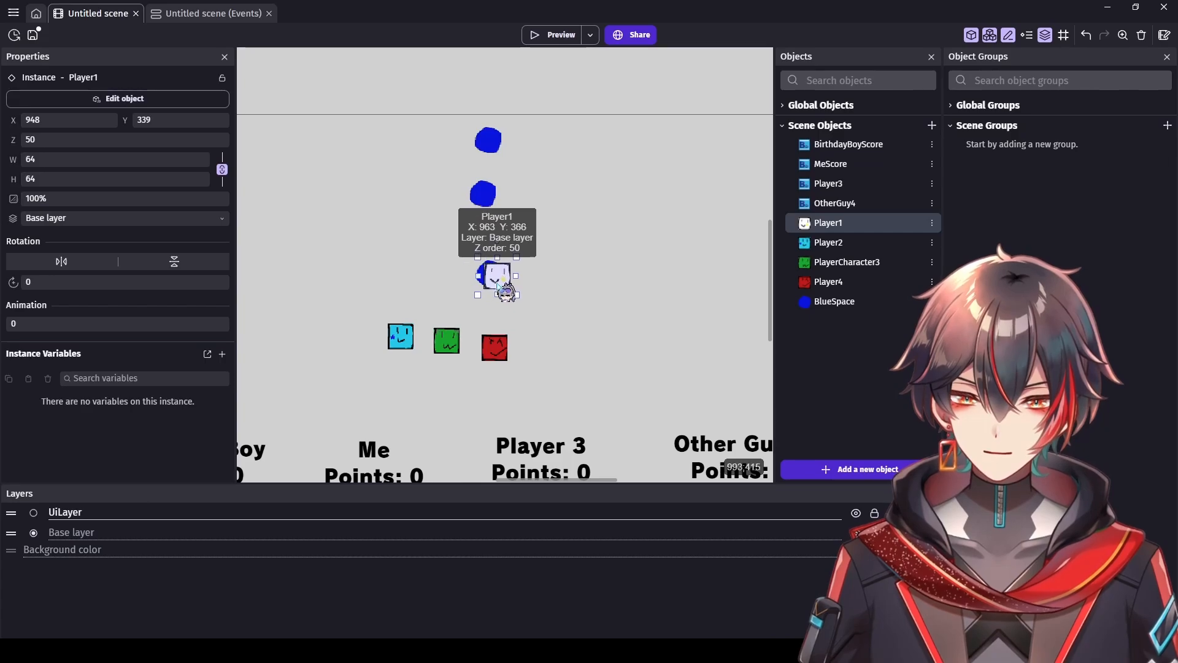
click(557, 281)
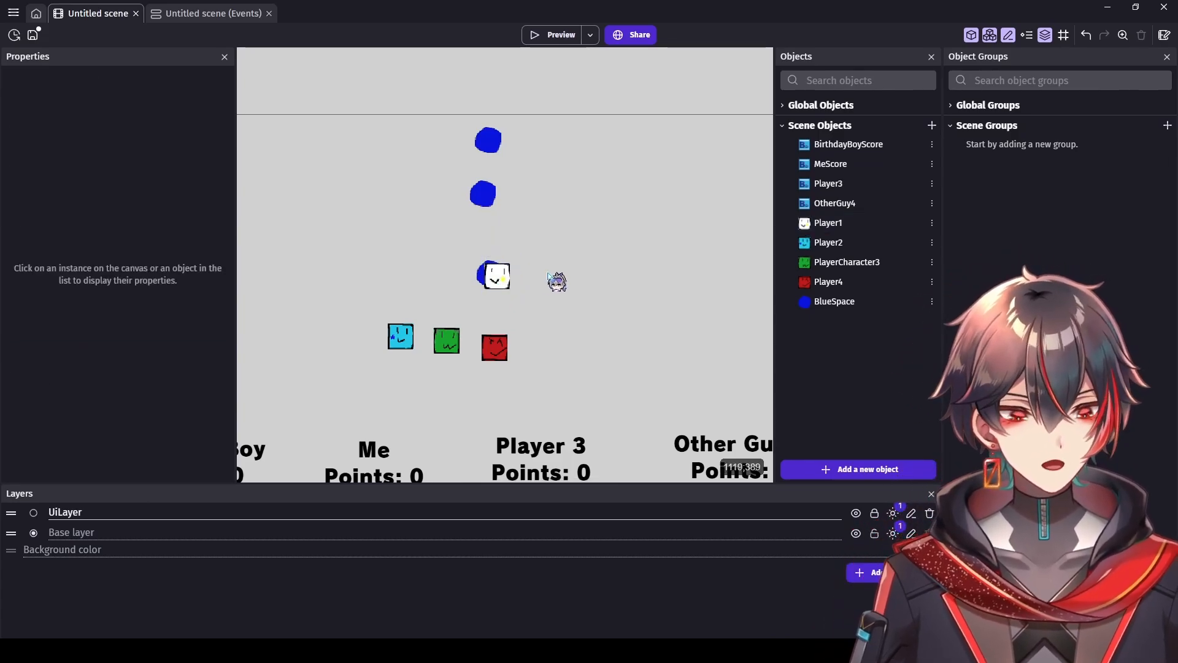
drag(510, 289, 536, 284)
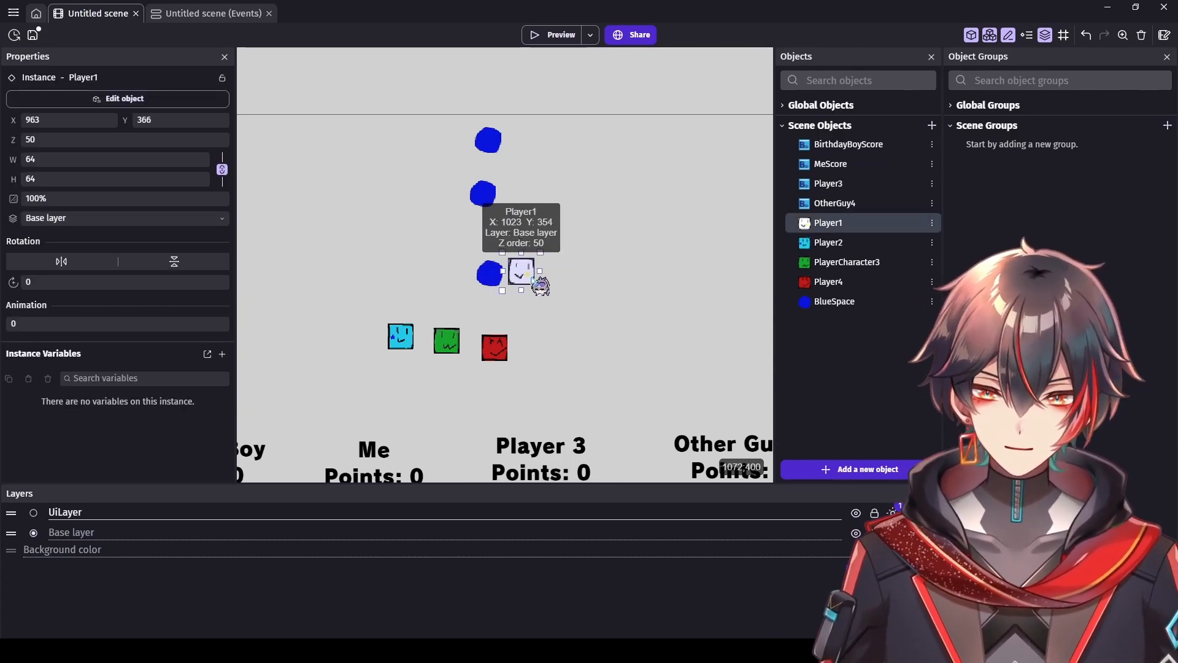
click(489, 273)
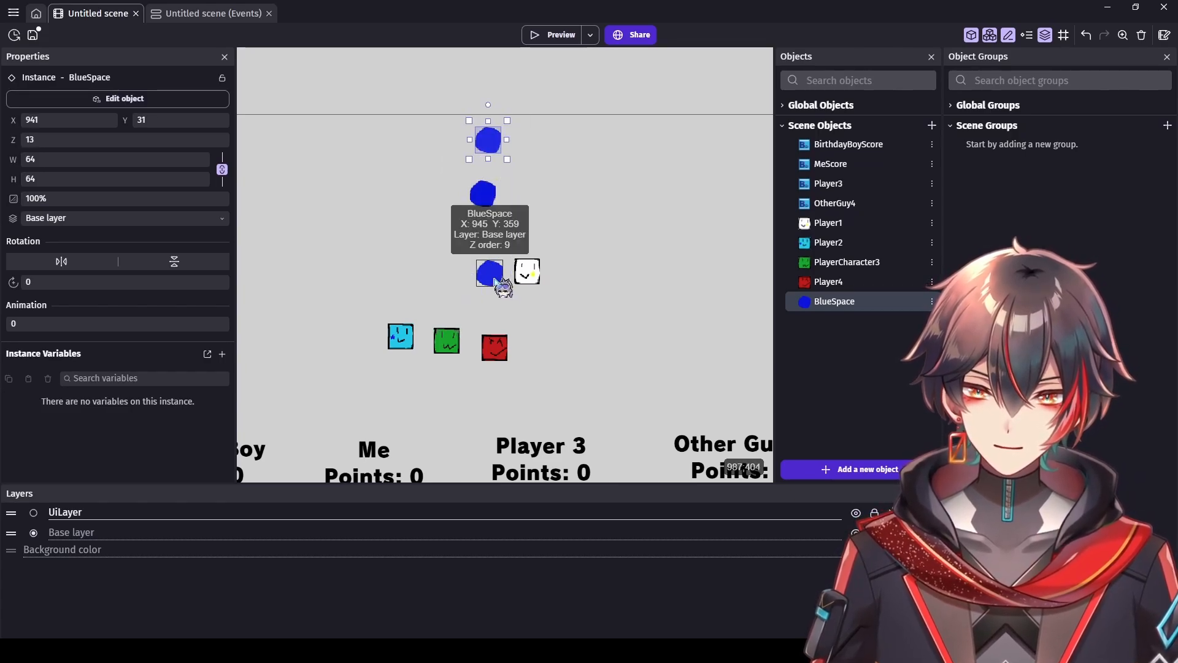
mouse_move(527, 271)
mouse_down()
mouse_move(502, 278)
mouse_move(500, 132)
mouse_move(525, 274)
mouse_move(510, 274)
mouse_up()
Step: Add an empty event below the BirthdayBoyScore text event in the scene's events, leaving its condition unset
click(211, 14)
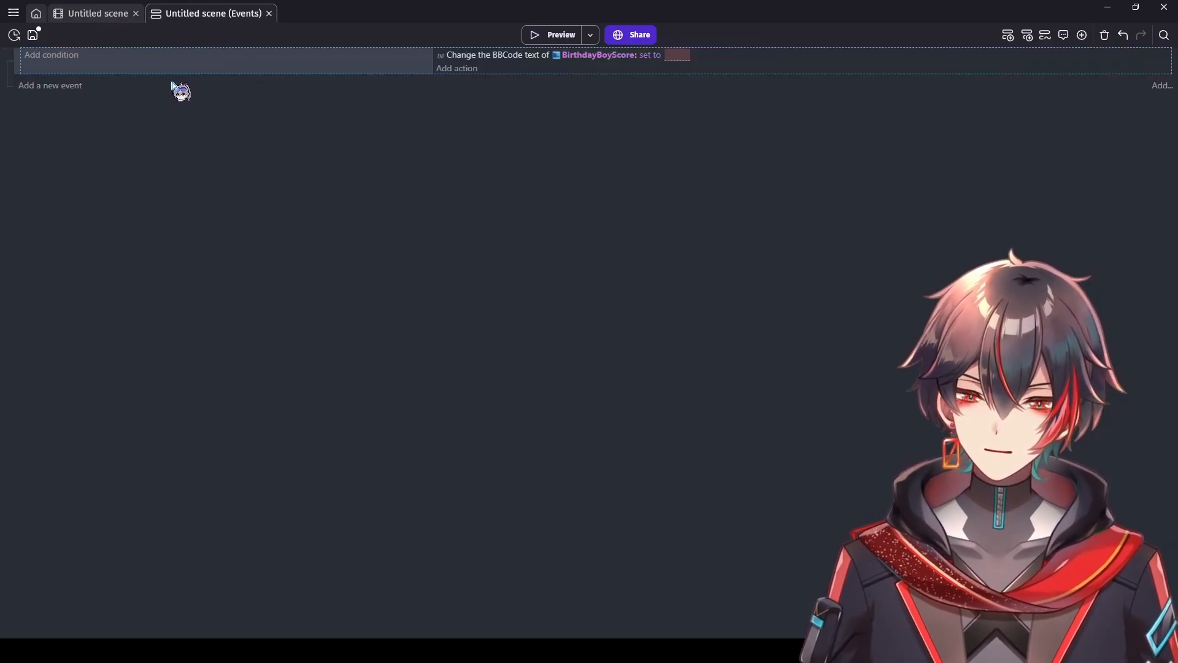
click(54, 87)
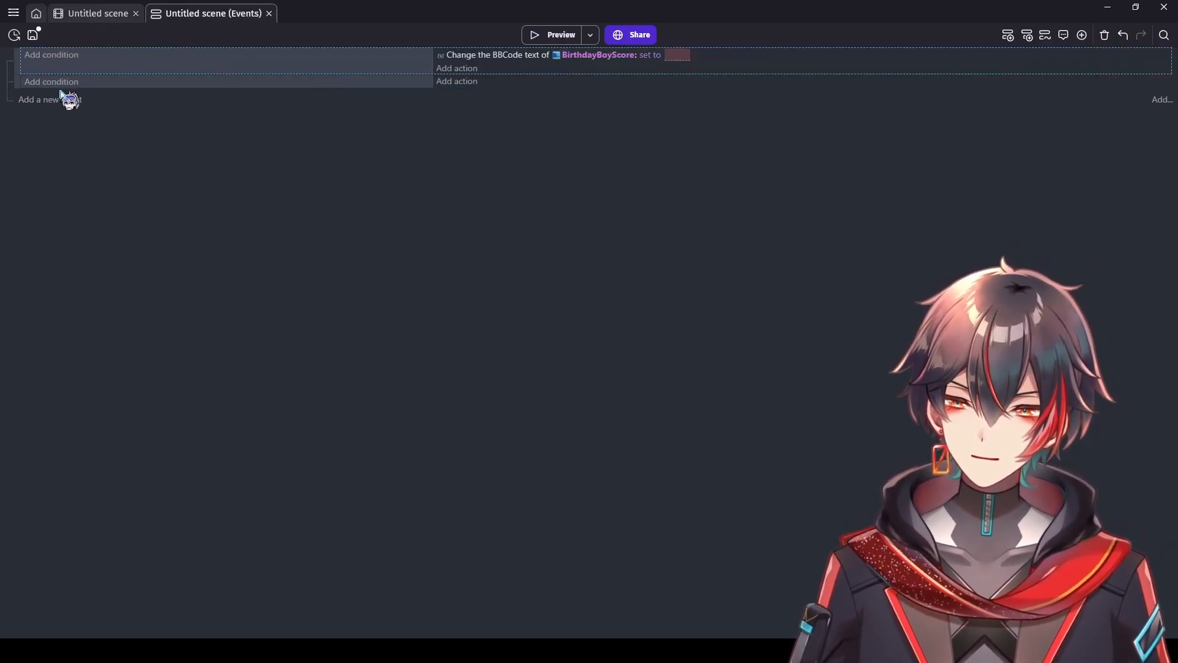
click(52, 81)
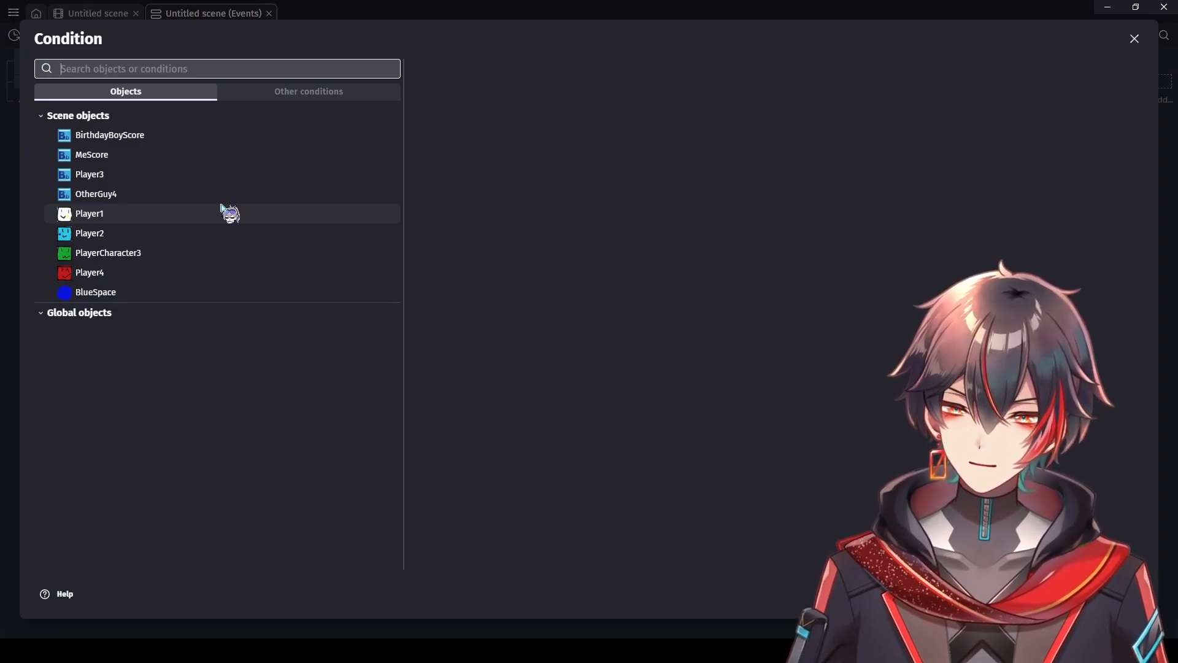
key(Escape)
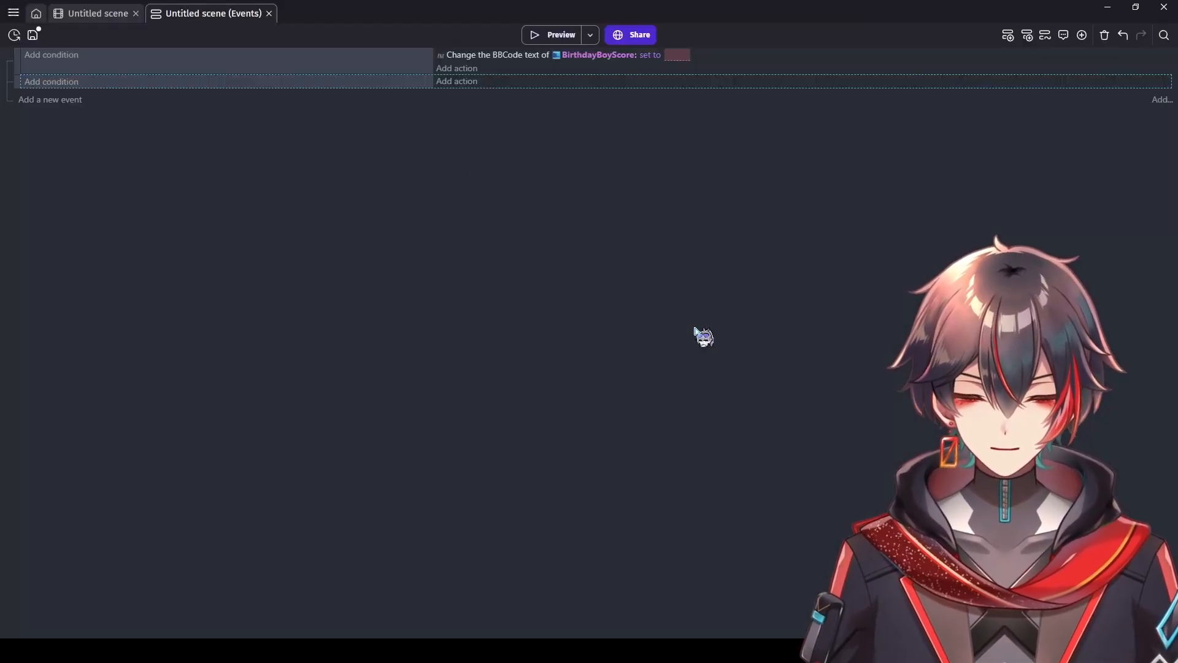
Step: Return to the scene layout and check the instance properties of each of the three BlueSpace instances
click(113, 16)
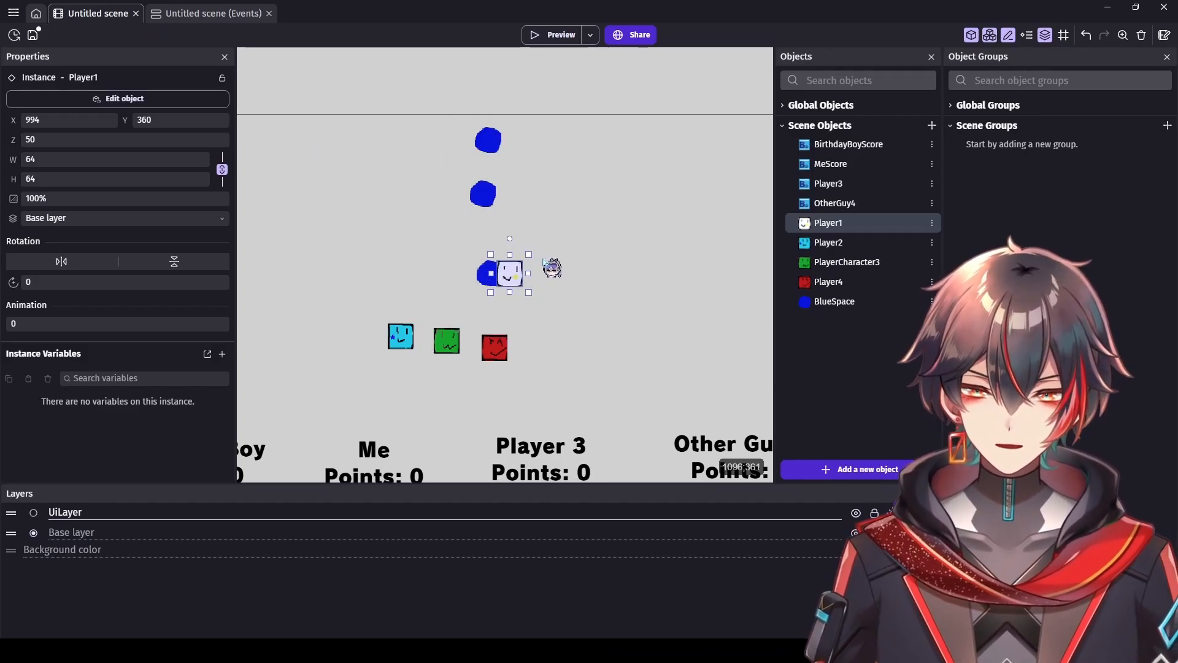
click(486, 275)
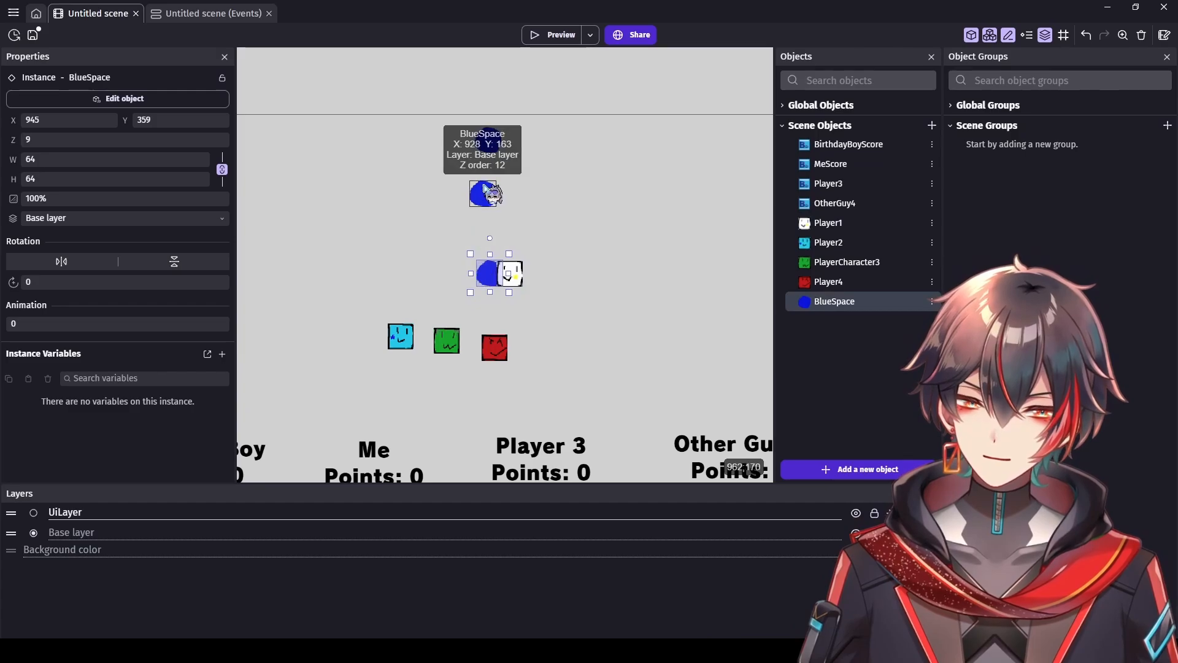
click(484, 194)
click(489, 142)
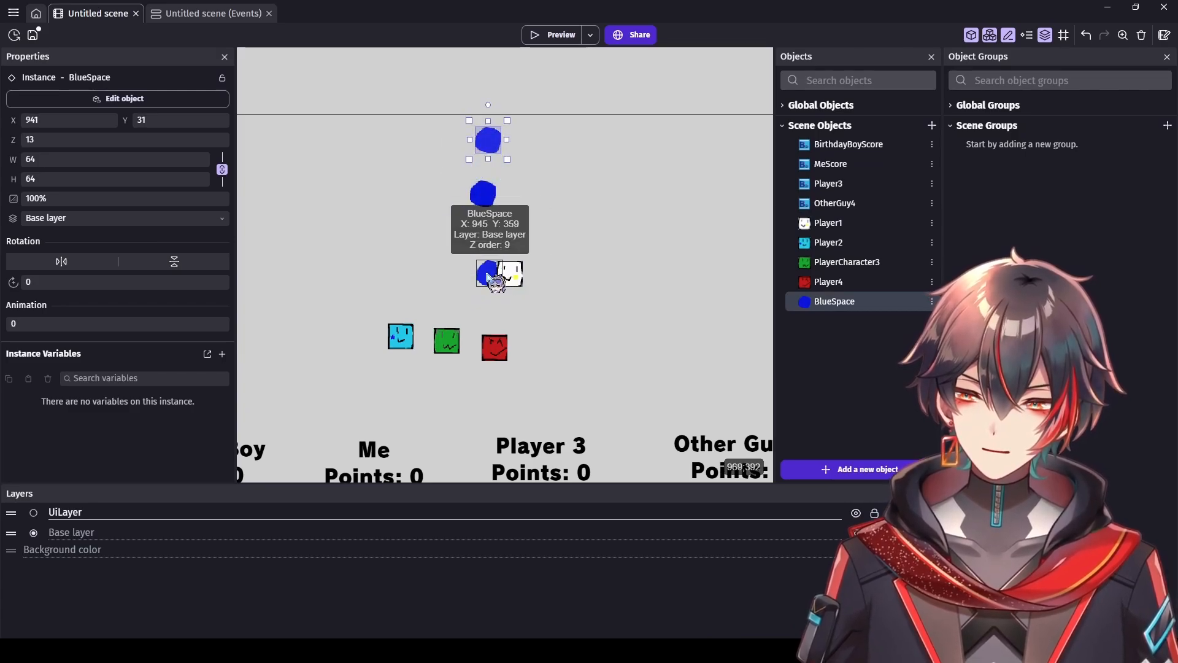
Step: Compare the instance properties of the middle and uppermost BlueSpace instances
click(489, 195)
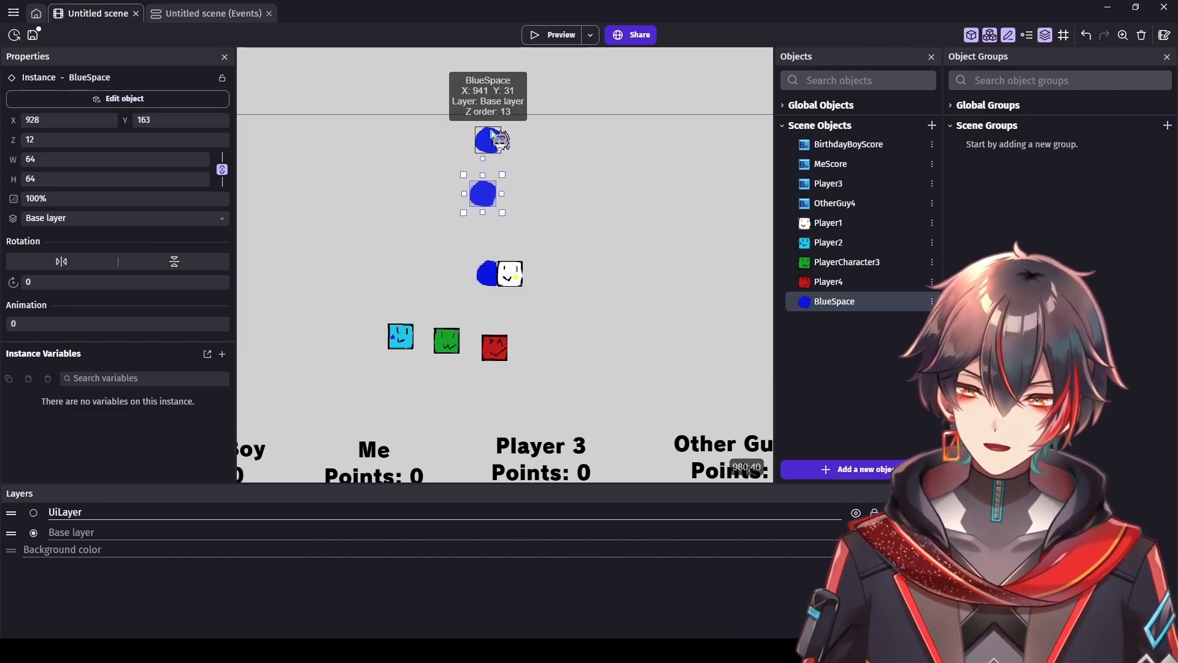
click(490, 136)
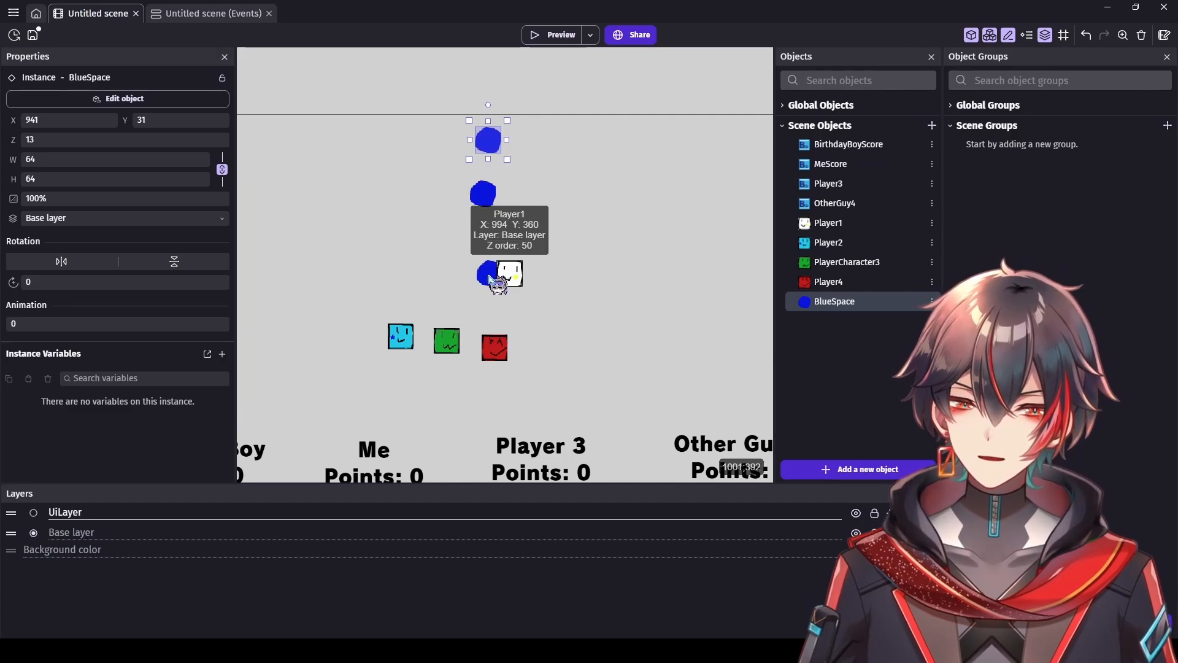
Step: Examine the conditions available for BlueSpace on the empty event for a suitable landing check, leaving the condition unset
click(211, 15)
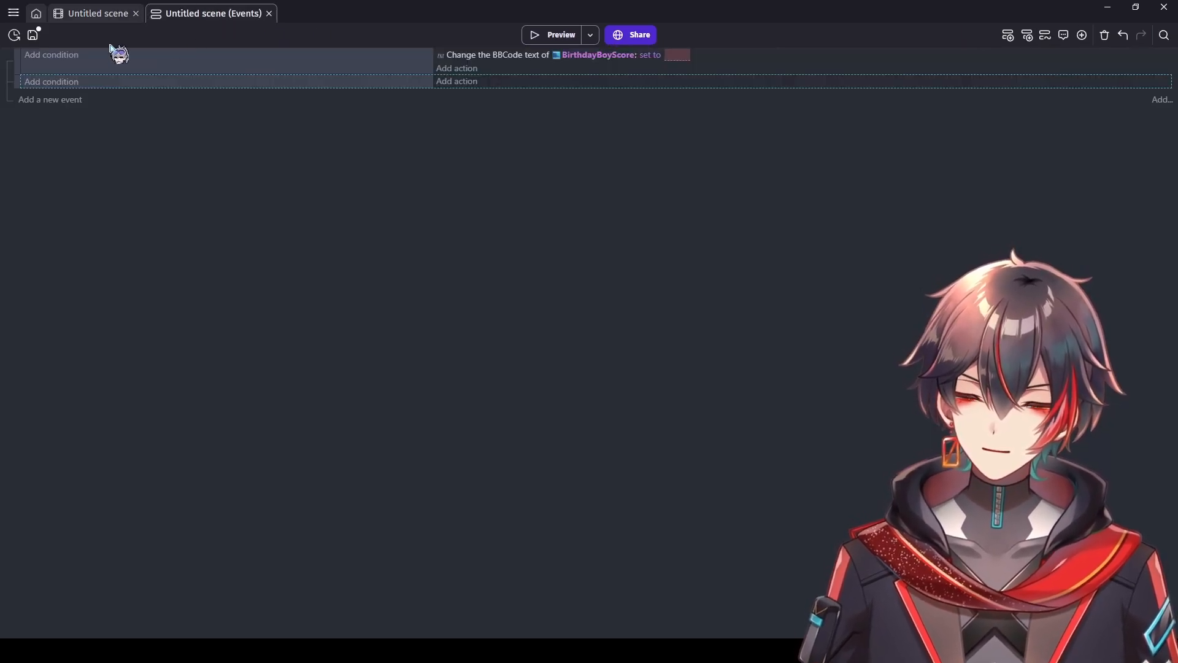
click(55, 81)
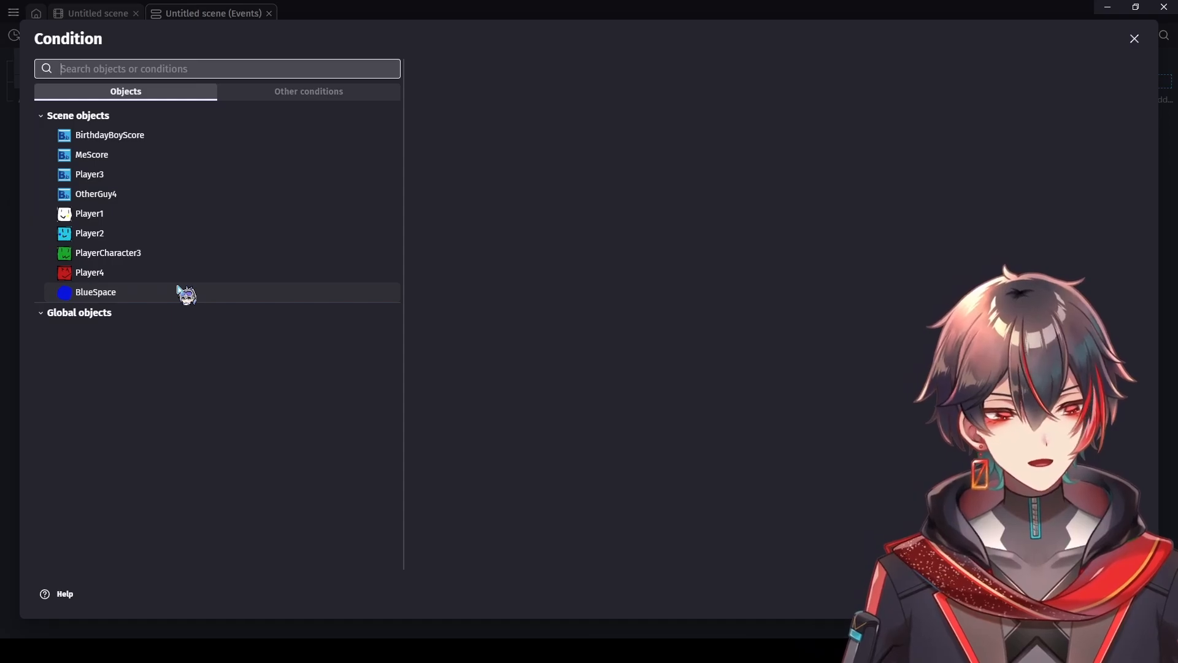
click(186, 292)
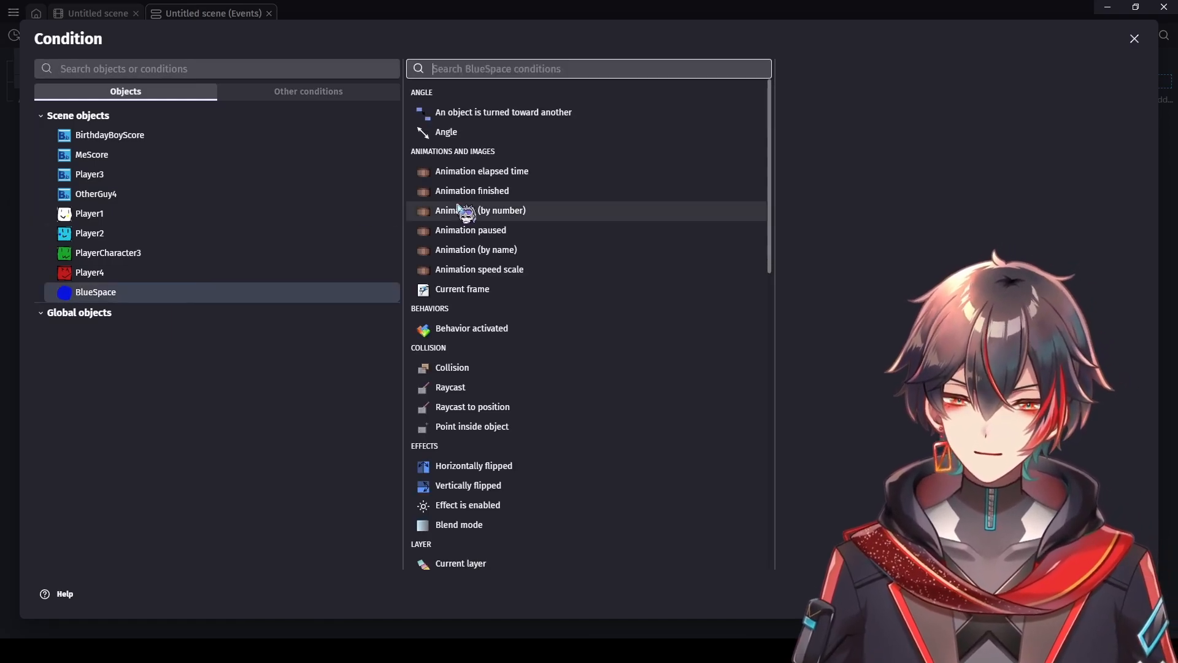
scroll(622, 198, down, 13)
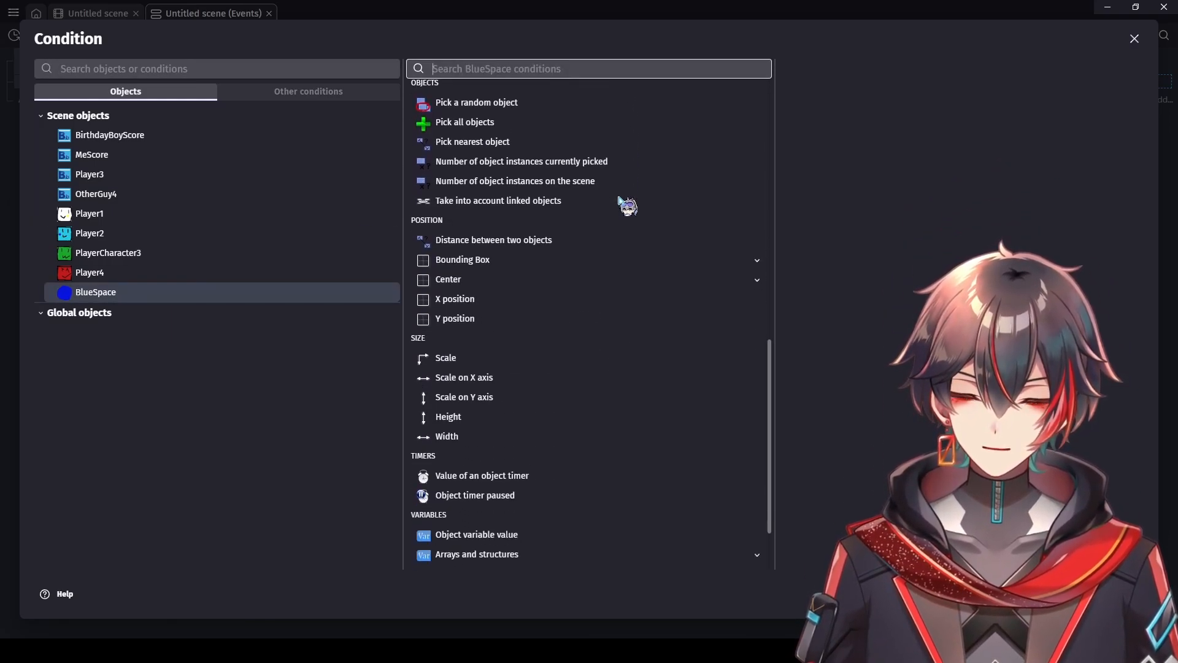
scroll(620, 199, up, 10)
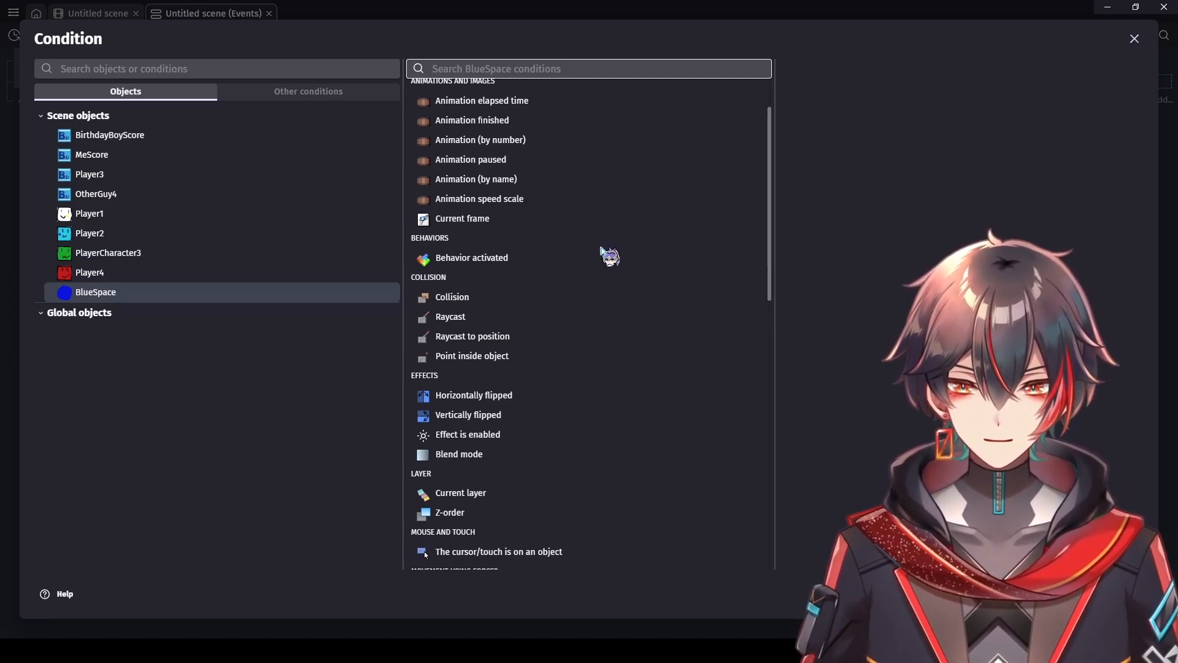
scroll(601, 251, down, 2)
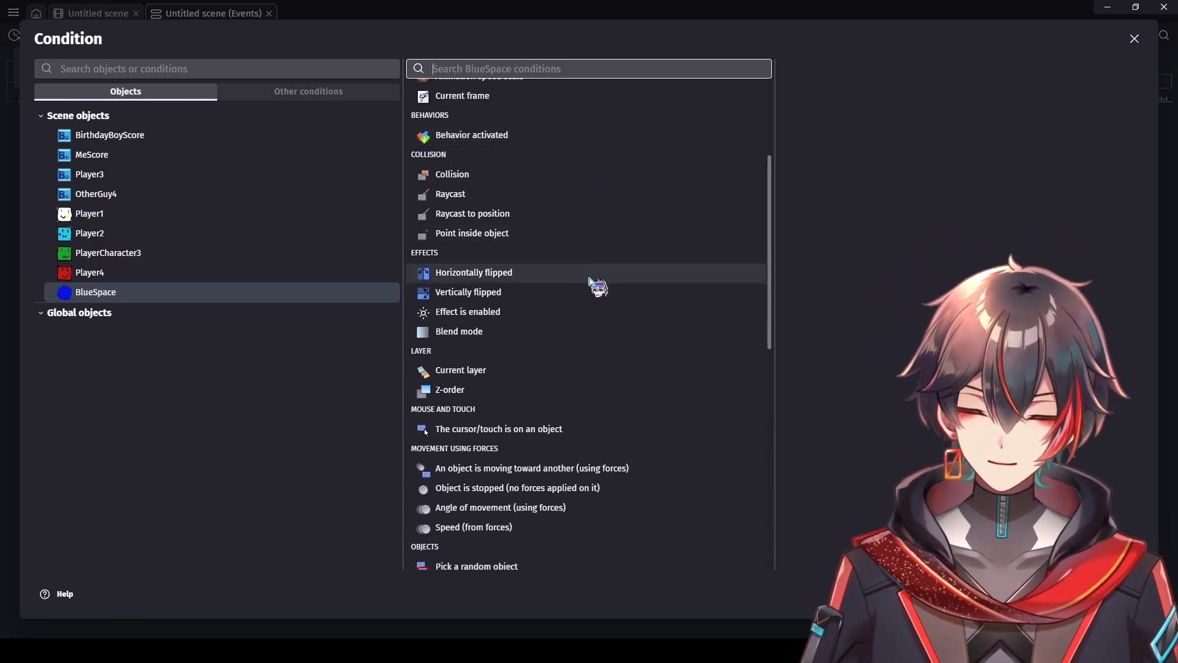
scroll(589, 280, down, 4)
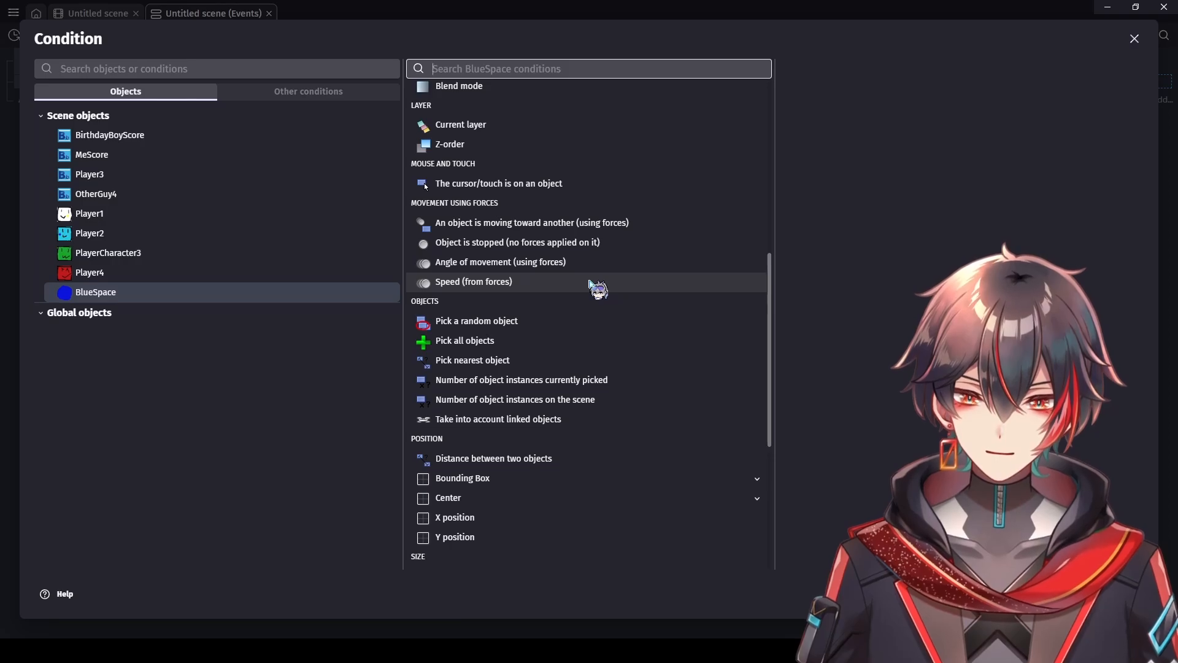
scroll(592, 286, down, 3)
scroll(589, 237, down, 2)
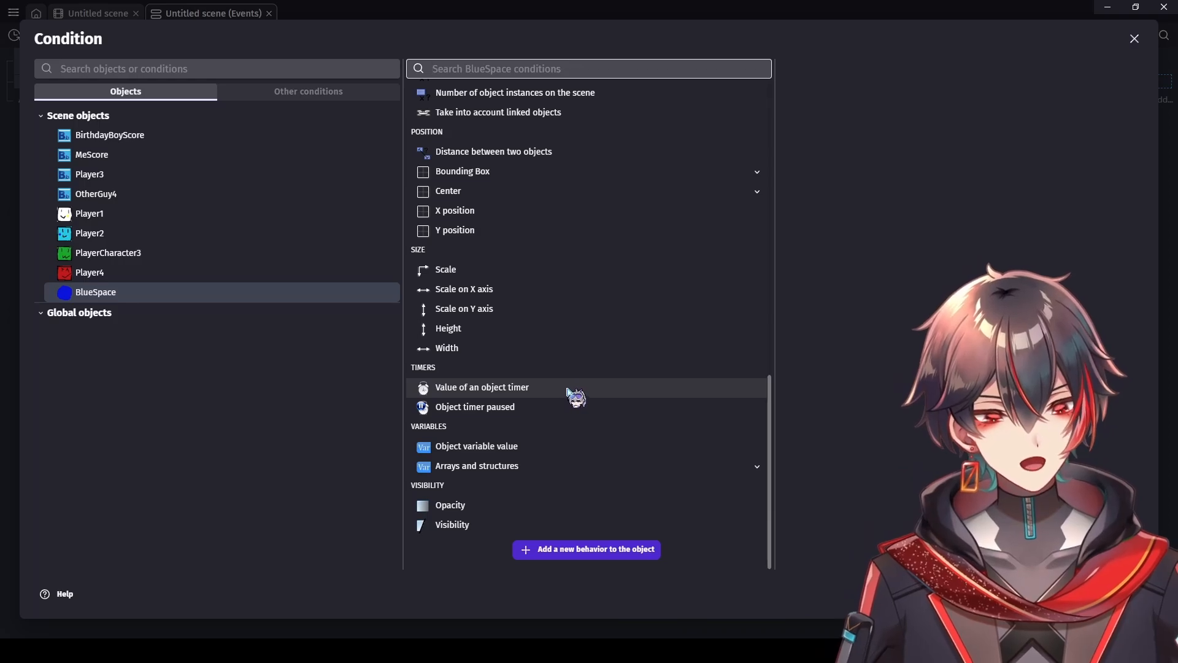
scroll(567, 386, up, 6)
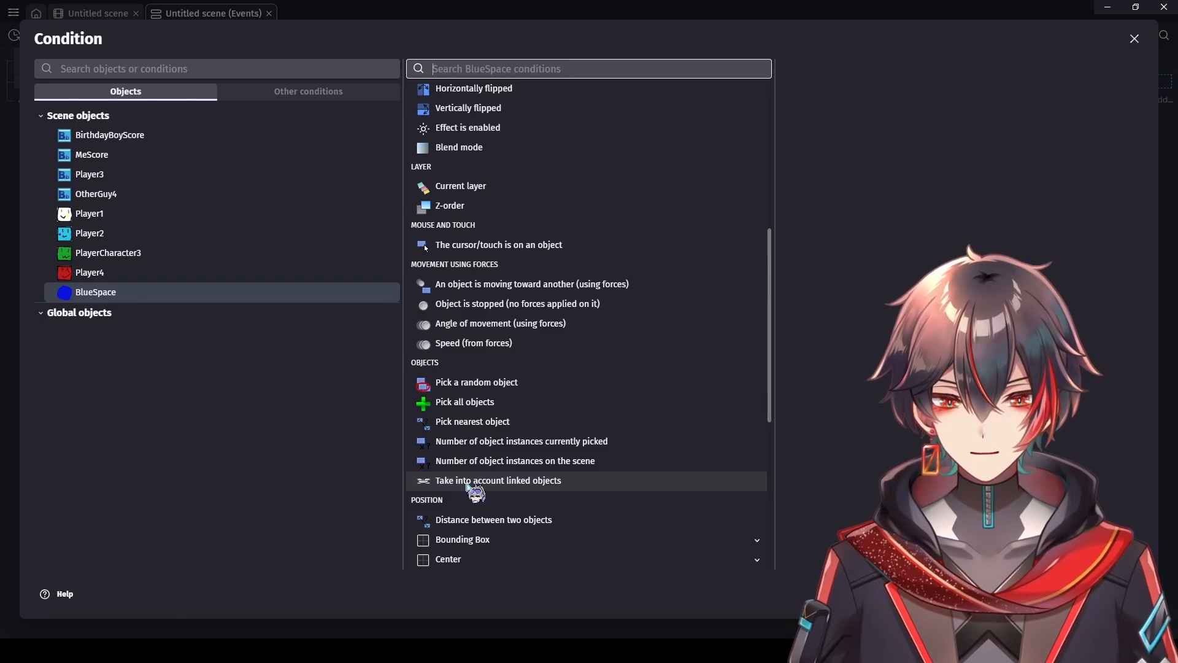
scroll(469, 486, up, 5)
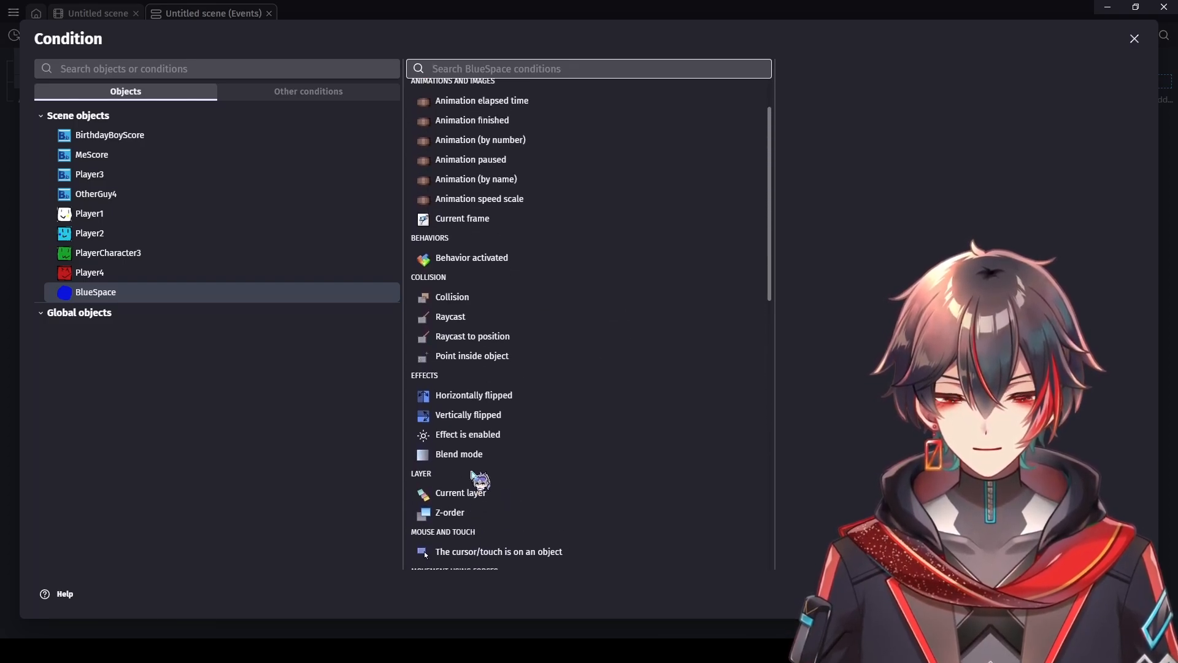
scroll(476, 476, up, 2)
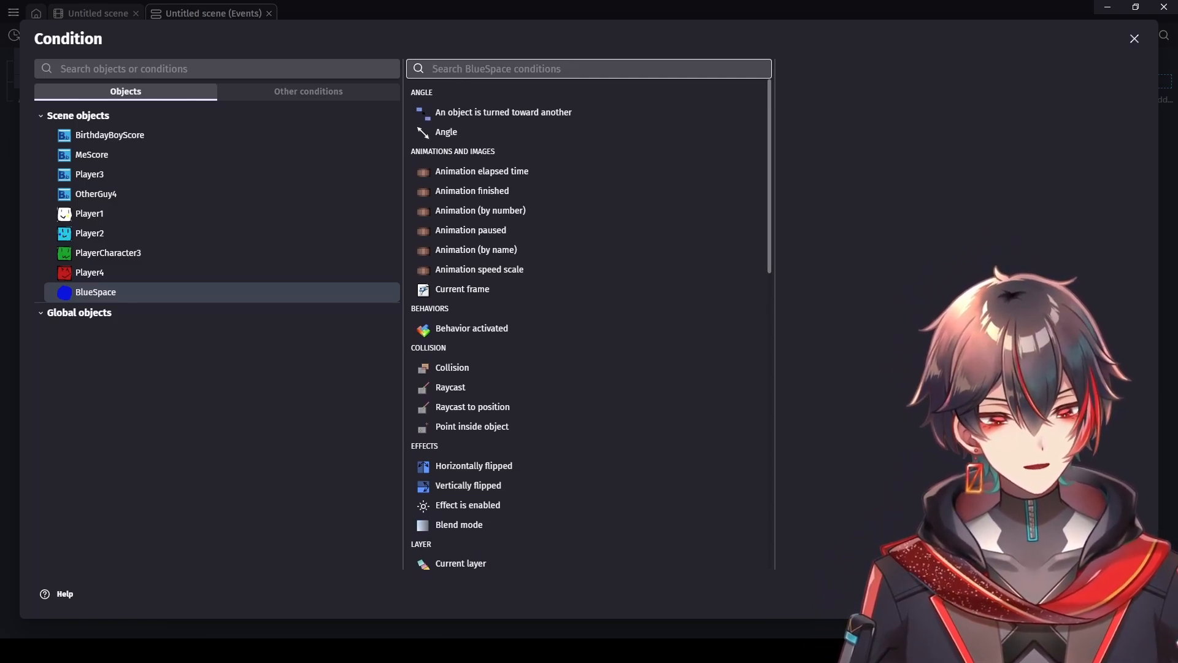
key(Escape)
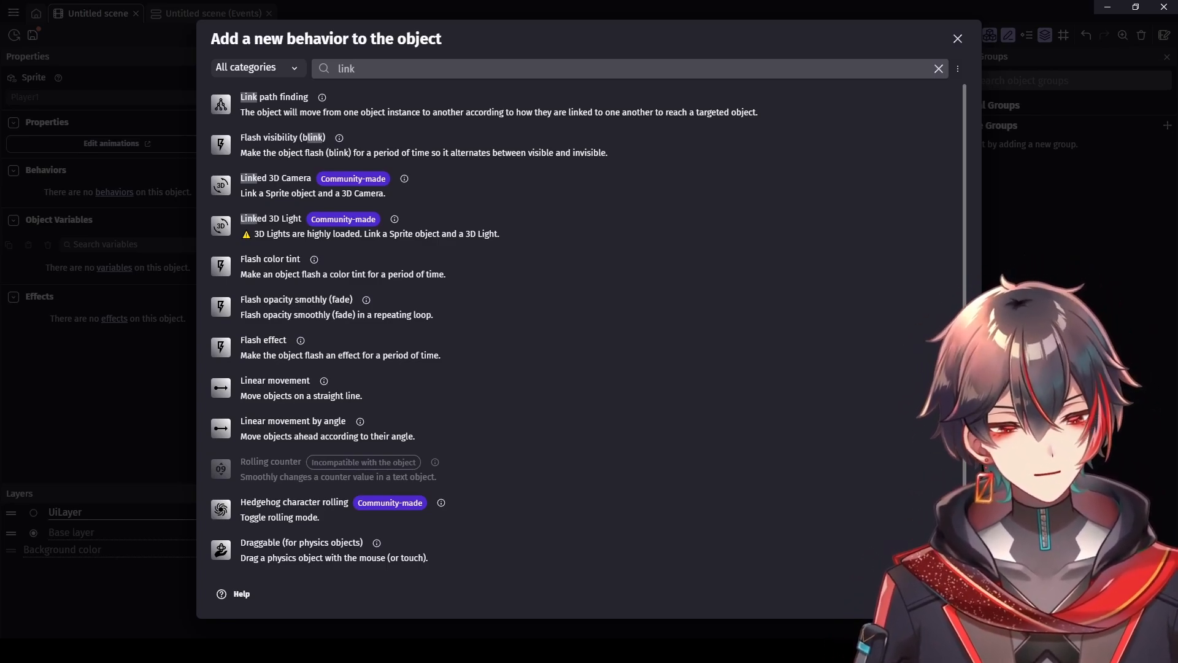
Step: Add the Link path finding behavior to Player1 and disable its Rotate object option
click(366, 101)
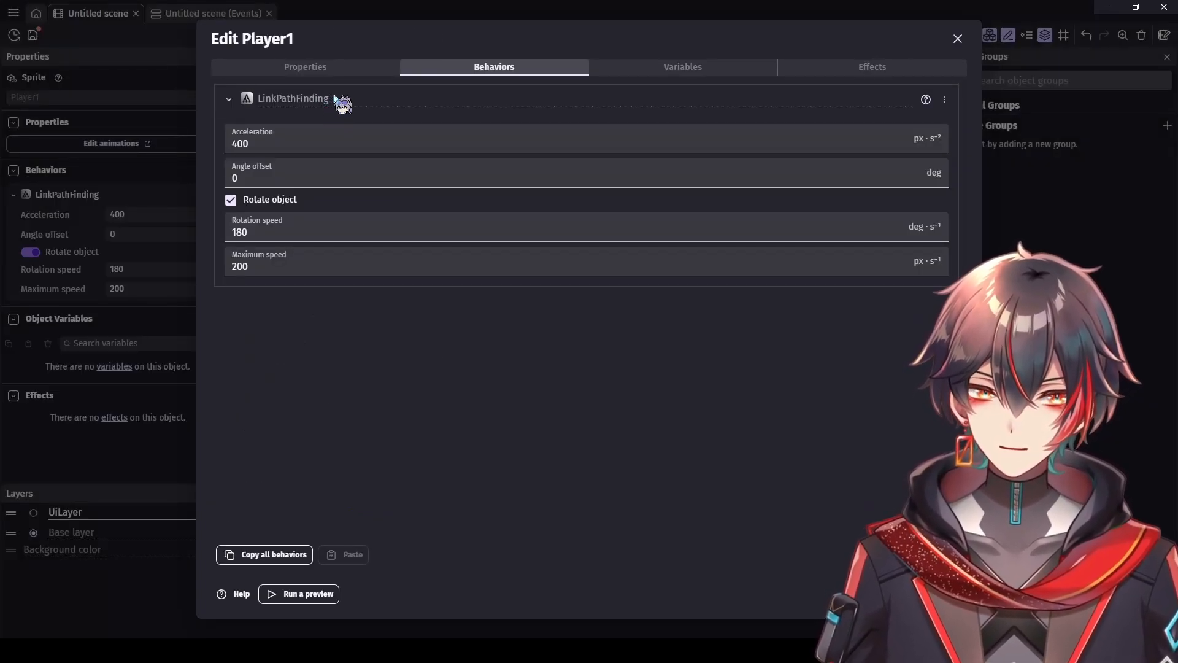
click(334, 98)
click(334, 98)
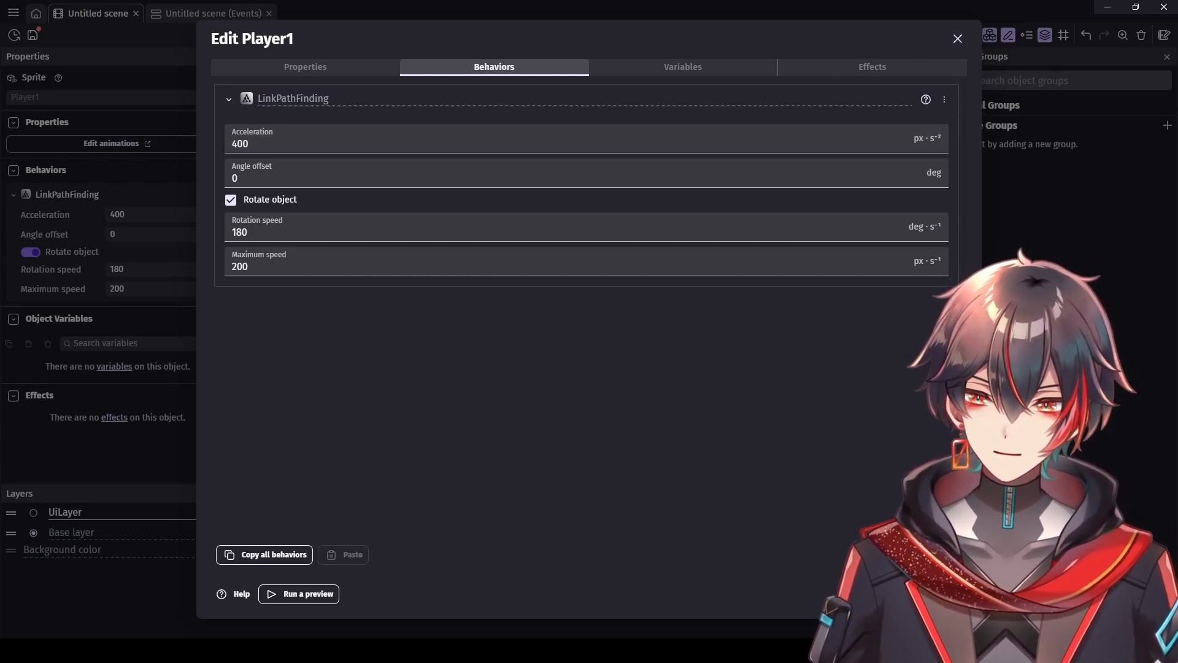
click(270, 199)
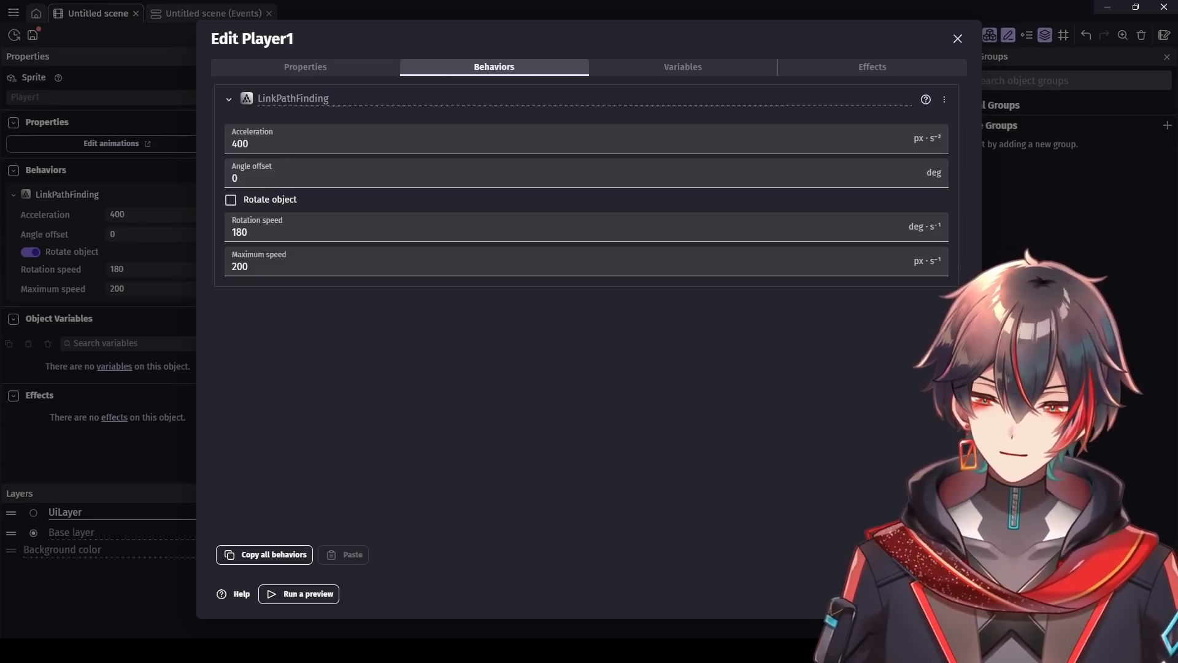
key(Escape)
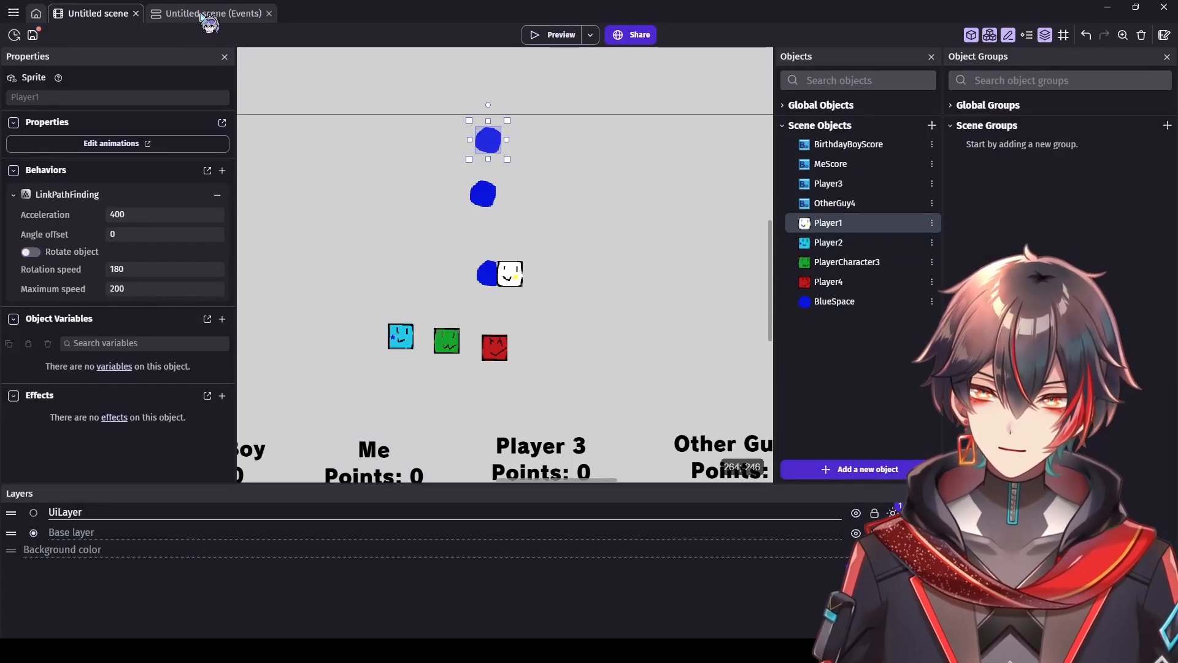
Step: Begin a Link path finding "Move to a position" action for Player1 in the empty event of the scene's events
click(203, 14)
click(460, 81)
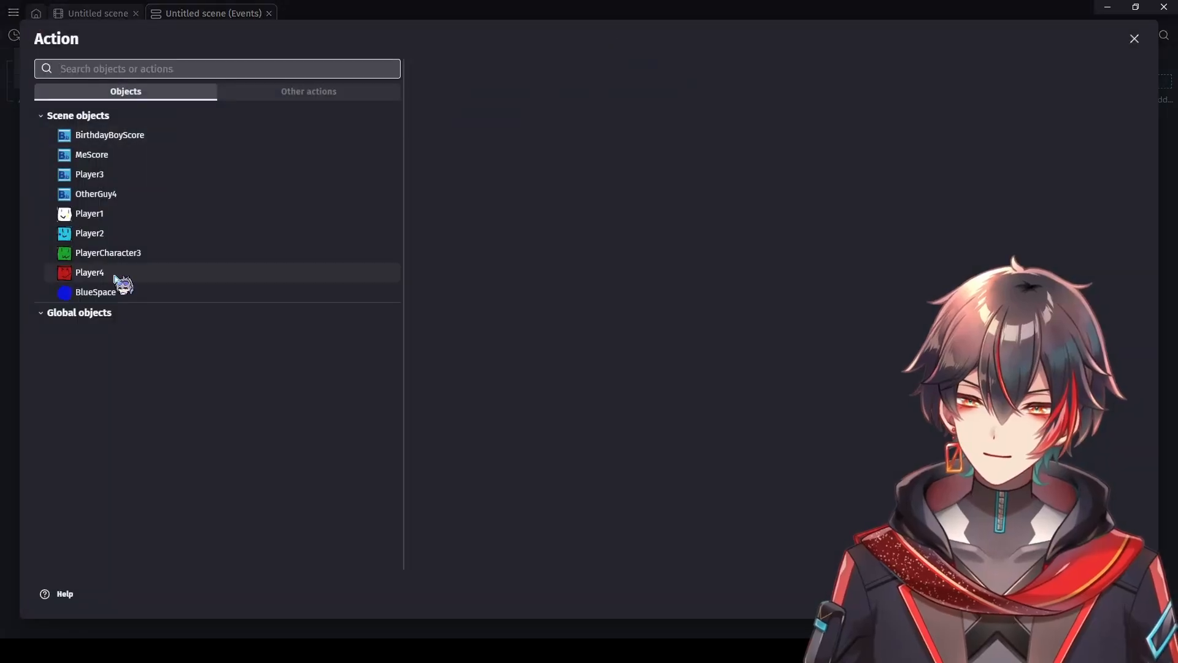
click(175, 213)
scroll(559, 207, down, 9)
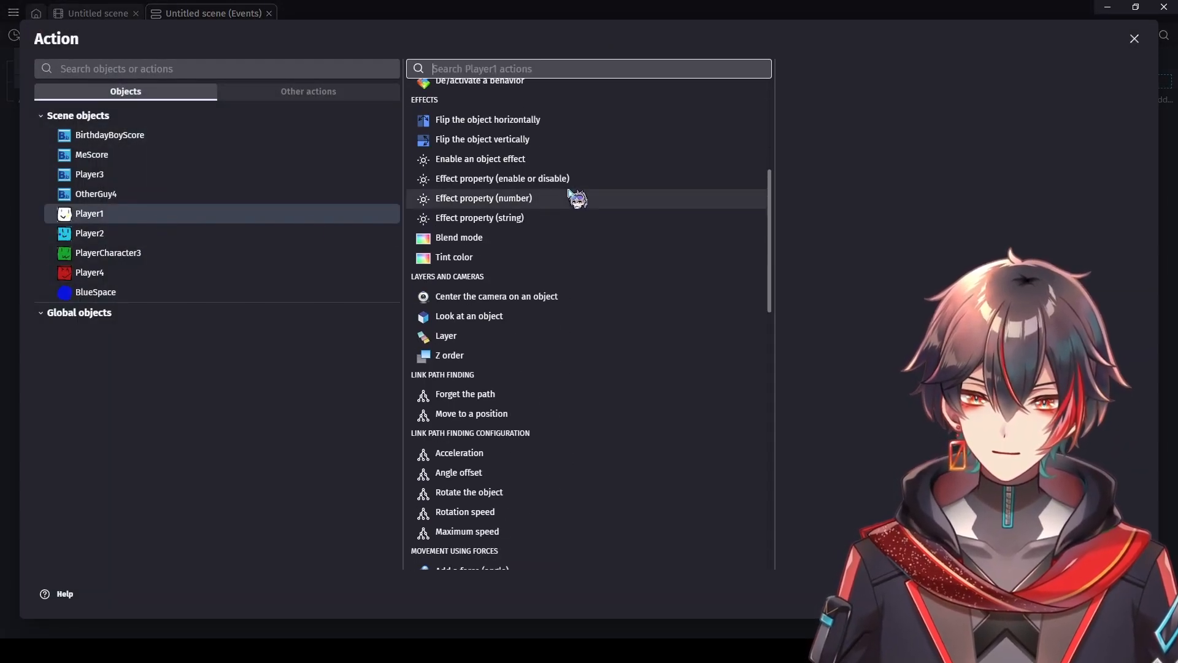
scroll(568, 208, up, 2)
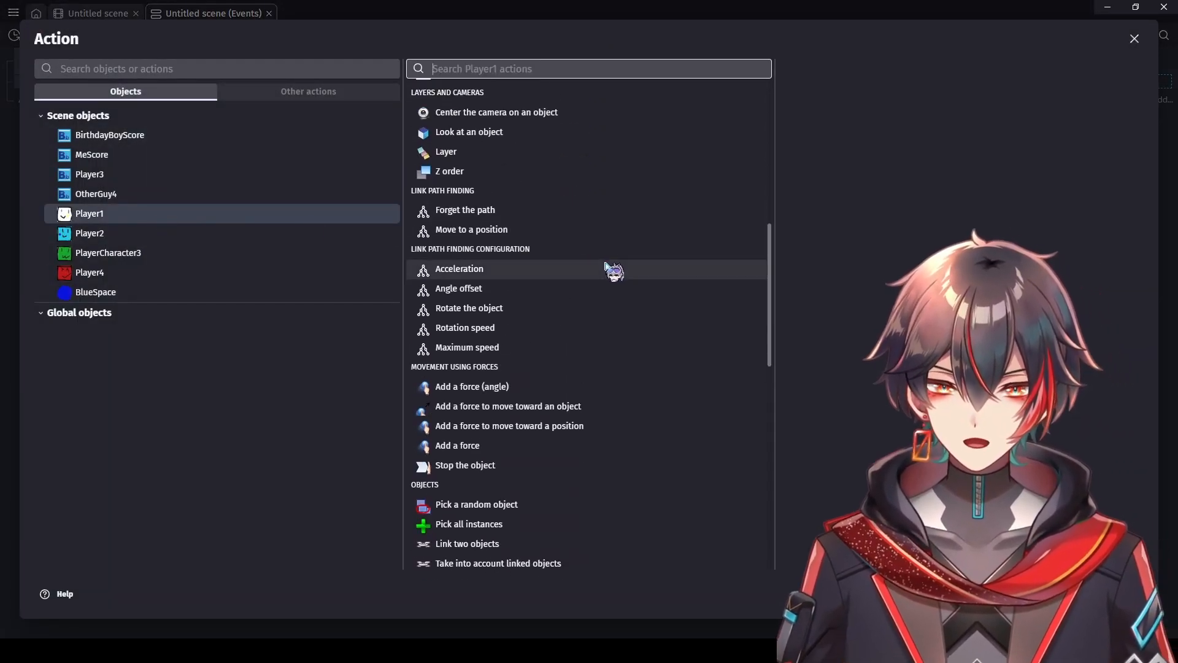
click(586, 215)
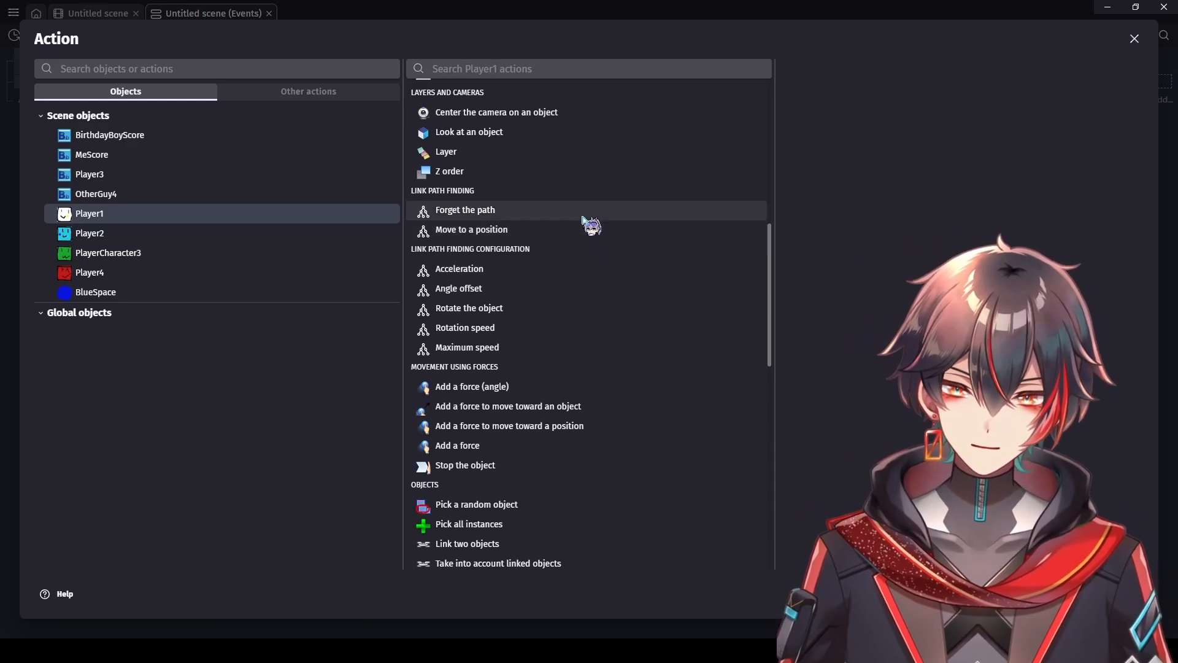
click(574, 232)
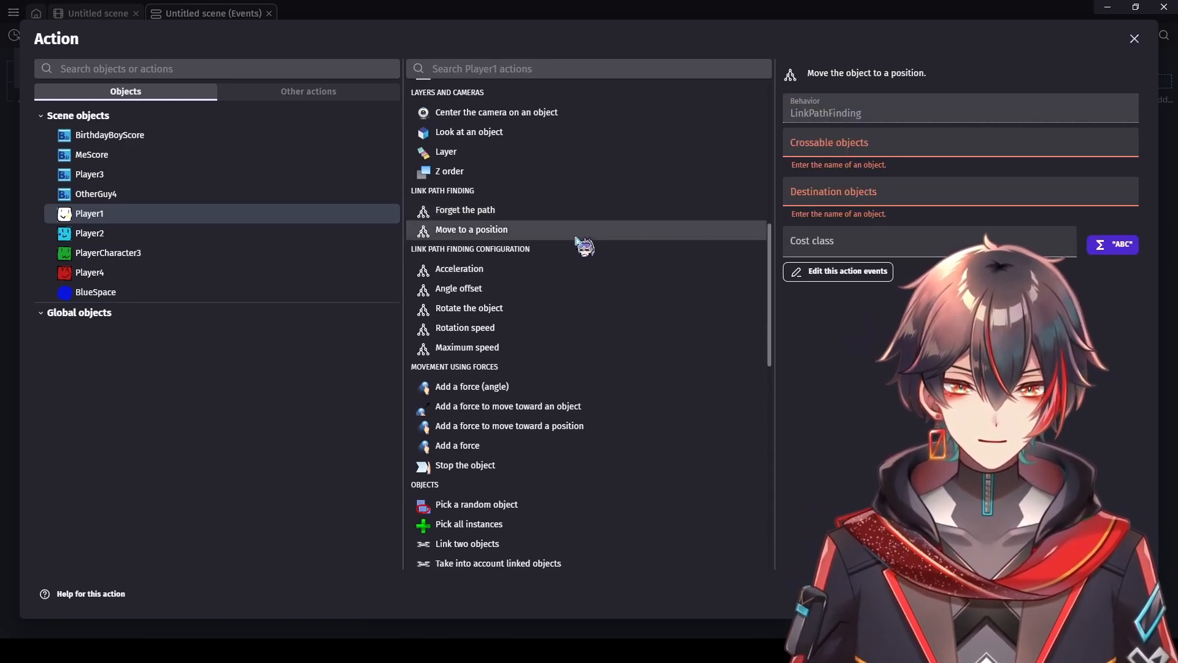
Step: Check the object choices for the action's crossable and destination objects and its cost class, leaving all three blank
click(903, 138)
click(871, 396)
click(863, 194)
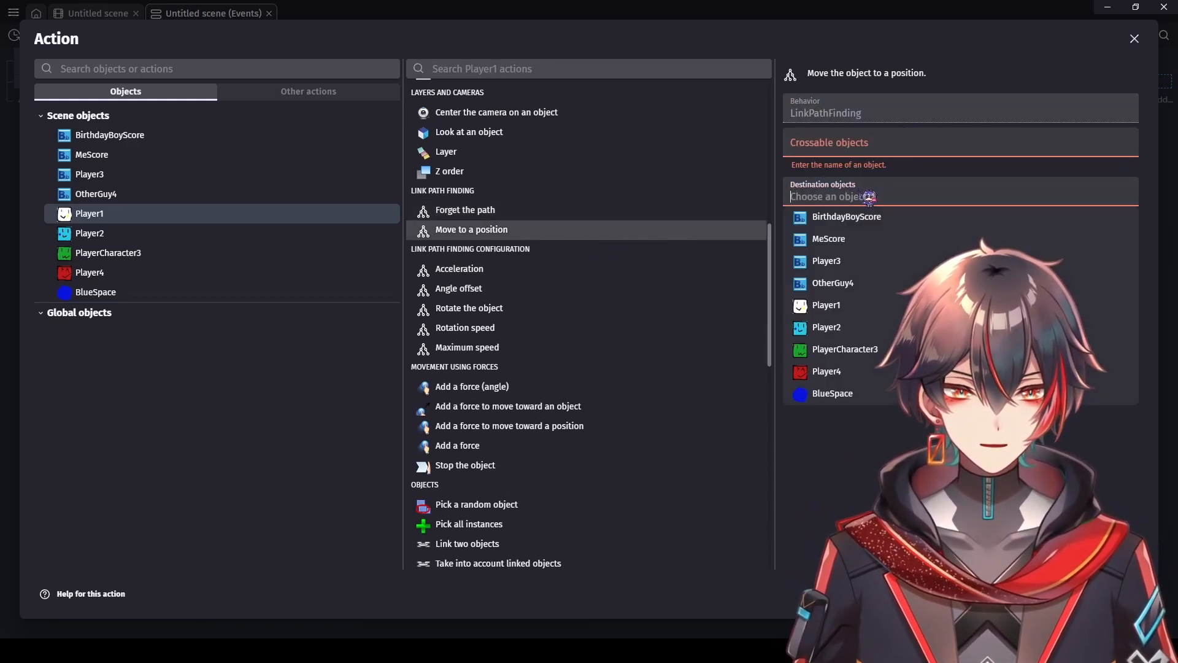
click(866, 443)
click(881, 147)
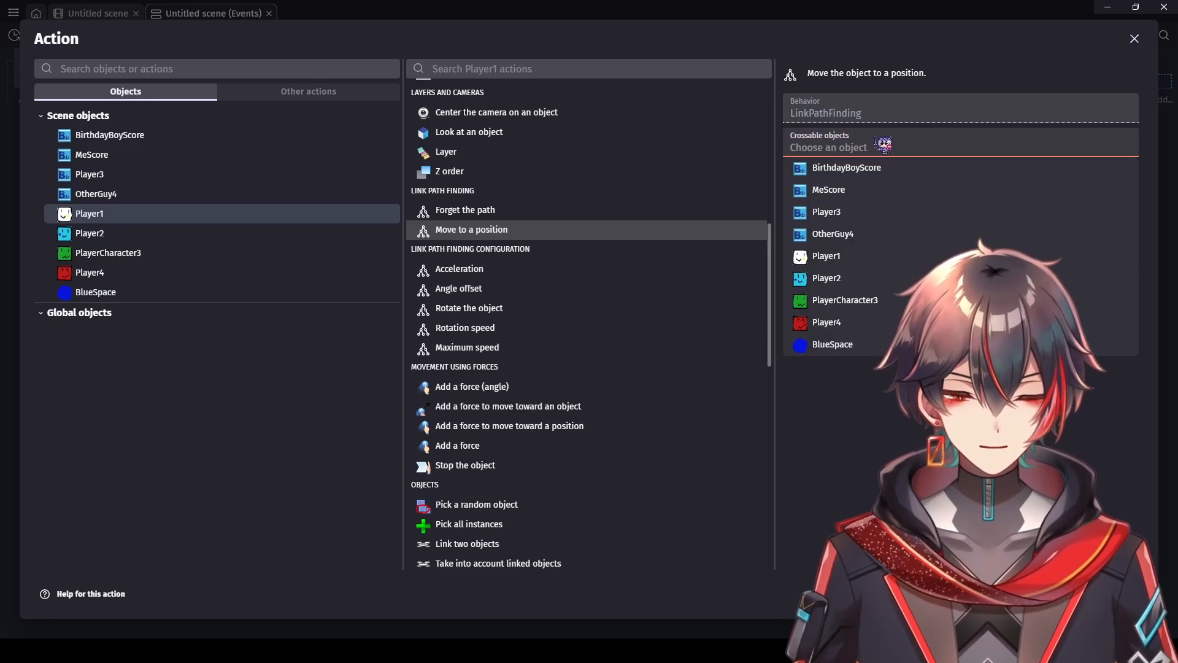
click(879, 349)
click(887, 244)
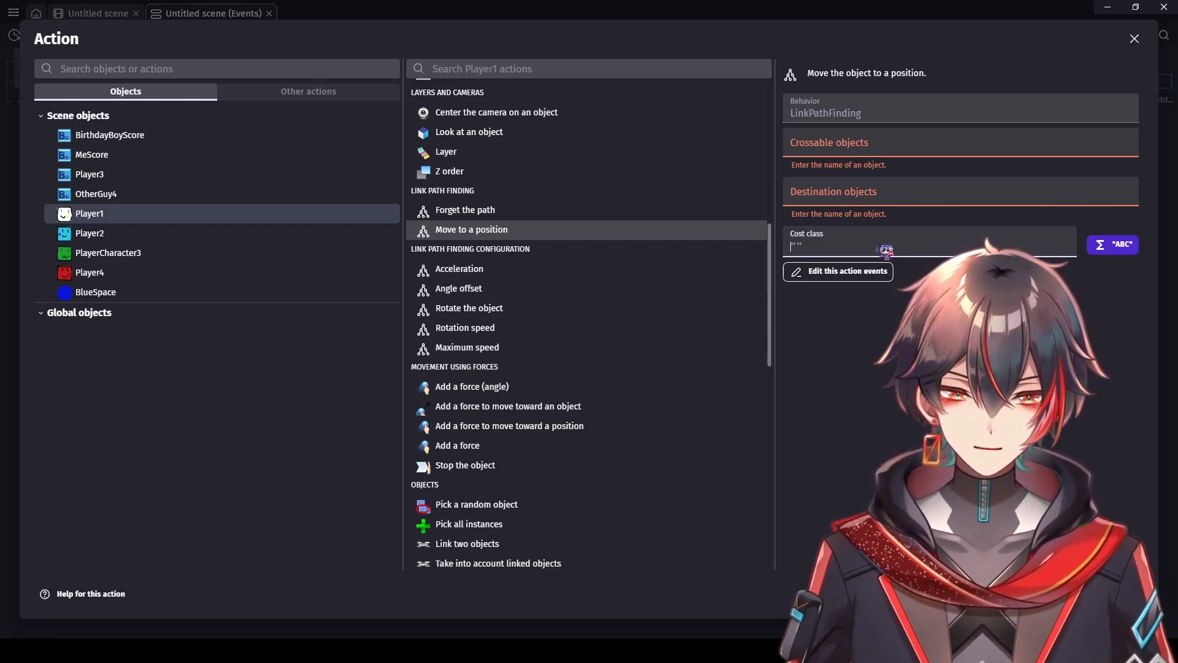
click(896, 321)
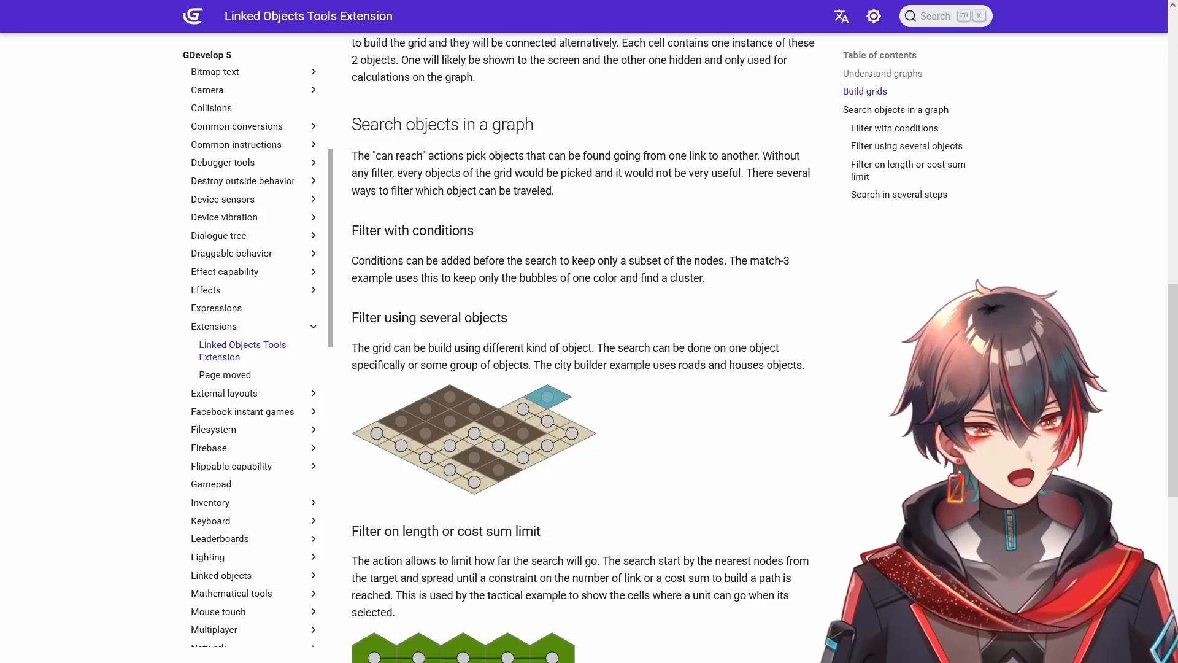
Step: Review the Linked Objects Tools Extension documentation, from the graph search sections back to the listed example games
scroll(582, 347, down, 4)
scroll(583, 347, up, 4)
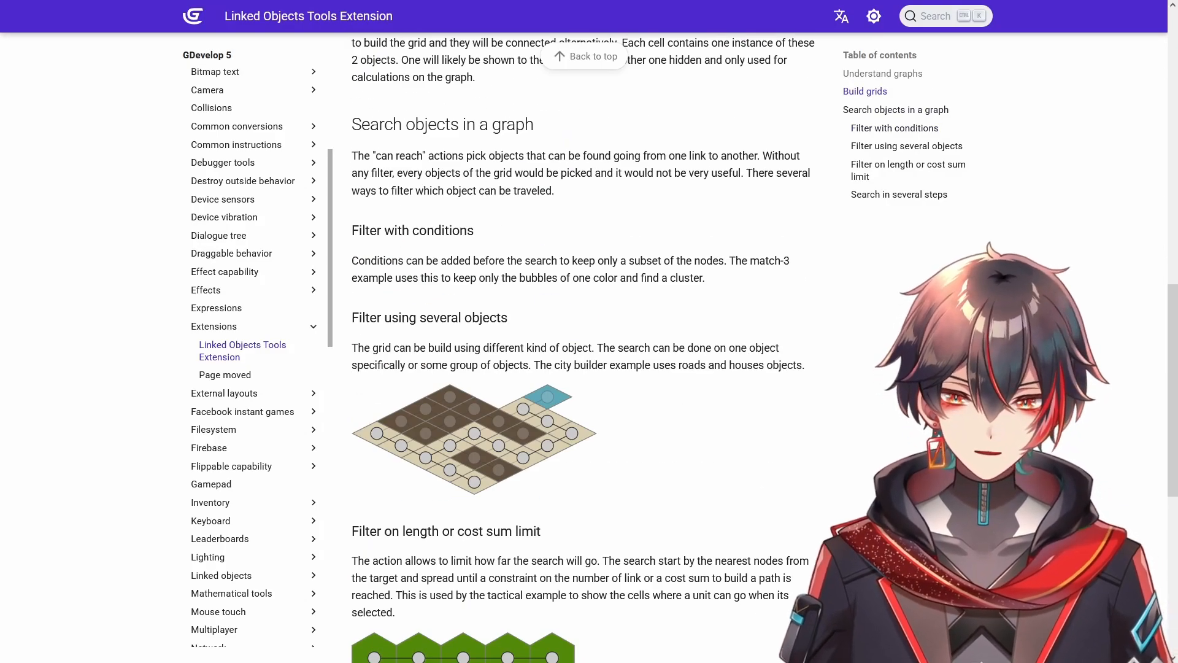
scroll(582, 347, up, 10)
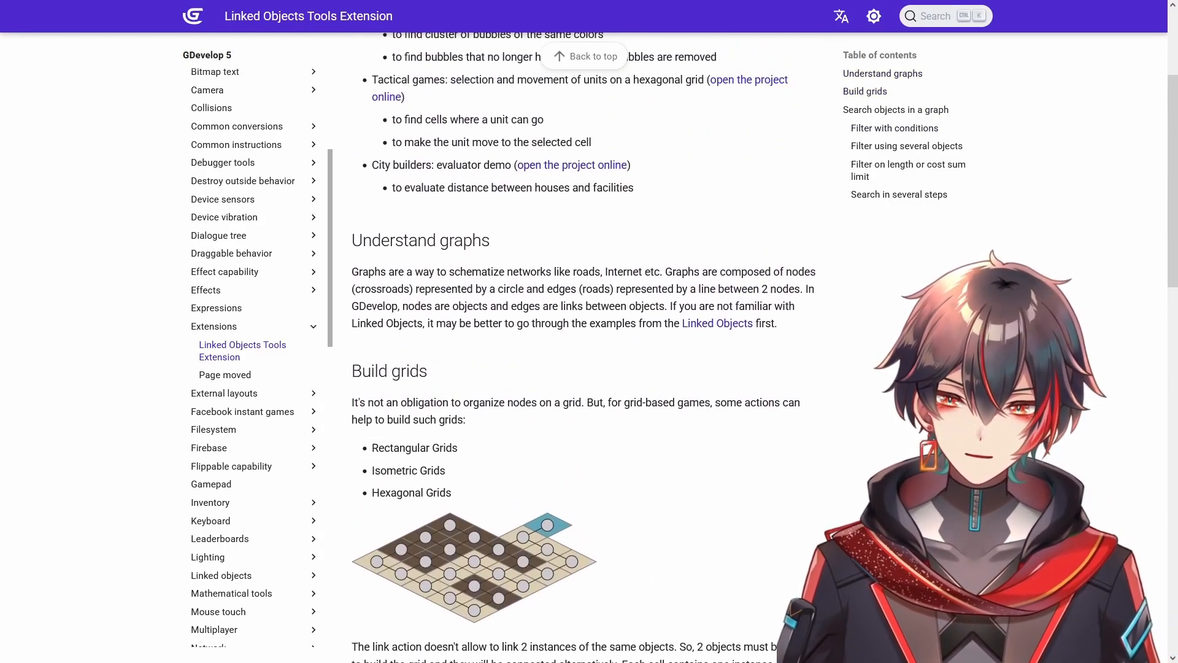
scroll(583, 346, up, 3)
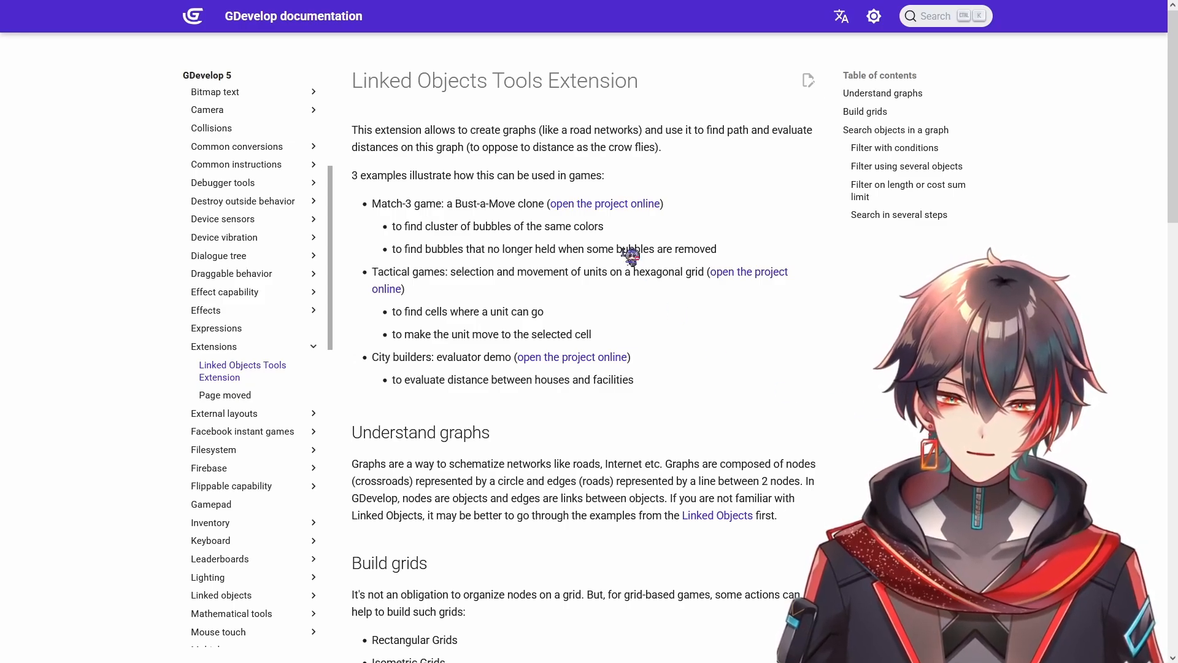
scroll(638, 221, down, 1)
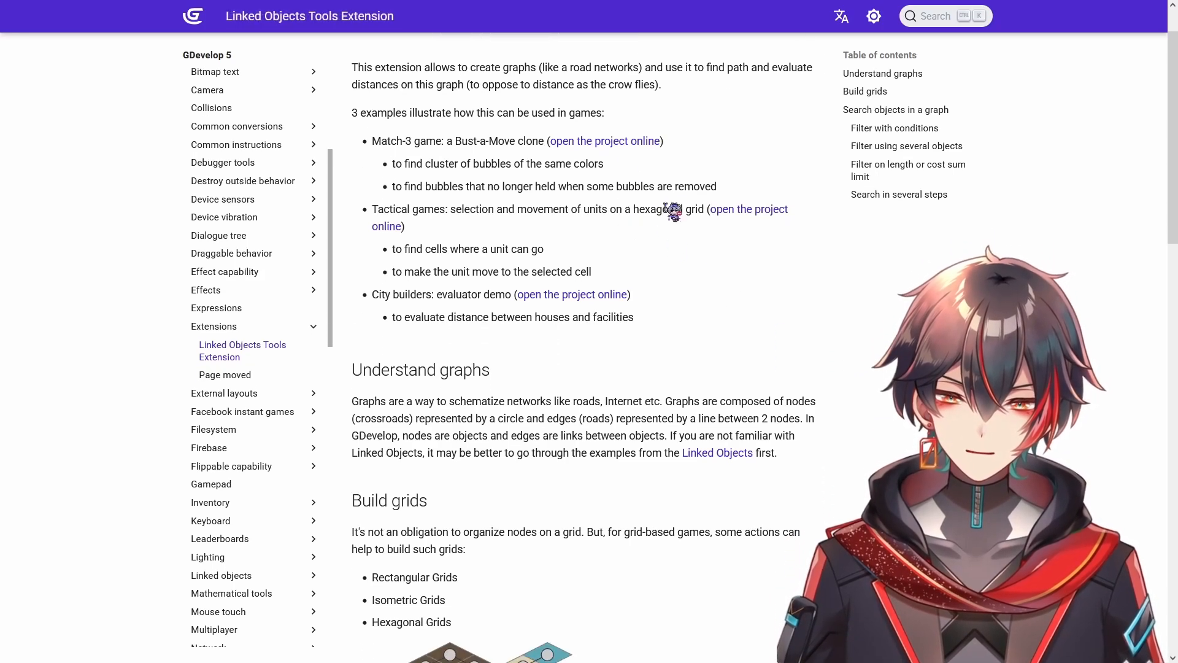
Step: Open the documentation's online tactical game example with the hexagonal grid and inspect its Game scene layout and events
click(771, 215)
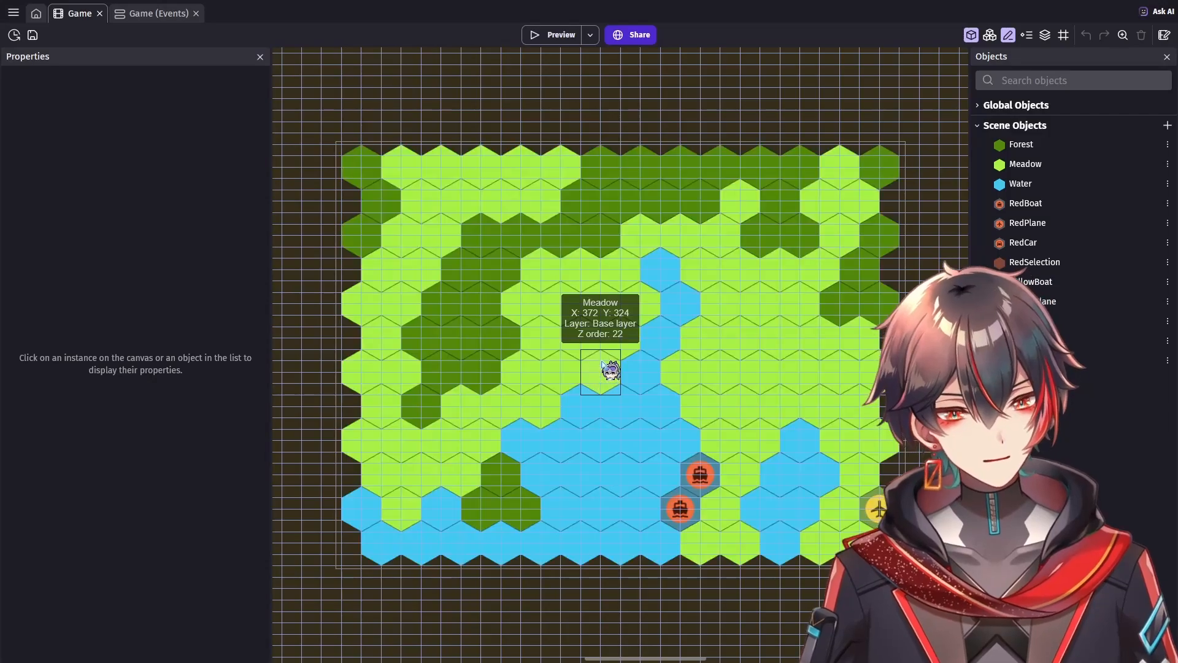
scroll(625, 369, down, 6)
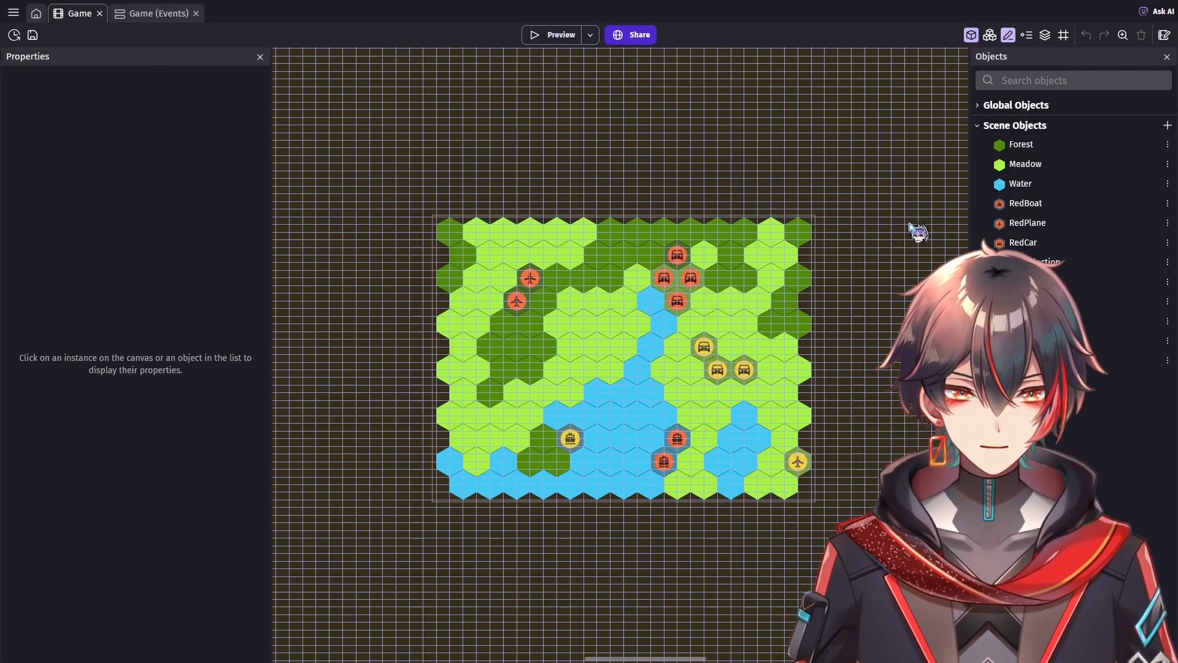
scroll(687, 163, up, 1)
scroll(690, 175, up, 2)
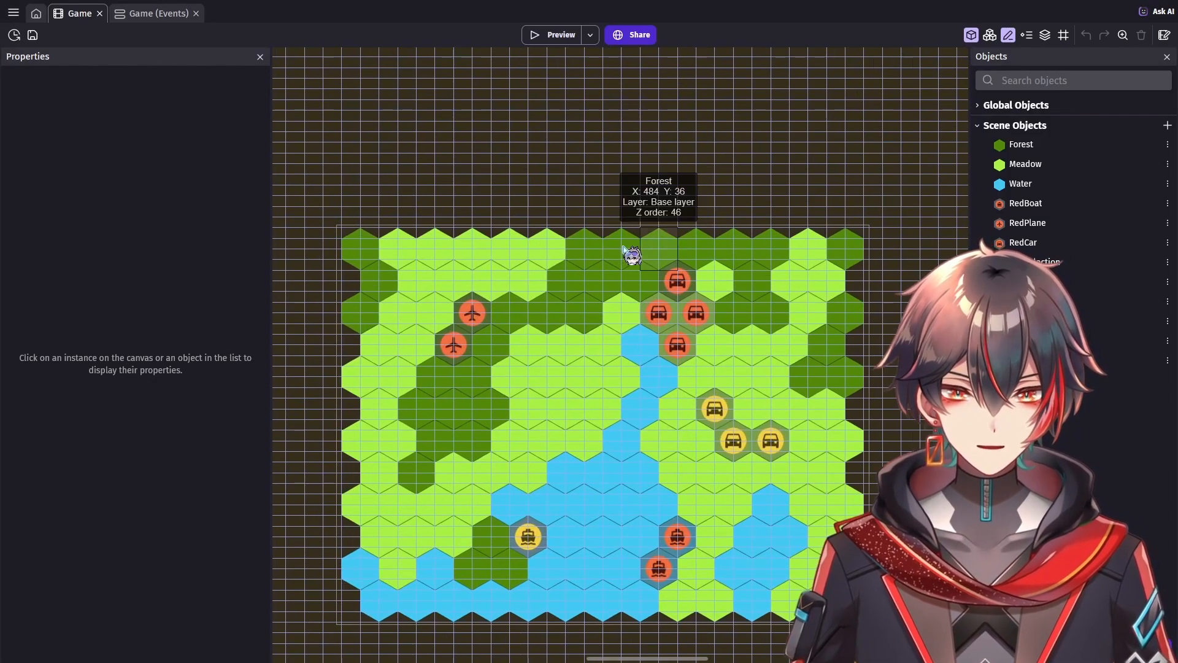
click(161, 14)
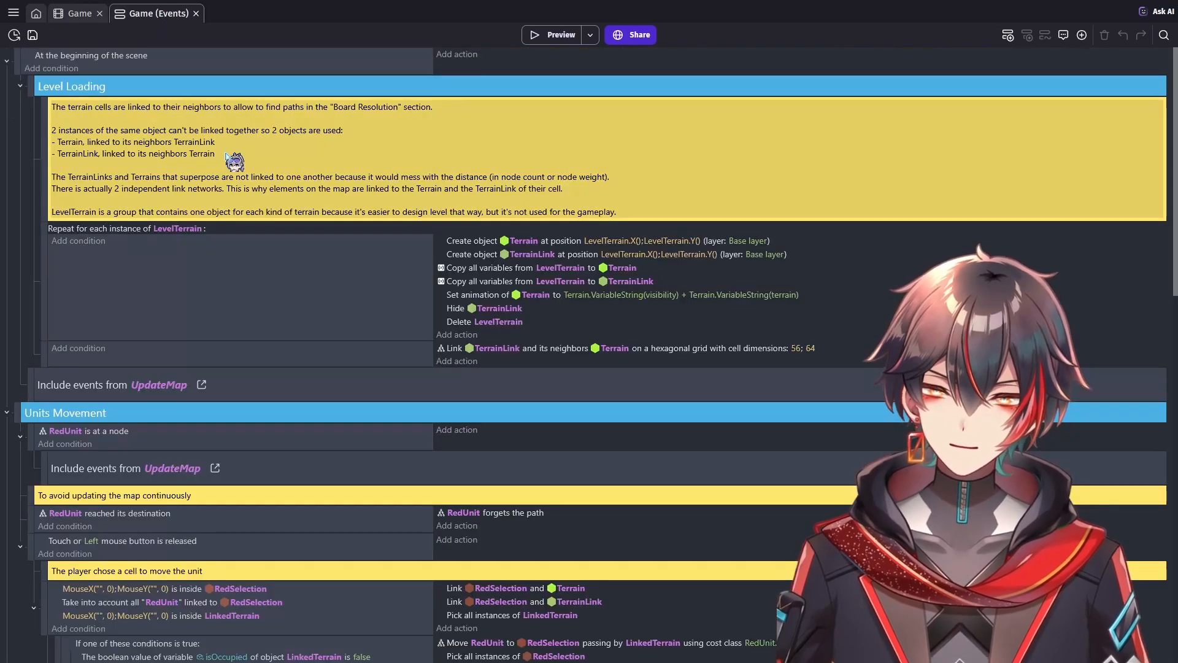
Step: Read the example's Level Loading and Units Movement events, checking the cost class expression of the action that moves RedUnit to RedSelection
scroll(18, 298, down, 1)
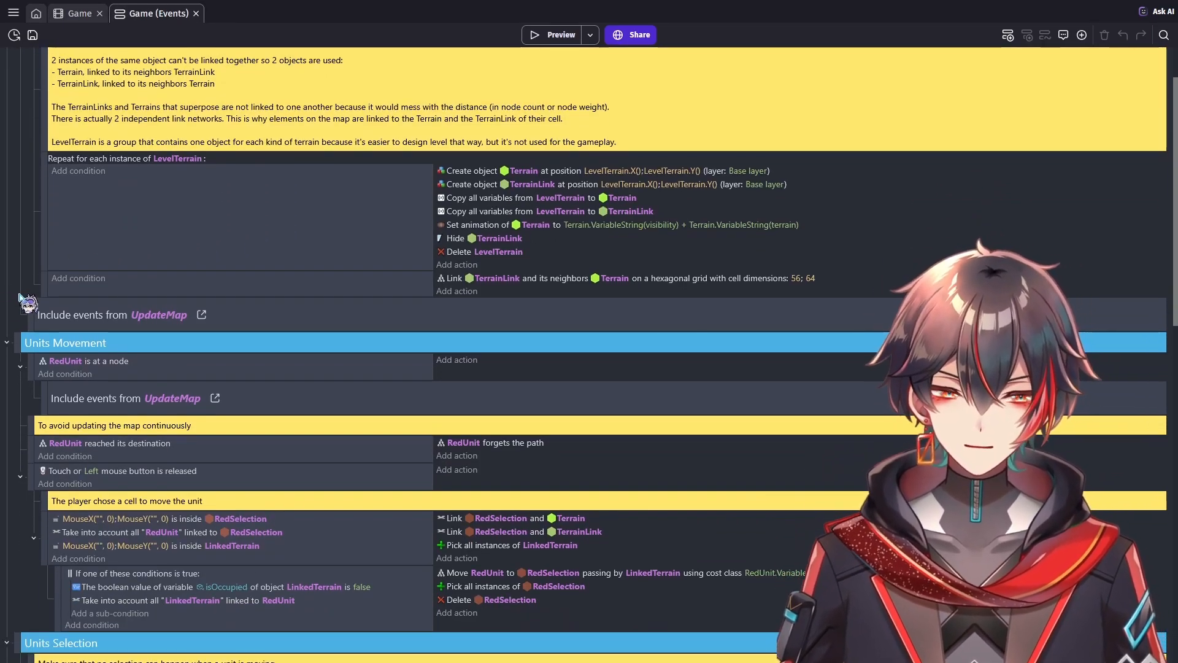
click(542, 185)
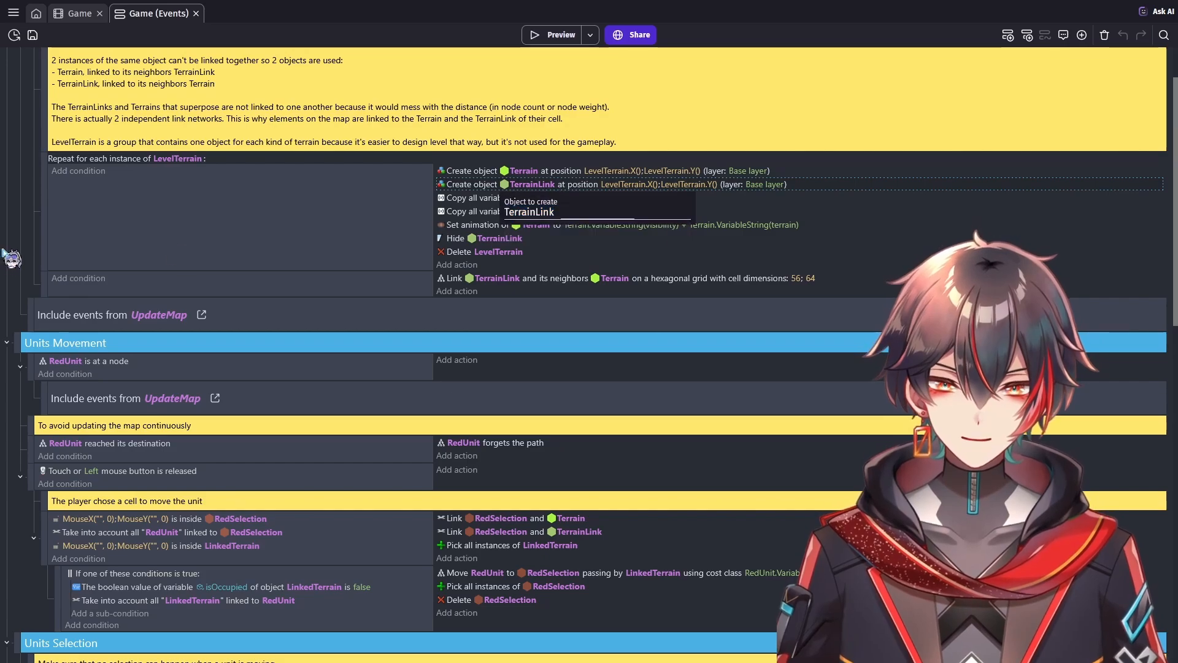
click(110, 232)
scroll(111, 232, down, 1)
scroll(111, 232, down, 1)
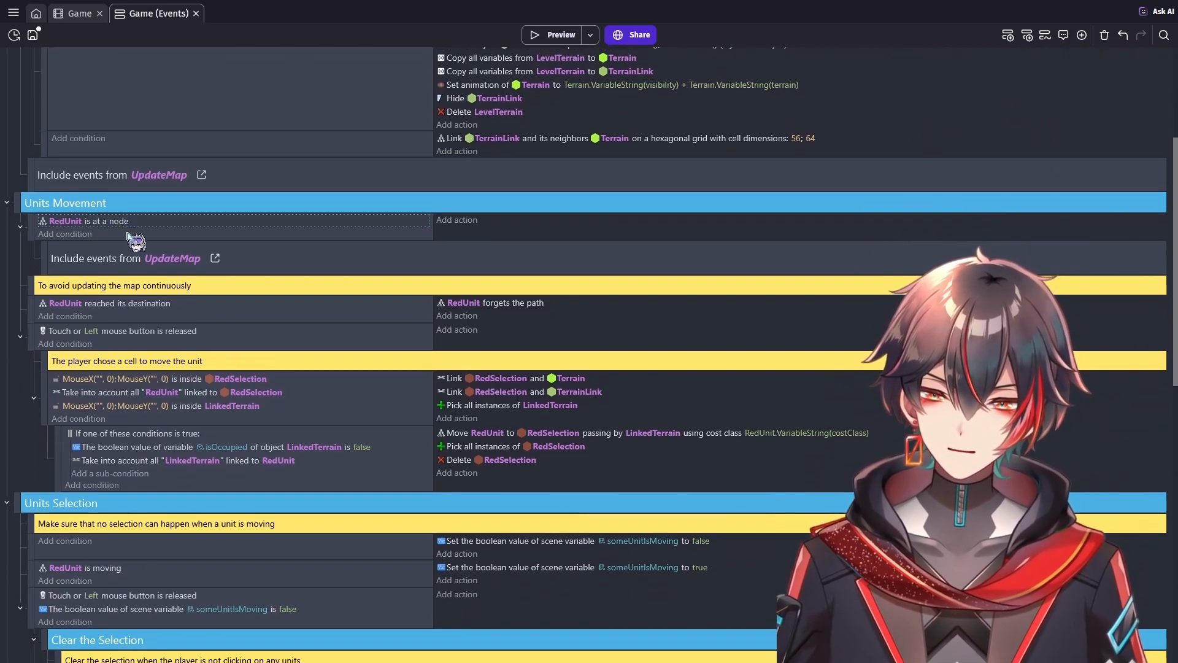
scroll(92, 253, down, 1)
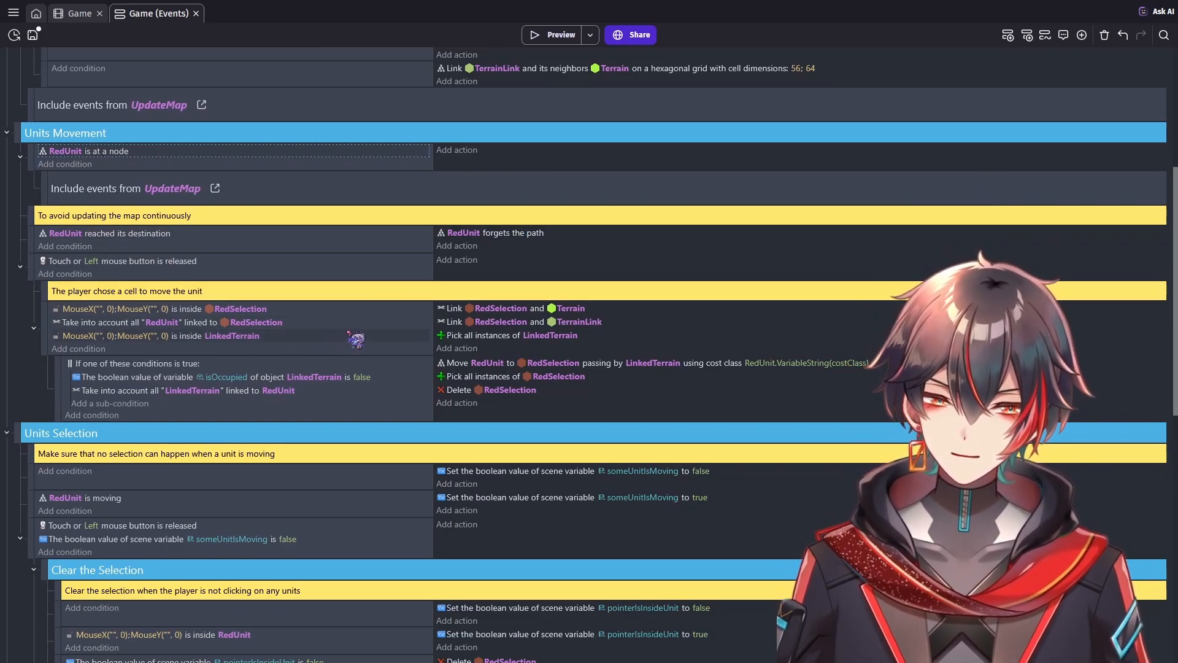
scroll(356, 339, down, 1)
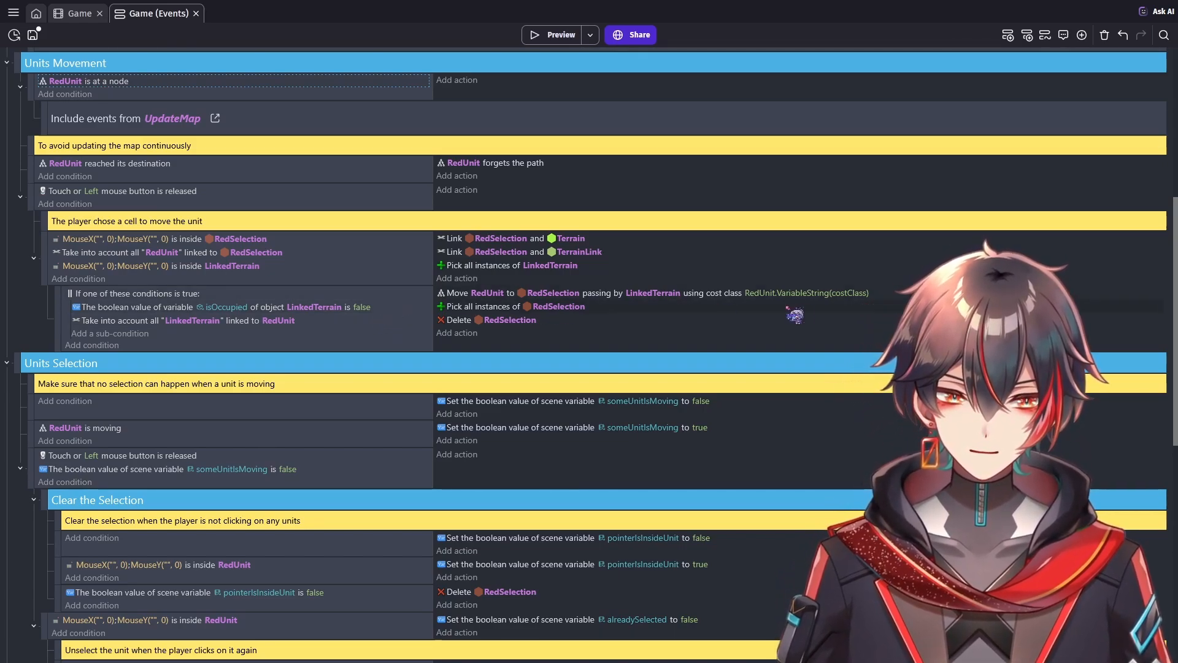
click(802, 293)
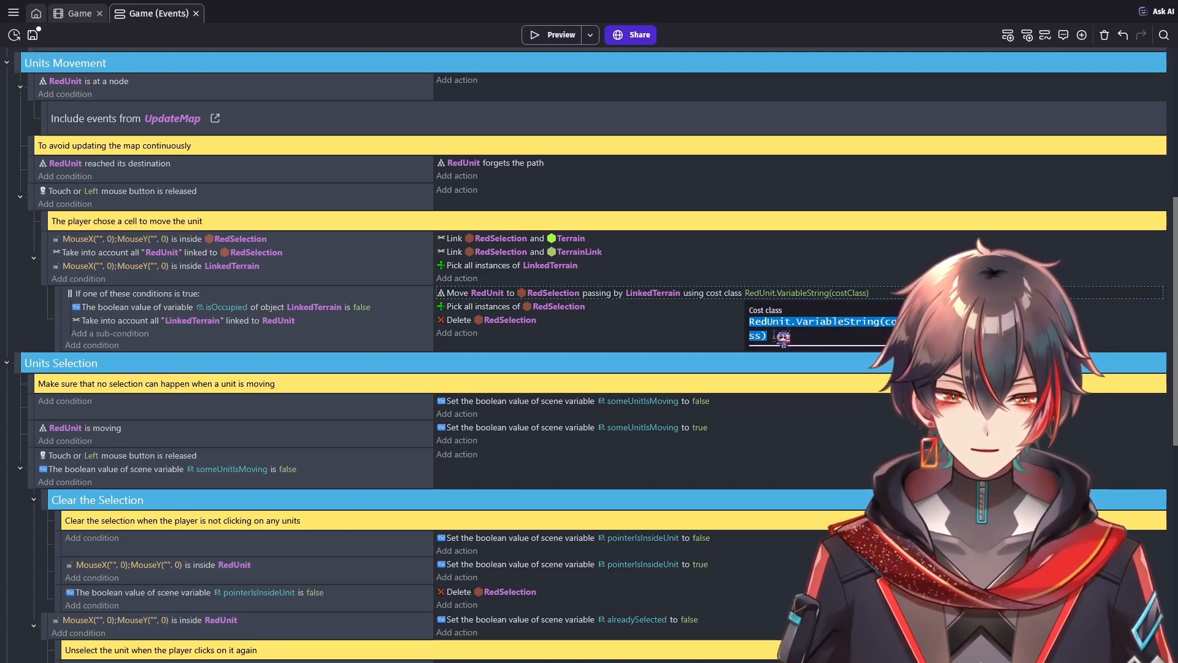
Step: Compare the link path finding settings and costClass variables of the example's RedCar, RedBoat and RedPlane objects
click(78, 19)
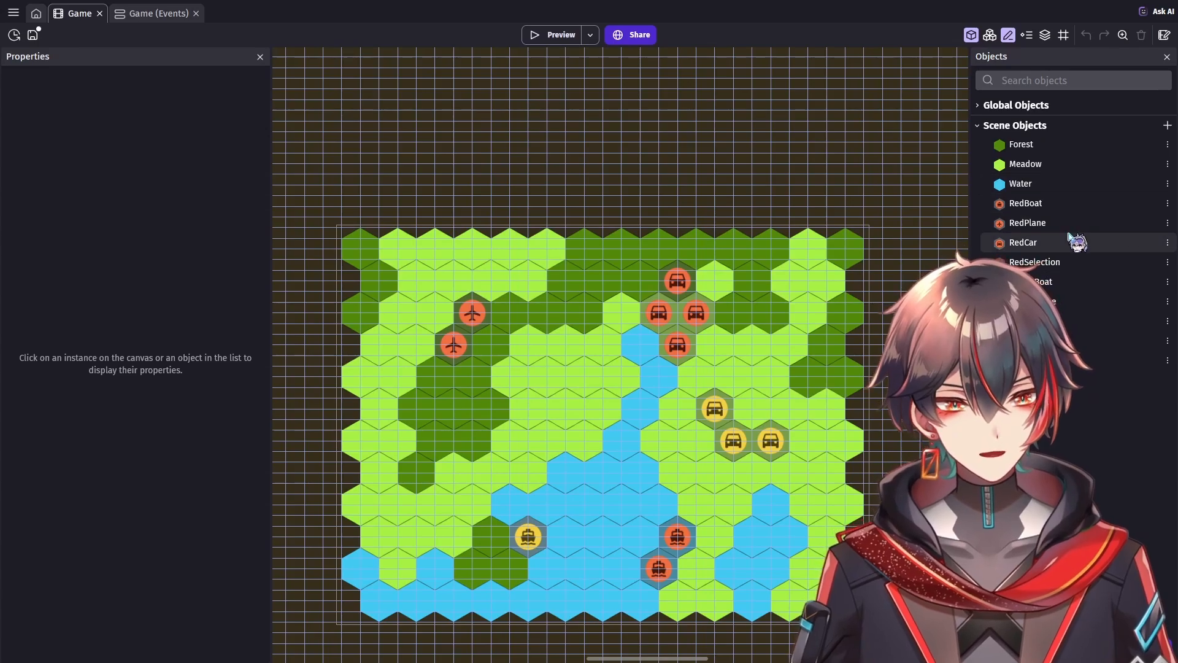
click(1072, 243)
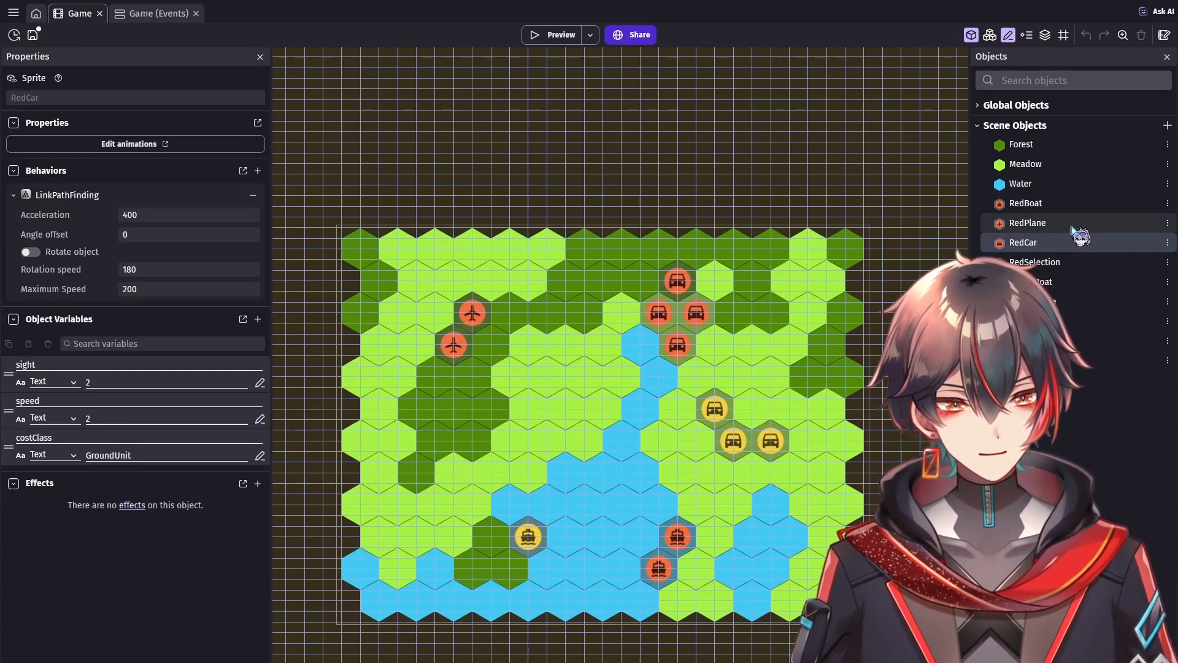
double_click(1071, 206)
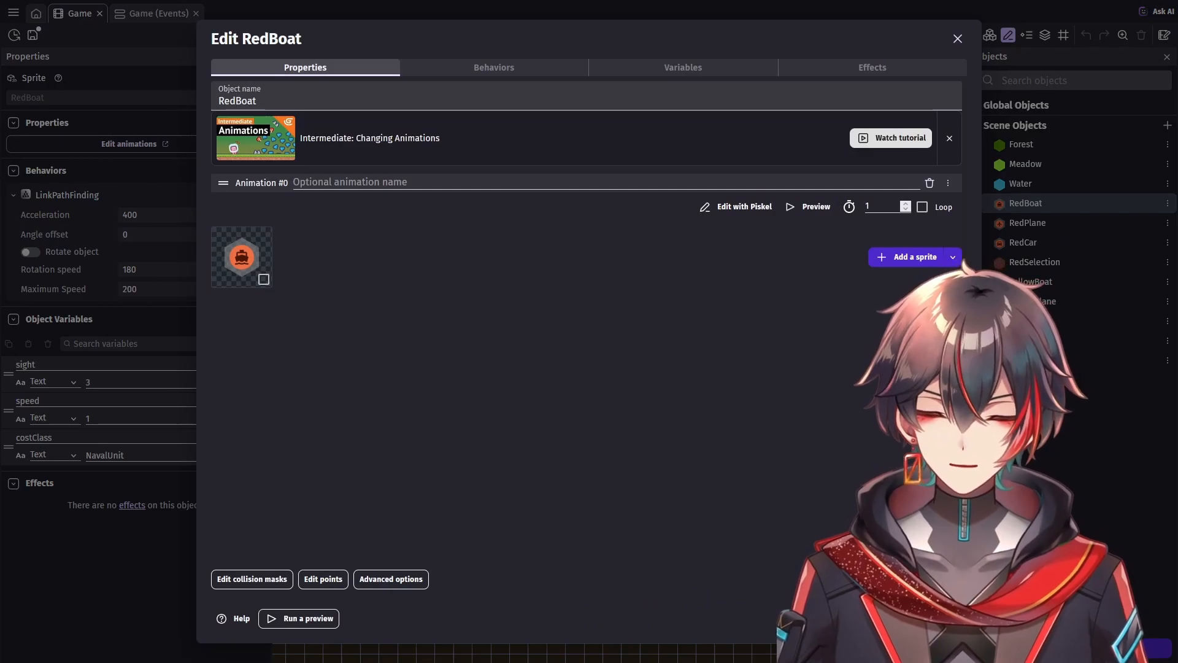
click(941, 618)
click(168, 457)
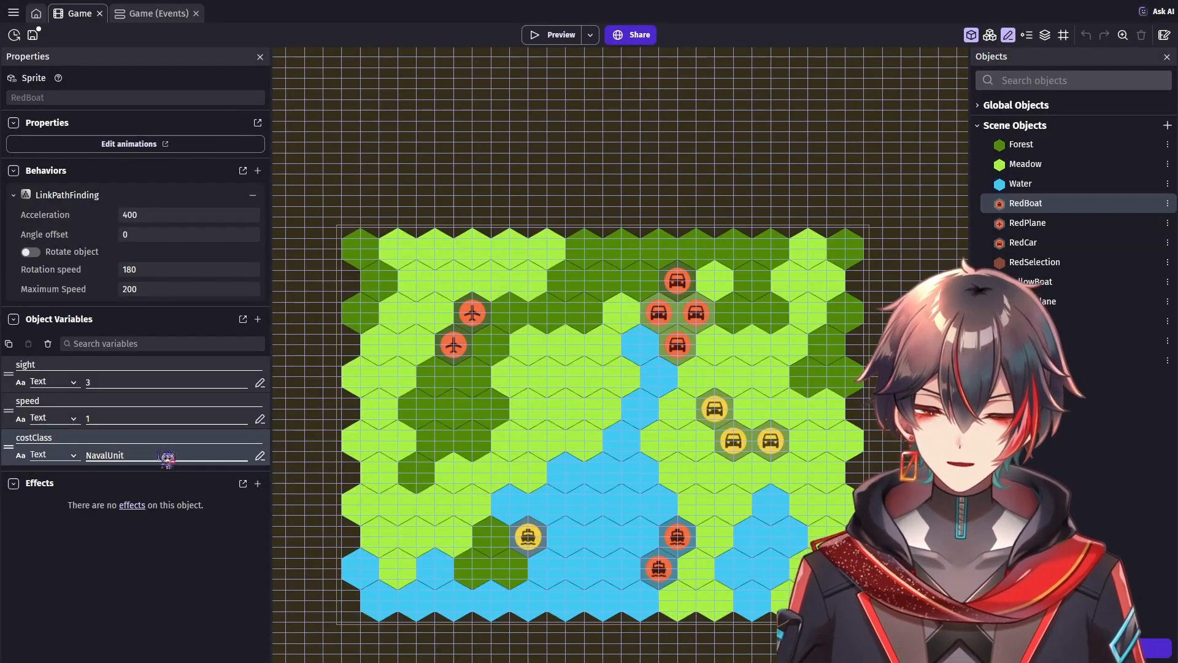
click(1080, 224)
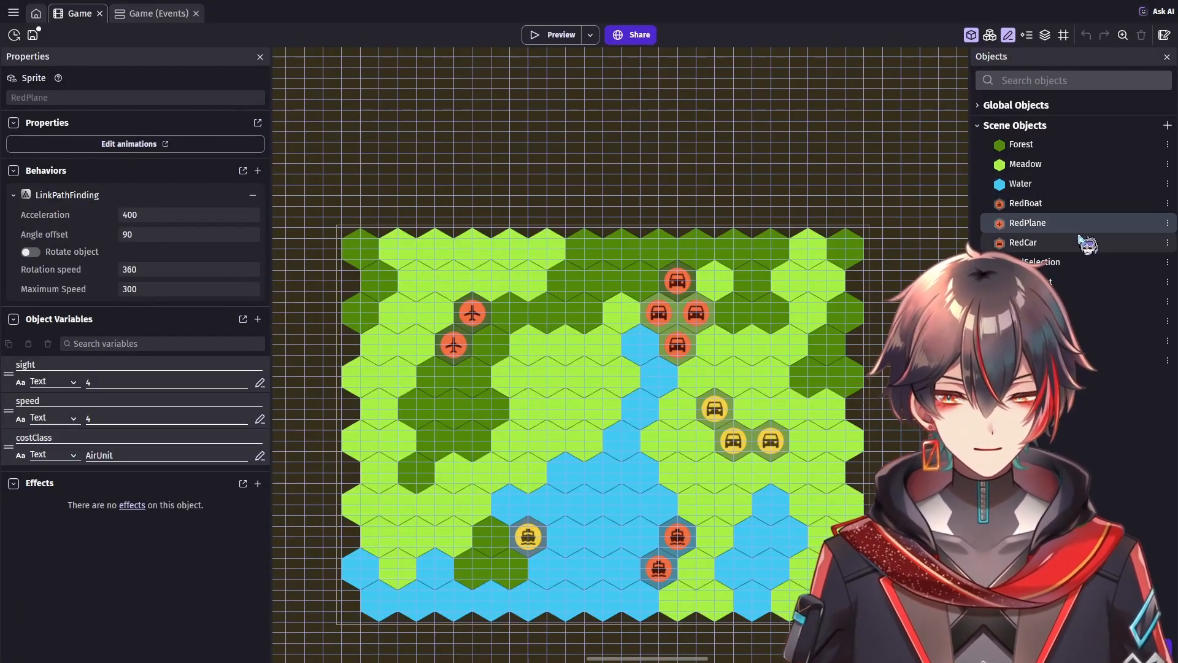
click(1082, 245)
mouse_move(160, 1)
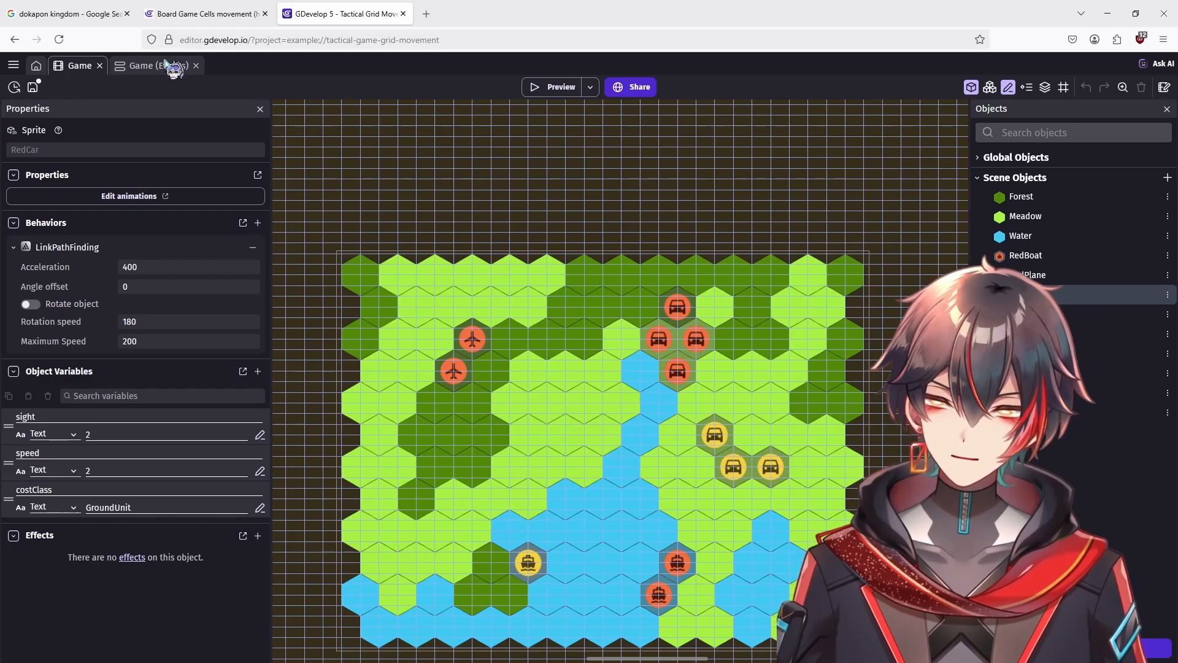
click(162, 65)
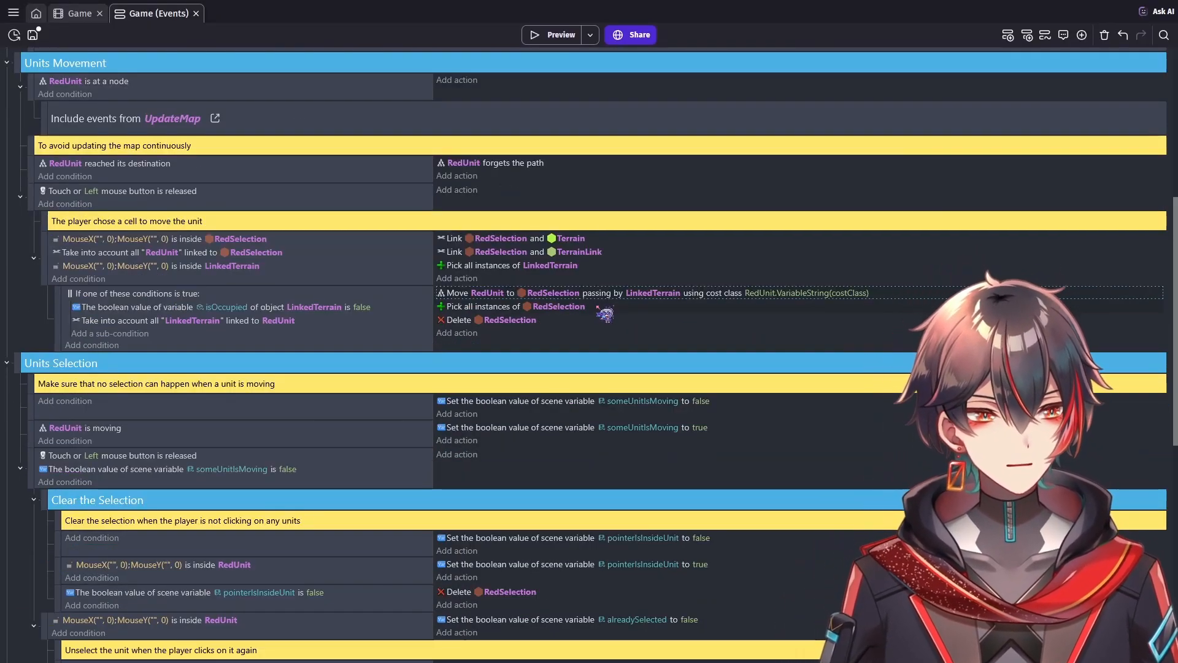
Step: Try to ask the AI assistant "How do I make board game pathfinding" from the example project
click(1156, 13)
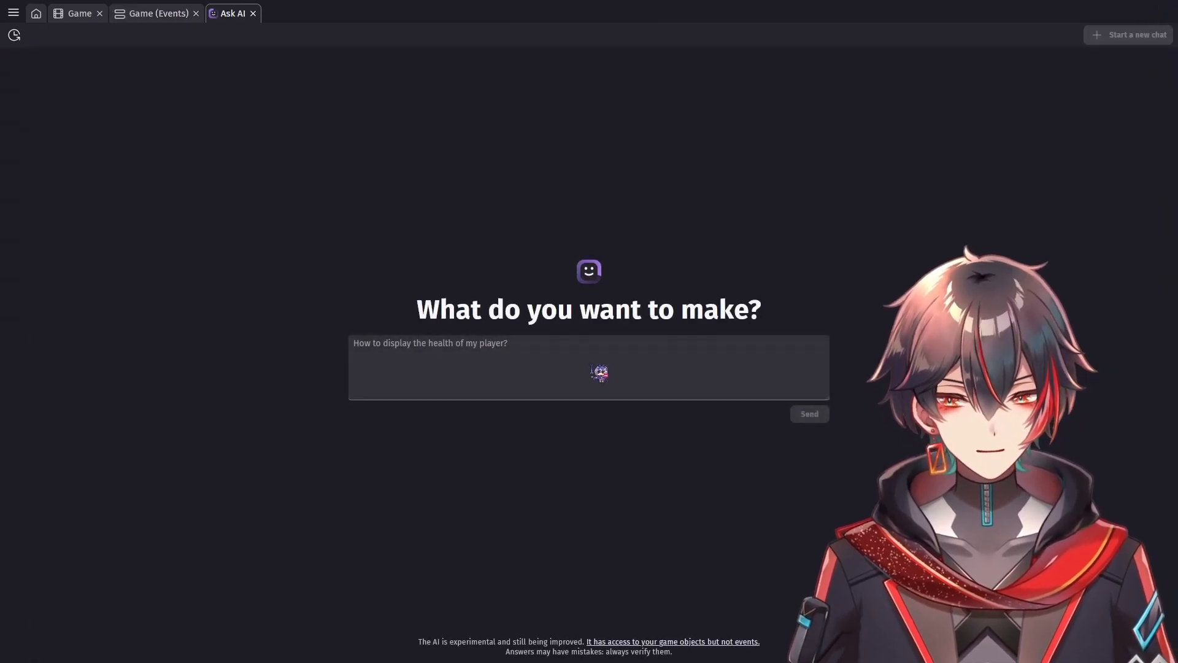
text(How)
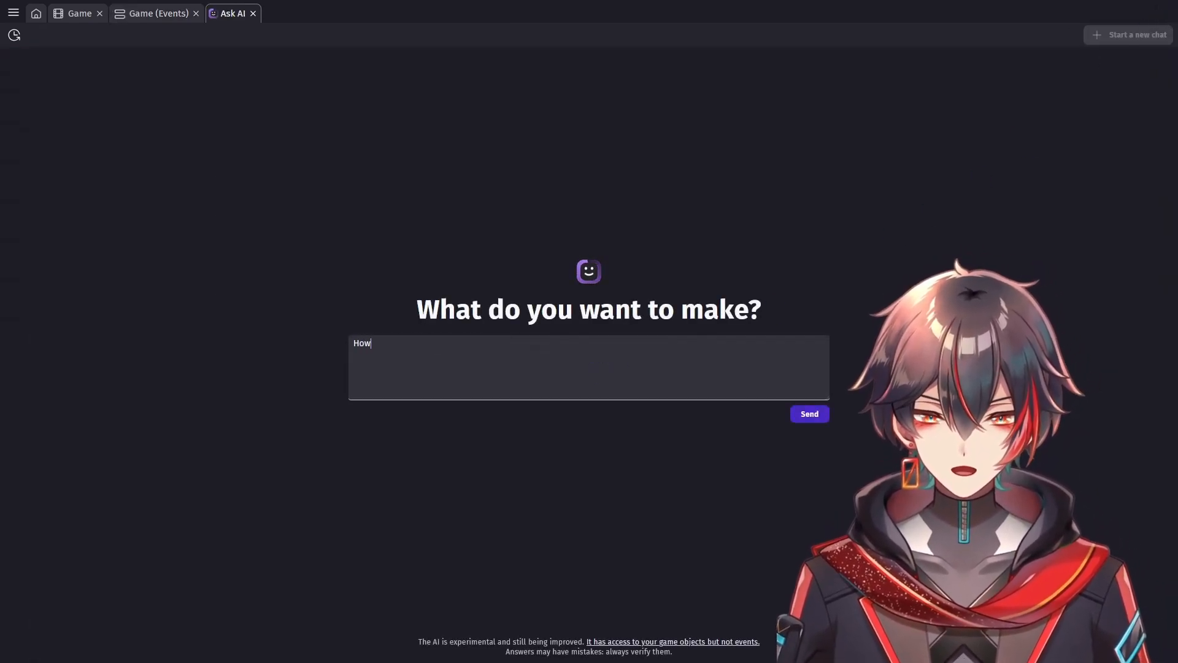
text( do I make board game pathfinding)
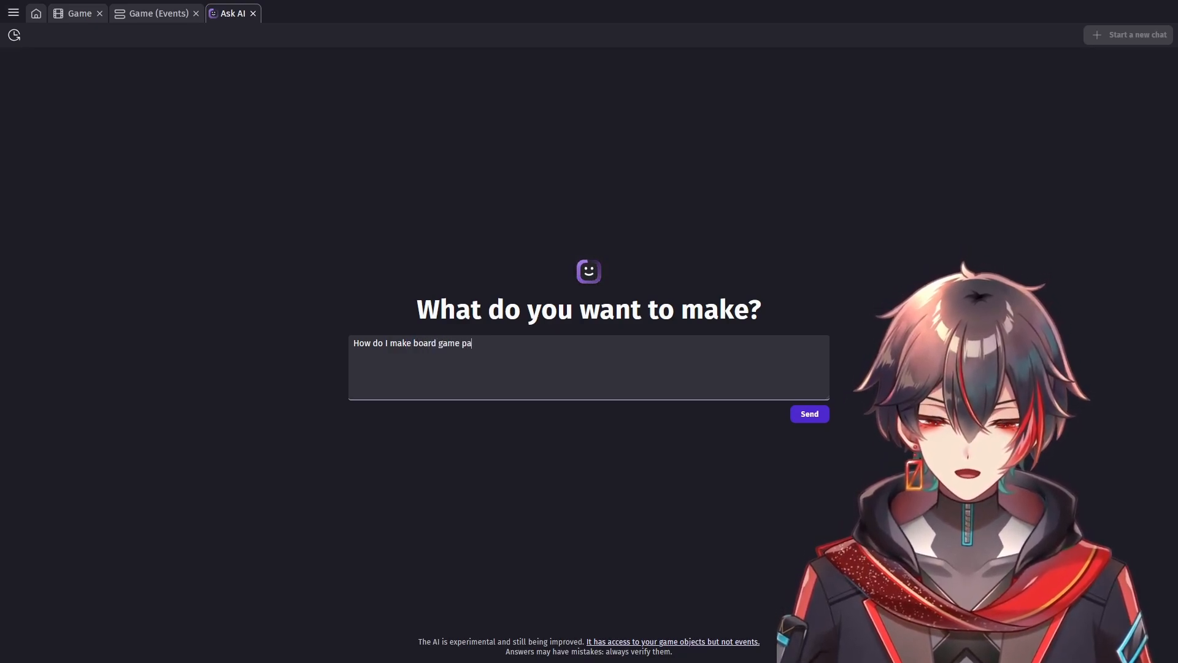
click(826, 413)
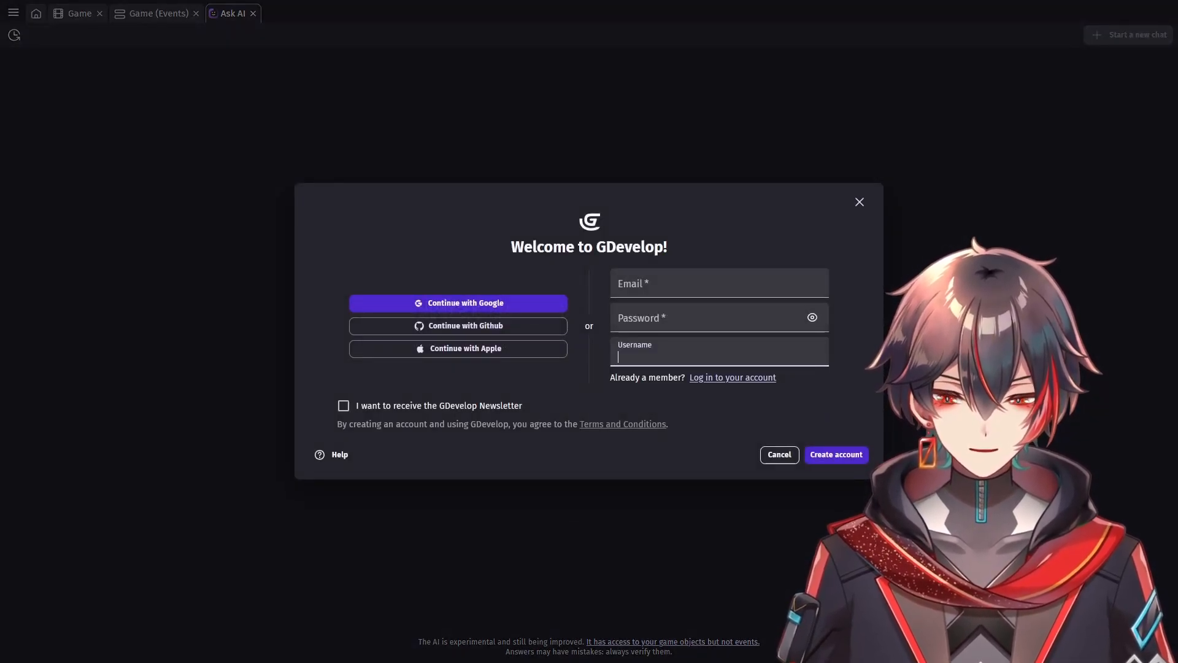
click(859, 202)
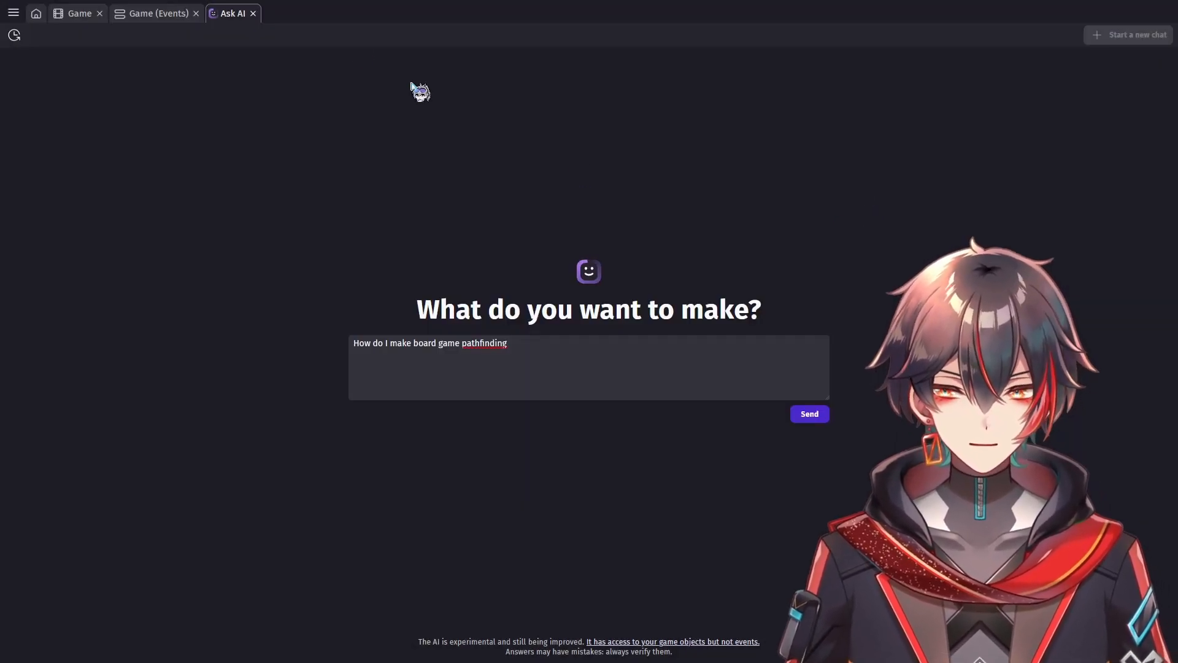
click(252, 13)
Step: Review the example's unit selection events through New Selection, and recheck how the Units Movement events move RedUnit
click(158, 14)
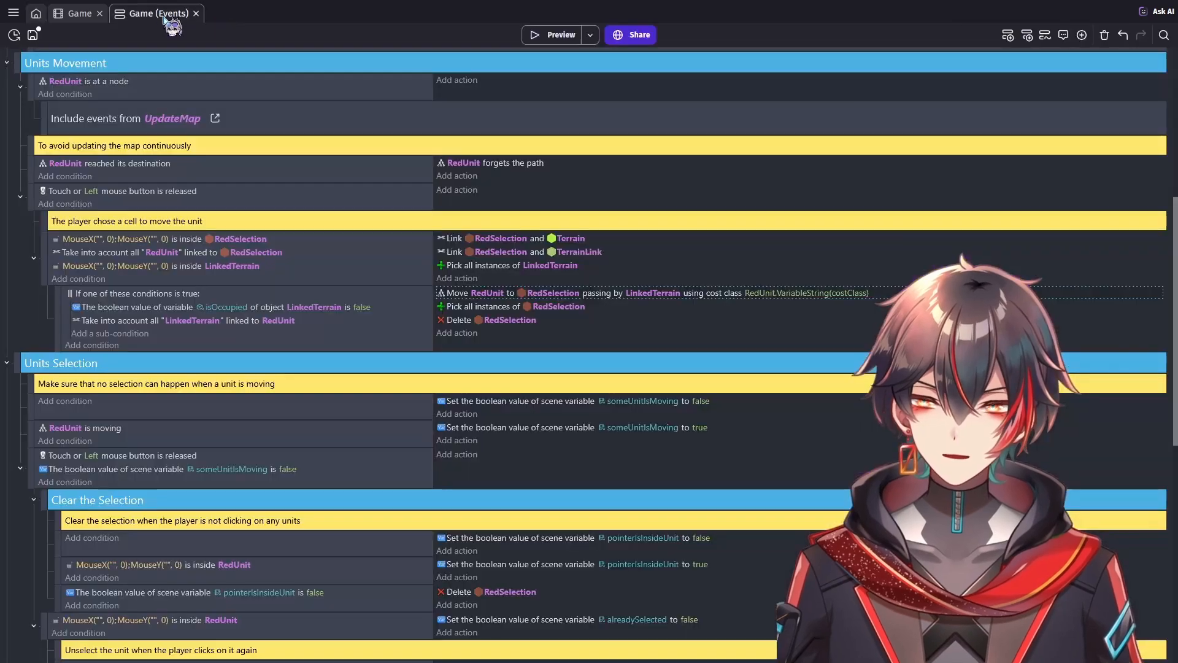
scroll(140, 372, down, 7)
scroll(44, 371, down, 2)
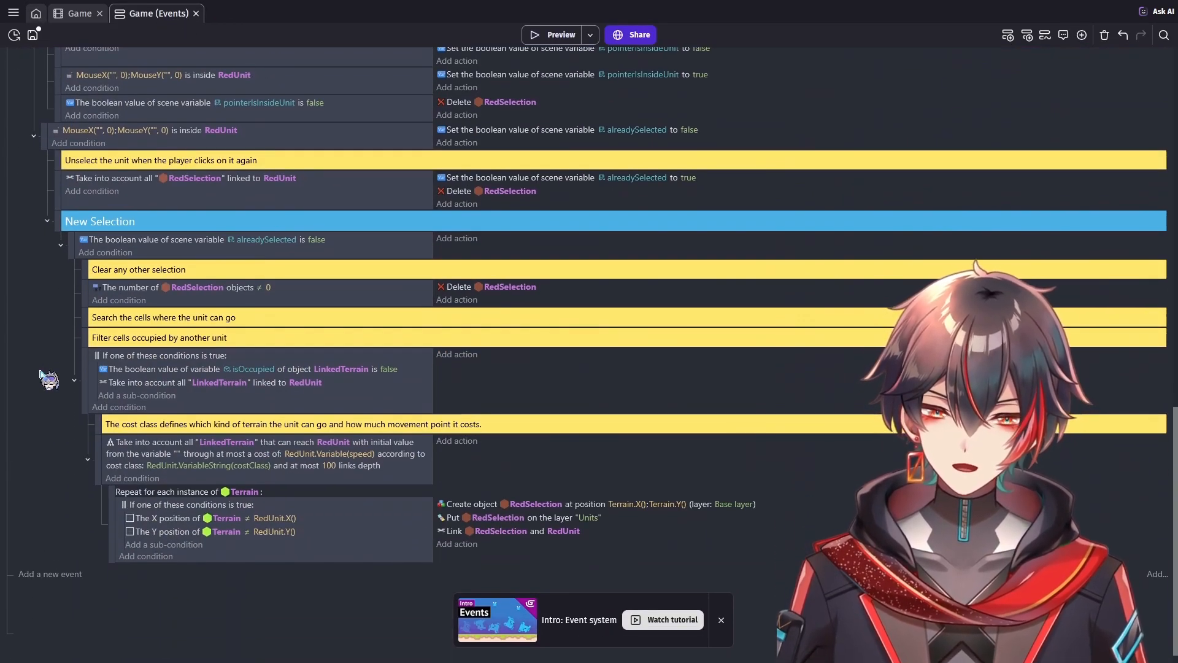
scroll(41, 372, up, 6)
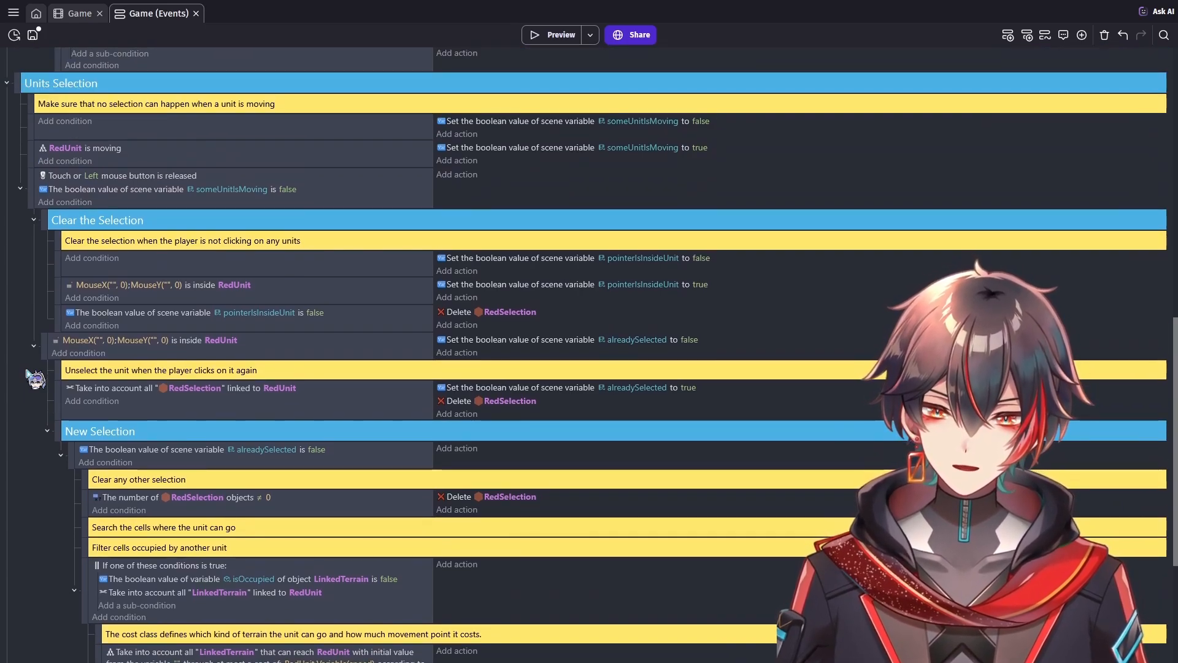
scroll(28, 372, up, 2)
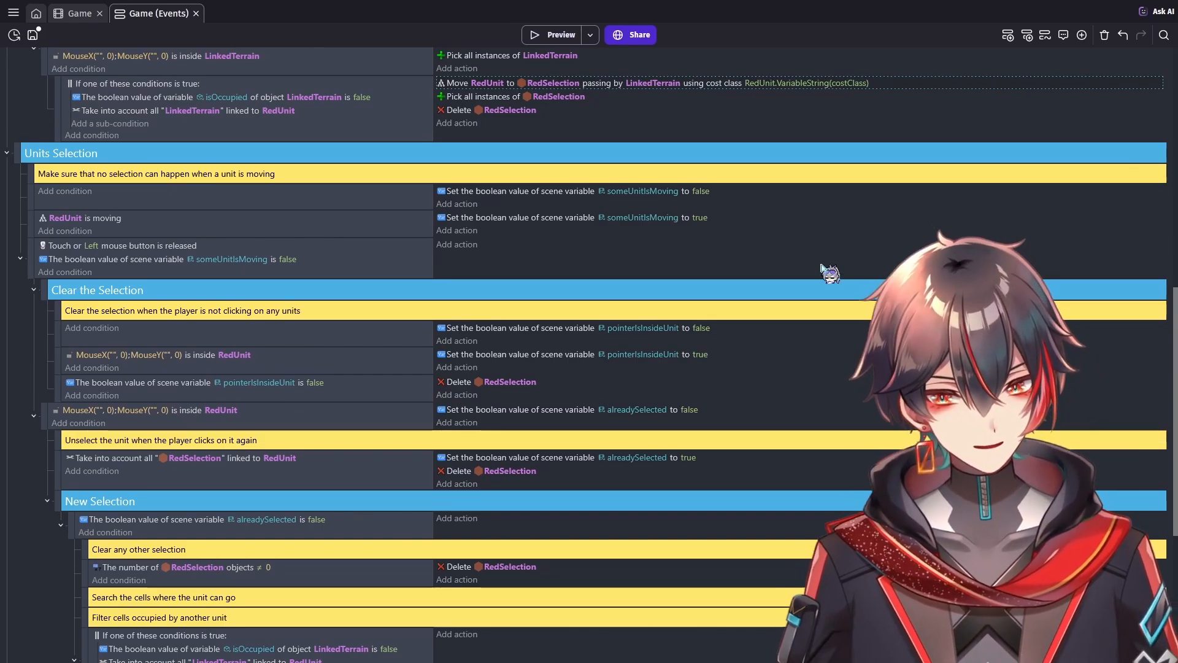
scroll(675, 343, up, 6)
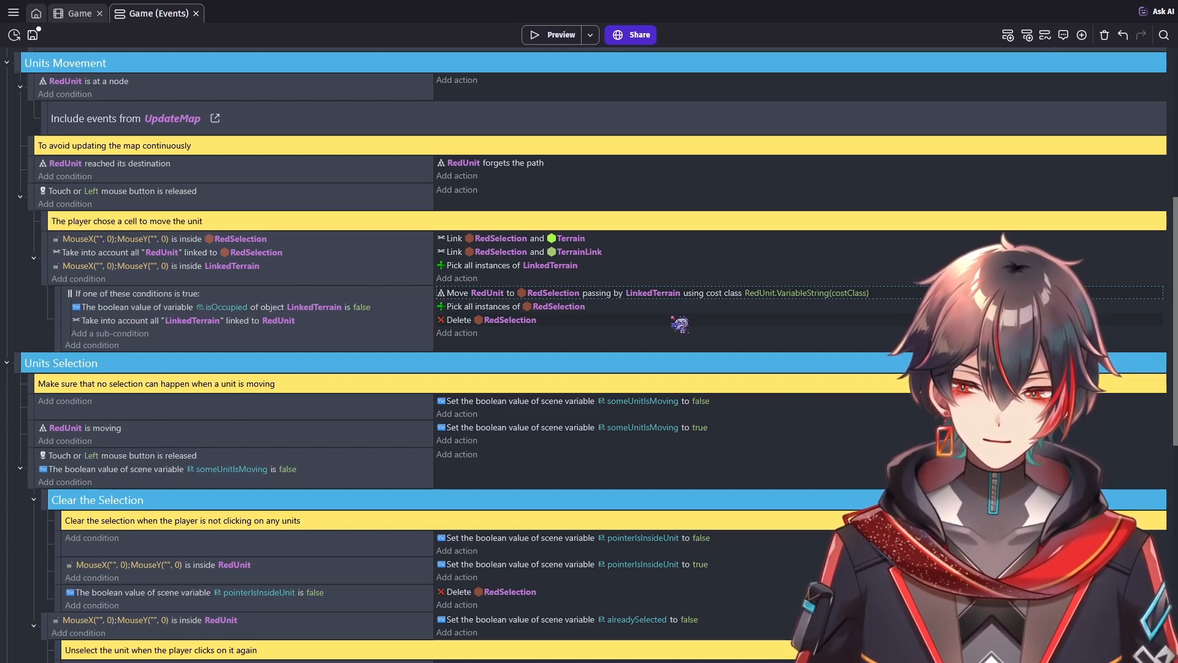
scroll(368, 352, up, 1)
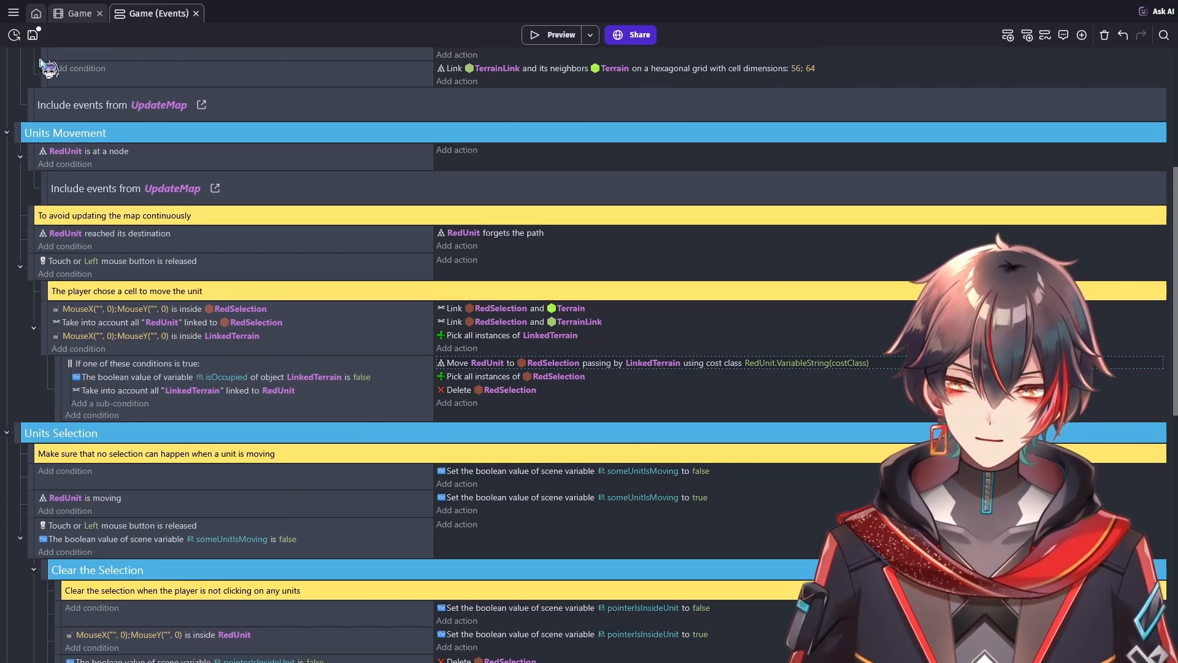
Step: Compare the linktools_Cost variables for AirUnit and GroundUnit on several Meadow and Forest hexagons of the example's map
click(75, 19)
click(544, 377)
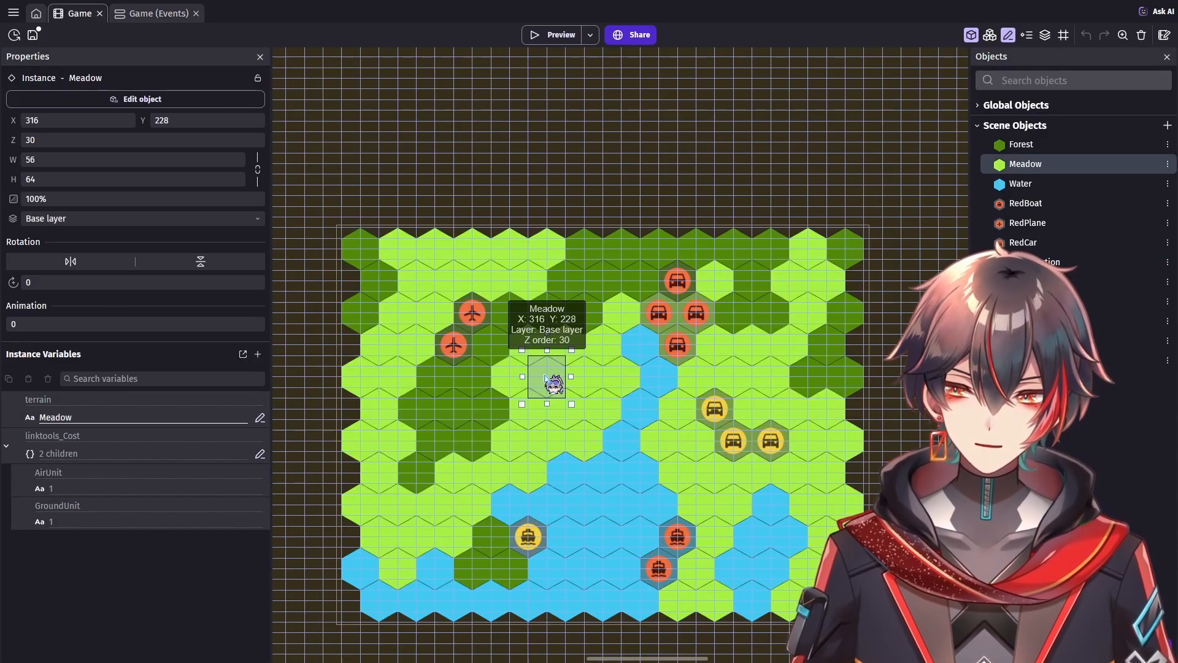
click(13, 451)
click(83, 488)
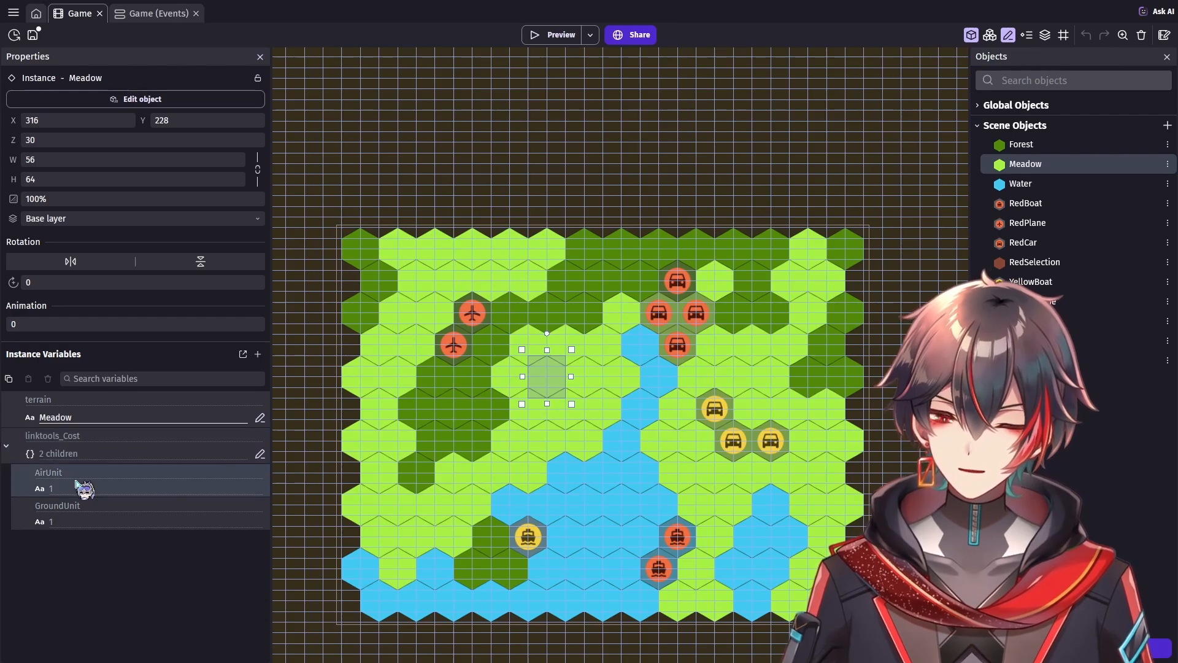
click(76, 517)
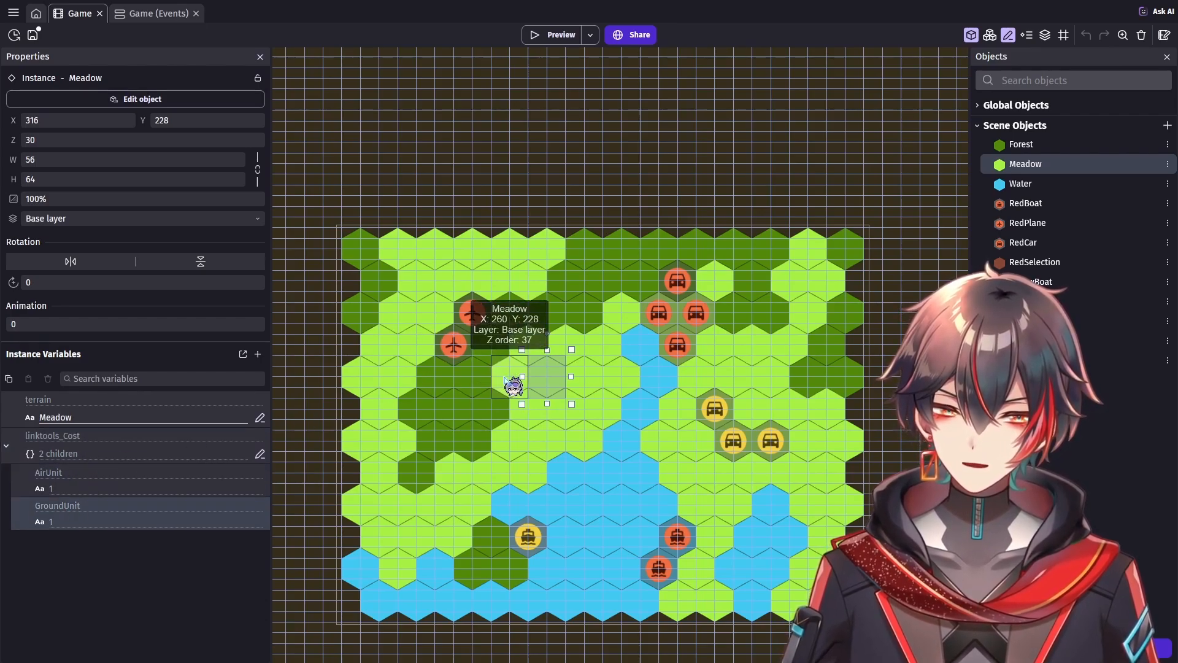
click(510, 379)
click(476, 376)
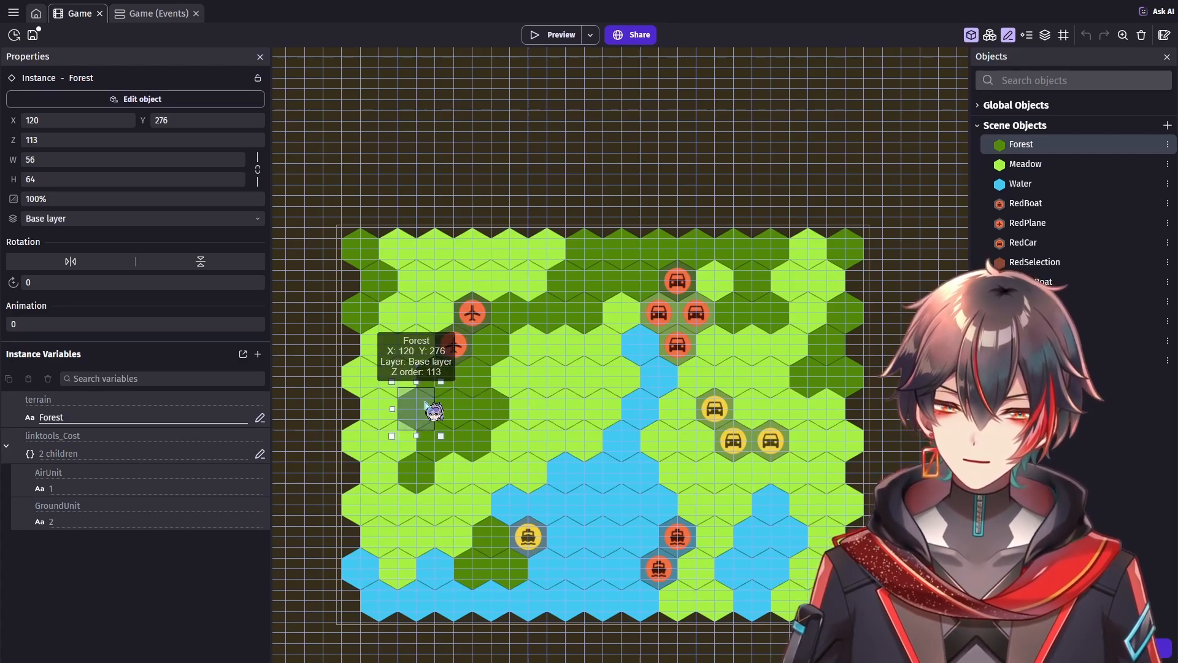
click(406, 392)
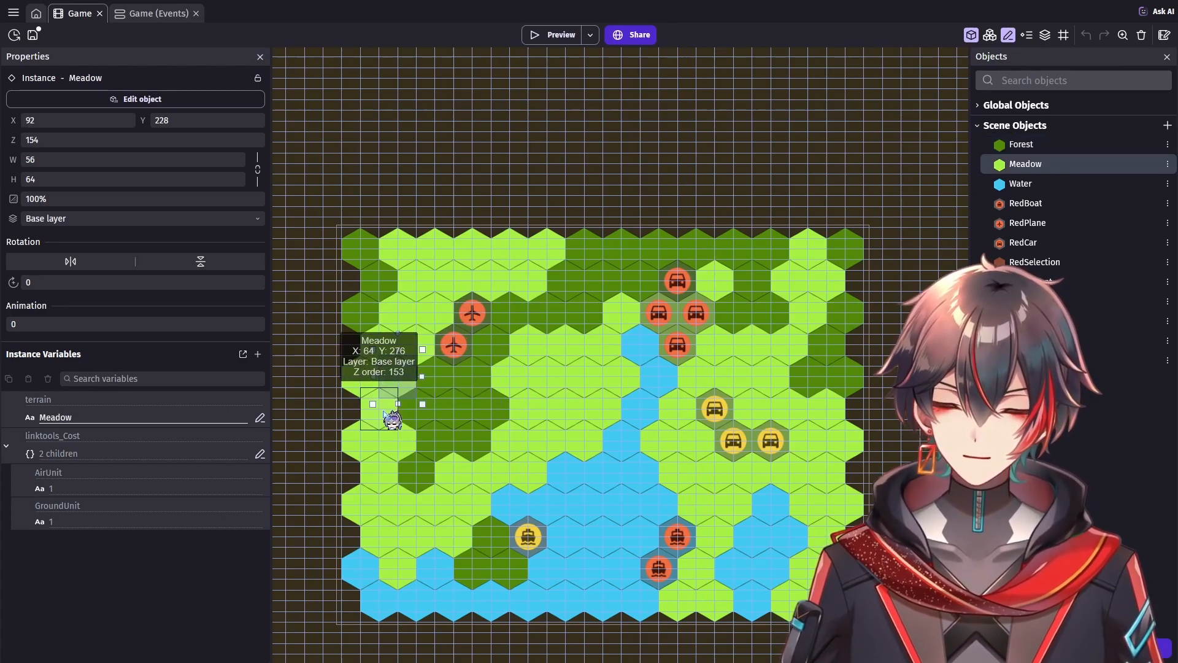
click(391, 419)
mouse_move(161, 3)
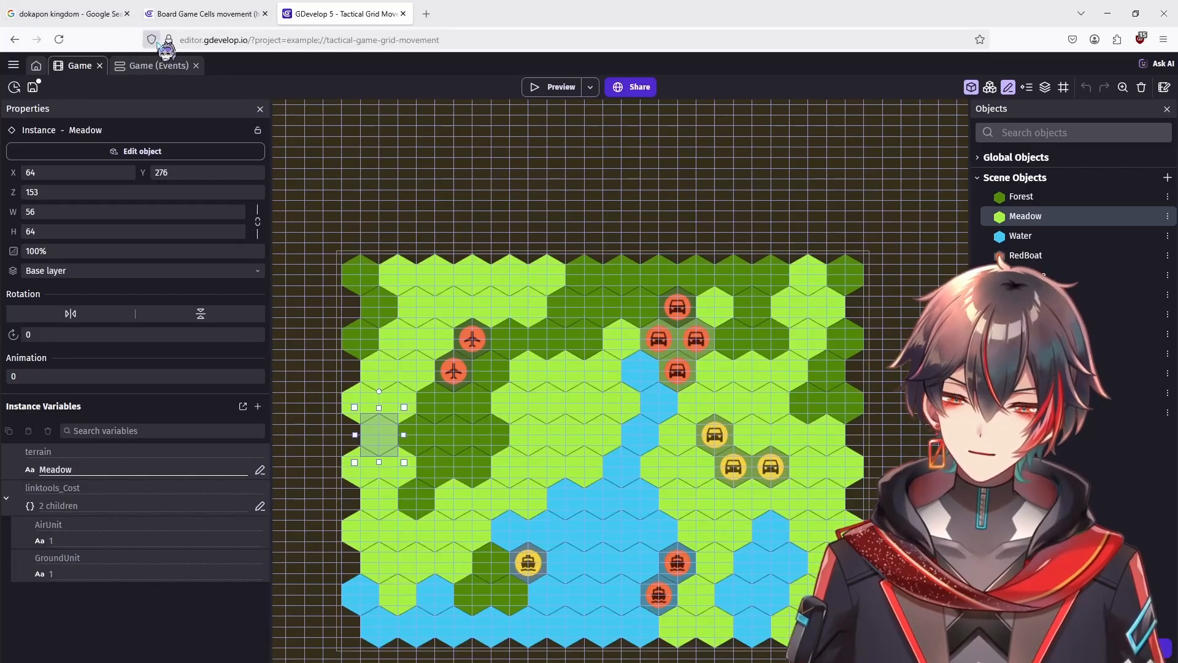
Step: Recheck the example's Level Loading events and the UpdateMap events link that follows them
click(155, 65)
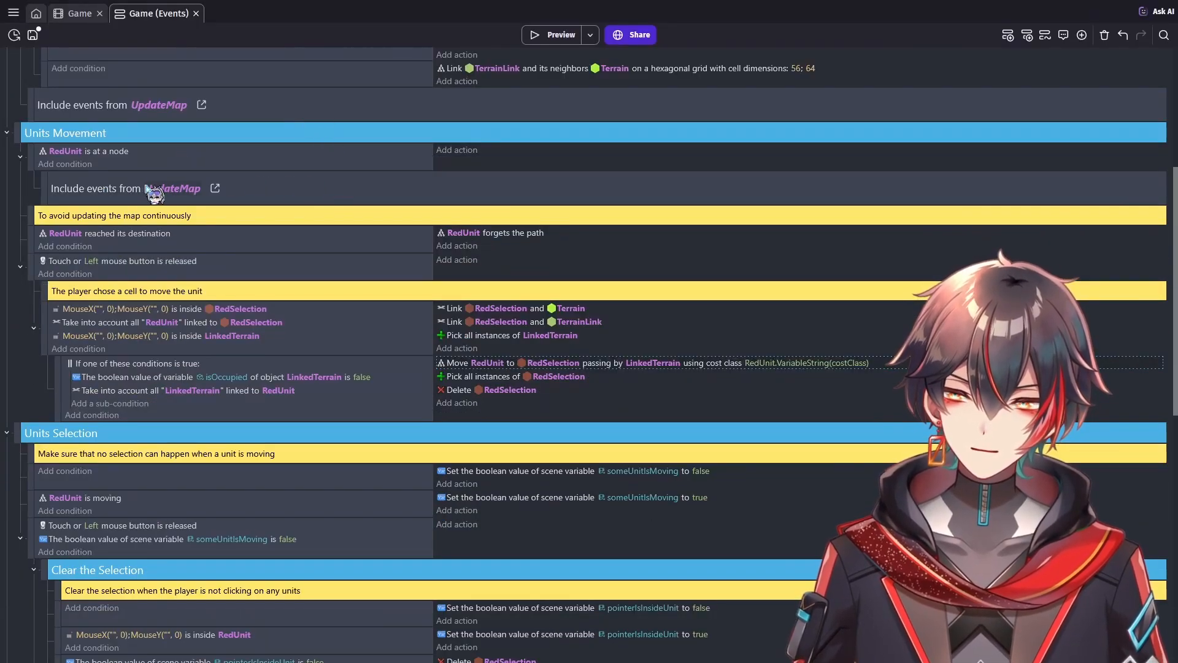
scroll(122, 245, up, 5)
scroll(103, 261, down, 3)
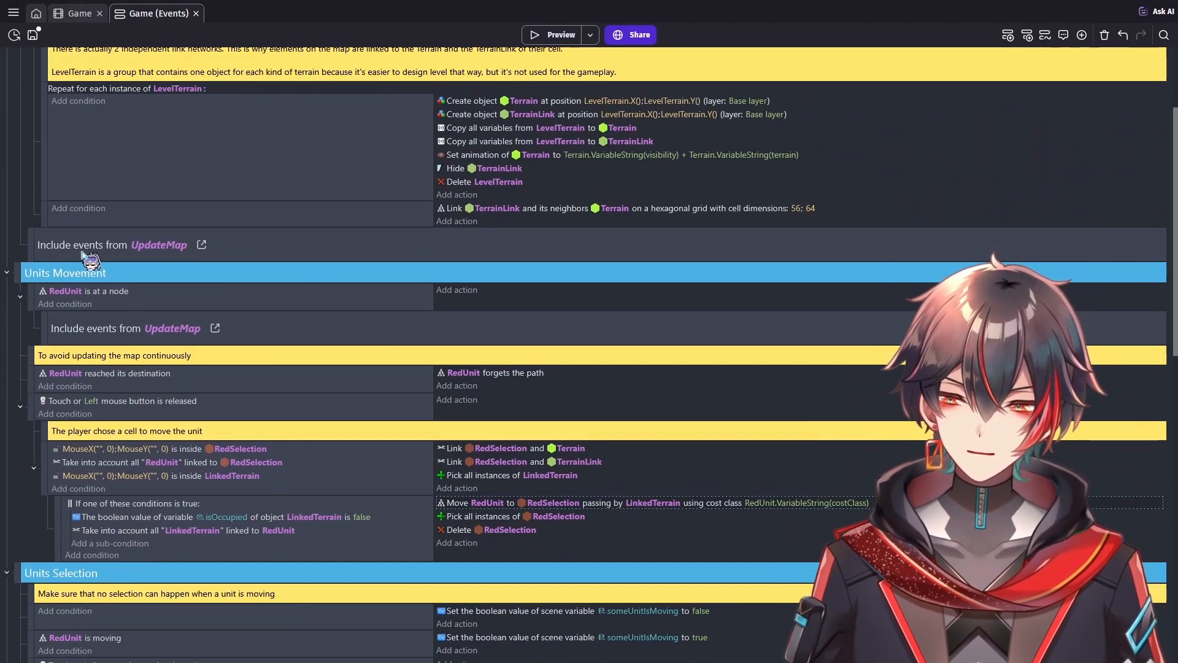
click(147, 249)
click(106, 251)
scroll(113, 243, up, 3)
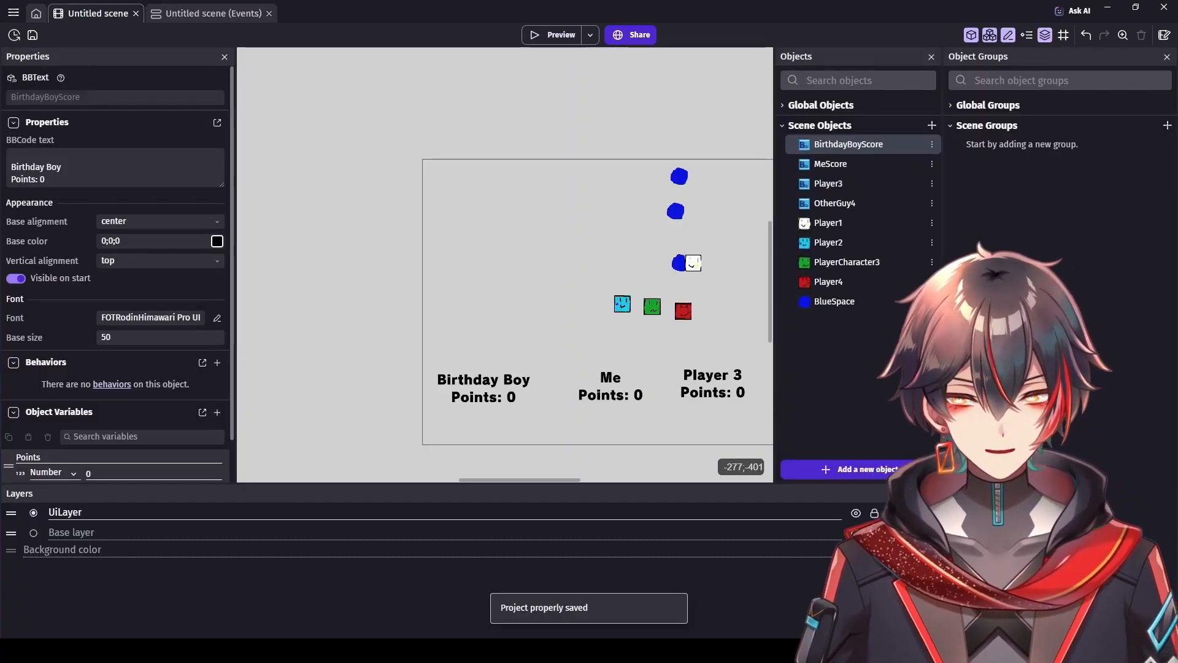
Step: Ask the AI assistant "How do I make a Mario Party like pathfinding system?"
click(187, 15)
click(1072, 10)
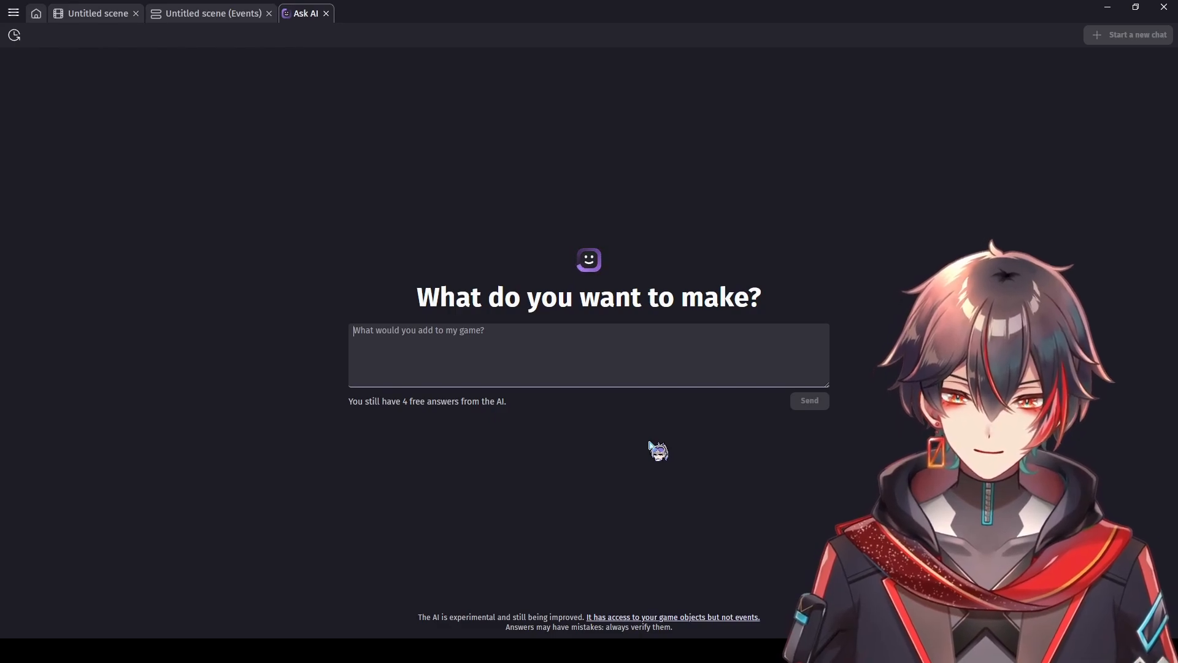
text(H)
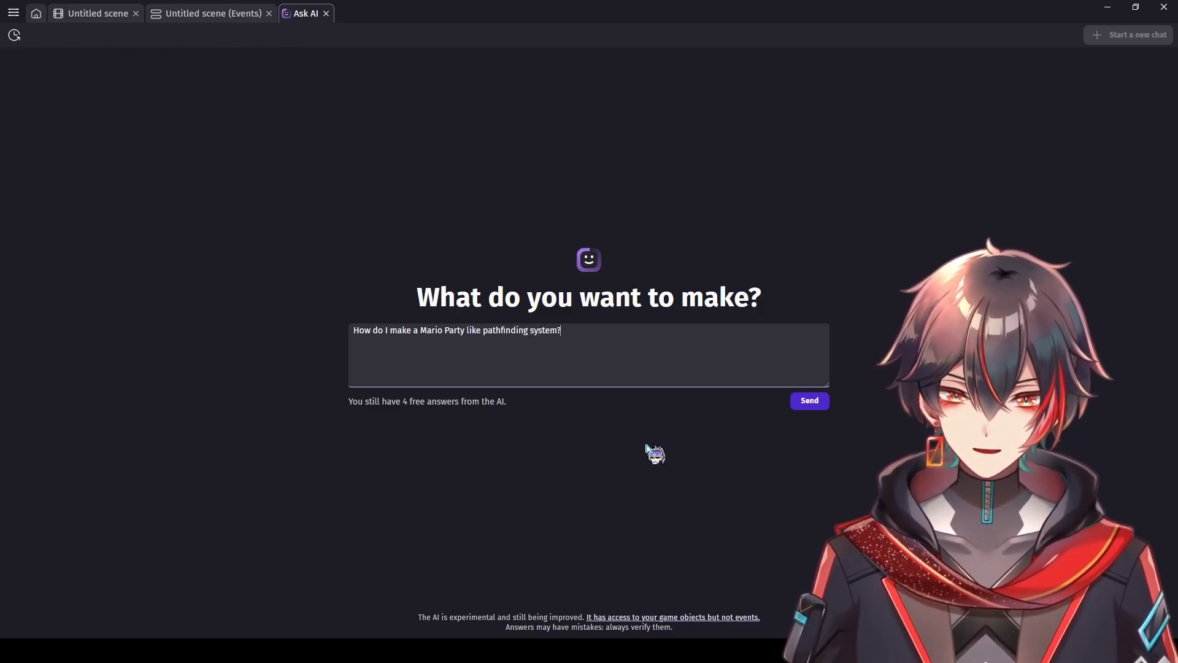
click(815, 401)
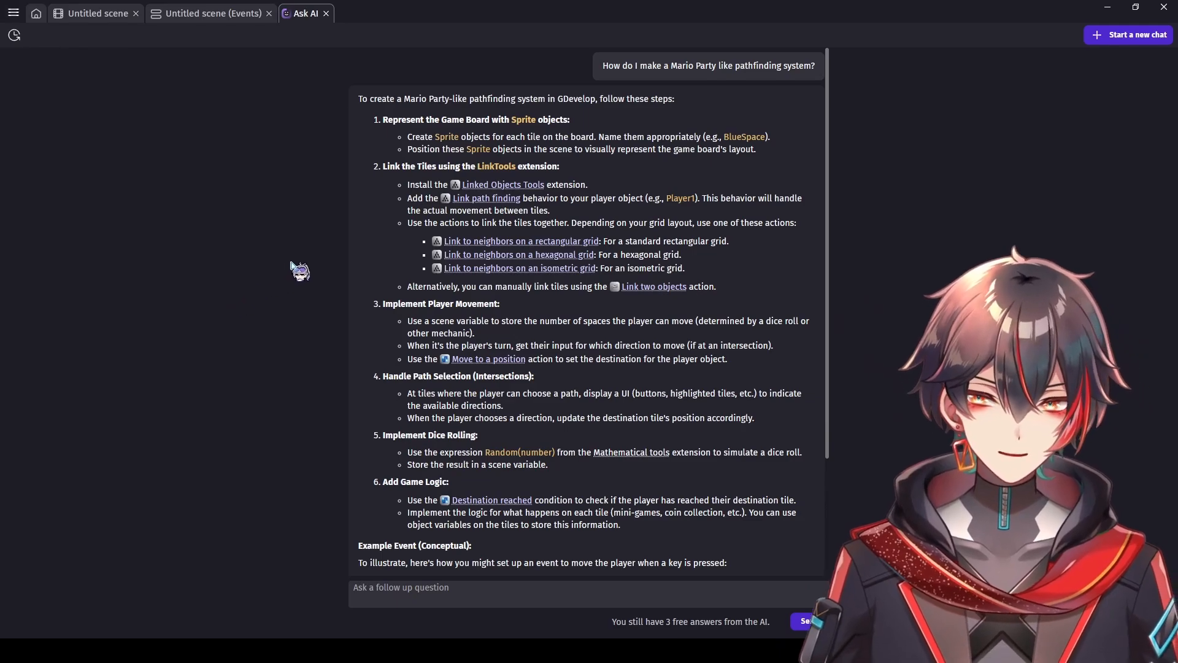
Step: Read through the assistant's answer, from representing the board with sprites to the example event, and recheck its tile linking instructions
scroll(524, 216, down, 2)
scroll(524, 216, up, 2)
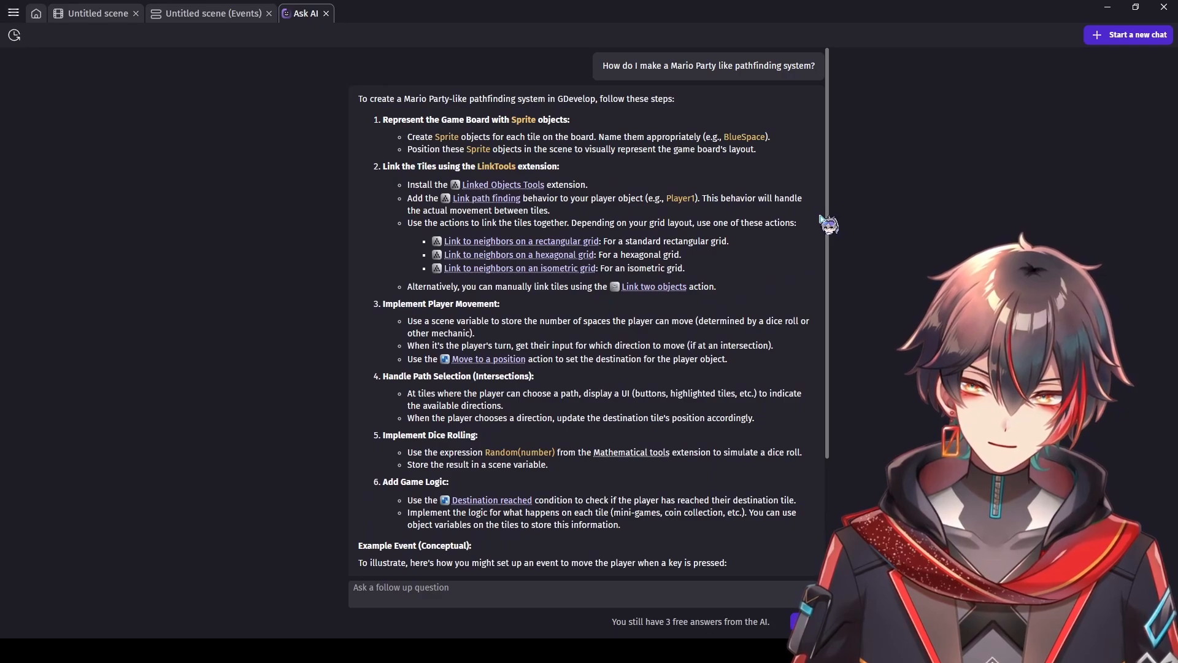
drag(825, 222, 825, 258)
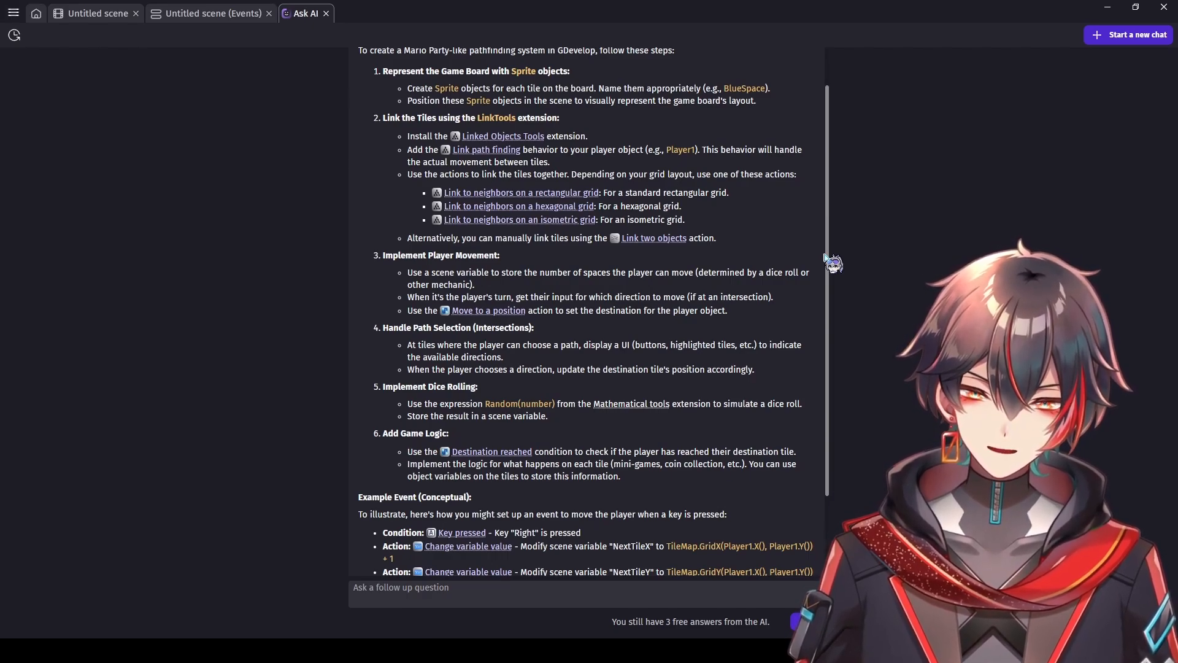
drag(825, 258, 828, 351)
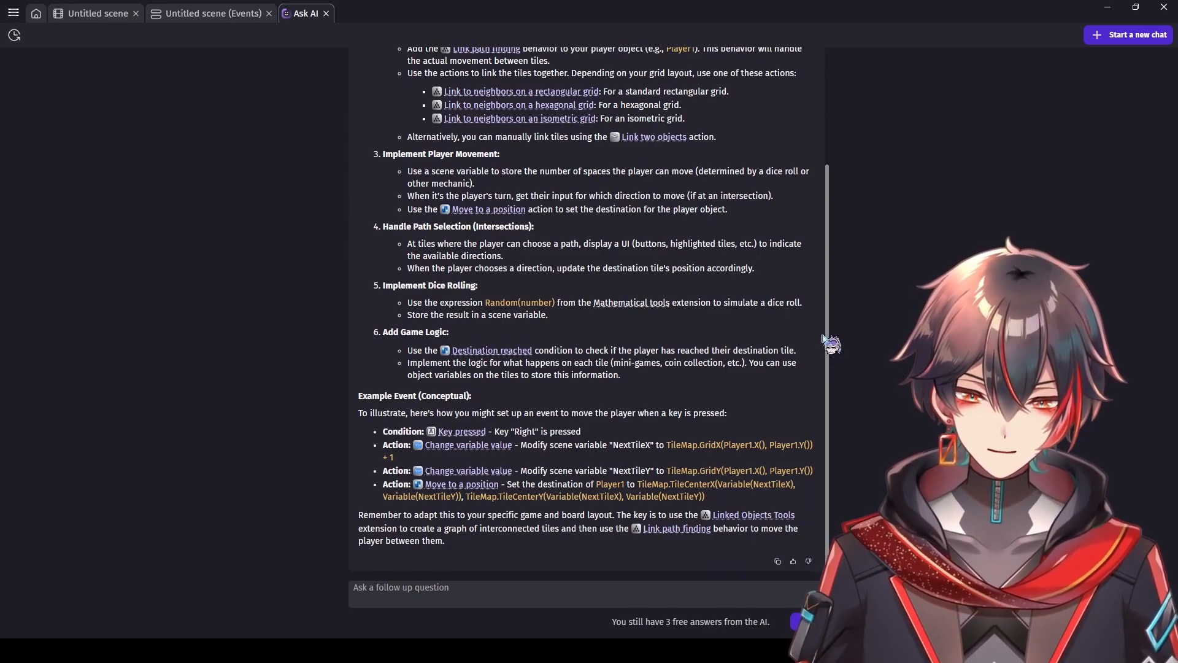
drag(823, 339, 831, 174)
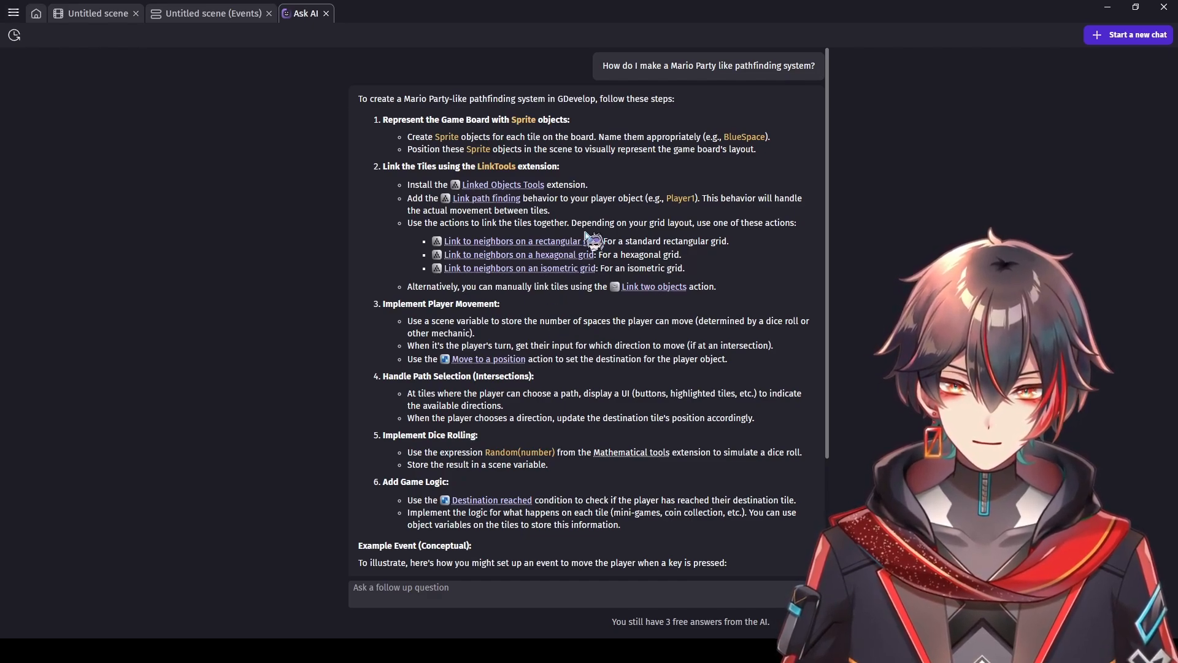
mouse_move(572, 240)
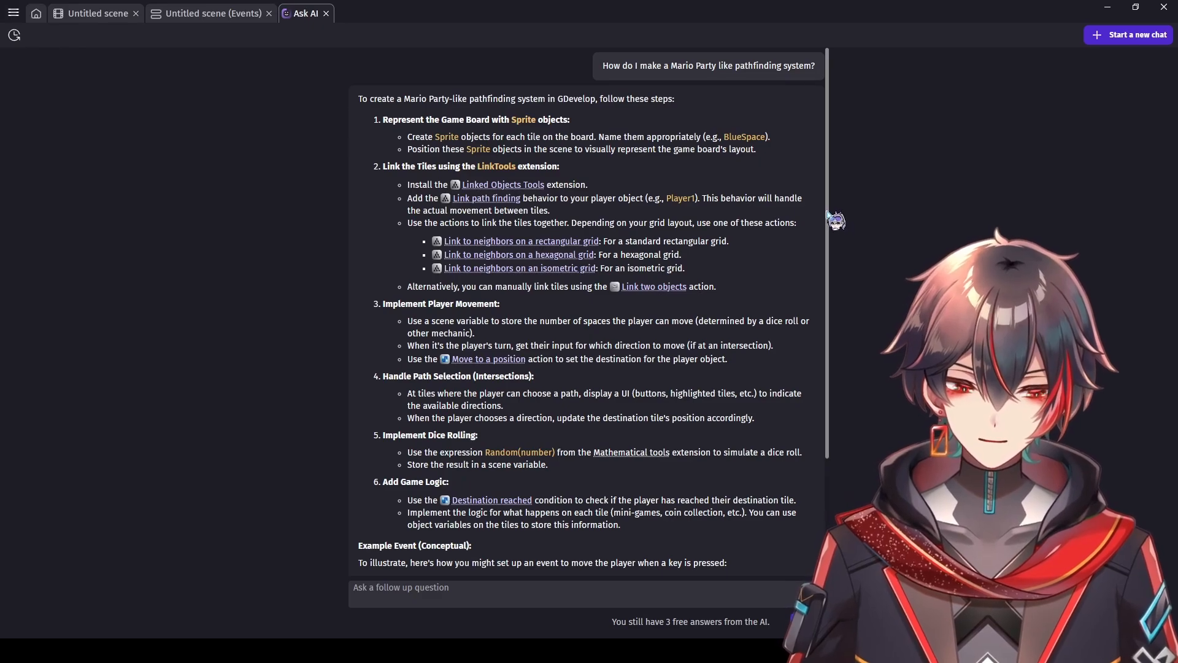
drag(826, 212, 814, 180)
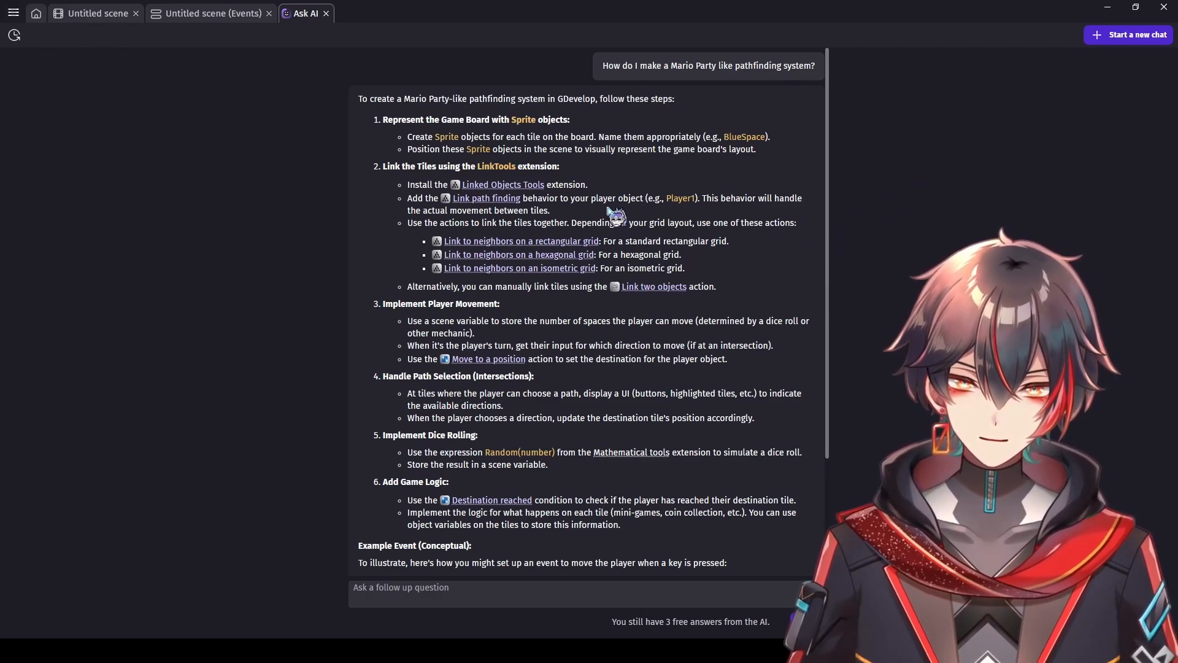
mouse_move(540, 190)
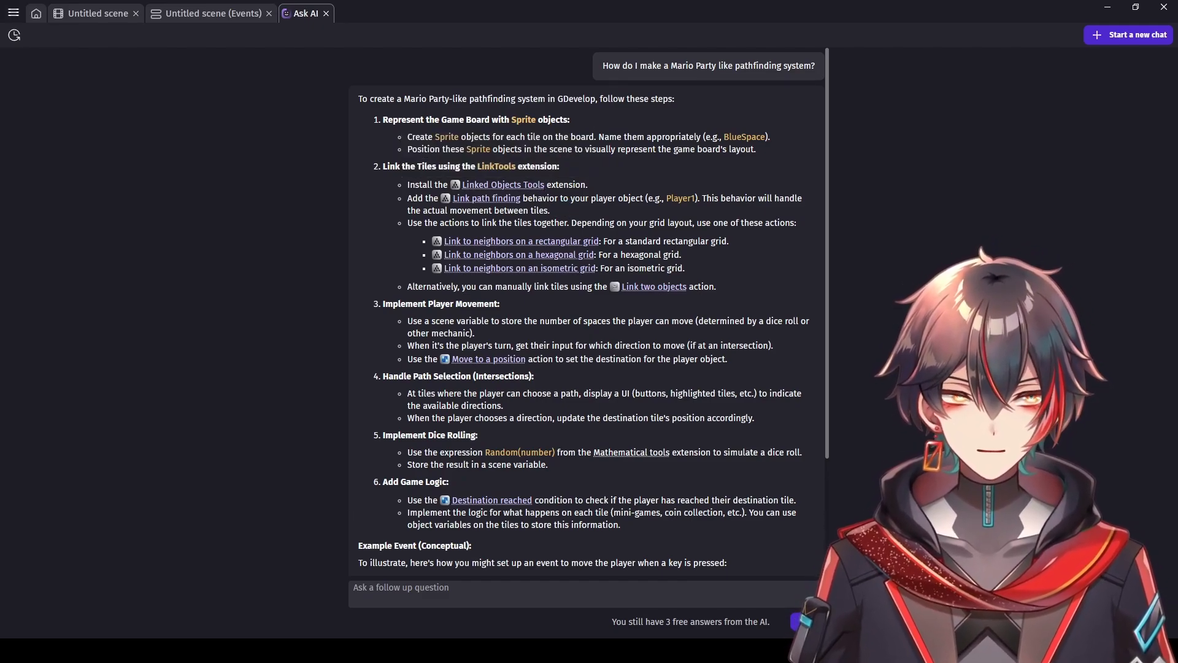
Step: Search the behaviors available for the BlueSpace object for "link", leaving the object without a new behavior
click(109, 14)
double_click(865, 300)
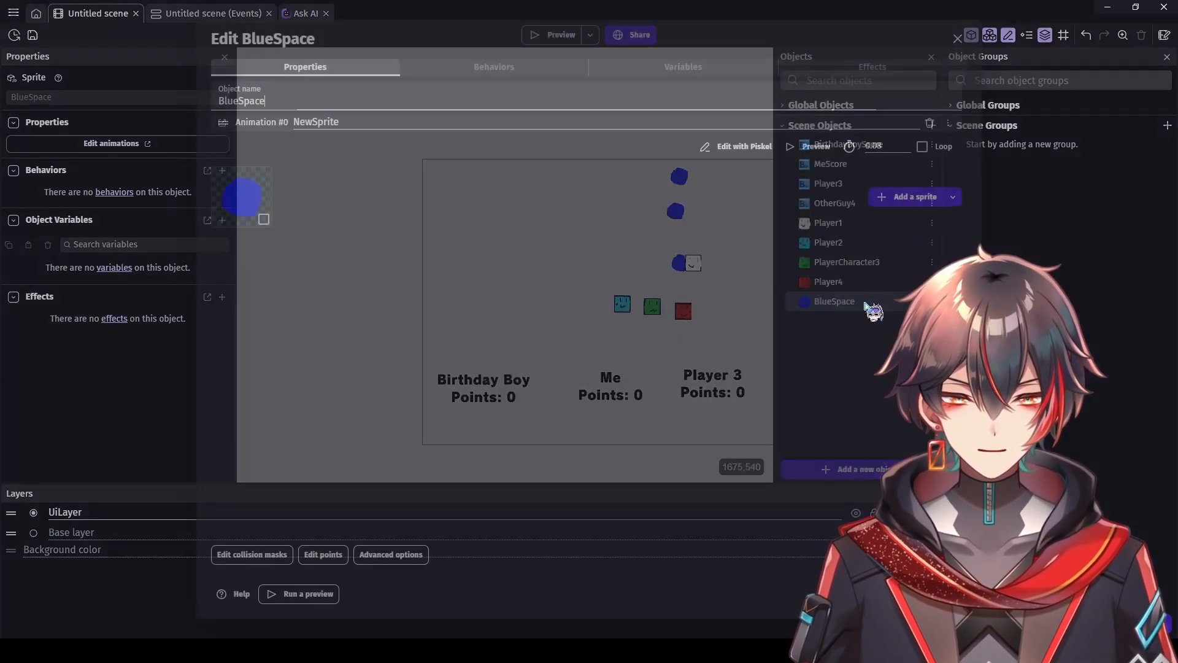
click(478, 68)
click(588, 338)
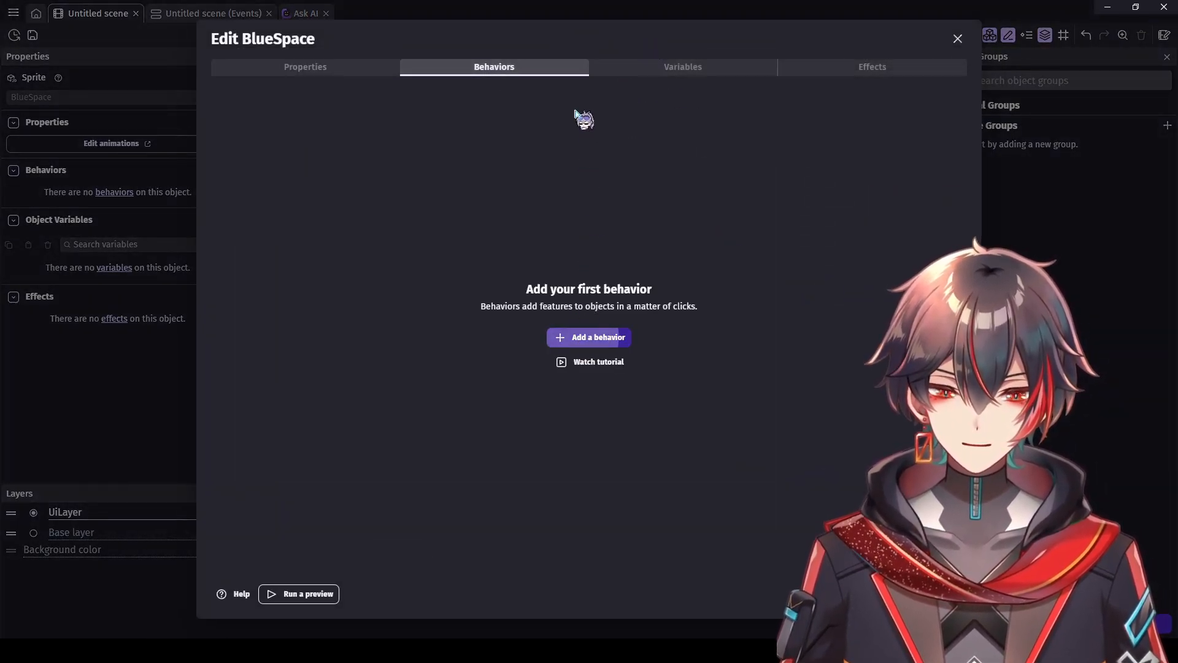
text(link)
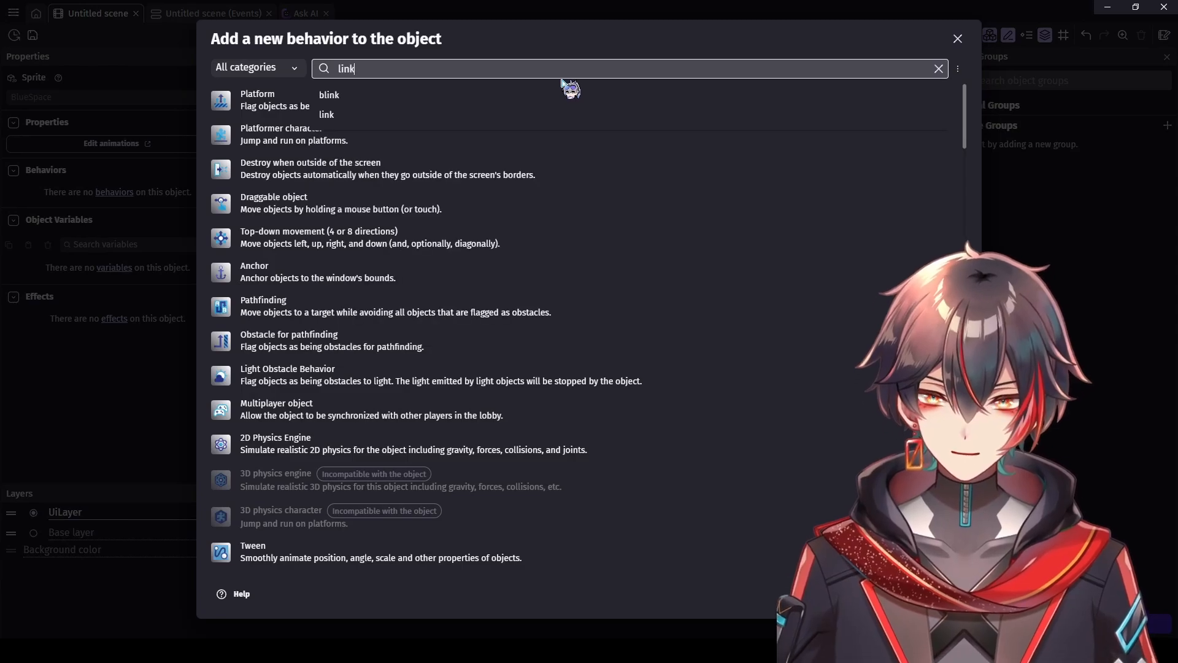
click(384, 132)
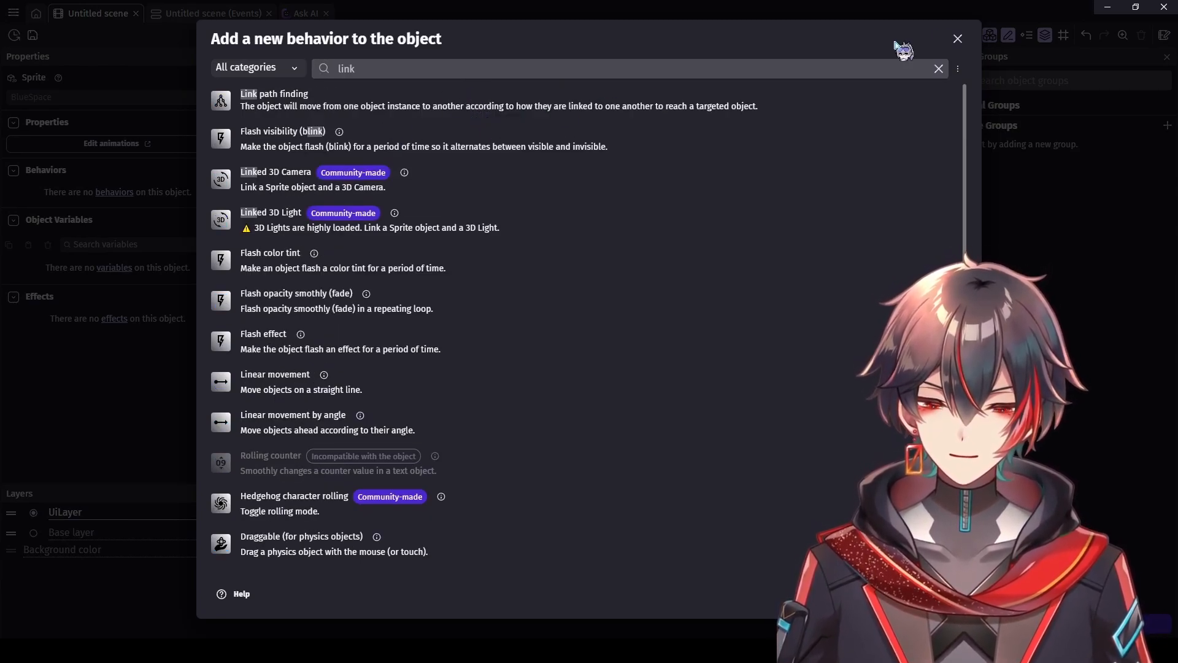
click(958, 39)
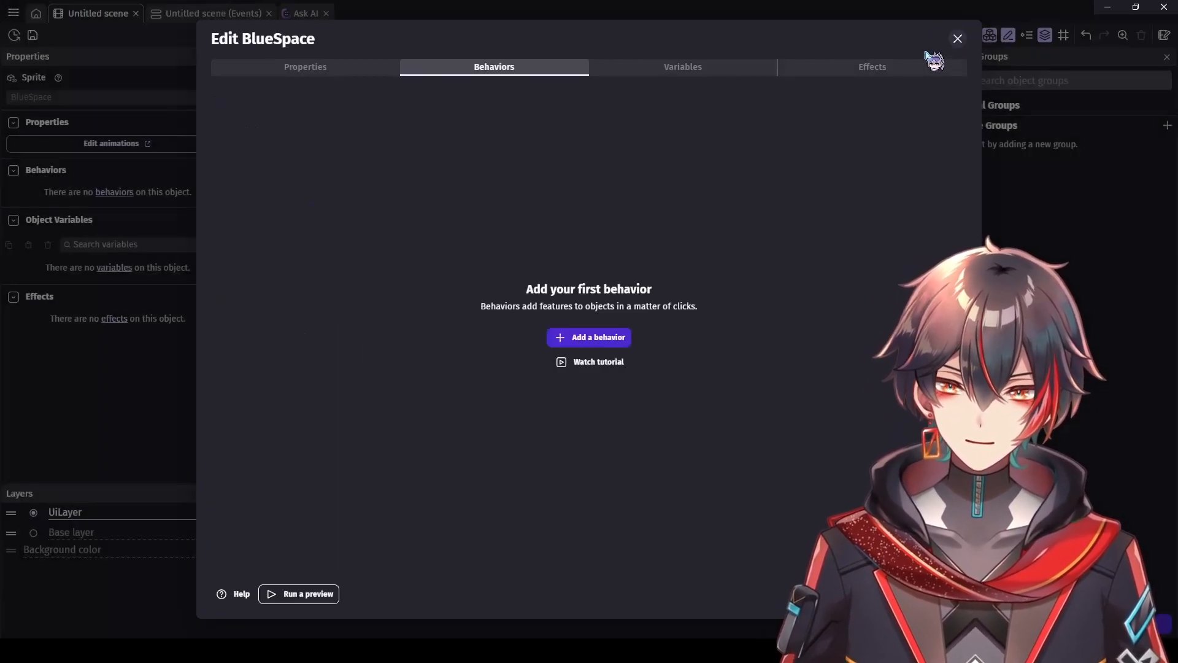
click(957, 39)
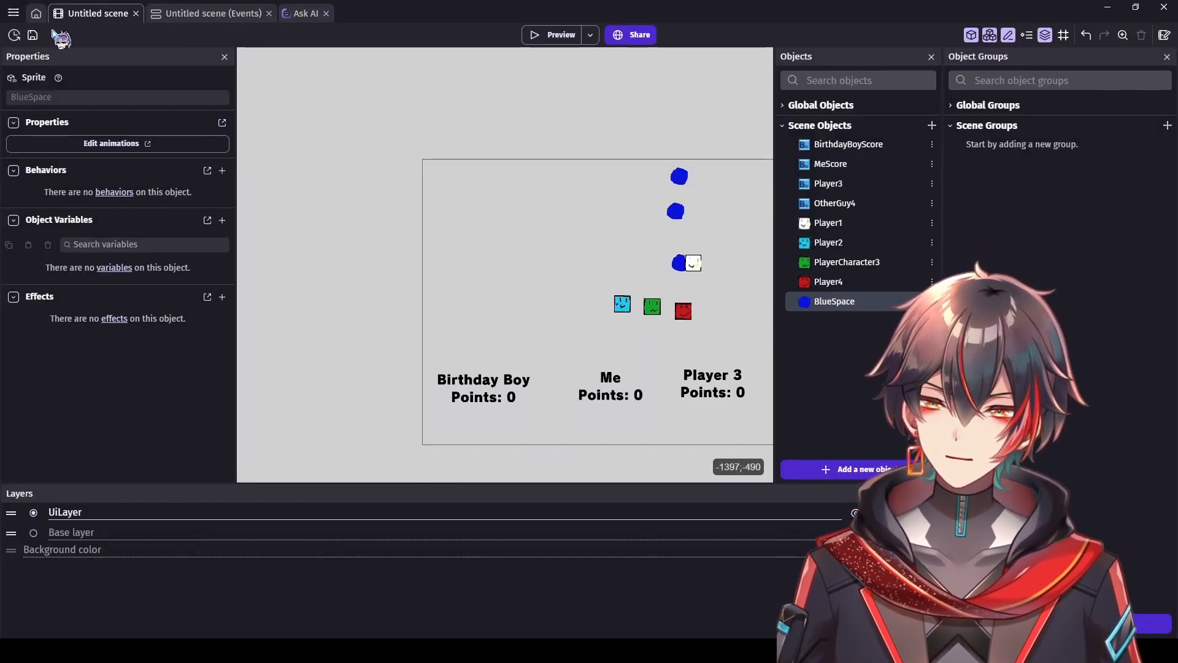
Step: Check the description of the project's LinkTools extension
click(13, 13)
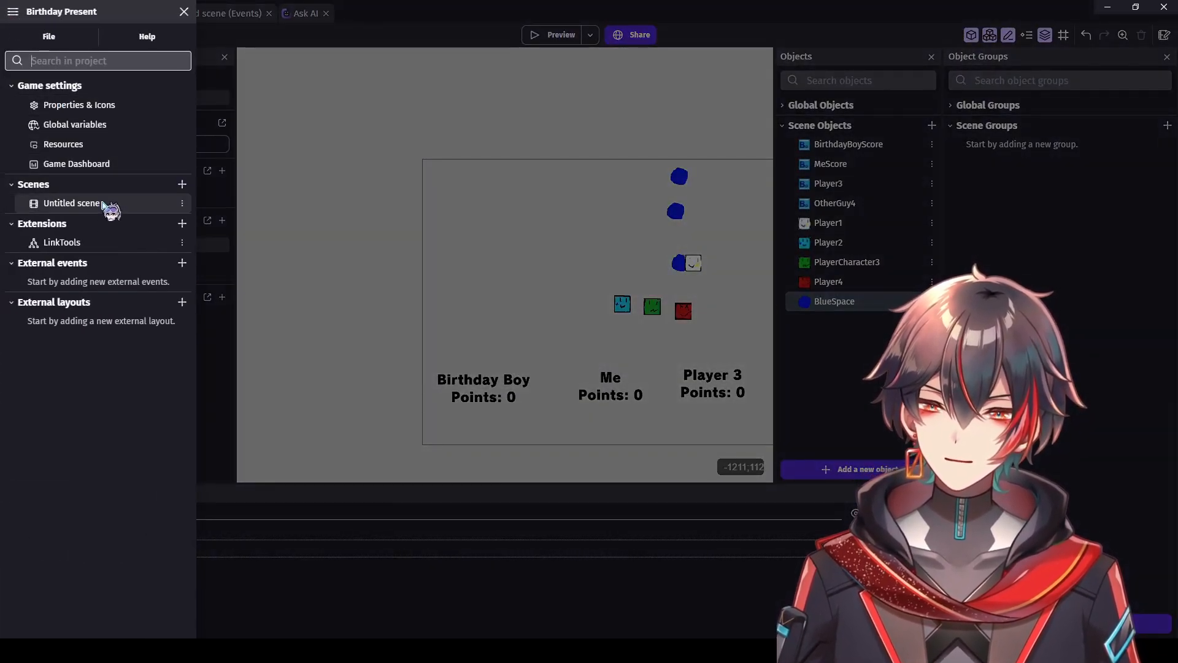
click(148, 245)
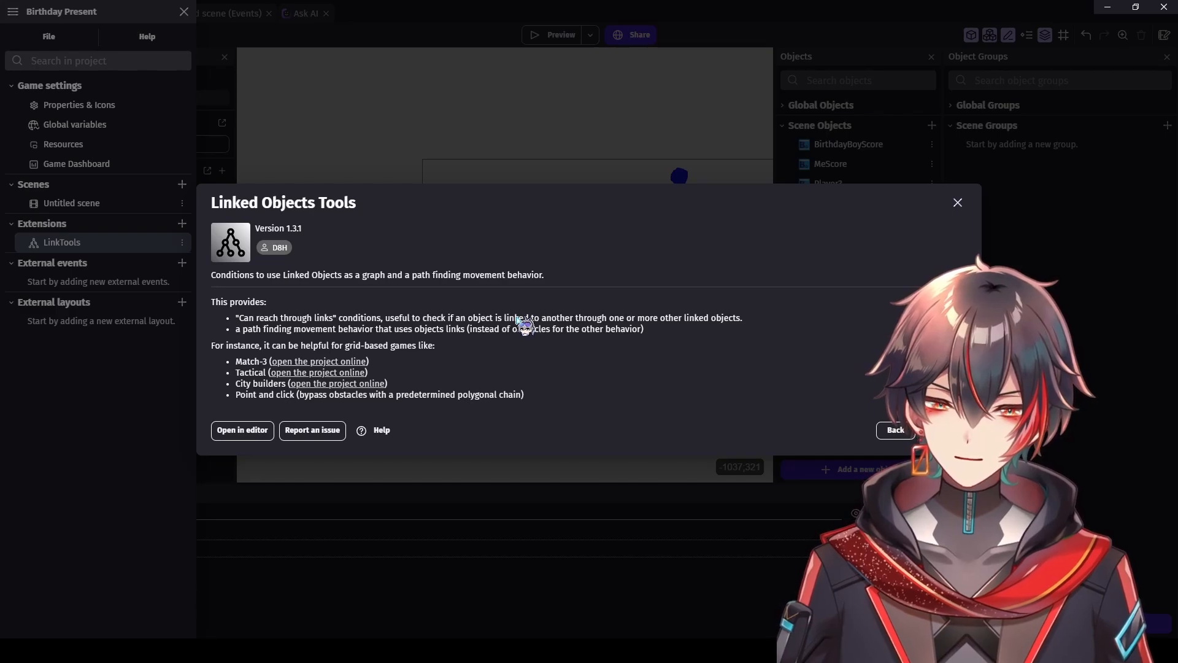
click(958, 202)
Step: Reread the assistant's answer on linking tiles with the LinkTools actions and on implementing player movement
click(302, 13)
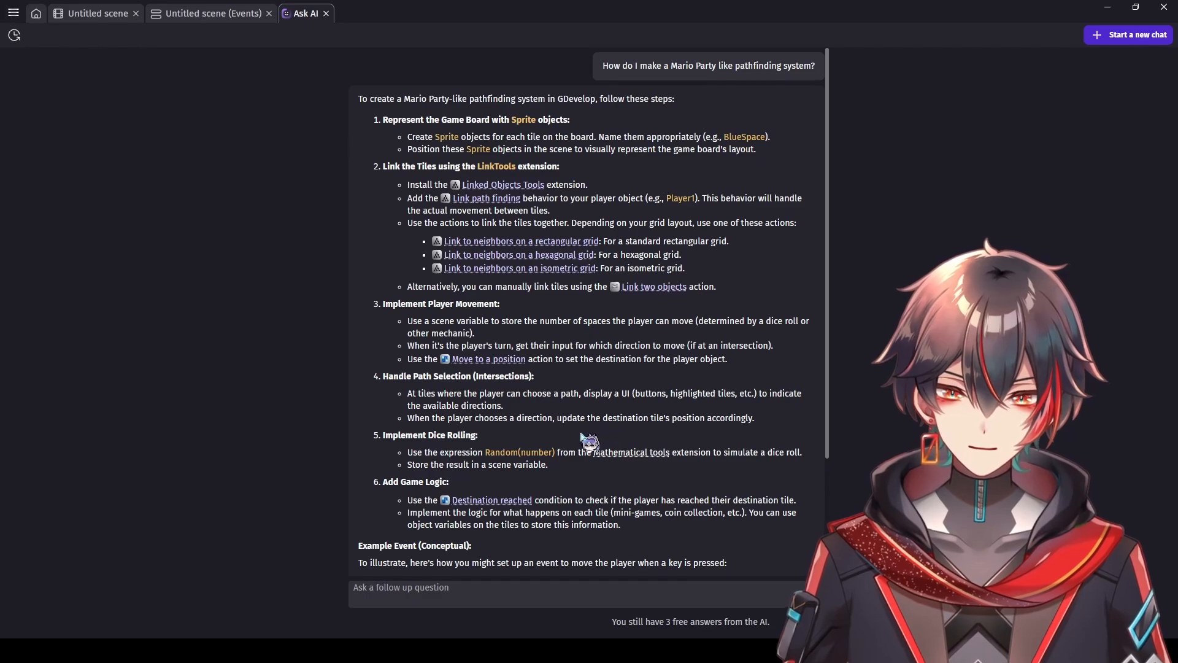
scroll(586, 438, down, 1)
scroll(586, 438, up, 1)
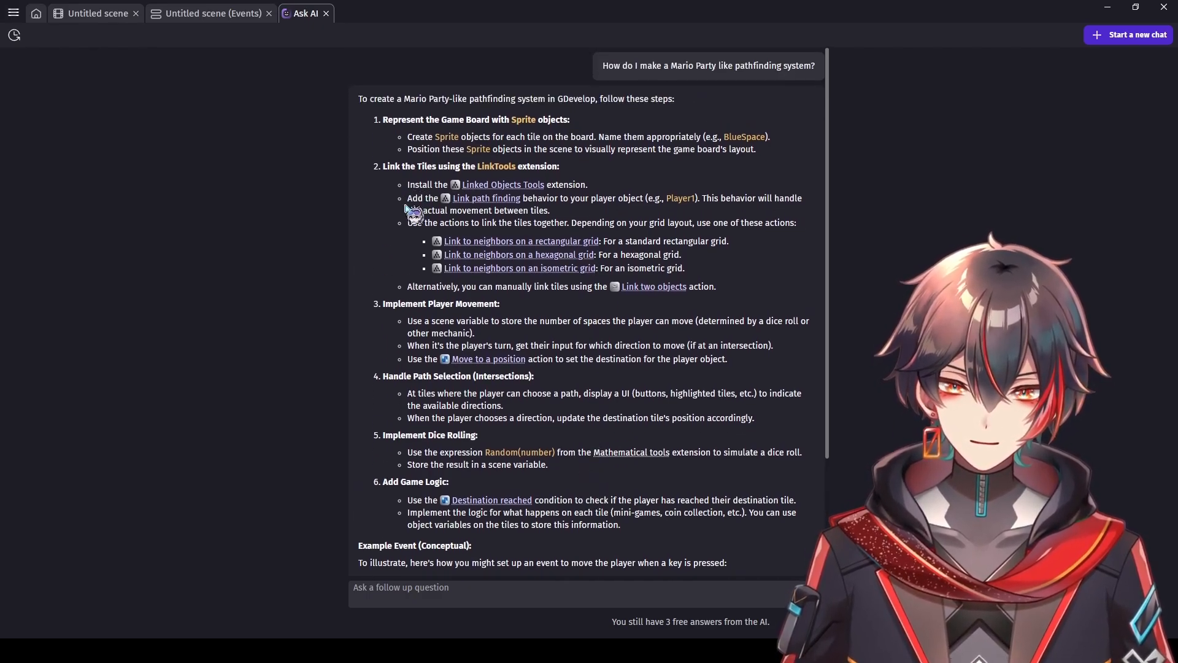
drag(405, 223, 718, 288)
click(789, 305)
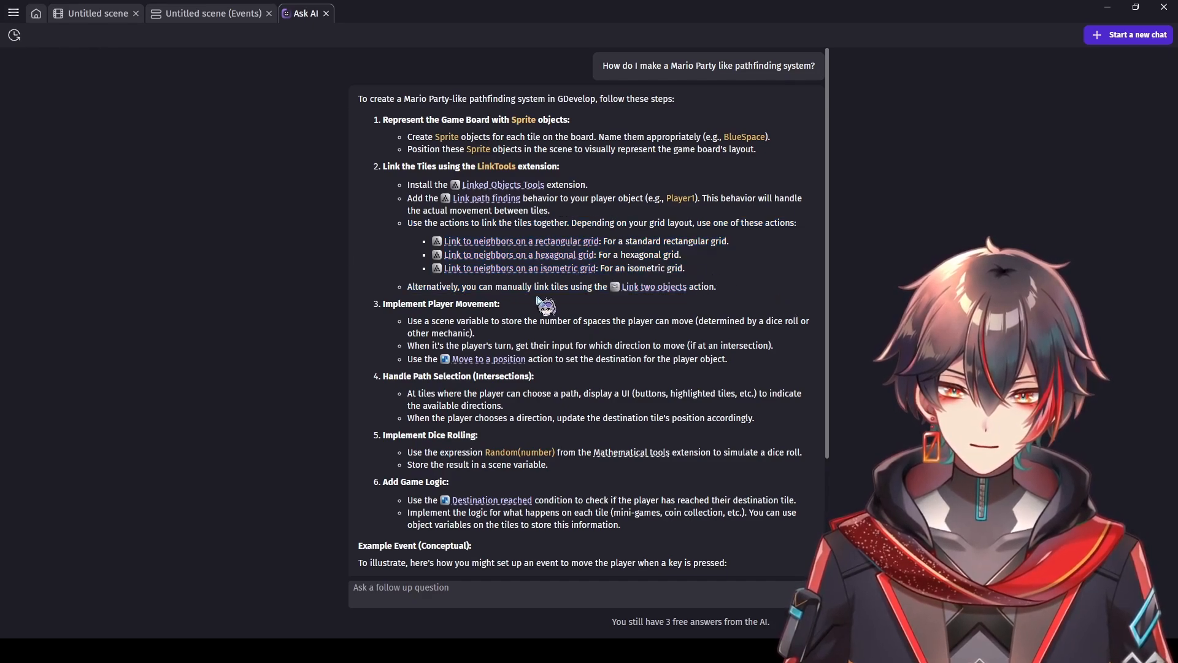
mouse_move(644, 297)
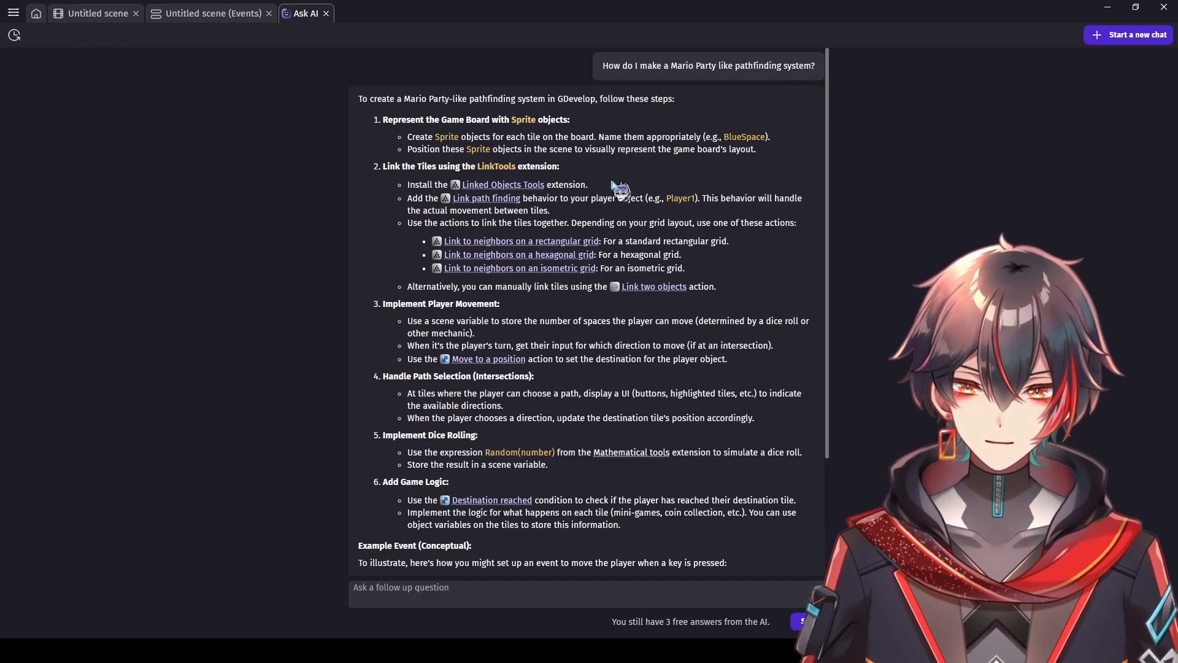
scroll(619, 192, down, 1)
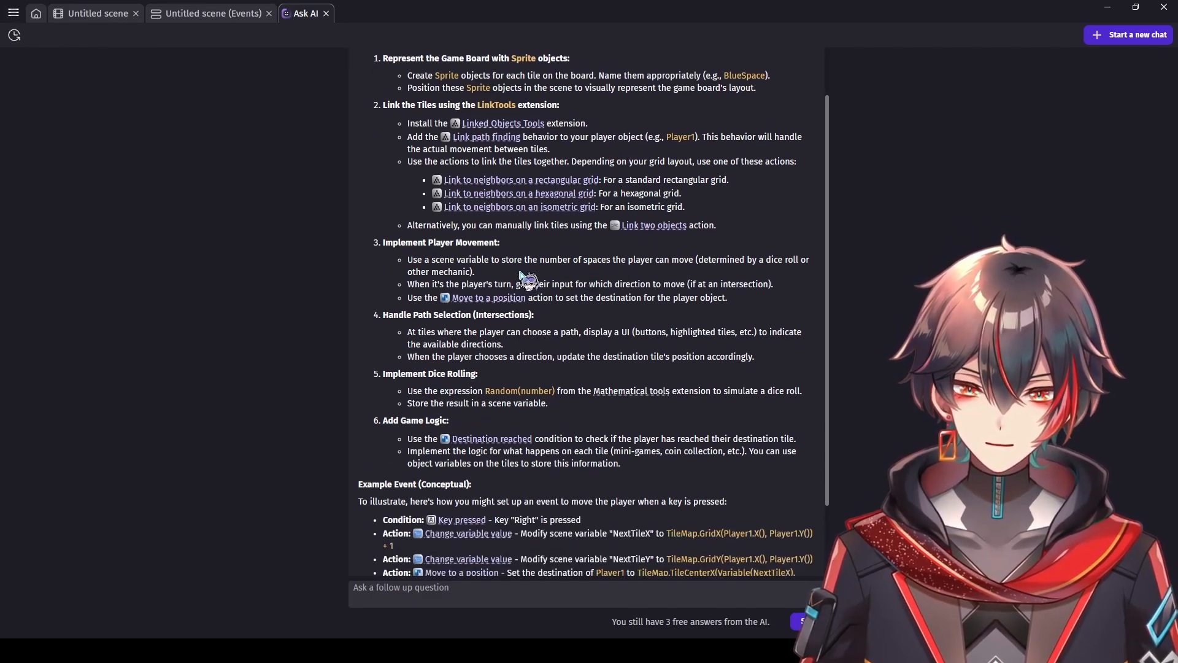
drag(410, 284, 580, 299)
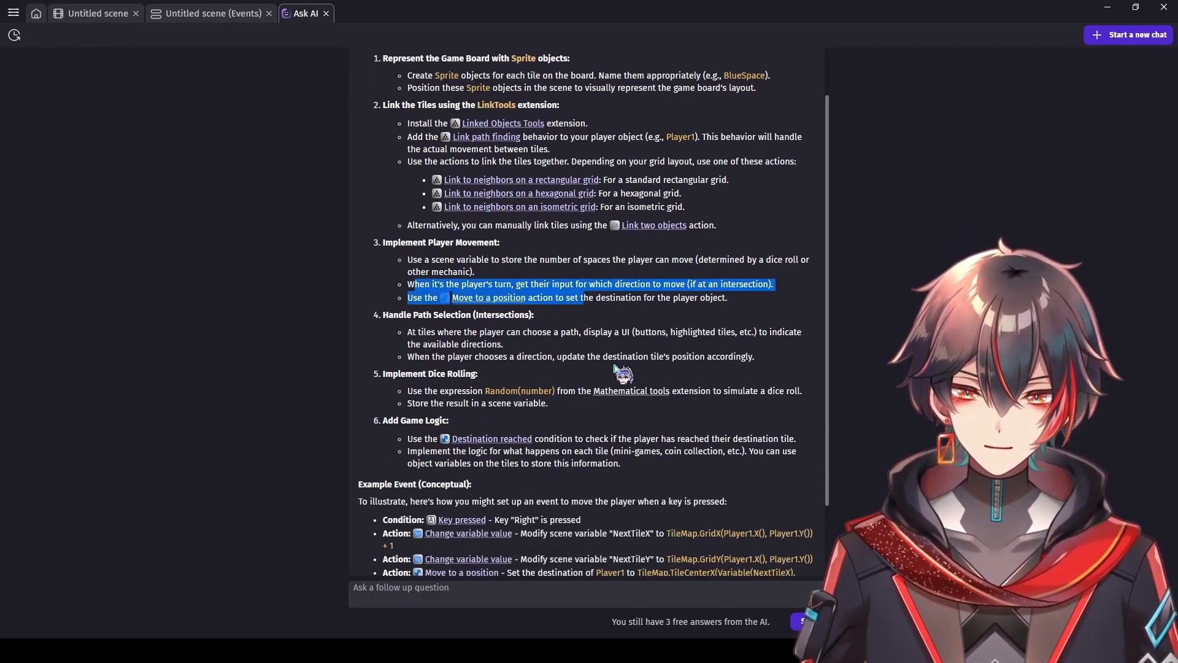
click(615, 365)
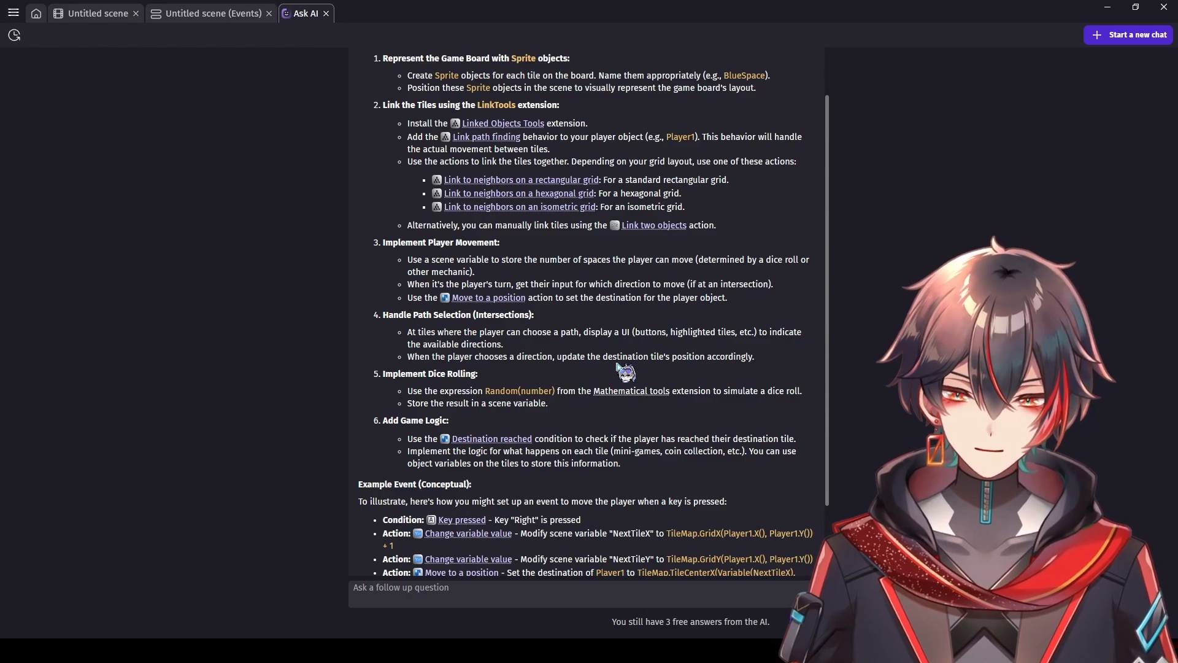
Step: Examine the answer's conceptual example event with its NextTileX and NextTileY expressions, and close the AI chat
scroll(613, 371, down, 3)
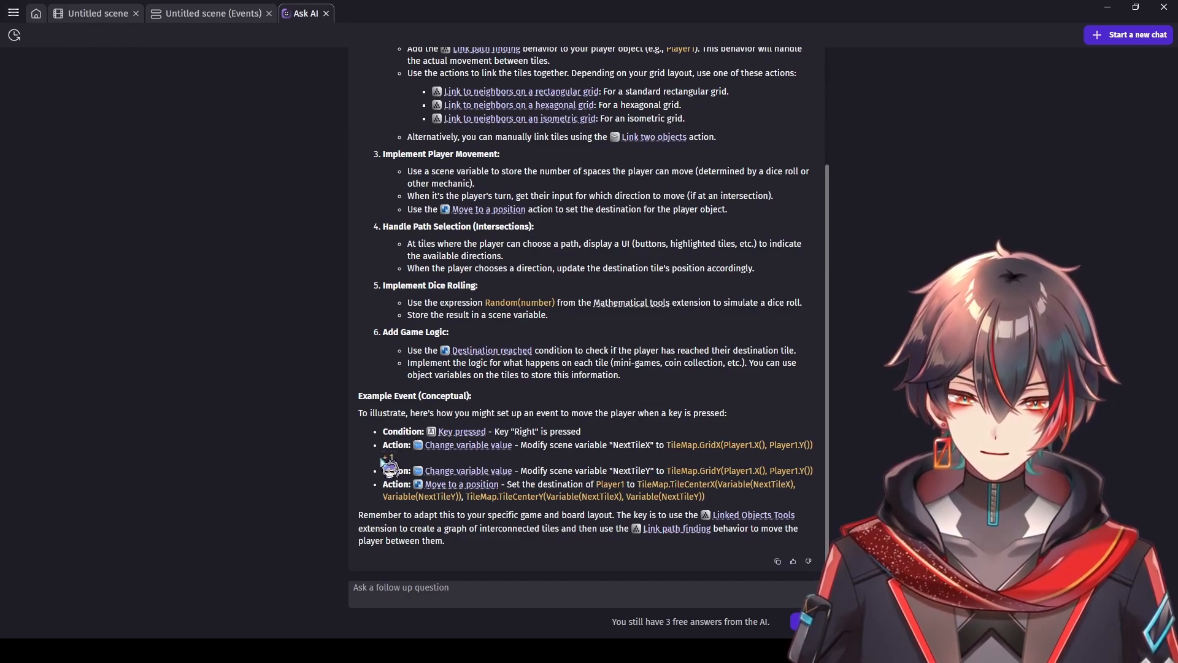
drag(673, 470, 716, 498)
click(716, 498)
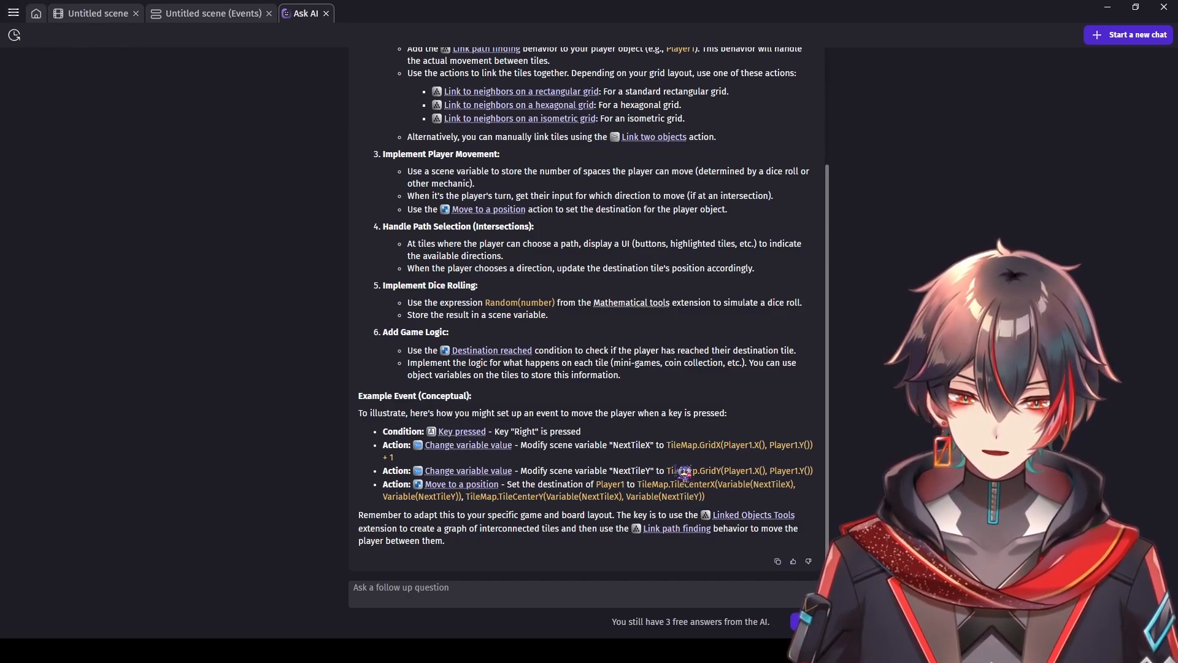
drag(670, 469, 738, 480)
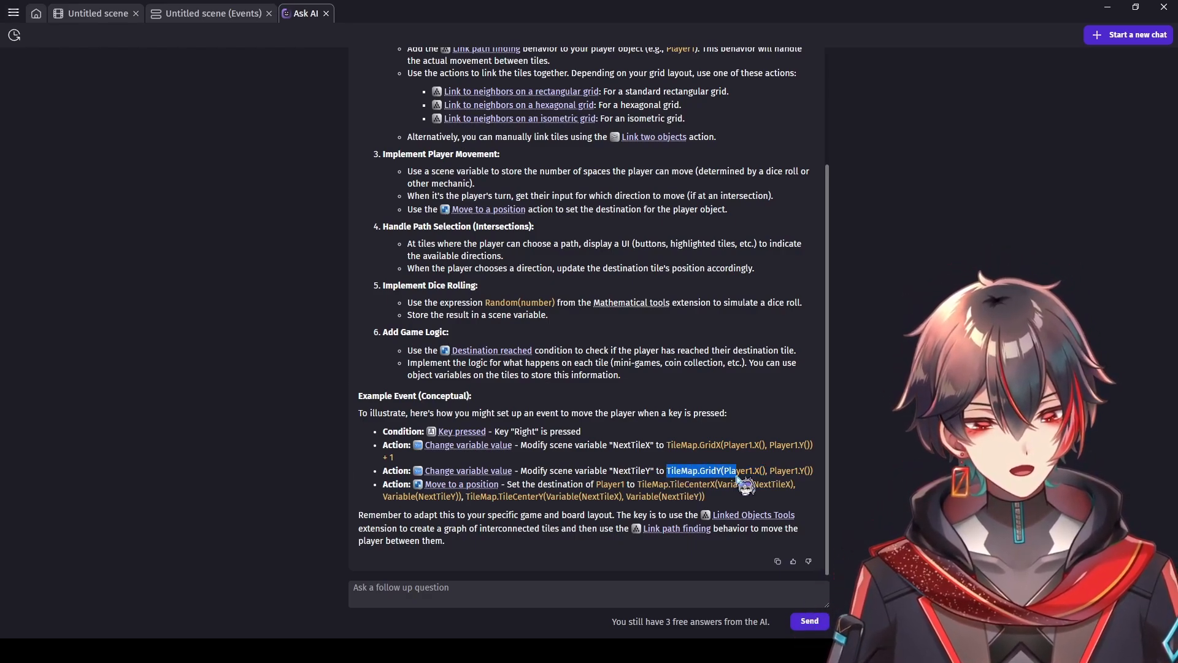
click(741, 485)
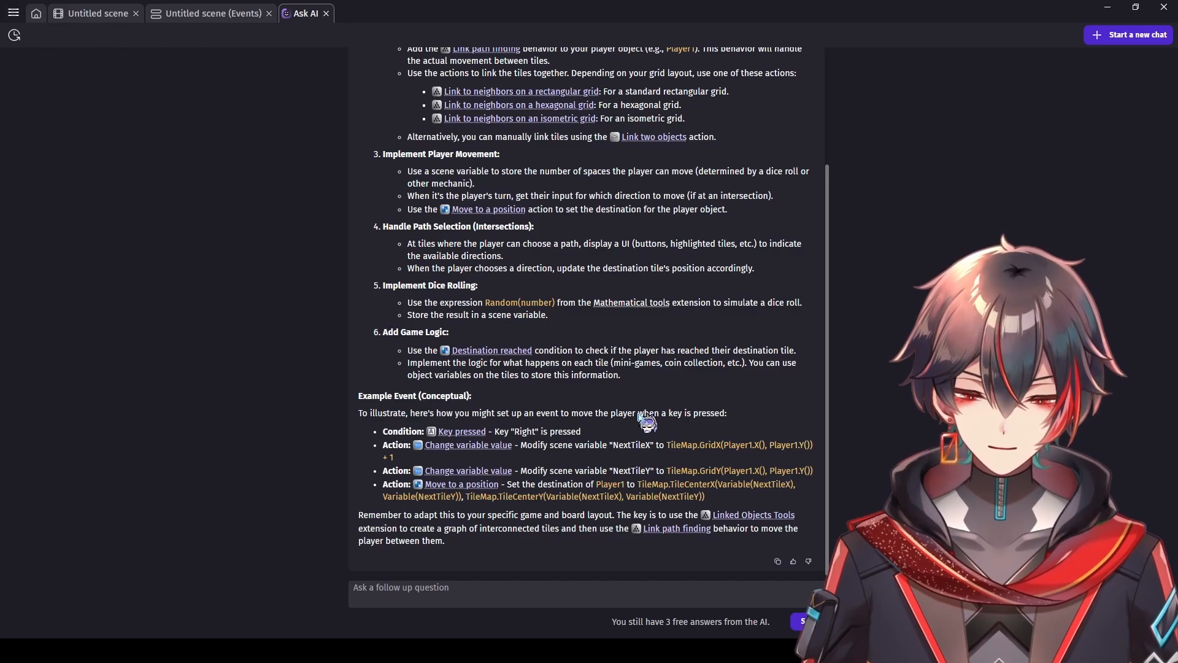
scroll(638, 426, up, 3)
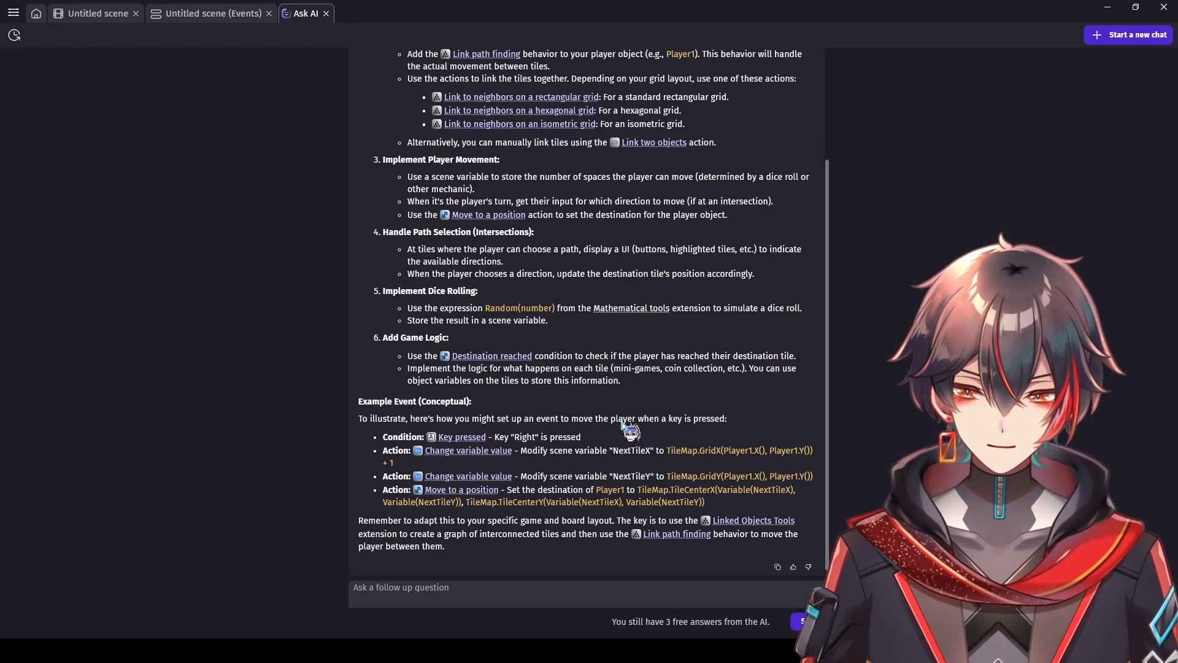
click(325, 14)
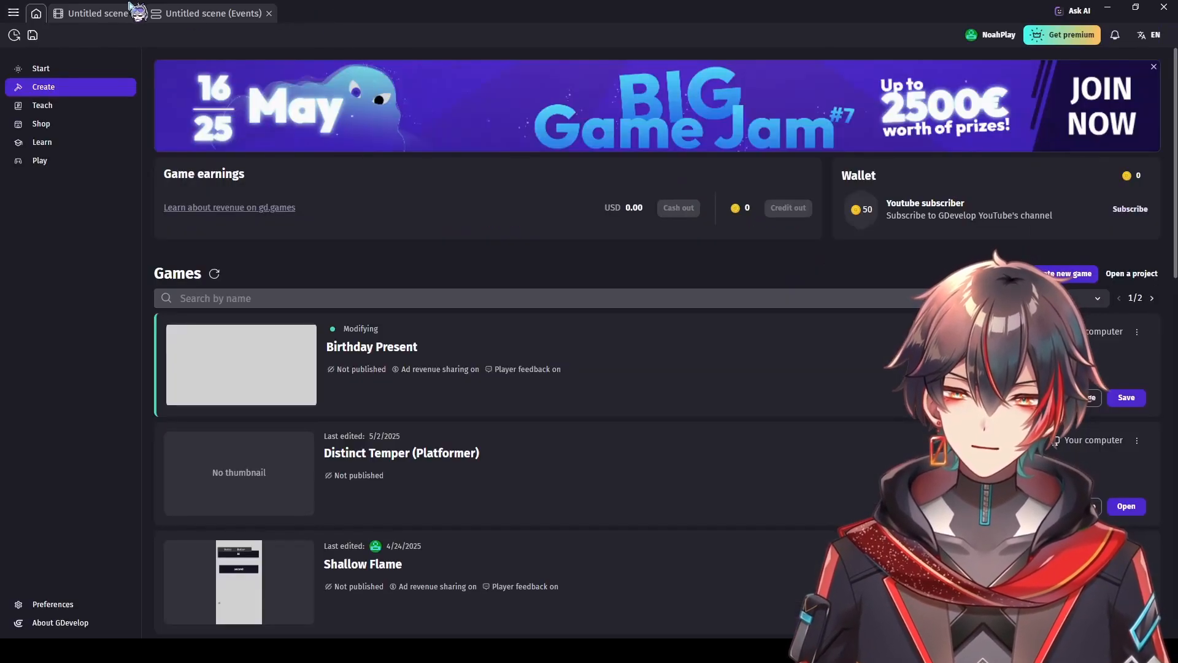
Step: Check the LinkPathFinding behavior settings of the Player1 object in the scene
click(112, 13)
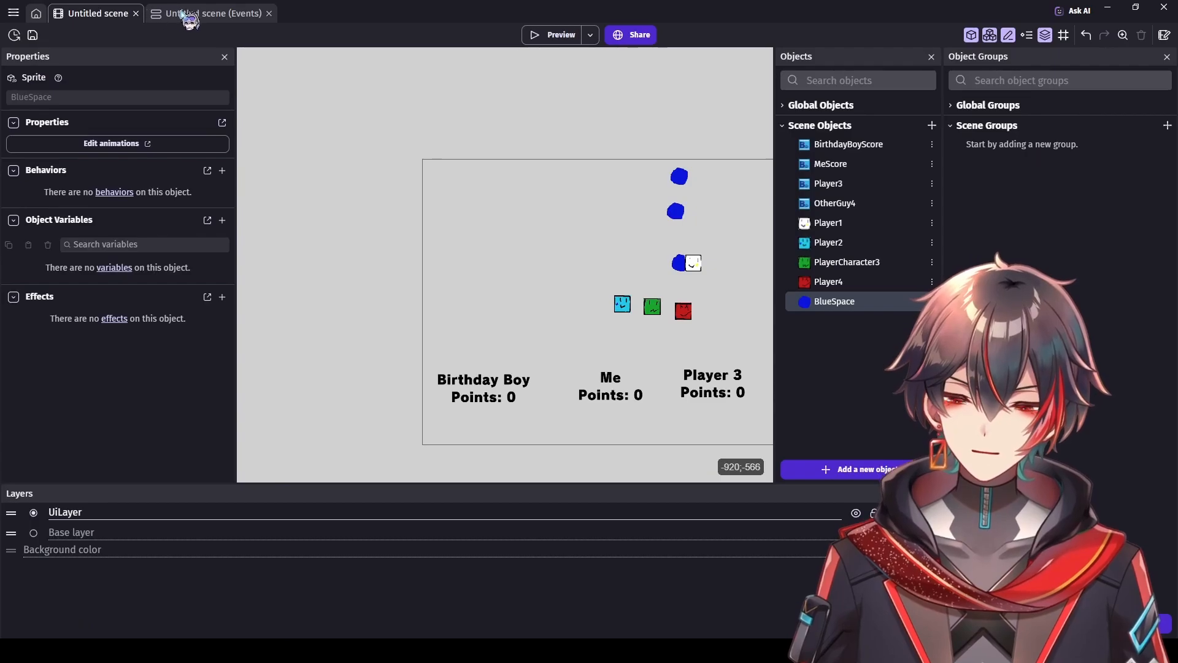
mouse_move(627, 286)
middle_down()
mouse_move(662, 309)
mouse_move(613, 283)
middle_up()
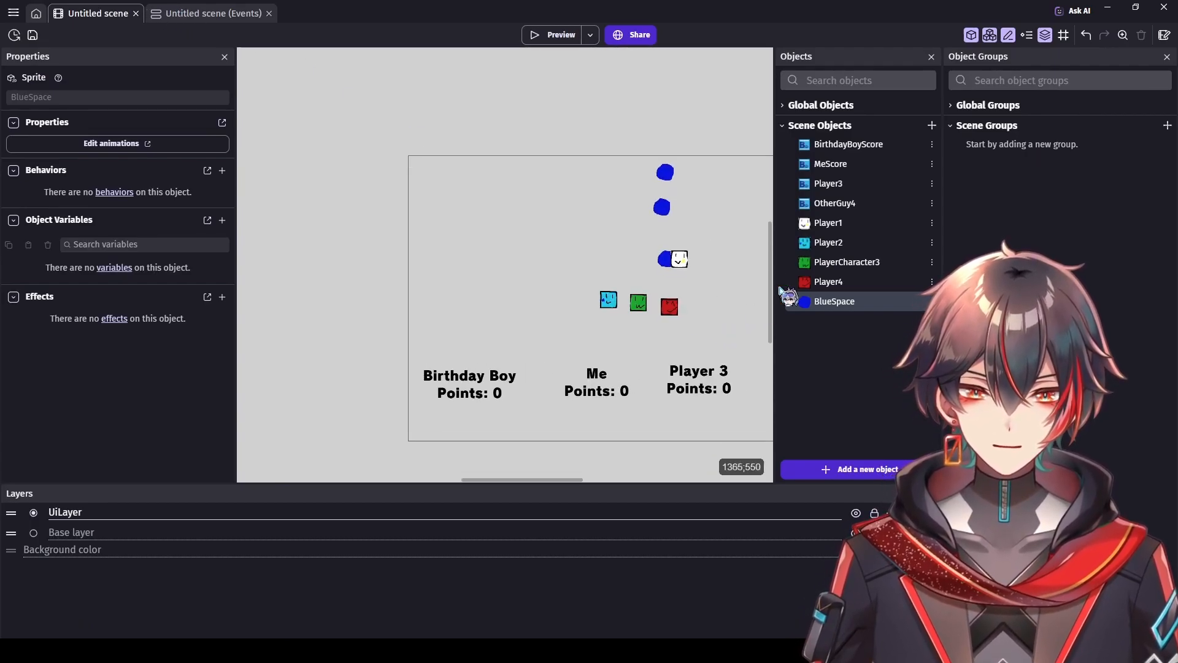
double_click(881, 224)
click(521, 67)
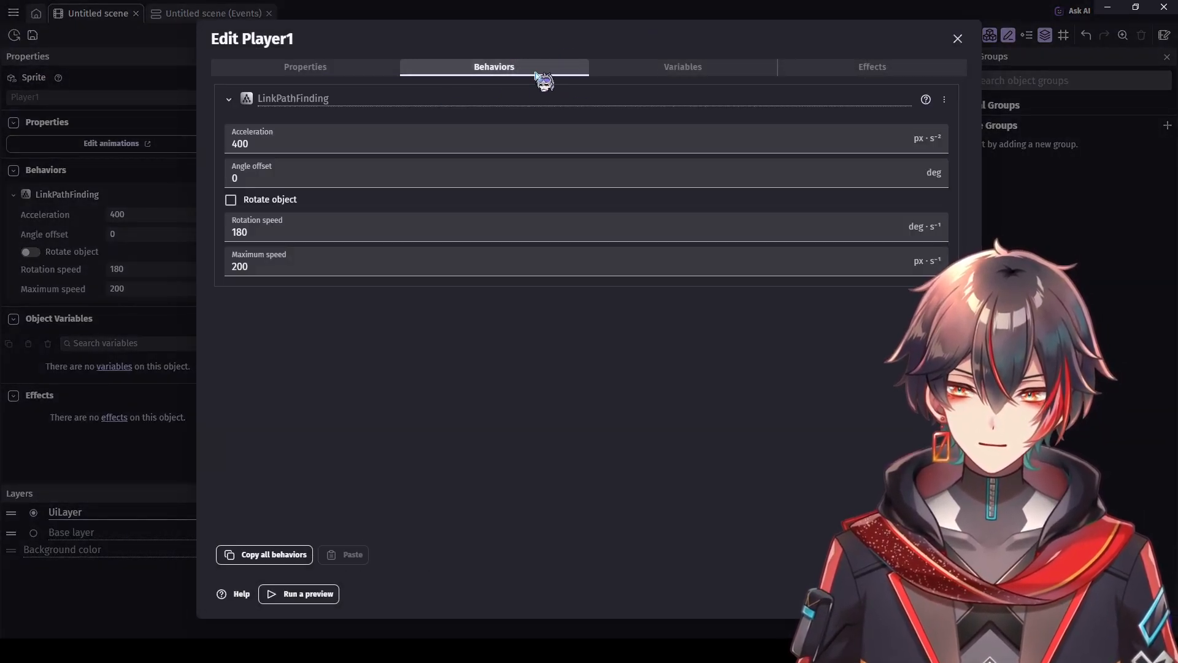
click(957, 38)
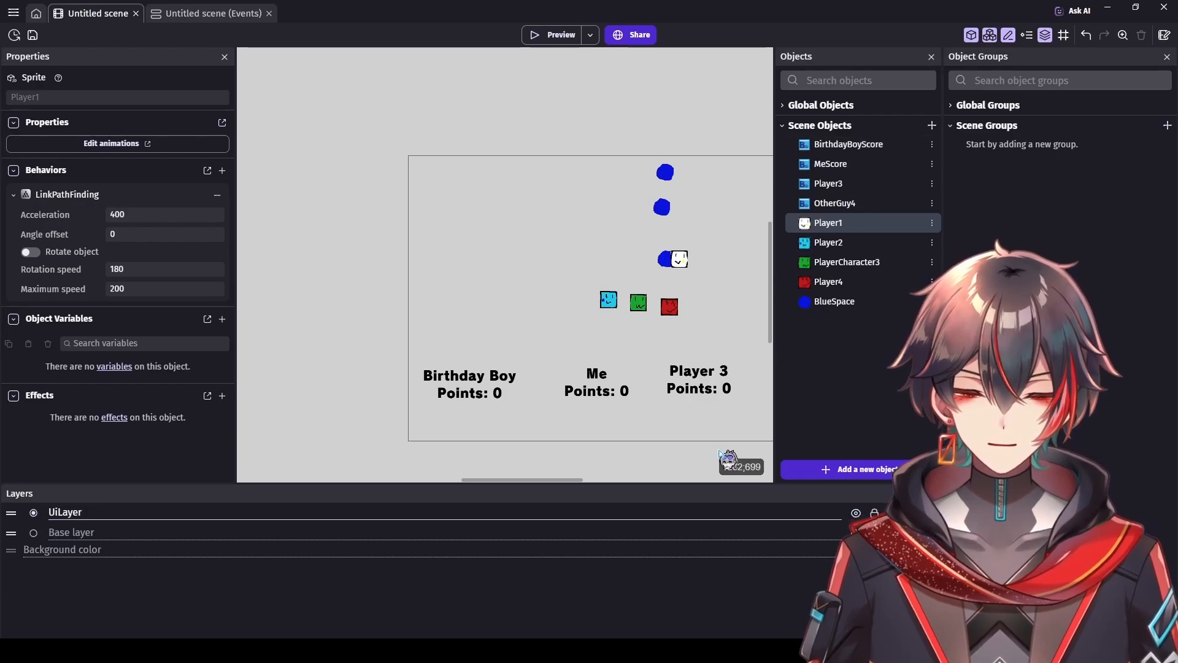
Step: Move the white Player1 character off the BlueSpace and place it beside Player2, at about X 629, Y 520
drag(577, 479, 605, 484)
scroll(636, 307, up, 2)
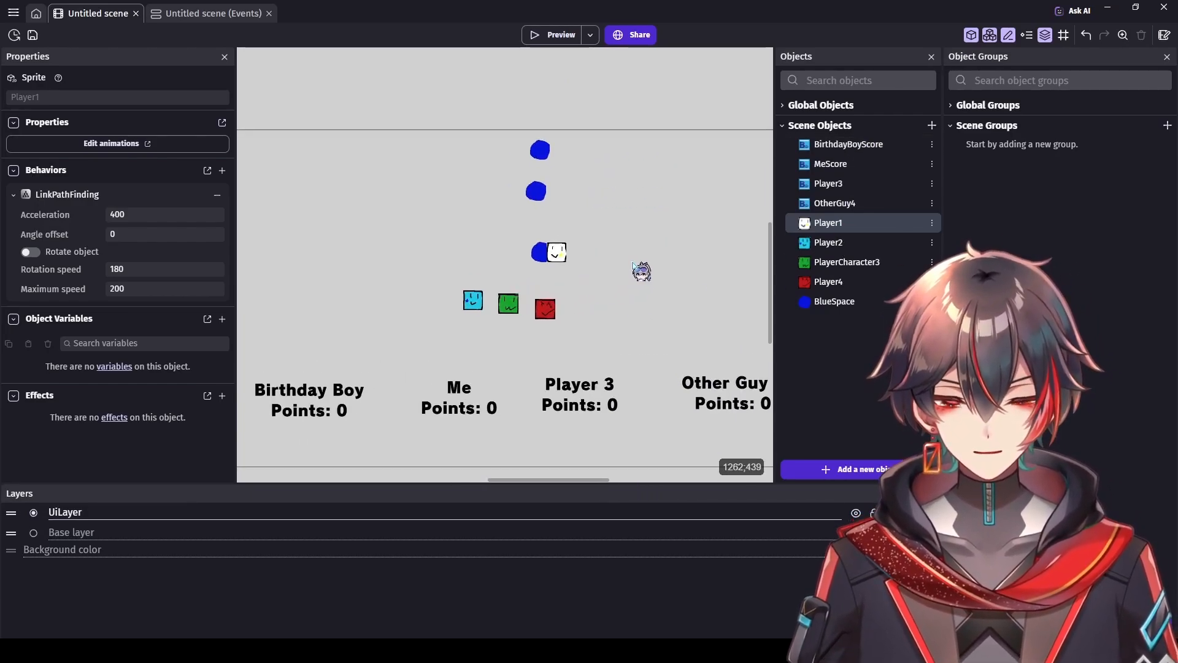
drag(560, 254, 586, 266)
click(540, 187)
click(542, 252)
click(539, 194)
click(541, 152)
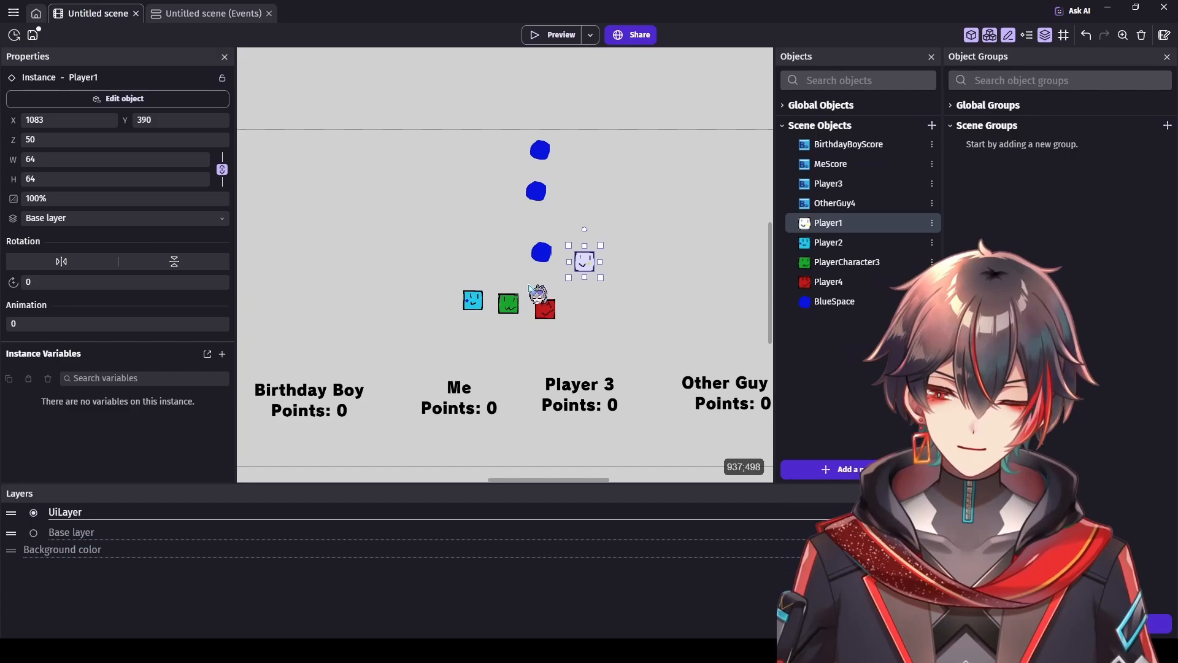
click(540, 251)
scroll(657, 231, down, 1)
drag(594, 262, 468, 293)
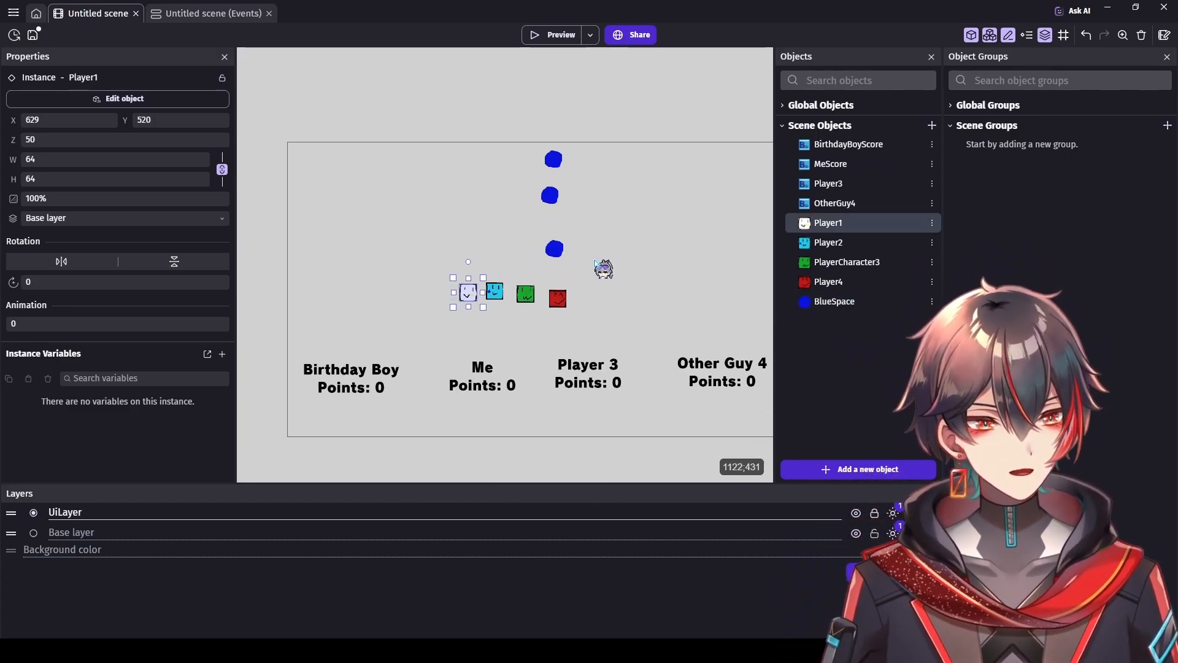
click(595, 263)
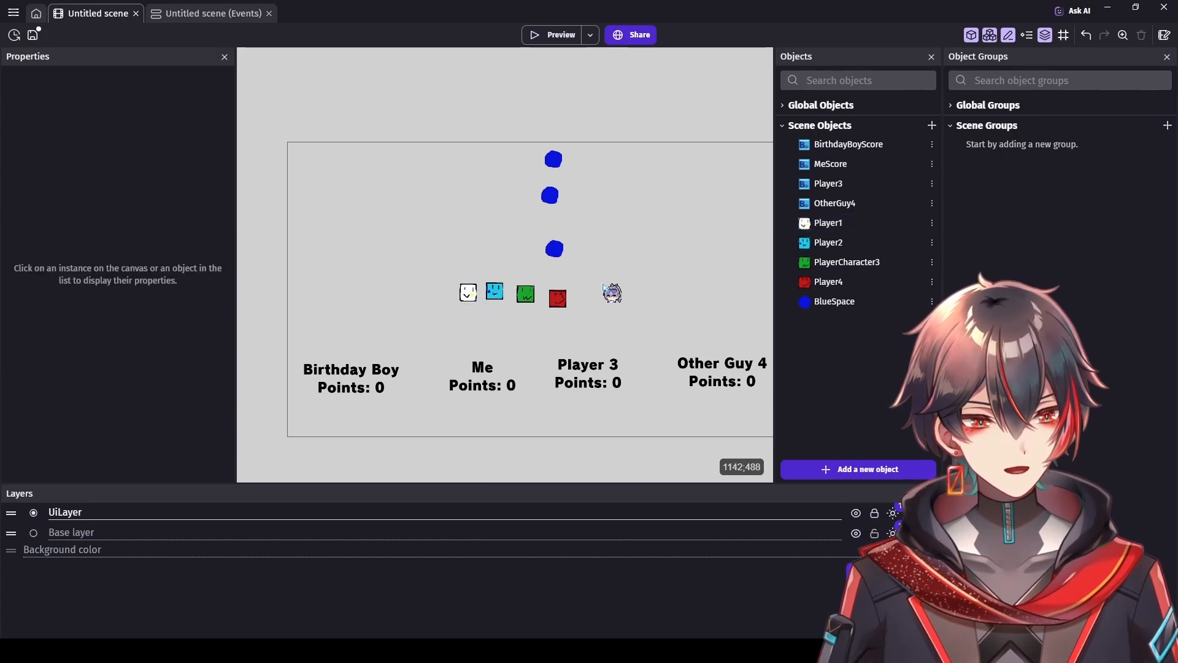
Step: Move all four player characters together to just above the Birthday Boy and Me score texts
scroll(610, 296, down, 2)
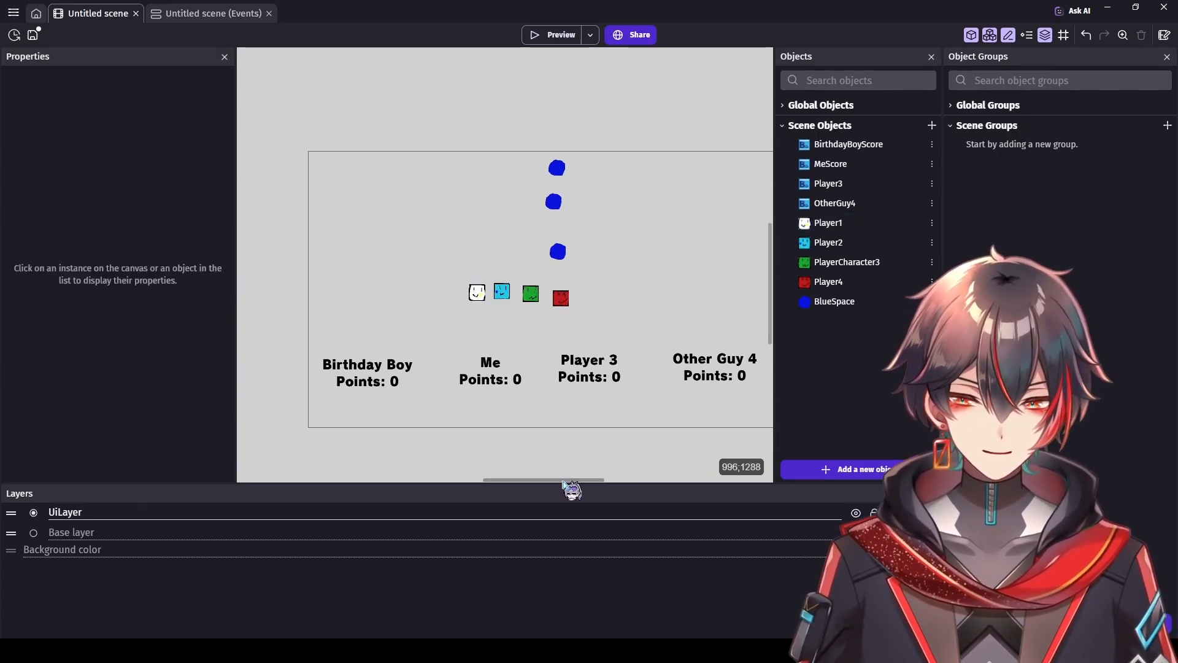
drag(565, 484, 588, 480)
scroll(556, 294, up, 1)
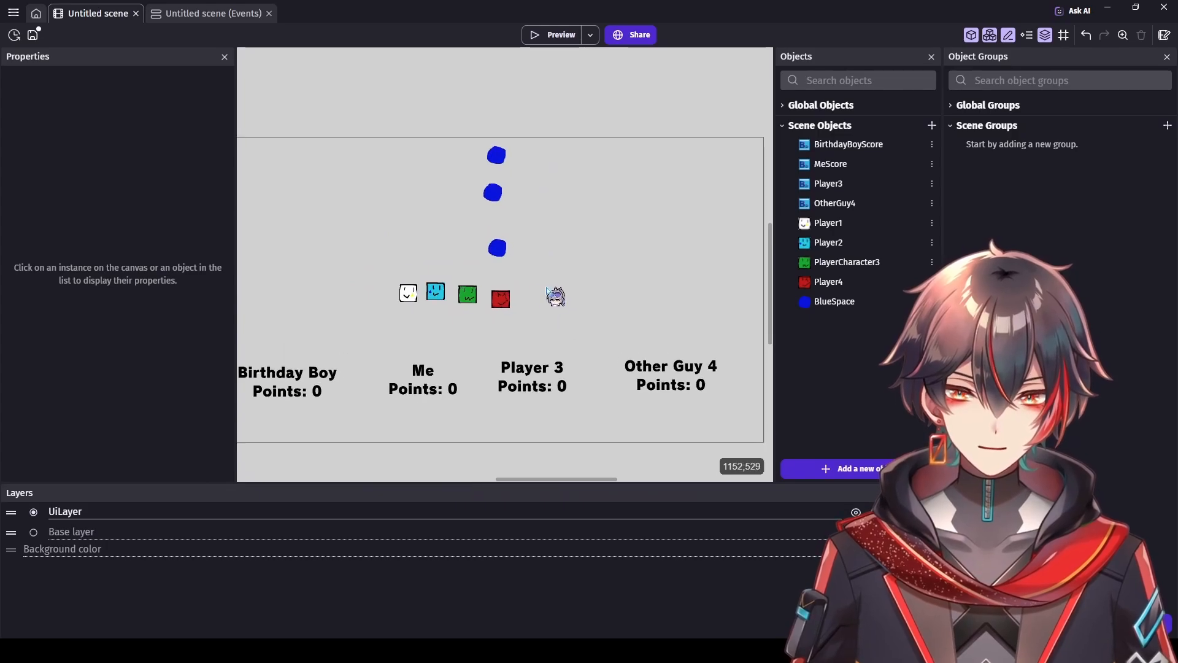
drag(390, 272, 534, 315)
drag(469, 295, 382, 347)
click(552, 323)
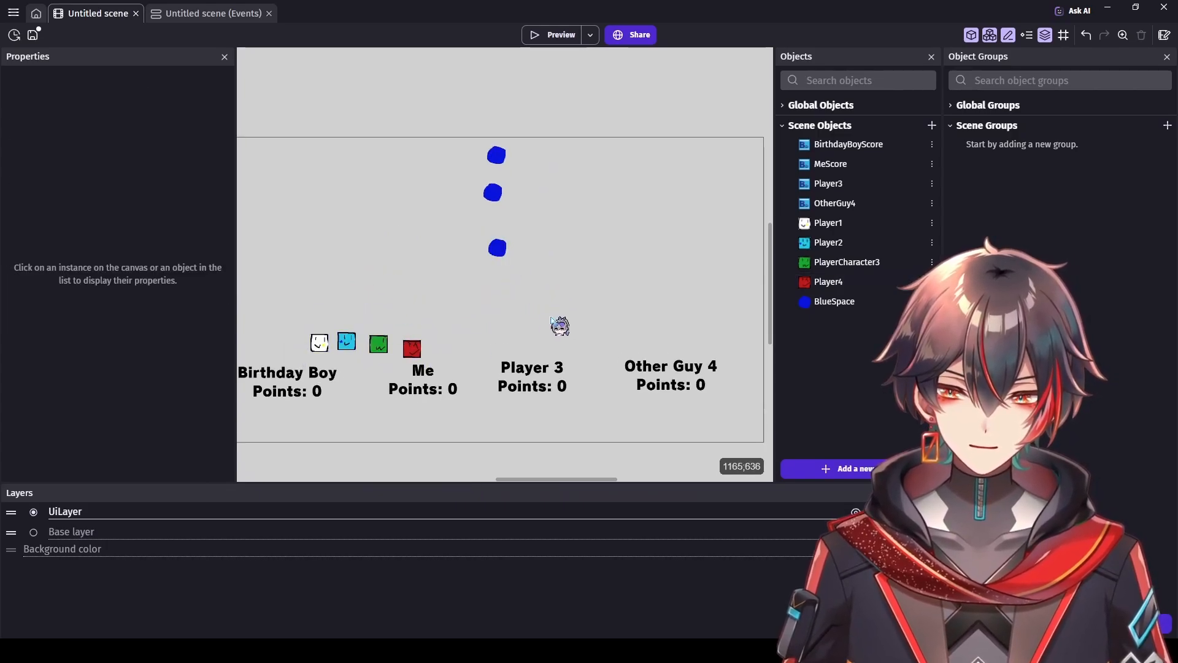
Step: Examine the board layout in the scene frame and the four player characters' faces up close
scroll(590, 288, down, 1)
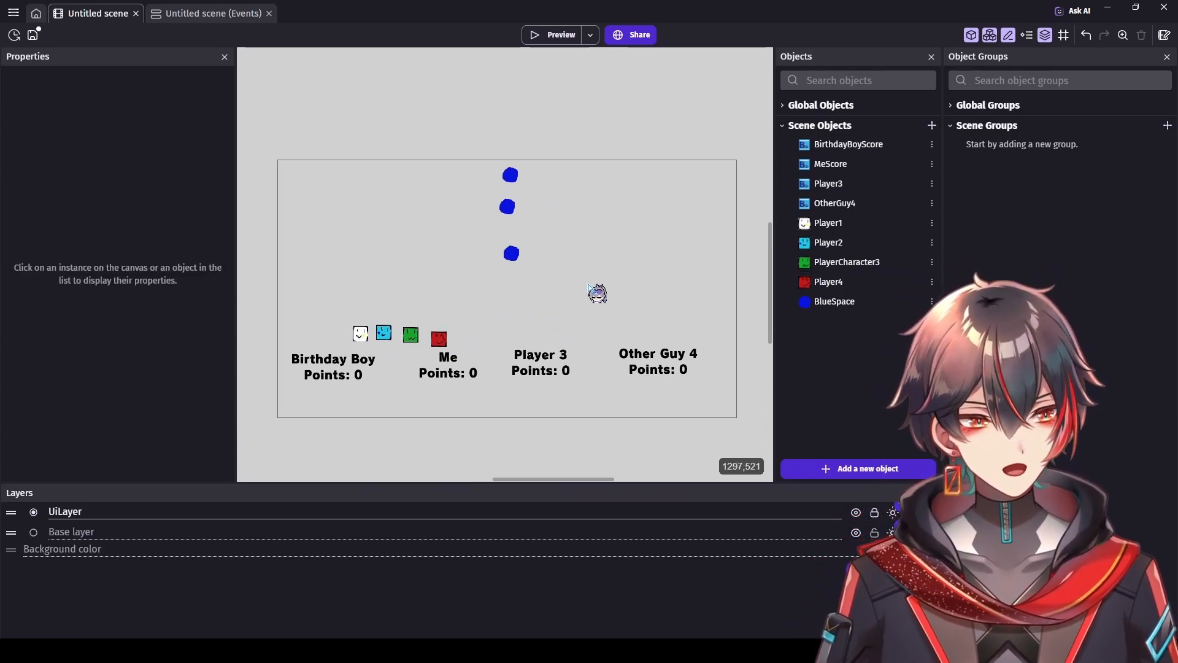
scroll(563, 270, down, 1)
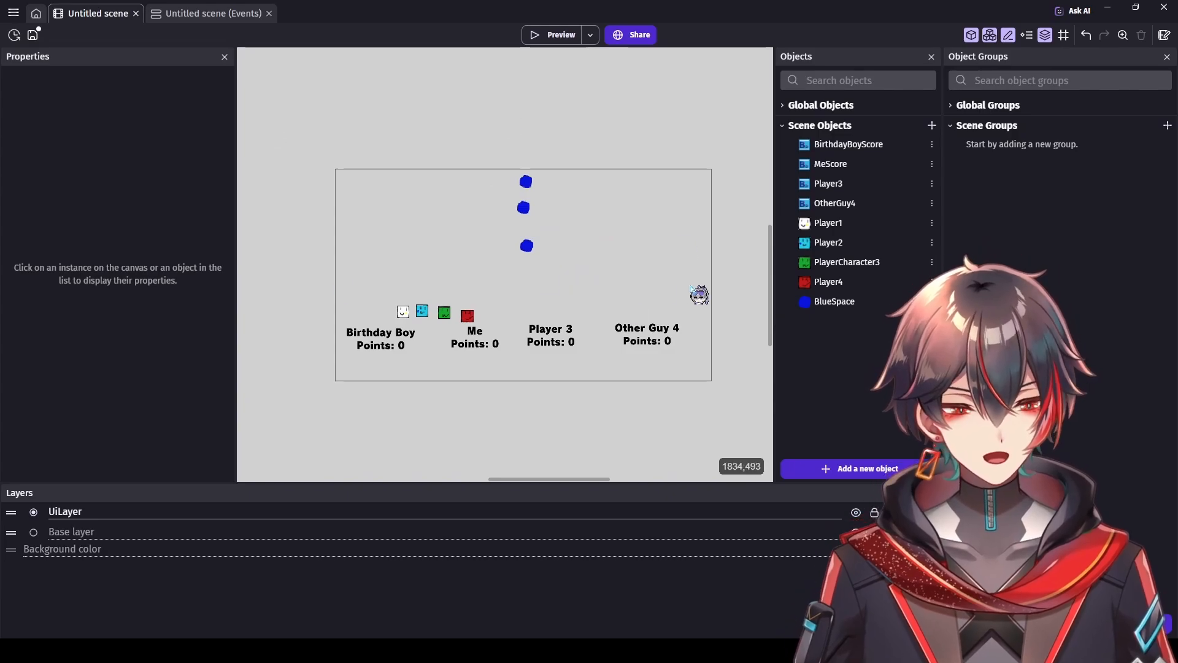
scroll(567, 270, up, 1)
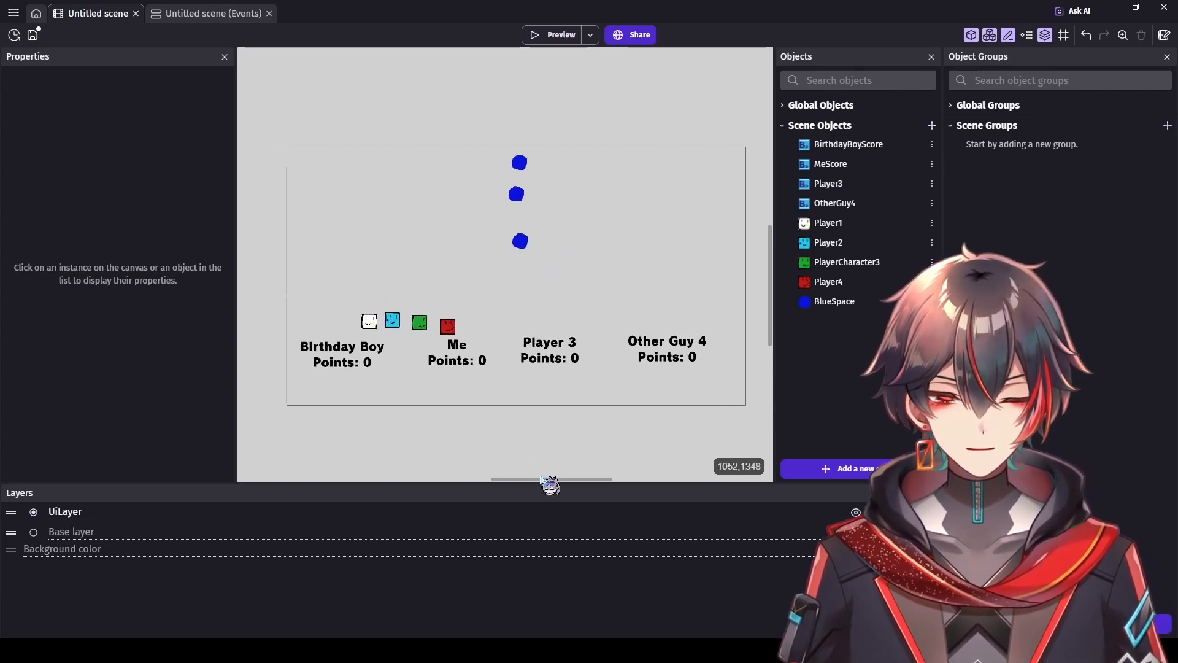
drag(540, 478, 540, 478)
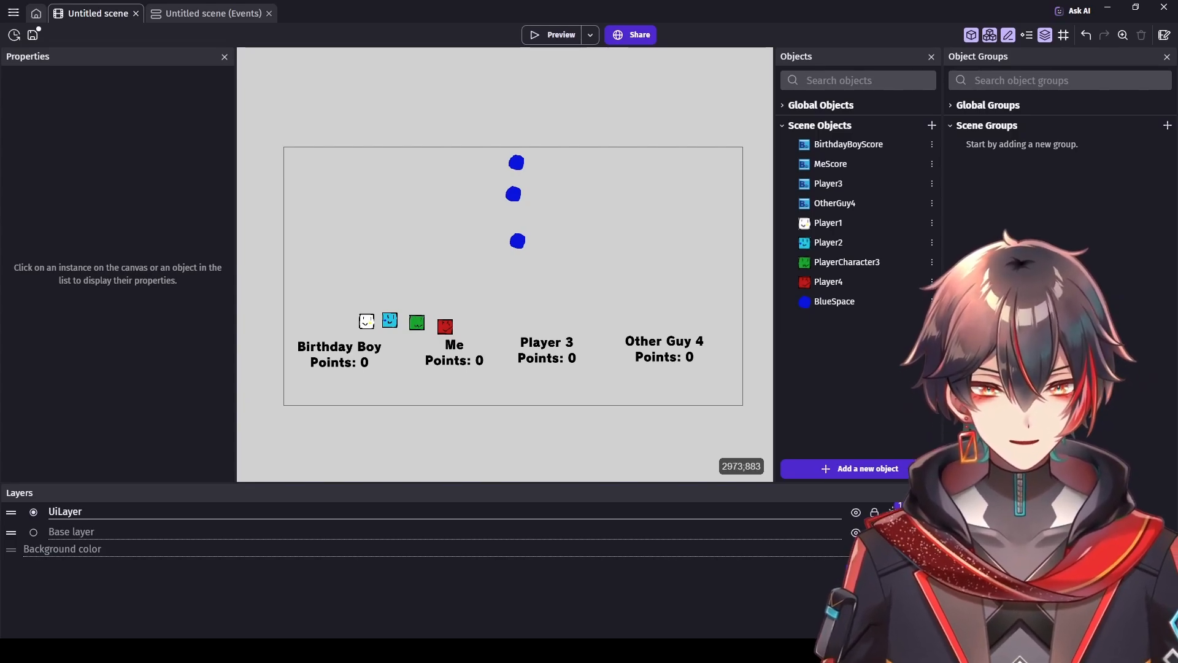
scroll(746, 399, up, 2)
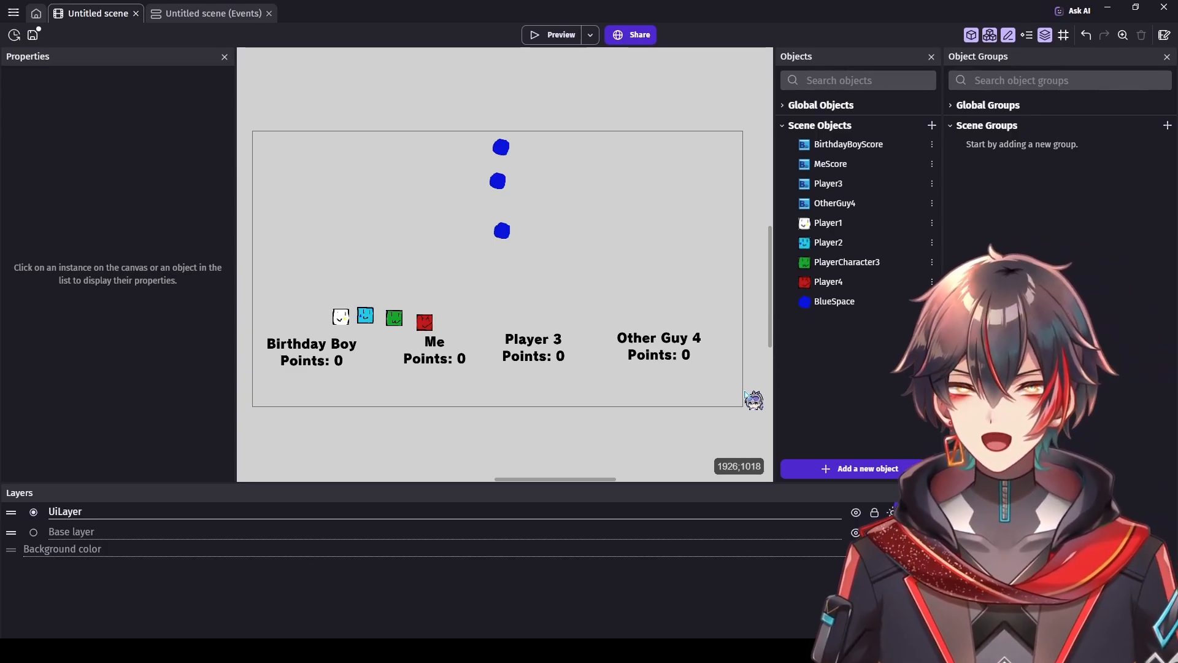
scroll(736, 393, up, 1)
scroll(233, 301, up, 4)
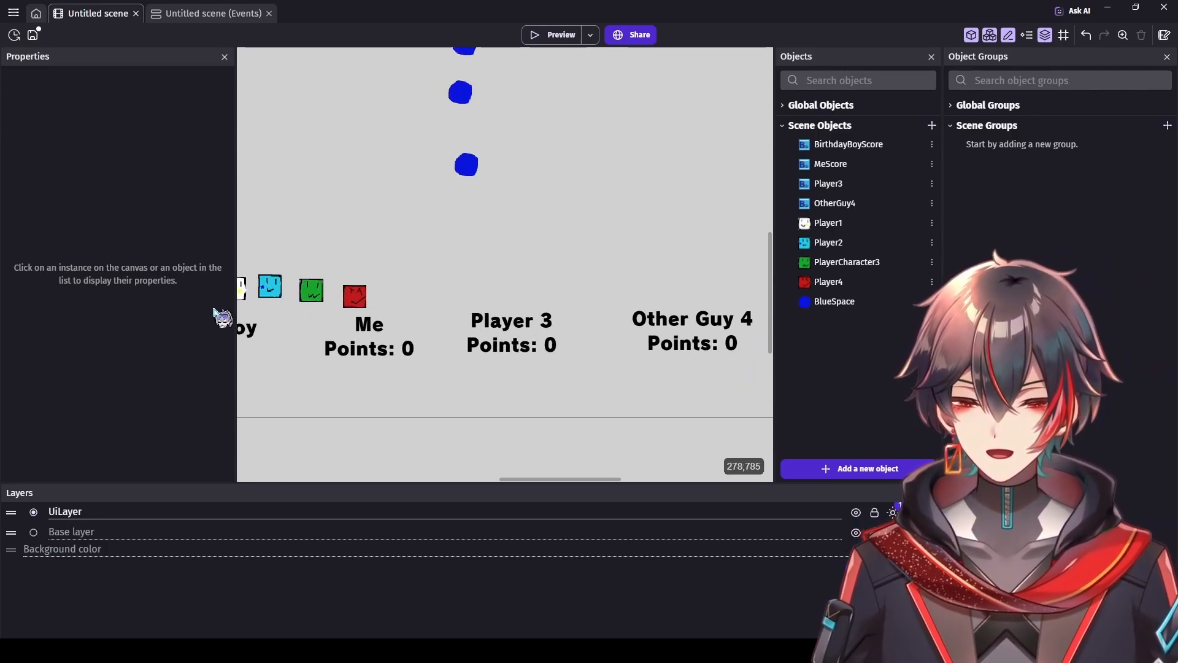
scroll(257, 295, up, 5)
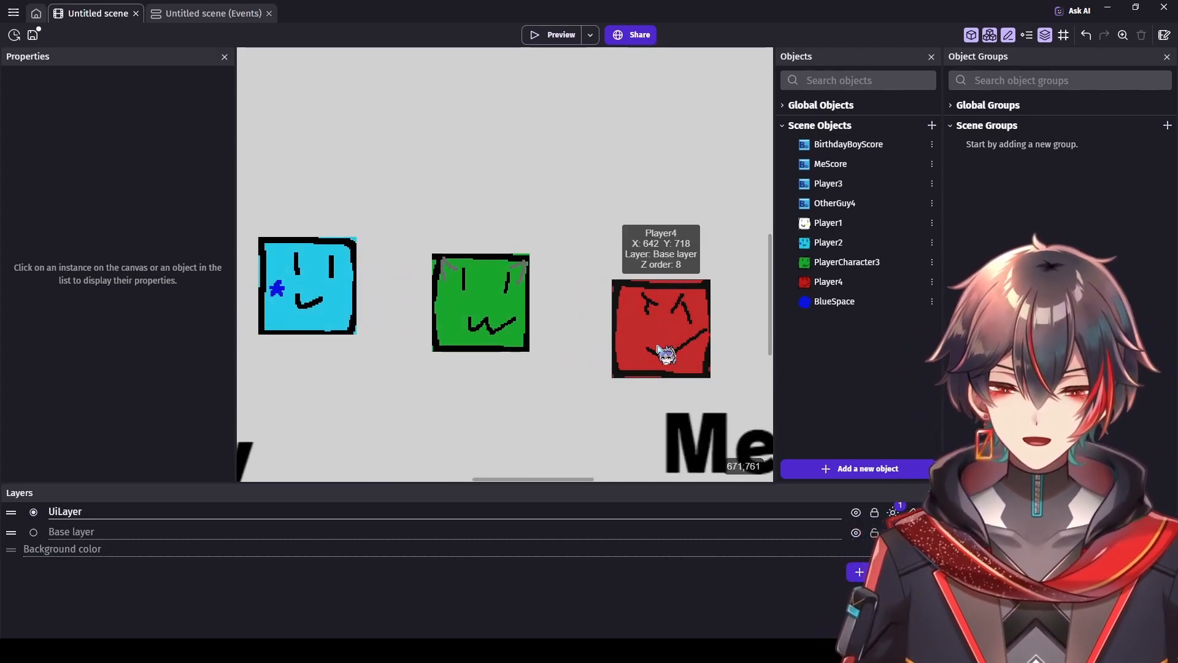
scroll(669, 363, down, 1)
scroll(669, 363, down, 6)
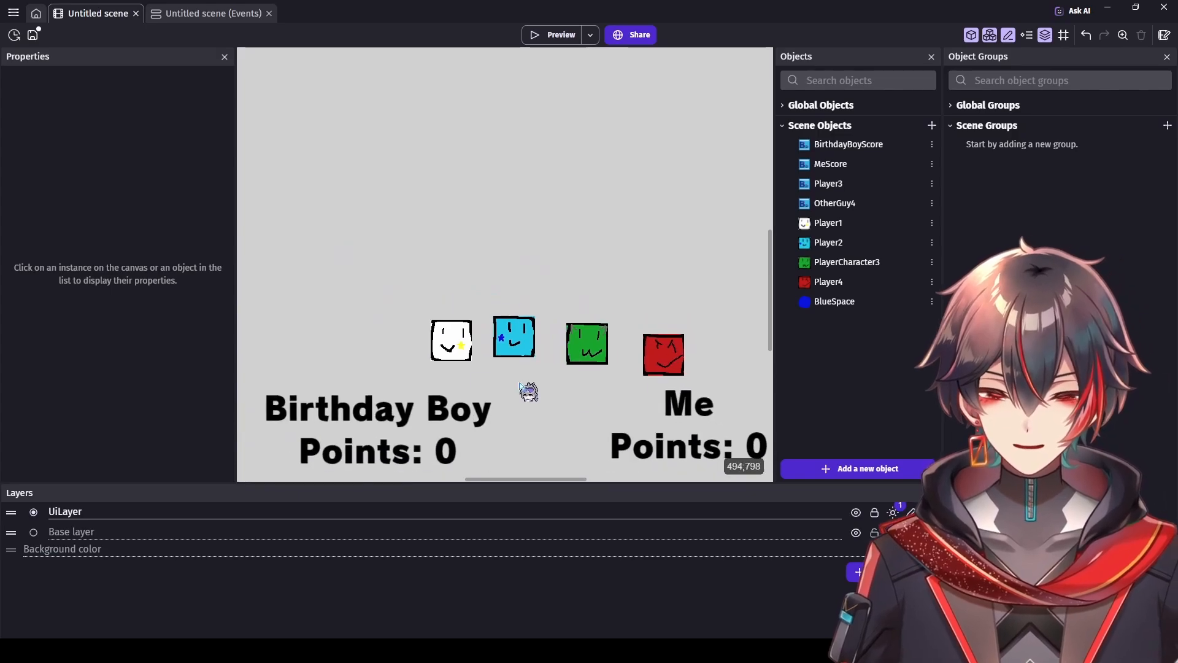
scroll(416, 355, down, 4)
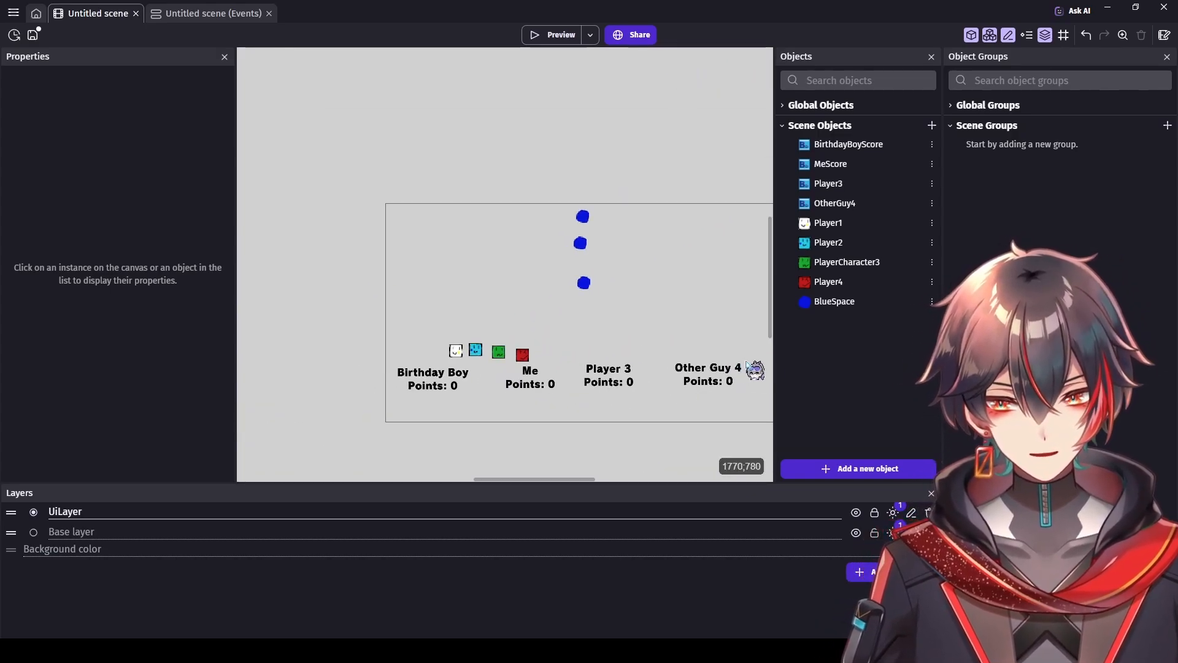
drag(585, 480, 614, 478)
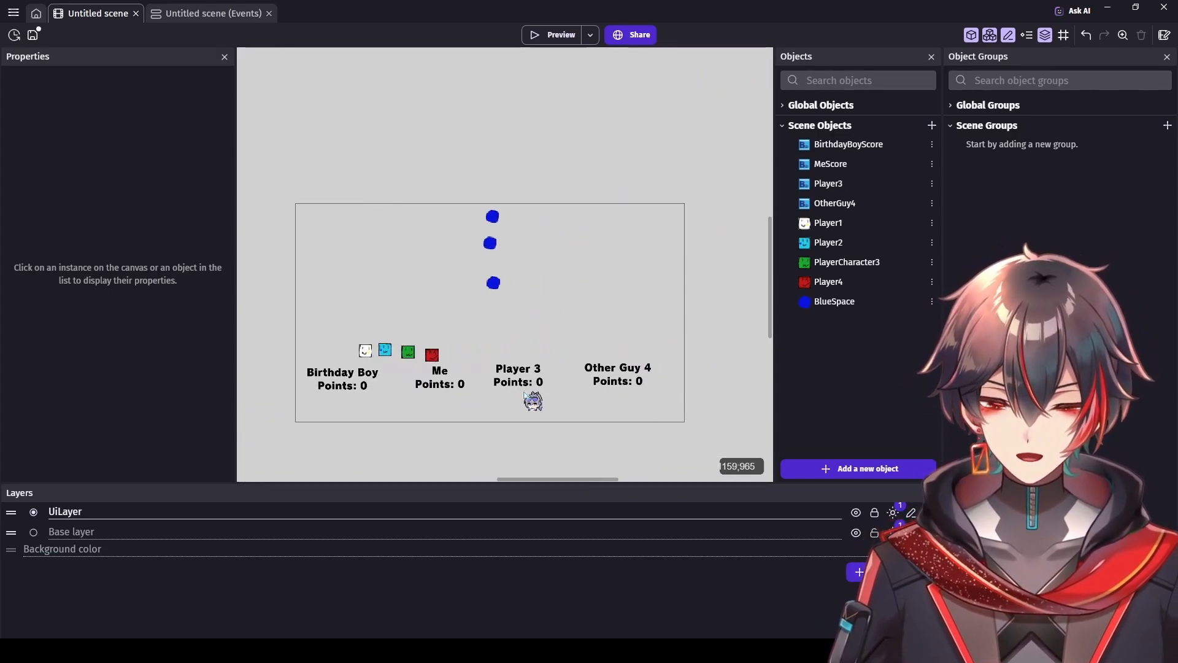
scroll(467, 384, up, 3)
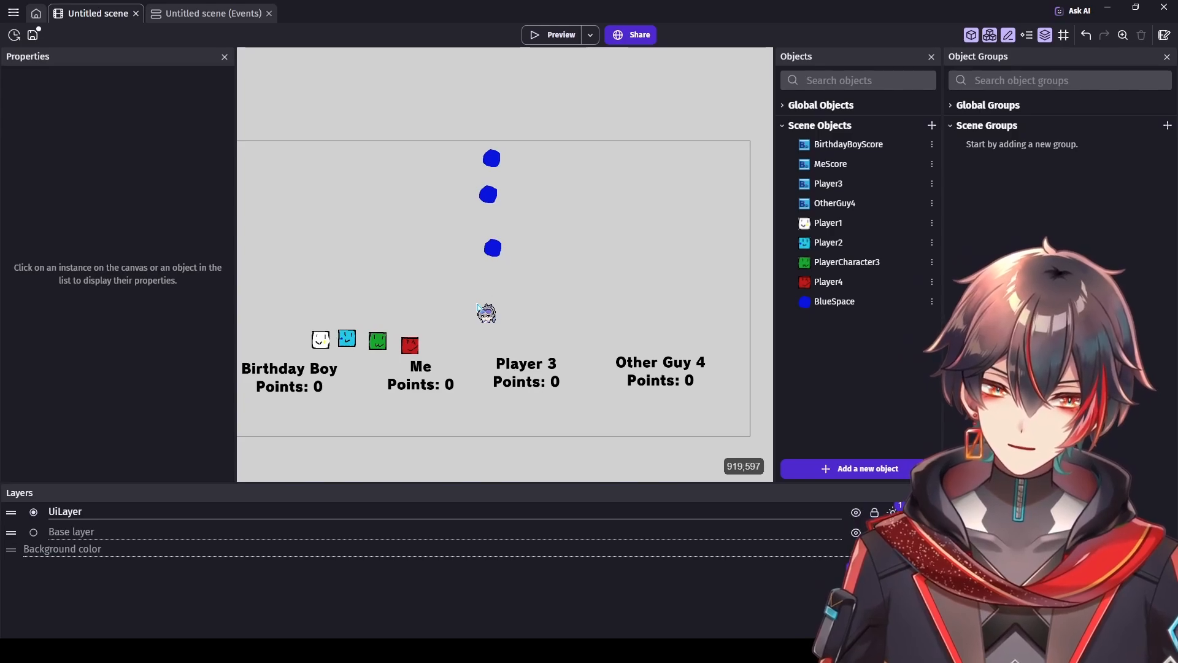
scroll(482, 307, down, 1)
scroll(346, 307, up, 1)
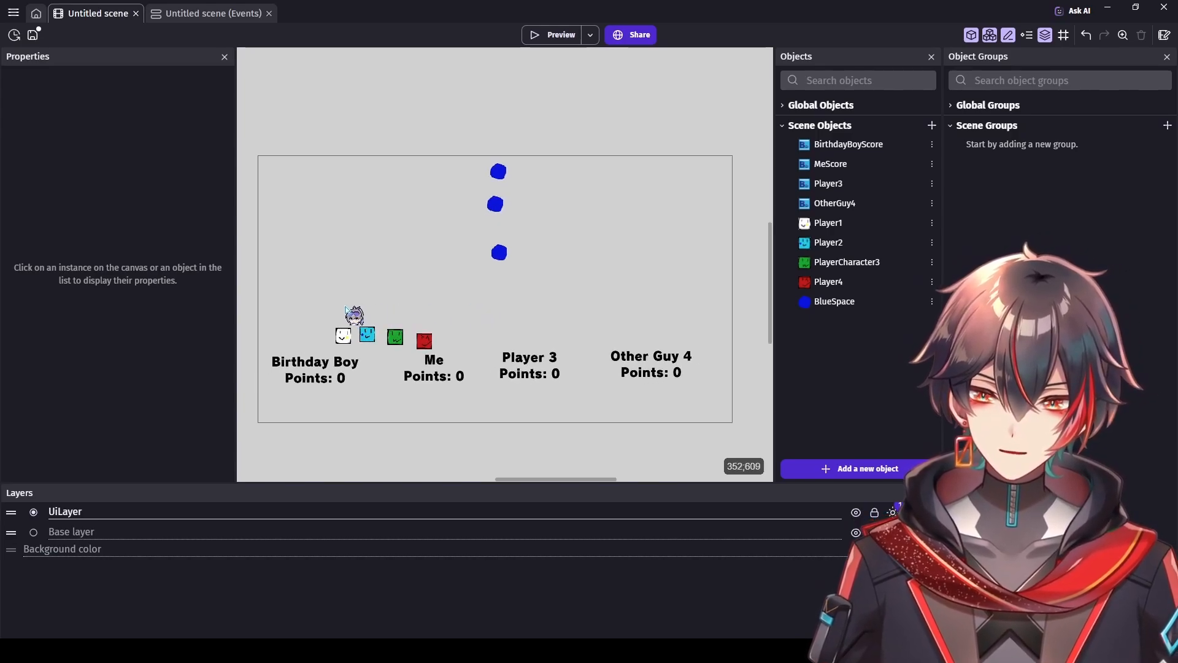
scroll(346, 307, up, 1)
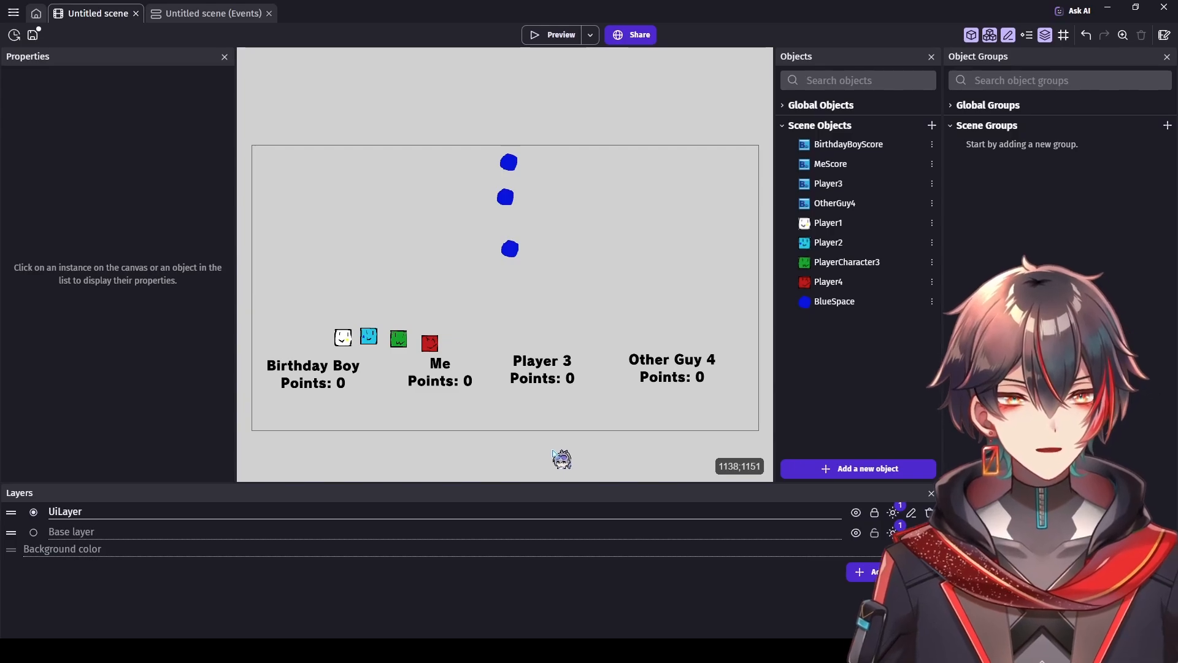
ctrl+scroll(500, 404, up, 2)
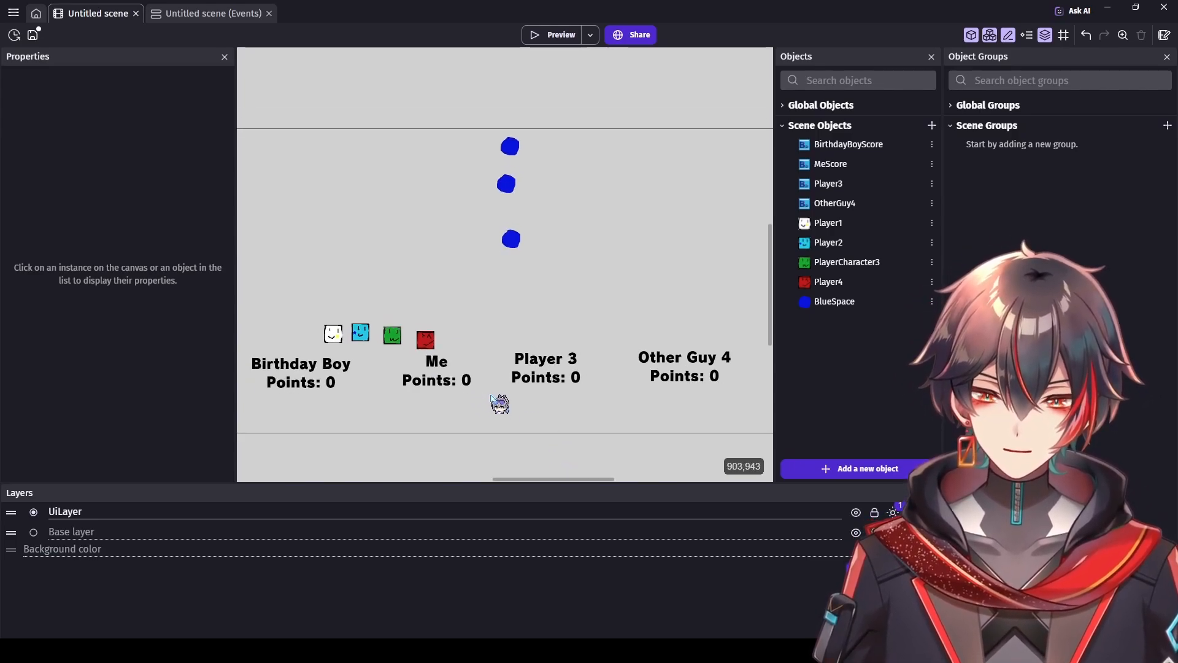
ctrl+scroll(500, 403, down, 1)
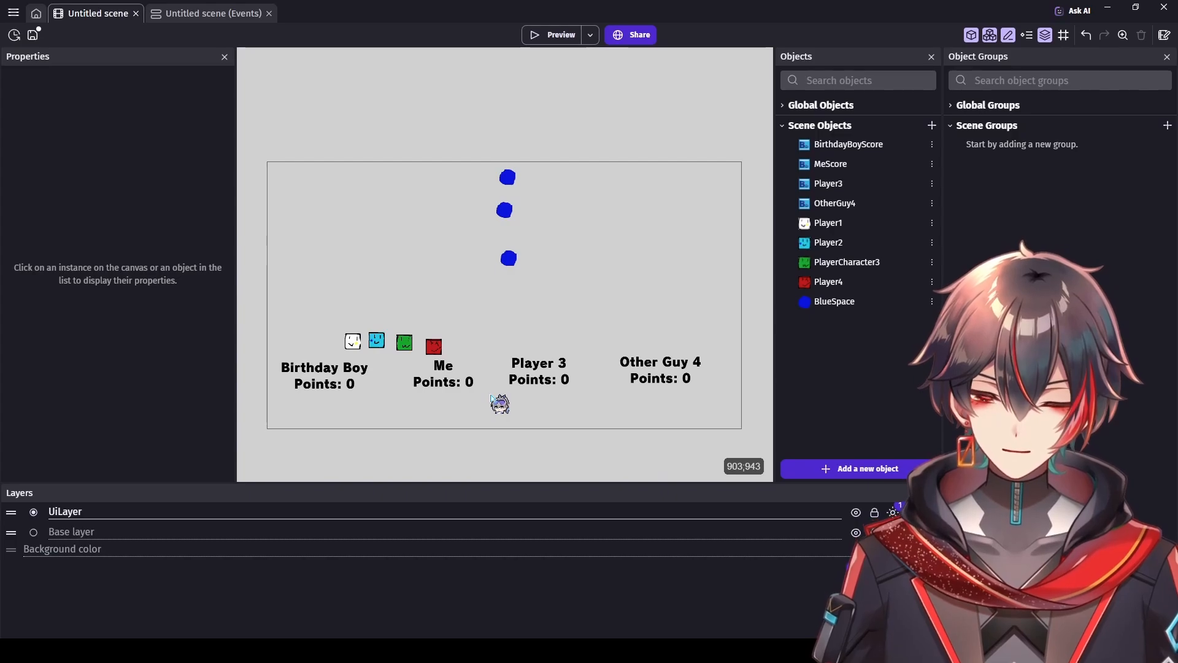
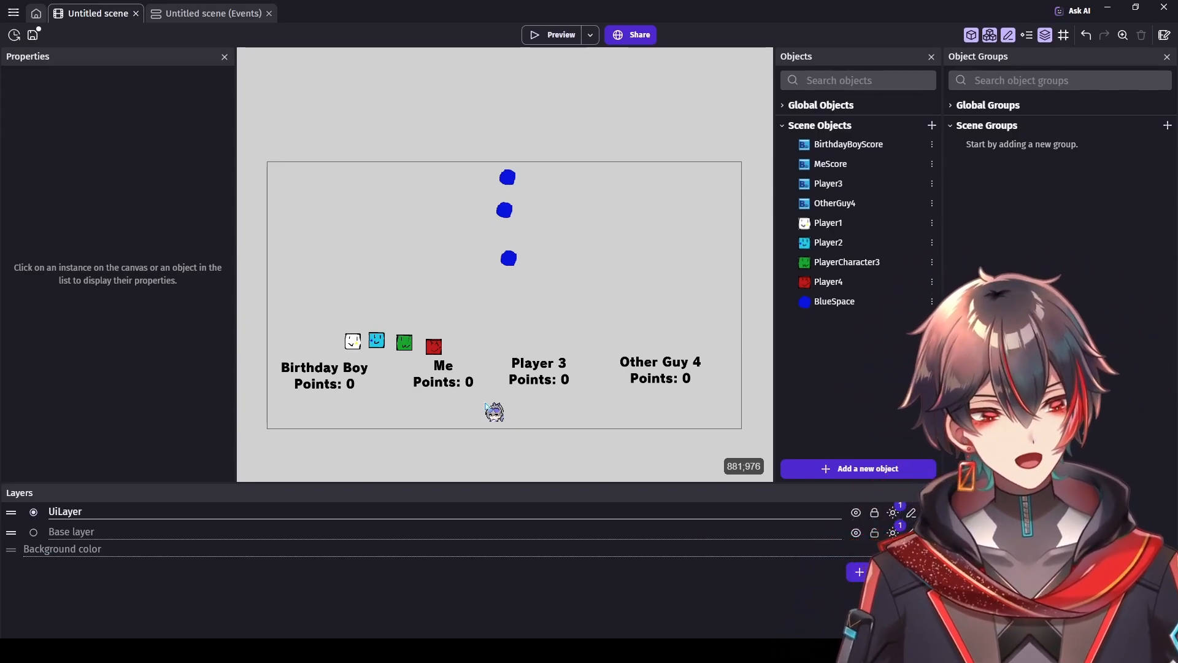
scroll(522, 406, down, 5)
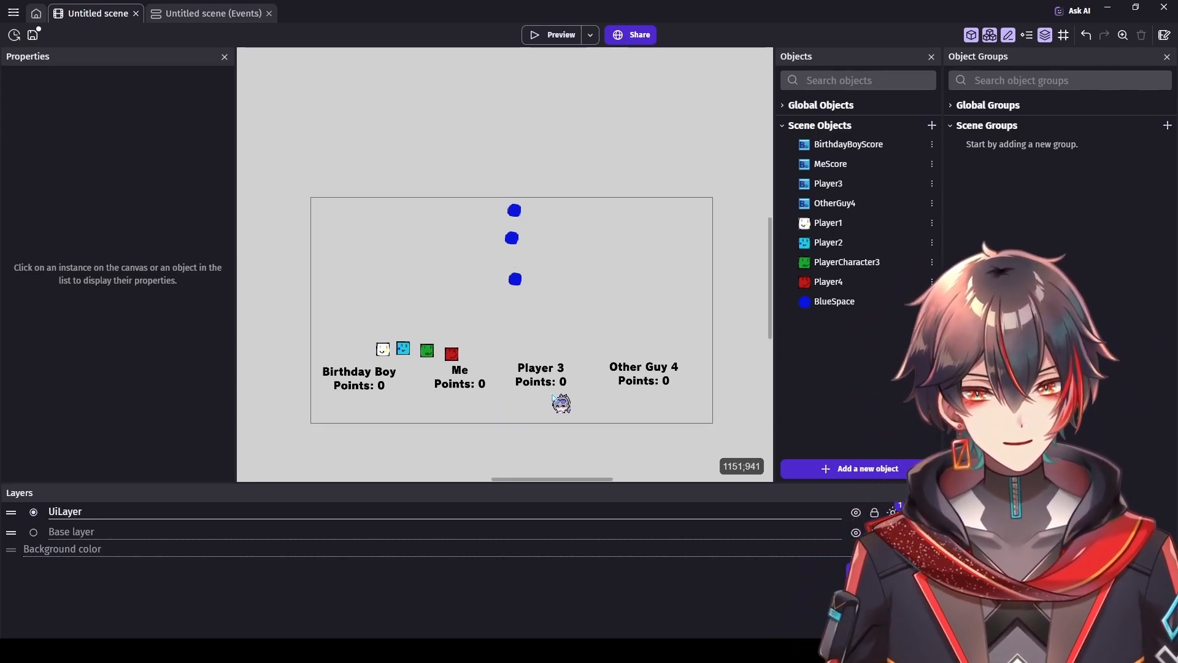
scroll(686, 423, up, 5)
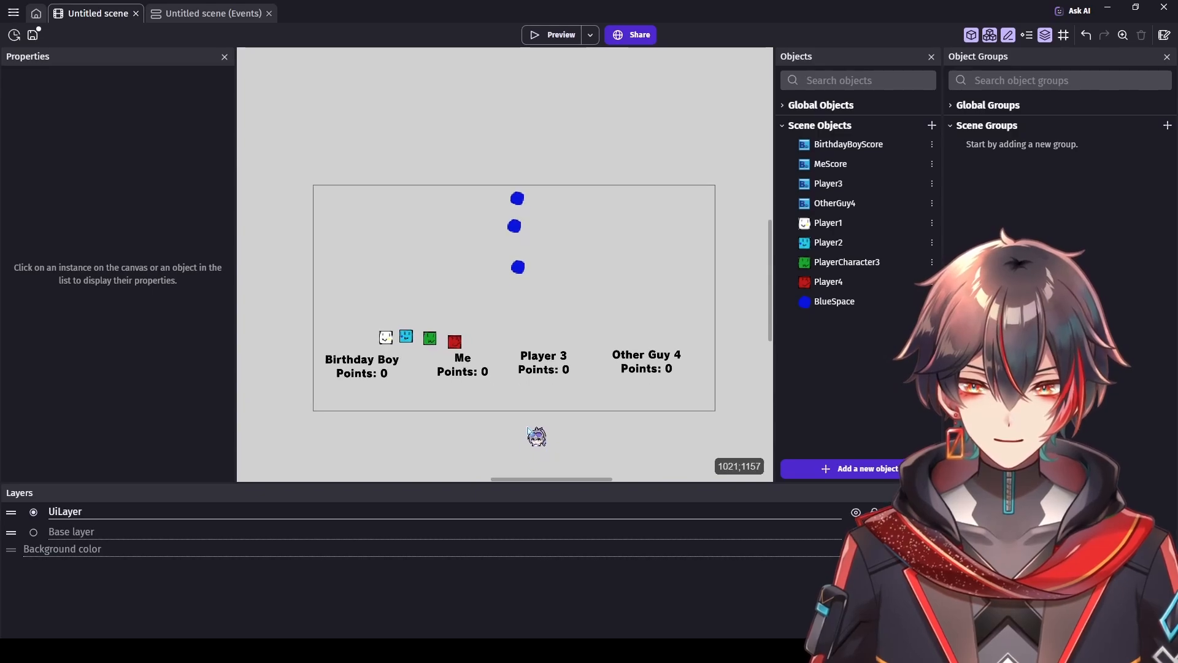
drag(771, 312, 771, 318)
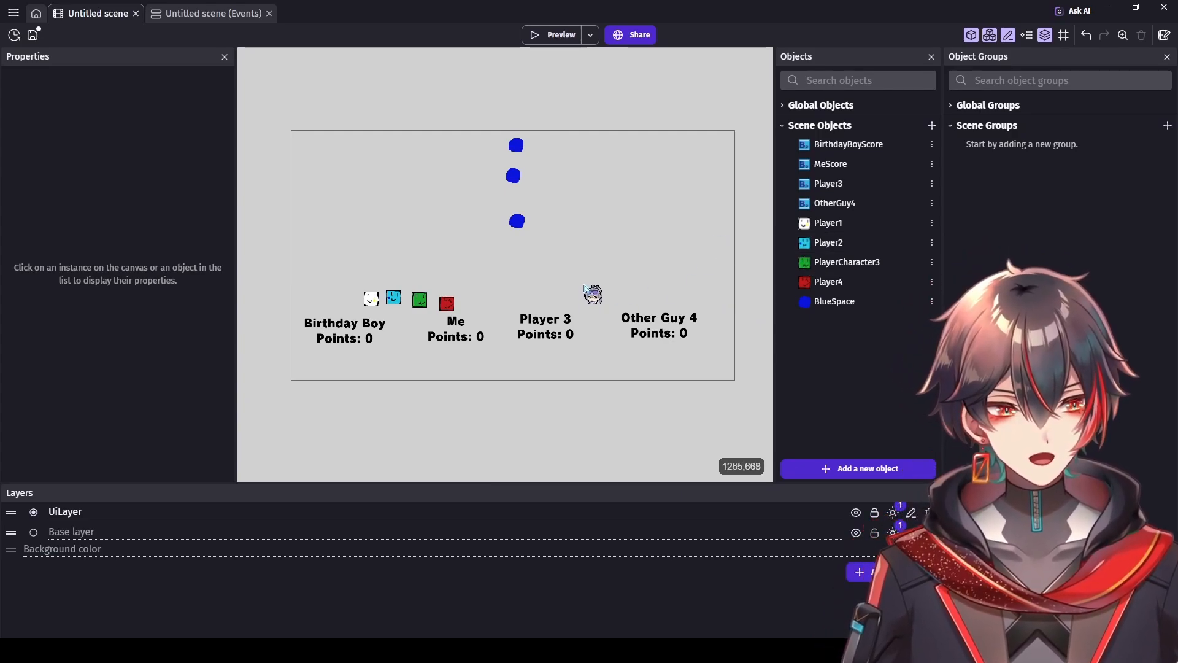
drag(584, 287, 530, 261)
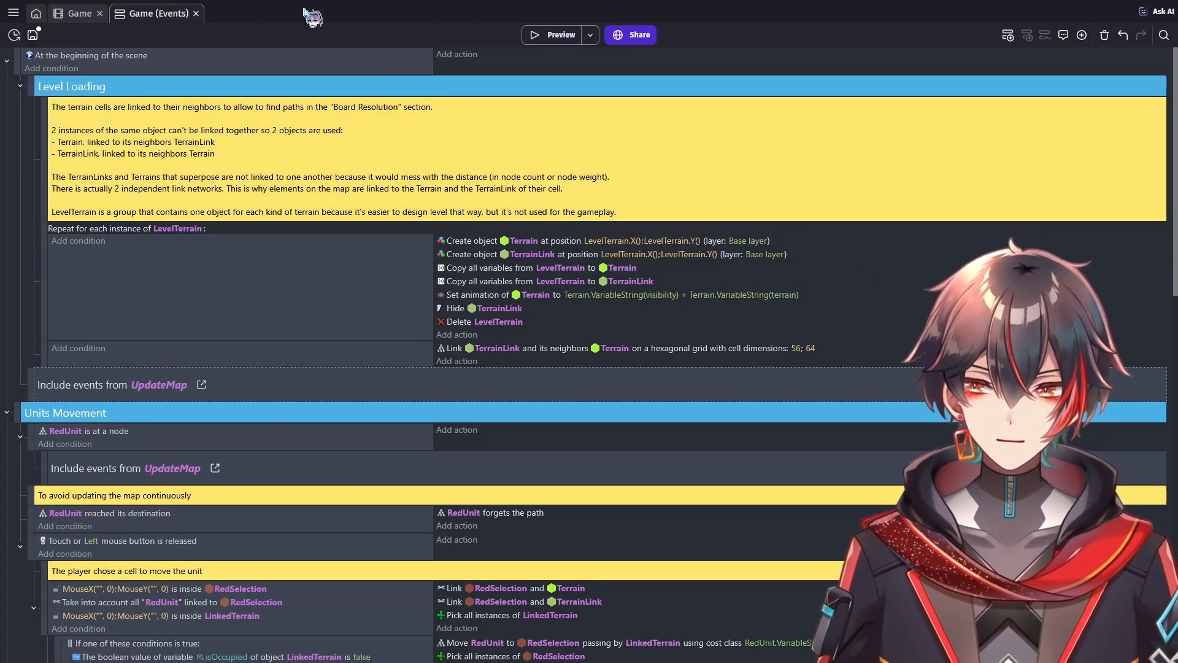
click(101, 9)
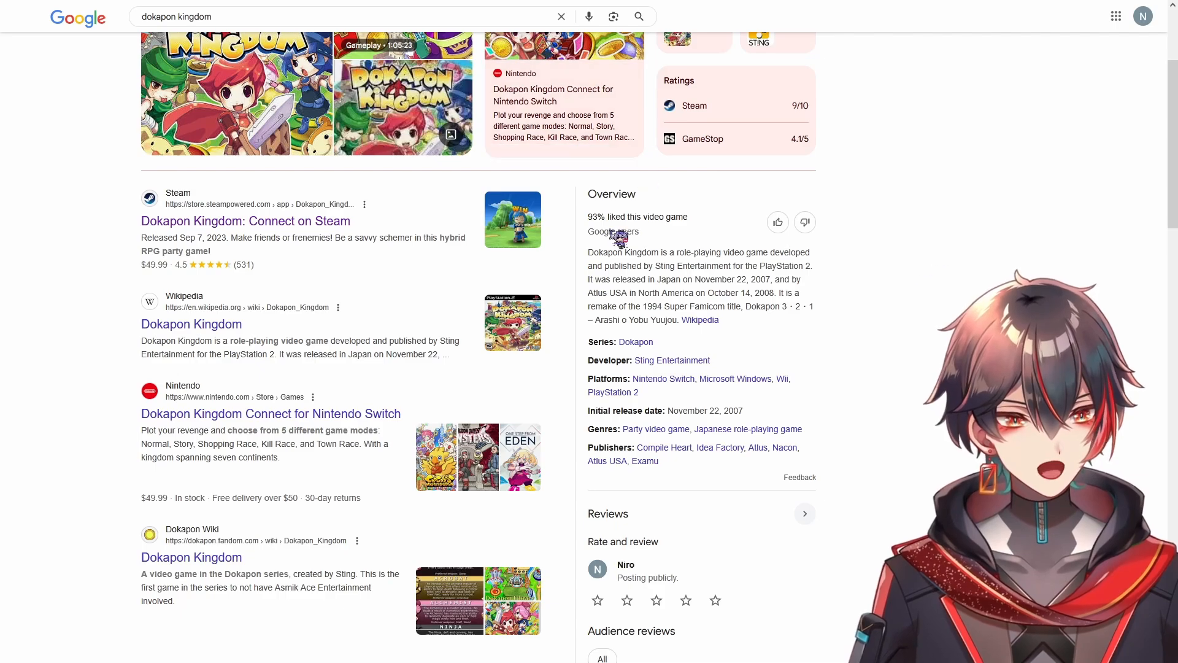
Step: In the Google results page, replace the Dokapon Kingdom query with a search for "what is the united kingdom"
scroll(690, 299, up, 3)
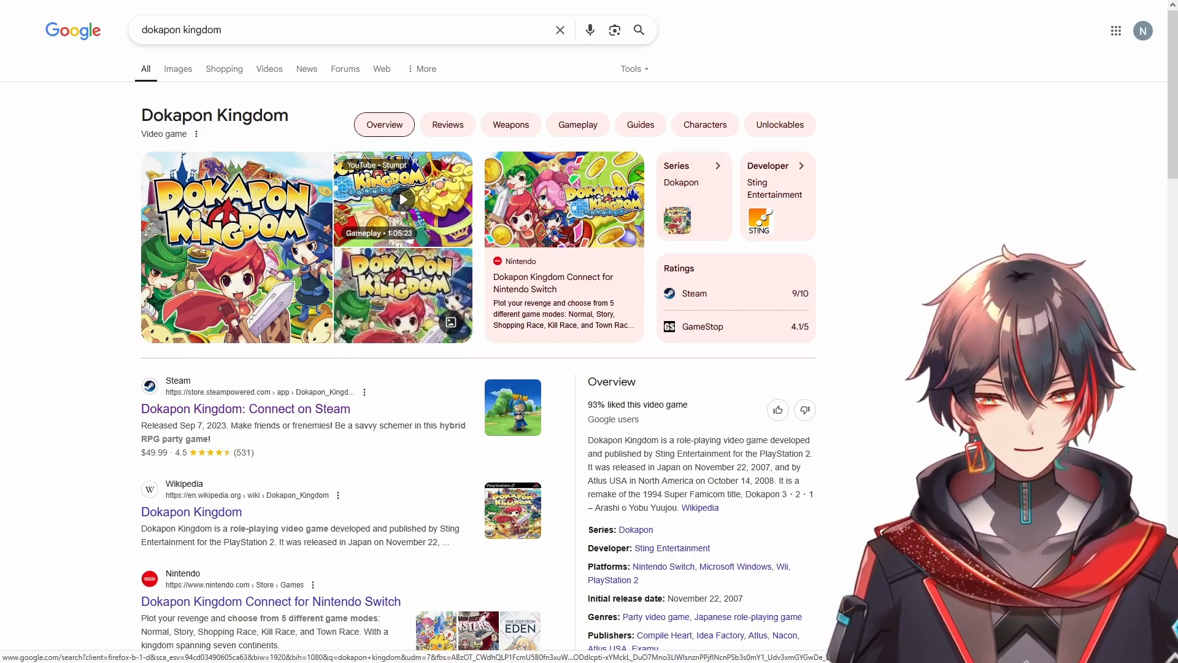
triple_click(283, 34)
text(what )
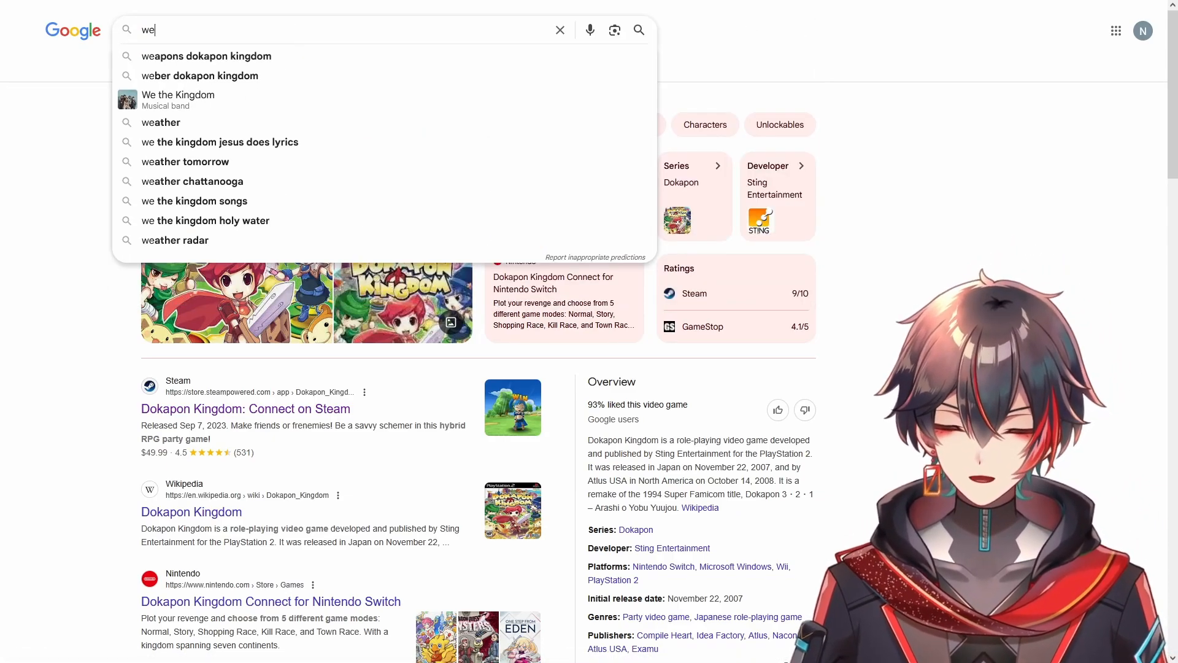
text(is)
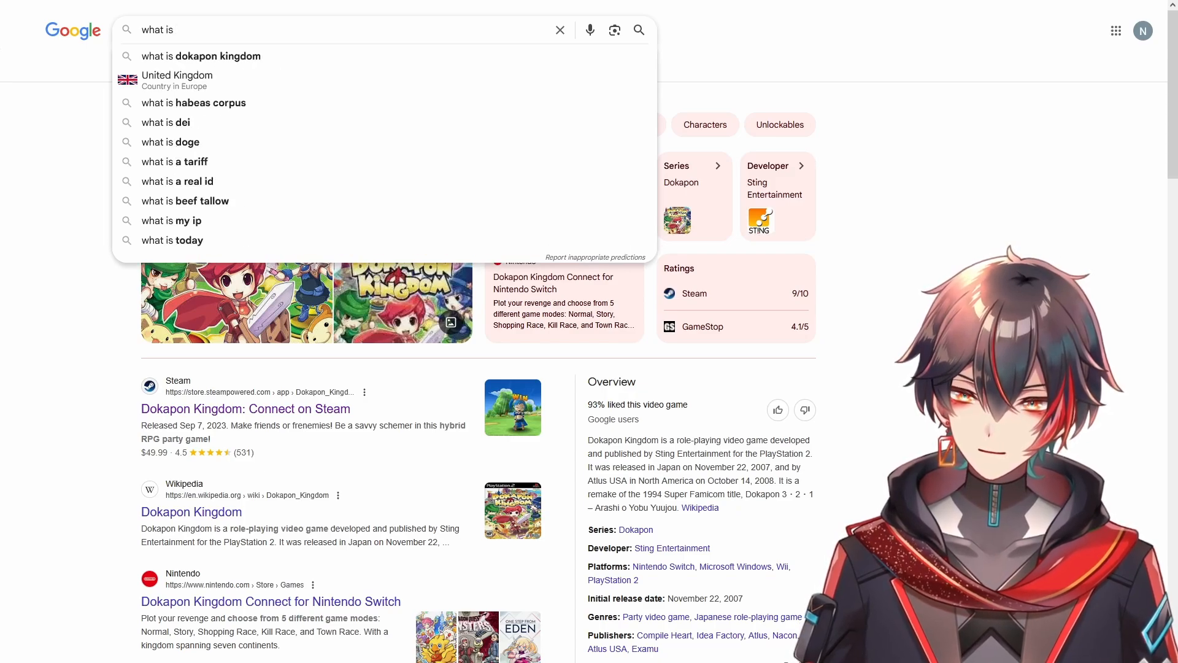
click(264, 80)
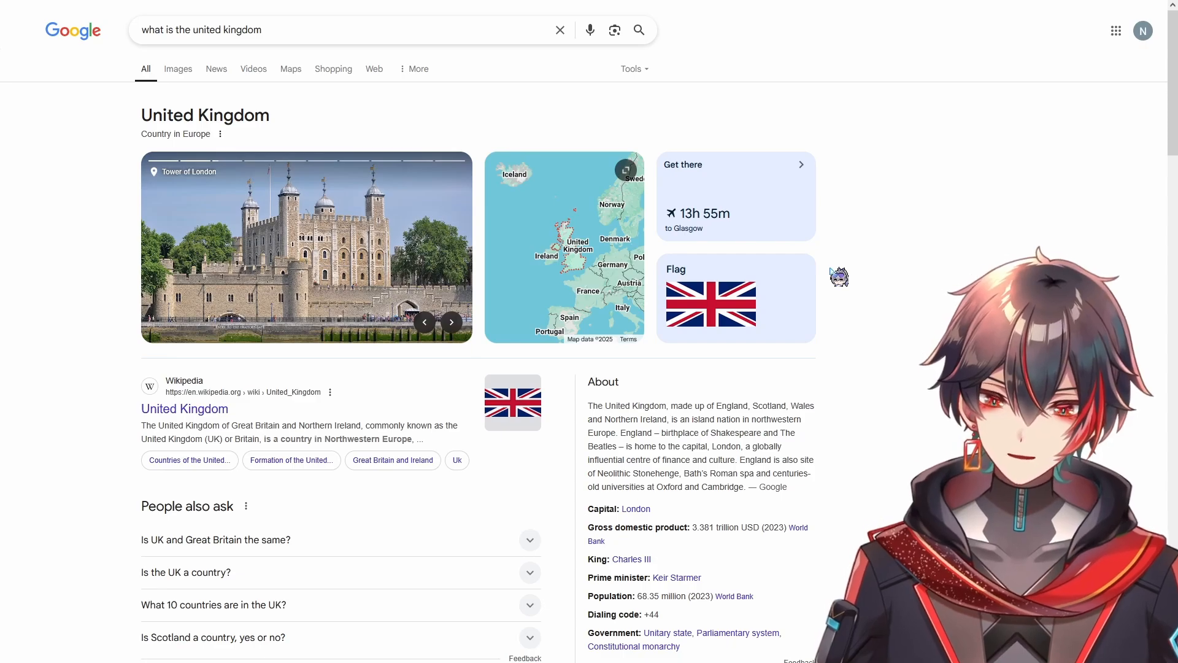
Step: Change the search to "what is ruthless" and look through the definition results
double_click(260, 31)
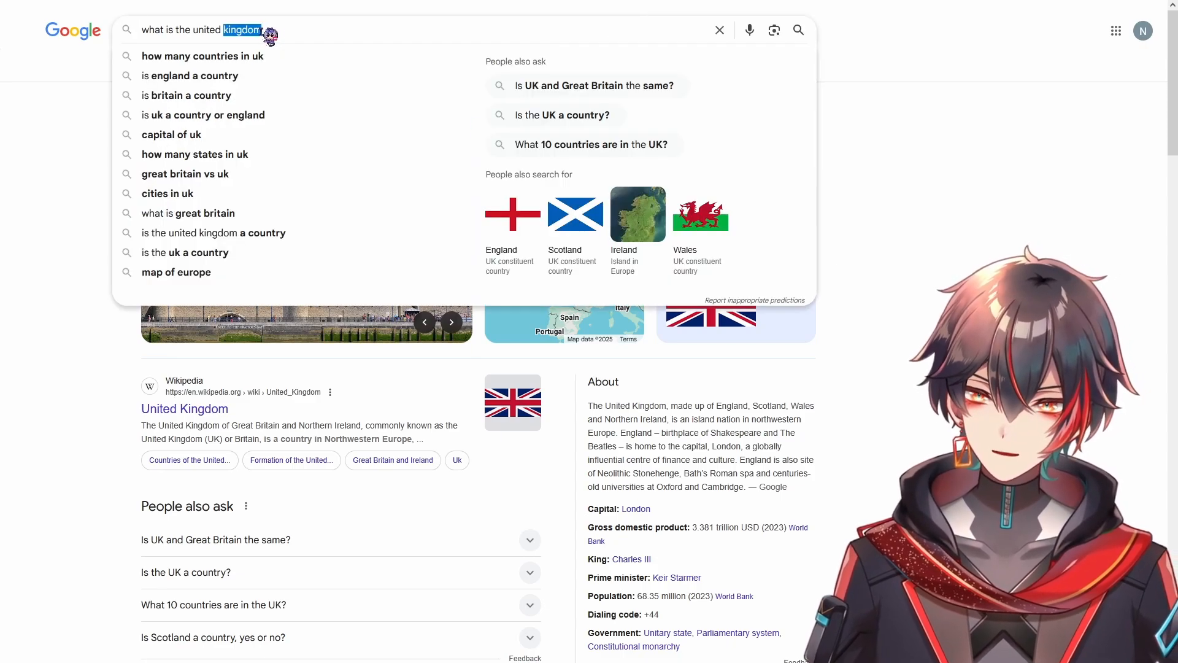
click(270, 31)
drag(277, 31, 177, 34)
text(ruthless)
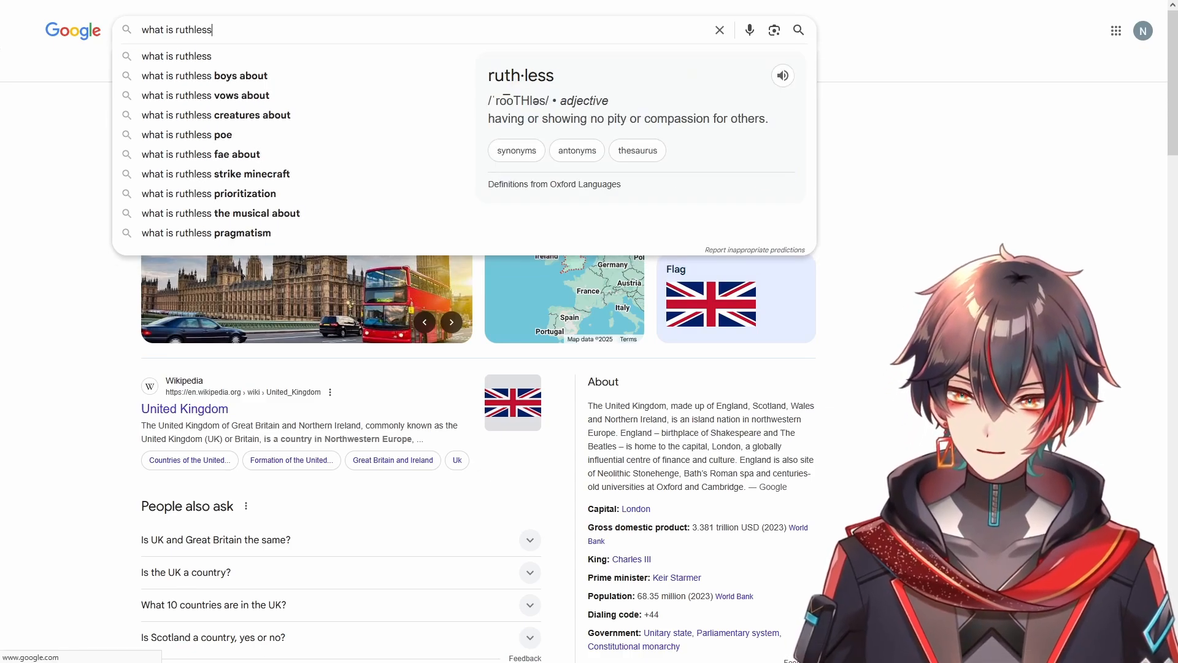
key(Return)
scroll(425, 220, down, 4)
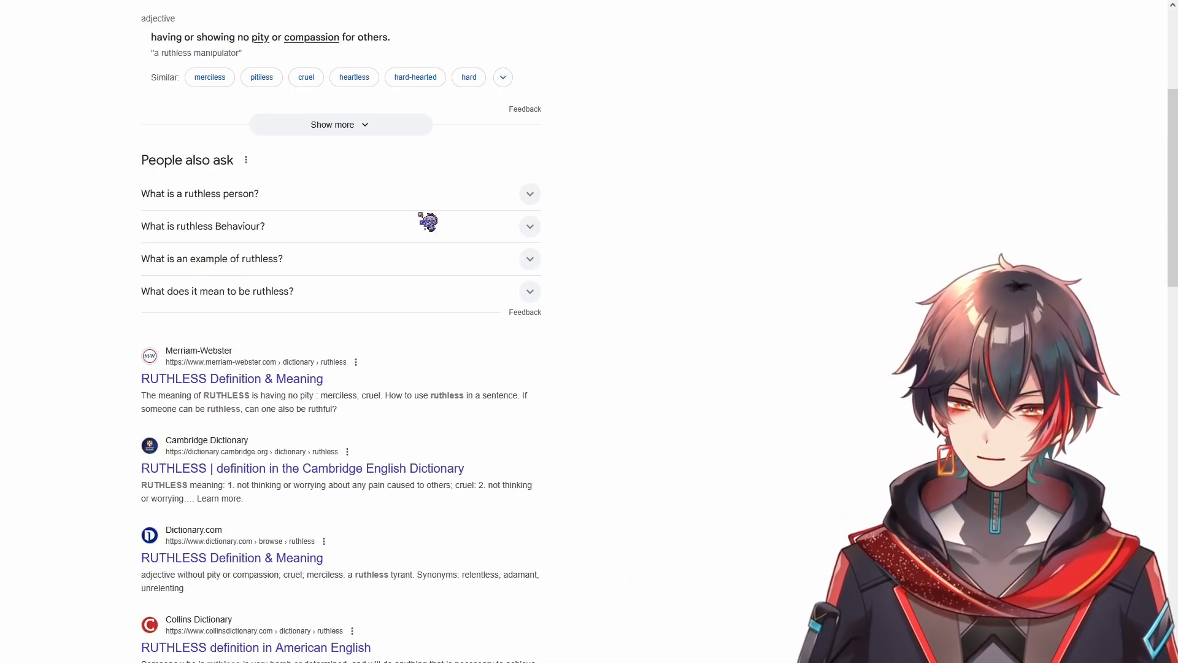
Step: Look through the remaining "ruthless" results, extend the search to "what is ruthless united kingdom" and skim the new results
scroll(429, 221, down, 4)
scroll(430, 221, down, 4)
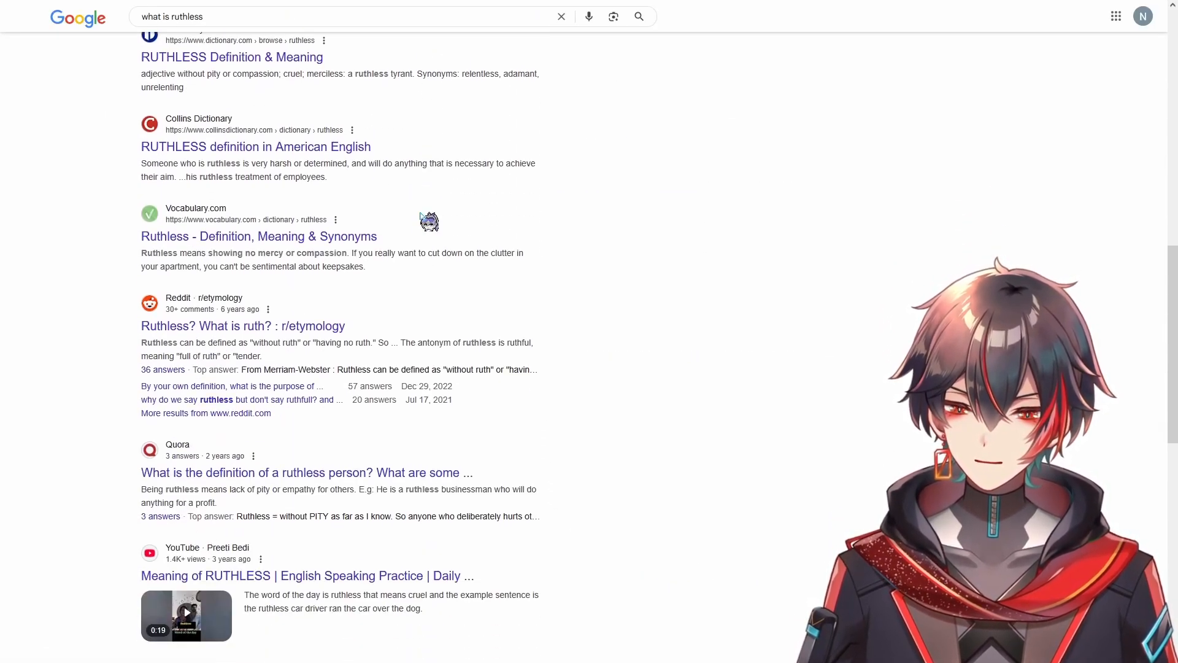
scroll(429, 220, down, 8)
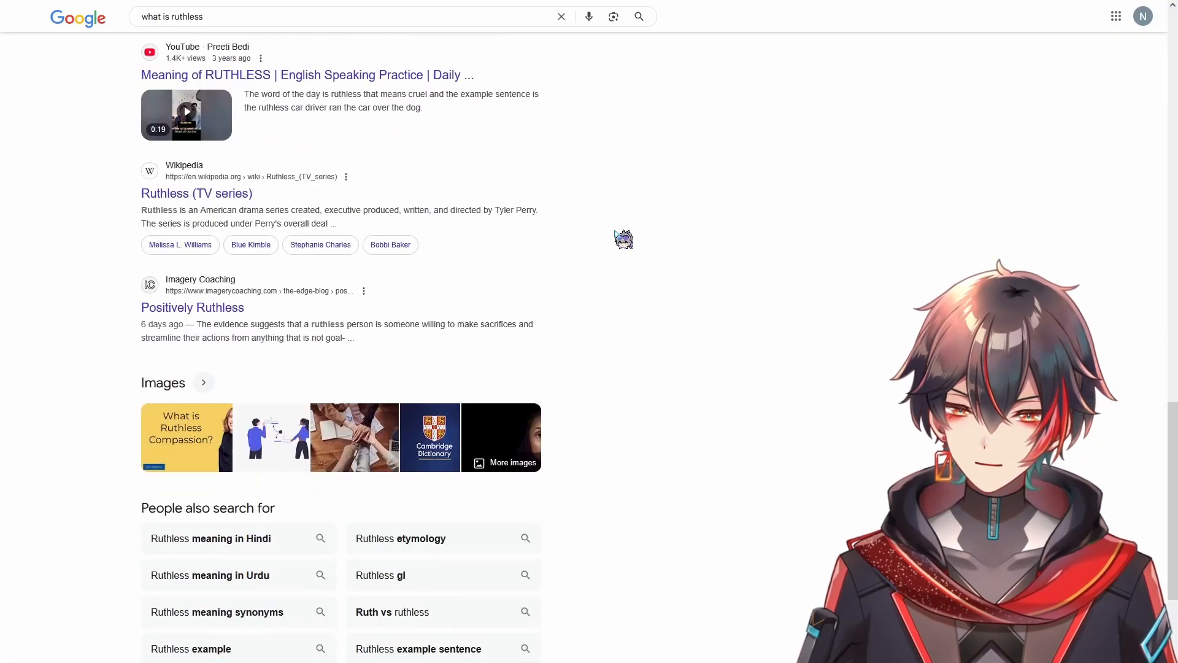
scroll(616, 232, up, 15)
click(441, 31)
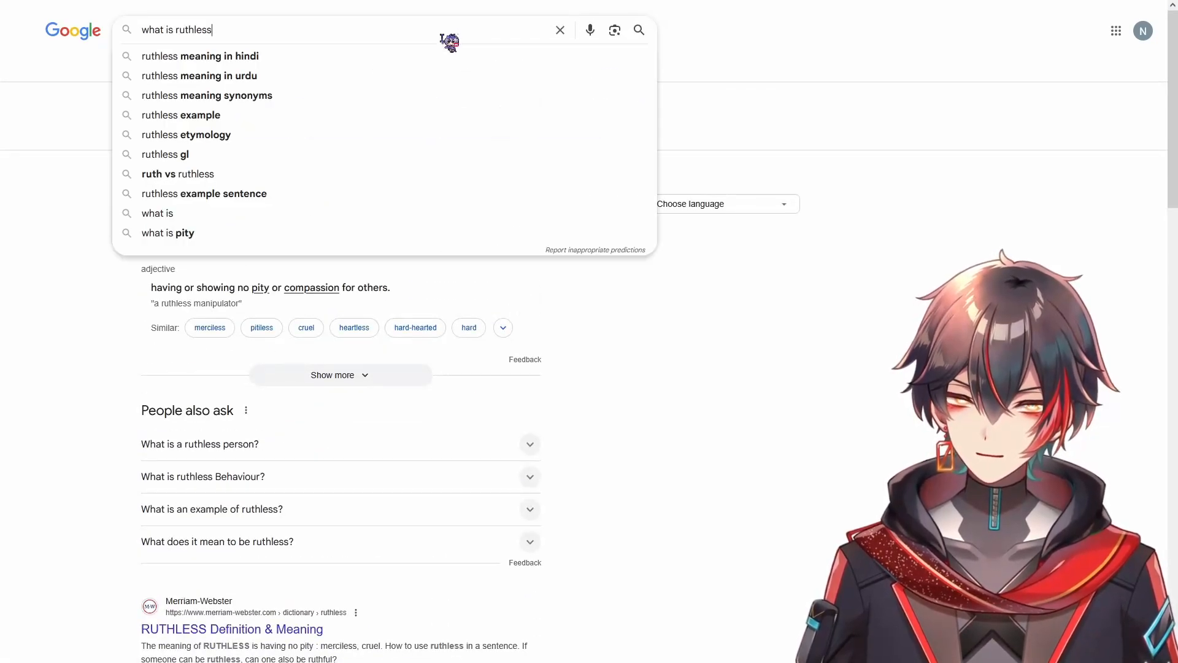
text(united king)
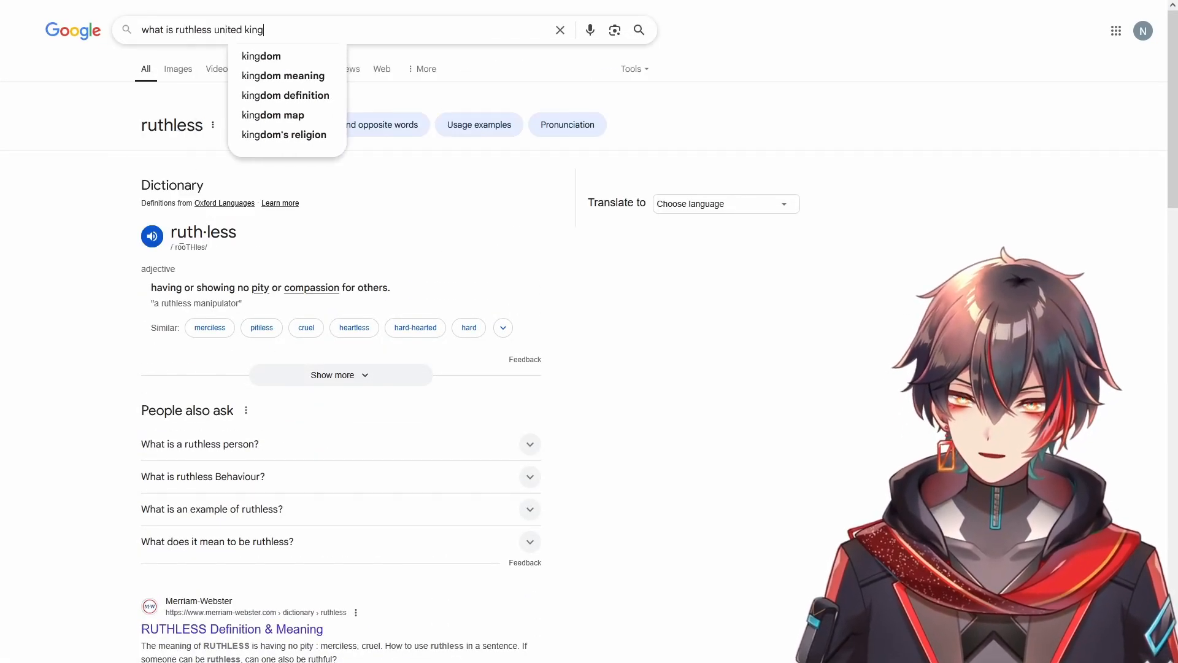
text(dom)
key(Return)
scroll(500, 87, down, 5)
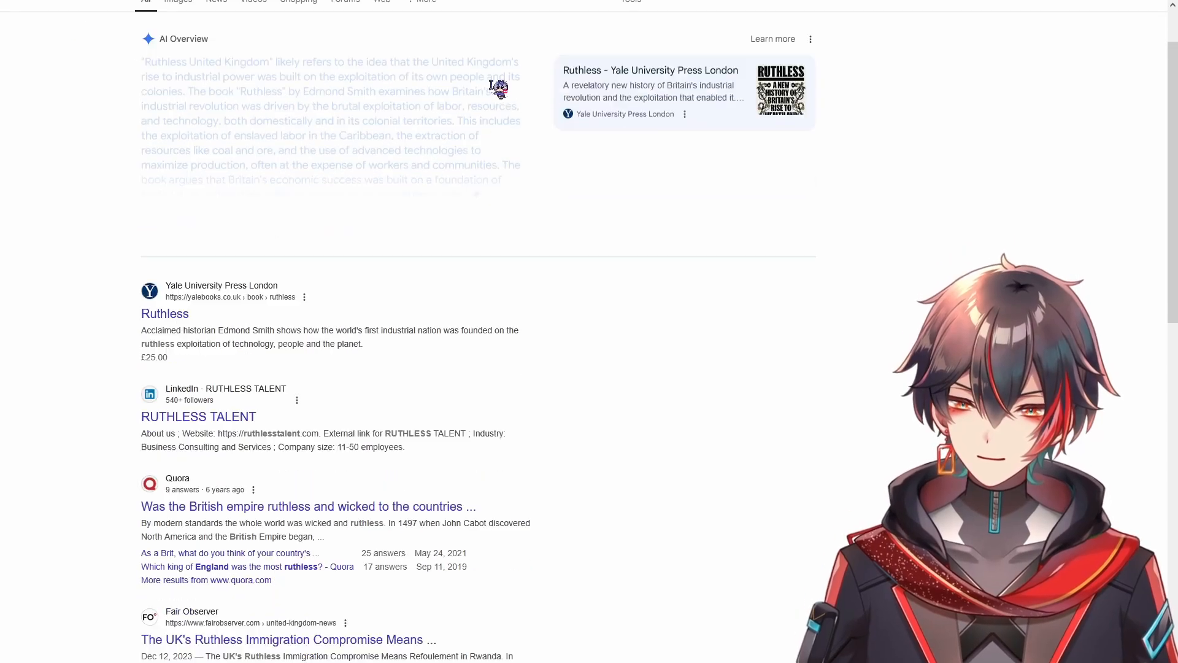
scroll(502, 122, up, 2)
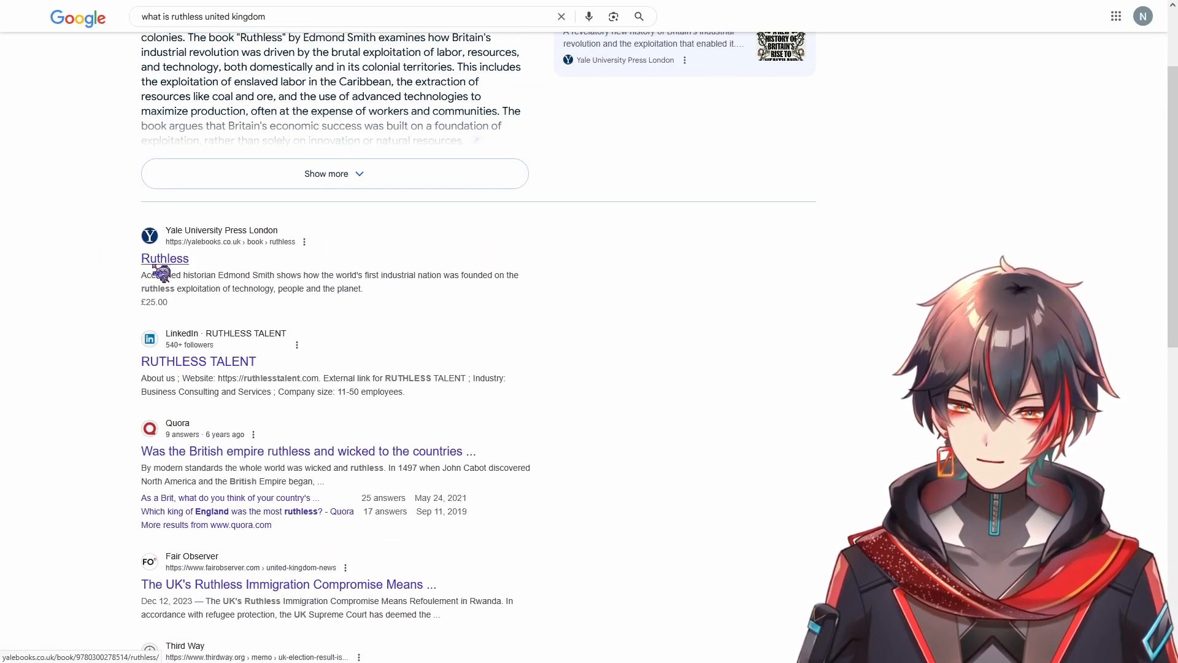
Step: Open the Yale University Press London page for the book Ruthless, read its description and return to the search results
click(334, 273)
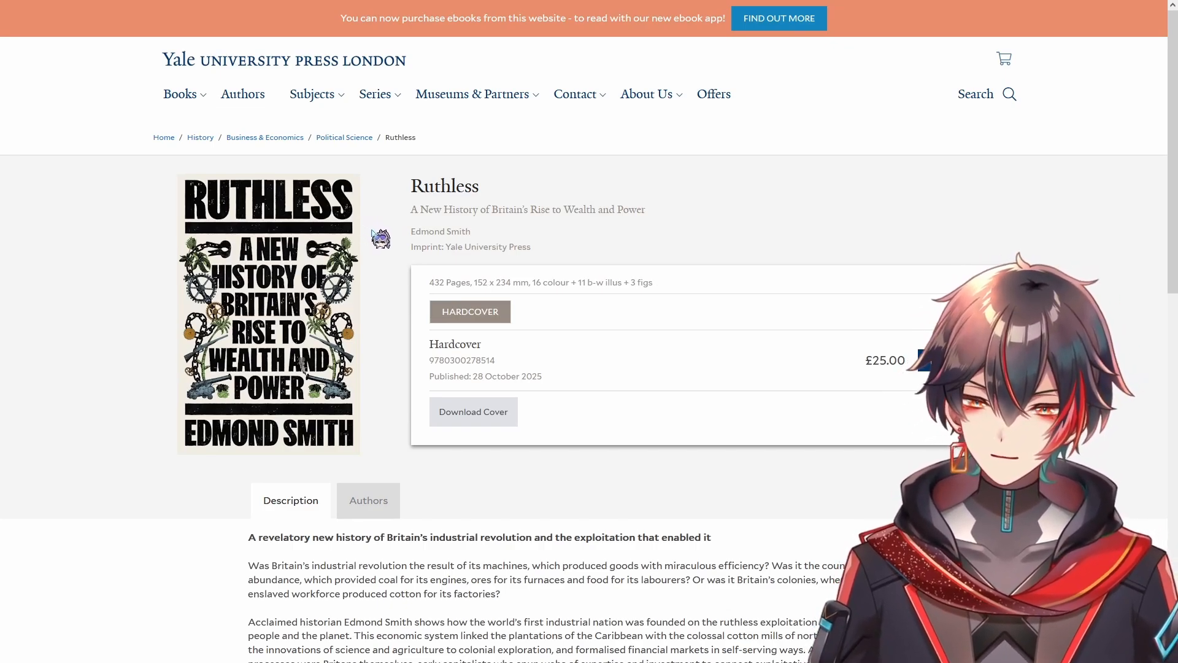
scroll(381, 239, down, 3)
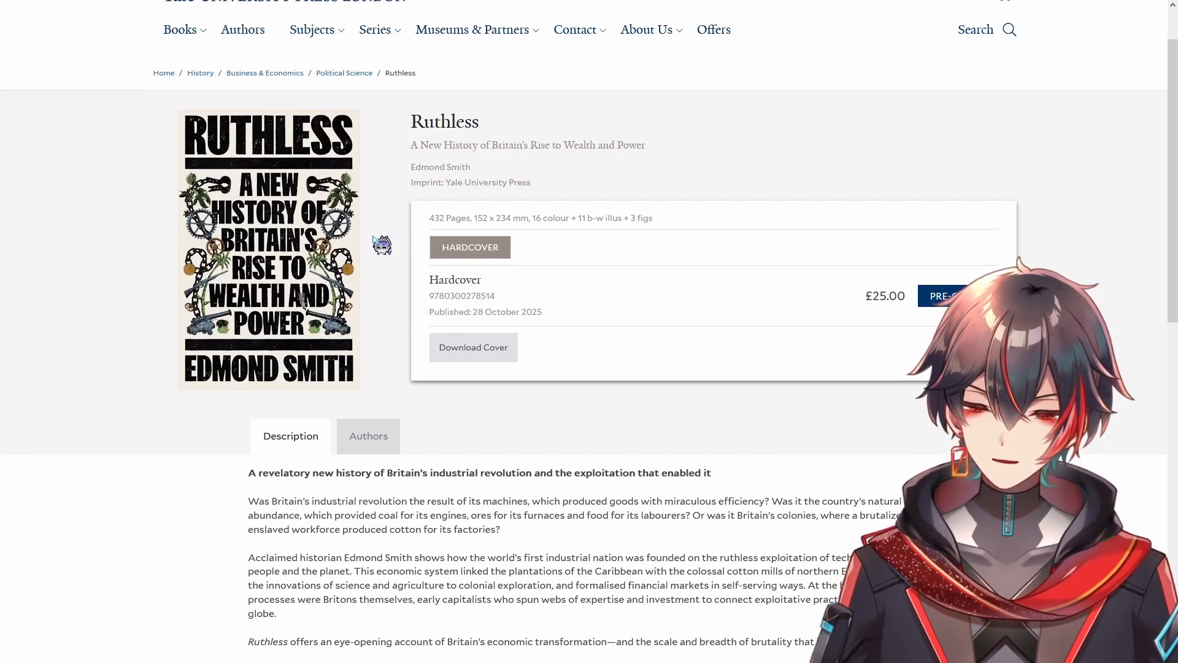
scroll(382, 248, down, 2)
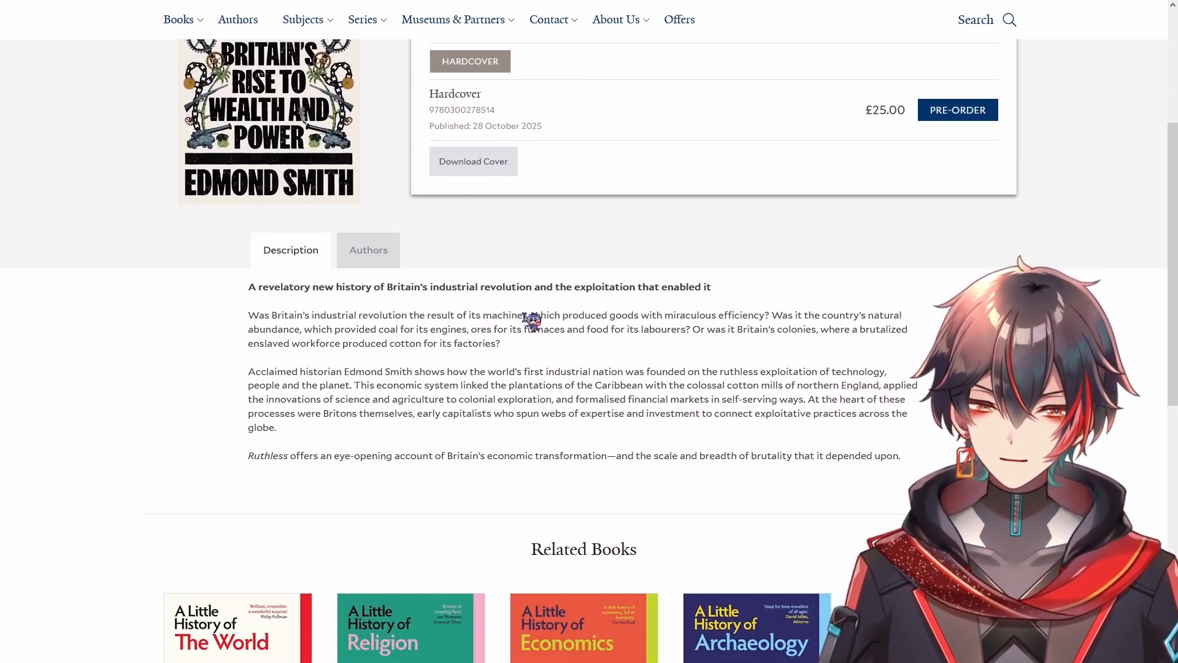
scroll(531, 321, down, 1)
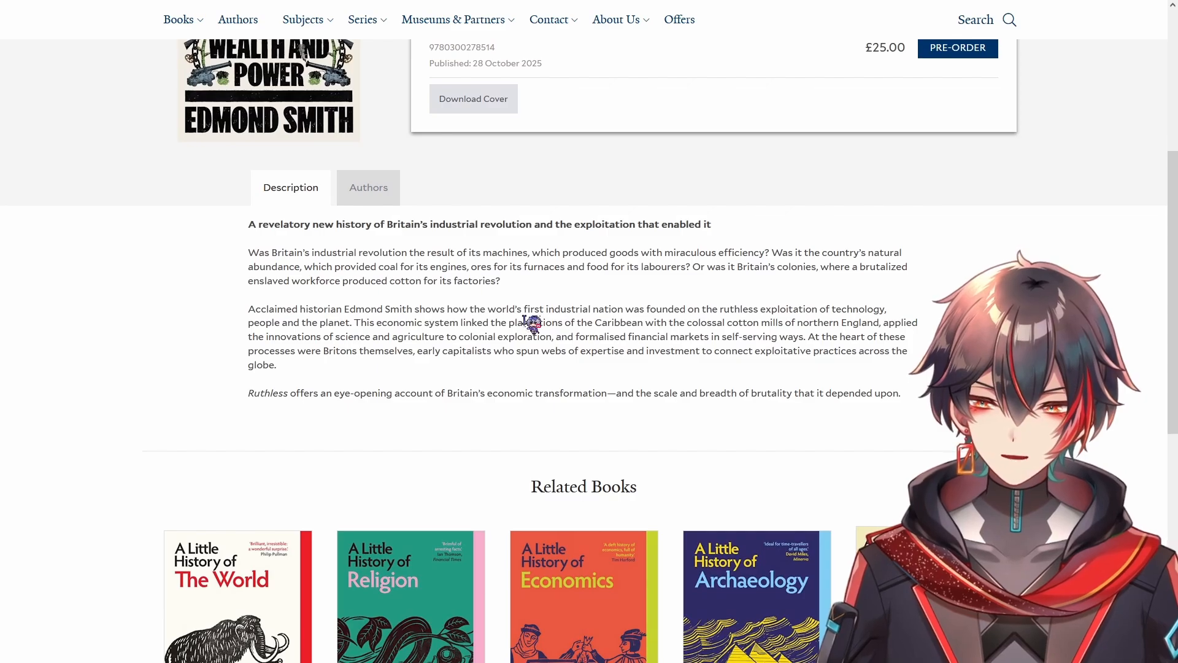
scroll(531, 323, down, 2)
scroll(533, 330, up, 3)
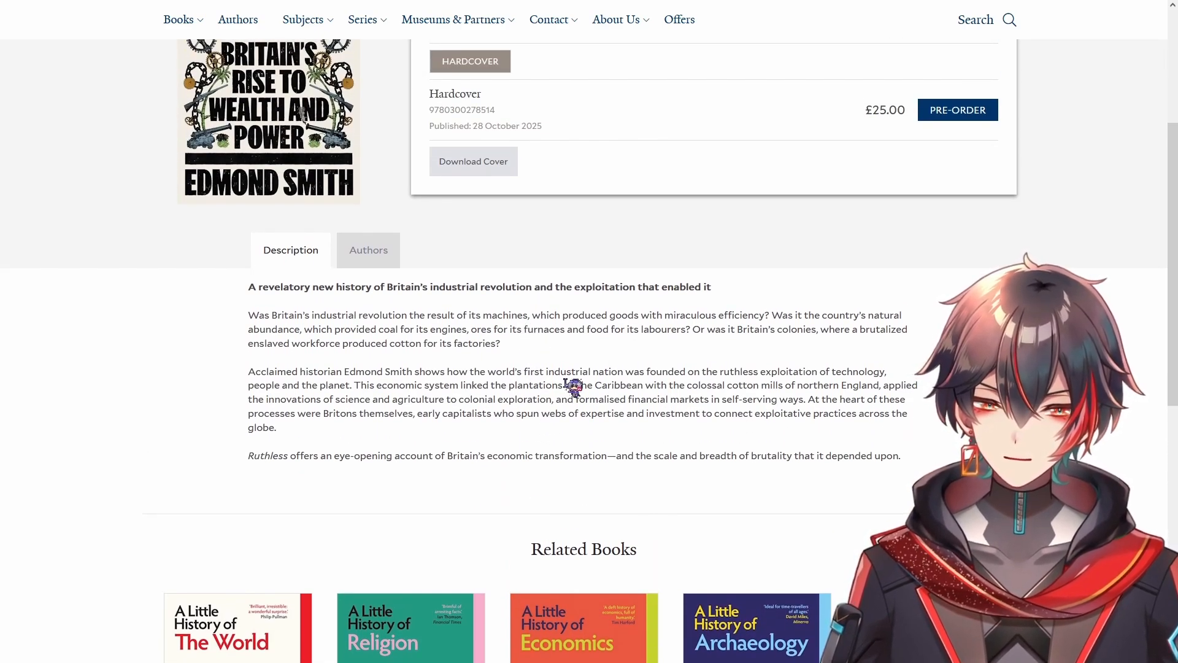
key(alt+Left)
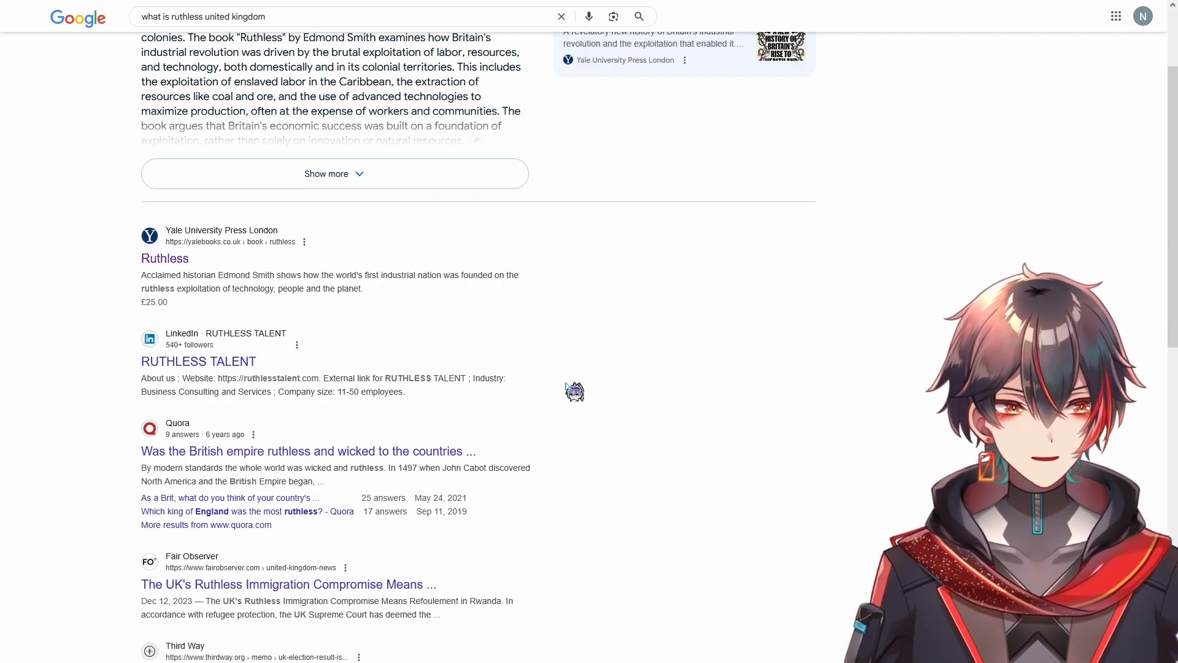
scroll(566, 384, up, 2)
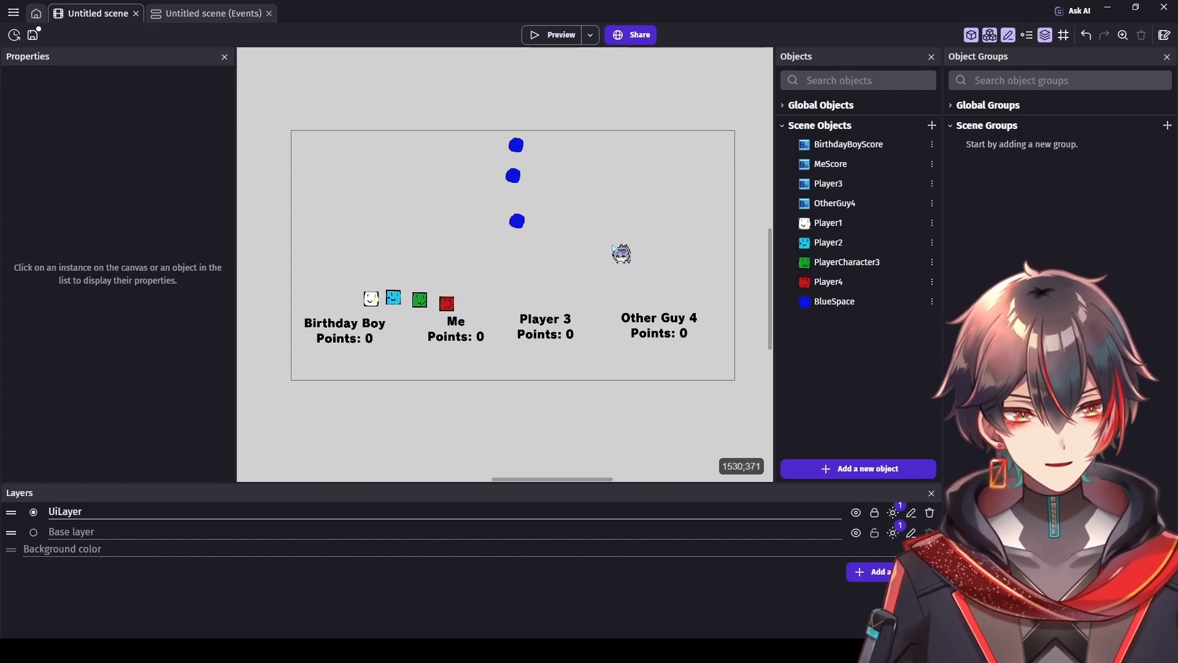
Step: Switch to GDevelop and create a sprite object using an imported portrait image of a smiling long-haired woman
scroll(609, 258, up, 3)
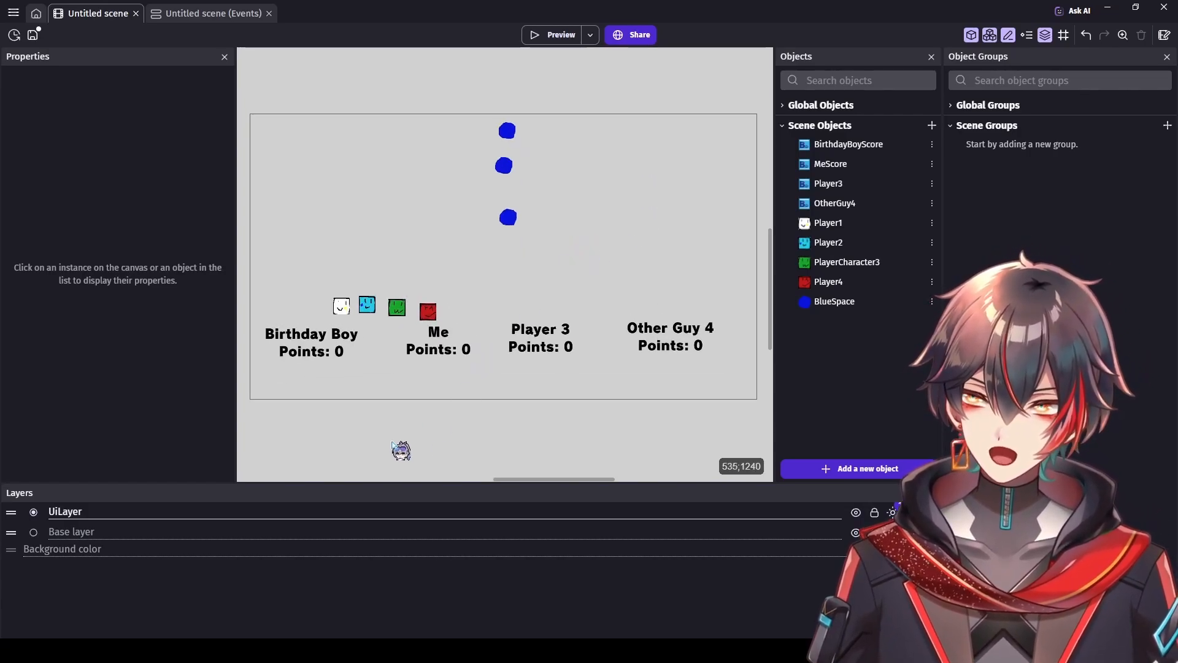
click(798, 470)
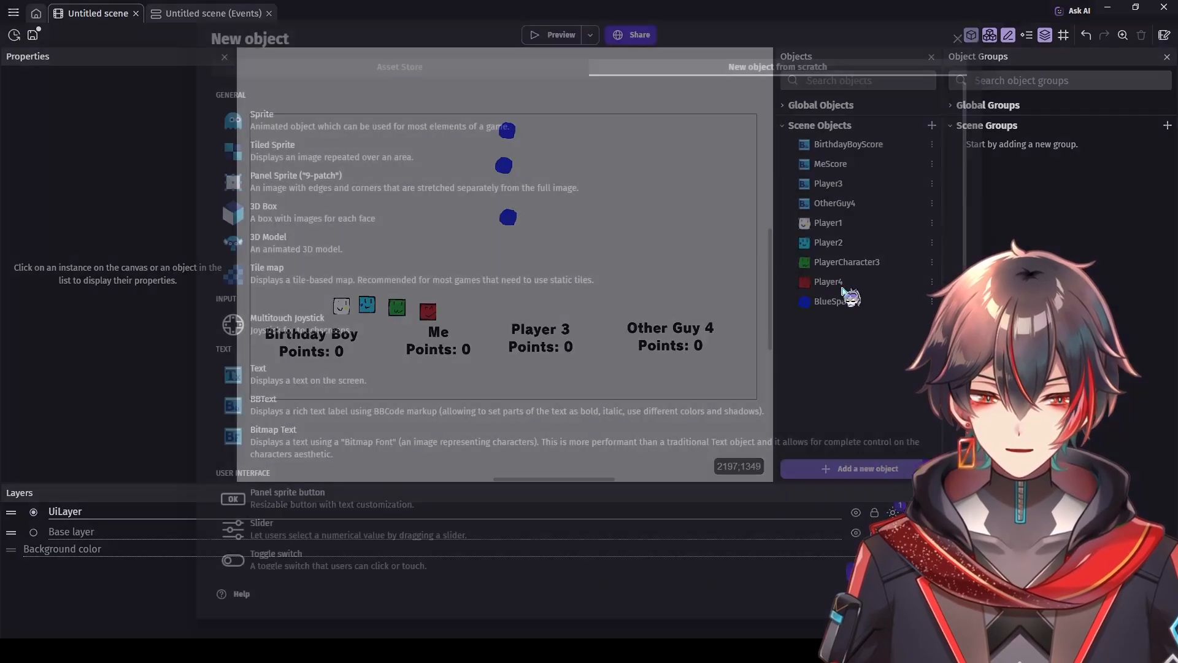
click(494, 123)
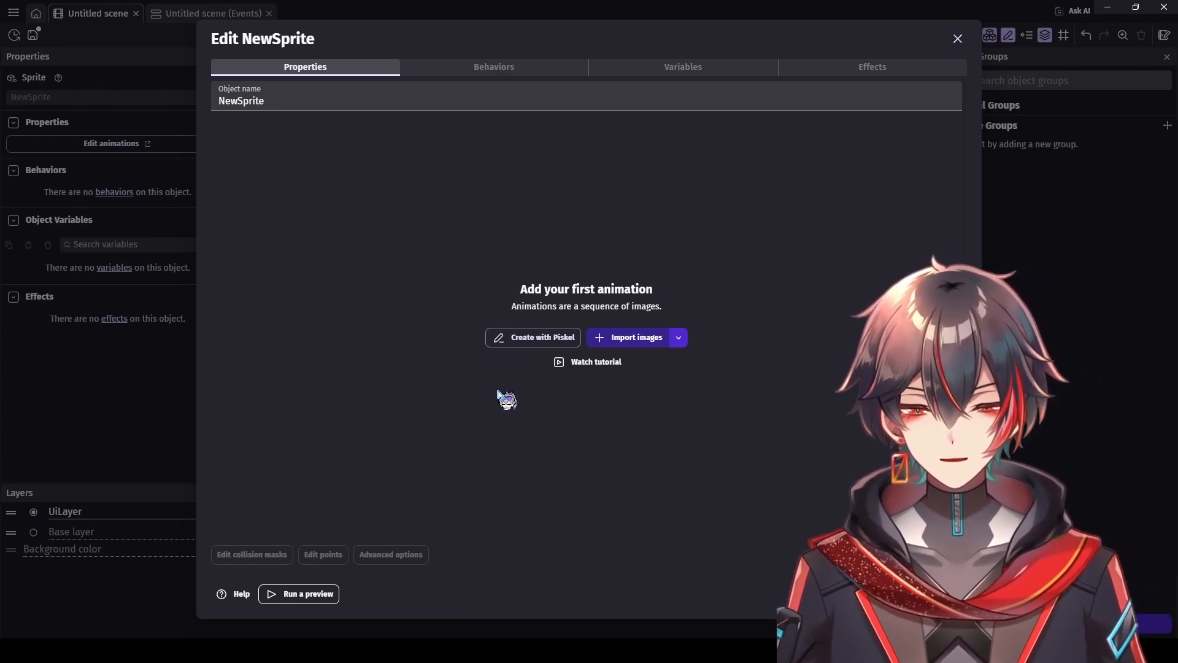
double_click(678, 334)
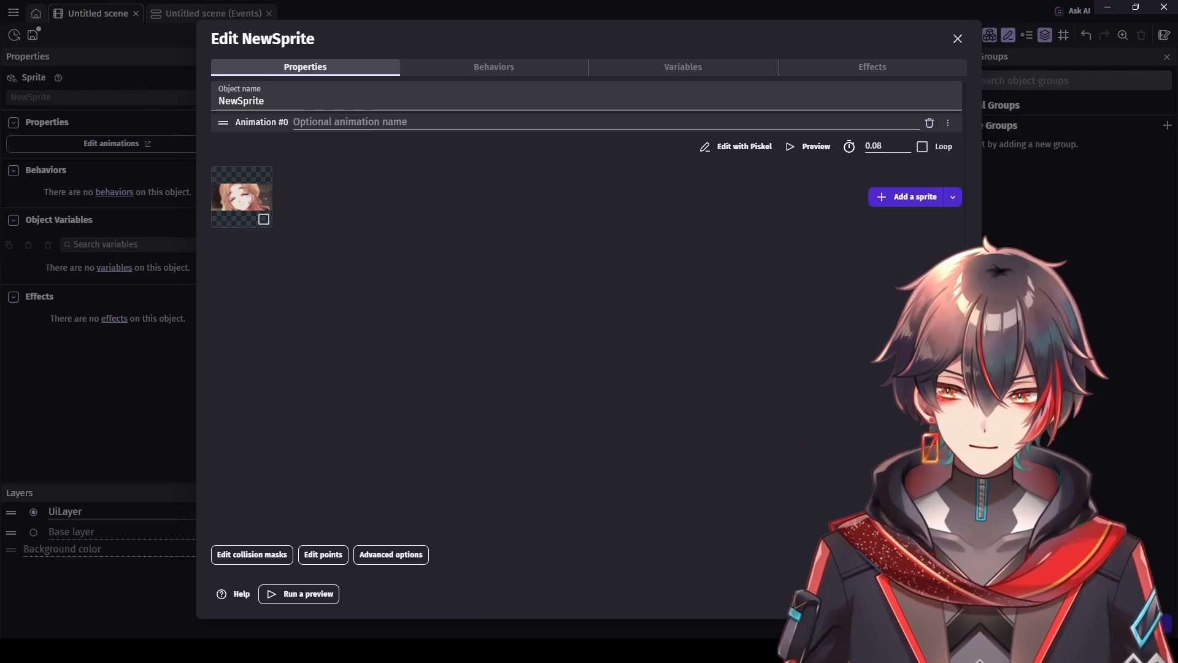
click(946, 594)
scroll(573, 295, down, 3)
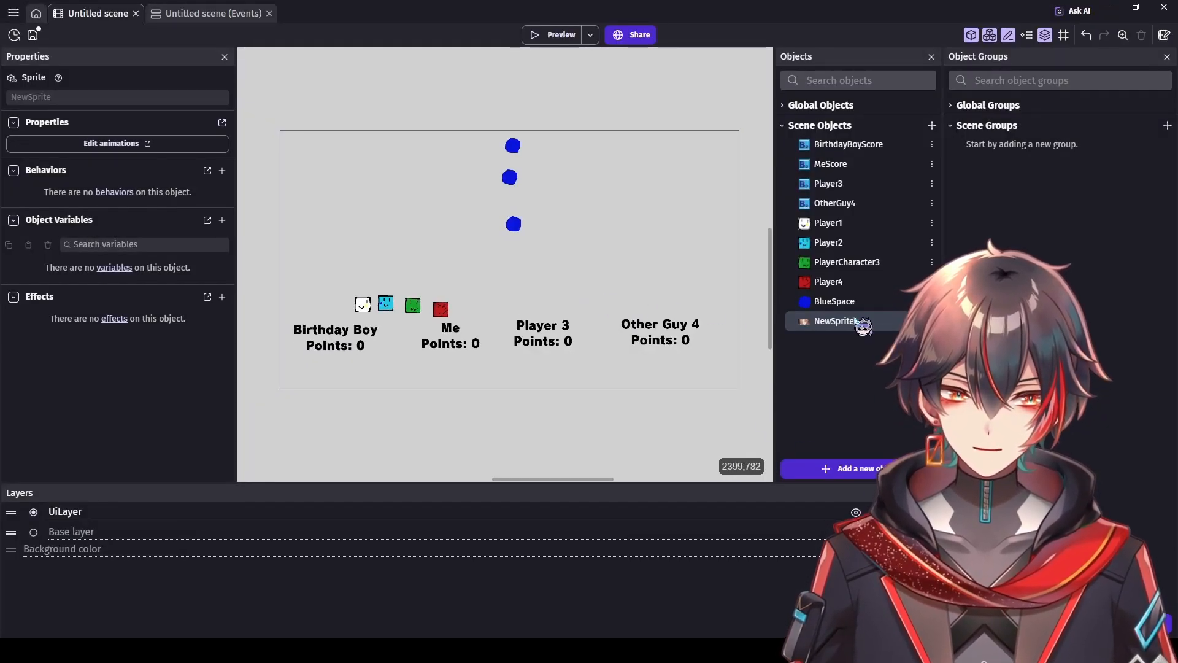
drag(858, 323, 496, 237)
click(429, 277)
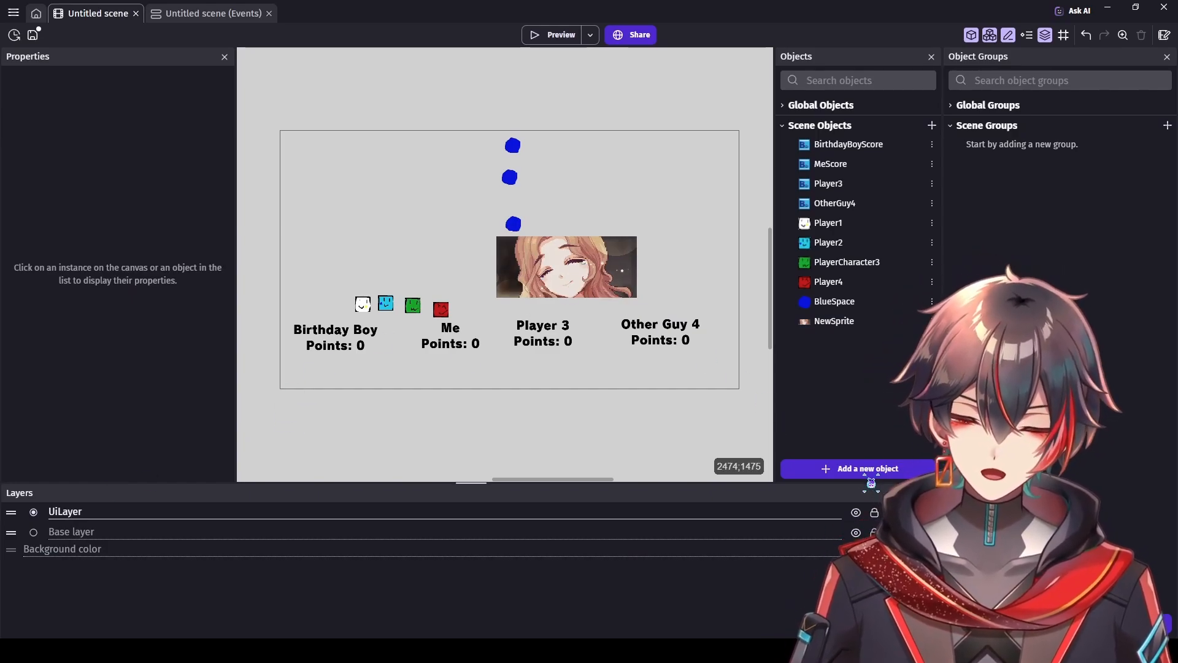
key(ctrl+z)
Step: Make the Base layer active and place the NewSprite portrait above the player characters near X 71, Y 376
click(33, 532)
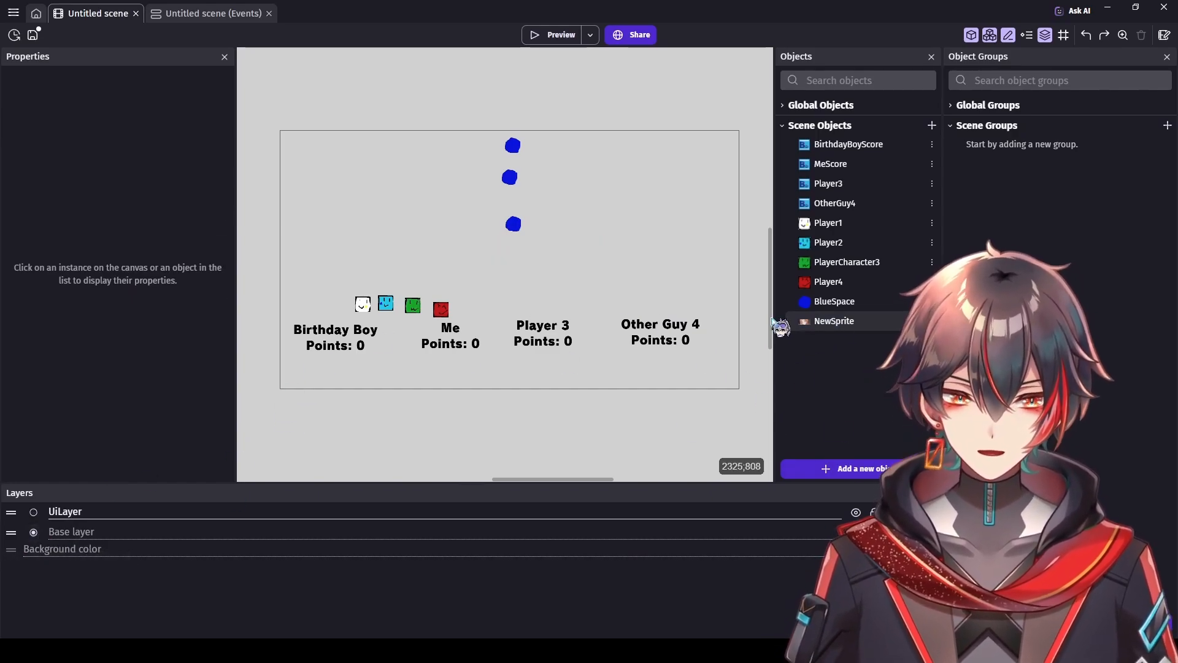
drag(771, 319, 297, 221)
click(479, 289)
scroll(422, 278, up, 2)
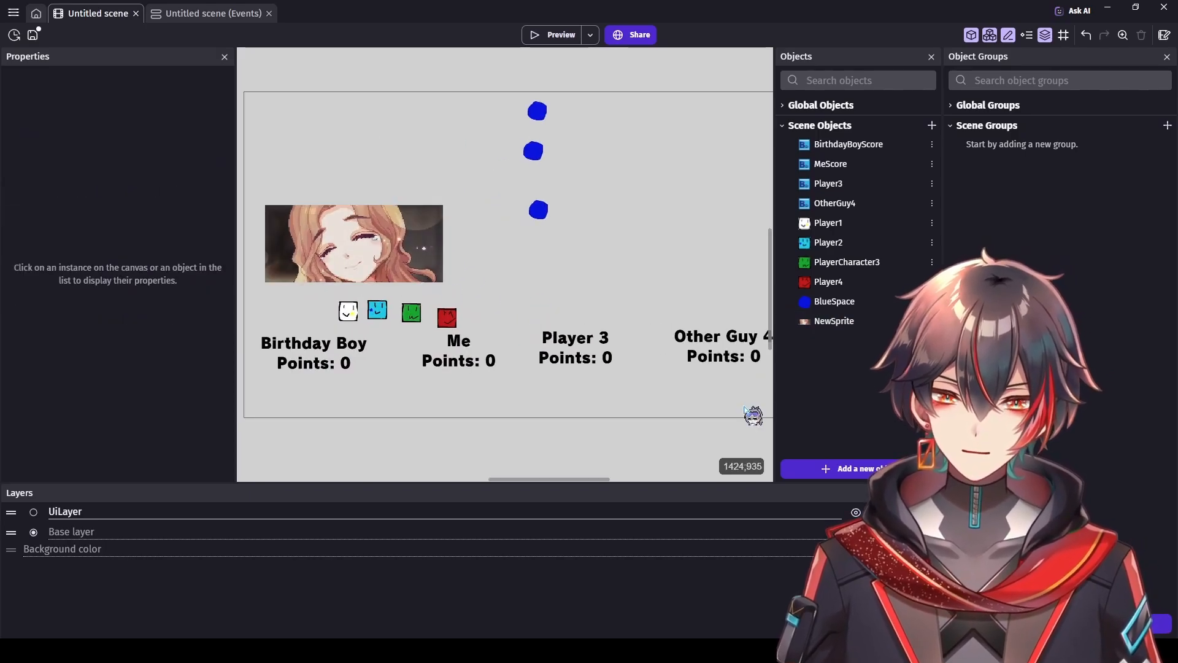
click(828, 468)
click(323, 125)
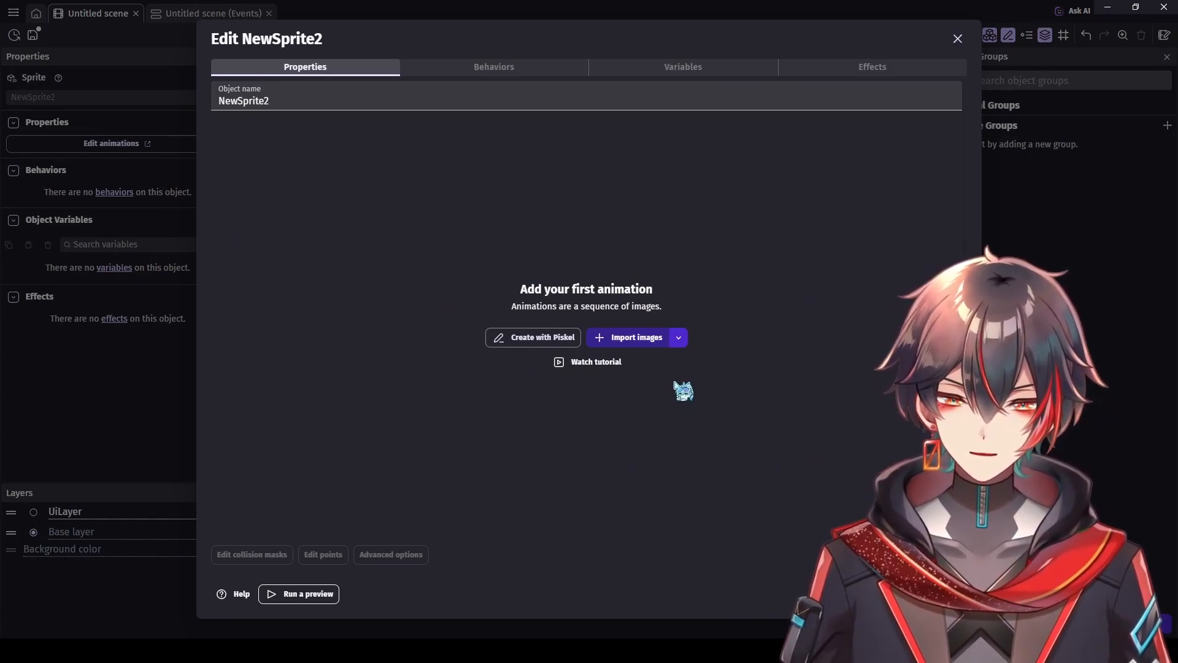
double_click(691, 322)
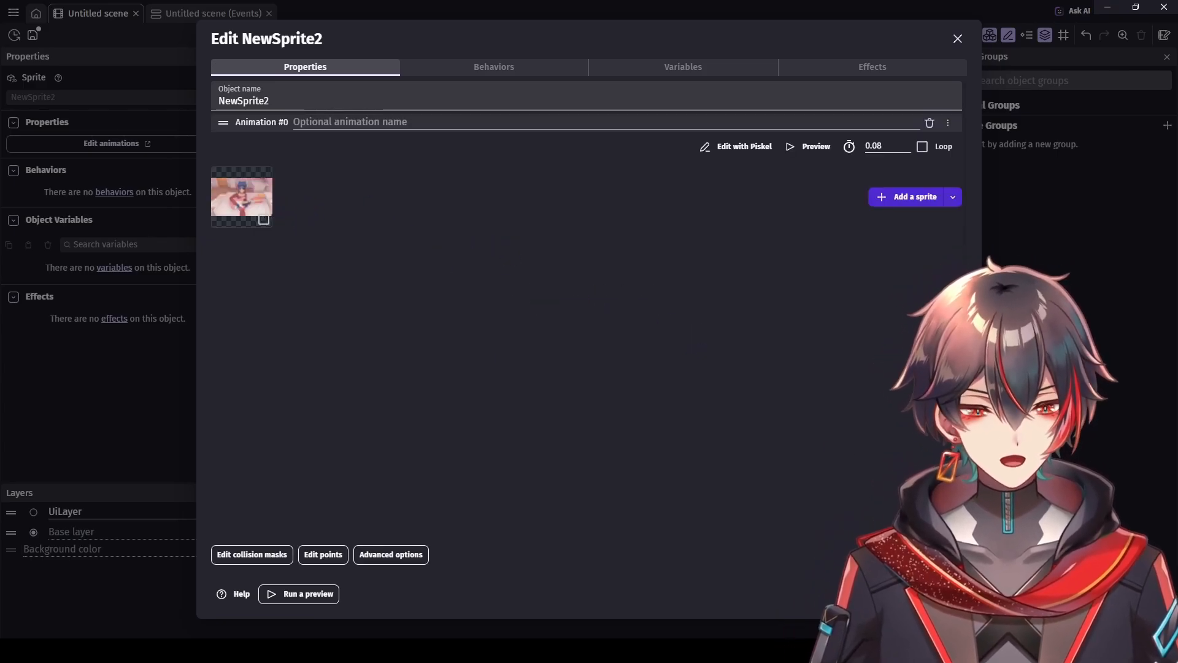
click(957, 39)
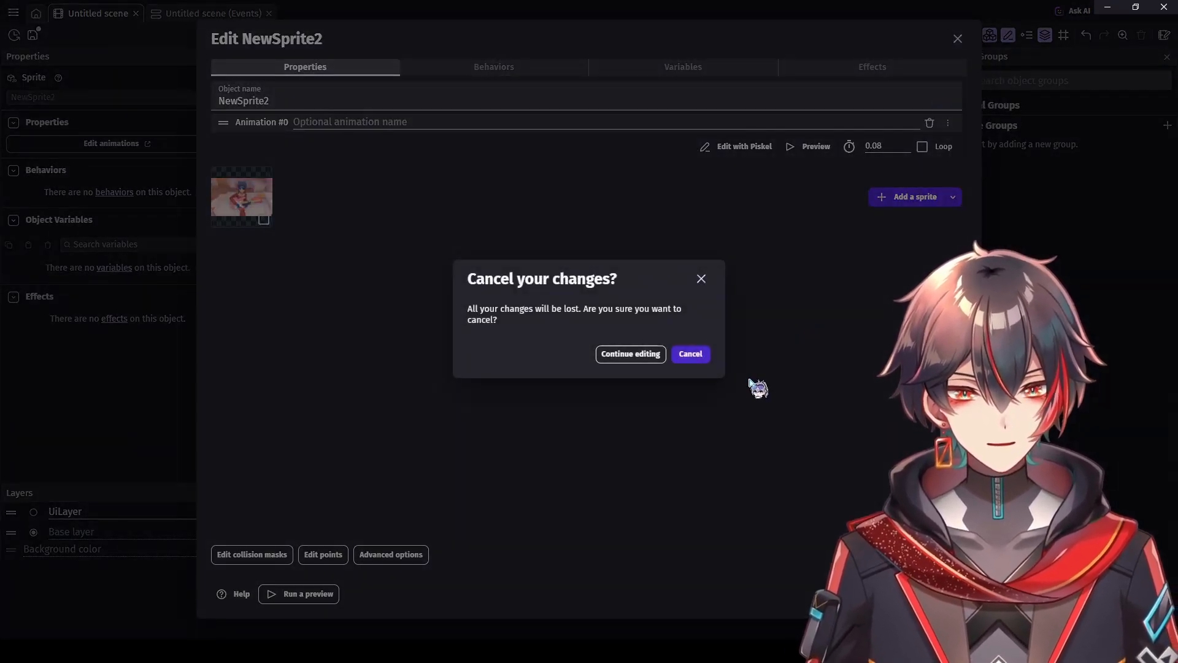
click(691, 354)
click(350, 240)
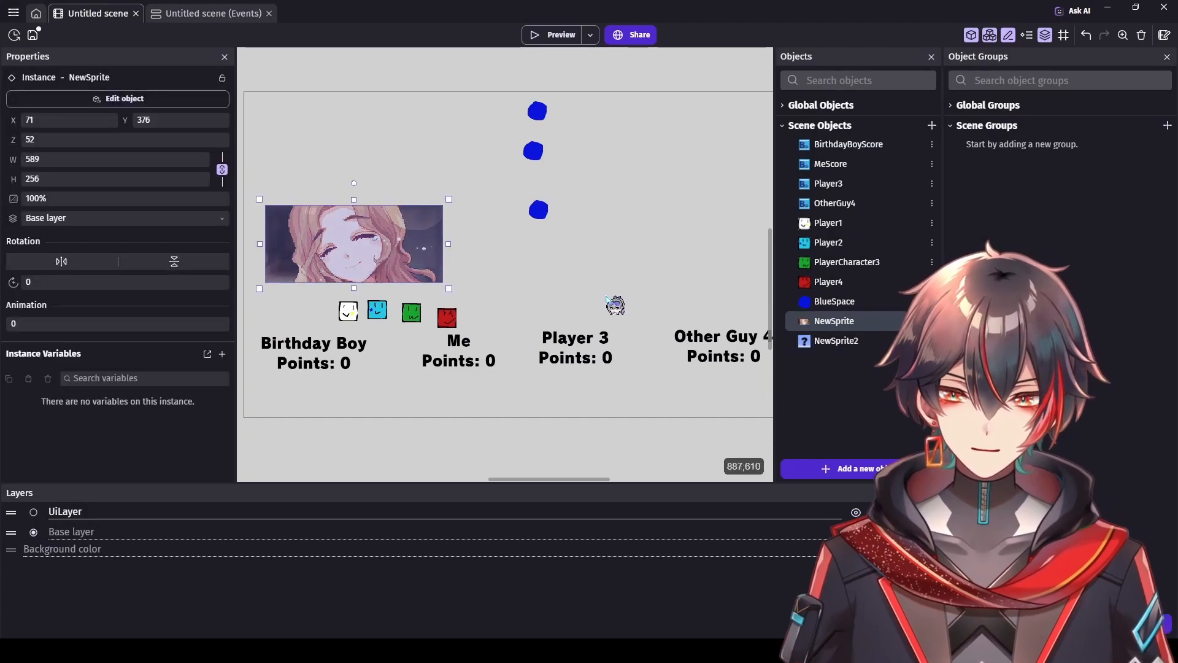
click(838, 341)
key(Delete)
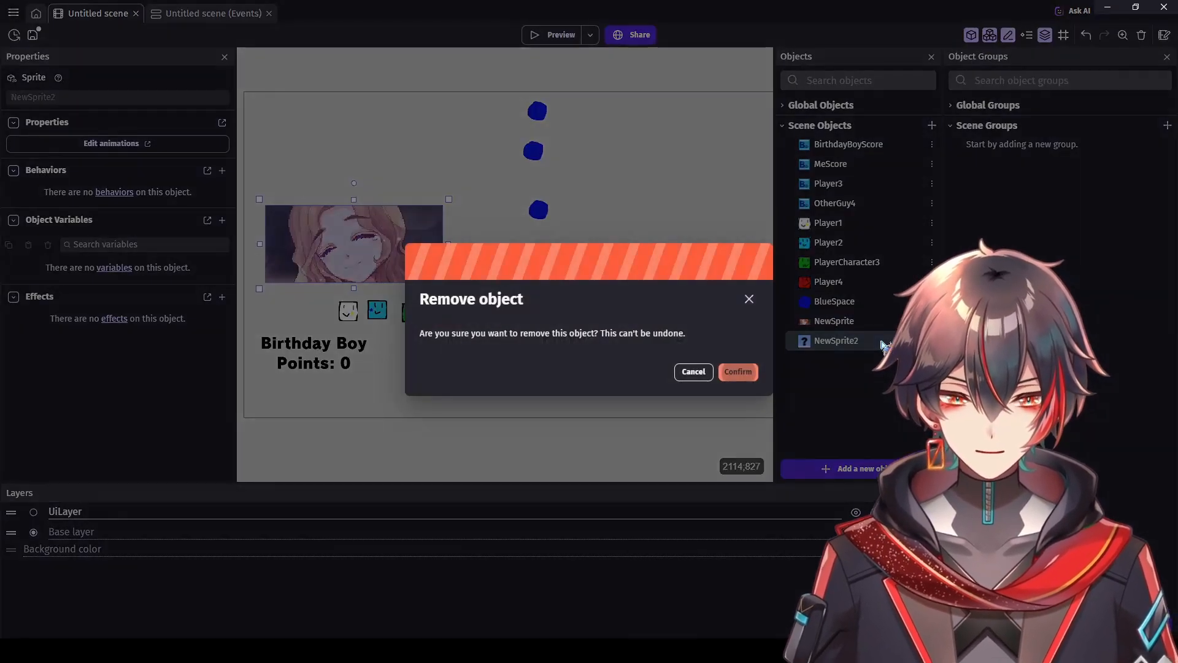
click(738, 372)
Step: Examine the portrait sprite up close next to the four player characters
click(308, 242)
ctrl+scroll(301, 238, up, 3)
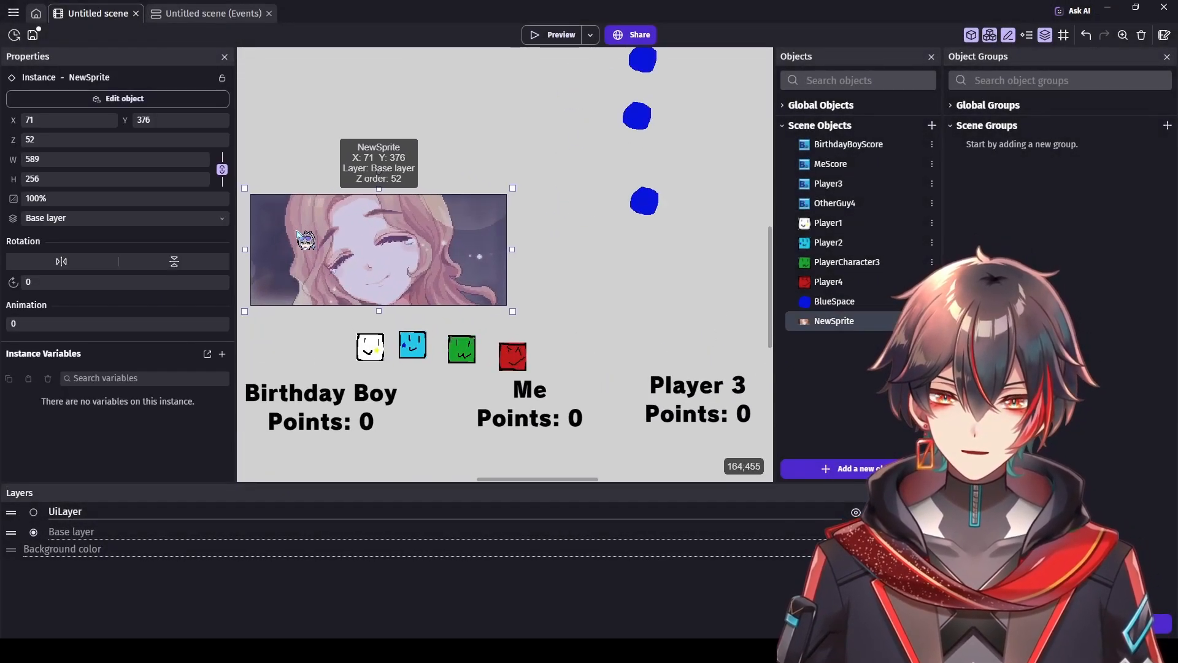
ctrl+scroll(298, 233, up, 1)
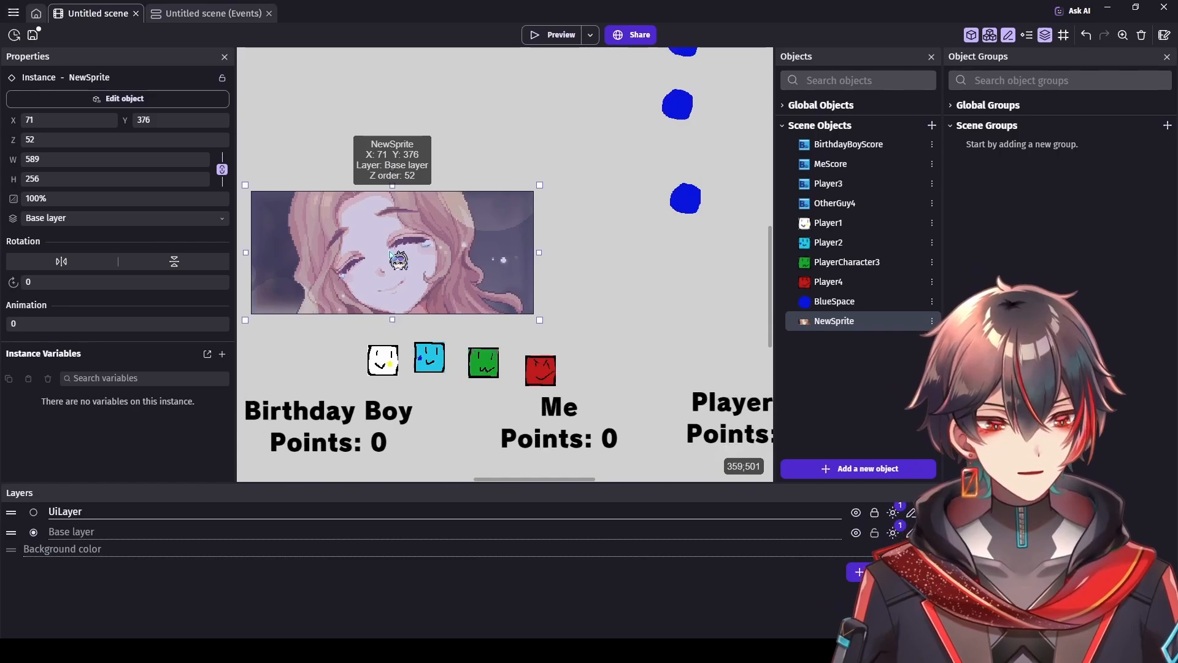
ctrl+scroll(393, 258, down, 3)
click(617, 269)
ctrl+scroll(621, 271, down, 2)
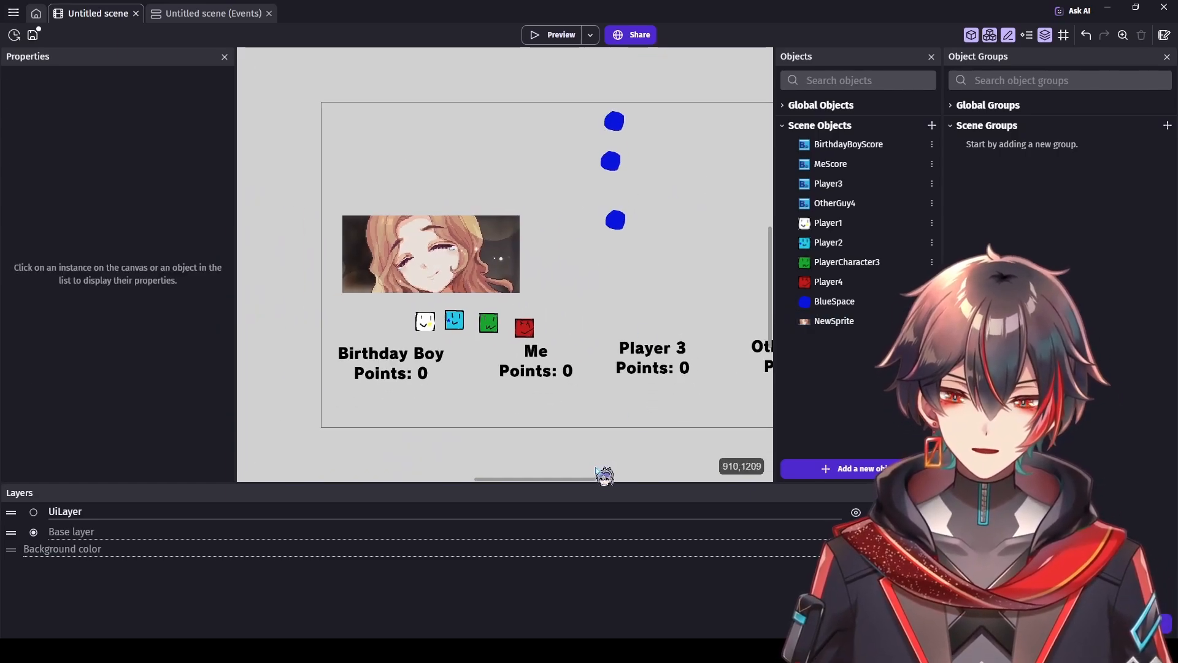
Step: Move Player1 to just above the Birthday Boy score and position the portrait above it at about X 144, Y 354
drag(589, 479, 599, 479)
click(444, 283)
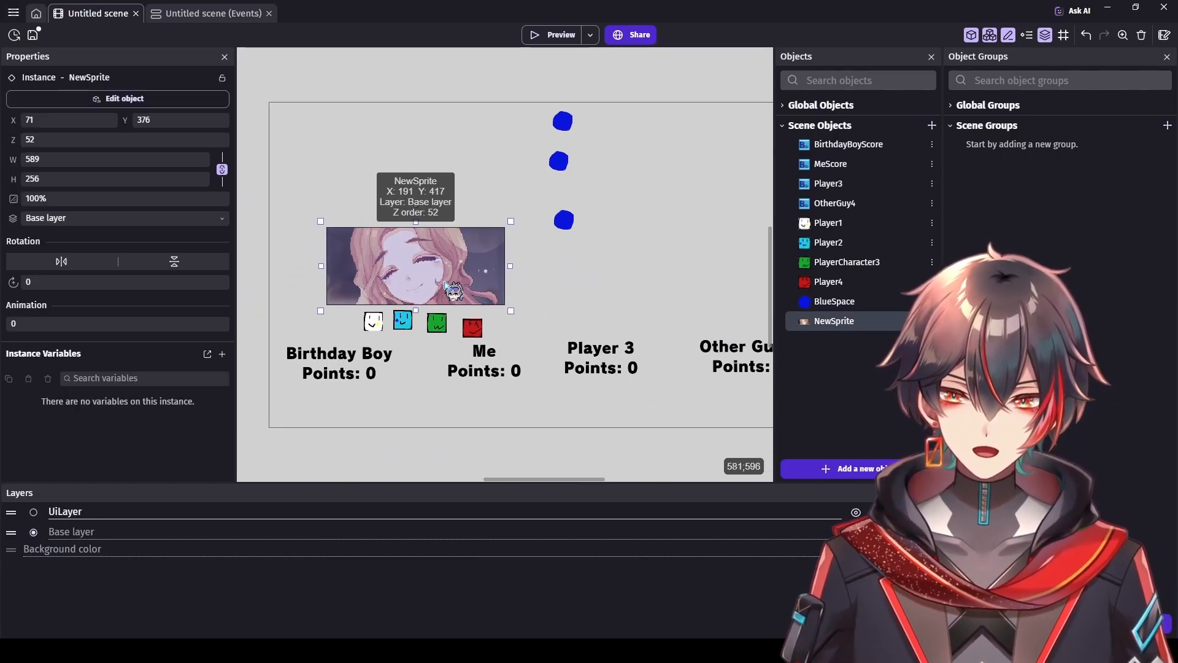
drag(444, 283, 437, 285)
click(520, 309)
drag(370, 318, 327, 284)
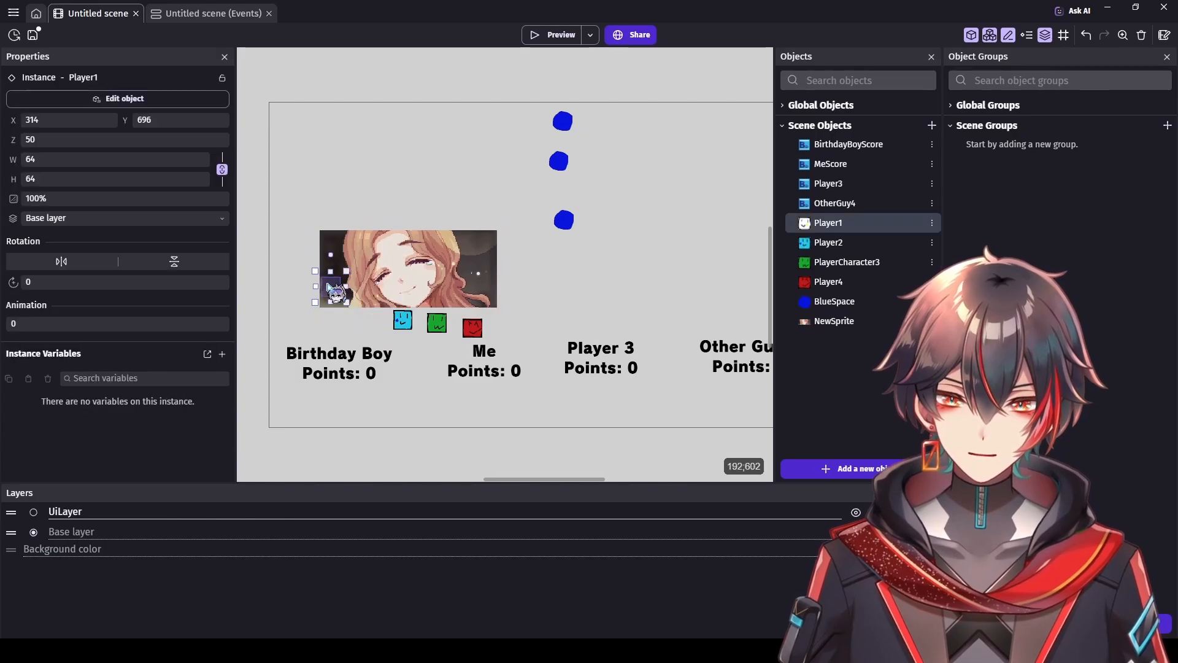
drag(404, 273, 392, 248)
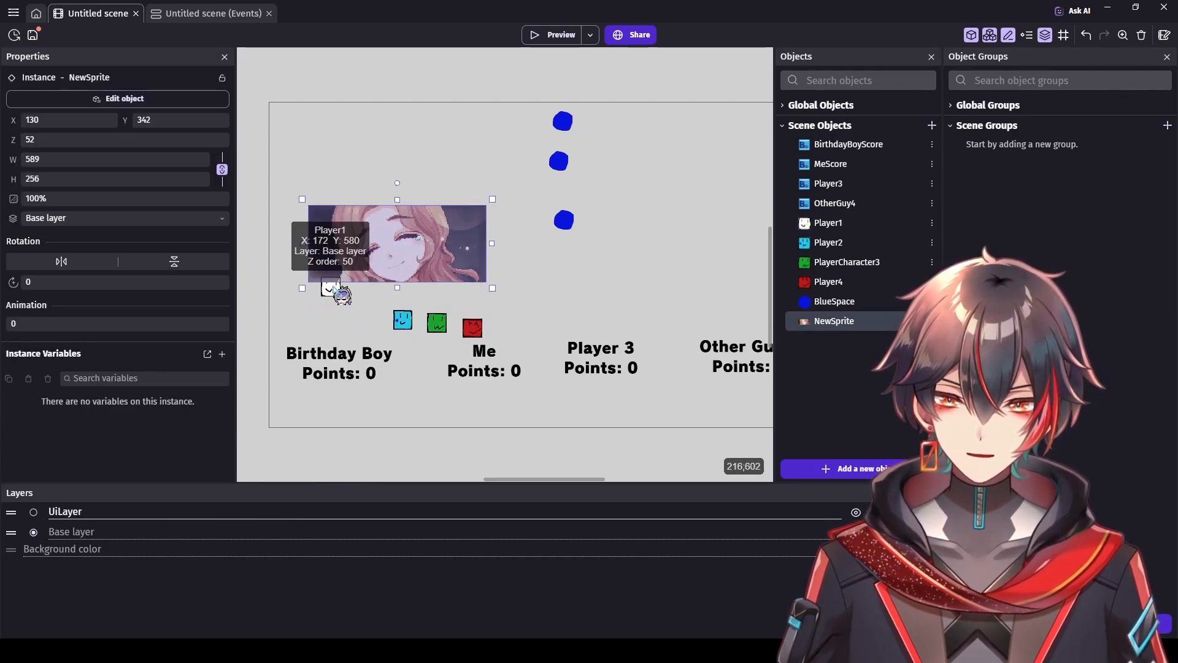
drag(335, 286, 366, 281)
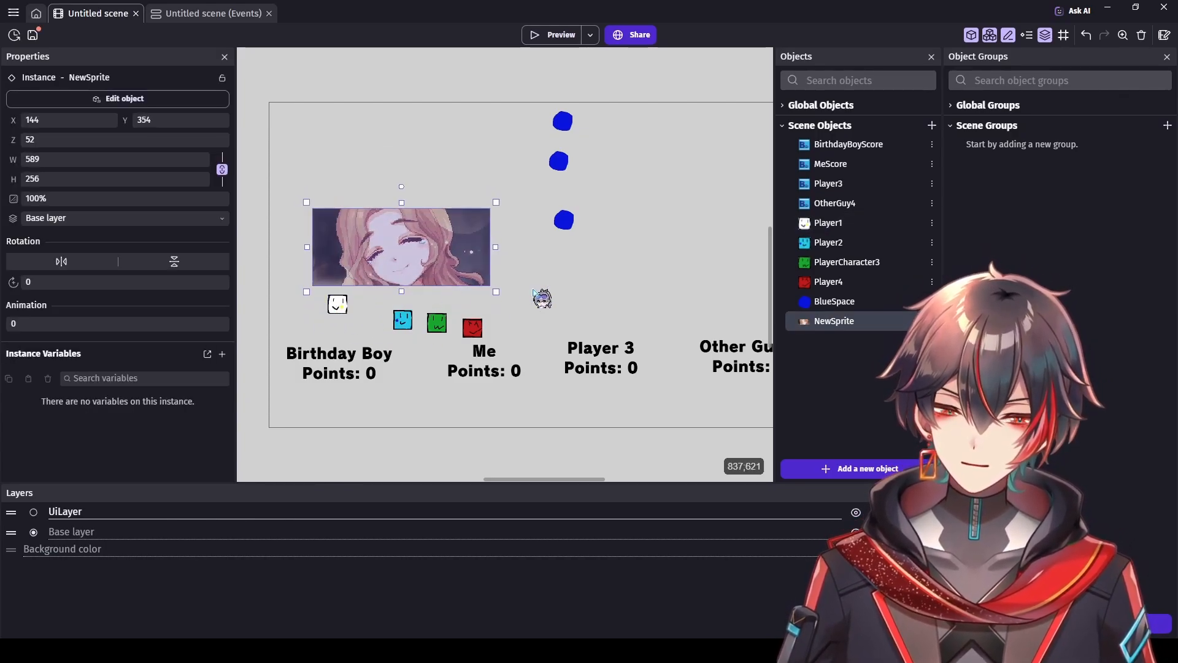
click(544, 297)
scroll(578, 311, up, 2)
drag(592, 478, 603, 479)
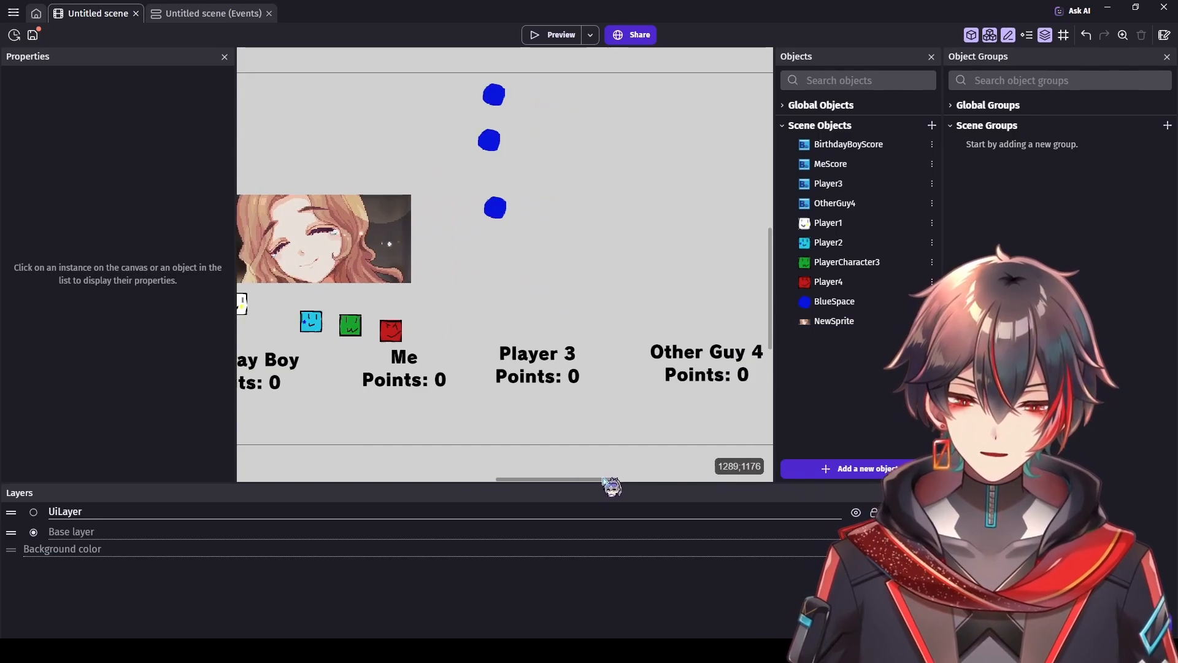
scroll(583, 250, down, 3)
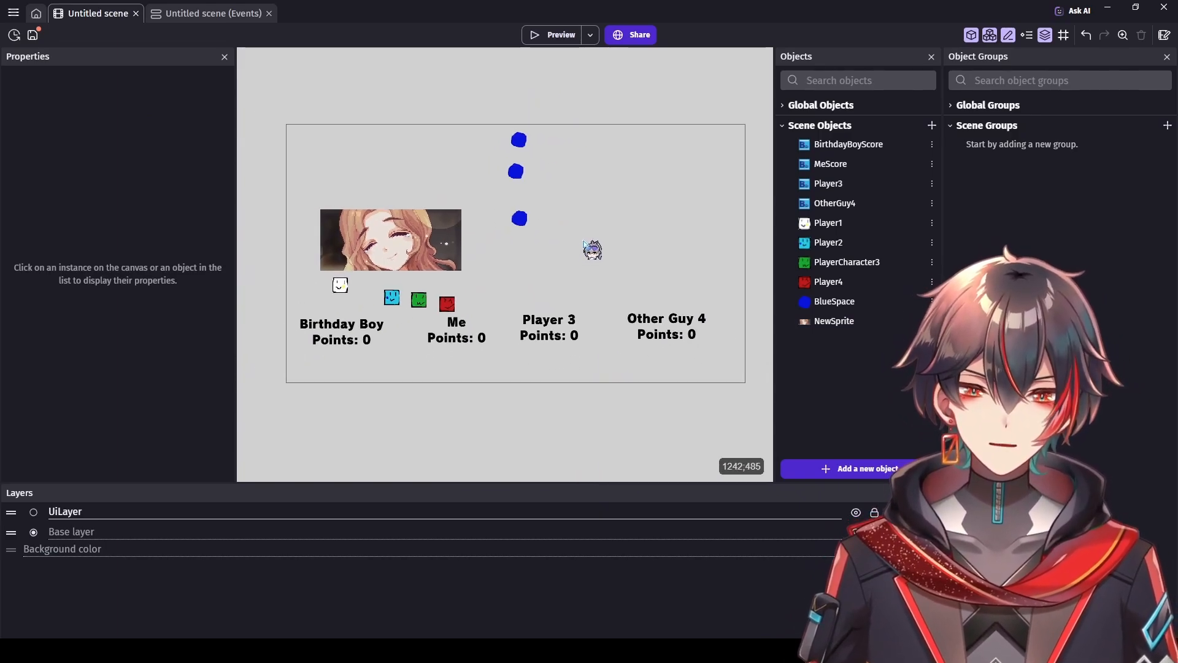
ctrl+scroll(669, 365, up, 1)
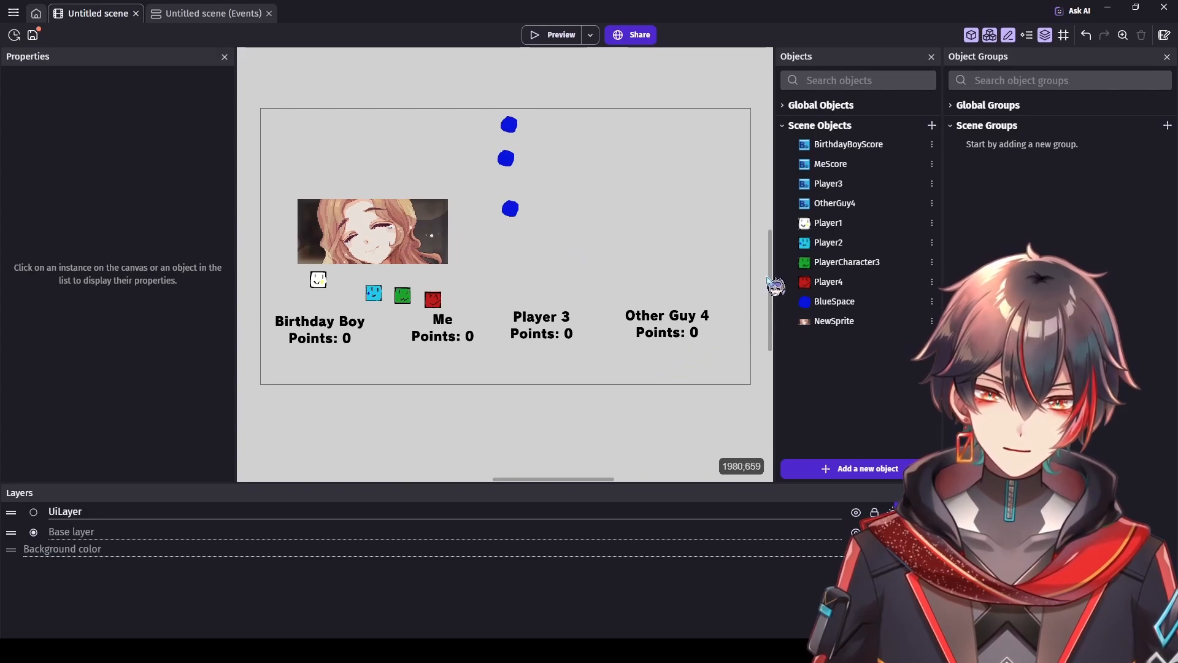
scroll(770, 257, up, 3)
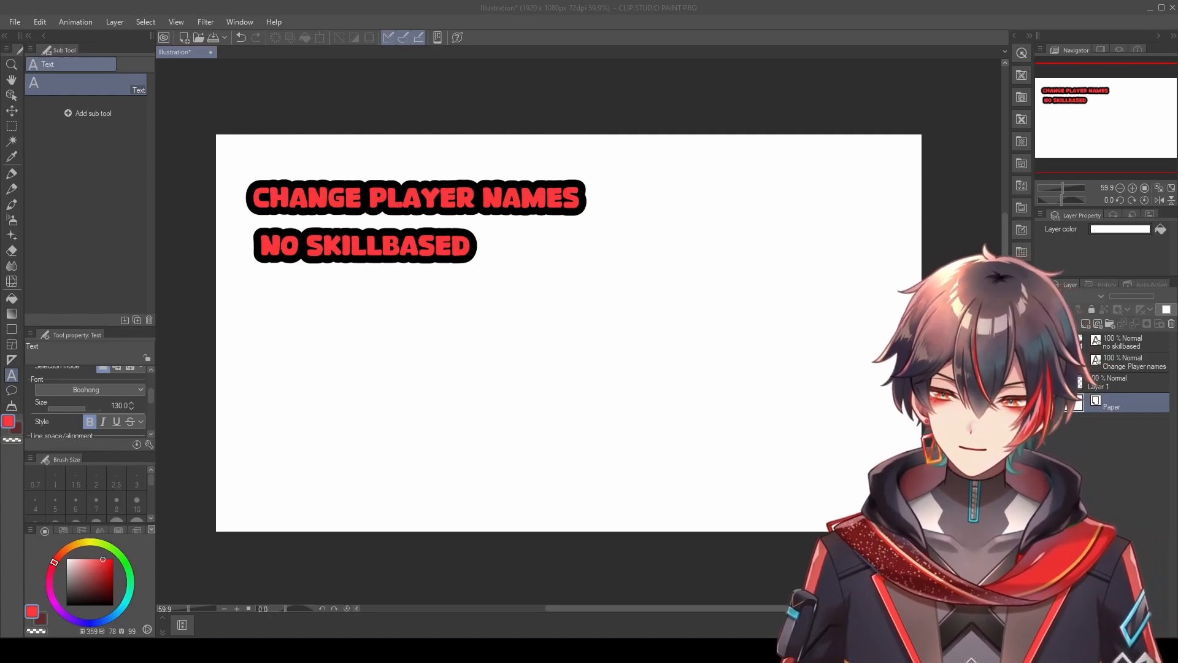
Step: Switch to Clip Studio Paint and start a size 70 text below NO SKILLBASED with the lines MONEY, POWER and DRINKING
click(314, 327)
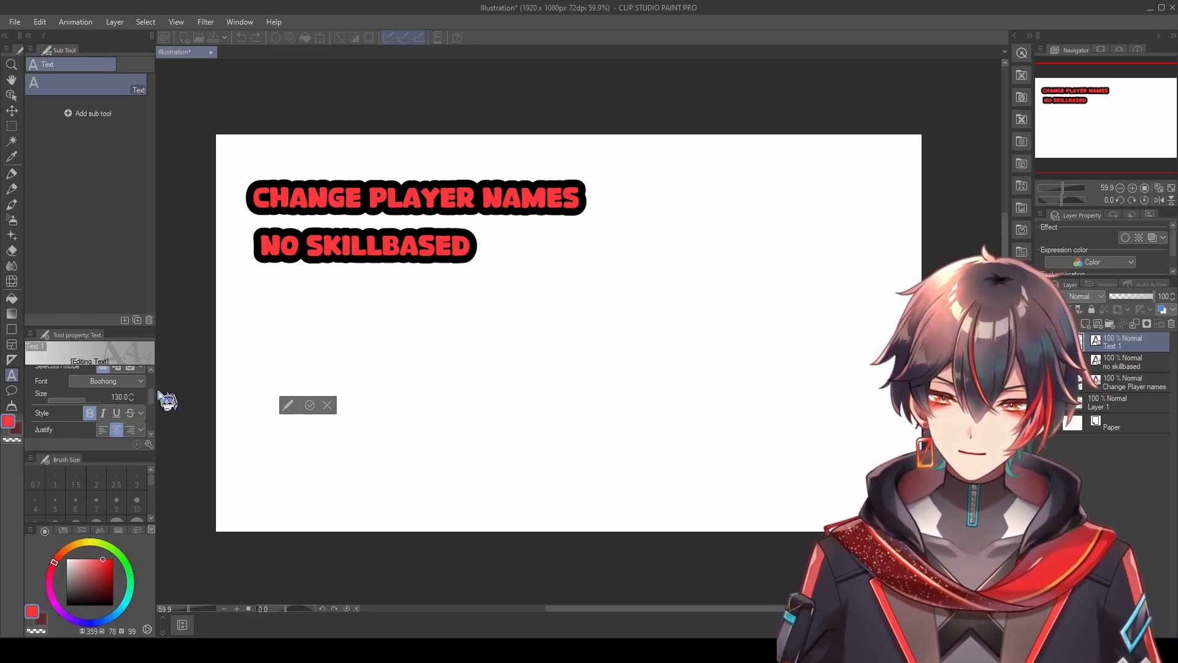
text(70)
key(Return)
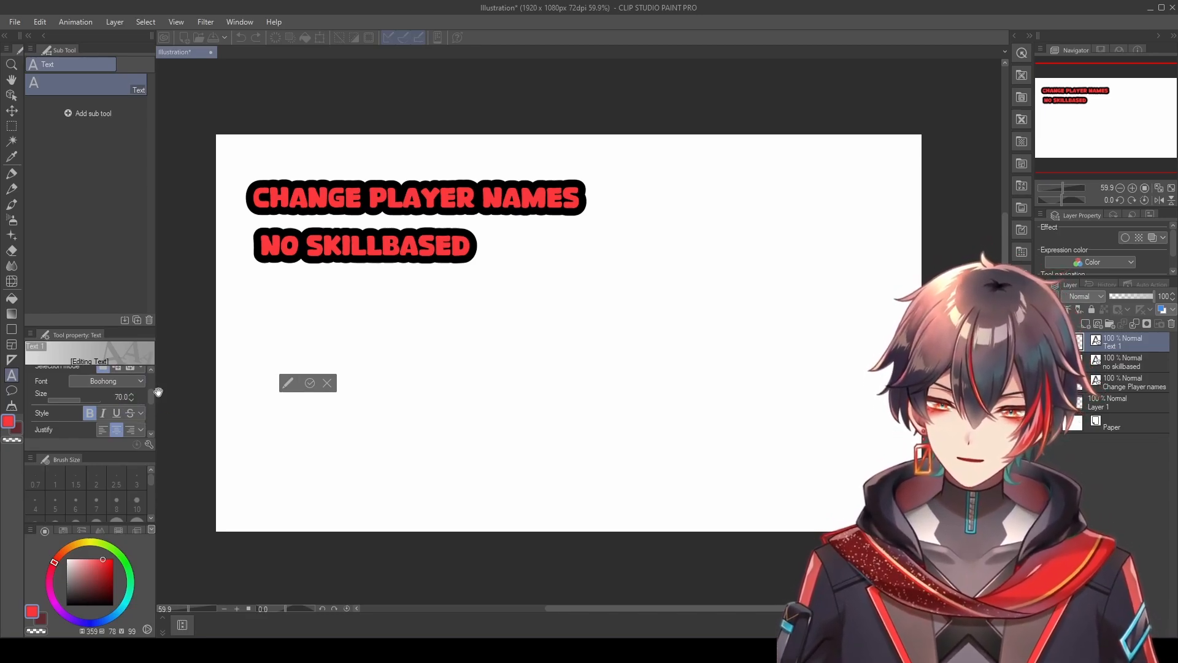
text(MONEY)
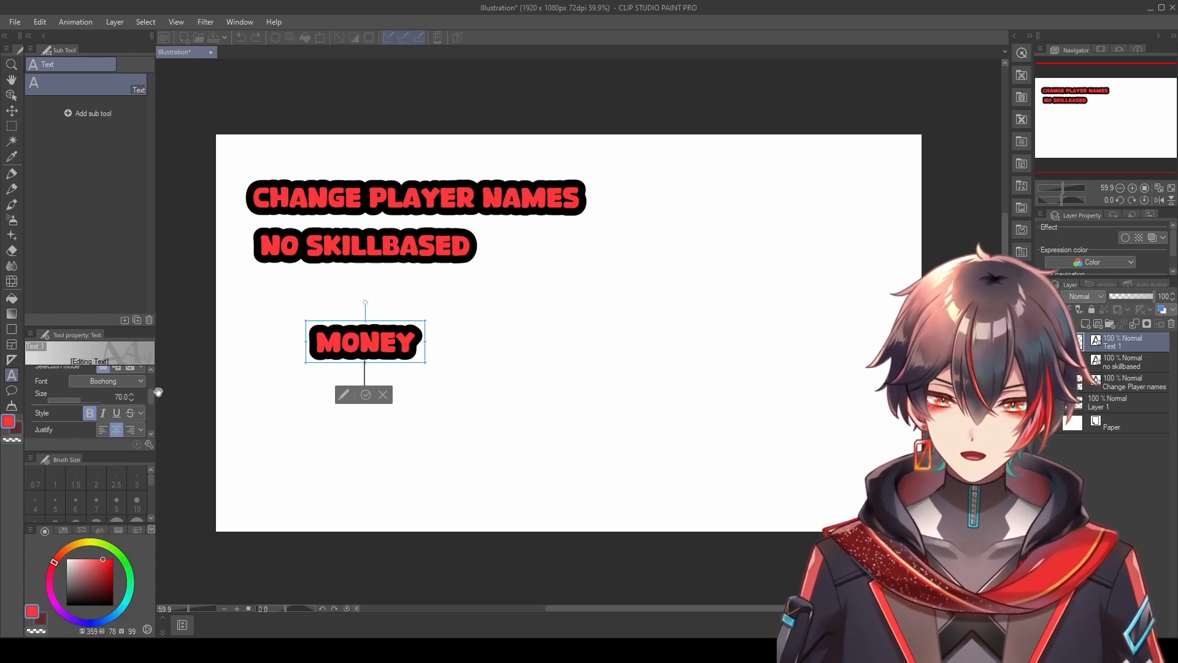
key(Return)
text(POWER)
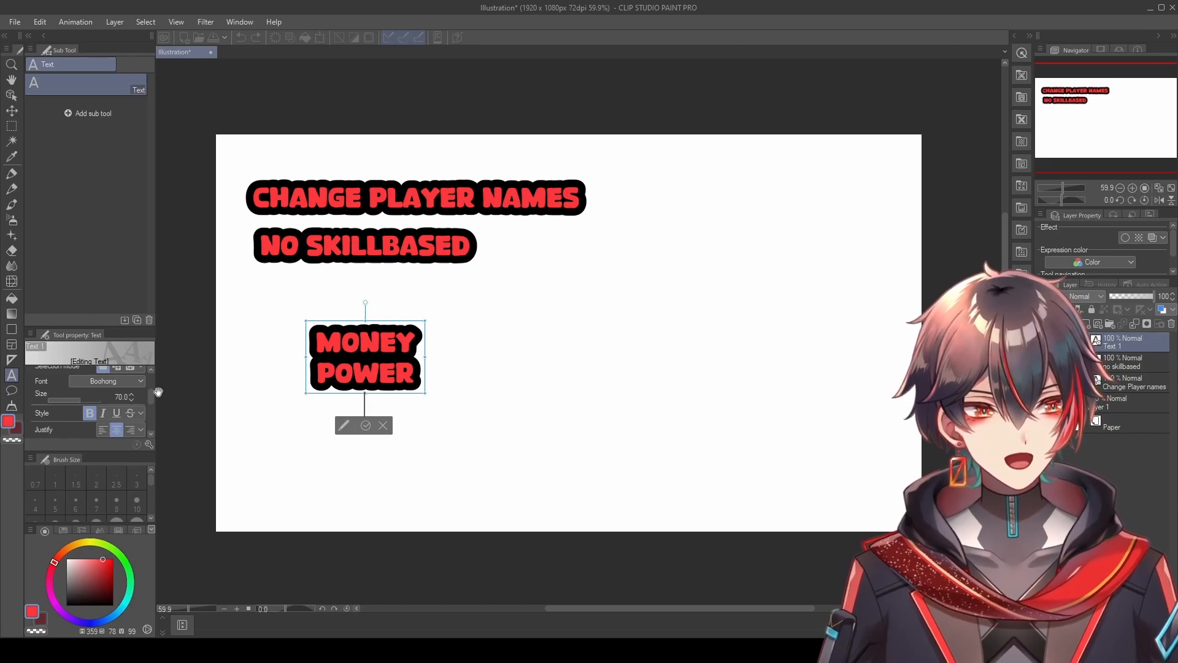
key(Return)
text(DRINO)
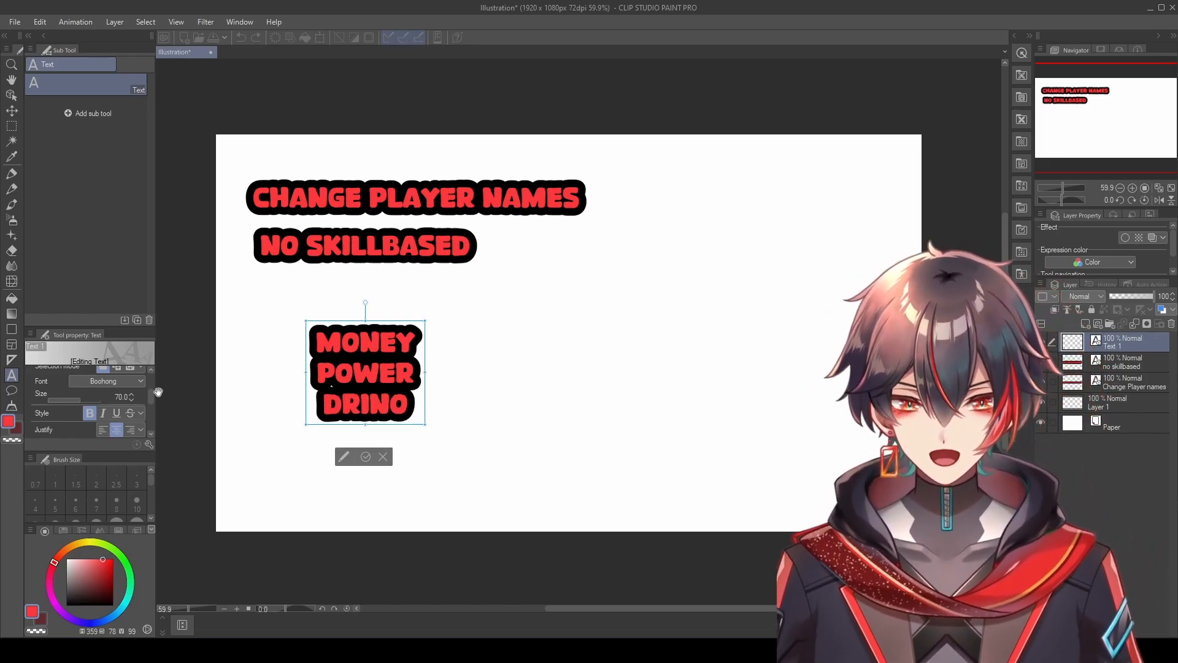
key(BackSpace)
text(KING)
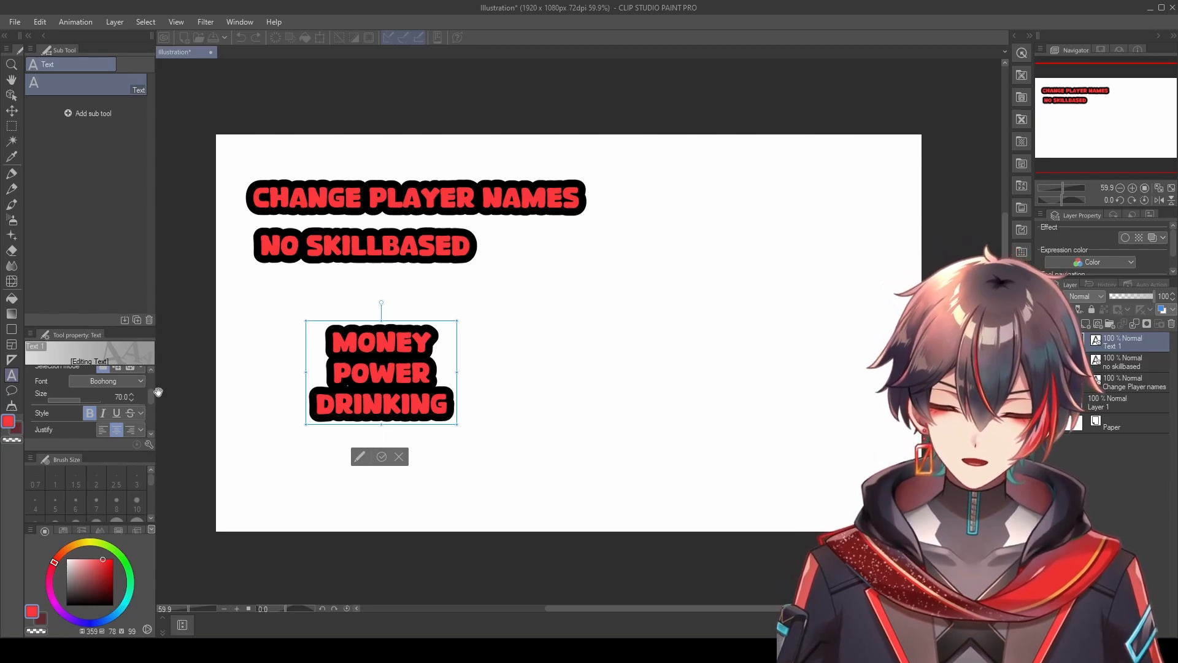
Step: Add the lines ARMOR and SKILLS to the text and move the block up to just beneath NO SKILLBASED
key(Return)
text(ARMOR)
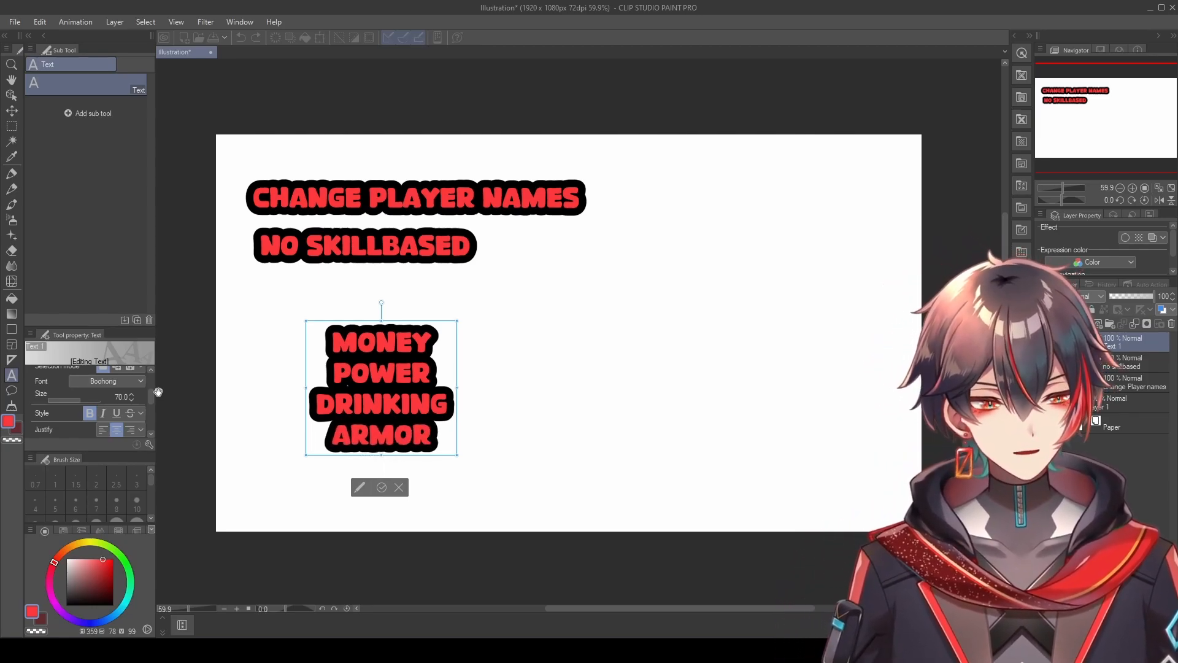
key(Return)
text(SKILLS)
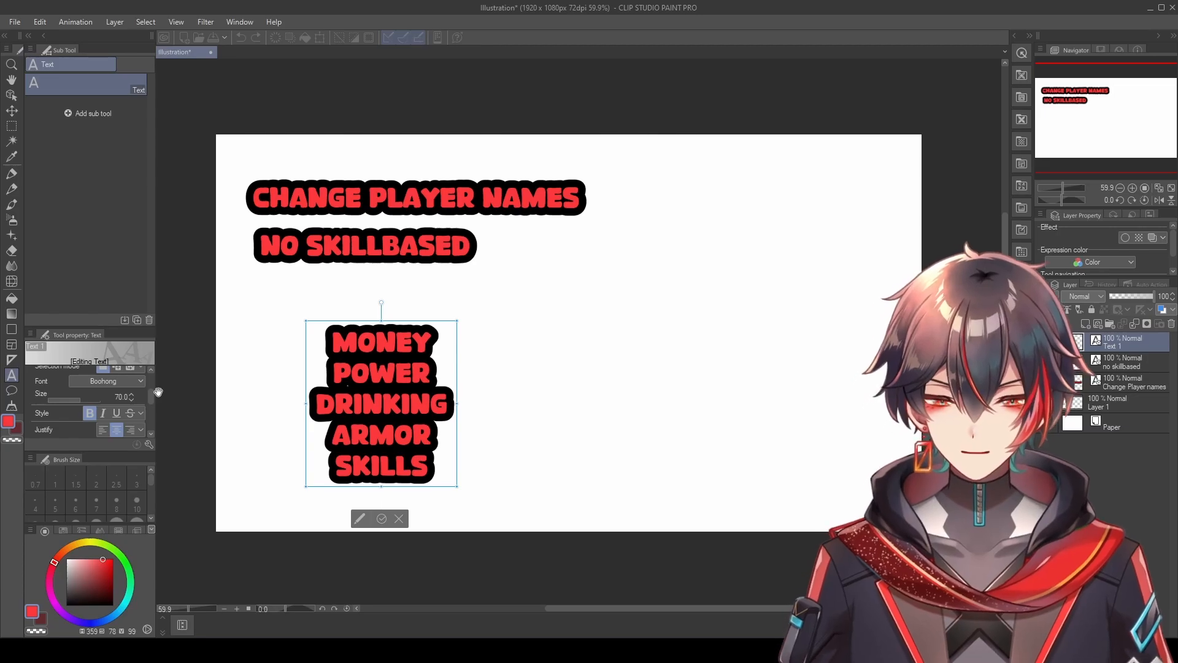
drag(426, 322, 421, 279)
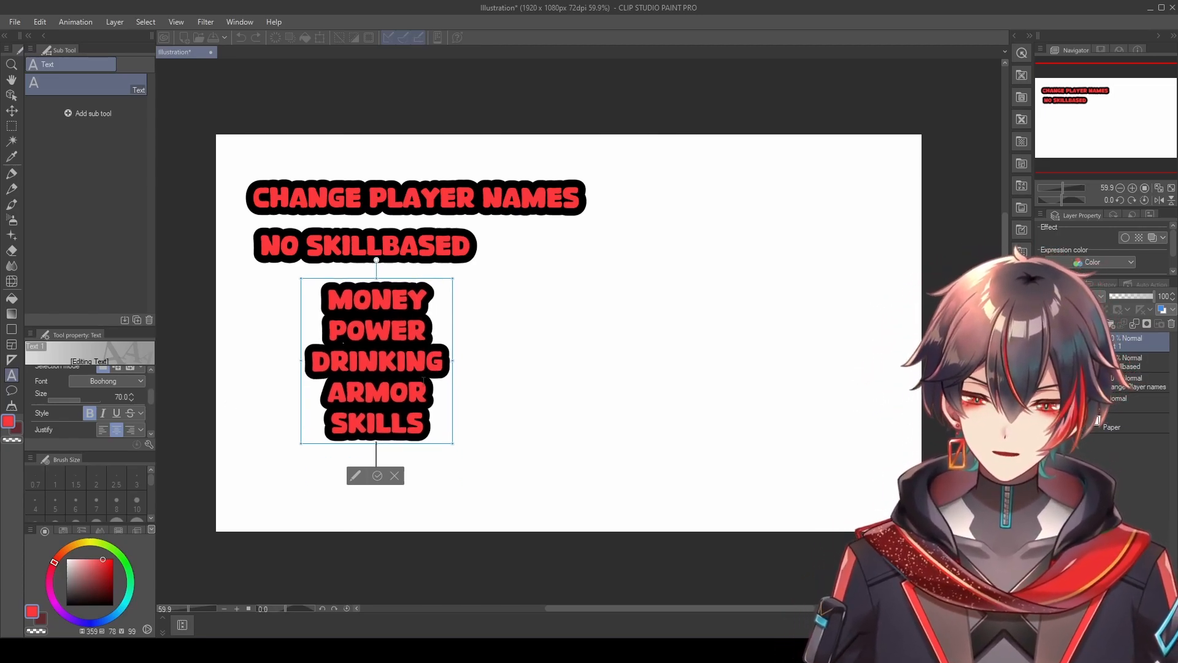
Step: Add GIRL'S CHOICE as the last line of the list, finish the text and make the Paper layer active
scroll(307, 481, up, 3)
scroll(306, 480, down, 3)
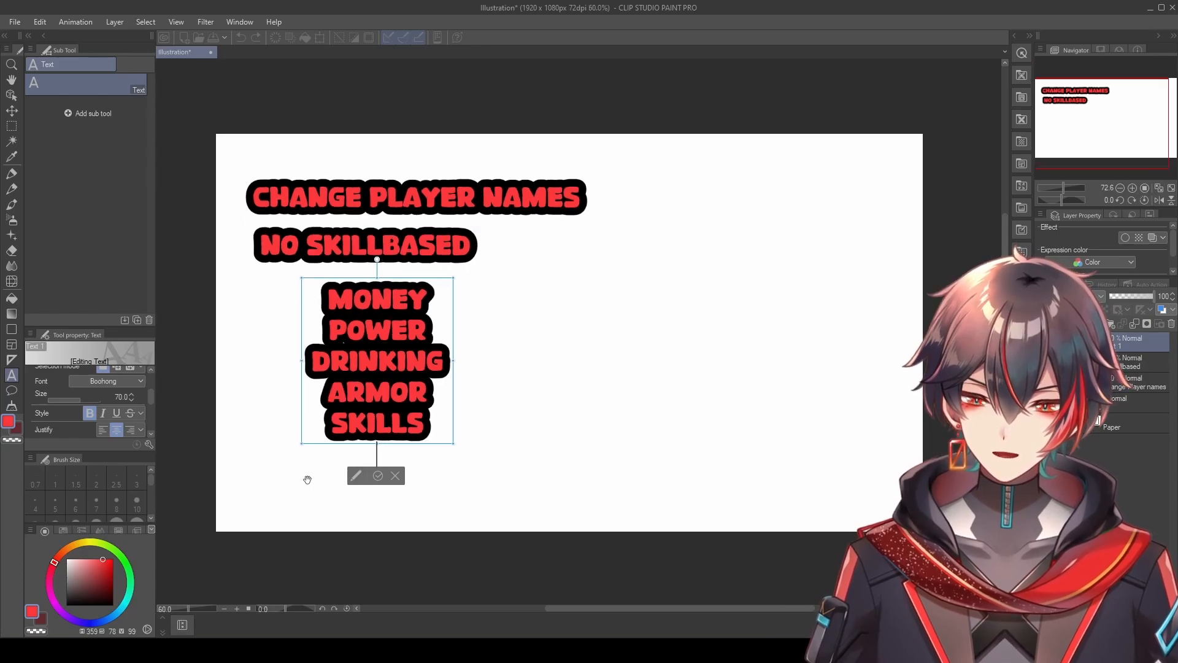
drag(697, 609, 663, 609)
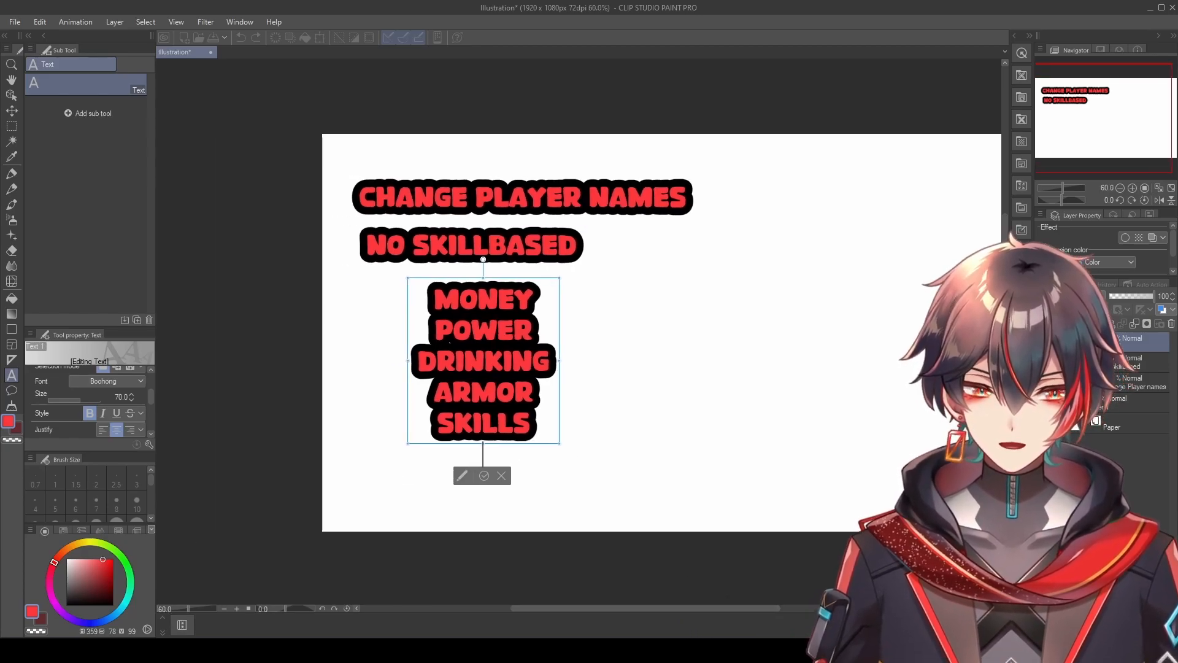
drag(1005, 325, 1005, 345)
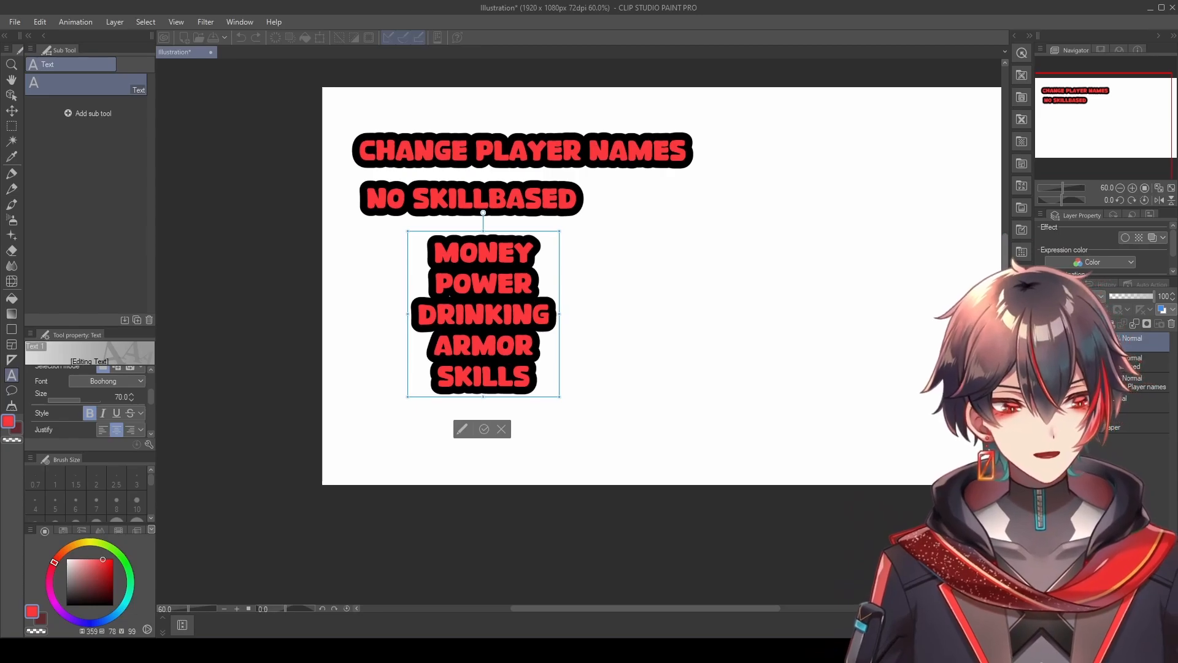
key(Return)
text(G)
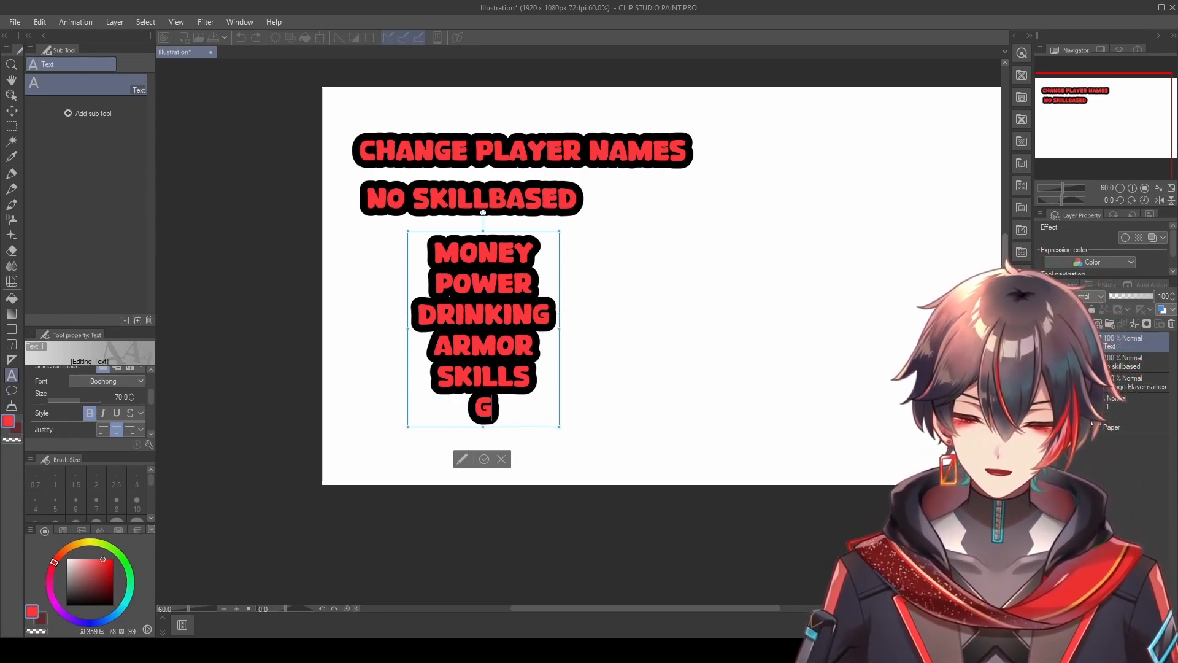
text(IRL'S CHOICE)
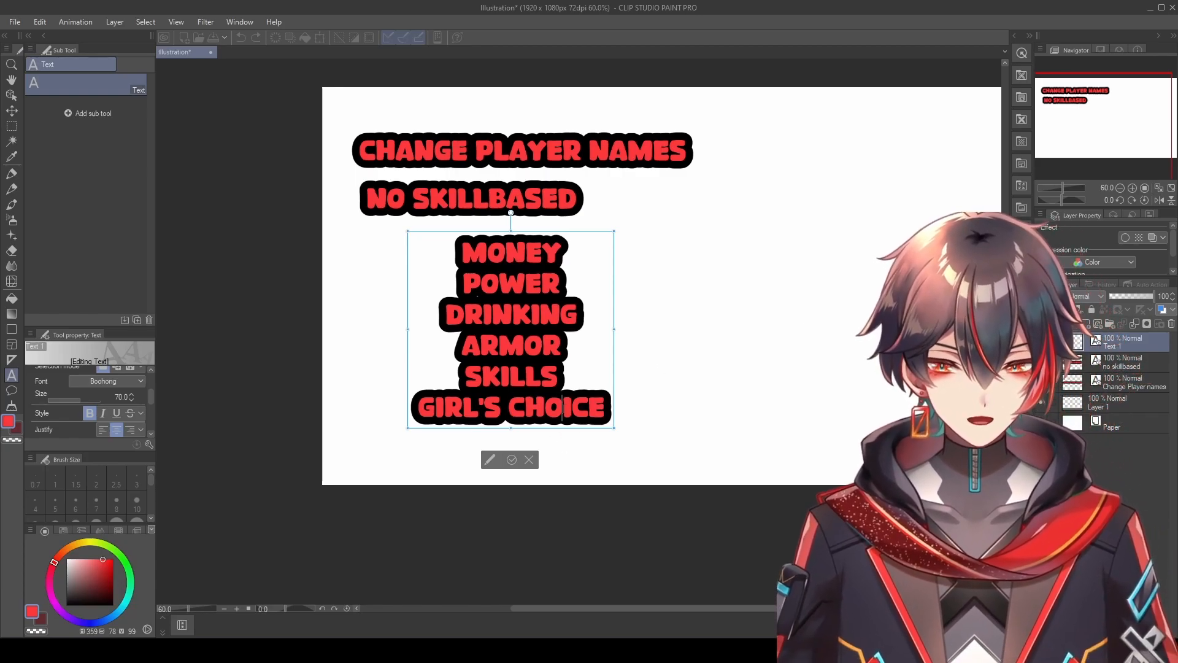
click(512, 460)
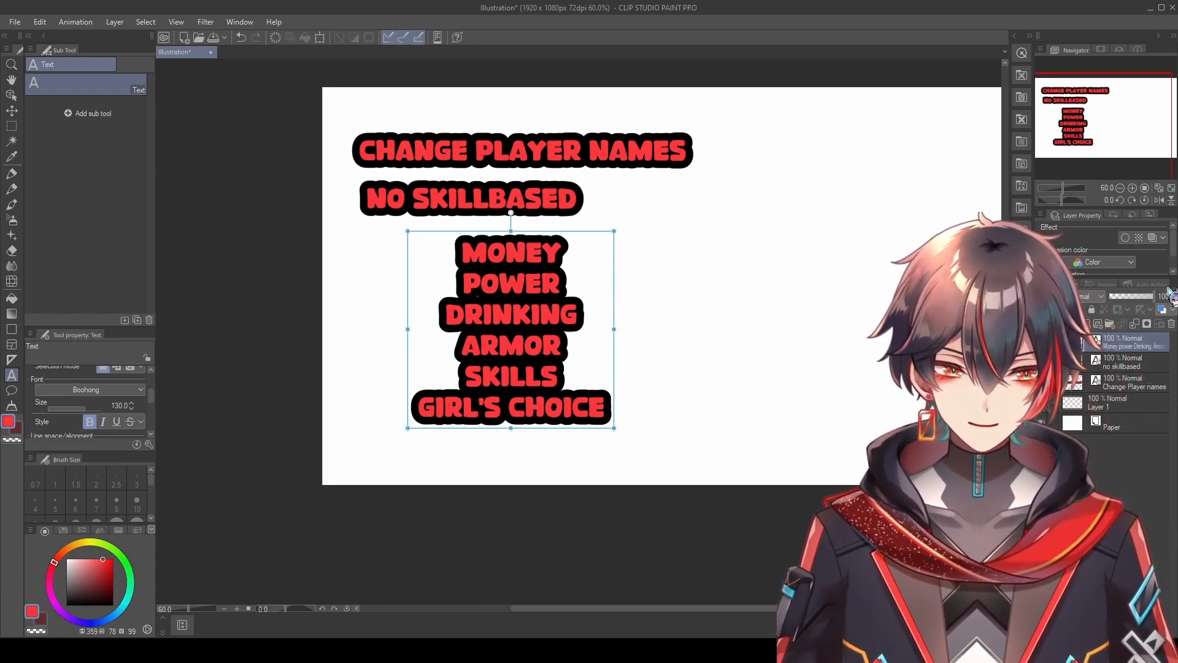
click(1134, 424)
Step: Add a separate size 130 text reading EVENTS and position it directly beneath the GIRL'S CHOICE line
scroll(460, 347, up, 3)
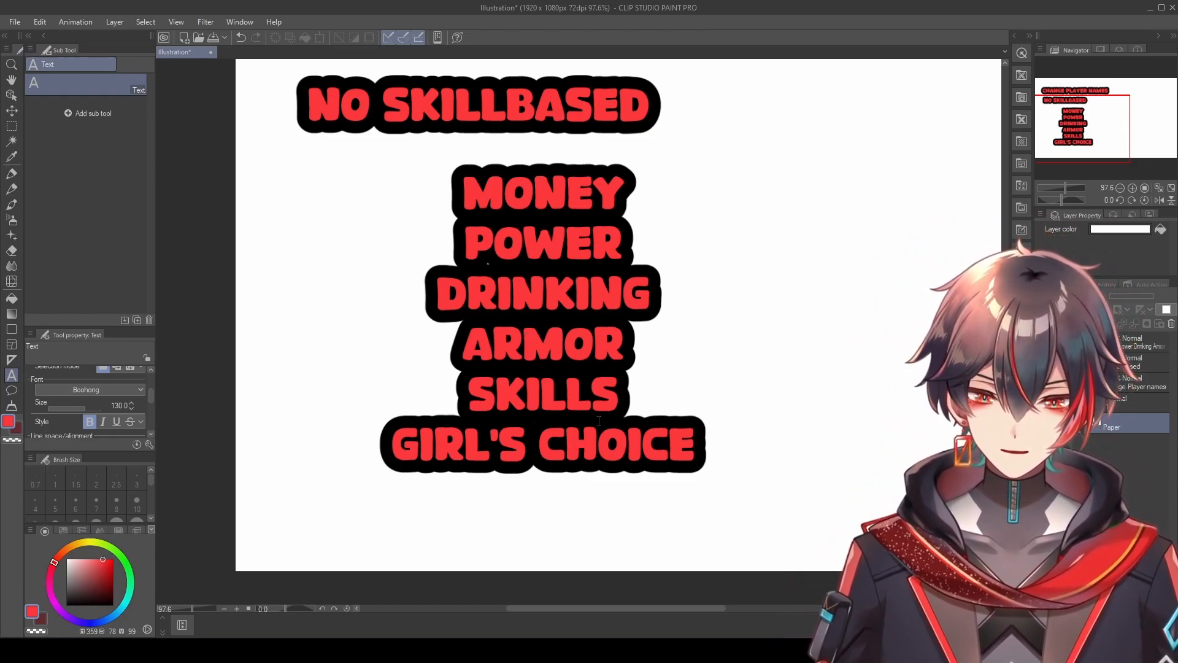
click(531, 494)
text(C)
key(BackSpace)
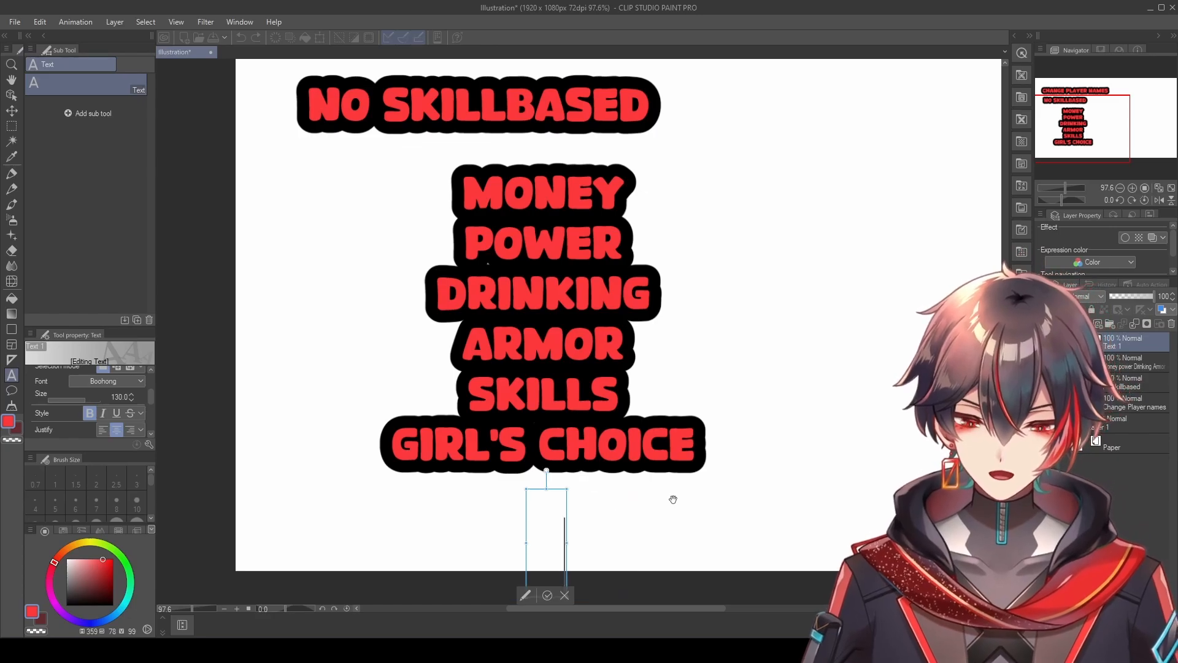
text(EVENTS)
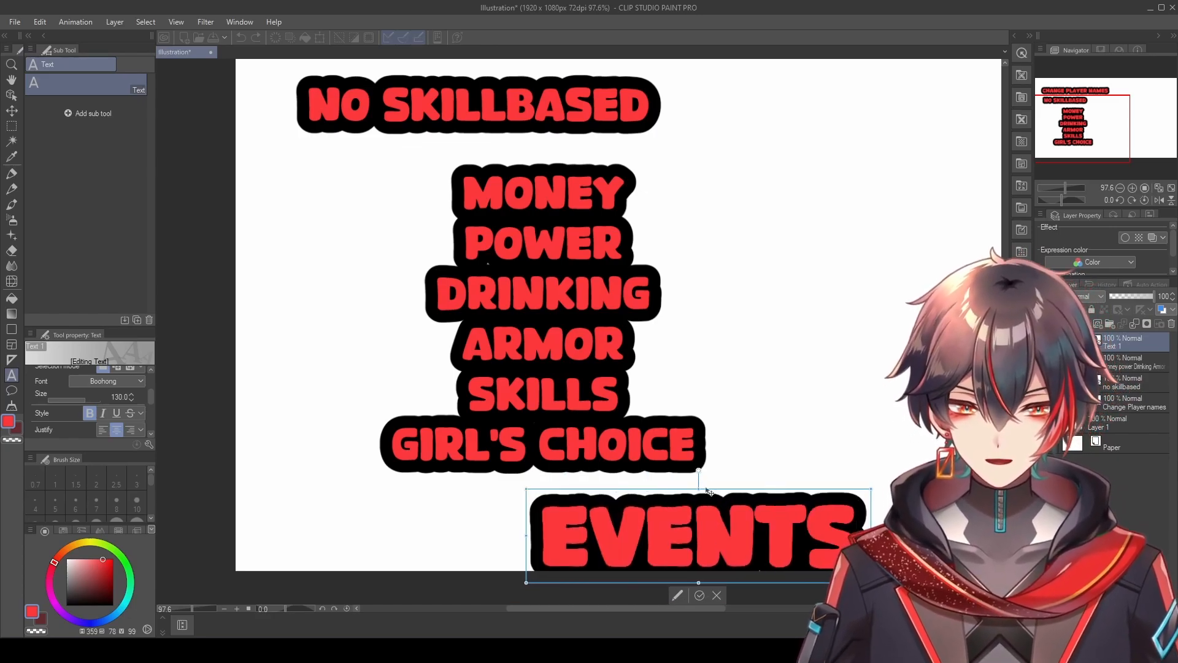
drag(746, 489, 619, 474)
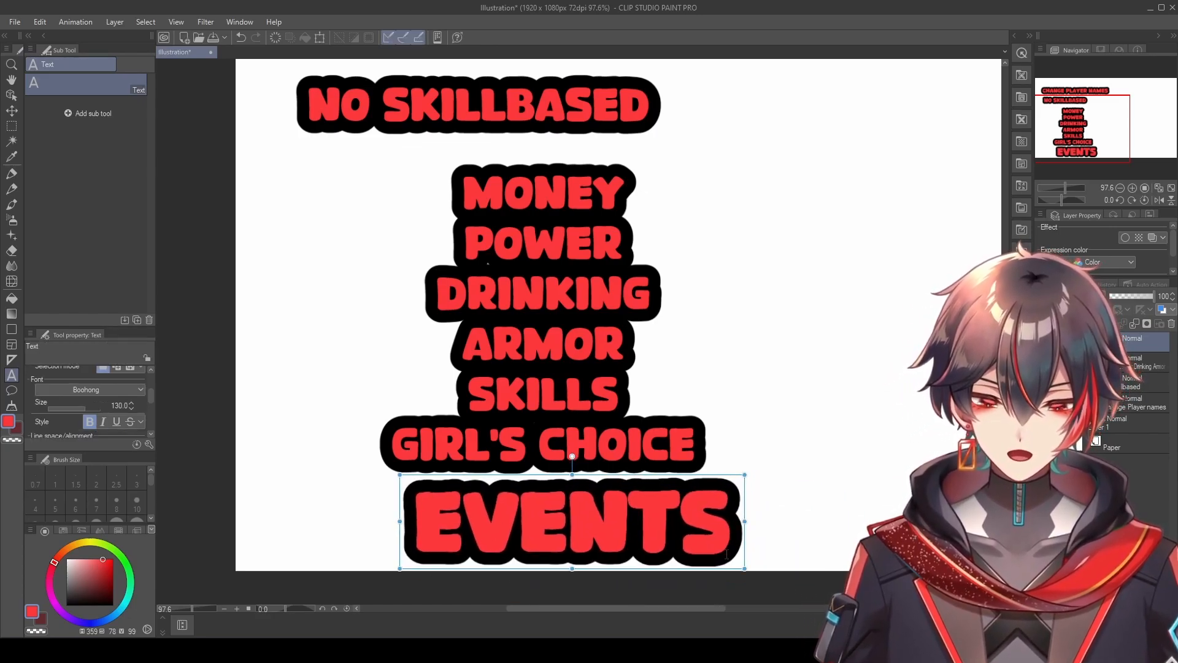
click(1145, 446)
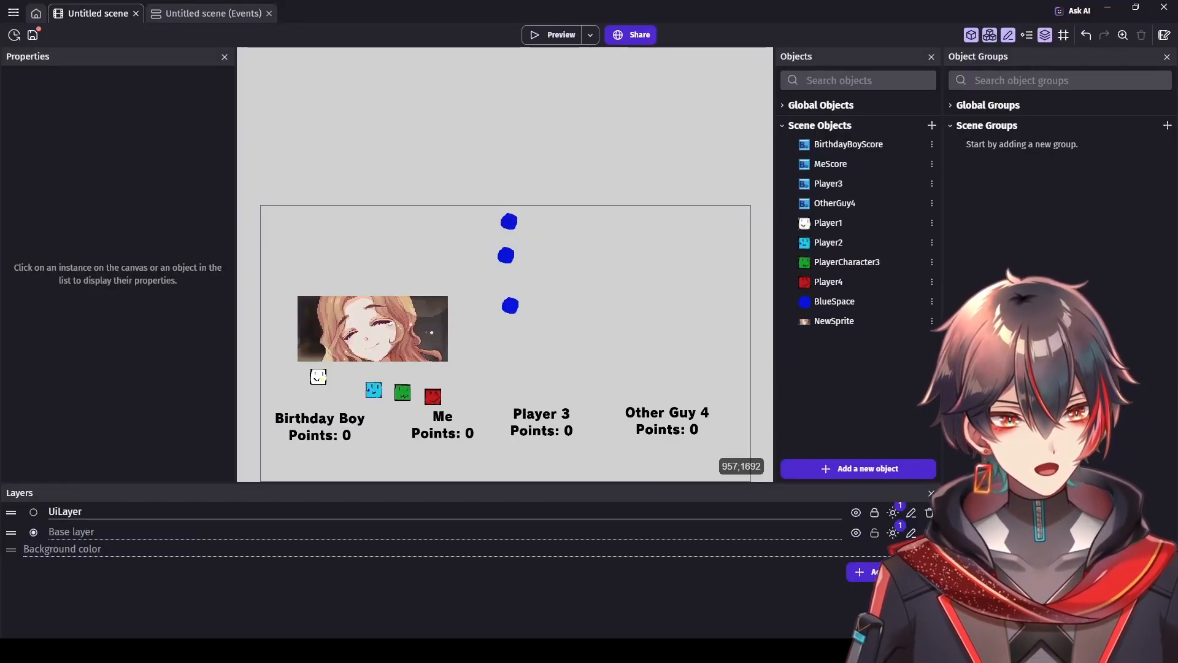
Step: Switch to GDevelop, create a sprite object named RedSpace with a red dot drawn in Piskel, and place it right of the lowest blue space
scroll(710, 362, up, 3)
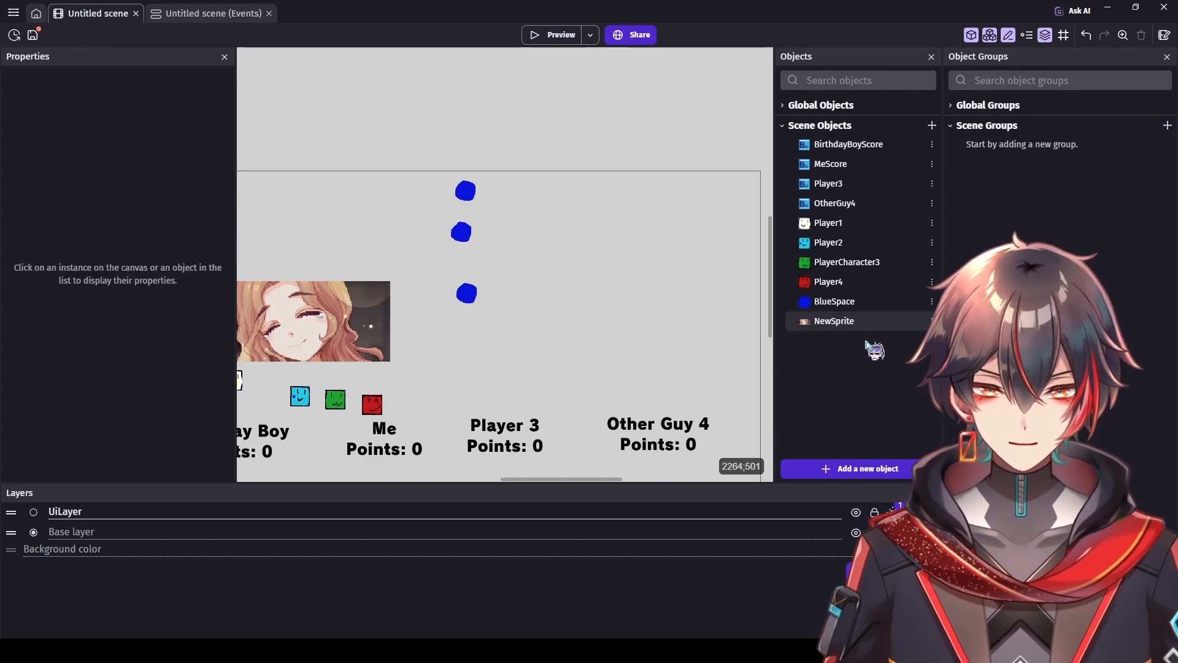
click(859, 468)
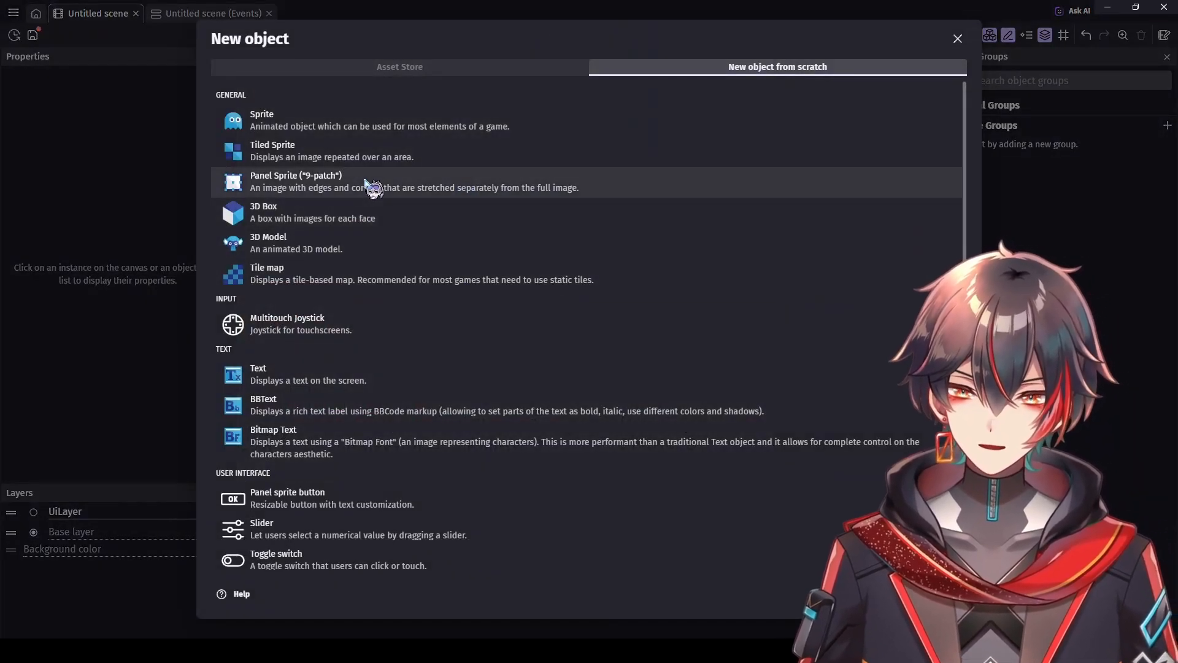
click(370, 121)
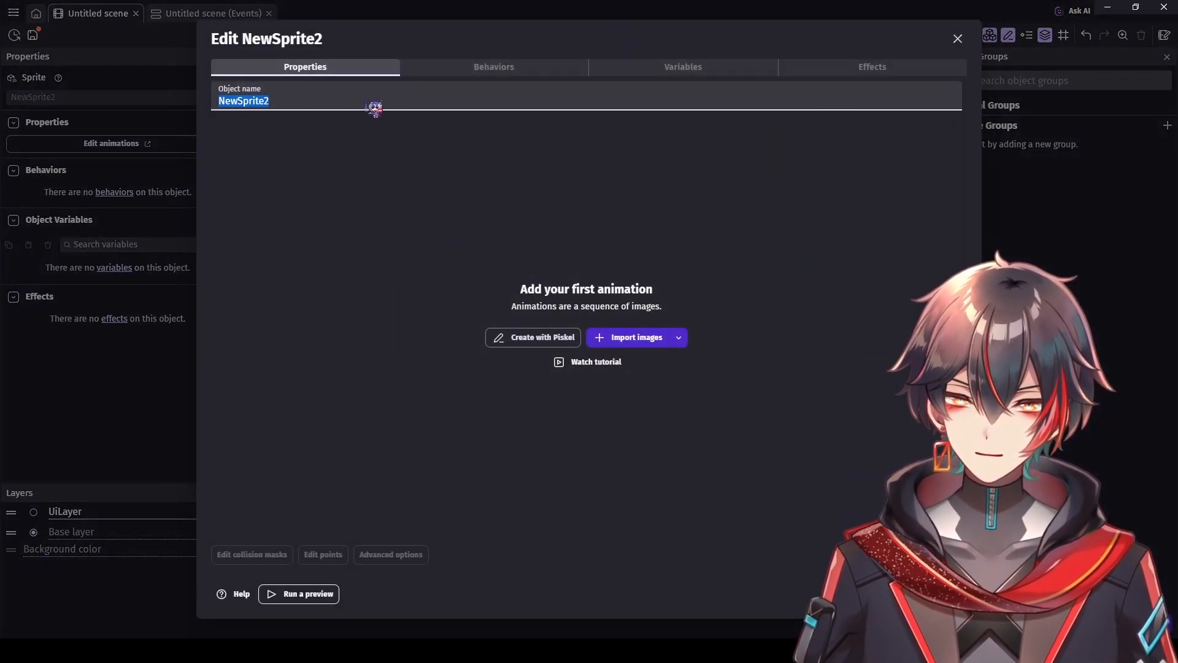
text(RedSpace)
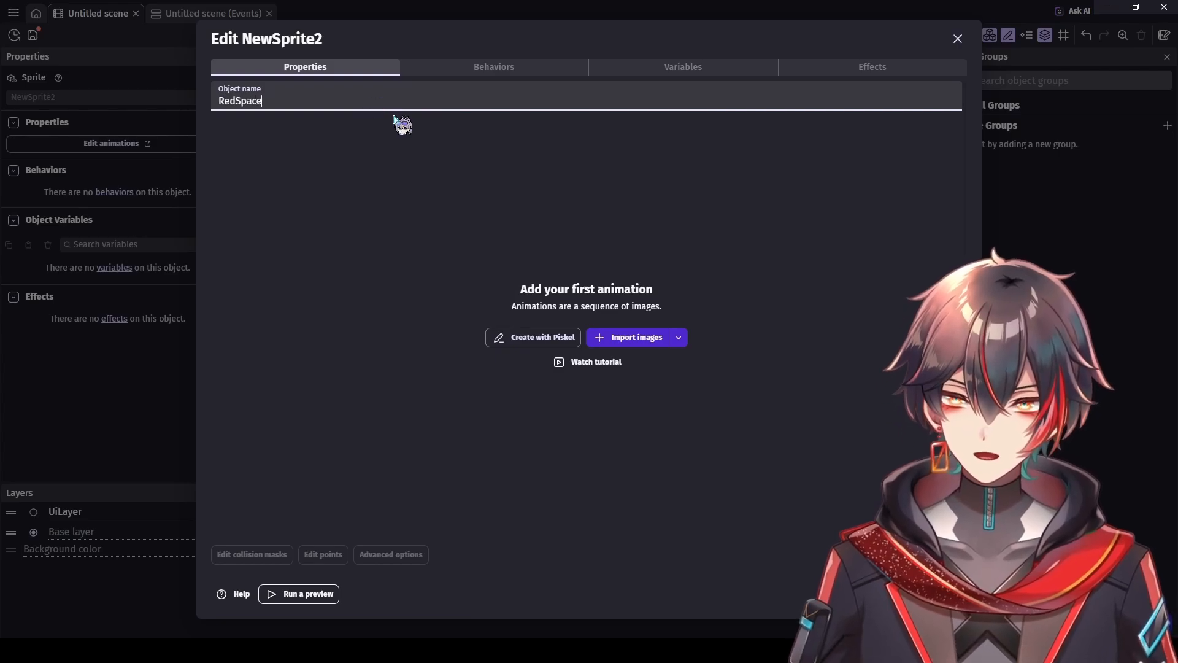
key(Return)
click(567, 341)
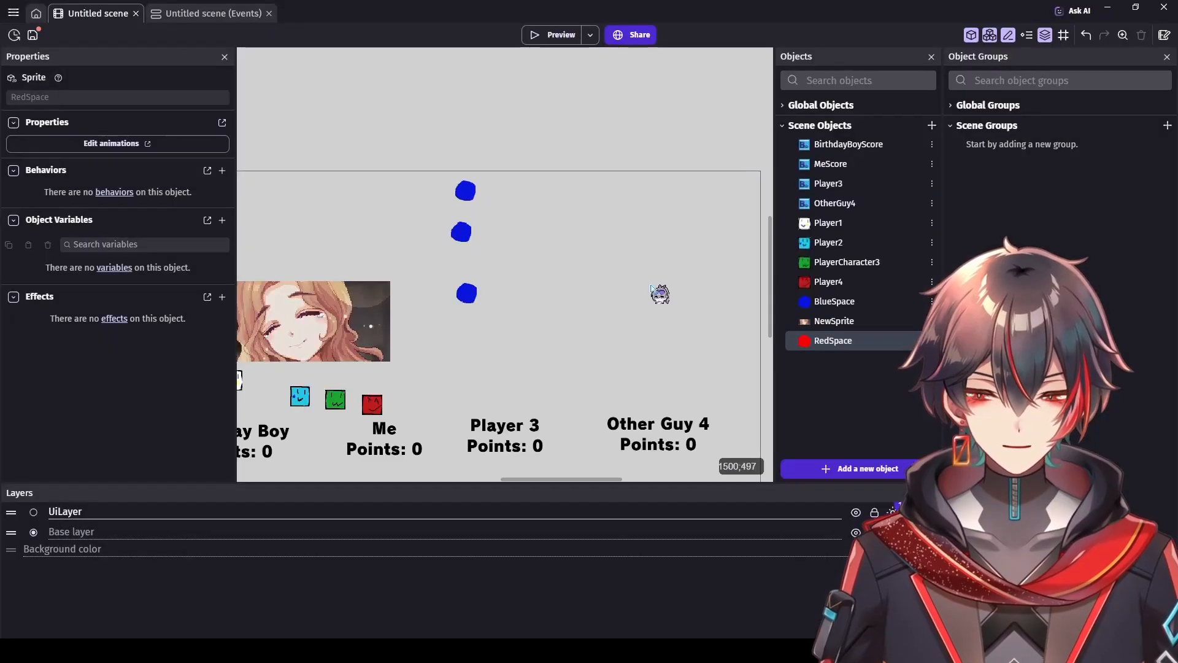
drag(847, 342, 560, 284)
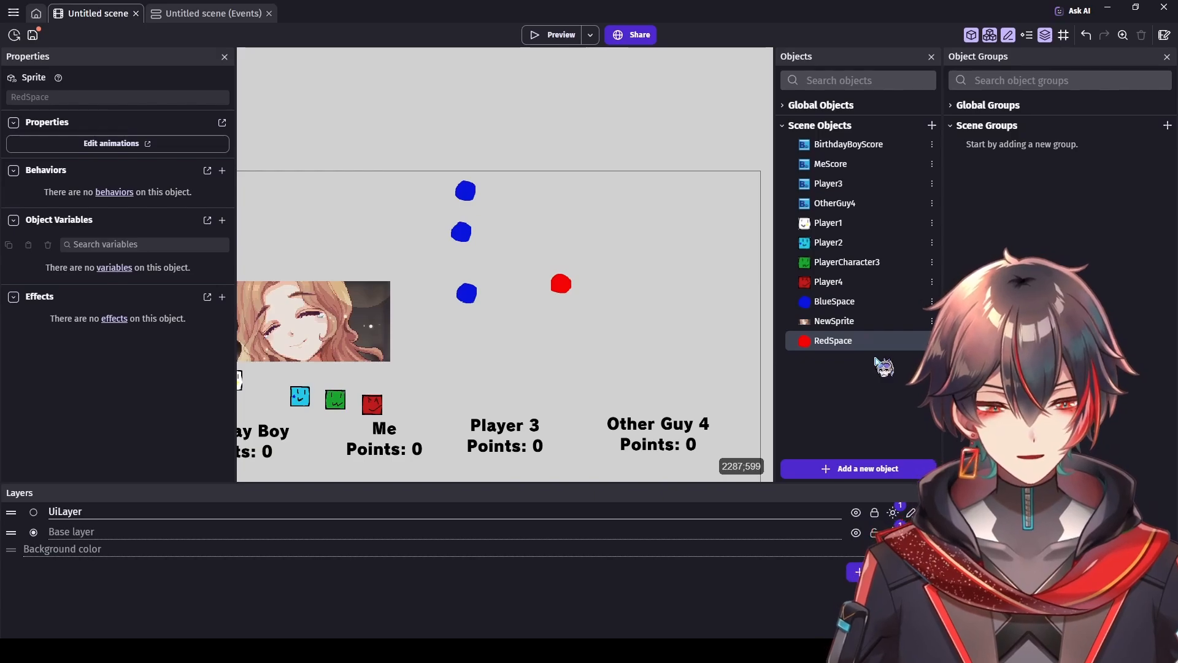
Step: Create another sprite object from scratch and name it ShopSpace
click(868, 469)
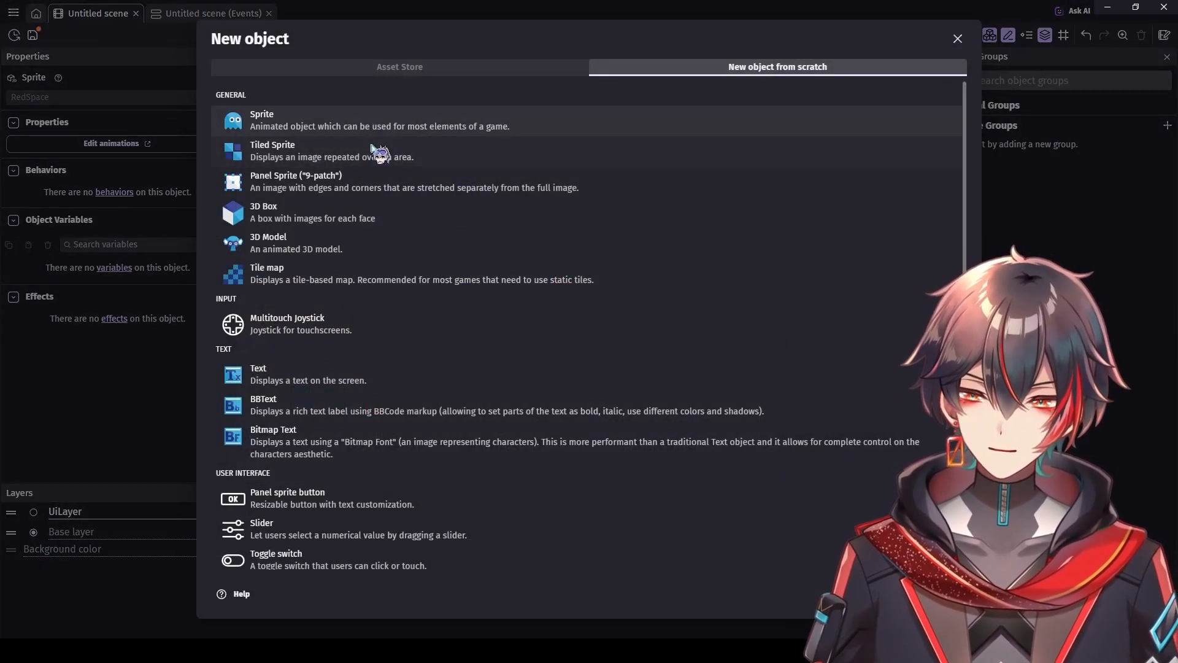
click(338, 128)
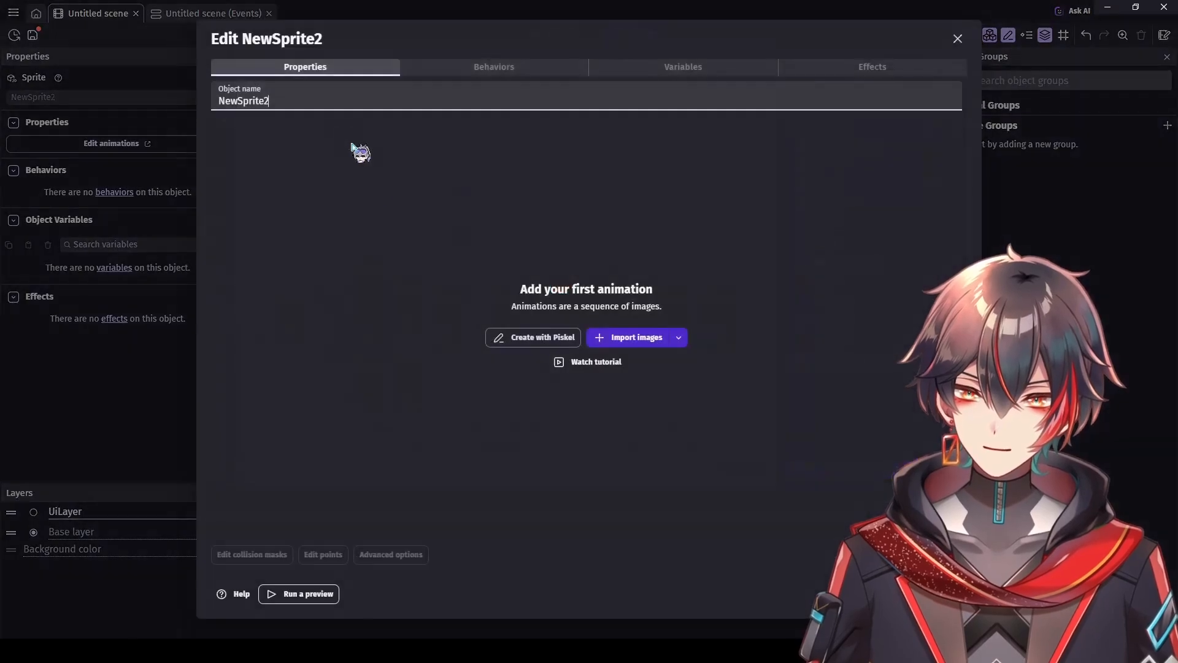
key(ctrl+a)
text(Sh)
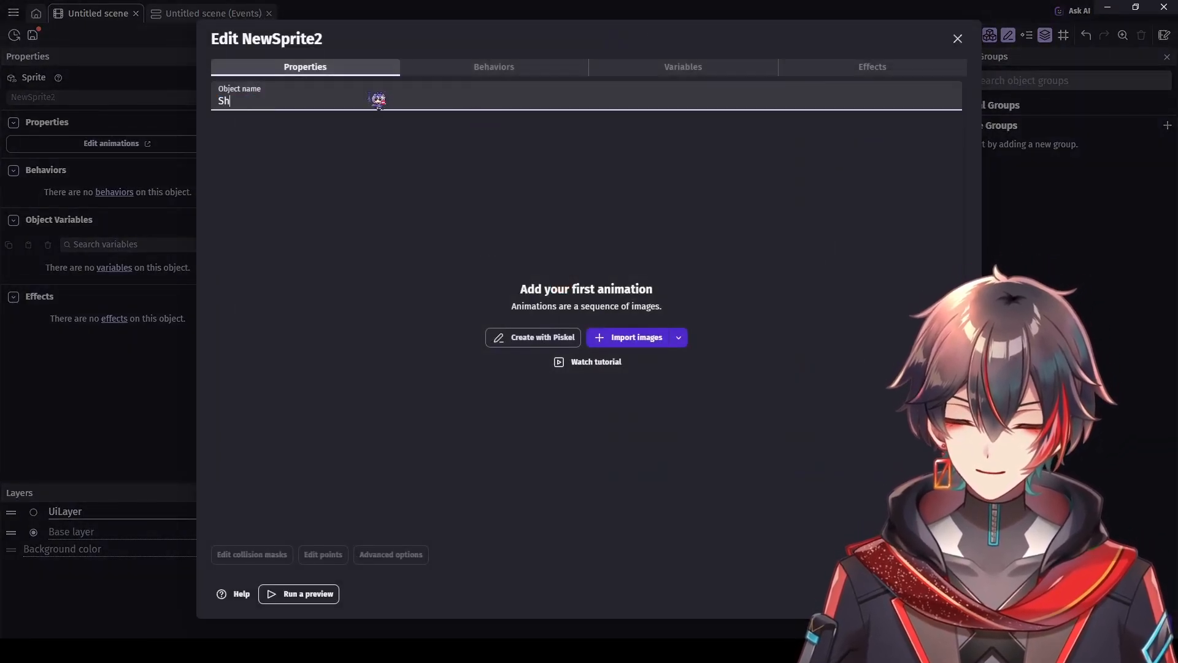
text(opSpace)
click(463, 185)
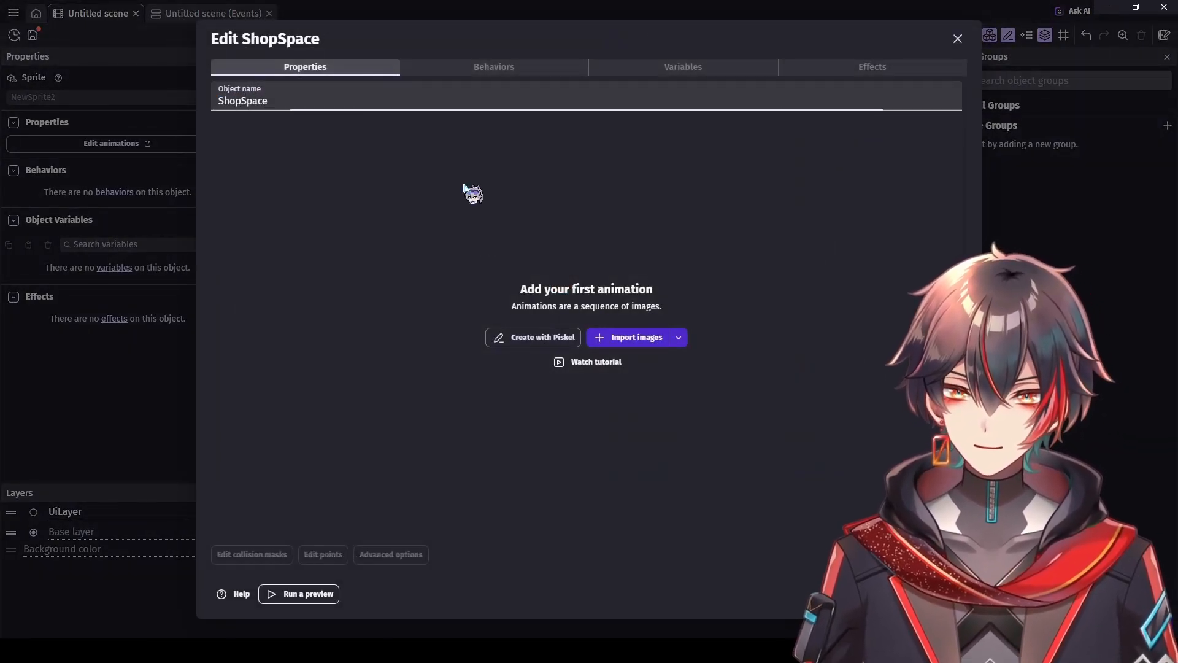
Step: Give ShopSpace a yellow dot image with a green dollar sign and place it between the lowest blue space and the red space
click(591, 339)
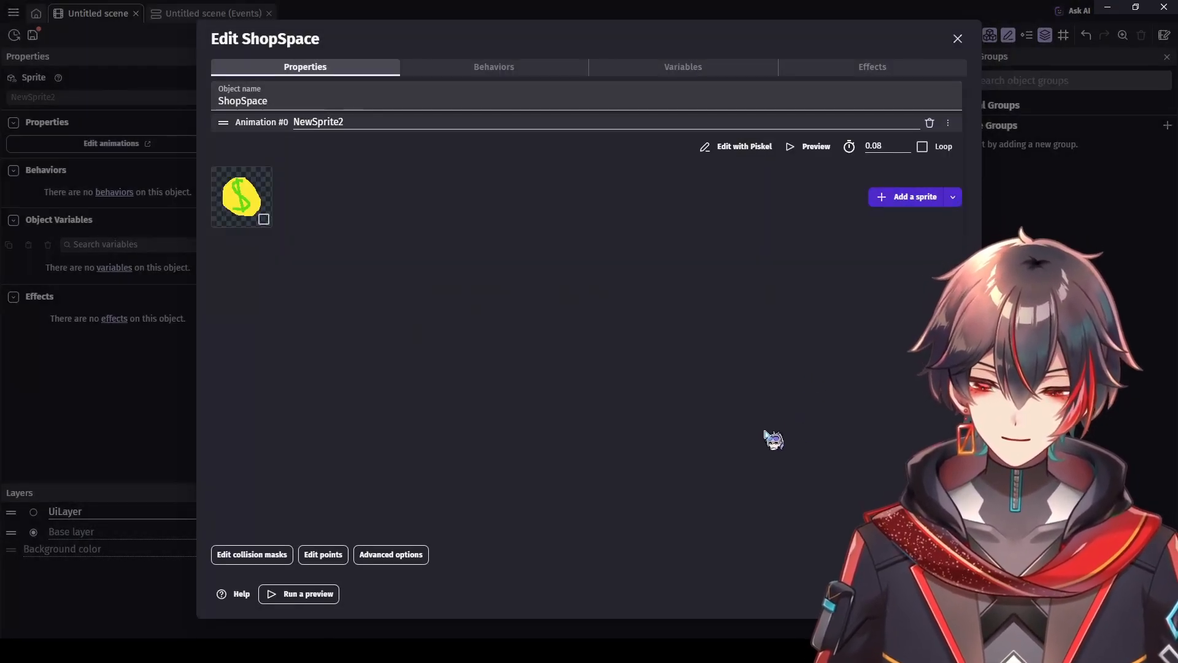
click(941, 594)
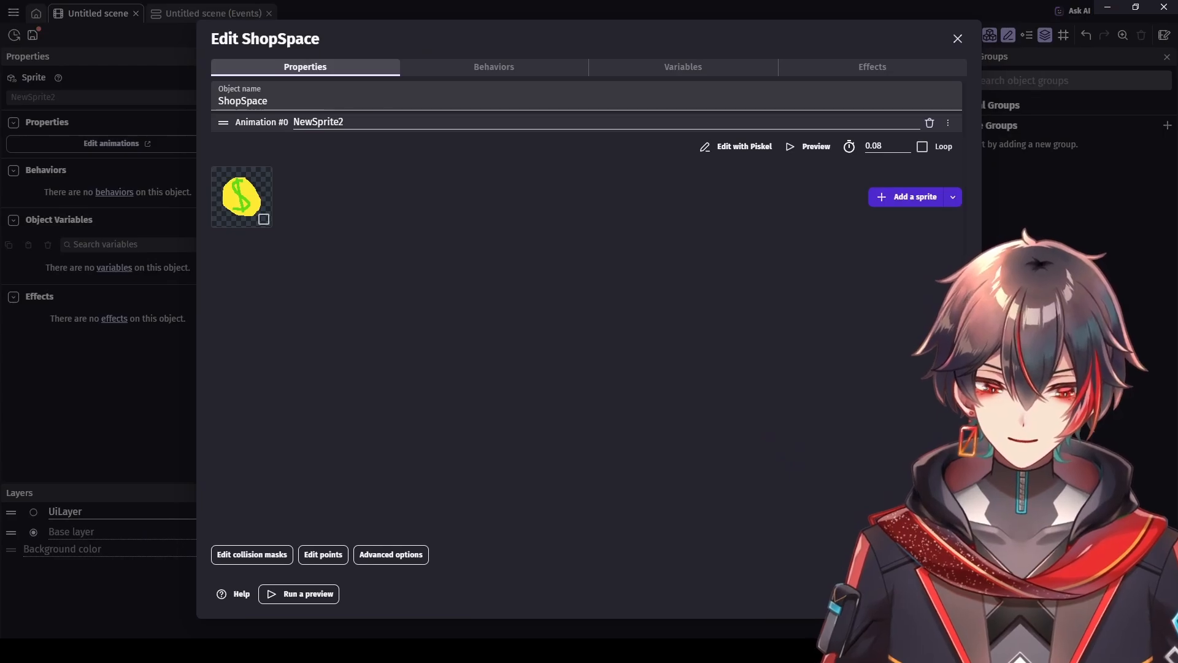
drag(843, 360, 517, 298)
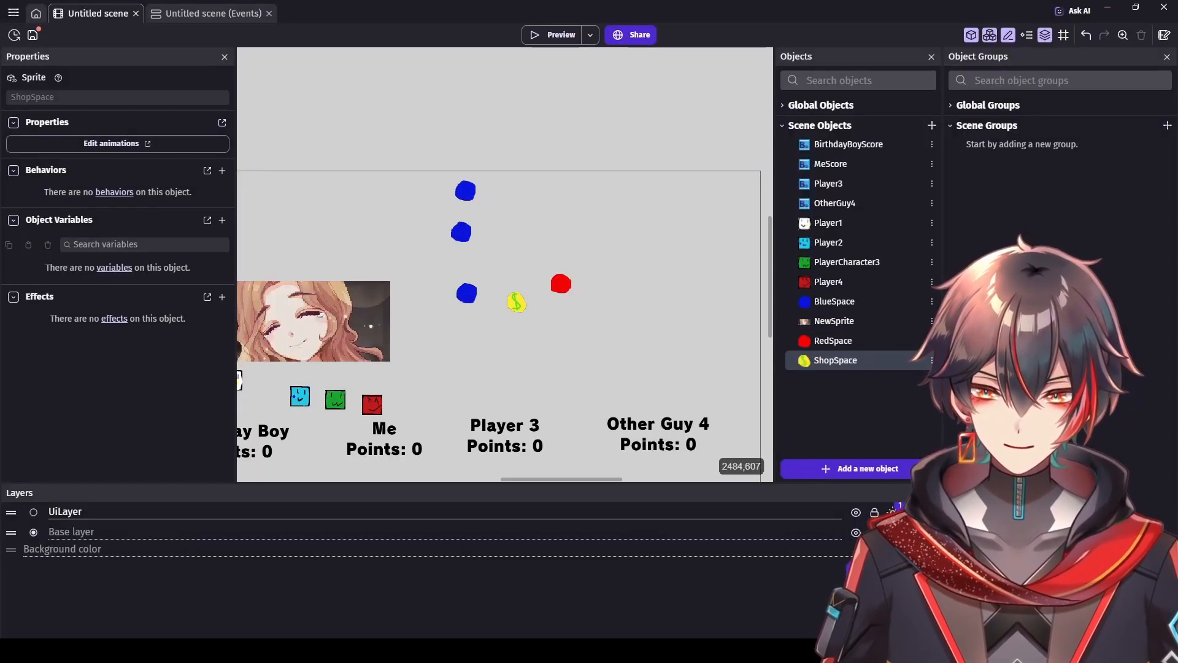
Step: Create a new sprite object from scratch and name it EventSpace
click(839, 468)
click(337, 119)
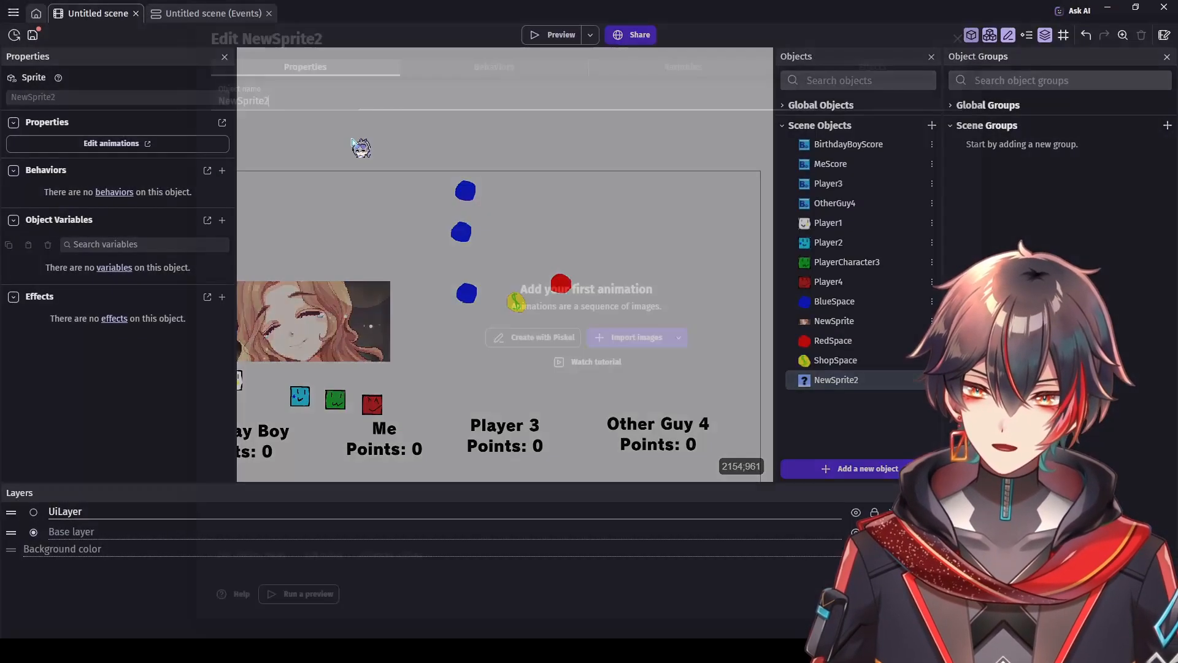
key(ctrl+a)
text(Eve)
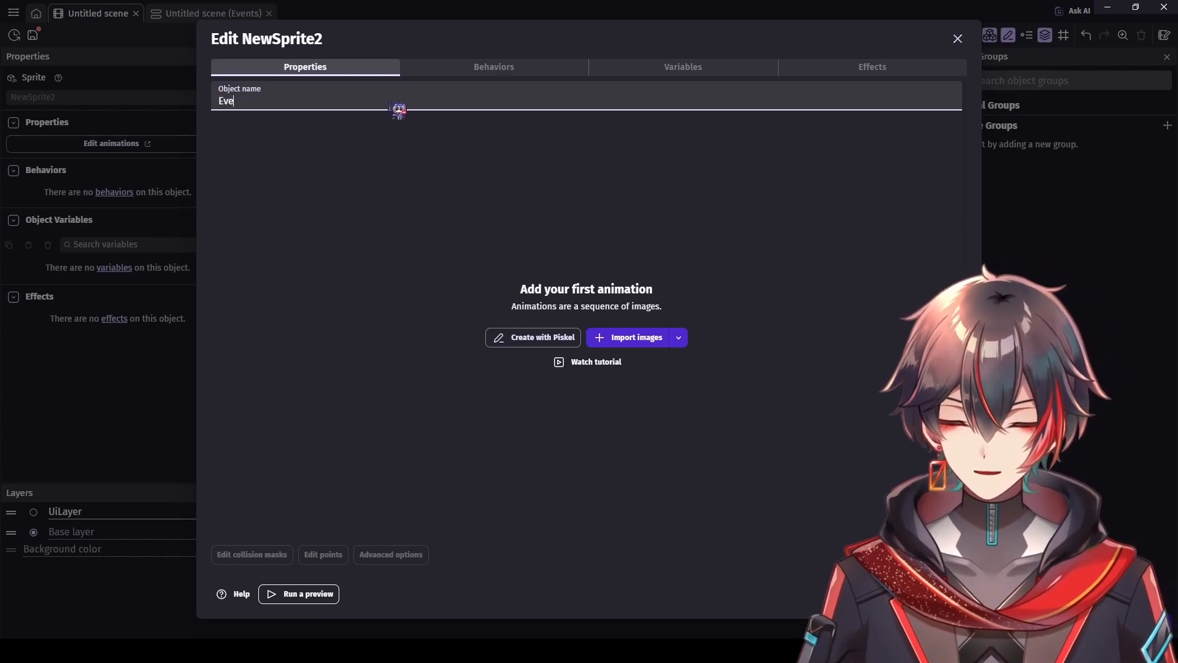
text(ntSpace)
key(Return)
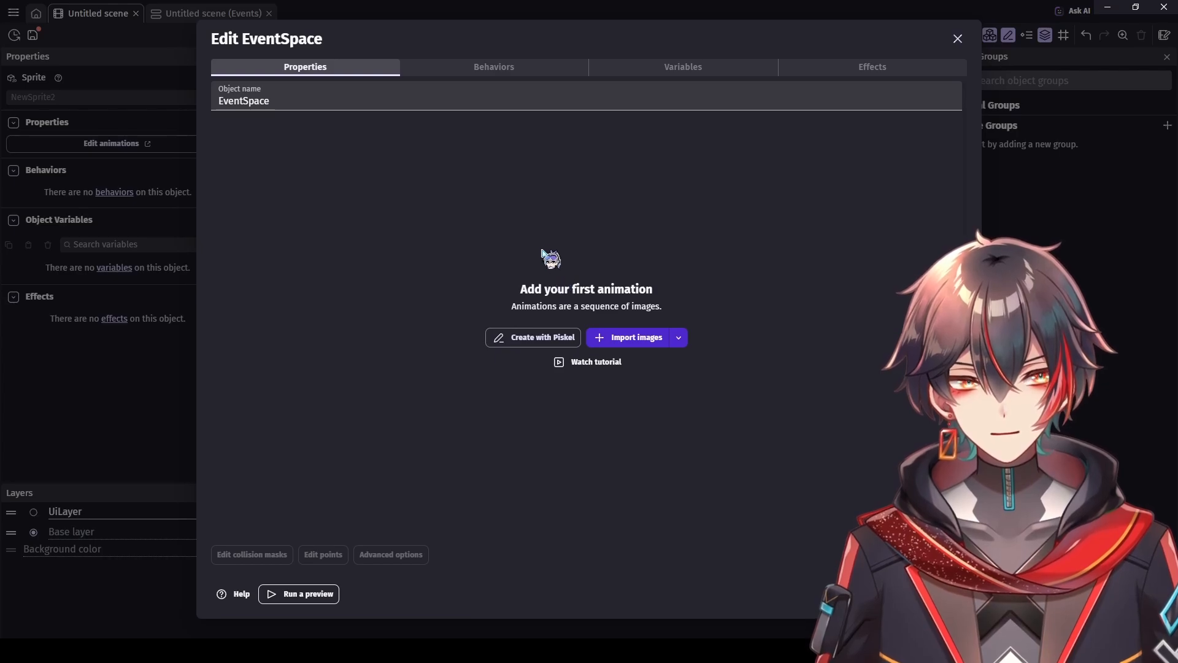
click(244, 103)
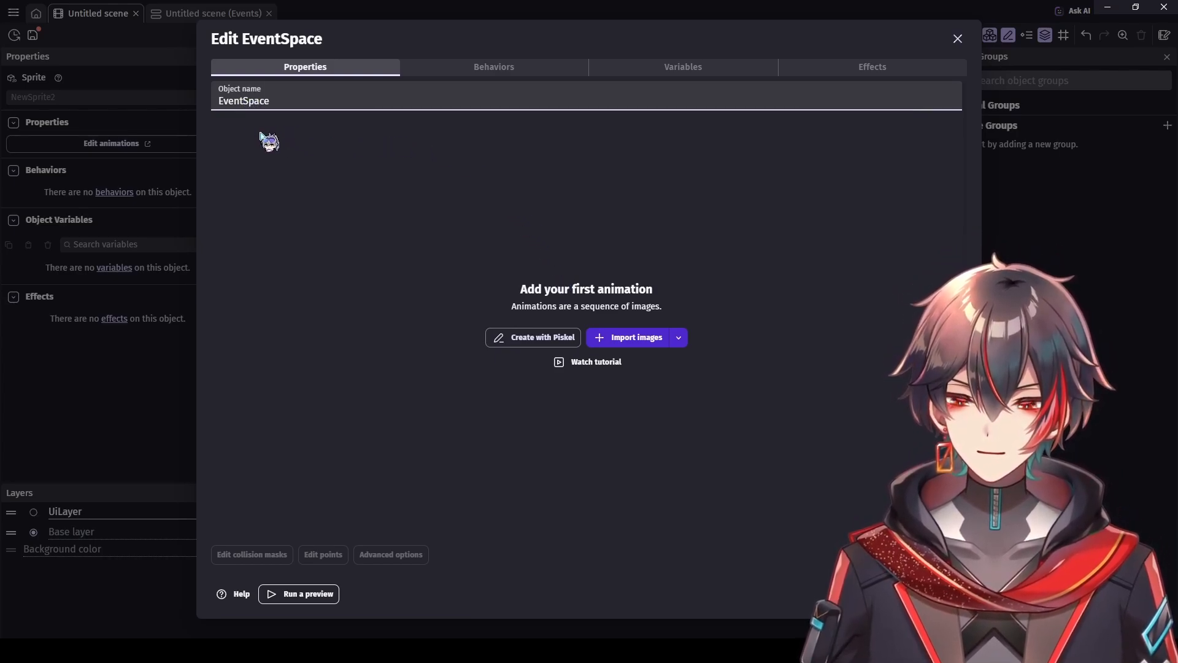
Step: Give EventSpace a mint green dot image drawn in Piskel and place it above the yellow shop space
click(555, 337)
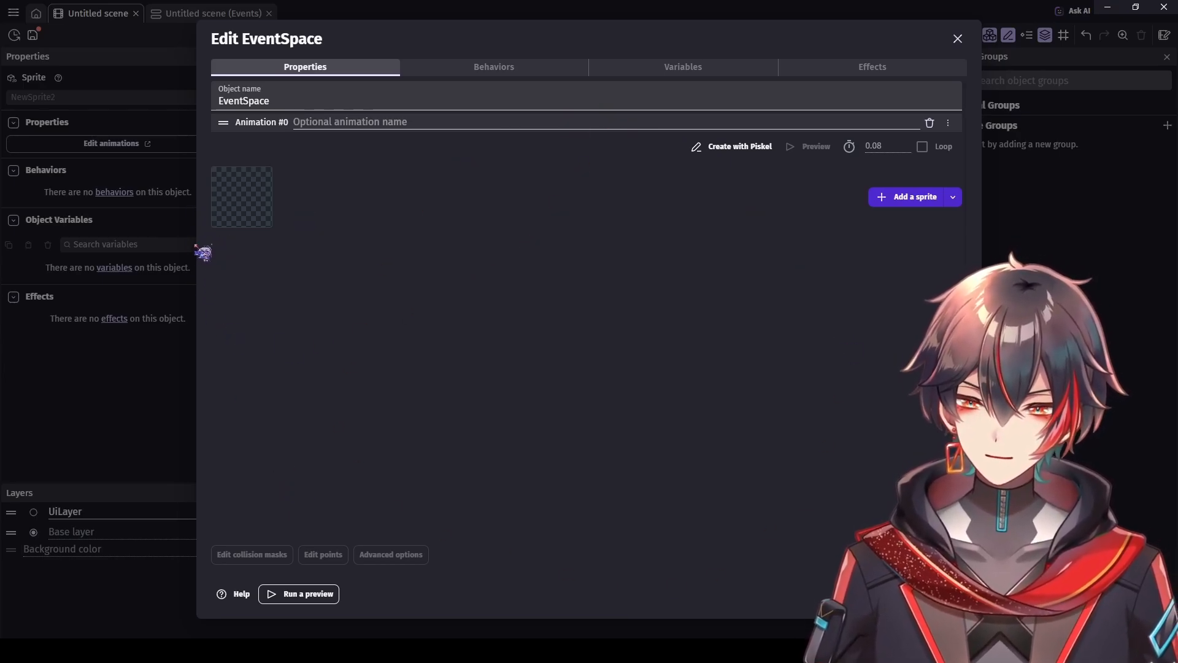
click(957, 63)
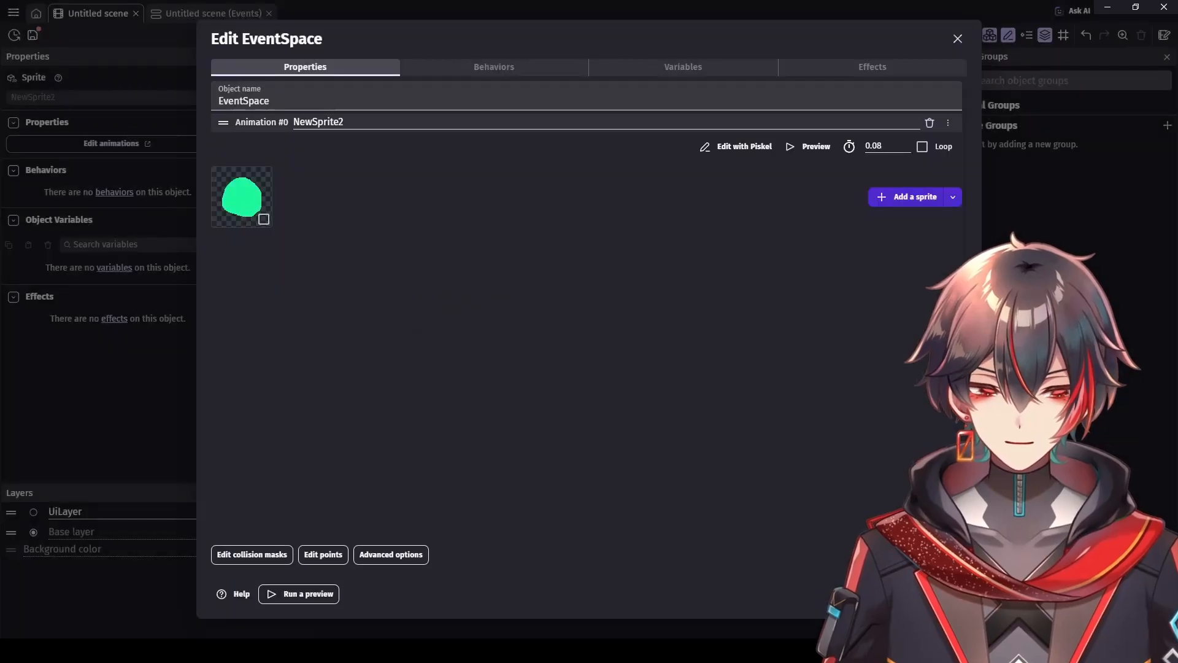
click(944, 593)
drag(846, 383, 519, 263)
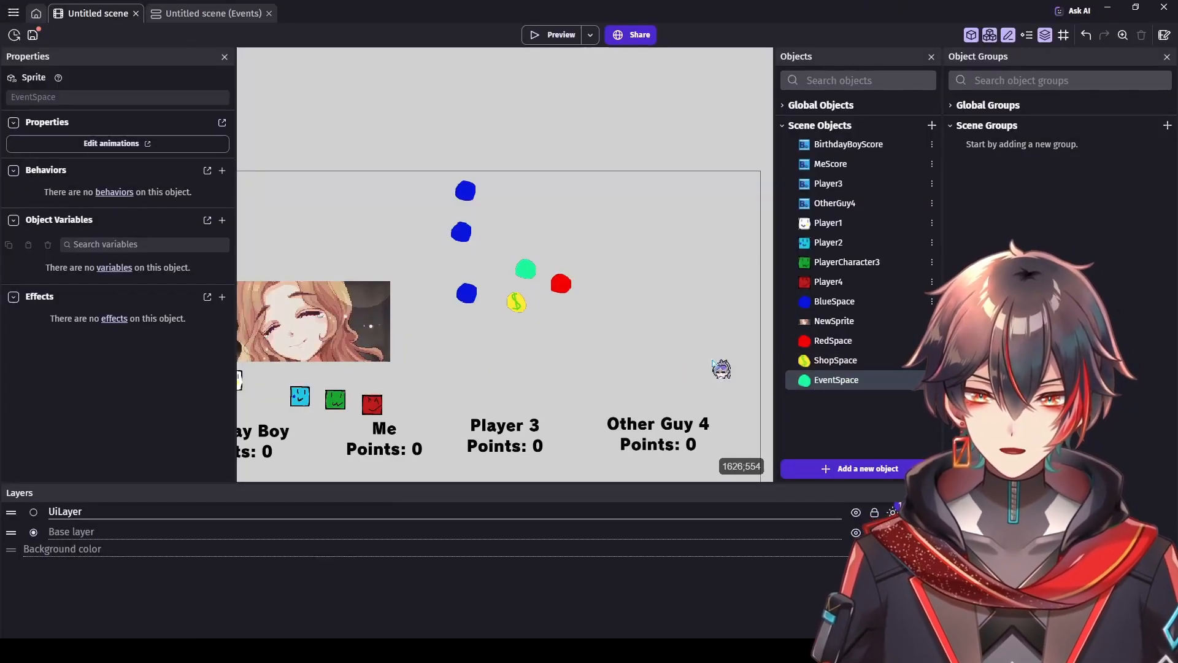
click(870, 465)
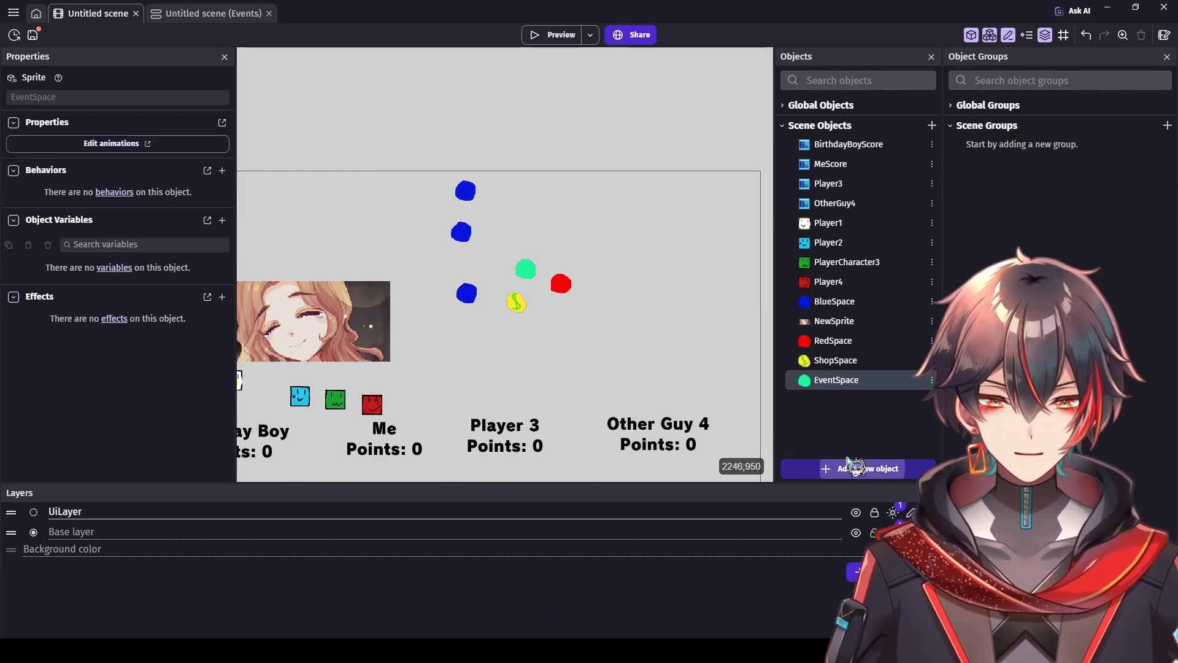
click(955, 37)
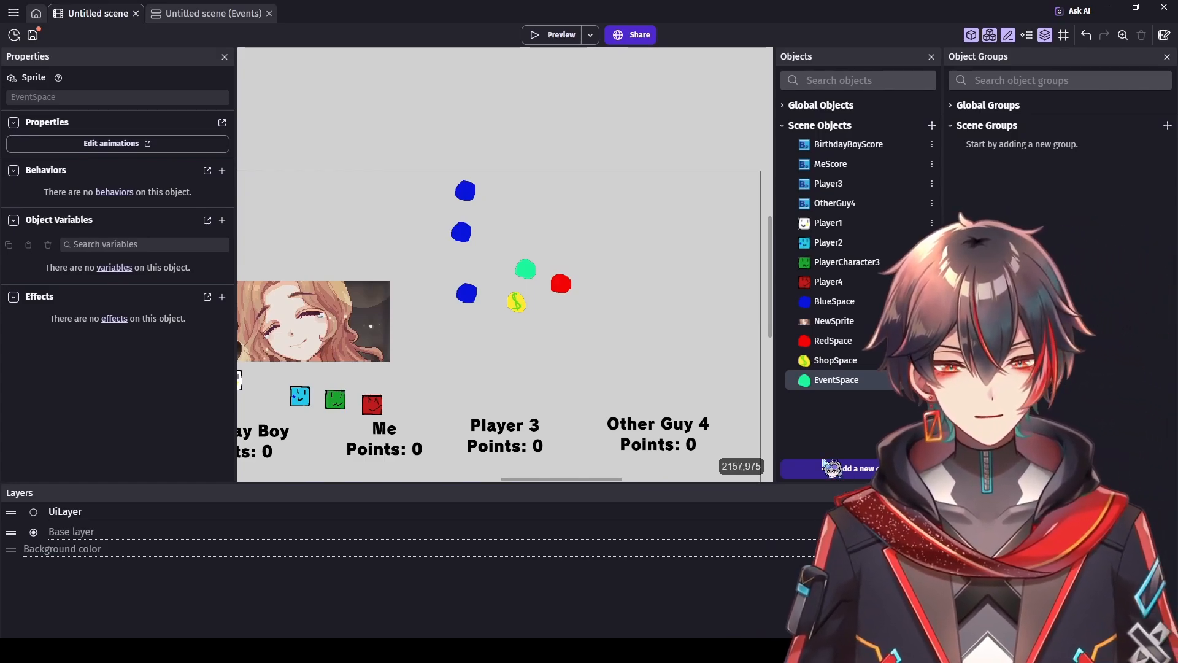
scroll(681, 333, down, 2)
drag(594, 478, 623, 415)
scroll(610, 409, down, 1)
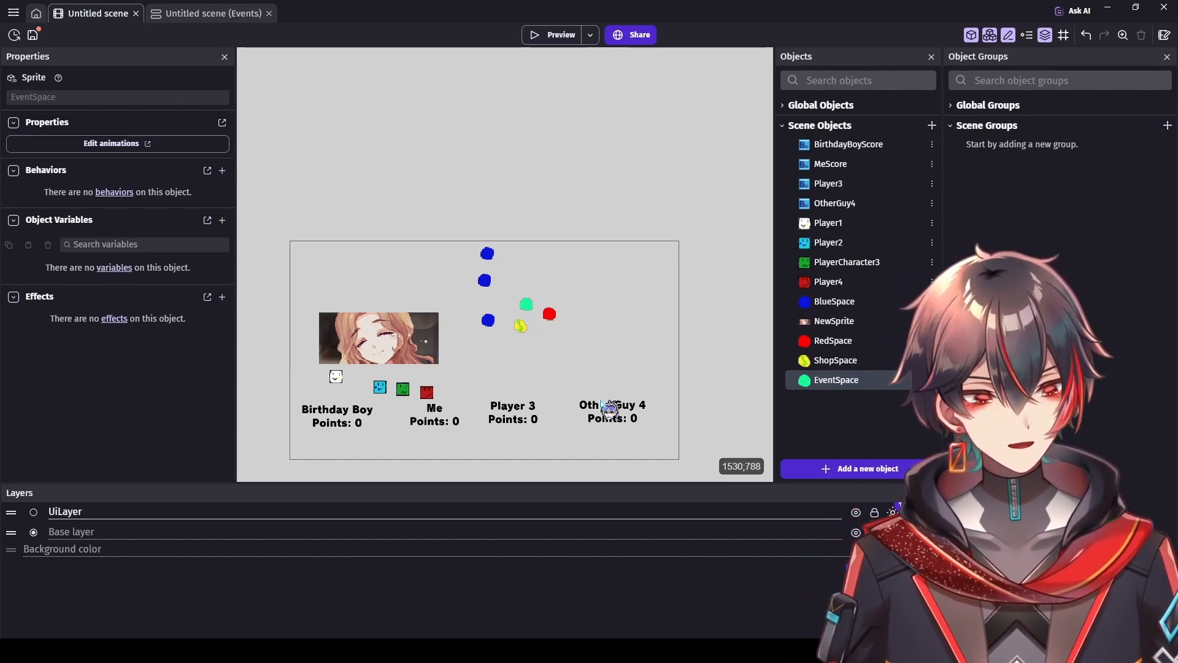
Step: Rearrange the board spaces: red further right, the event space just above the shop space, and the blue spaces in a straighter column
drag(603, 405, 586, 319)
scroll(489, 349, up, 3)
scroll(483, 349, up, 1)
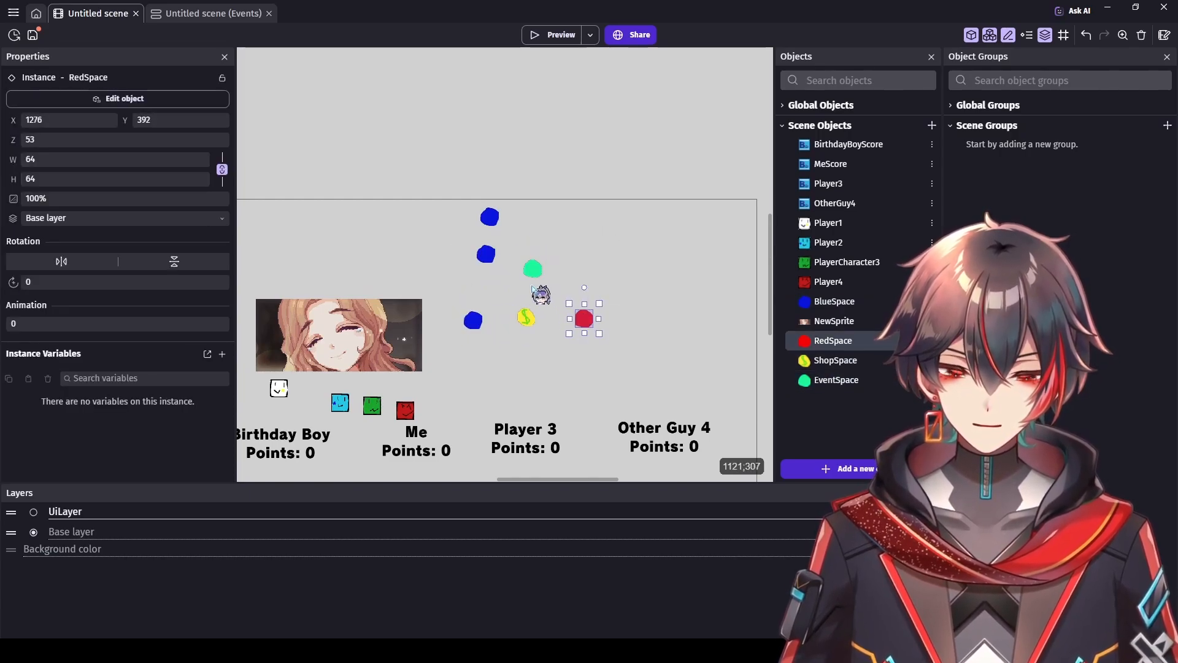
drag(534, 276, 529, 297)
drag(486, 254, 476, 233)
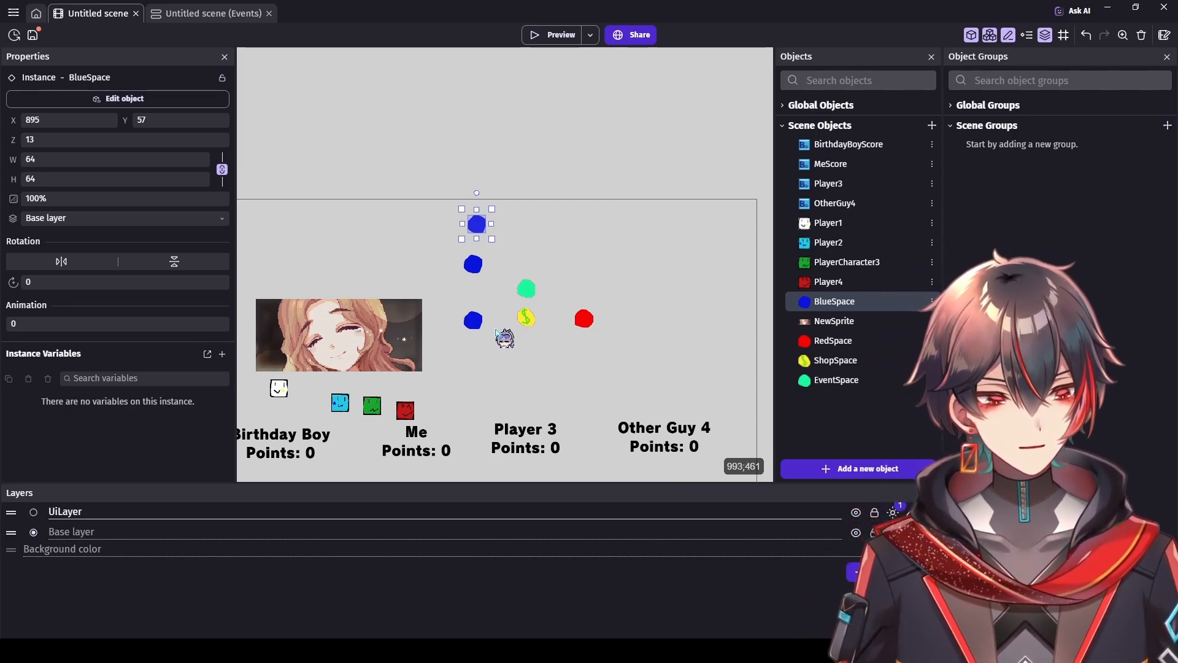
mouse_move(420, 205)
mouse_down()
mouse_move(582, 380)
mouse_move(423, 183)
mouse_up()
click(613, 358)
click(701, 291)
Step: Save the project
scroll(709, 302, down, 3)
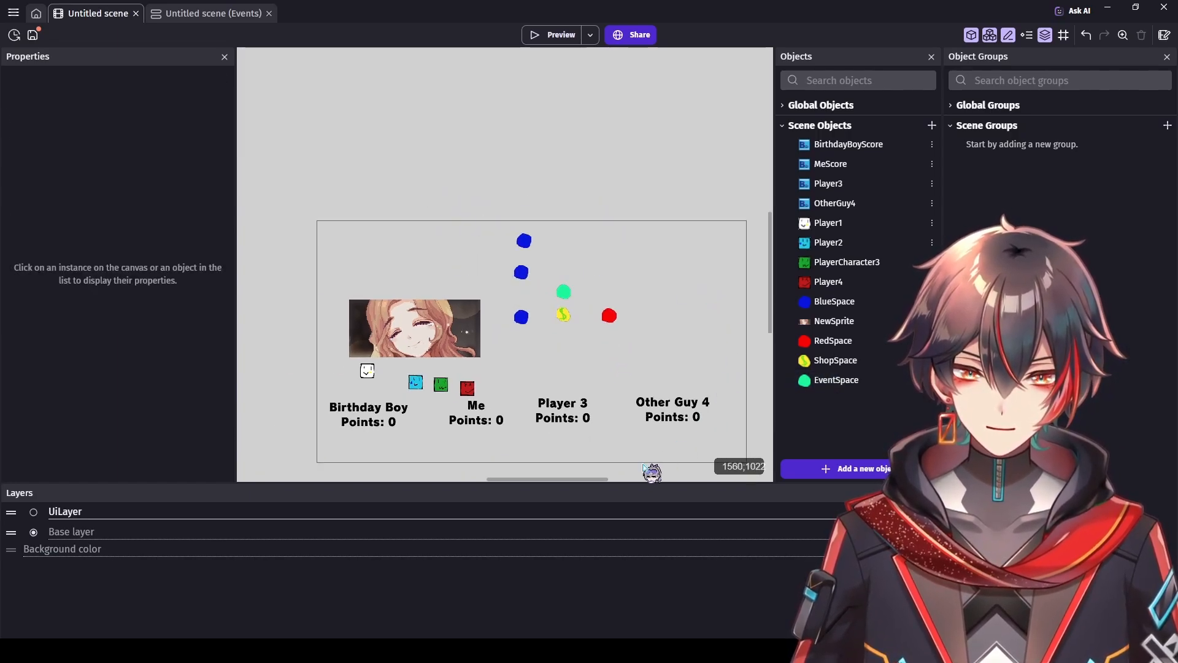
drag(596, 479, 605, 479)
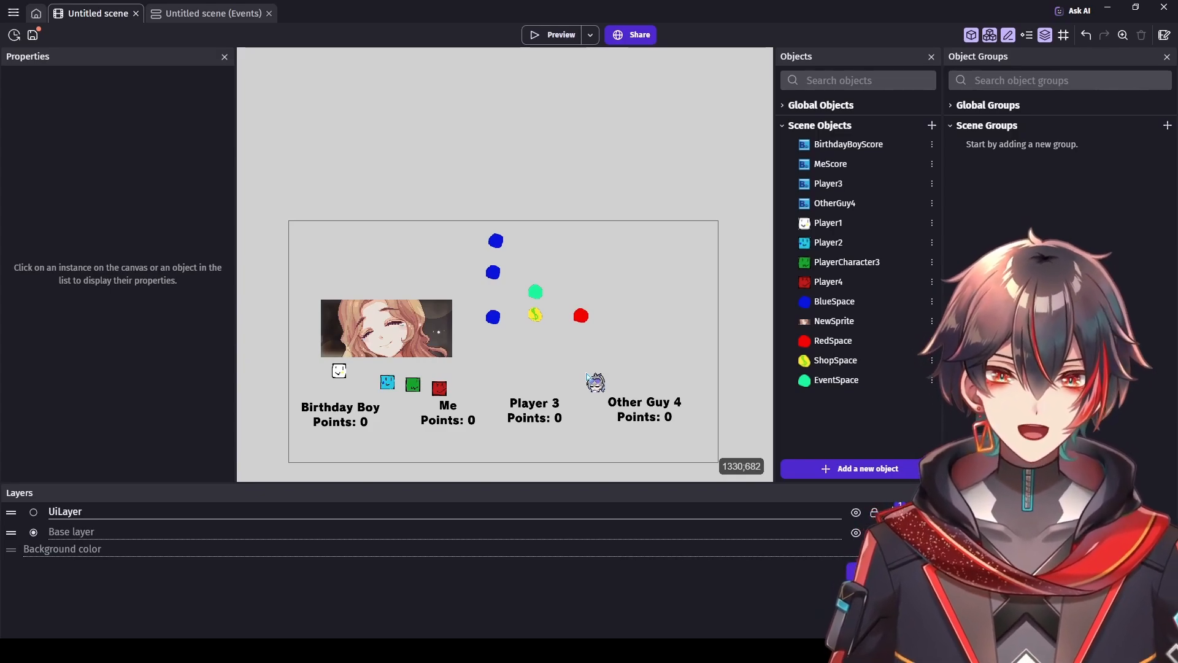
scroll(629, 347, up, 3)
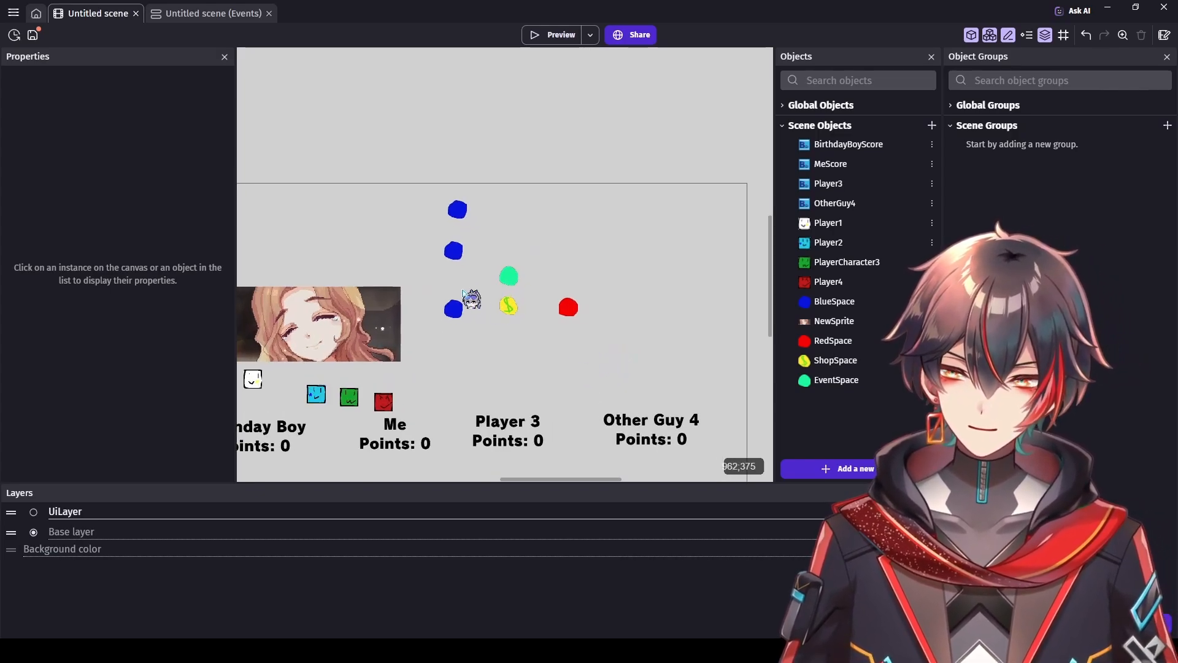
click(33, 34)
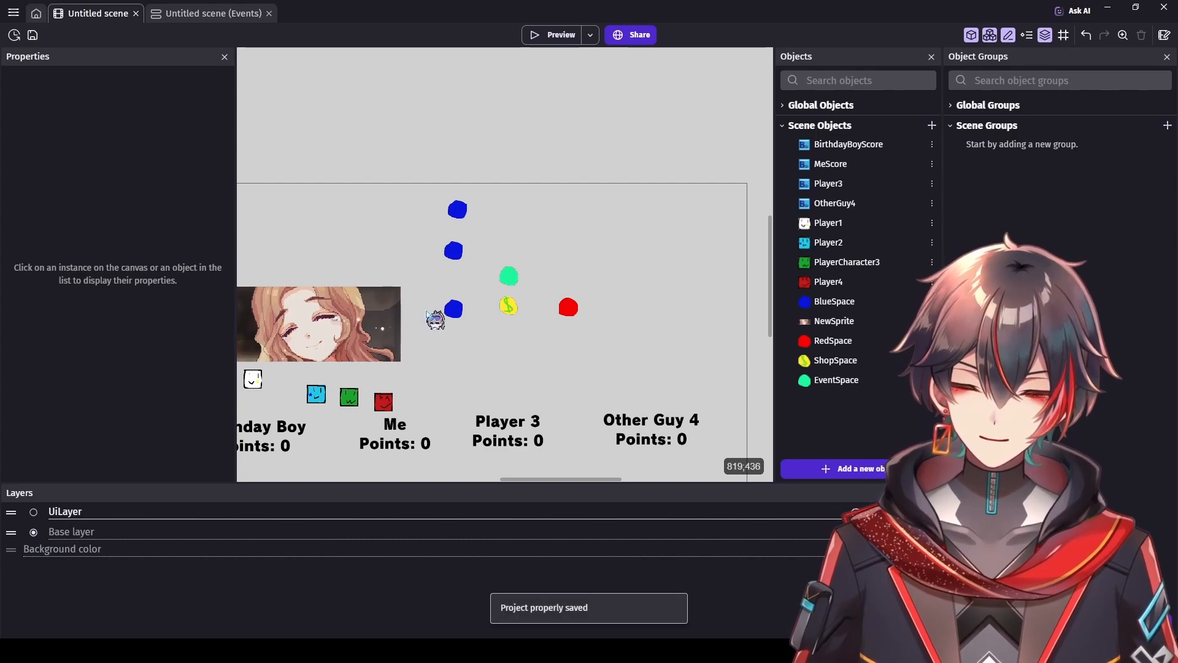
scroll(603, 351, down, 2)
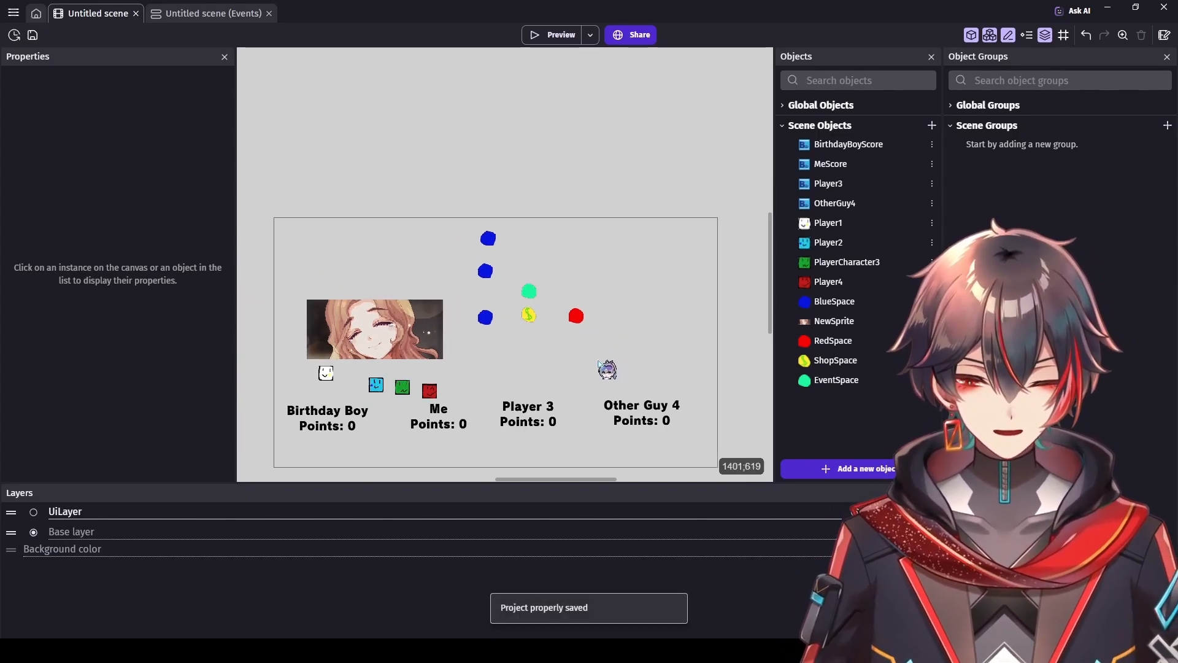
scroll(607, 368, down, 1)
scroll(598, 341, down, 1)
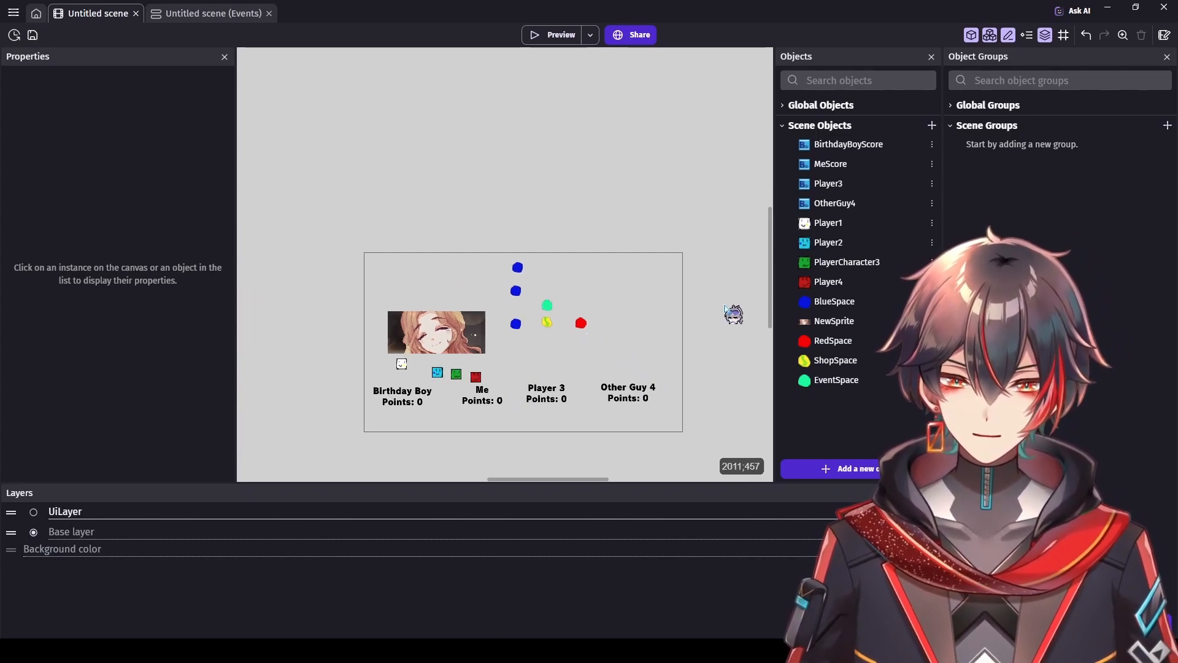
drag(769, 246, 768, 264)
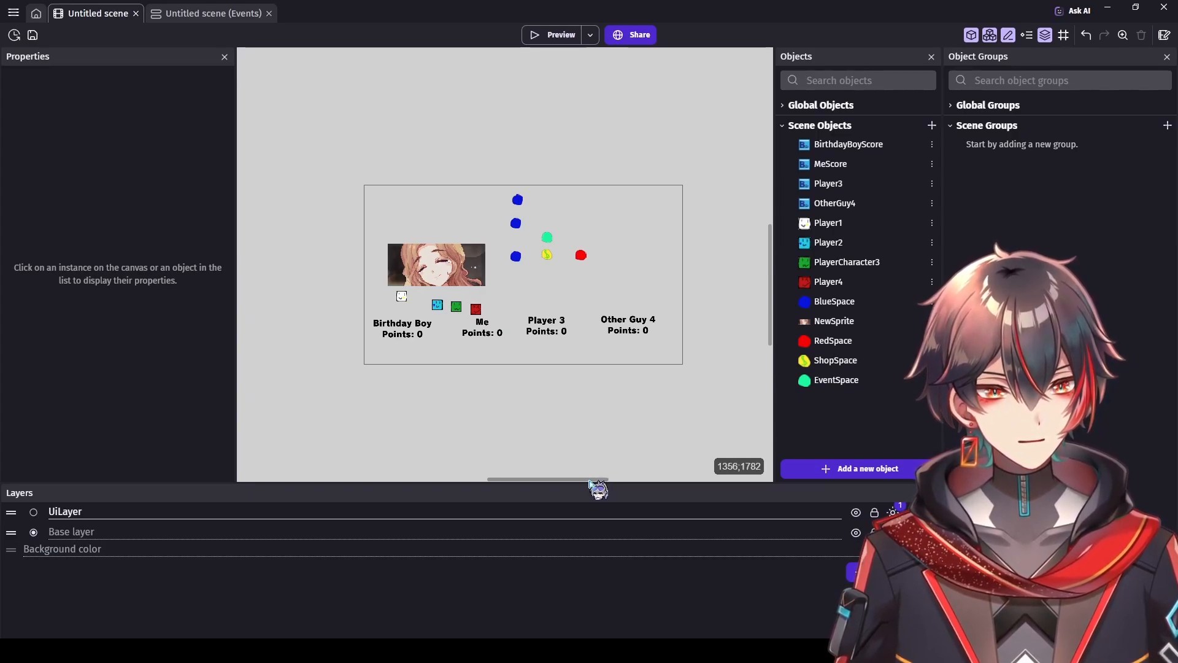
ctrl+scroll(581, 297, up, 5)
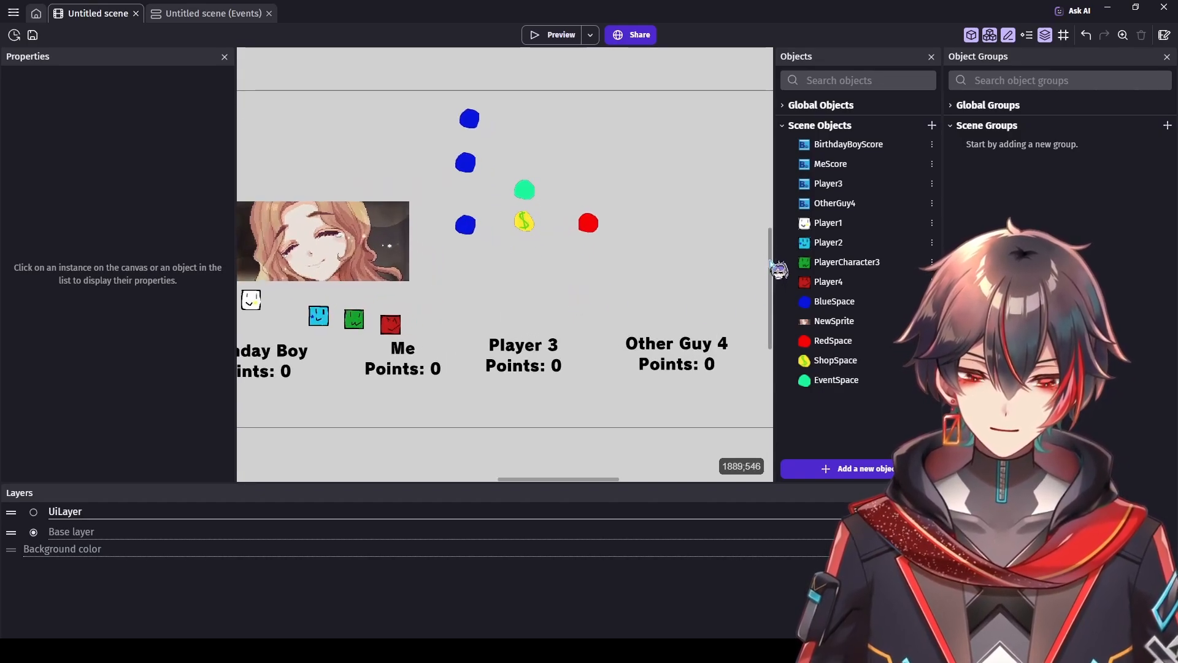
scroll(772, 251, up, 3)
scroll(774, 250, down, 1)
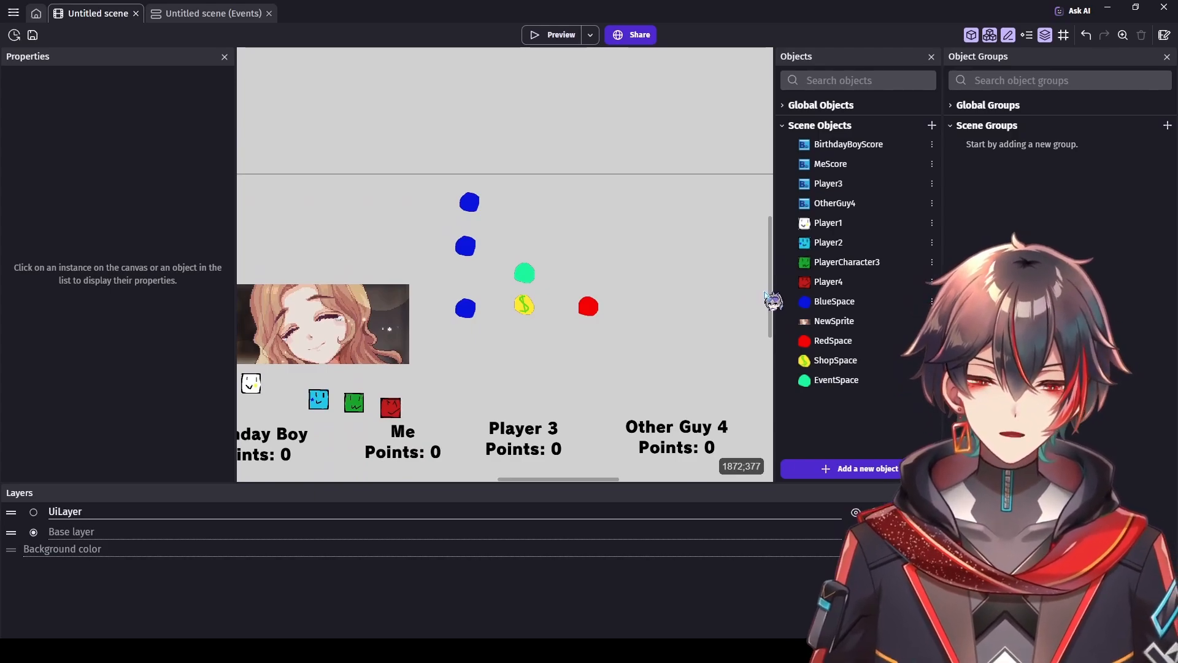
Step: Create a tiled sprite object named Grass from scratch and give it a green grass texture drawn in Piskel
click(825, 469)
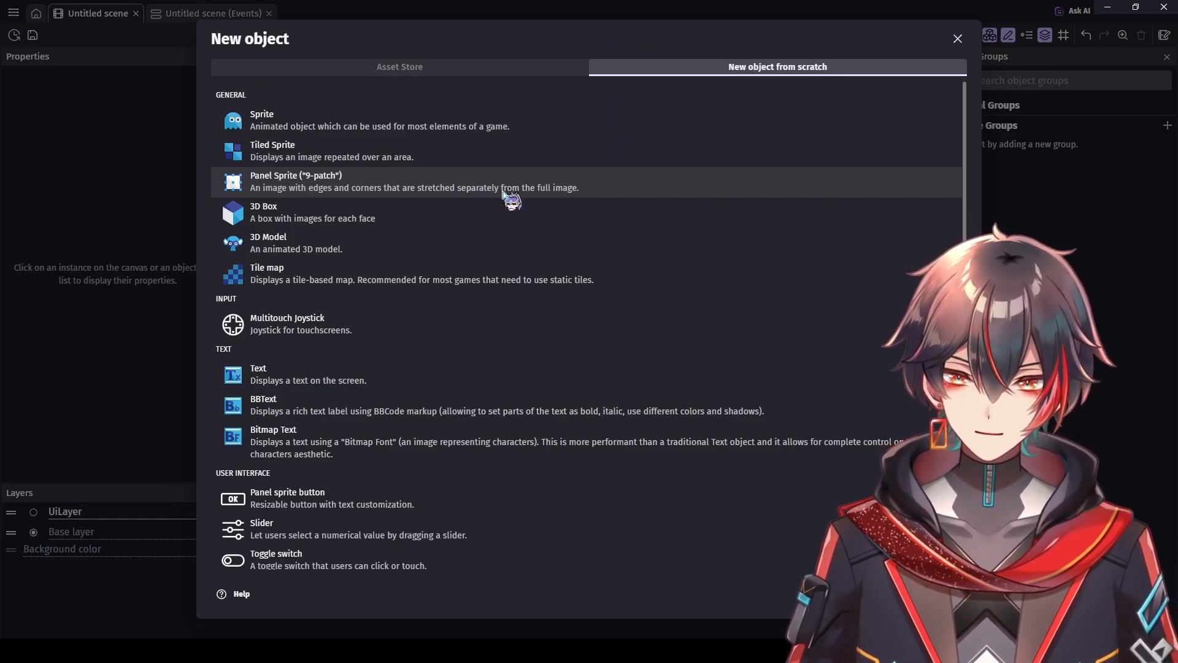
click(507, 154)
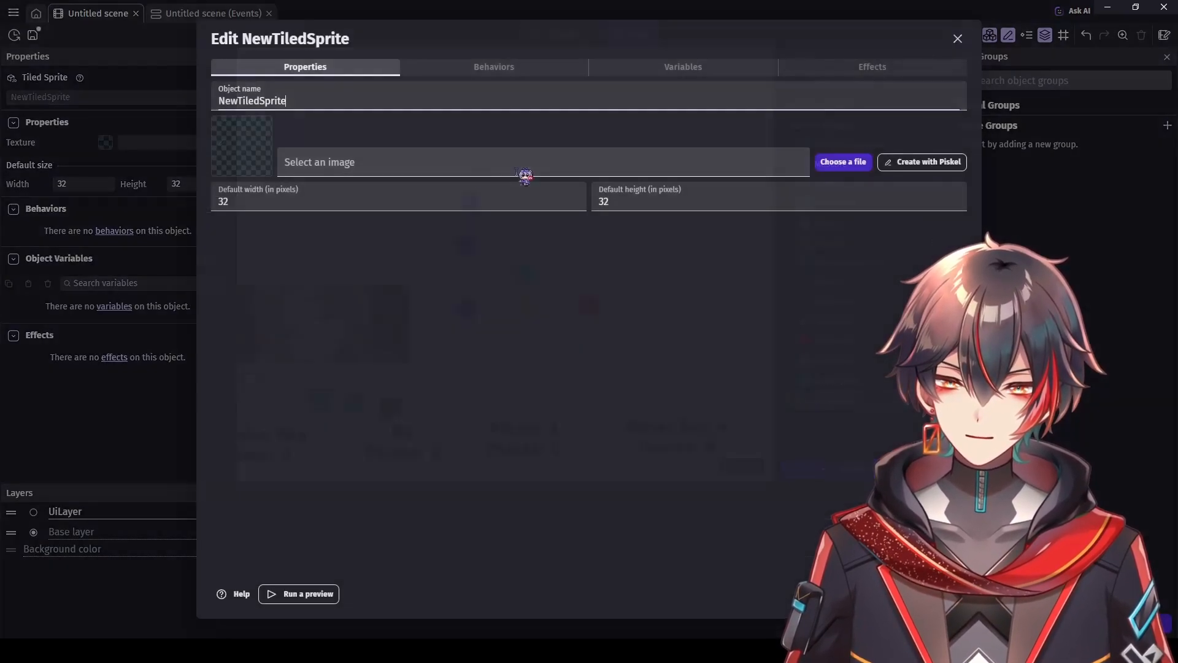
double_click(325, 110)
text(G)
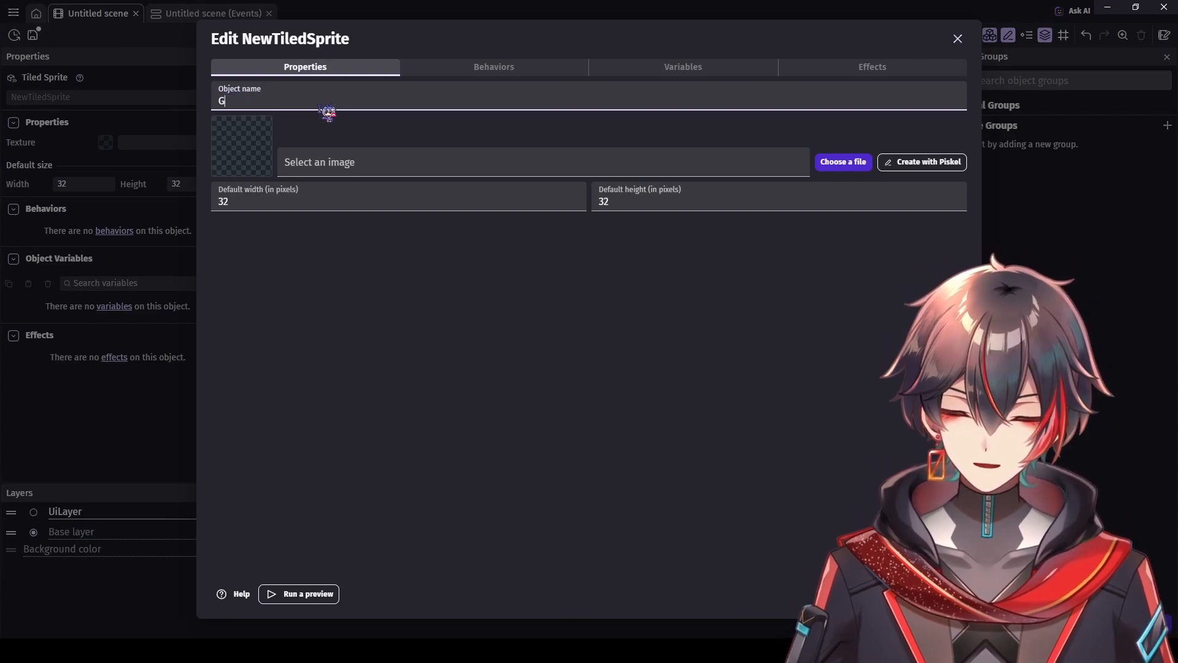
text(rass)
click(319, 123)
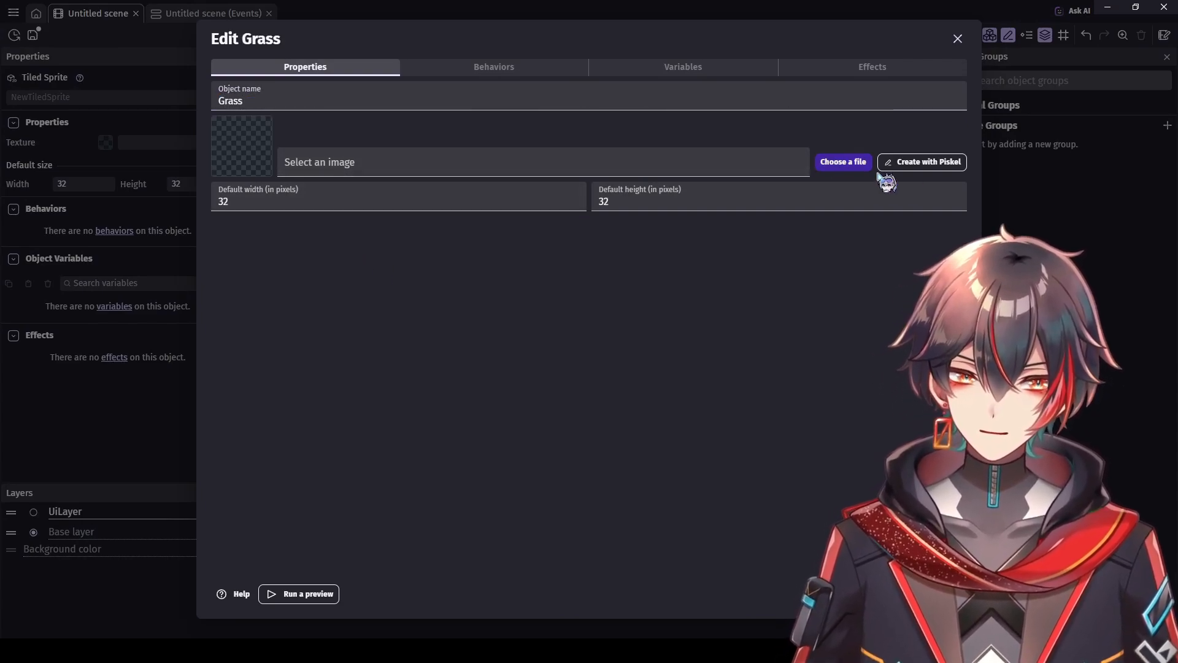
click(940, 165)
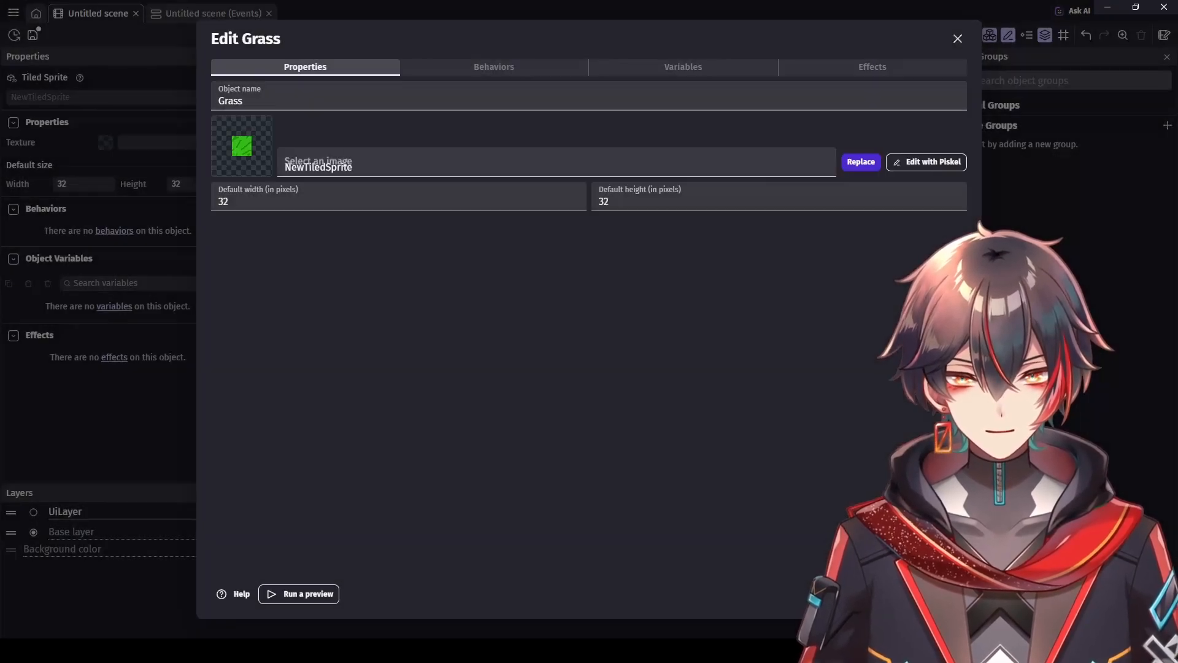
click(948, 594)
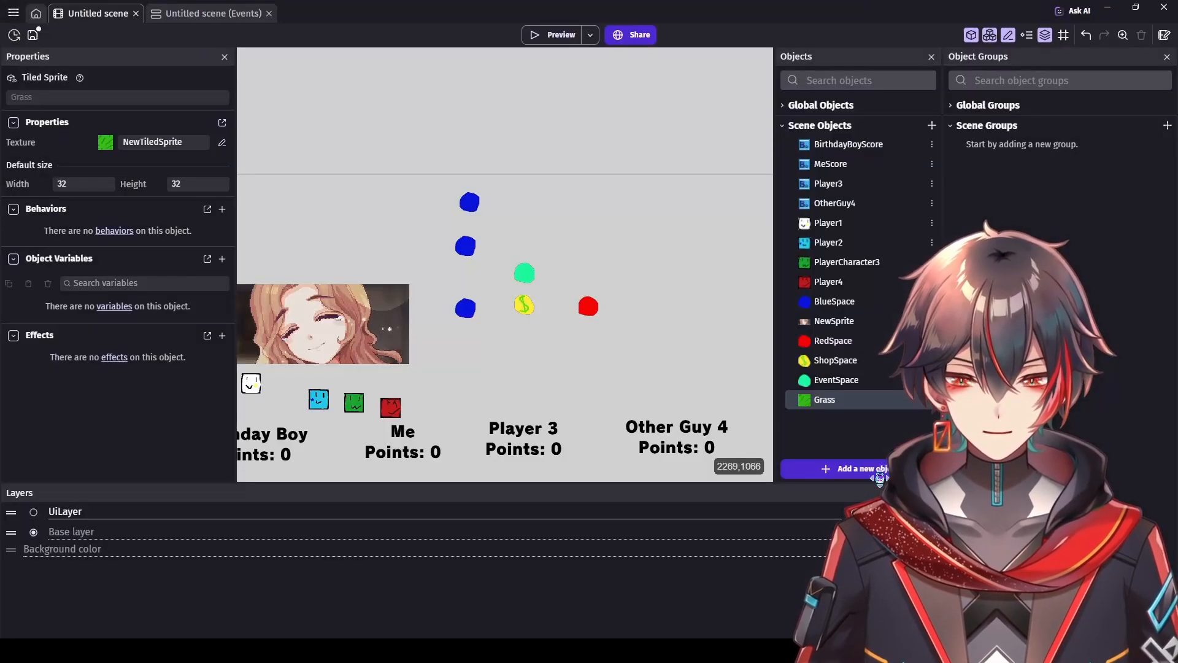
Step: Try a 680 by 512 Grass instance on the base layer over the spaces, and delete it
drag(816, 398, 724, 400)
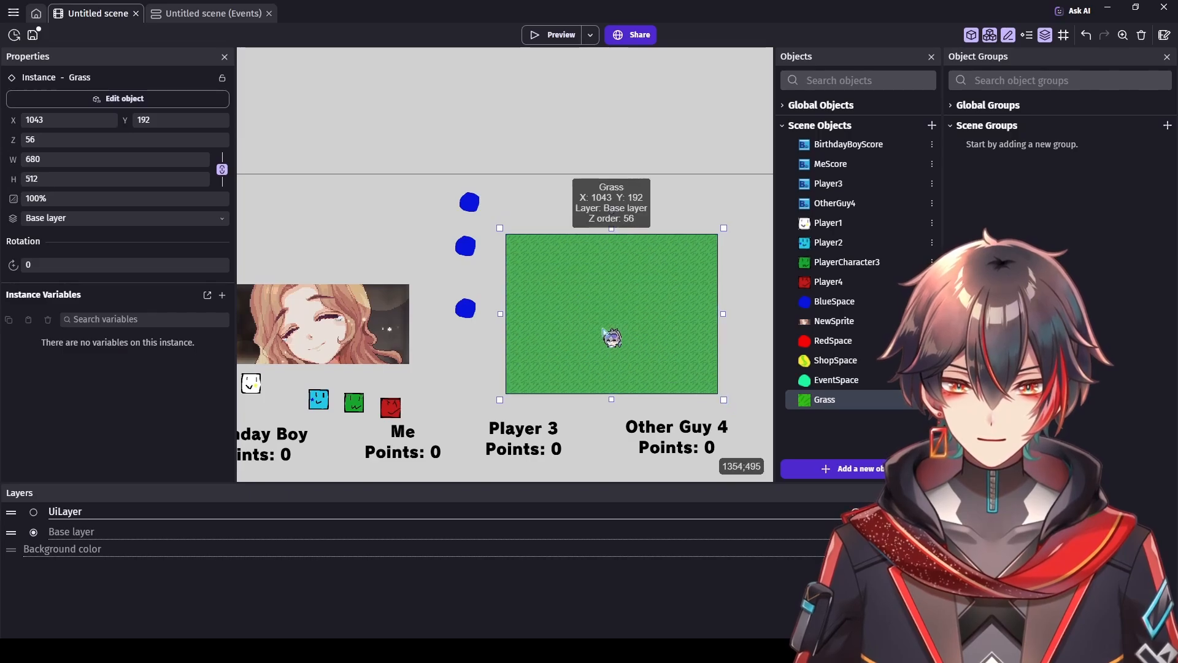
key(Delete)
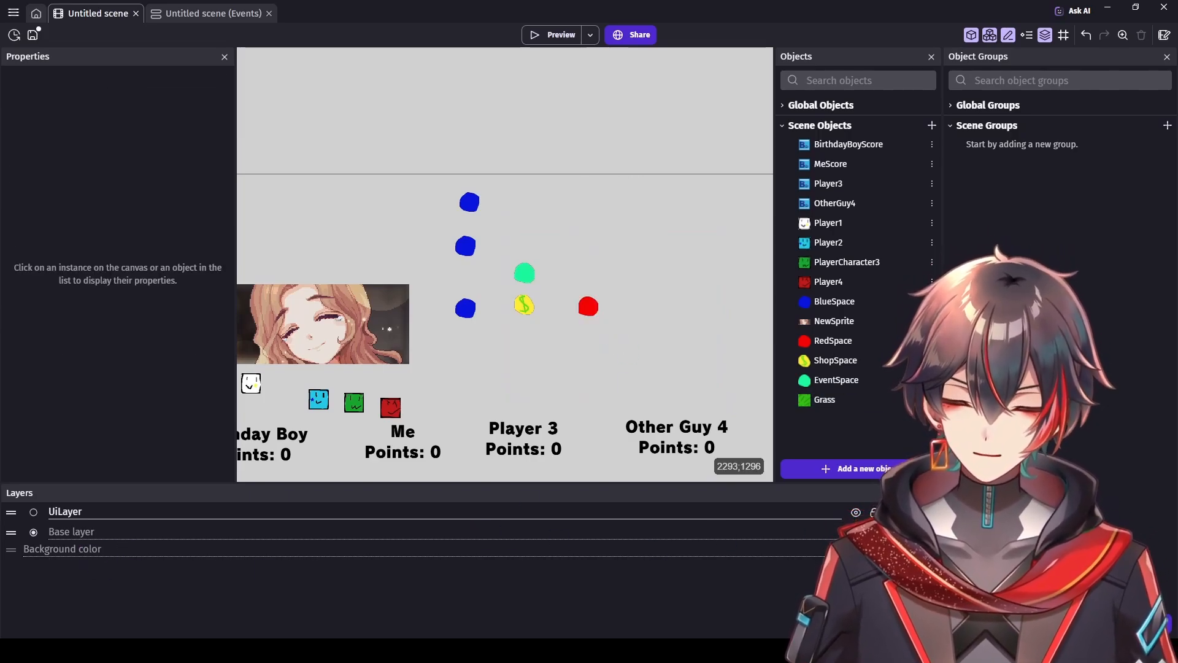
Step: Add a new layer below the base layer, name it FloorLayer, and make it the active layer
click(1136, 623)
drag(14, 514, 20, 576)
double_click(69, 552)
text(Fl)
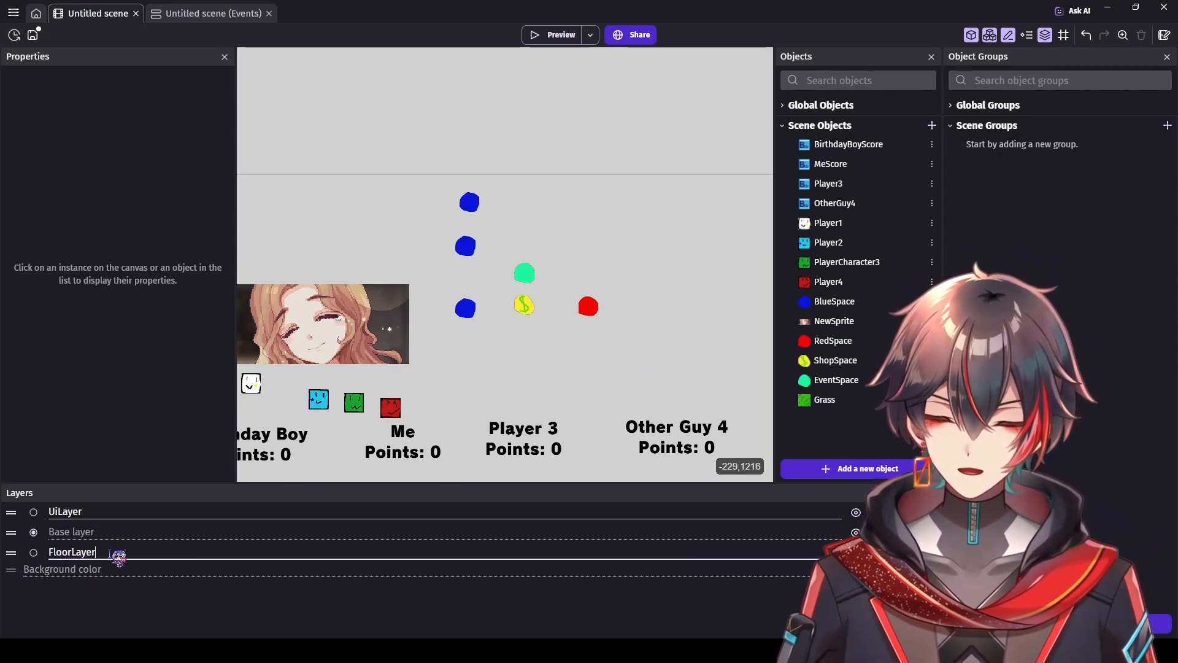
text(oorLayer)
click(33, 552)
Step: Place Grass on FloorLayer and stretch it to about 2152 by 1338 so it covers the whole scene frame
ctrl+scroll(600, 389, down, 3)
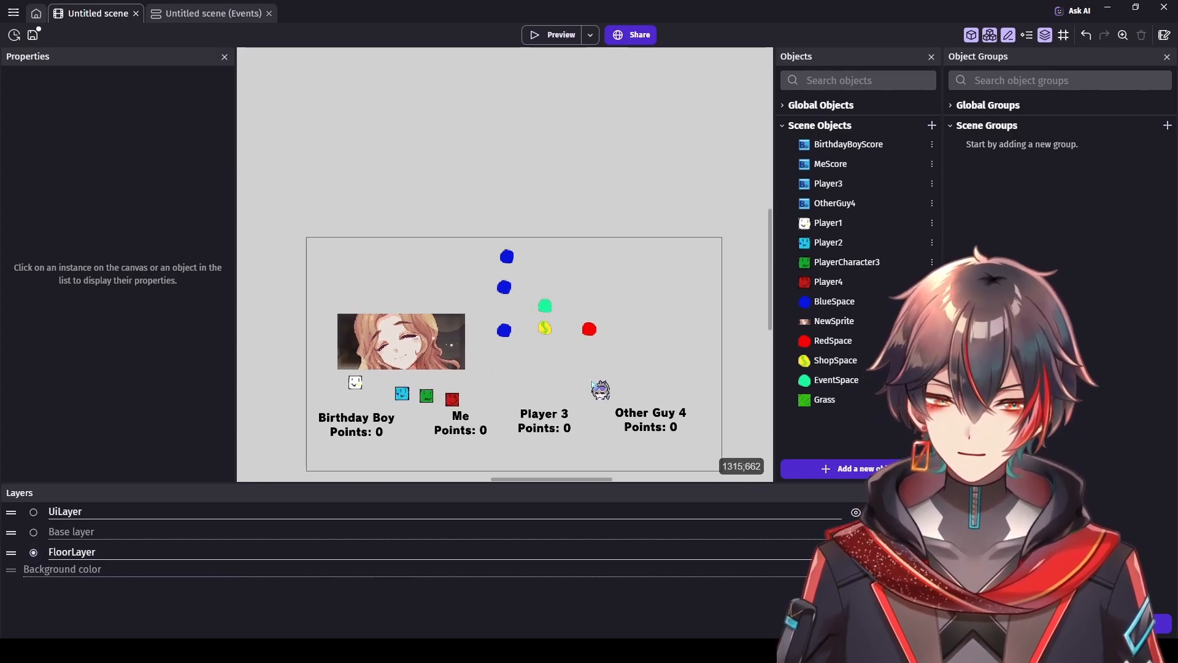
click(824, 400)
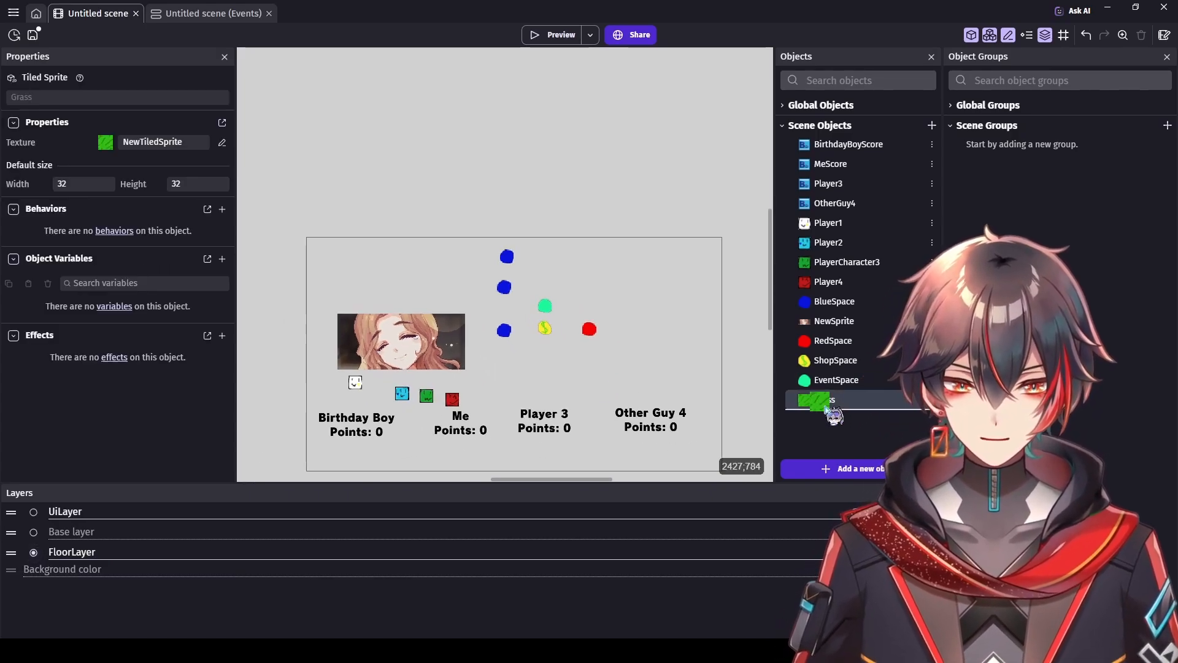
click(290, 207)
drag(297, 213, 750, 486)
scroll(653, 380, down, 1)
mouse_move(770, 248)
mouse_down()
mouse_move(777, 279)
mouse_move(771, 263)
mouse_up()
drag(568, 478, 580, 479)
scroll(617, 447, up, 2)
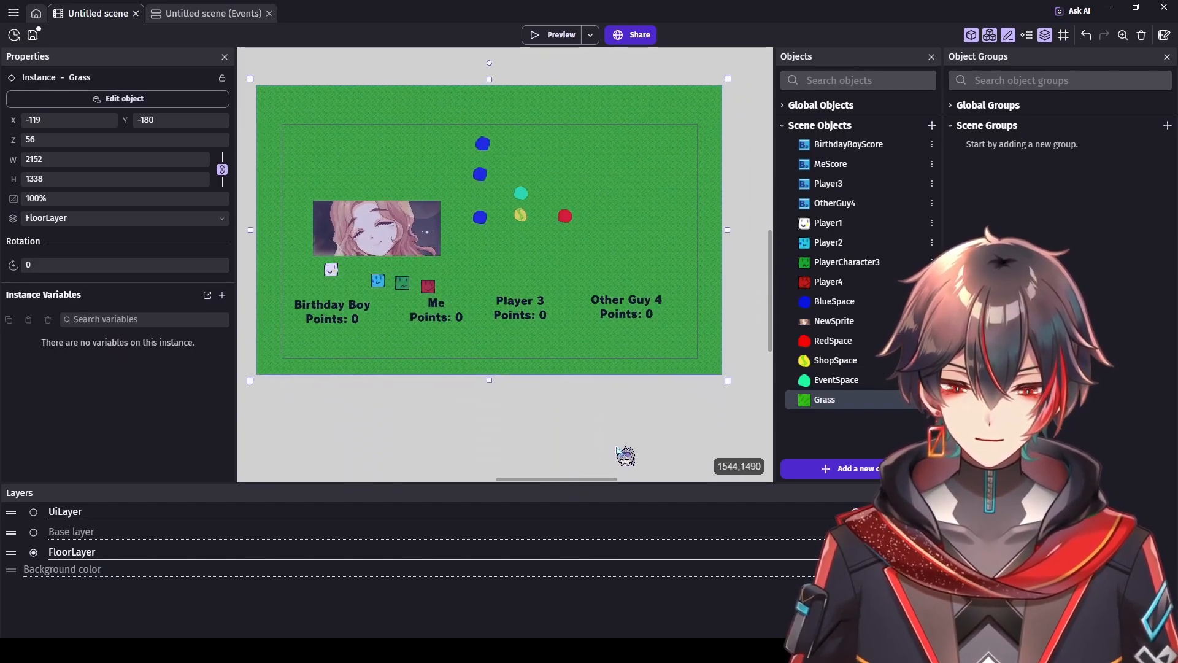
scroll(617, 447, up, 4)
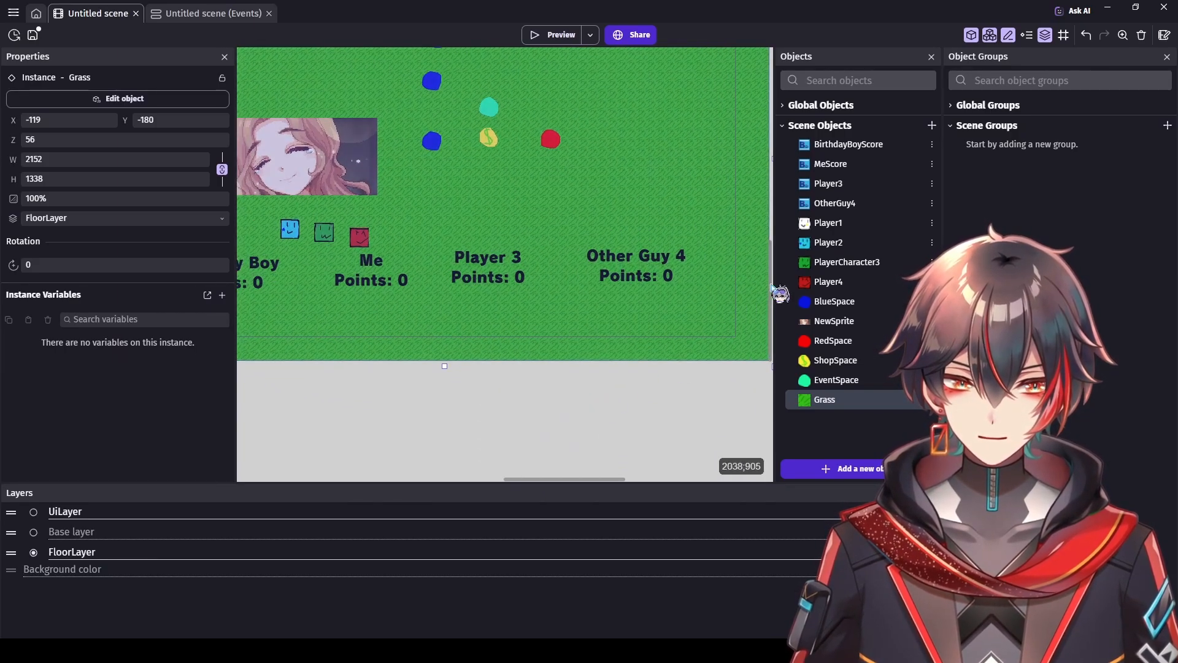
mouse_move(772, 288)
mouse_down()
mouse_move(778, 258)
mouse_move(777, 270)
mouse_up()
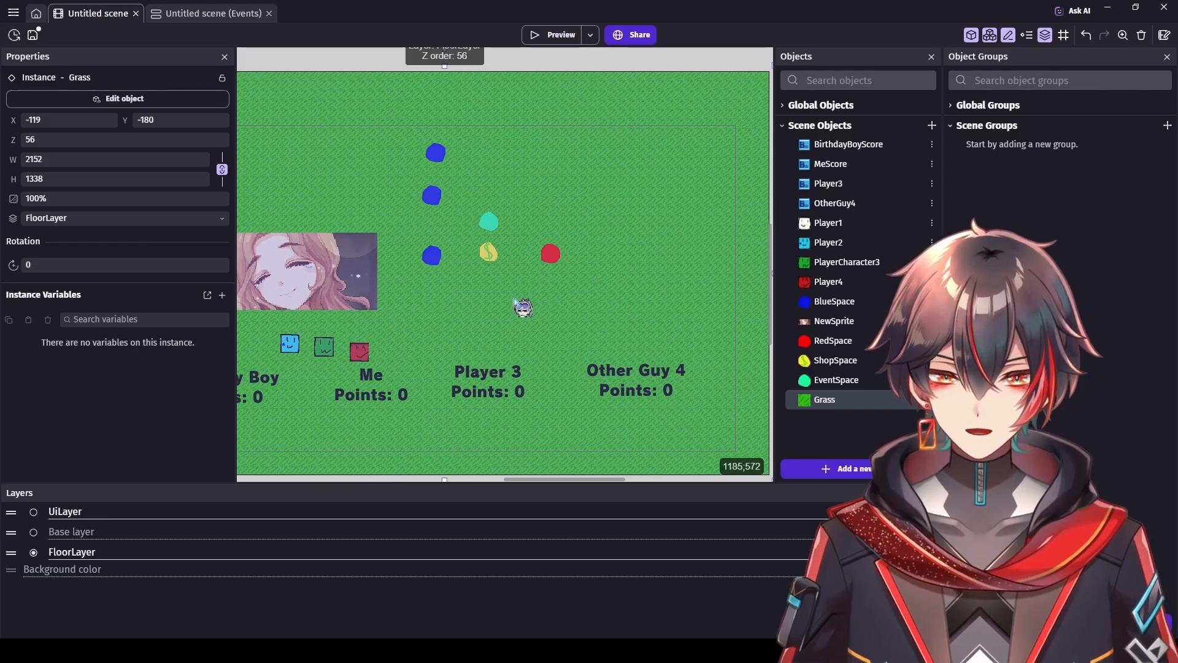
Step: Rearrange the three blue spaces into an evenly spaced vertical column at about X 860, beside the event and shop spaces
drag(437, 263, 430, 304)
drag(433, 205, 421, 250)
drag(434, 153, 423, 183)
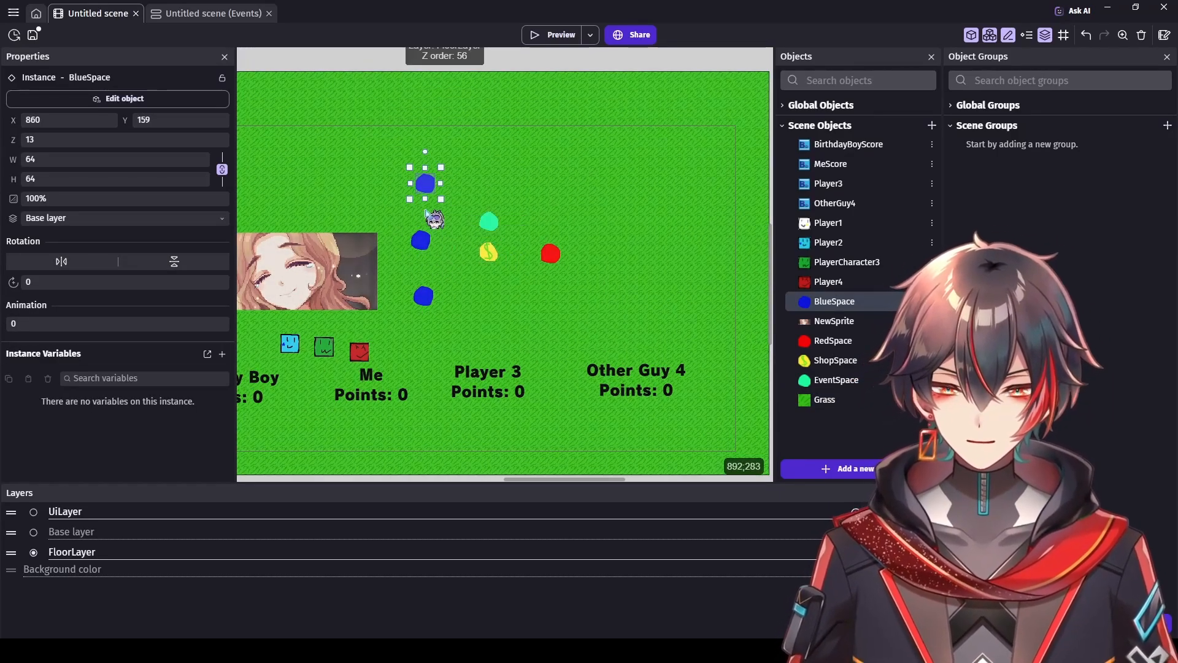
drag(422, 240, 427, 235)
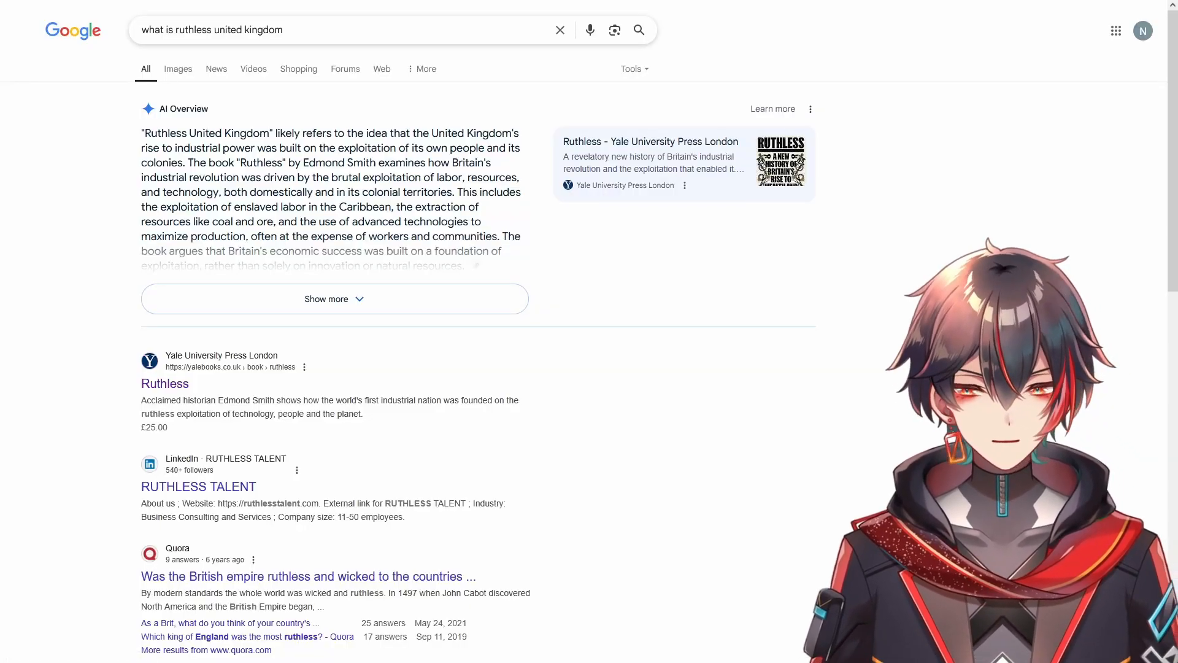
Step: Switch to the browser and search Google Images for "mario party jamboree map"
triple_click(325, 39)
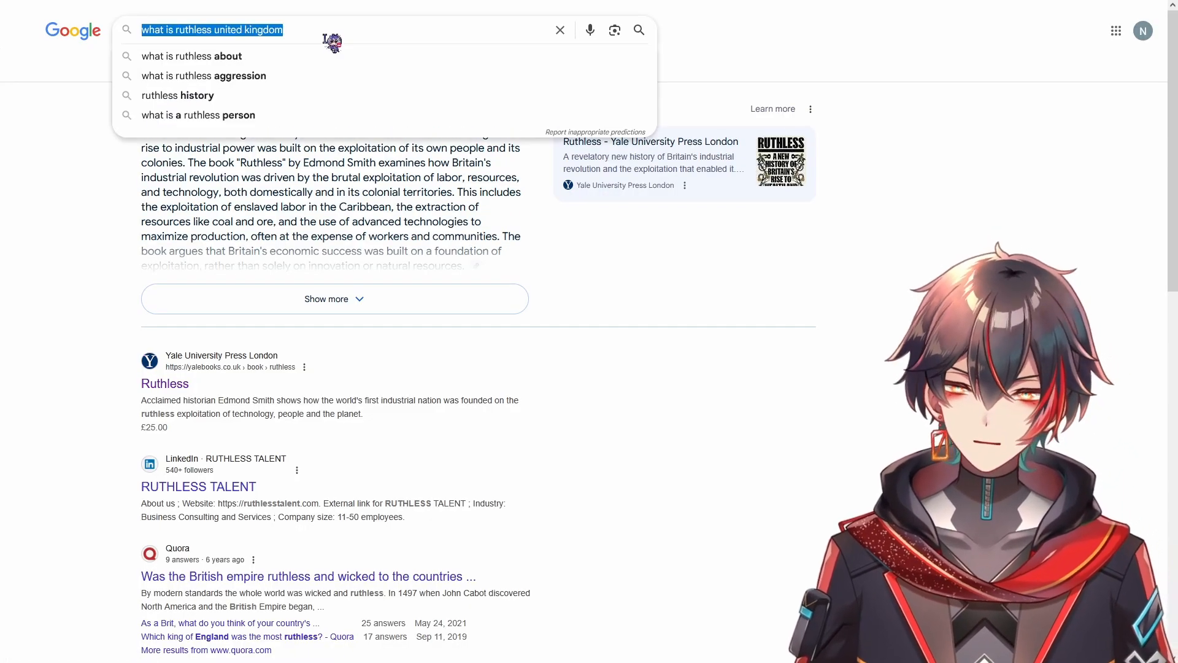
text(mario part)
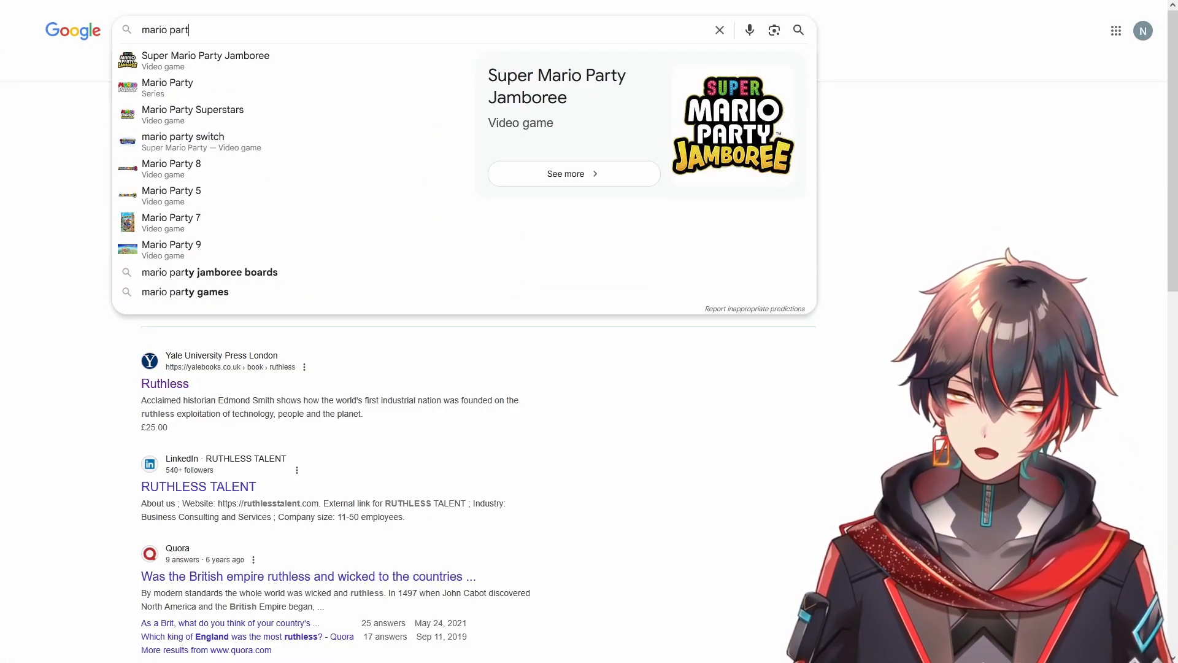
text( jamp)
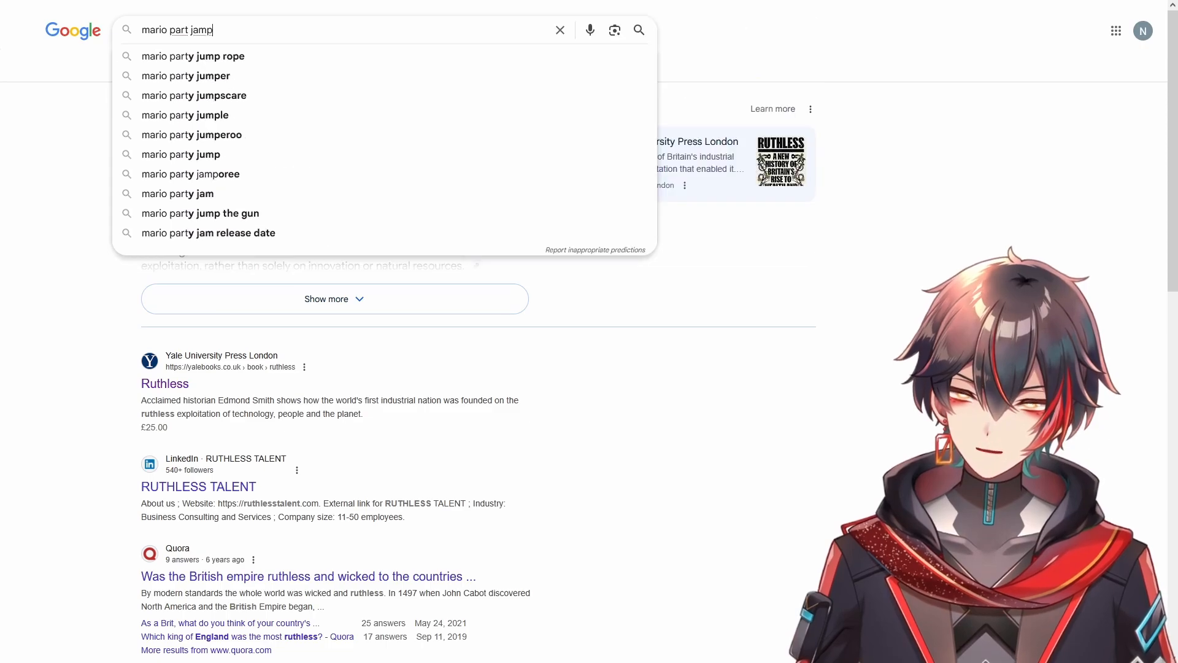
key(BackSpace)
text(boreee)
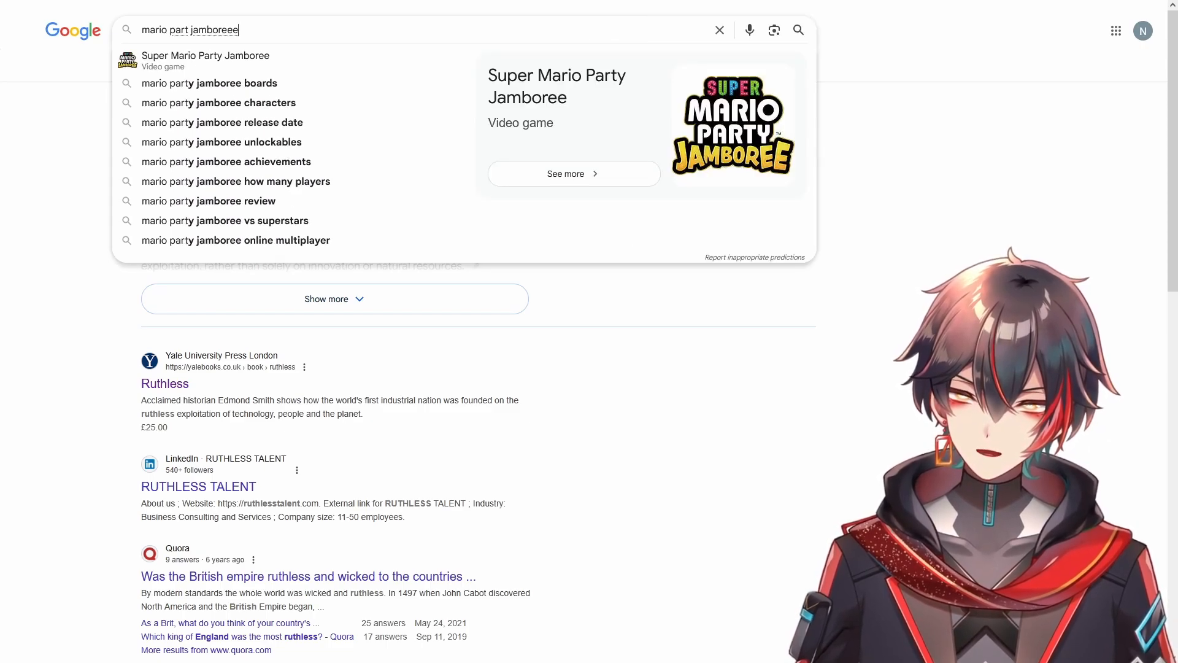
text( map)
key(Return)
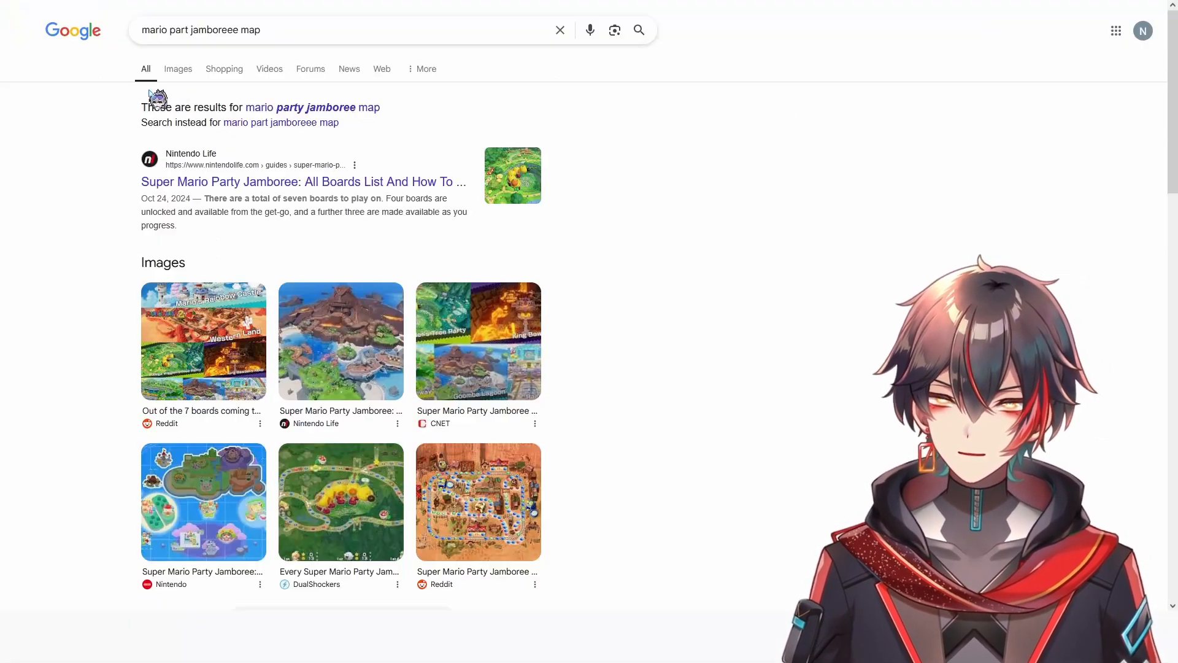
click(183, 70)
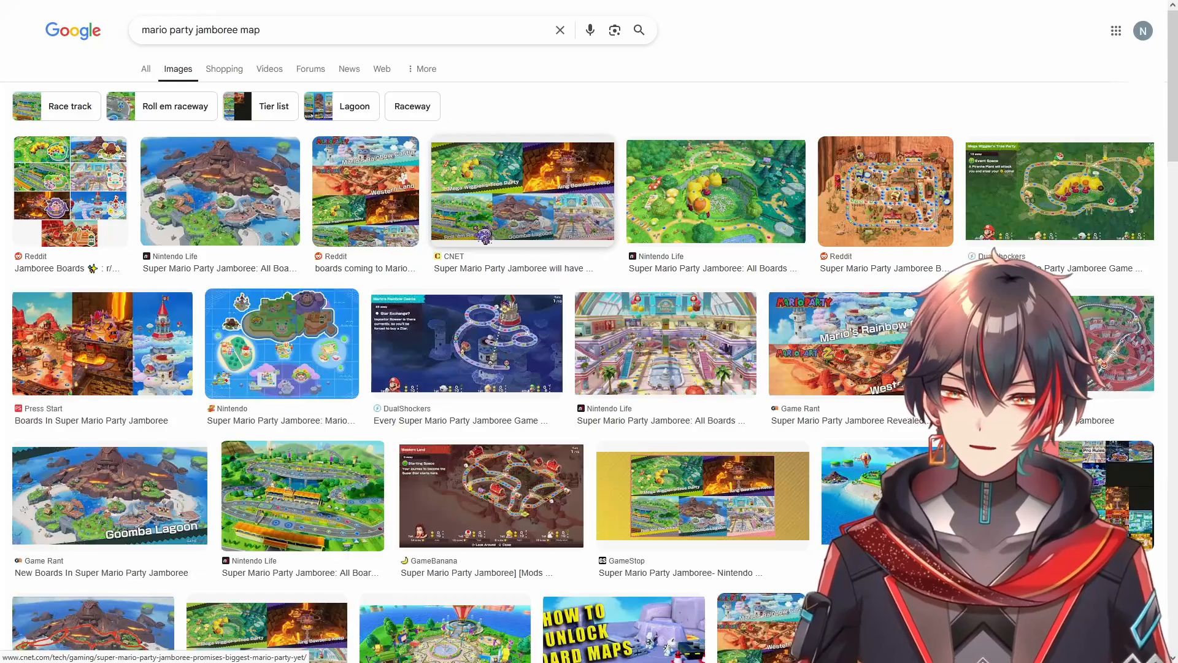
Step: Examine the forest, shopping mall, Rainbow Castle and route-marked Goomba Lagoon board pictures for map layout ideas
click(736, 227)
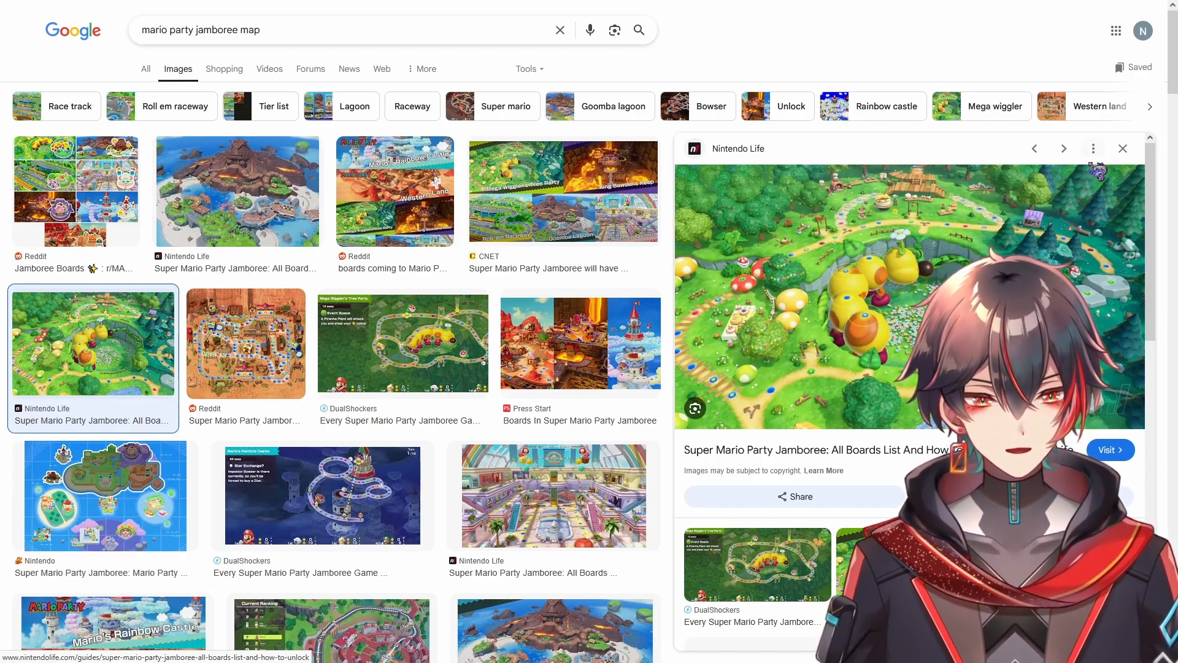
scroll(607, 325, down, 1)
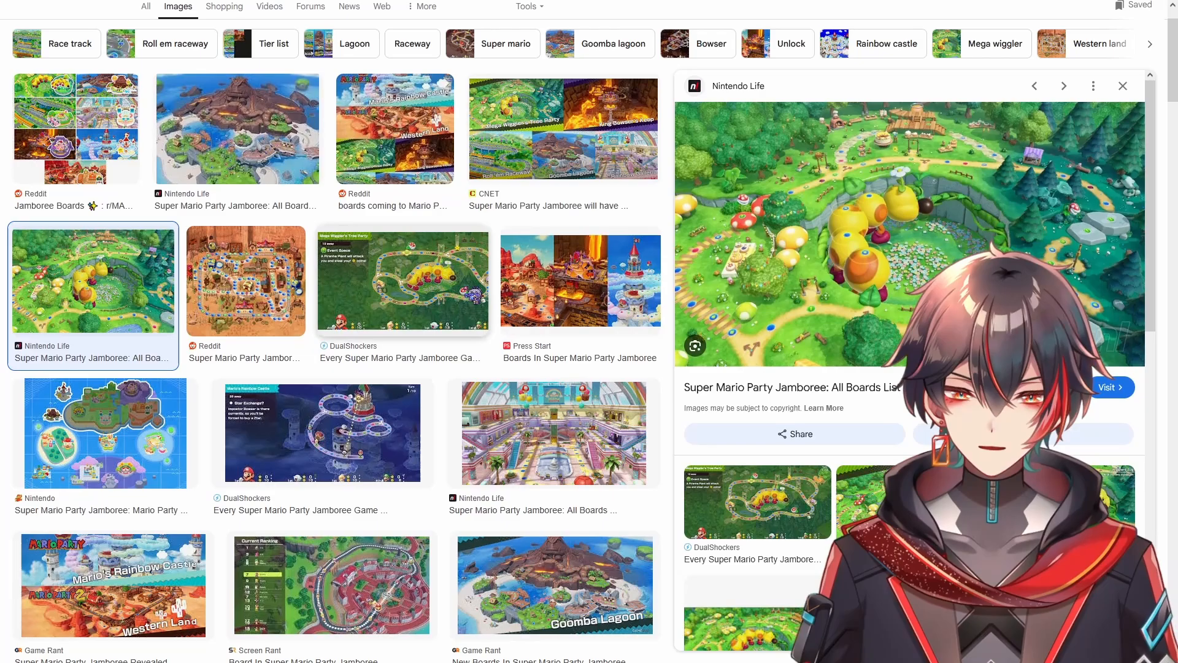
click(515, 431)
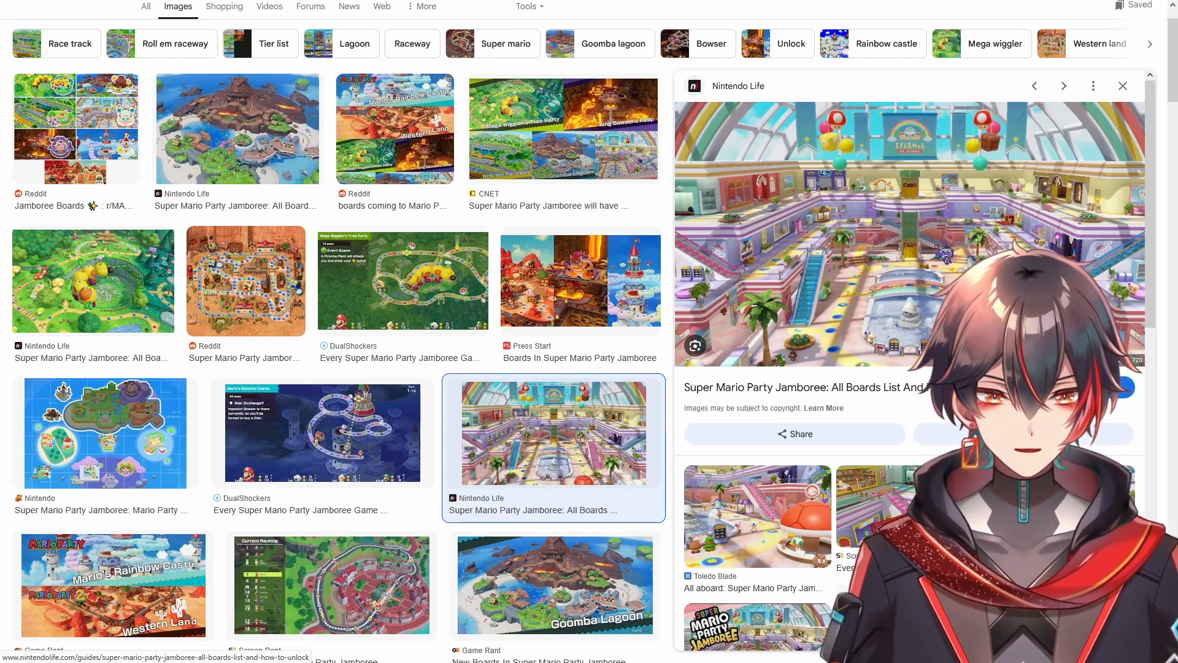
scroll(509, 232, up, 1)
scroll(316, 246, down, 5)
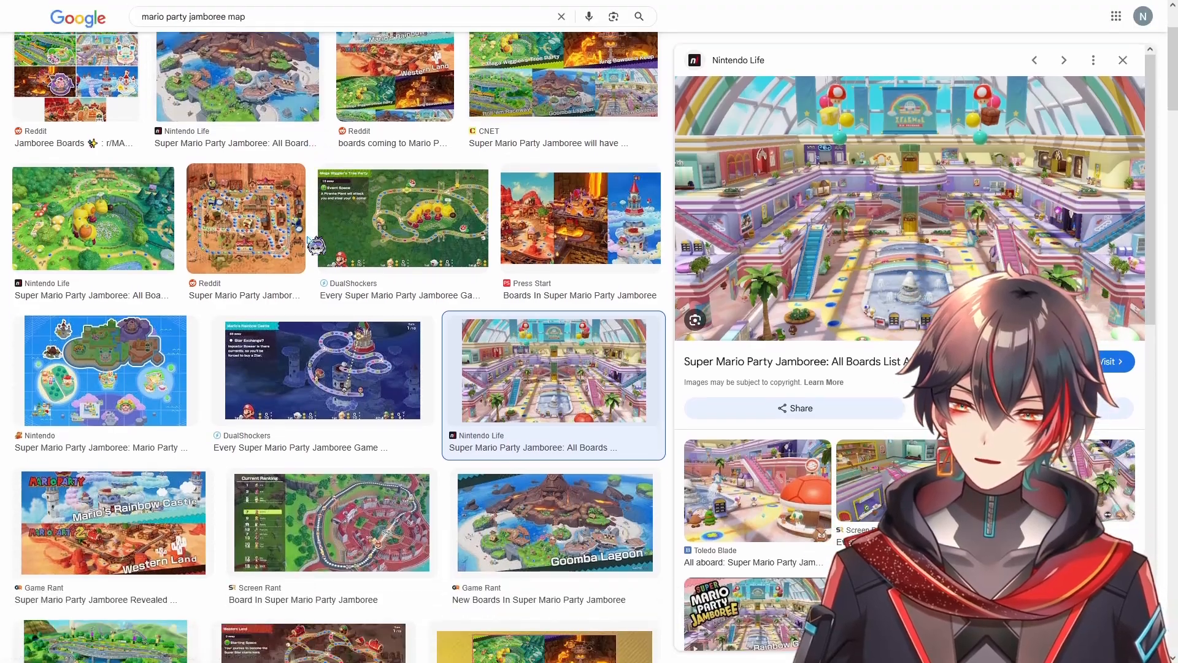
scroll(329, 322, down, 1)
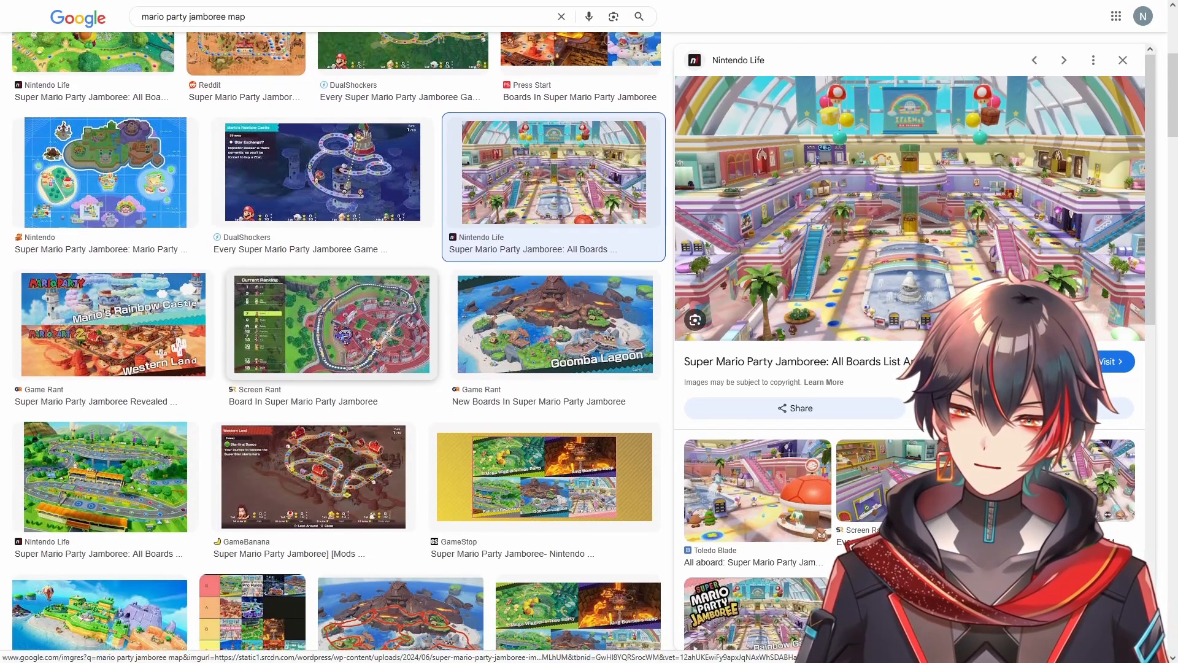
click(201, 313)
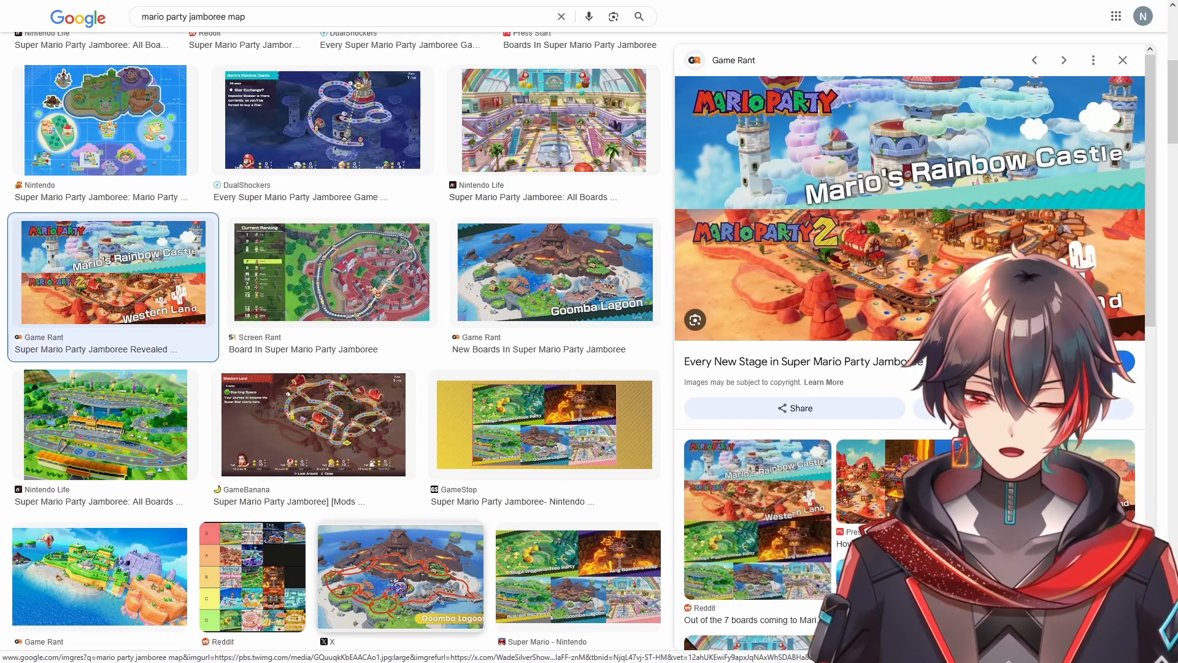
click(400, 577)
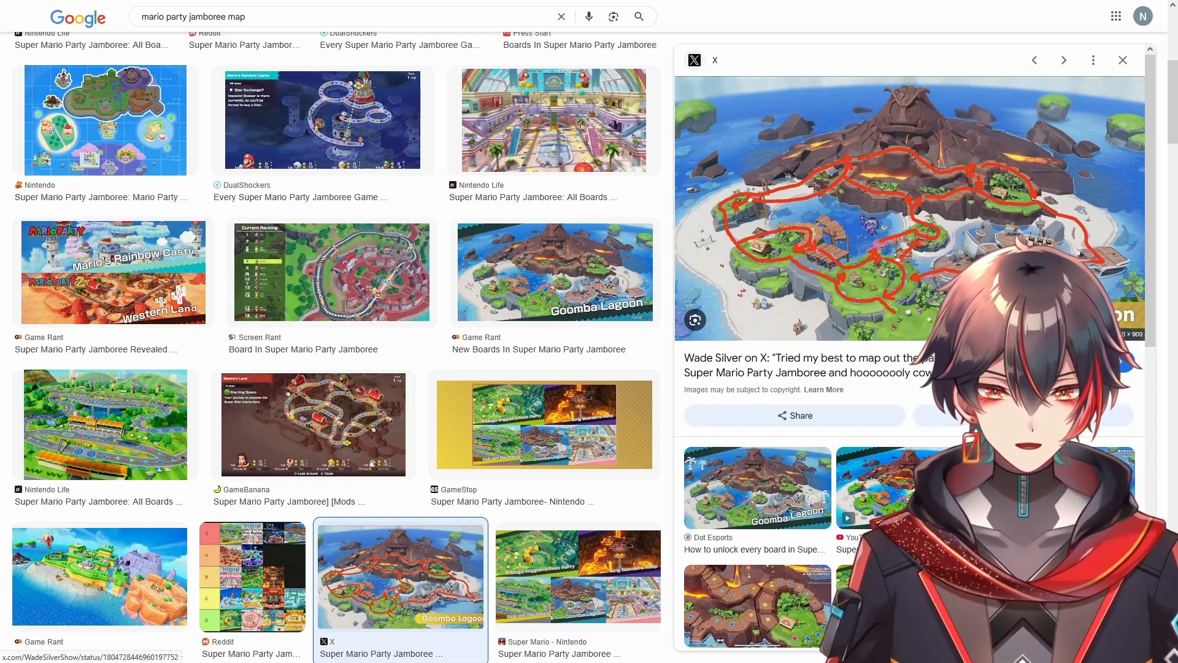
Step: Examine the board tier list and the Rainbow Galleria overhead map among the image results, and close the preview
scroll(484, 338, down, 5)
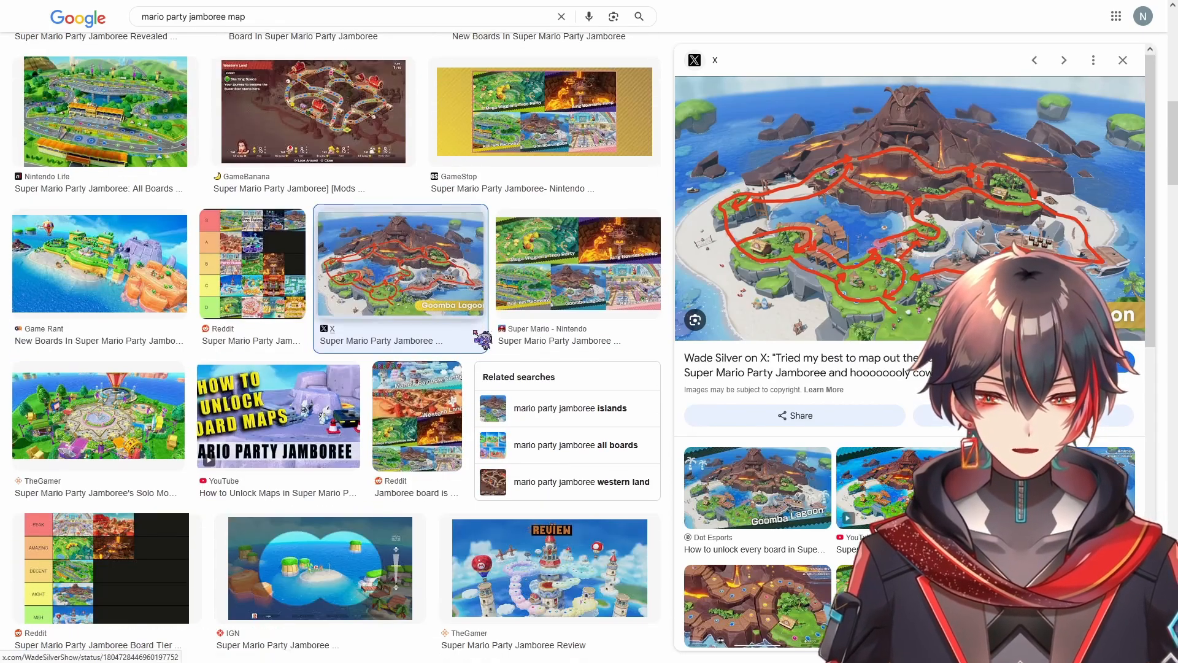
scroll(342, 362, down, 1)
click(264, 238)
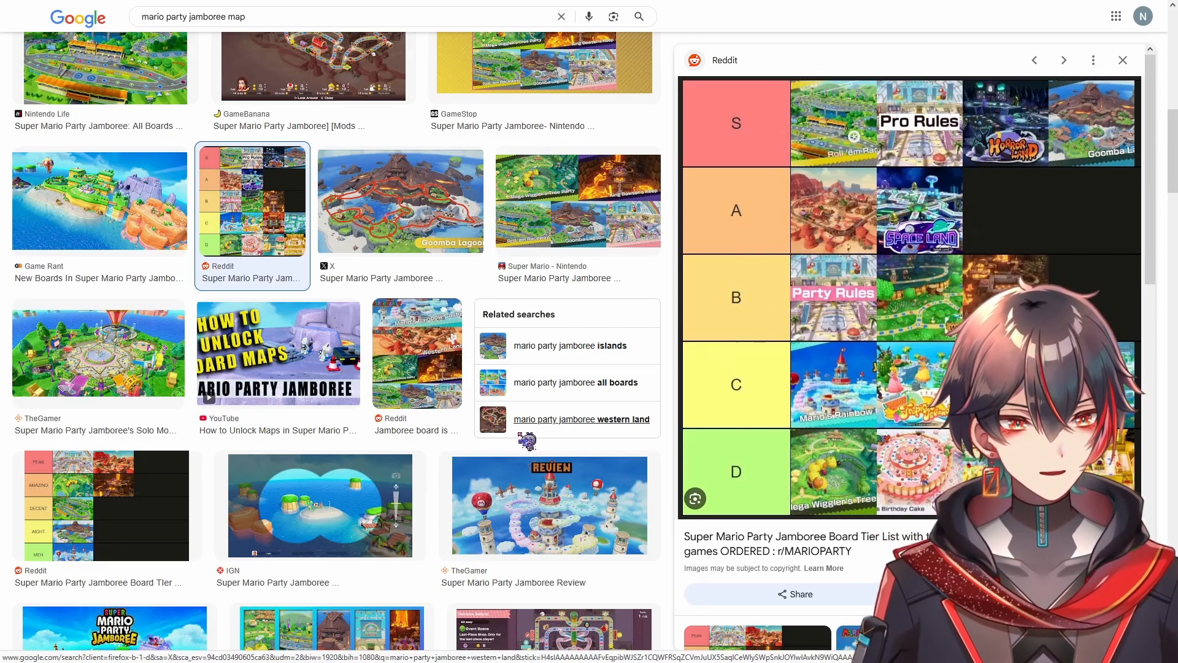
scroll(543, 368, down, 5)
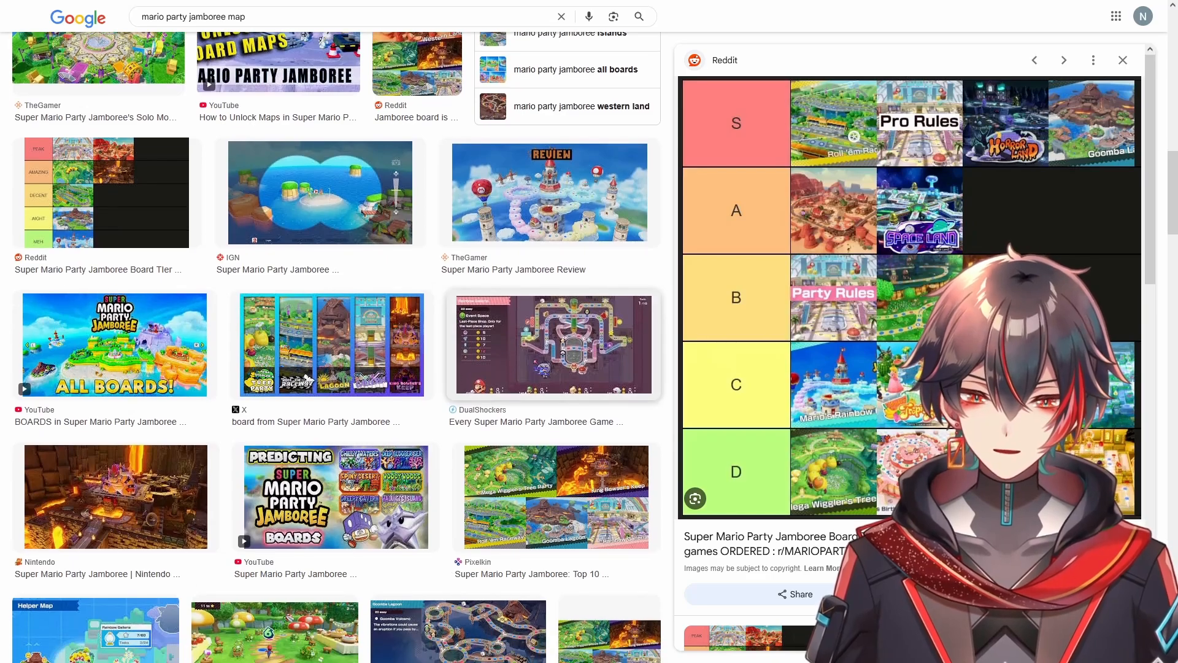
click(543, 356)
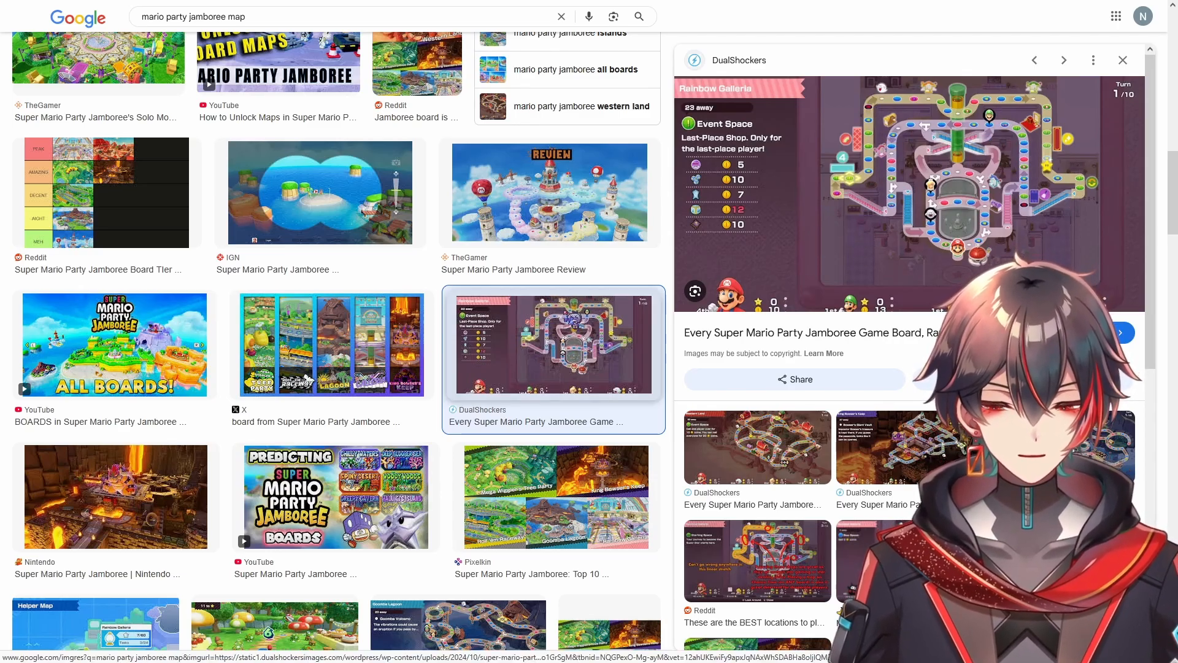
scroll(565, 312, up, 9)
scroll(336, 368, up, 5)
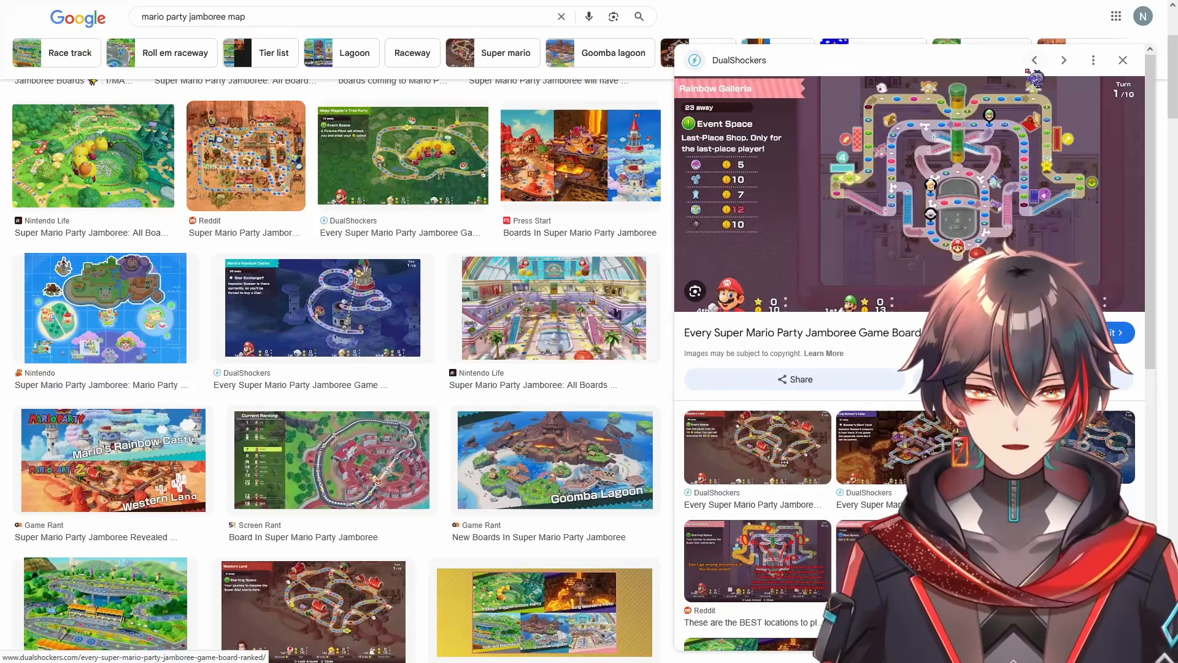
click(1123, 61)
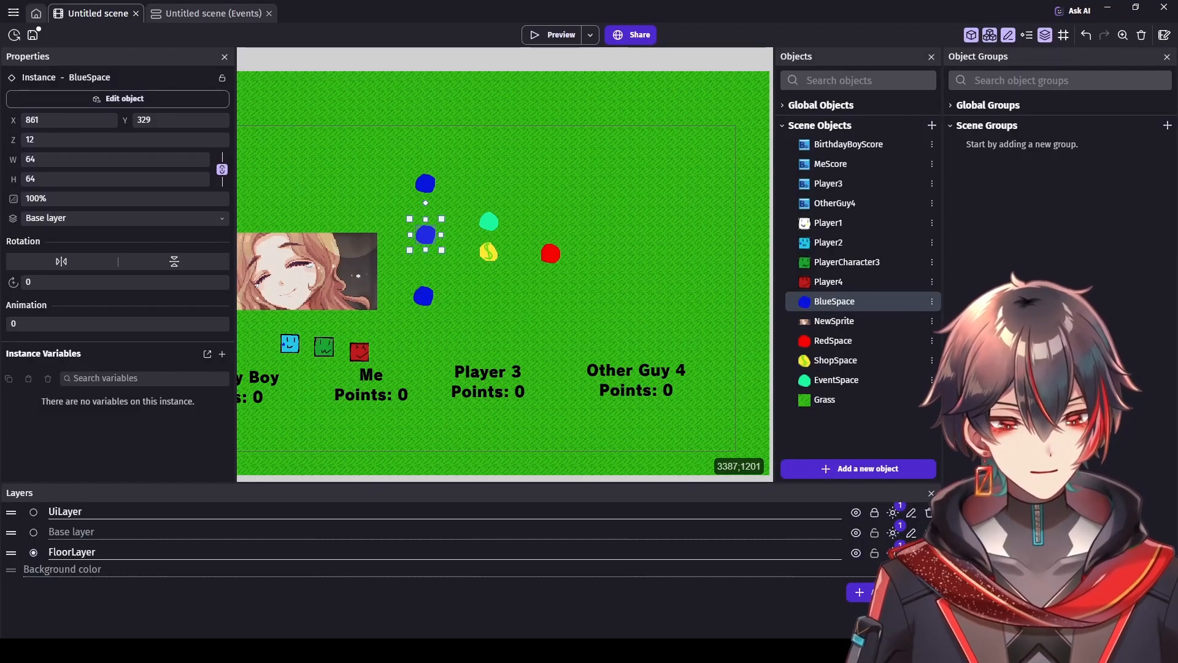
Step: Switch back to GDevelop and enlarge the Grass instance upward and to the right to about 2382 by 1592
click(631, 309)
scroll(637, 303, down, 5)
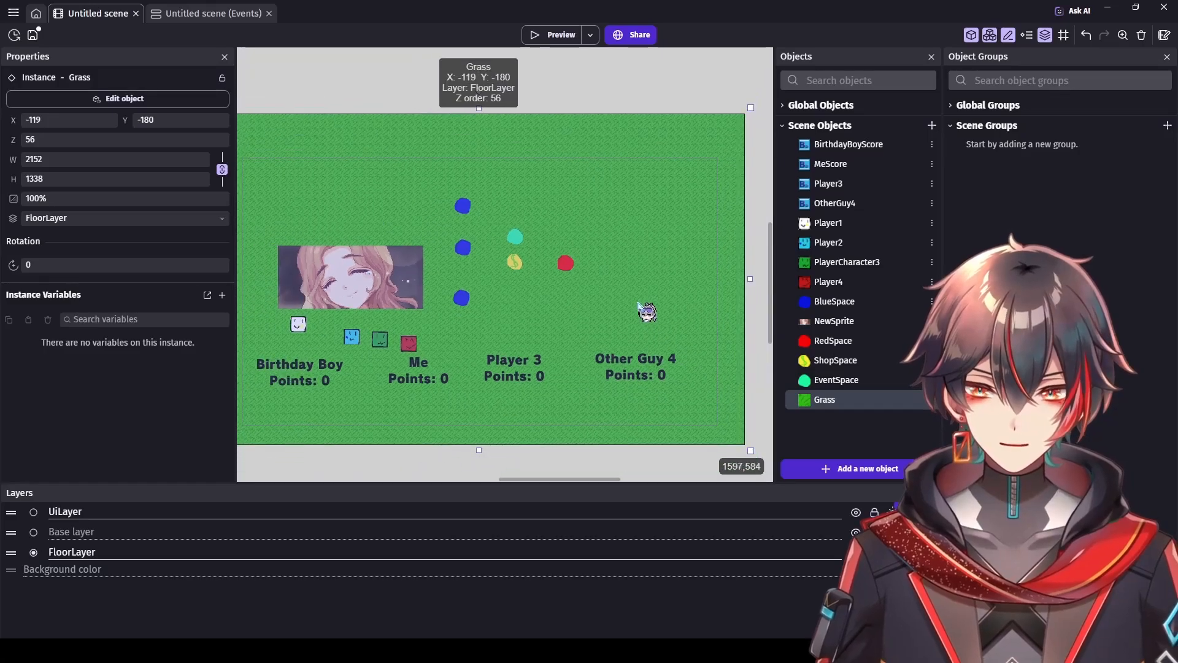
scroll(636, 303, up, 6)
scroll(708, 230, down, 1)
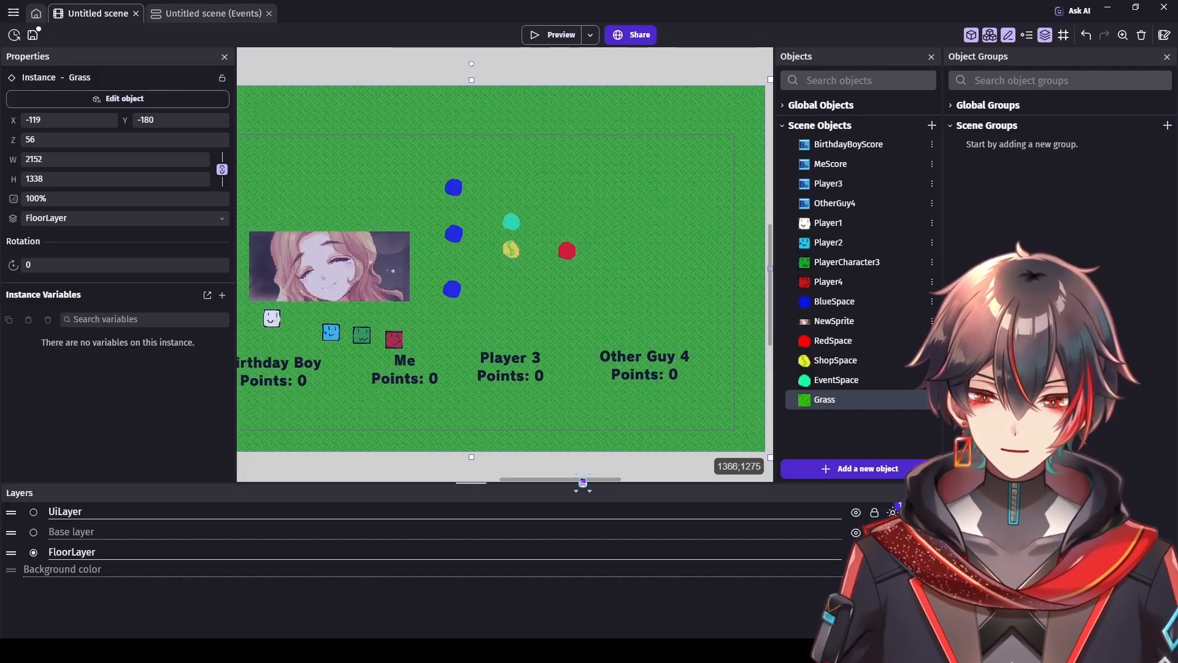
drag(590, 478, 624, 478)
scroll(626, 187, down, 2)
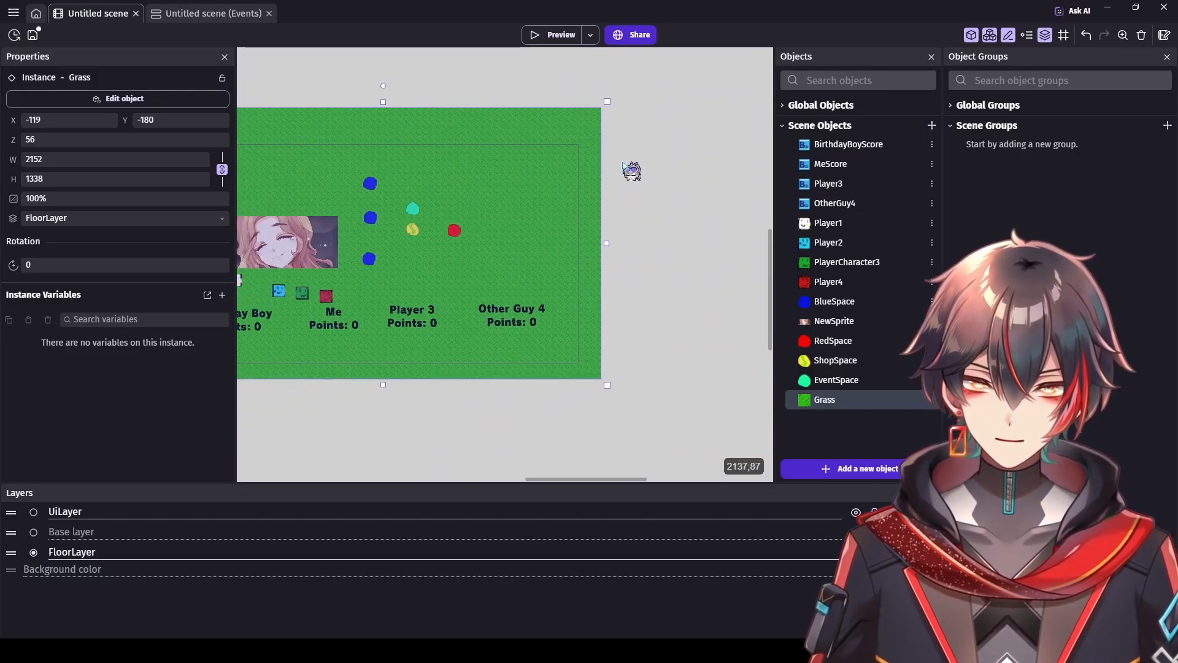
drag(769, 268, 768, 249)
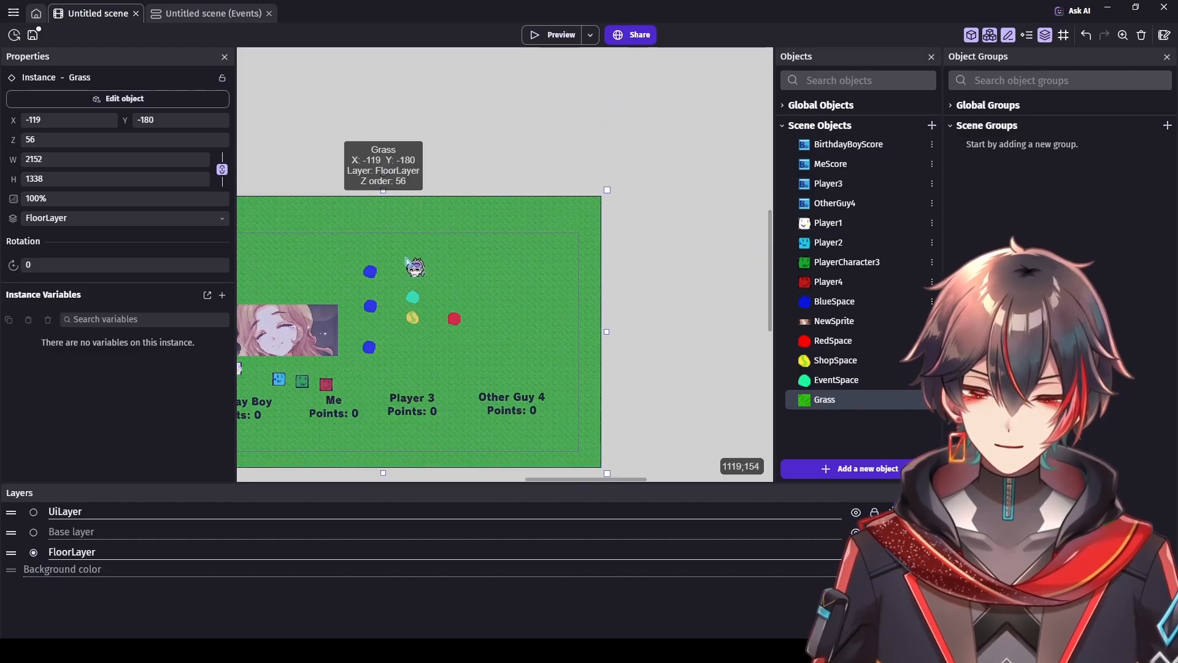
drag(607, 192, 657, 134)
click(664, 202)
click(626, 194)
Step: Start adding a new object to the scene
click(859, 470)
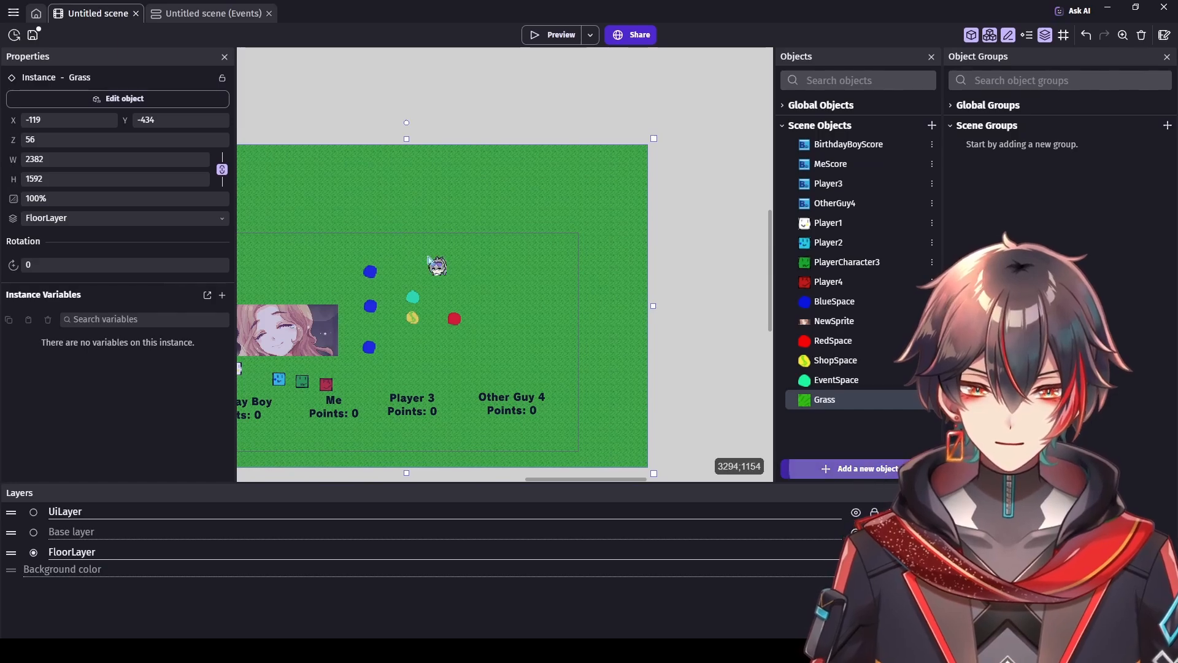
Step: Create a sprite object named House with an orange-red house image with a dark doorway, drawn in Piskel
click(353, 120)
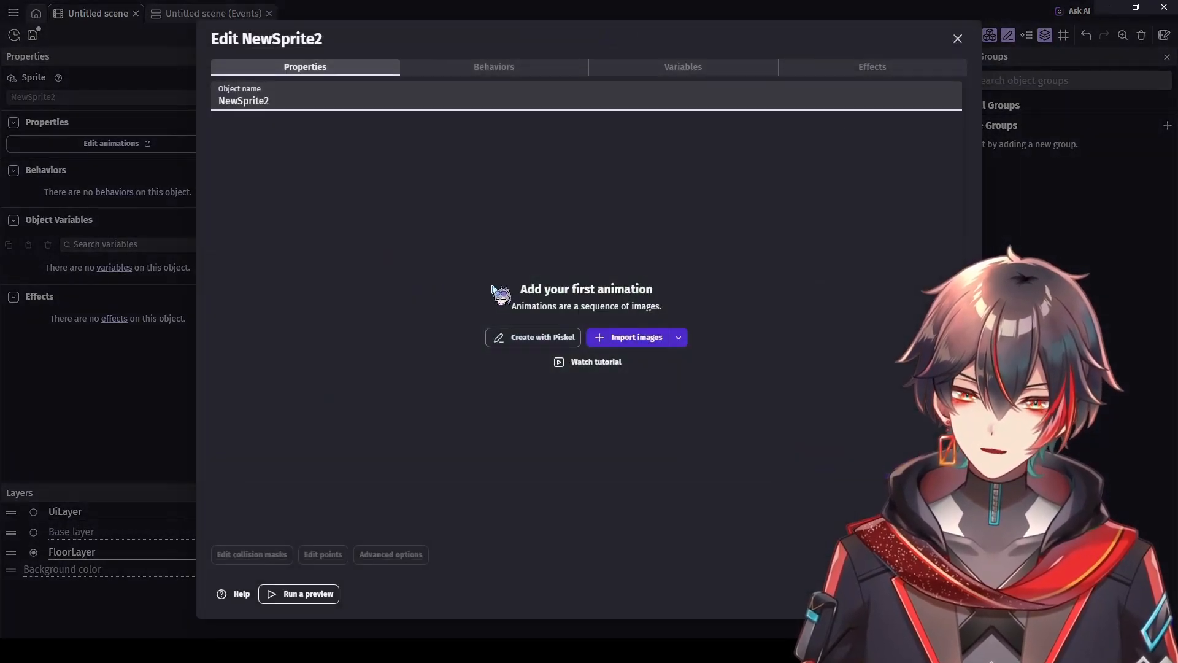
text(H)
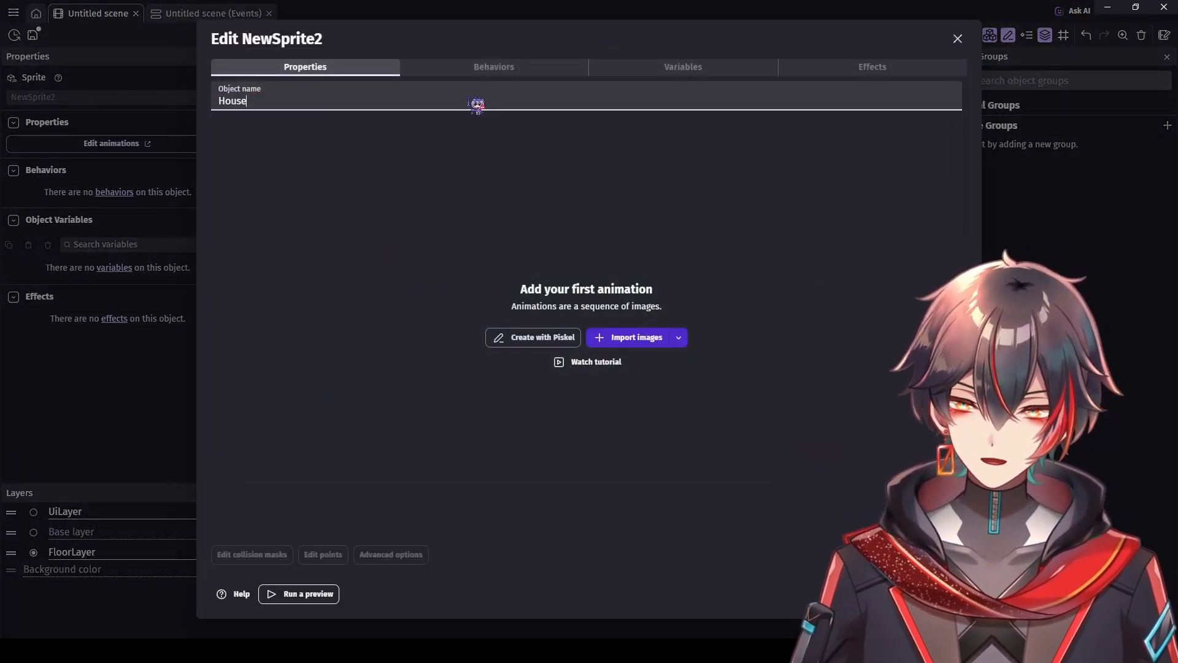
text(ouse)
click(563, 209)
click(546, 339)
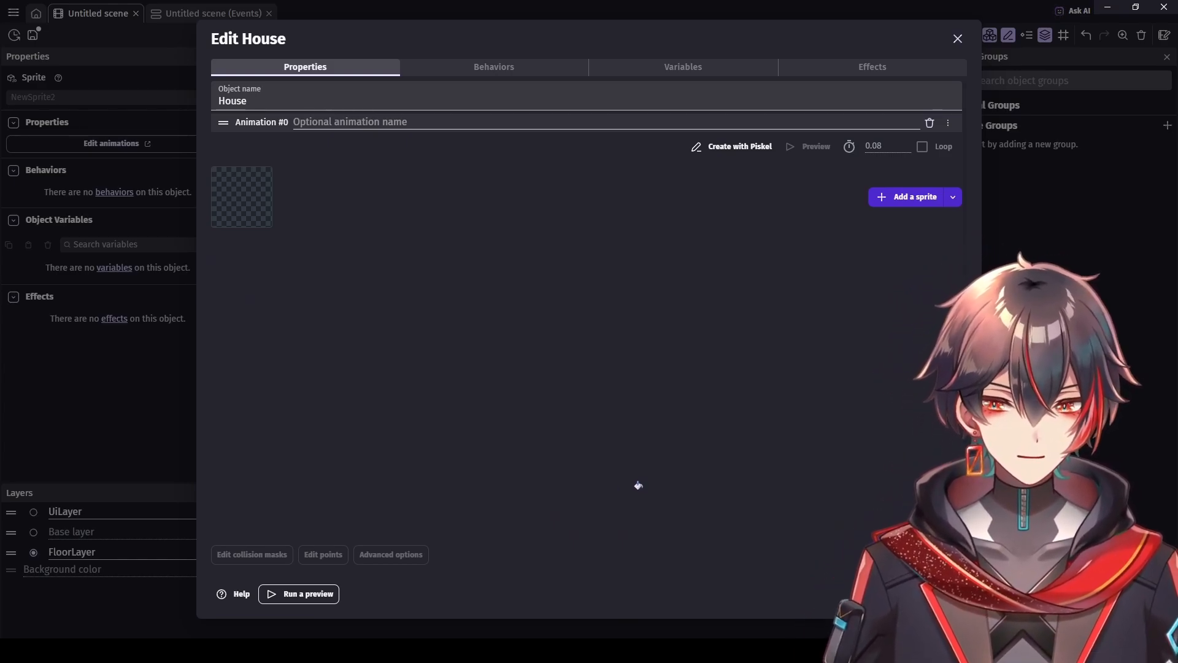
click(911, 195)
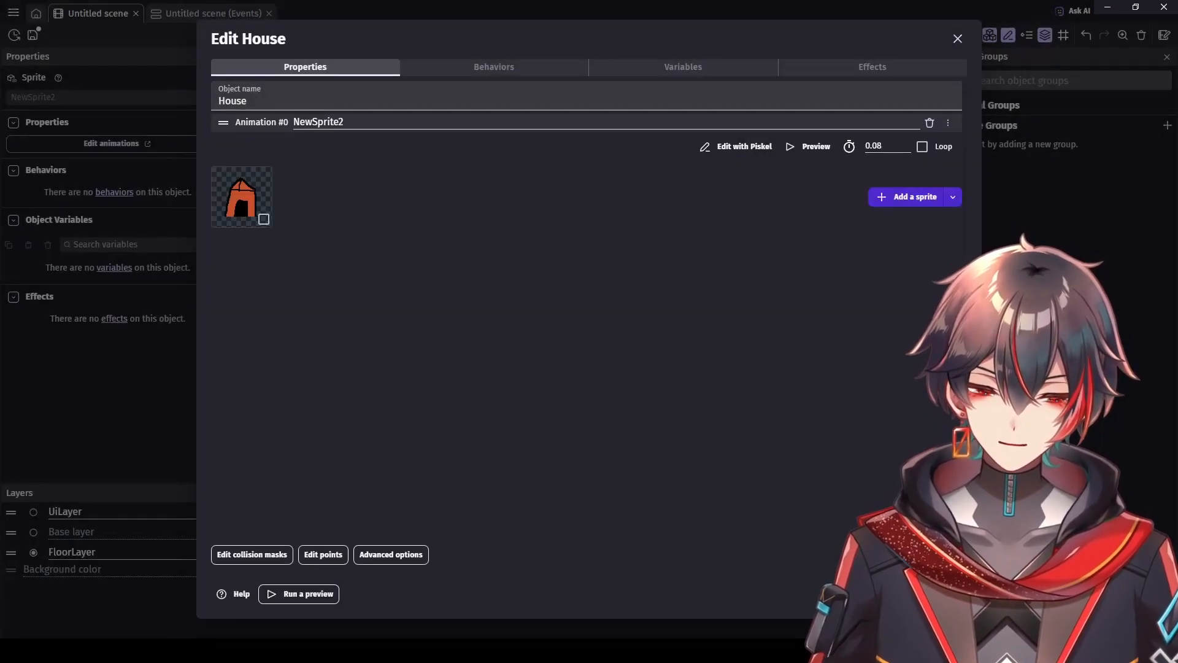
click(939, 594)
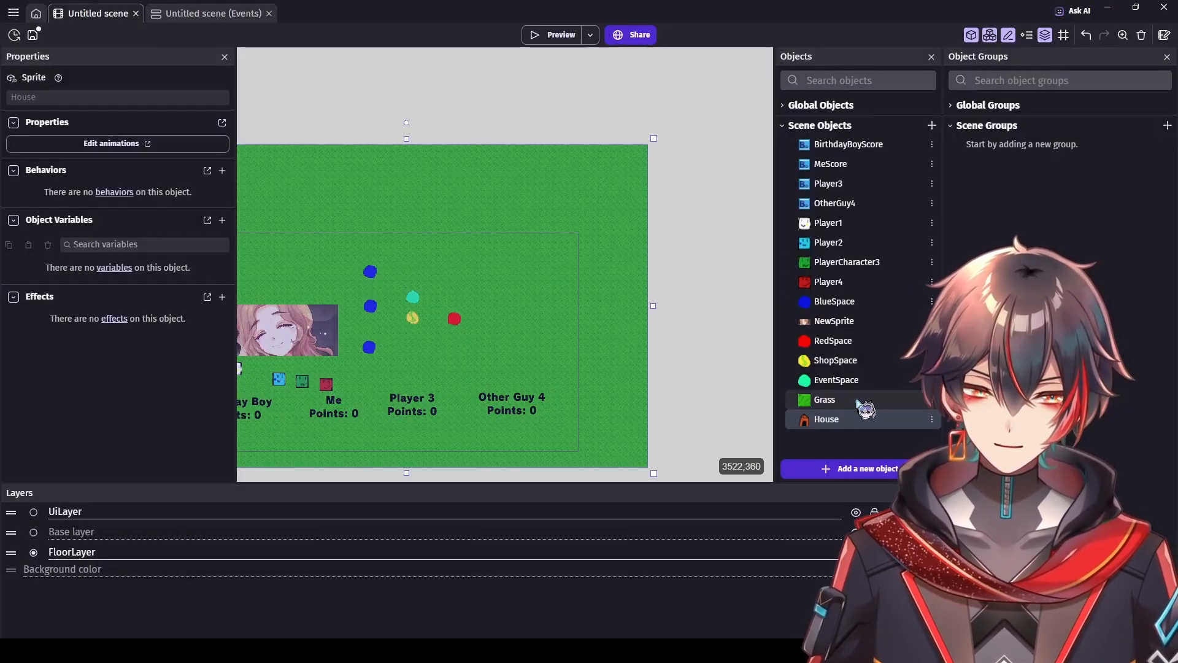
Step: Place a House instance on FloorLayer above and to the right of the colored spaces, at about X 1367, Y 42
drag(838, 419, 476, 242)
scroll(479, 245, up, 3)
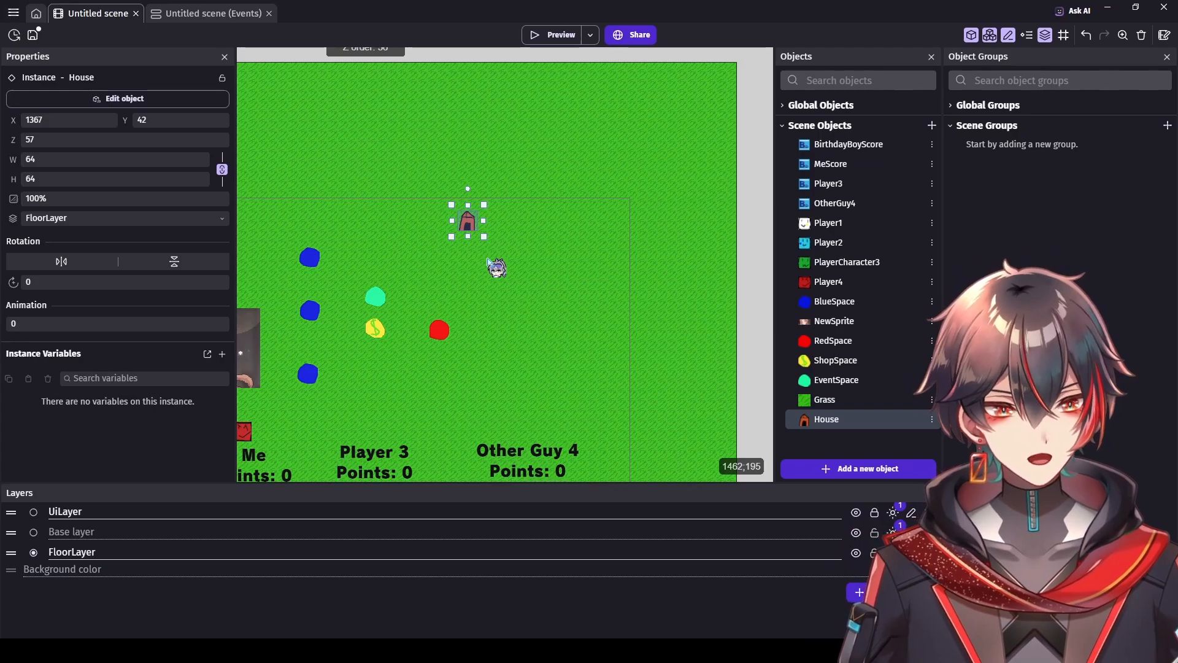
scroll(442, 326, down, 1)
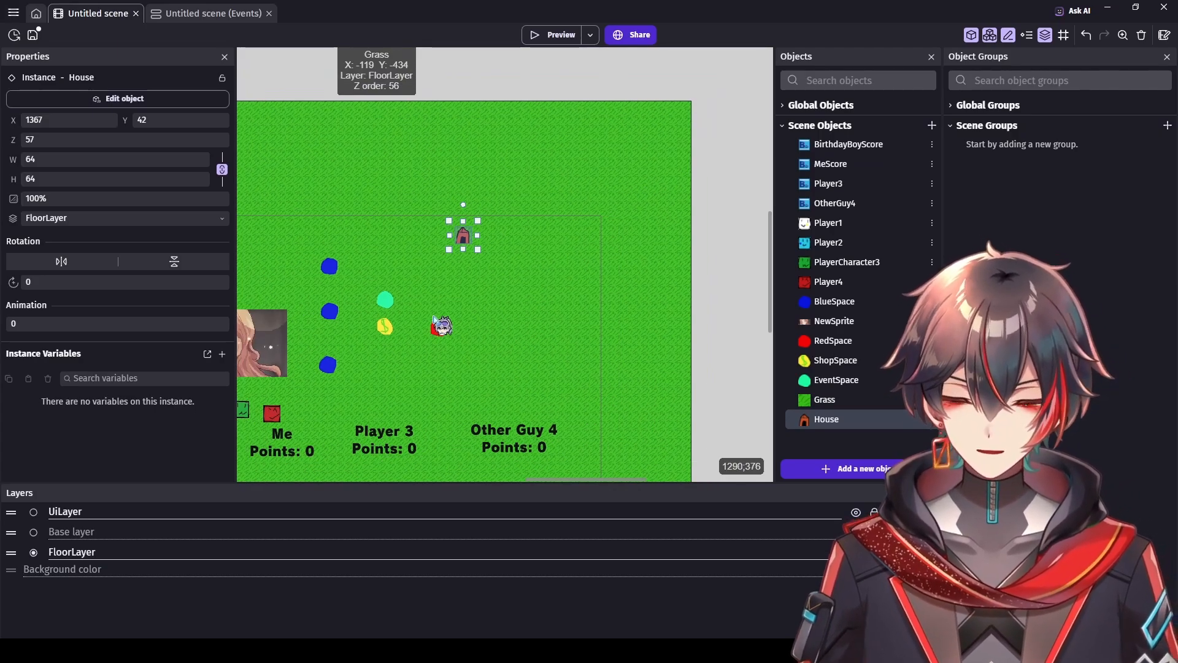
Step: Assign the topmost BlueSpace instance to FloorLayer and select it again in the scene
click(331, 366)
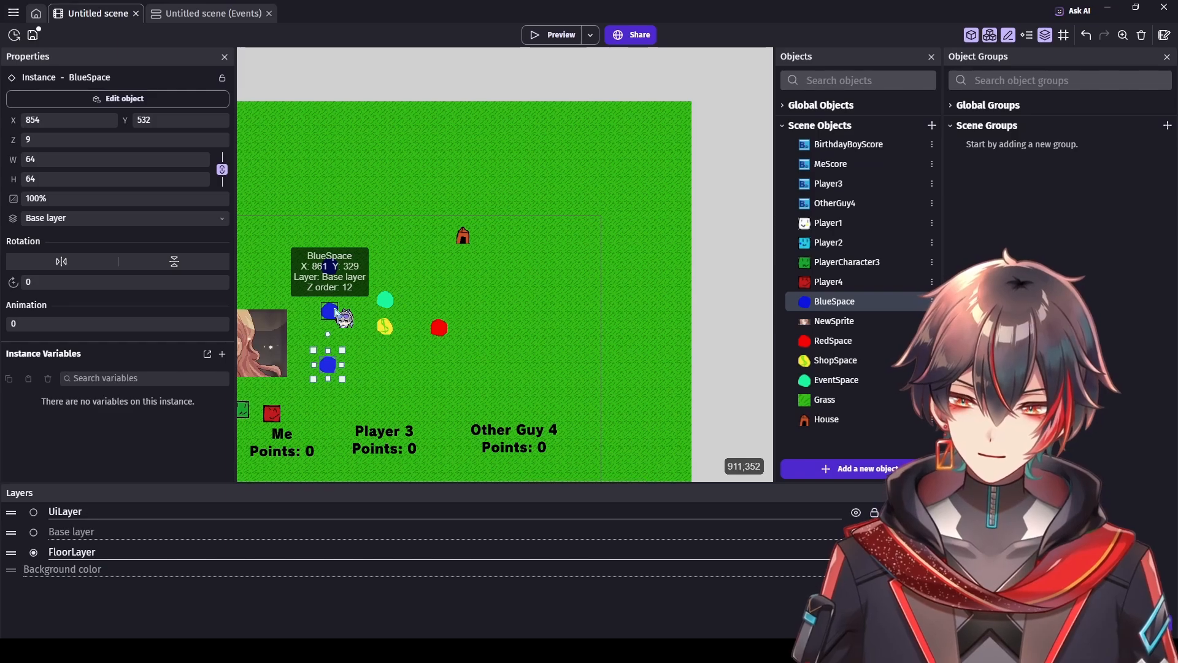
click(335, 311)
click(330, 266)
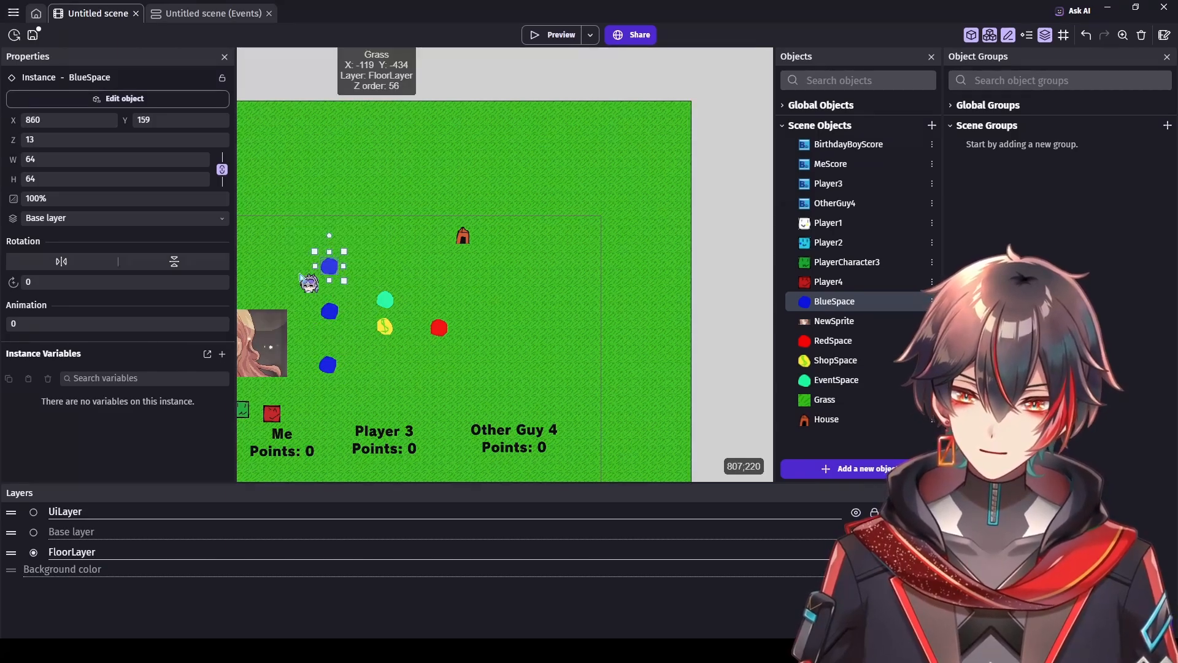
click(148, 233)
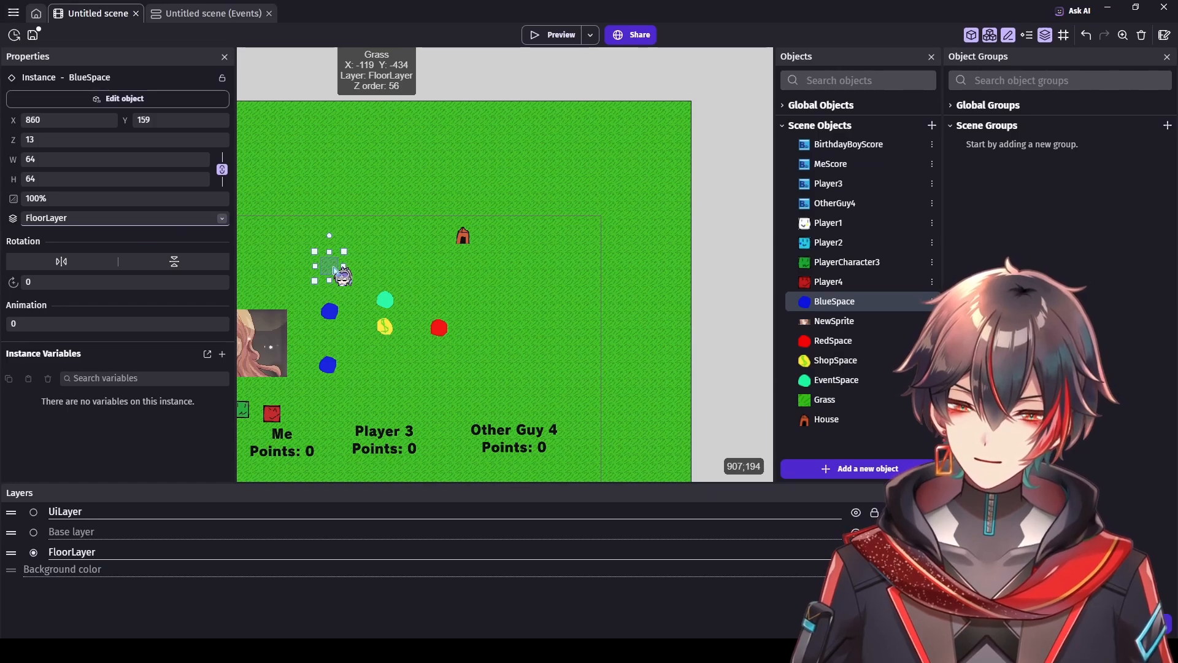
click(341, 274)
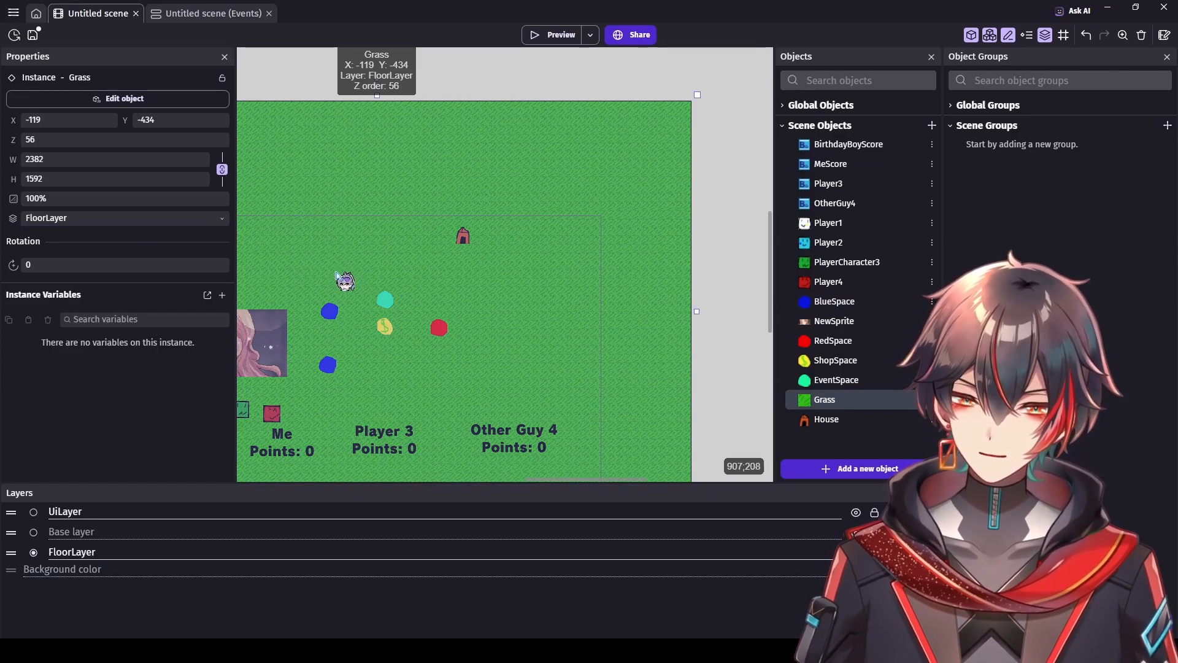
Step: Add a layer named TileLayer and place it between Base layer and FloorLayer
click(1133, 623)
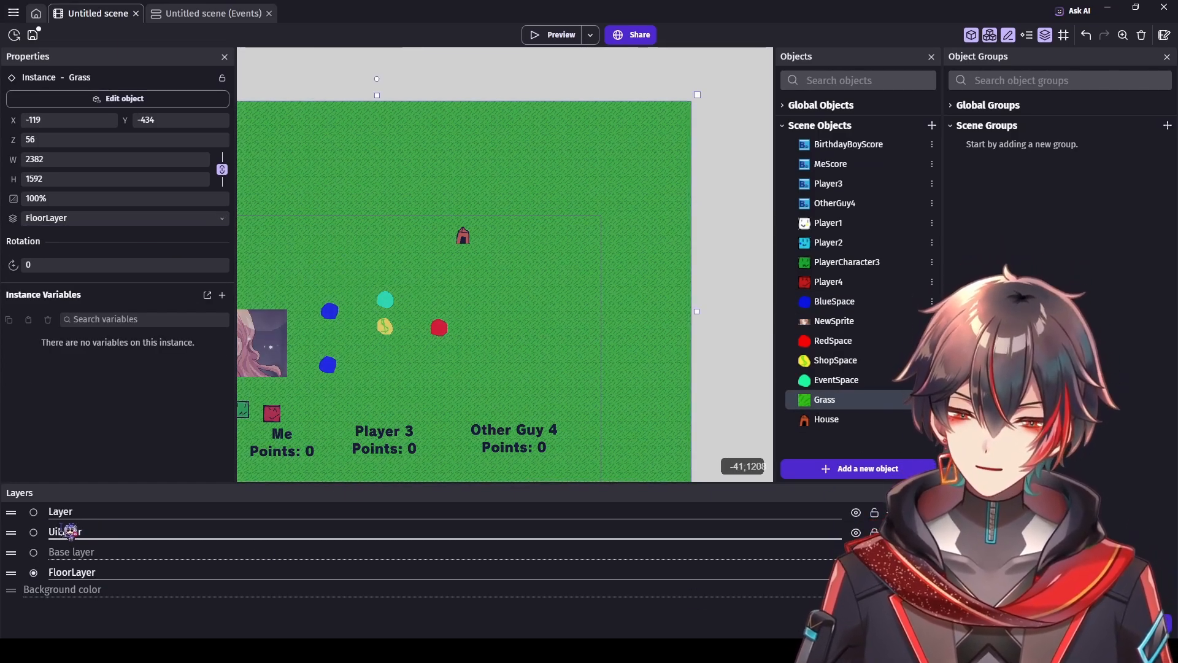
drag(15, 514, 27, 568)
double_click(95, 554)
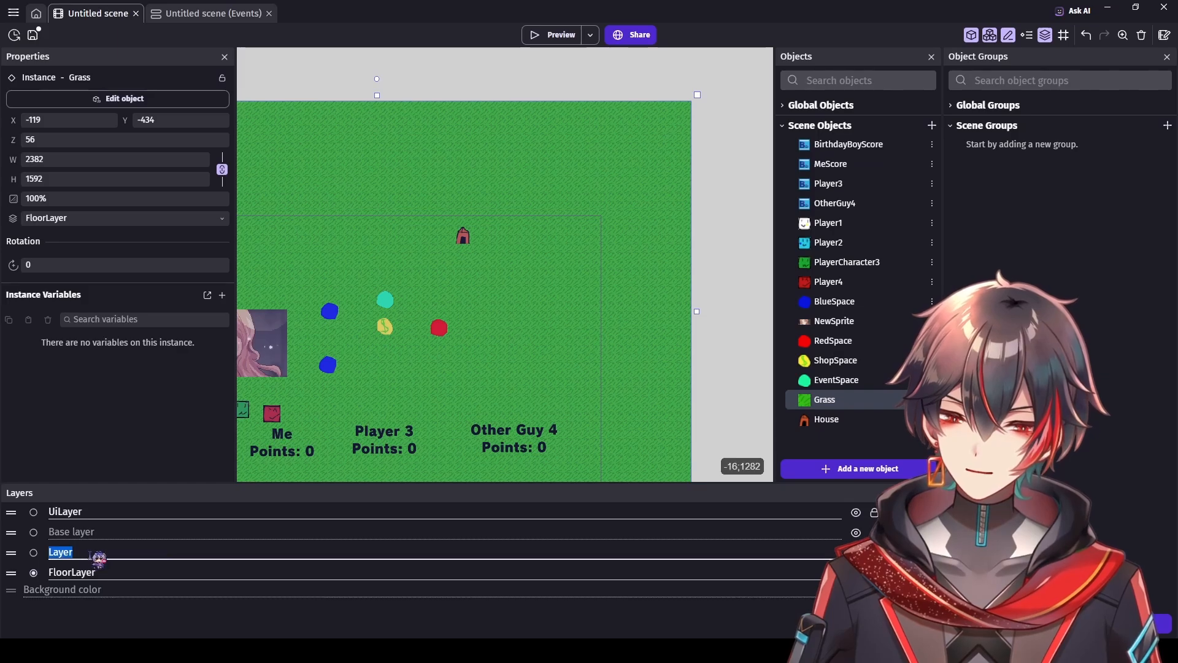
text(Tile)
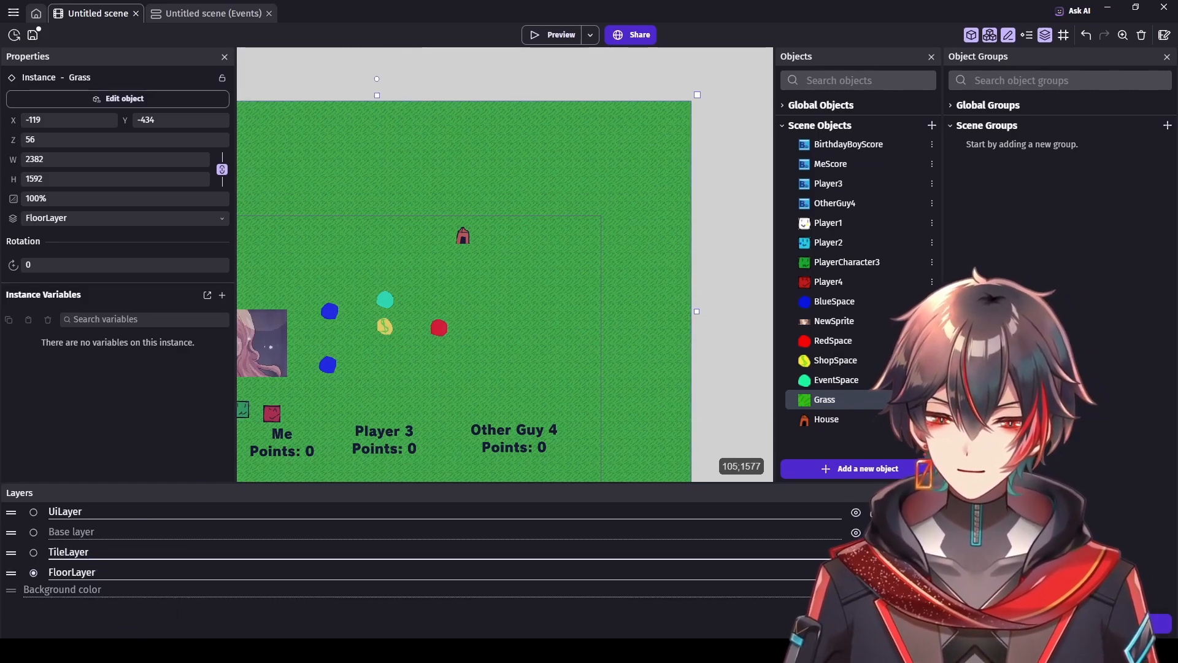
click(124, 632)
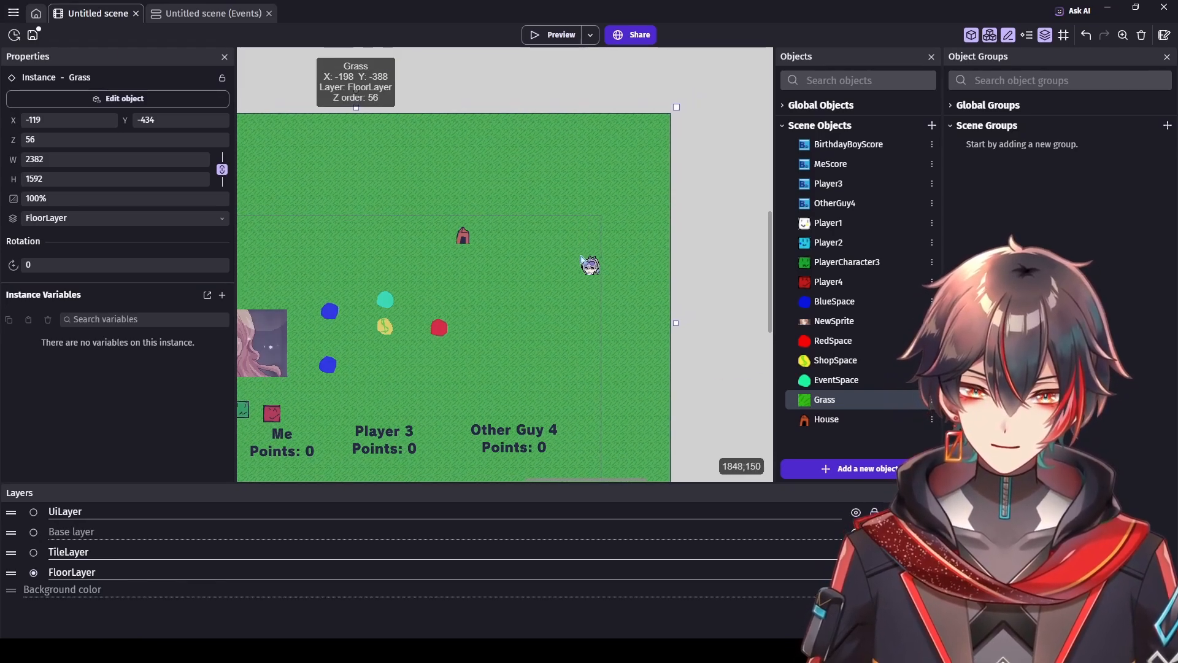
Step: Move the Grass off the hidden topmost BlueSpace and assign that BlueSpace to TileLayer
drag(592, 266, 500, 483)
click(319, 269)
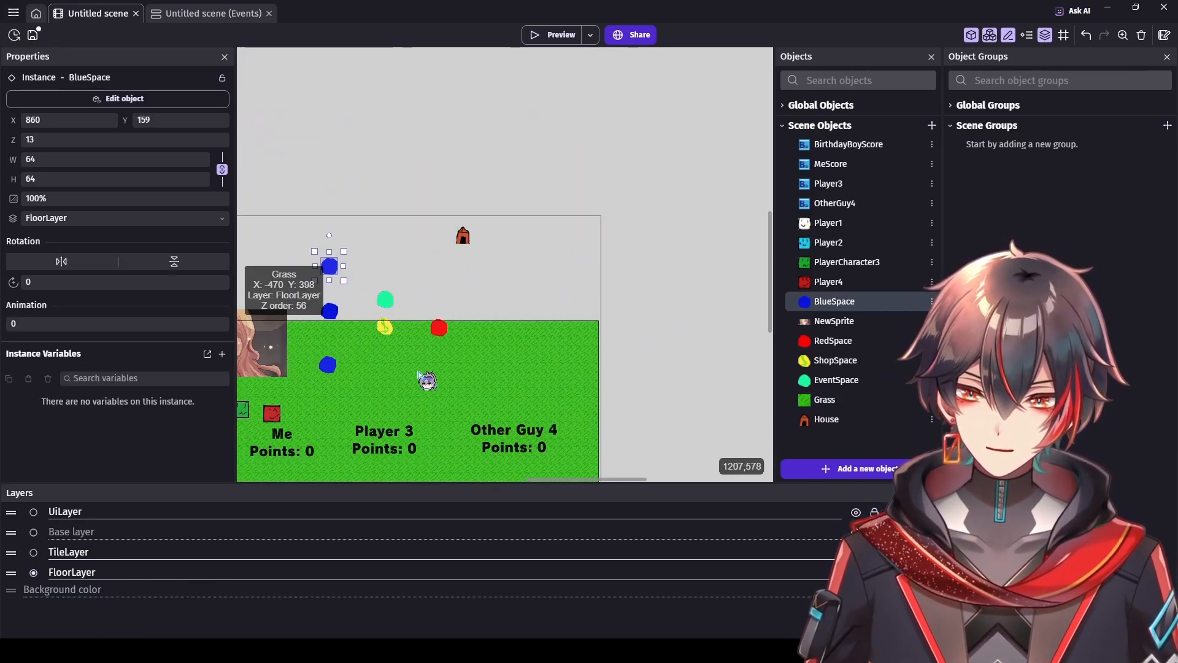
drag(556, 343, 627, 338)
click(329, 266)
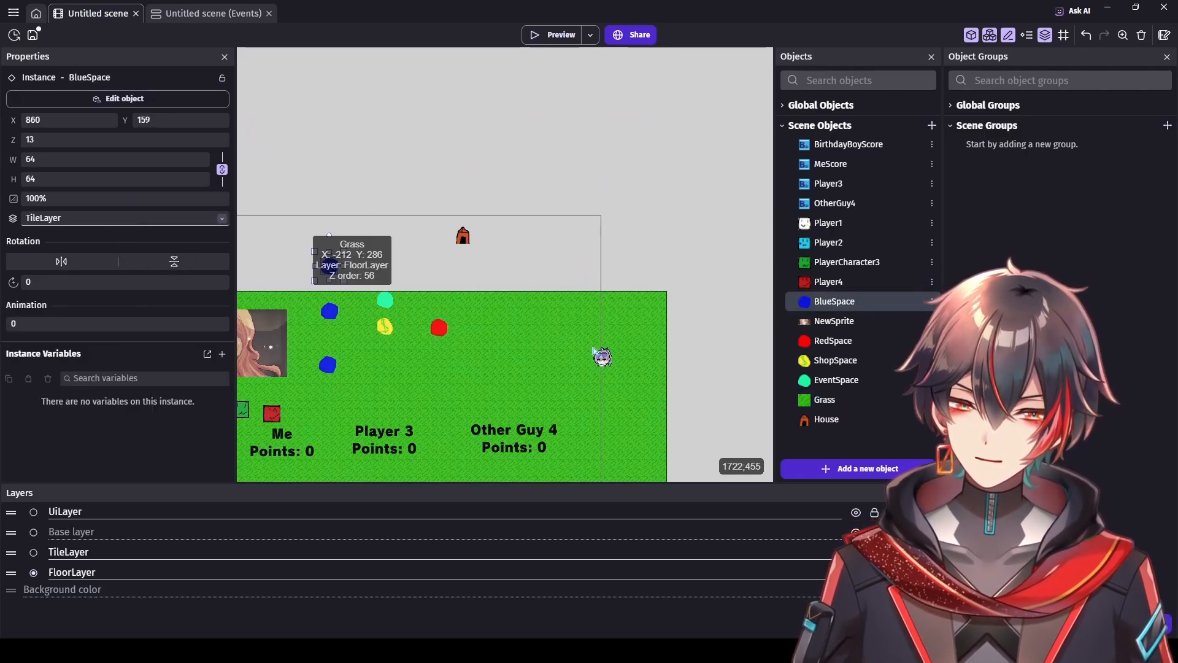
Step: Move the Grass back up behind all the spaces, to about X 51, Y -492, and deselect it
drag(599, 350, 686, 59)
ctrl+scroll(649, 246, down, 2)
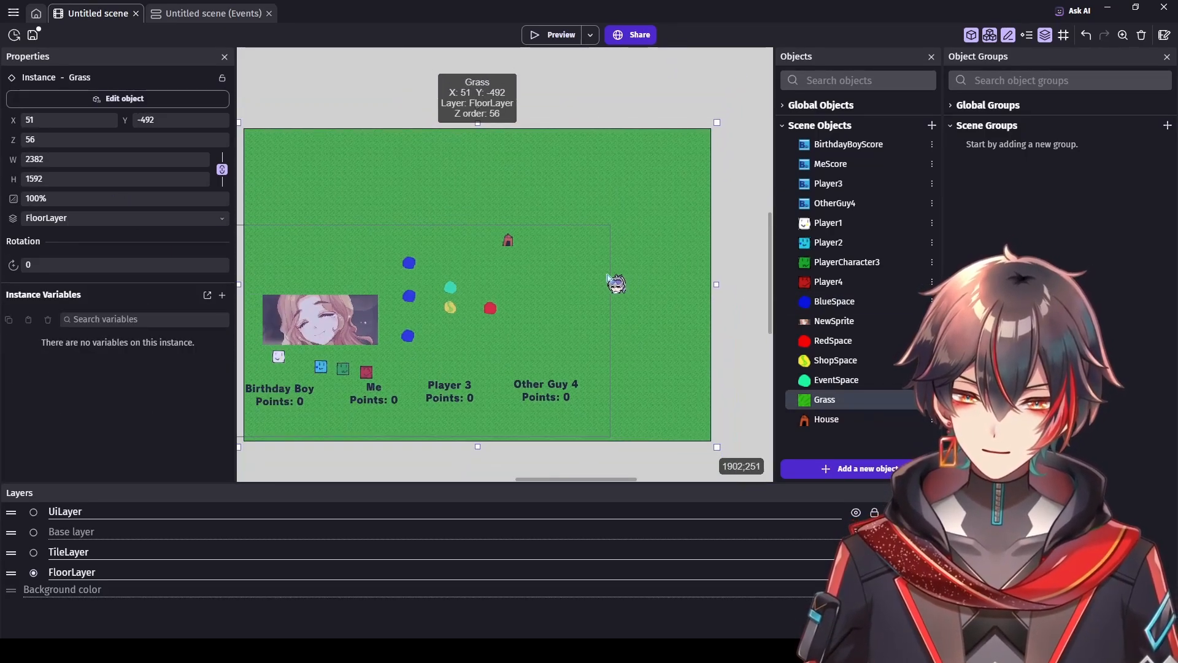
click(439, 339)
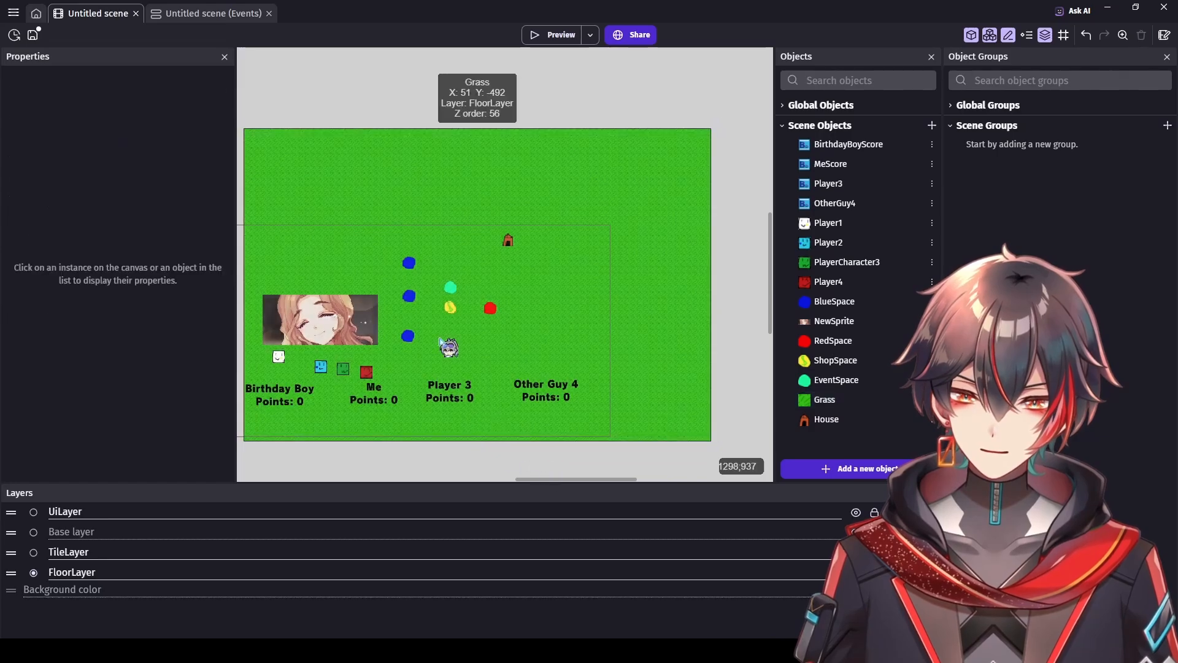
Step: Delete the middle and bottom BlueSpace instances, keeping the topmost one on TileLayer
click(408, 298)
click(407, 262)
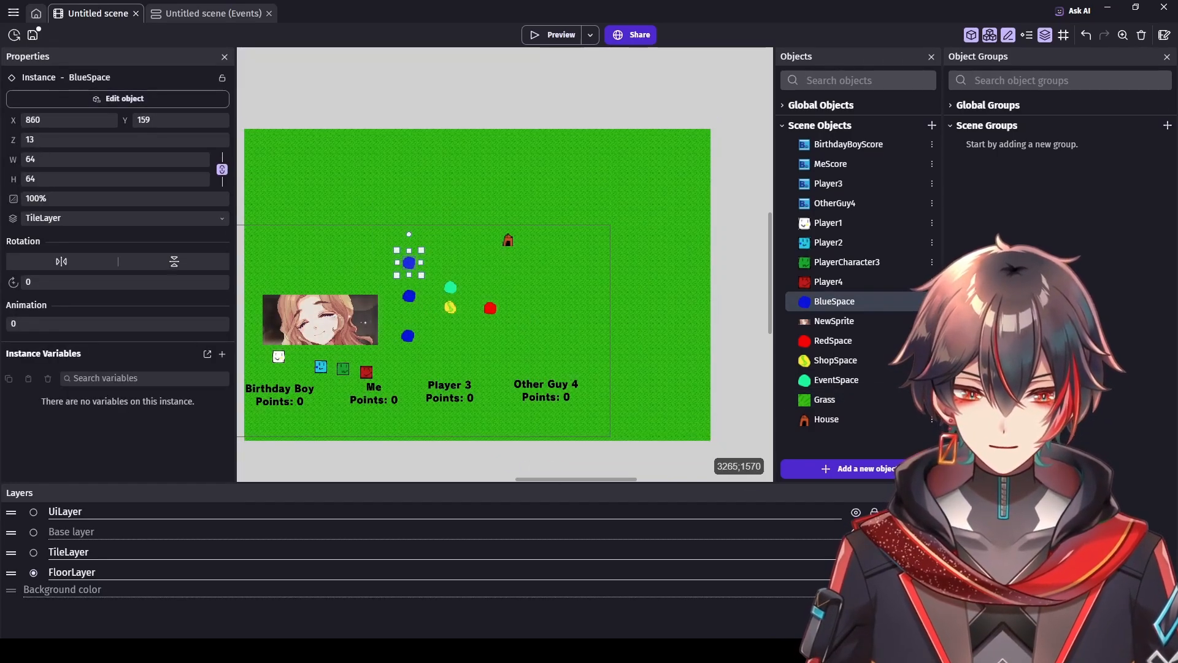
click(409, 295)
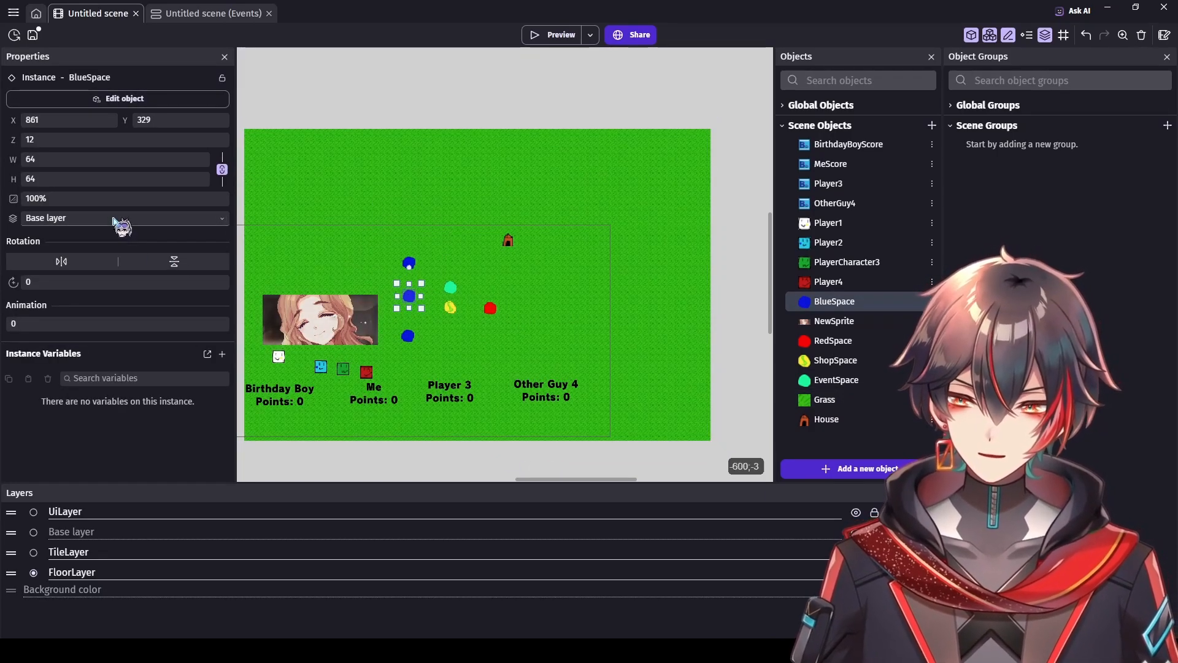
scroll(448, 297, up, 2)
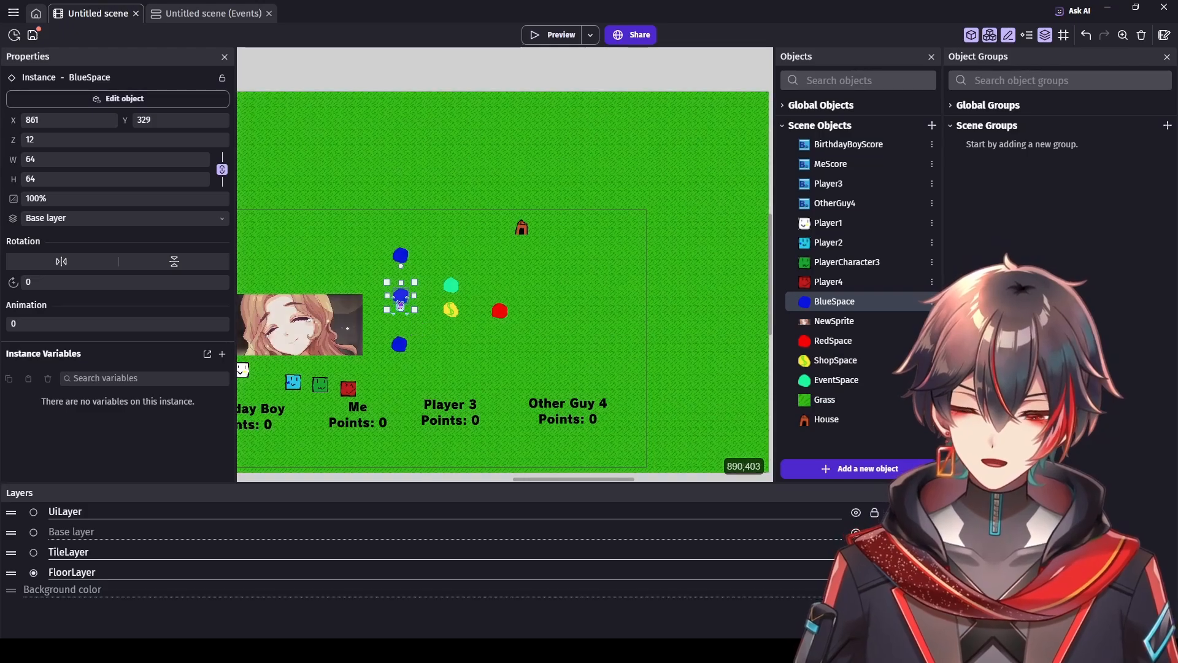
key(Delete)
click(400, 344)
key(Delete)
Step: Delete the ShopSpace, EventSpace and RedSpace instances from the scene
click(450, 309)
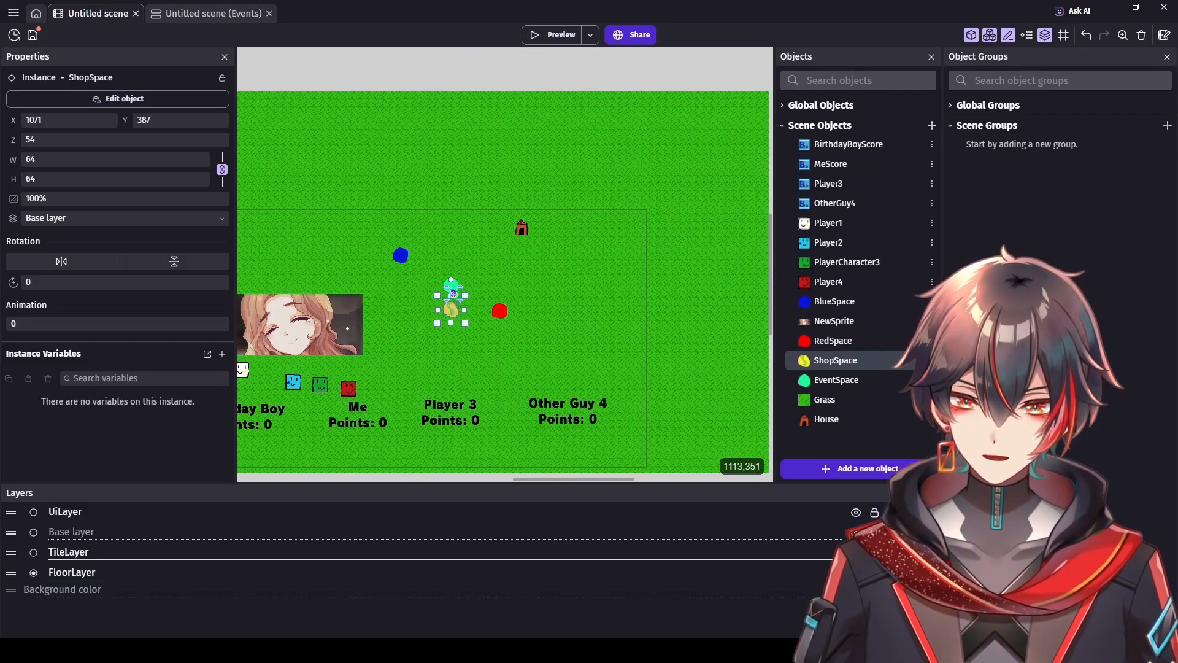
key(Delete)
click(451, 288)
key(Delete)
click(500, 312)
key(Delete)
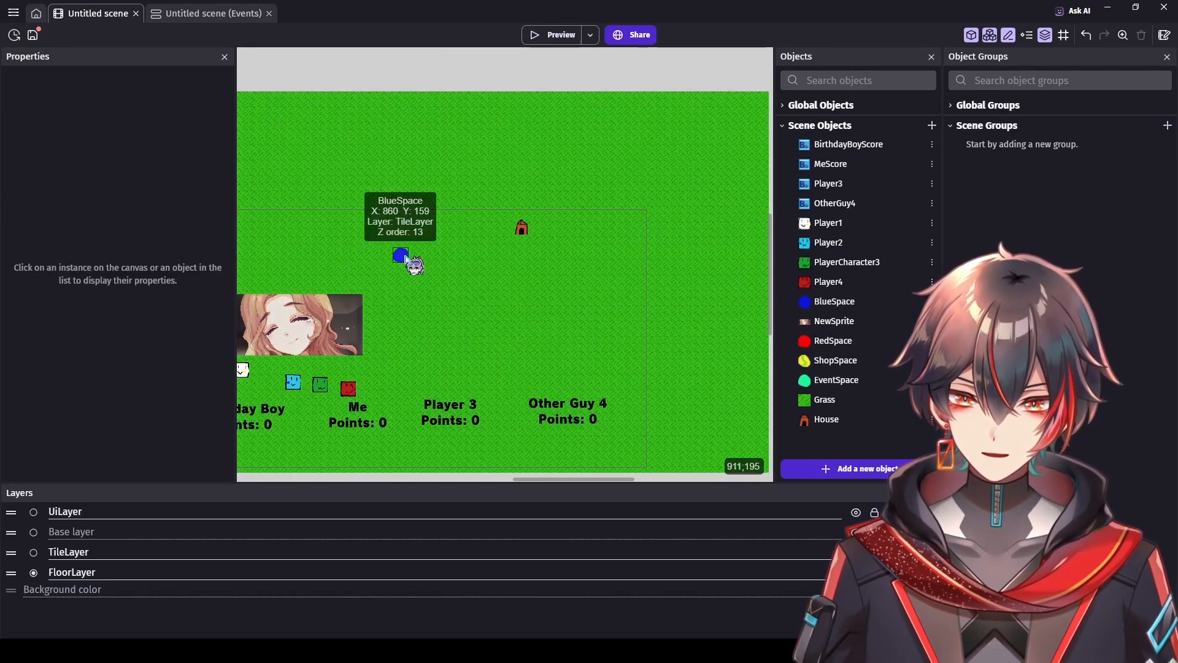
Step: Move the remaining BlueSpace down beside the lower part of the portrait picture, to about X 833, Y 539
drag(401, 256, 399, 349)
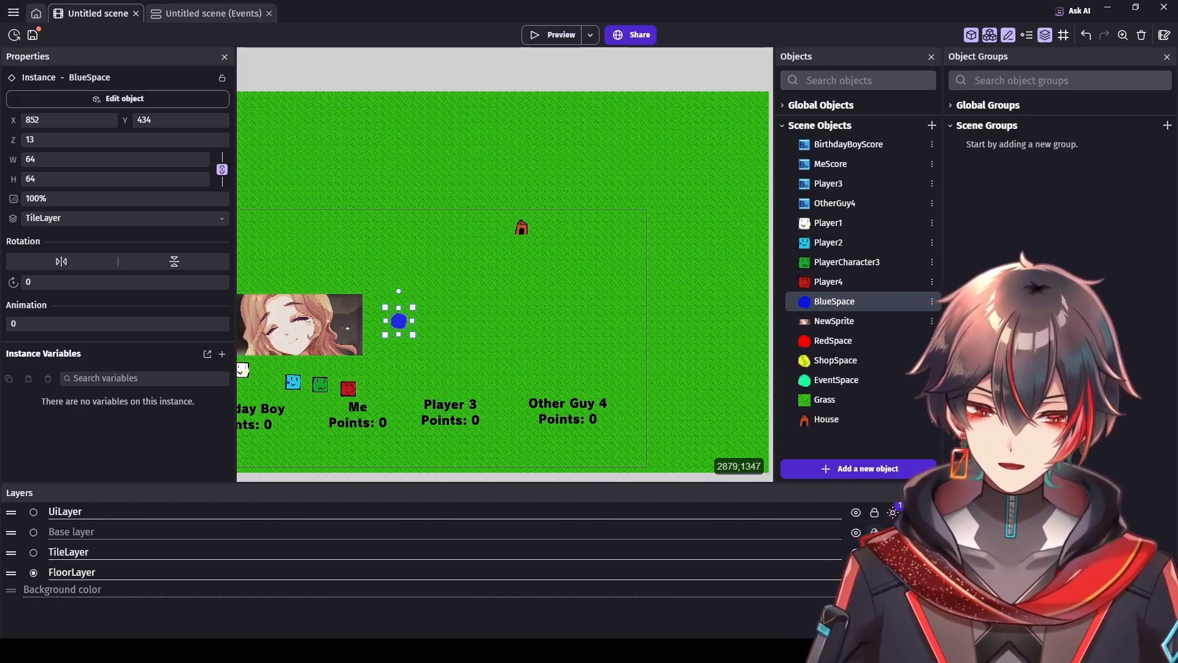
scroll(399, 322, up, 1)
drag(399, 324, 398, 355)
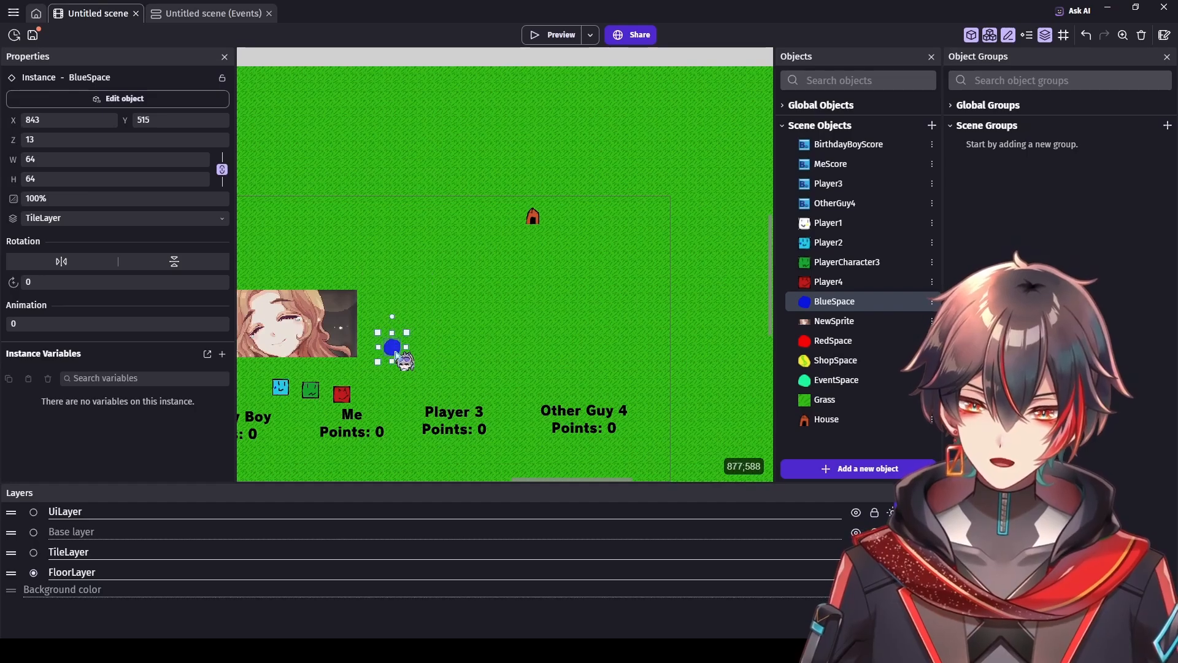
scroll(386, 360, up, 8)
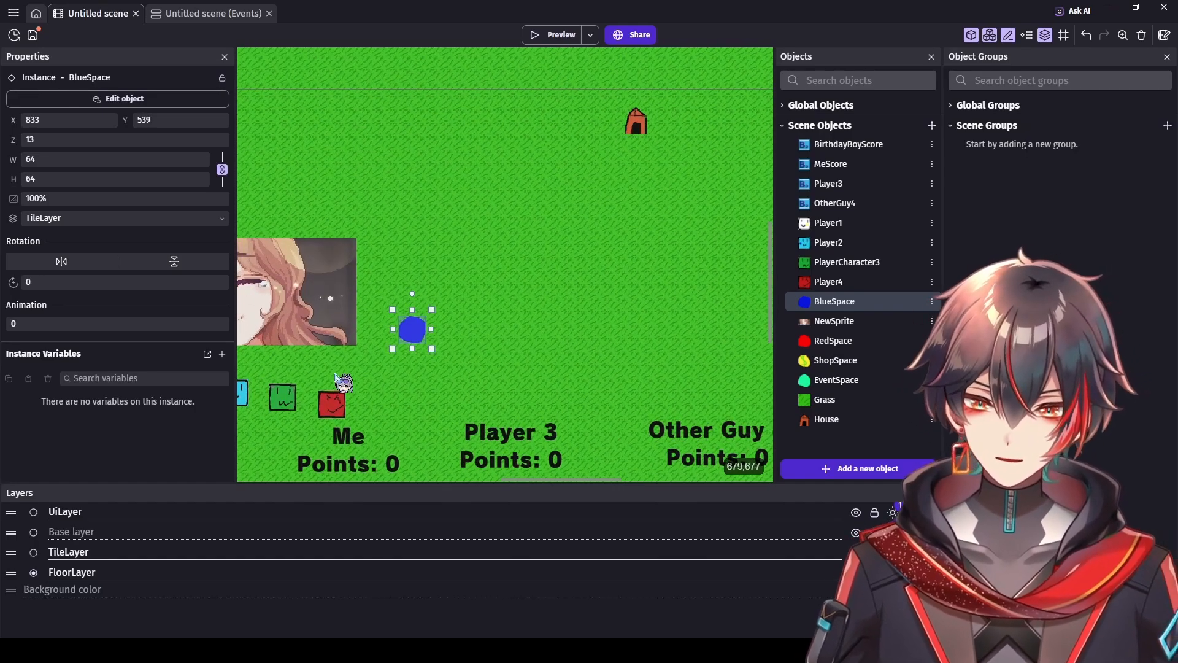
Step: Reposition the Grass to about X -347, Y -408 so it extends around the whole game window frame
scroll(359, 374, down, 3)
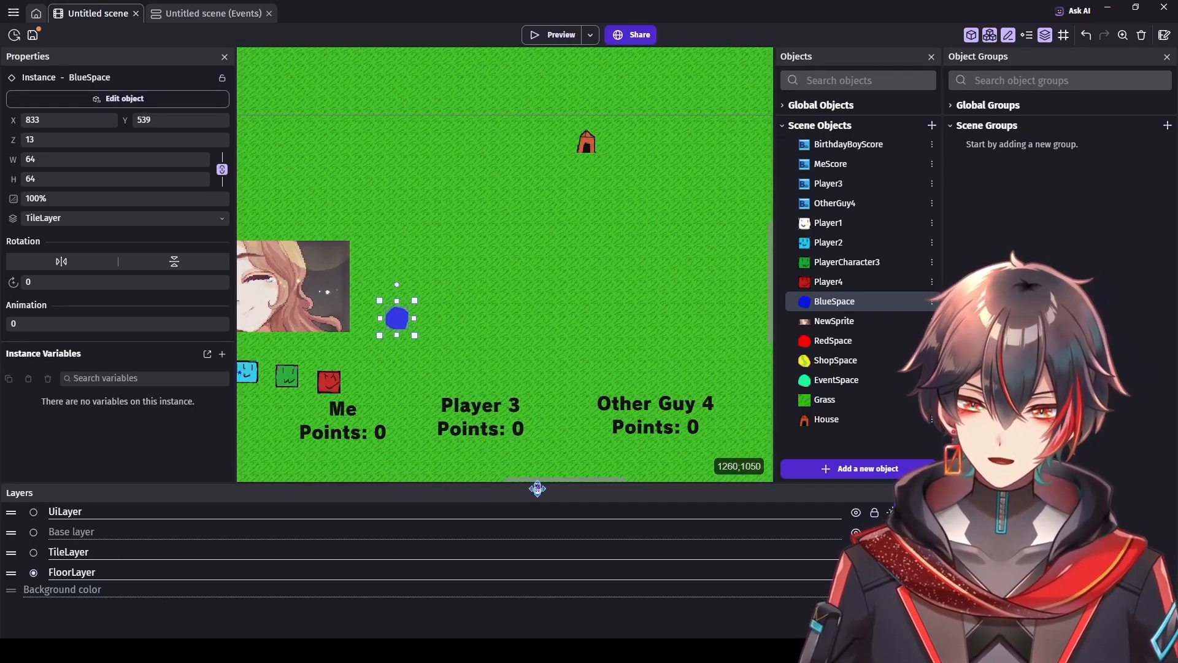
drag(539, 479, 516, 480)
click(414, 320)
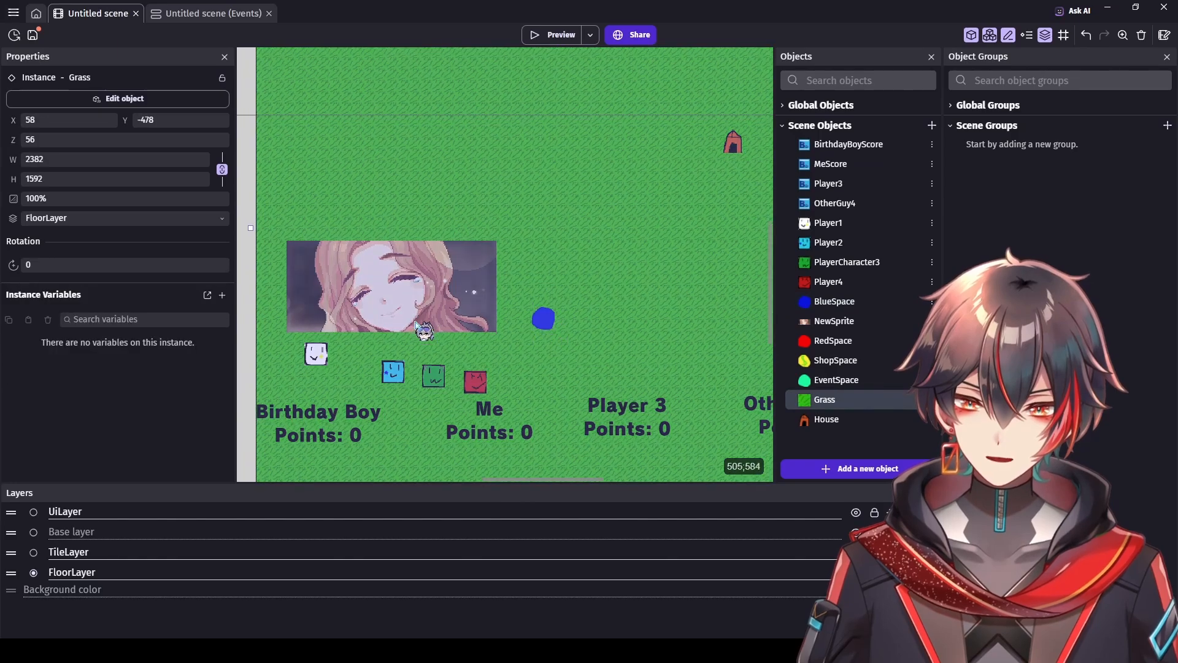
scroll(573, 365, down, 3)
drag(573, 368, 581, 480)
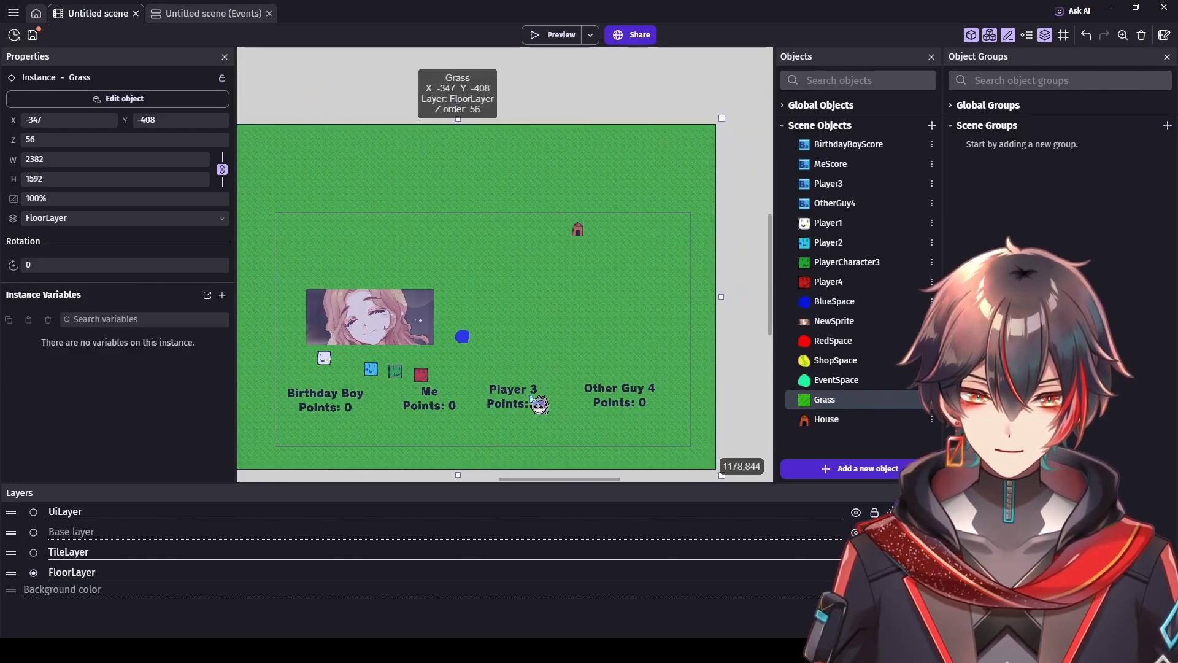
Step: On TileLayer, place one BlueSpace above the existing one and two in a row to its right, plus a RedSpace above the upper BlueSpace
scroll(527, 409, up, 4)
click(33, 552)
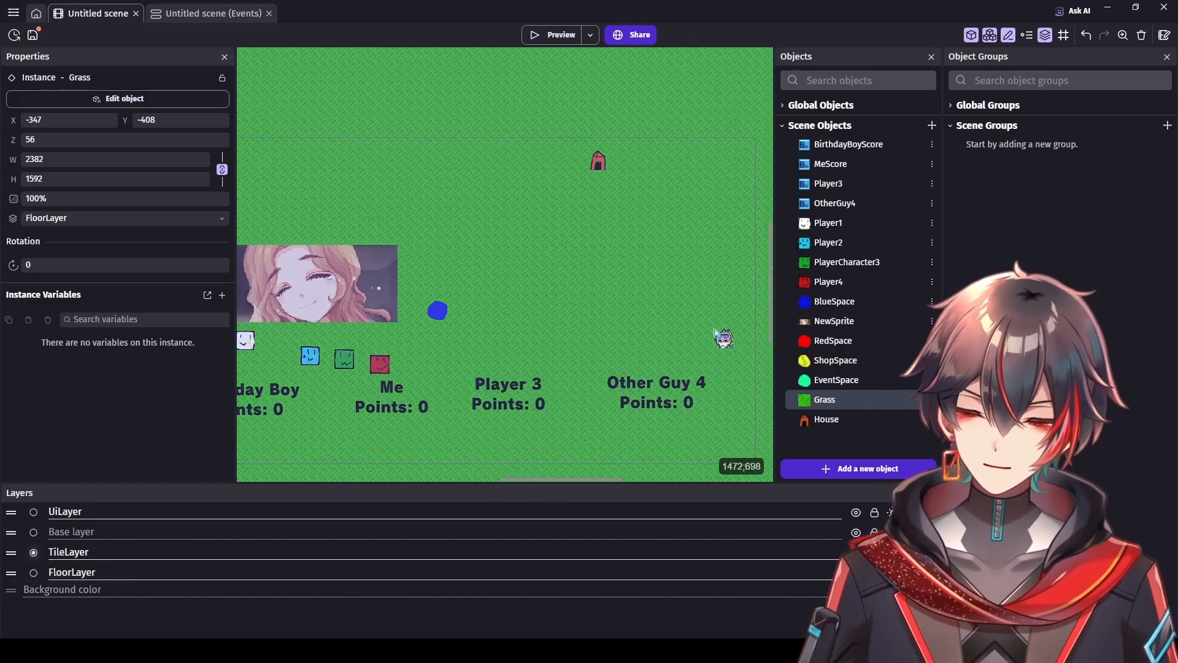
drag(871, 304, 904, 305)
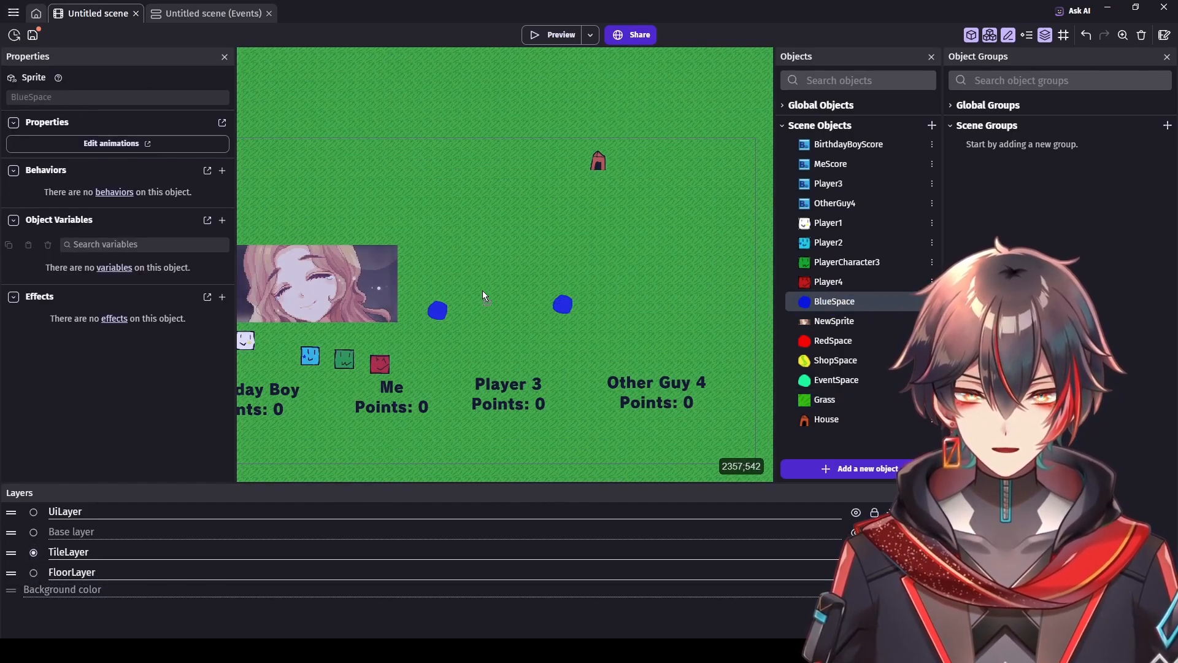
drag(429, 245, 429, 246)
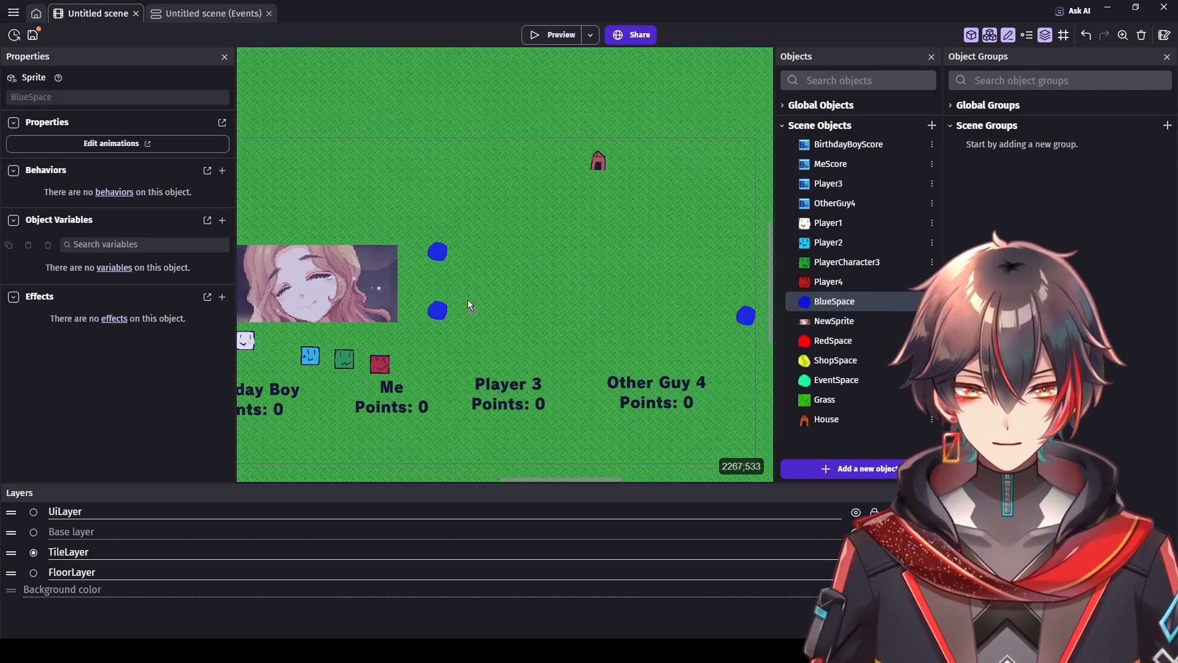
drag(489, 304, 490, 305)
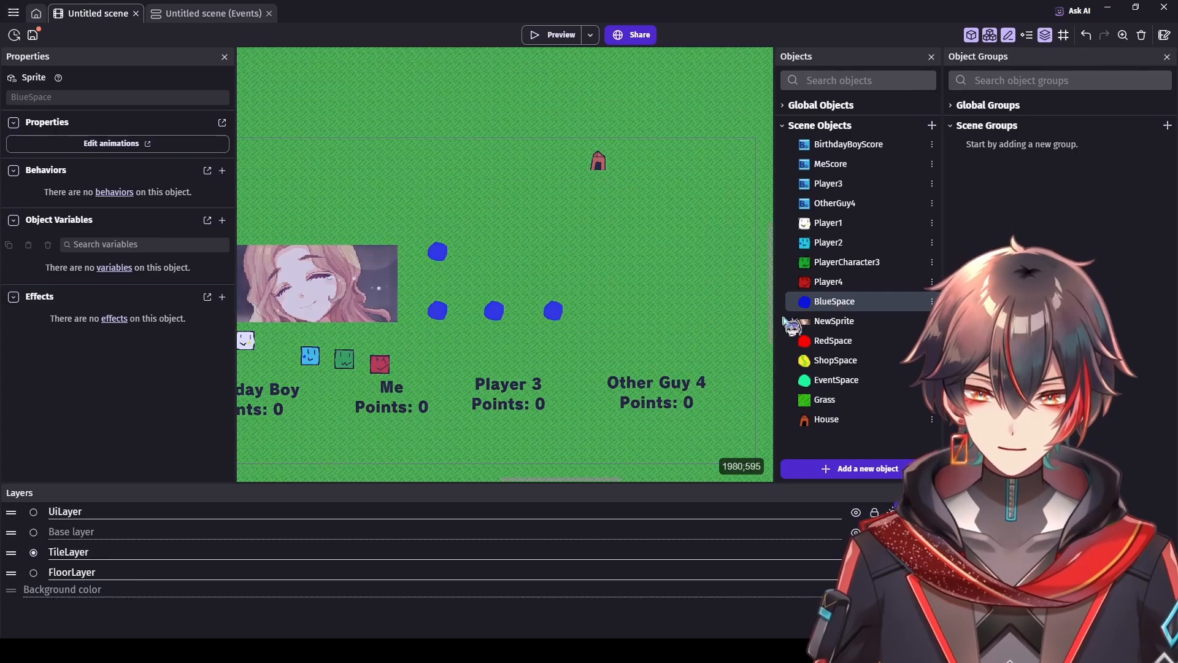
drag(841, 341, 427, 184)
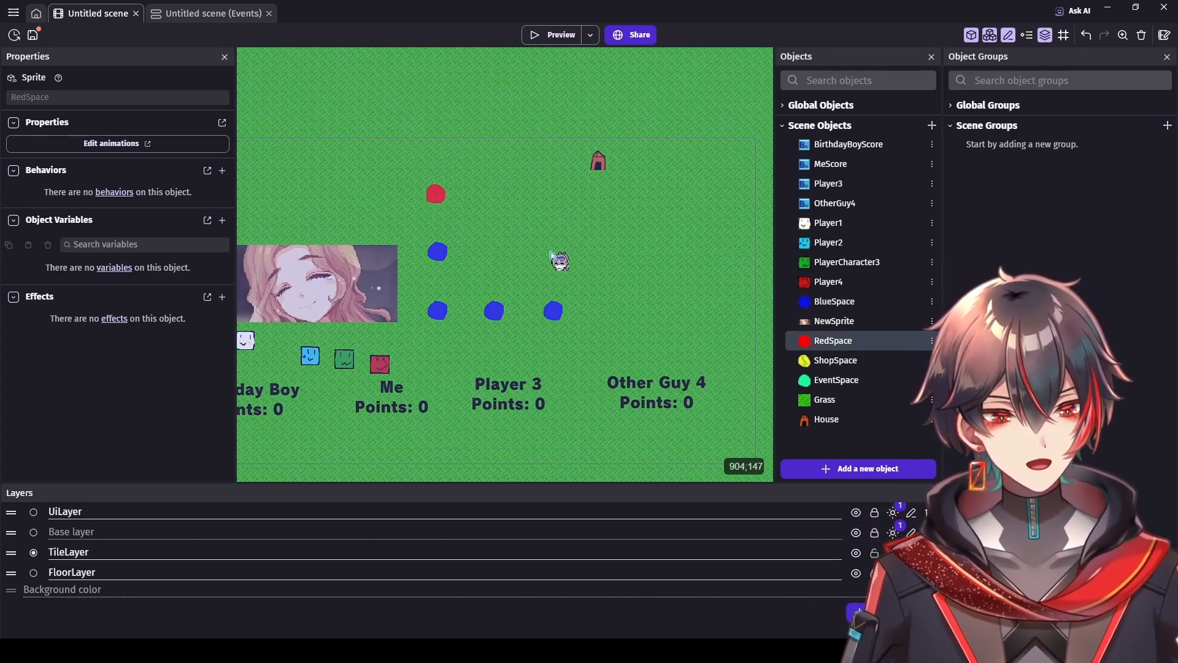
Step: Place two RedSpaces in a row on TileLayer, continuing the lower row of BlueSpaces to the right
drag(771, 300, 769, 282)
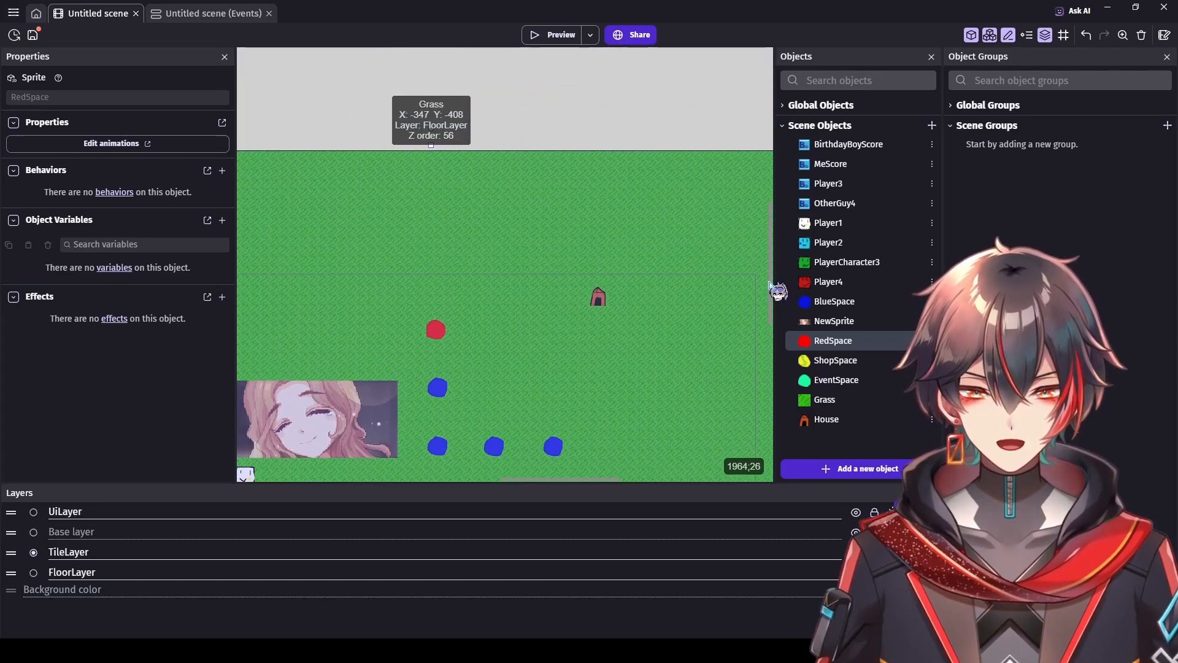
click(648, 137)
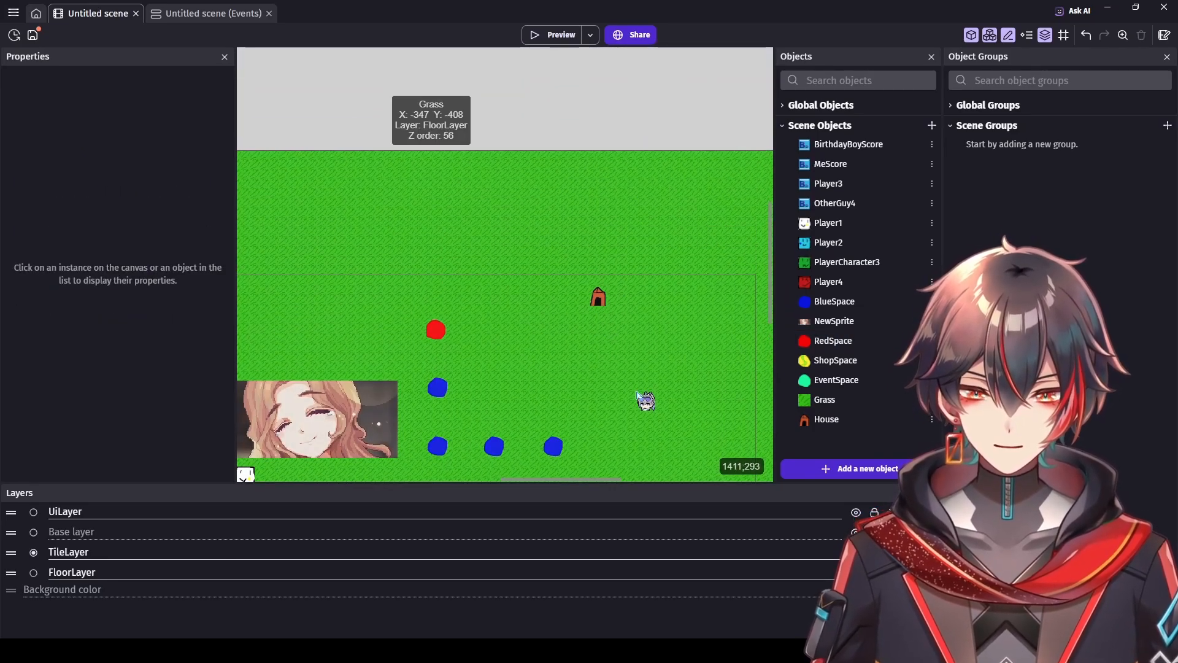
drag(770, 295, 773, 312)
drag(827, 337, 668, 330)
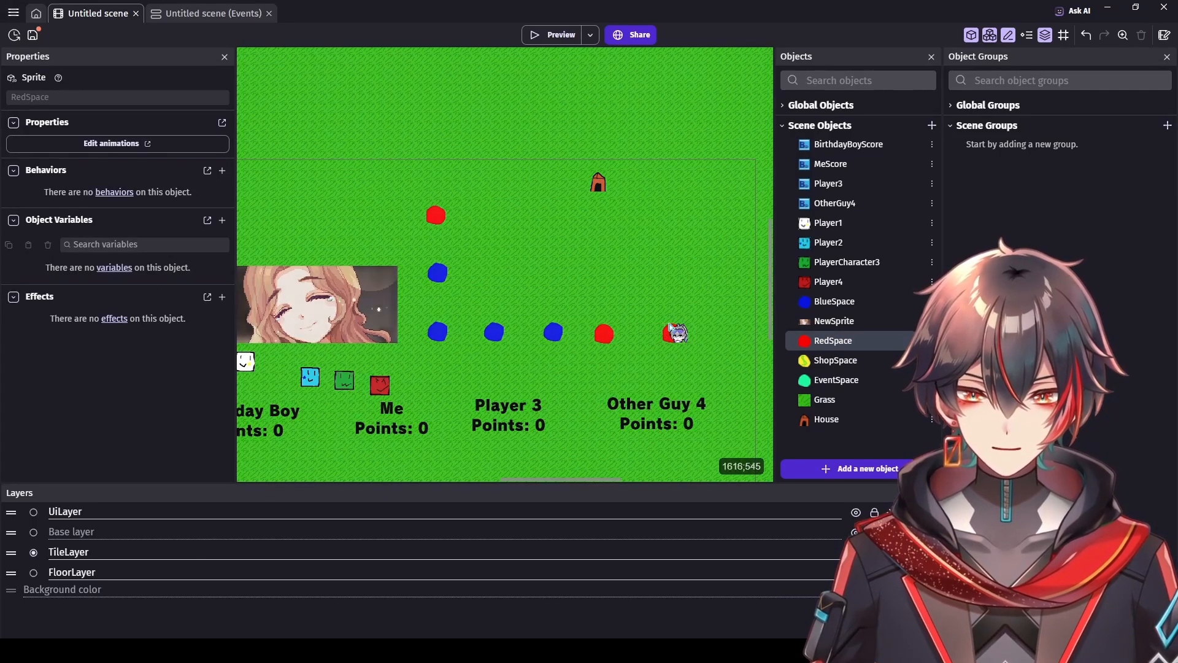
click(766, 276)
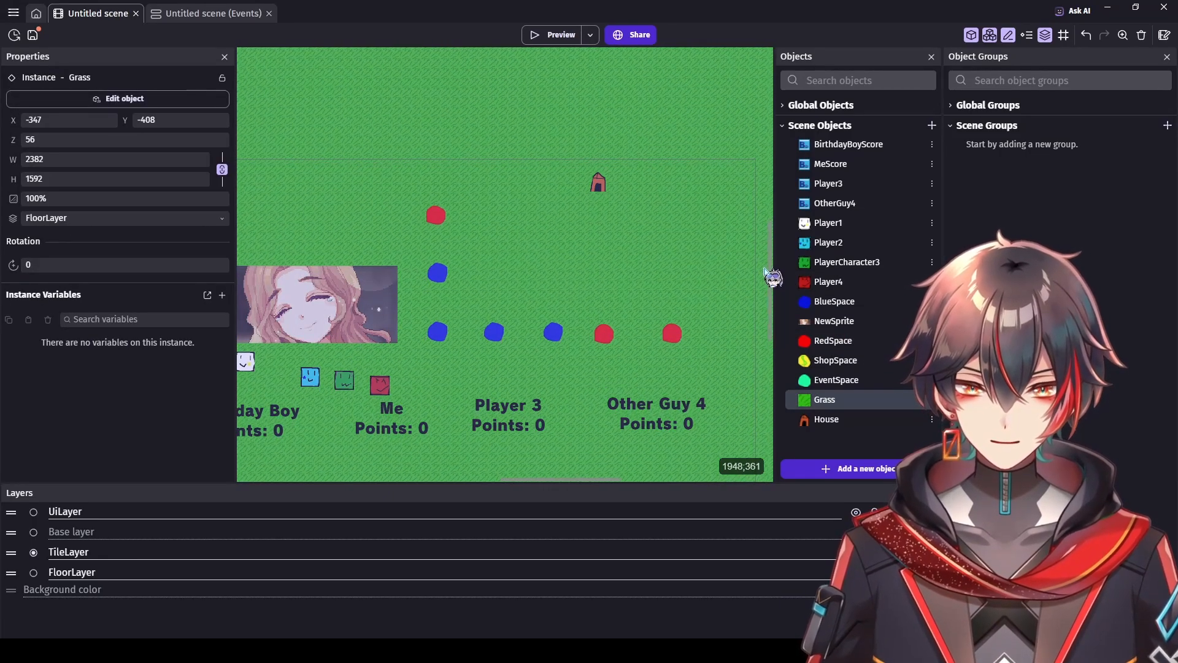
mouse_move(772, 270)
mouse_down()
mouse_move(761, 282)
mouse_move(763, 267)
mouse_up()
Step: Move the House closer to the vertical path and enlarge it to about 178 by 183, at about X 996, Y -72
drag(598, 194, 488, 194)
ctrl+scroll(460, 185, up, 3)
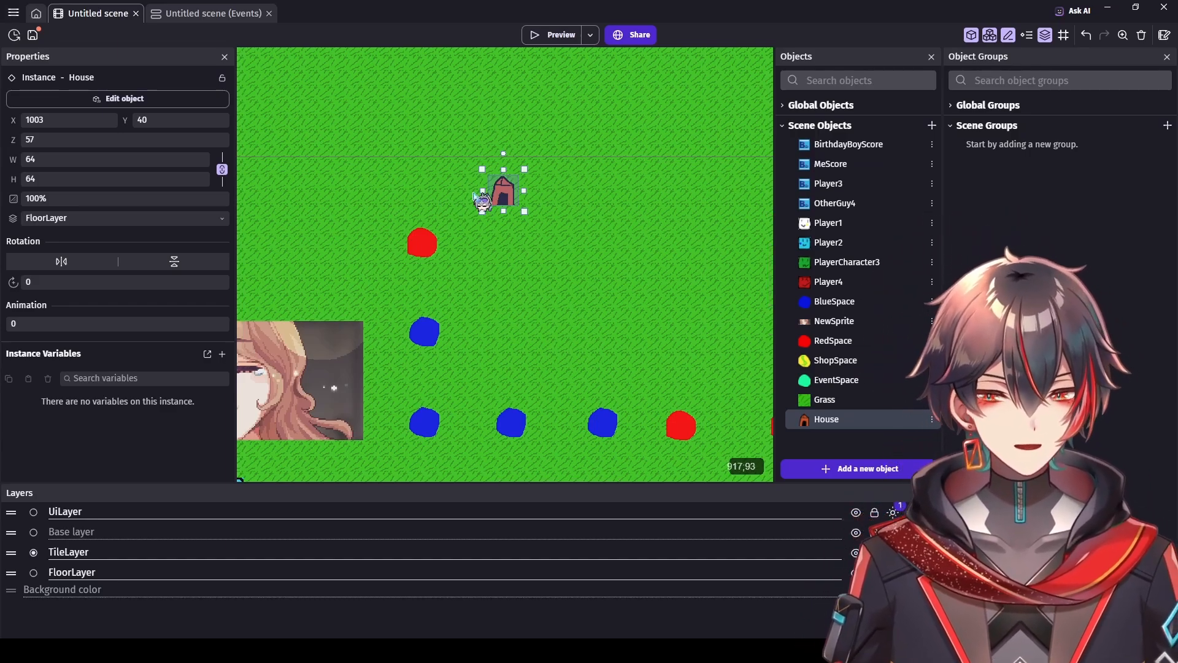
ctrl+scroll(613, 207, down, 1)
scroll(771, 245, up, 1)
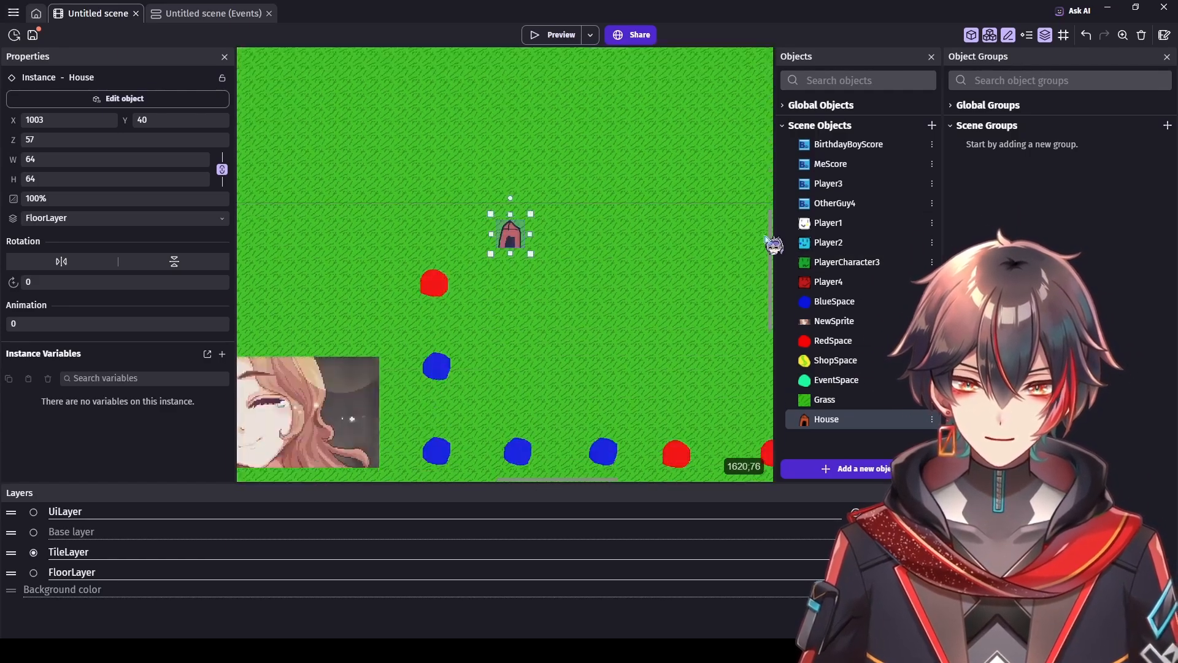
drag(534, 202, 577, 153)
drag(537, 220, 536, 219)
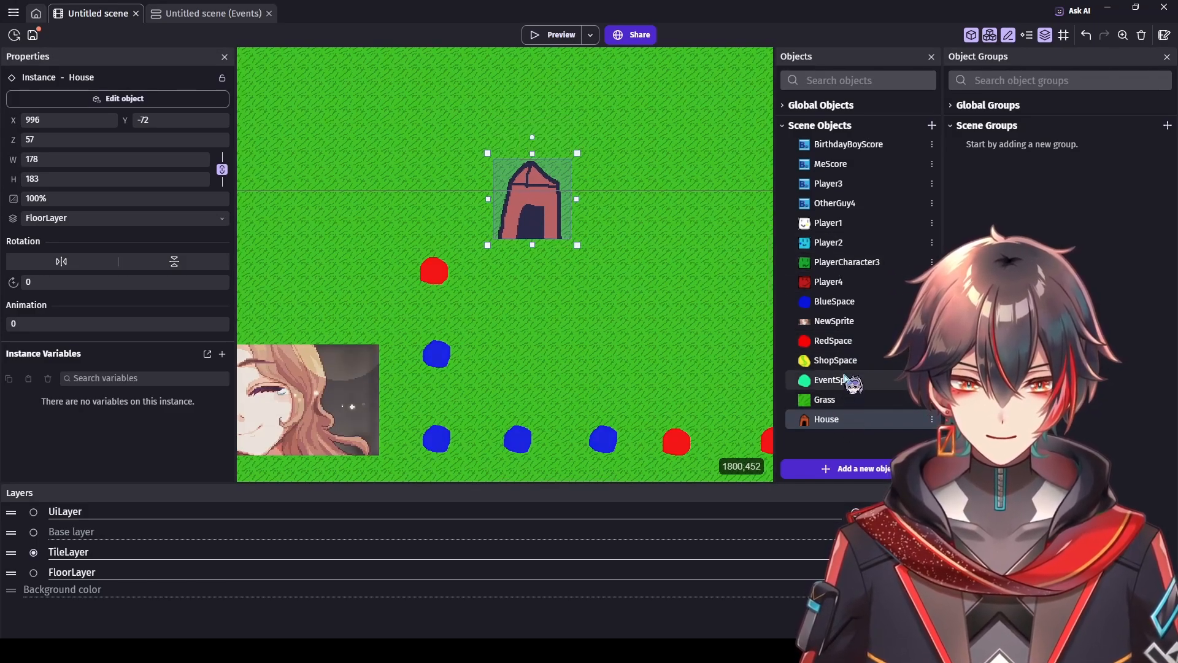
Step: Place a BlueSpace above the upper RedSpace and an EventSpace diagonally above it, at about X 995, Y -260
drag(834, 302, 491, 252)
drag(433, 181, 424, 173)
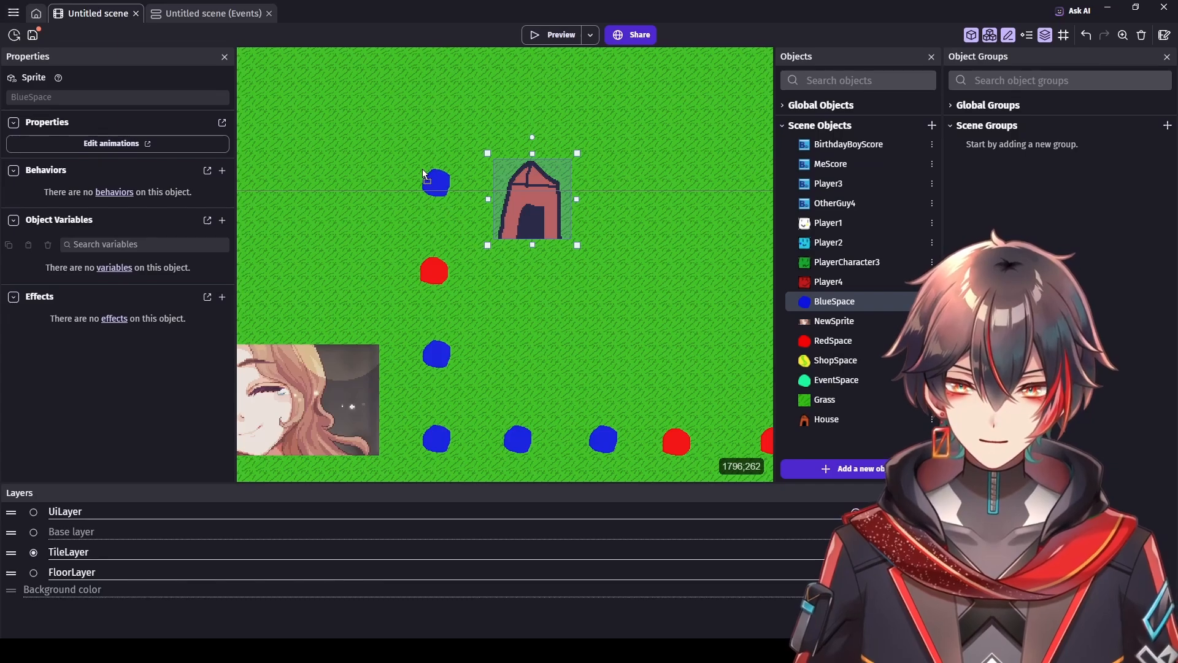
drag(835, 379, 422, 74)
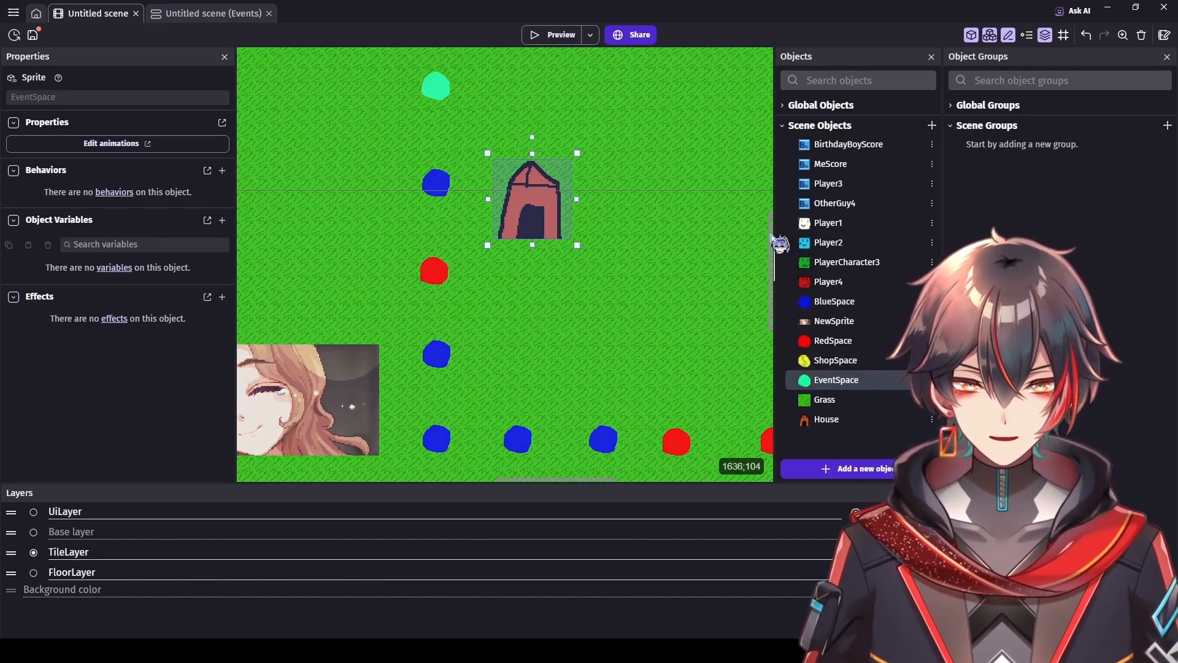
scroll(775, 221, up, 3)
scroll(767, 229, down, 2)
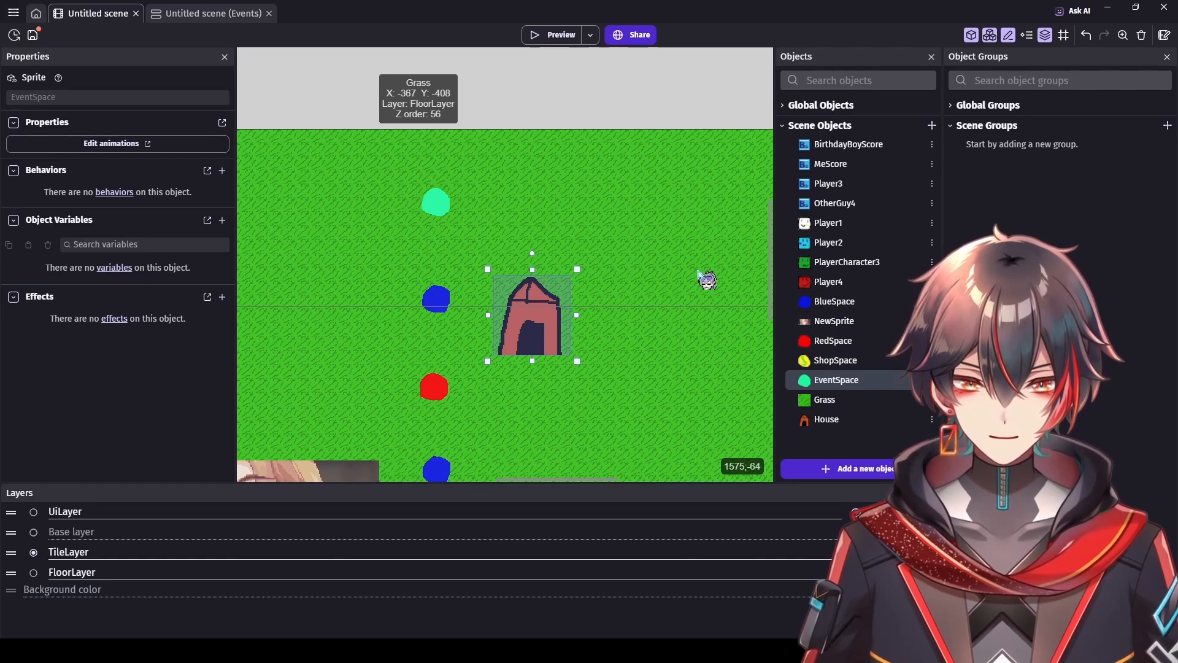
drag(443, 205, 516, 210)
Step: Add a second House to the left of the EventSpace and enlarge it to about 255 by 272
drag(839, 418, 421, 107)
drag(340, 201, 307, 241)
scroll(662, 225, down, 2)
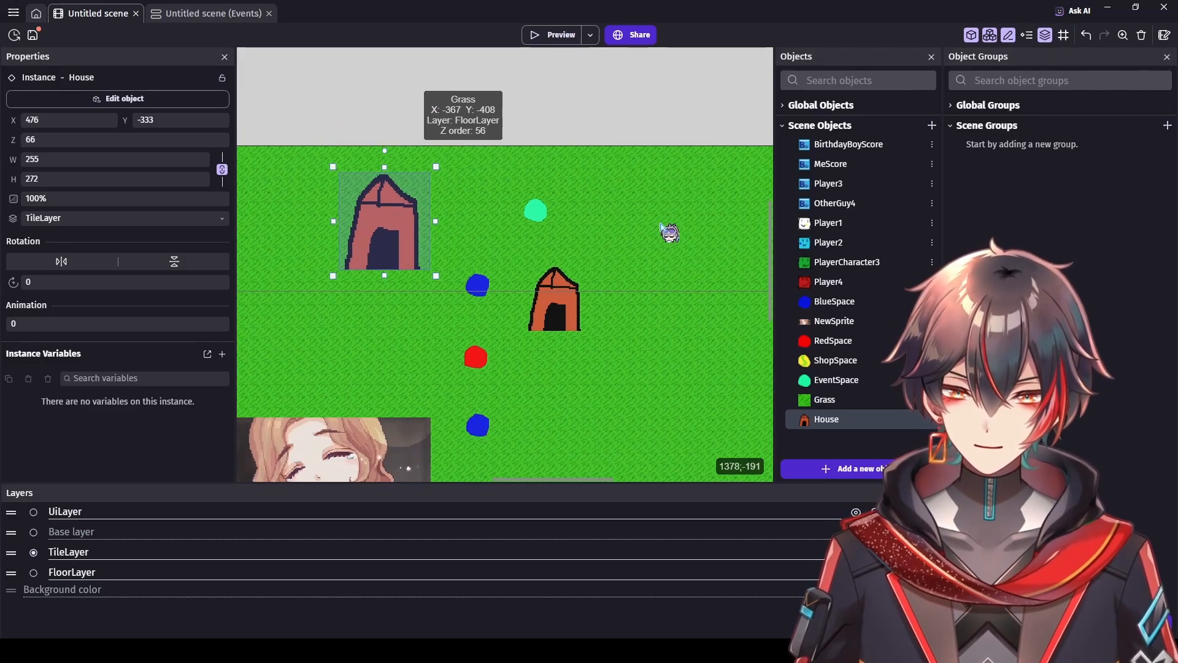
Step: Extend the Grass upward to about Y -841 with a height of about 2025, and move the second House to about X 480, Y -301
click(663, 229)
scroll(628, 210, down, 1)
drag(494, 163, 483, 110)
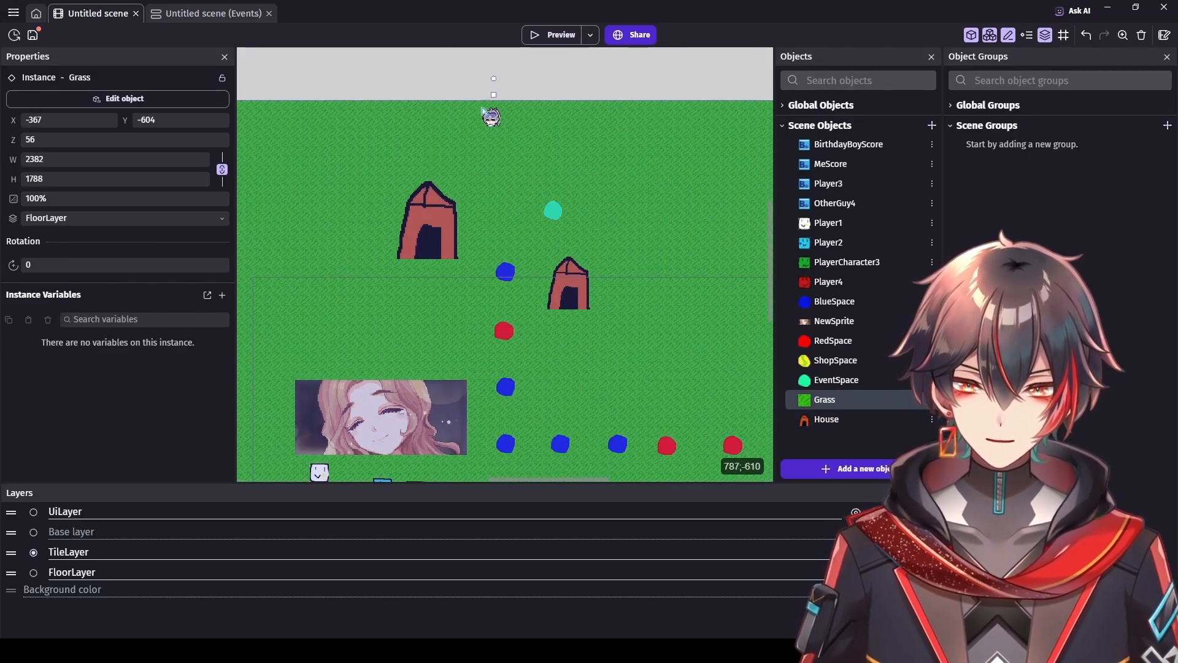
drag(432, 231, 433, 240)
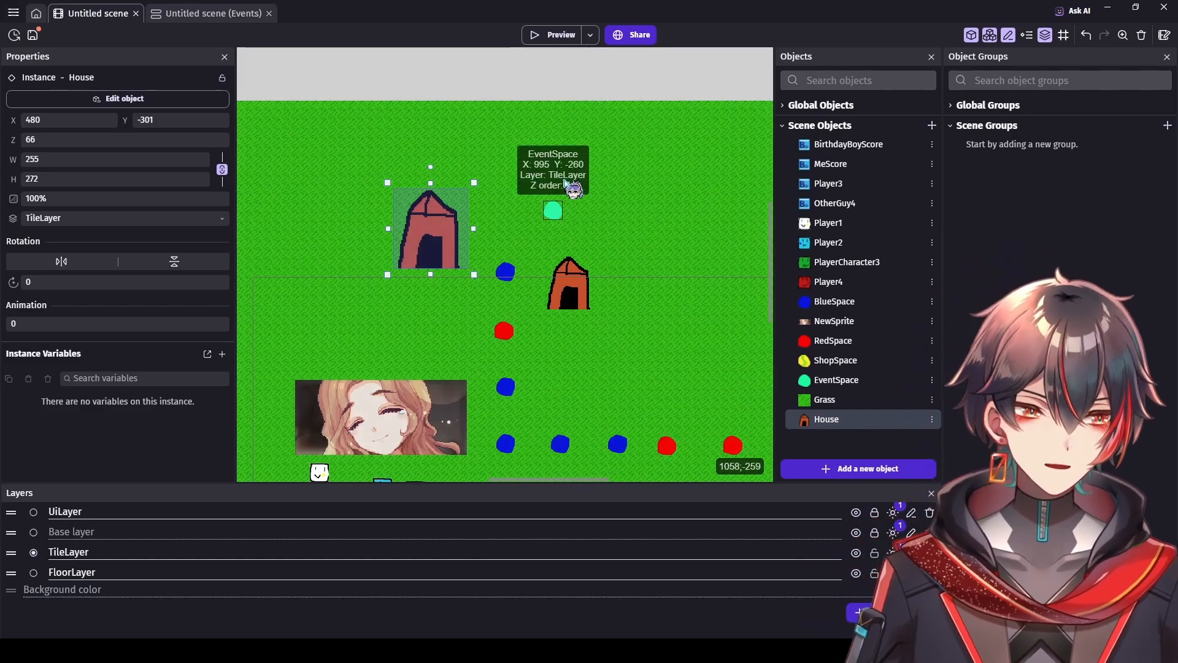
scroll(553, 160, down, 1)
click(513, 119)
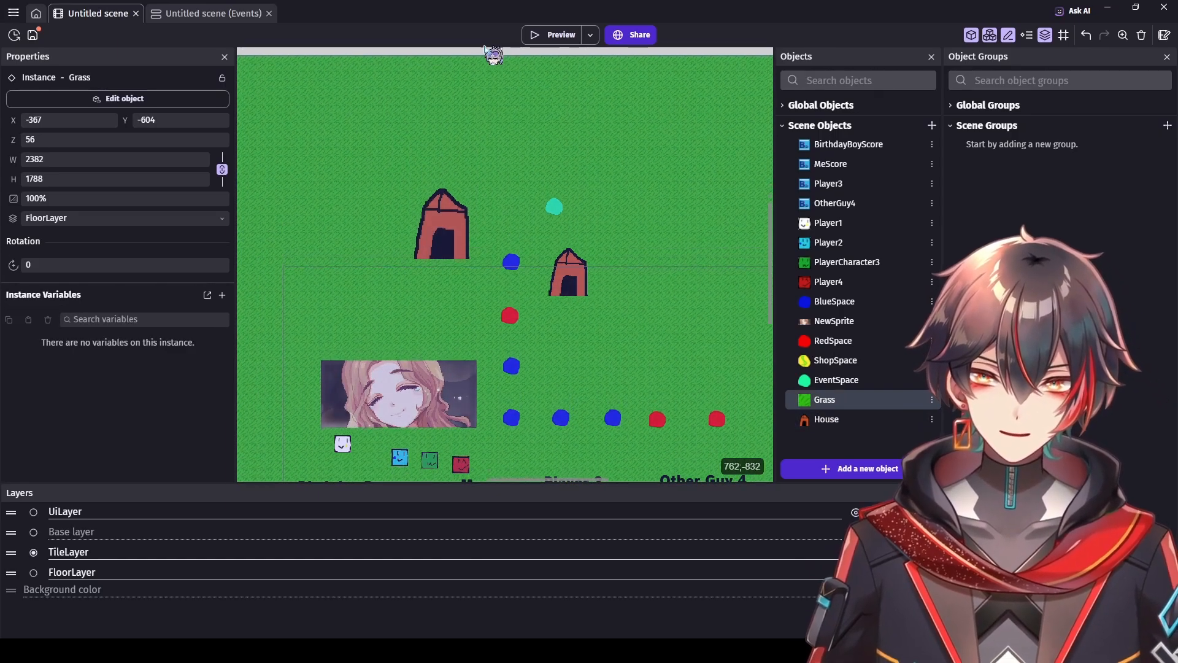
drag(485, 47, 486, 39)
scroll(622, 188, up, 3)
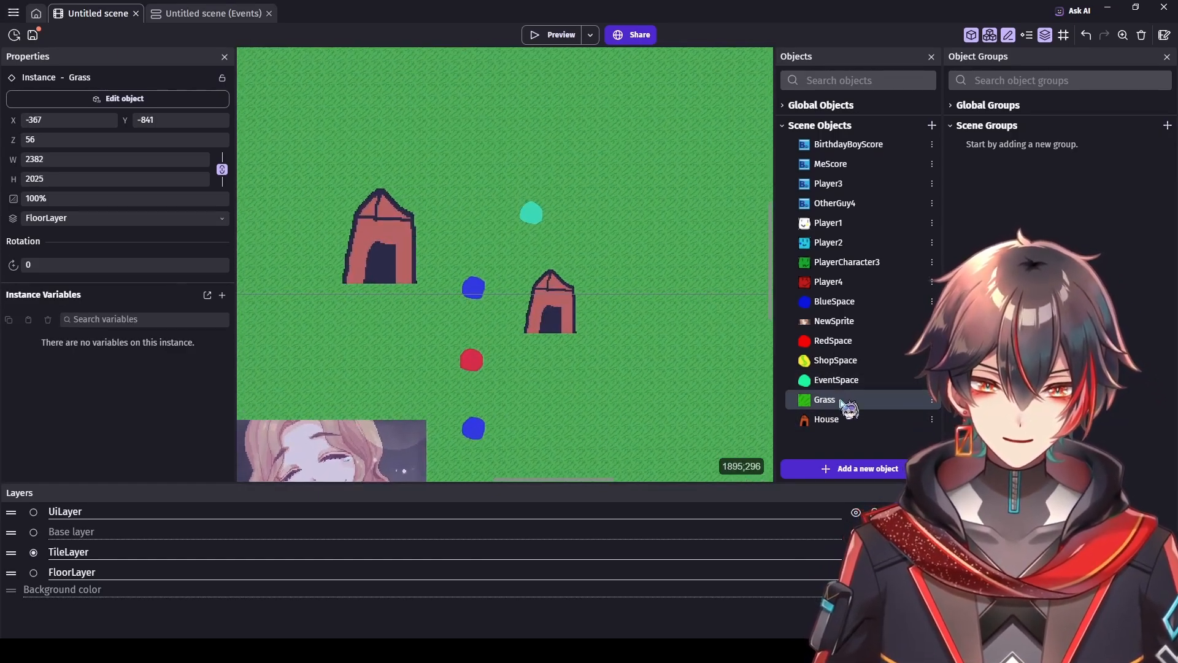
Step: Add a third House up and to the left of the EventSpace, enlarged to about 238 by 274 at X 717, Y -502
drag(843, 421, 439, 129)
click(460, 193)
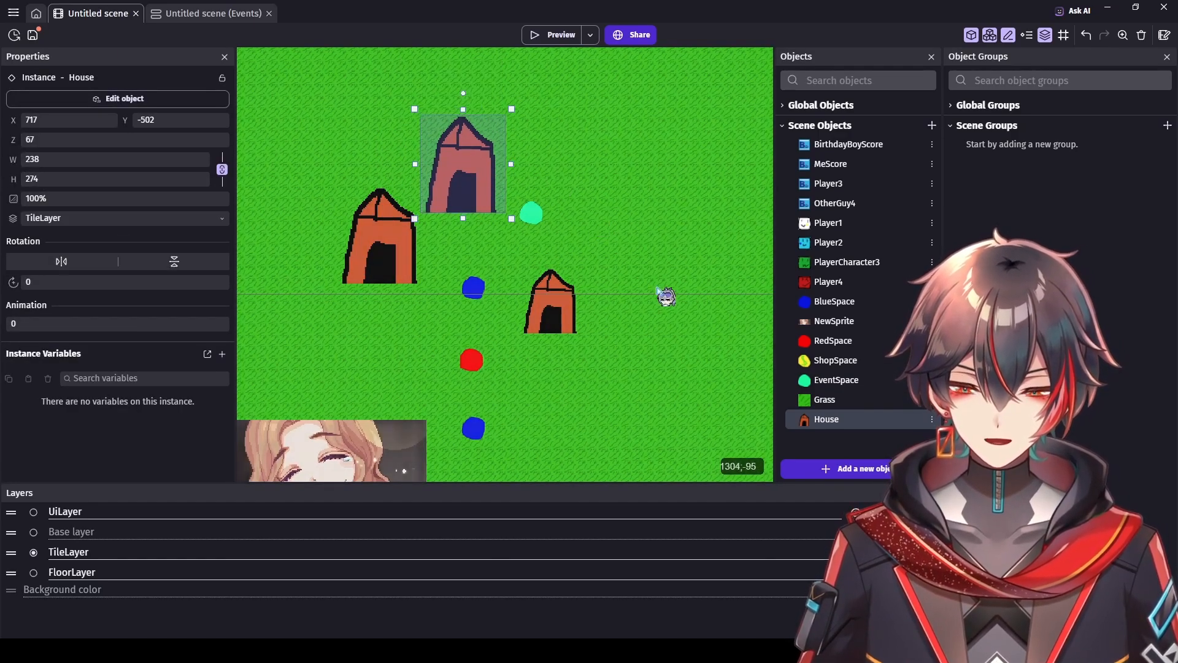
click(874, 420)
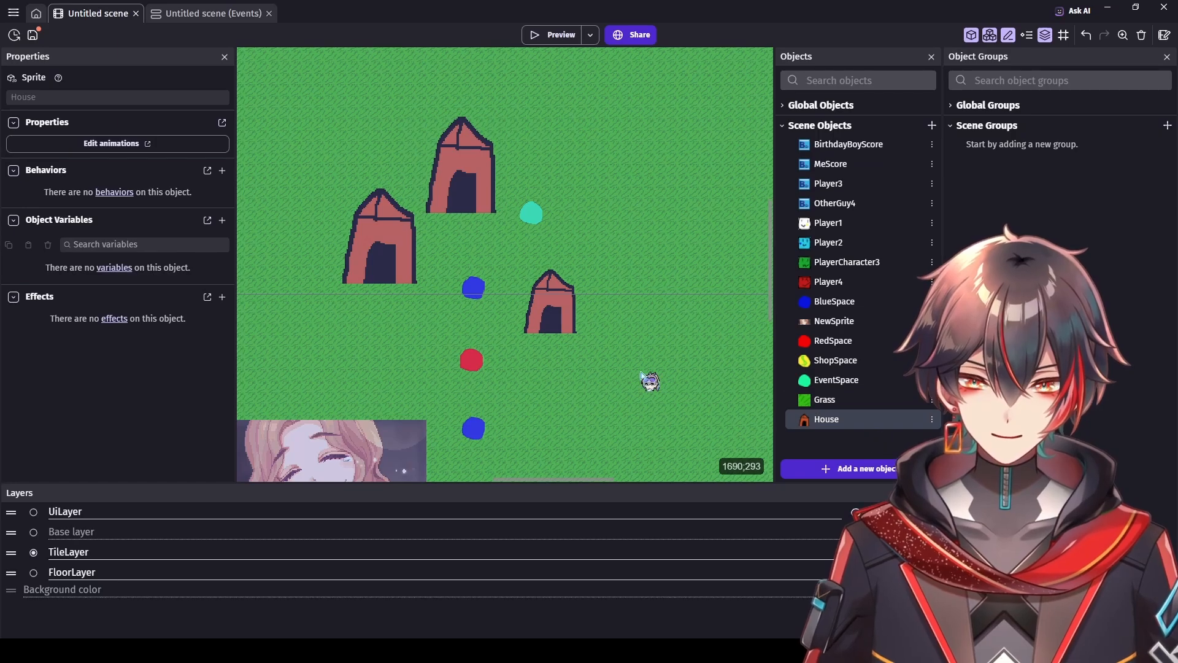
click(546, 307)
click(550, 310)
click(473, 362)
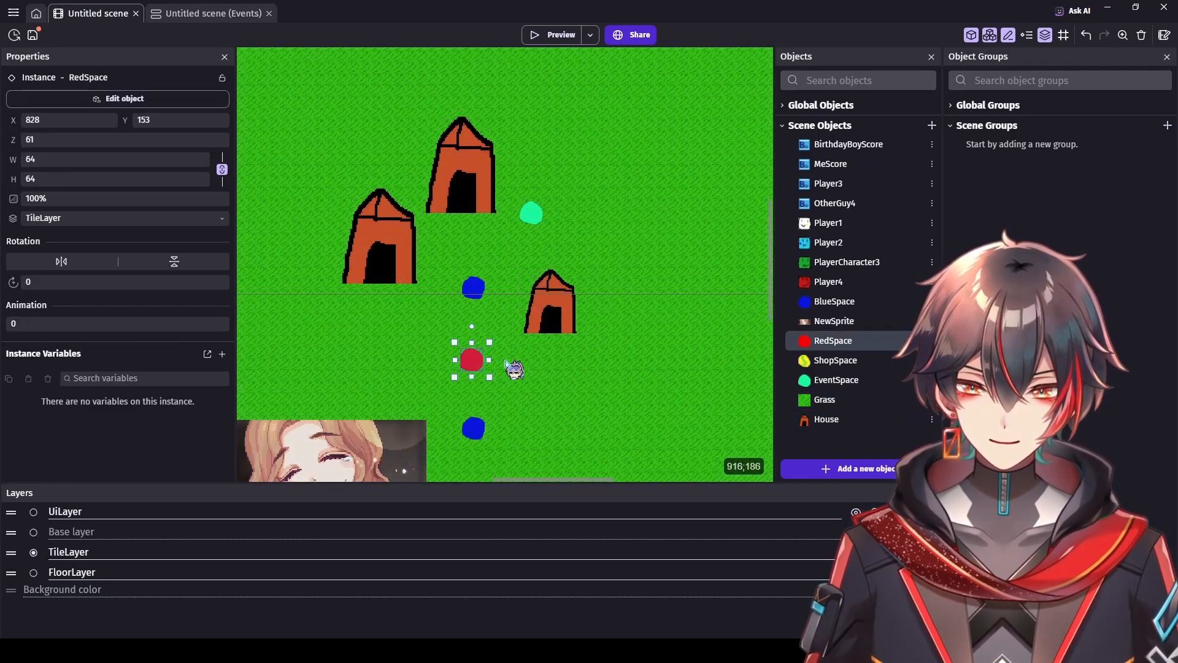
Step: Add a fourth House of about 241 by 257 at X 1248, Y -297, and shift the third House to about X 697, Y -499
scroll(660, 324, up, 2)
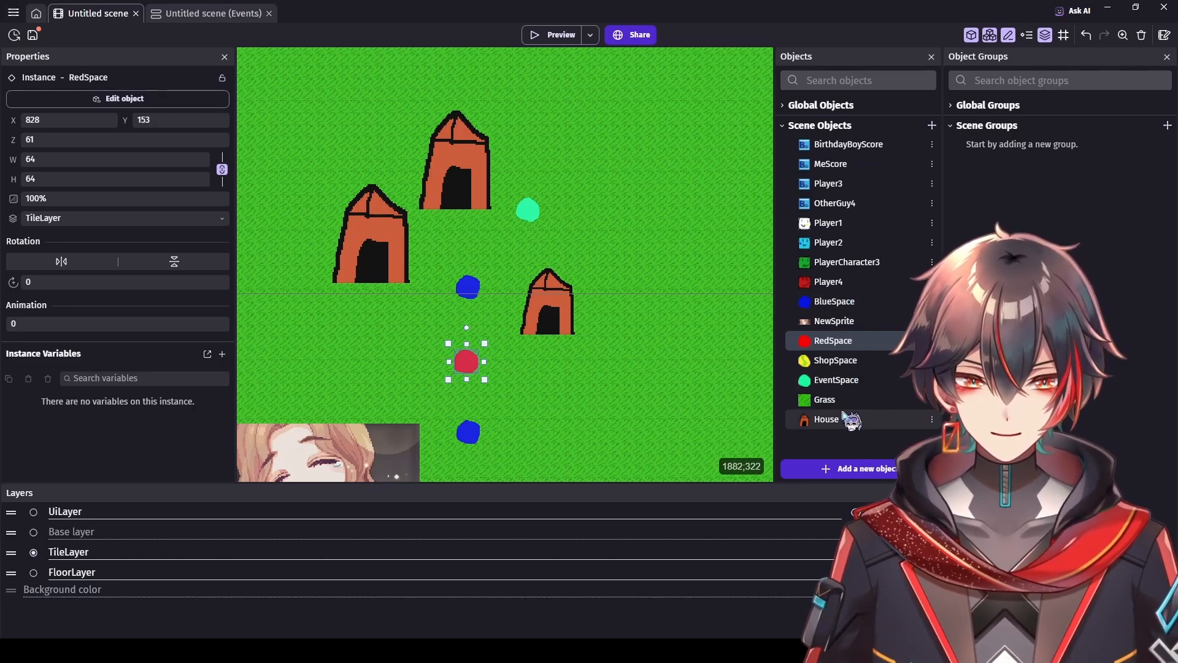
drag(711, 314, 719, 165)
click(635, 255)
drag(675, 223, 664, 231)
drag(456, 179, 449, 180)
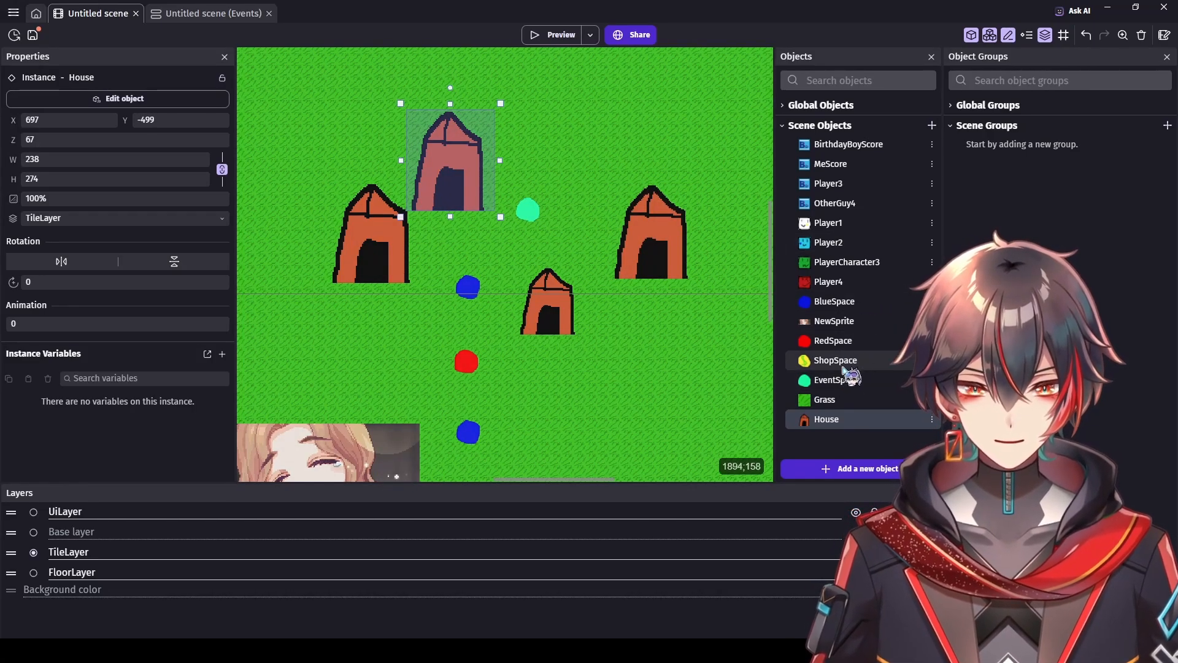
Step: Place two BlueSpaces continuing the path diagonally up and to the right of the EventSpace
drag(843, 302, 570, 146)
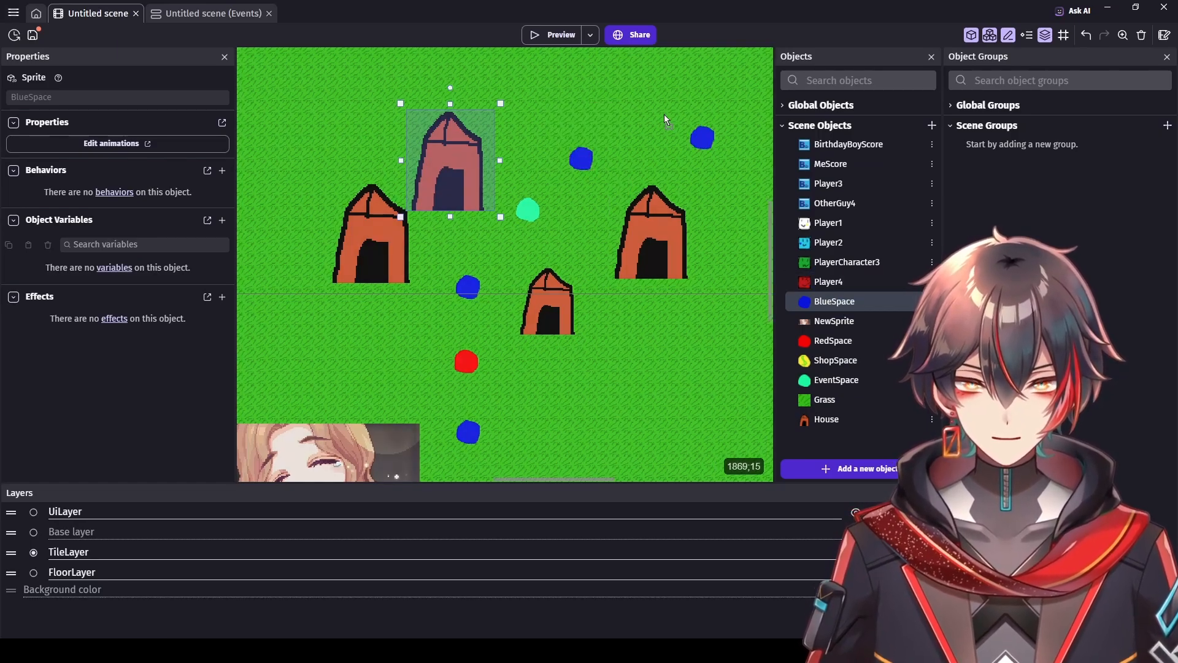
drag(666, 119, 601, 69)
scroll(770, 230, up, 5)
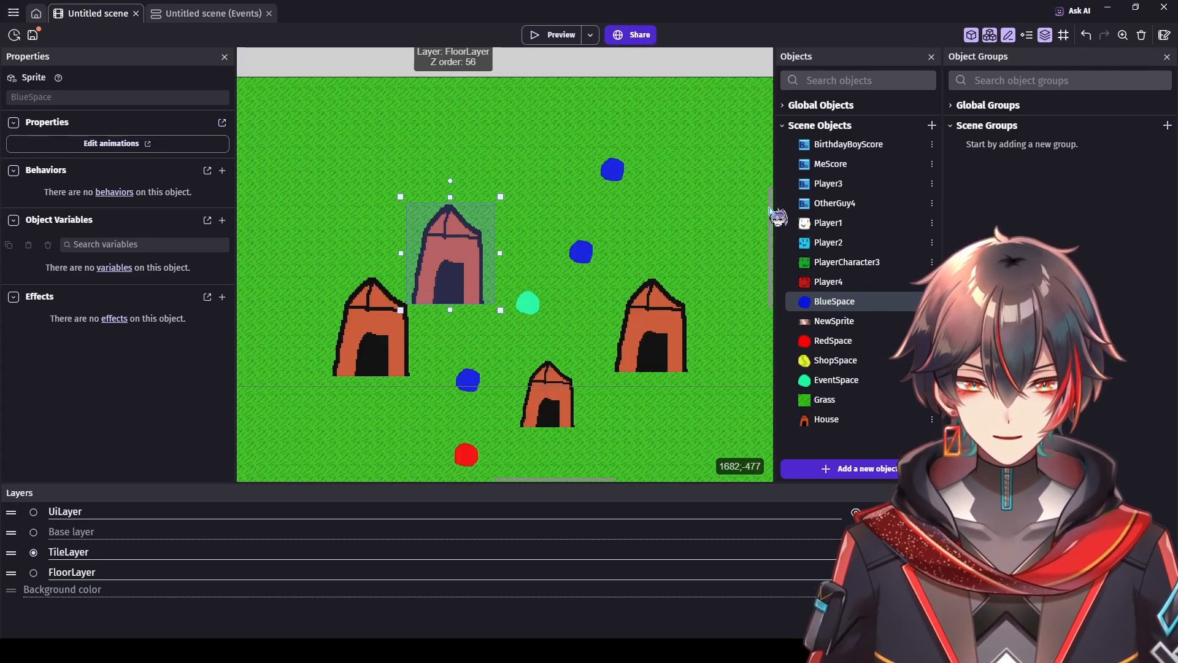
Step: Extend the Grass well past its right edge and upward to about Y -1274
ctrl+scroll(723, 296, down, 2)
ctrl+scroll(722, 294, down, 1)
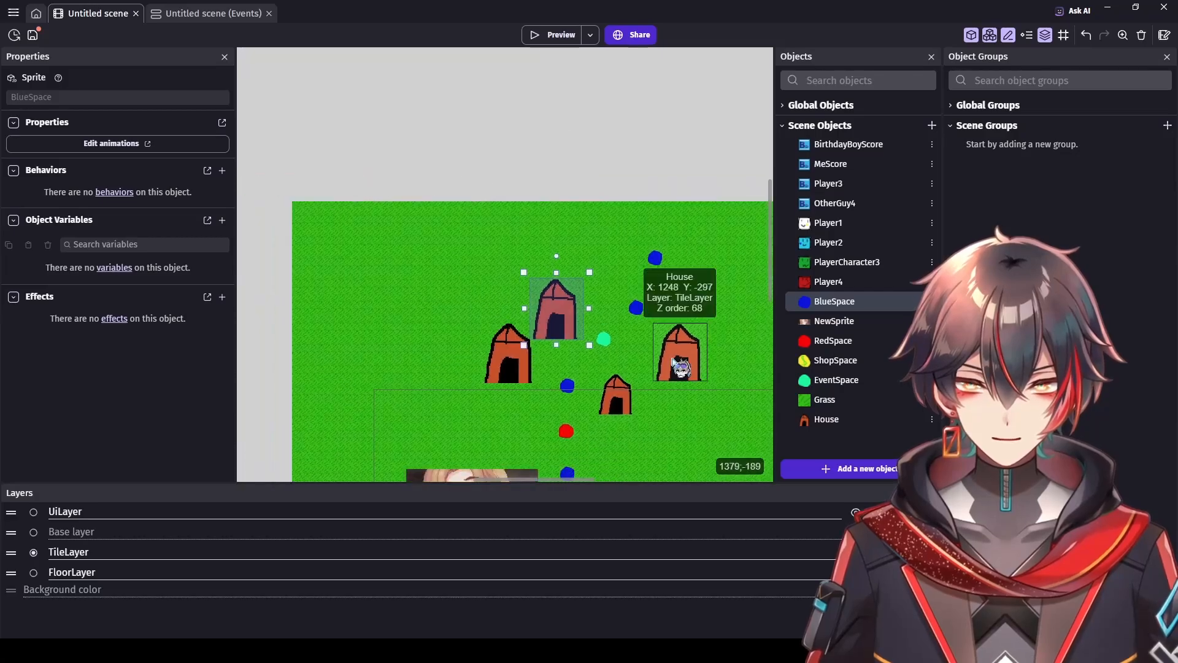
drag(584, 479, 612, 480)
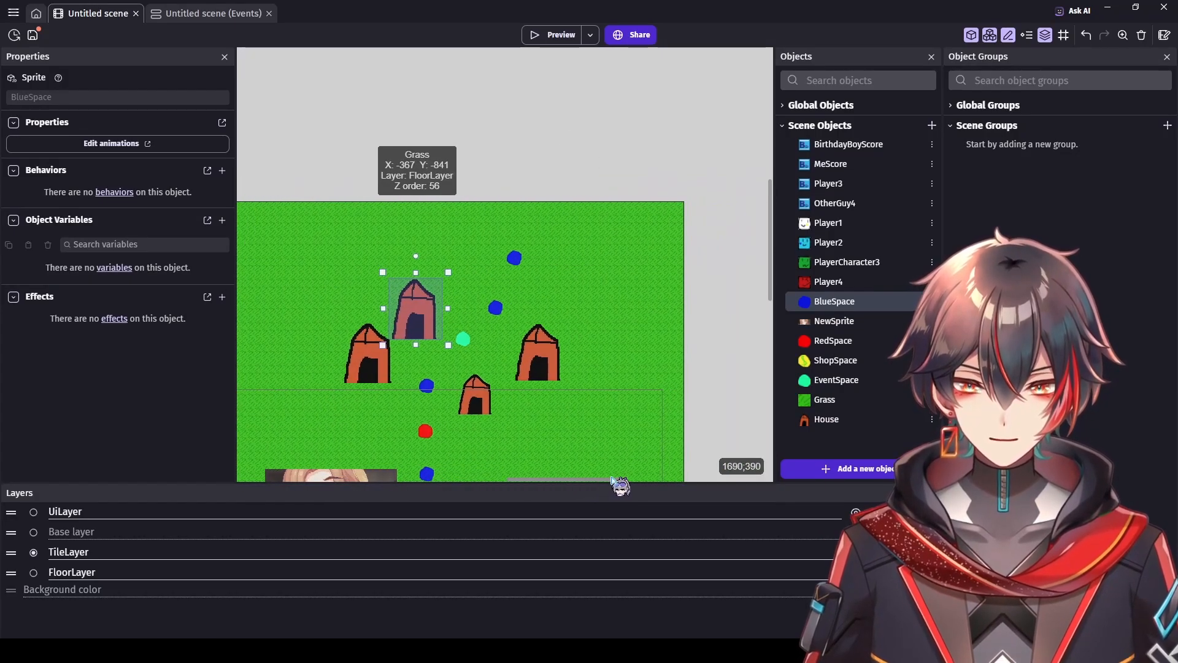
click(614, 337)
drag(688, 192, 837, 98)
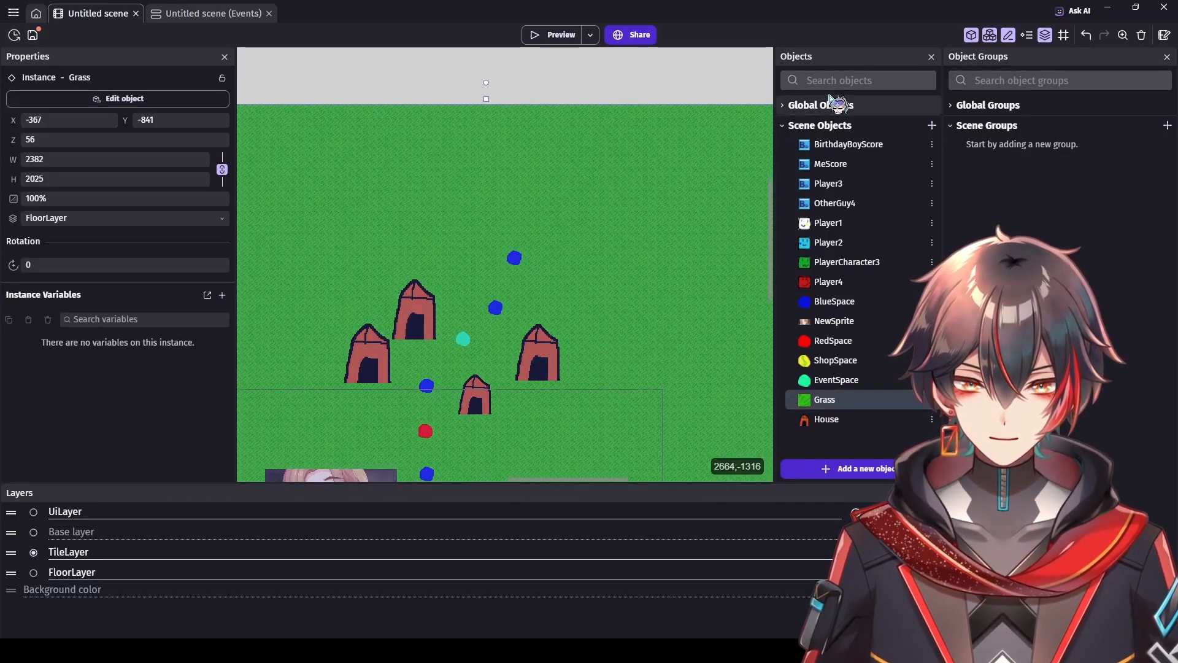
click(596, 97)
Step: Move the uppermost BlueSpace down to about X 1225, Y -569, closer to the preceding space
ctrl+scroll(521, 213, up, 1)
ctrl+scroll(509, 224, up, 1)
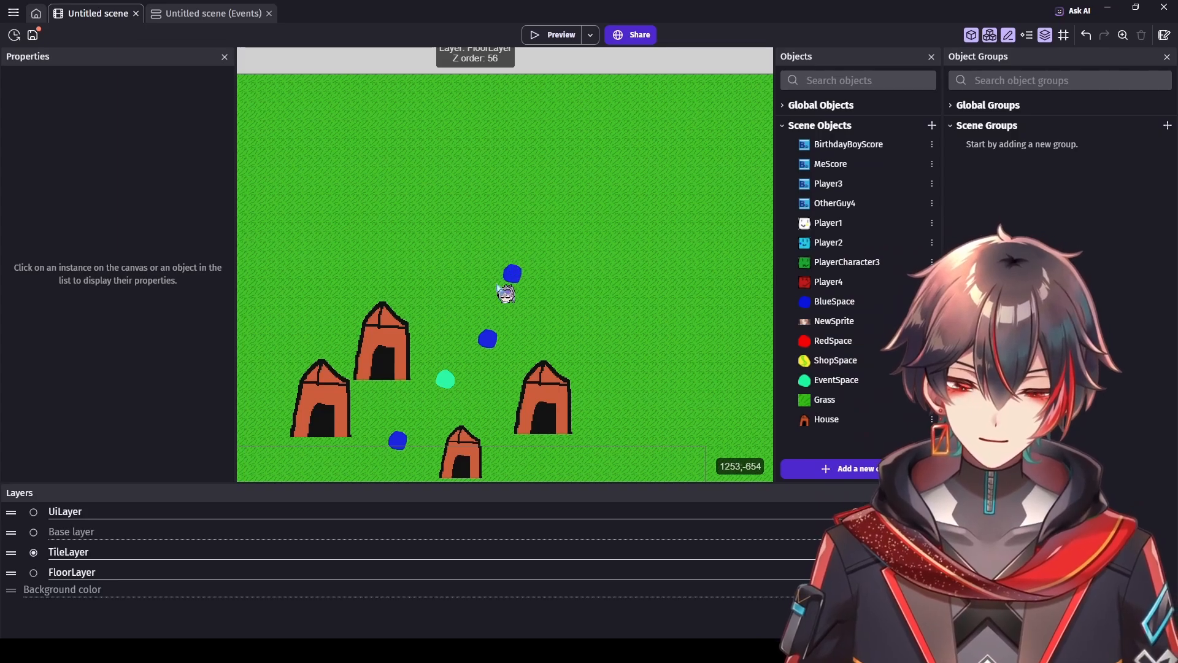
drag(515, 273, 515, 288)
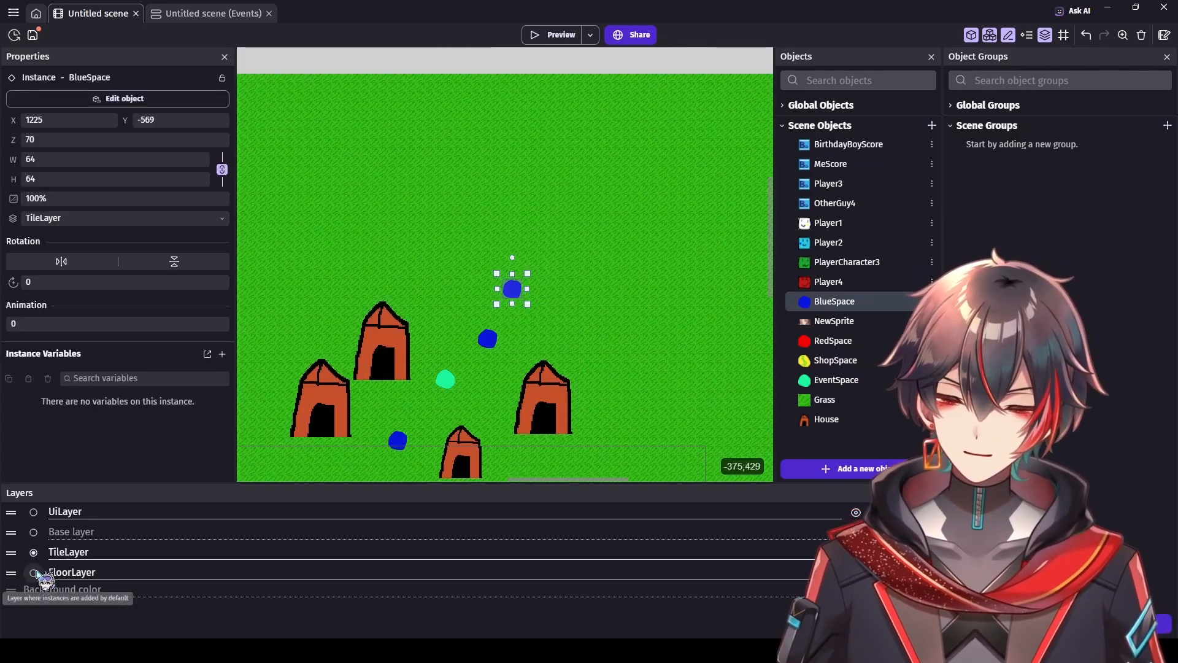
Step: Assign the three larger Houses to FloorLayer and keep the small House on FloorLayer too
click(392, 362)
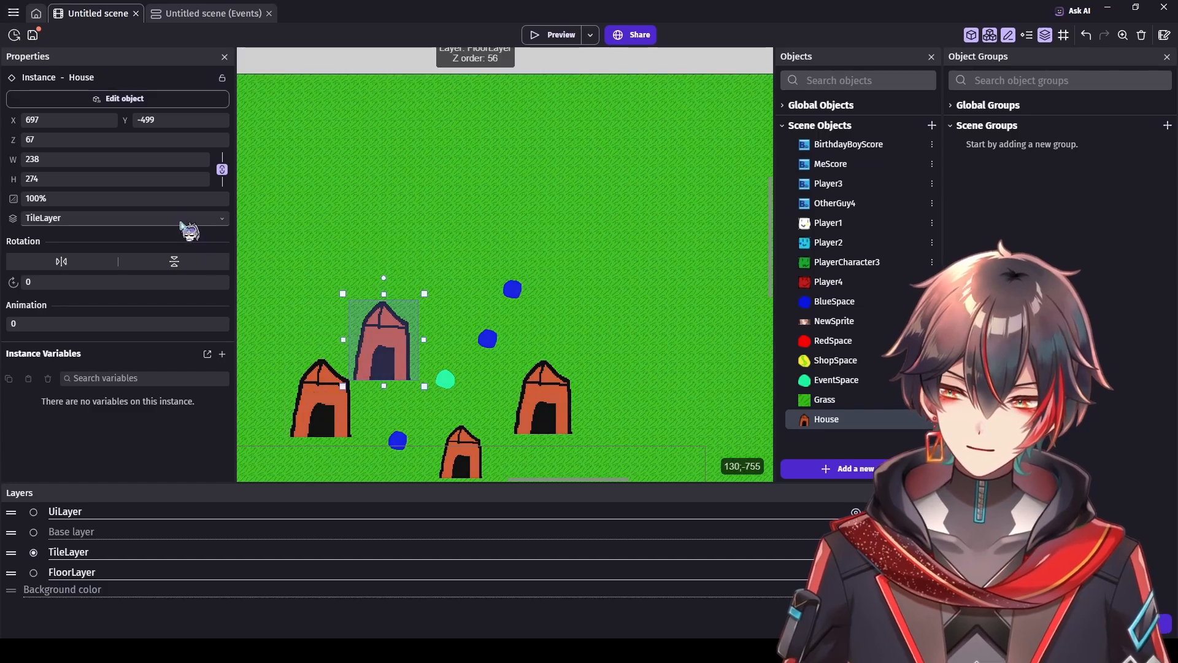
click(320, 400)
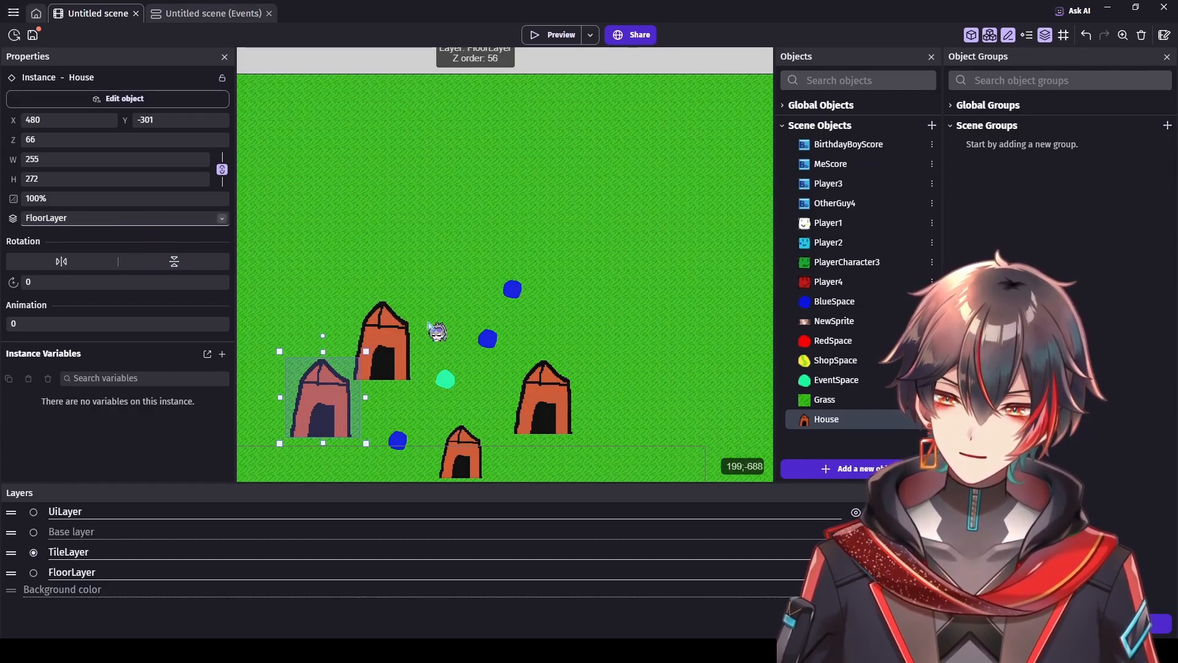
click(561, 406)
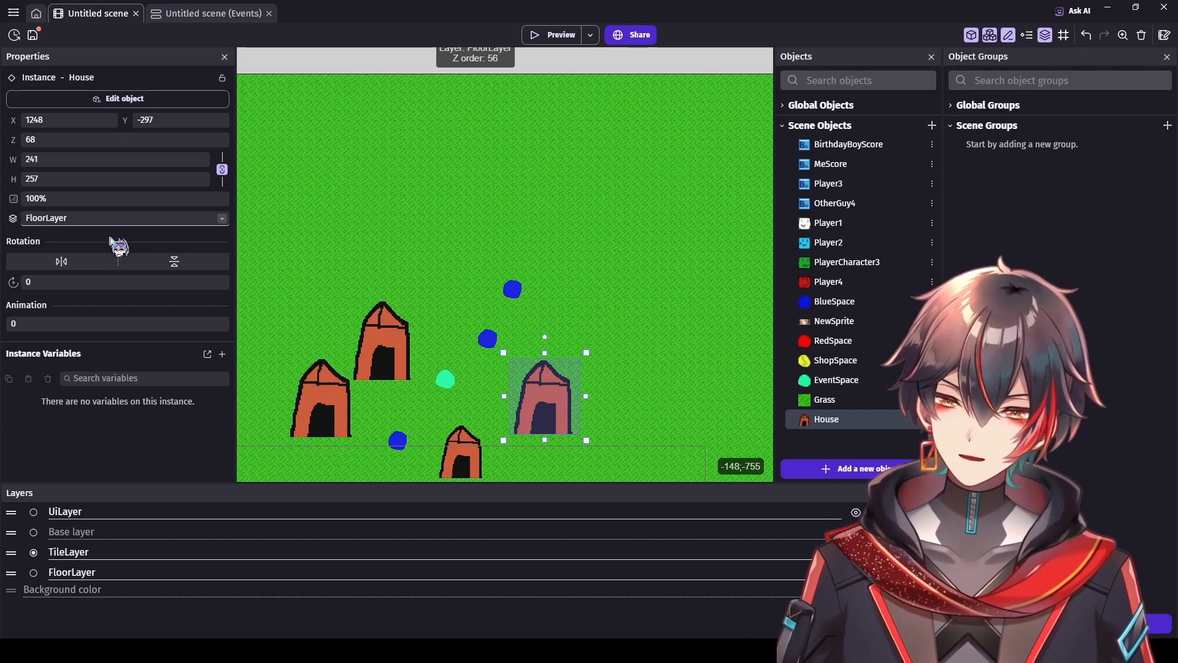
ctrl+scroll(437, 417, down, 2)
click(459, 451)
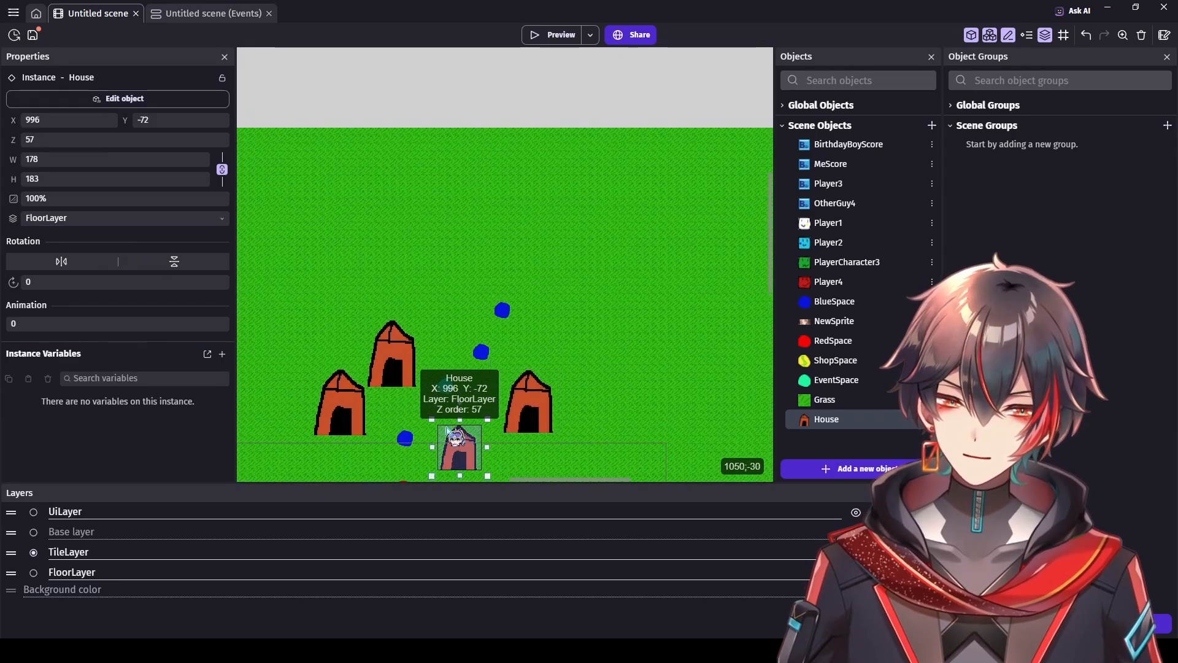
click(110, 219)
click(99, 232)
scroll(444, 407, down, 3)
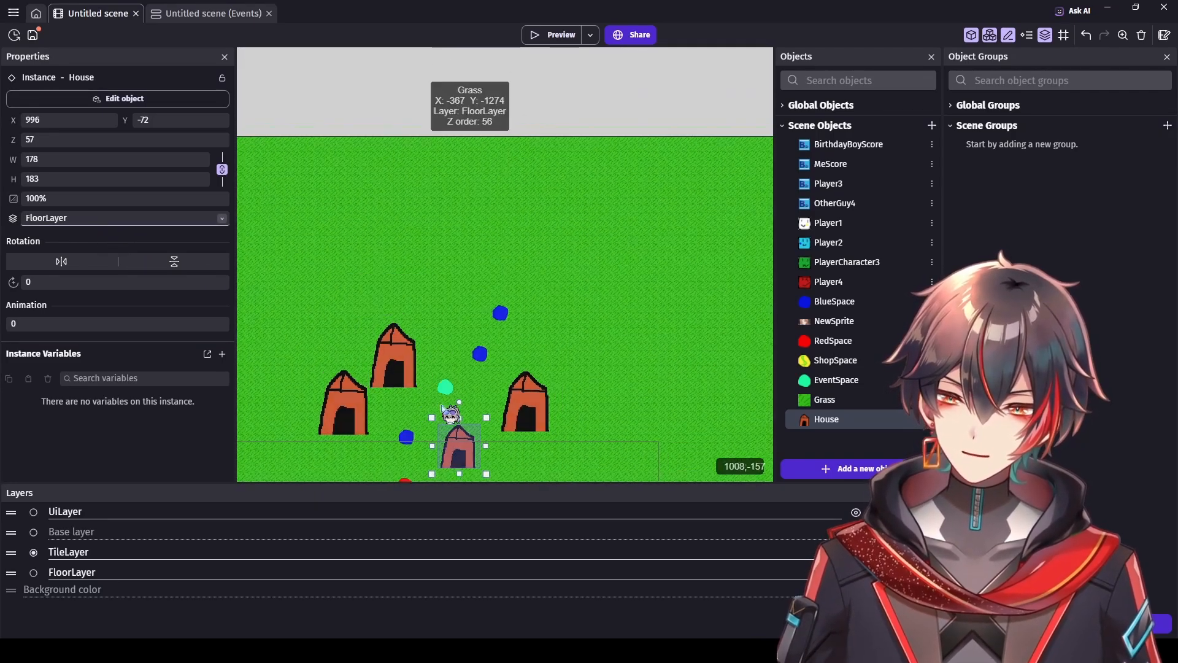
ctrl+scroll(521, 392, up, 3)
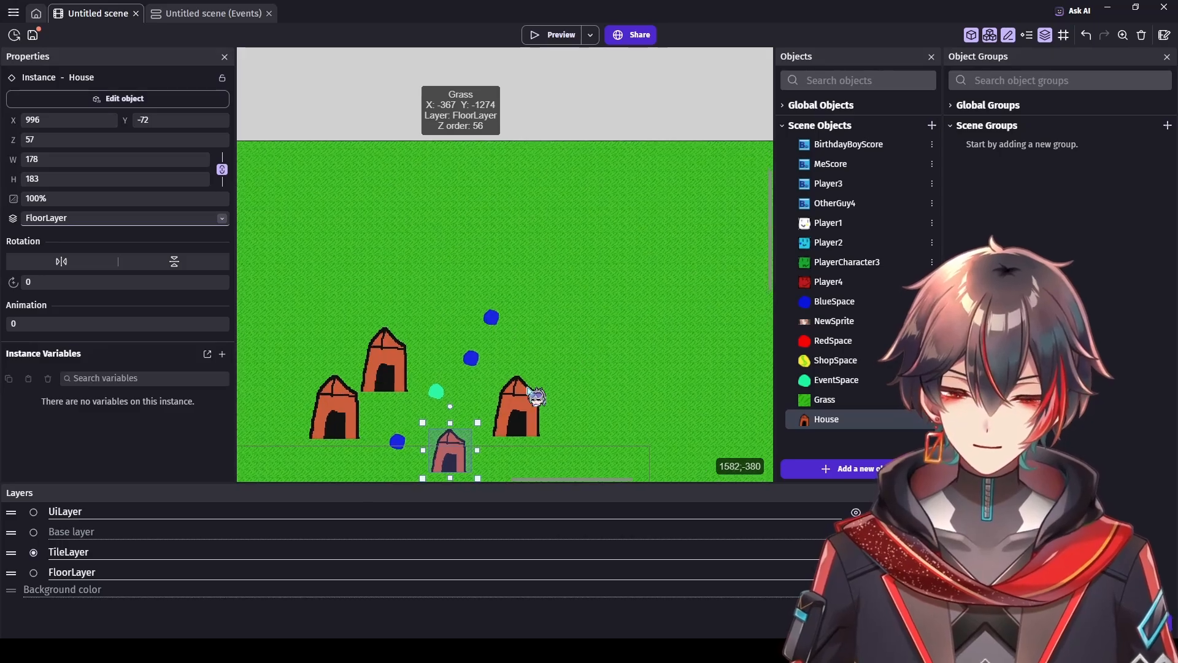
scroll(764, 270, down, 3)
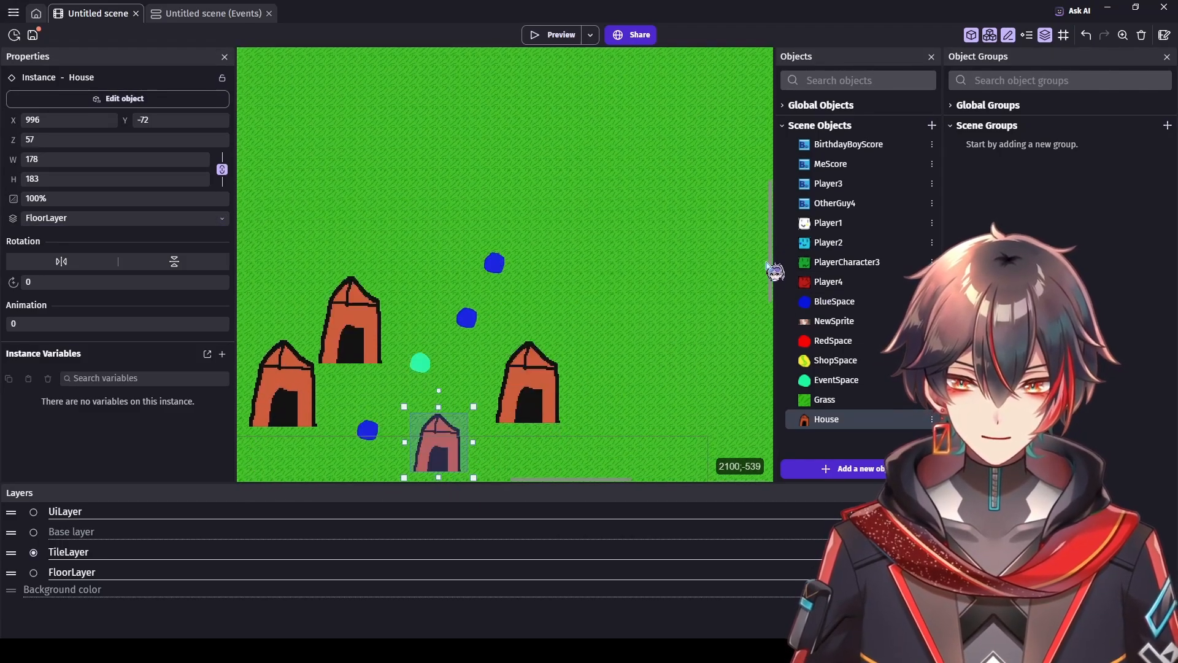
click(396, 287)
click(368, 343)
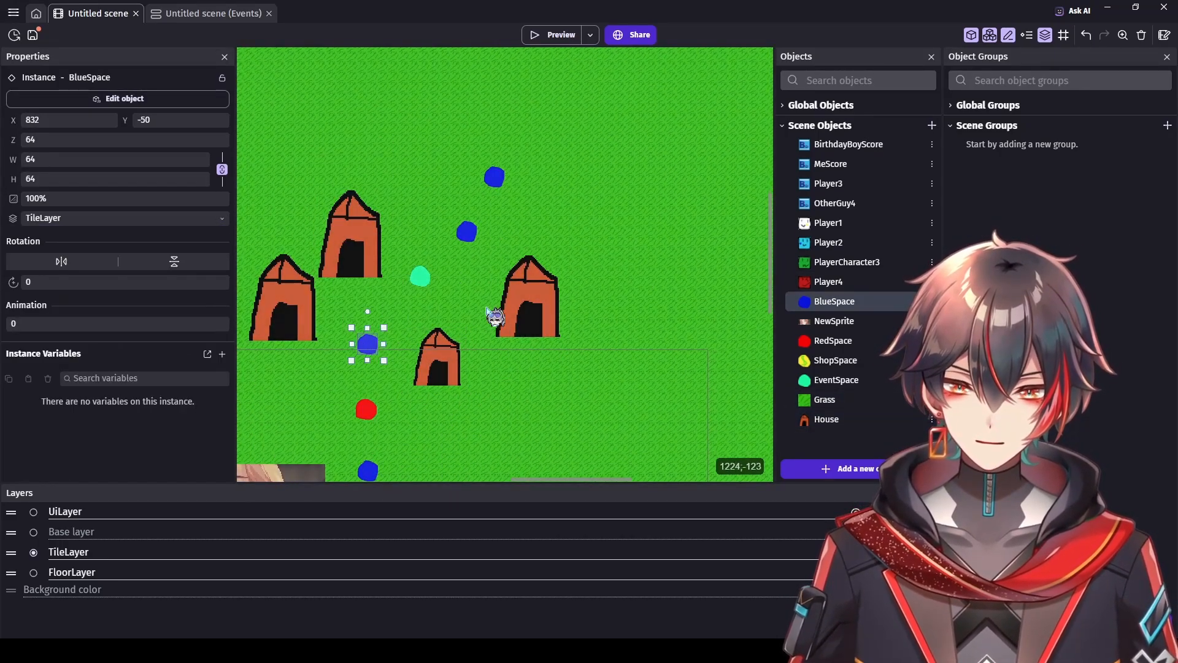
Step: Replace the BlueSpace just above the RedSpace with an EventSpace
key(Delete)
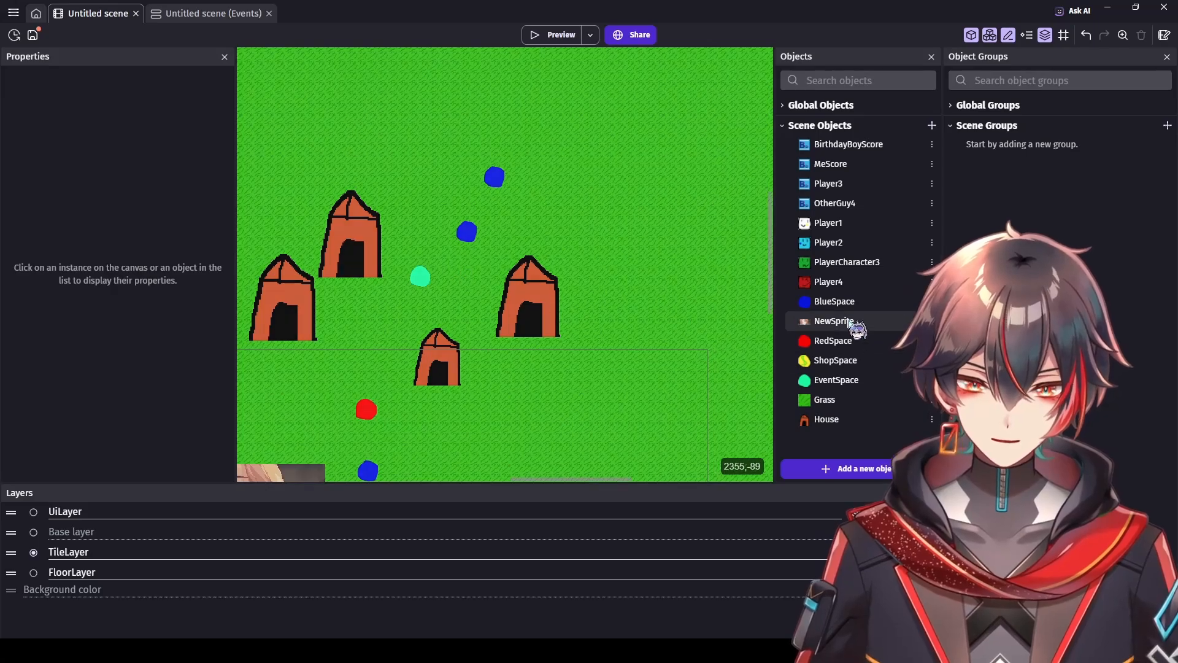
drag(689, 370, 368, 324)
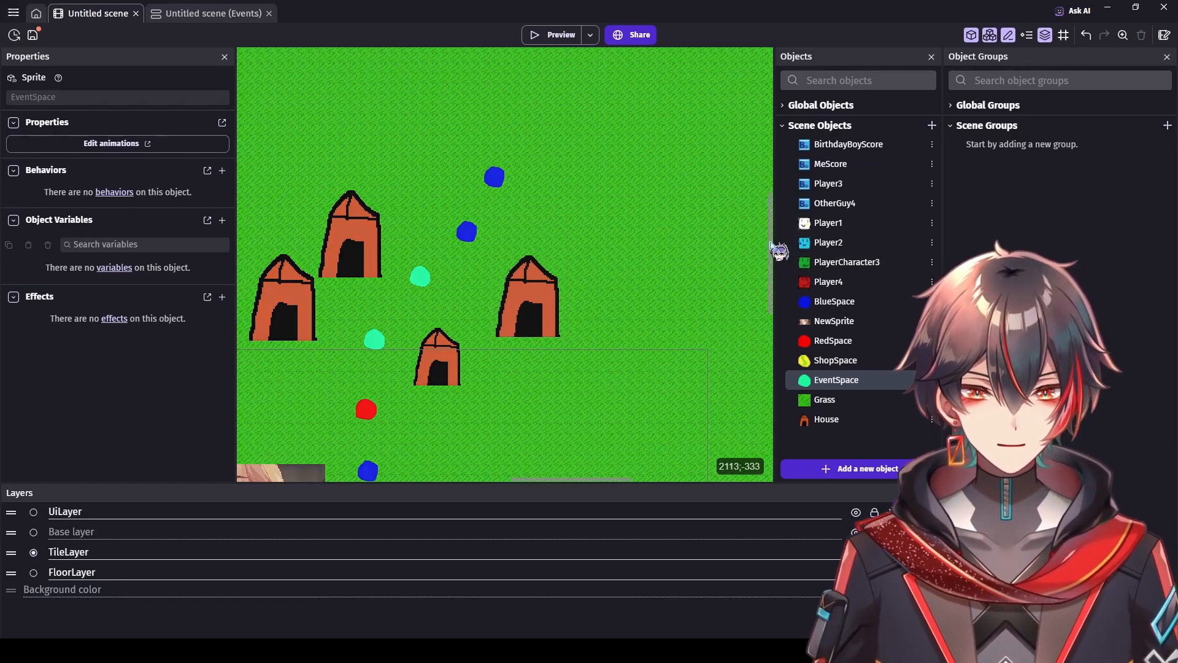
scroll(775, 246, up, 1)
scroll(771, 240, up, 1)
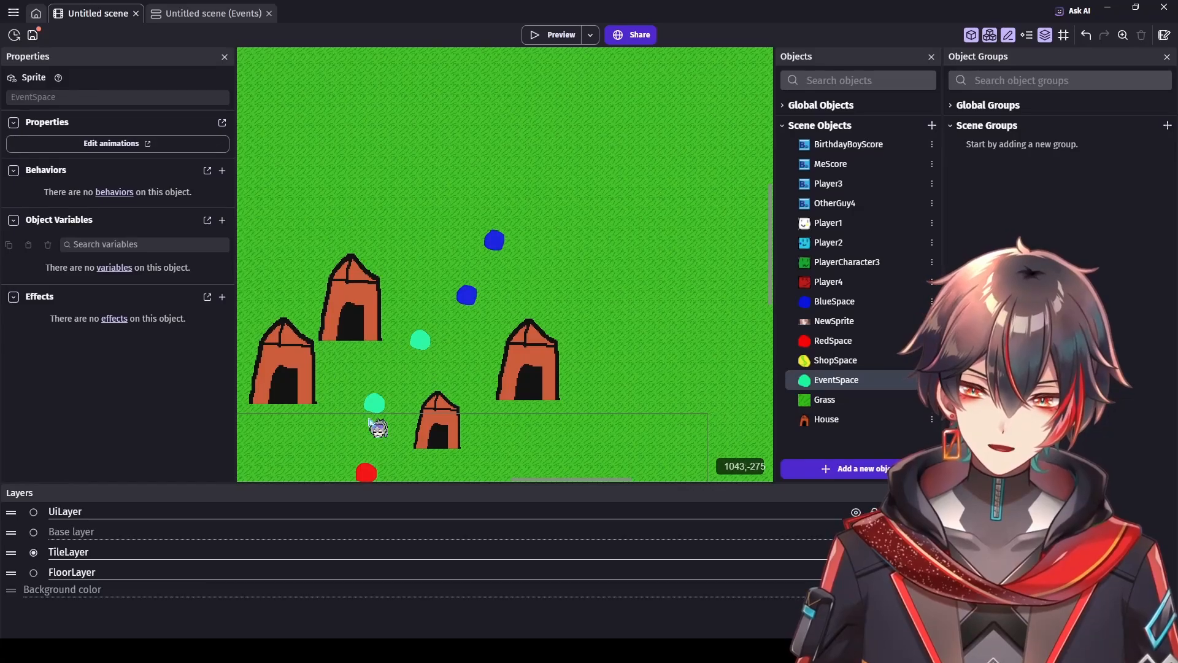
drag(368, 420, 556, 331)
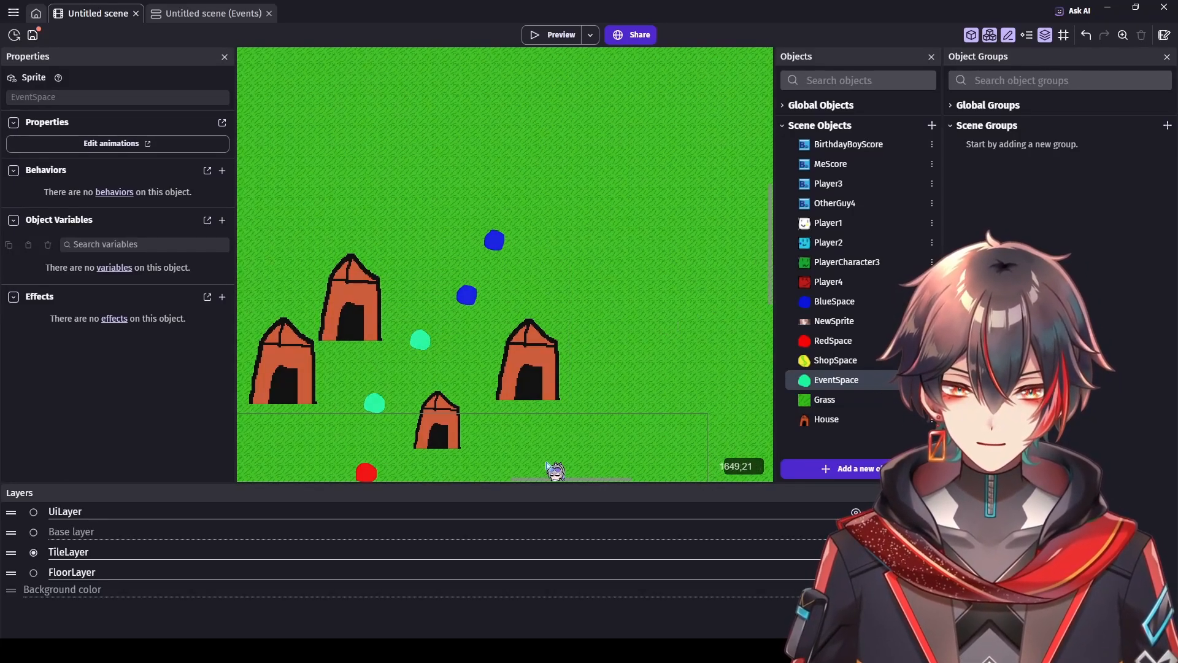
shift+scroll(540, 481, right, 2)
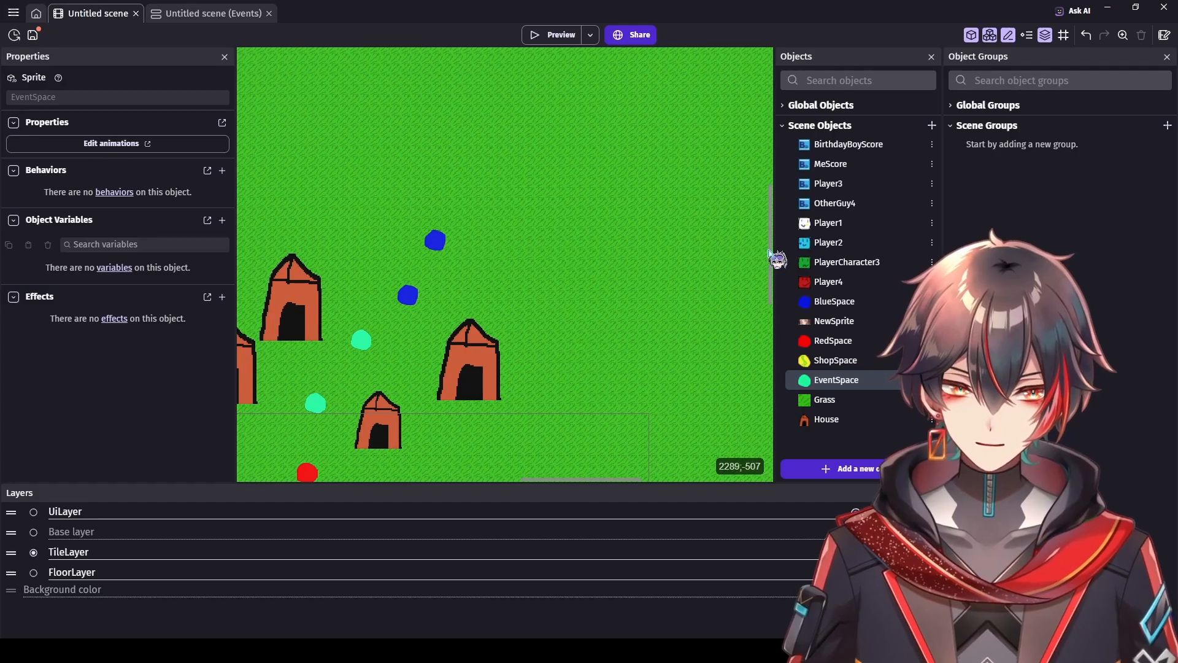
mouse_move(769, 253)
mouse_down()
mouse_move(771, 297)
mouse_move(771, 252)
mouse_up()
click(724, 257)
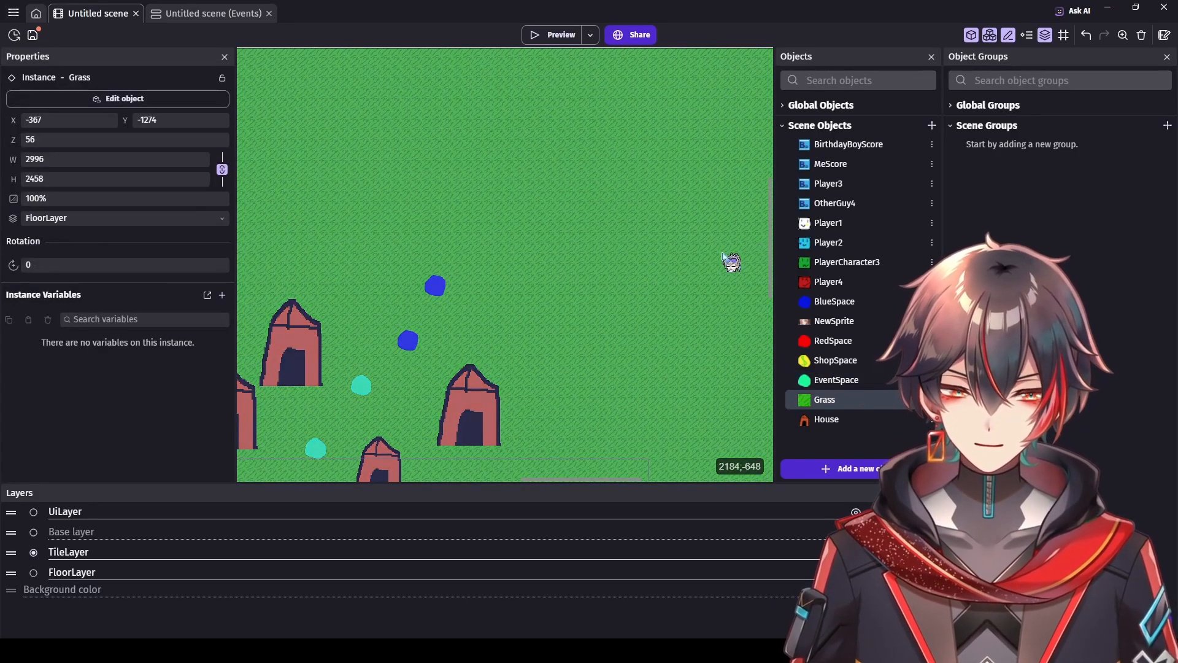
scroll(479, 312, up, 1)
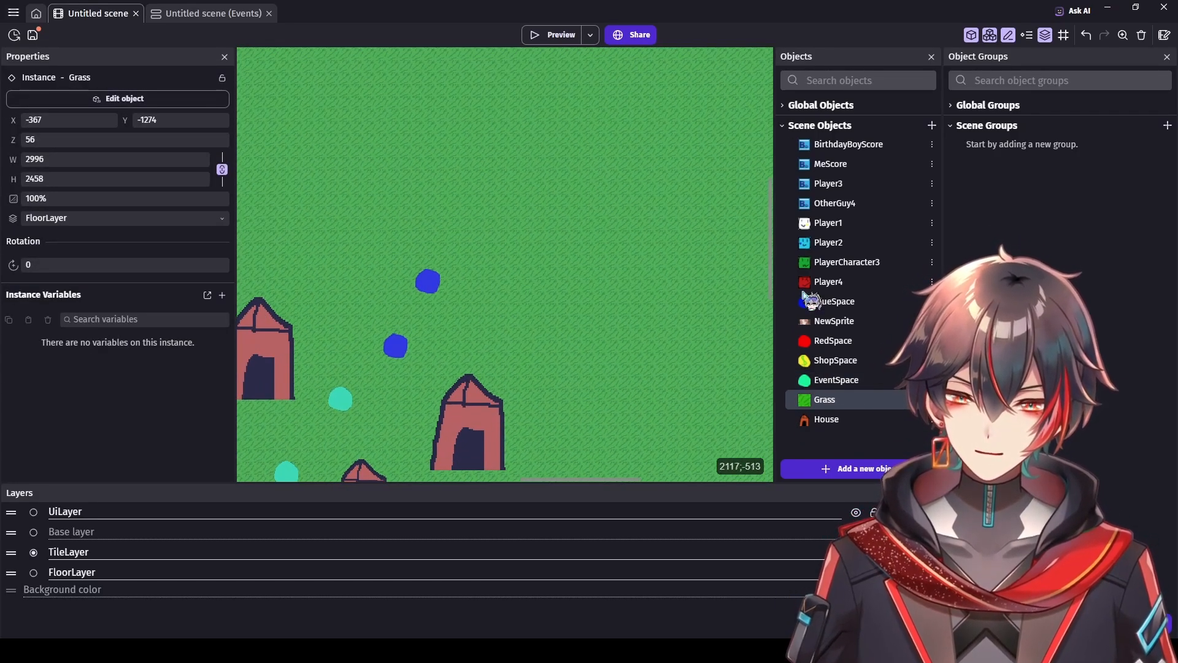
click(485, 416)
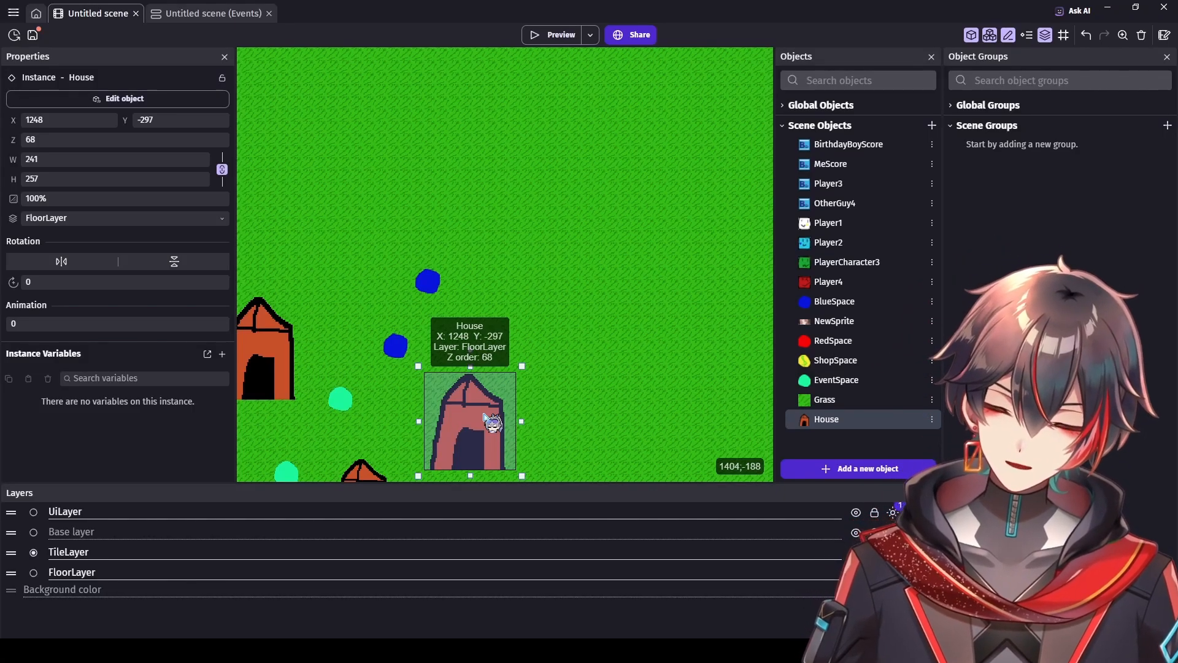
scroll(583, 301, down, 1)
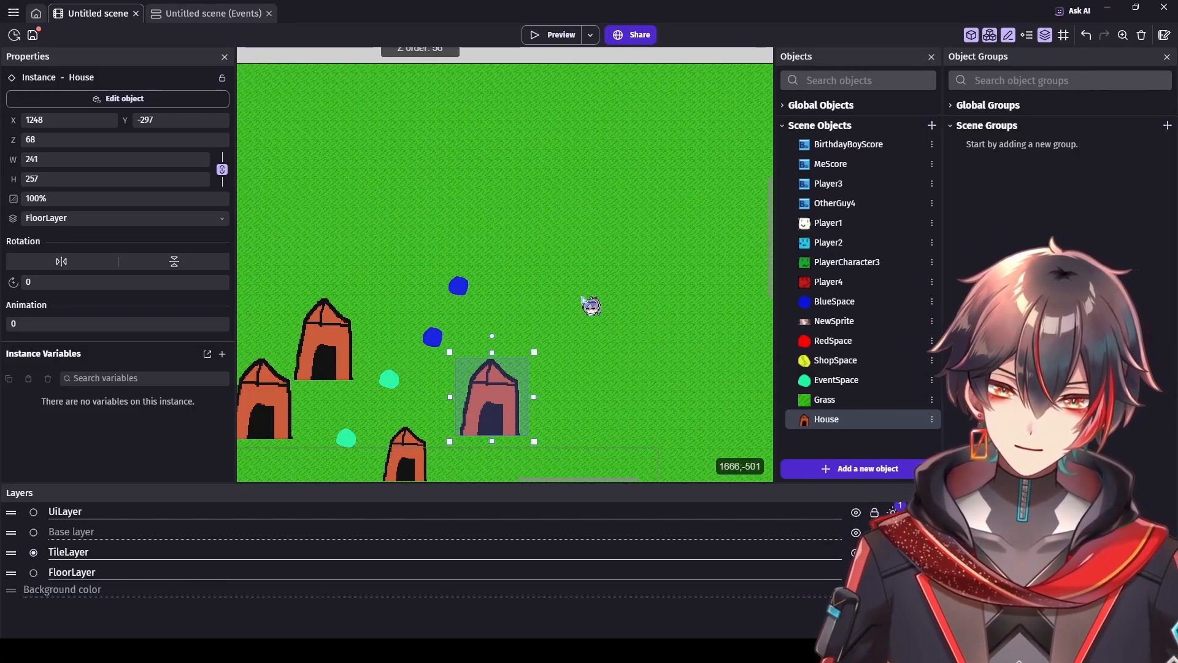
scroll(583, 301, down, 1)
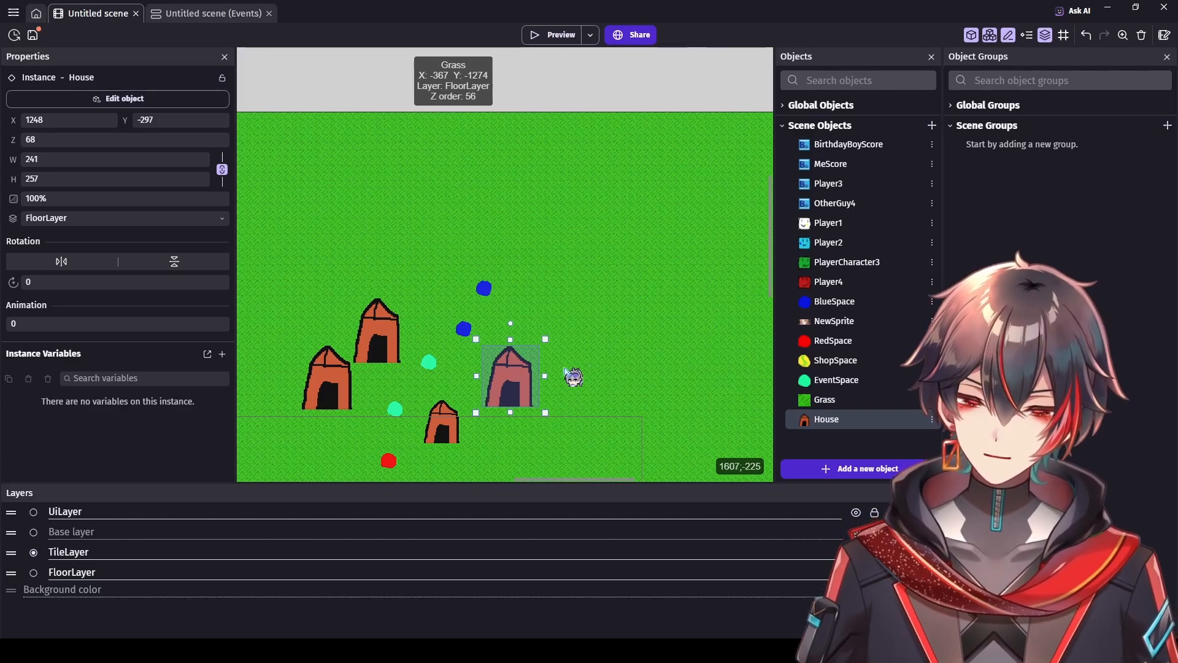
Step: Create a sprite object named Coliseum with a Piskel drawing of a yellow arena floor ringed by gray stones
click(858, 468)
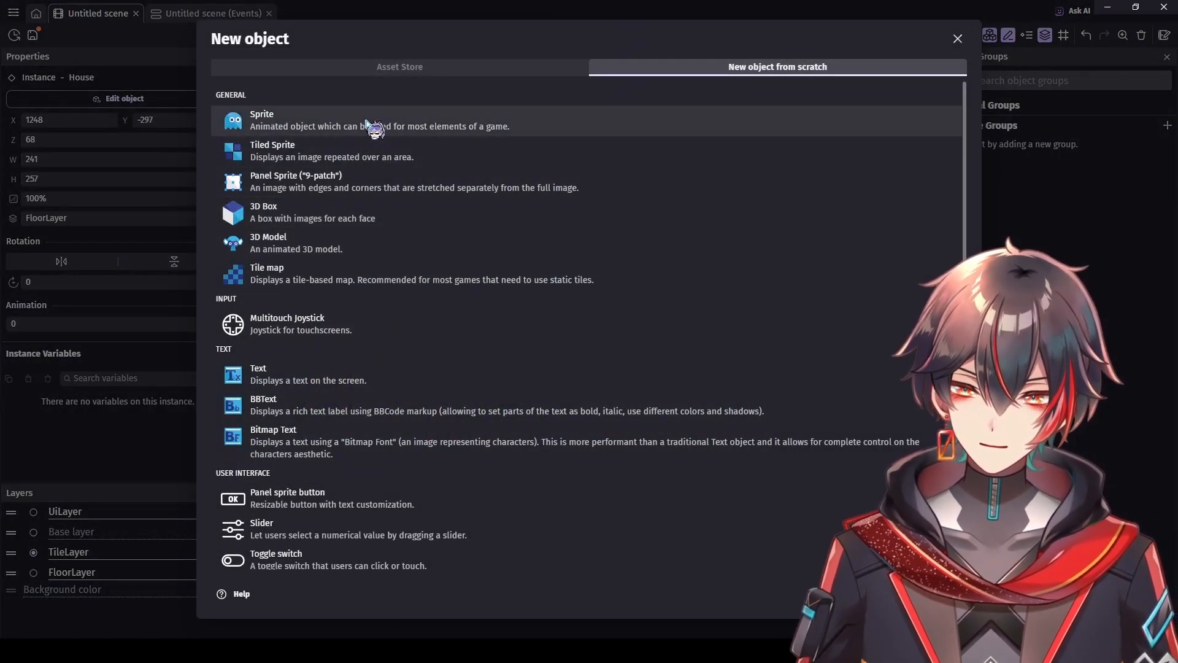
click(368, 126)
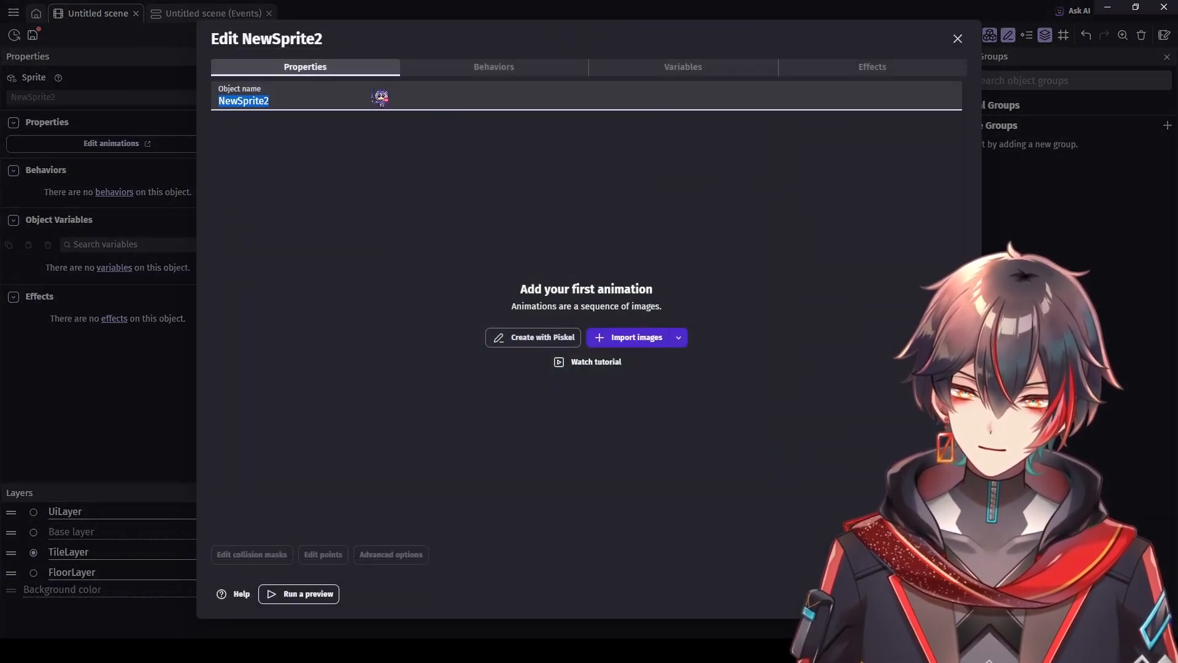
text(Coliseum)
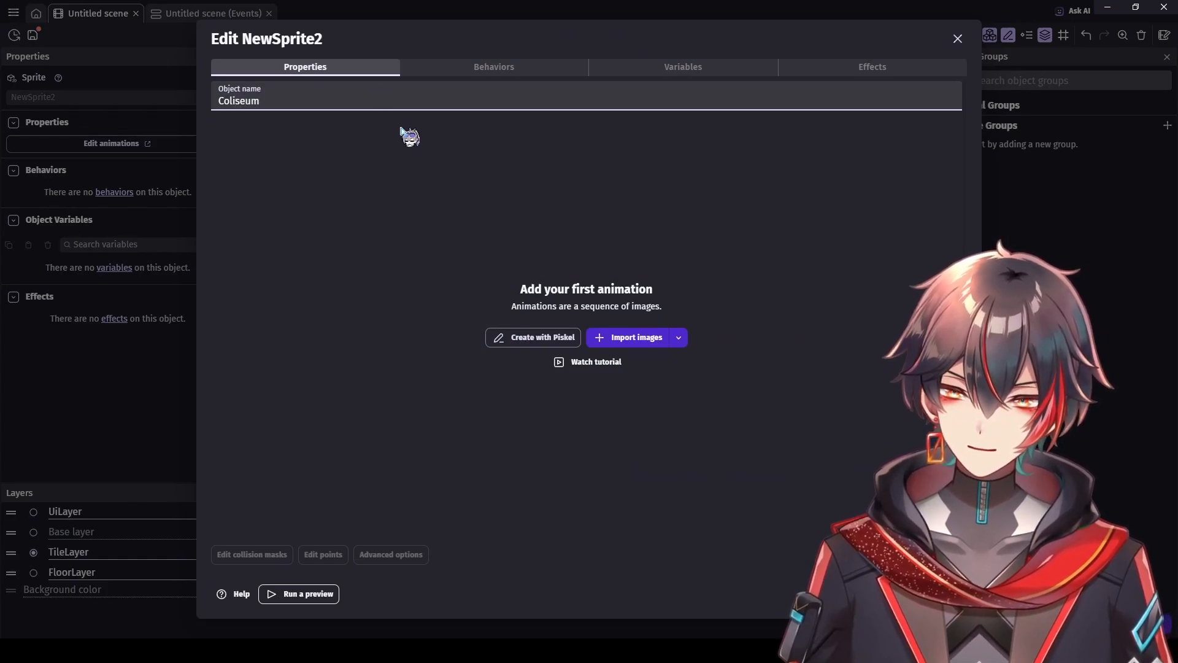
click(435, 160)
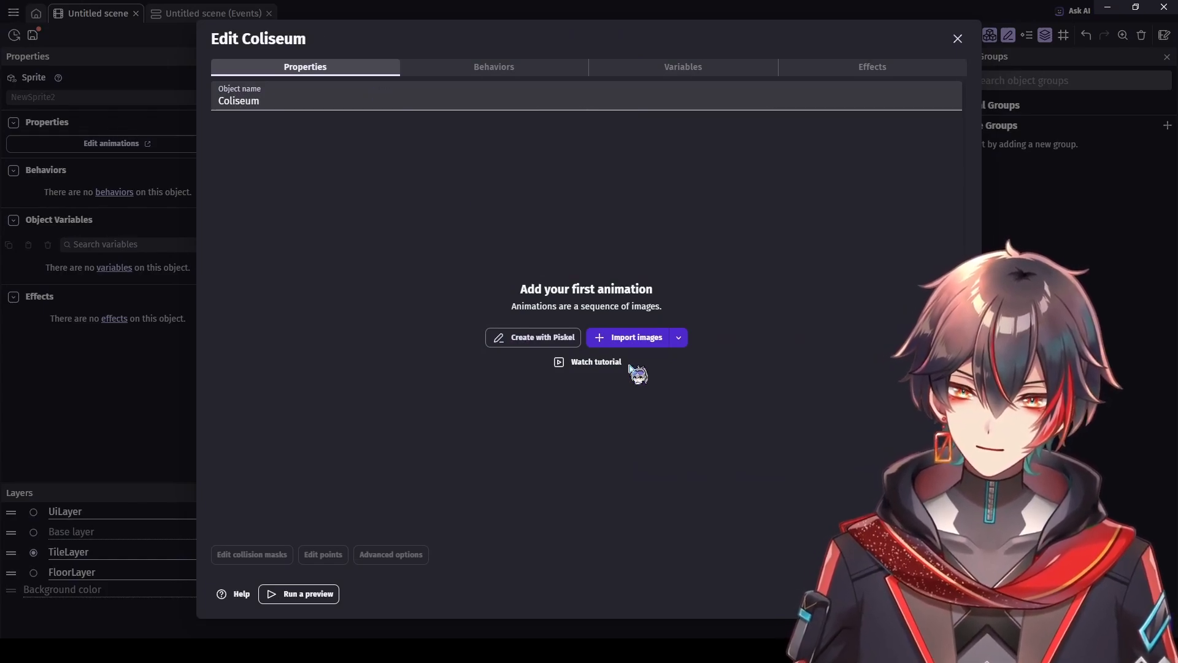
click(546, 344)
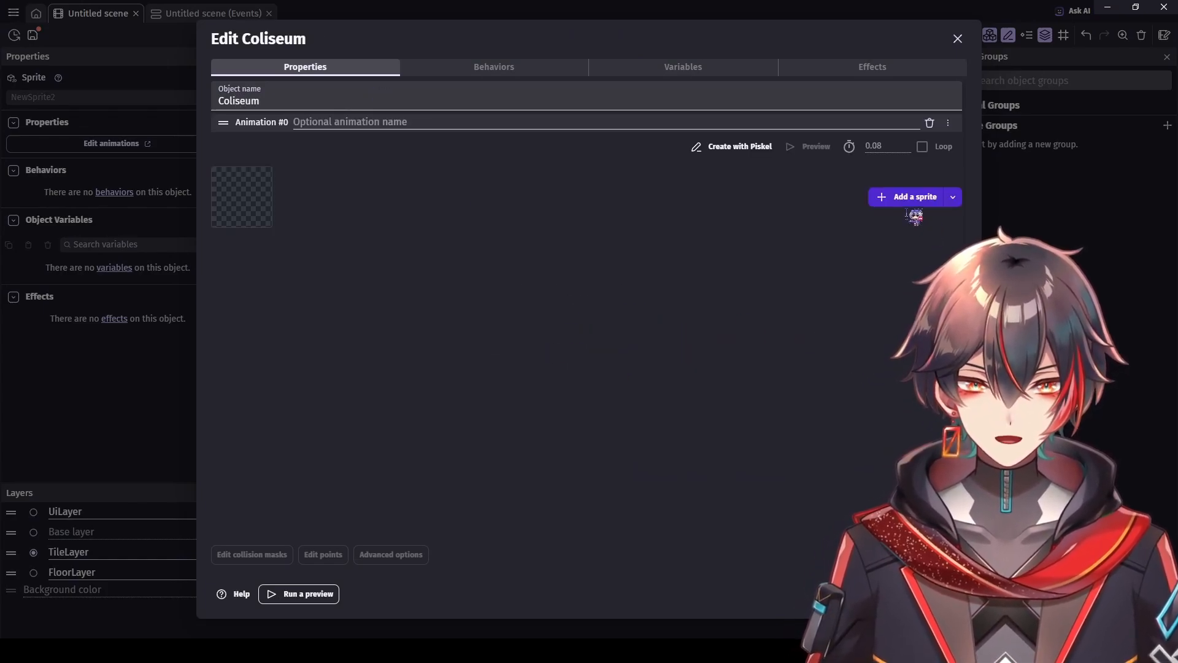
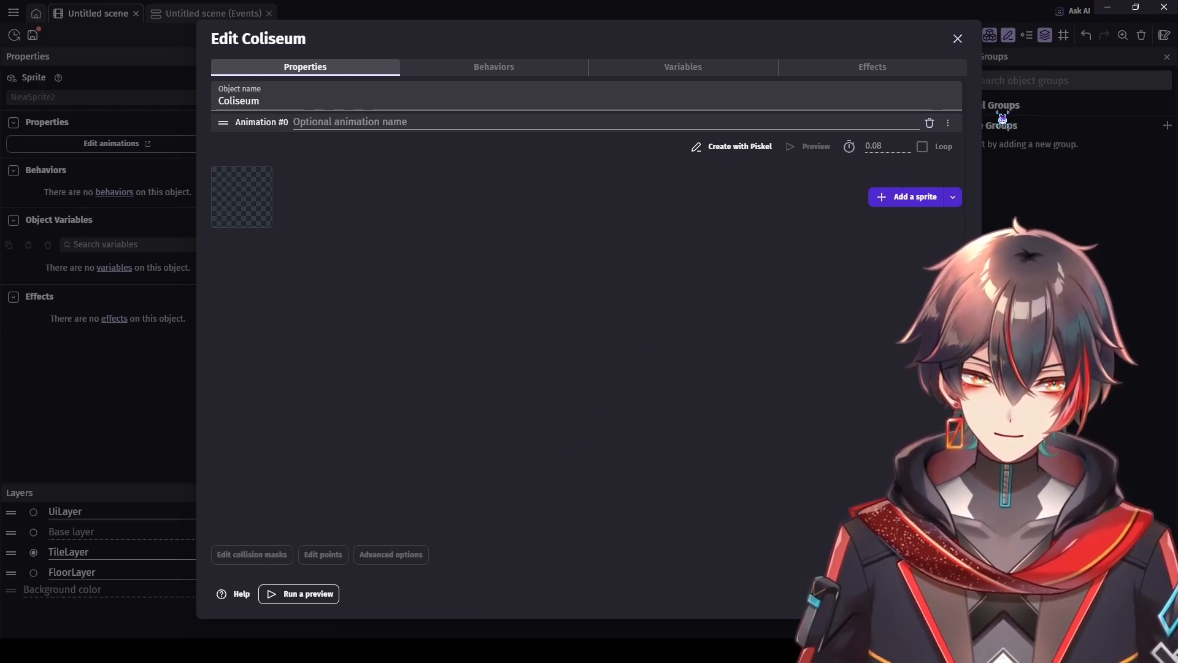
click(954, 93)
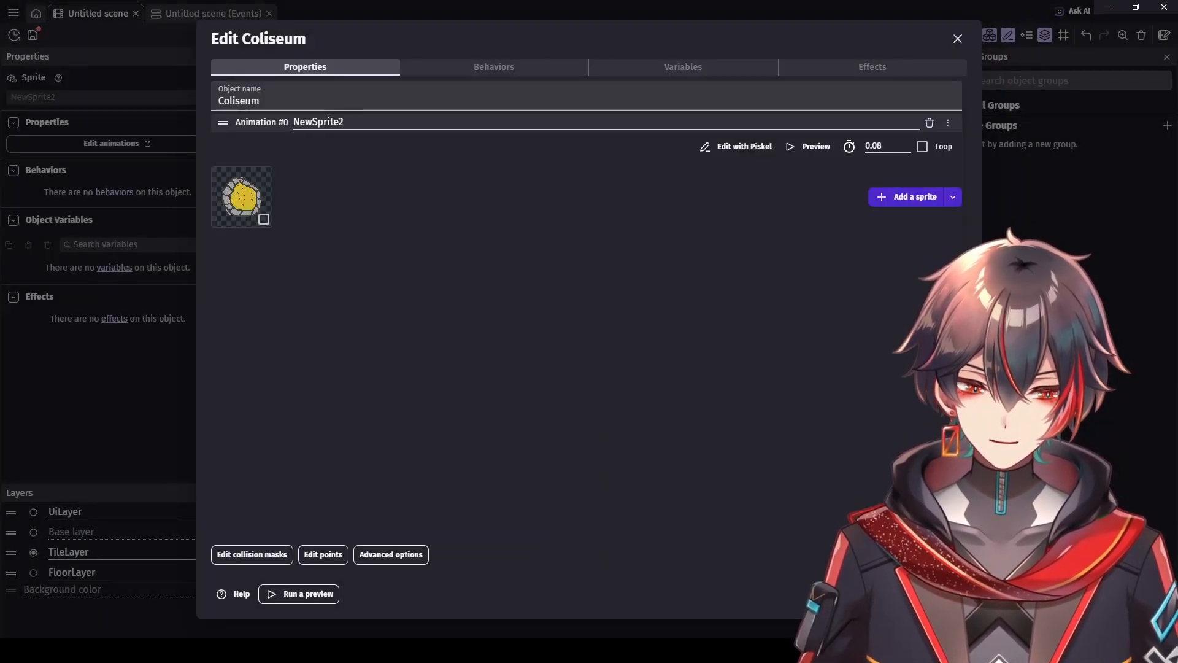
click(945, 593)
Step: Place the Coliseum above the uppermost BlueSpace, enlarge it to about 349 by 364, and position it around X 1328, Y -1078
drag(844, 447, 472, 158)
click(551, 241)
click(555, 244)
scroll(608, 267, up, 1)
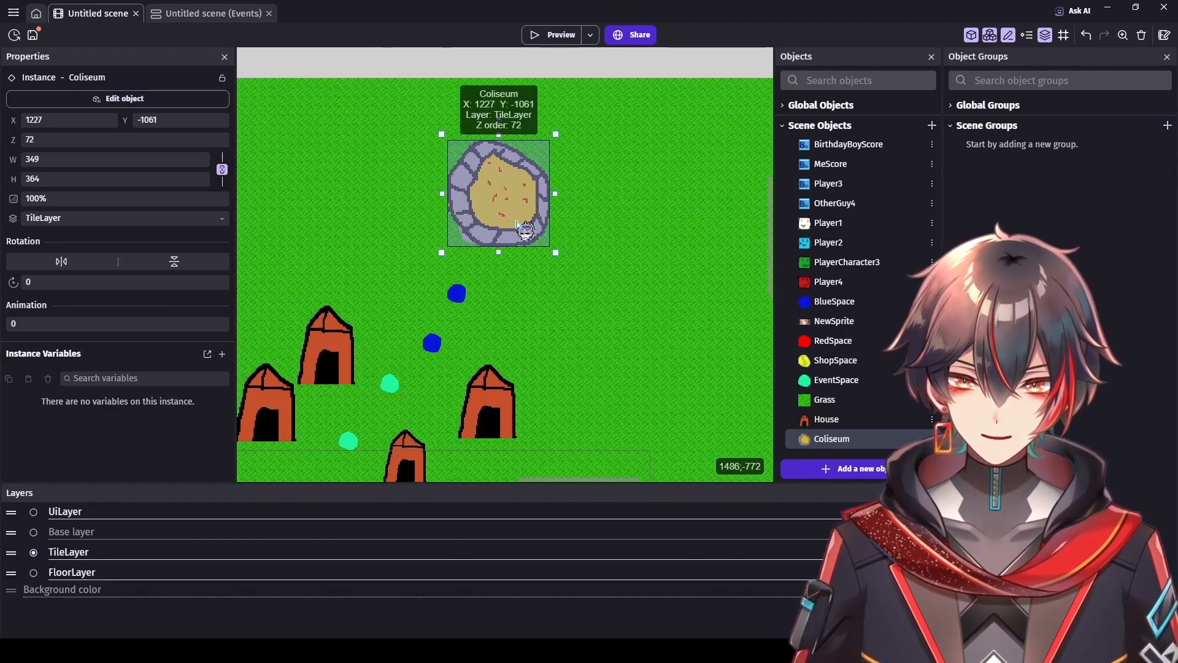
drag(509, 222, 540, 218)
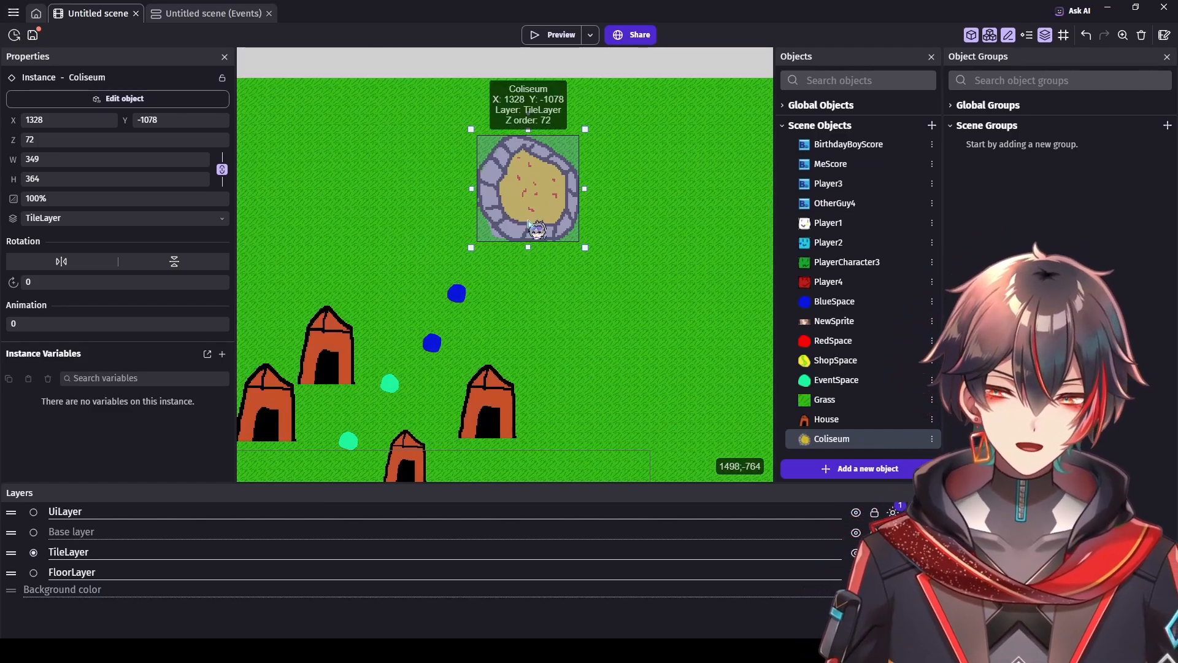
Step: Create a sprite object named Sword with a Piskel drawing of a gray sword pointing diagonally up and to the right
click(856, 468)
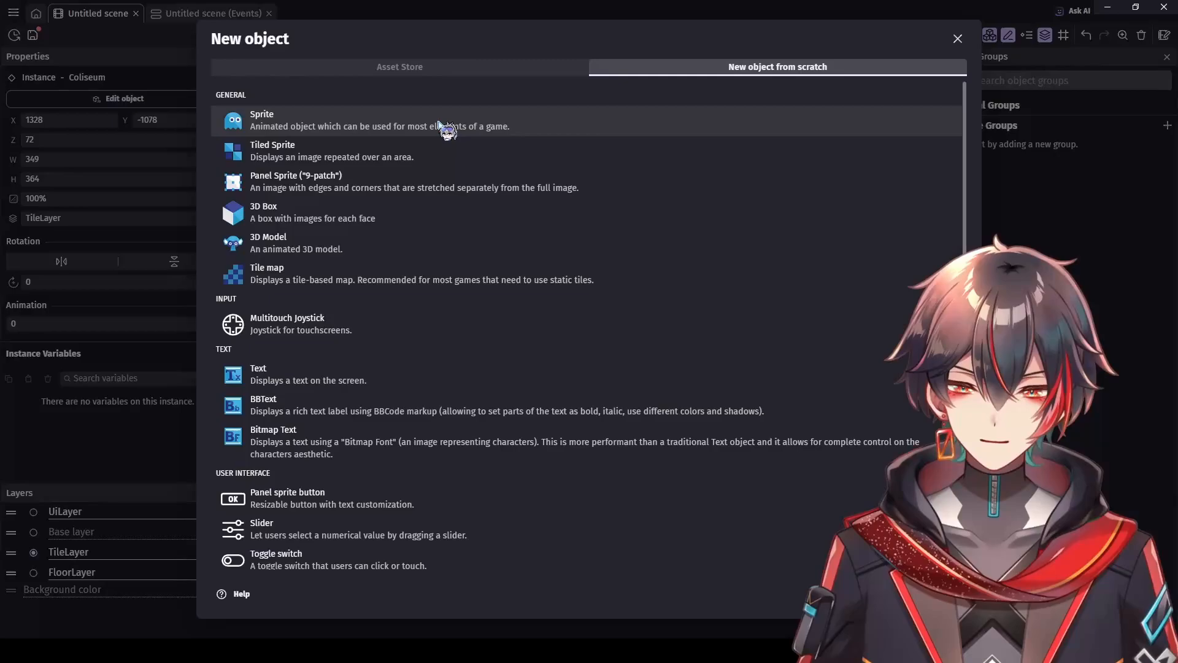
click(404, 123)
double_click(331, 99)
text(Sword)
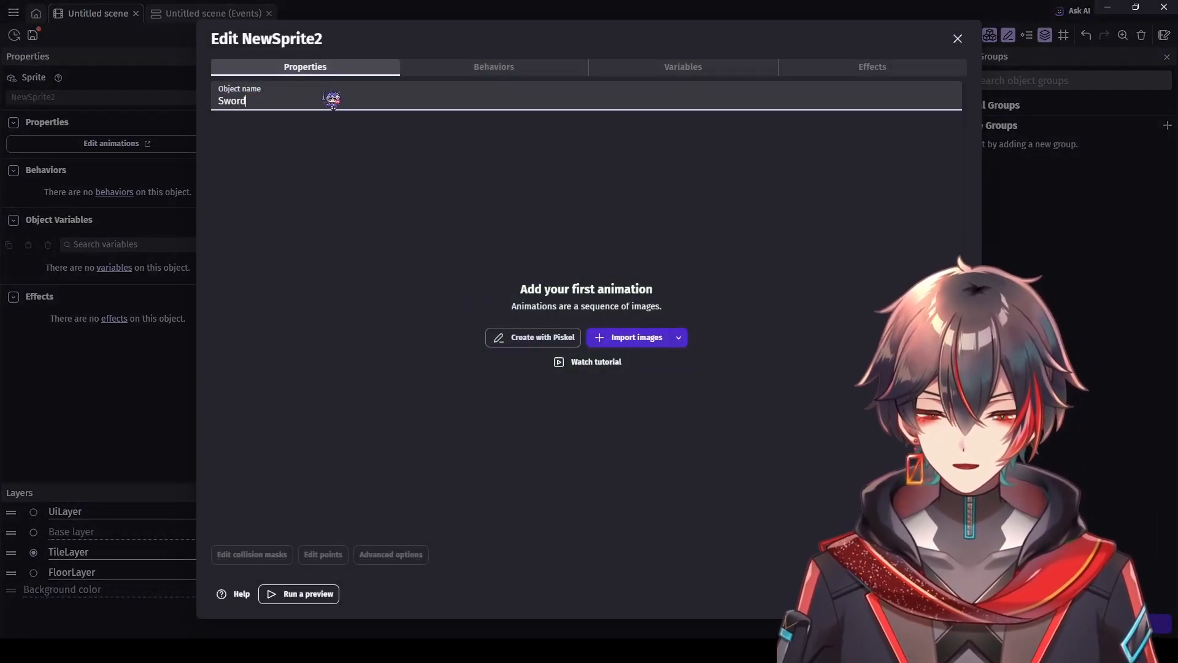
click(439, 207)
click(545, 338)
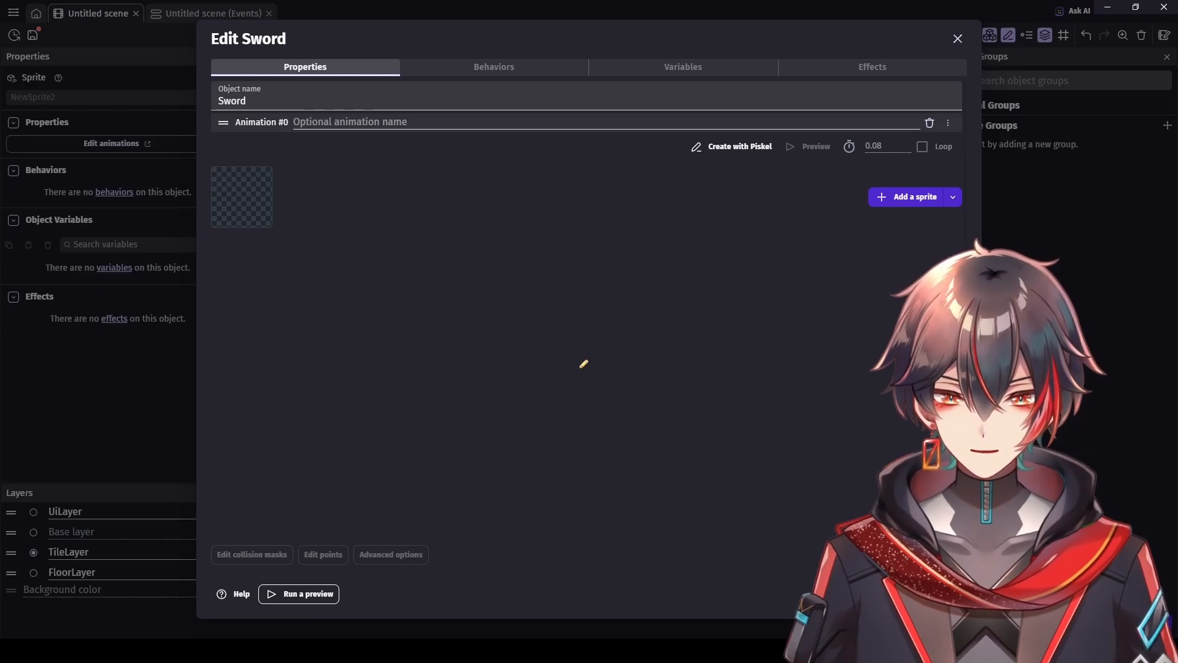
click(938, 59)
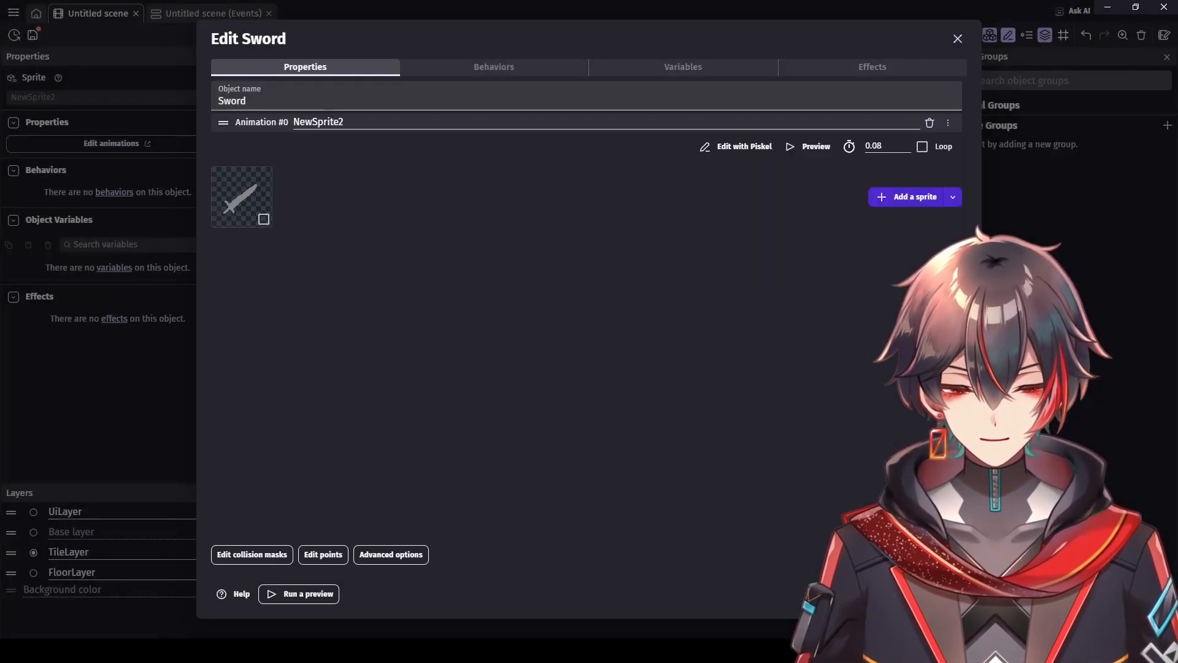
click(943, 594)
Step: Assign the Coliseum to FloorLayer and place an enlarged Sword on that layer, just left of the Coliseum
click(545, 191)
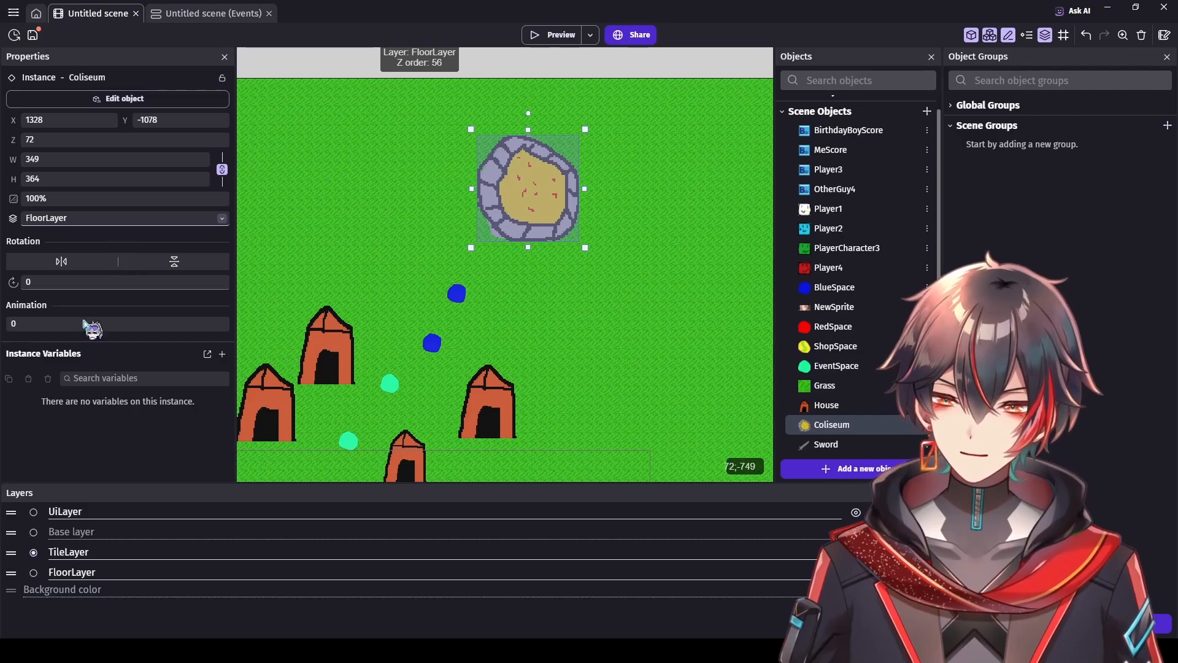
click(33, 572)
click(826, 444)
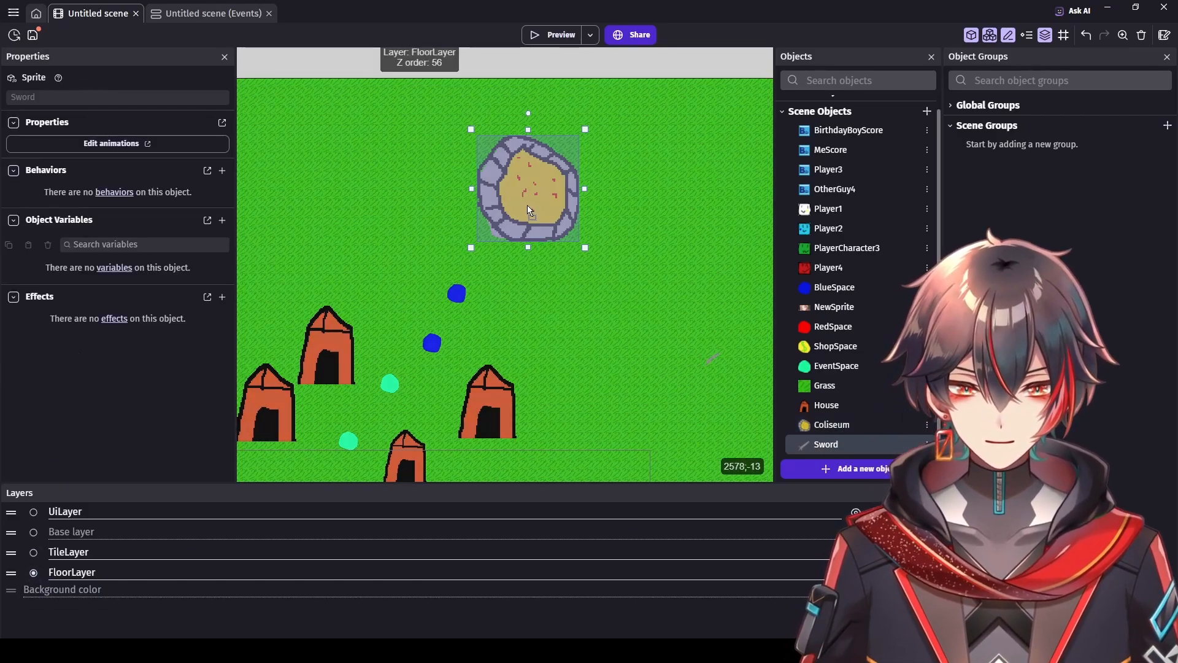
click(403, 178)
drag(425, 159, 514, 88)
mouse_move(466, 154)
mouse_down()
mouse_move(484, 163)
mouse_move(463, 174)
mouse_up()
Step: Place a second Sword right of the Coliseum, flipped horizontally and enlarged to about 366 by 338 at X 1619, Y -1154
drag(844, 441, 631, 169)
click(642, 191)
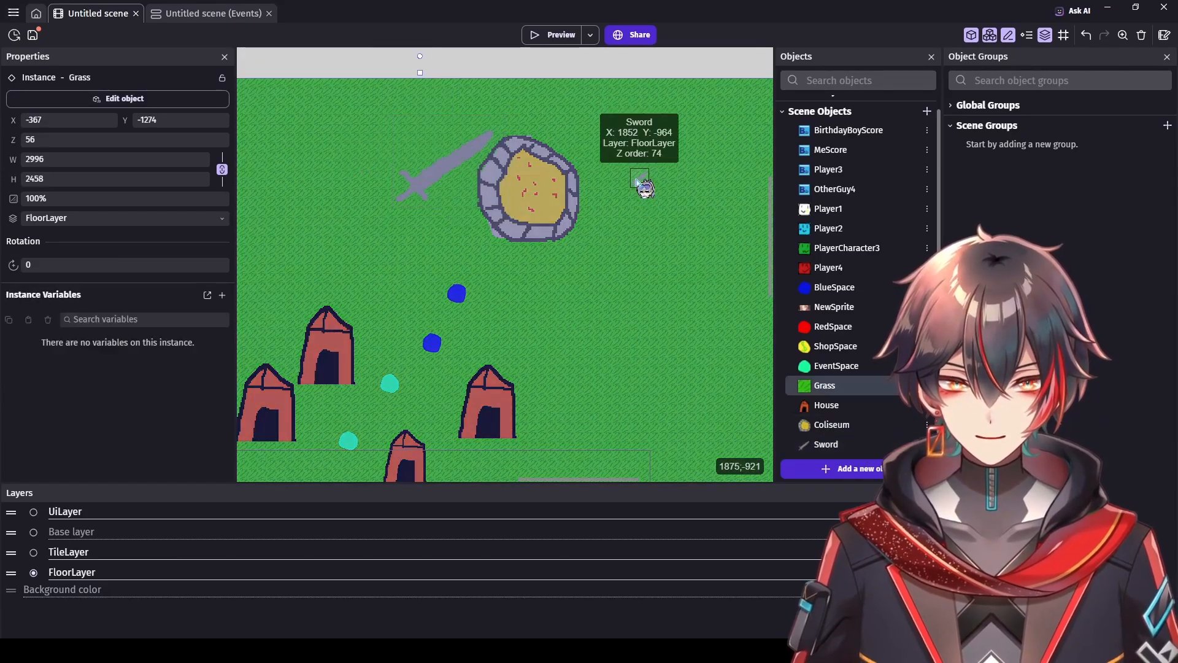
click(635, 181)
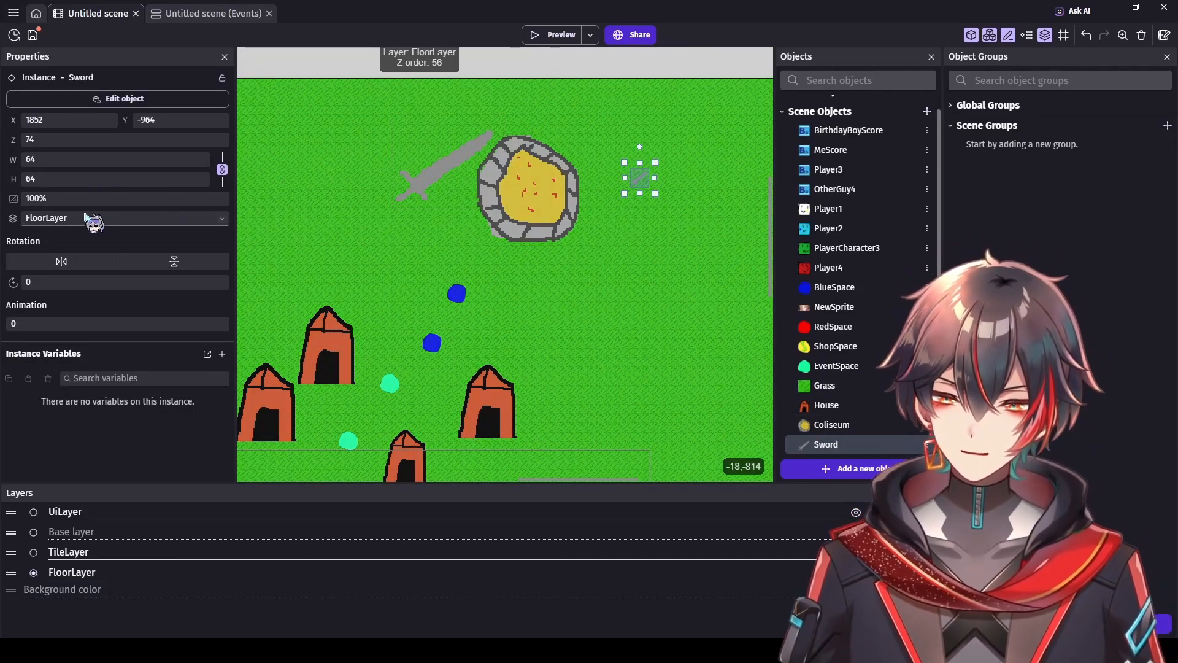
click(86, 261)
drag(624, 162, 645, 191)
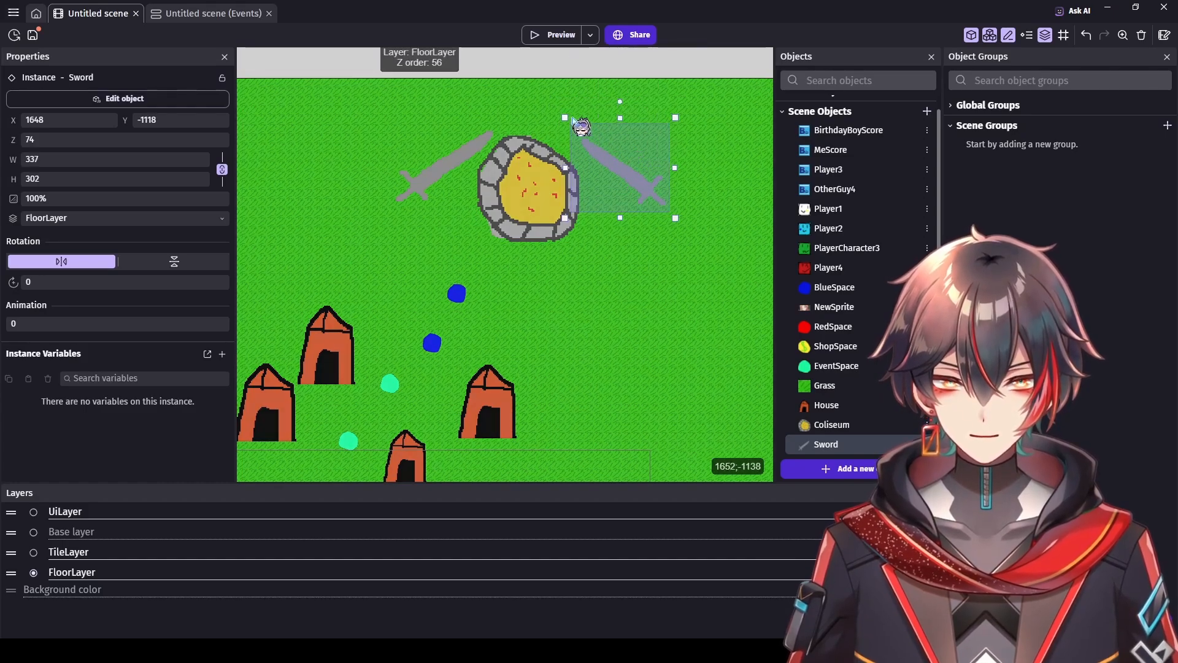
drag(565, 116, 557, 107)
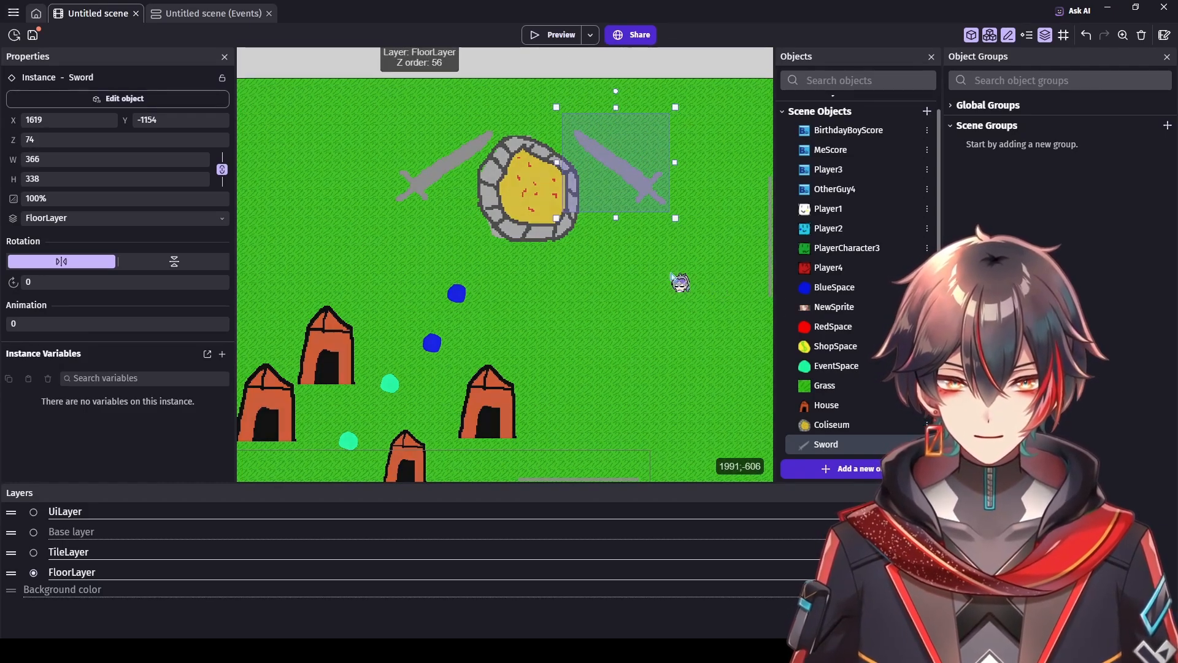
click(675, 281)
Step: Place two EventSpaces side by side just below the Coliseum, continuing the path from the uppermost BlueSpace
click(853, 432)
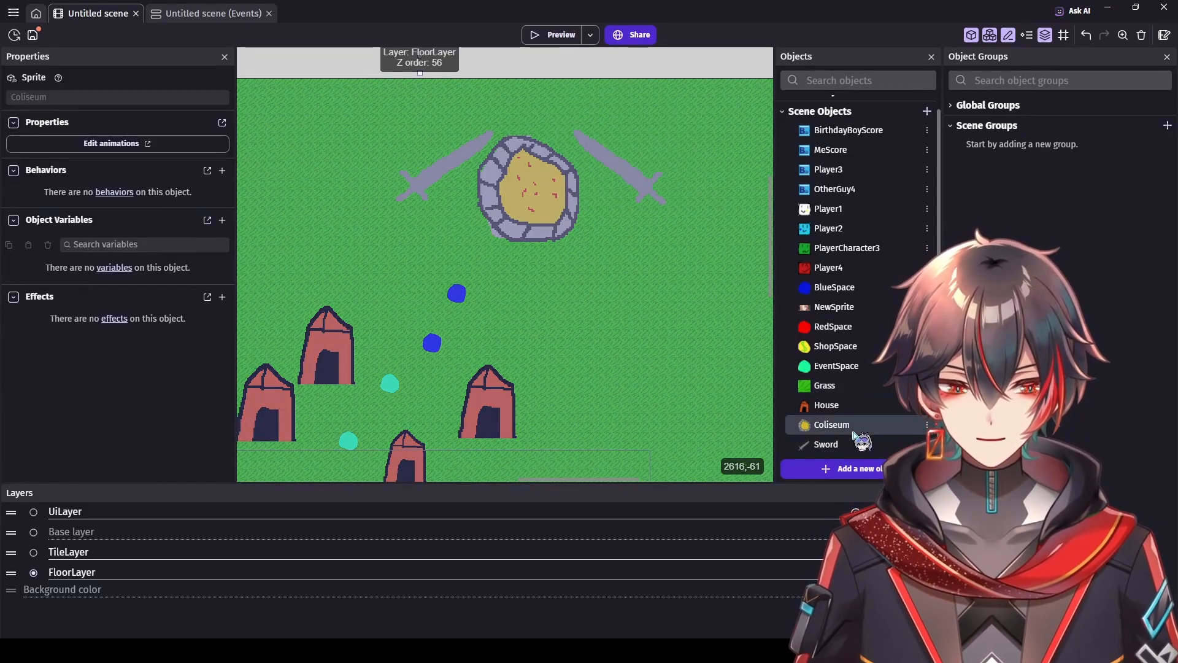
click(456, 293)
scroll(716, 321, down, 3)
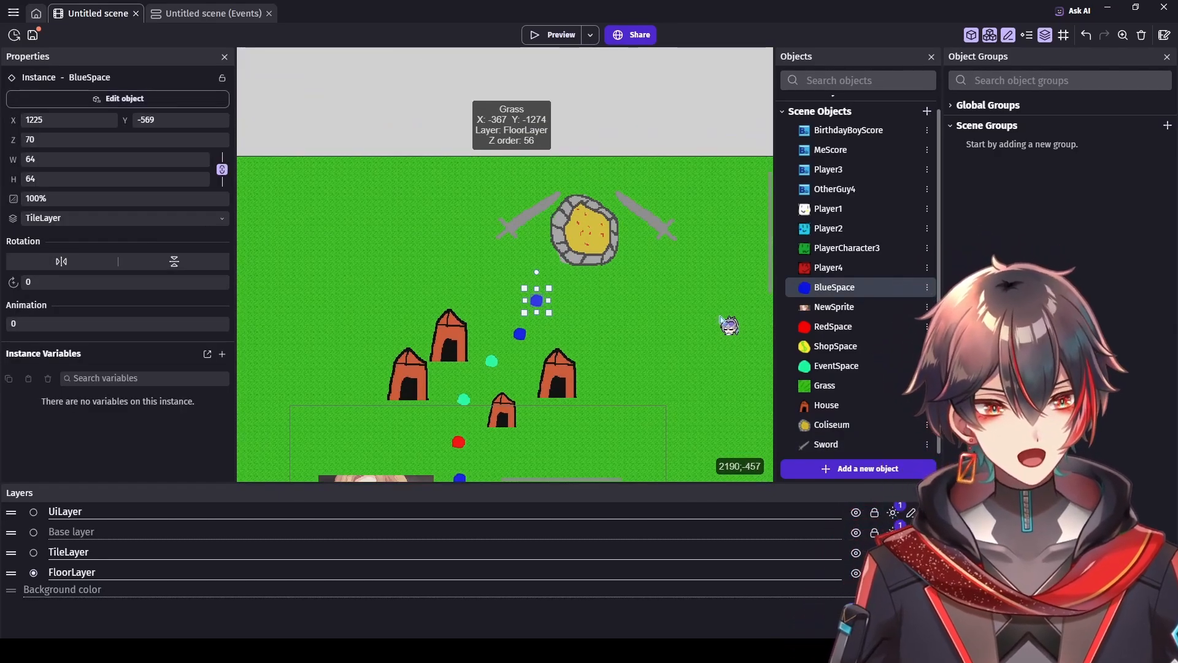
scroll(717, 320, up, 4)
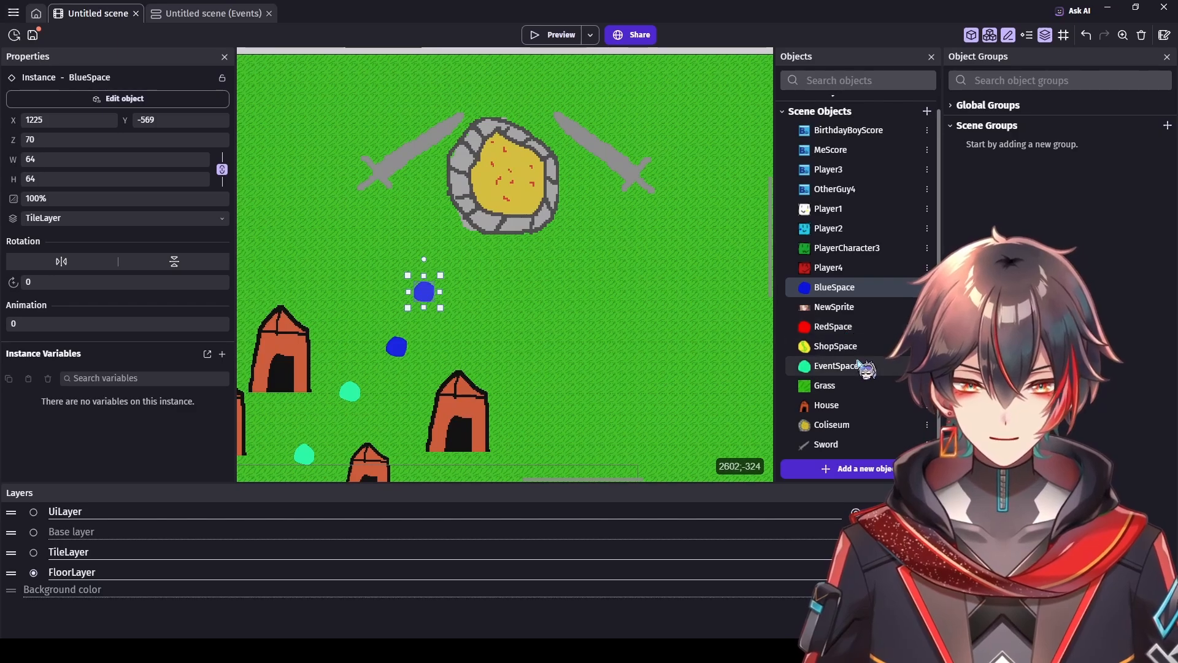
drag(853, 365, 458, 248)
drag(881, 370, 519, 259)
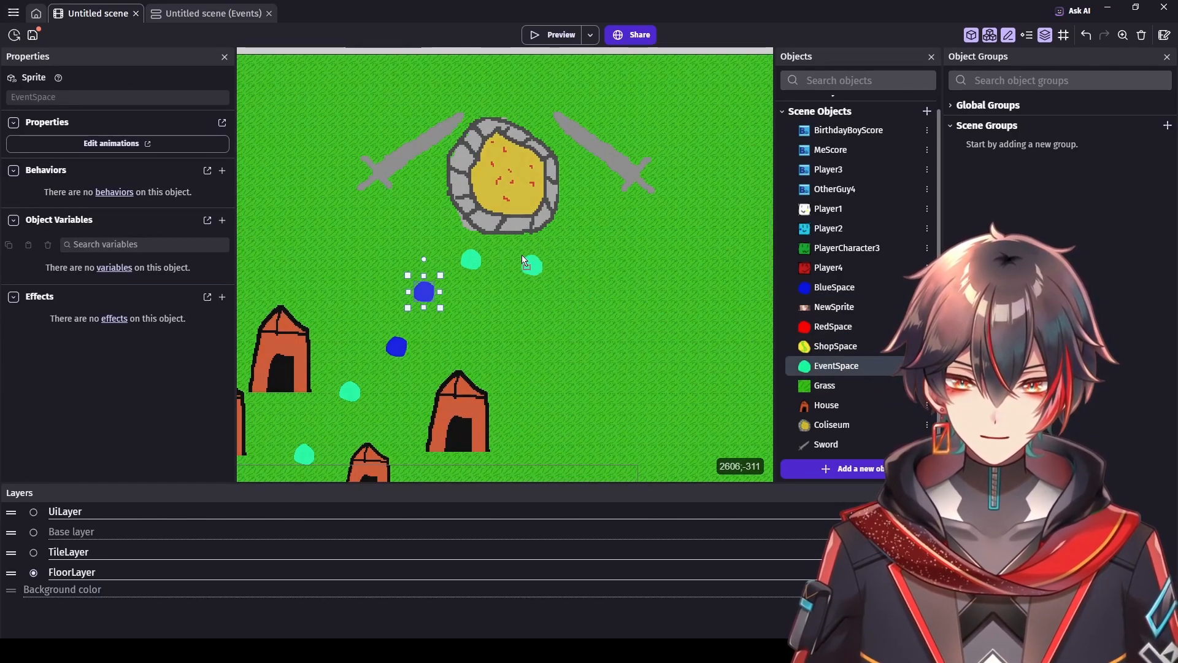
click(397, 346)
scroll(552, 378, down, 3)
scroll(614, 376, up, 1)
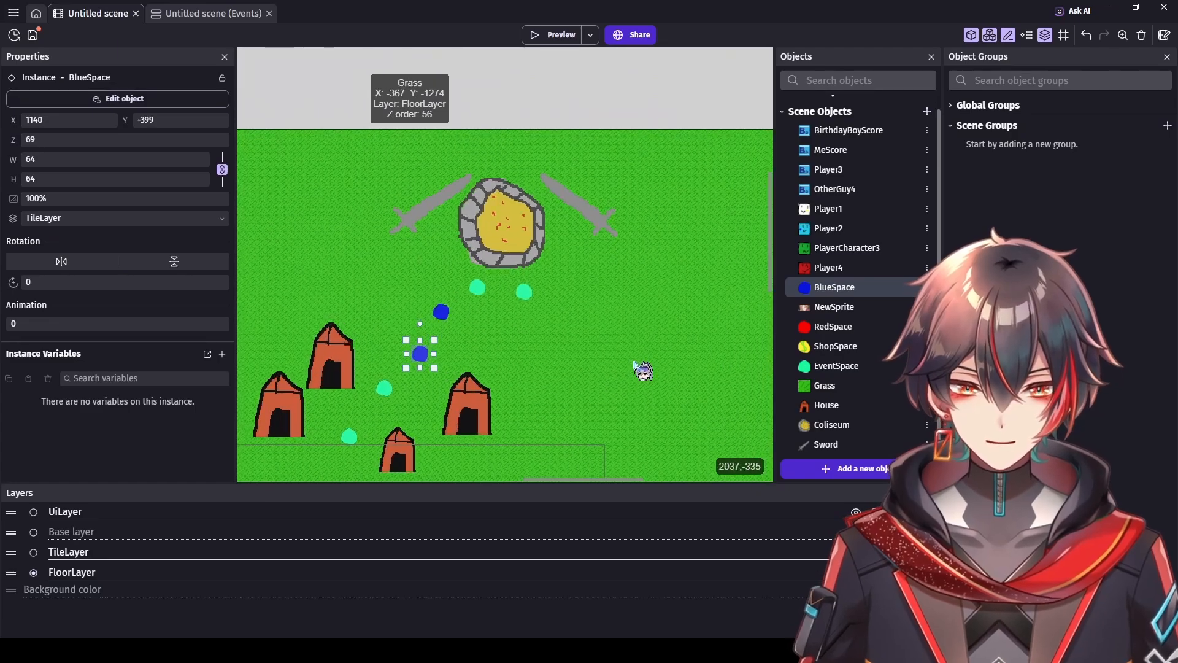
scroll(706, 339, up, 1)
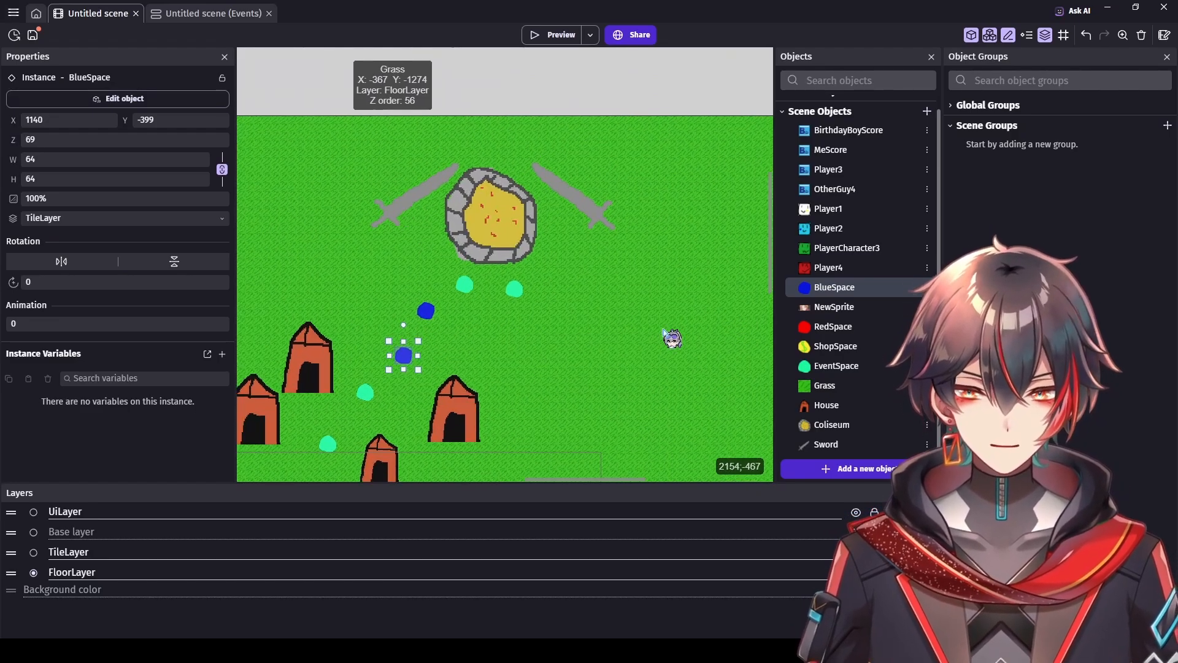
Step: Place two RedSpaces right of the EventSpaces below the Coliseum, at about X 1722, Y -638 and X 1921, Y -599
scroll(613, 332, down, 1)
scroll(617, 329, down, 2)
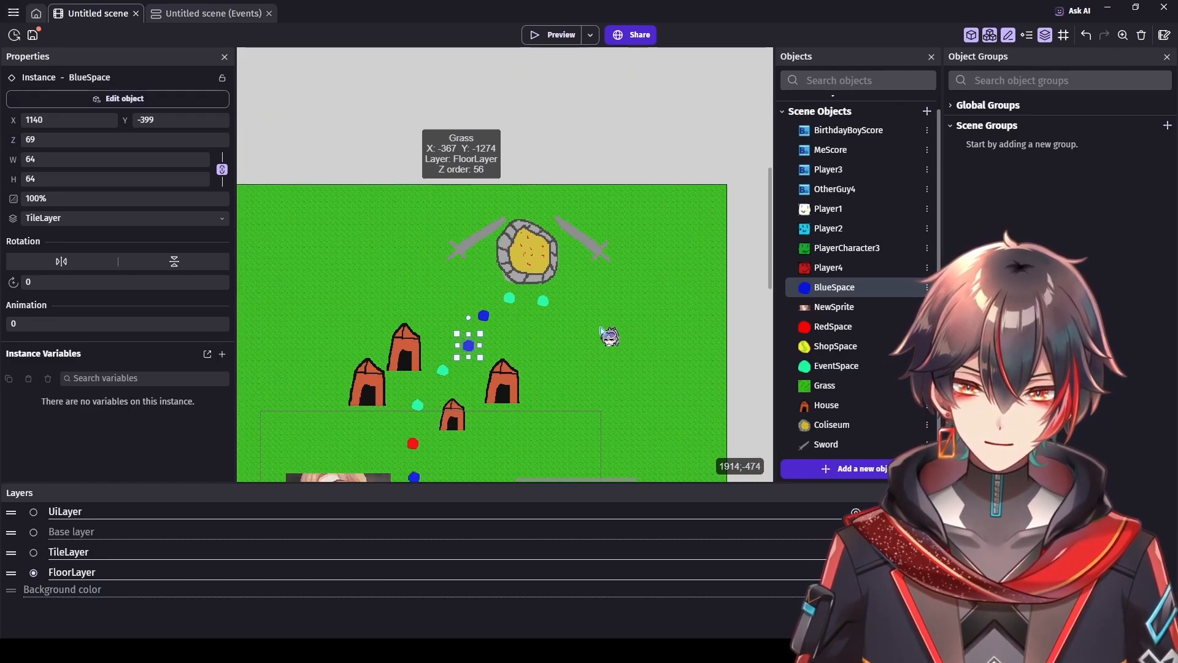
mouse_move(771, 215)
mouse_down()
mouse_move(771, 238)
mouse_move(756, 217)
mouse_up()
scroll(704, 245, up, 5)
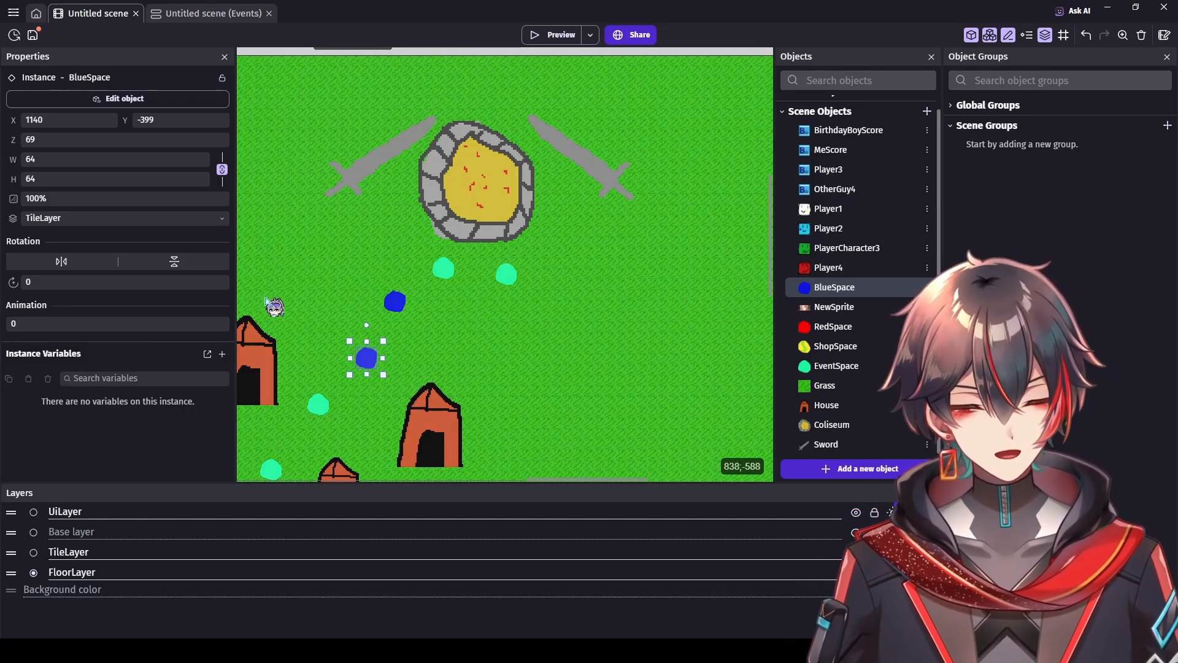
mouse_move(576, 482)
mouse_down()
mouse_move(557, 486)
mouse_move(571, 487)
mouse_up()
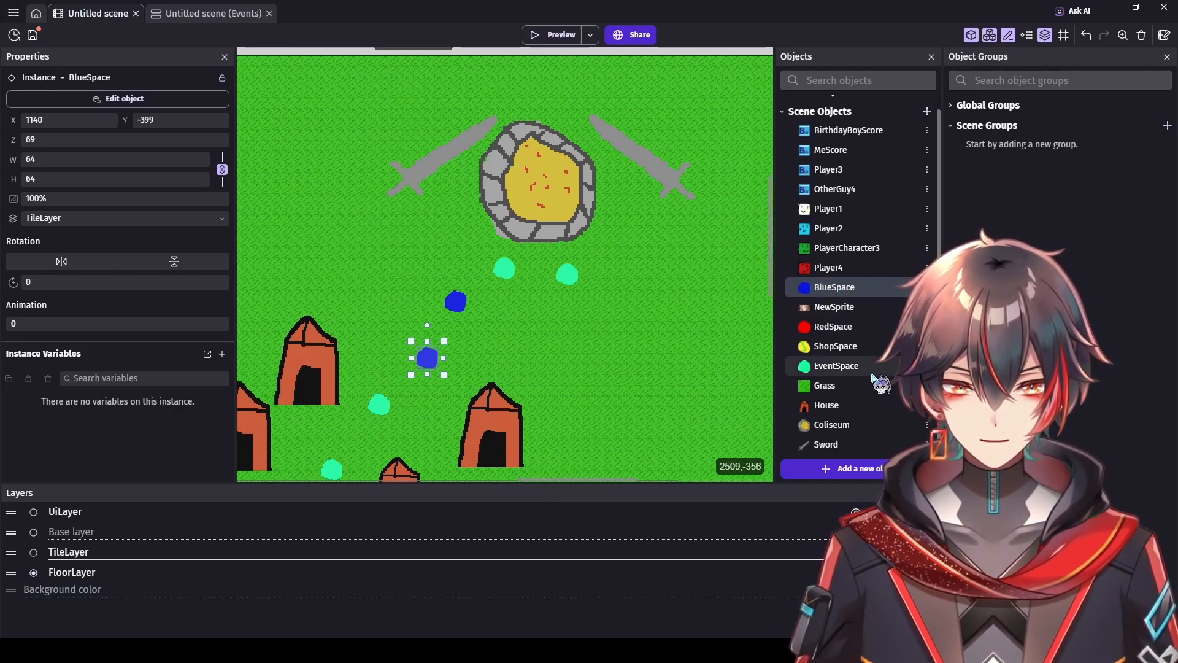
drag(853, 326, 610, 268)
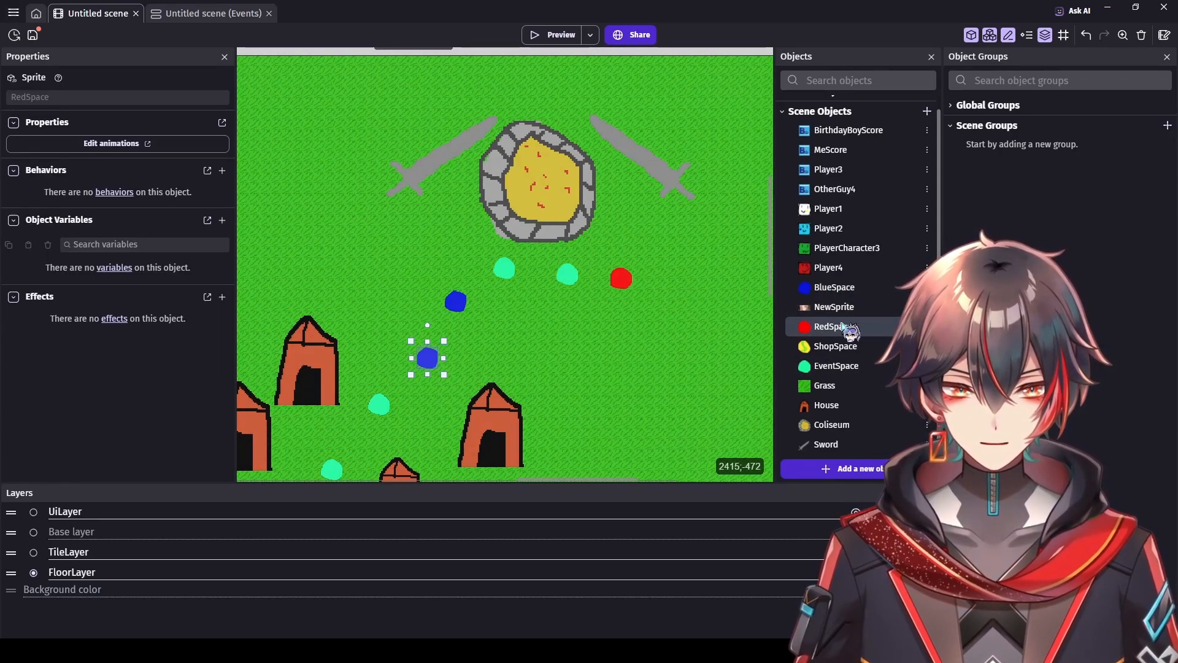
drag(835, 327, 686, 292)
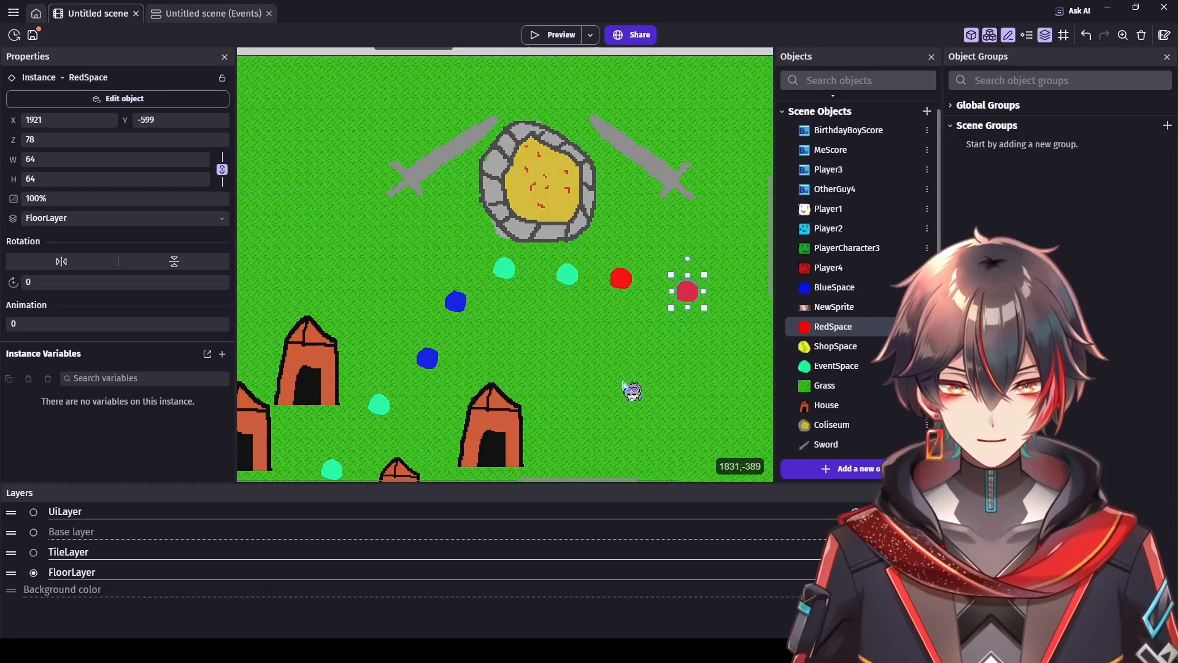
Step: Branch the path beyond the RedSpaces with two BlueSpaces heading up and right and one RedSpace heading down at about X 2023, Y -242
drag(572, 480, 596, 480)
drag(834, 287, 606, 339)
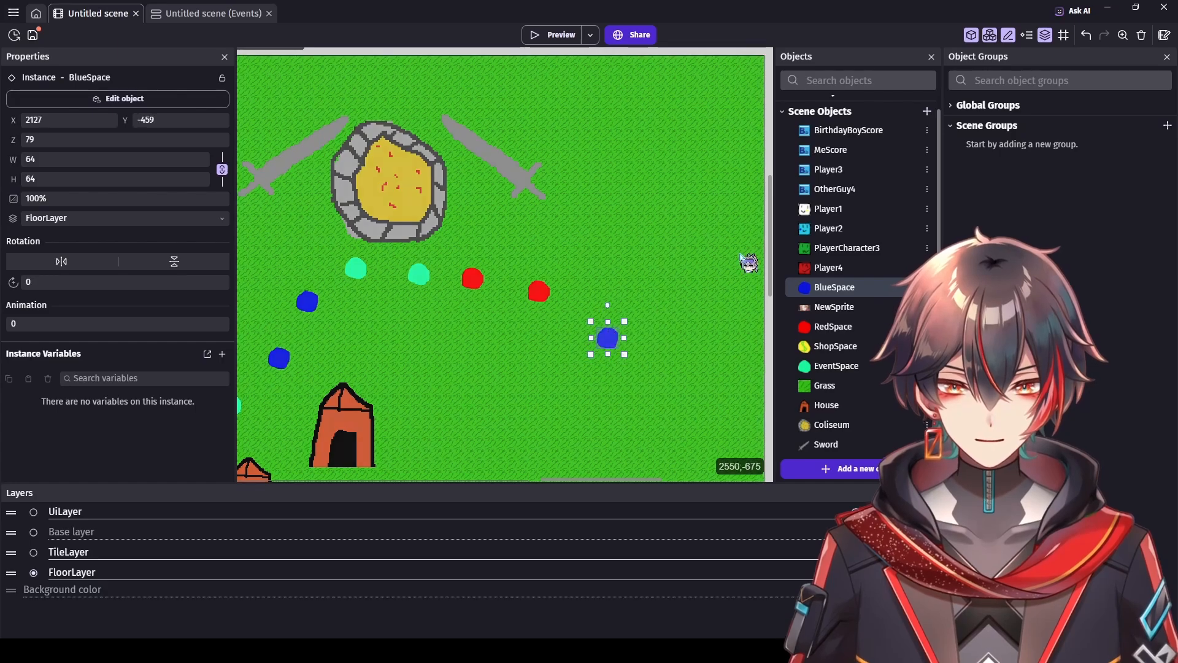
scroll(772, 254, down, 1)
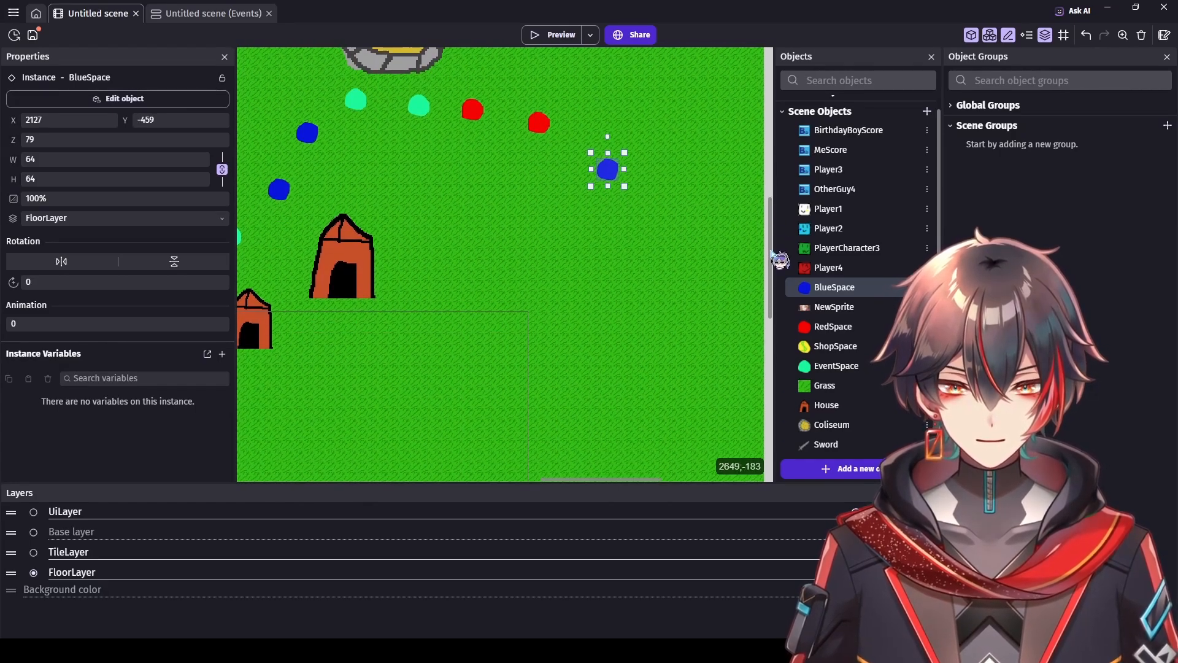
ctrl+scroll(749, 271, down, 3)
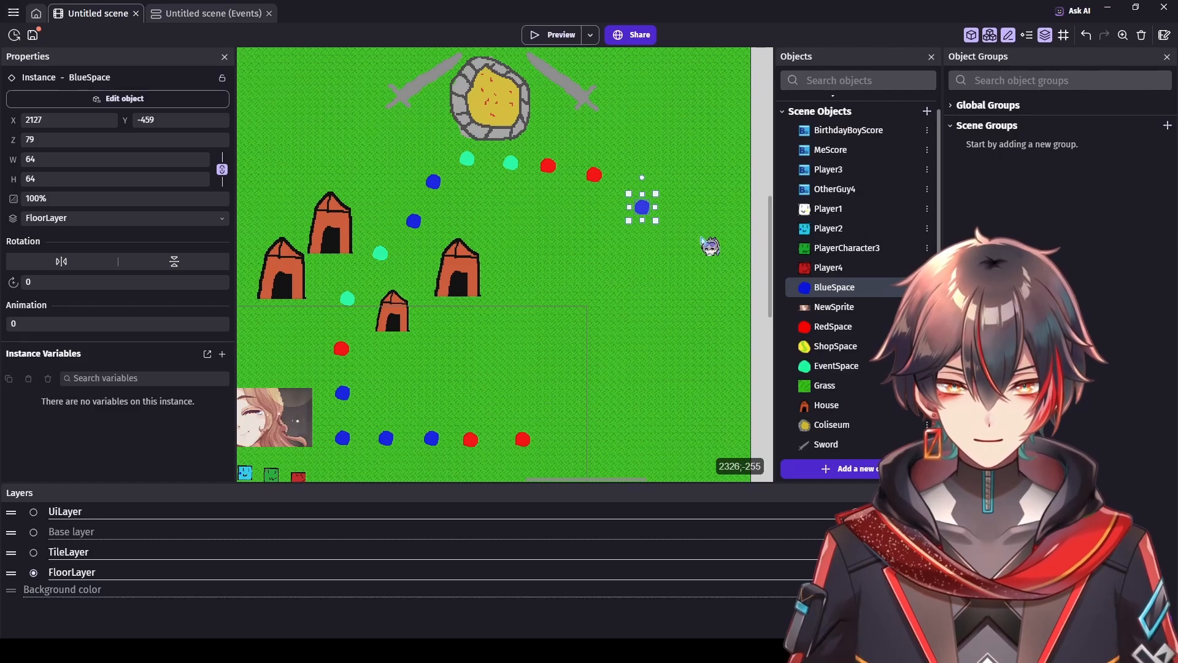
drag(820, 287, 643, 248)
drag(728, 261, 606, 248)
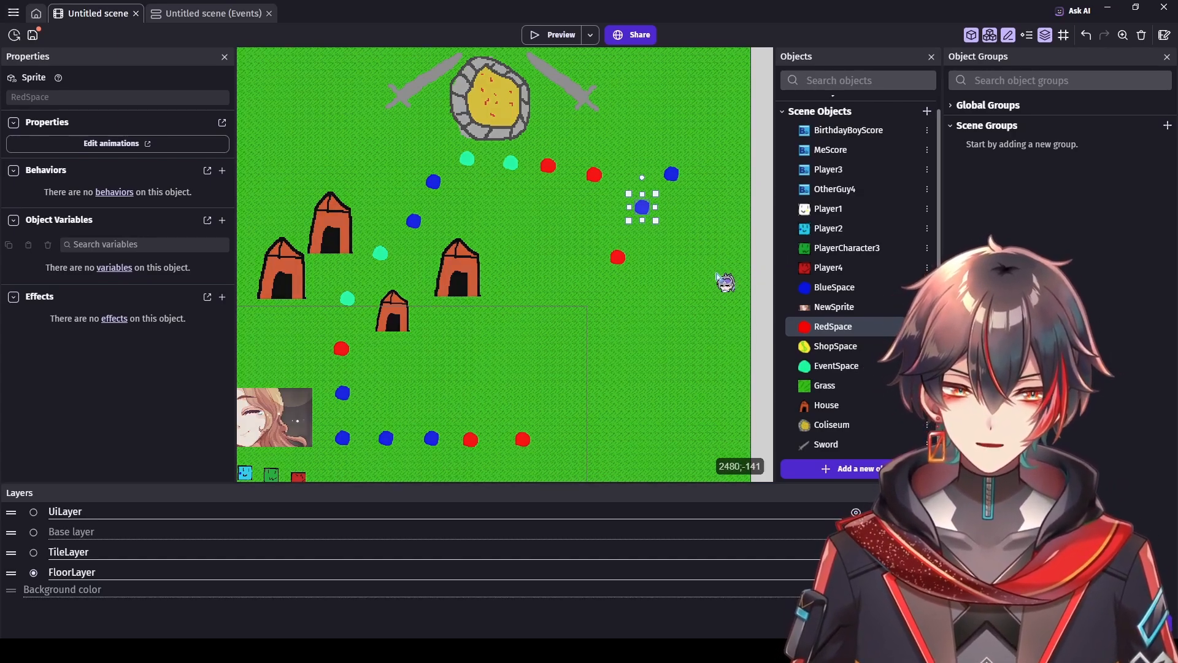
ctrl+scroll(565, 345, up, 2)
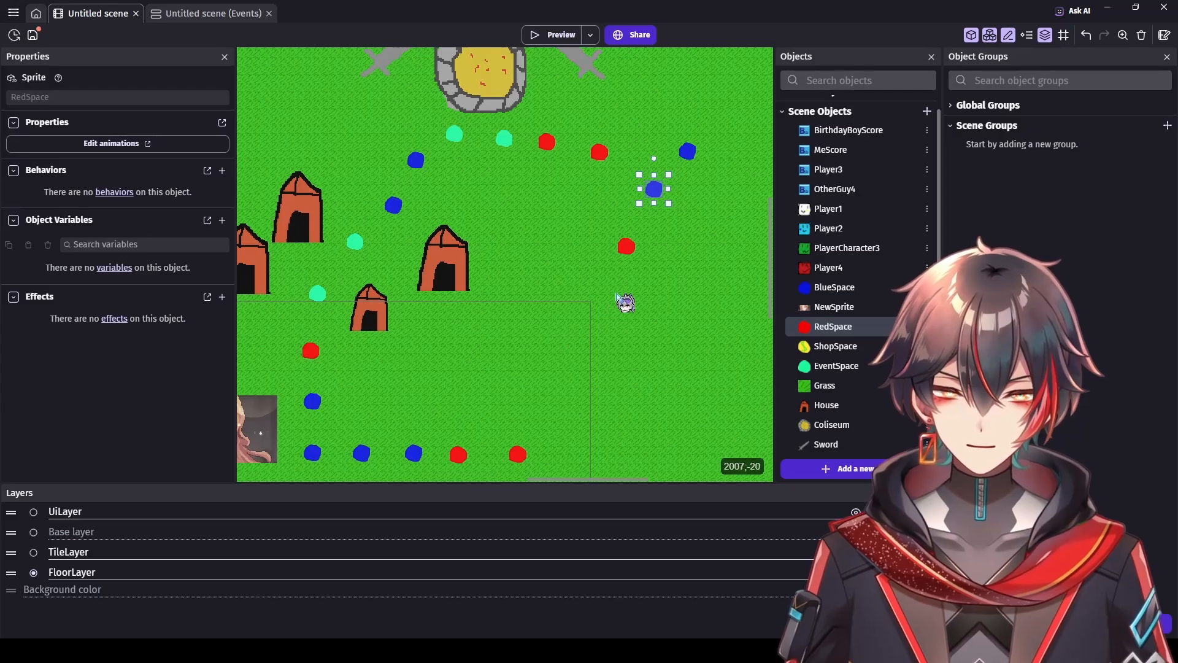
drag(556, 481, 529, 481)
drag(771, 250, 771, 231)
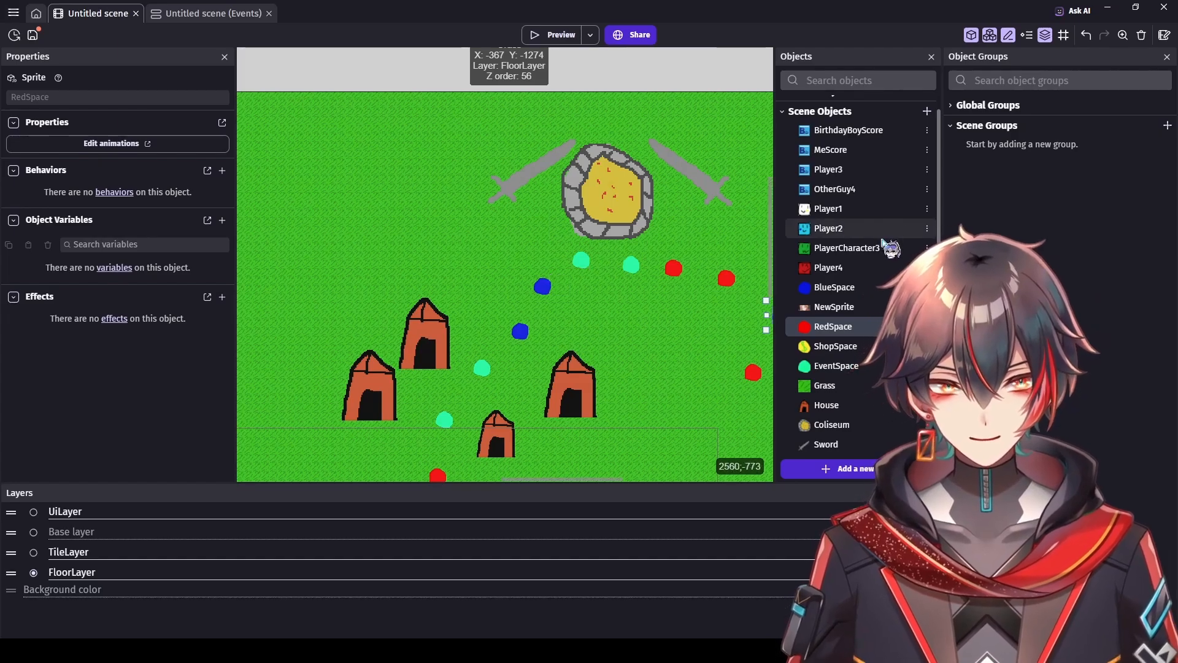
scroll(672, 313, up, 4)
scroll(555, 315, up, 1)
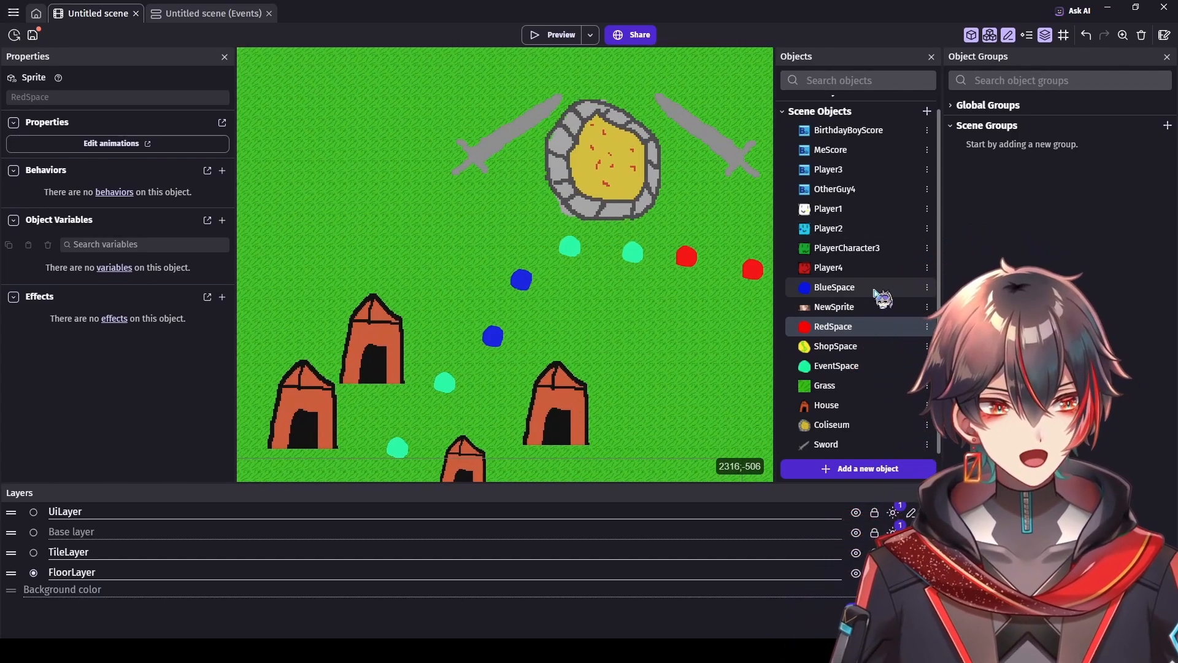
scroll(683, 315, down, 3)
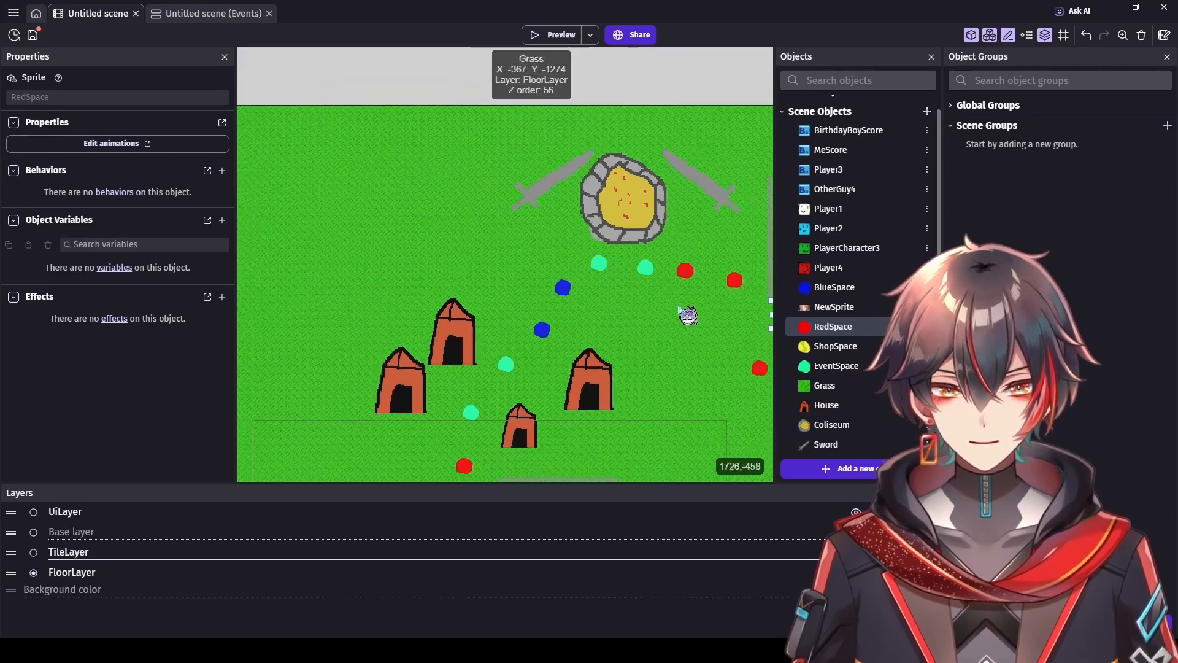
scroll(519, 325, down, 2)
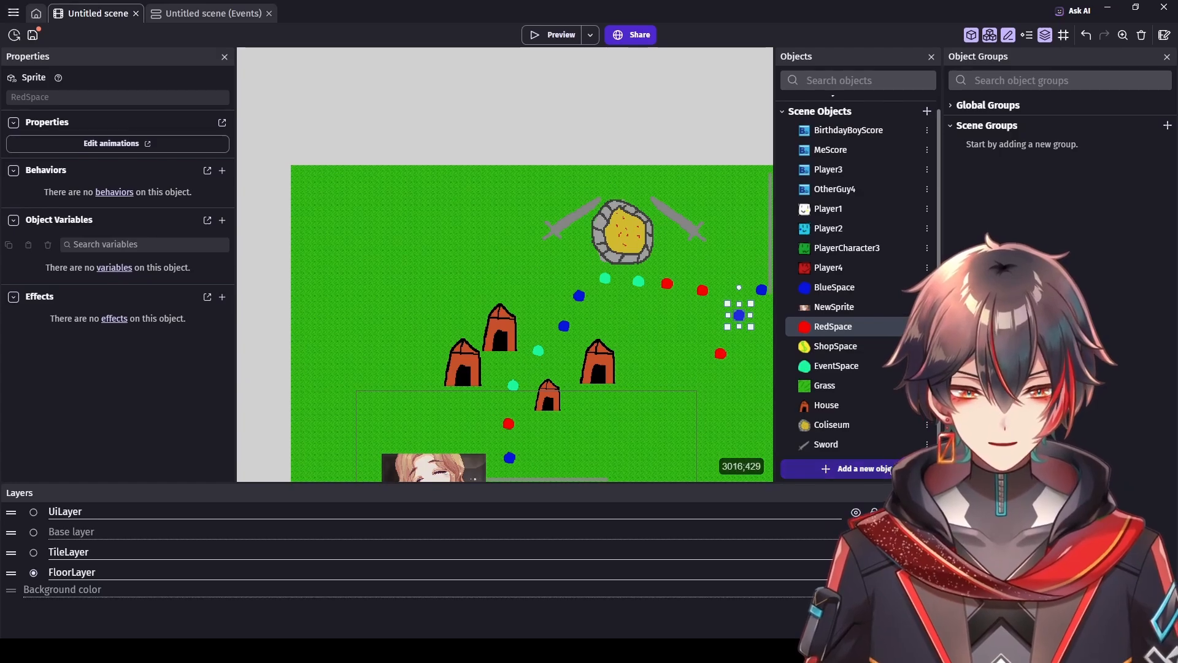
Step: Create a tiled sprite object named RockyFloor with a speckled sandy-brown texture drawn in Piskel
click(816, 468)
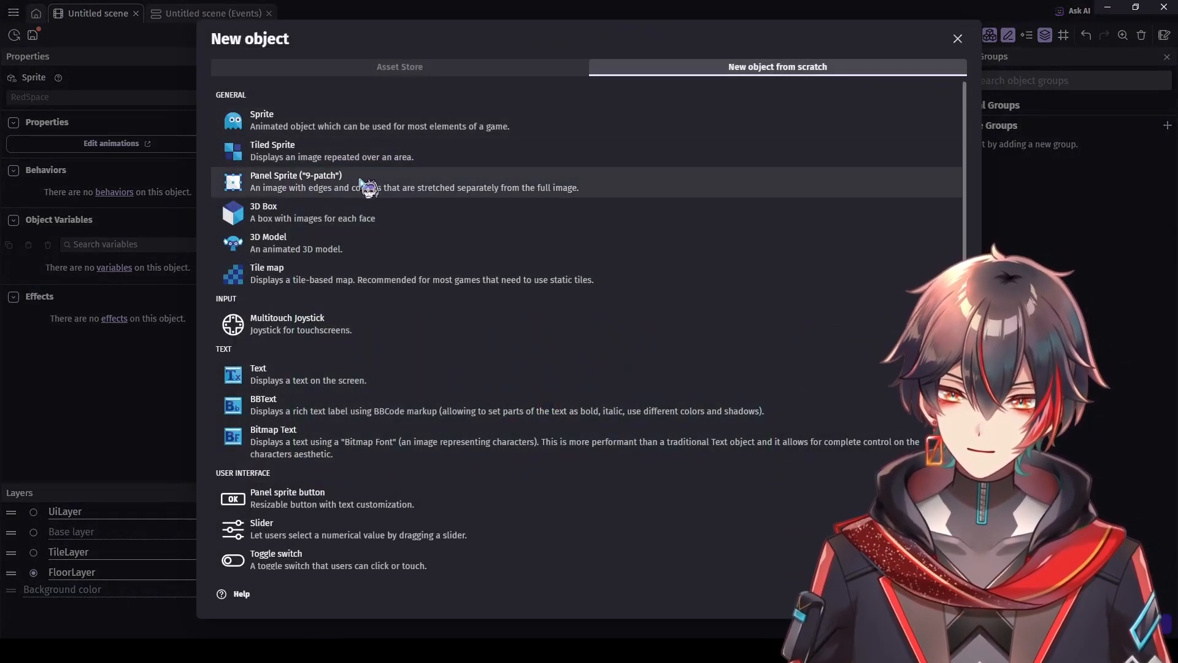
click(368, 158)
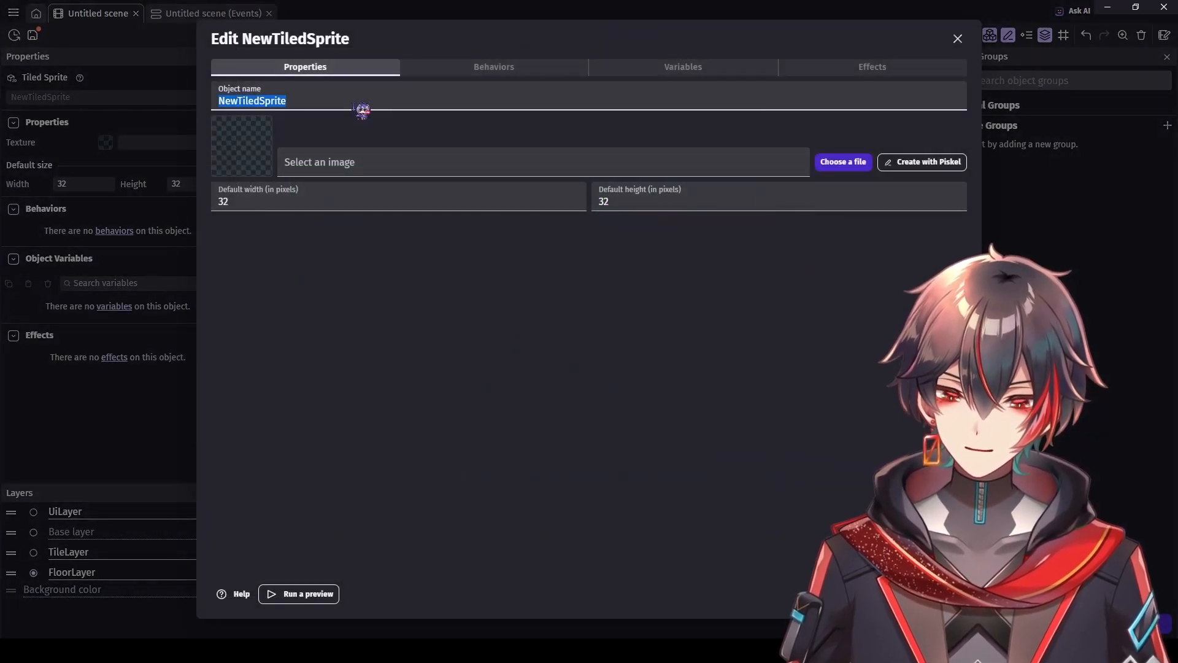
text(RockyFloor)
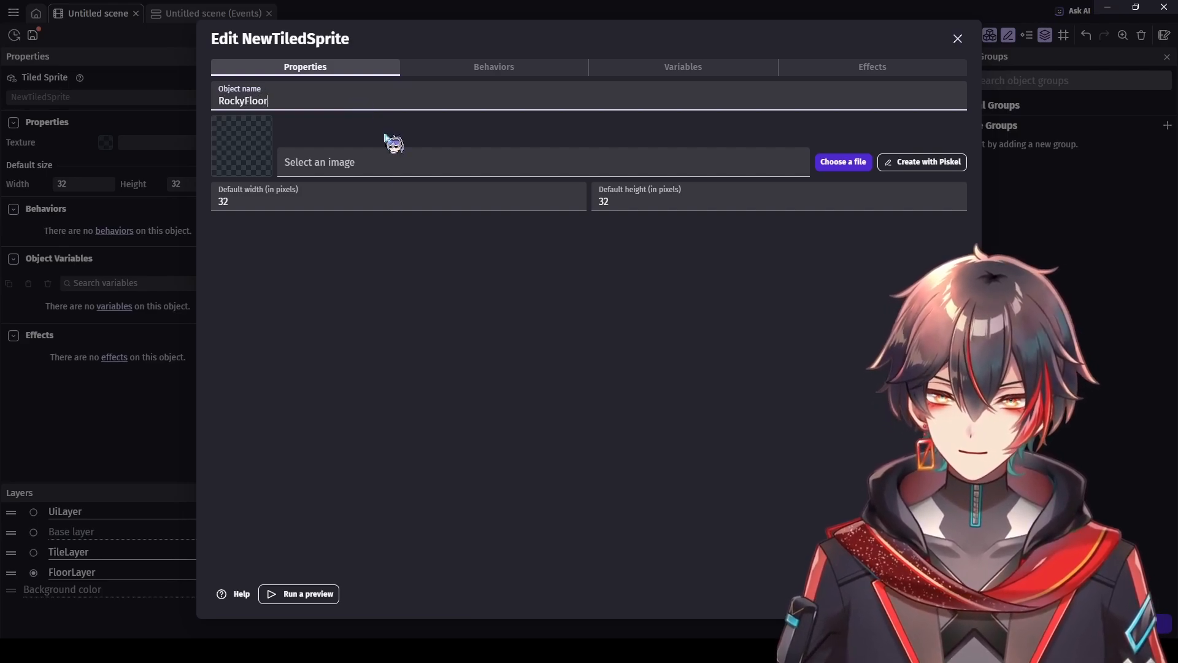
click(351, 248)
click(393, 164)
click(882, 164)
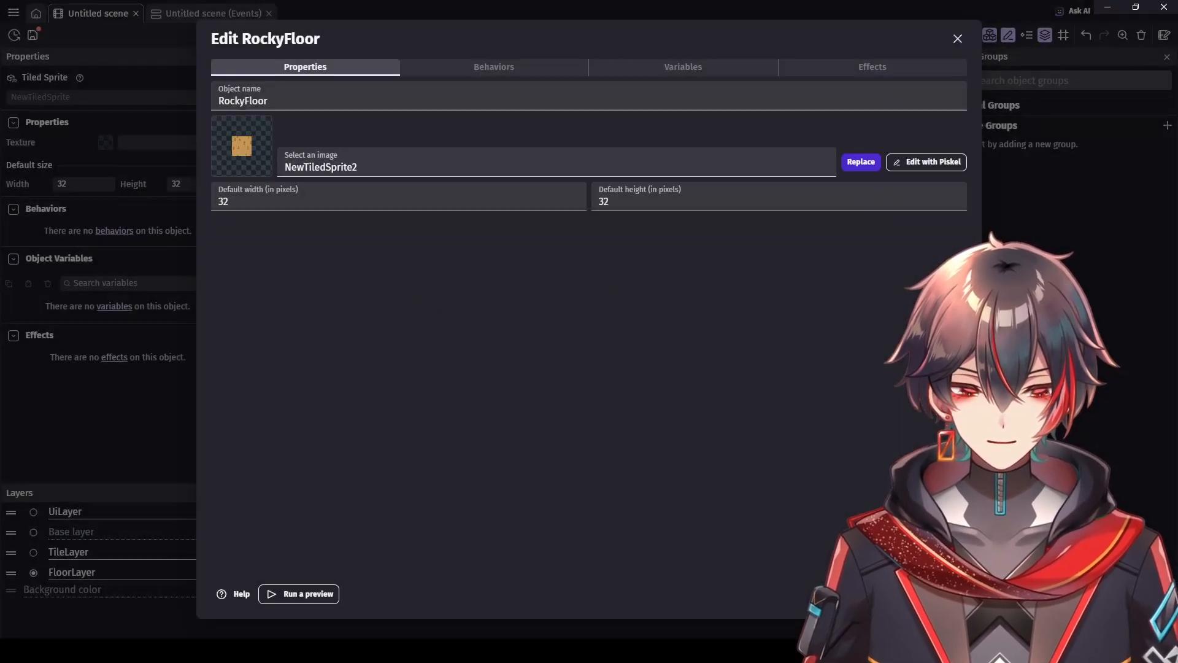
click(945, 593)
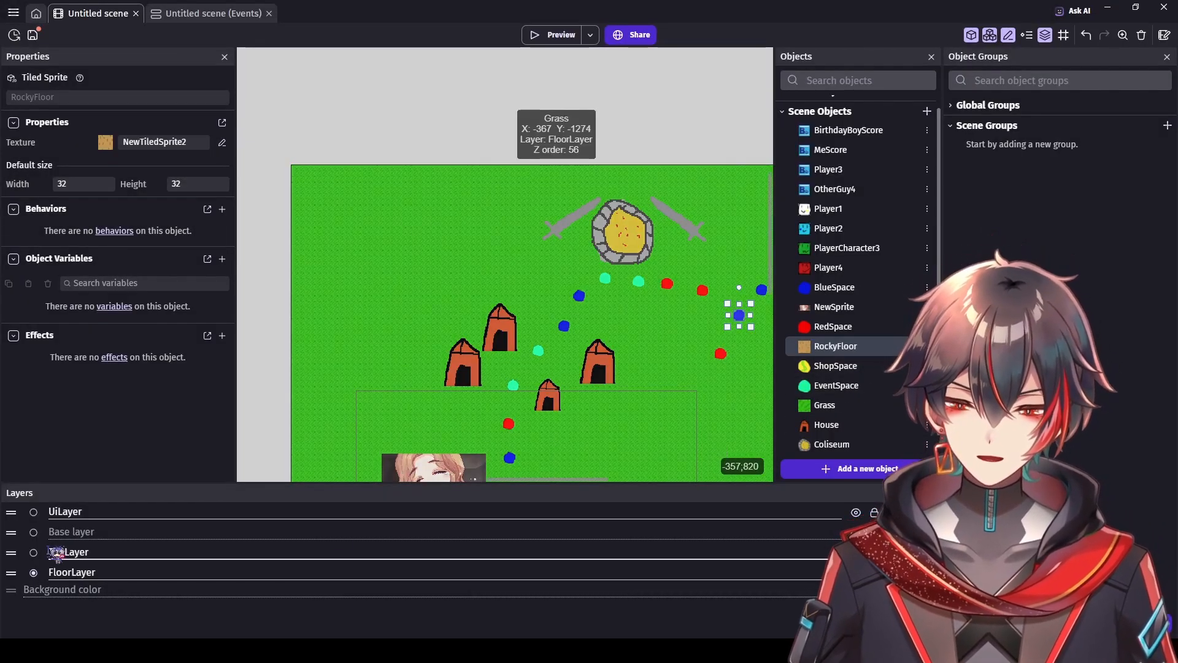
Step: Make TileLayer the active layer and assign the lower branch's RedSpace to TileLayer
click(34, 552)
ctrl+scroll(743, 411, up, 2)
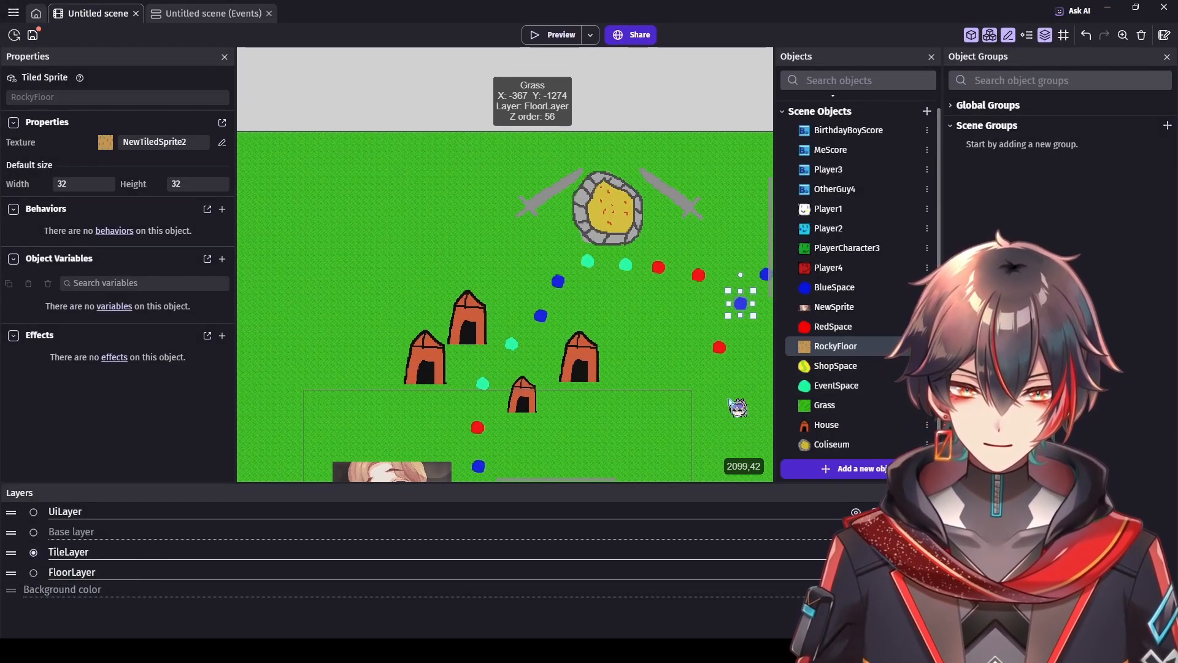
scroll(739, 324, down, 1)
click(718, 339)
click(98, 217)
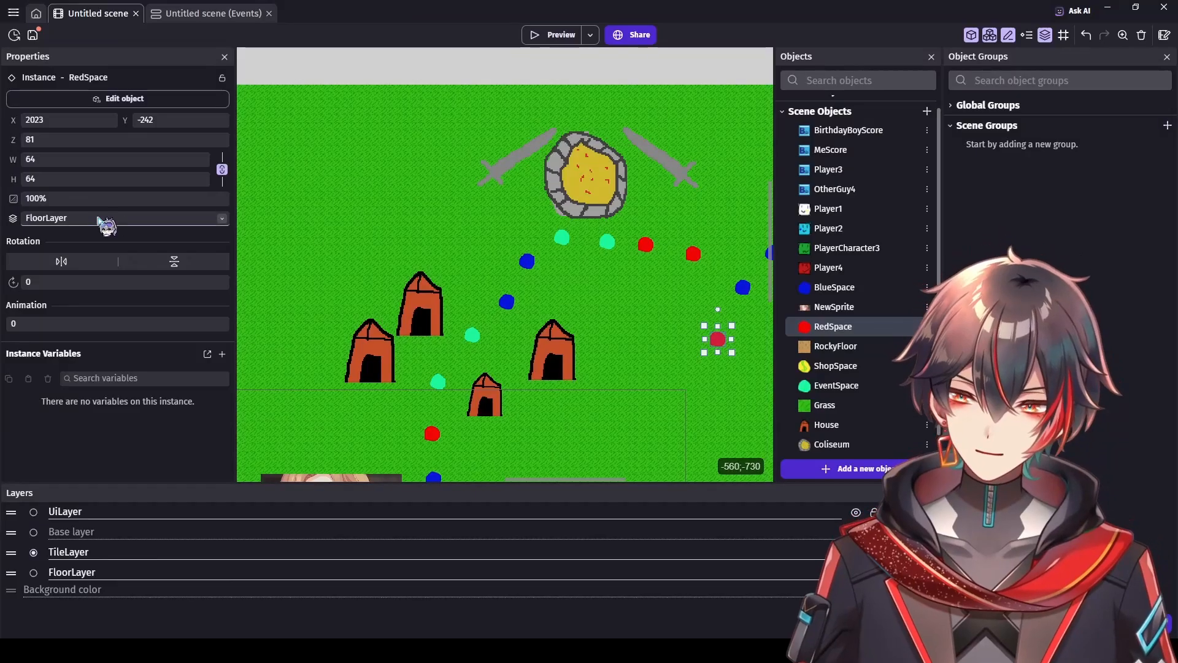
click(130, 247)
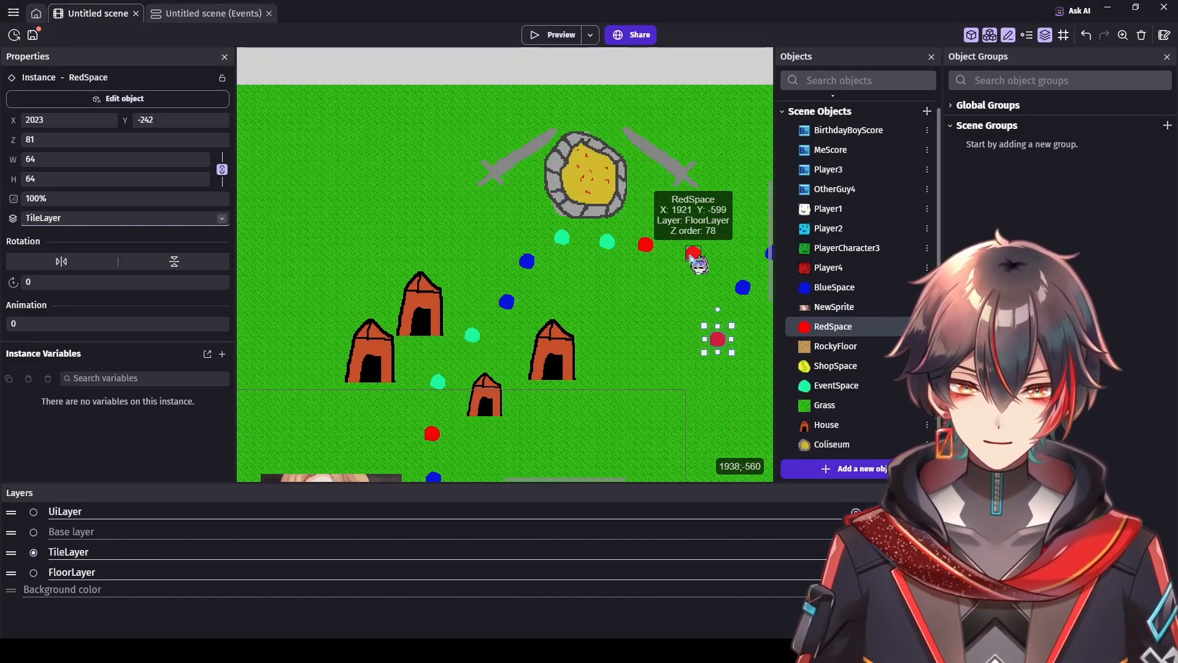
Step: Assign the two RedSpaces right of the EventSpaces below the Coliseum to TileLayer
click(690, 256)
click(77, 221)
click(79, 244)
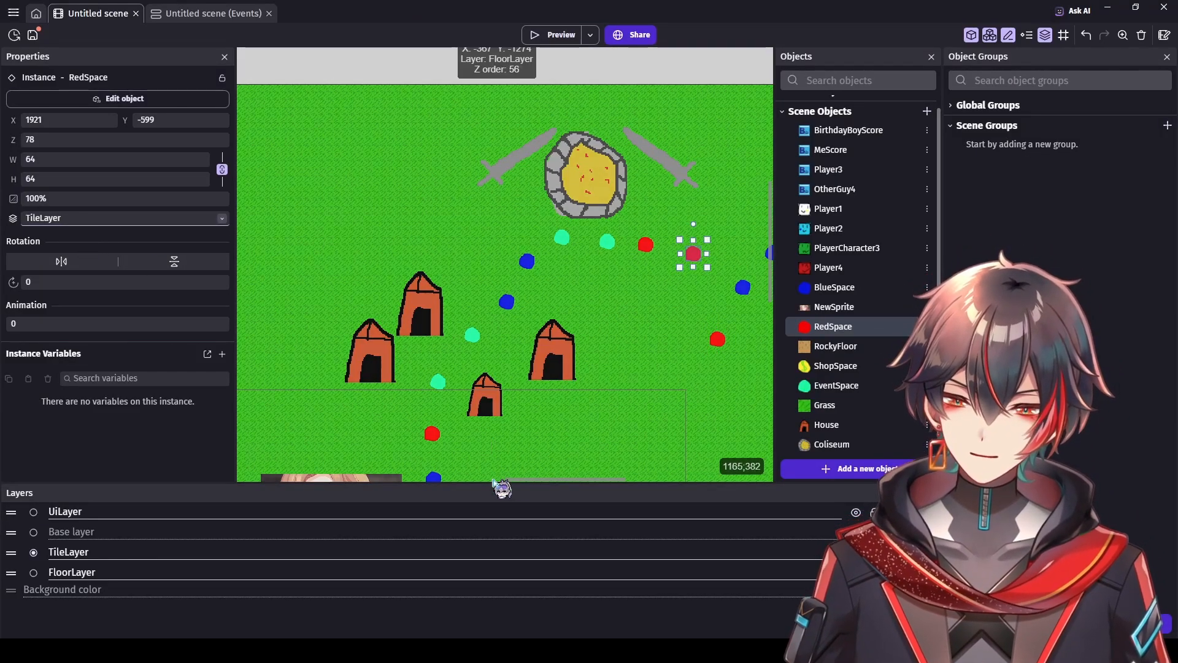
drag(539, 481, 579, 482)
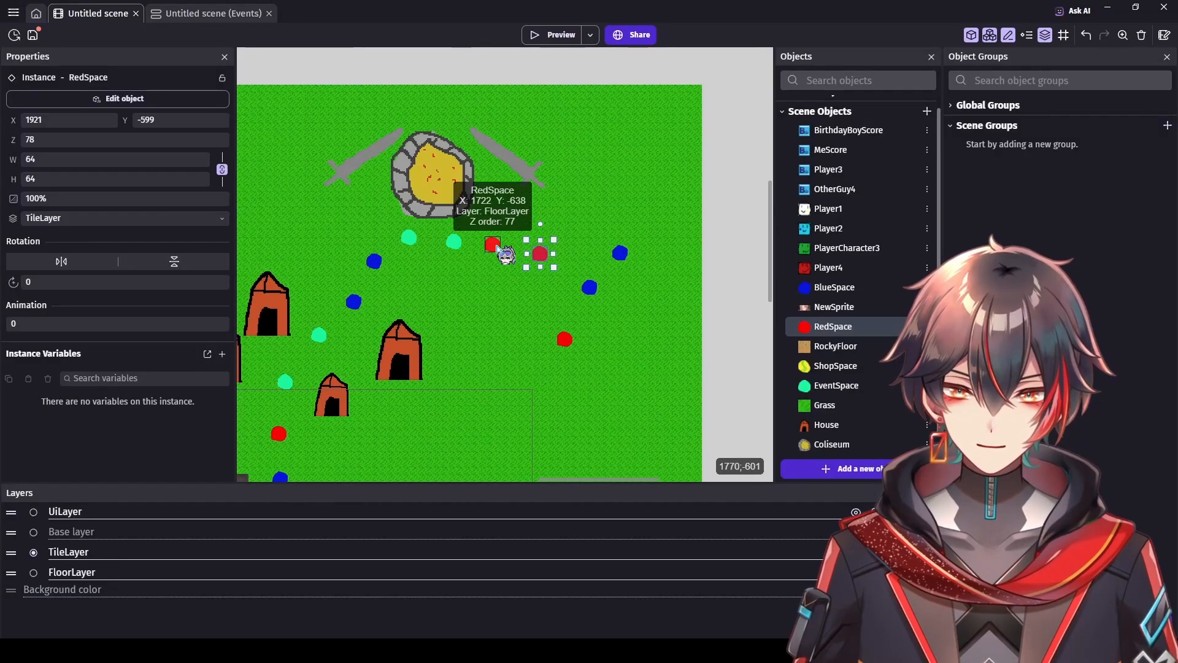
click(494, 246)
click(79, 222)
click(92, 256)
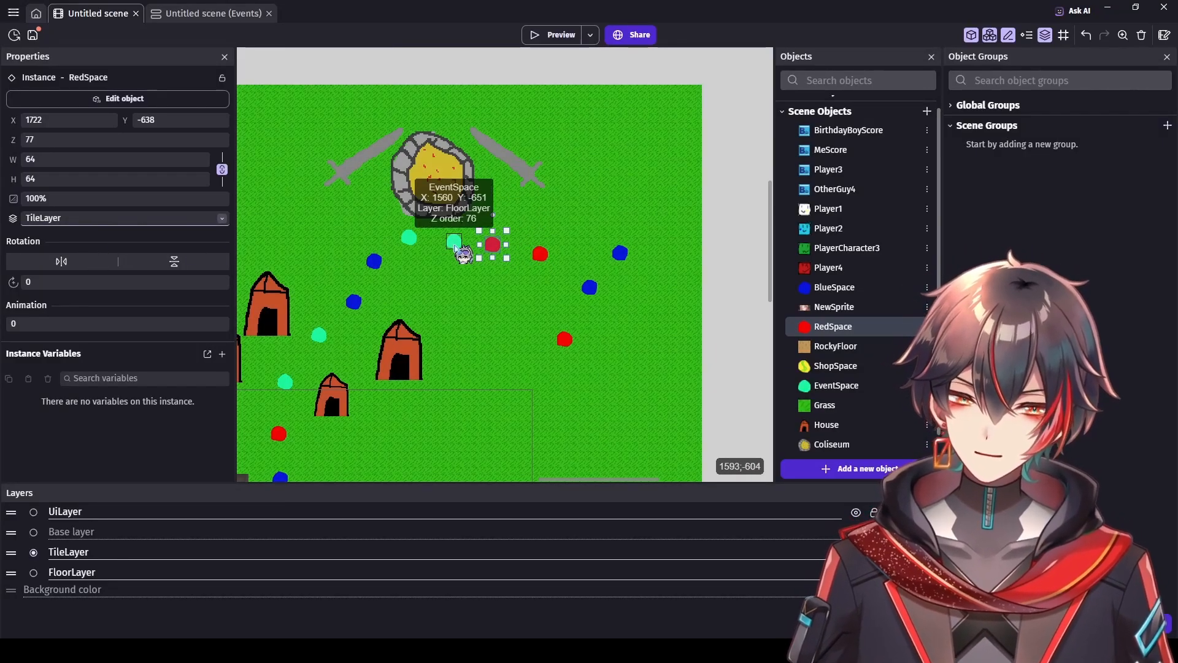
Step: Assign the two EventSpaces just below the Coliseum to TileLayer
click(454, 241)
click(86, 218)
click(93, 254)
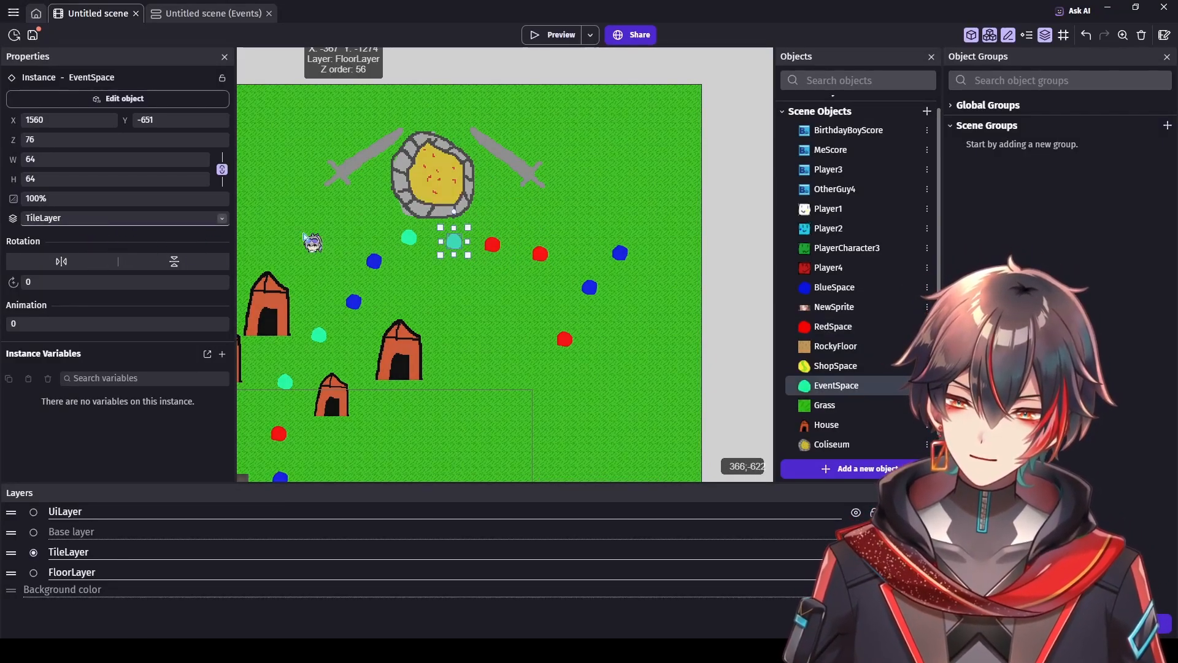
click(408, 237)
click(66, 222)
click(87, 249)
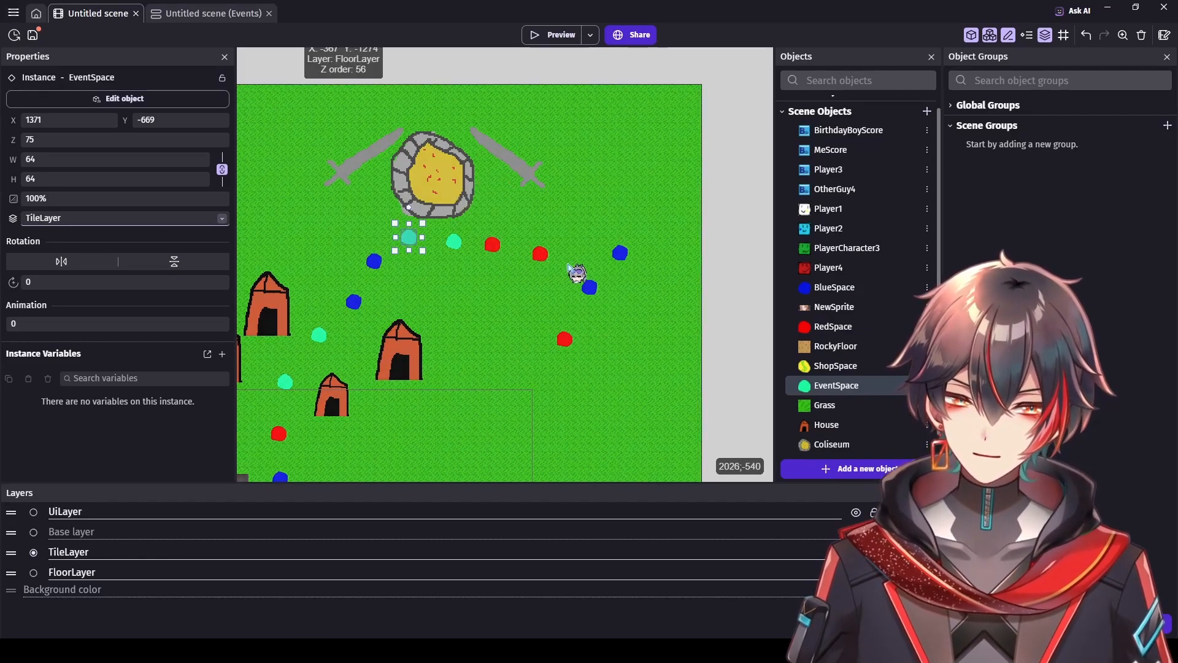
Step: Assign the two BlueSpaces of the upper right branch to TileLayer and clear the selection
click(589, 287)
click(86, 218)
click(93, 250)
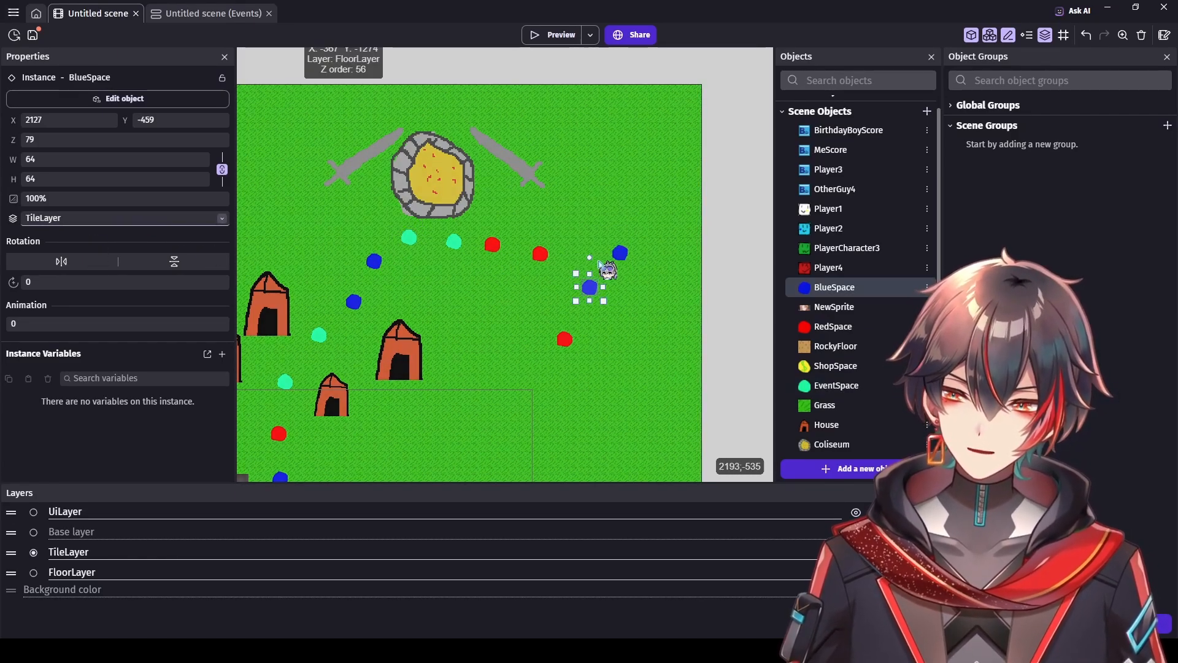
click(620, 252)
click(92, 219)
click(98, 248)
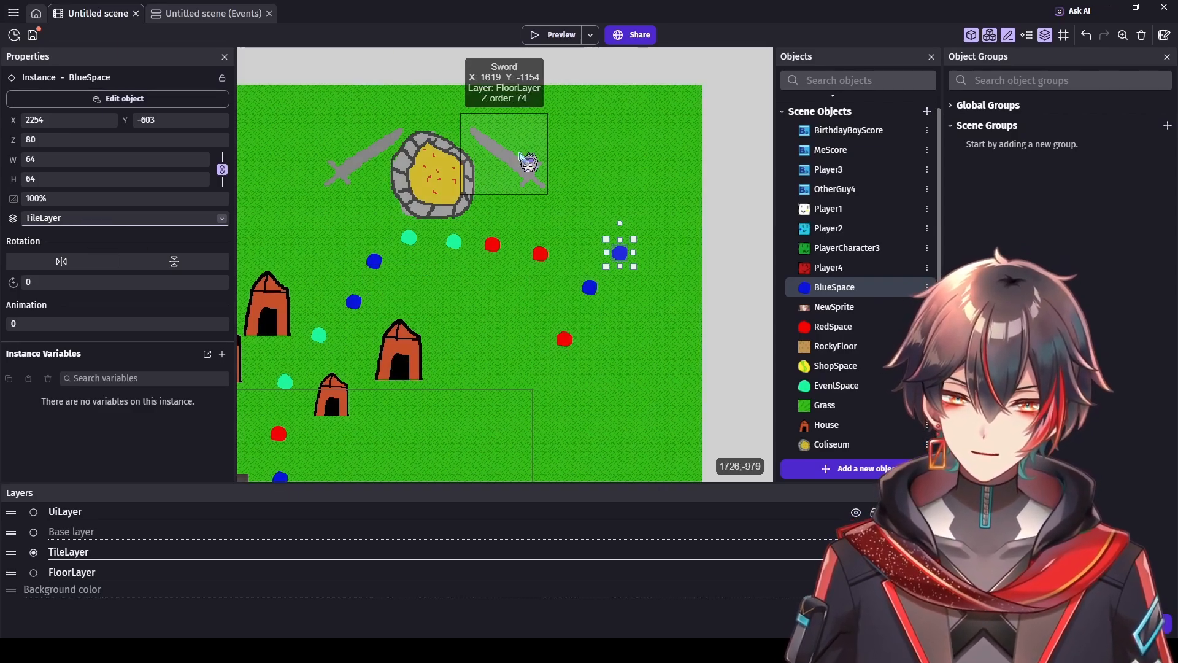
click(723, 342)
Step: Make FloorLayer the active layer and place a RockyFloor on the grass near the lower branch's RedSpace
scroll(729, 343, down, 4)
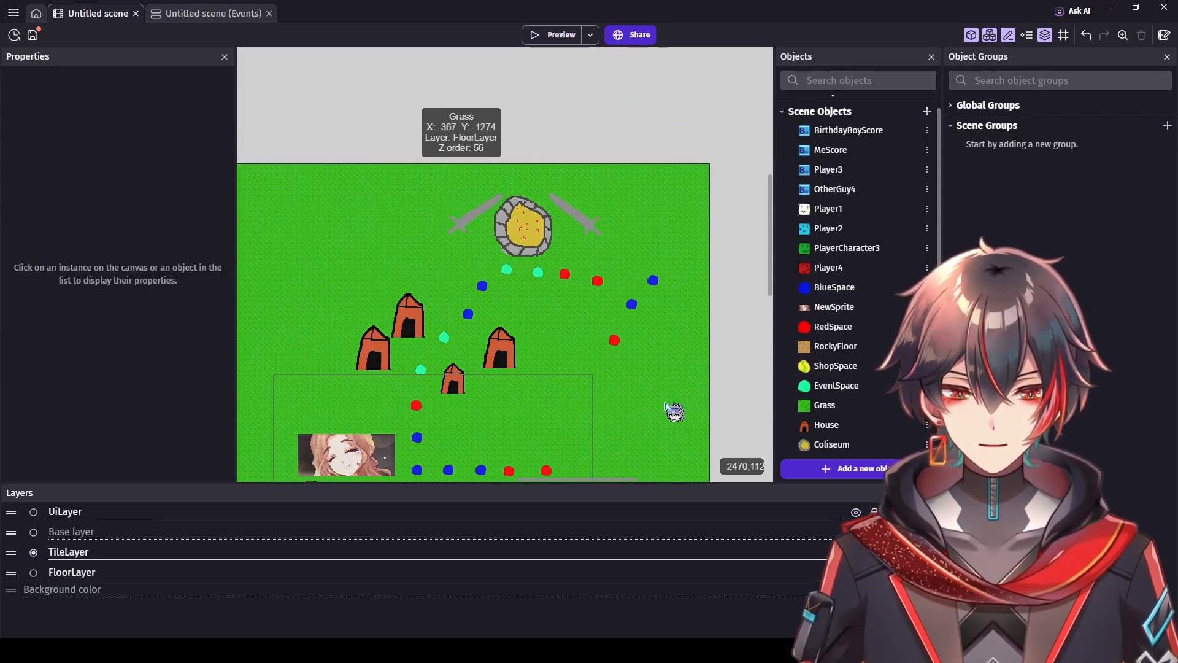
click(34, 572)
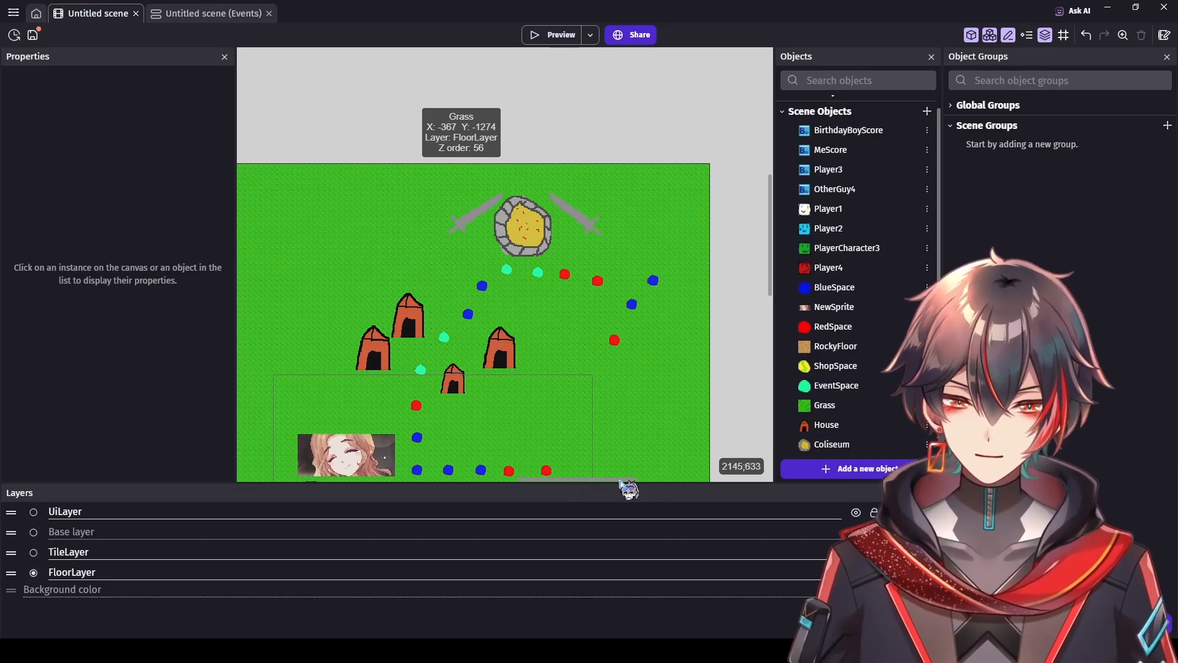
drag(620, 481, 595, 481)
scroll(843, 405, down, 1)
scroll(843, 416, up, 2)
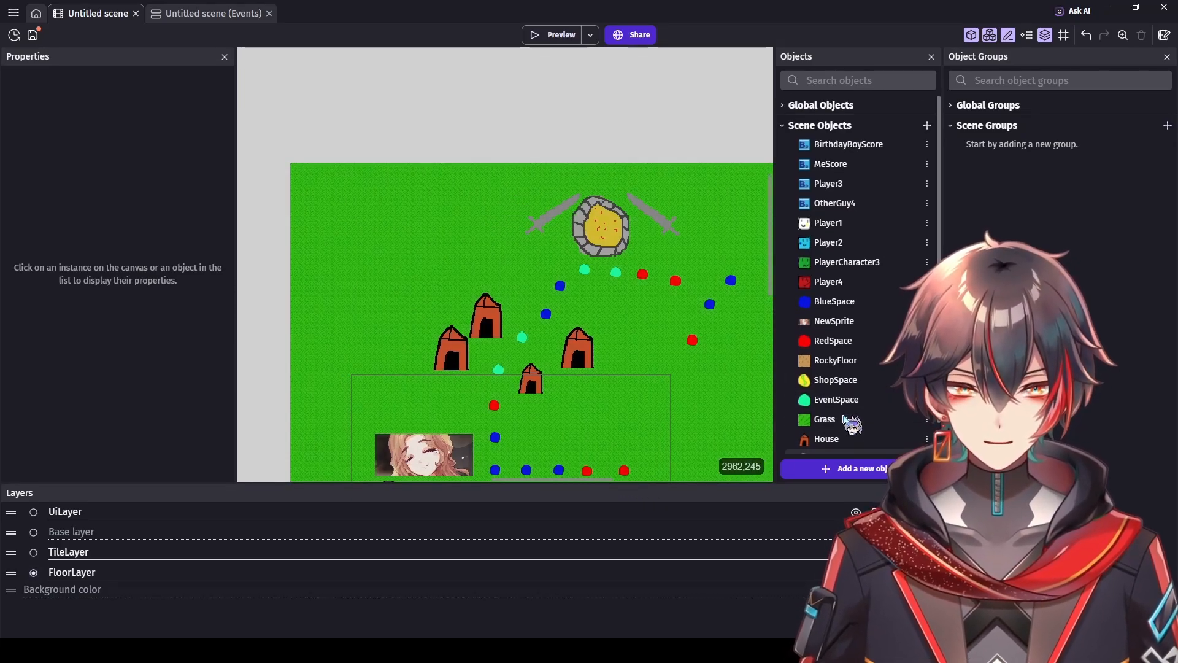
scroll(851, 423, down, 1)
click(844, 327)
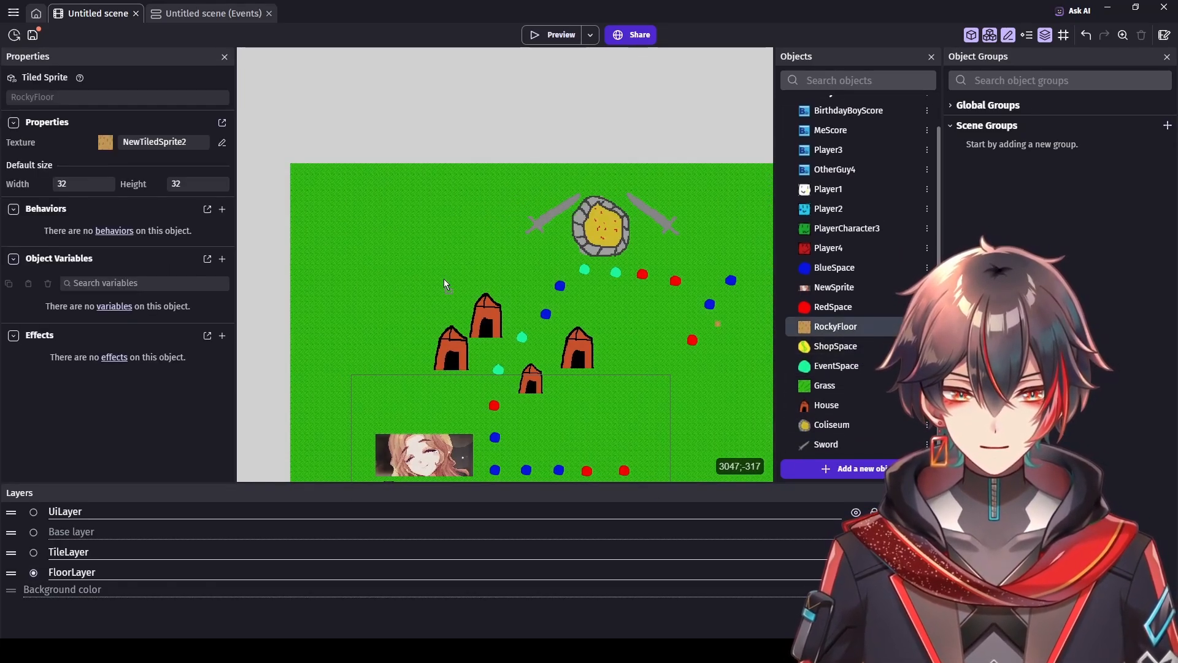
Step: Enlarge the RockyFloor to about 1463 by 709 and move it over the grass's upper-left corner at about X -775, Y -1438
click(316, 203)
drag(453, 127, 555, 76)
drag(412, 149, 326, 203)
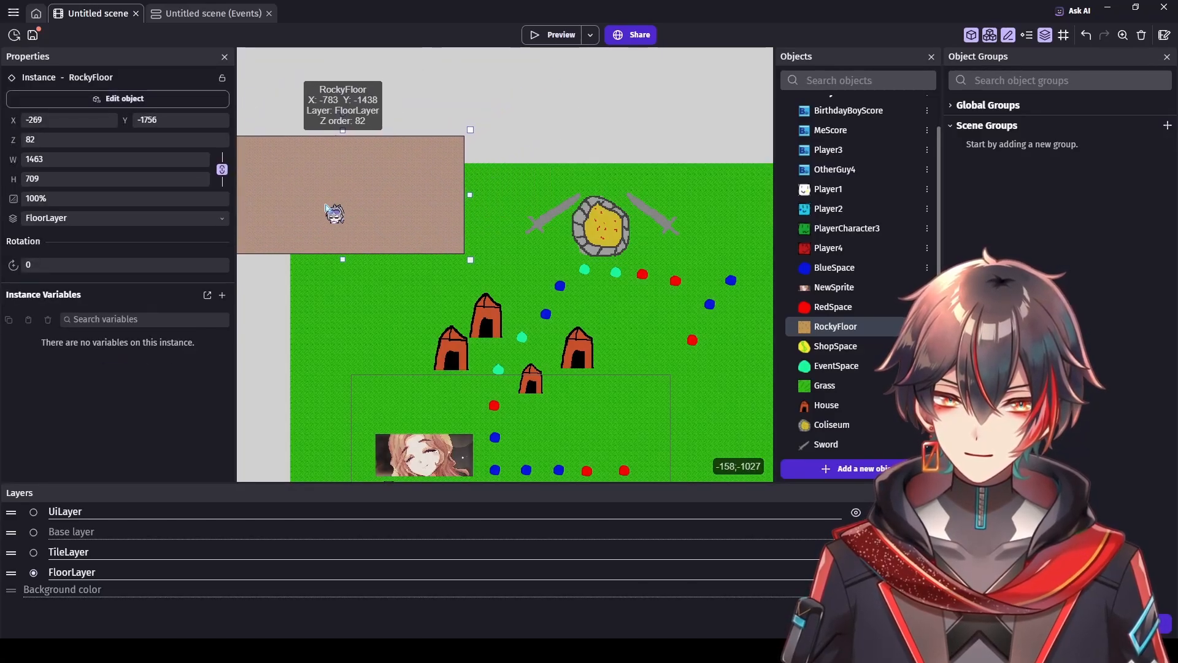
scroll(362, 210, up, 7)
scroll(381, 208, down, 1)
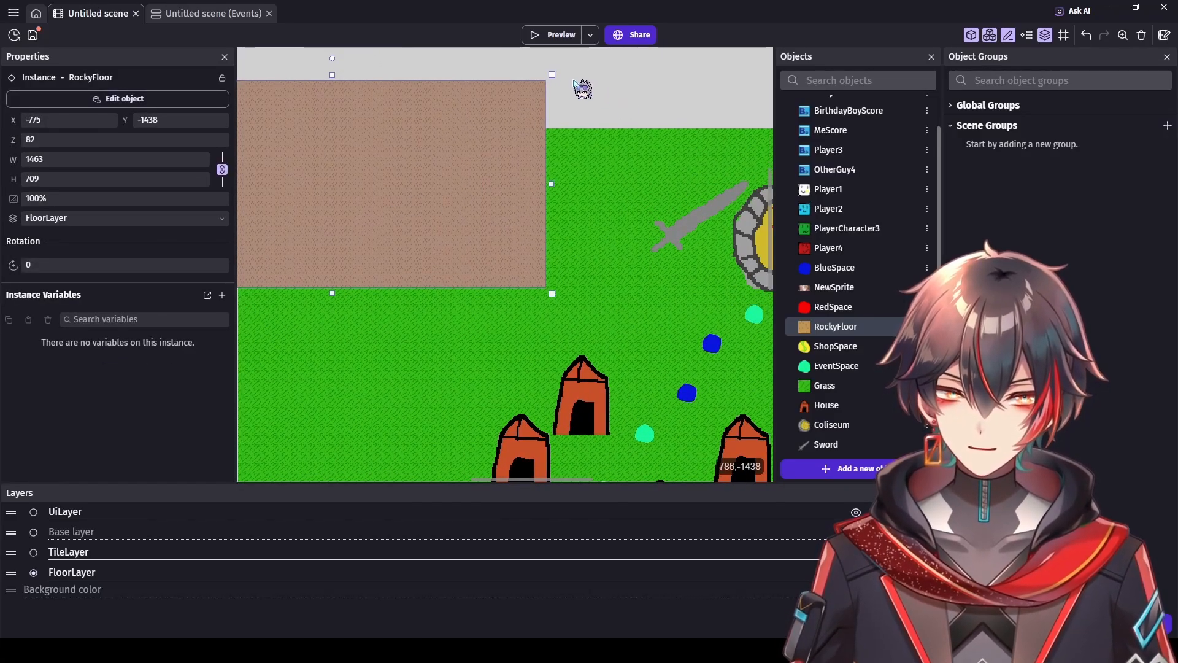
Step: Enlarge the RockyFloor to about 1715 by 825 and rotate it to about 332 degrees
drag(554, 73, 626, 37)
scroll(543, 217, down, 2)
scroll(421, 220, down, 2)
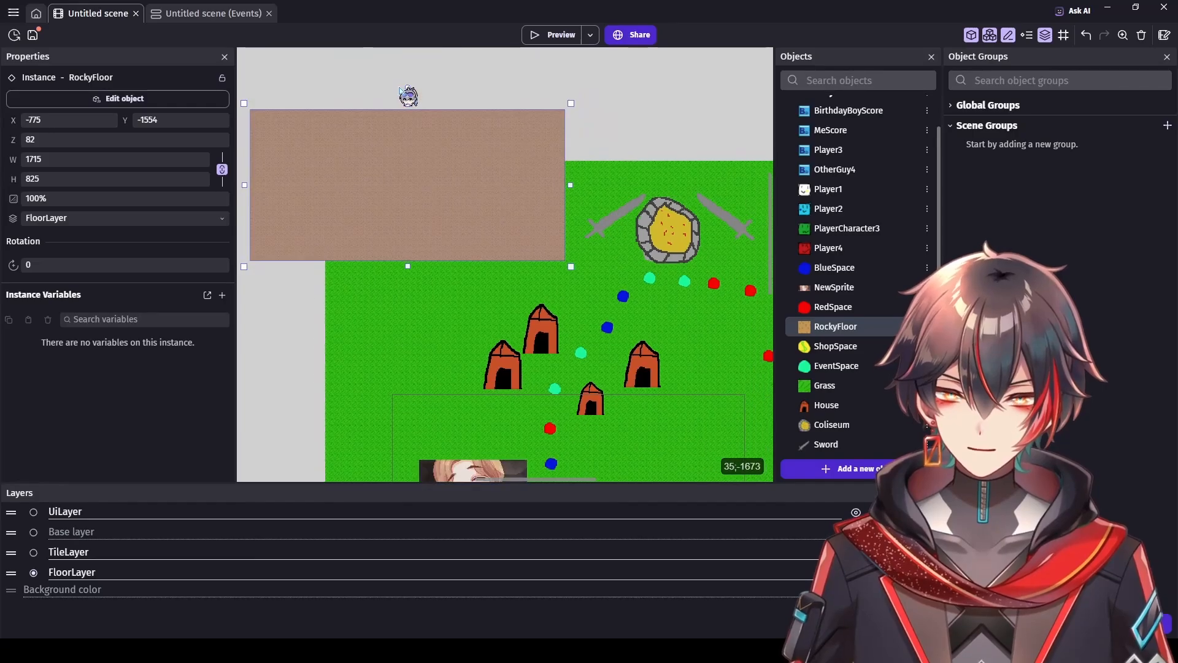
click(394, 82)
click(400, 128)
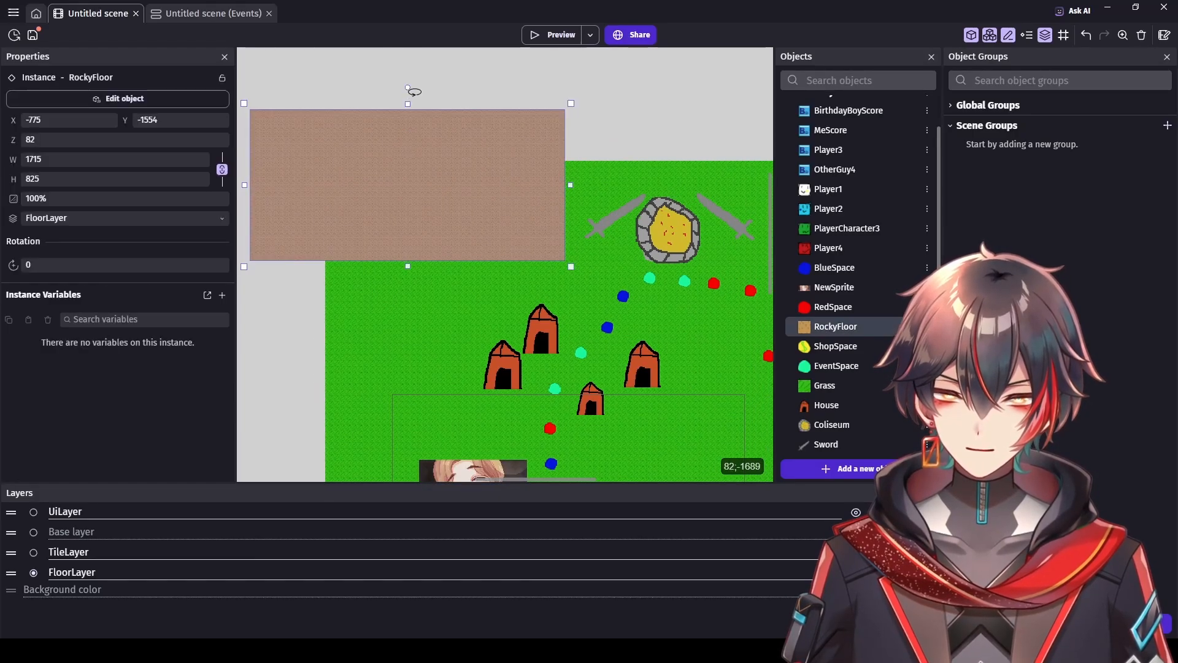
drag(407, 86, 381, 105)
scroll(437, 164, down, 1)
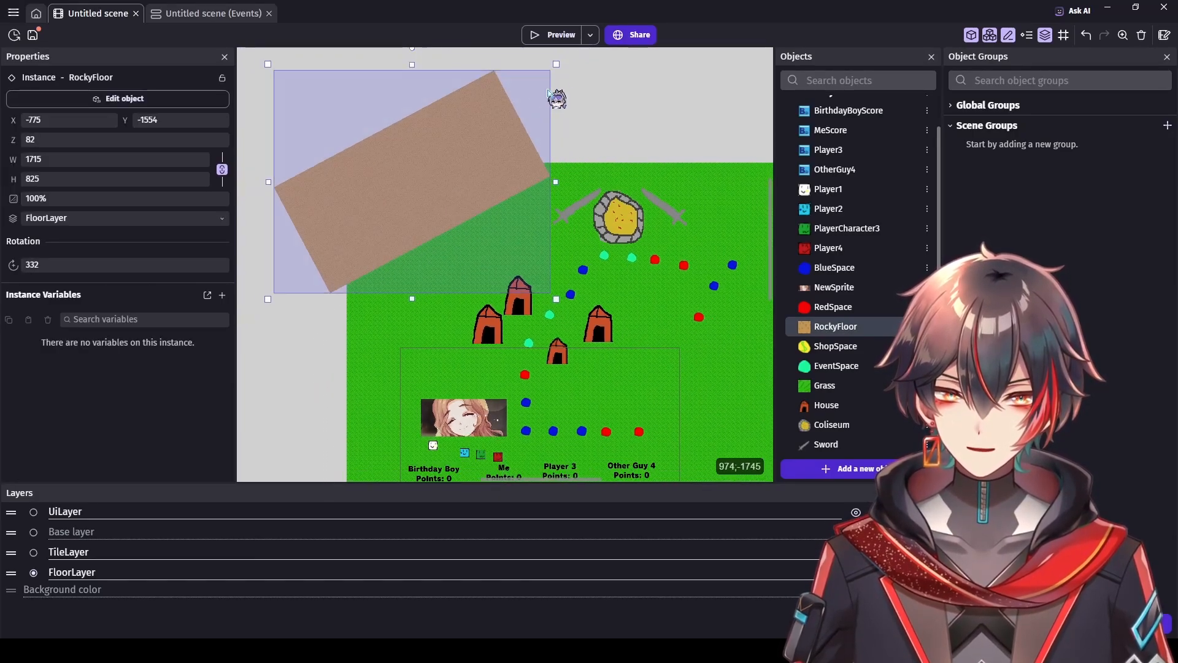
Step: Enlarge the rotated RockyFloor to about 2919 by 1404 and move it to about X -1569, Y -1855
drag(559, 61, 581, 43)
drag(269, 299, 218, 435)
scroll(384, 384, down, 1)
drag(380, 272, 418, 218)
scroll(690, 166, down, 1)
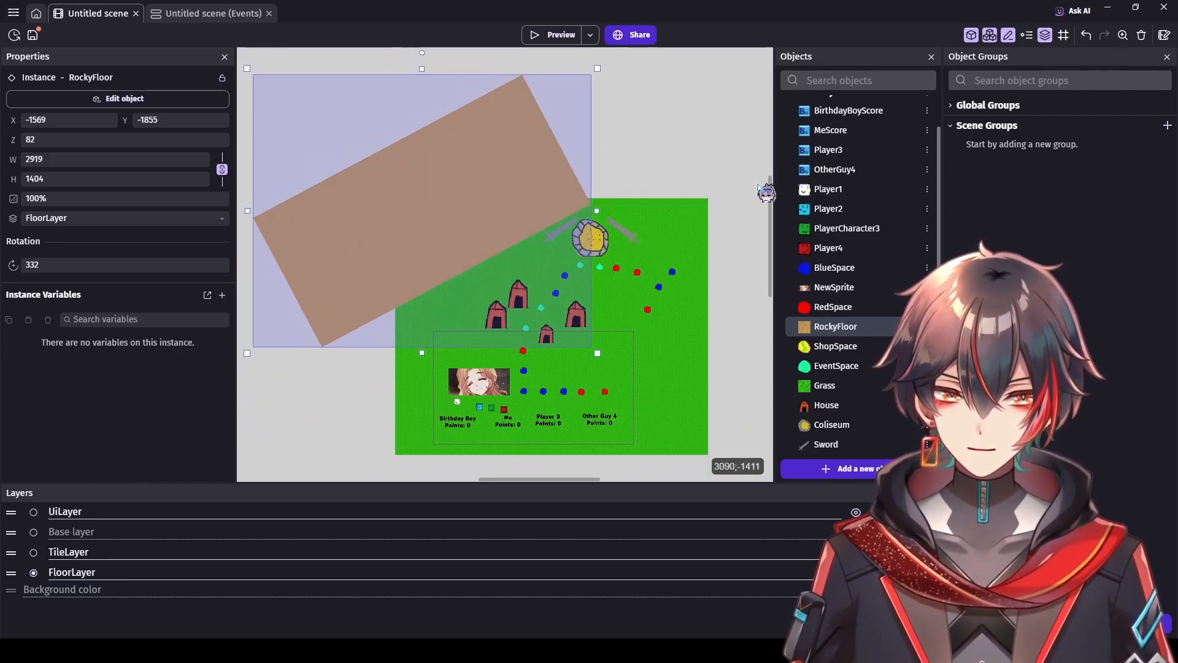
Step: Rotate the RockyFloor to about 324 degrees and move it to about X -1493, Y -1837
scroll(447, 87, up, 1)
drag(428, 79, 411, 84)
drag(474, 195, 478, 195)
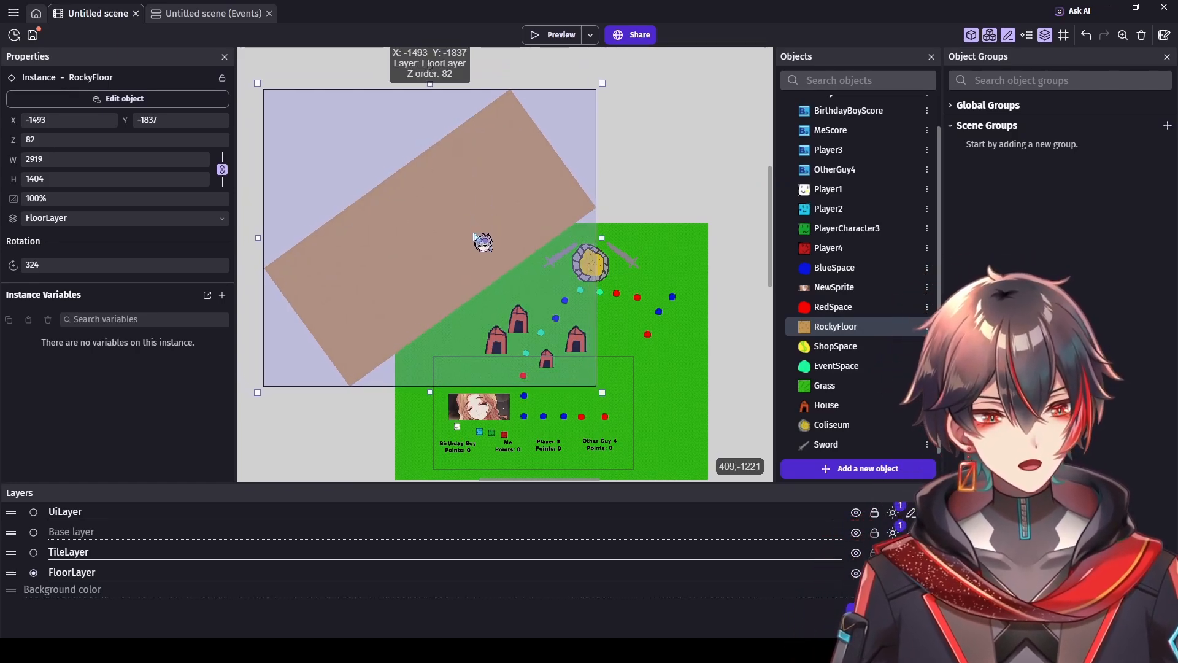
ctrl+scroll(442, 249, up, 3)
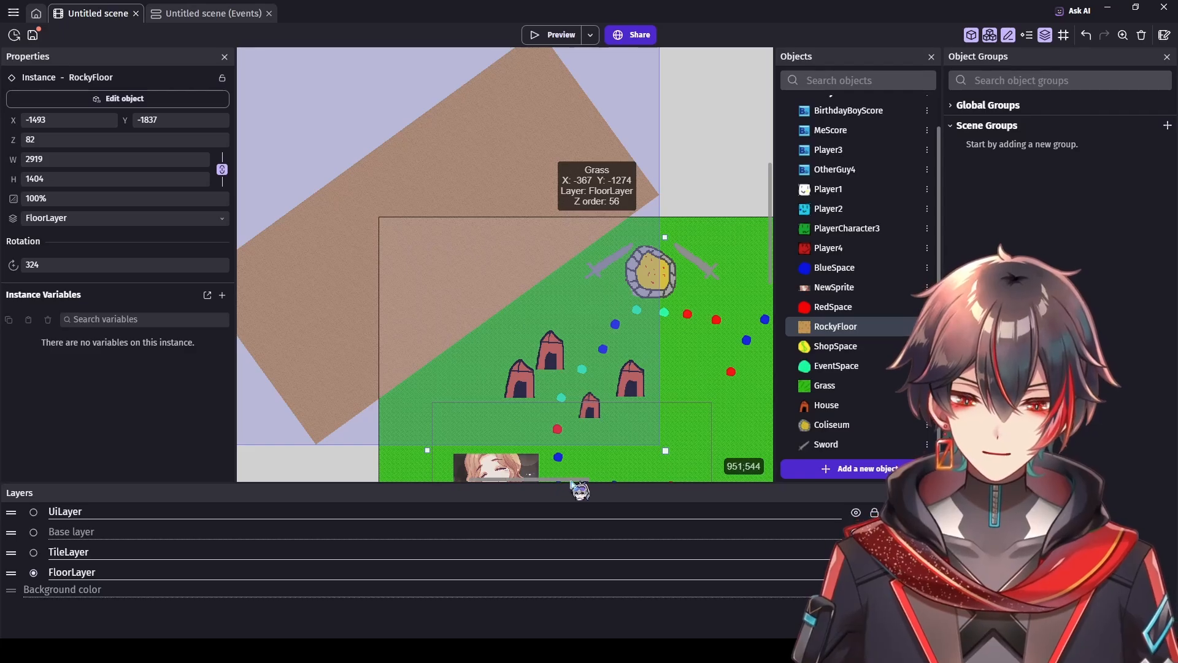
drag(574, 481, 522, 478)
ctrl+scroll(488, 297, down, 3)
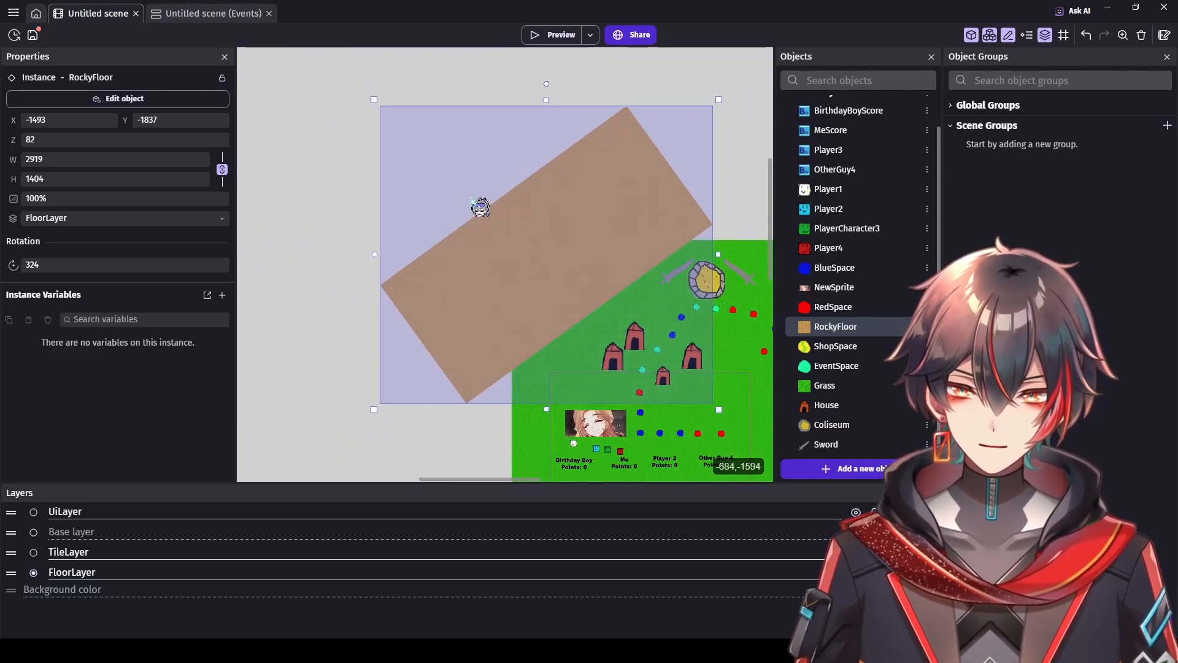
Step: Enlarge the RockyFloor beyond 3754 by 1805, keep its lower edge diagonally across the grass's upper-left corner, and clear the selection
drag(371, 97, 291, 31)
drag(459, 242, 494, 270)
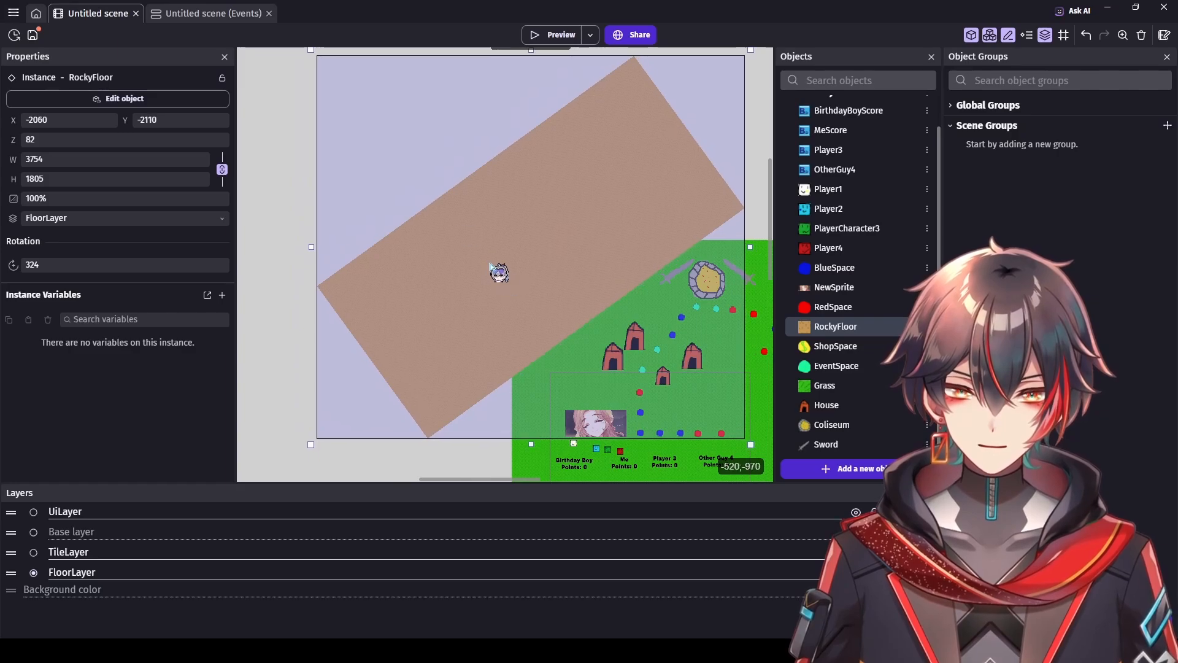
ctrl+scroll(331, 97, down, 3)
drag(314, 62, 286, 41)
drag(459, 200, 475, 208)
click(757, 407)
scroll(725, 358, up, 1)
scroll(725, 362, up, 1)
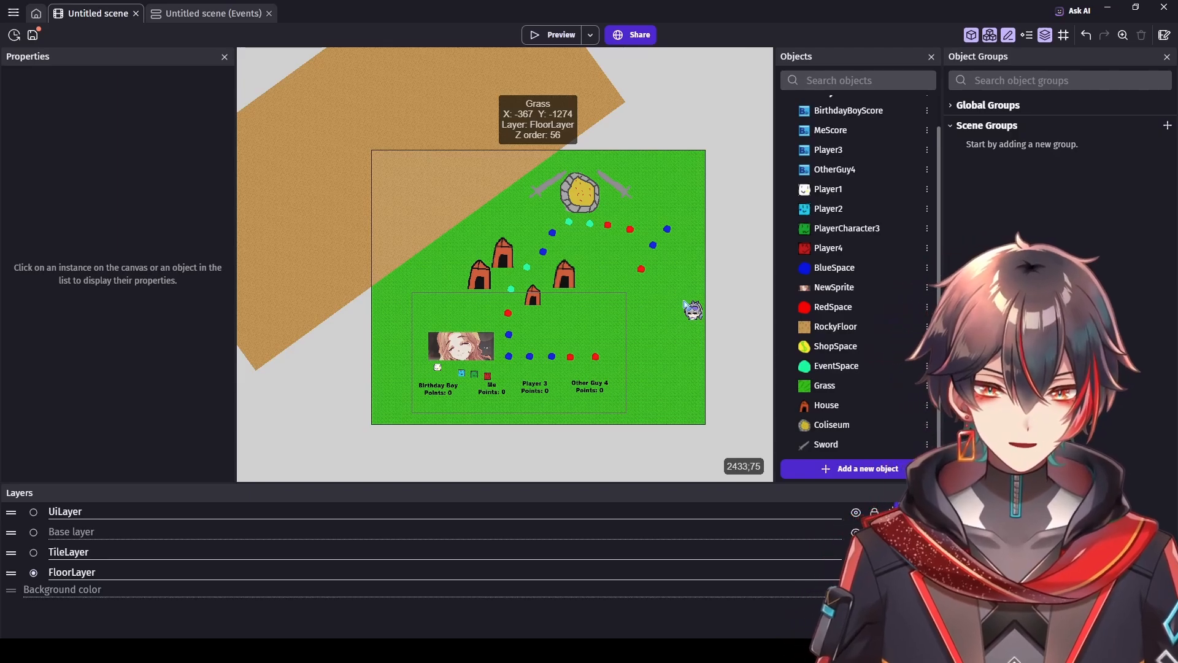
drag(682, 305, 455, 350)
scroll(396, 274, up, 1)
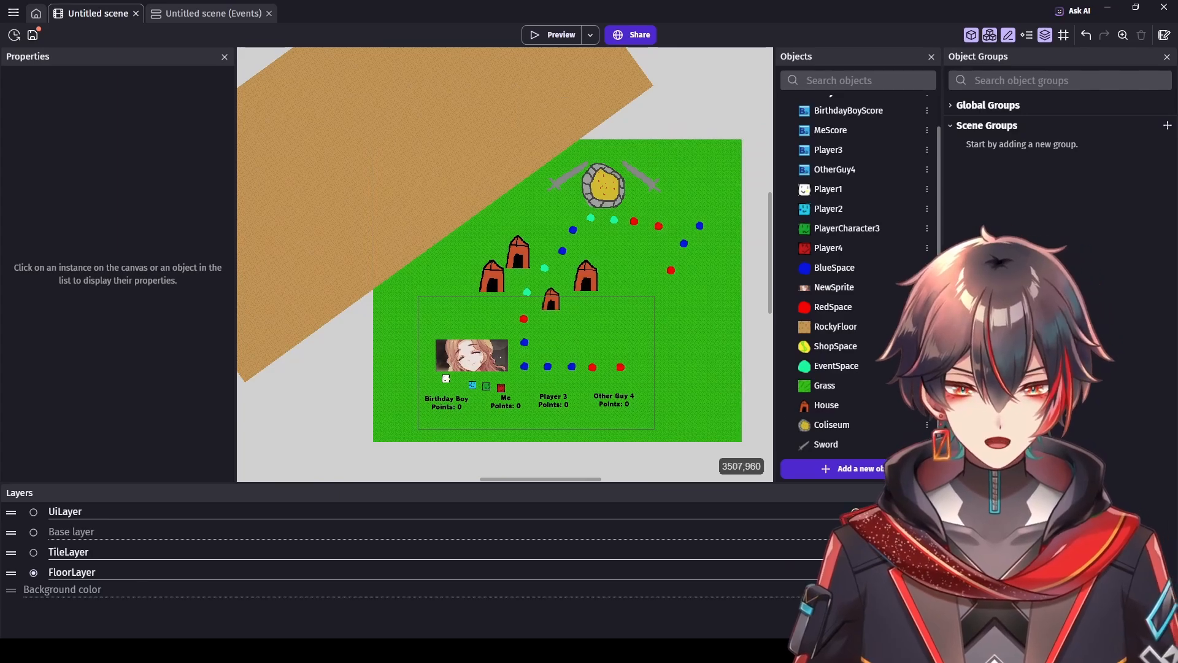
Step: Create a sprite object named TrainingTile and draw a green circle with a grey sword as its image in Piskel
click(840, 468)
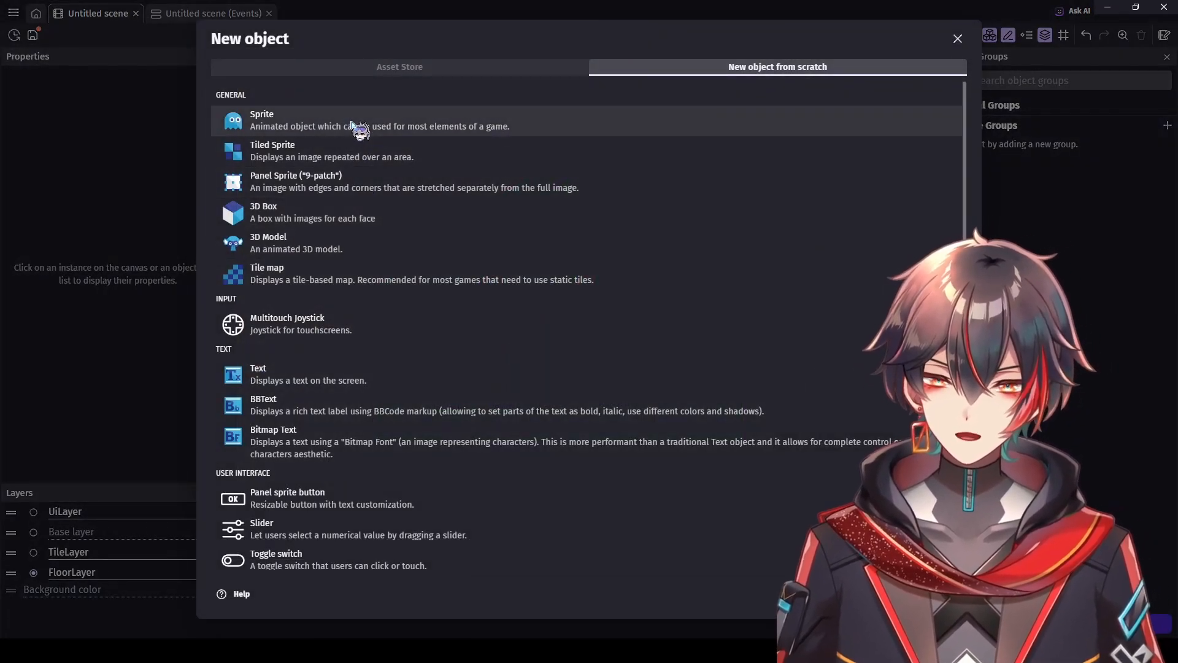
click(358, 123)
text(TrainingTile)
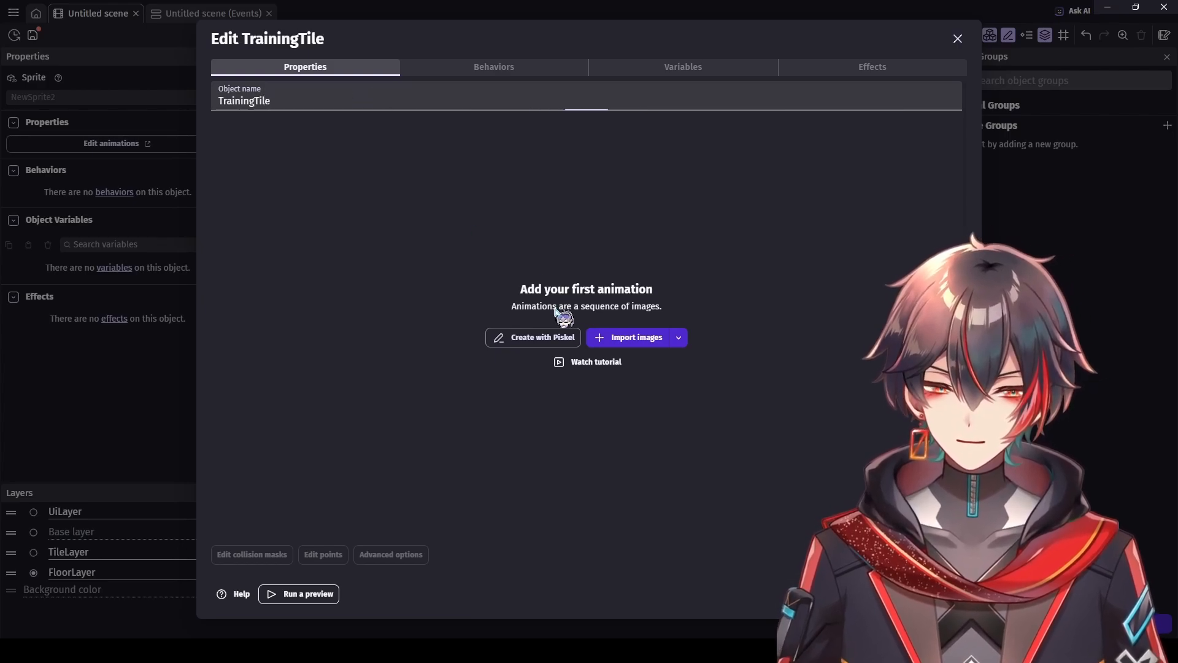
click(548, 341)
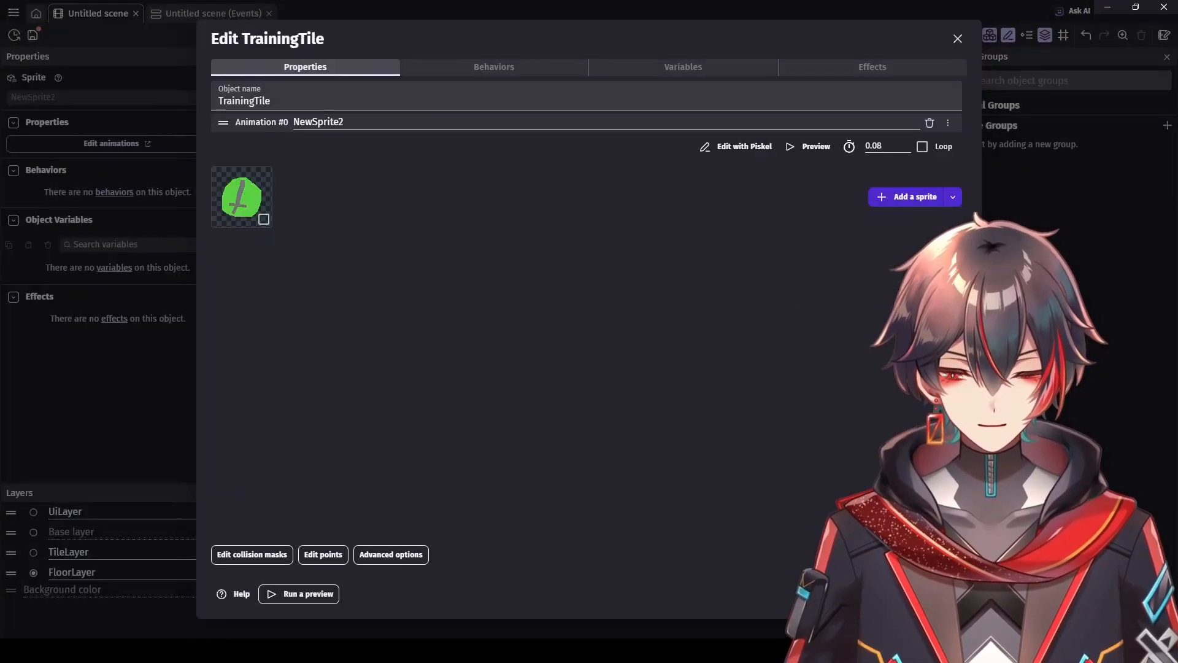
click(945, 594)
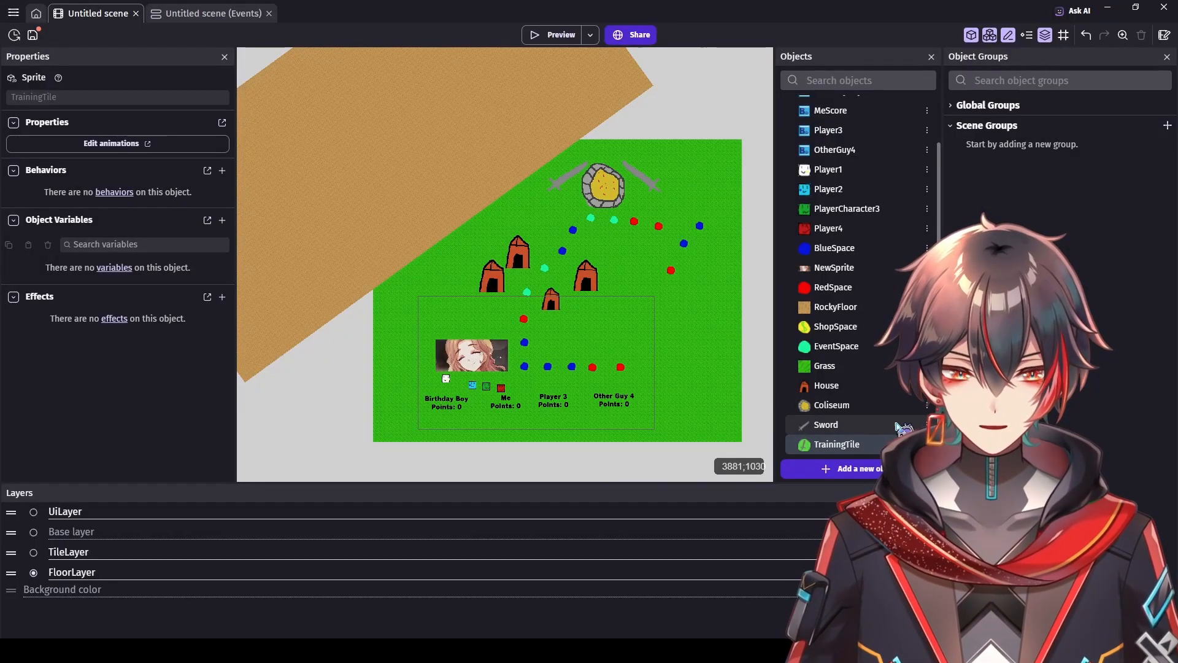
Step: Make TileLayer the active layer and place a TrainingTile just past the lower branch's last RedSpace
ctrl+scroll(521, 325, up, 4)
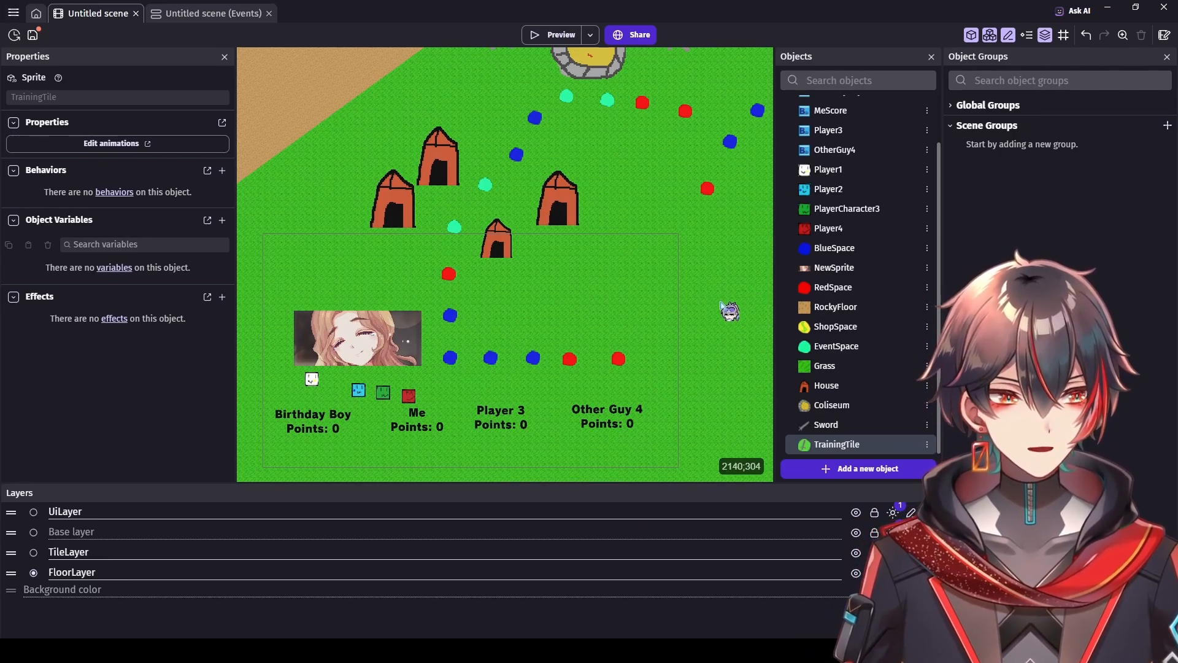
ctrl+scroll(722, 304, down, 1)
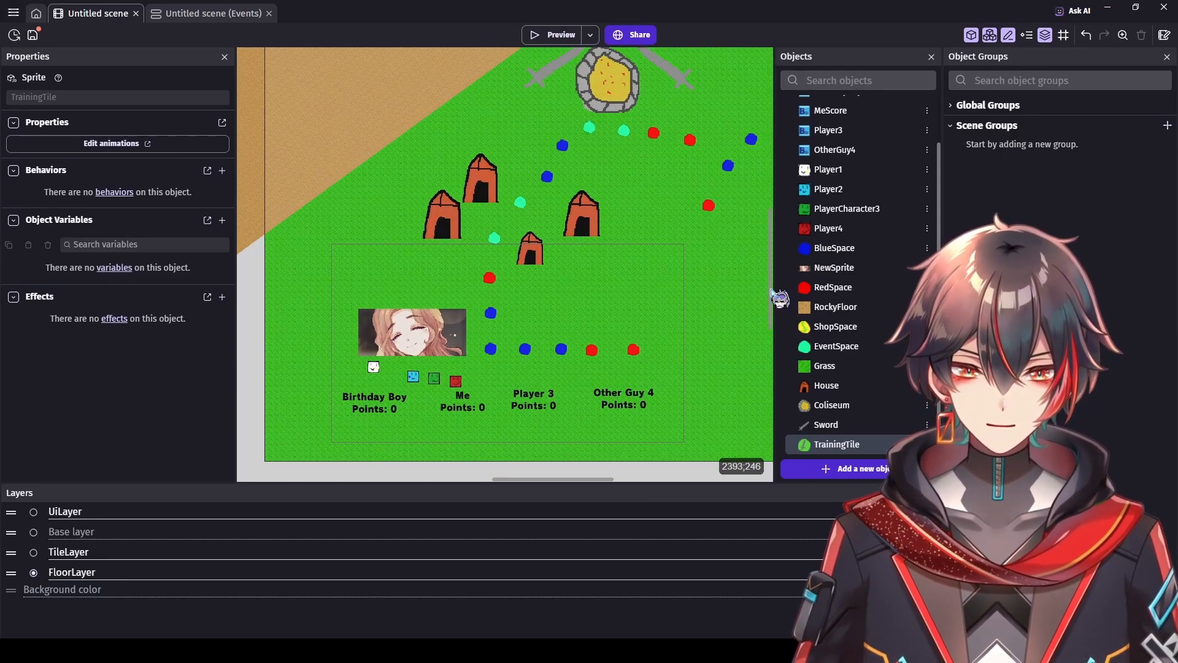
scroll(774, 288, up, 1)
ctrl+scroll(711, 347, up, 2)
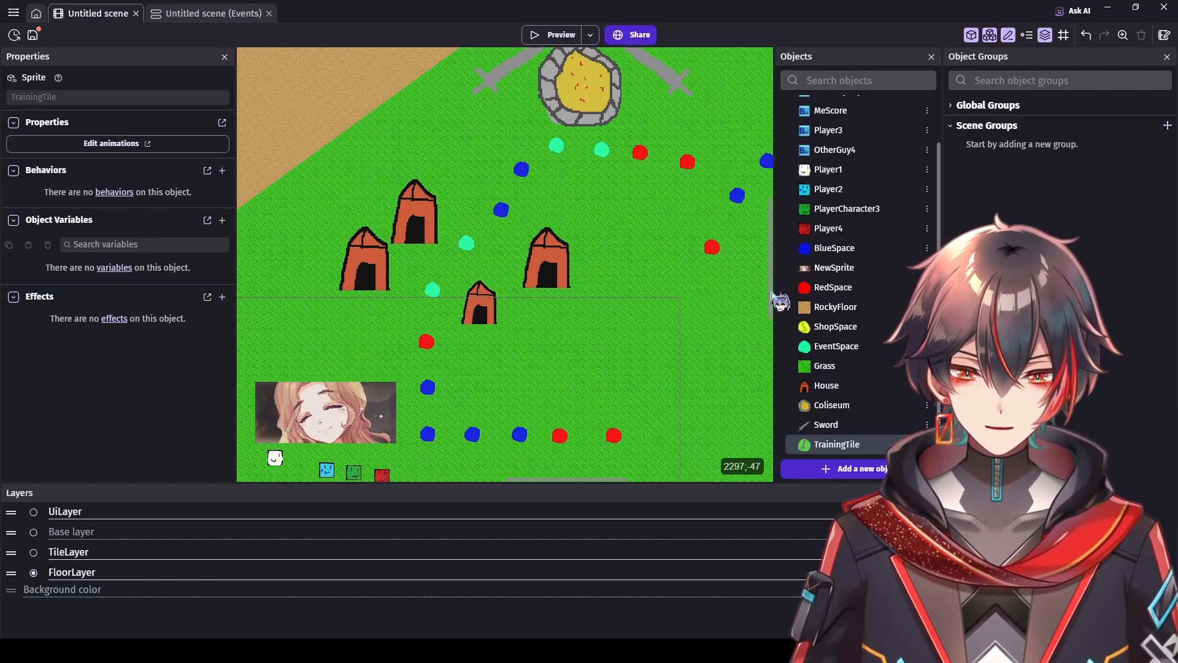
click(37, 553)
drag(838, 444, 660, 442)
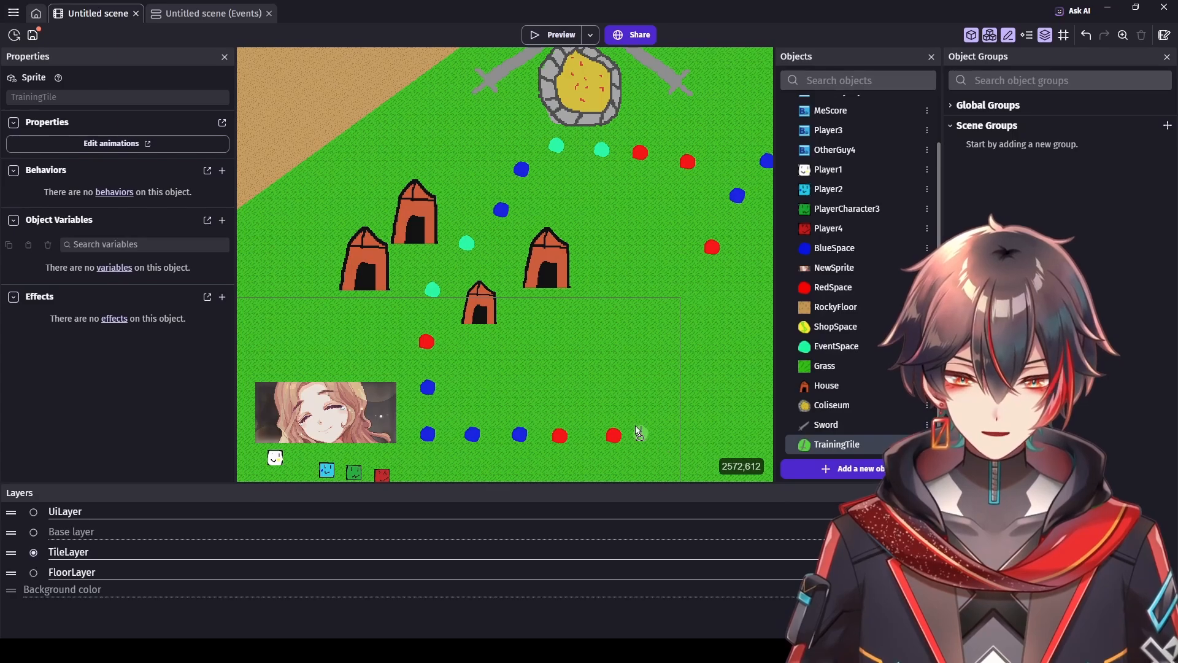
Step: Make FloorLayer the active layer and place two BlueSpaces branching from the path's upper BlueSpace toward the RockyFloor
click(33, 573)
scroll(632, 350, down, 3)
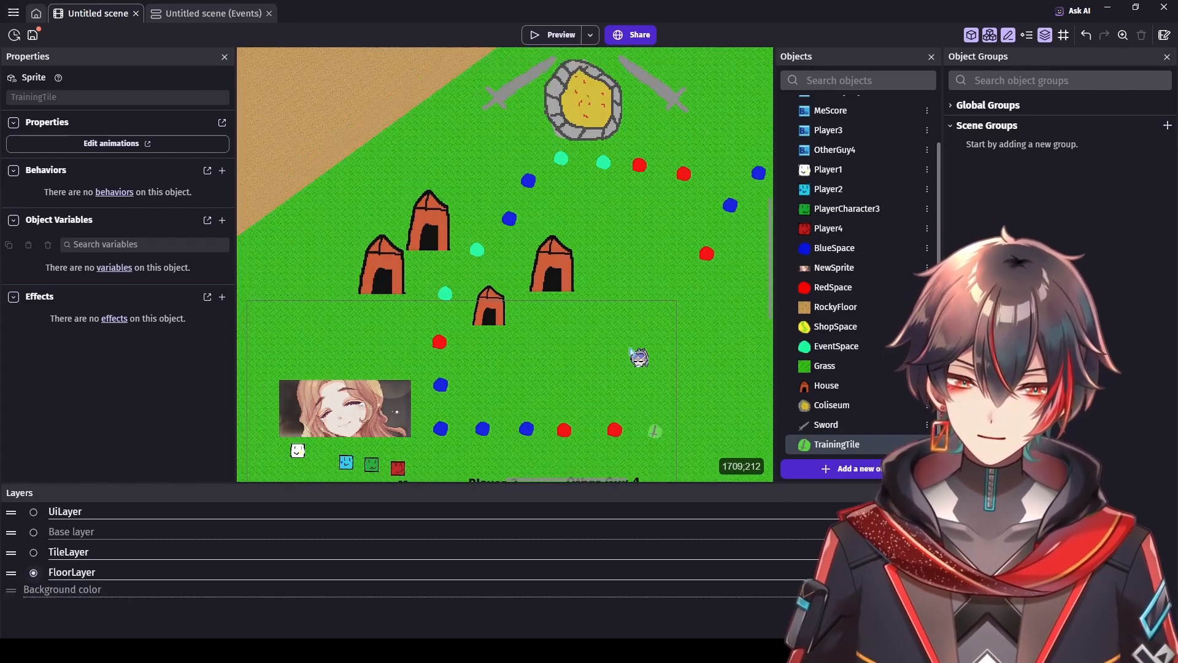
scroll(677, 353, down, 2)
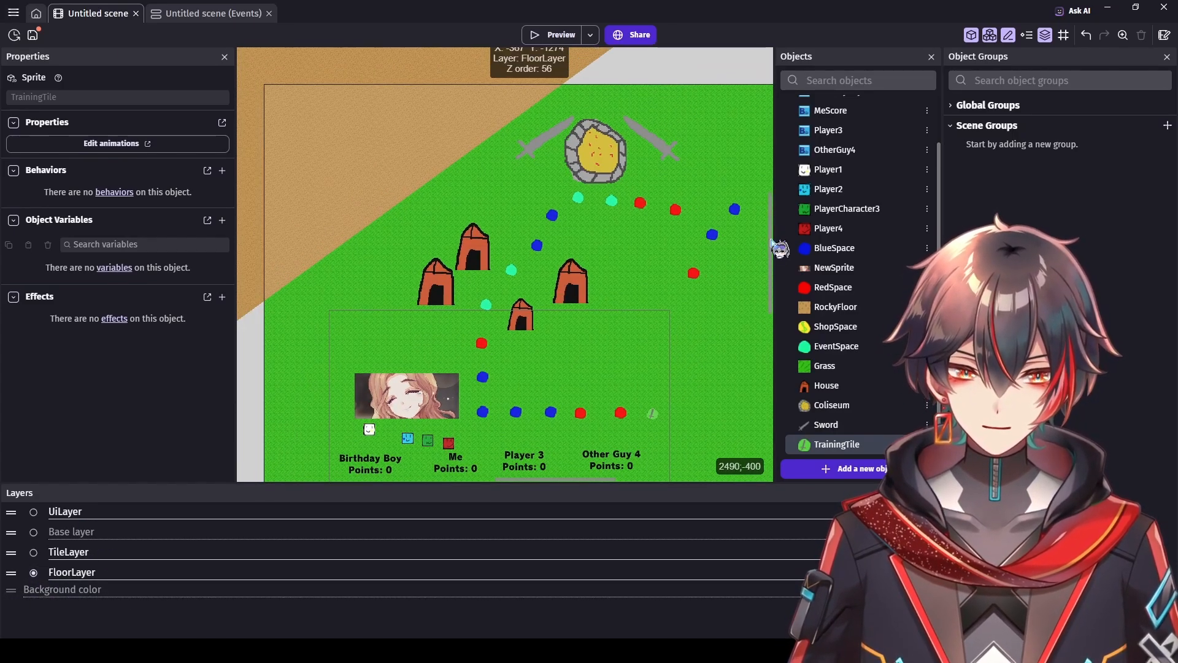
drag(770, 243, 768, 214)
scroll(375, 288, up, 2)
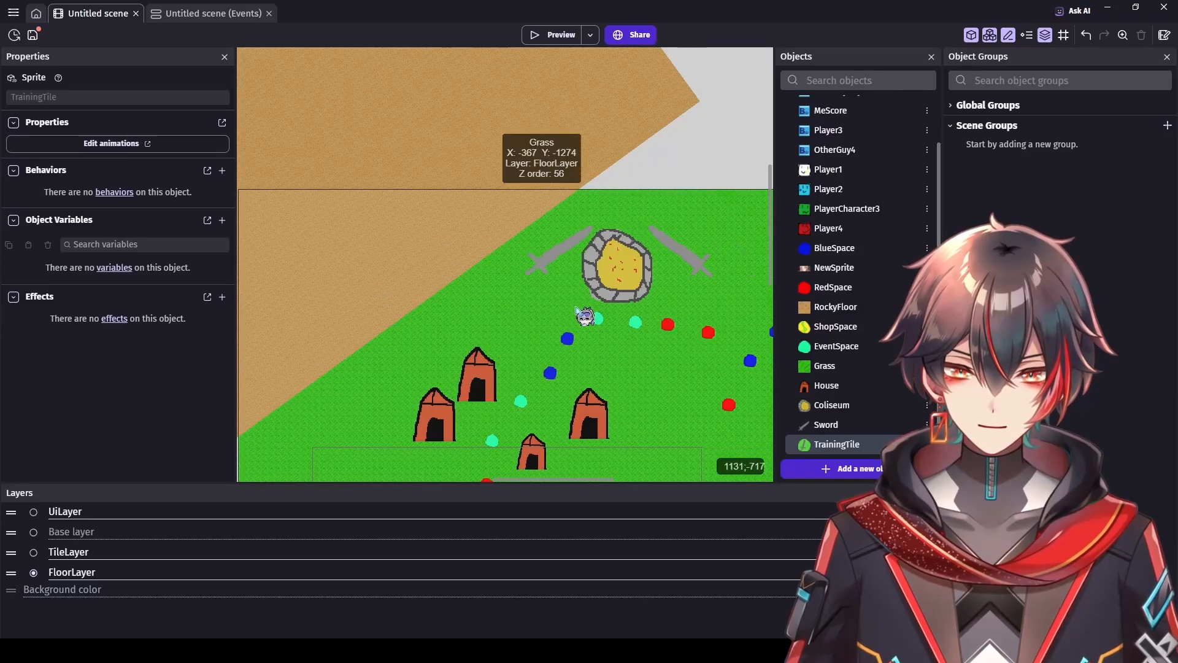
scroll(375, 343, up, 1)
scroll(291, 271, down, 2)
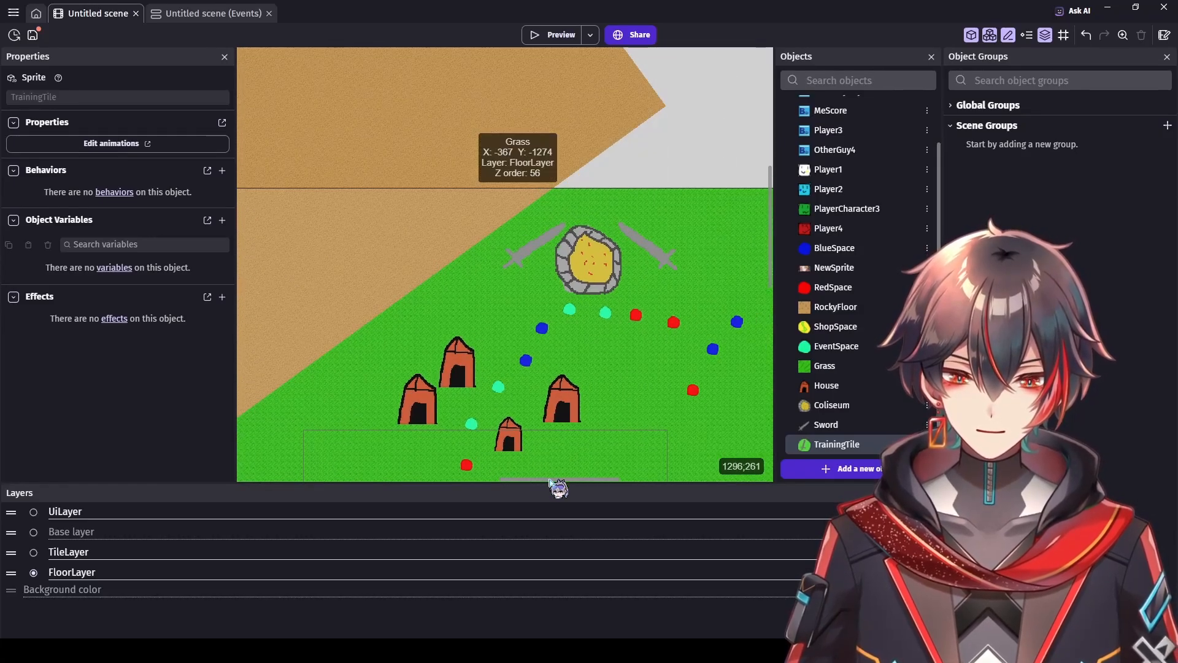
drag(549, 479, 525, 479)
scroll(432, 257, up, 1)
scroll(633, 340, up, 1)
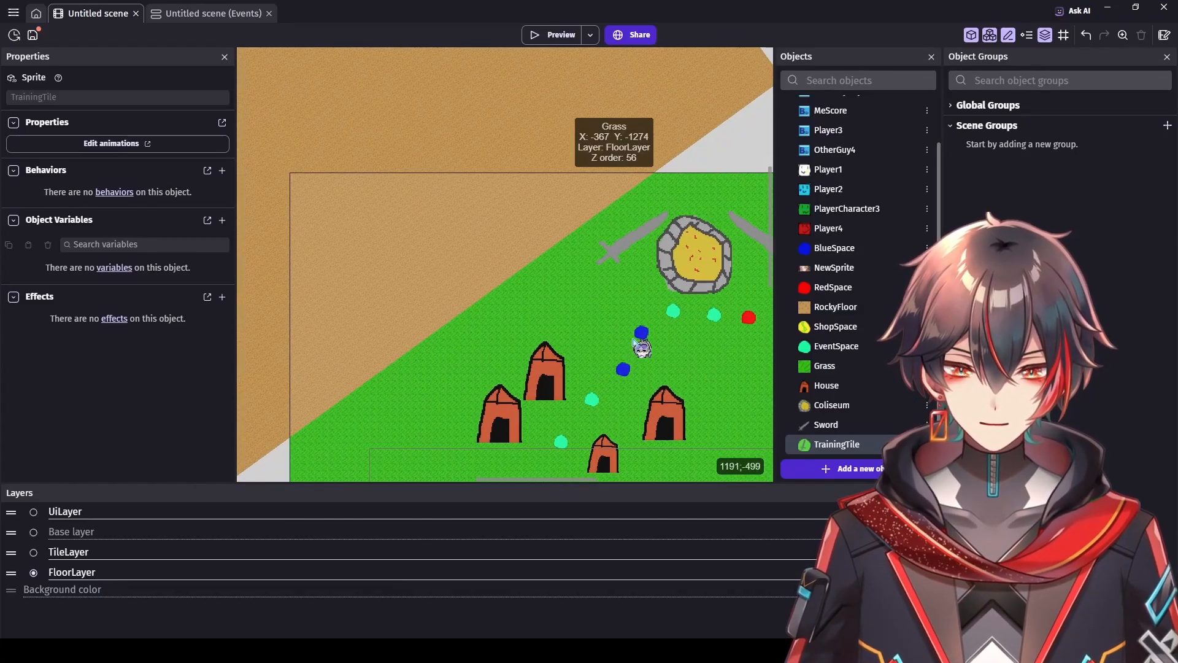
drag(841, 288, 819, 296)
drag(834, 246, 640, 282)
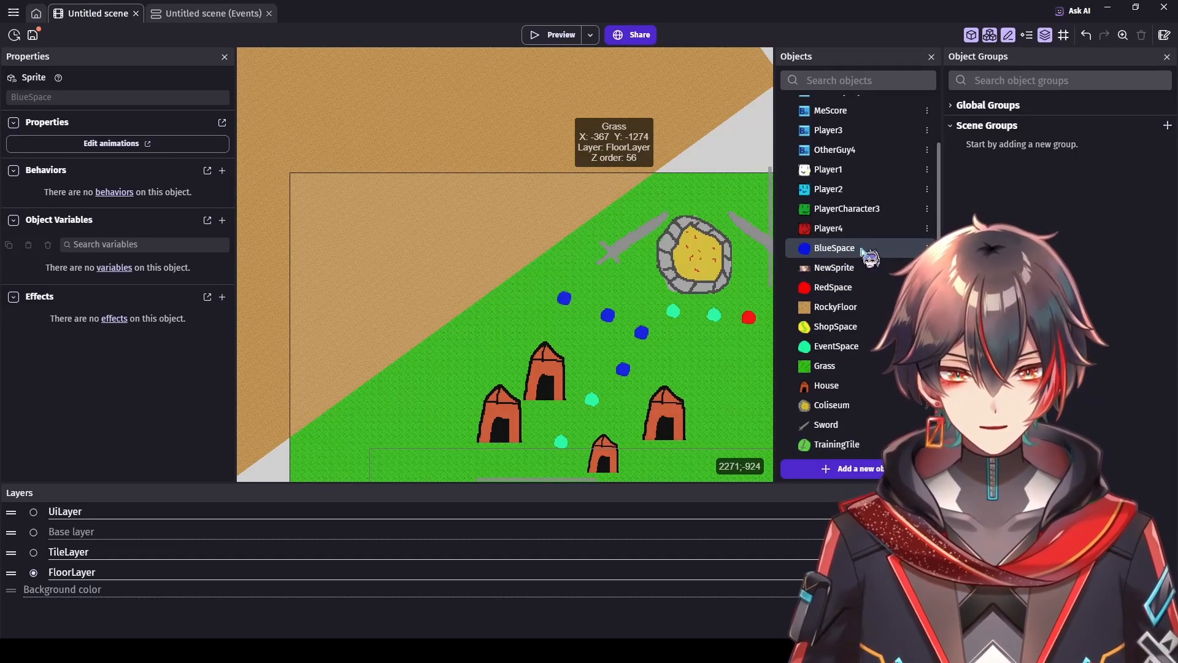
Step: Make TileLayer the active layer and assign the two new BlueSpaces near the RockyFloor to TileLayer
click(34, 552)
click(564, 297)
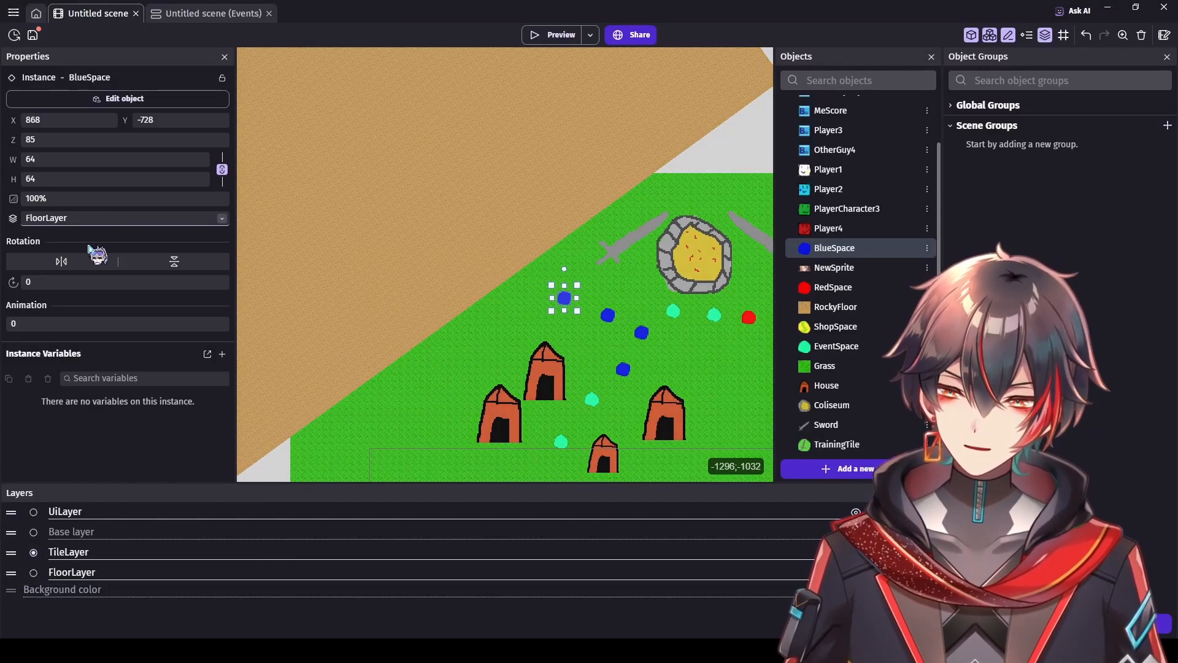
click(607, 315)
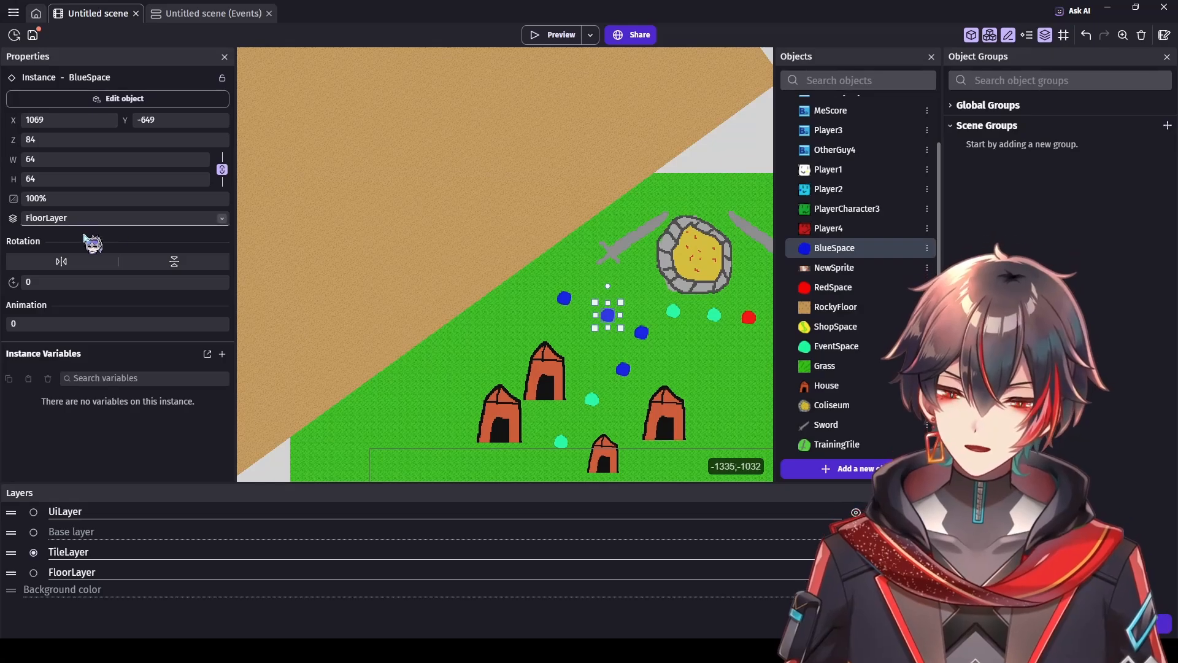
click(89, 243)
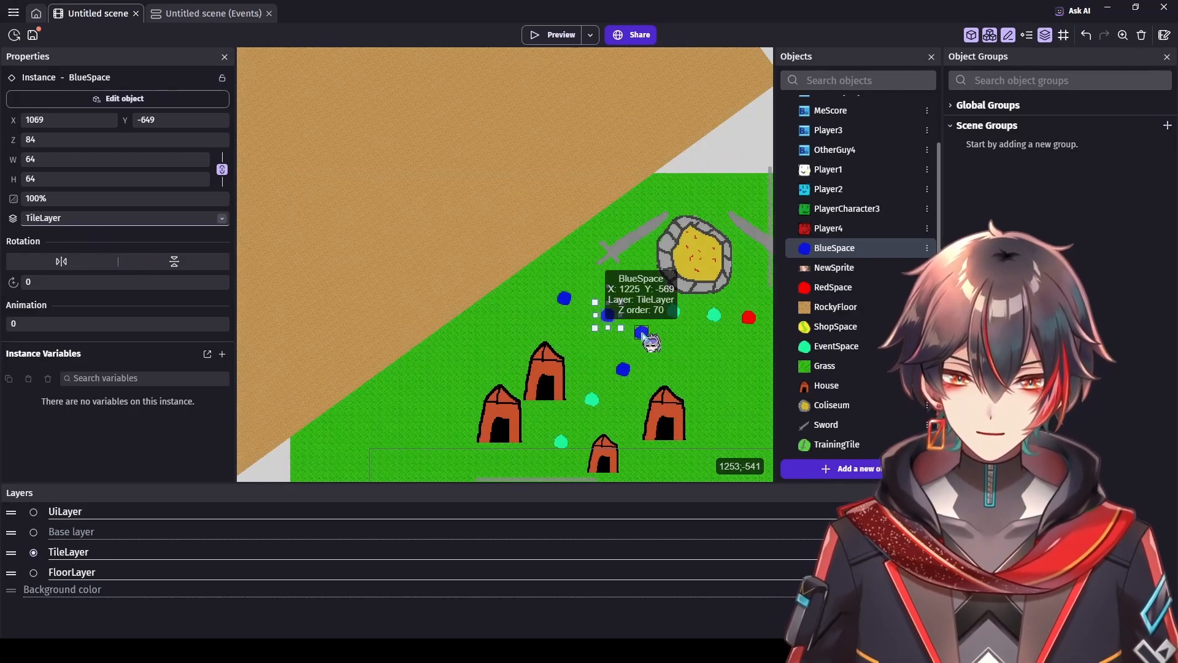
Step: Place three RedSpaces on TileLayer, extending the new branch from its outer BlueSpace onto the RockyFloor
scroll(689, 391, down, 4)
scroll(761, 263, down, 4)
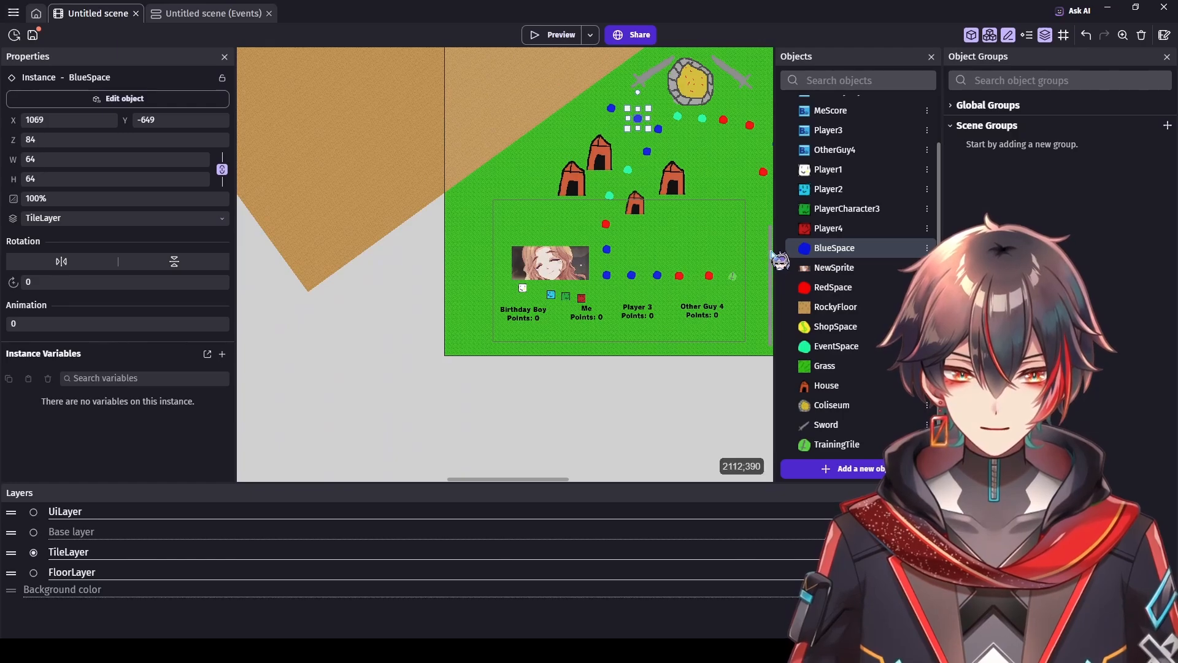
drag(771, 252, 772, 181)
scroll(555, 257, up, 3)
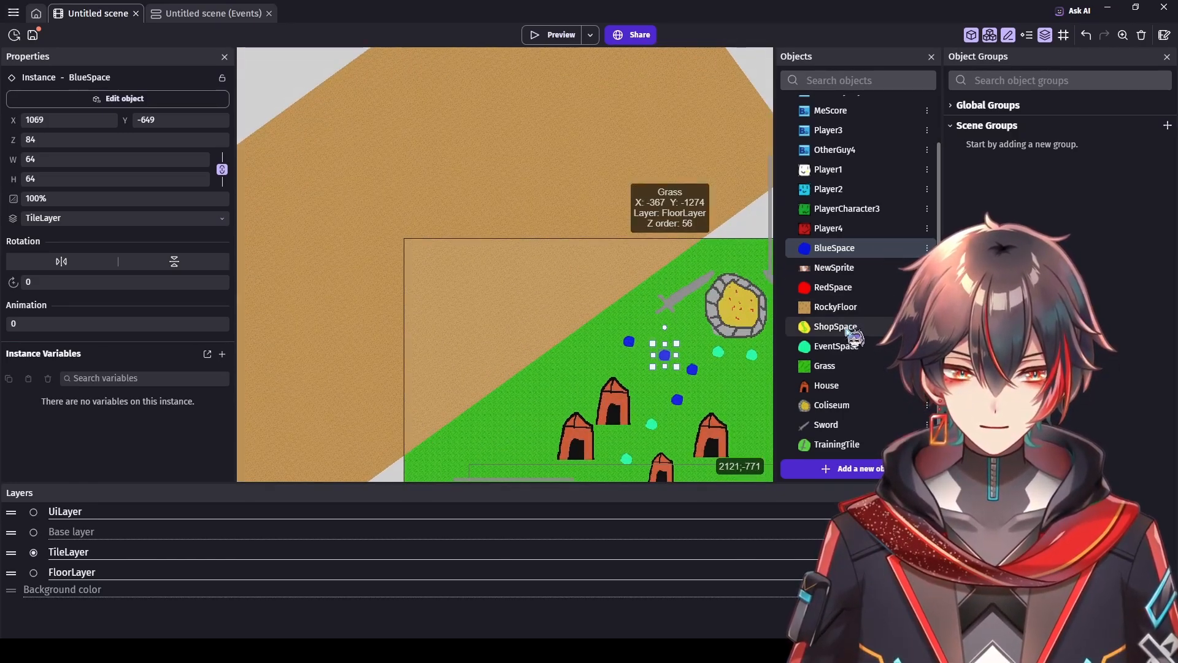
click(854, 288)
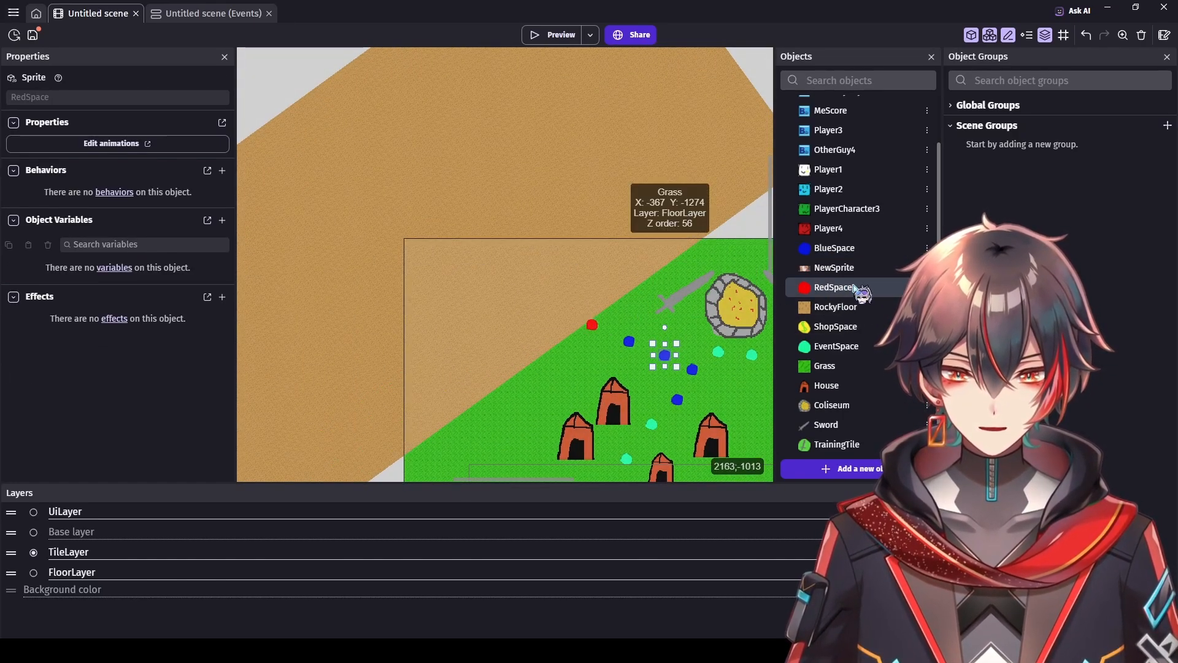
click(545, 318)
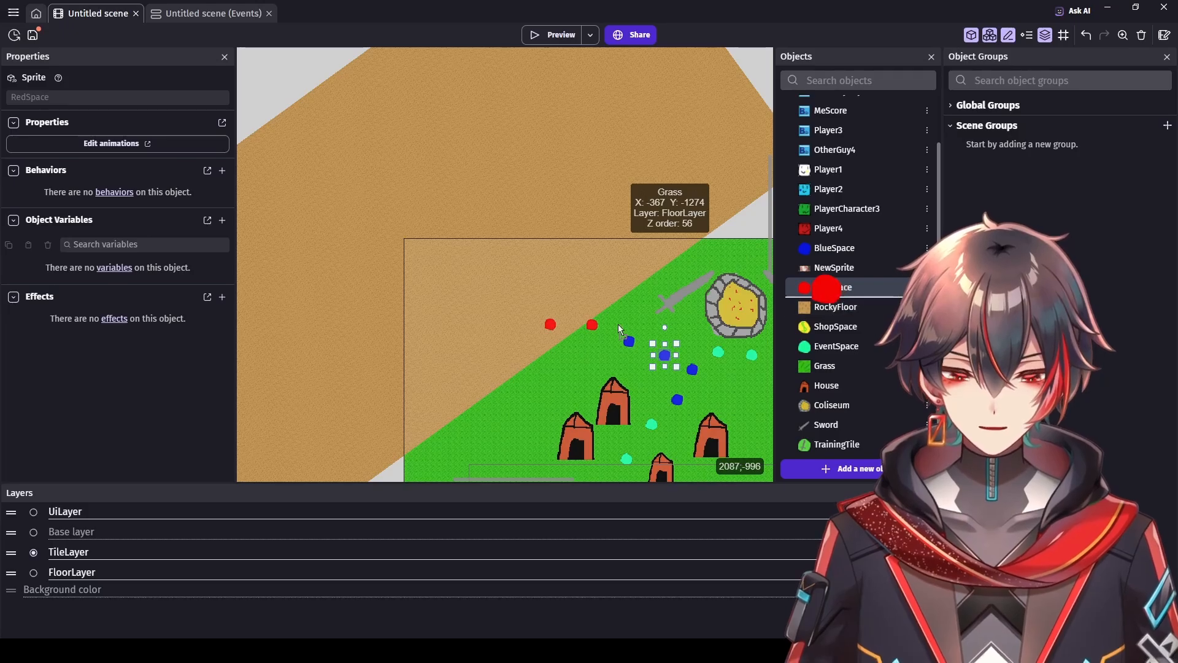
drag(517, 336, 511, 340)
scroll(471, 393, up, 1)
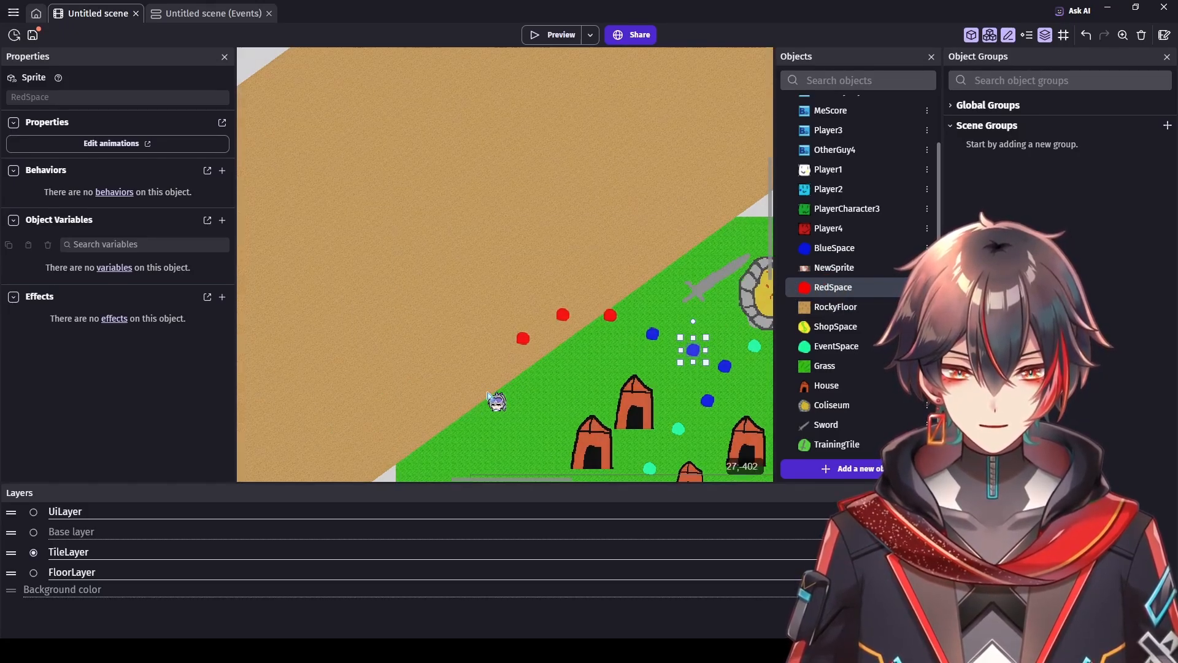
Step: Place a BlueSpace on the RockyFloor after the branch's last RedSpace
click(835, 252)
click(495, 361)
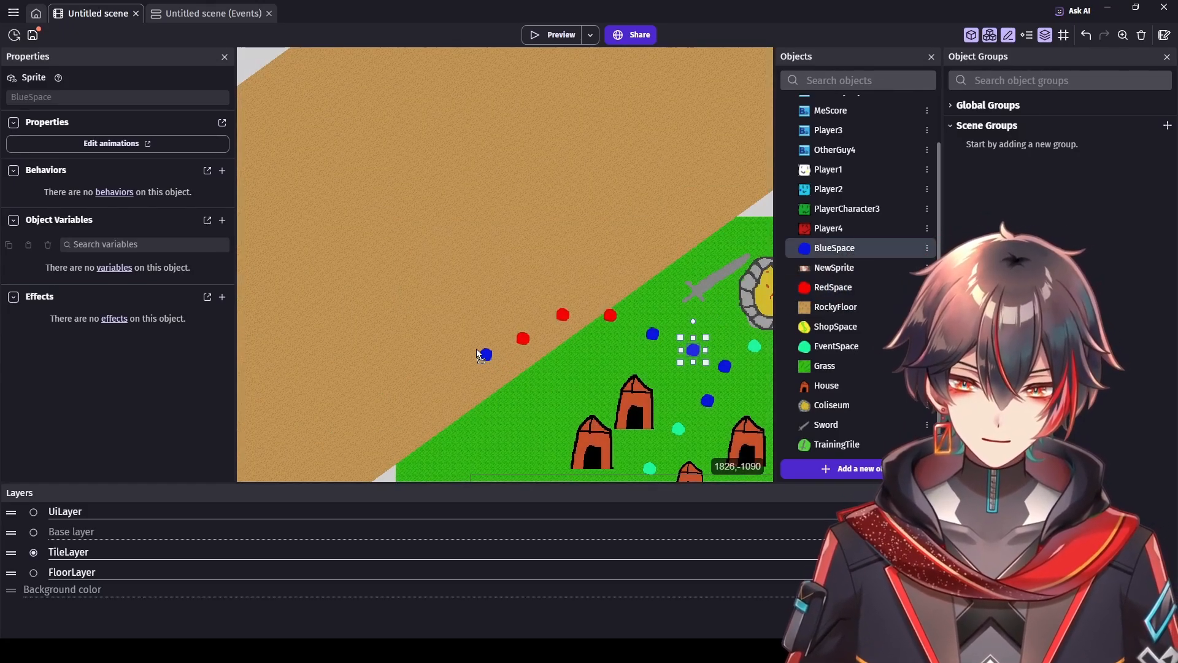
scroll(644, 392, down, 2)
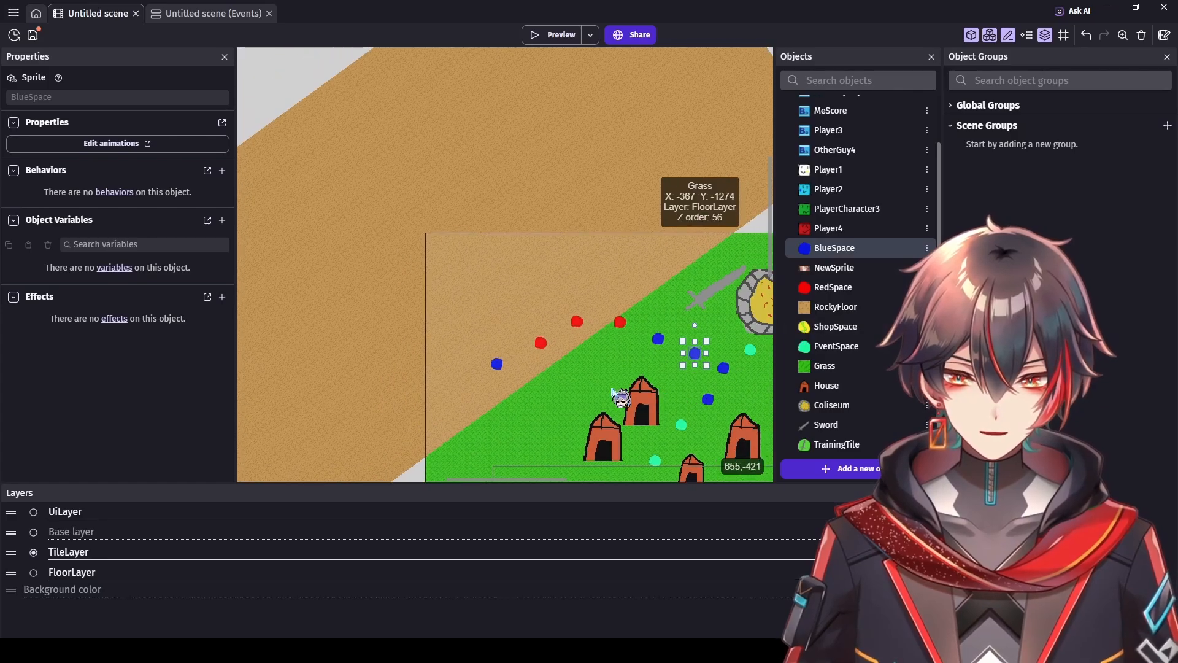
scroll(771, 227, down, 2)
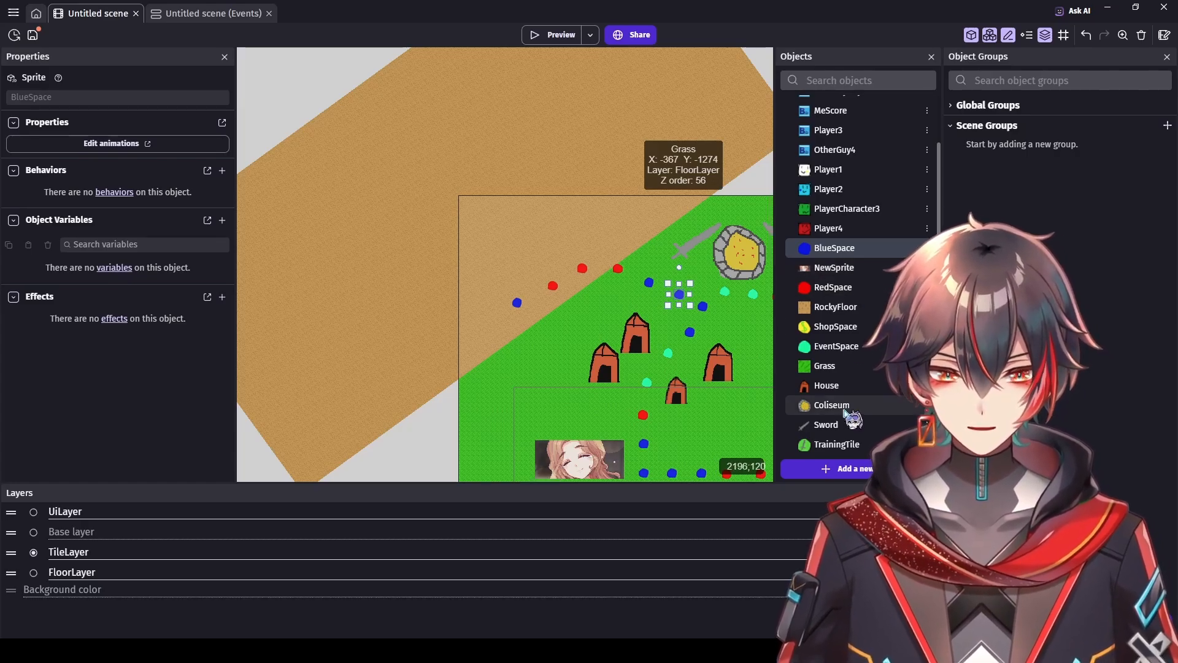
Step: Extend the branch on the RockyFloor with a TrainingTile after its last BlueSpace and another BlueSpace farther out
click(836, 444)
click(478, 314)
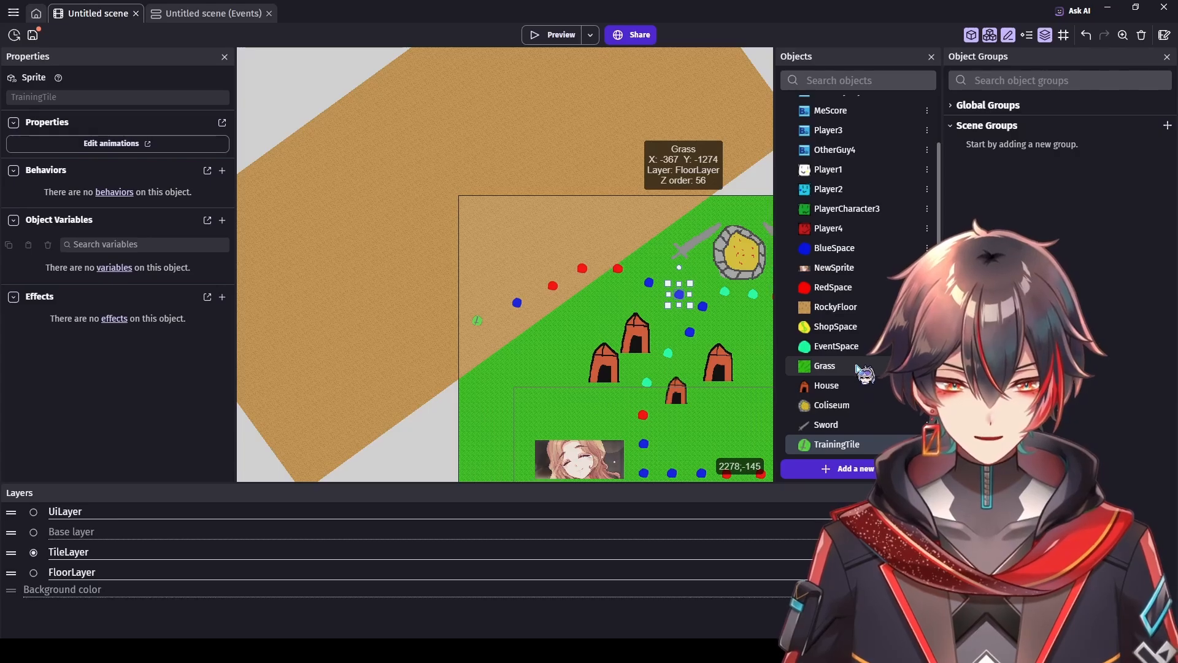
scroll(859, 367, up, 3)
ctrl+scroll(363, 415, up, 3)
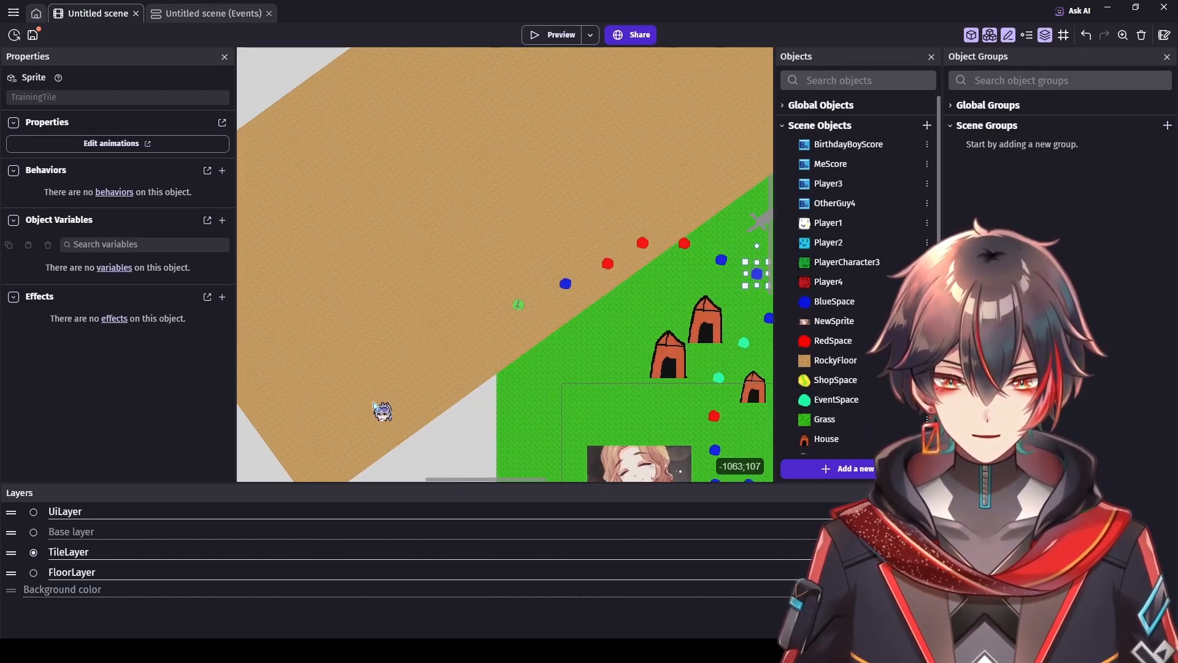
click(822, 301)
click(462, 294)
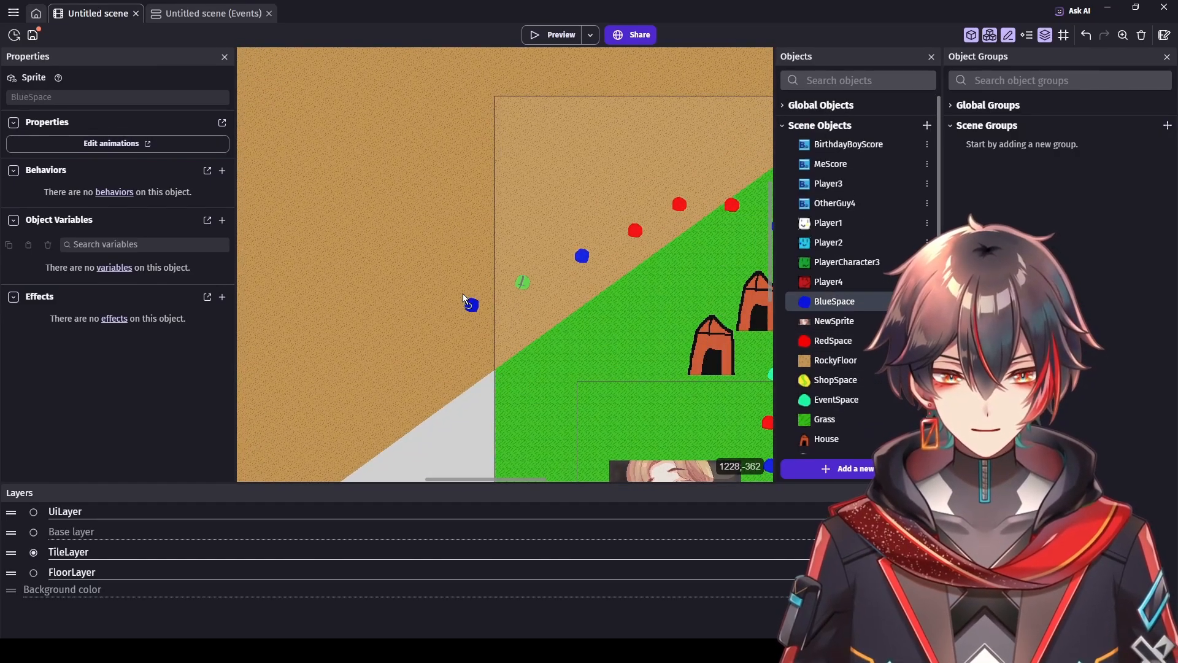
drag(440, 289, 430, 290)
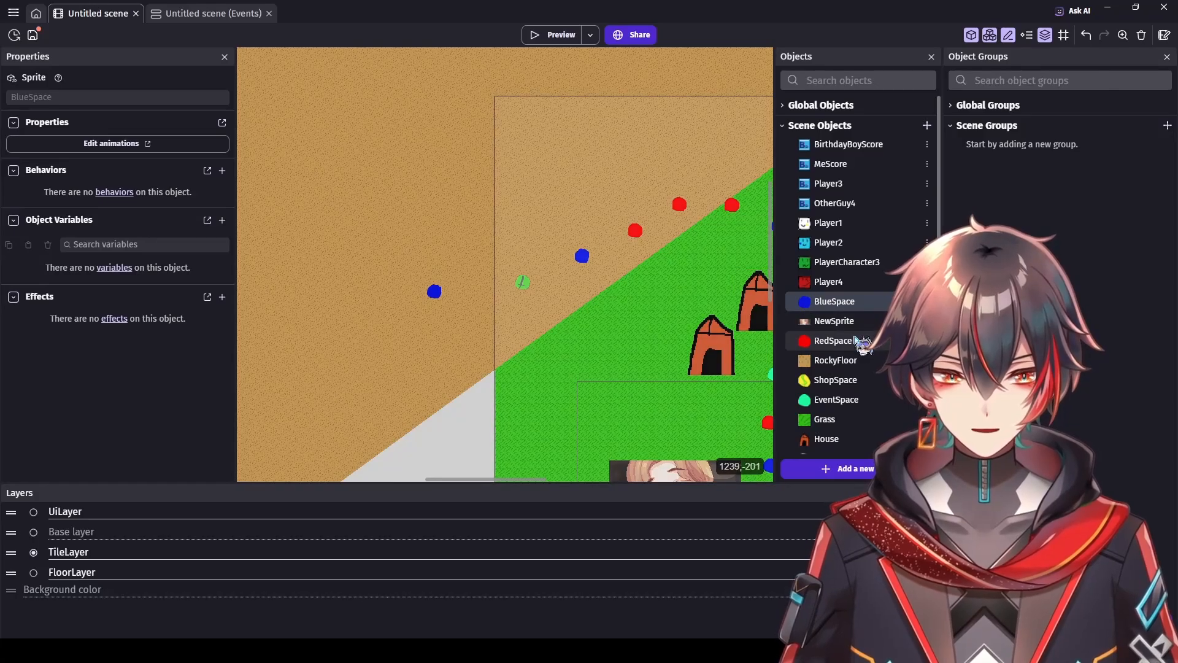
Step: Place a RedSpace above the outermost BlueSpace and fill the gap beside the TrainingTile with another BlueSpace
drag(856, 344, 739, 340)
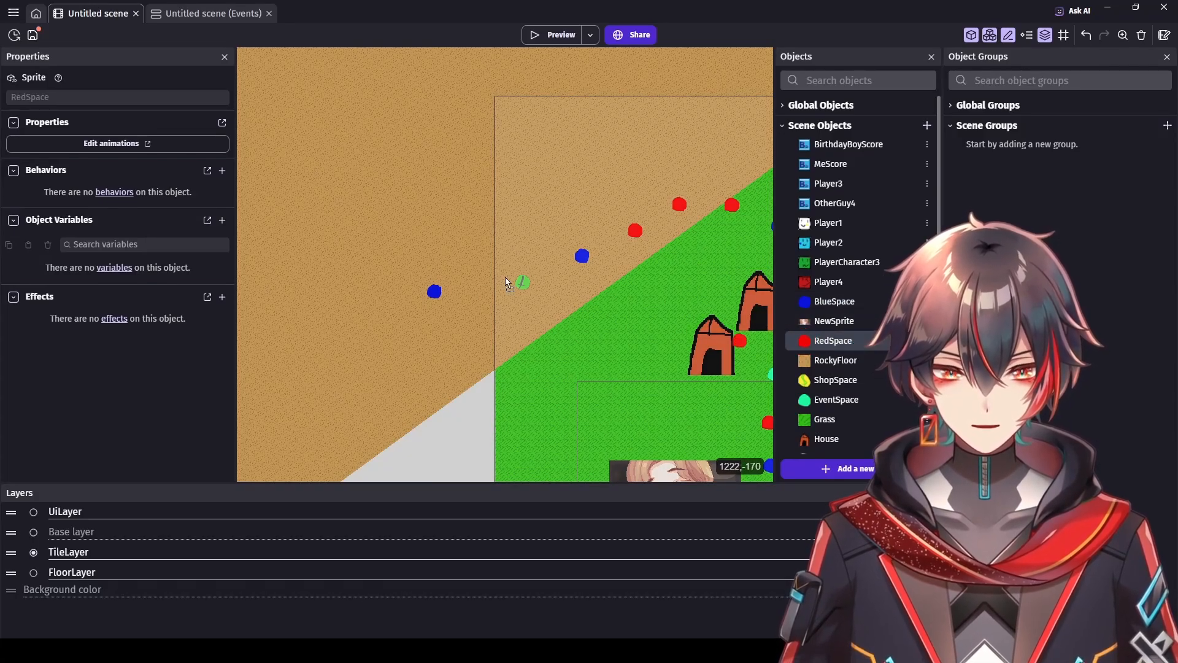
scroll(409, 230, down, 5)
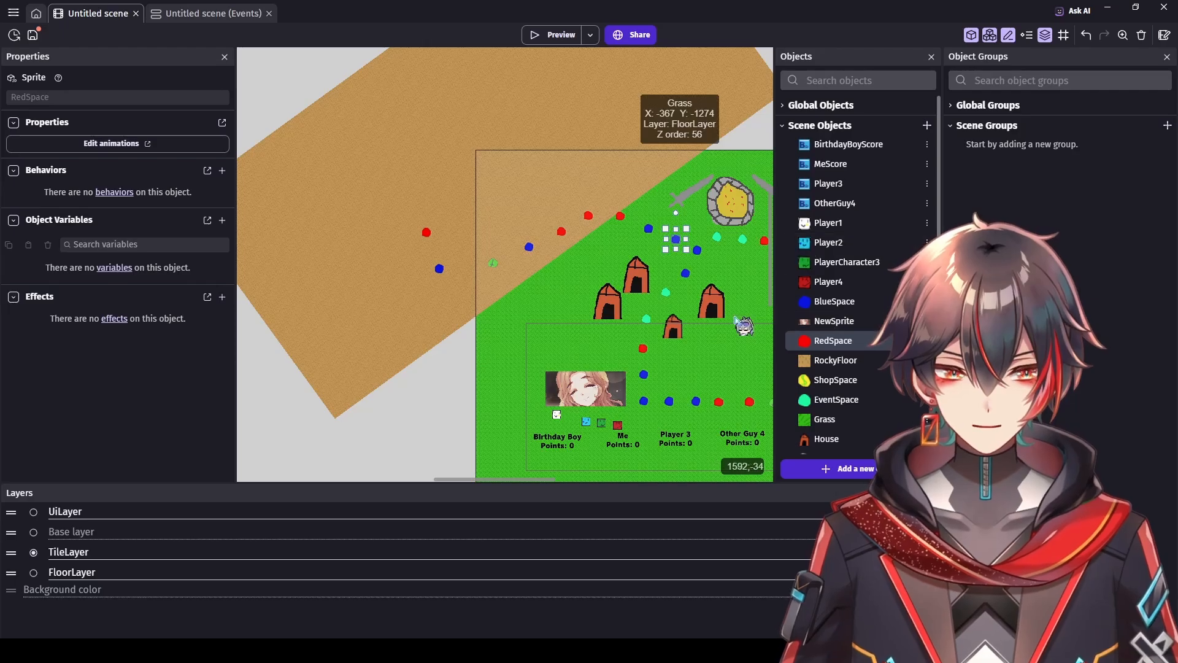
scroll(736, 310, down, 2)
scroll(730, 296, up, 1)
scroll(731, 294, up, 1)
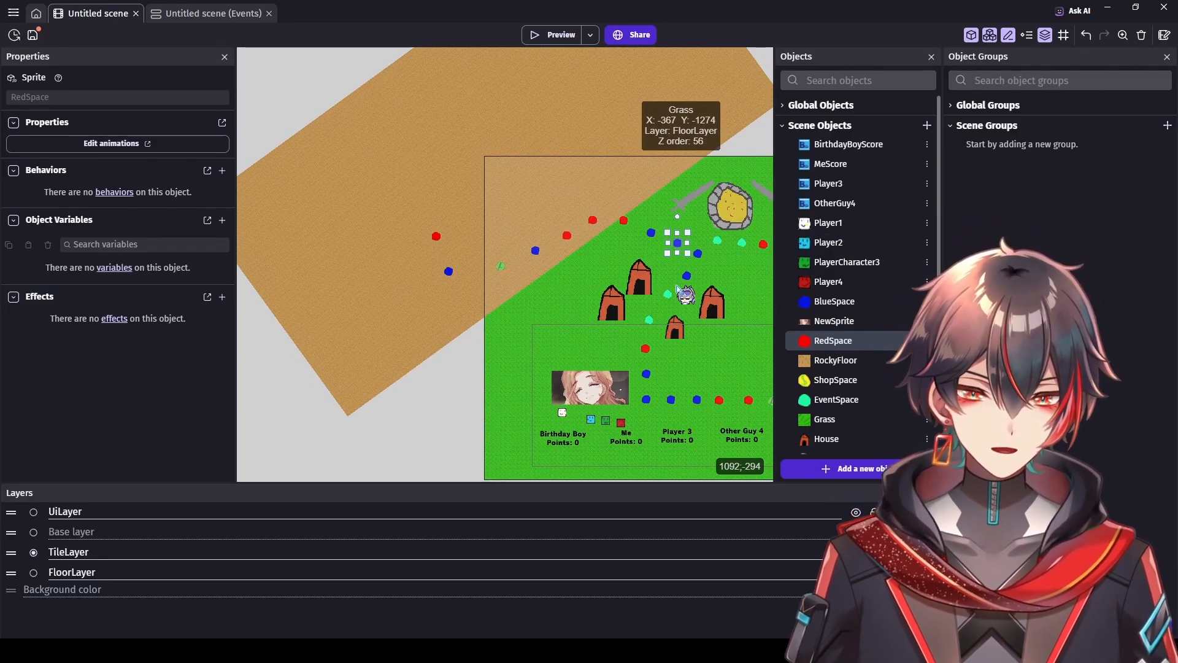
scroll(548, 292, down, 4)
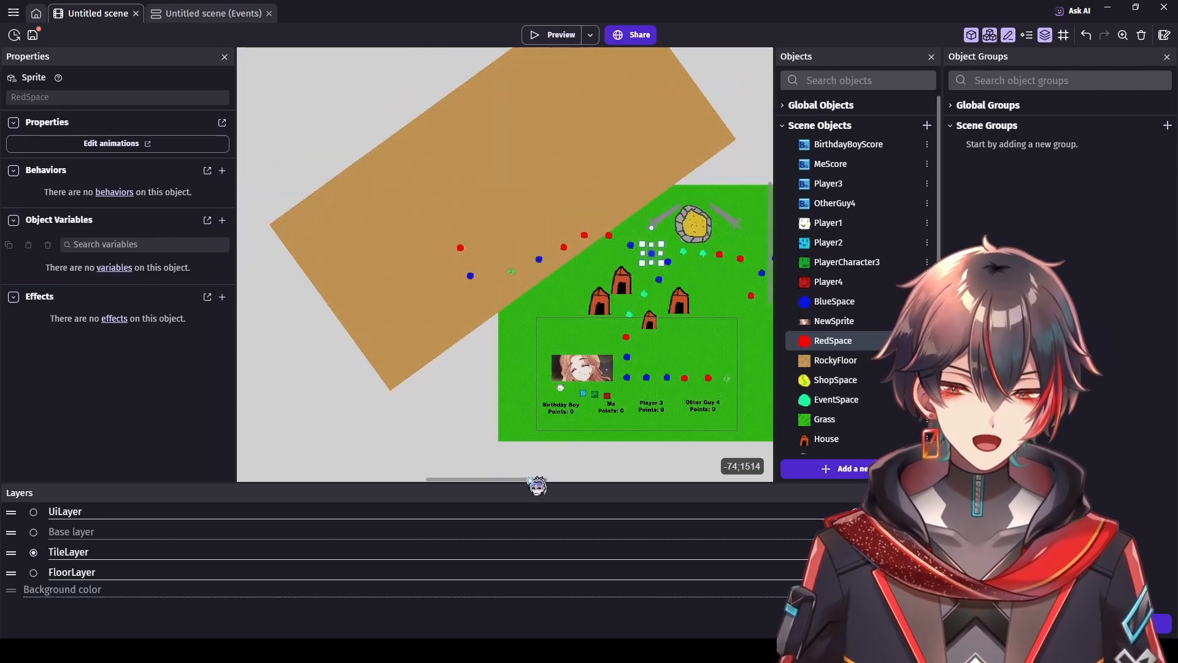
drag(529, 479, 618, 478)
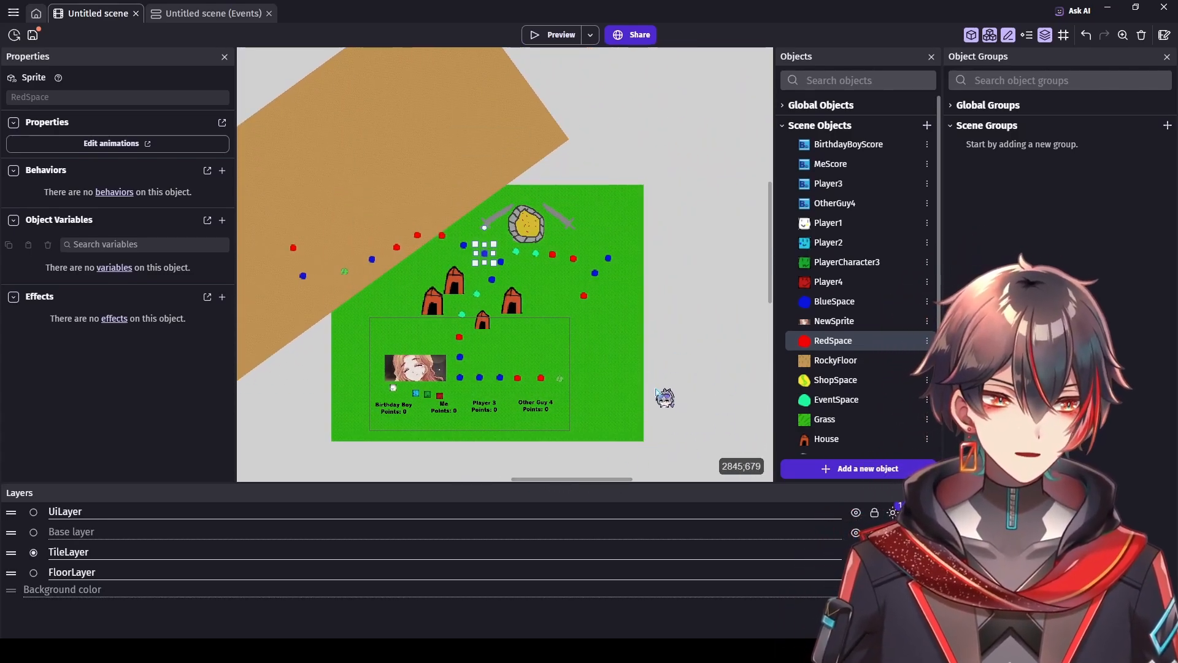
scroll(297, 281, up, 5)
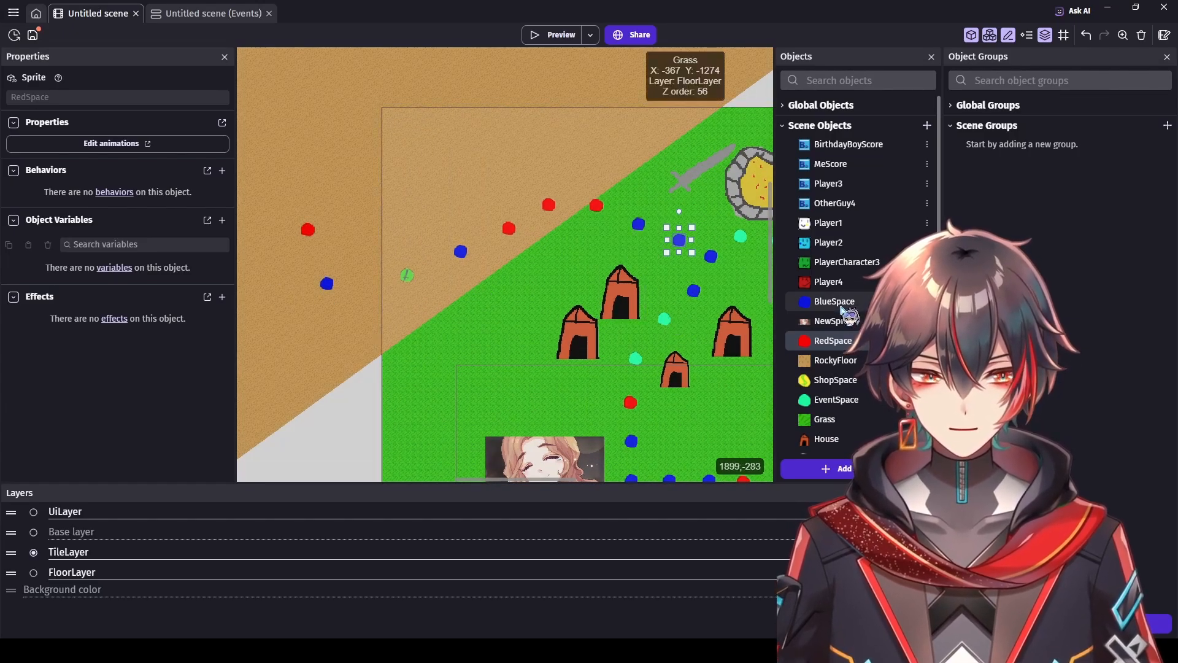
drag(841, 306, 373, 282)
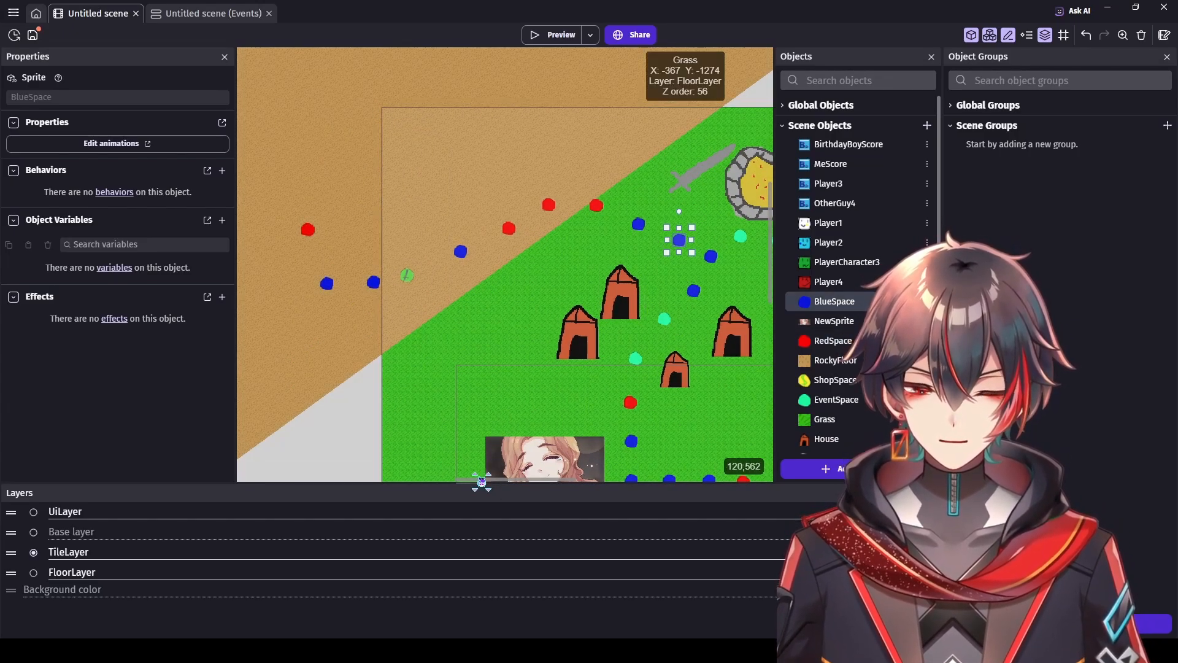
Step: Continue the branch upward from the outer RedSpace with a BlueSpace, an EventSpace, a RedSpace and a BlueSpace
drag(483, 481, 449, 480)
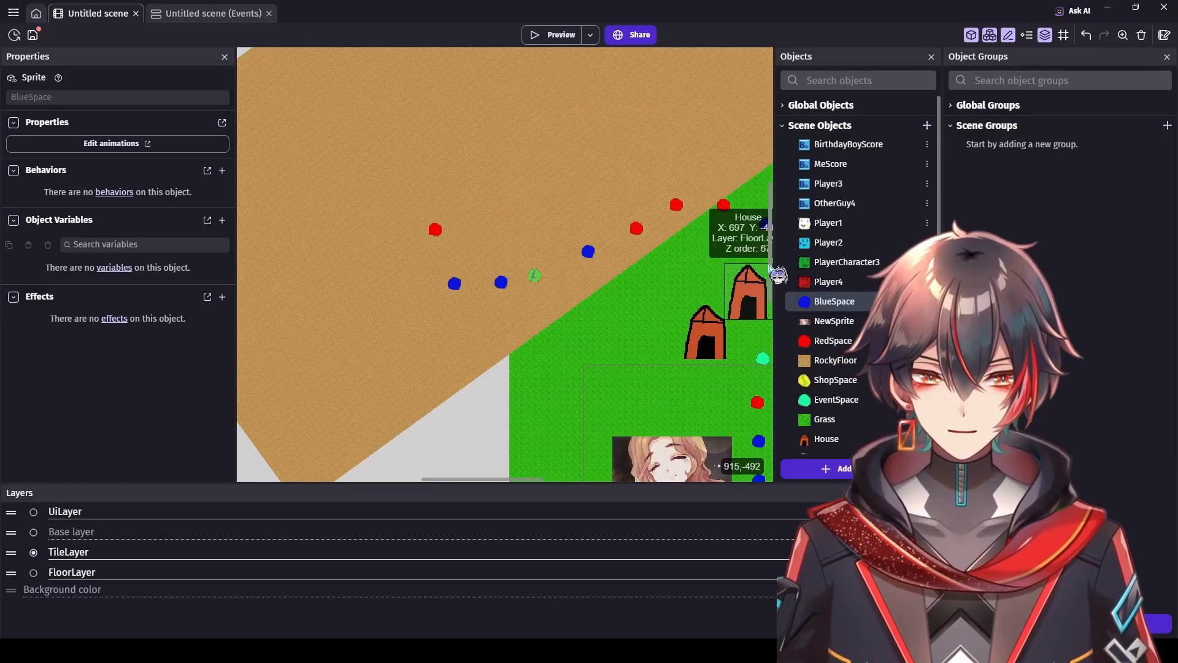
scroll(767, 270, up, 3)
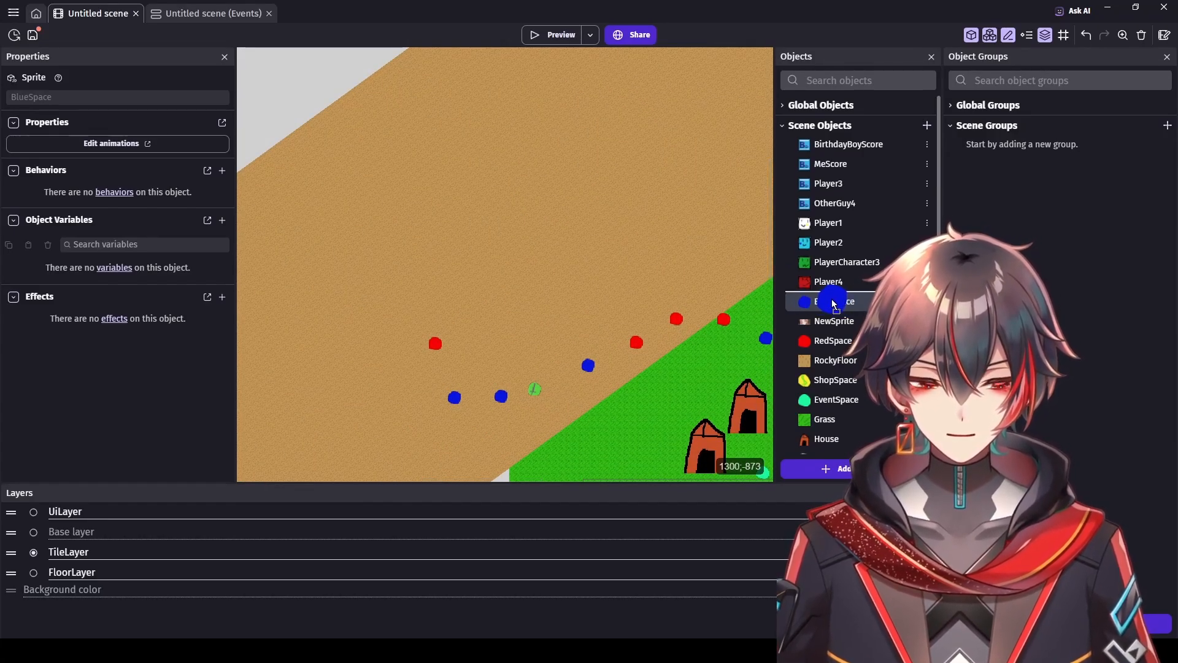
drag(438, 314, 441, 306)
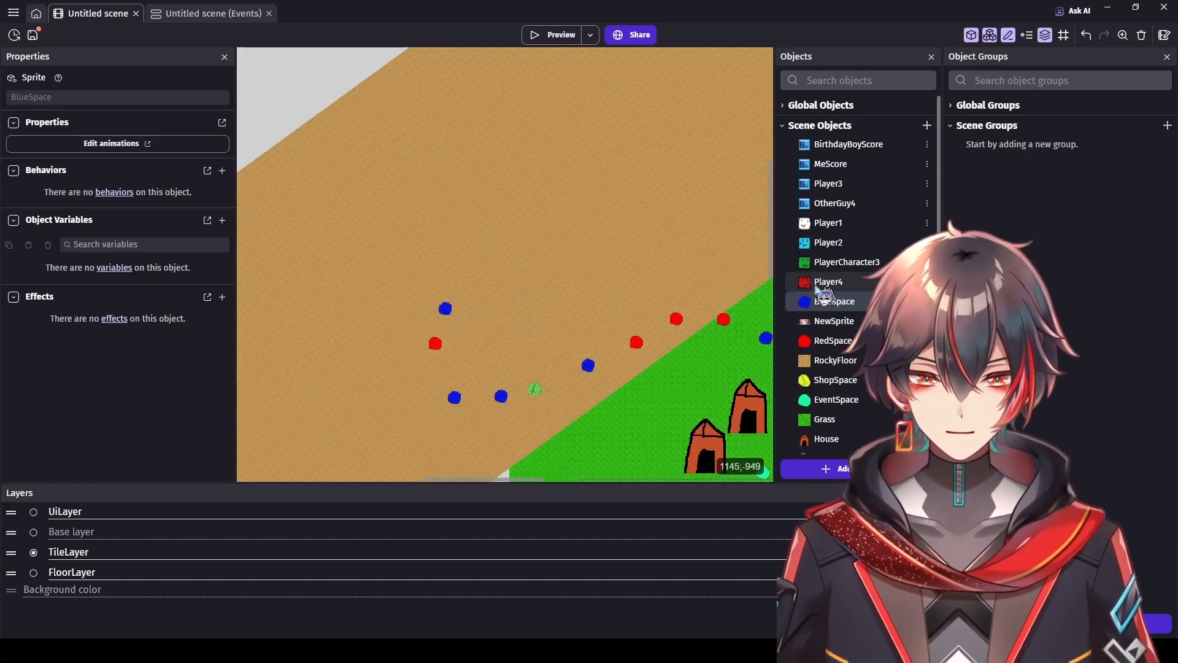
drag(835, 399, 471, 280)
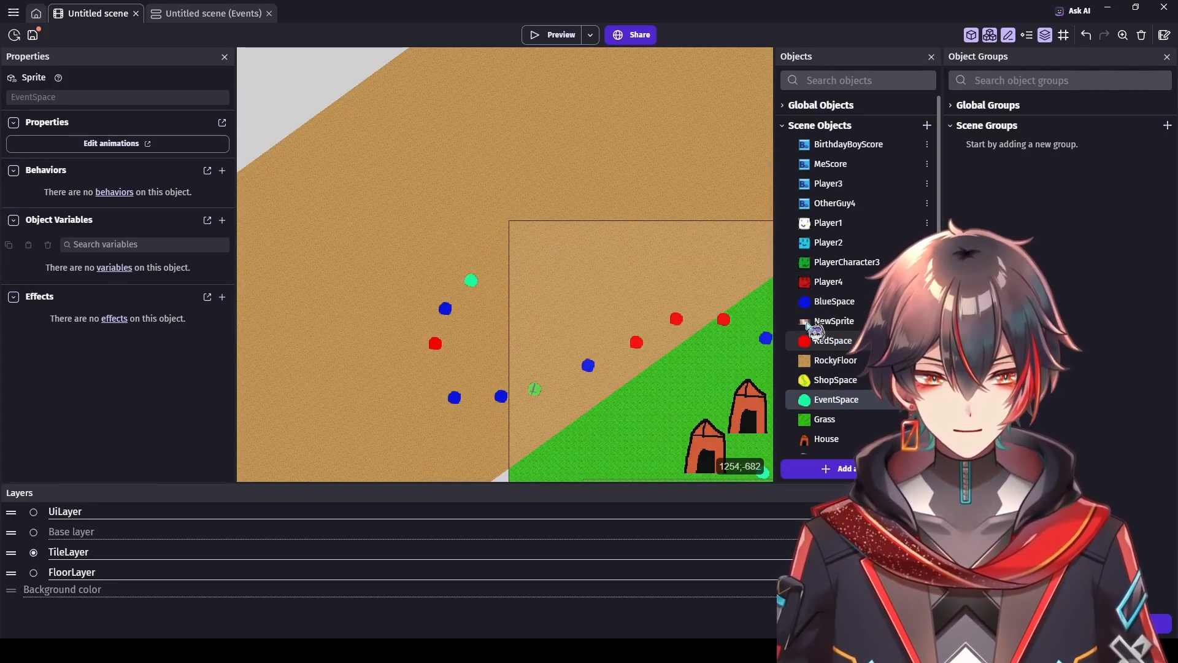
drag(833, 341, 498, 246)
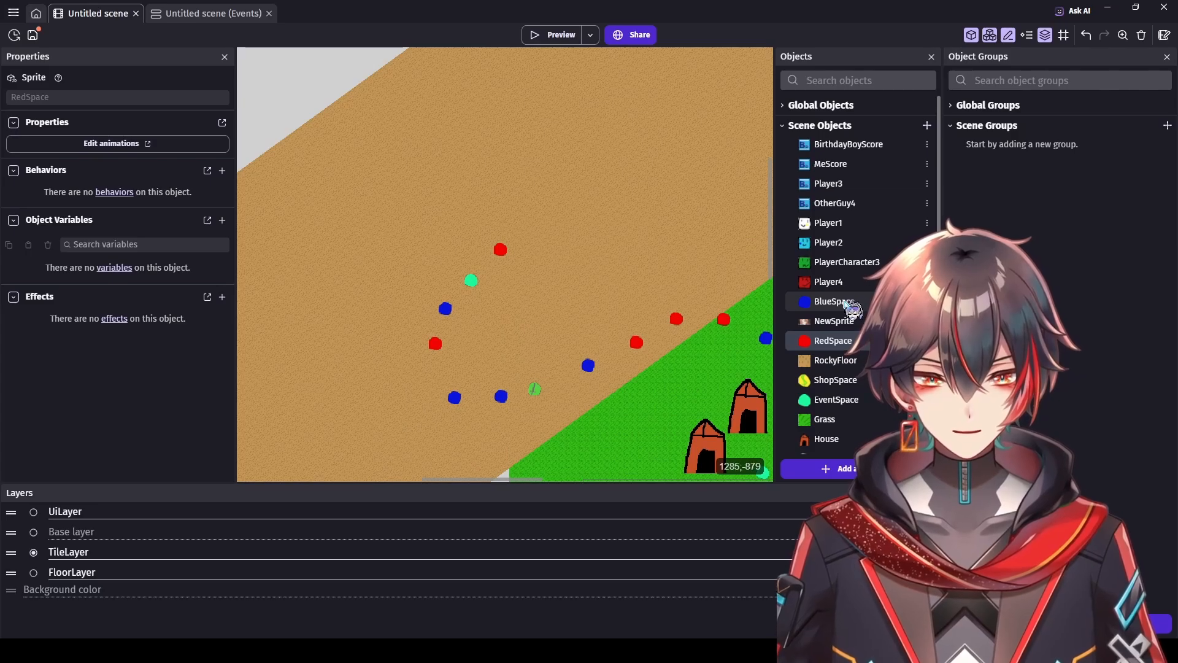
drag(834, 301, 522, 213)
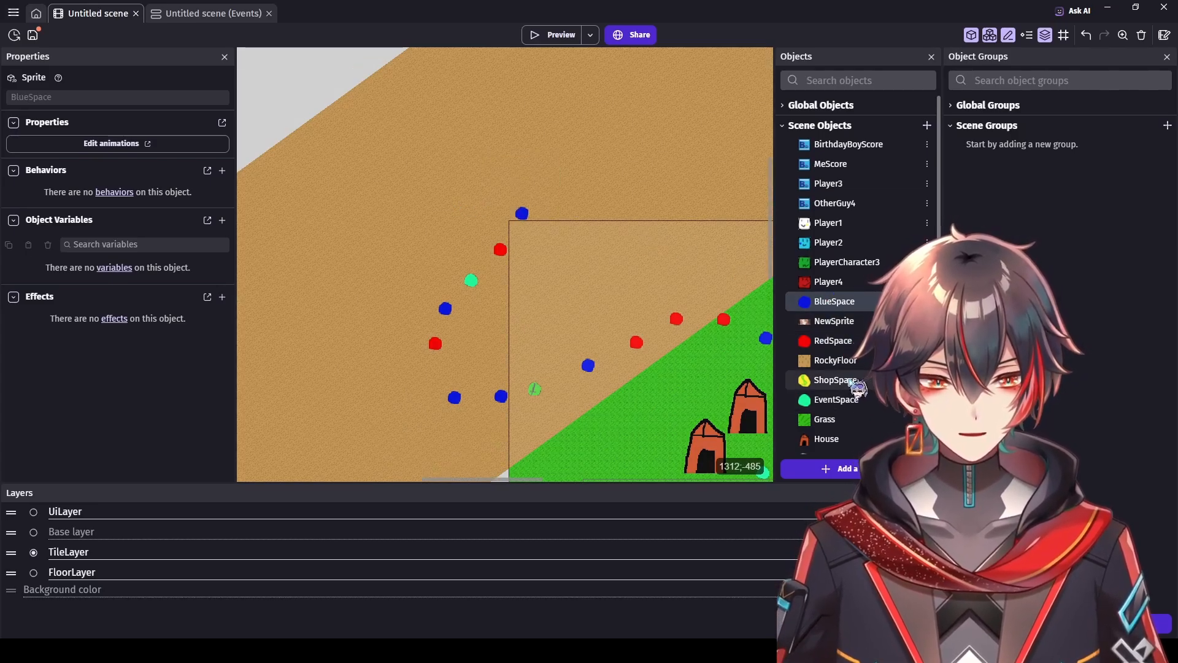
Step: Place four TrainingTiles in a row leading up the RockyFloor from the branch's last BlueSpace
scroll(852, 384, down, 1)
drag(836, 444, 526, 165)
scroll(724, 252, down, 2)
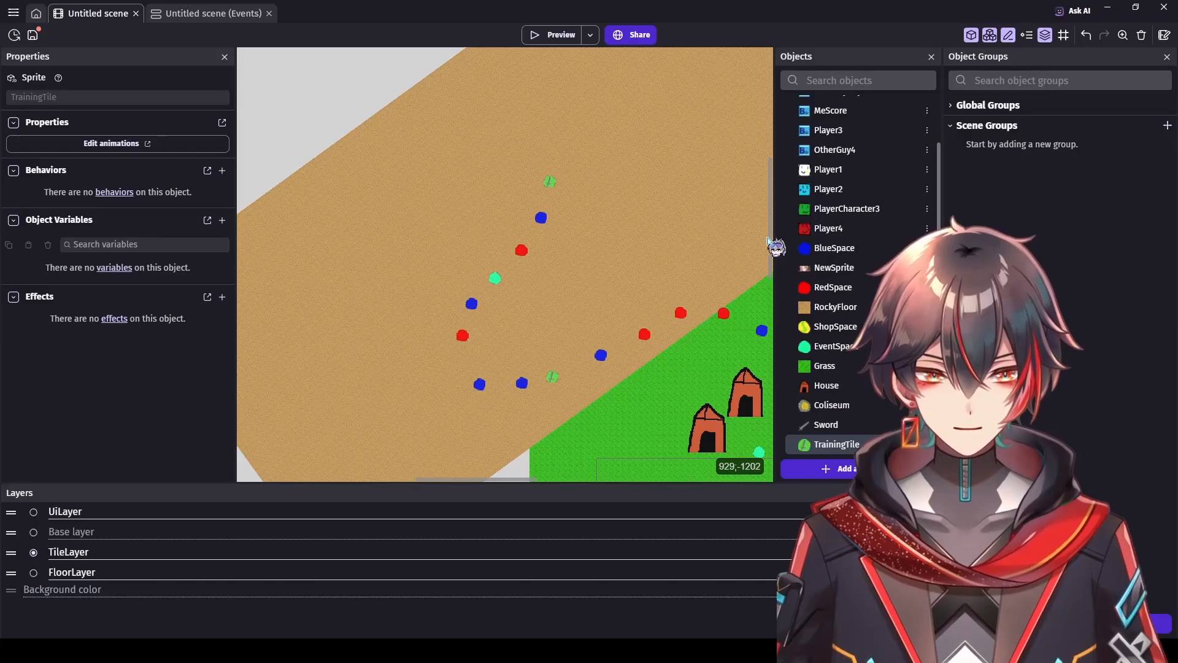
drag(770, 234, 770, 215)
scroll(537, 209, up, 1)
click(561, 243)
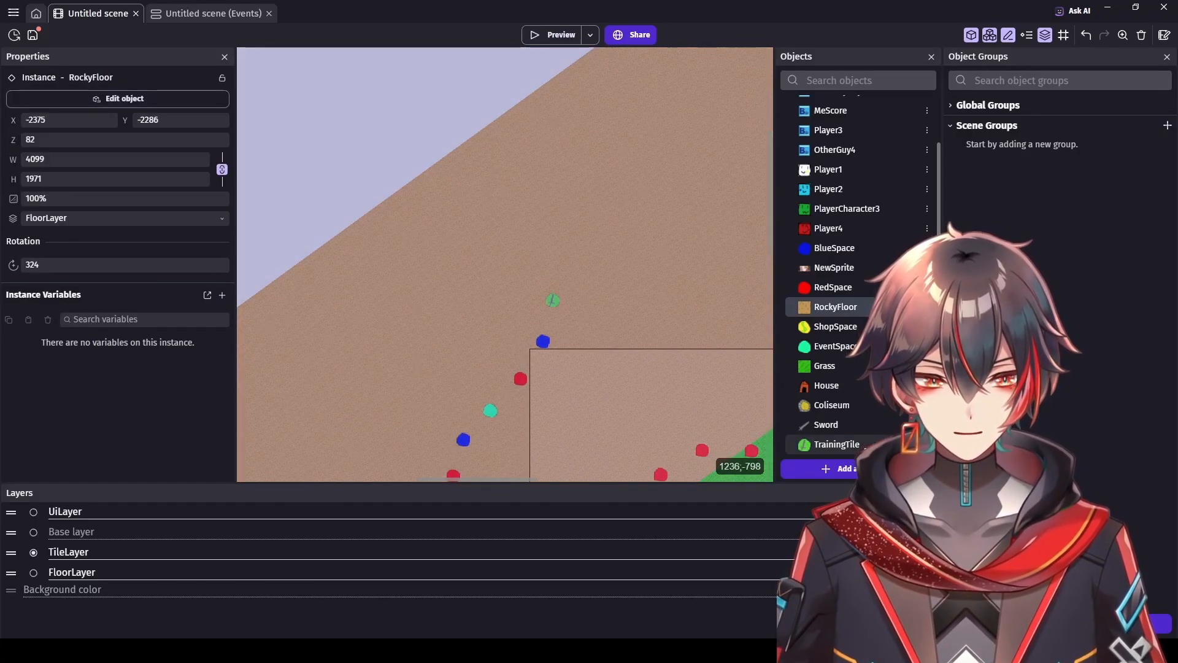
drag(837, 444, 529, 270)
drag(836, 445, 505, 234)
drag(844, 446, 505, 193)
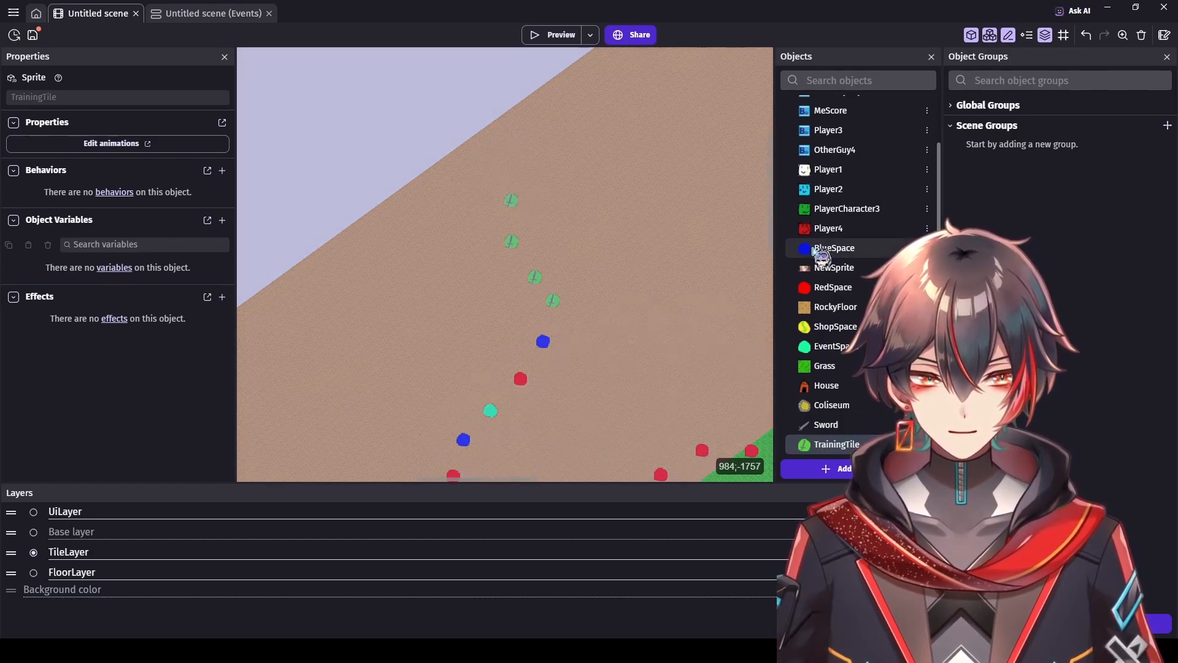
Step: Place an EventSpace at the branch's upper bend, followed by four TrainingTiles running across the RockyFloor
drag(838, 344, 516, 161)
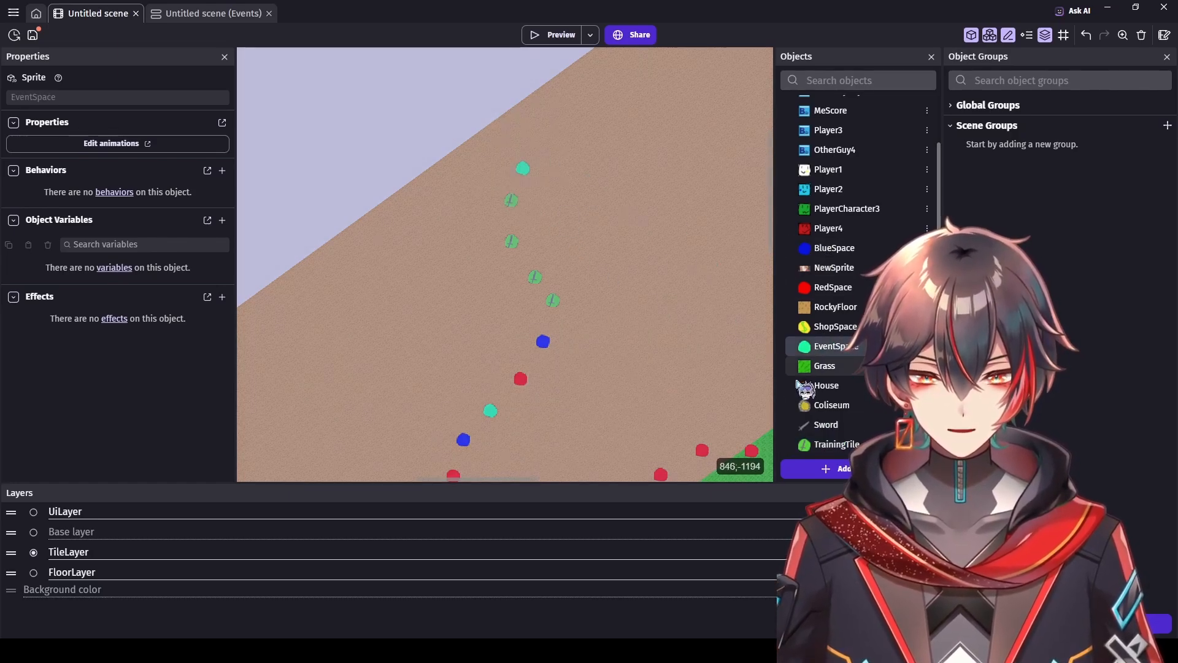
drag(829, 444, 635, 206)
drag(528, 484, 577, 484)
Step: Extend the branch toward the RockyFloor's corner above the Coliseum with two RedSpaces, then BlueSpace, RedSpace, BlueSpace, RedSpace and BlueSpace
drag(842, 286, 504, 234)
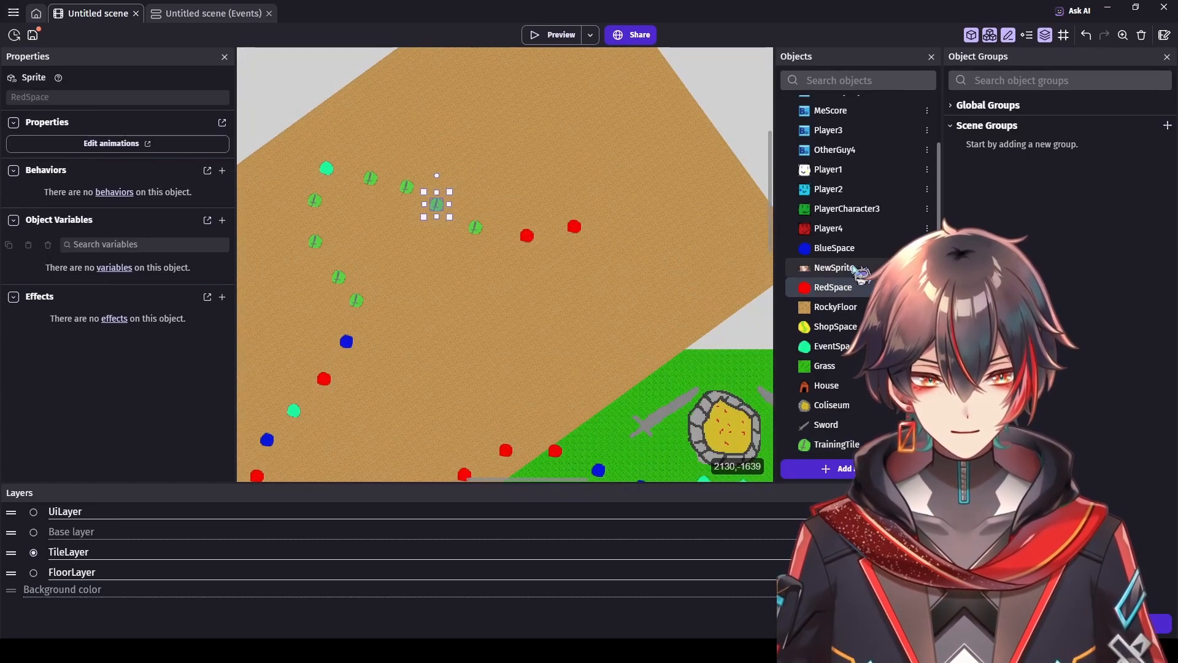
drag(833, 248, 625, 219)
drag(832, 287, 658, 227)
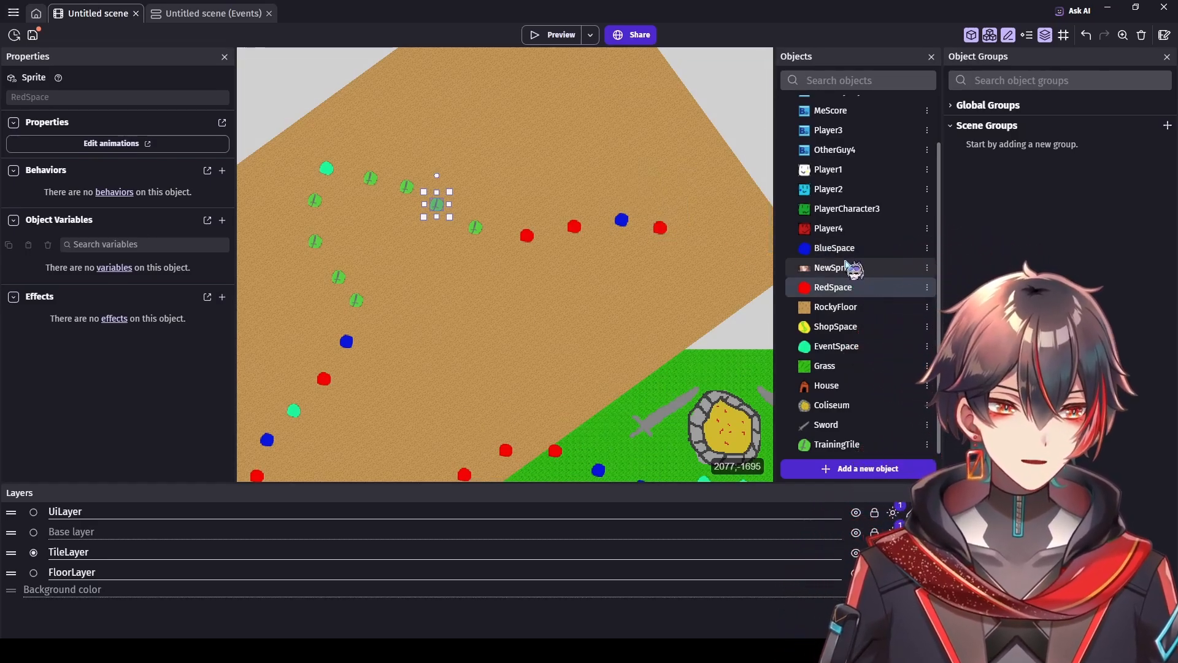
drag(851, 259, 701, 256)
drag(579, 478, 607, 477)
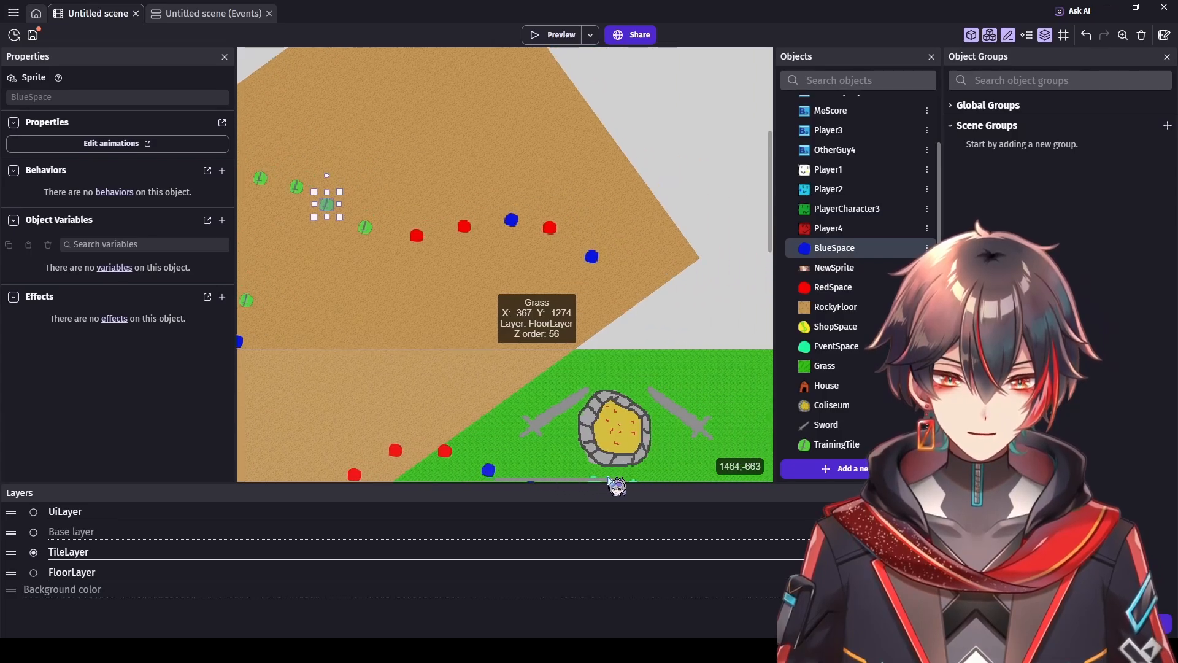
scroll(648, 363, up, 2)
drag(841, 288, 615, 277)
drag(834, 248, 763, 277)
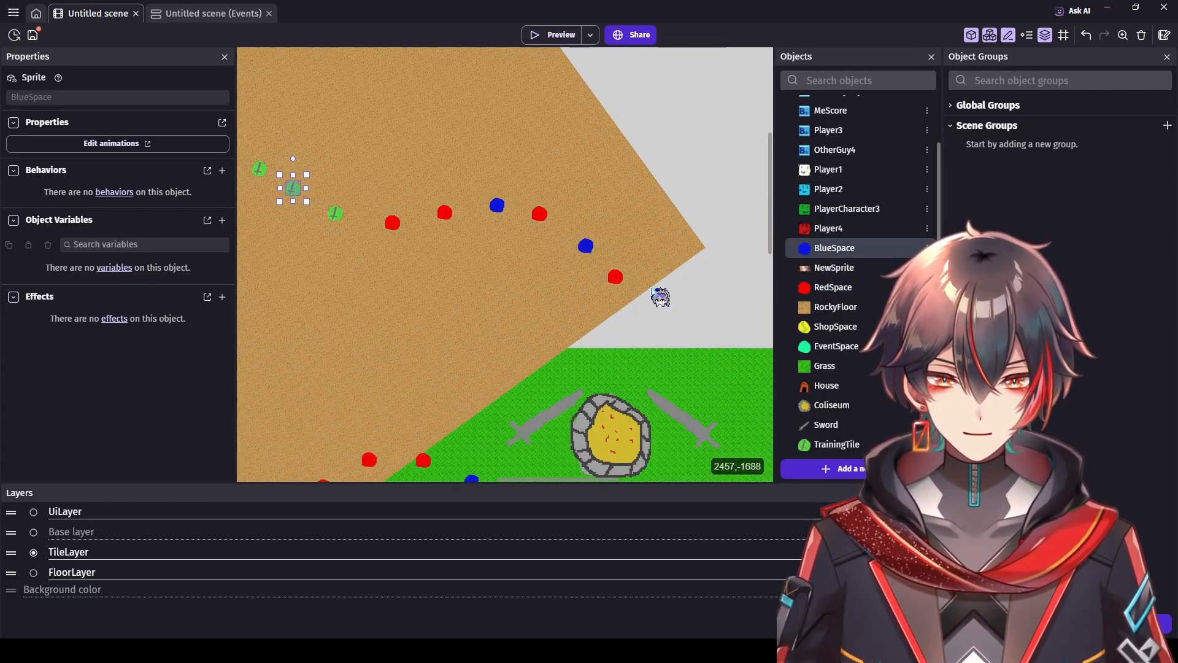
Step: Examine the board's overall layout, from the RockyFloor branch to the path's open end on the Grass
scroll(714, 357, down, 5)
drag(593, 479, 636, 487)
scroll(699, 305, down, 3)
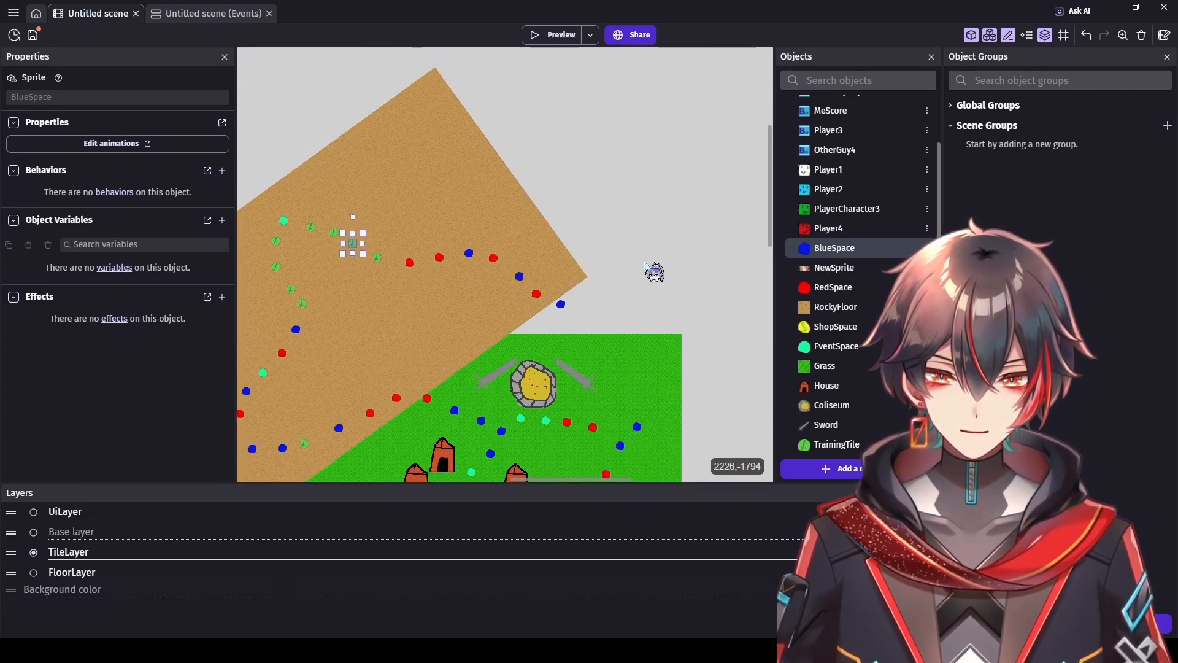
click(668, 310)
scroll(653, 289, down, 1)
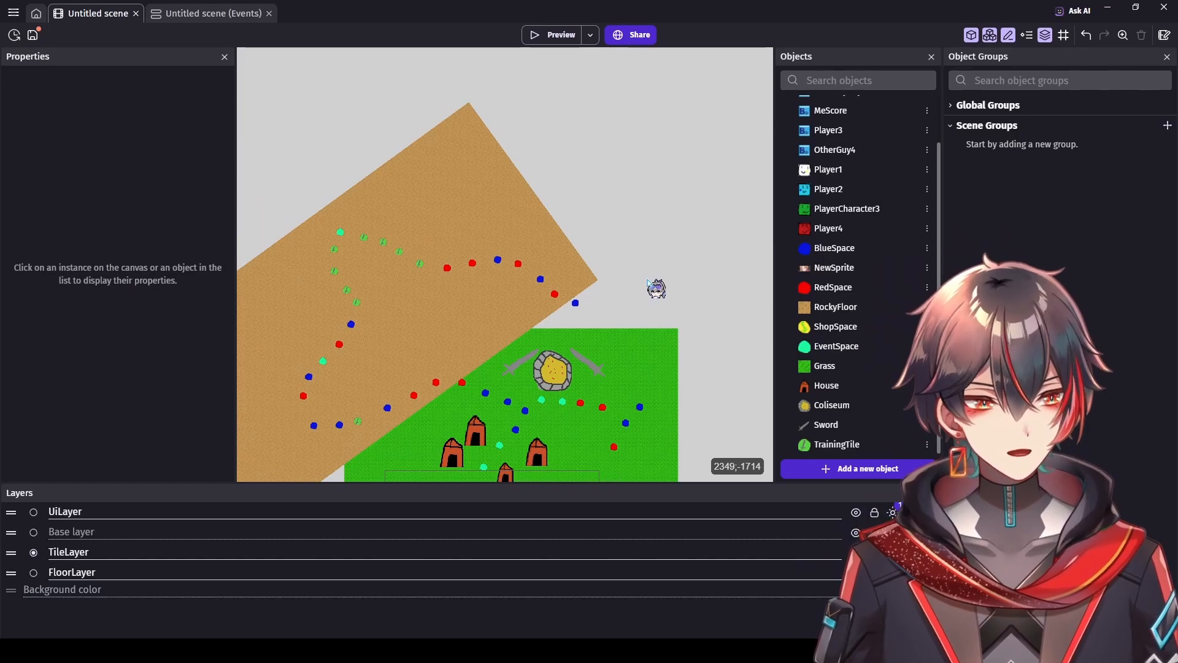
scroll(689, 365, up, 2)
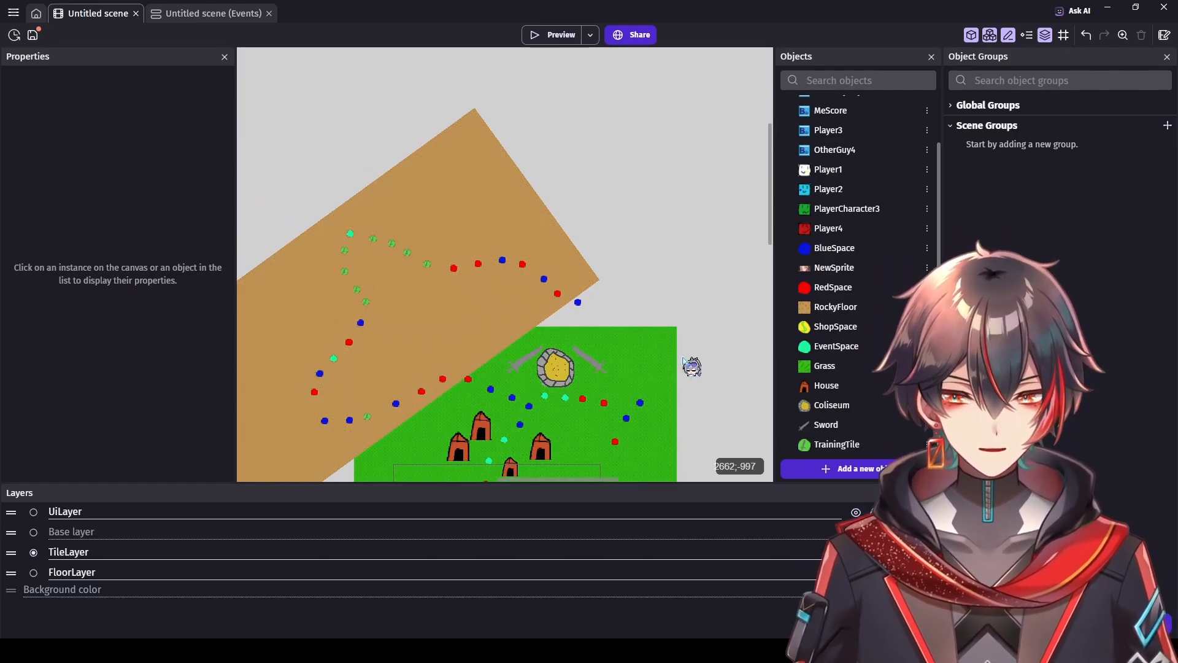
drag(771, 220, 770, 306)
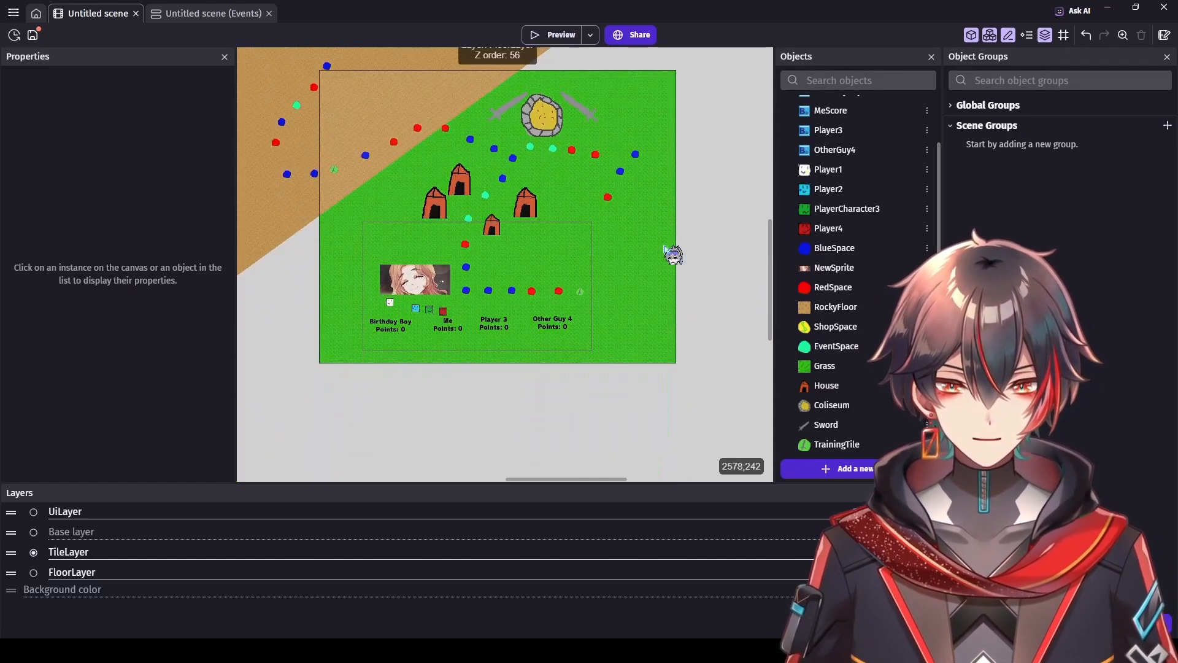
scroll(620, 230, up, 5)
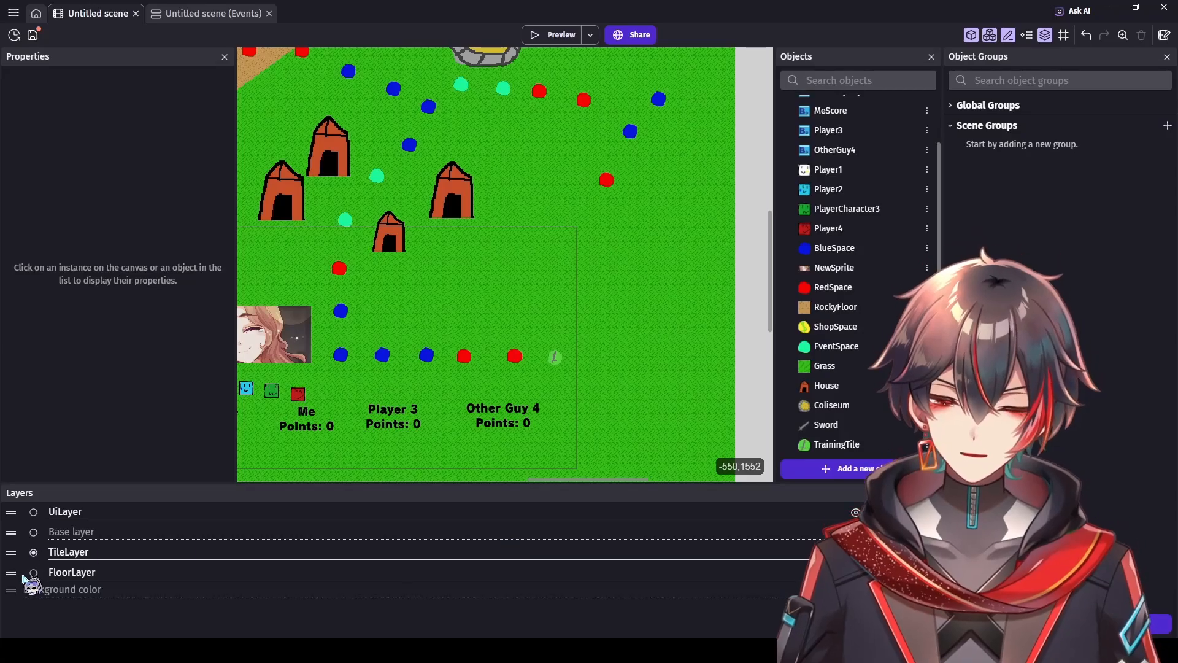
Step: Make FloorLayer the active layer and place a House below the path's end RedSpace, enlarged to about 475 by 415
click(33, 573)
drag(826, 386, 549, 215)
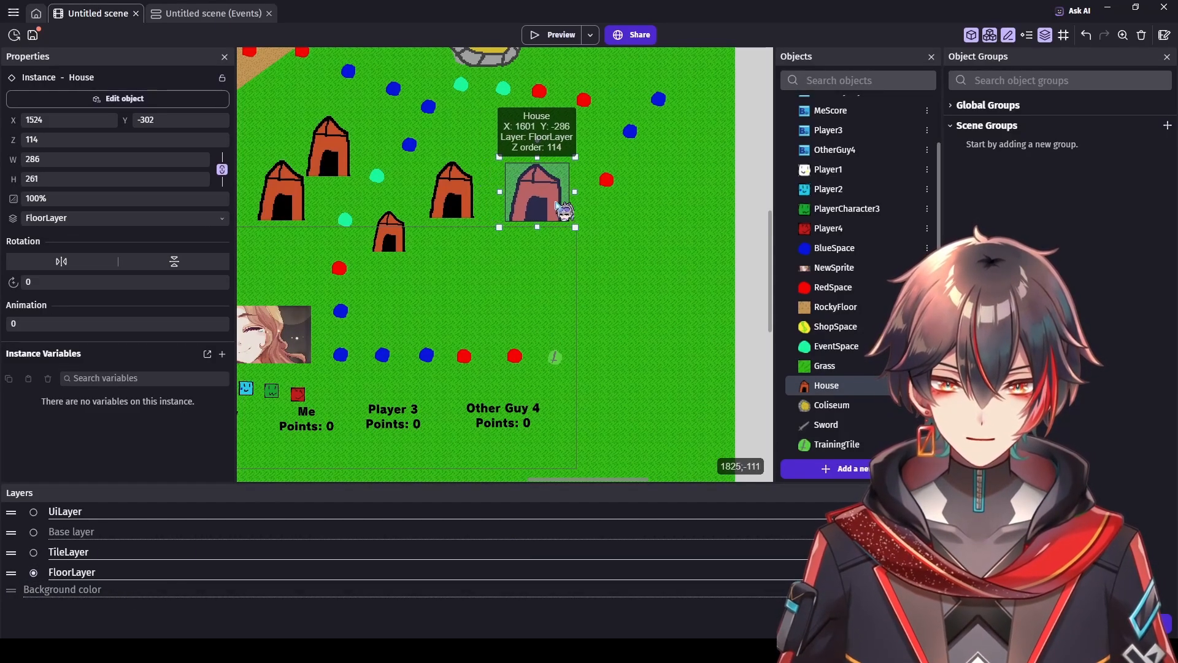
drag(500, 158, 457, 123)
drag(545, 180, 679, 246)
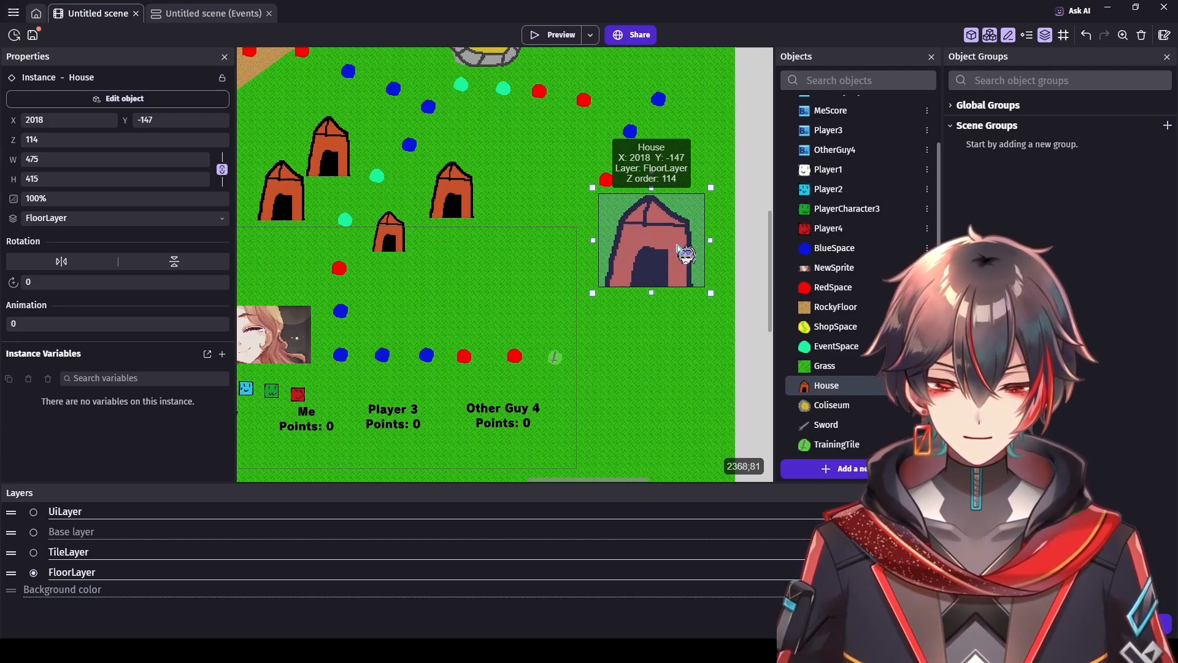
click(760, 256)
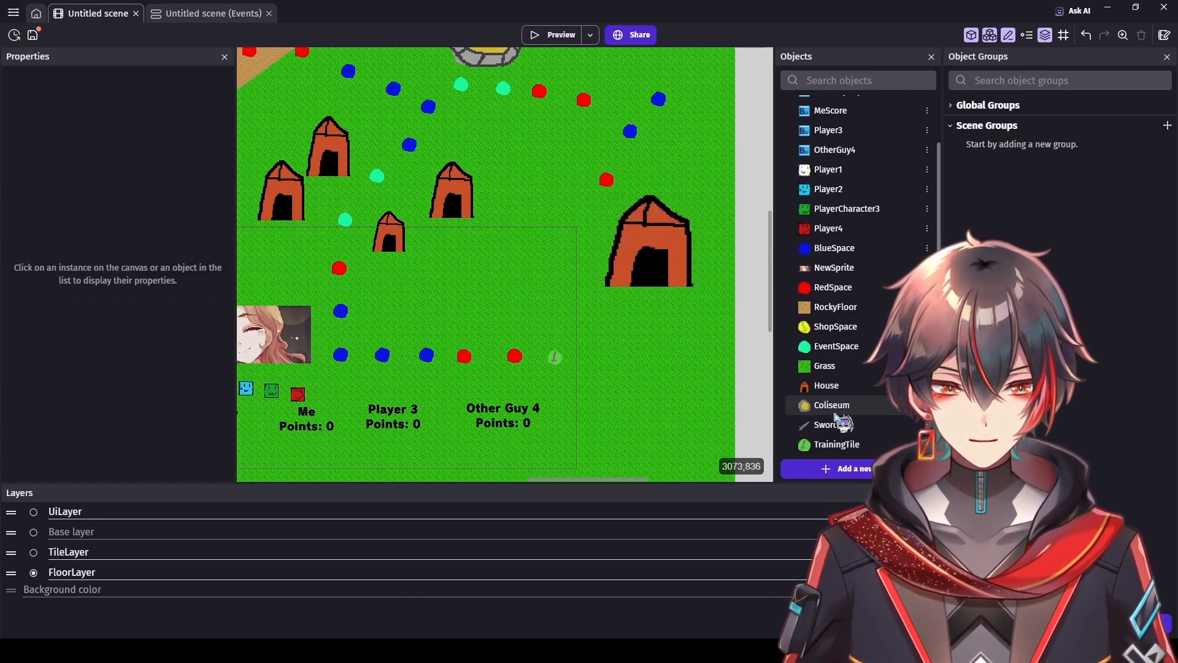
Step: Place a ShopSpace beside the large House, assign it to TileLayer and make TileLayer the active layer
drag(836, 327, 598, 236)
click(590, 228)
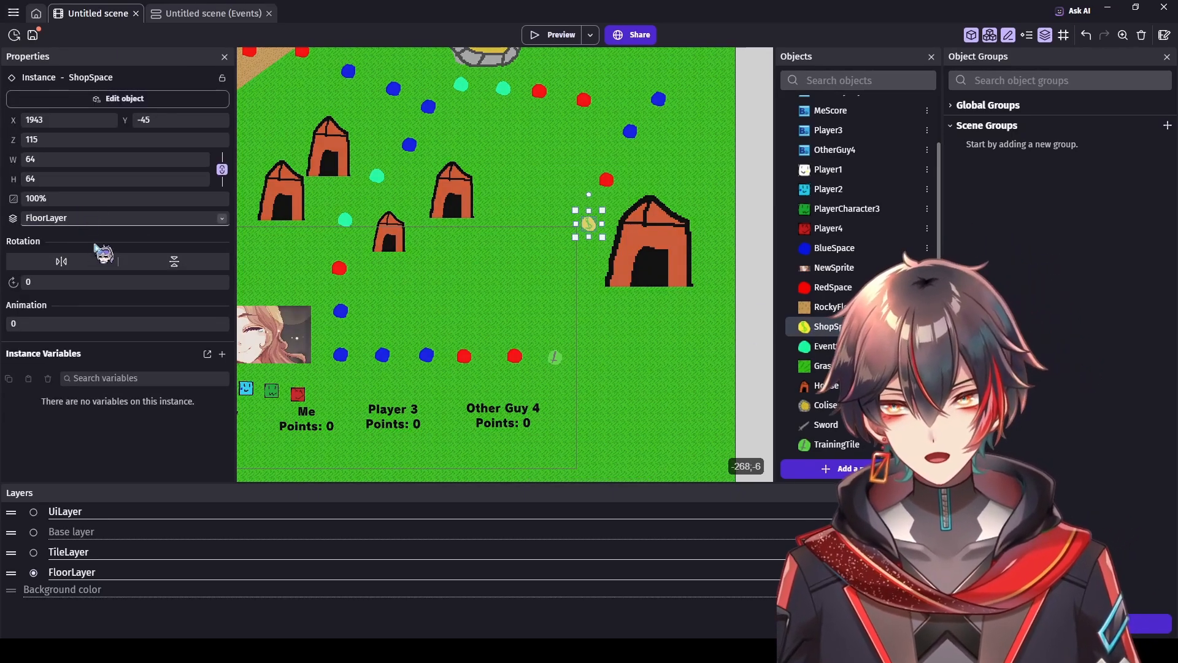
click(33, 553)
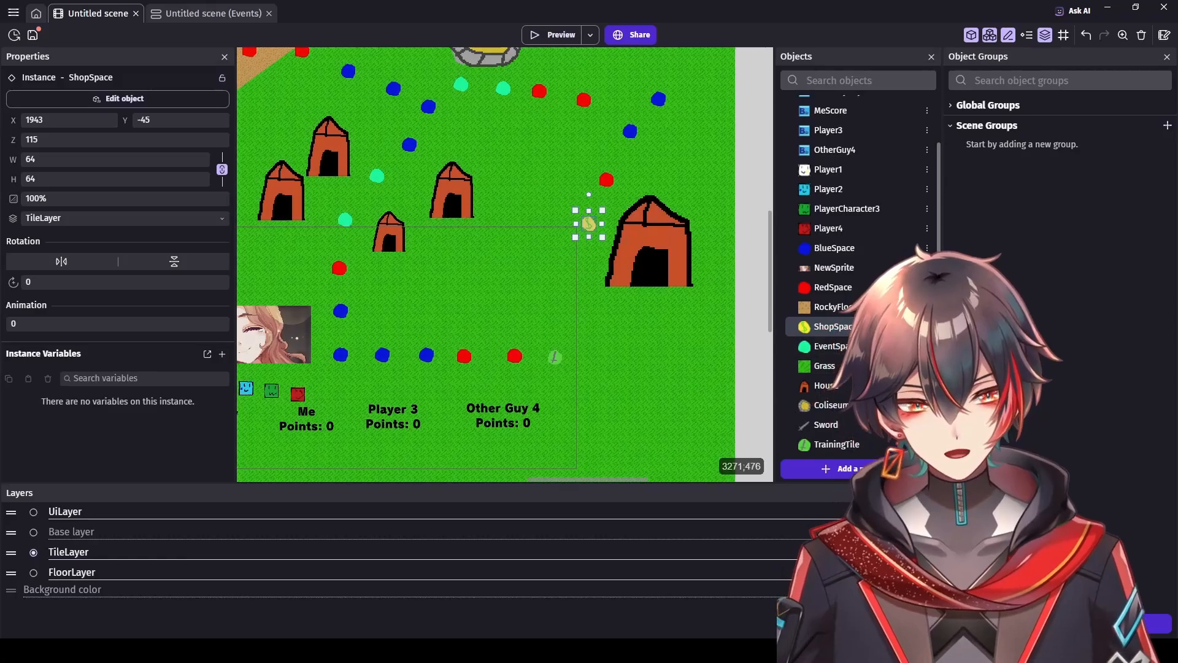
Step: Continue the path past the large House with a second ShopSpace and two BlueSpaces, joining it to the TrainingTile
click(758, 279)
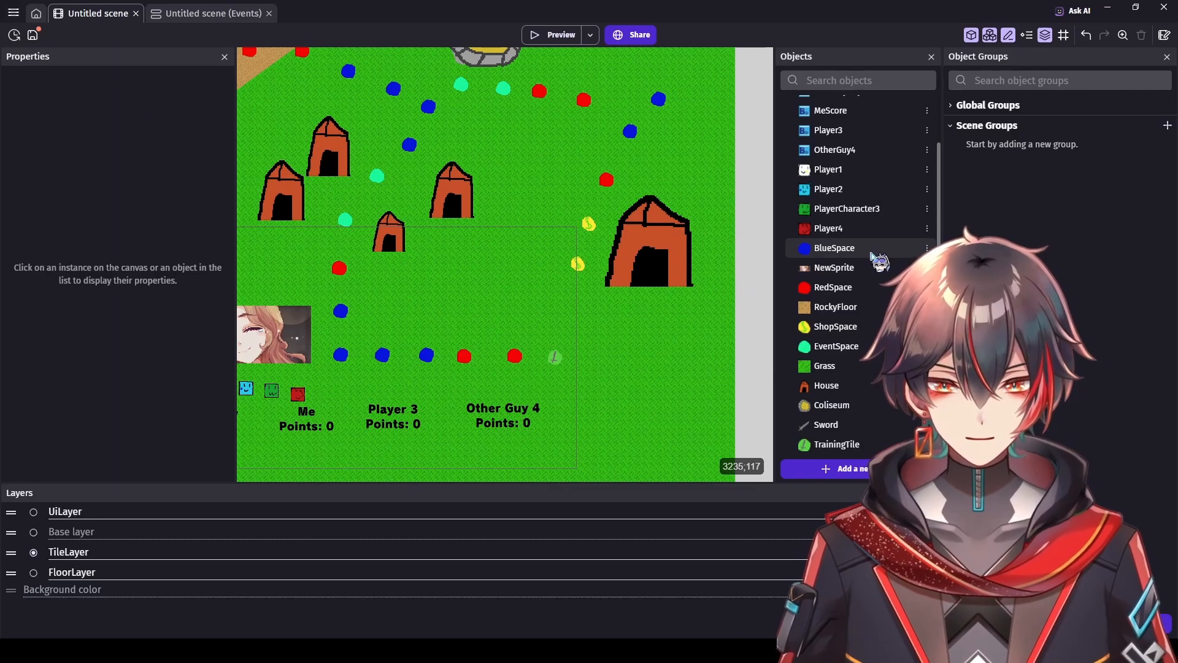
drag(841, 248, 565, 298)
drag(834, 248, 557, 333)
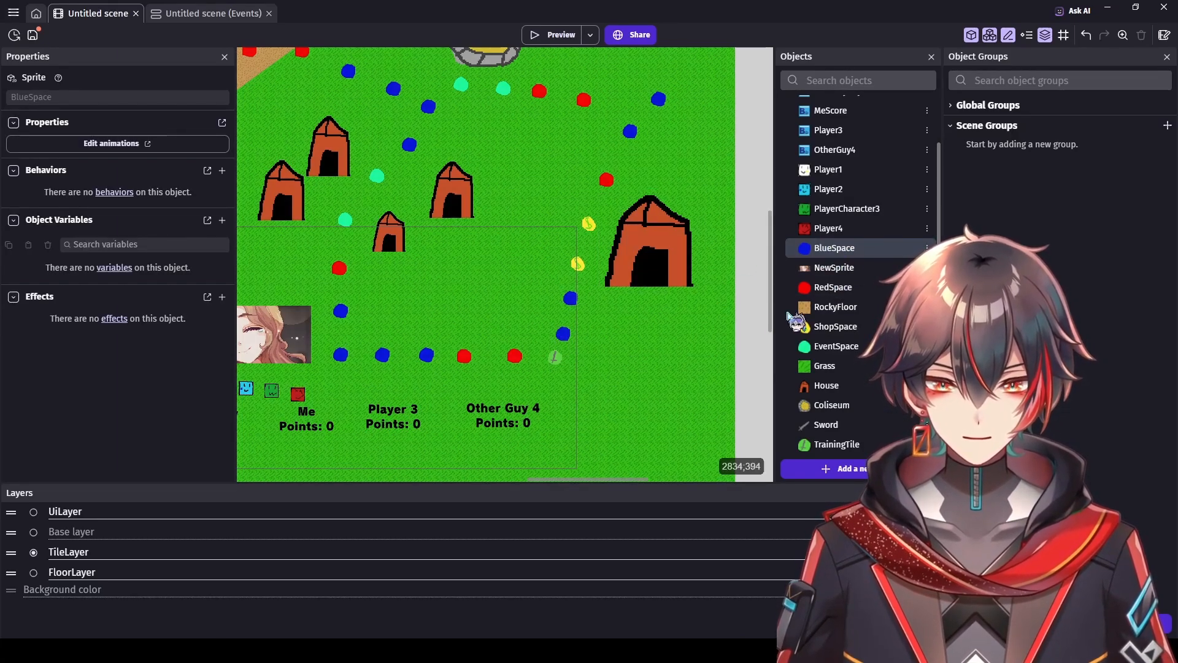
click(762, 320)
Step: Examine the whole board, comparing the Grass paths, the RockyFloor branch and the empty areas around them
scroll(762, 320, down, 2)
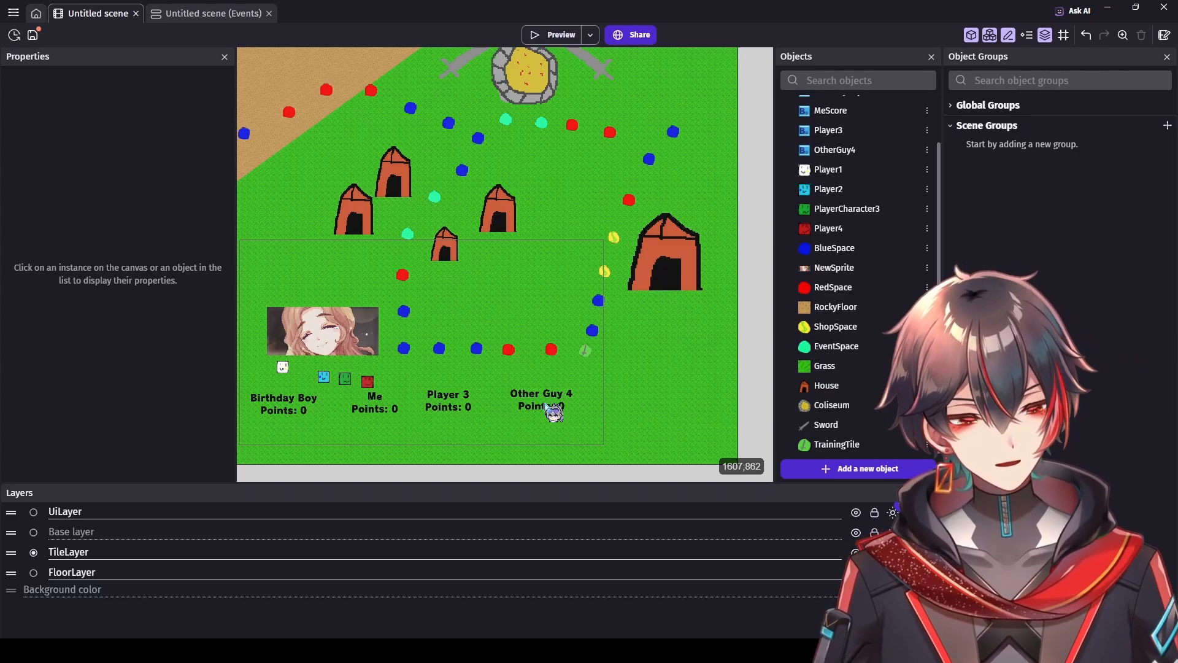
scroll(747, 295, down, 2)
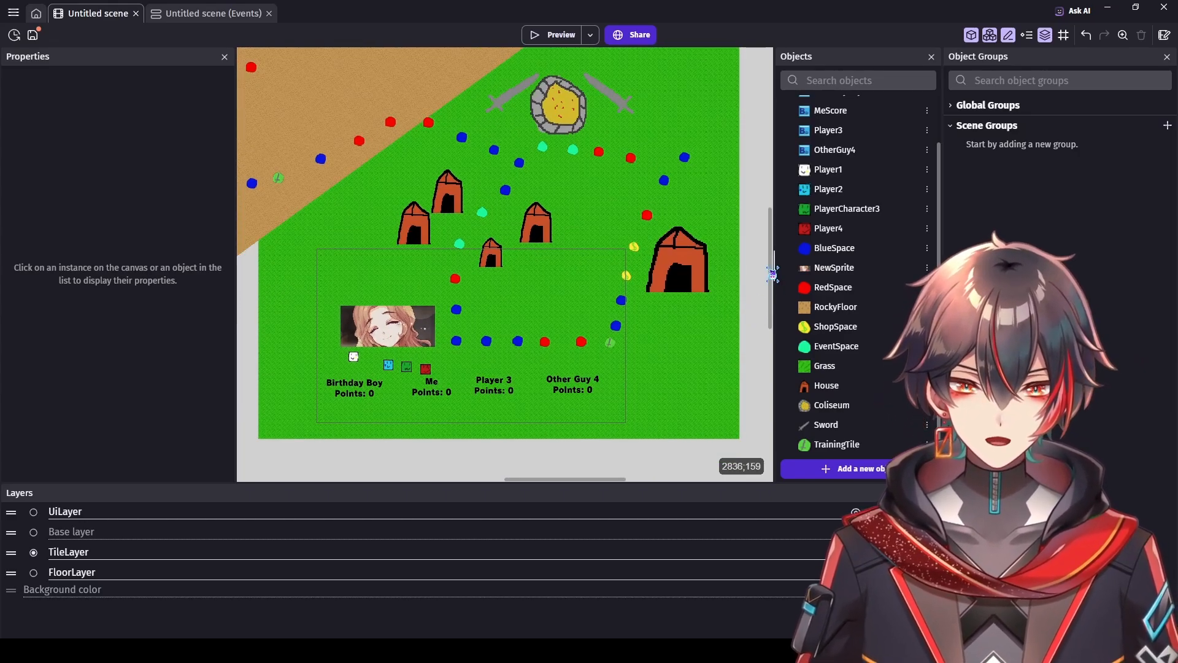
scroll(637, 261, up, 3)
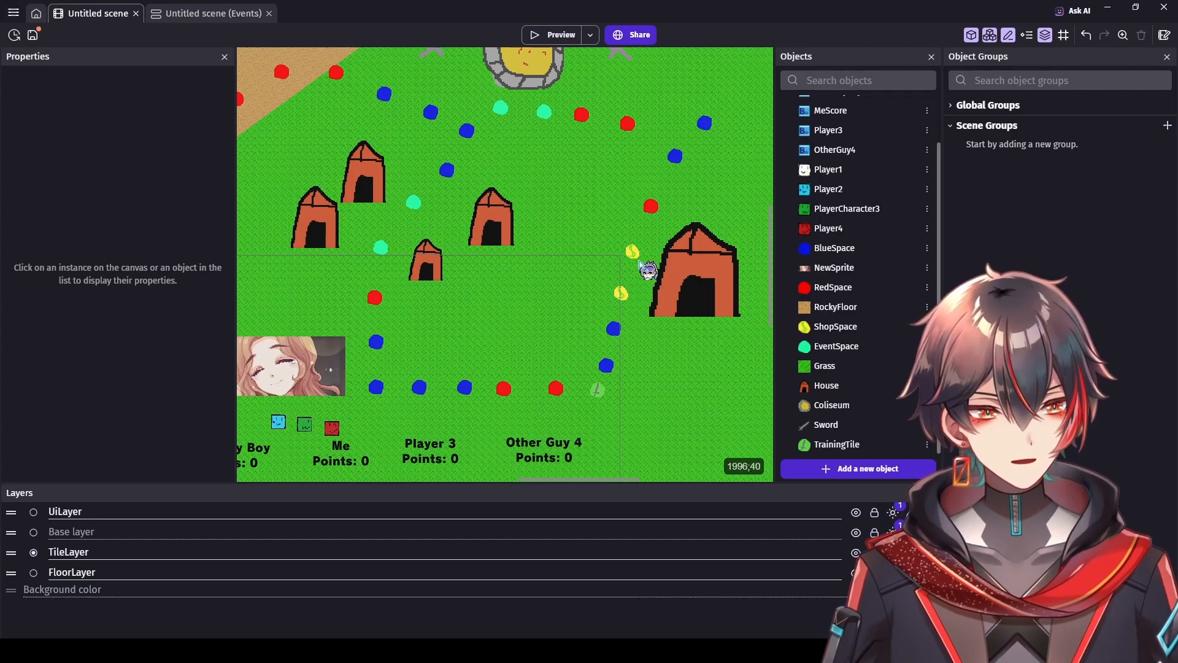
scroll(645, 270, down, 2)
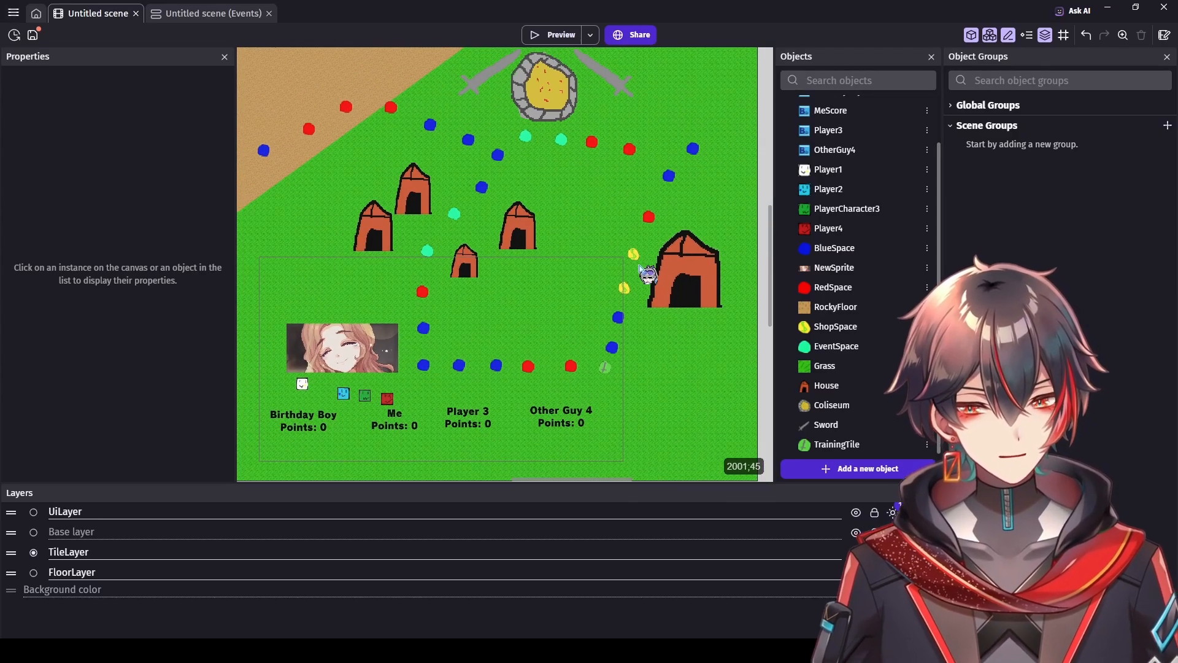
drag(774, 257, 771, 203)
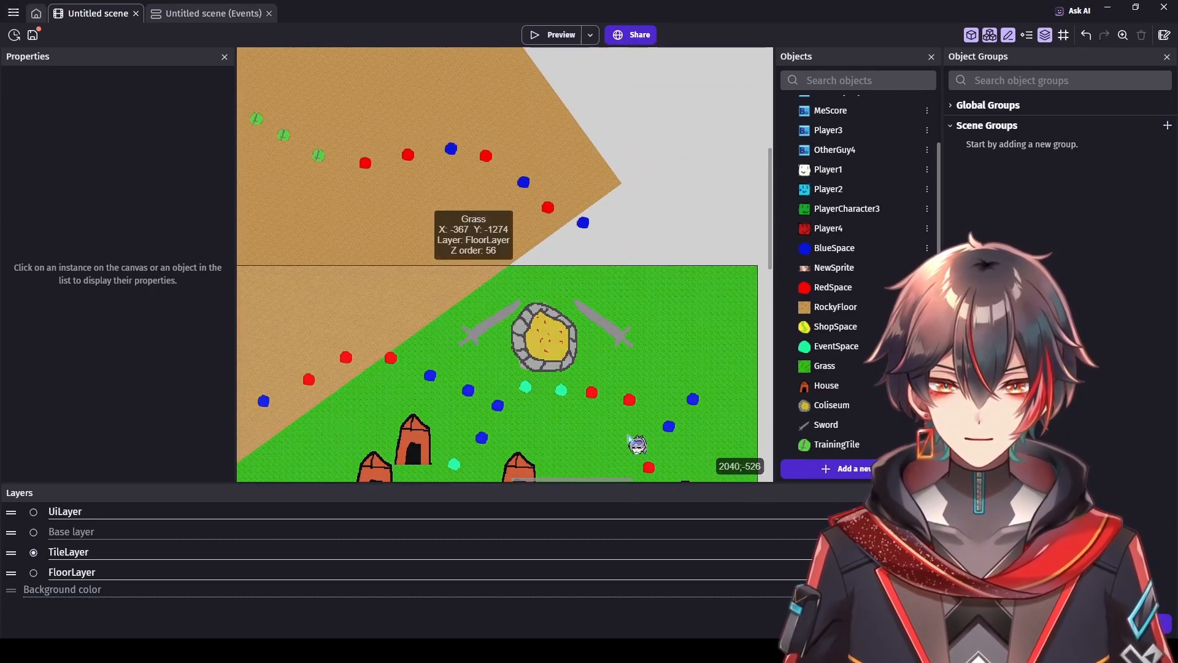
mouse_move(590, 481)
mouse_down()
mouse_move(642, 480)
mouse_move(611, 479)
mouse_up()
scroll(654, 414, down, 3)
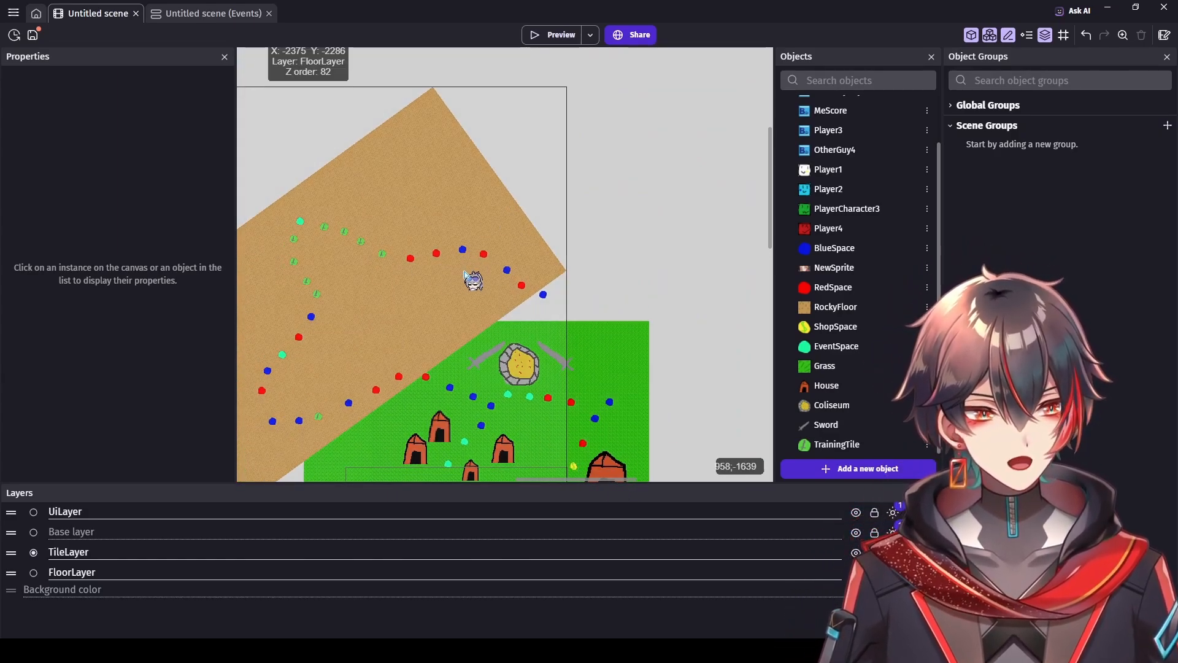
scroll(736, 415, up, 3)
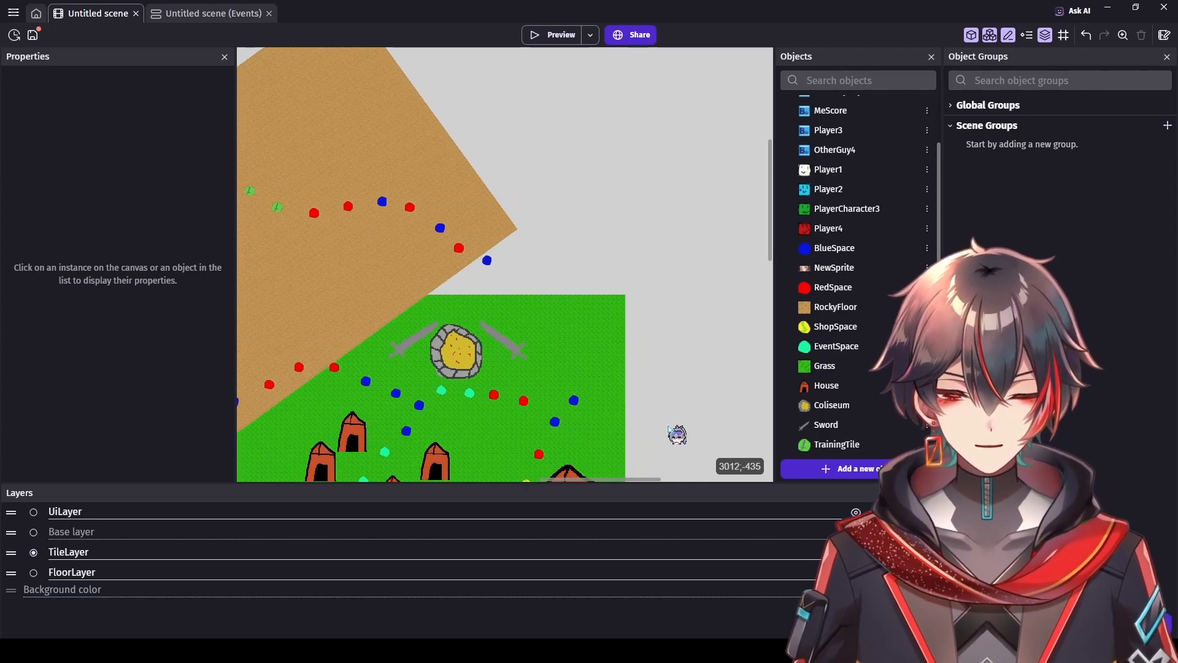
drag(638, 482, 657, 481)
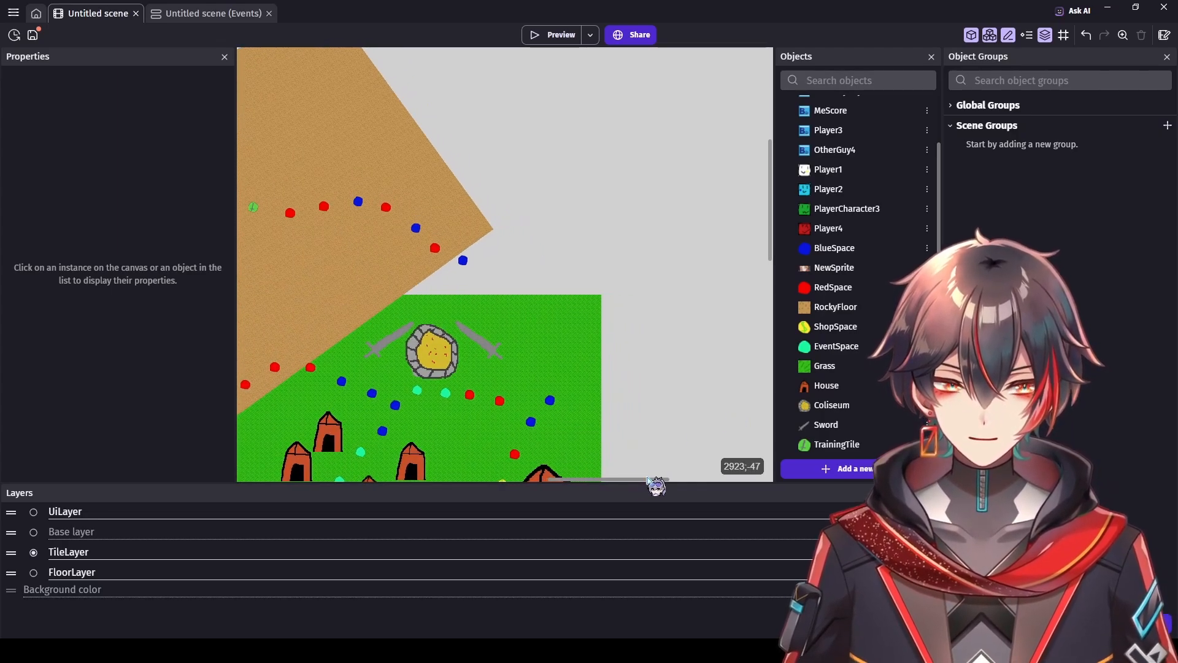
mouse_move(769, 214)
mouse_down()
mouse_move(770, 239)
mouse_move(770, 217)
mouse_up()
scroll(641, 377, down, 4)
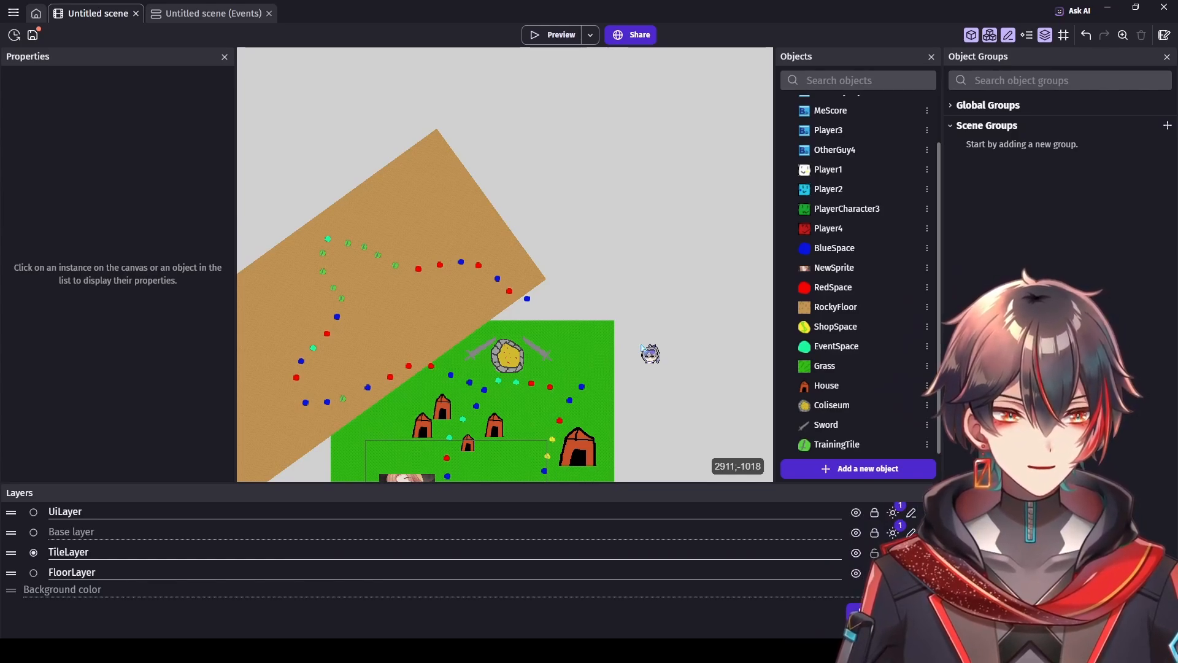
scroll(643, 342, down, 4)
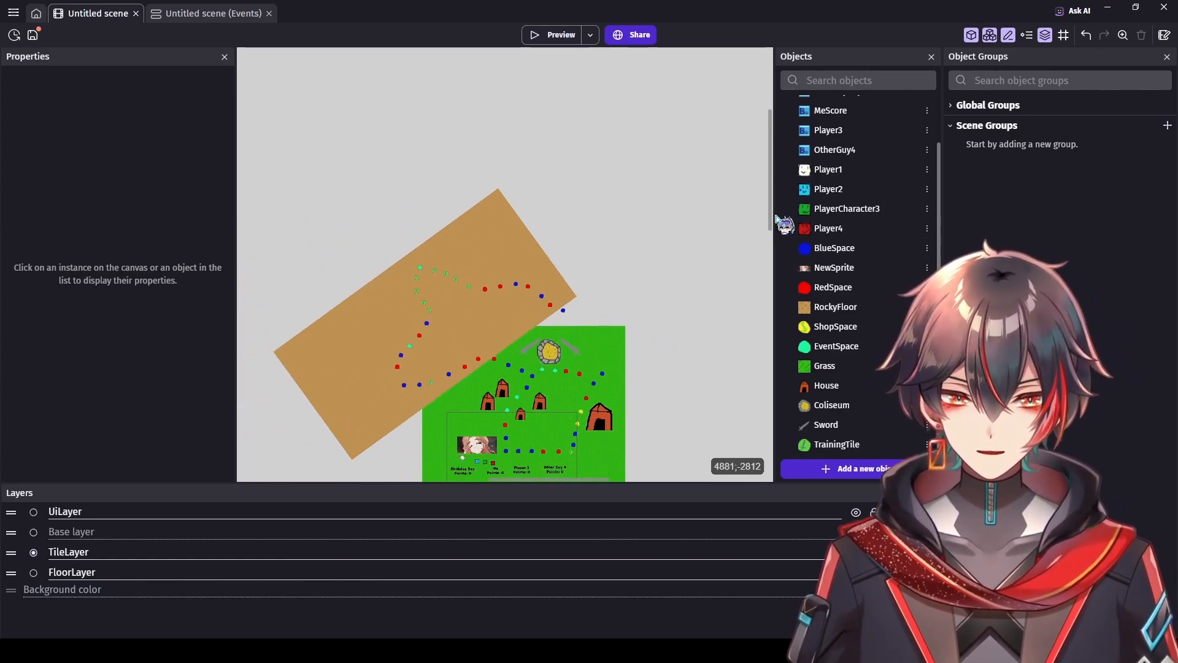
drag(771, 219, 758, 324)
Step: Place a RedSpace on the Grass just beyond the TrainingTile, on the side away from the existing RedSpaces
scroll(705, 362, up, 8)
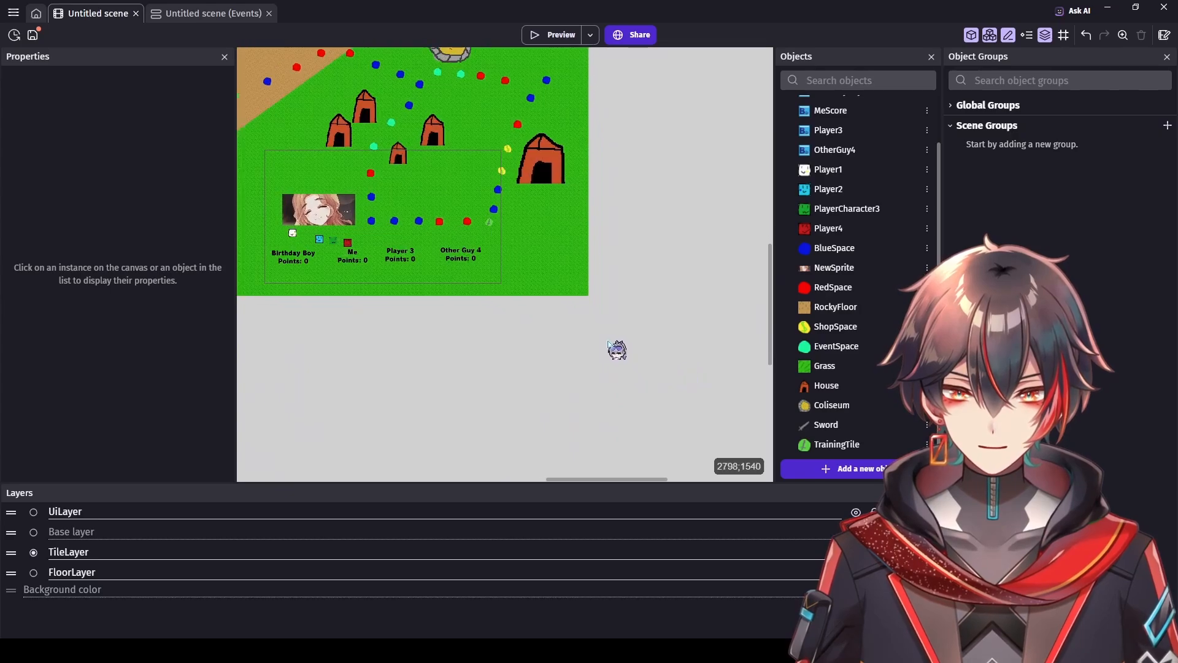
scroll(484, 295, up, 2)
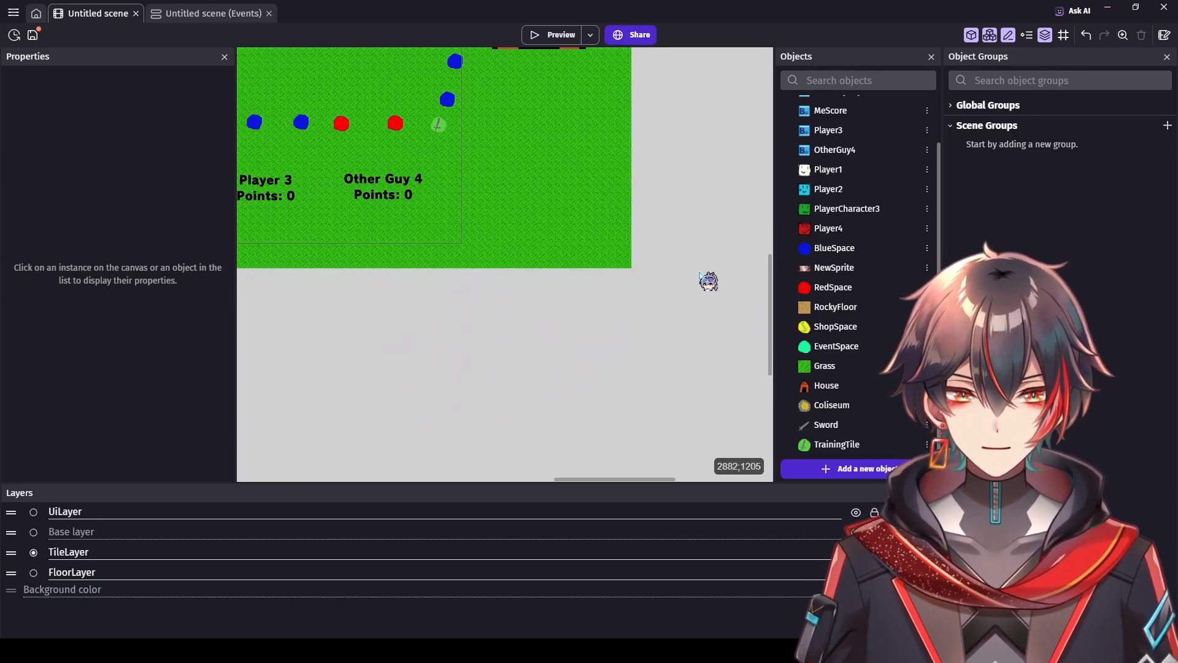
drag(809, 287, 462, 124)
scroll(731, 224, down, 2)
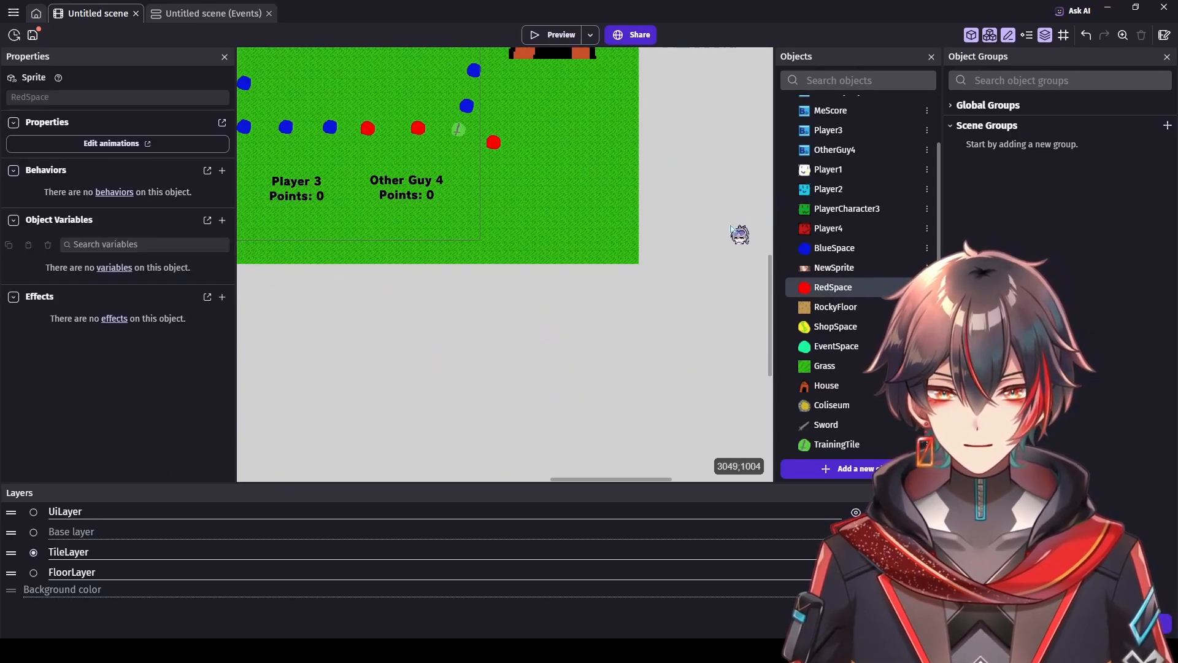
click(725, 242)
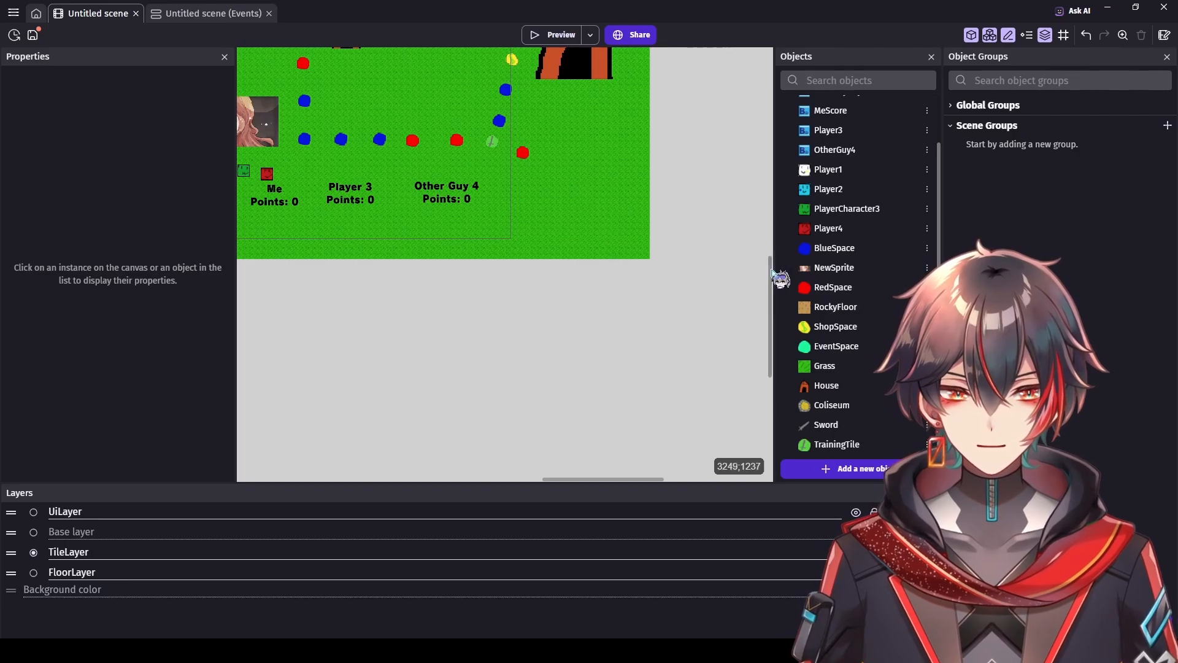
Step: Examine the empty area beyond the Grass edge and the RockyFloor's corner near the Coliseum
scroll(777, 261, up, 6)
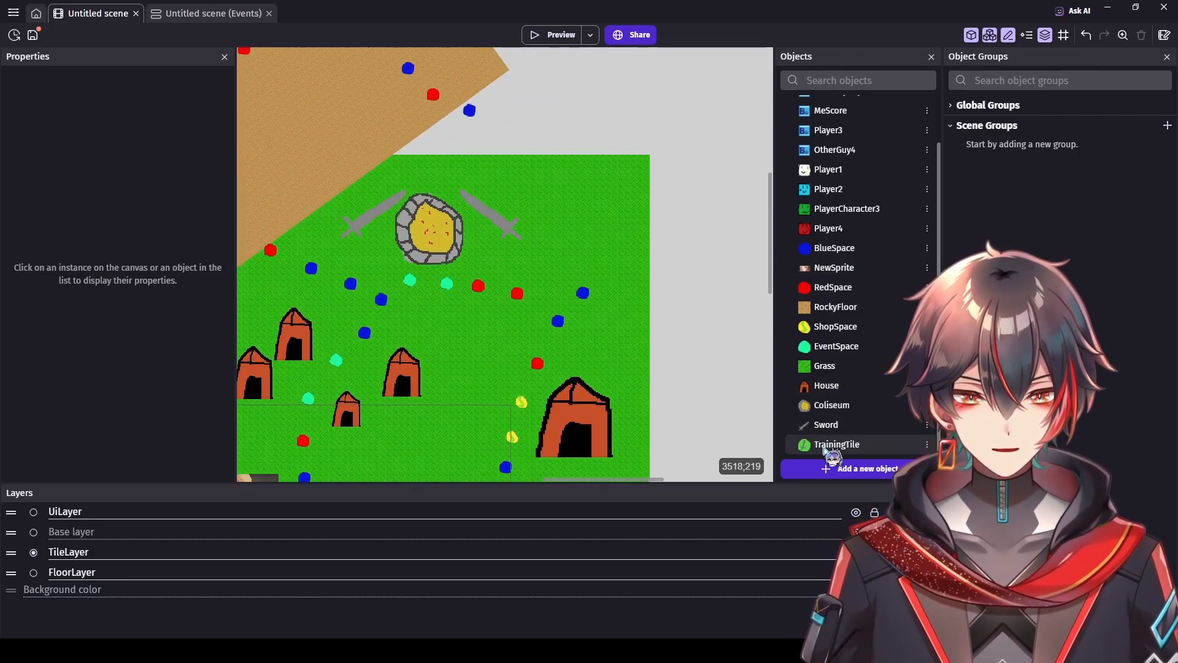
scroll(716, 363, down, 1)
scroll(724, 366, down, 1)
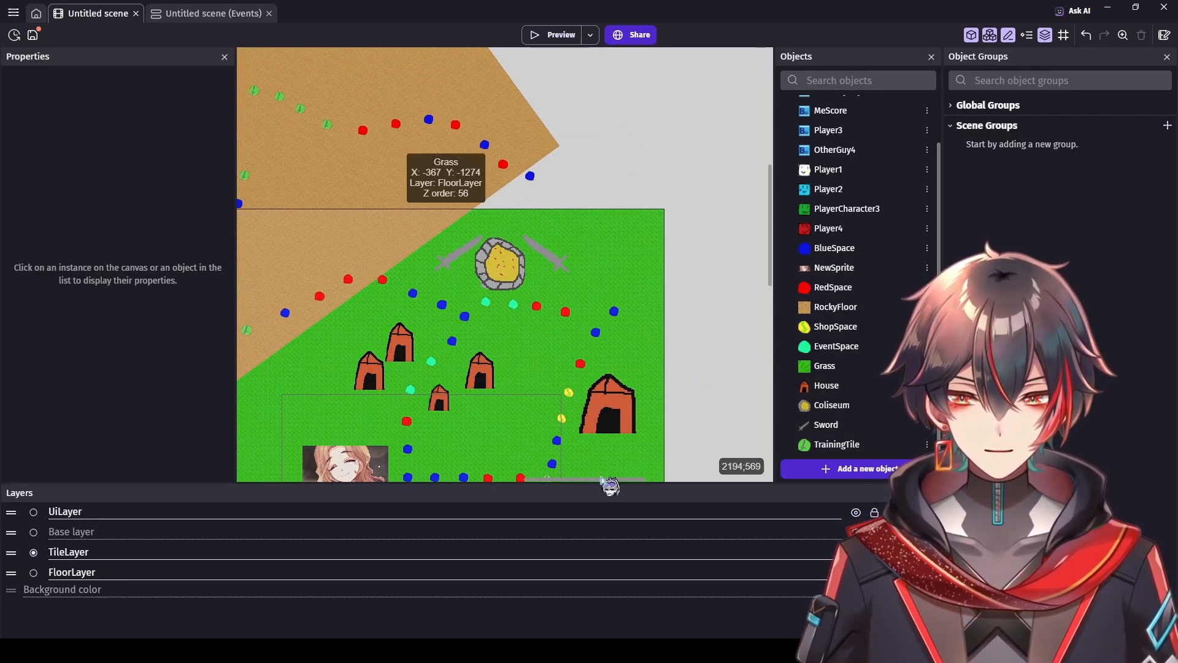
drag(605, 486, 645, 482)
scroll(724, 283, up, 2)
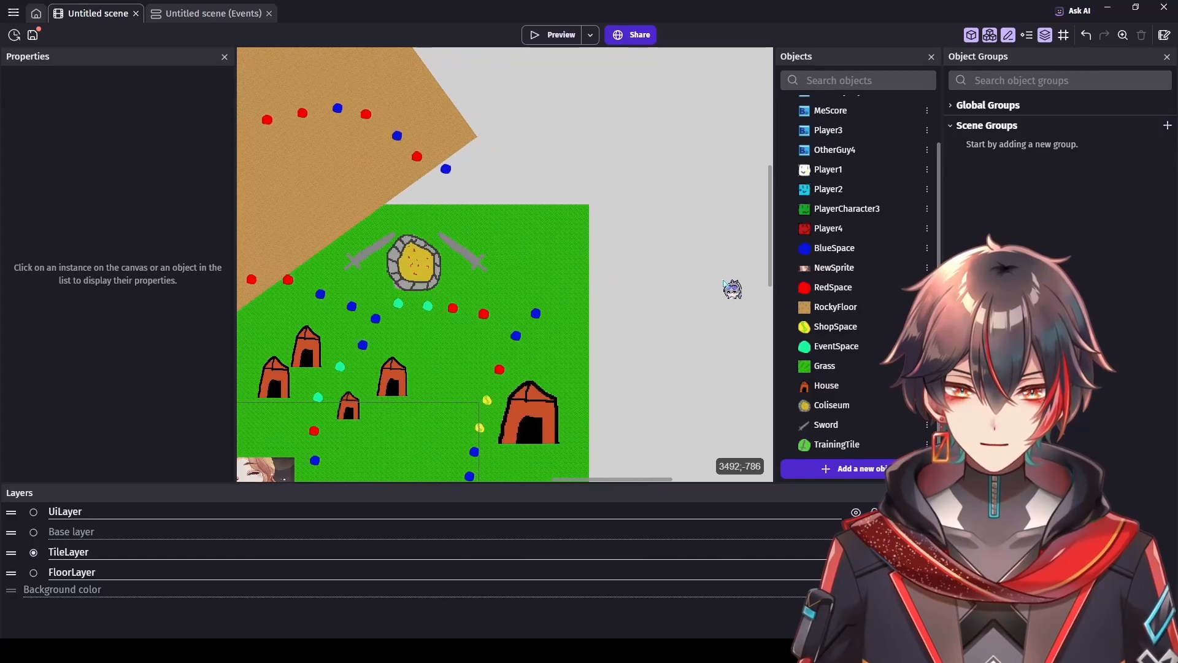
drag(770, 224, 773, 200)
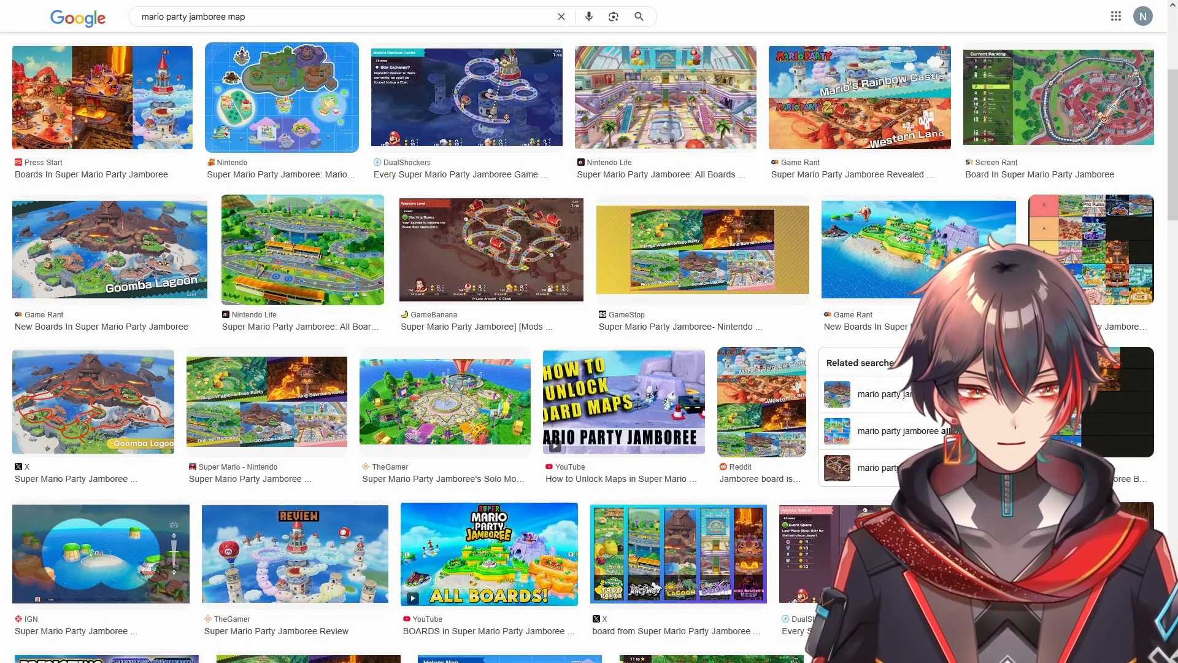
Step: Switch to the Google image results for "mario party jamboree map" and browse the board maps, enlarging the King Bowser's Keep one
scroll(544, 360, down, 5)
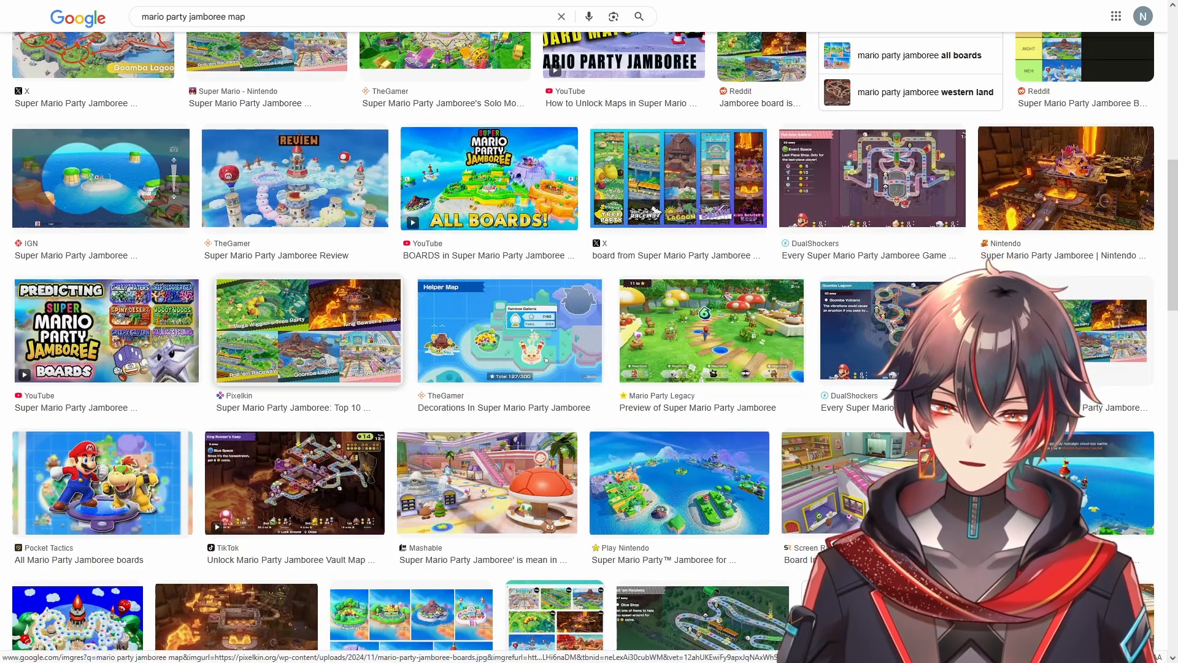
scroll(307, 344, down, 2)
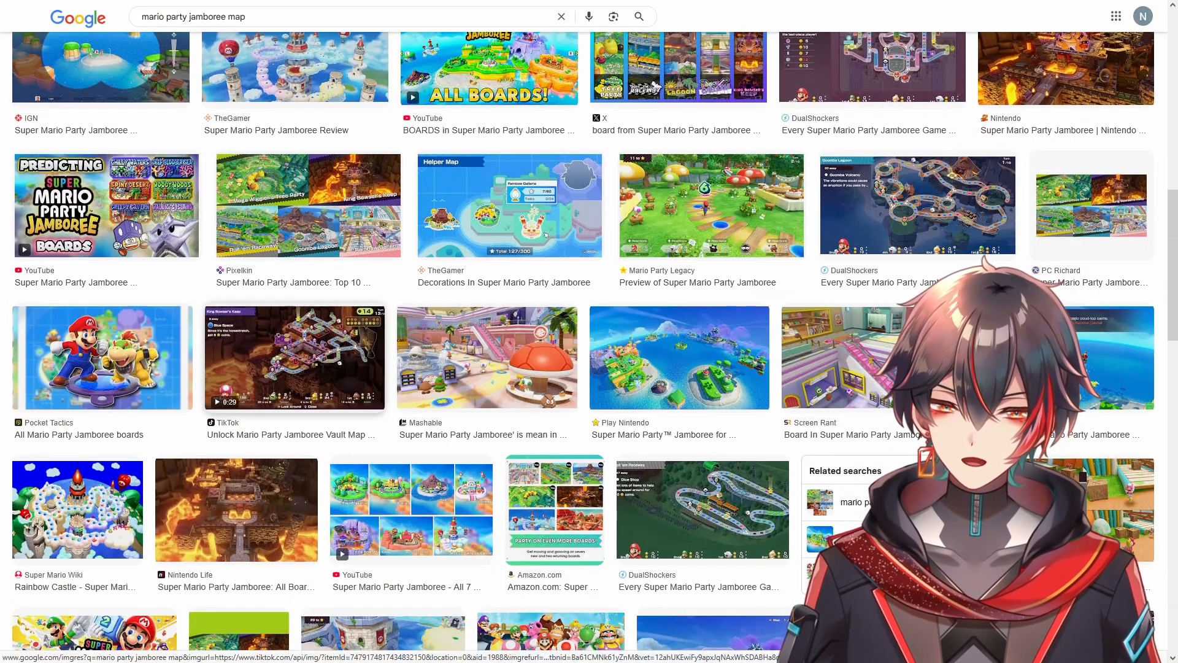
click(361, 352)
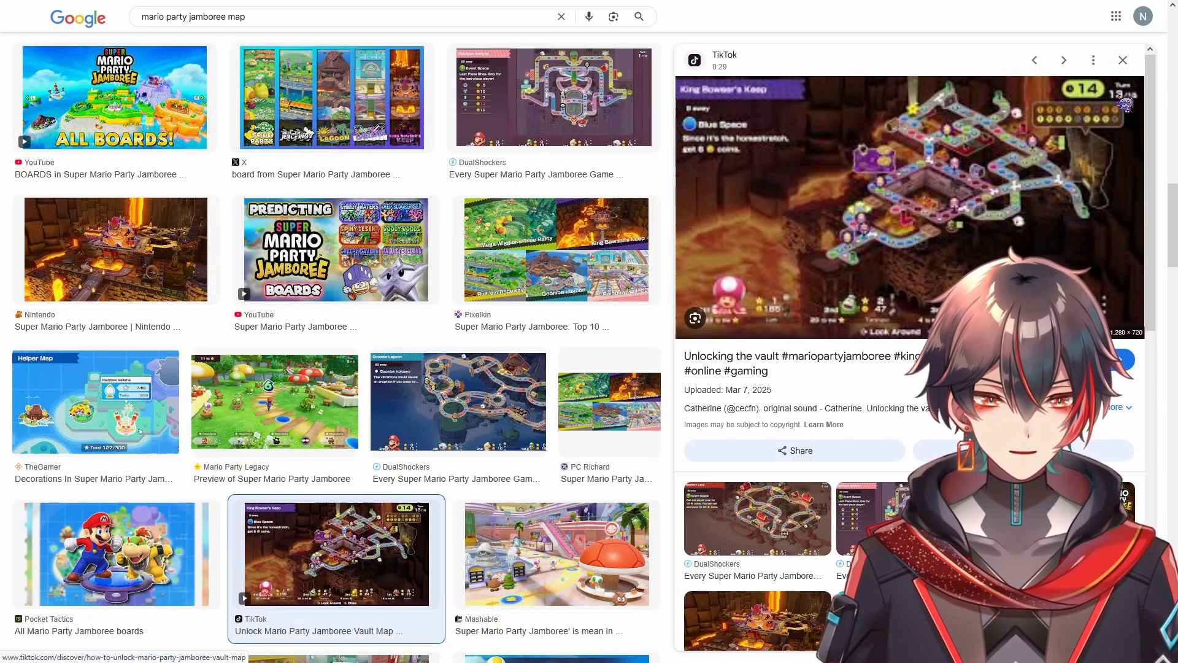
click(1121, 65)
scroll(676, 345, down, 1)
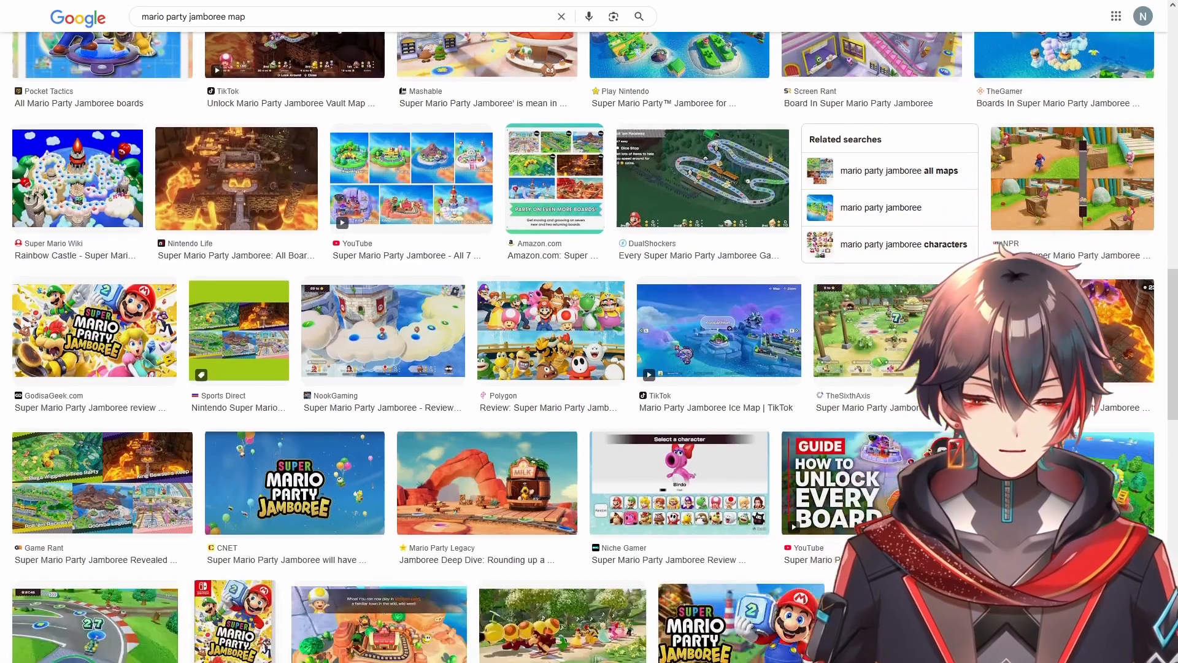
scroll(683, 353, down, 2)
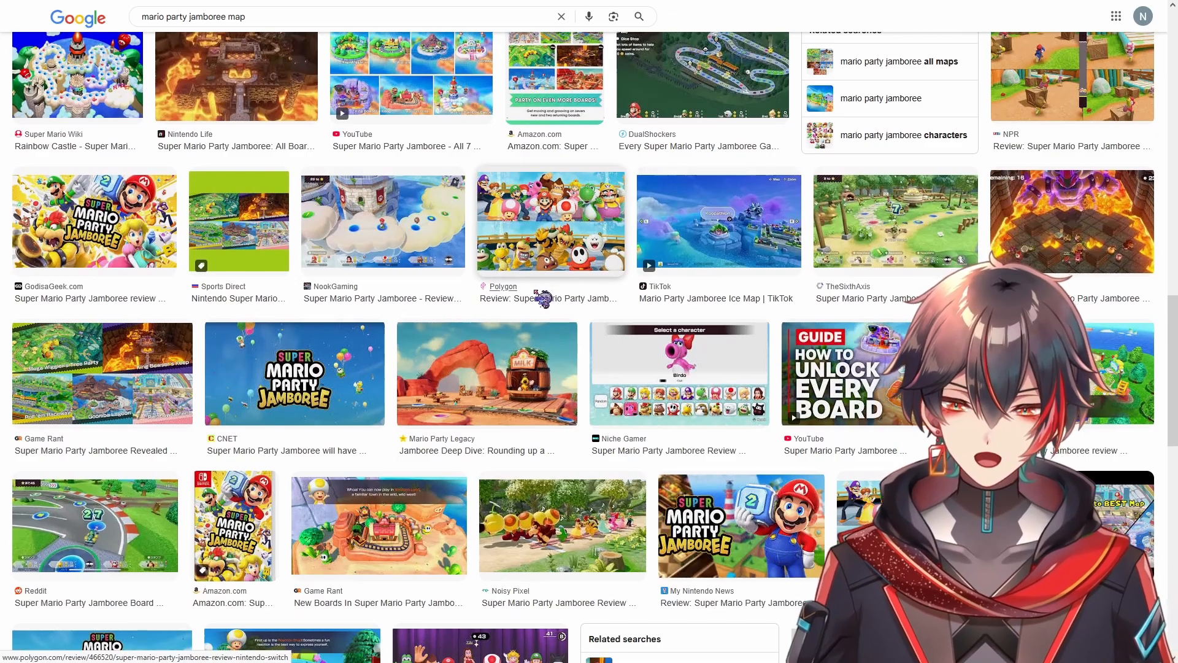
scroll(542, 299, down, 4)
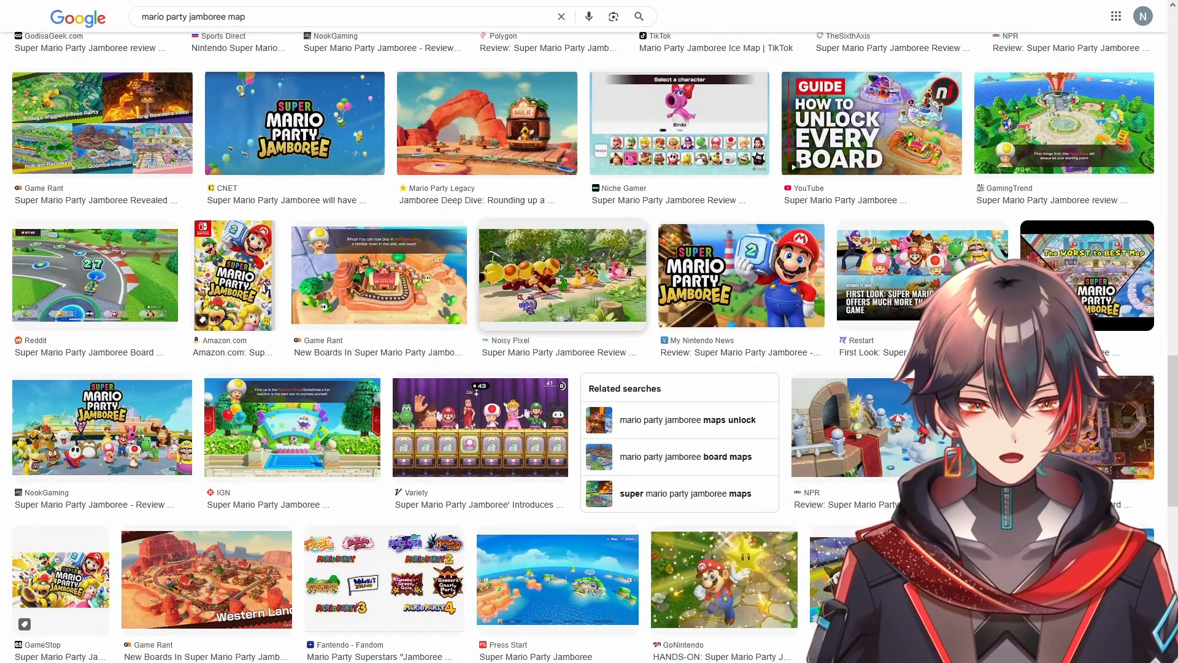
scroll(528, 304, down, 5)
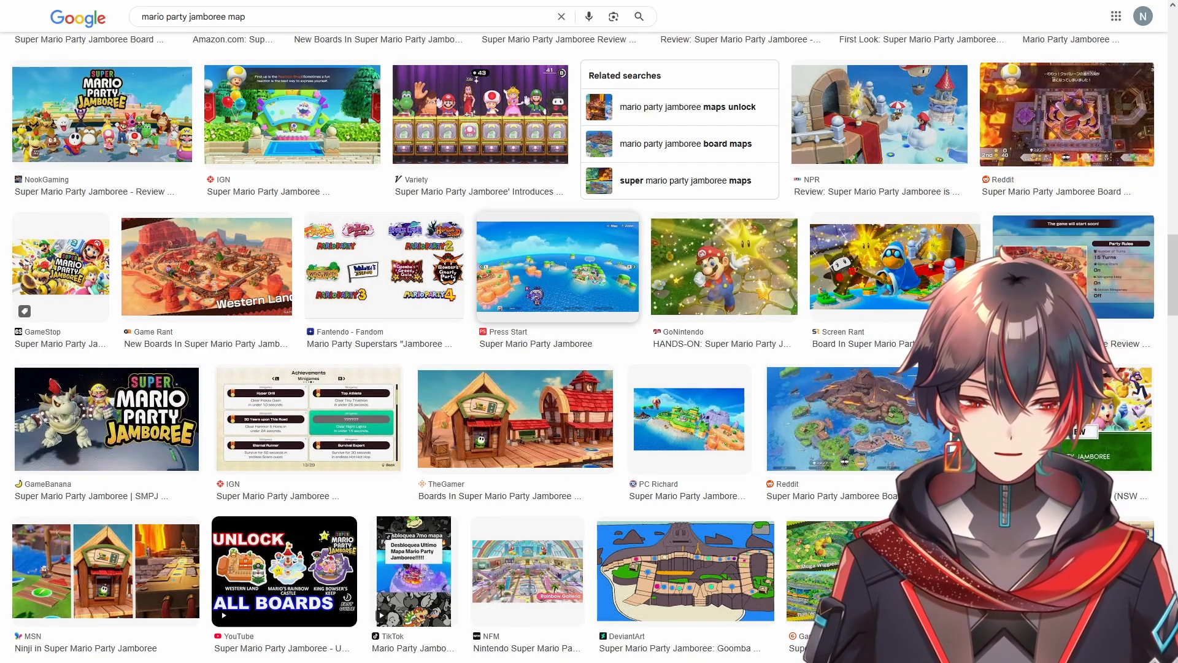
scroll(529, 287, up, 12)
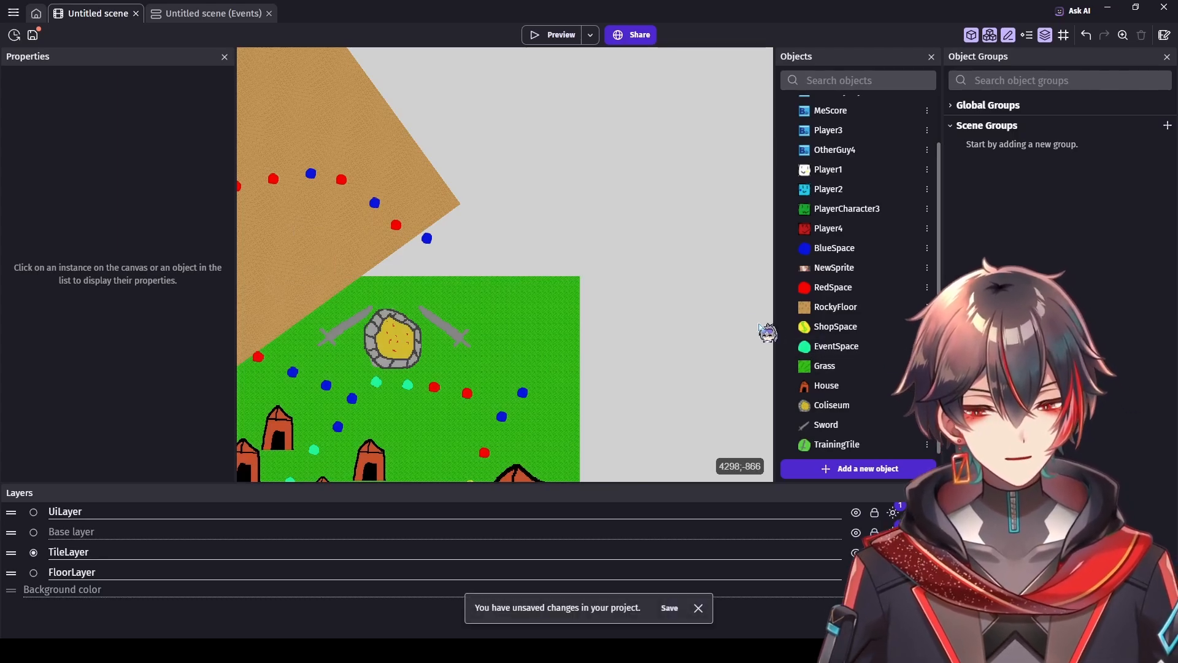
Step: Back in the scene editor, create a Panel Sprite object named Sand with a solid yellow image drawn for it
scroll(656, 291, down, 1)
scroll(604, 292, up, 2)
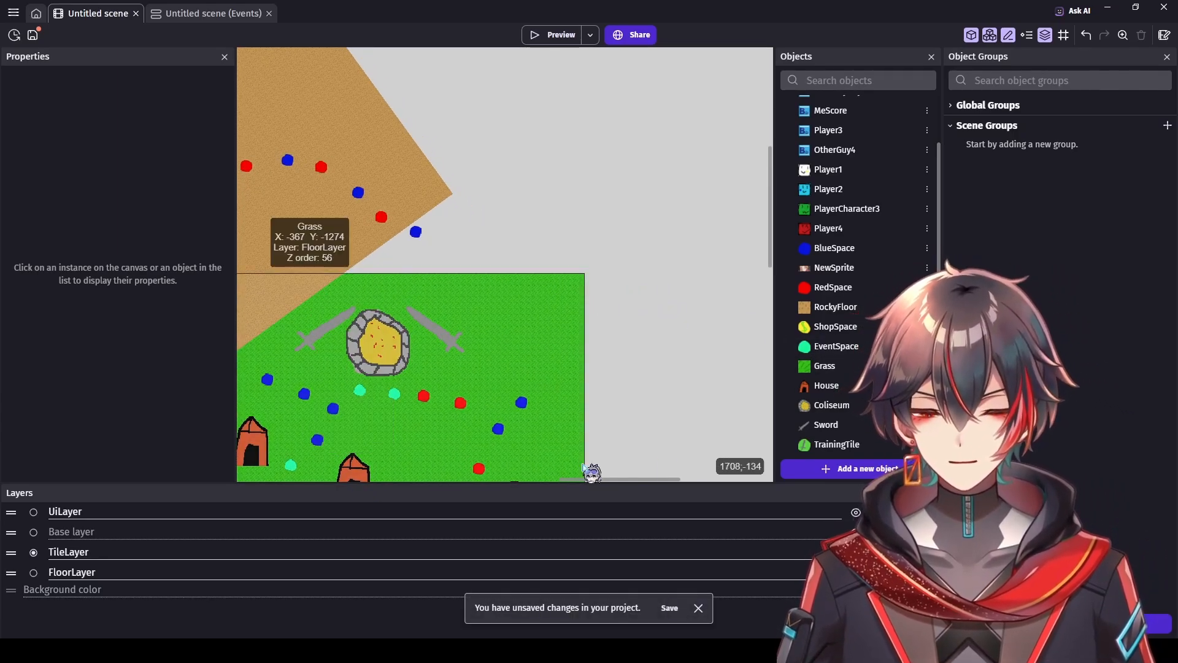
click(859, 470)
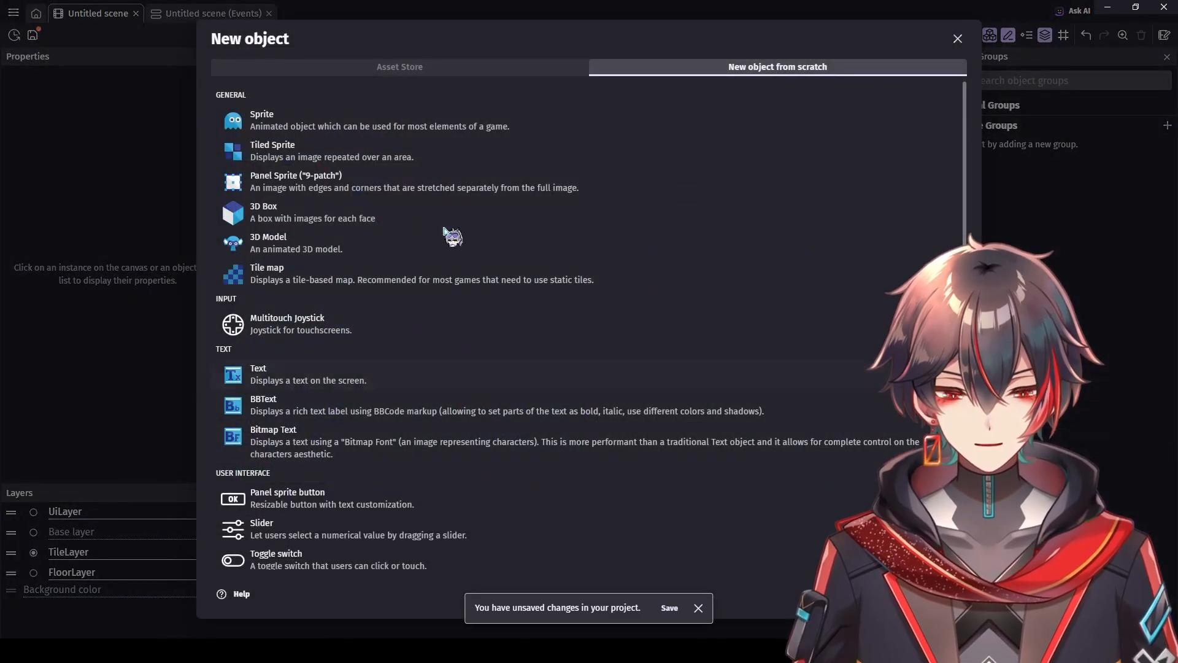
click(311, 180)
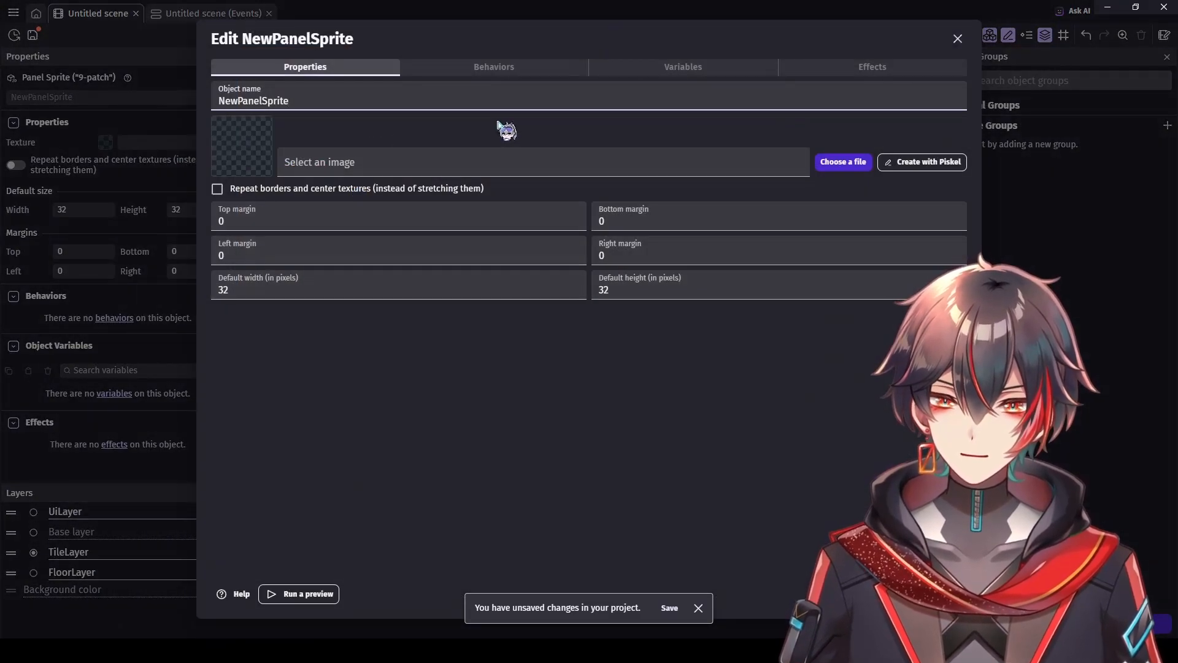
double_click(596, 109)
text(Sand)
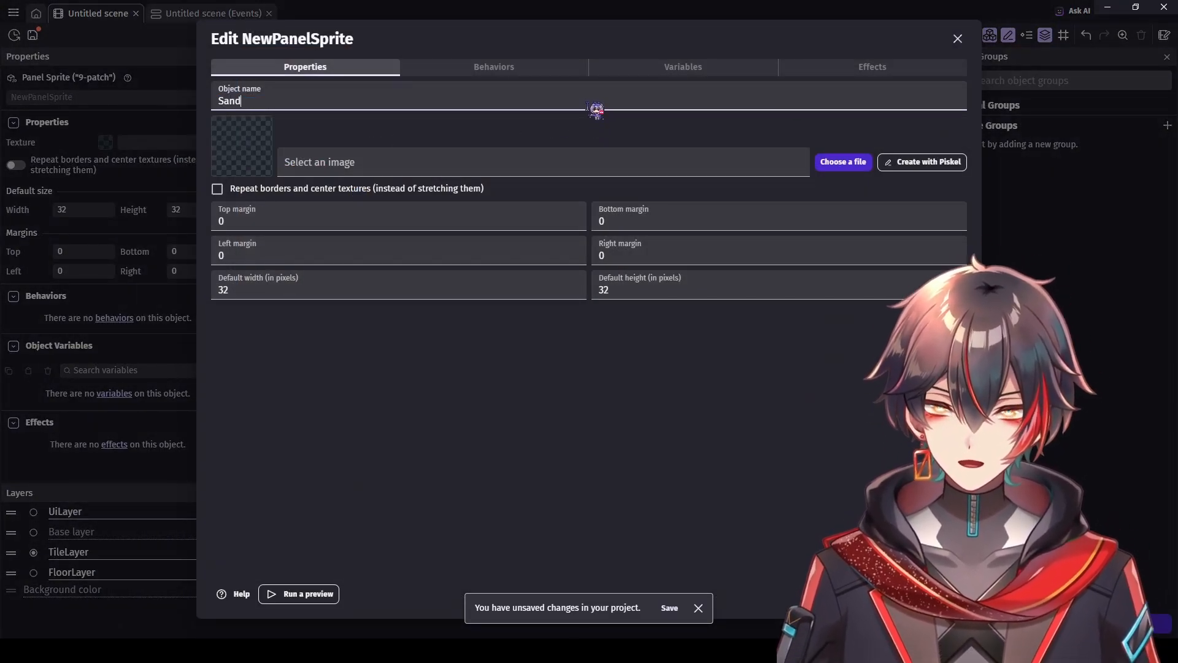
click(614, 119)
click(893, 162)
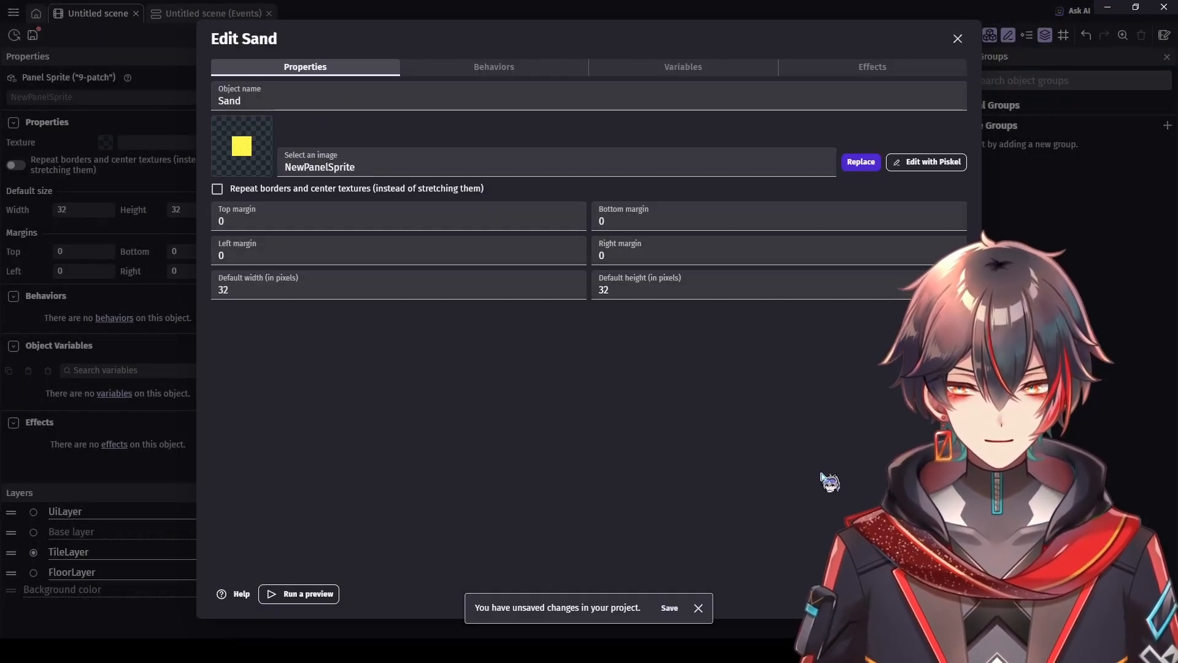
click(946, 594)
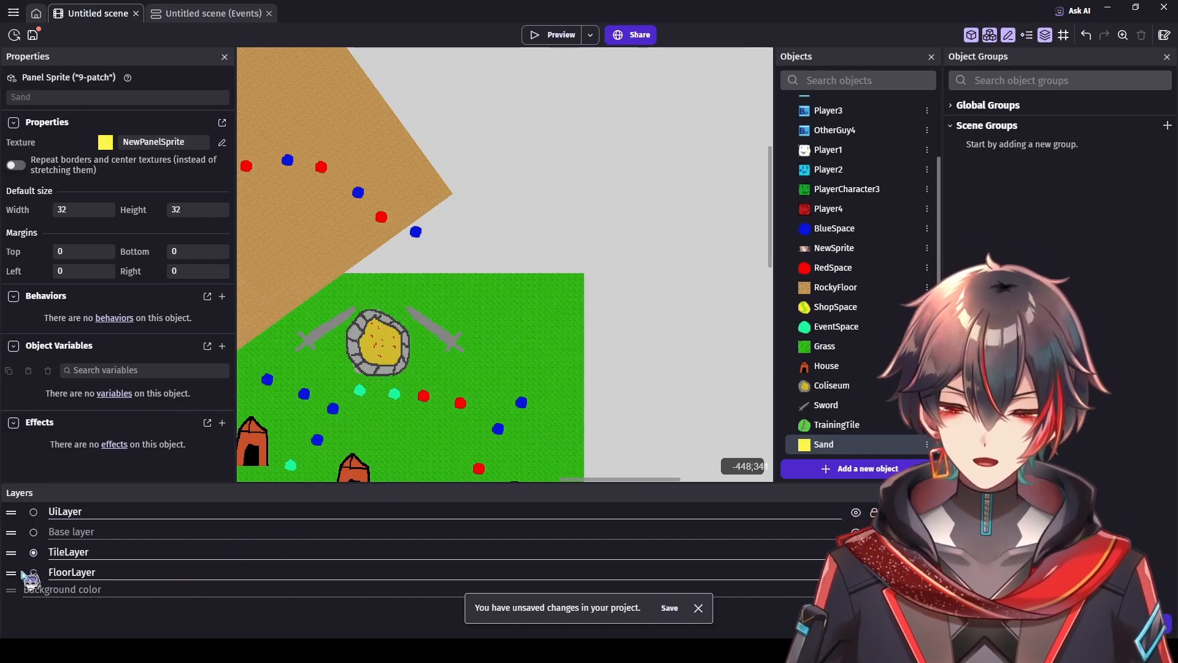
Step: Place the Sand panel sprite on FloorLayer beside the RockyFloor's corner and stretch it to about 1003 by 808
click(35, 574)
scroll(605, 308, down, 2)
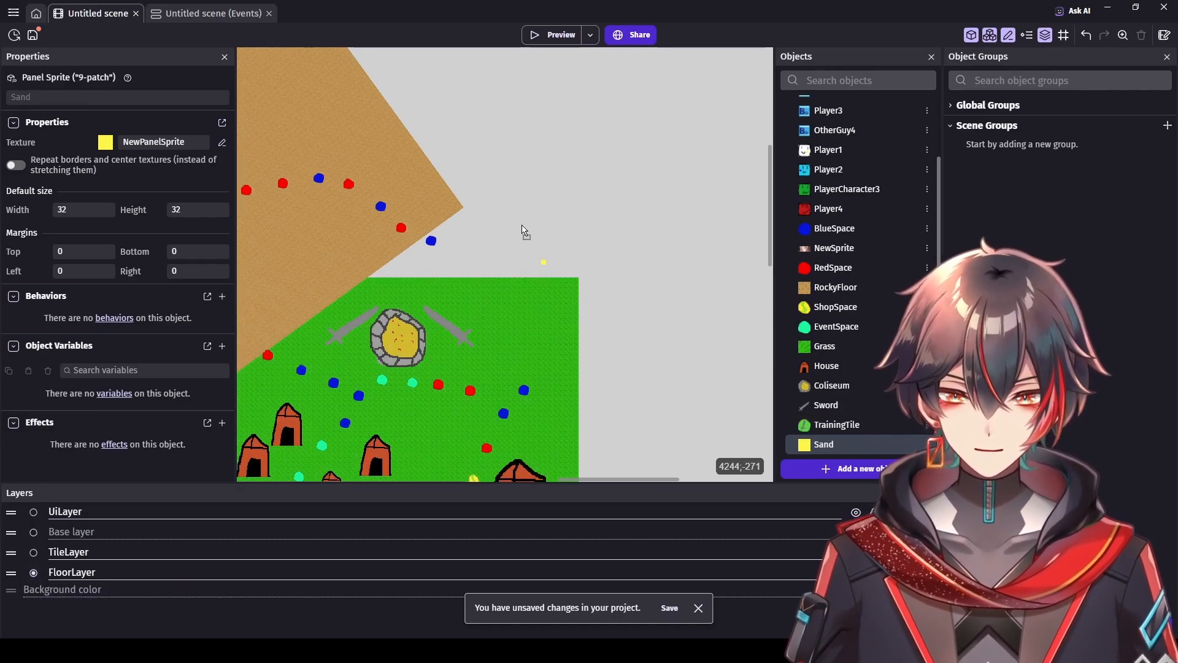
click(498, 222)
drag(489, 213, 378, 109)
drag(489, 186, 559, 226)
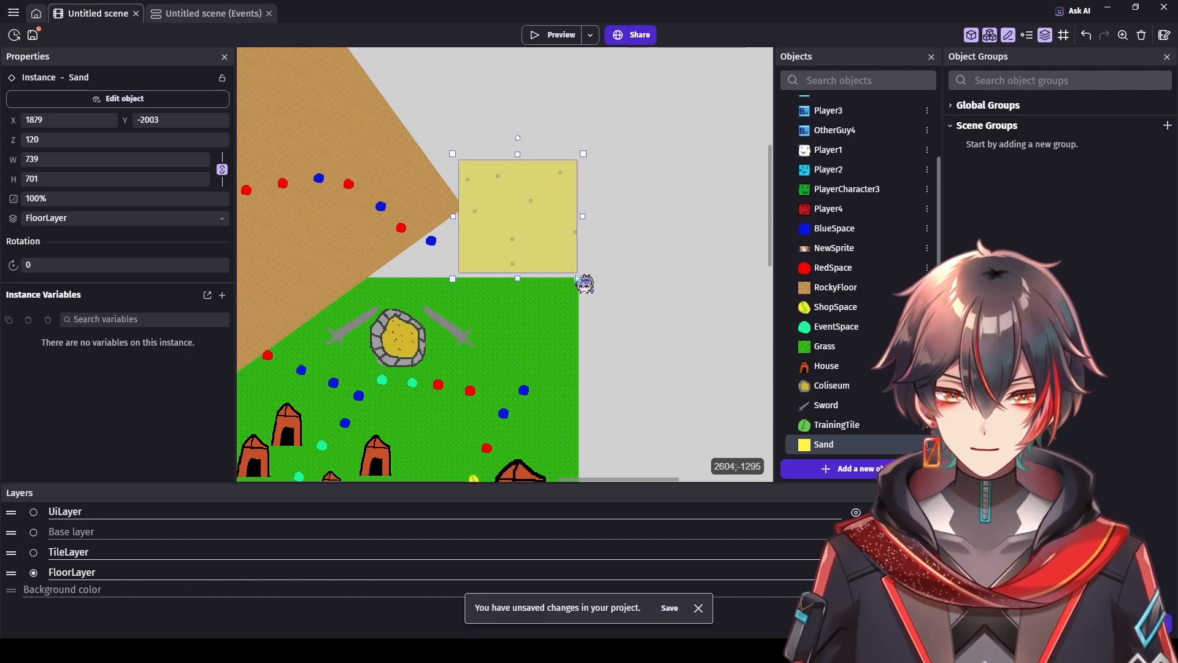
drag(577, 278, 626, 297)
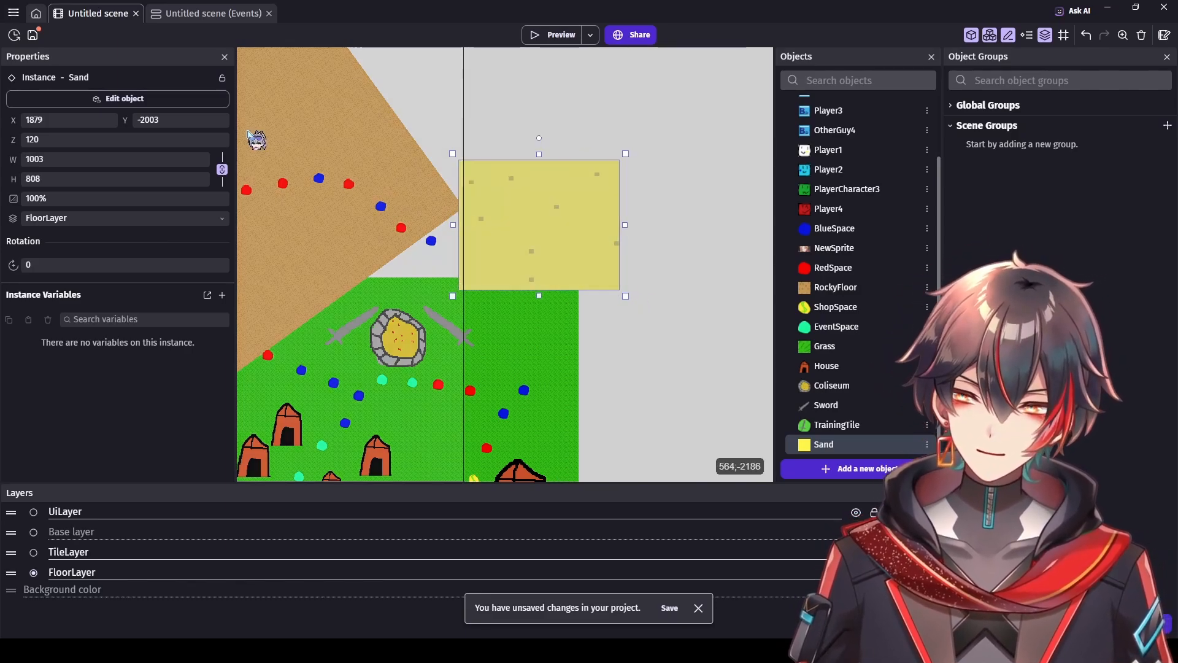
Step: Check the Sand panel sprite's image and tiling properties, and delete the Sand object
double_click(840, 446)
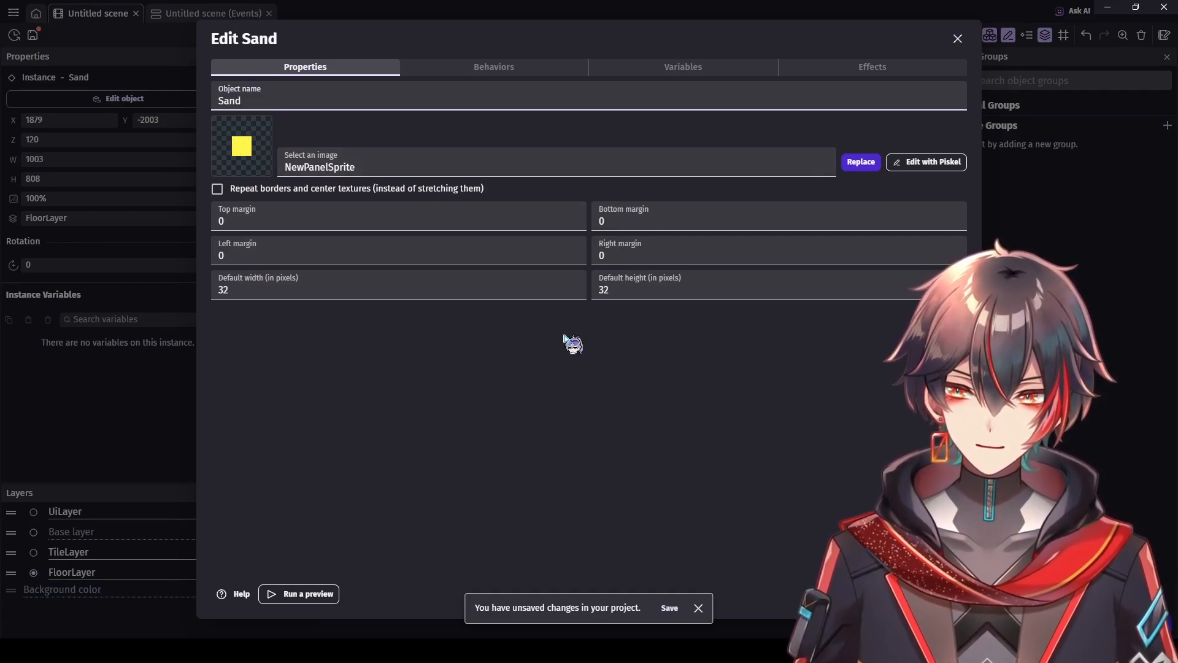
click(565, 336)
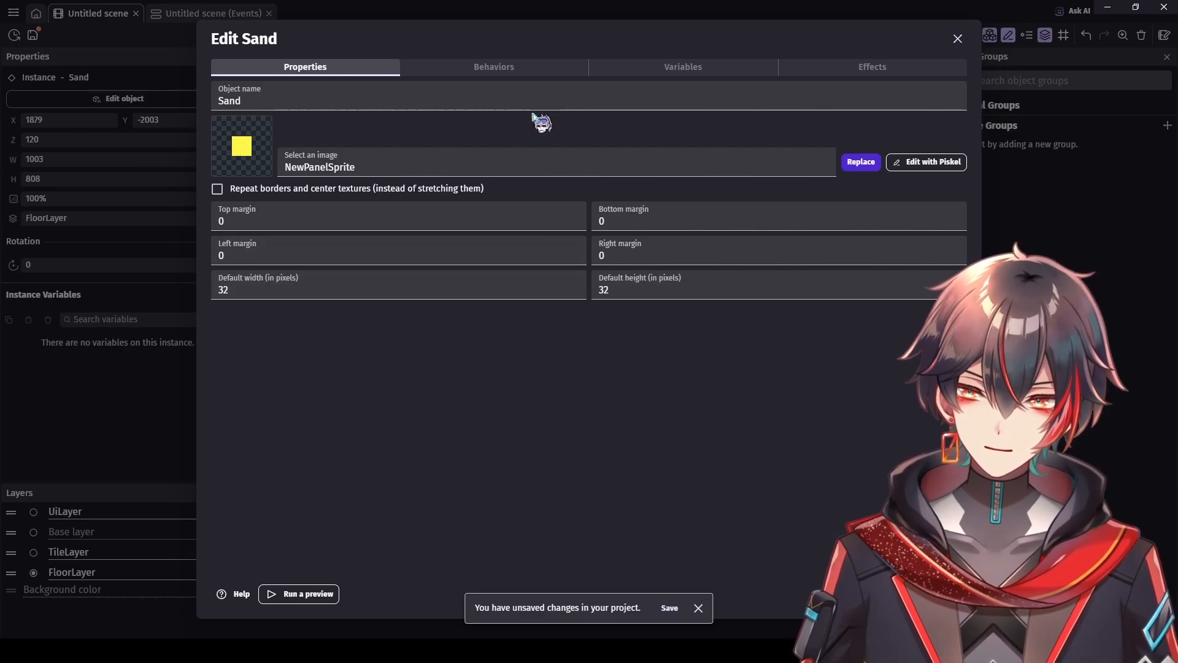
click(958, 39)
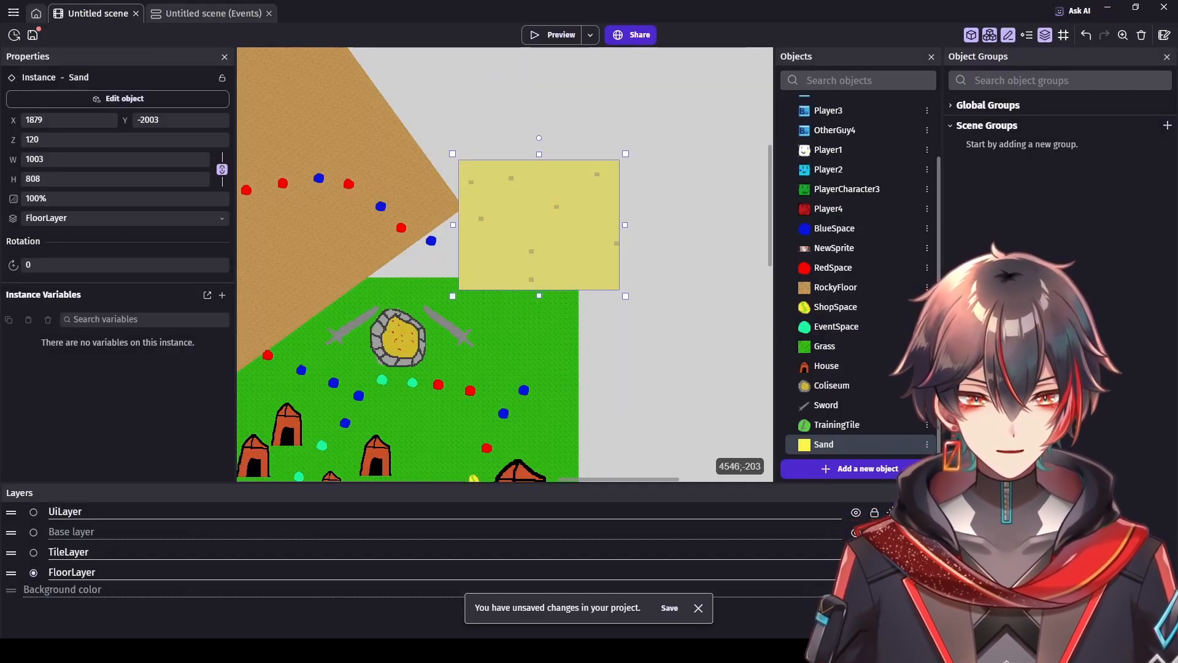
key(Delete)
click(740, 371)
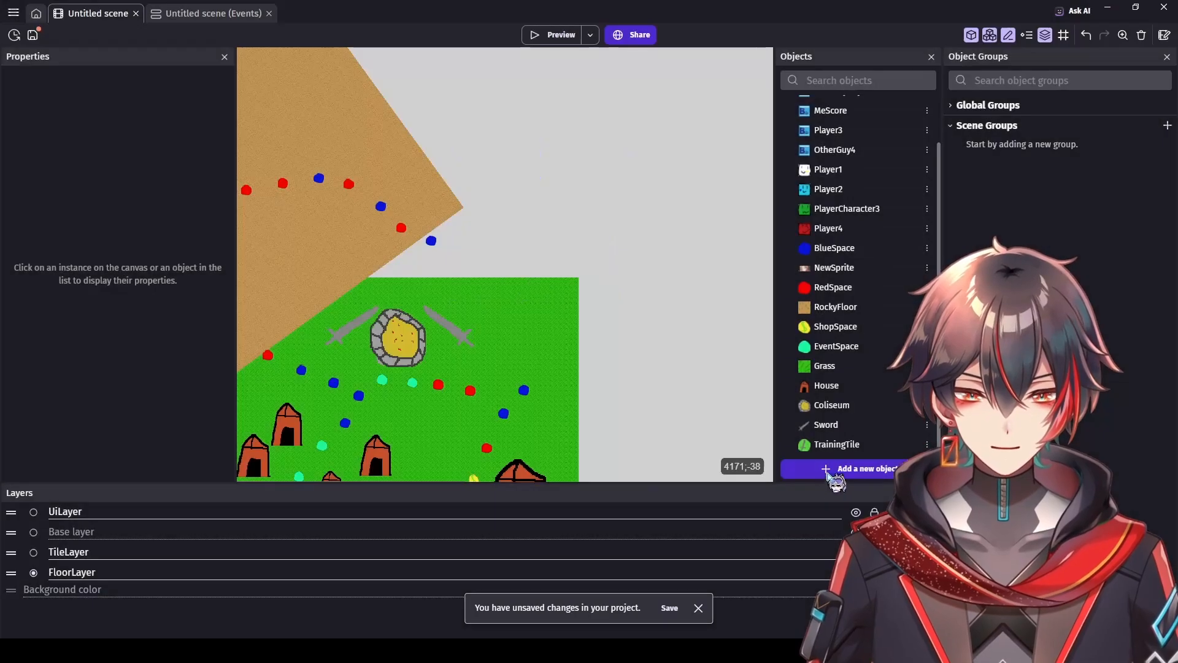
Step: Create a Tiled Sprite object named Snad with a yellow image drawn for it
click(830, 469)
click(423, 160)
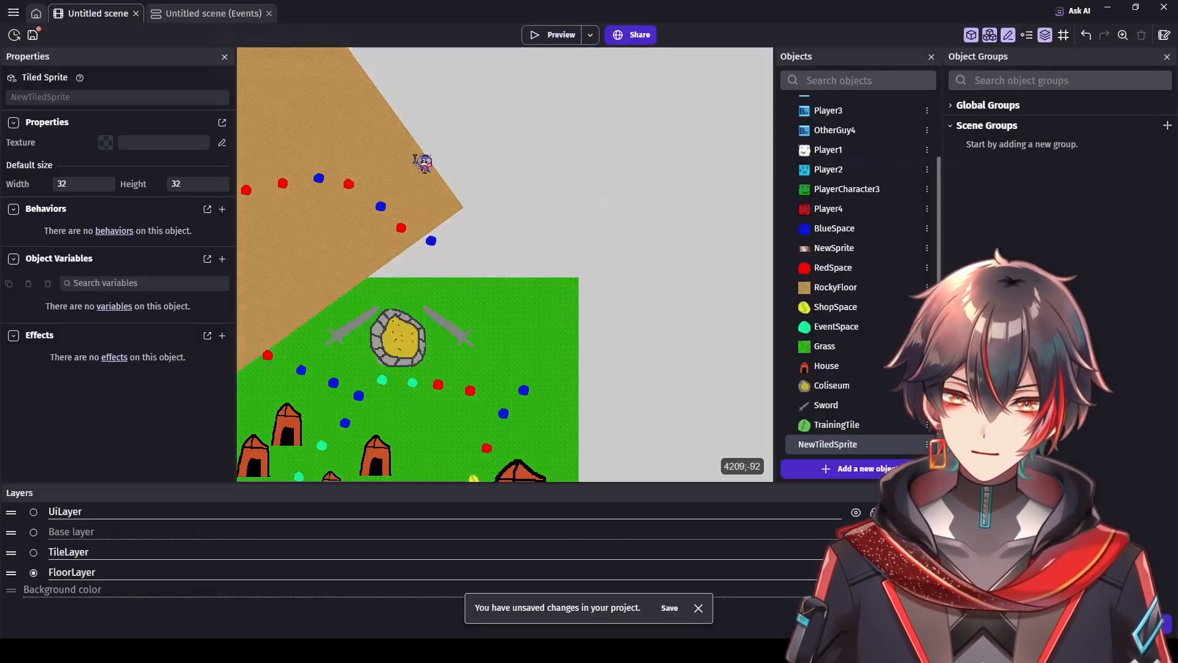
double_click(302, 100)
text(Snad)
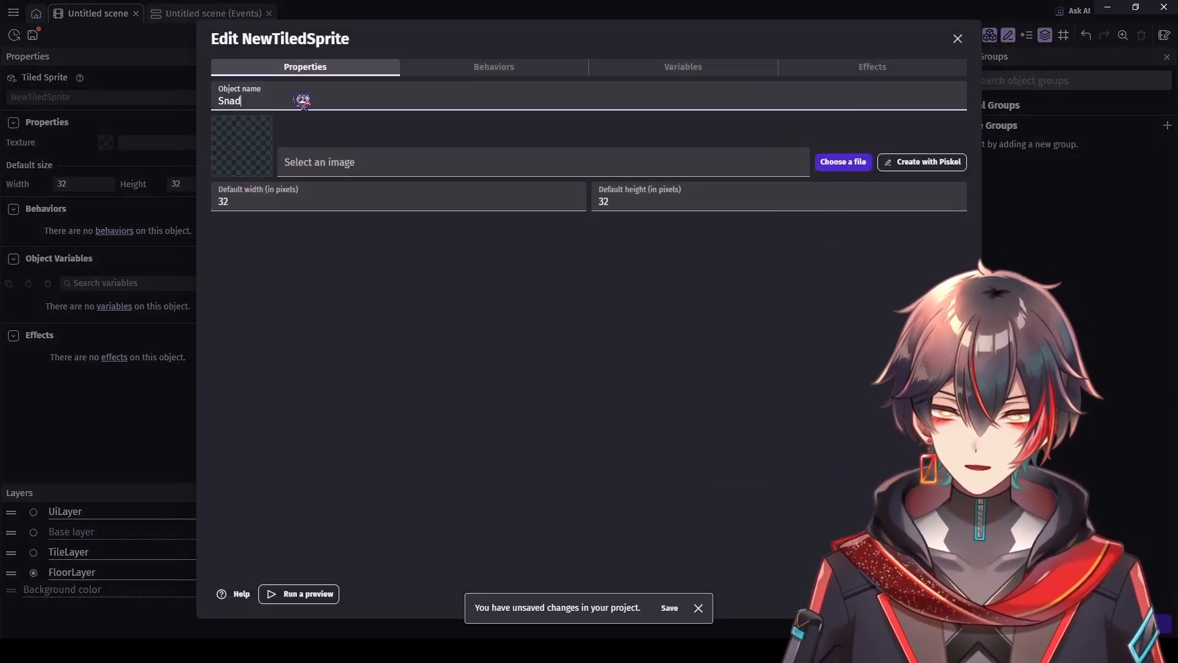
click(479, 326)
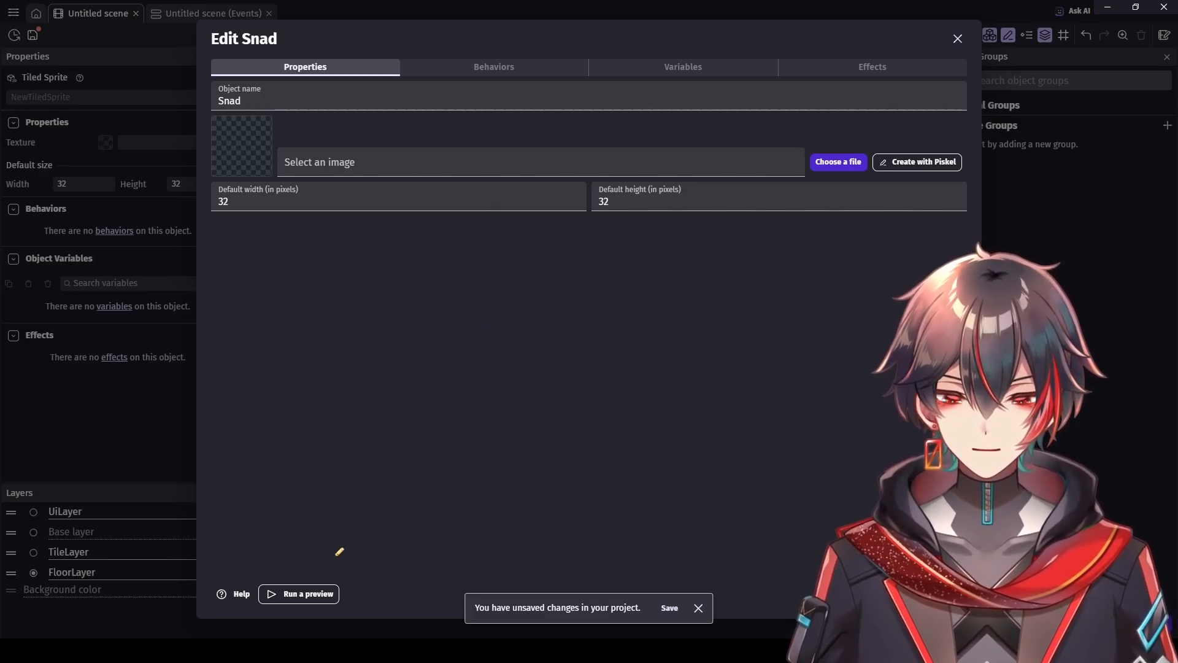
click(936, 56)
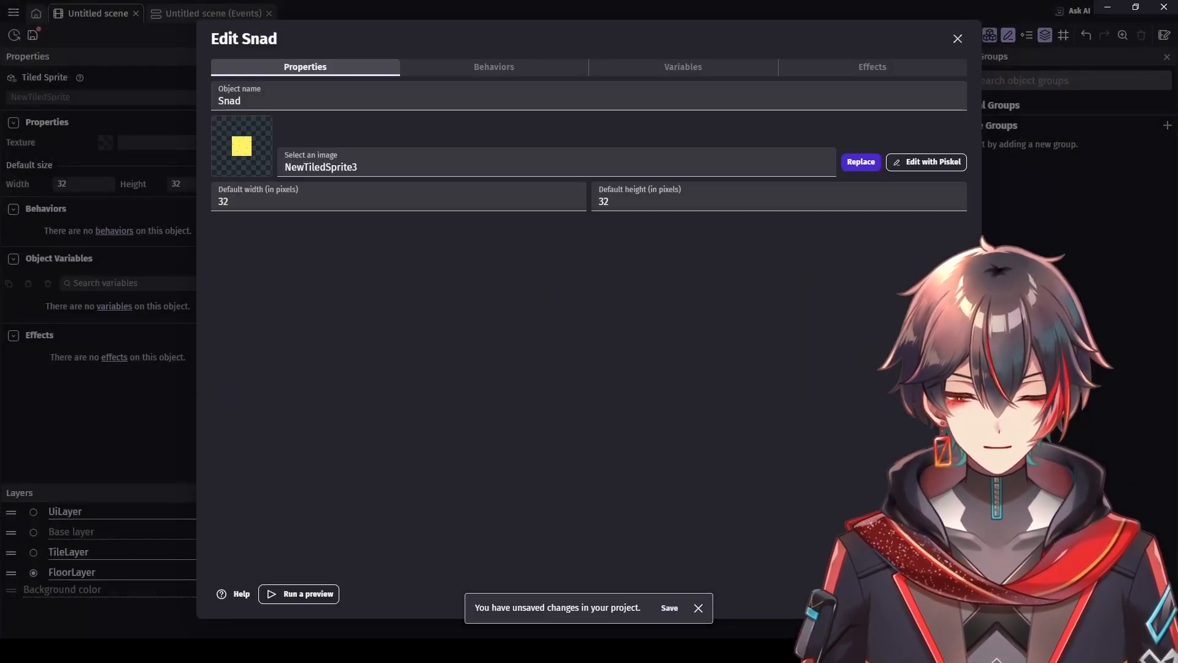
click(943, 594)
Step: Place Snad on FloorLayer across the RockyFloor's corner beyond the Coliseum and stretch it to about 3044 by 1296
drag(844, 444, 423, 217)
click(419, 214)
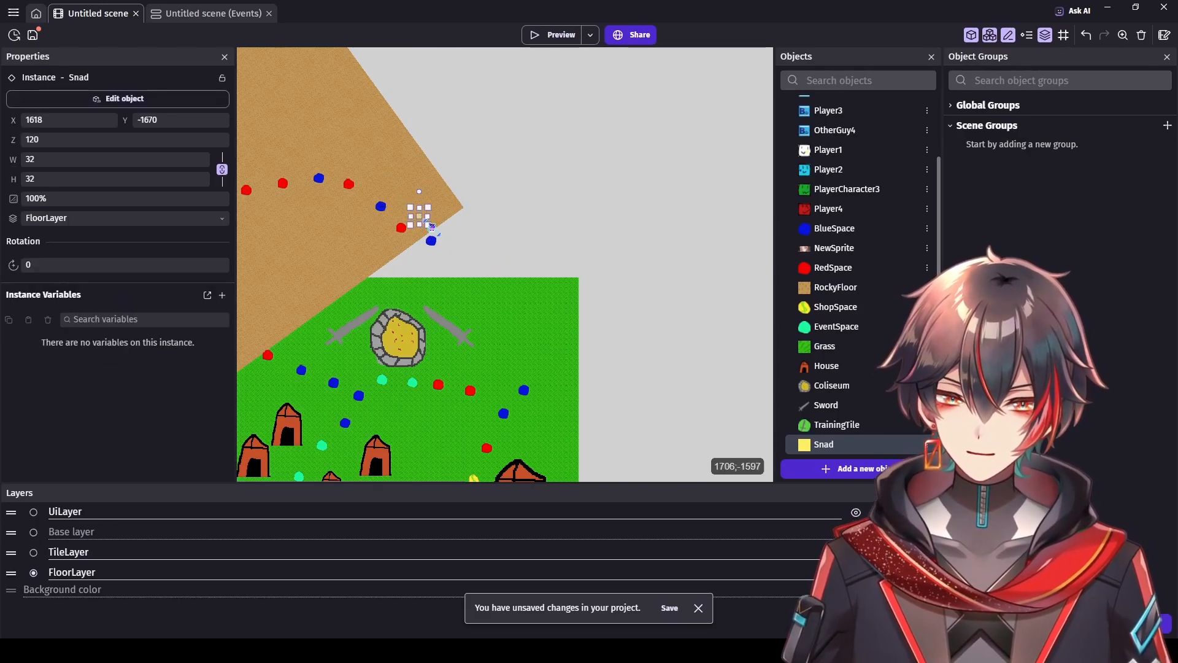
drag(422, 219, 718, 349)
drag(509, 279, 504, 227)
scroll(460, 243, up, 5)
scroll(509, 238, down, 2)
scroll(514, 227, down, 4)
drag(706, 157, 877, 83)
drag(482, 197, 503, 208)
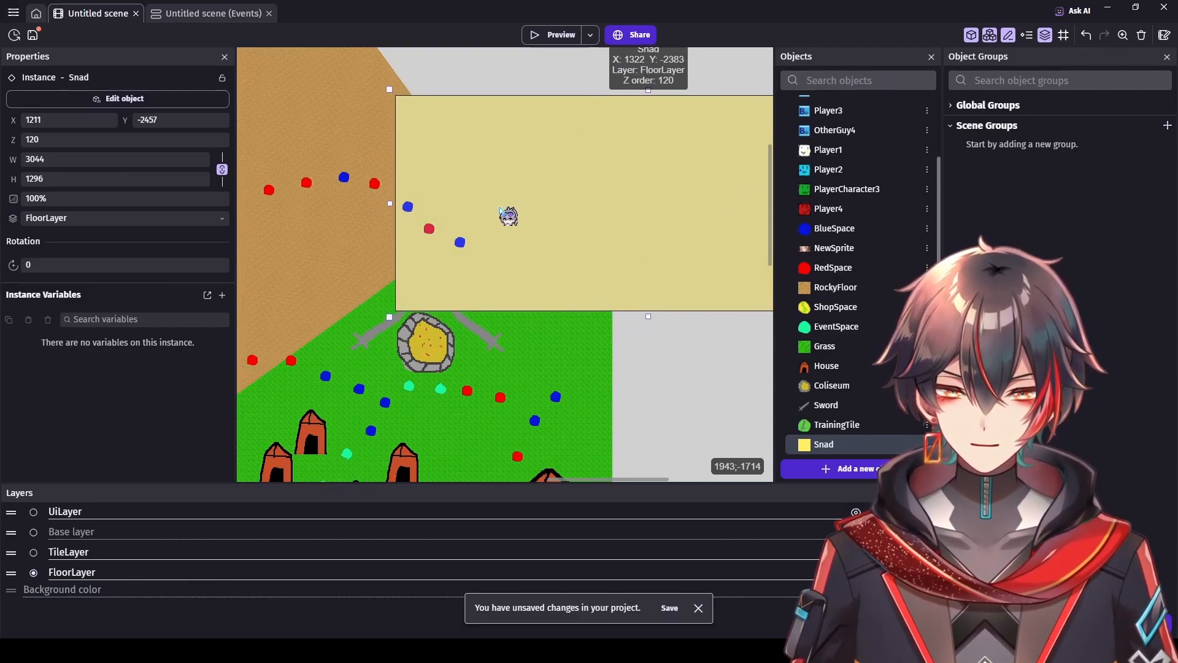
Step: Shift the Snad area to about X 1237, Y -2503 along the Grass edge and save the project
scroll(608, 294, down, 1)
drag(597, 272, 602, 261)
click(668, 355)
scroll(668, 356, down, 1)
drag(596, 483, 655, 479)
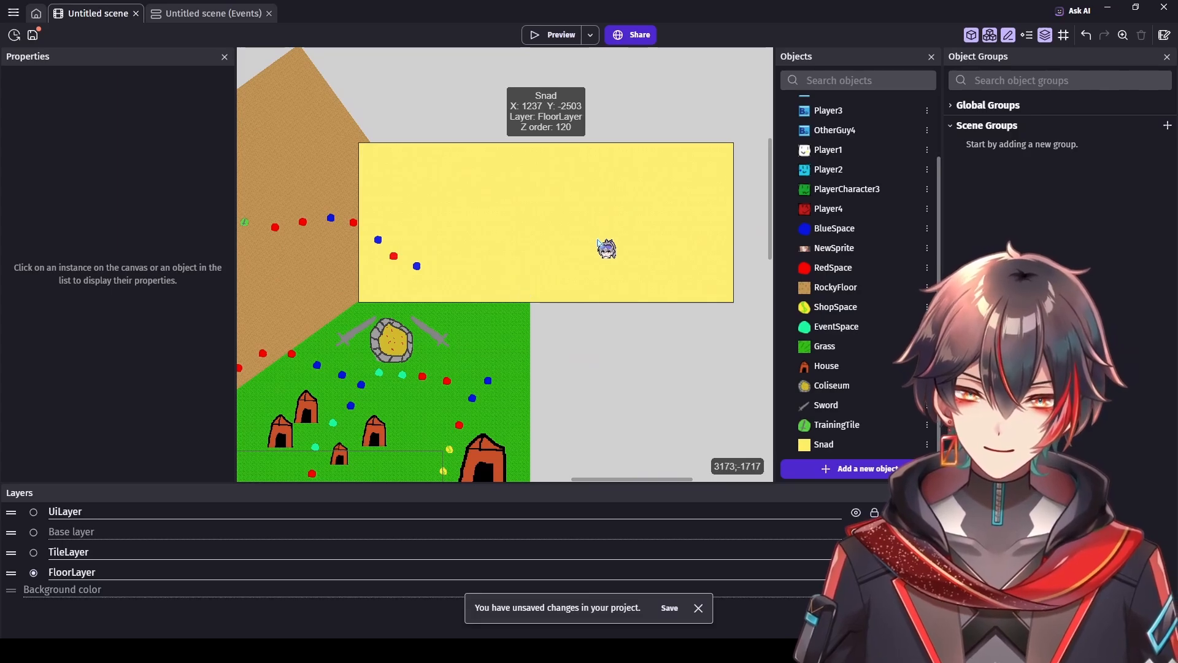
click(598, 243)
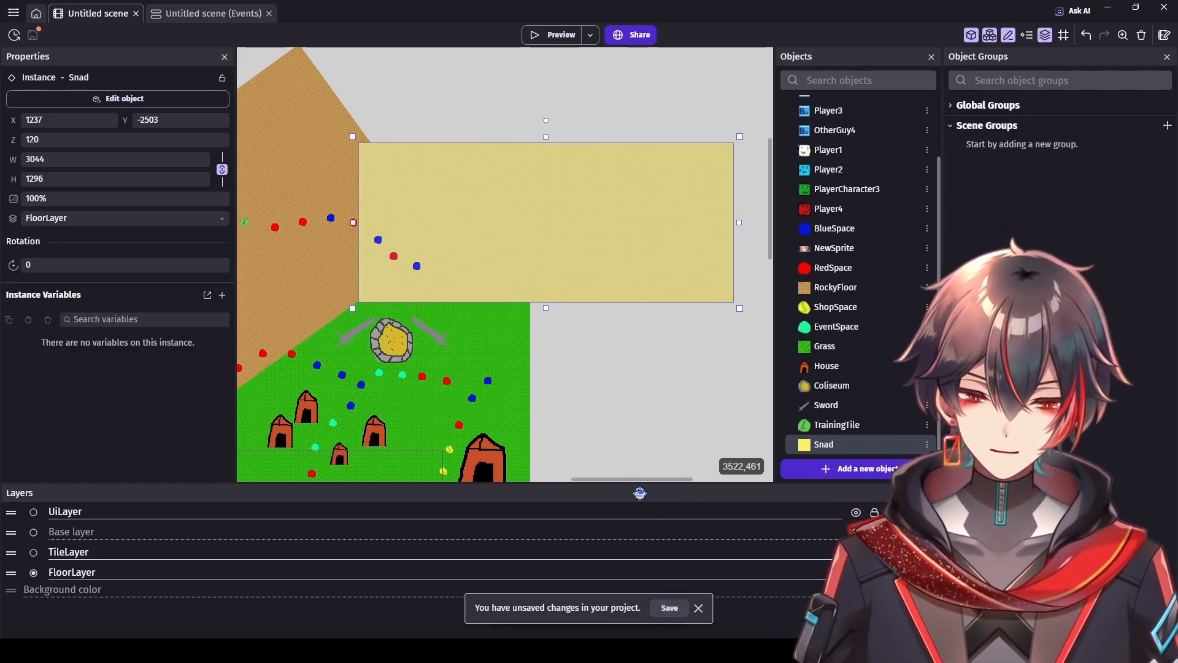
click(671, 611)
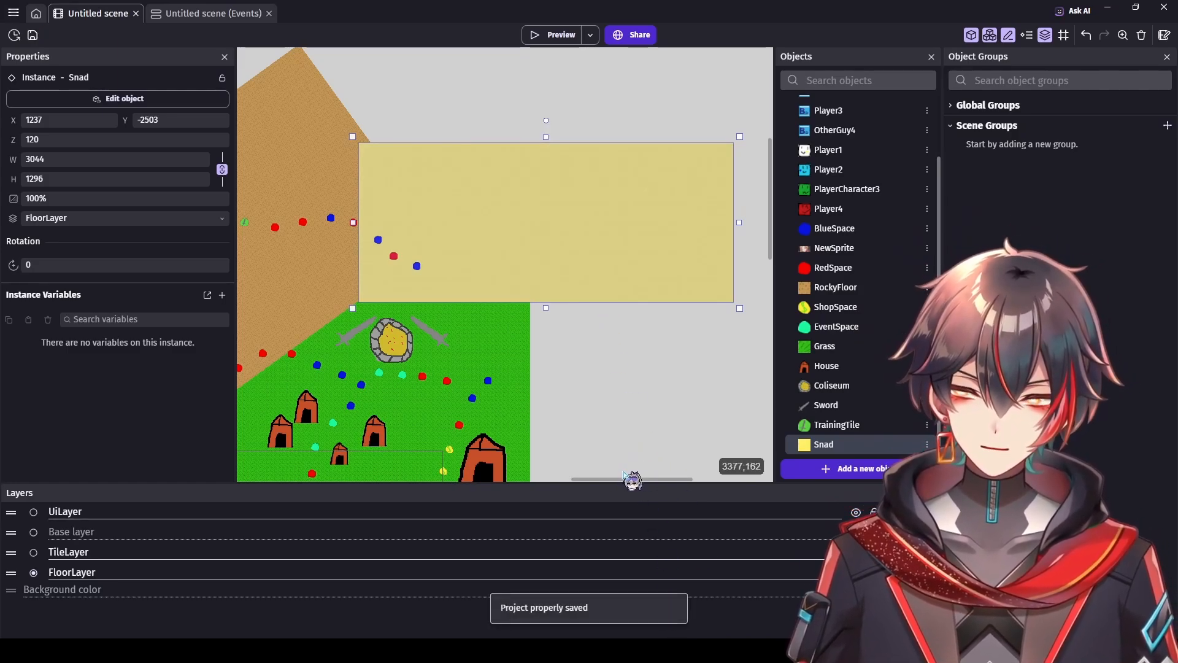
drag(626, 483, 552, 463)
click(545, 454)
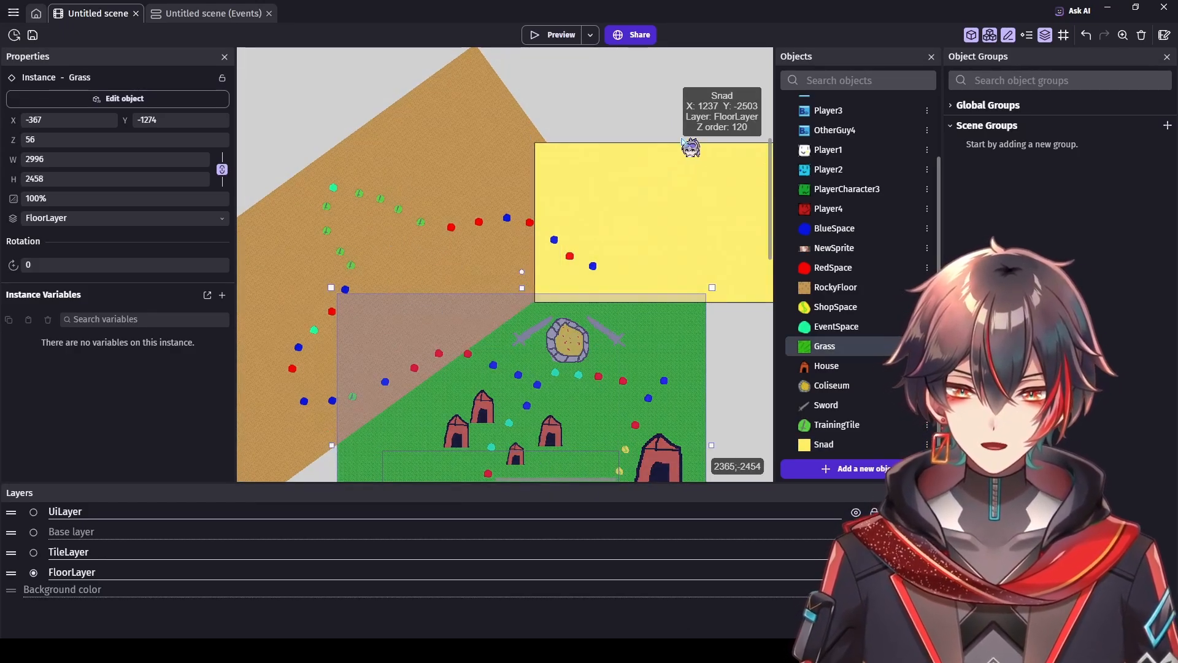
click(688, 126)
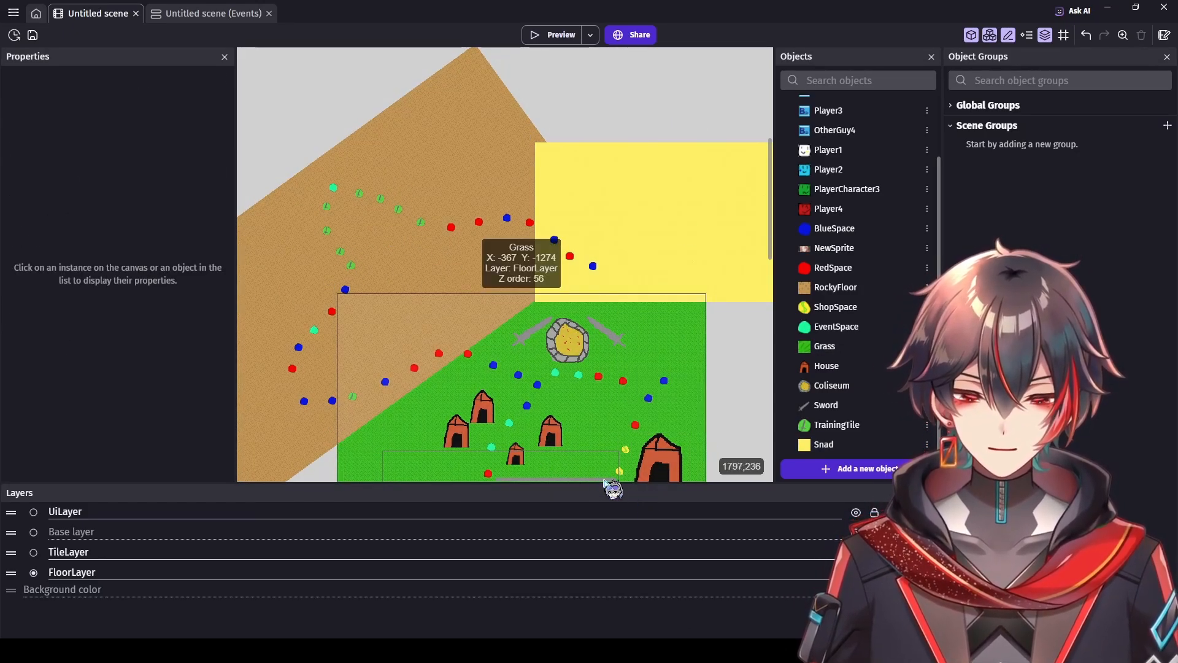
drag(605, 481, 675, 478)
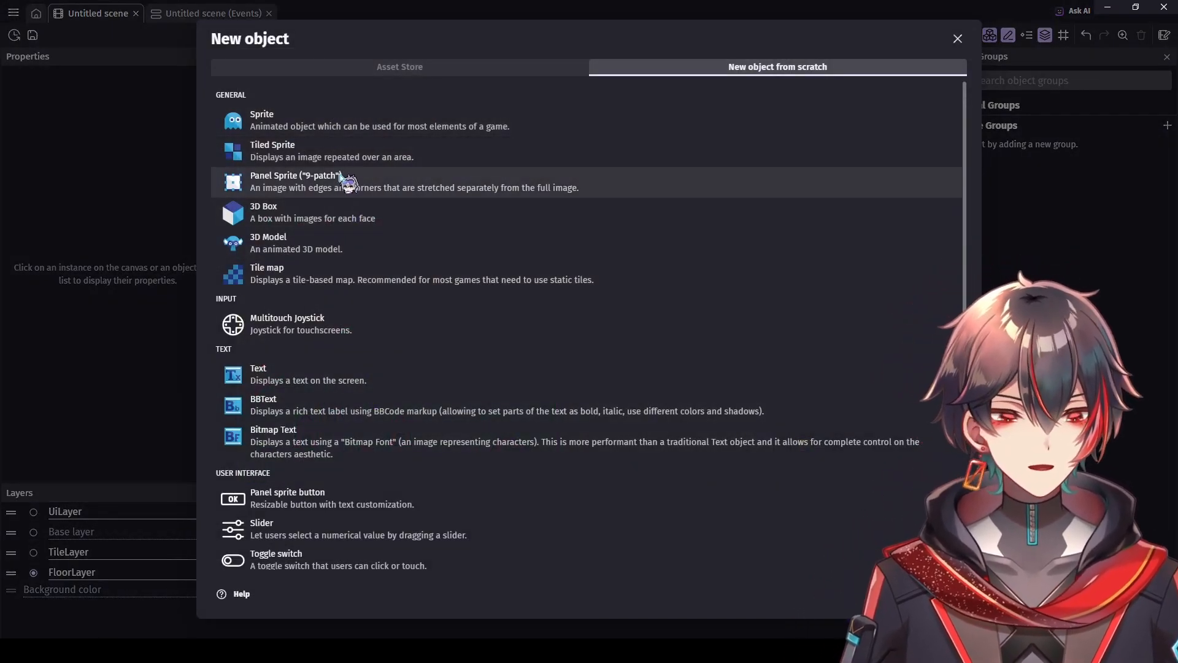
Step: Create a Tiled Sprite object named Water with a blue wave-patterned image drawn for it
click(374, 155)
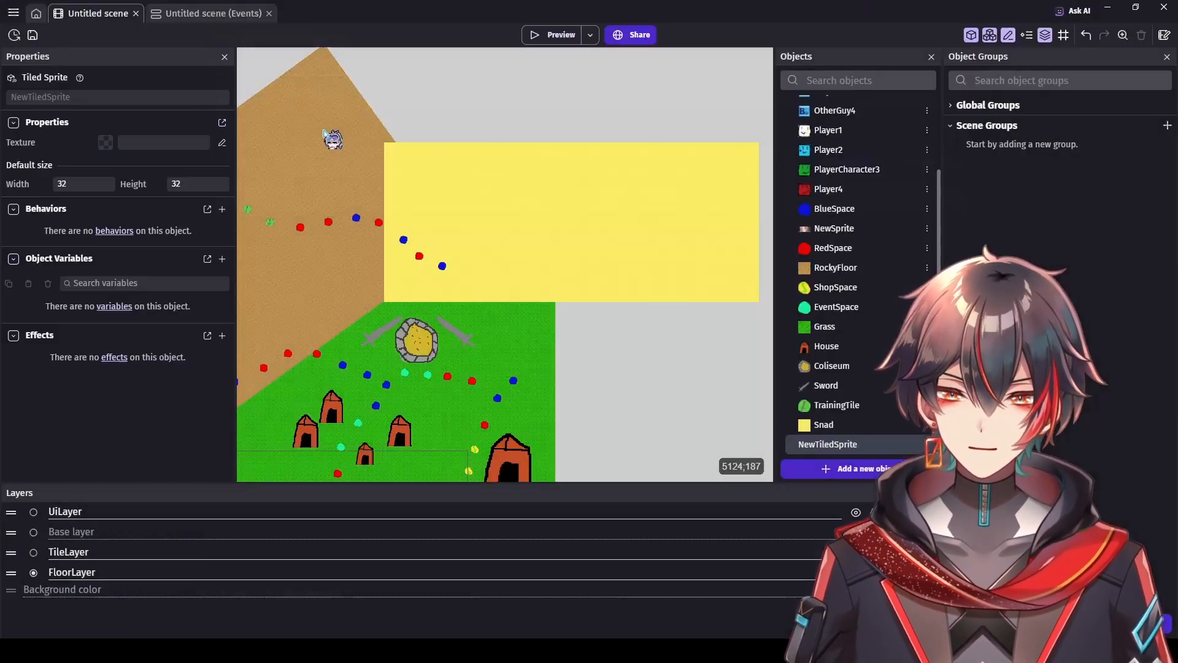
text(Water)
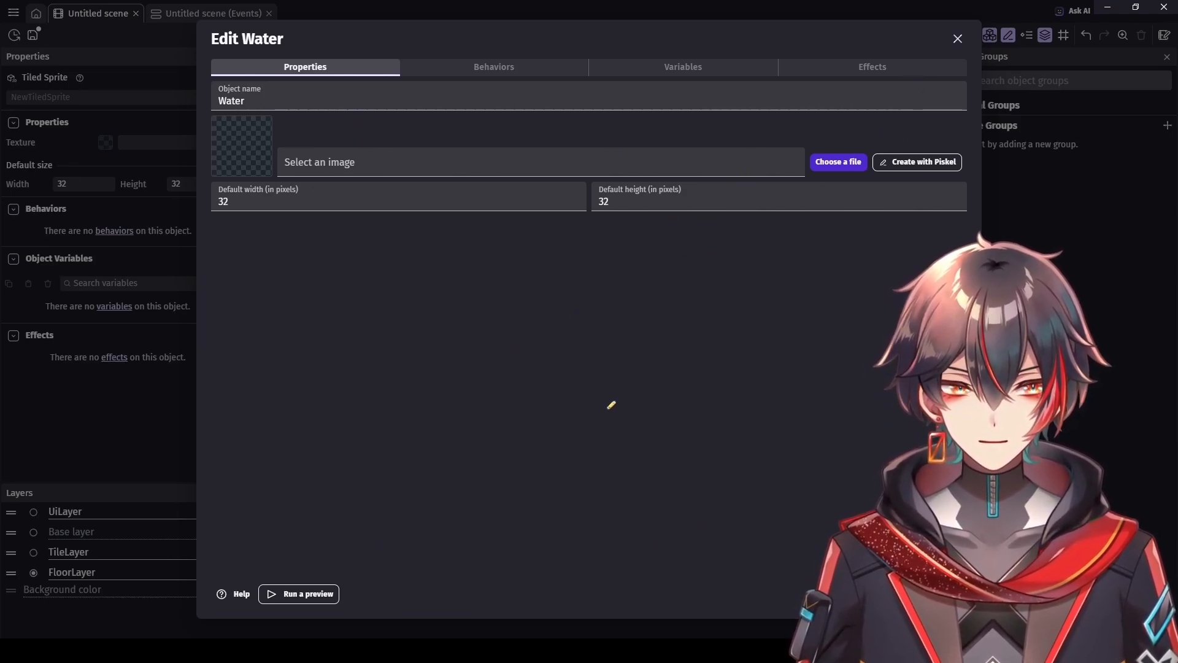
click(910, 165)
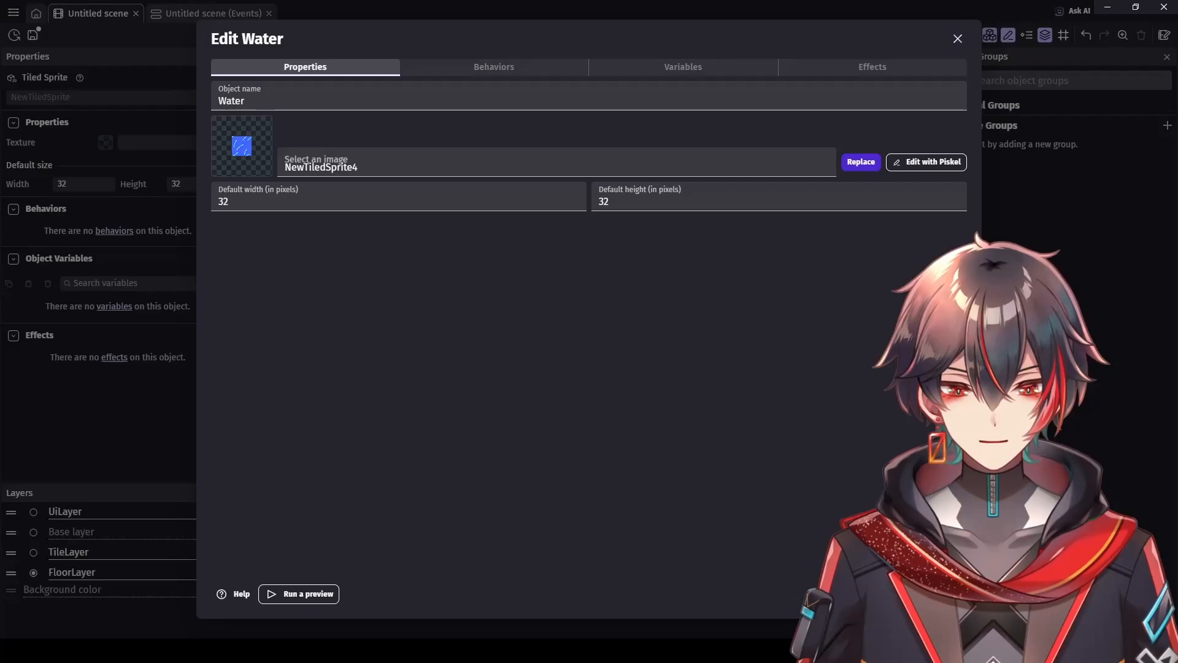
click(946, 593)
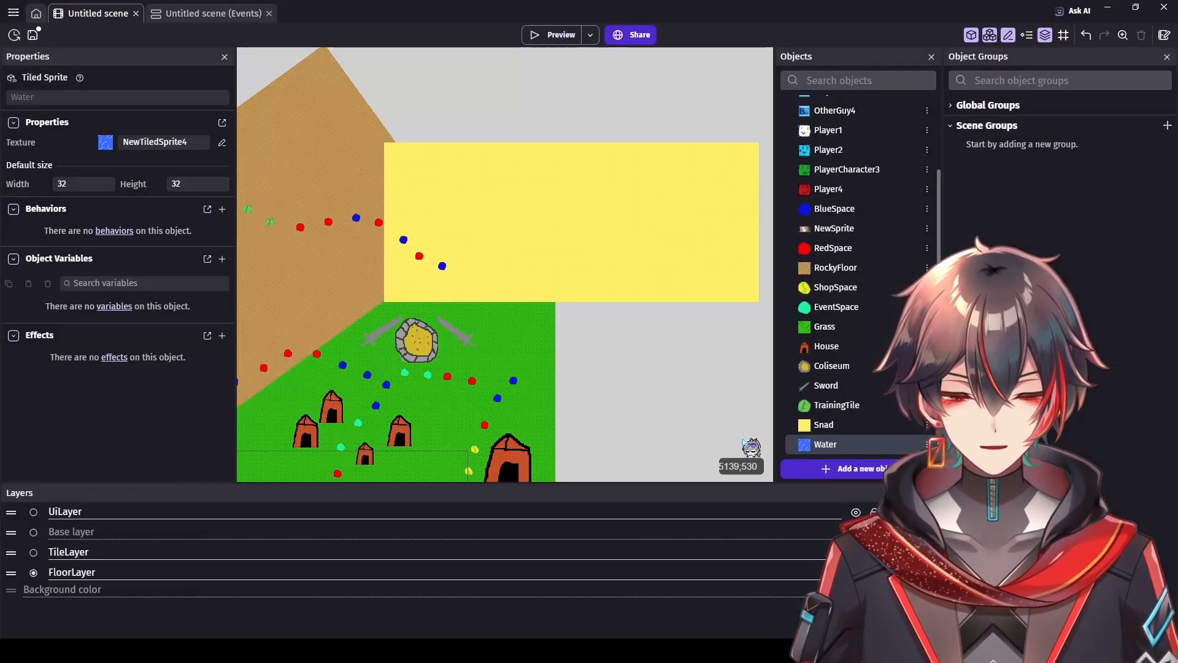
Step: Place Water on FloorLayer over the sand's far edge at about X 1841, Y -3224, stretched to about 3218 by 1324
scroll(681, 317, down, 1)
drag(837, 451, 734, 177)
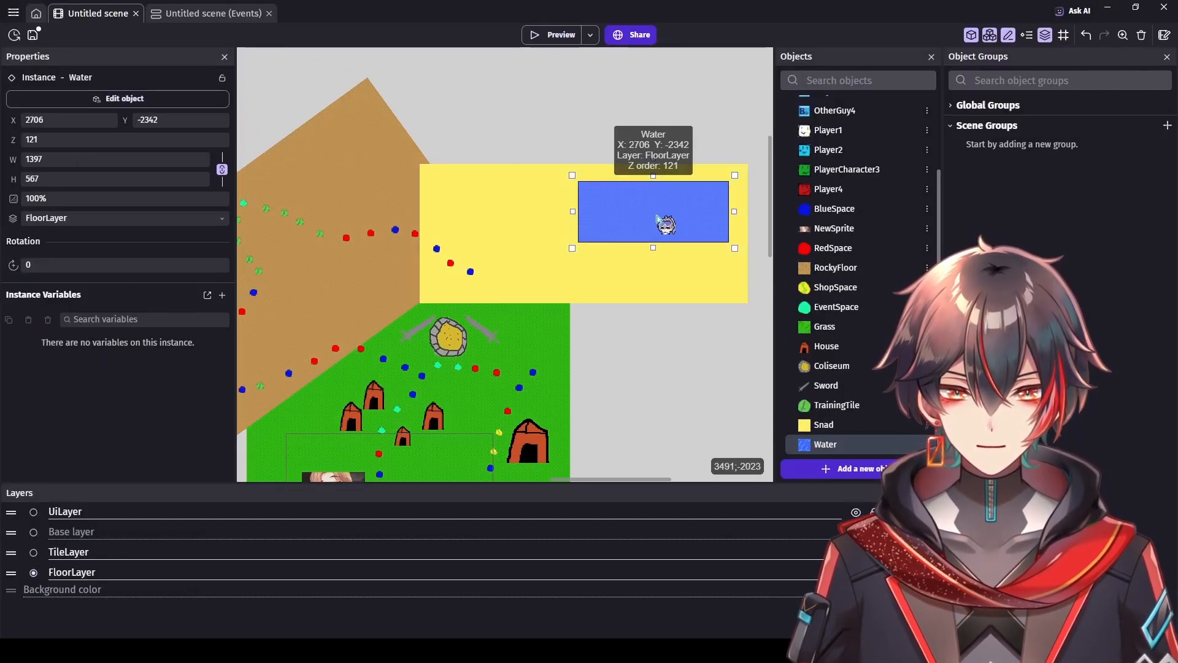
drag(639, 215, 543, 200)
drag(641, 161, 839, 80)
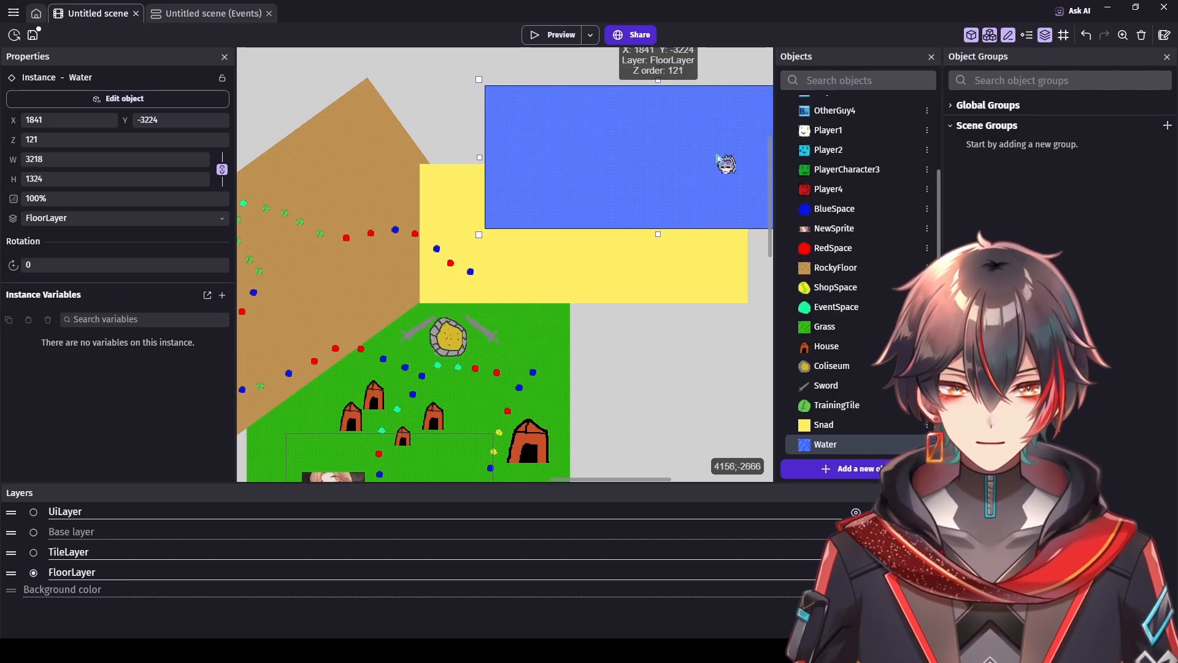
click(684, 357)
scroll(684, 357, down, 3)
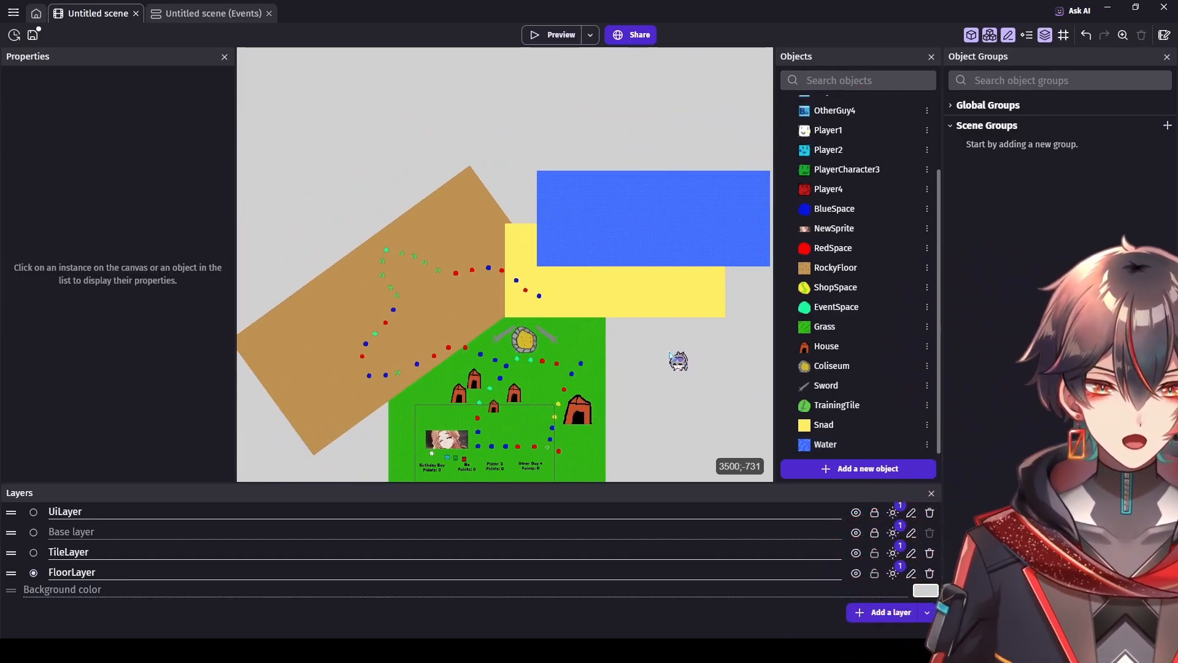
Step: Place an EventSpace on the sand near the water, plus two BlueSpaces and a RedSpace branching from the path's last BlueSpace
scroll(678, 361, up, 4)
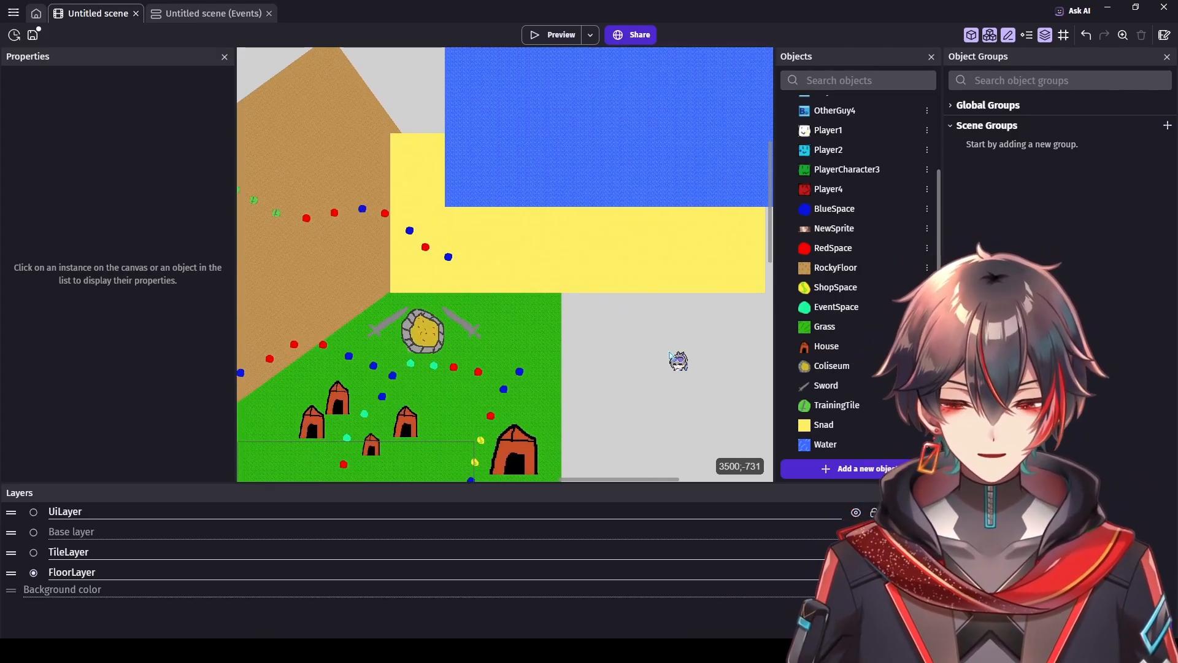
scroll(678, 360, up, 1)
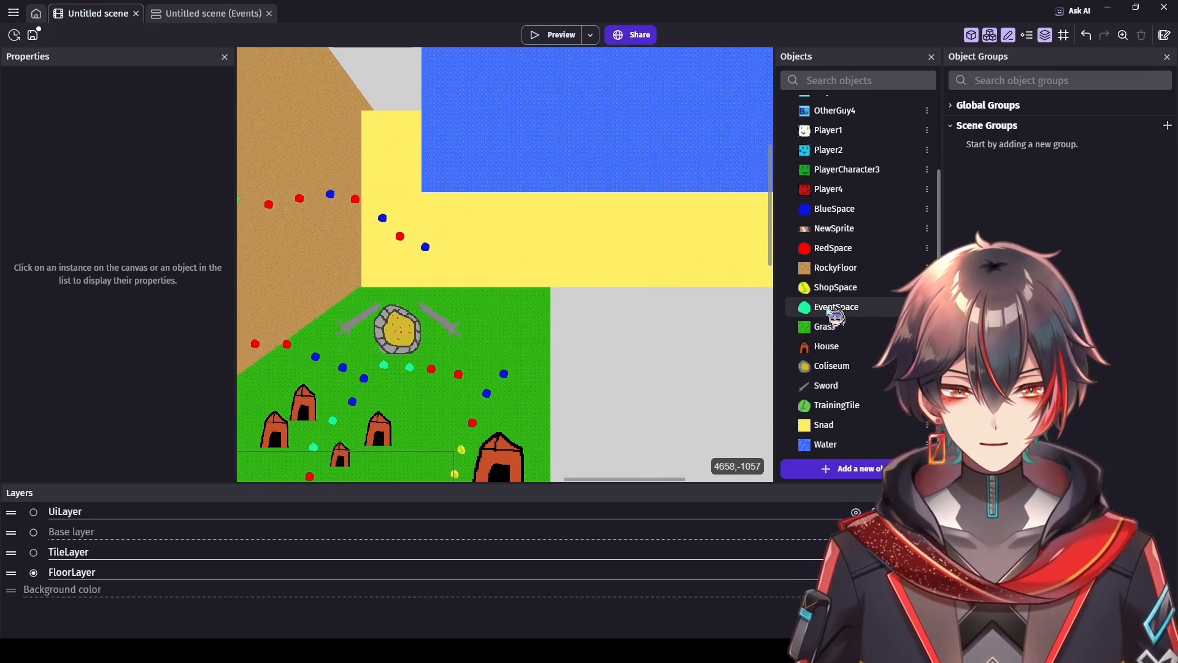
drag(835, 310, 482, 199)
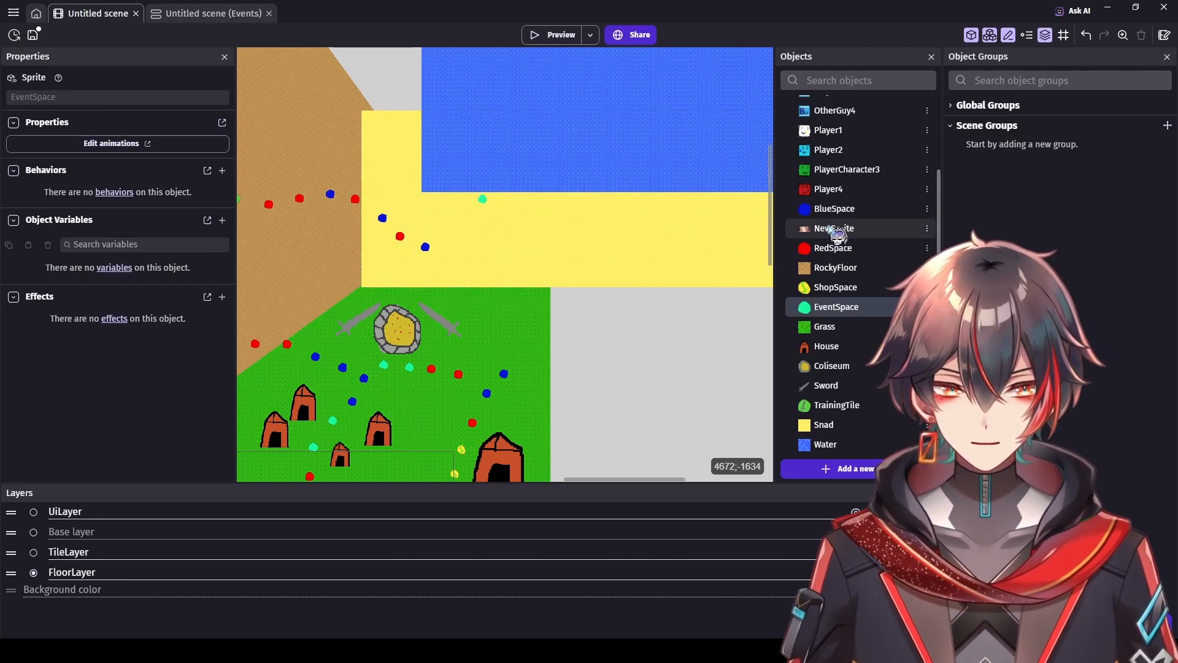
drag(838, 218, 439, 235)
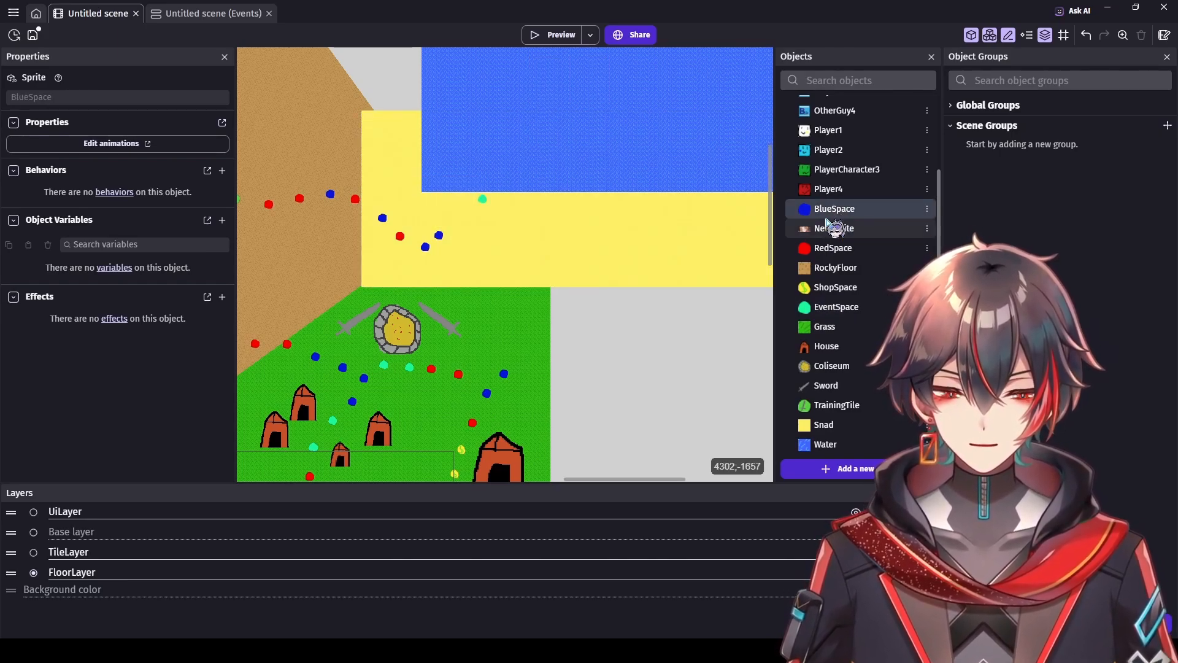
drag(829, 229, 440, 263)
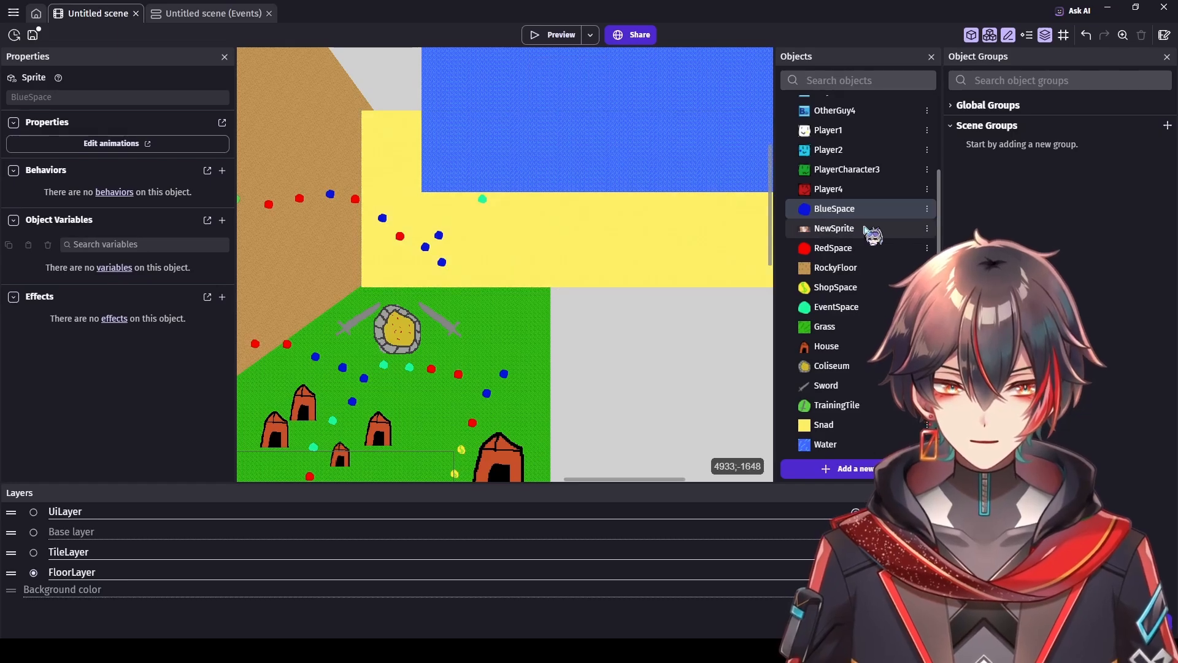
drag(829, 248, 616, 262)
drag(462, 271, 462, 272)
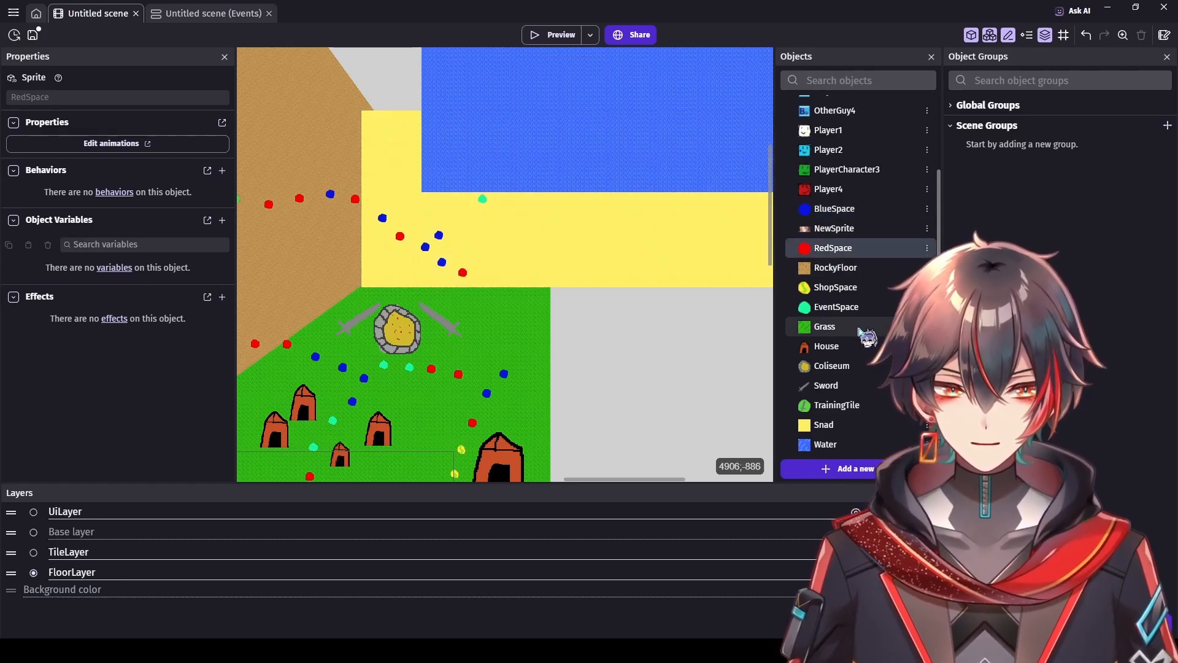
Step: Place a TrainingTile past the new RedSpace where the sand meets the Grass, and make TileLayer the active layer
drag(836, 404, 540, 314)
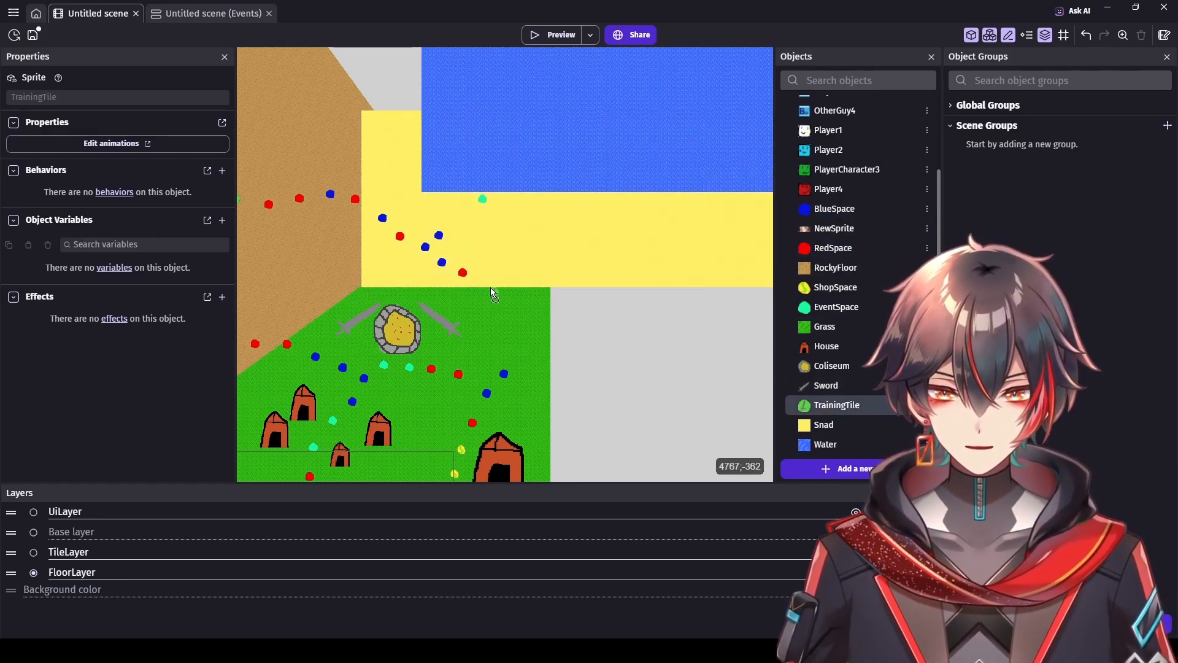
ctrl+scroll(467, 307, up, 3)
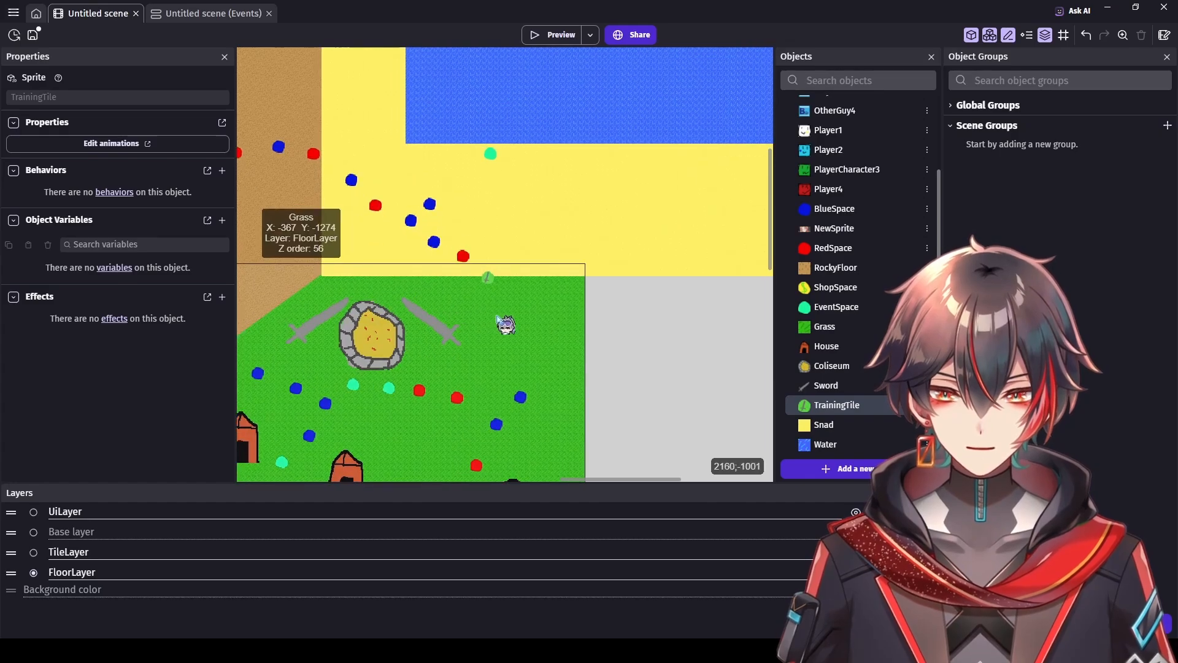
click(33, 552)
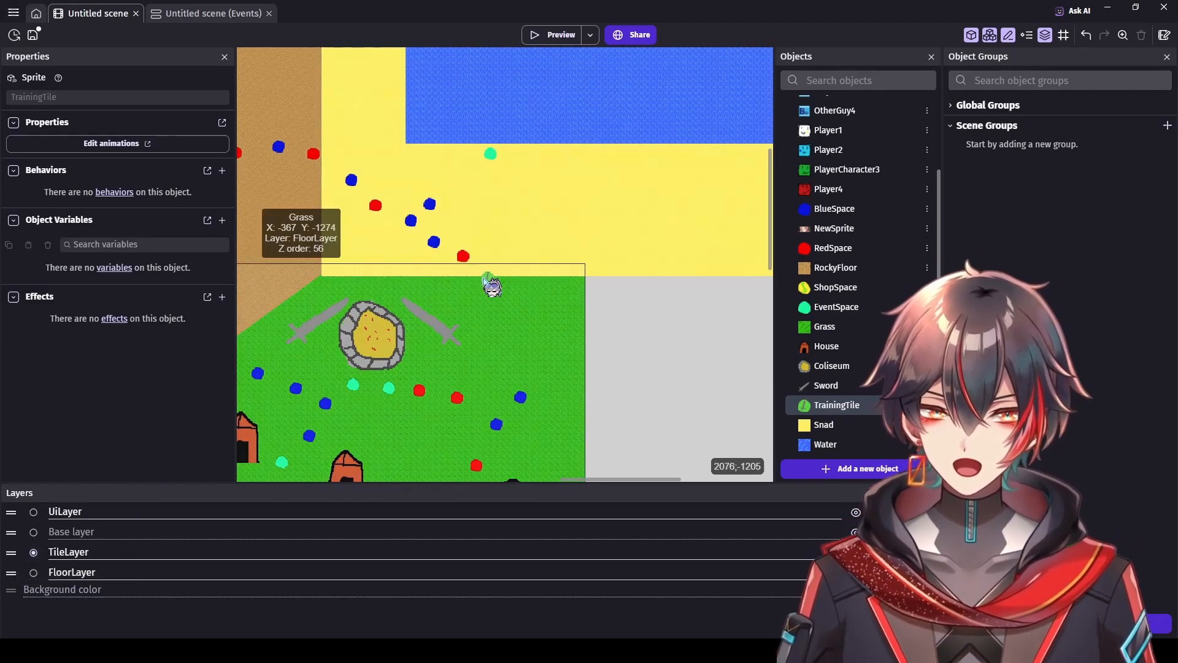
Step: Reassign the TrainingTile at the grass border, the RedSpace, both BlueSpaces and the EventSpace of the new branches to TileLayer
click(487, 279)
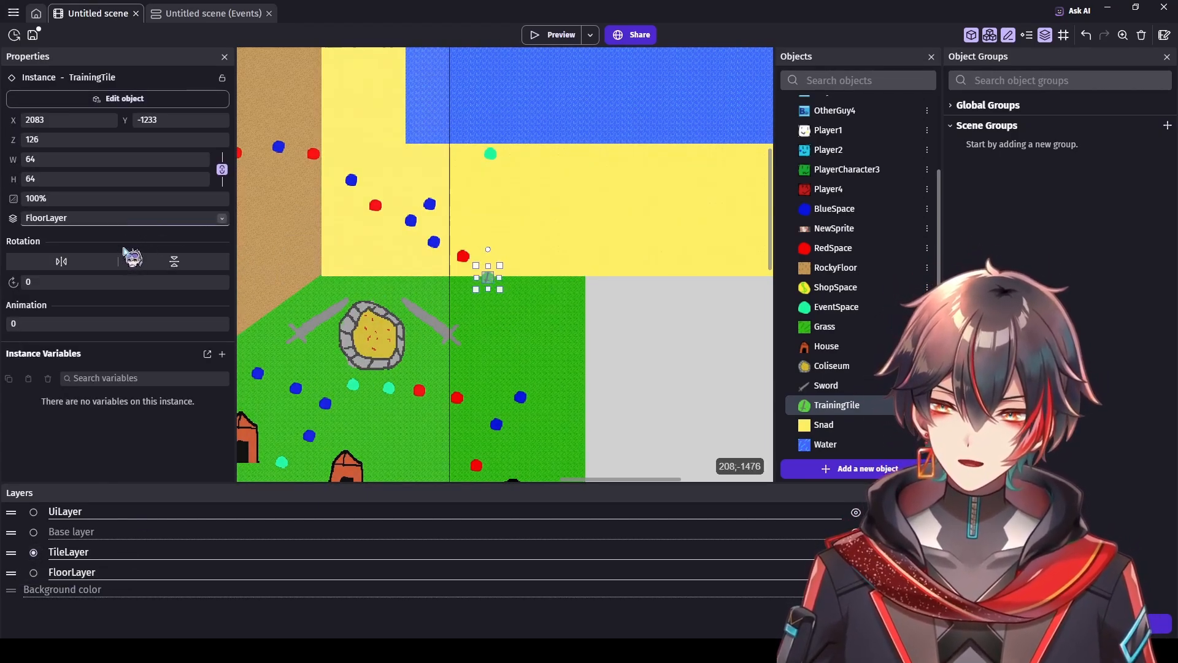
click(464, 256)
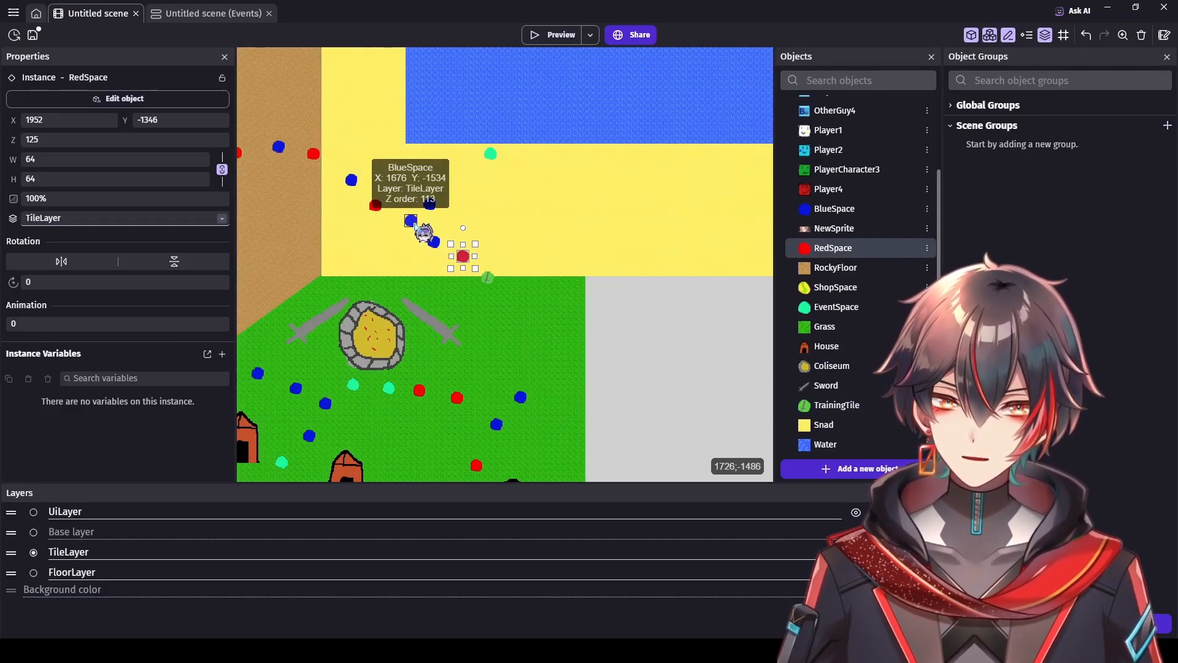
click(434, 241)
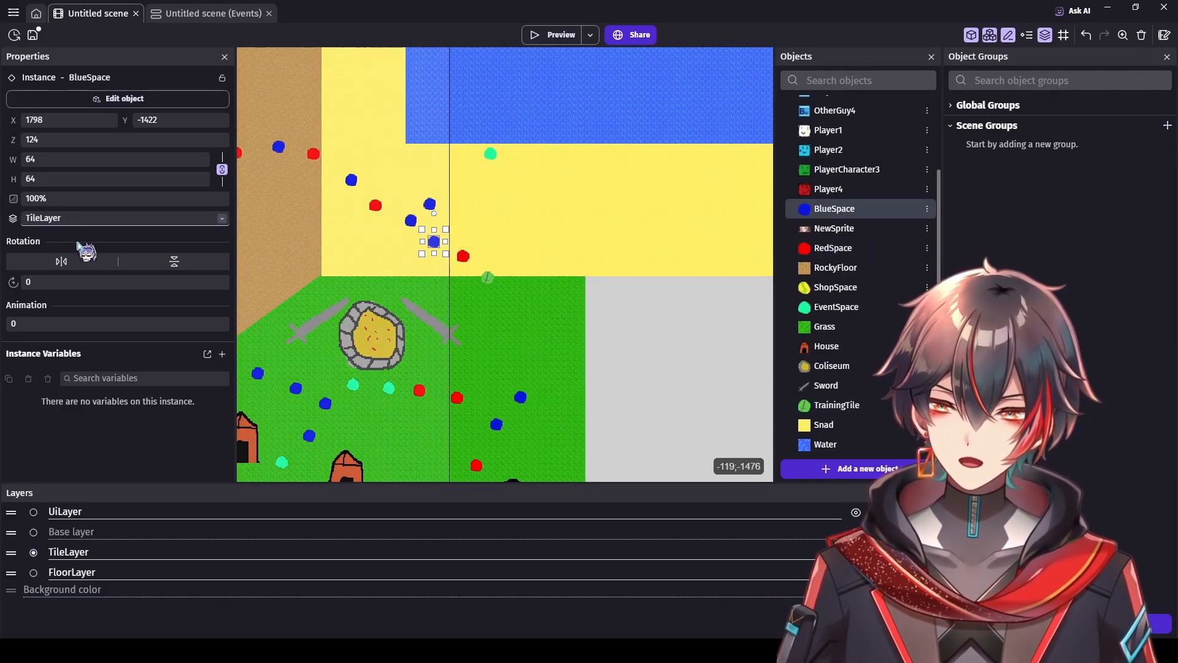
click(429, 204)
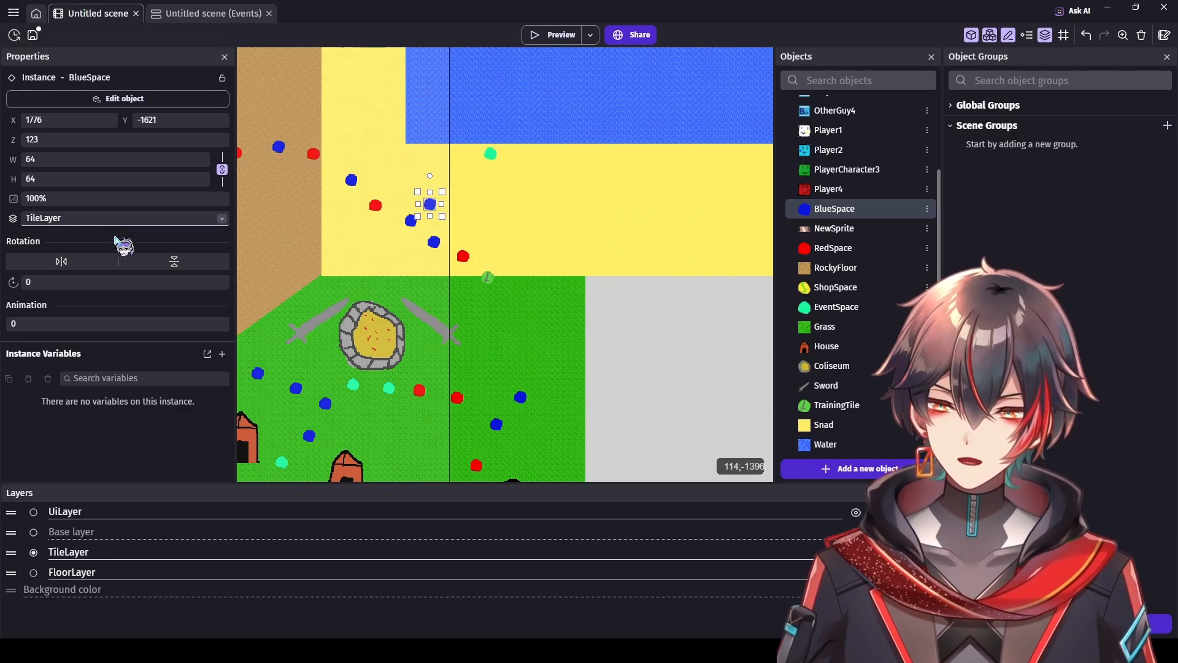
click(490, 154)
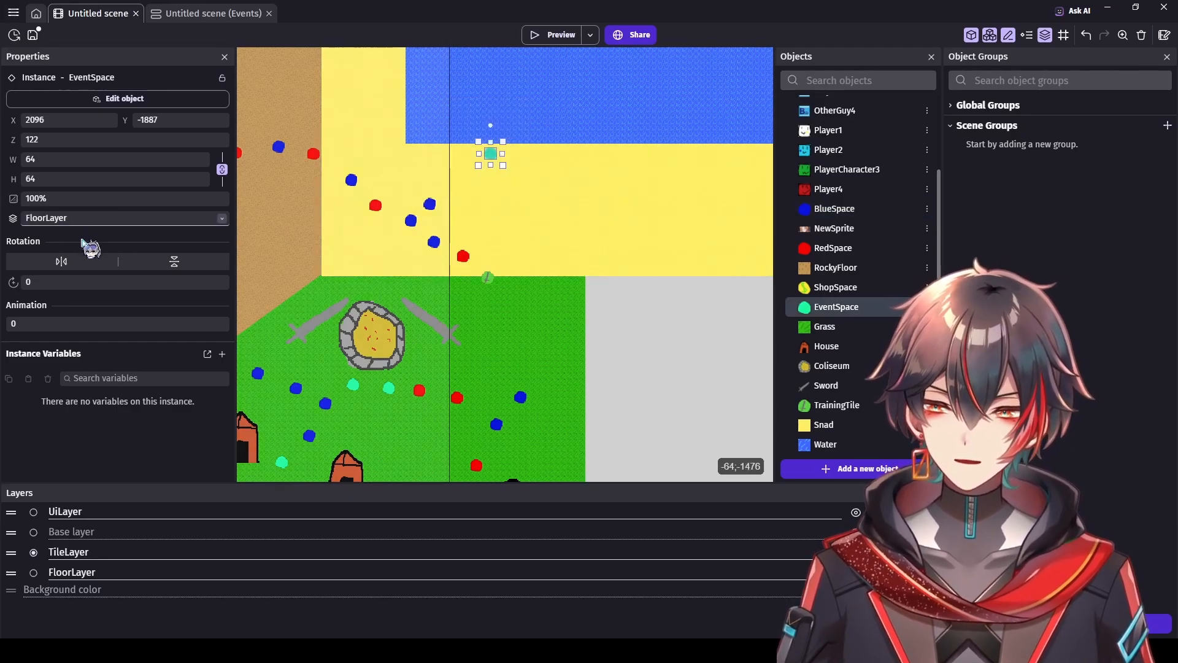
Step: Place a BlueSpace leading to the EventSpace near the water, and extend the other branch onto the Grass with a BlueSpace, RedSpace and TrainingTile
click(834, 208)
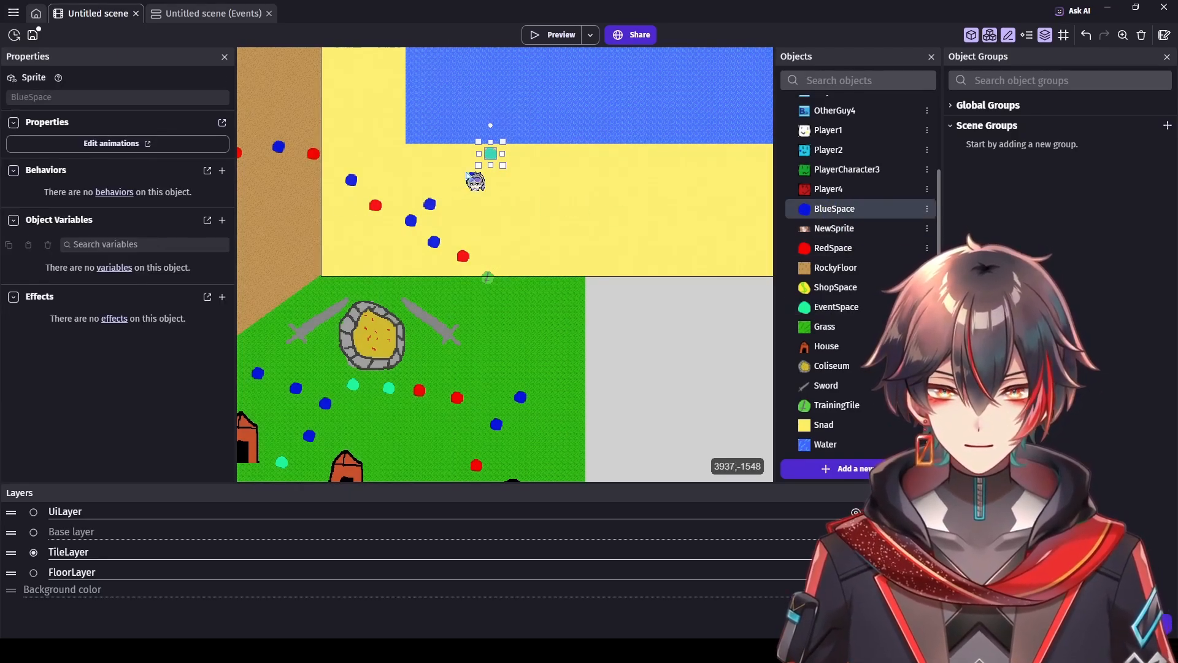
click(679, 350)
ctrl+scroll(675, 350, down, 1)
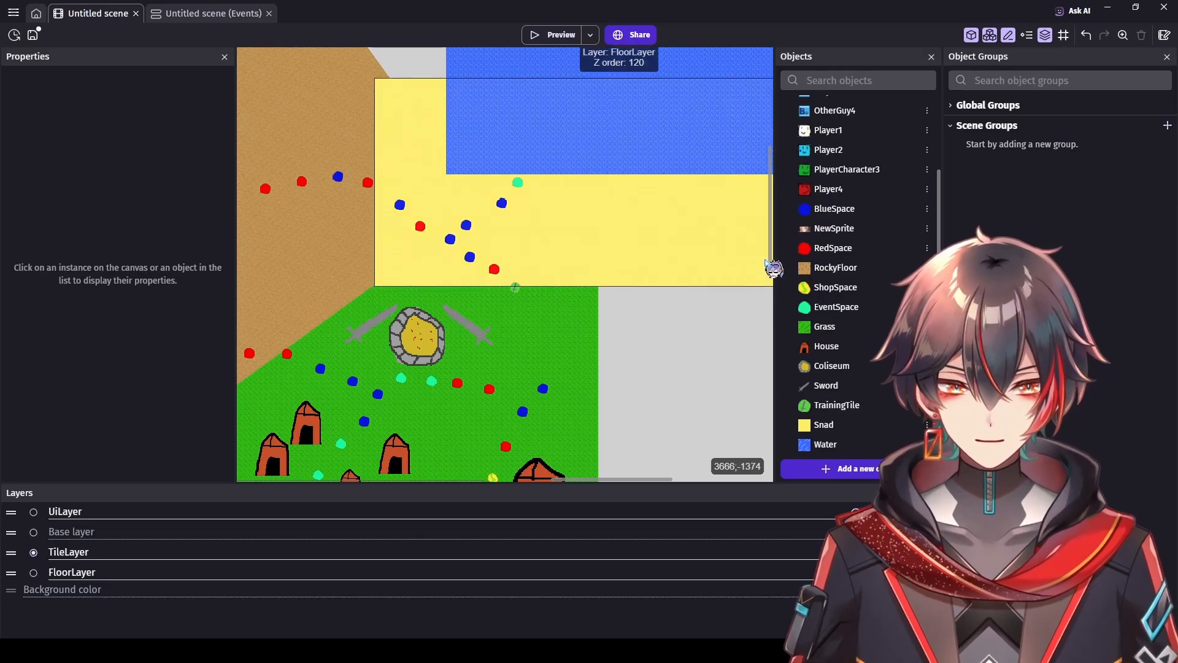
scroll(767, 261, down, 2)
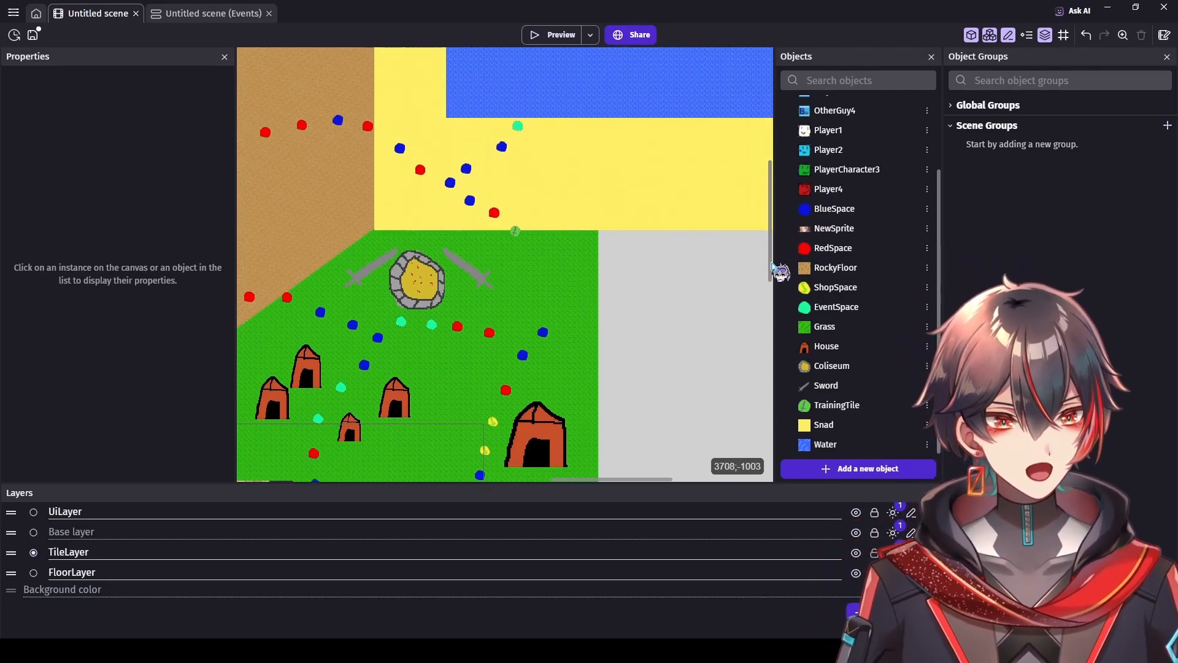
ctrl+scroll(675, 321, up, 2)
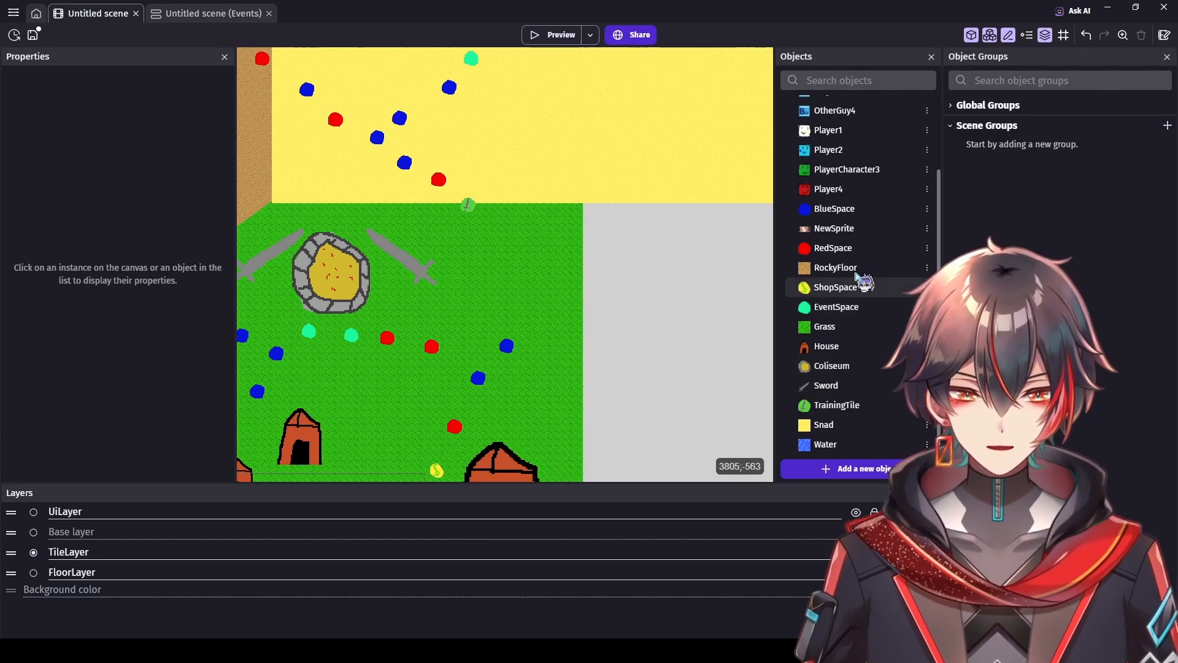
drag(834, 208, 684, 239)
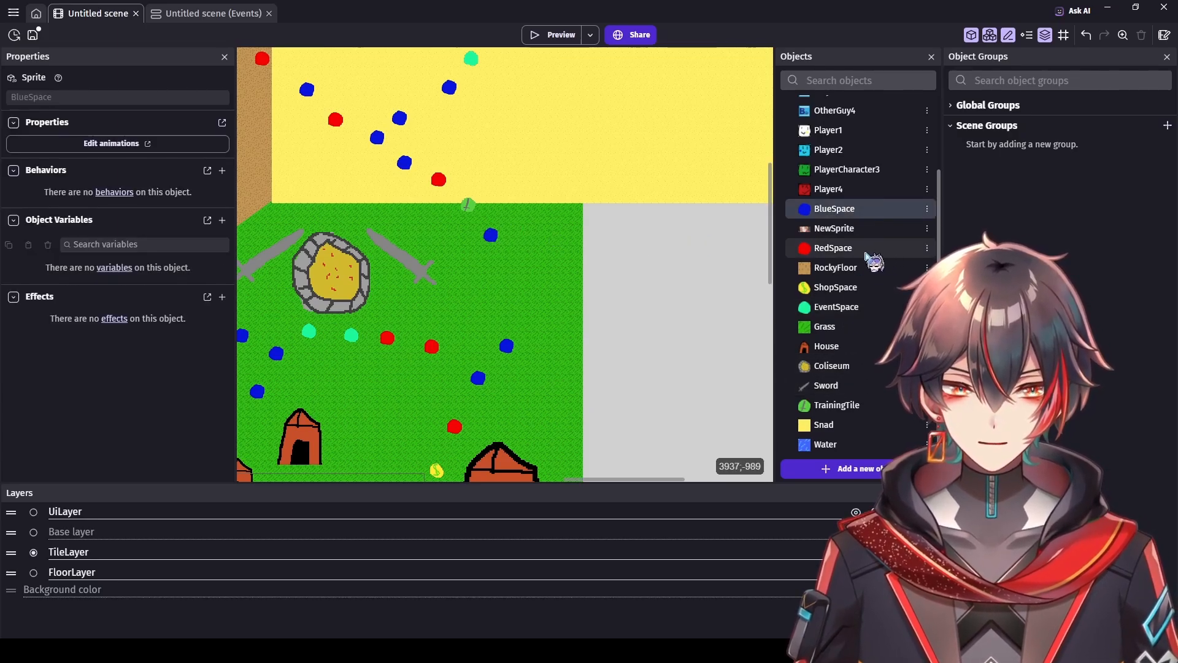
drag(833, 248, 506, 261)
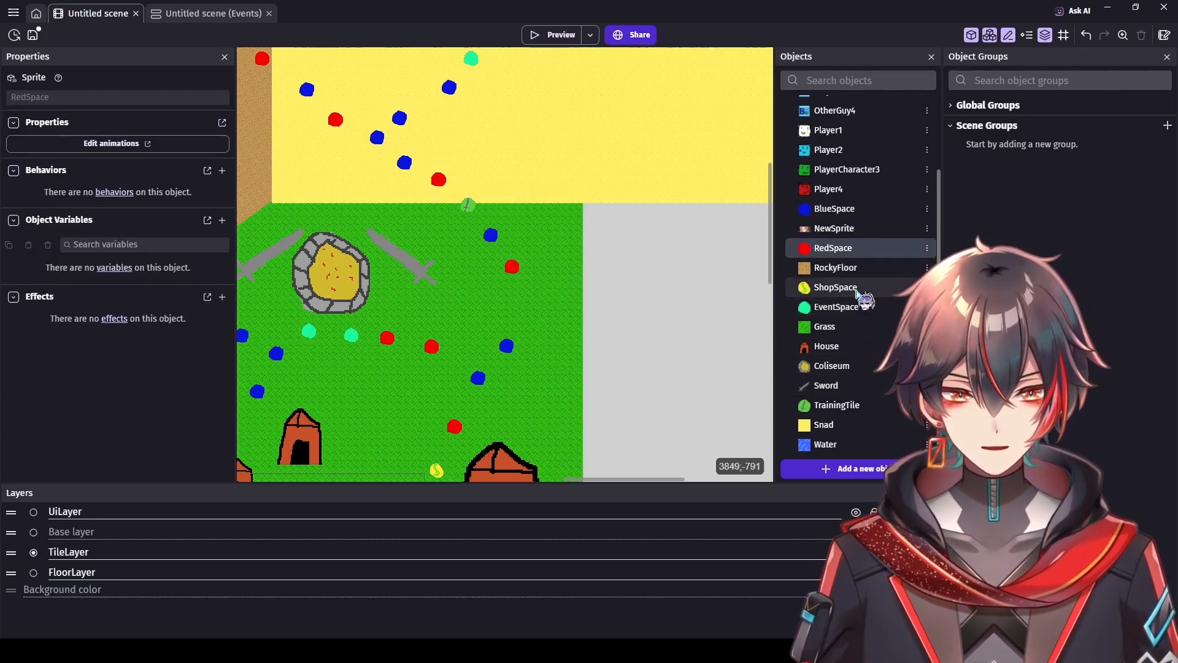
drag(836, 405, 681, 365)
drag(520, 297, 516, 298)
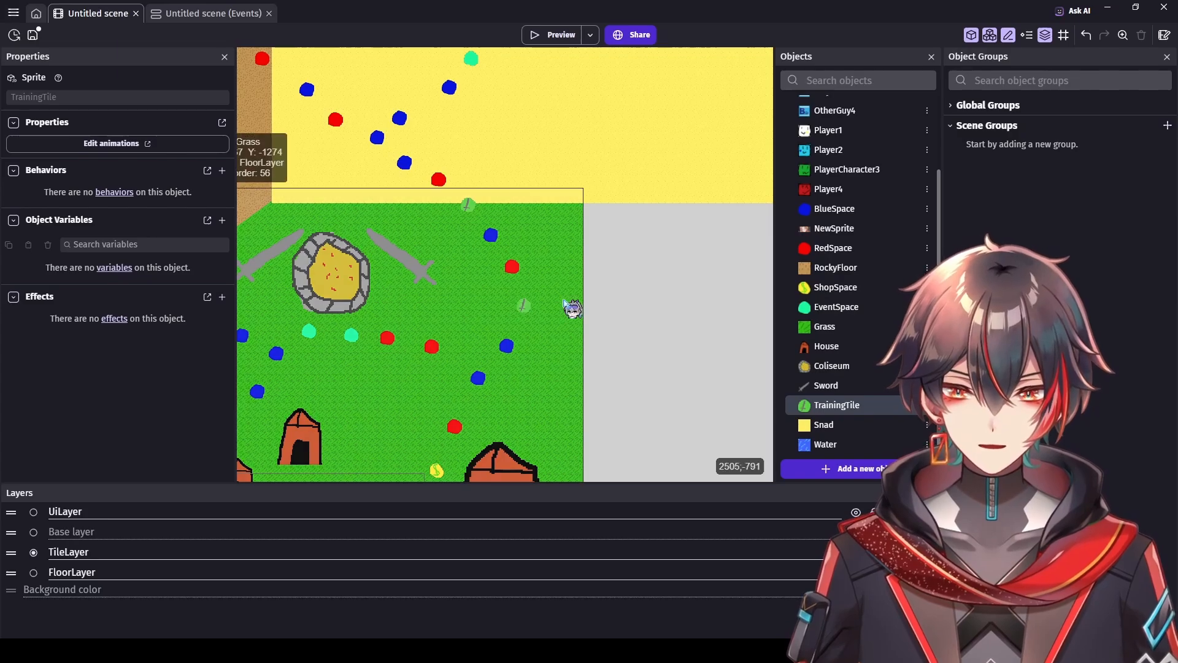
Step: Add two more EventSpaces after the one near the water, one on the shoreline and one further along the sand
click(635, 304)
scroll(635, 302, down, 2)
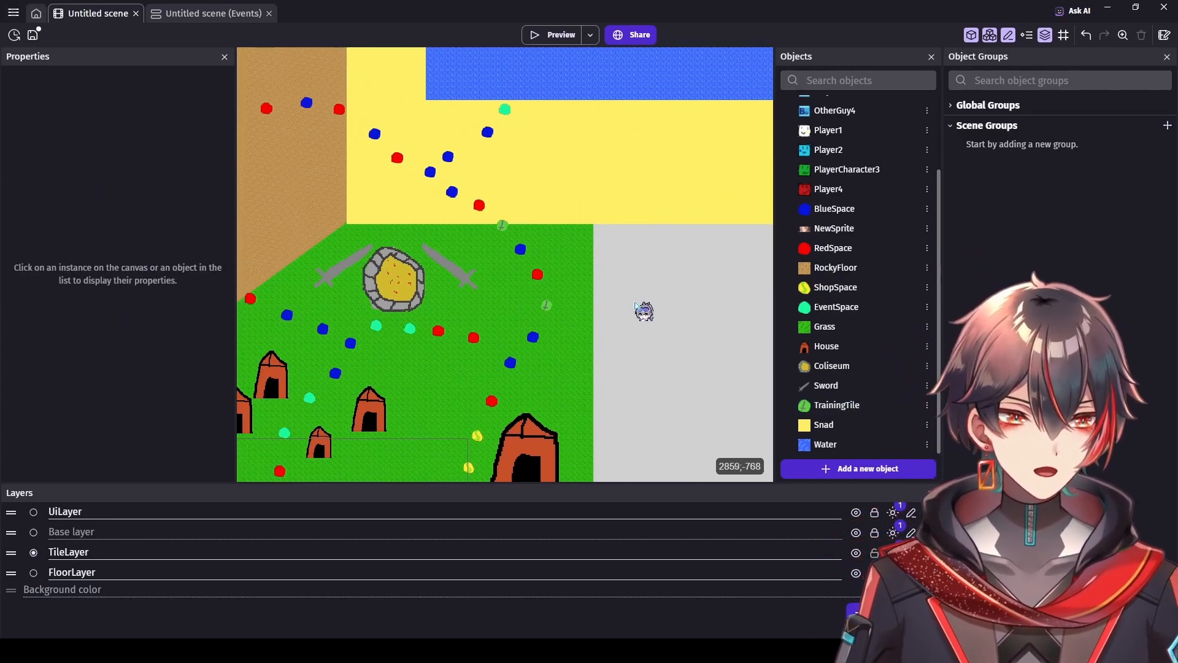
scroll(665, 264, down, 2)
scroll(717, 257, up, 2)
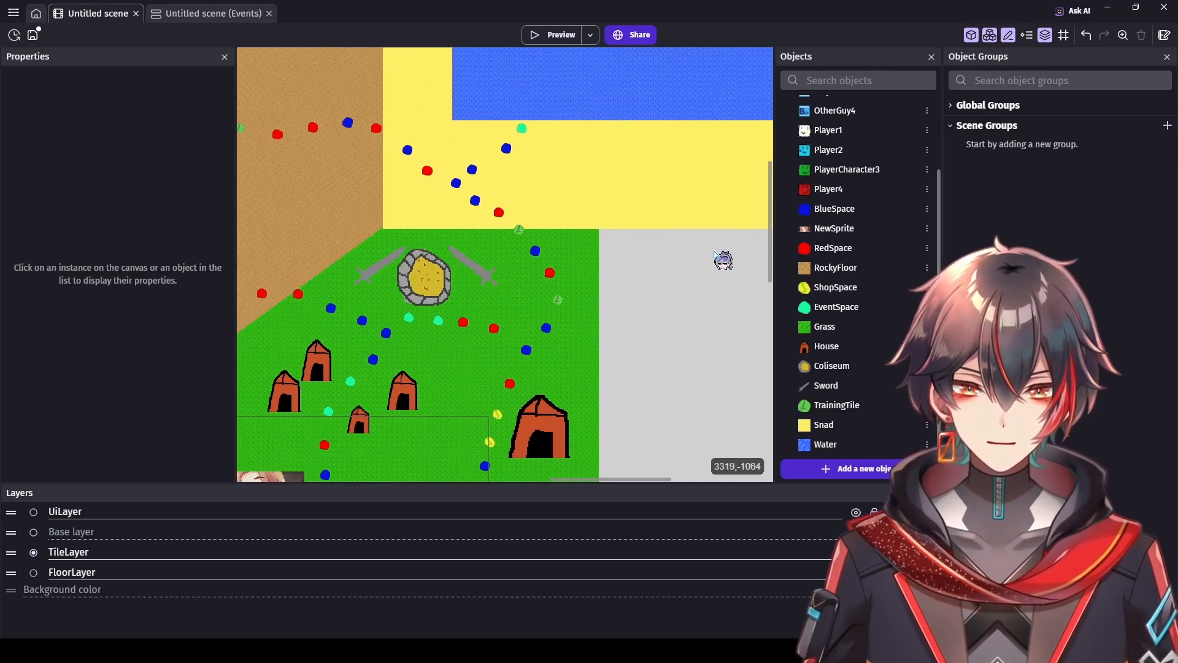
drag(769, 245, 759, 209)
click(586, 232)
scroll(586, 233, up, 5)
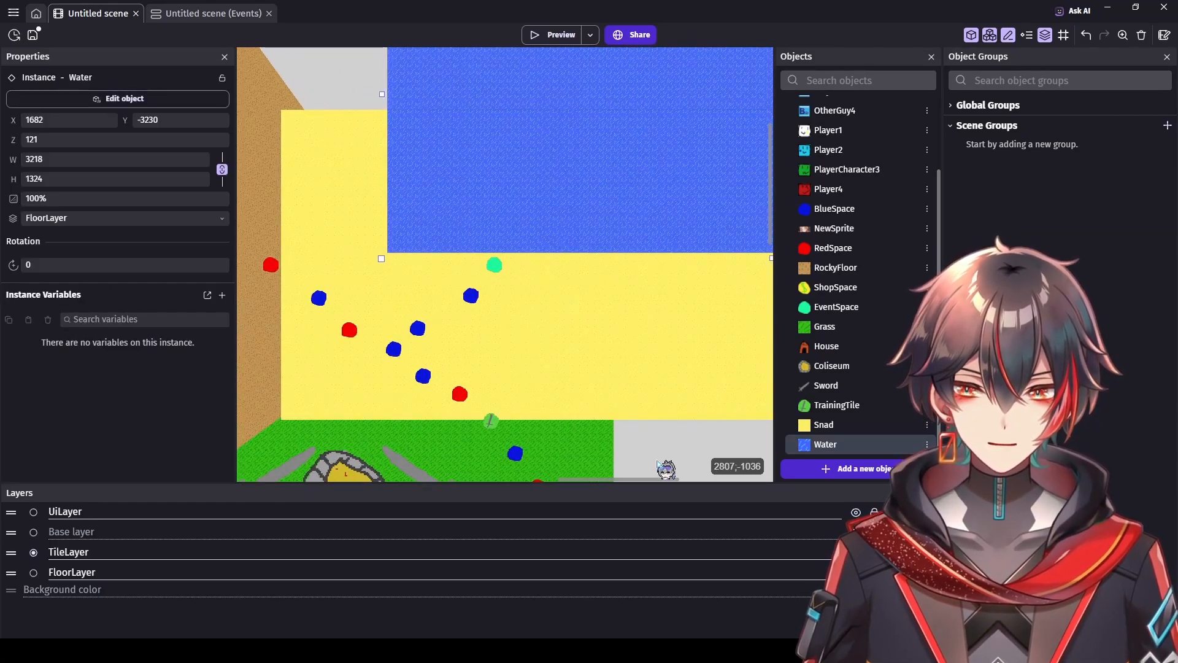
click(657, 460)
scroll(601, 318, up, 2)
click(856, 305)
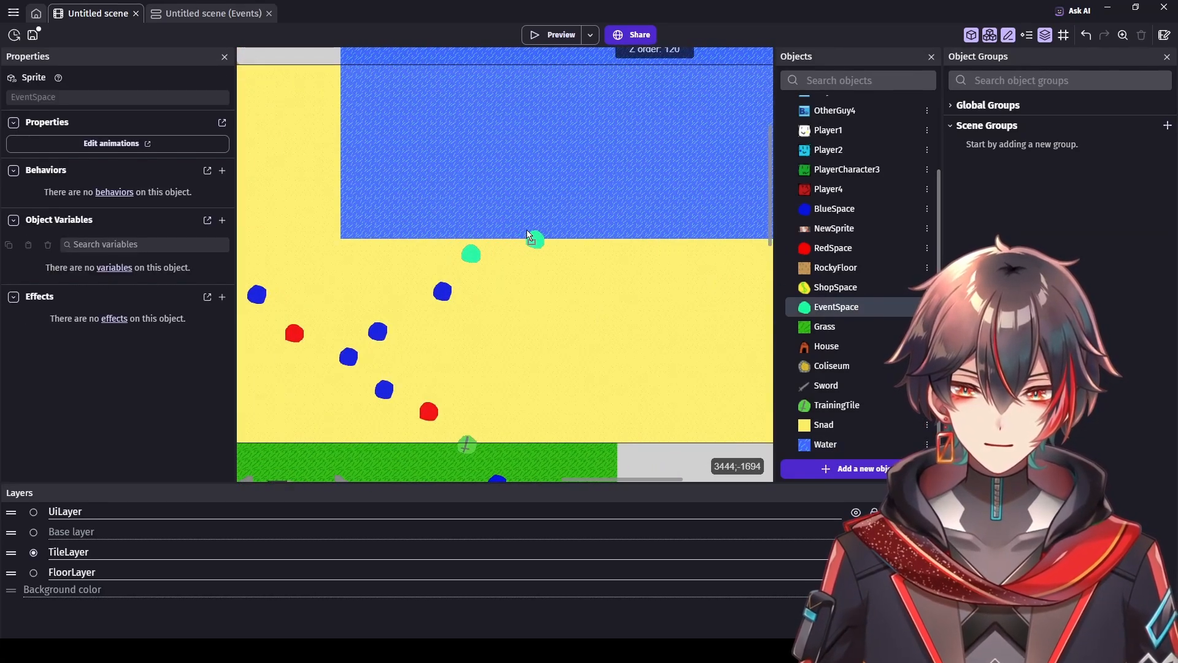
drag(508, 230, 515, 231)
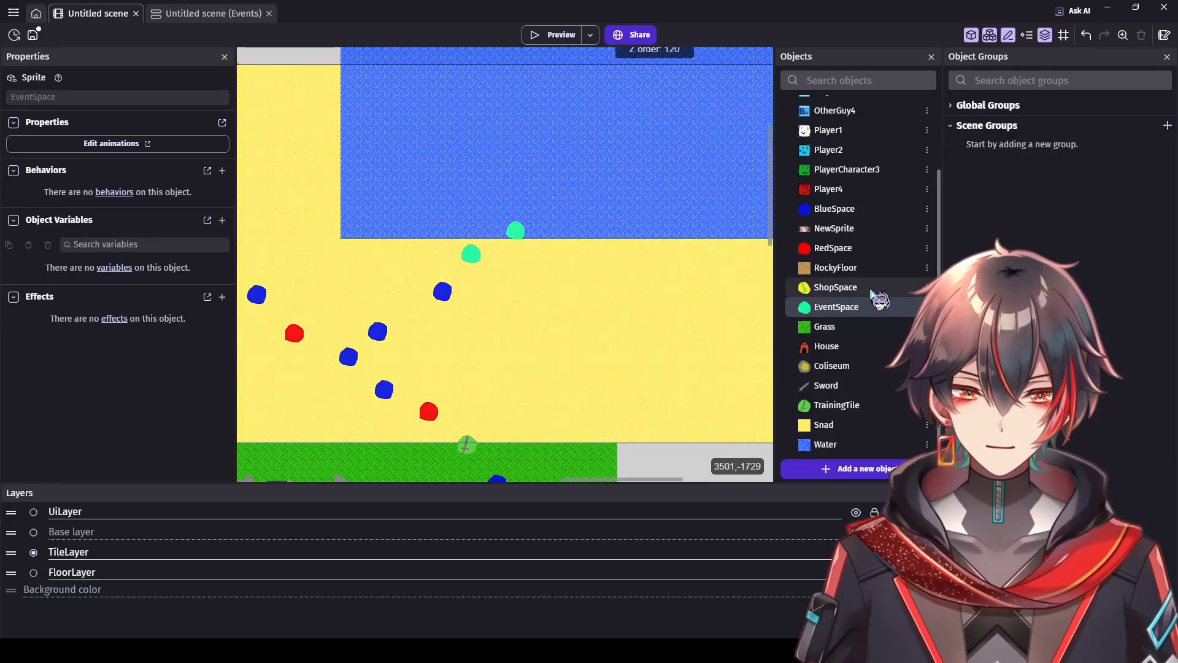
drag(873, 302, 576, 247)
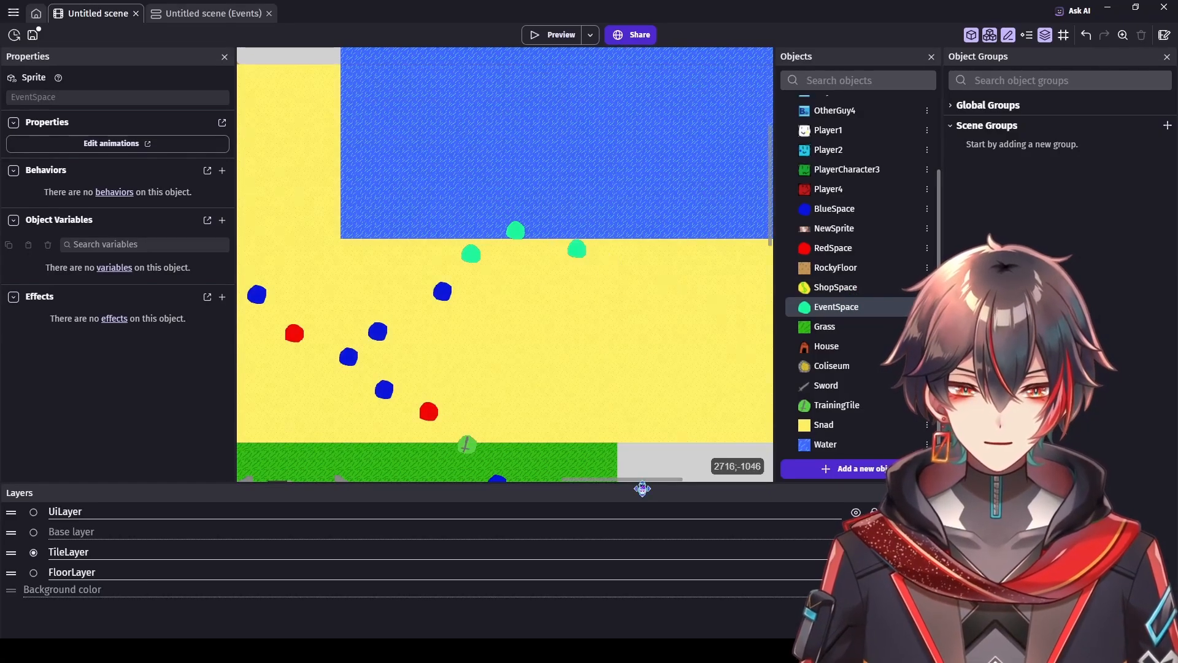
Step: Place a House on the sand past the EventSpaces at about X 2938, Y -1621, stretched to about 735 by 321
scroll(636, 399, down, 1)
scroll(699, 337, down, 1)
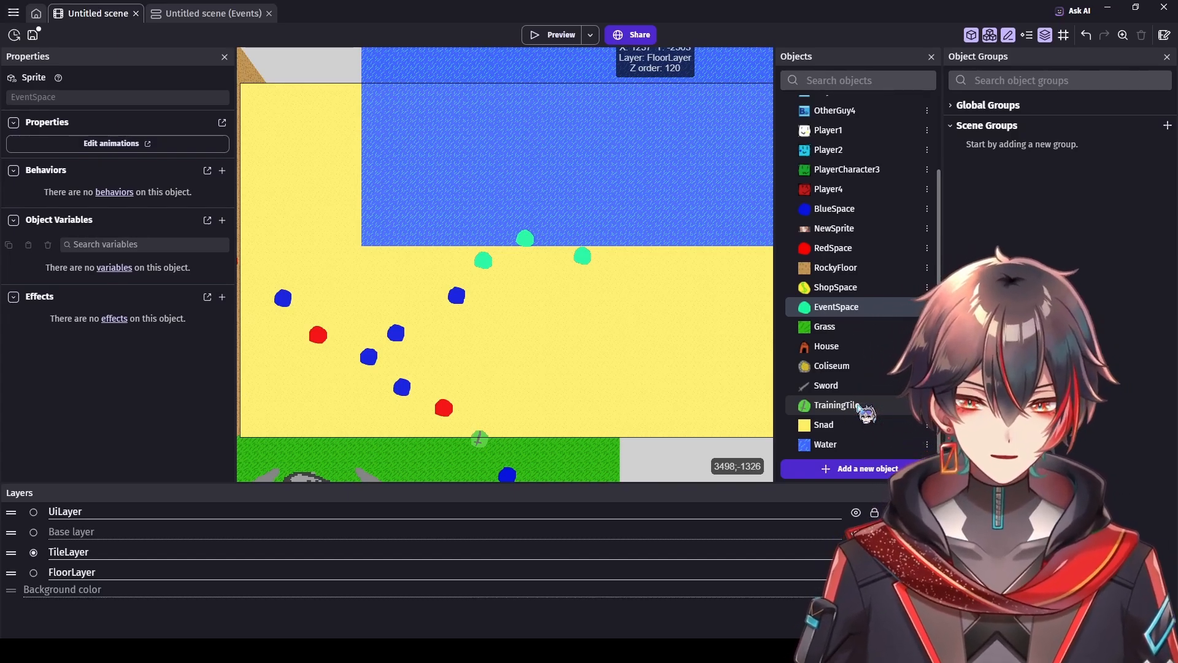
scroll(739, 400, down, 1)
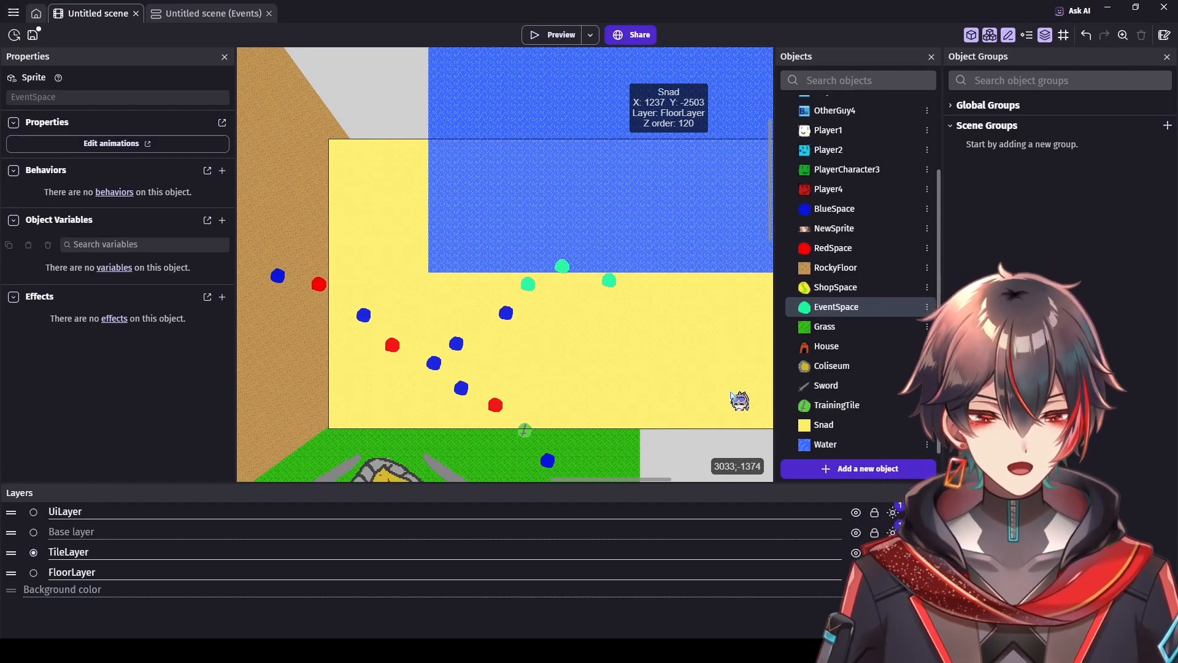
scroll(697, 402, down, 2)
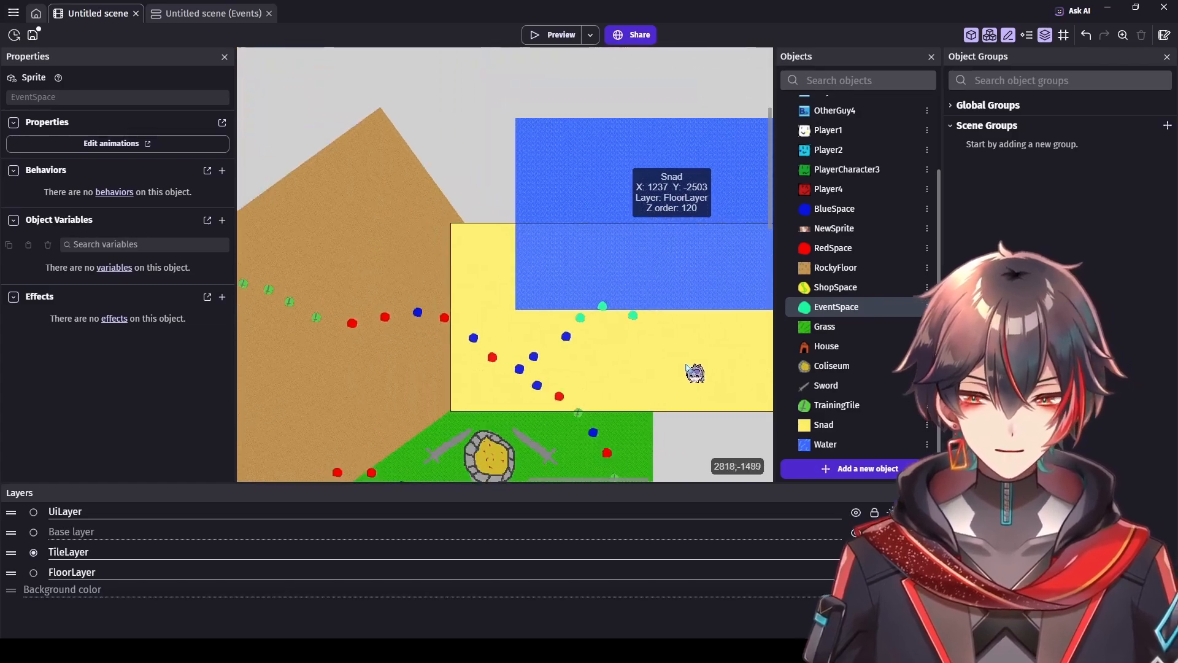
drag(770, 214, 772, 244)
drag(636, 480, 690, 480)
drag(826, 346, 697, 291)
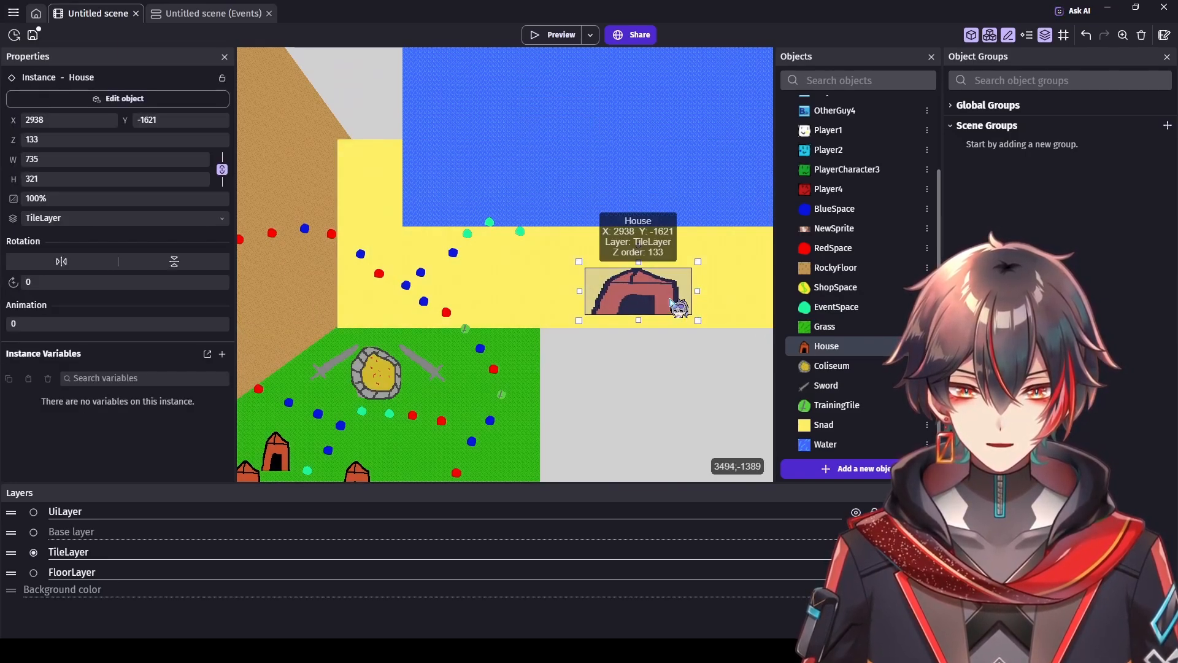
click(663, 356)
Step: Place a BlueSpace on the sand after the last EventSpace, heading toward the new House
scroll(678, 344, up, 5)
scroll(623, 337, up, 1)
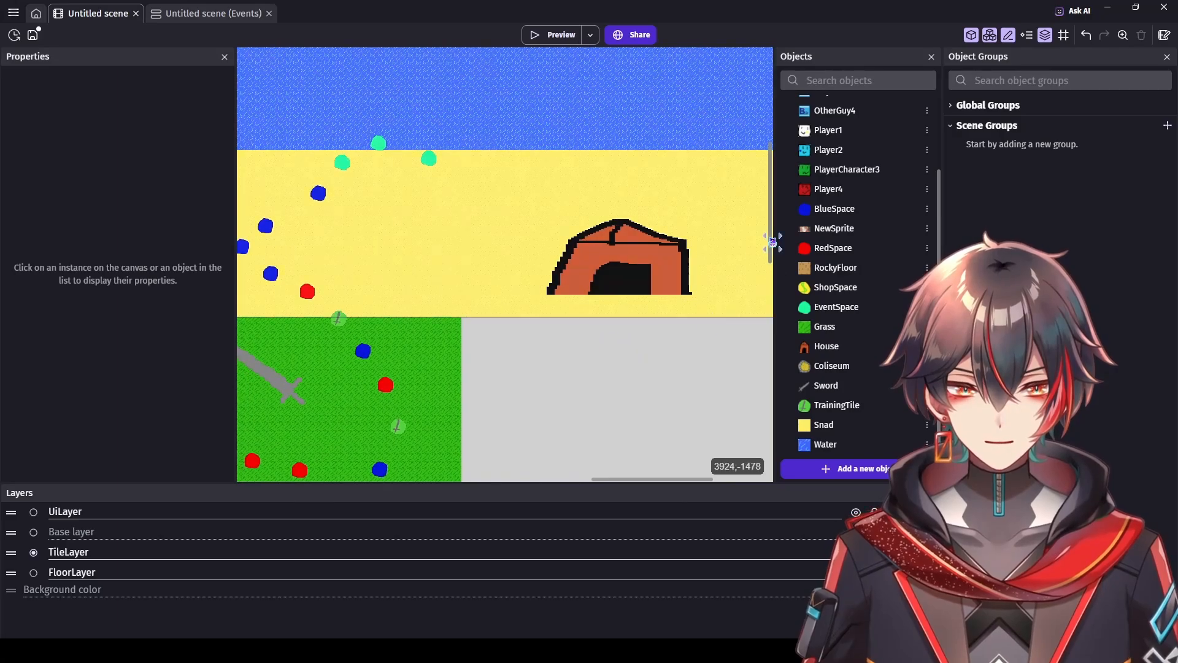
scroll(774, 236, up, 3)
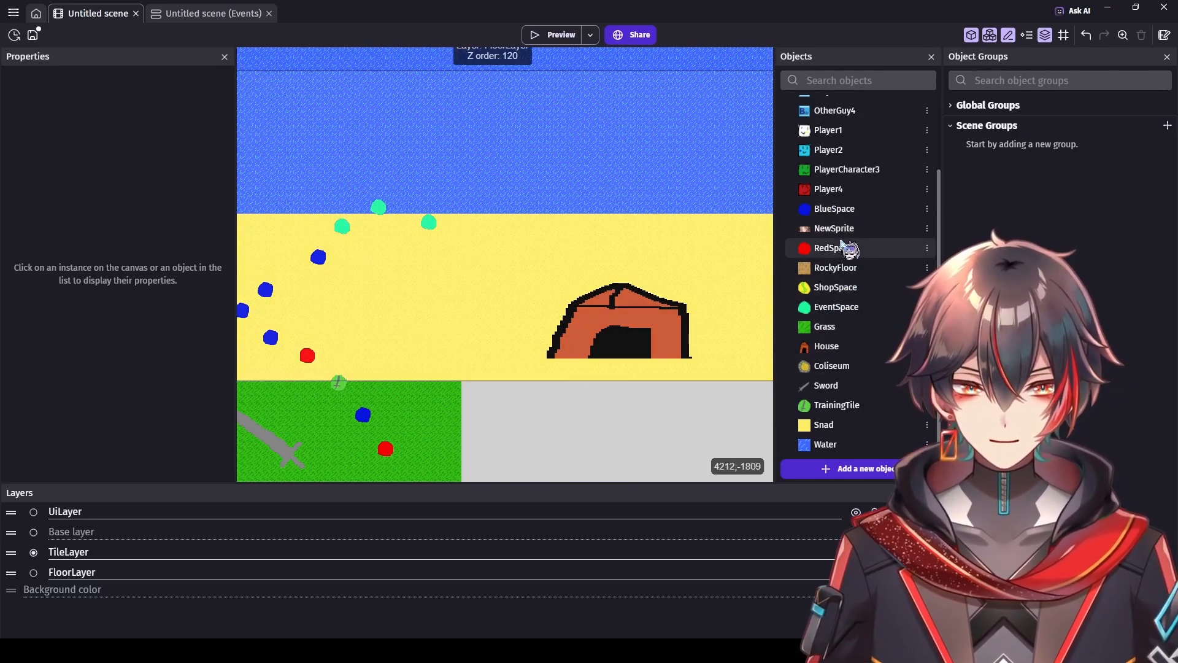
drag(849, 210, 458, 230)
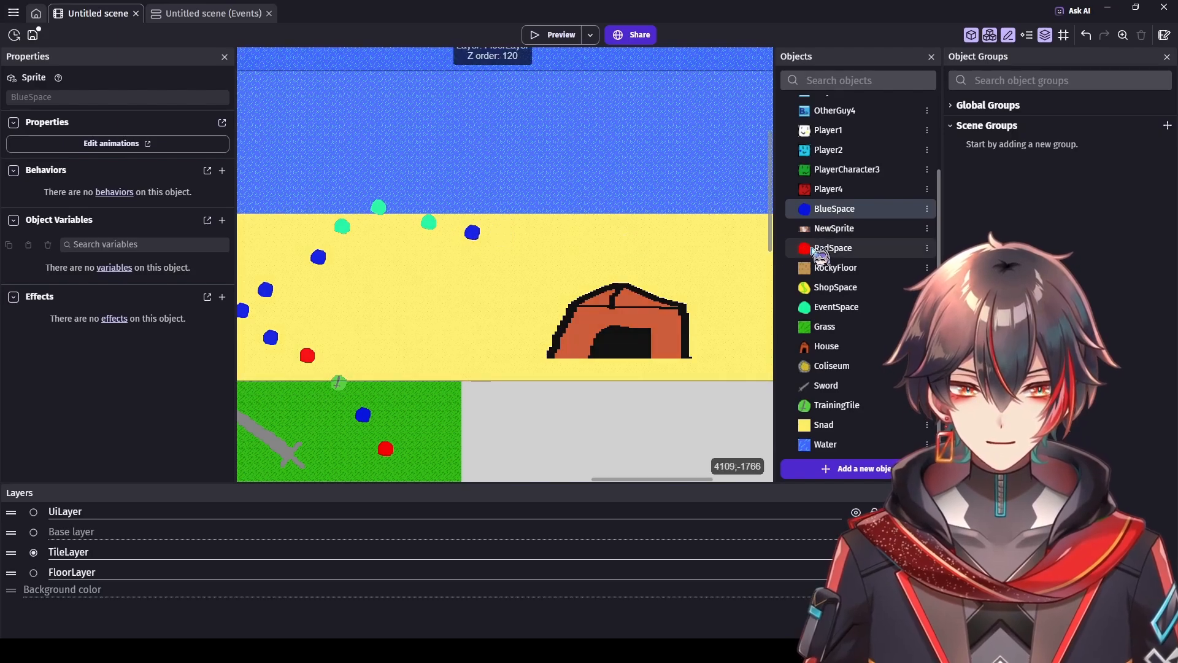
Step: Continue the board path on the sand with two RedSpace tiles and two ShopSpace tiles, leading above the large house
drag(825, 248, 644, 267)
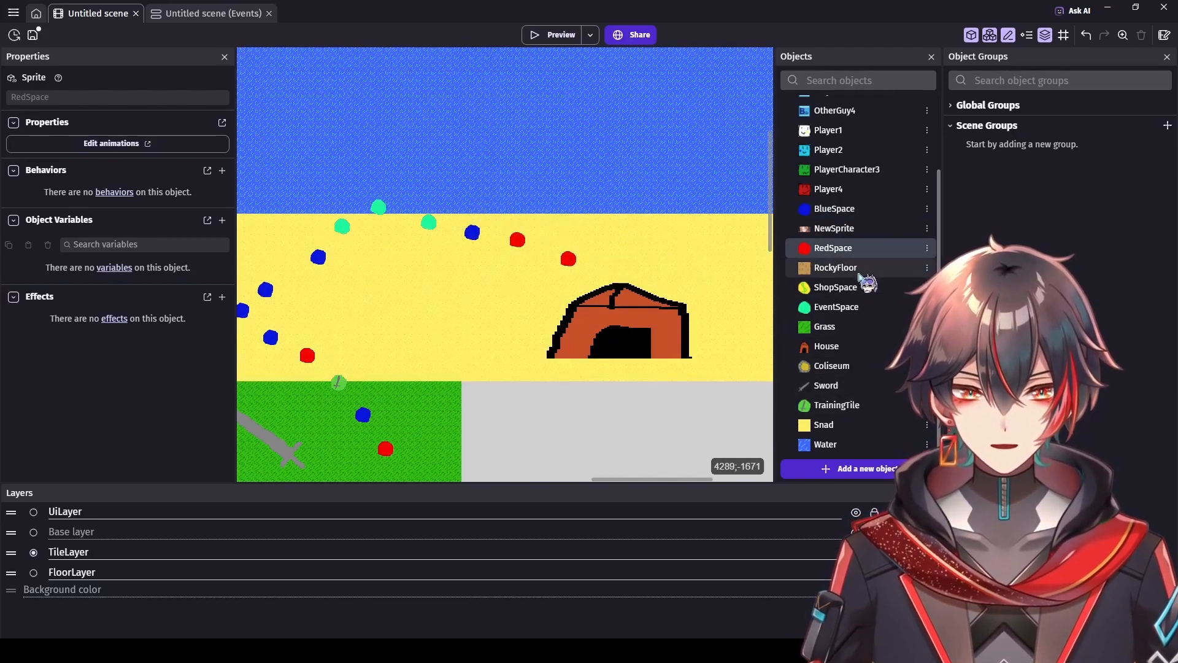
drag(865, 283, 610, 266)
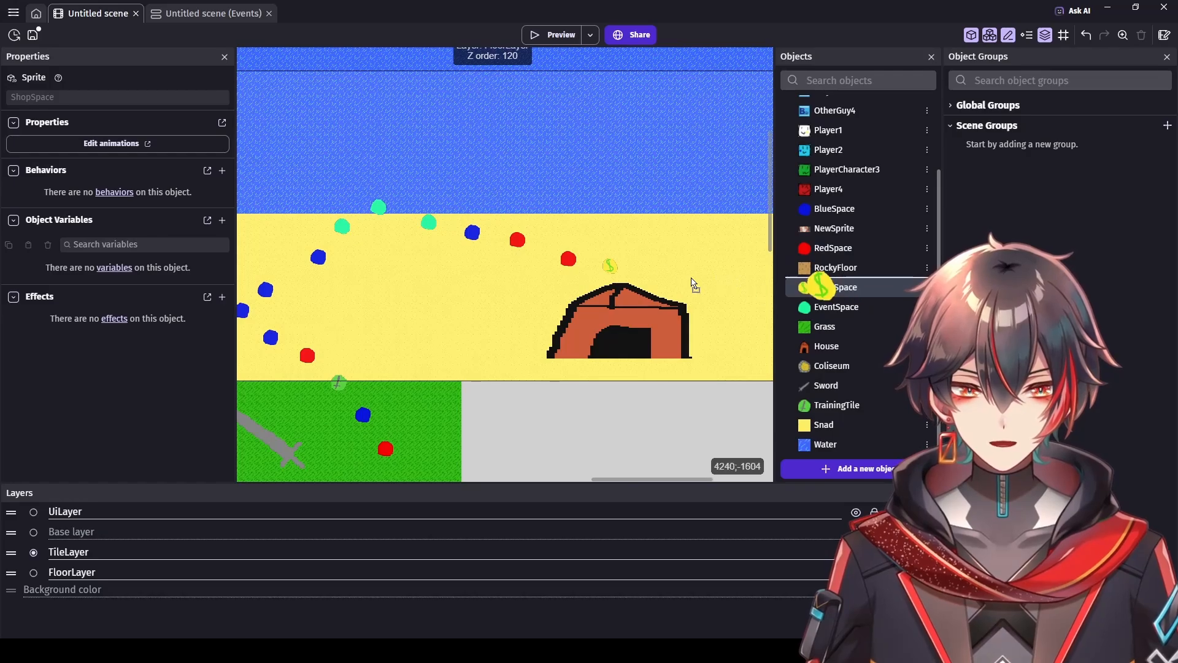
drag(691, 283, 656, 266)
Step: Extend the path past the house with two TrainingTile and two EventSpace tiles, curving up toward the water
drag(620, 480, 657, 481)
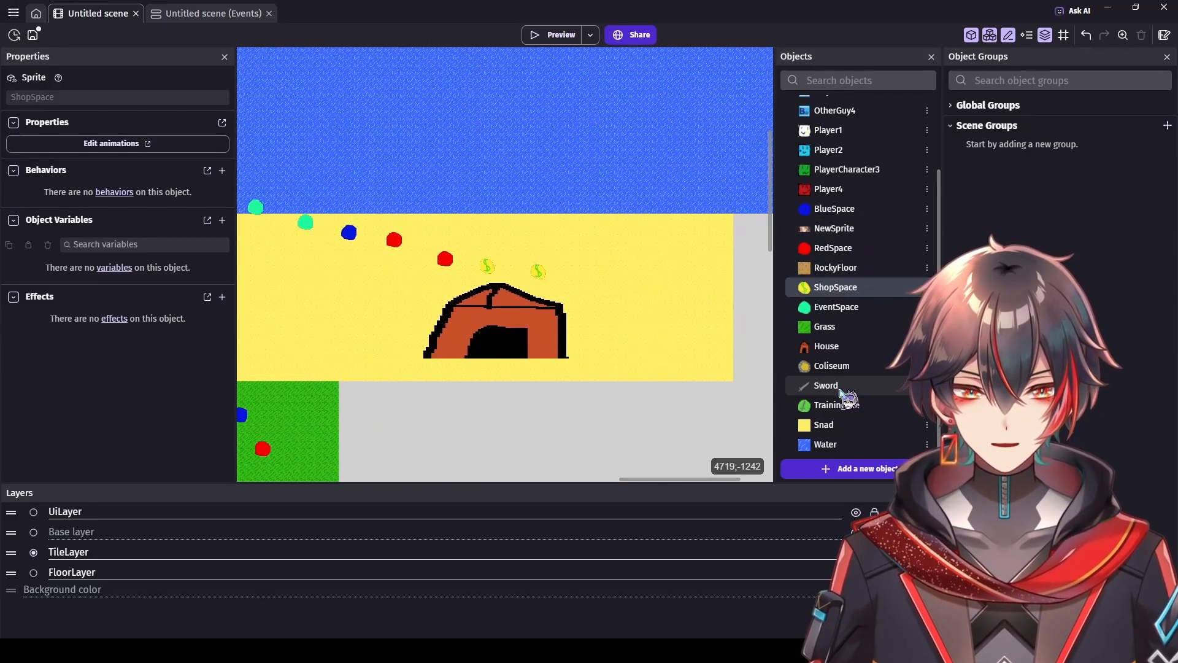
drag(846, 403, 592, 272)
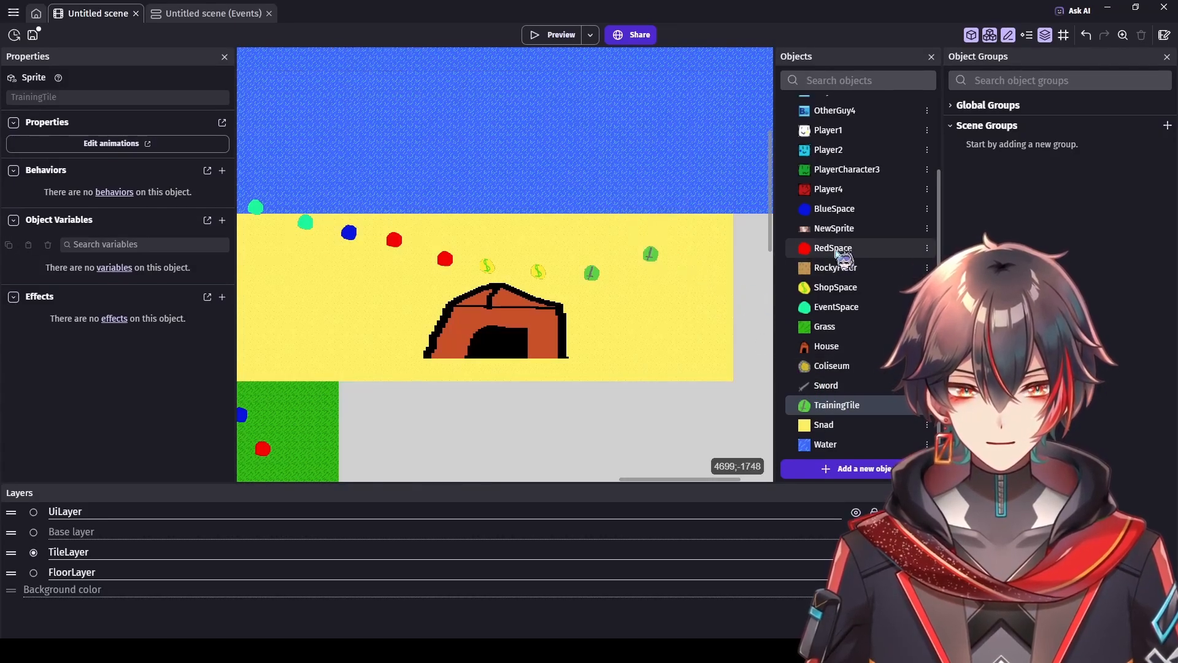
drag(859, 306, 692, 225)
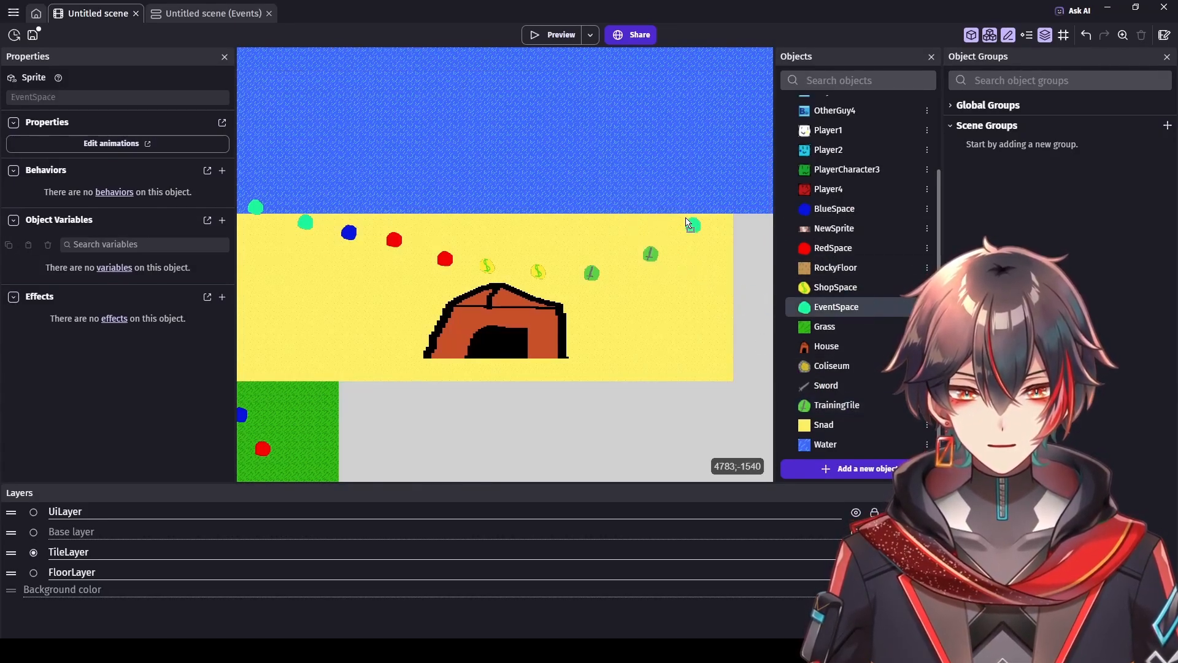
drag(840, 312, 719, 194)
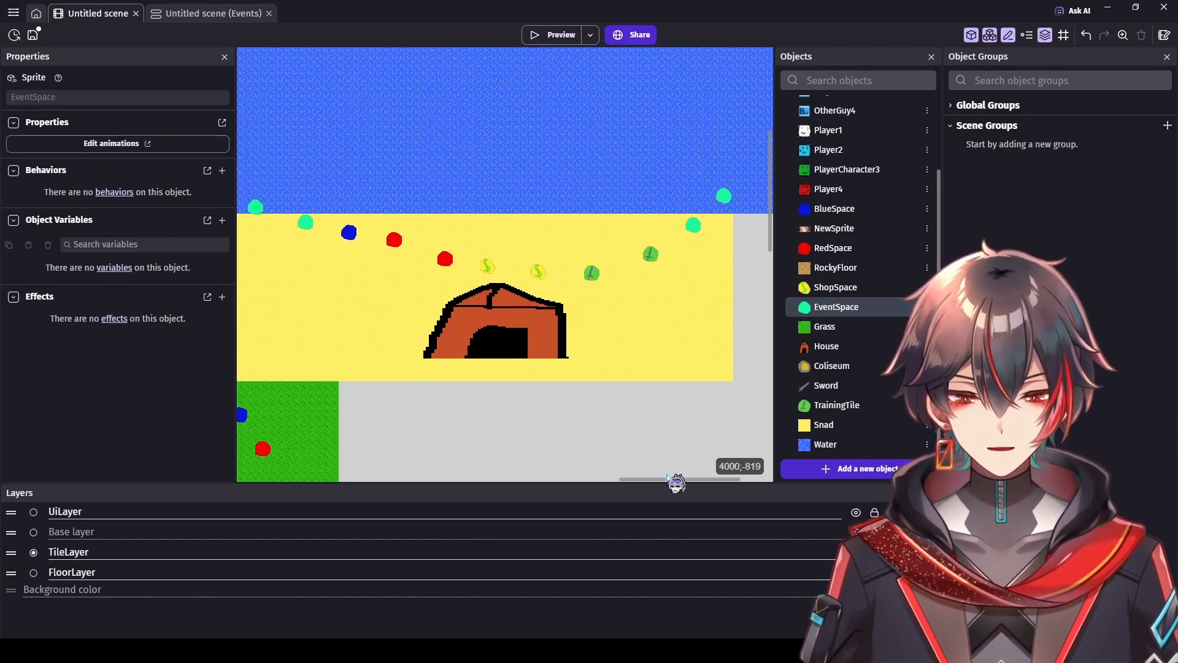
Step: Widen the Snad floor so its right side lines up with the water's right edge
drag(678, 478, 703, 477)
click(598, 361)
click(584, 355)
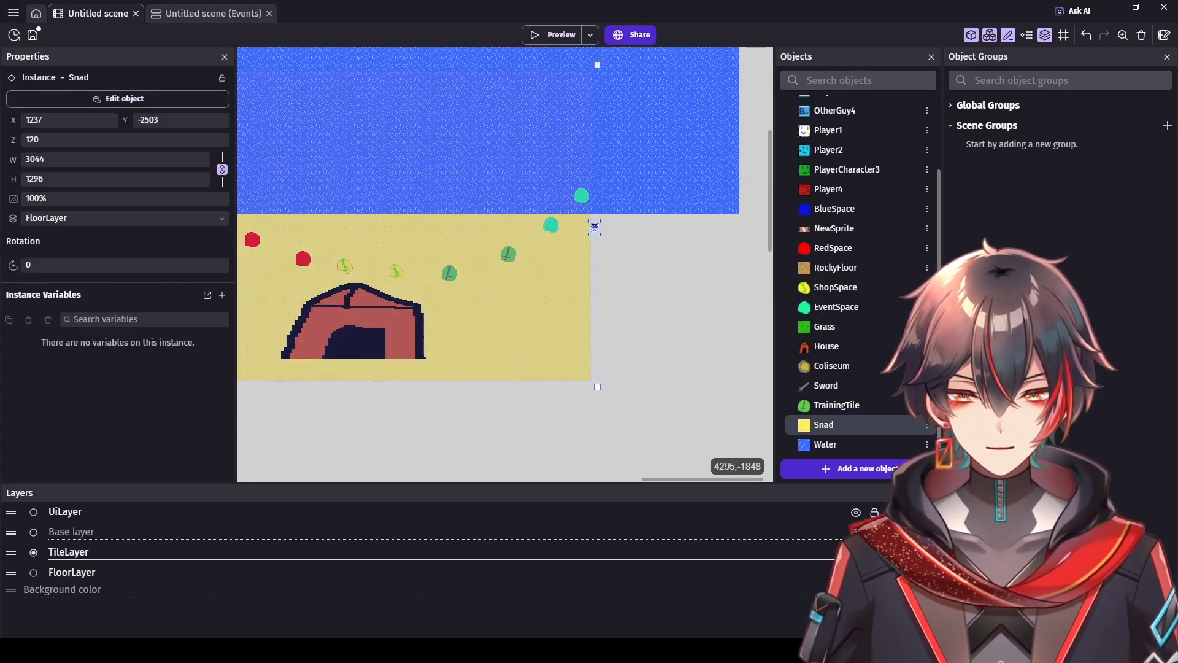
drag(595, 227, 761, 313)
click(745, 447)
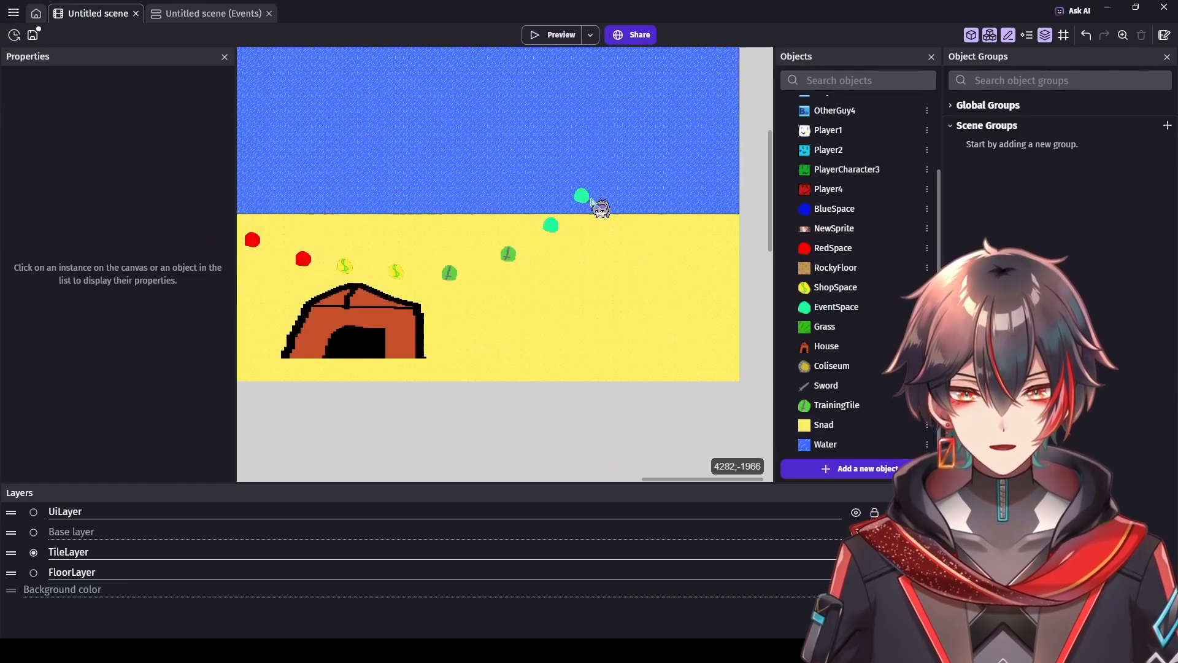
Step: Place two more EventSpace tiles on the water, continuing the path upward
click(835, 306)
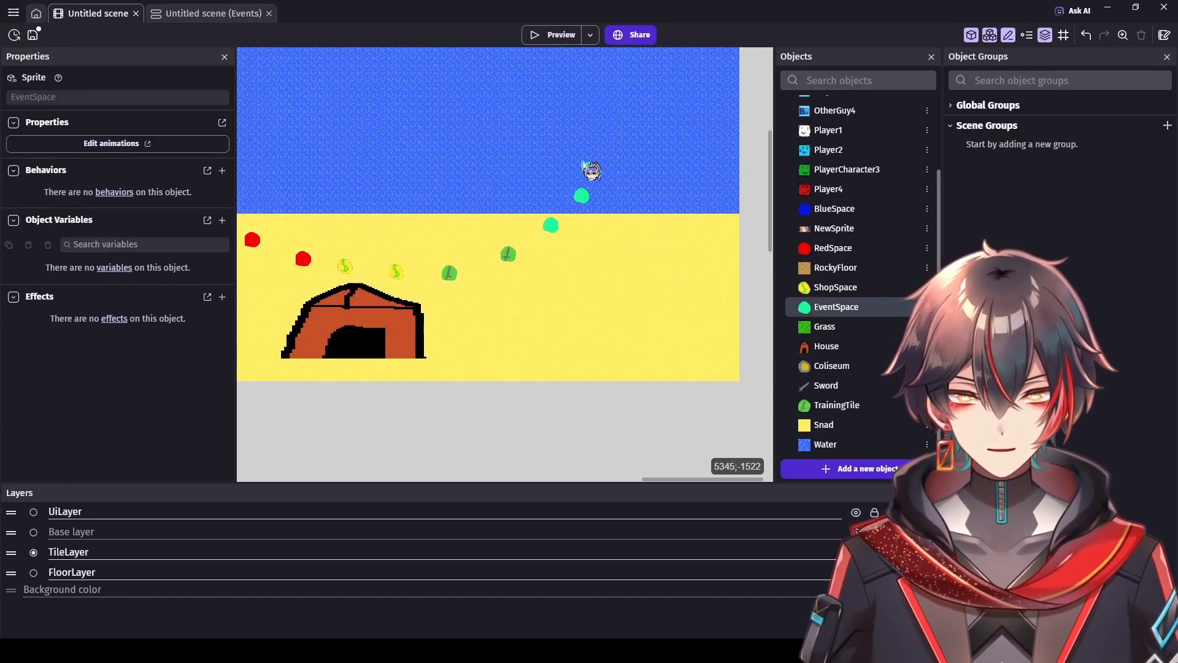
click(583, 163)
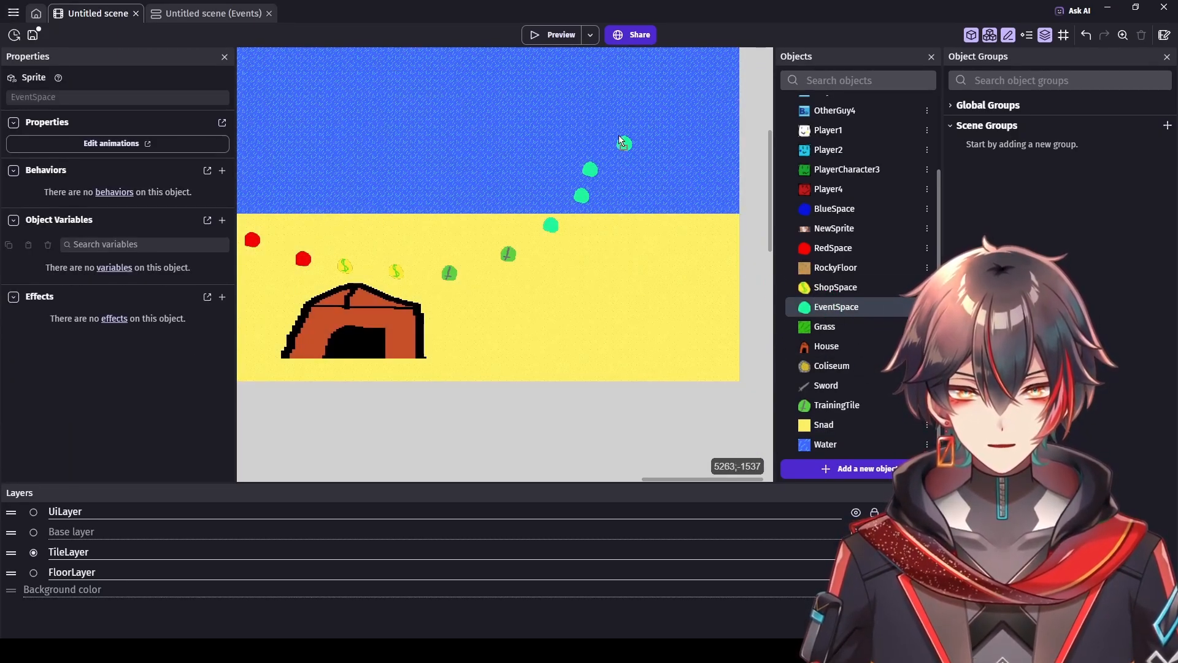
click(621, 142)
Step: Curve the path back down onto the sand with one TrainingTile, one BlueSpace and one RedSpace
click(836, 405)
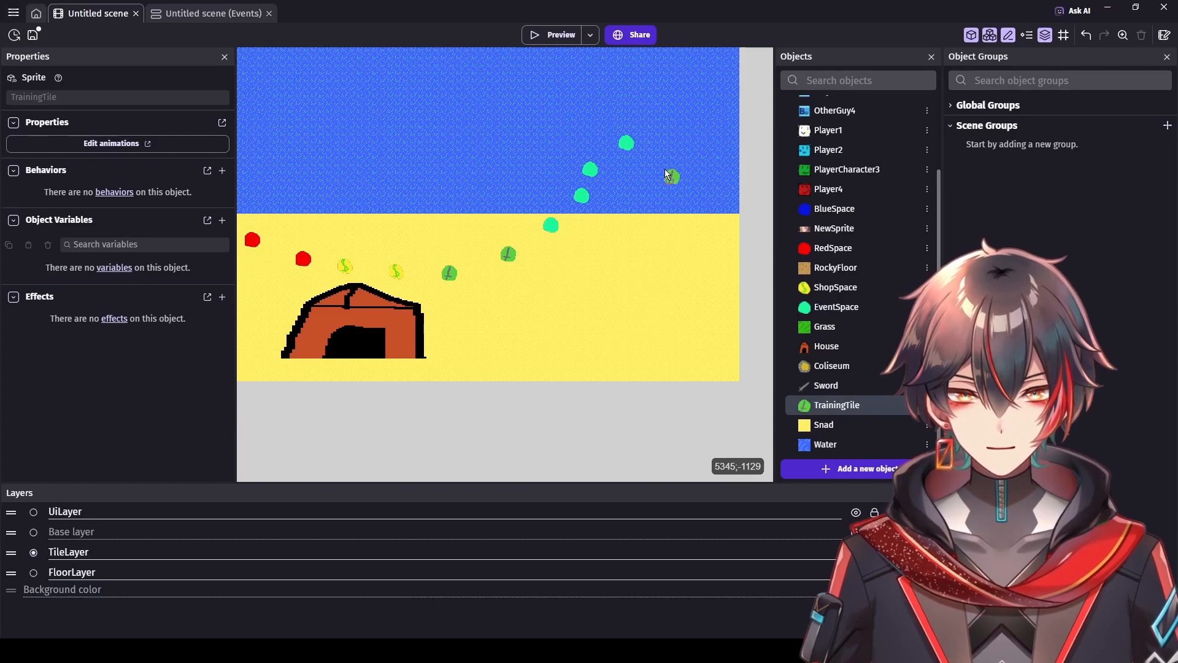
click(666, 174)
click(833, 209)
click(700, 223)
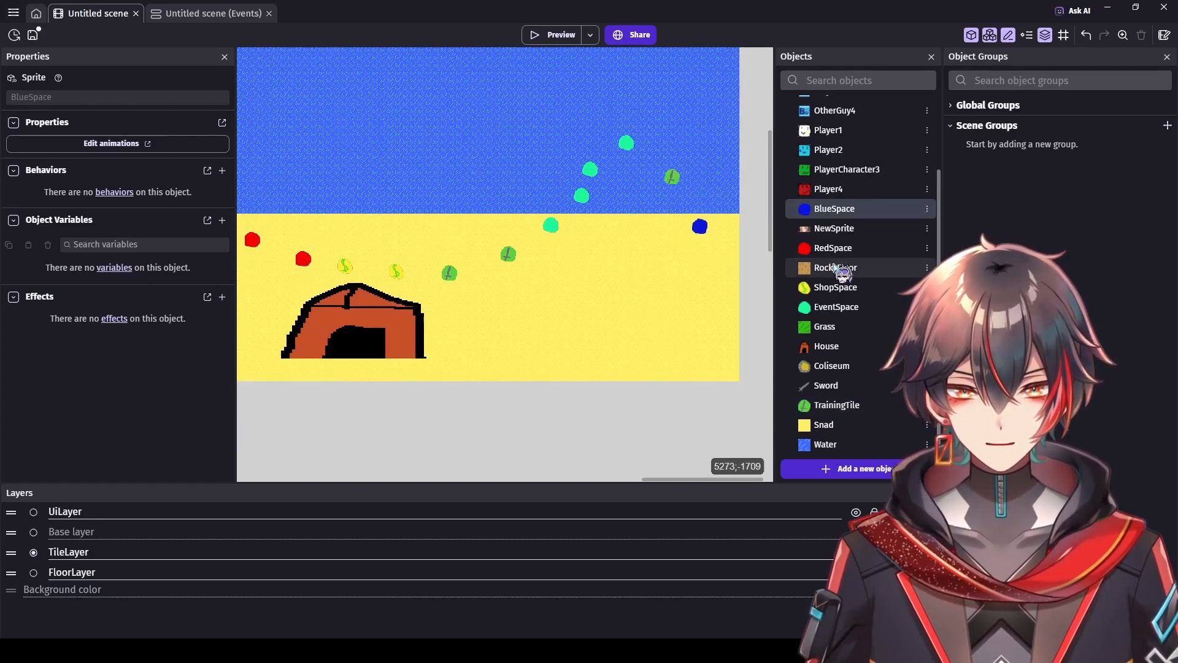
click(833, 248)
click(702, 275)
Step: Examine the overall board layout, including the empty area beside the grass and below the sand
scroll(713, 347, down, 1)
scroll(713, 347, down, 1)
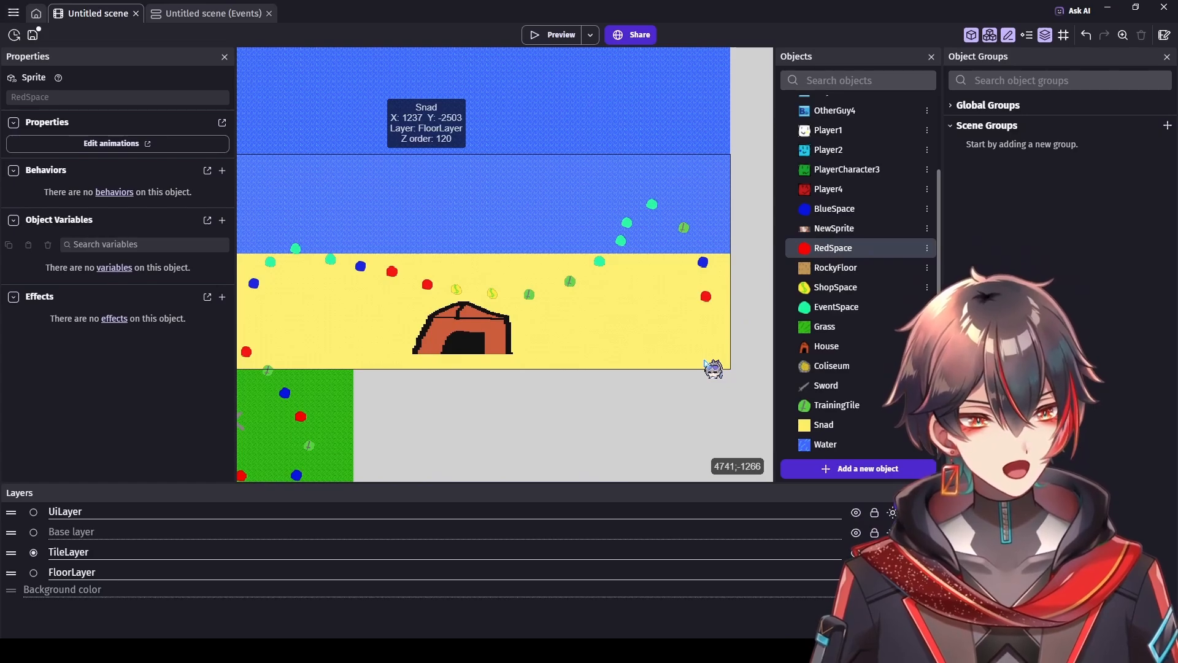
scroll(631, 381, down, 2)
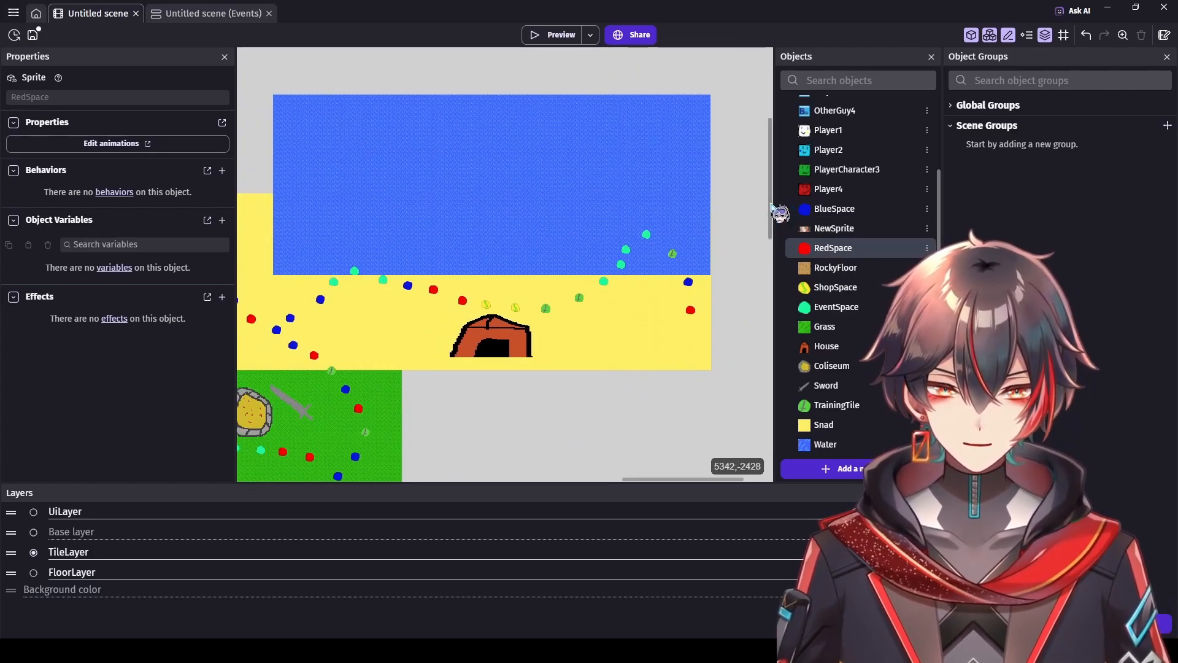
drag(770, 204, 770, 255)
scroll(730, 289, down, 2)
scroll(728, 308, down, 2)
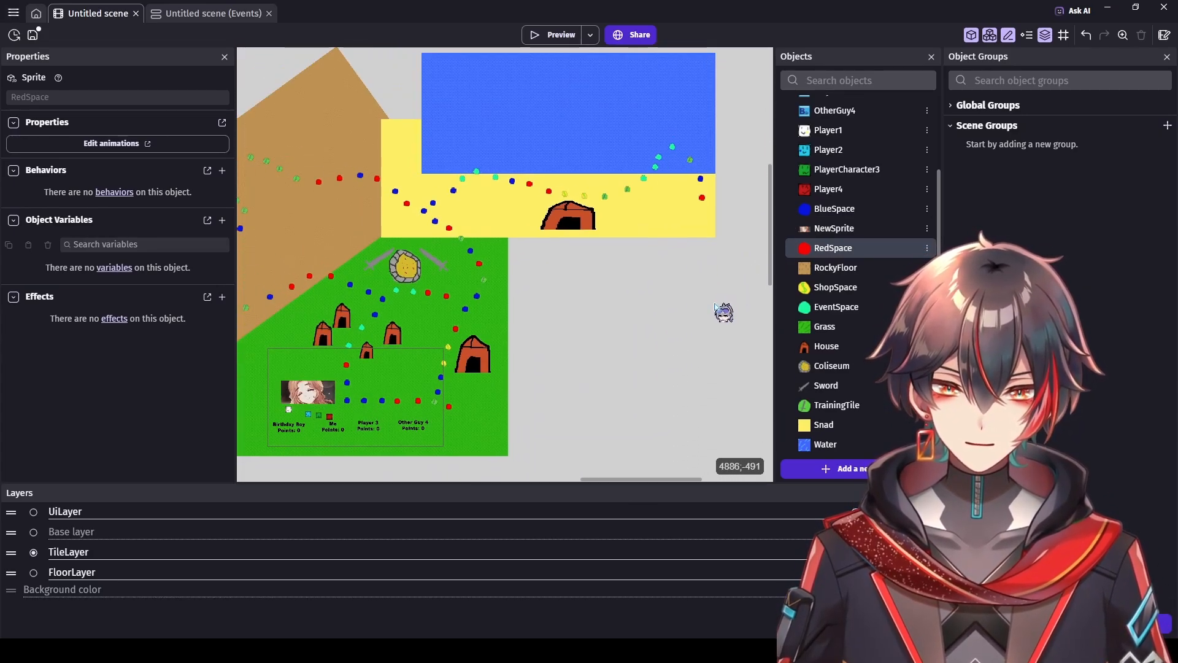
scroll(645, 356, down, 1)
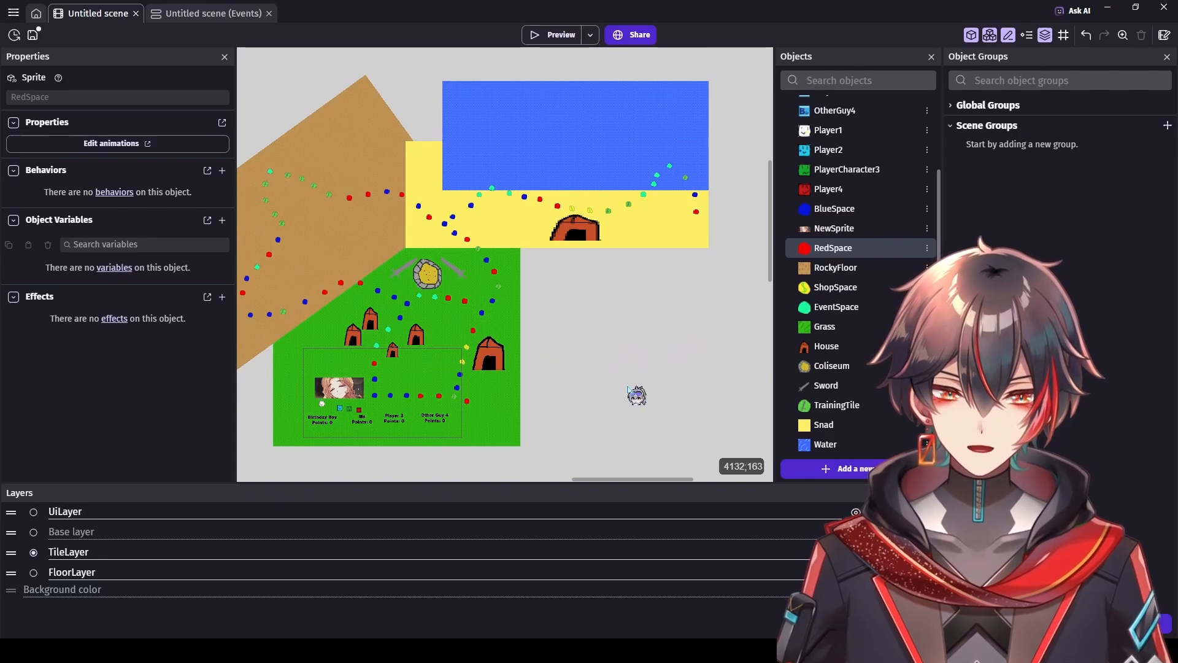
scroll(589, 356, up, 2)
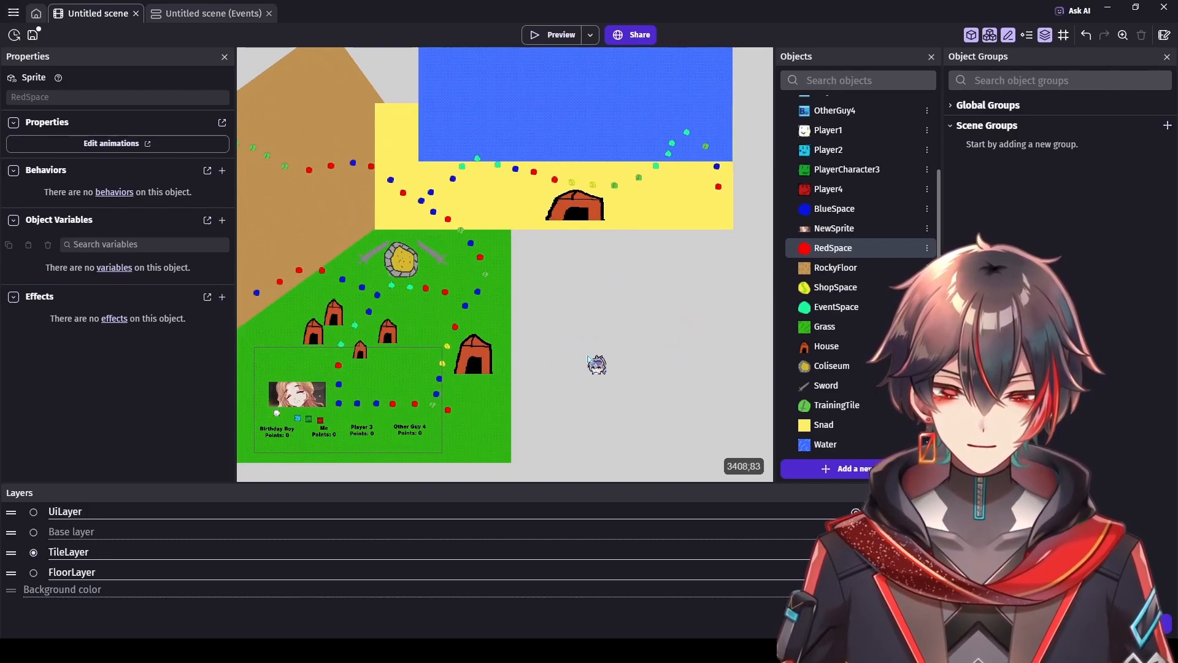
scroll(691, 289, up, 2)
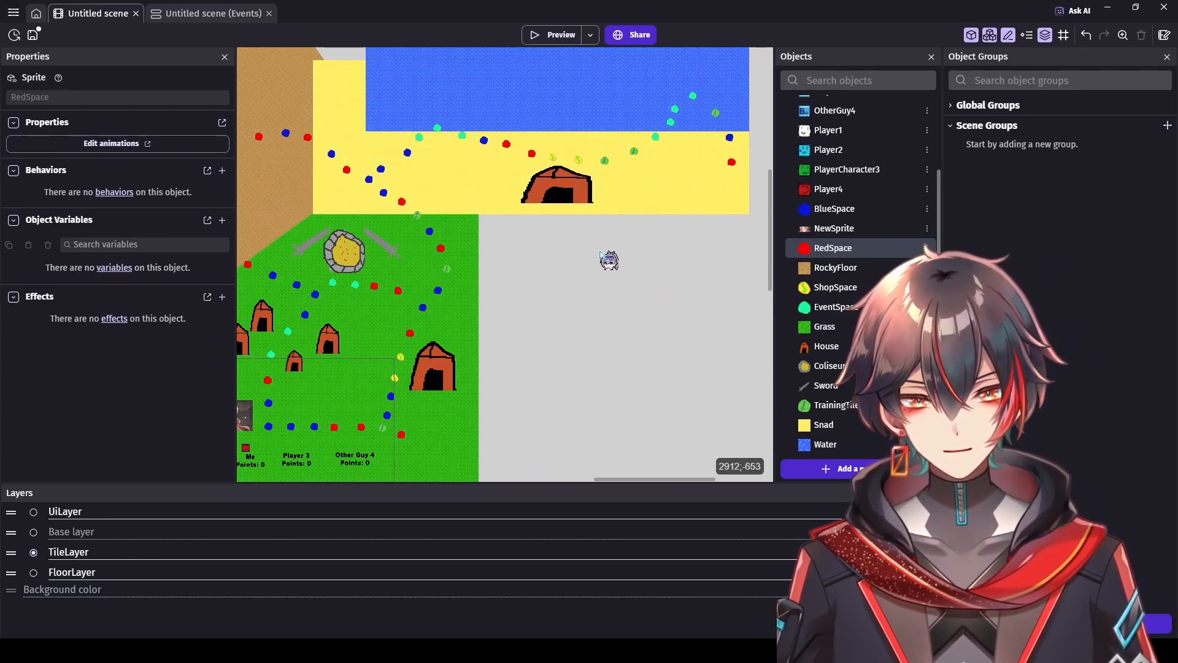
scroll(566, 267, down, 1)
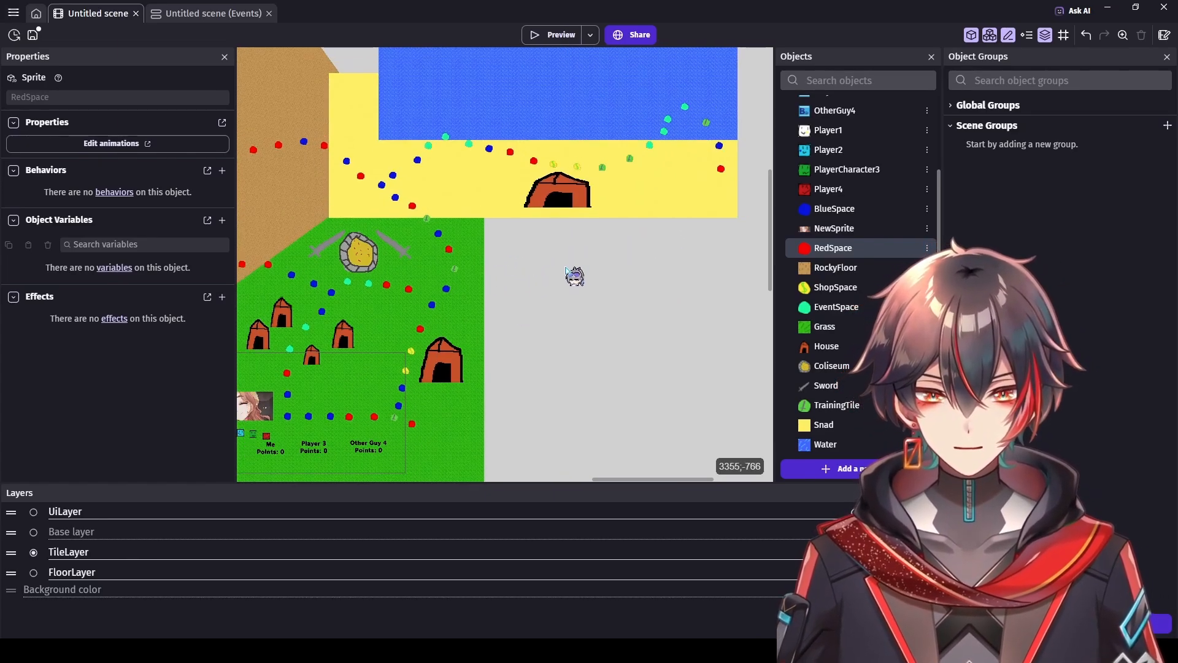
scroll(526, 297, down, 2)
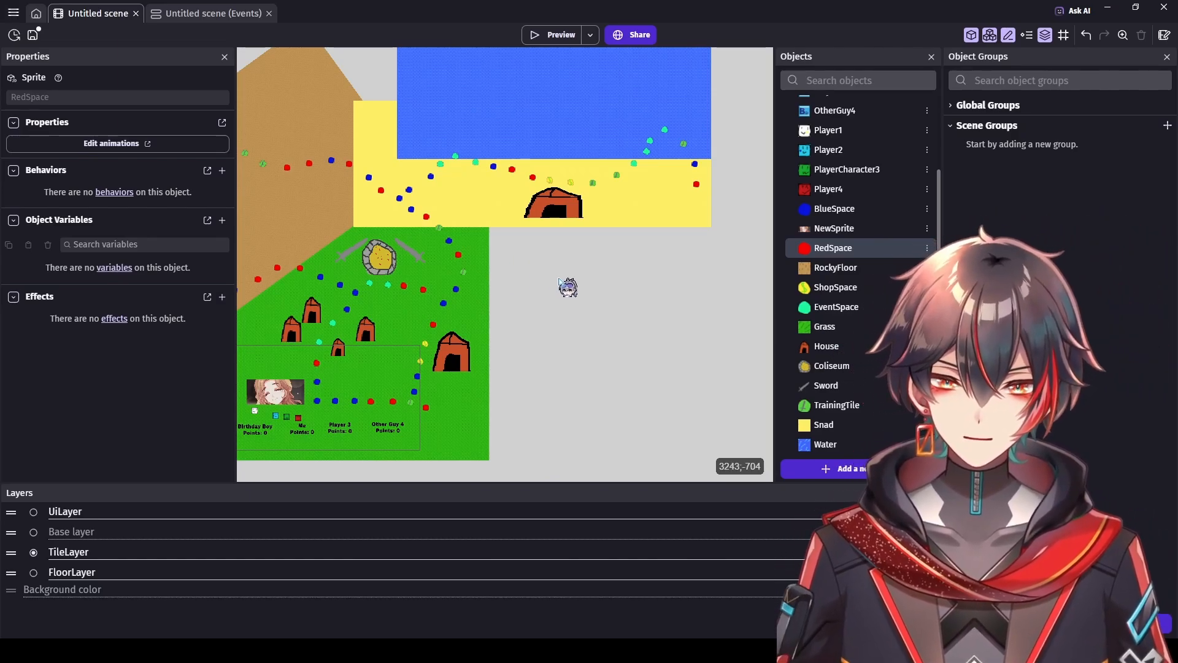
scroll(567, 286, up, 2)
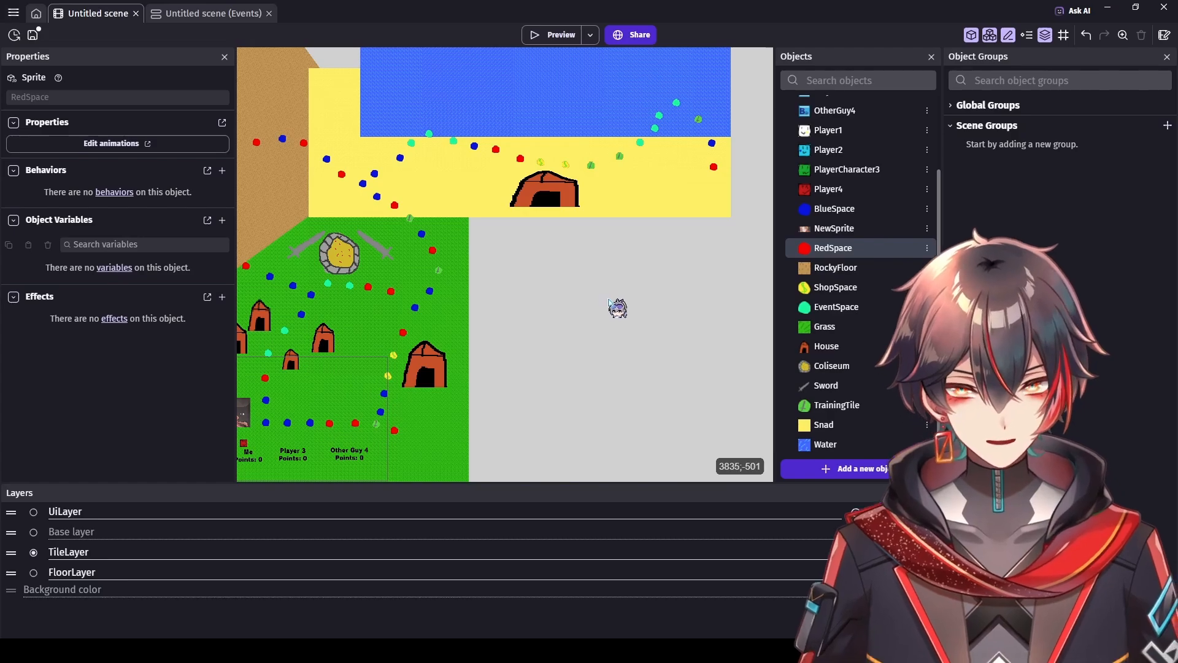
scroll(592, 386, down, 1)
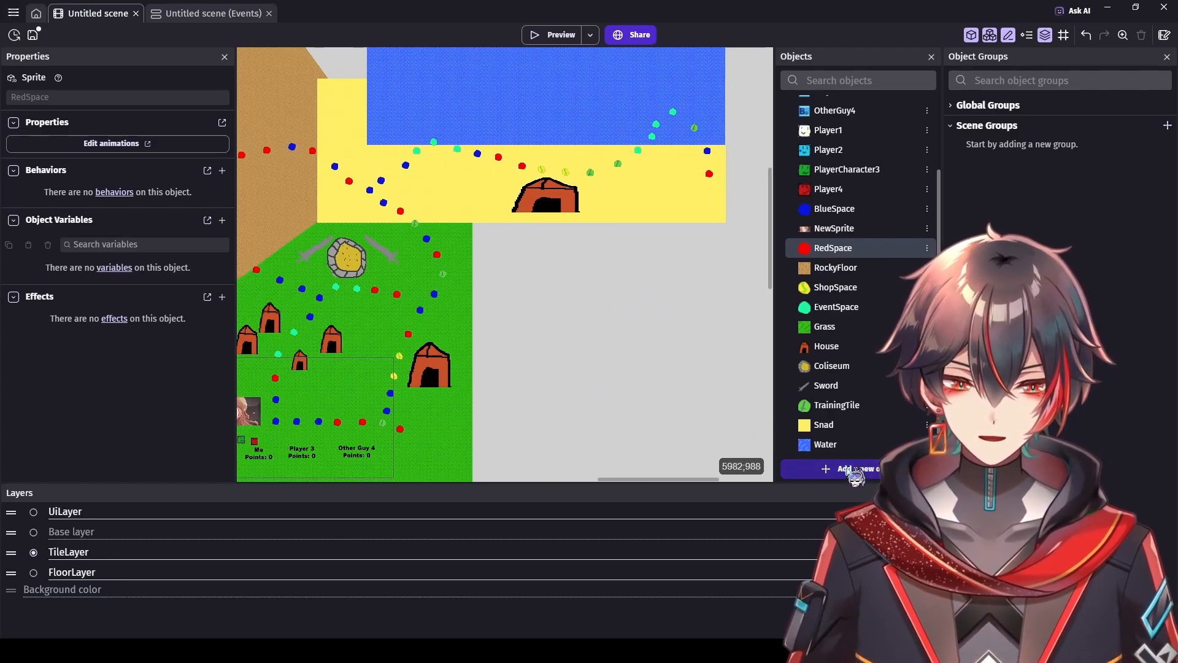
Step: Create a tiled sprite object named Abysss with a purple texture
click(825, 468)
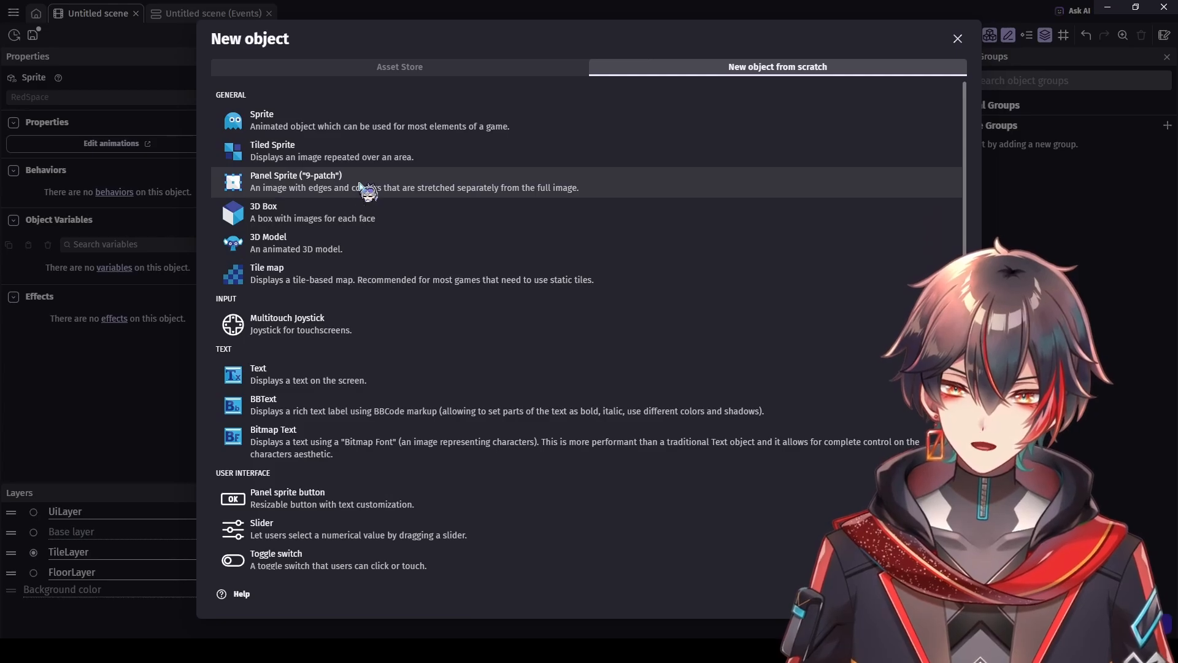
click(376, 153)
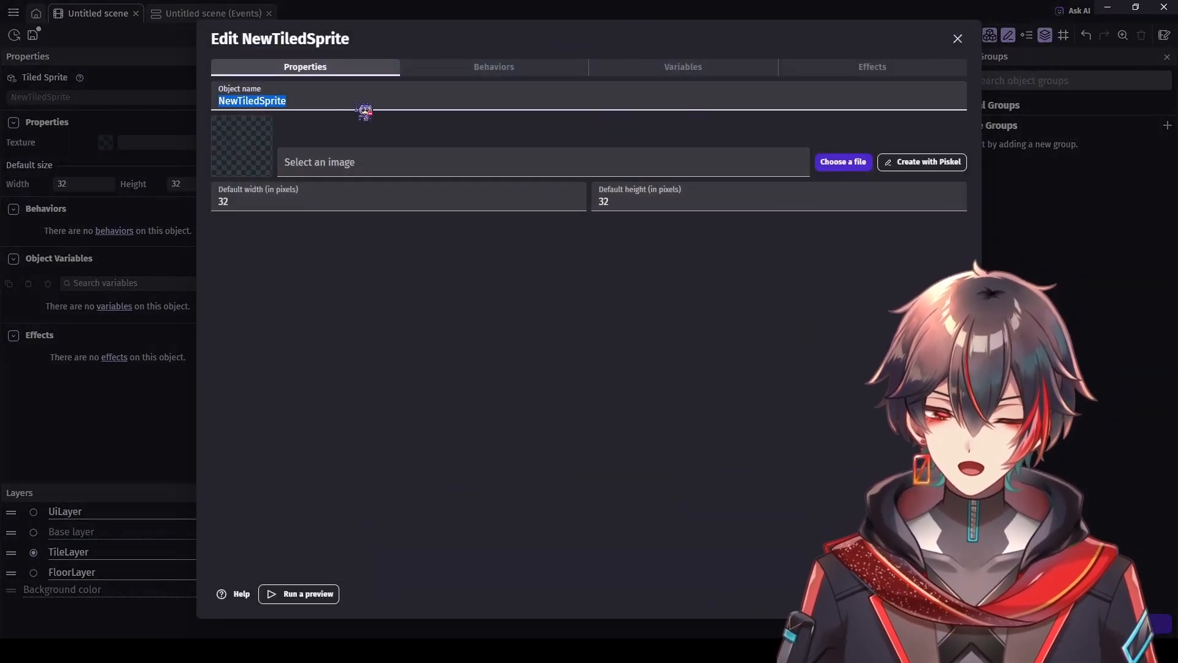
text(A)
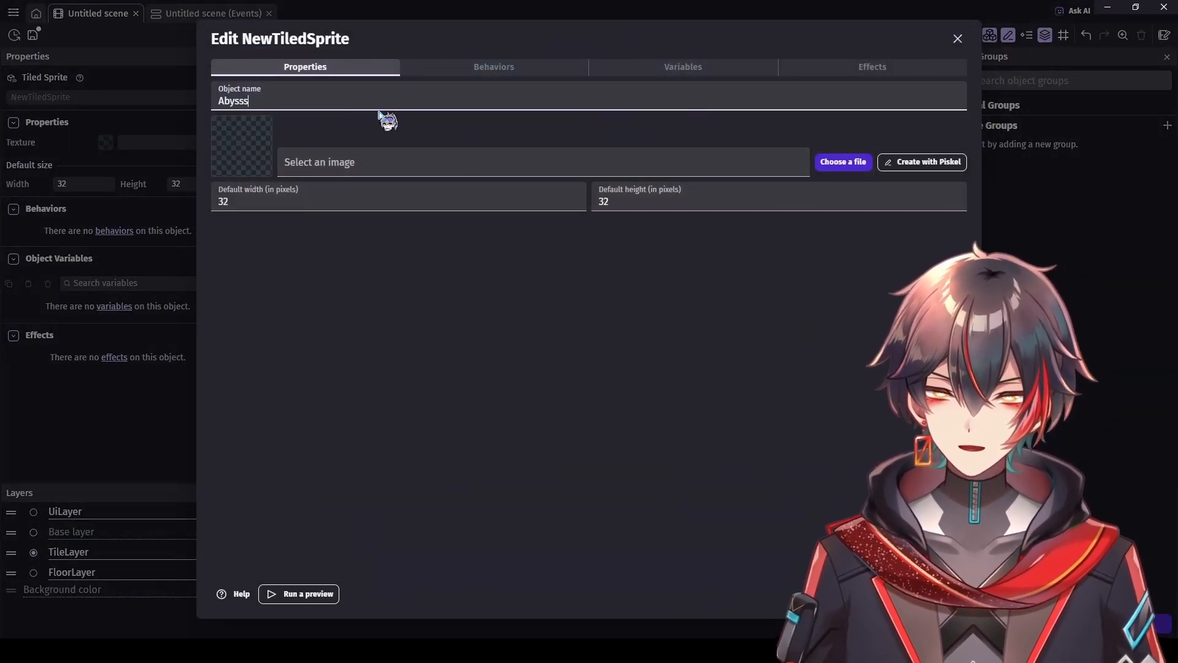
text(bysss)
click(722, 262)
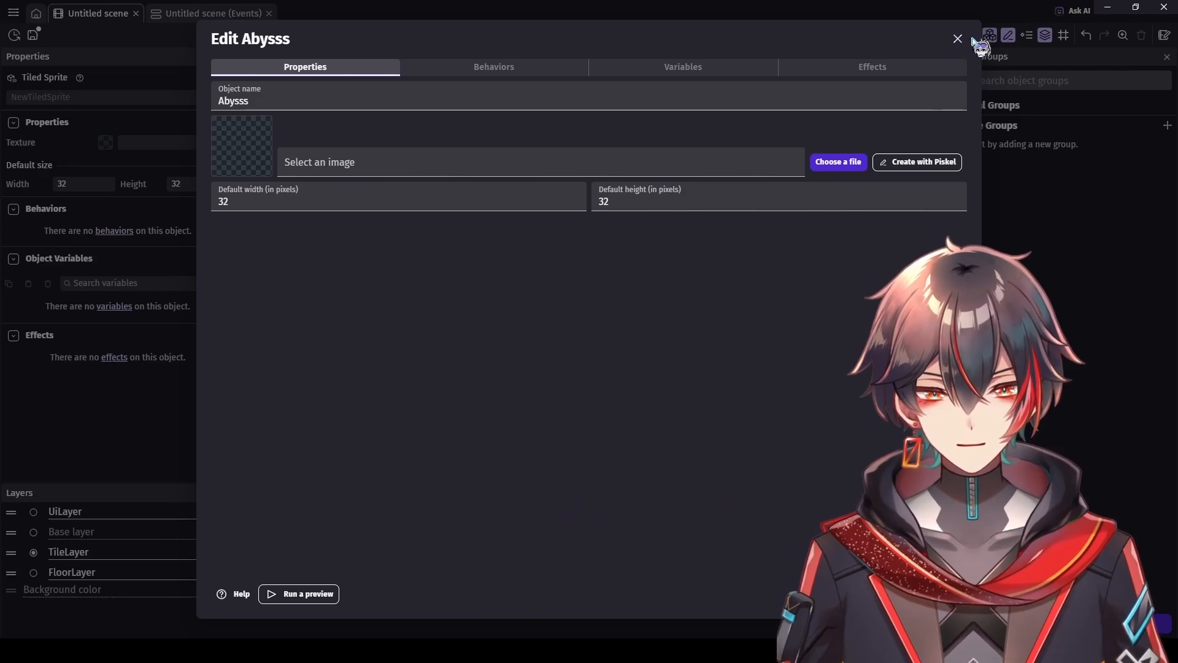
click(950, 62)
click(944, 594)
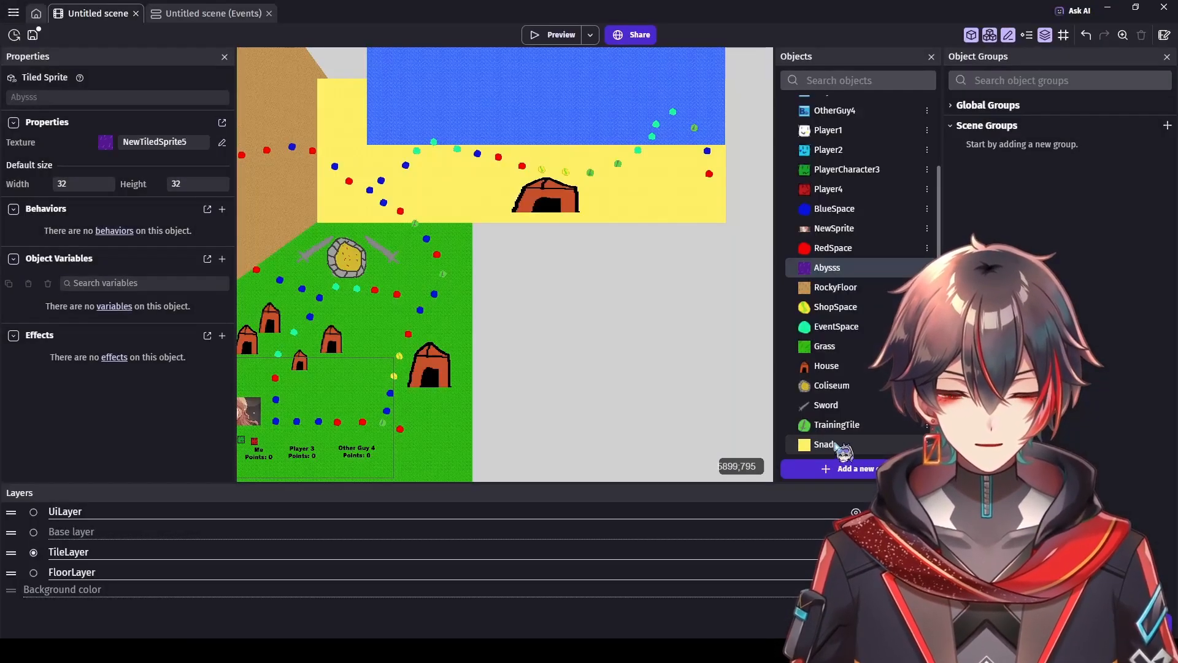
Step: Place an Abysss instance on FloorLayer near the grass's lower right corner and stretch it to about 1706 by 1049
scroll(679, 390, down, 1)
click(34, 571)
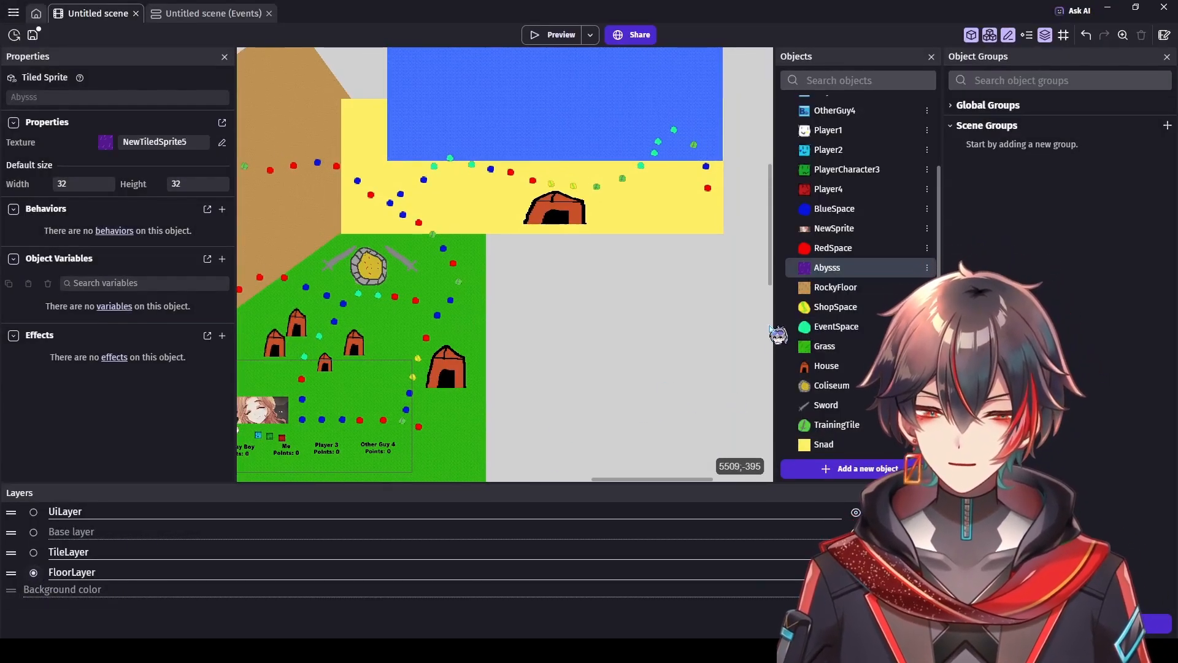
drag(770, 264, 758, 310)
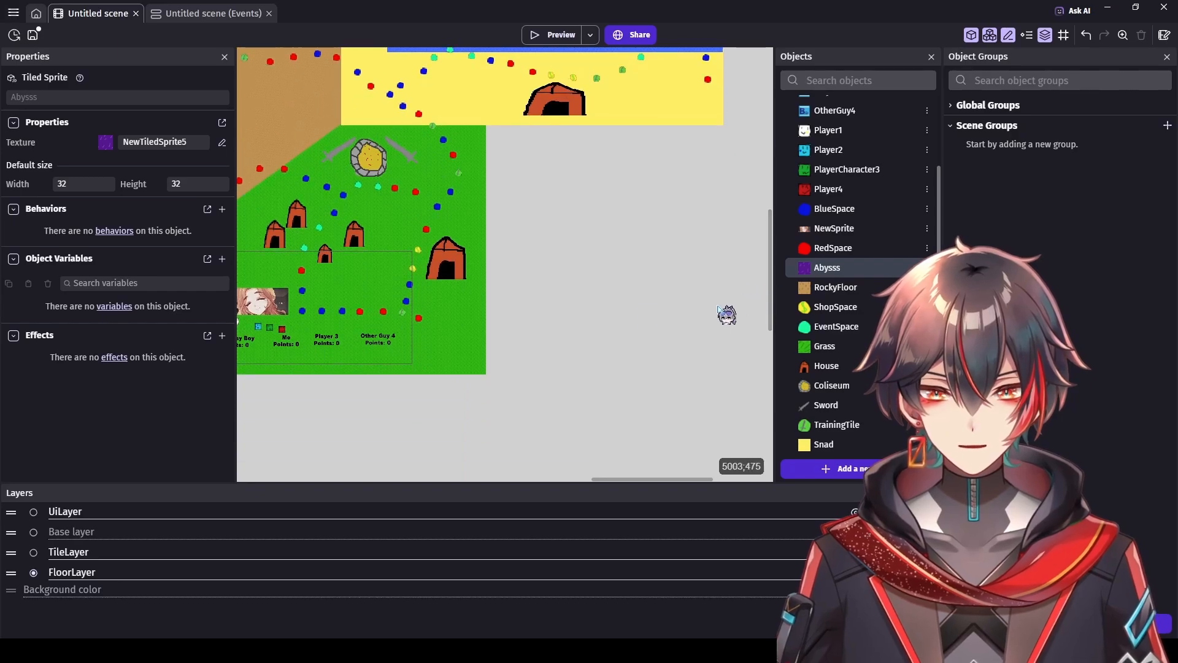
scroll(541, 308, up, 2)
click(466, 338)
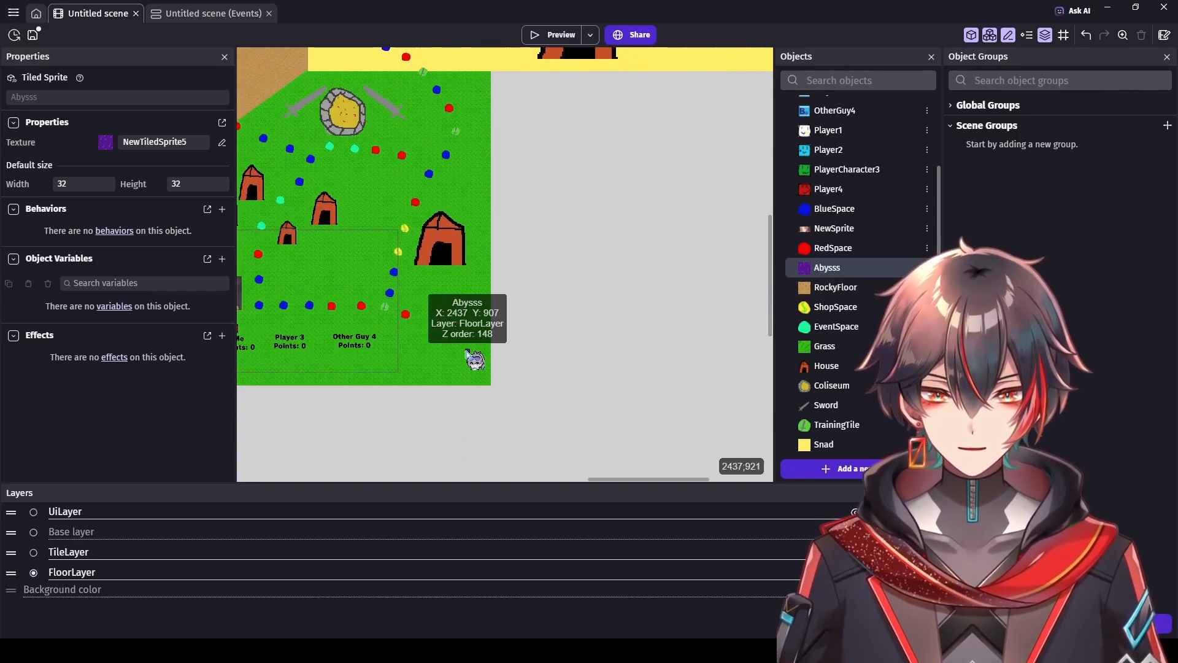
click(472, 354)
drag(477, 339, 689, 210)
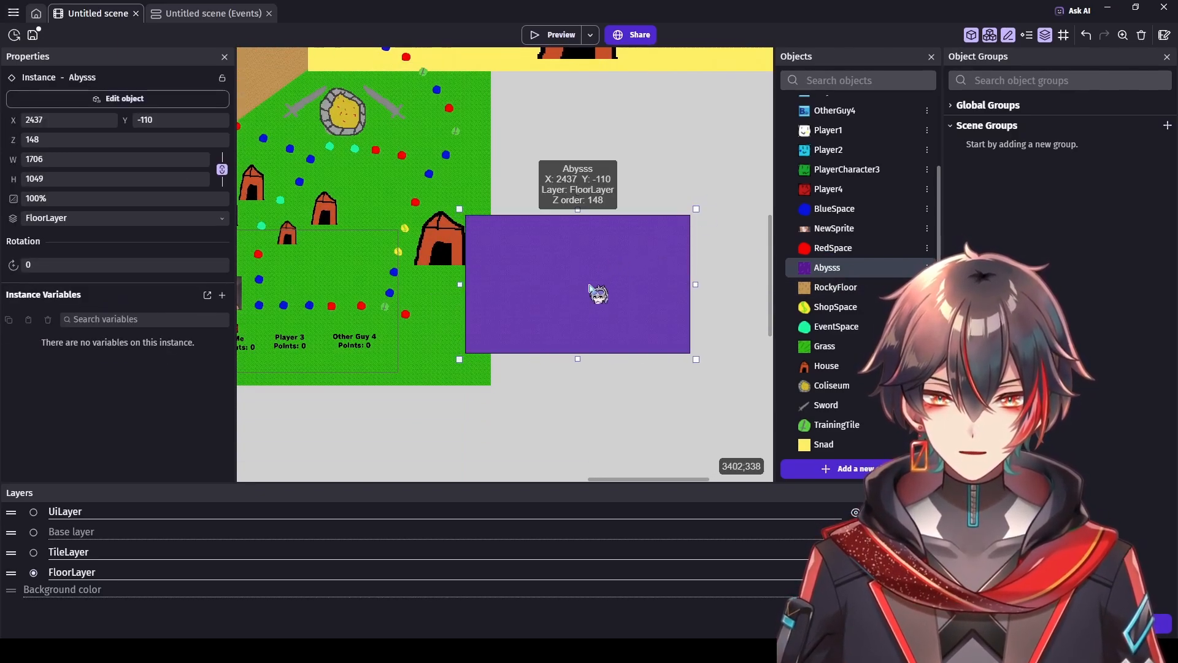
Step: Move the Abysss floor to about X 2241, Y 571 and enlarge it to about 2858 by 1368
drag(597, 292, 565, 407)
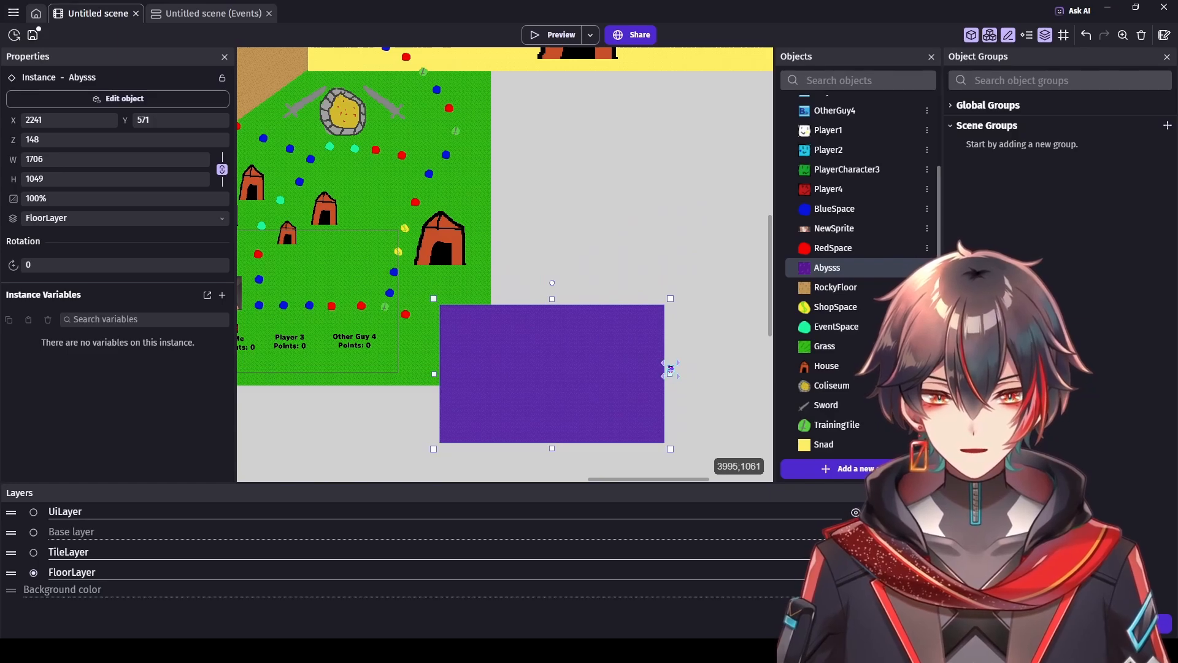
drag(670, 368, 816, 336)
scroll(668, 350, down, 2)
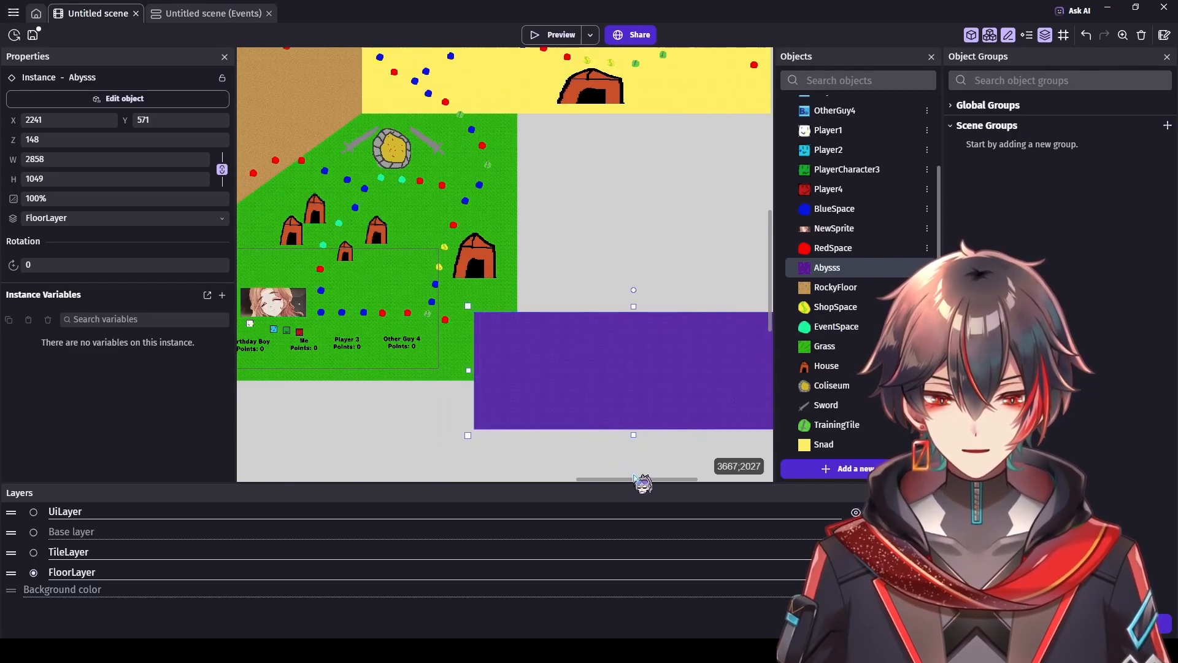
scroll(650, 485, right, 3)
drag(539, 437, 539, 471)
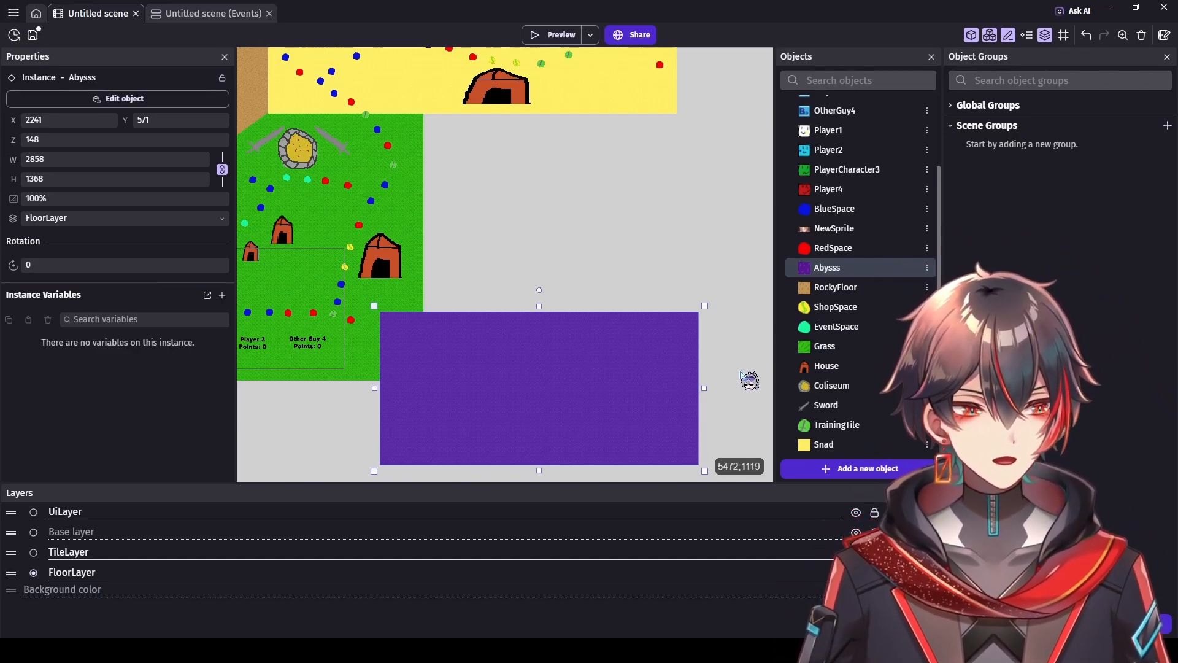
click(730, 339)
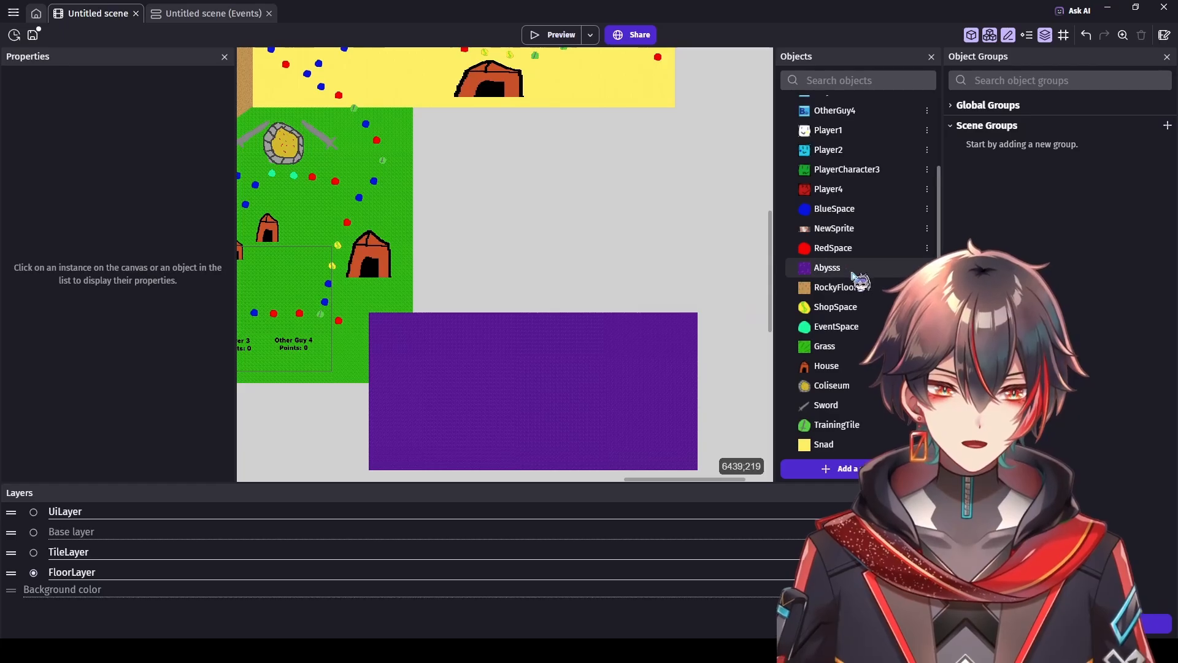
Step: Place a second Abysss instance on FloorLayer at about X 2590, Y -478, and enlarge it to fill the area above the first one
drag(854, 275, 705, 394)
click(454, 309)
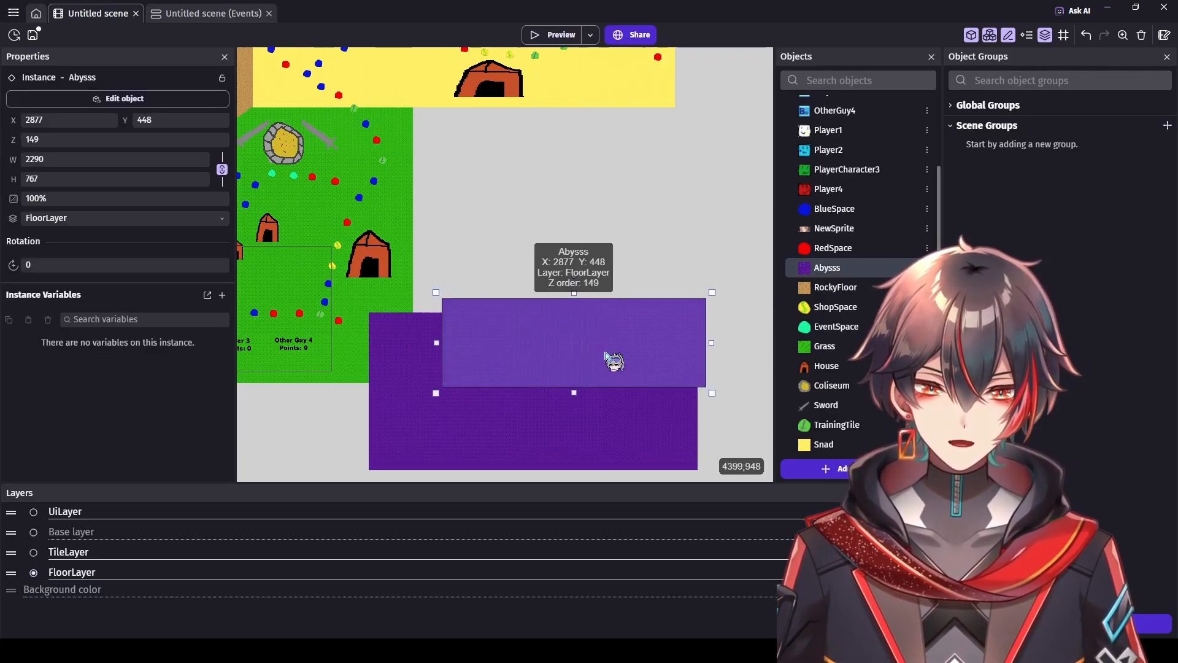
drag(610, 360, 523, 321)
drag(683, 274, 719, 185)
click(742, 182)
drag(590, 255, 585, 258)
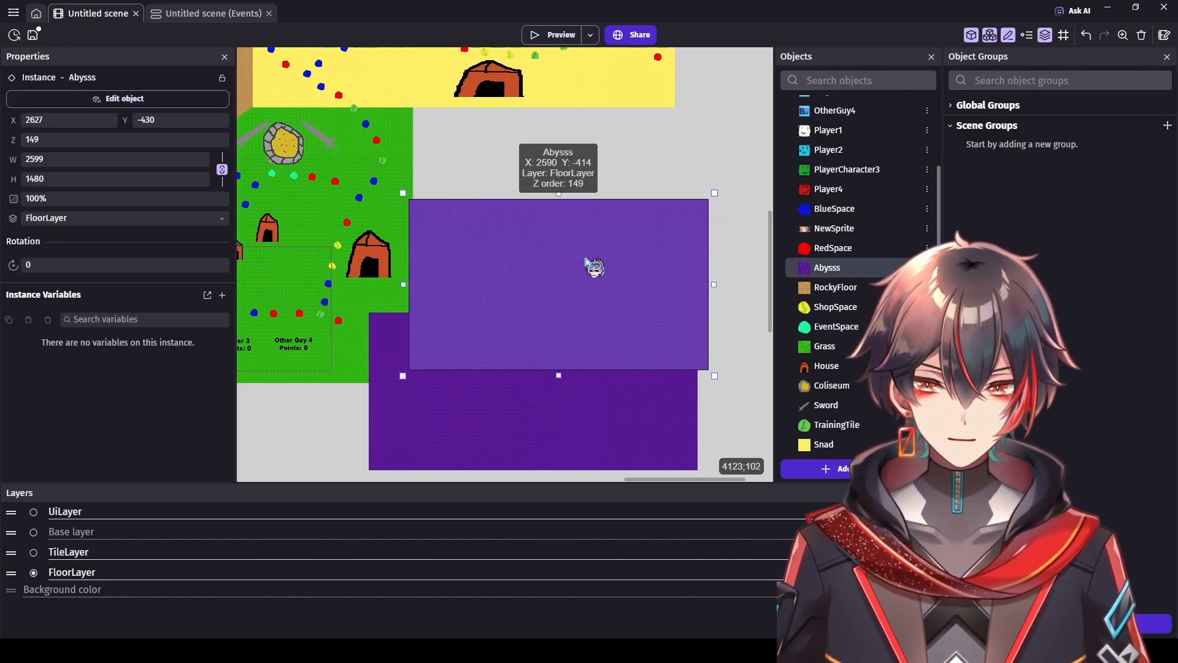
drag(711, 191, 700, 179)
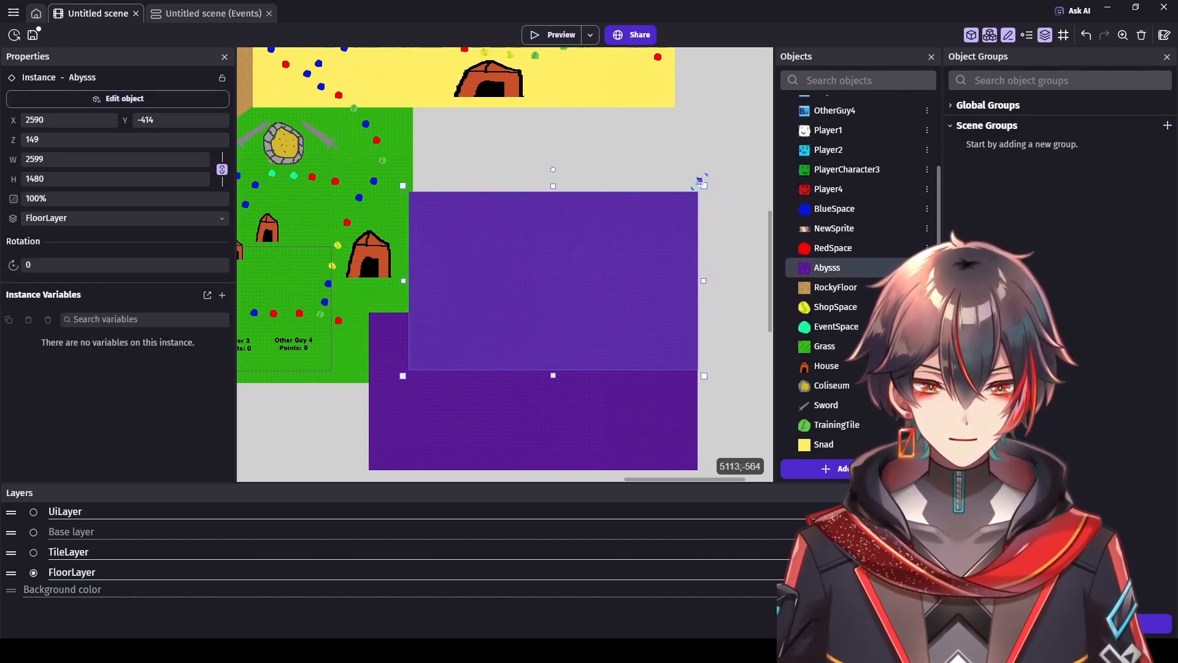
click(735, 245)
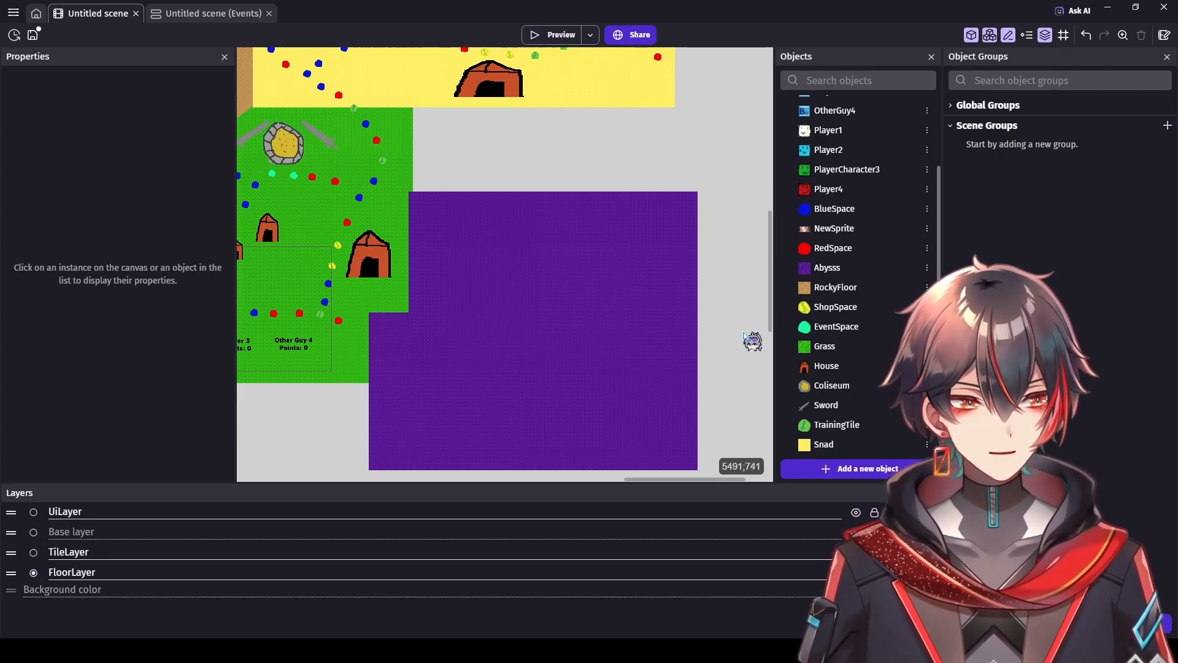
Step: Examine how the two Abysss floors meet the grass and where the current path of spaces ends
scroll(744, 334, down, 1)
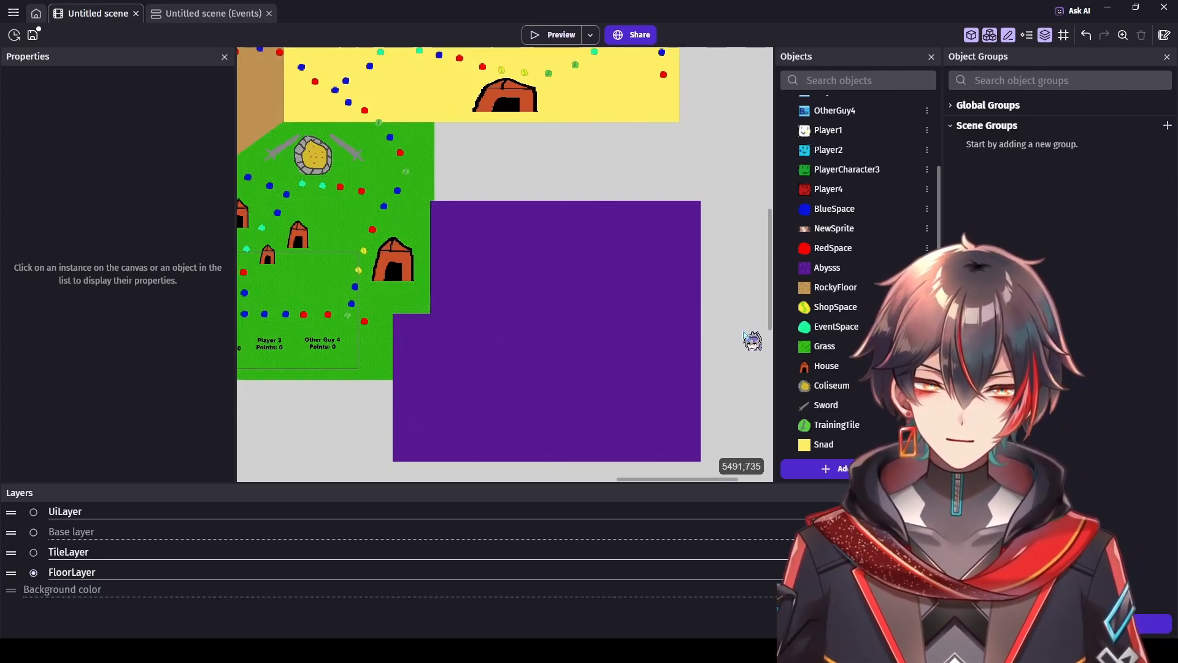
scroll(726, 325, down, 1)
scroll(418, 382, up, 5)
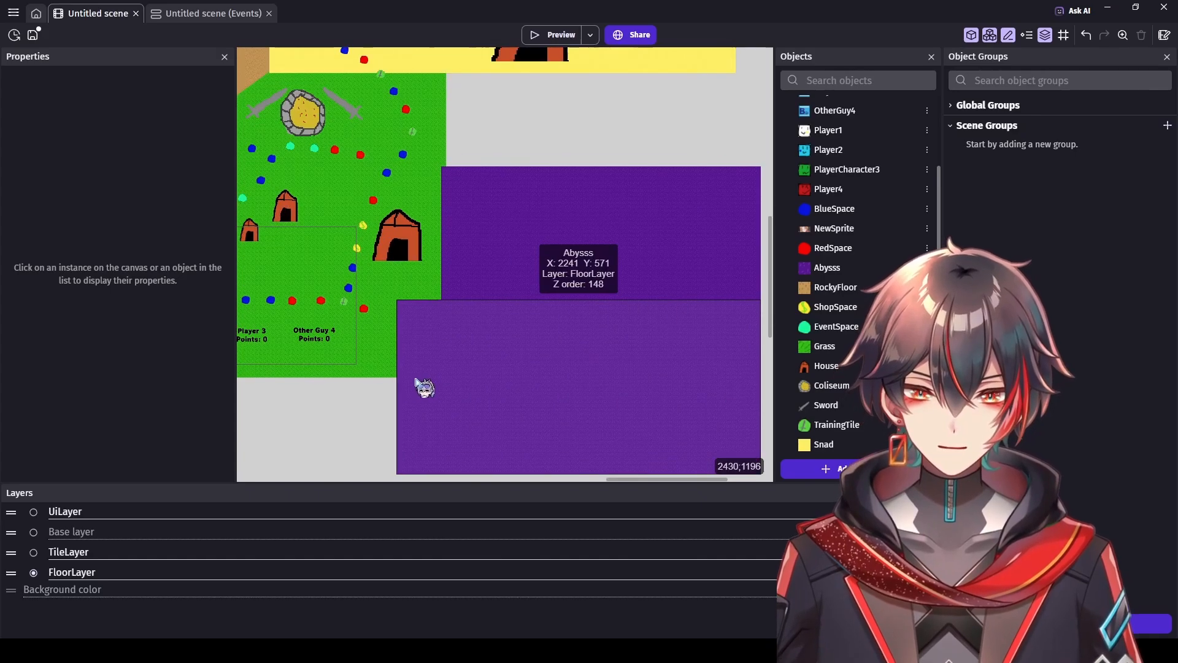
scroll(666, 380, up, 1)
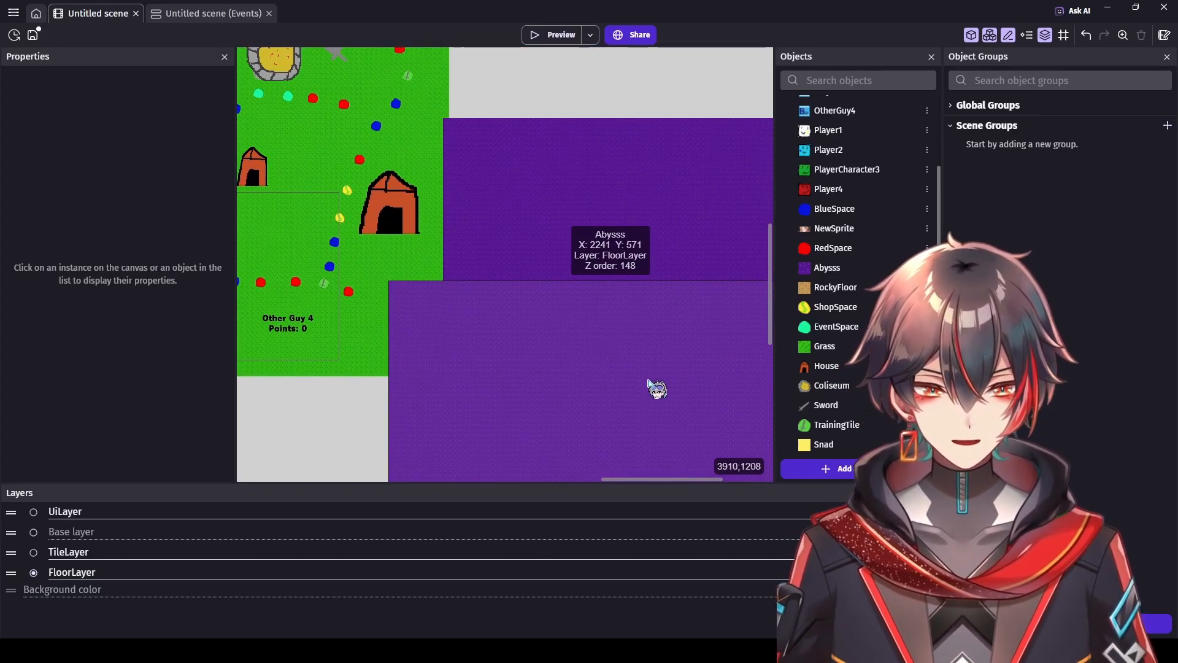
scroll(333, 329, down, 1)
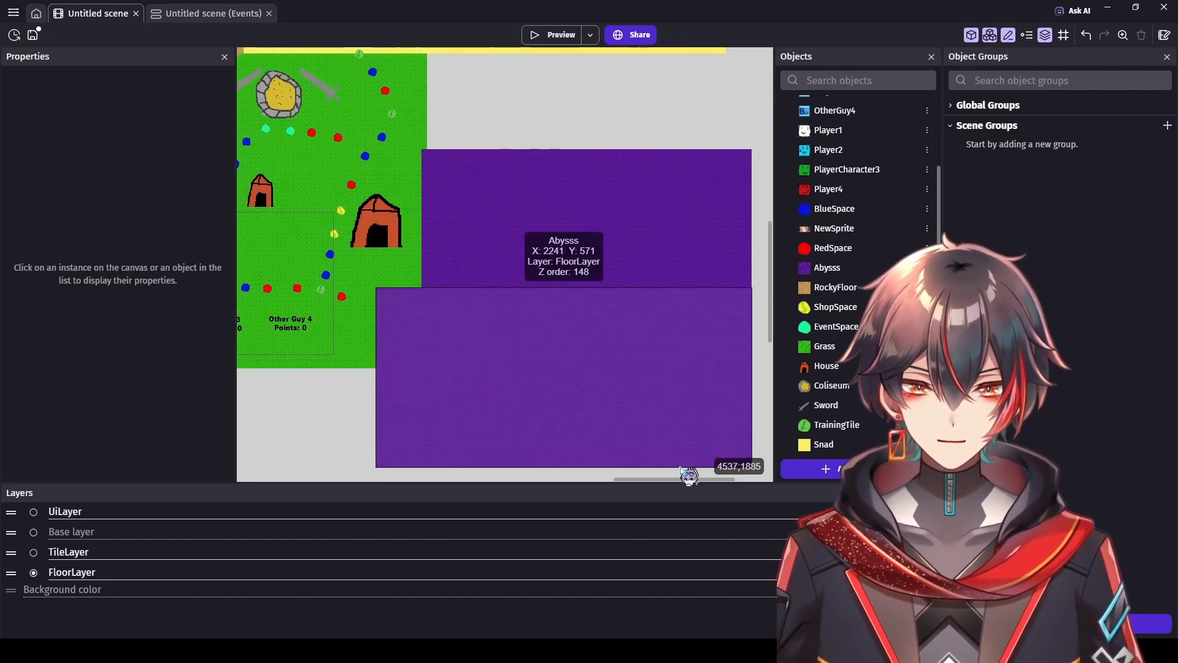
drag(676, 479, 488, 439)
scroll(483, 378, down, 1)
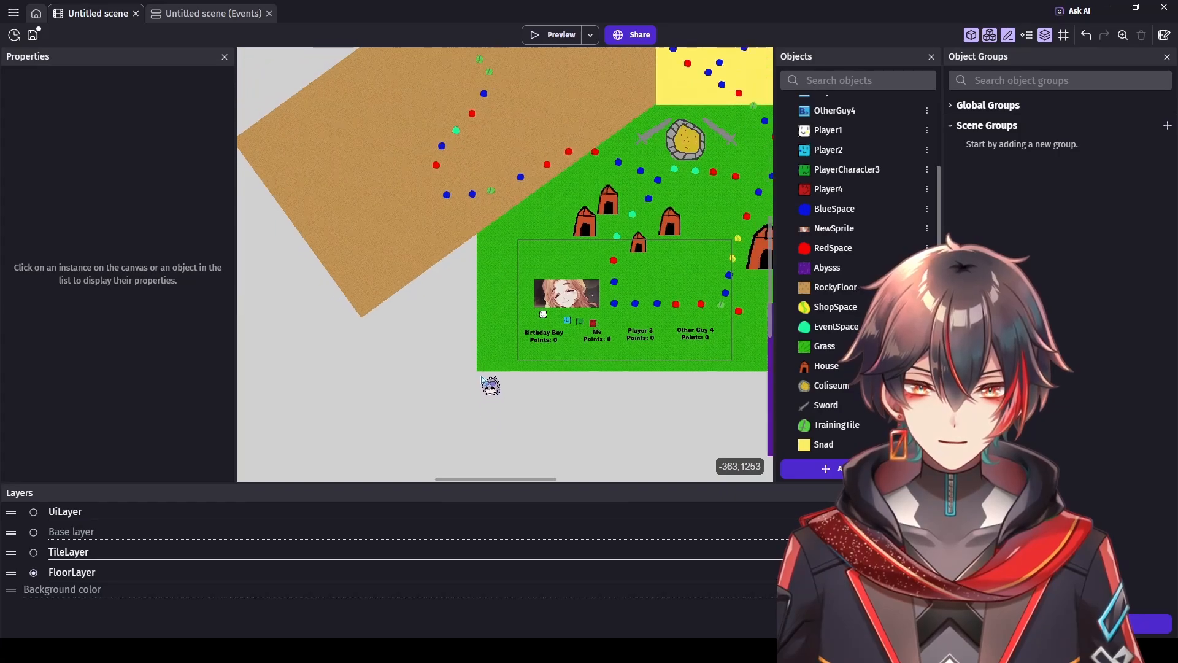
scroll(490, 384, down, 1)
drag(539, 480, 680, 482)
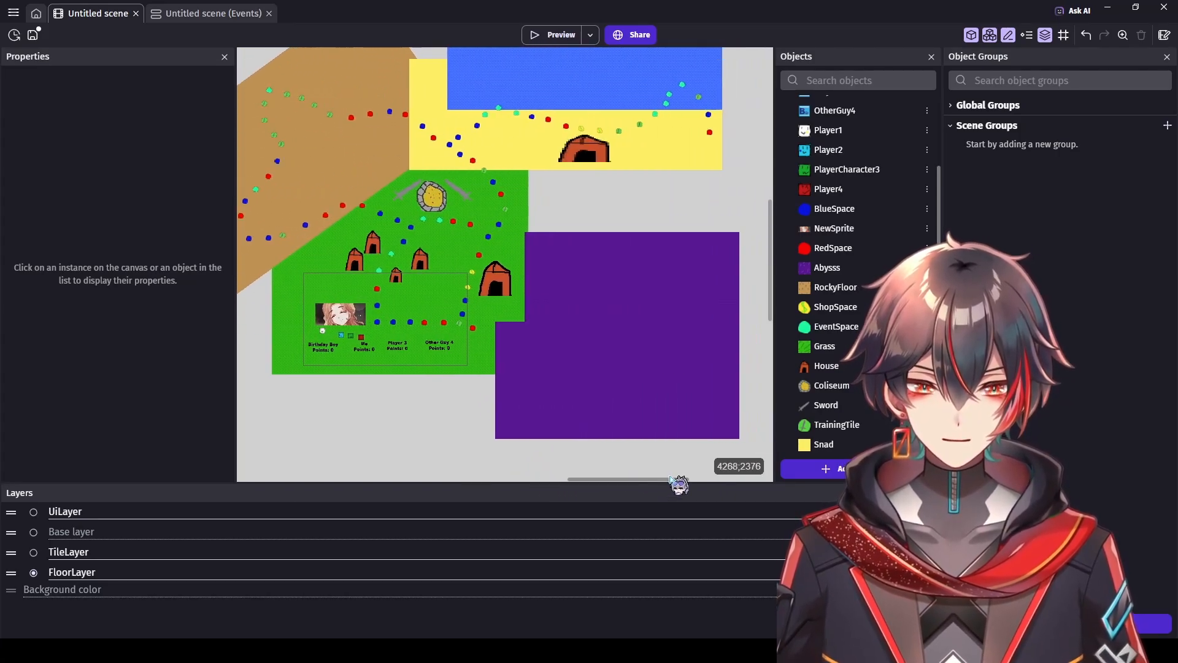
scroll(511, 379, up, 2)
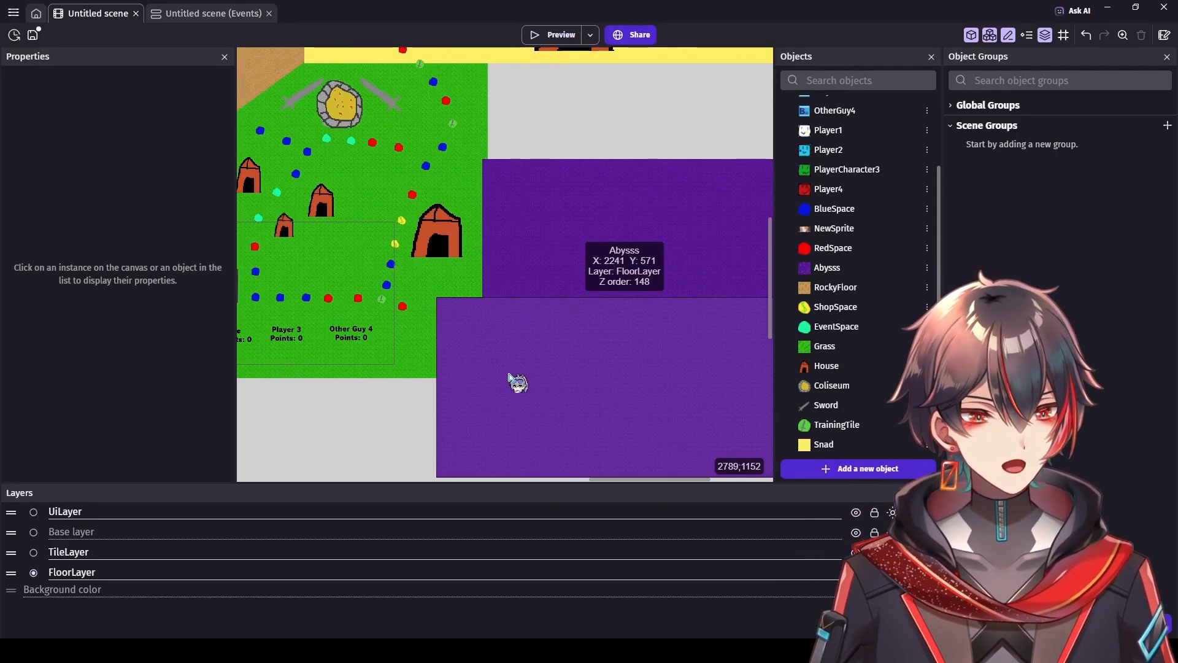
scroll(322, 352, up, 1)
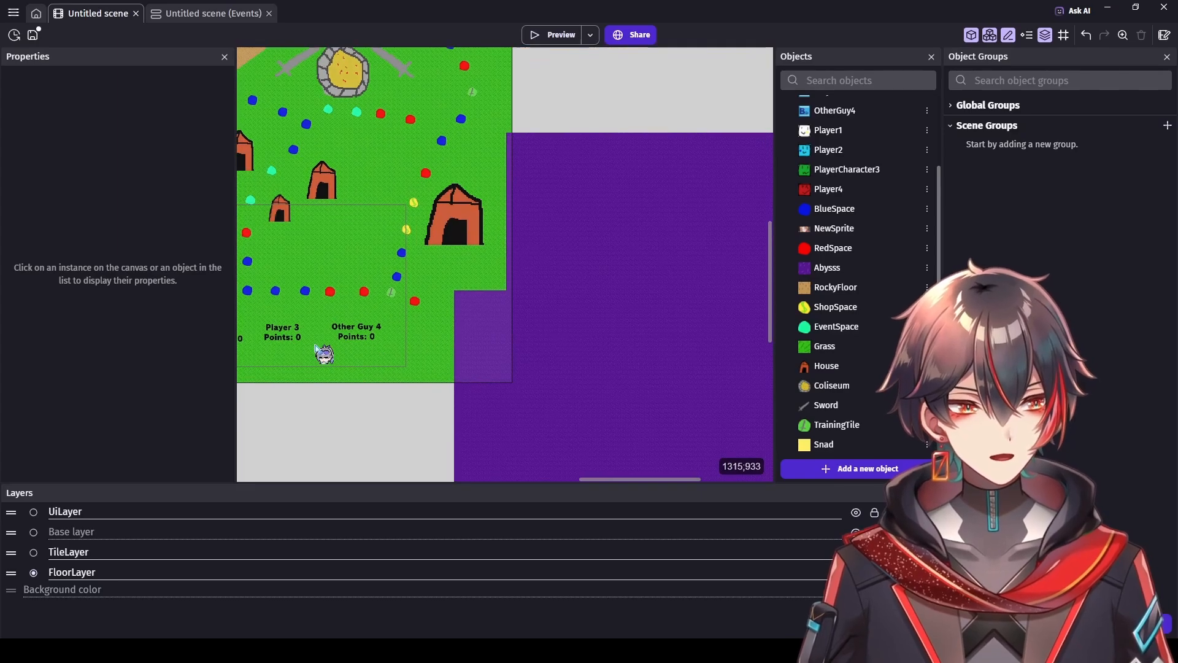
scroll(571, 372, up, 1)
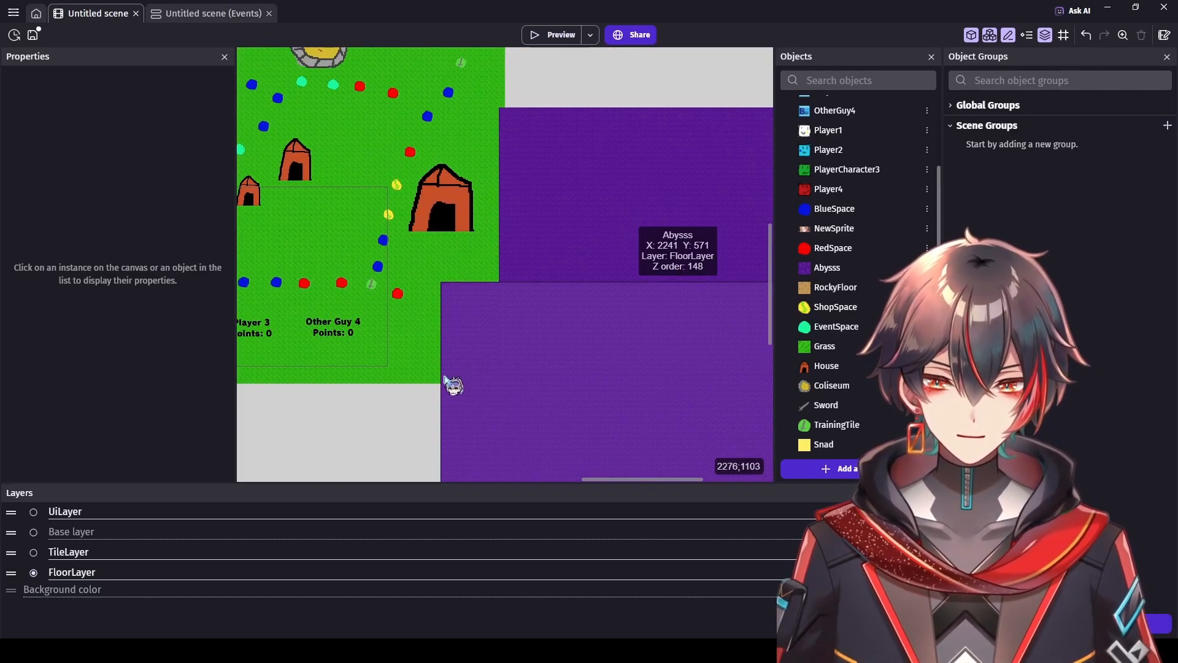
Step: Make TileLayer active and continue the path with a RedSpace at the grass's edge and a BlueSpace just inside the Abysss
click(52, 552)
scroll(557, 382, down, 1)
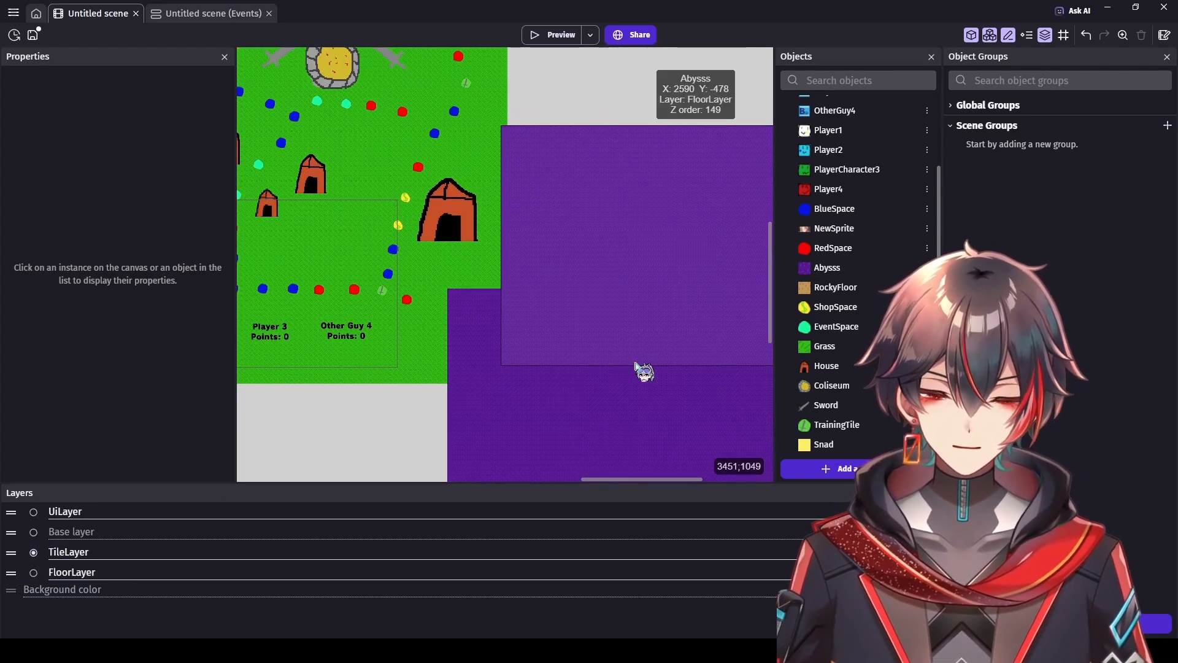
scroll(705, 349, down, 1)
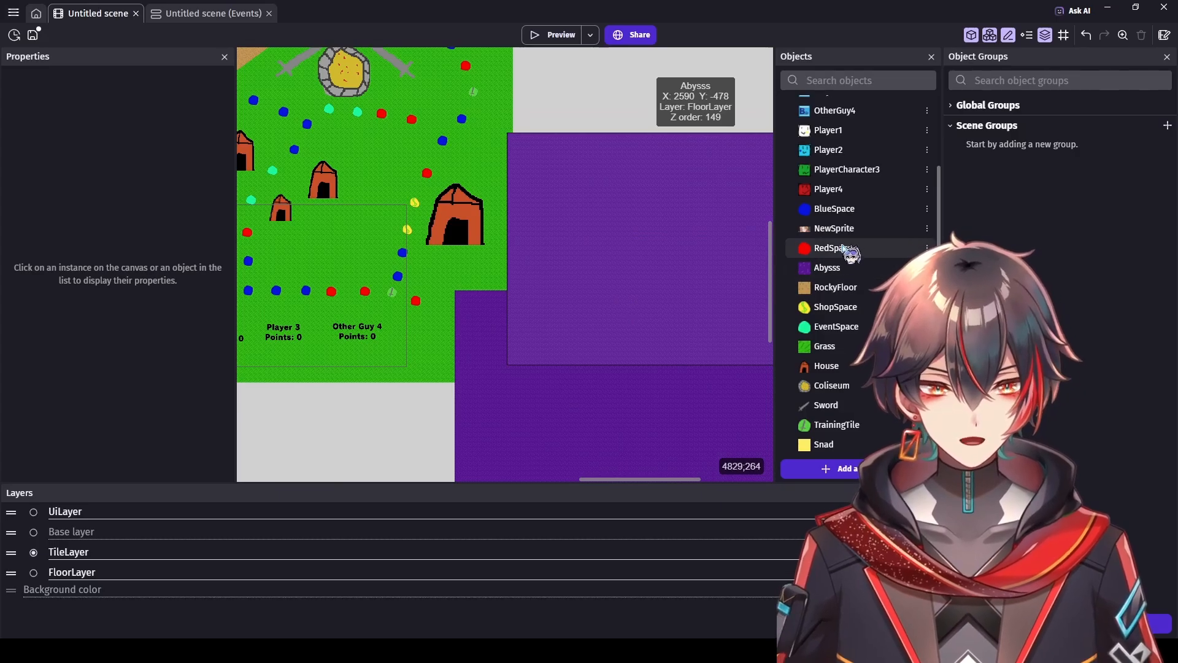
drag(832, 248, 437, 306)
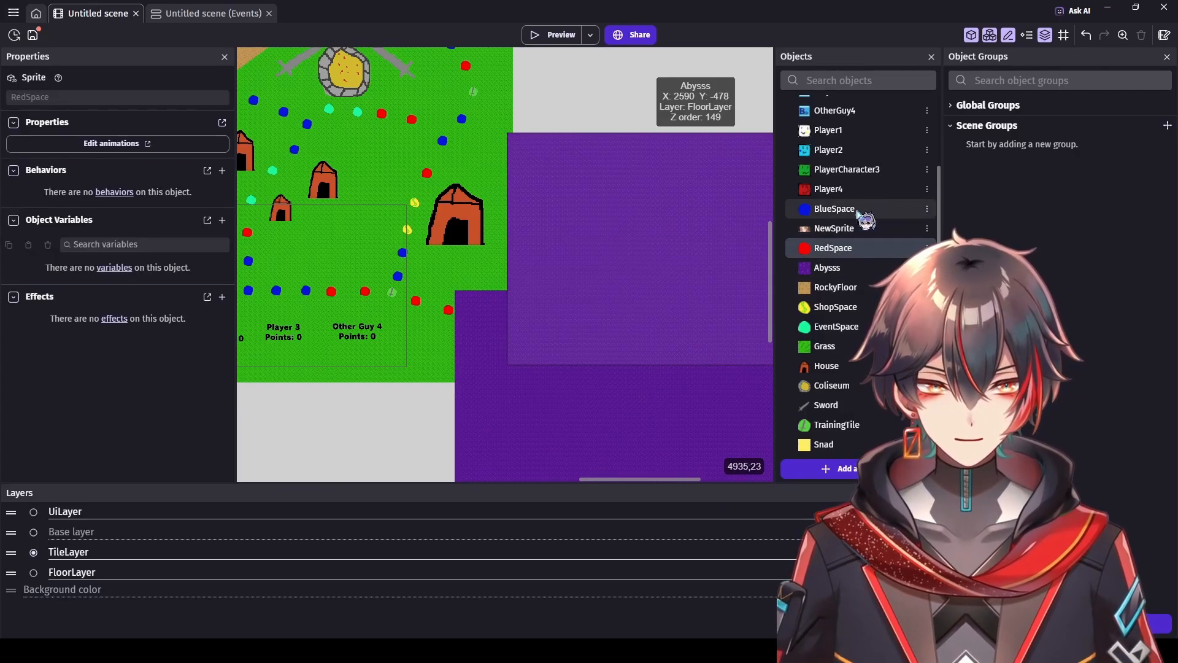
drag(858, 210, 485, 319)
Step: Place three RedSpace tiles in a descending line from the BlueSpace into the lower Abysss floor
scroll(598, 358, down, 1)
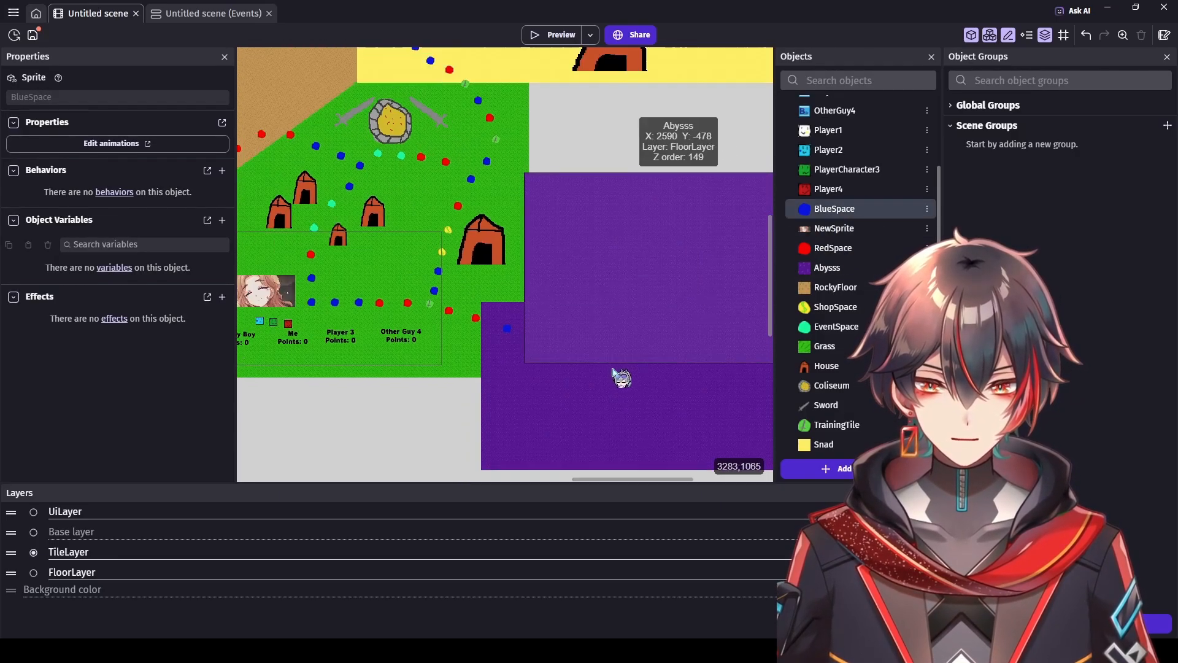
drag(619, 479, 643, 477)
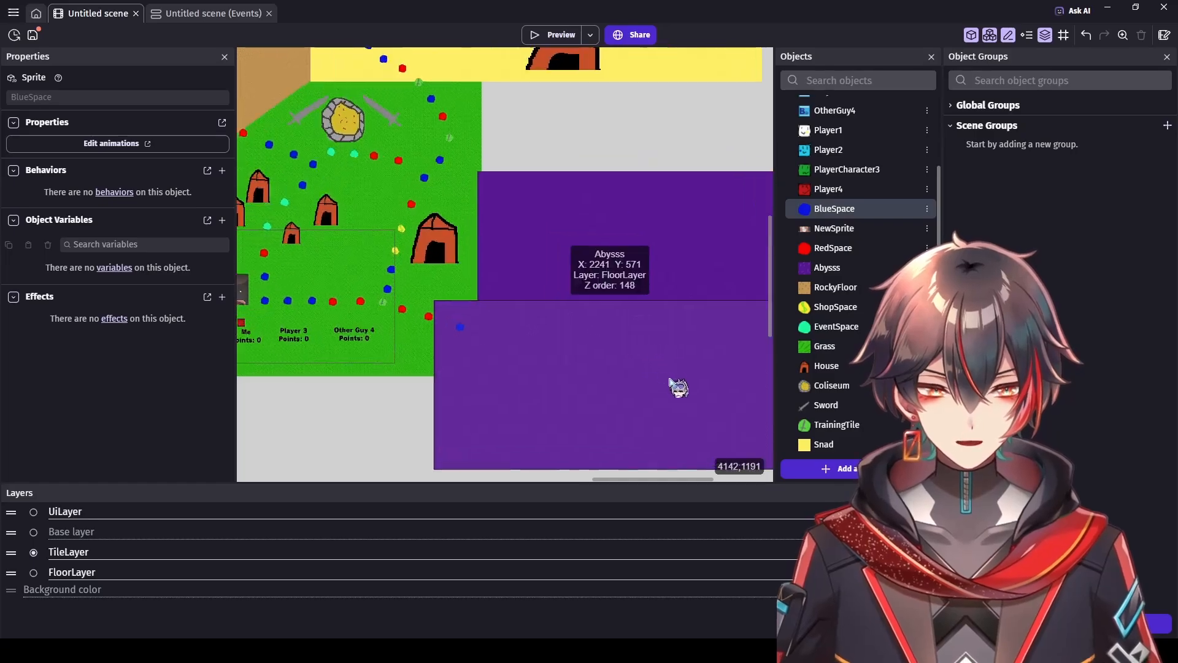
scroll(678, 393, up, 1)
drag(649, 311, 443, 337)
drag(822, 249, 455, 365)
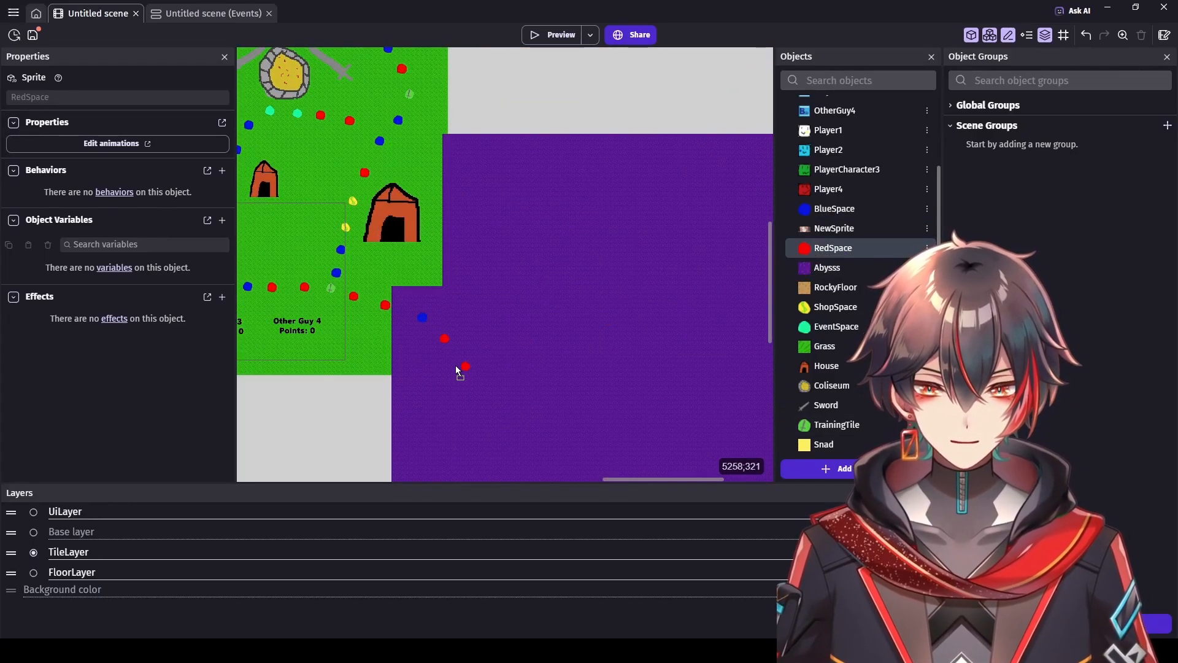
drag(828, 249, 465, 398)
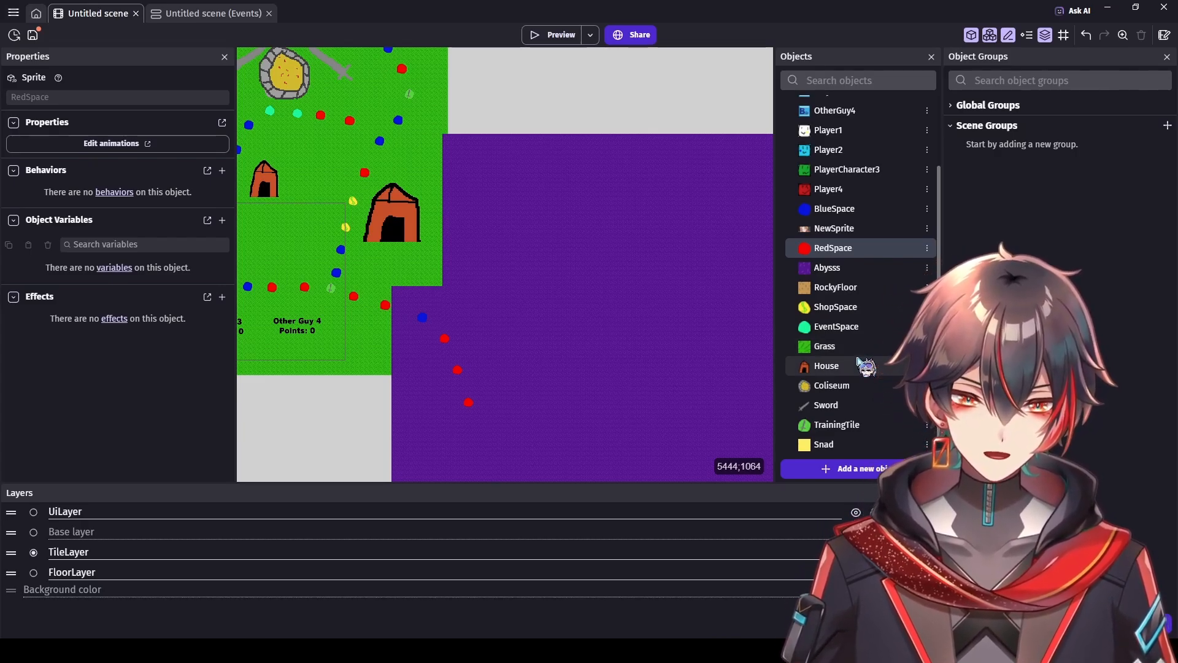
Step: Extend the path along the lower Abysss with two TrainingTiles, two BlueSpaces and an EventSpace, curving back upward
drag(856, 423, 489, 419)
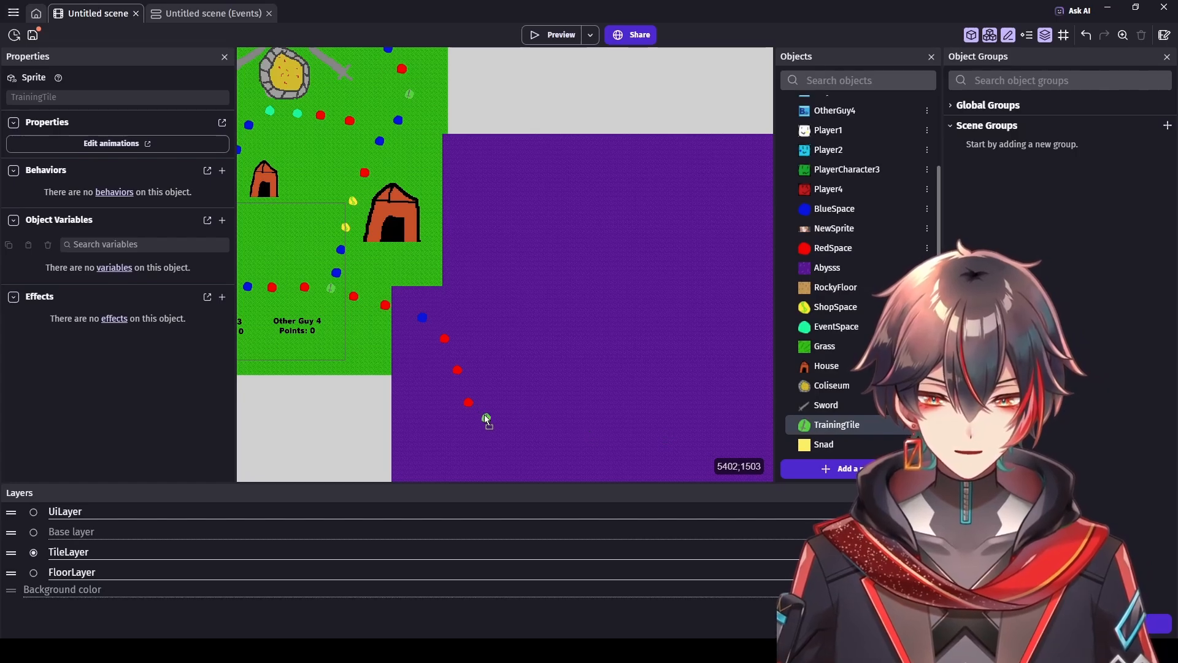
drag(842, 426, 517, 428)
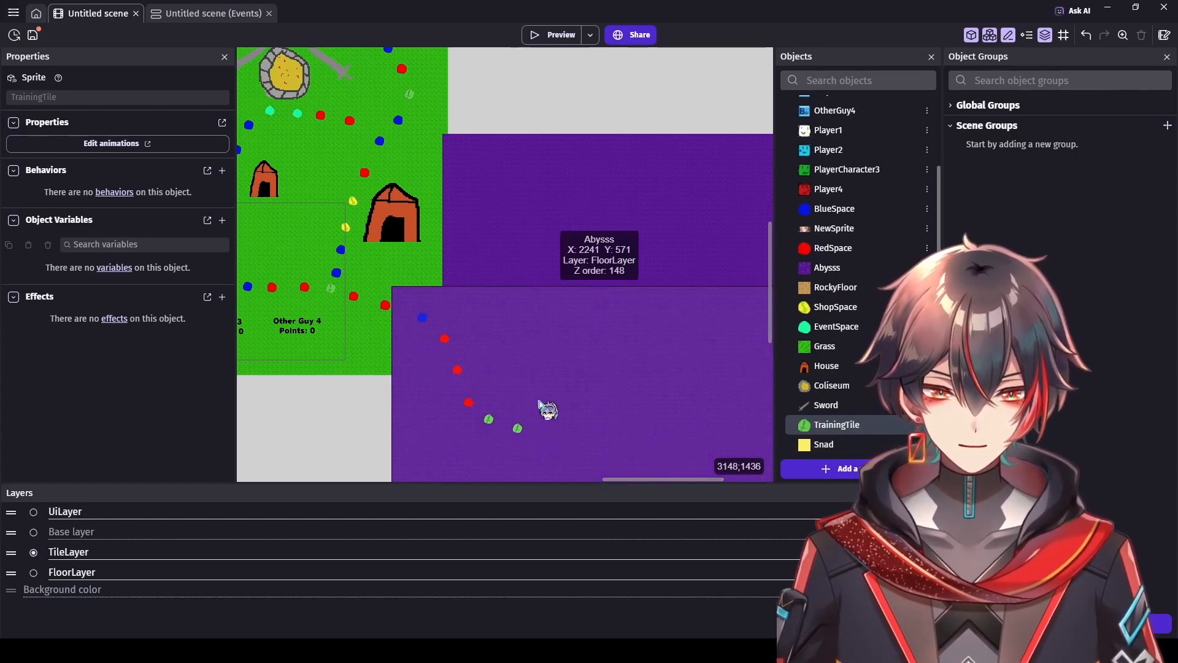
drag(859, 209, 547, 428)
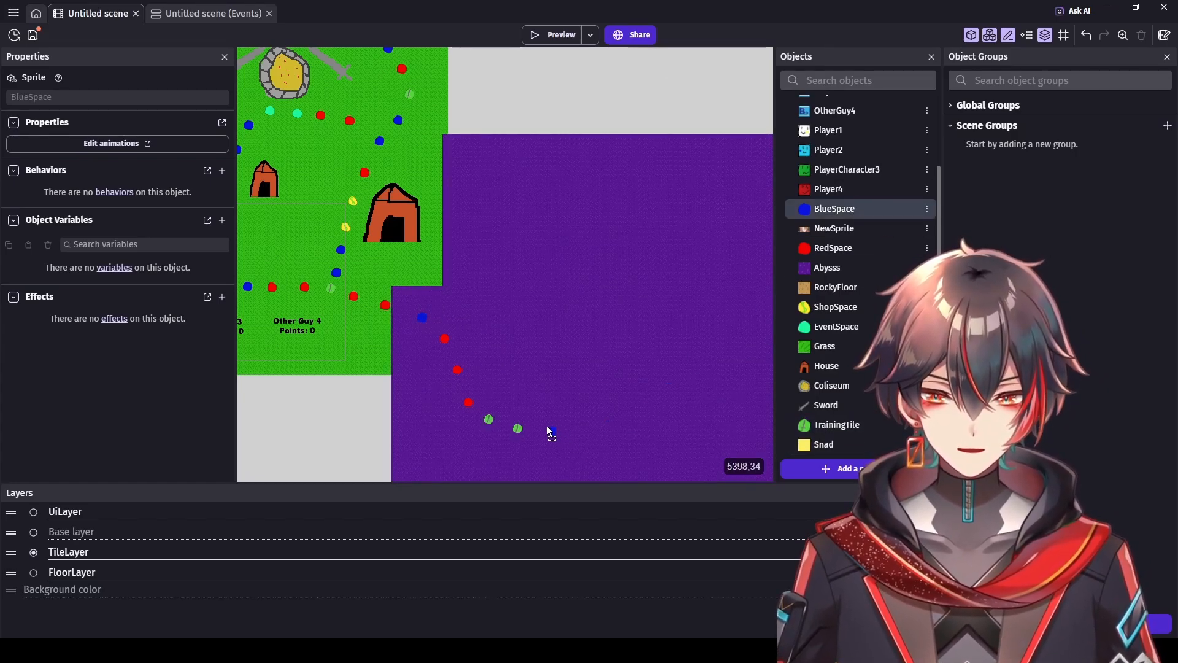
drag(855, 211, 583, 425)
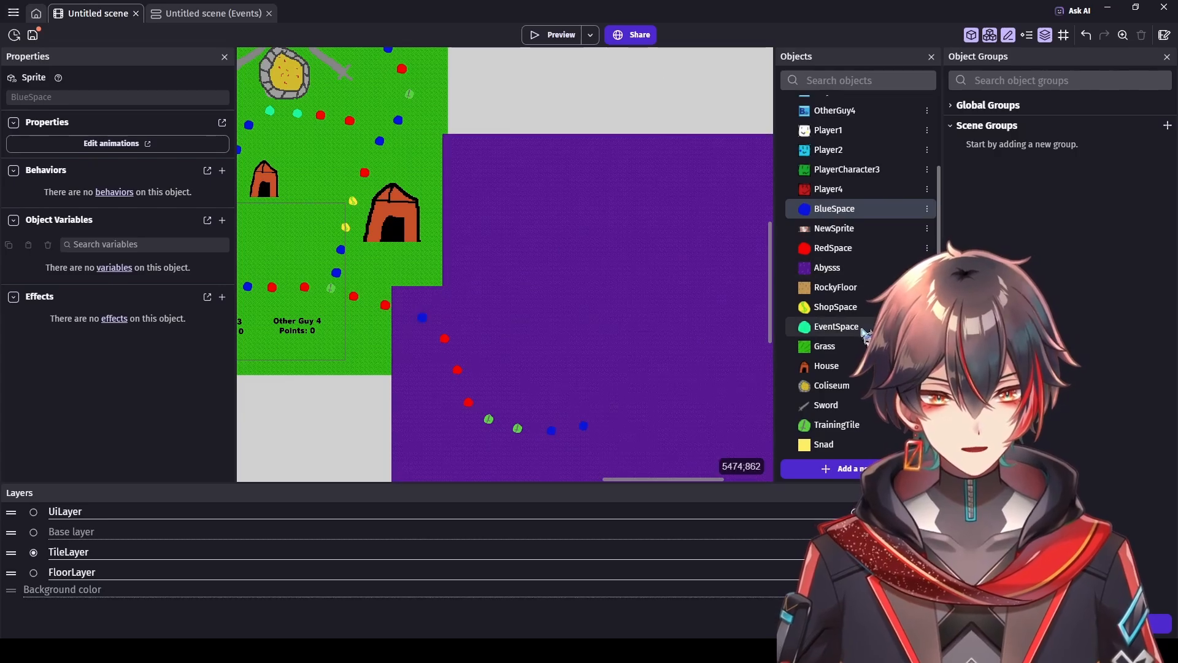
drag(836, 326, 597, 409)
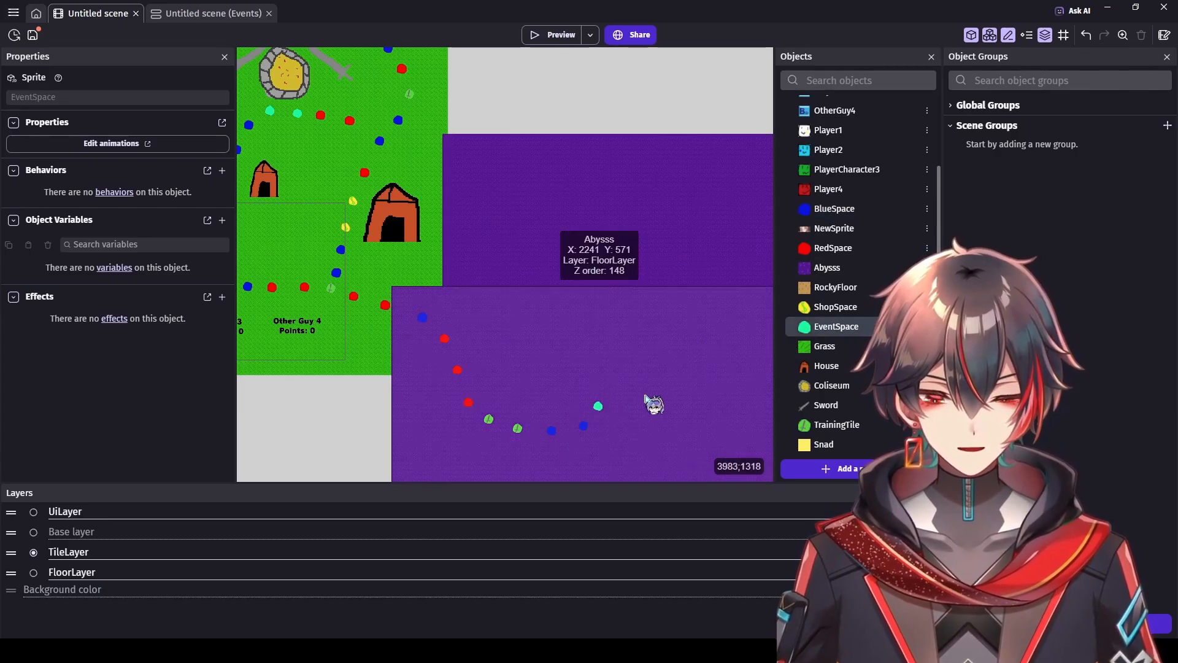
Step: Continue the path rightward across the Abysss with an EventSpace, a RedSpace and two more EventSpaces in a shallow arch
ctrl+scroll(667, 430, up, 2)
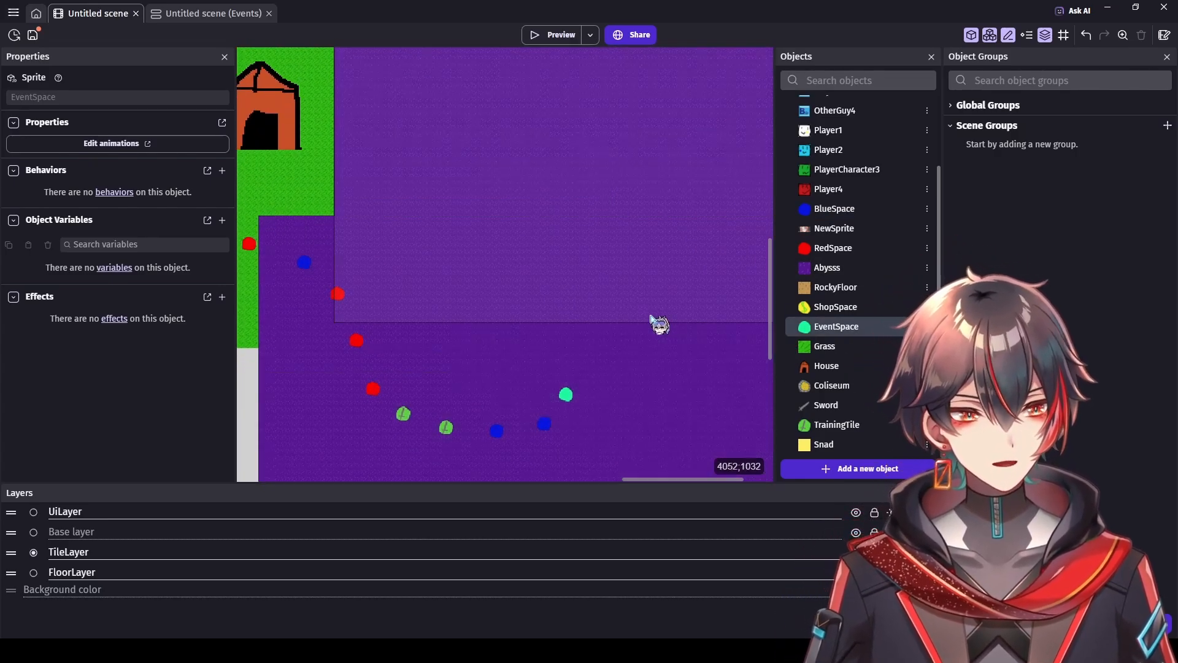
ctrl+scroll(650, 307, down, 2)
ctrl+scroll(649, 312, up, 2)
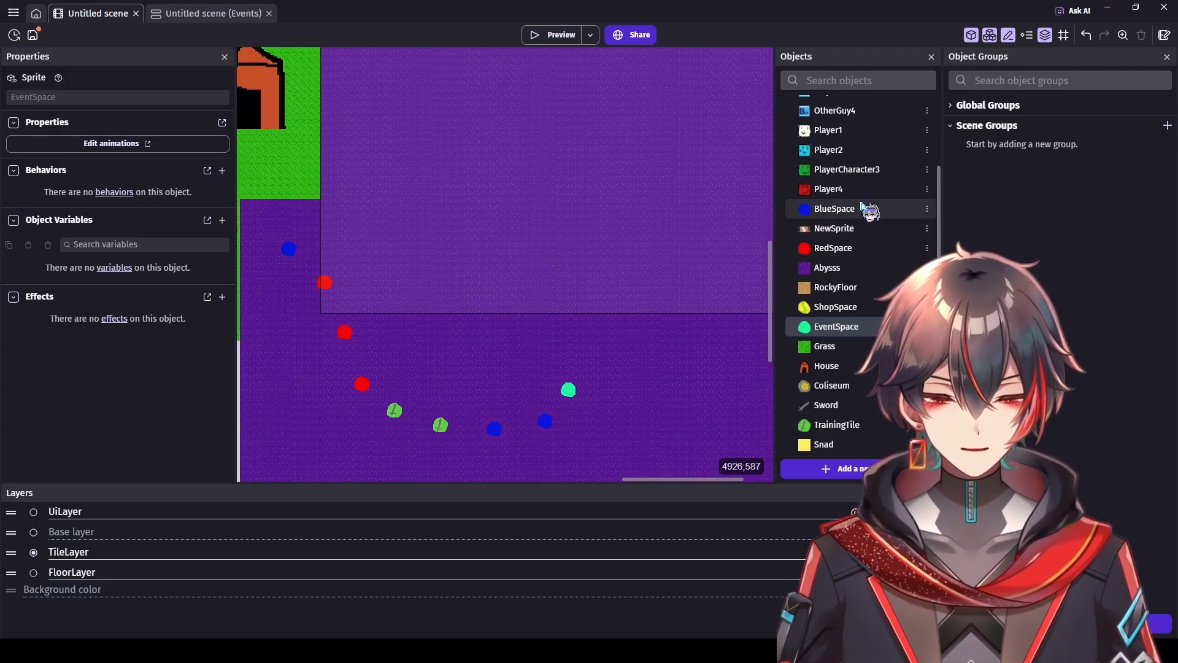
click(612, 374)
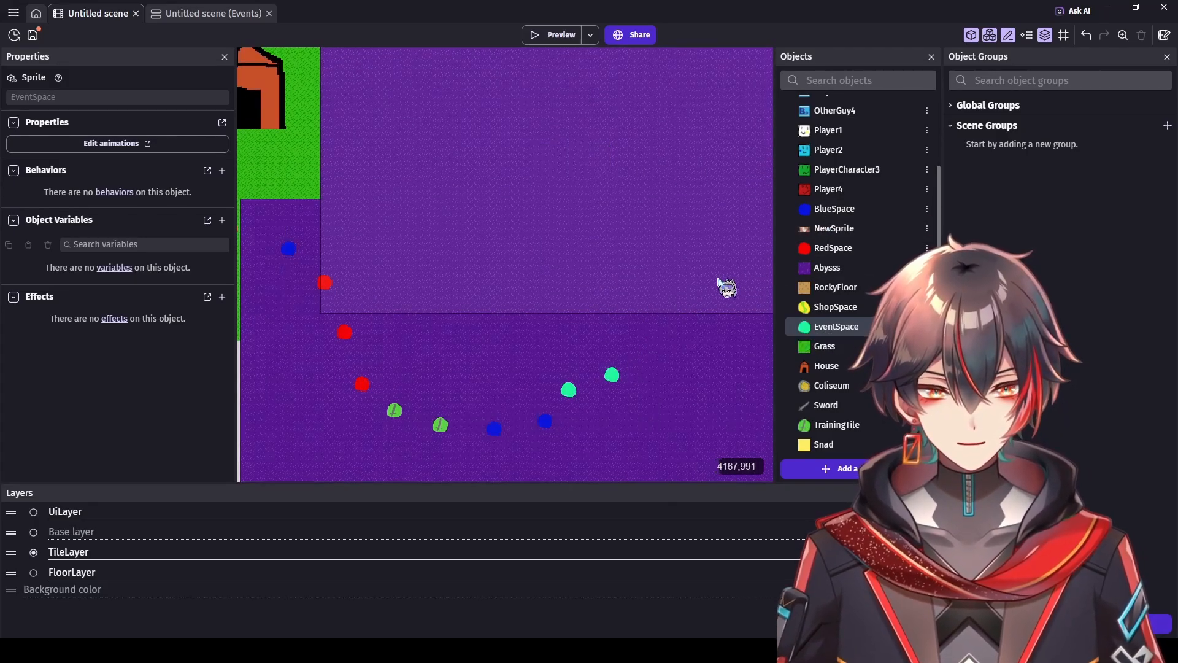
click(859, 247)
click(672, 331)
drag(646, 362, 646, 362)
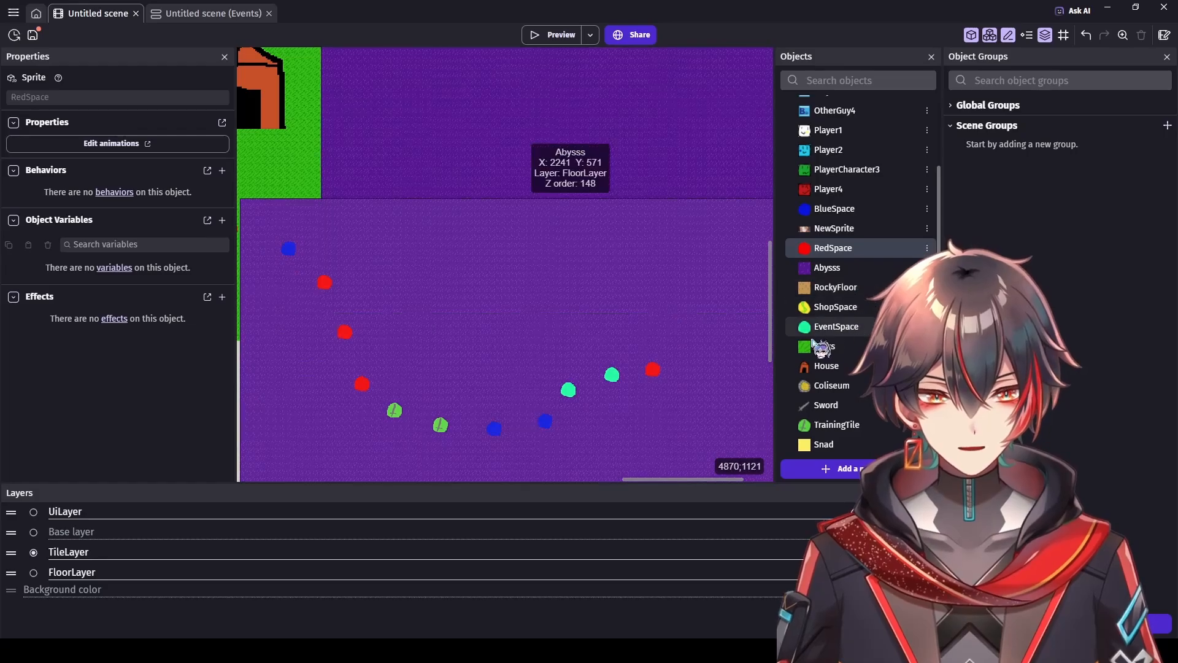
drag(821, 330, 689, 378)
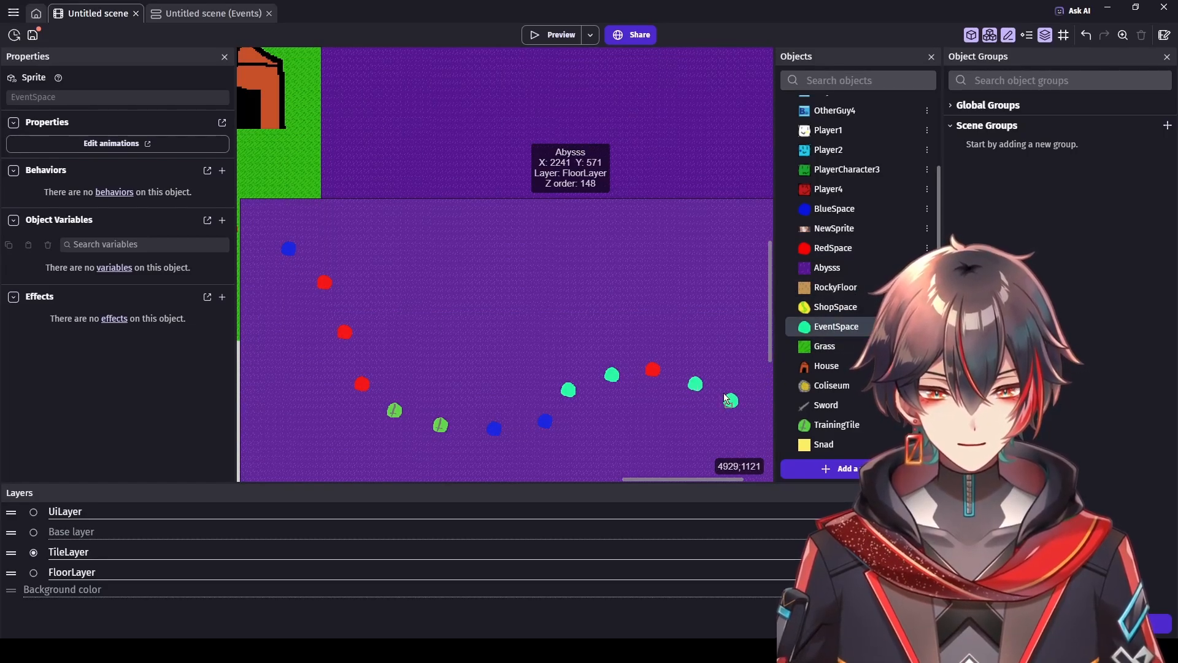
Step: Continue the path upward from the last EventSpace with a BlueSpace, a RedSpace and another BlueSpace along the Abysss's right side
scroll(728, 393, down, 3)
drag(695, 479, 737, 482)
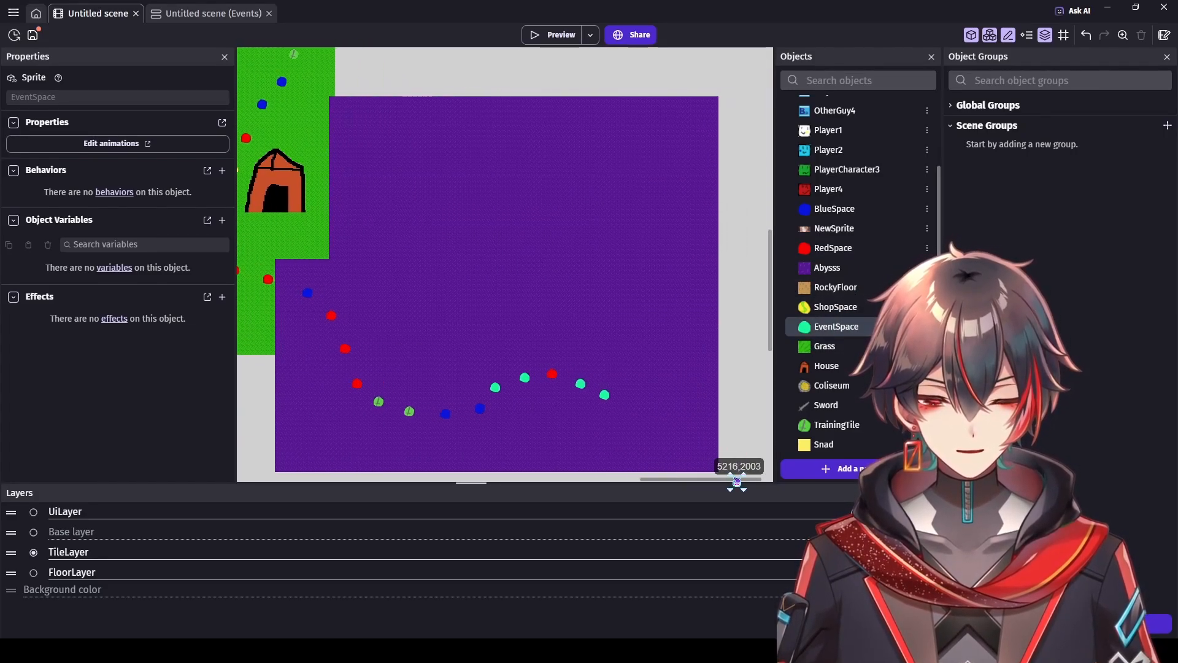
scroll(620, 332, up, 1)
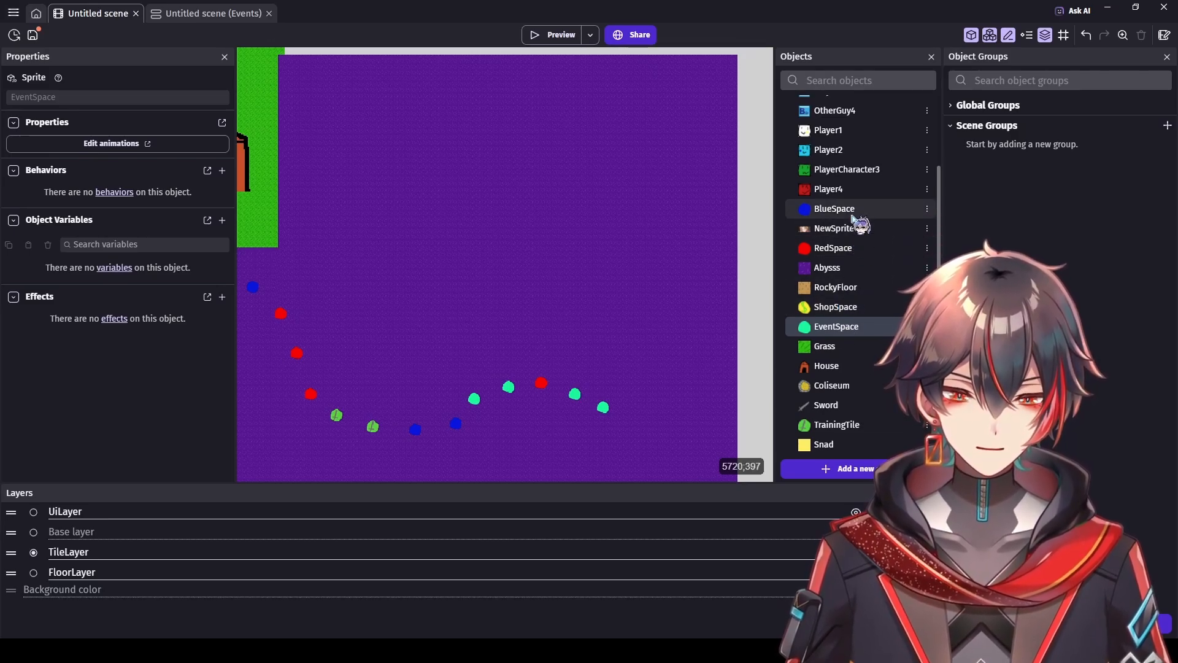
drag(855, 209, 704, 317)
drag(616, 380, 618, 381)
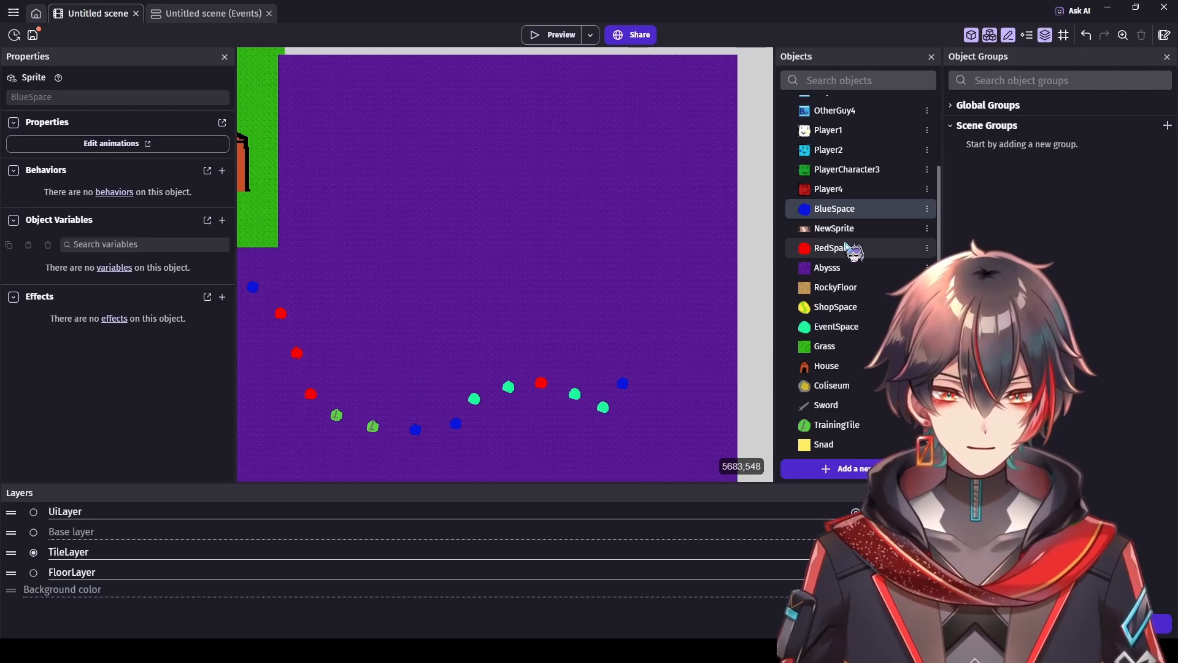
drag(846, 248, 645, 345)
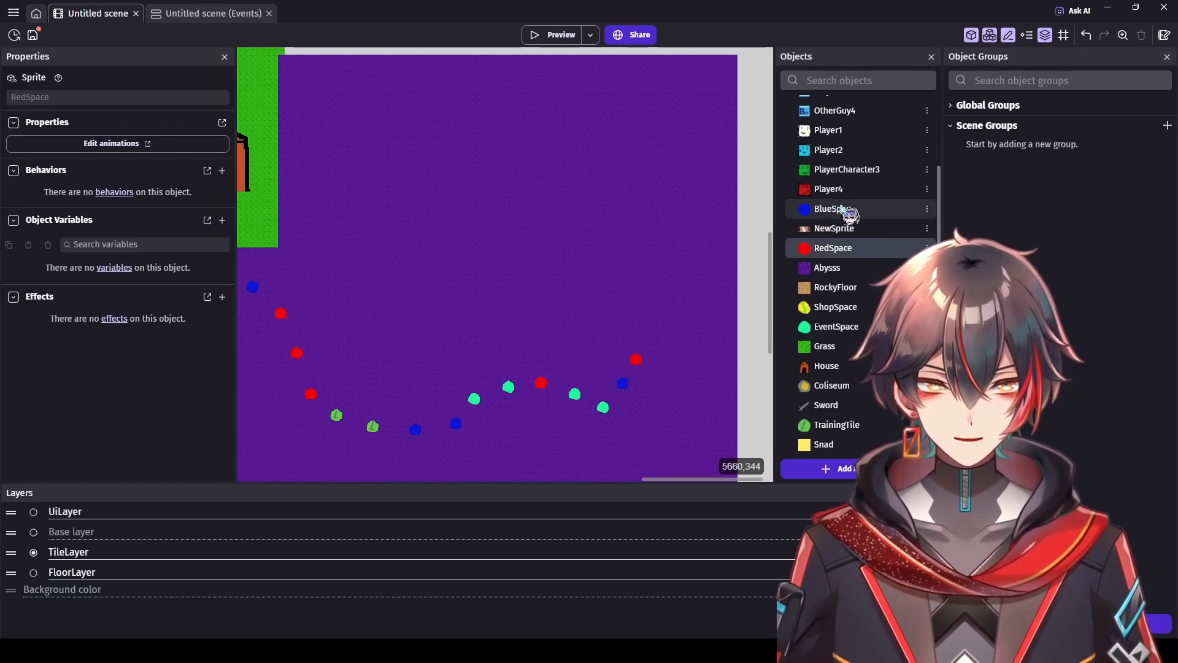
drag(849, 212, 701, 305)
drag(643, 332, 641, 329)
Step: Place two TrainingTiles above the last BlueSpace, bending the path back toward the left
drag(837, 424, 737, 365)
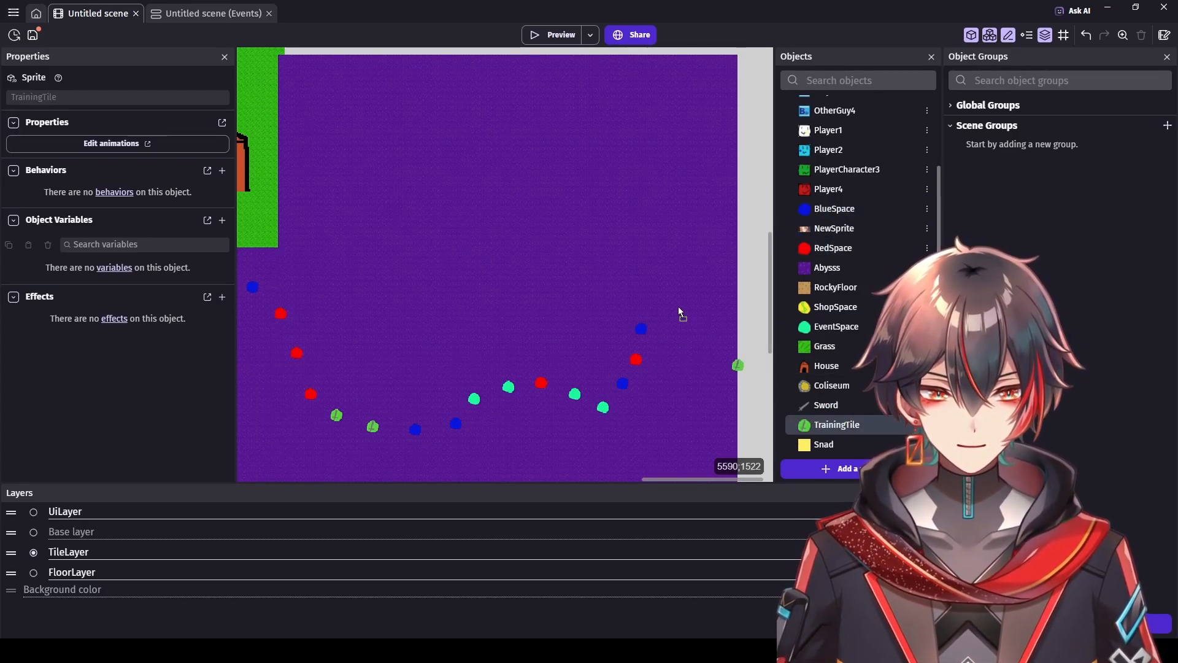
drag(634, 297, 639, 301)
drag(851, 424, 625, 270)
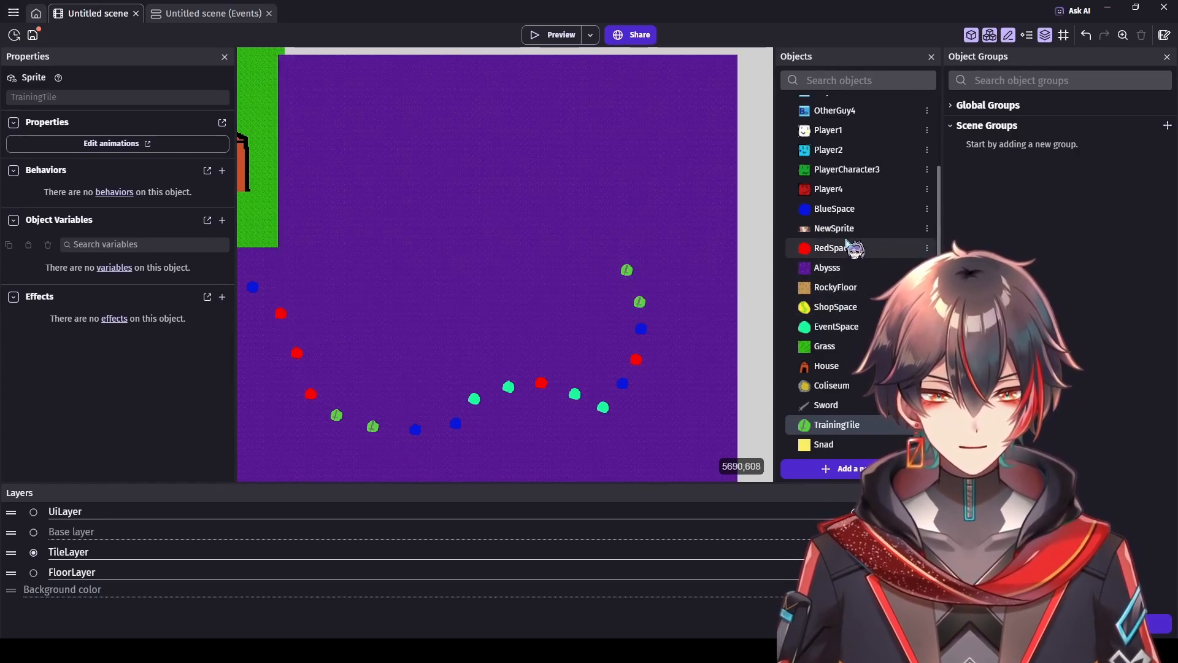
Step: Extend the path up and leftward with an EventSpace followed by three BlueSpaces toward the middle of the Abysss
scroll(846, 336, up, 1)
scroll(845, 340, down, 2)
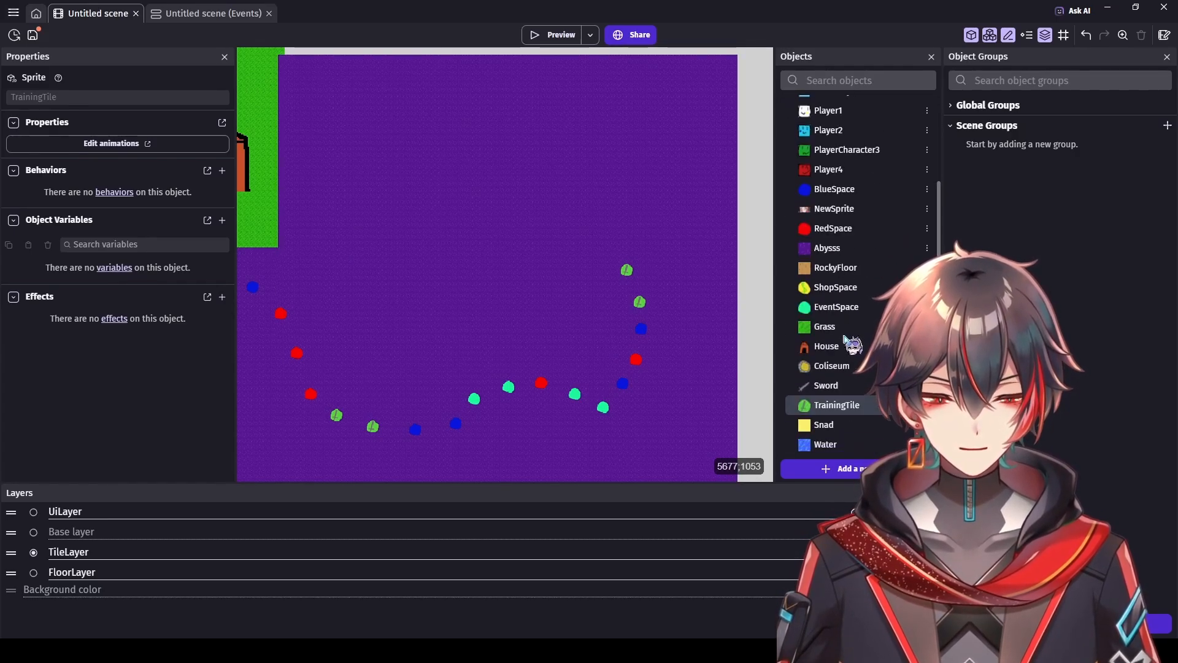
scroll(849, 336, up, 3)
scroll(850, 326, down, 3)
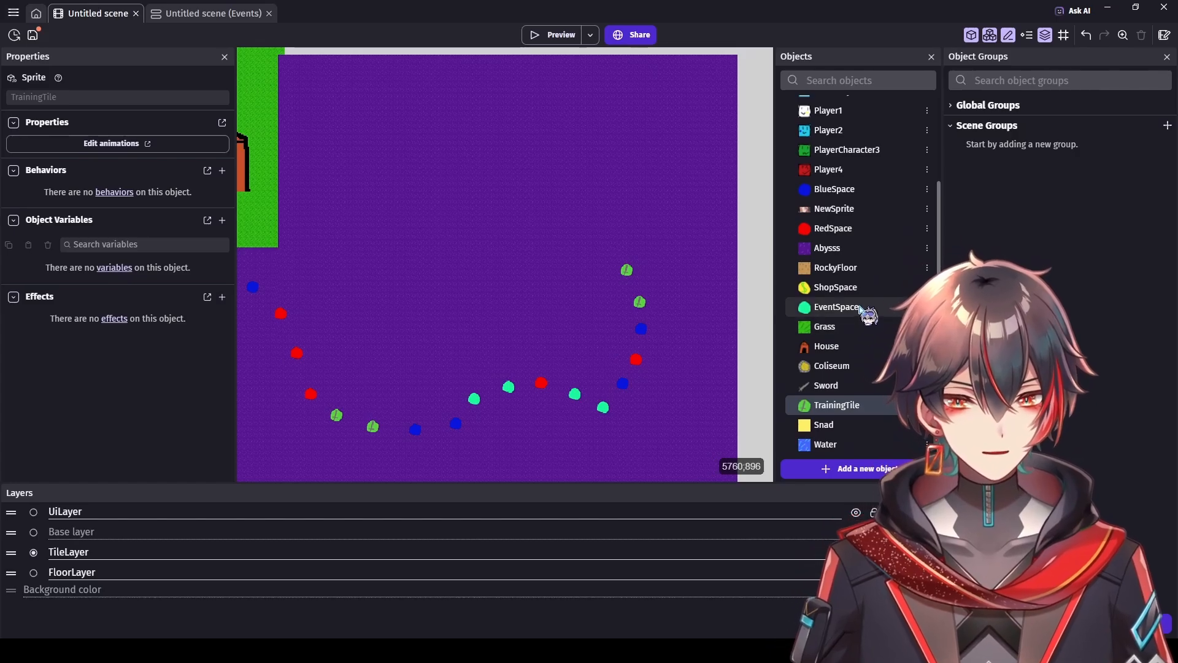
drag(862, 308, 594, 255)
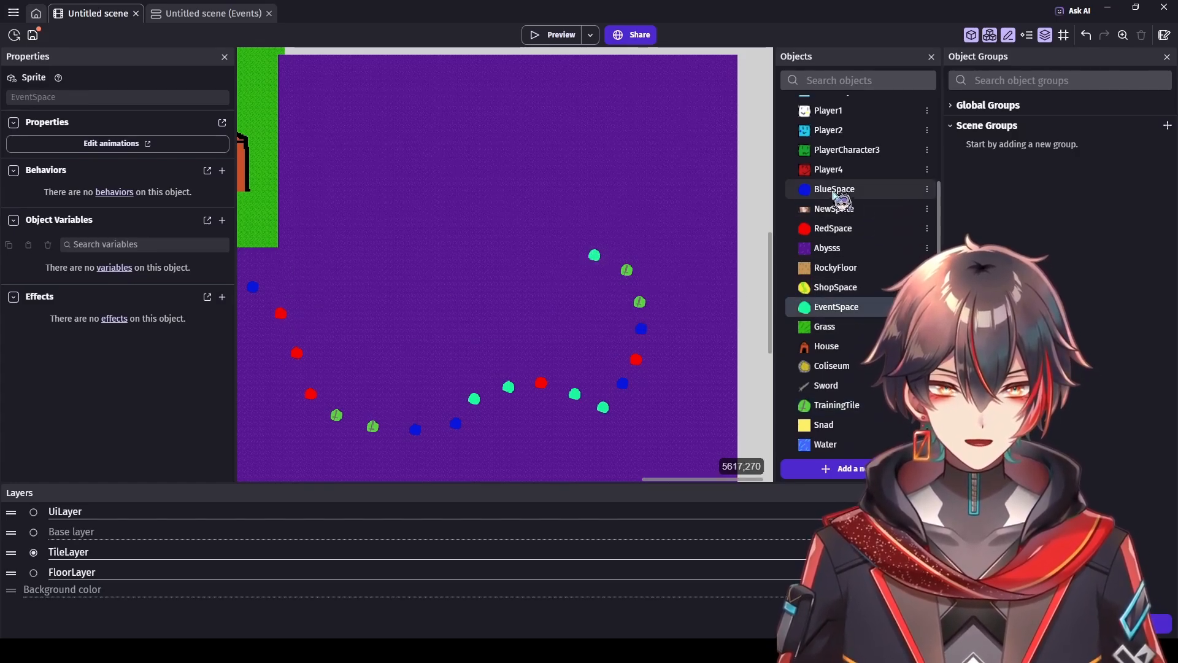
drag(835, 193, 504, 215)
scroll(545, 213, down, 1)
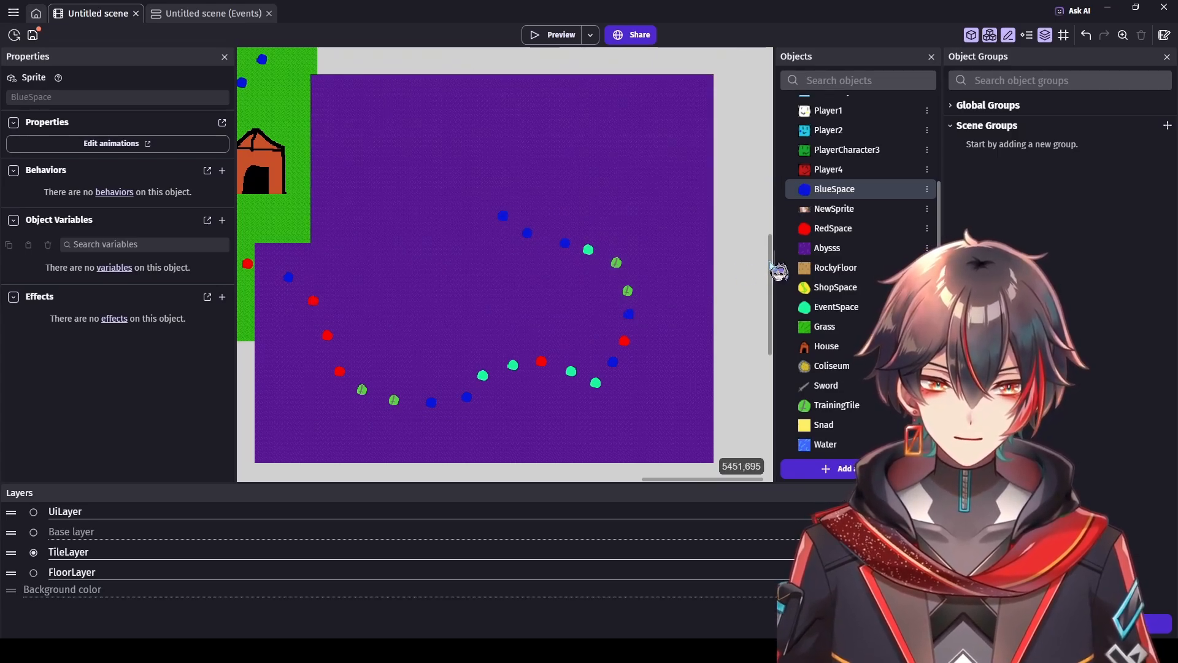
Step: Continue the path toward the Abysss's upper edge with a TrainingTile, a BlueSpace and another TrainingTile
mouse_move(769, 263)
mouse_down()
mouse_move(768, 228)
mouse_move(769, 251)
mouse_up()
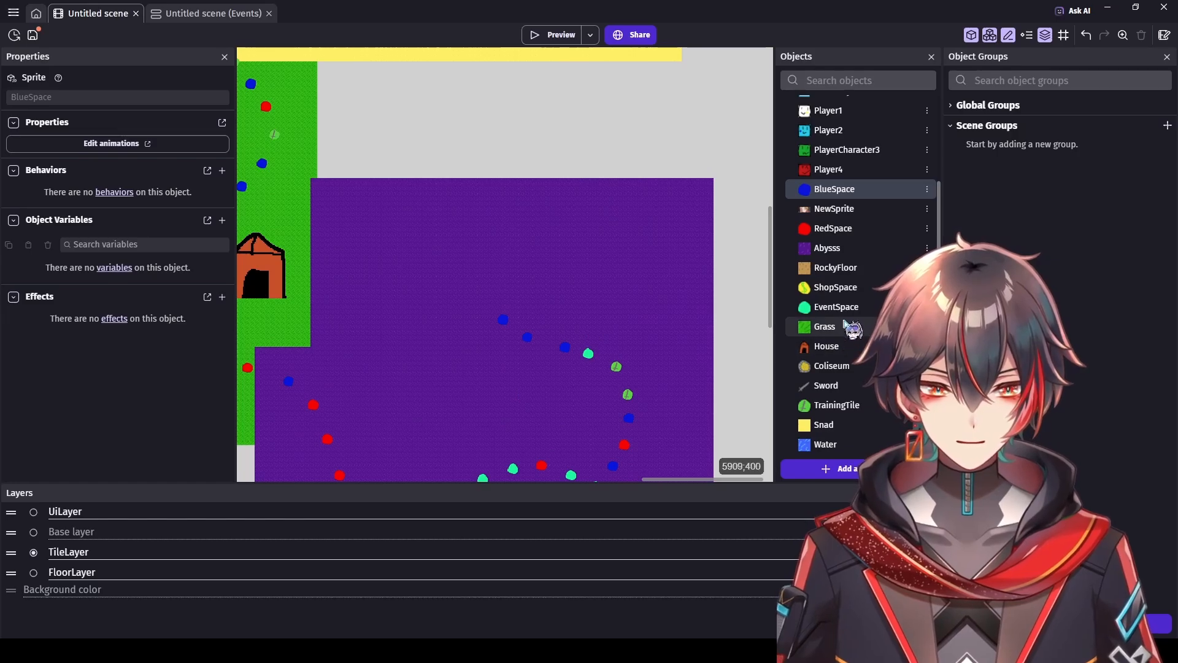
drag(839, 405, 485, 289)
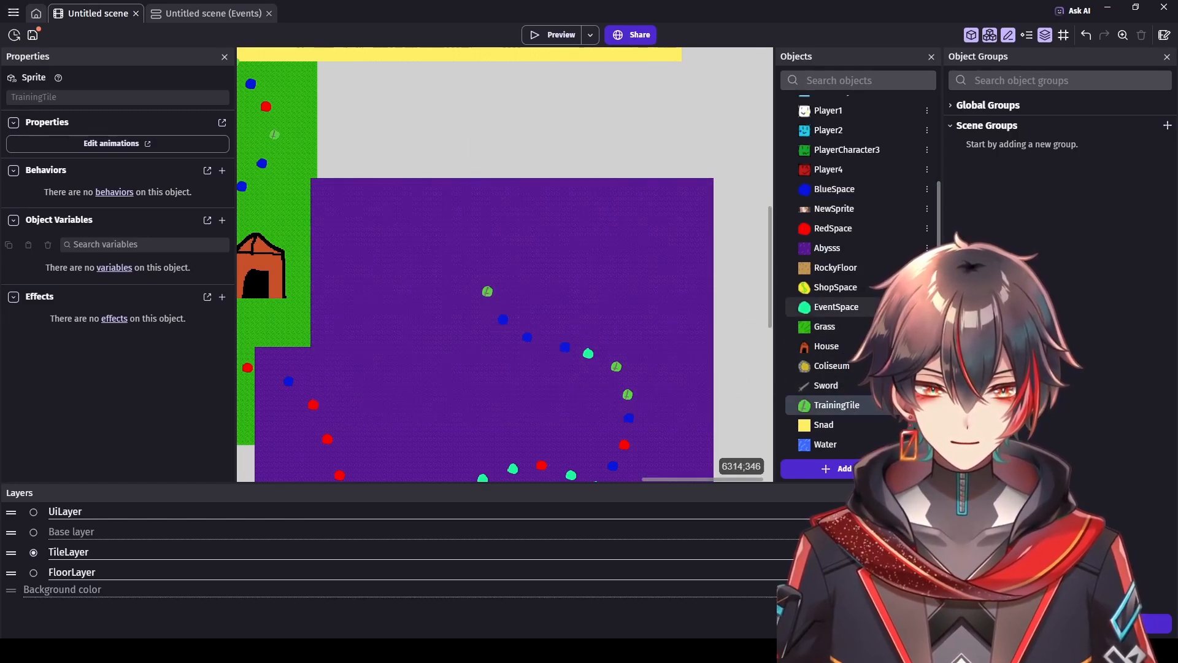
drag(834, 190, 470, 259)
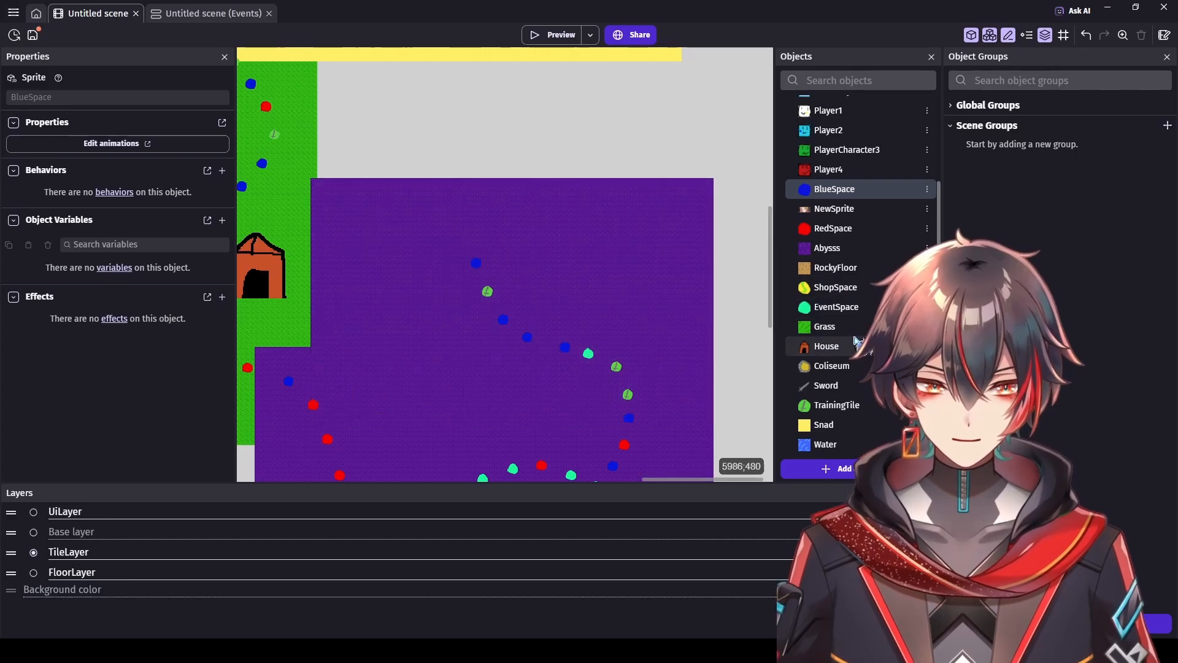
drag(836, 405, 463, 239)
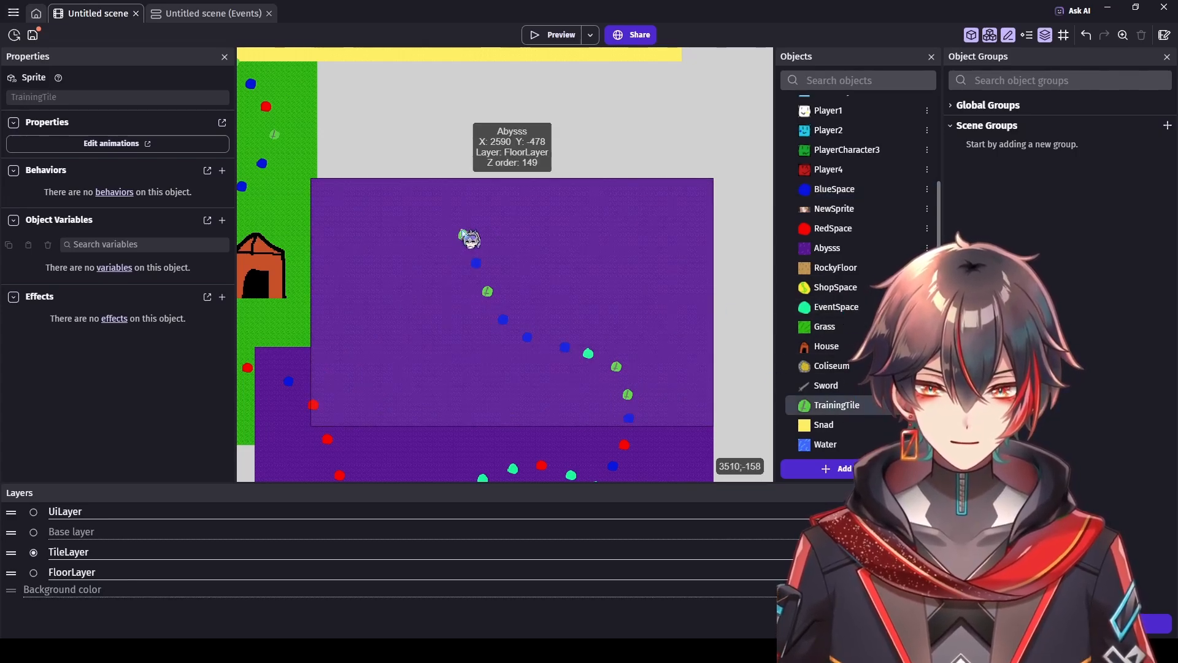
click(528, 116)
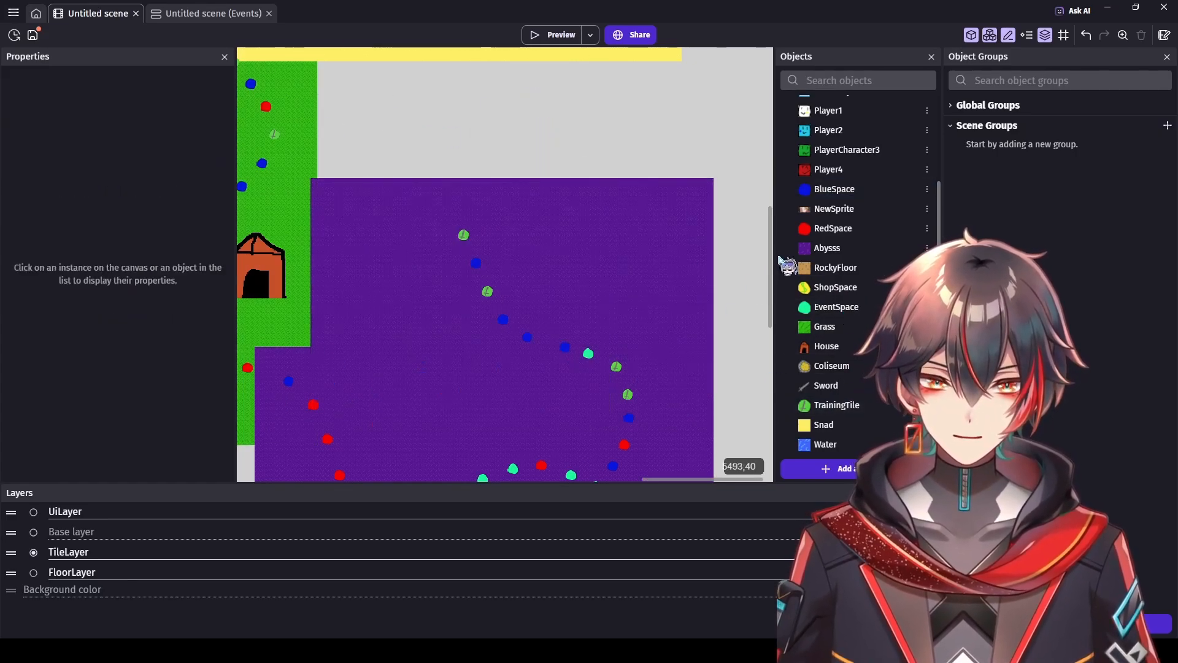
Step: Create a tiled sprite object named snolw with a plain light grey texture
drag(771, 251, 770, 227)
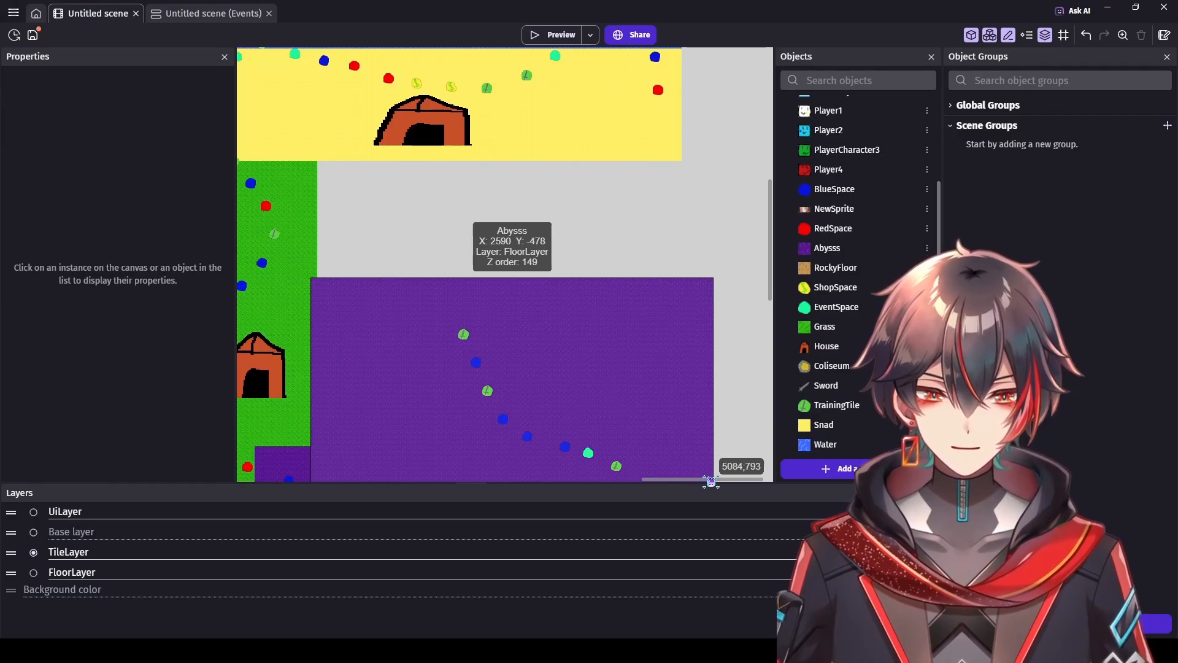
mouse_move(725, 480)
mouse_down()
mouse_move(697, 482)
mouse_move(715, 480)
mouse_up()
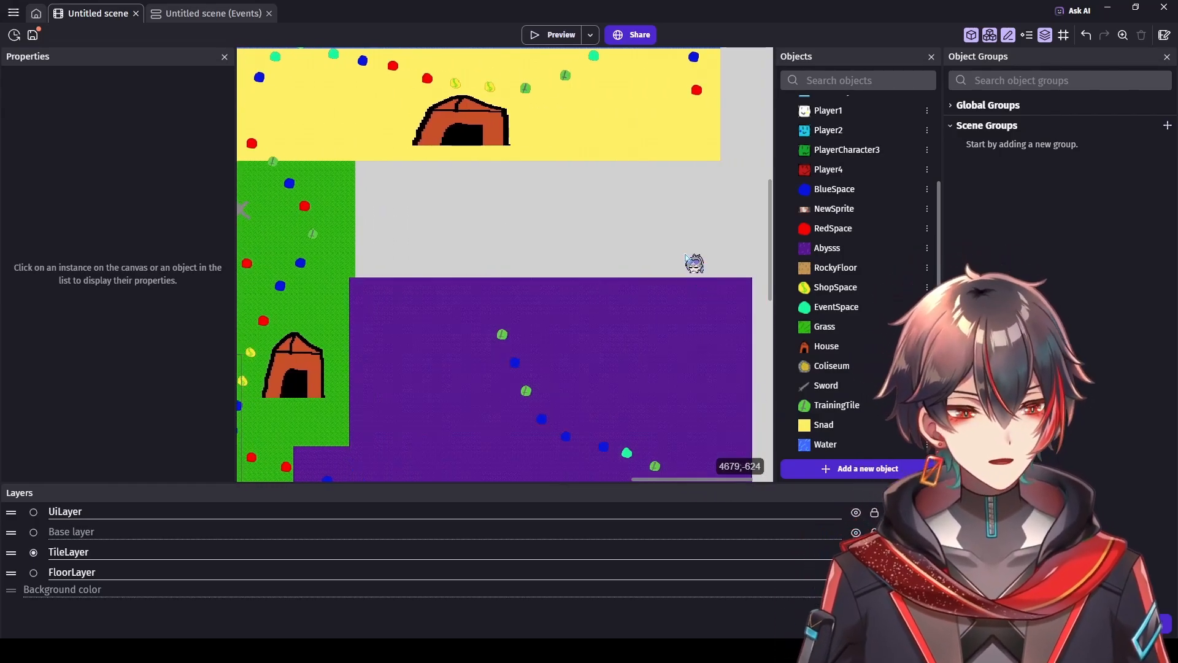
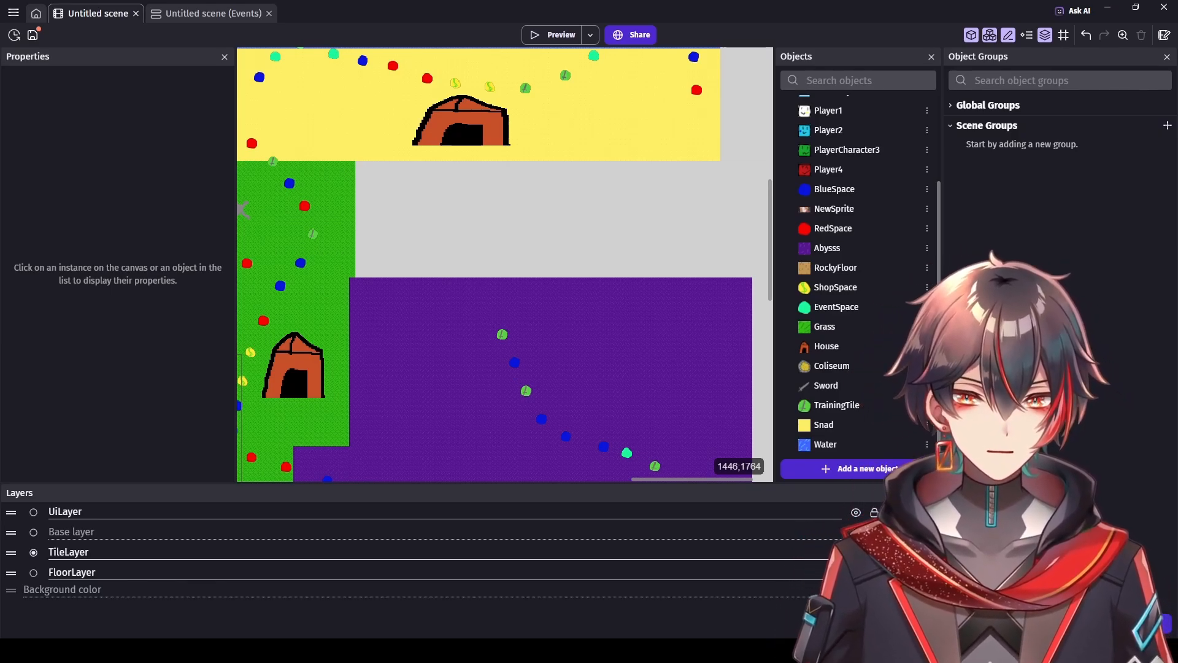
click(841, 469)
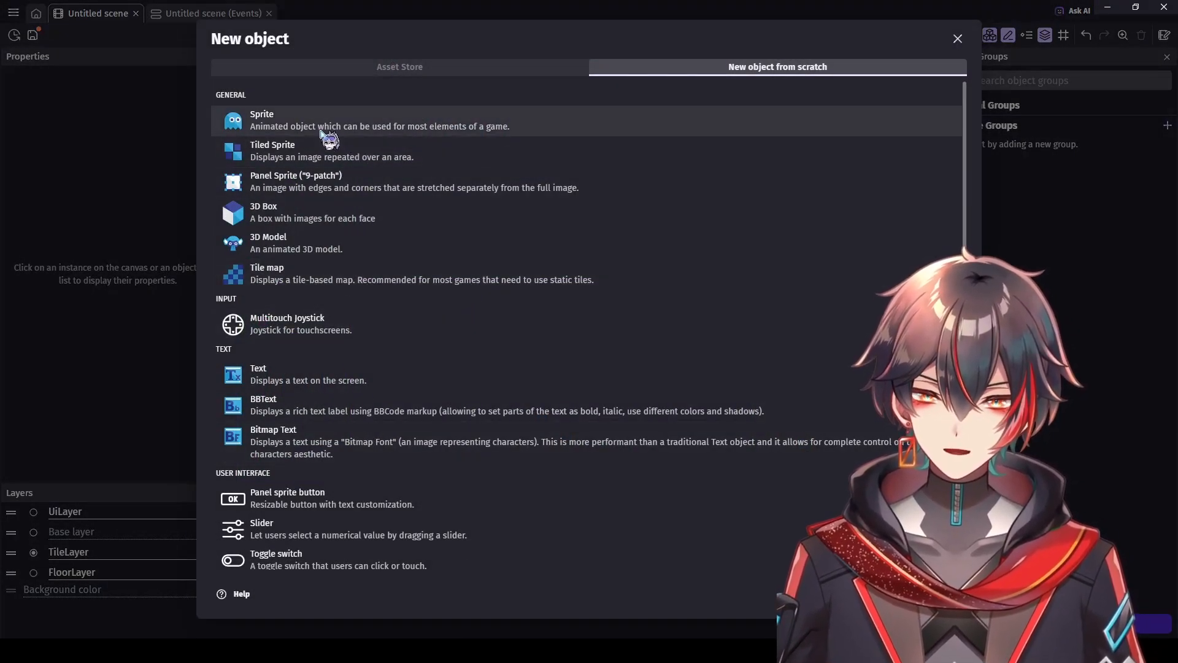
click(328, 154)
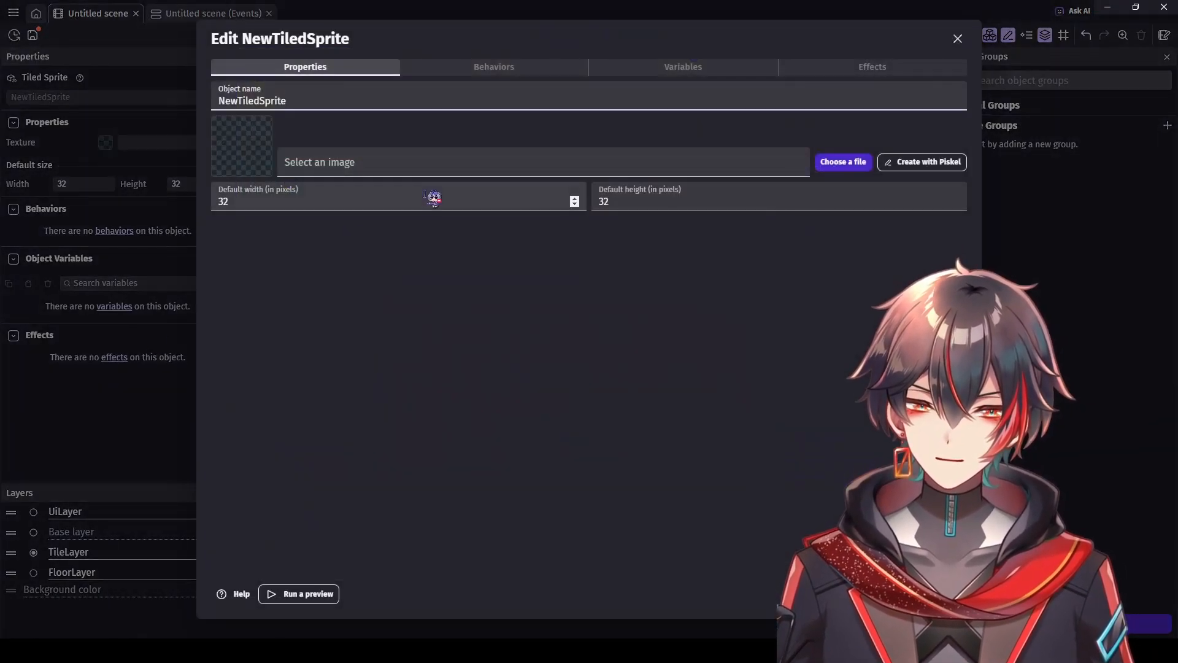
double_click(694, 104)
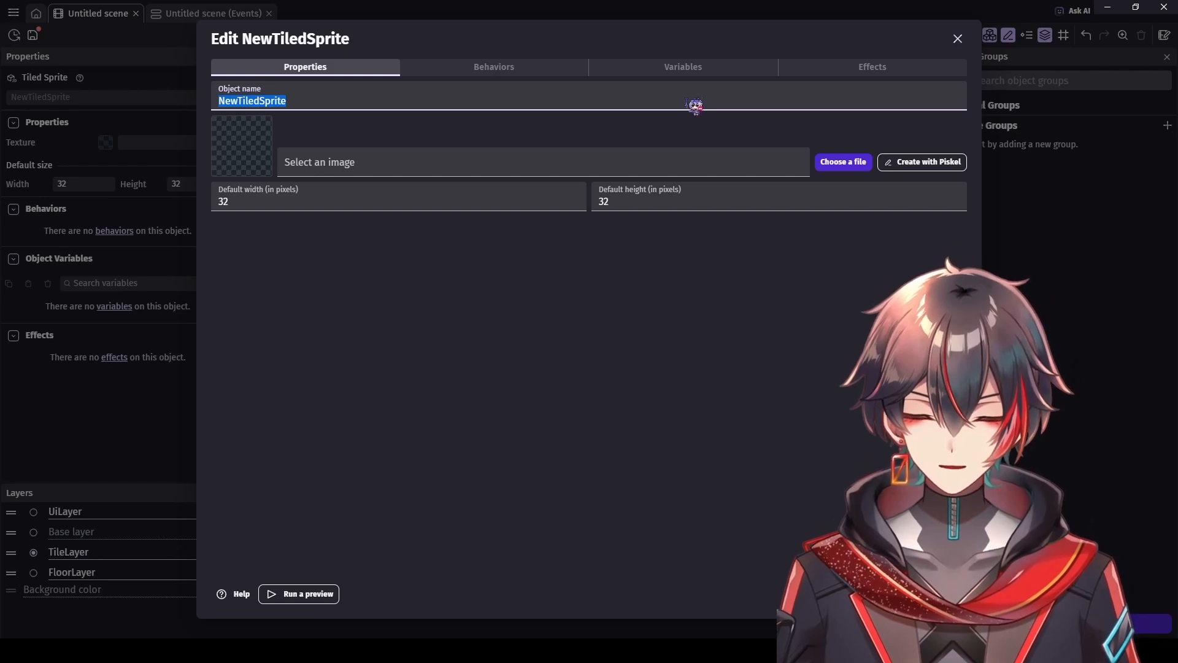
text(snolw)
click(665, 143)
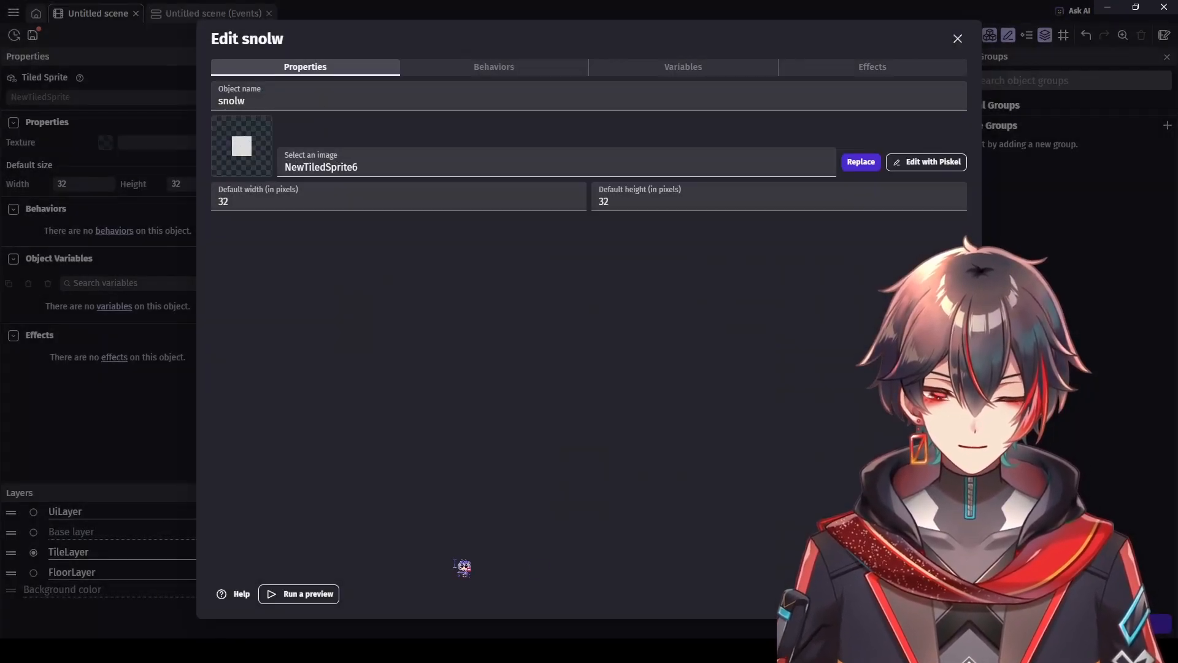
click(126, 555)
Step: On FloorLayer, place a snolw instance beside the grass and stretch it to about 2750 by 822 between the sand and Abysss
click(34, 573)
scroll(373, 260, up, 1)
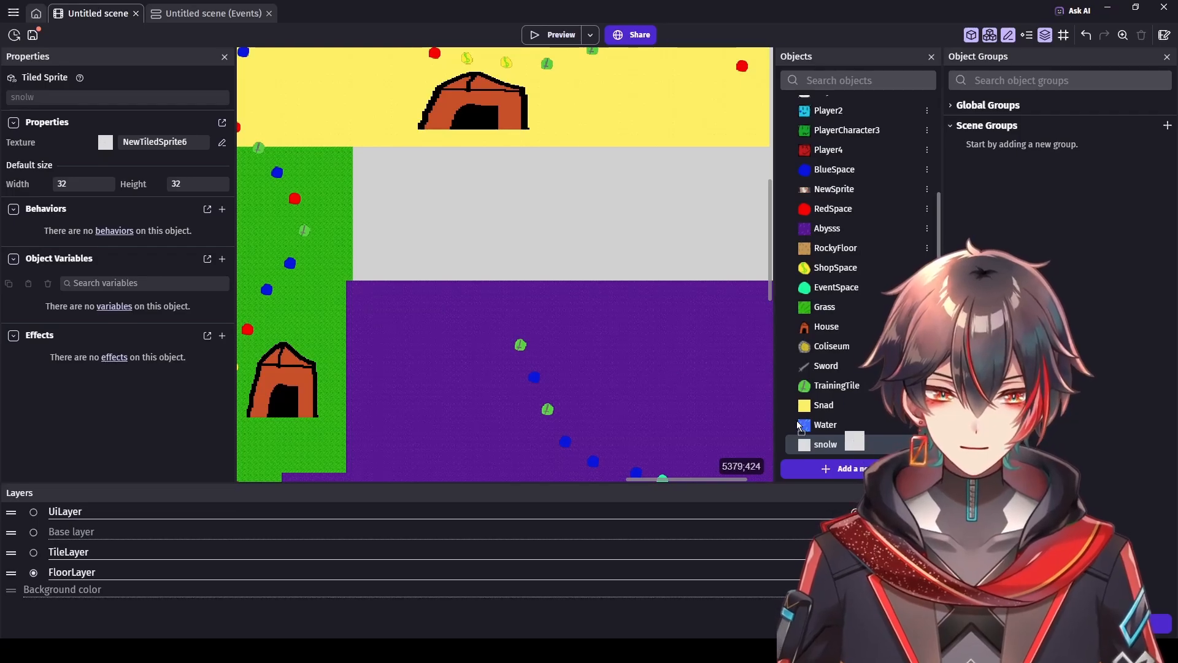
click(338, 141)
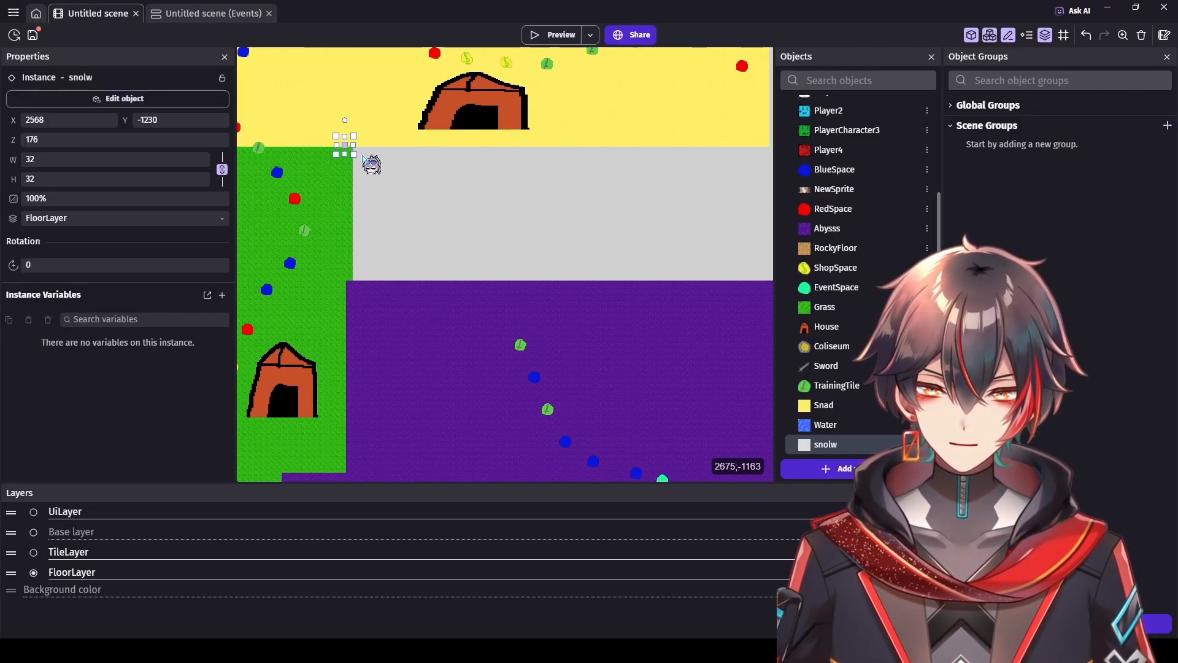
drag(354, 153, 838, 300)
drag(684, 479, 711, 479)
click(767, 429)
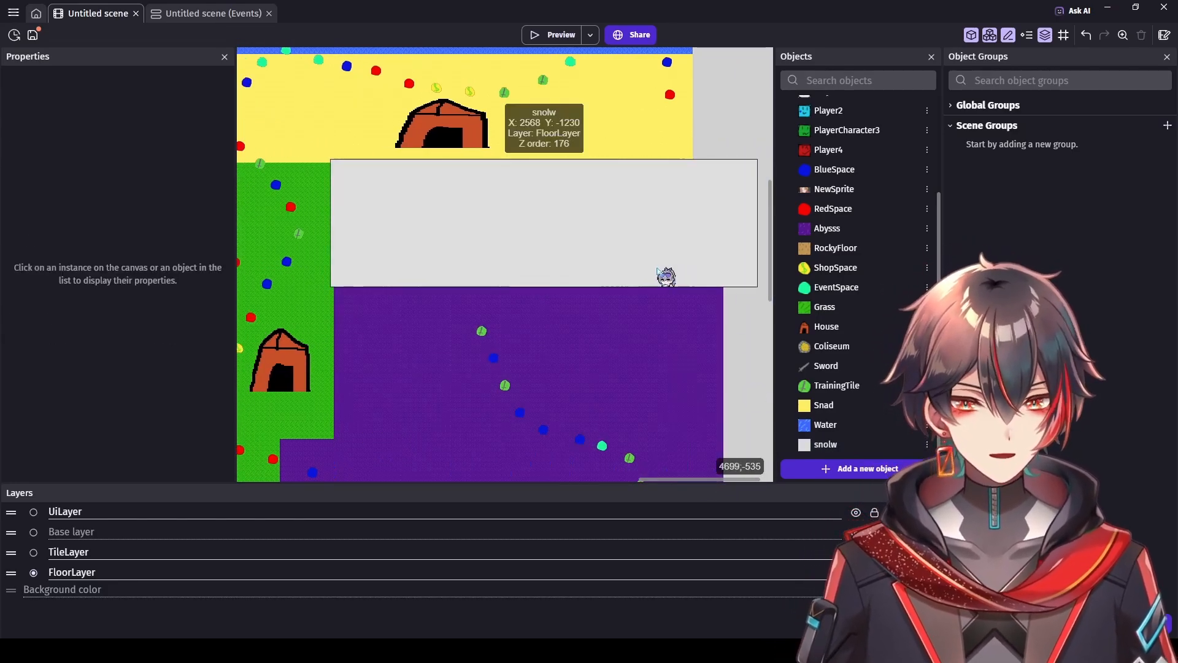
Step: Examine how the snolw floor fits against the neighbouring sand, grass and Abysss areas
click(445, 252)
scroll(405, 249, up, 1)
scroll(712, 337, down, 1)
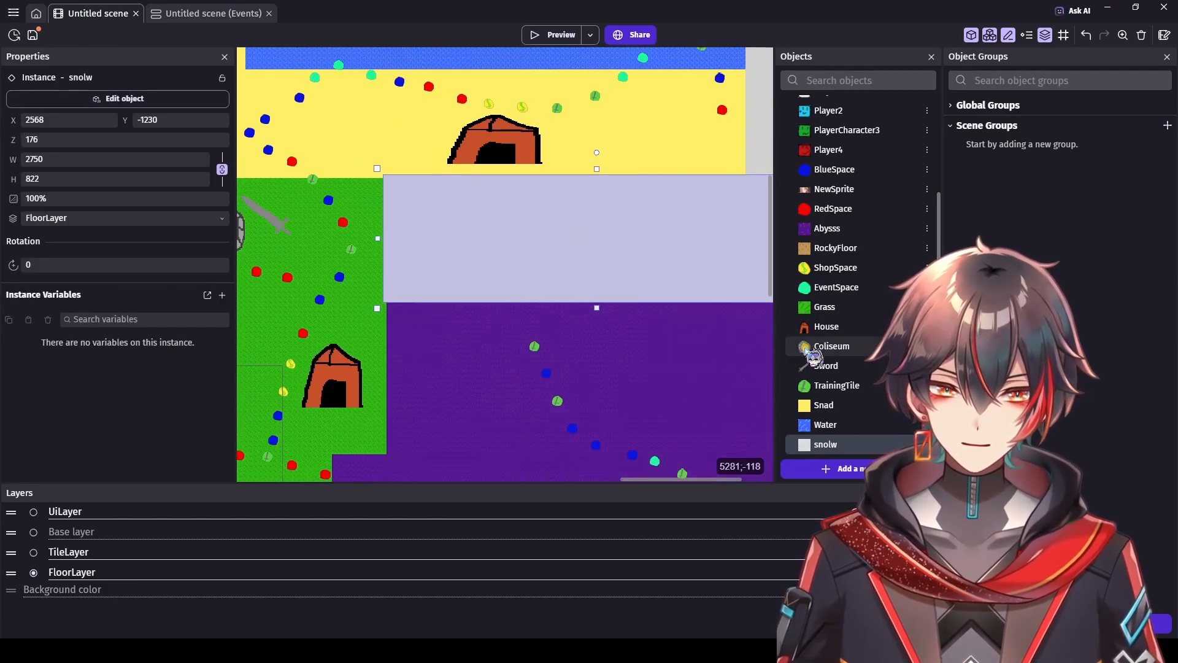
scroll(702, 345, down, 1)
drag(670, 478, 689, 481)
click(723, 406)
click(743, 391)
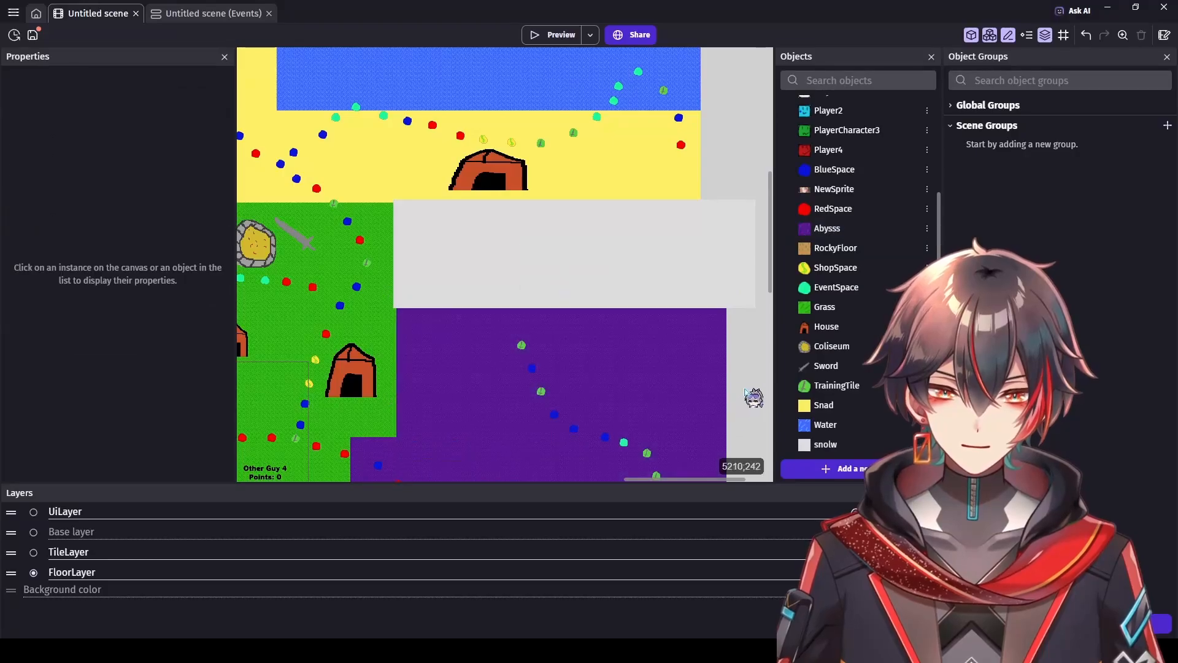
scroll(746, 378, down, 1)
scroll(730, 375, up, 1)
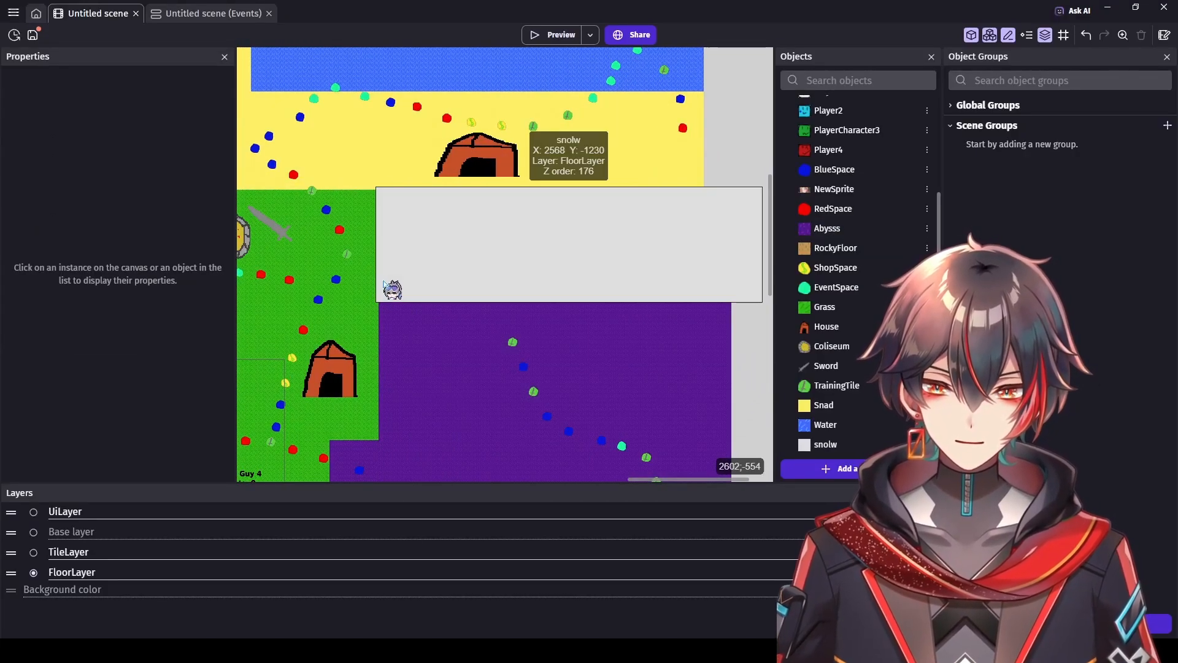
scroll(387, 282, up, 1)
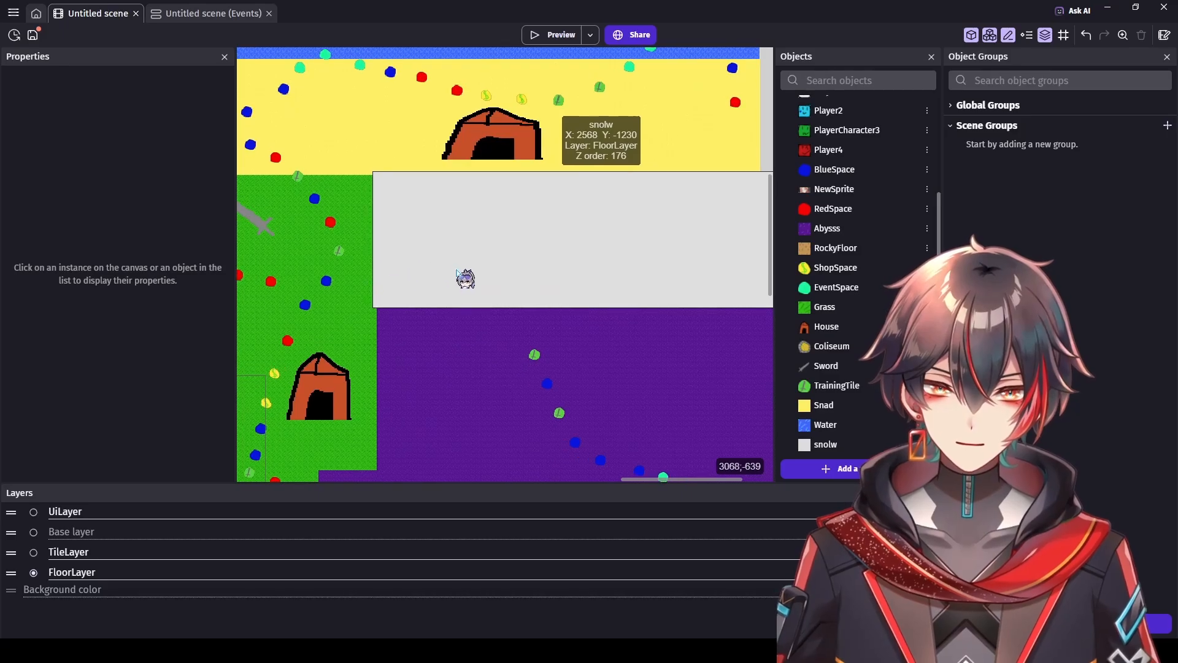
scroll(474, 272, up, 4)
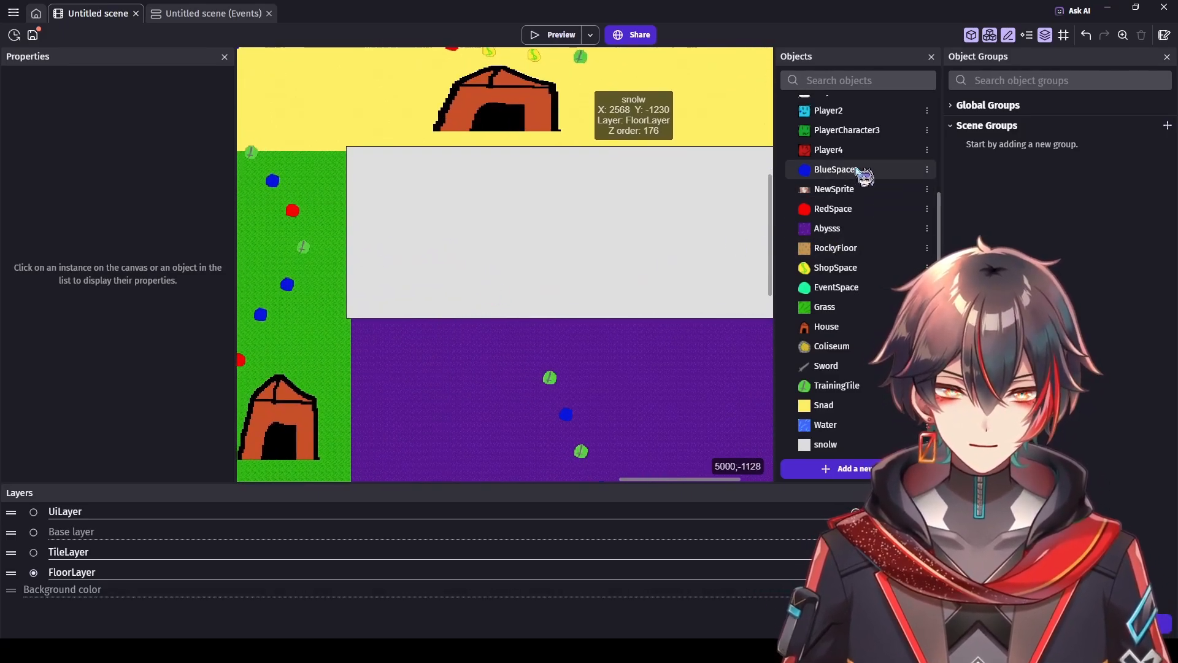
Step: Make TileLayer active and start a path on the snolw floor with a BlueSpace at its grass-side edge and a RedSpace beside it
scroll(673, 232, down, 1)
drag(852, 171, 920, 237)
click(33, 552)
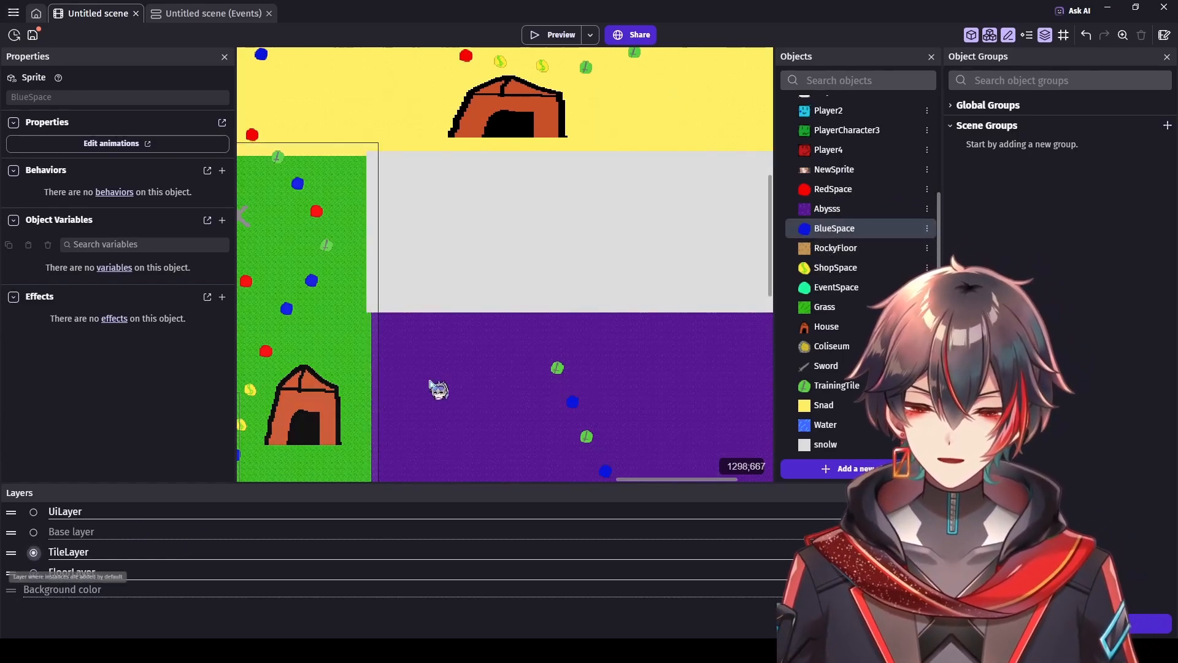
drag(388, 253, 377, 233)
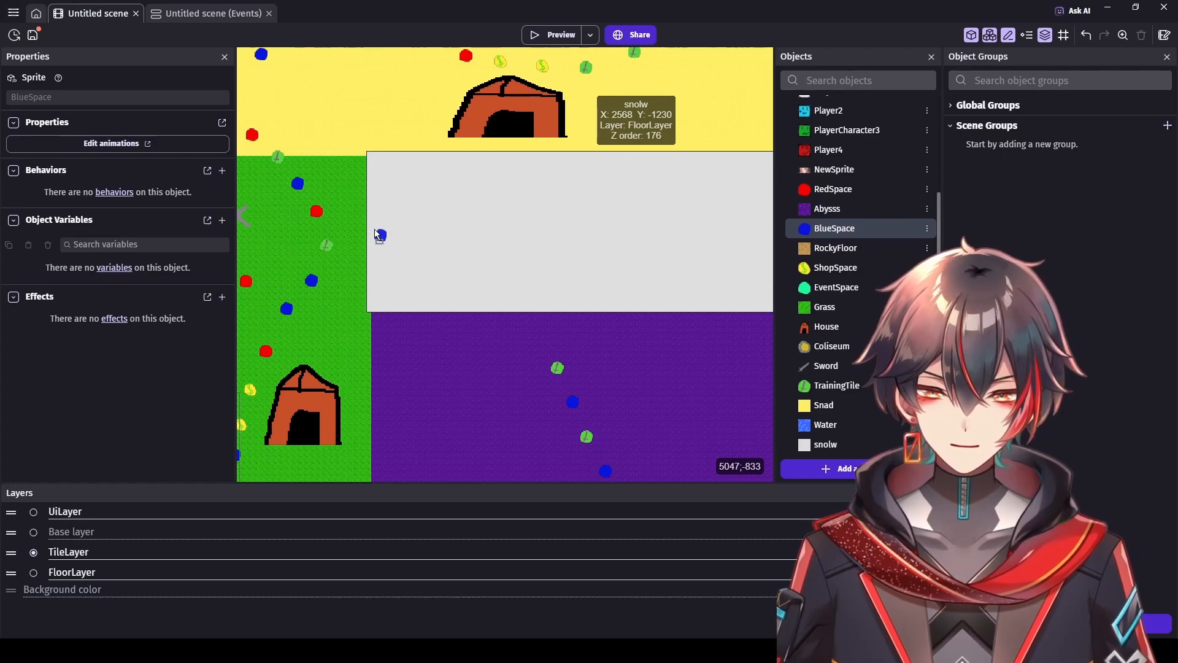
drag(833, 189, 416, 228)
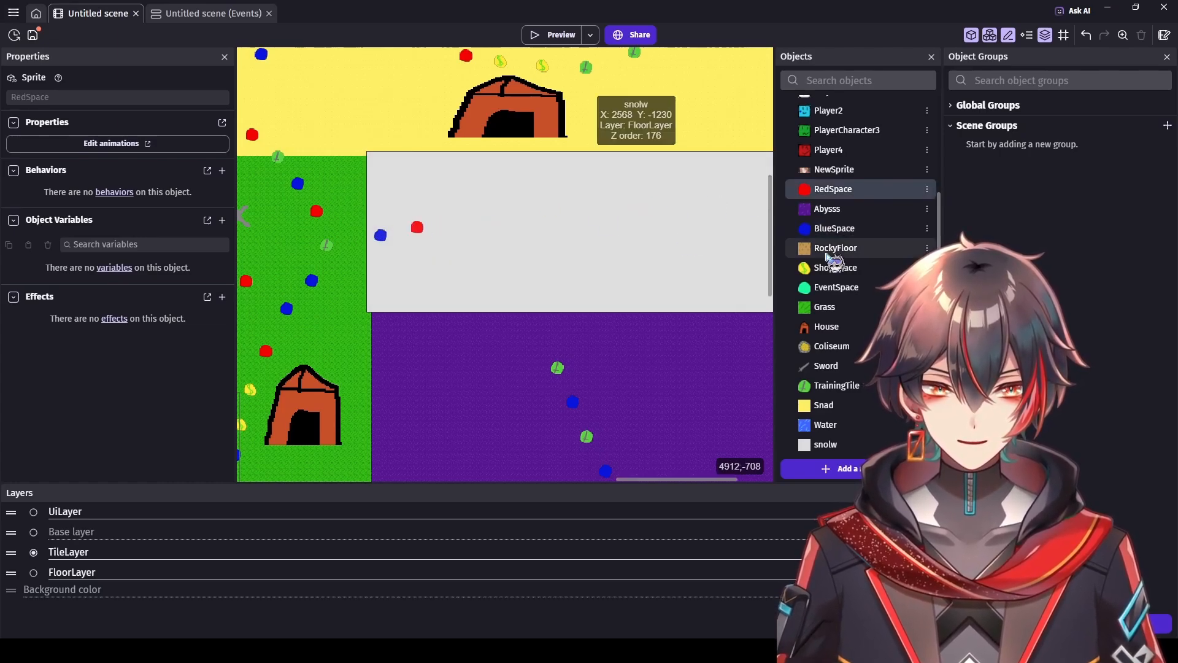
Step: Add a TrainingTile to the right of the RedSpace on the snolw floor
drag(696, 481, 736, 487)
ctrl+scroll(507, 257, down, 1)
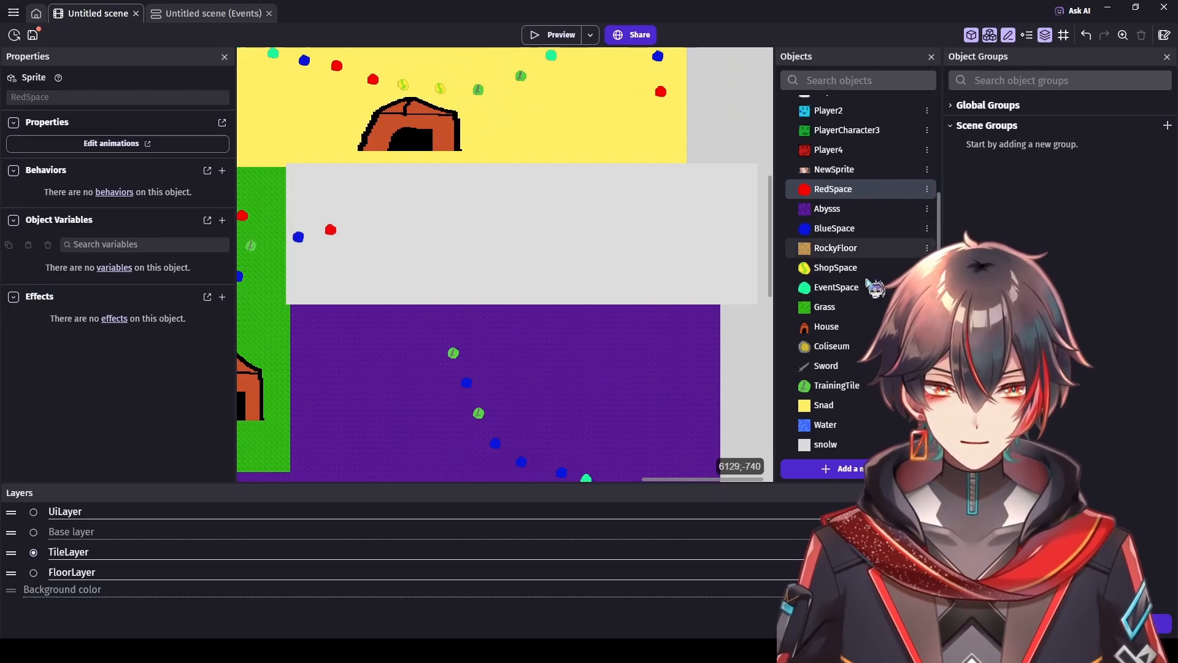
drag(836, 385, 576, 278)
drag(366, 228, 370, 231)
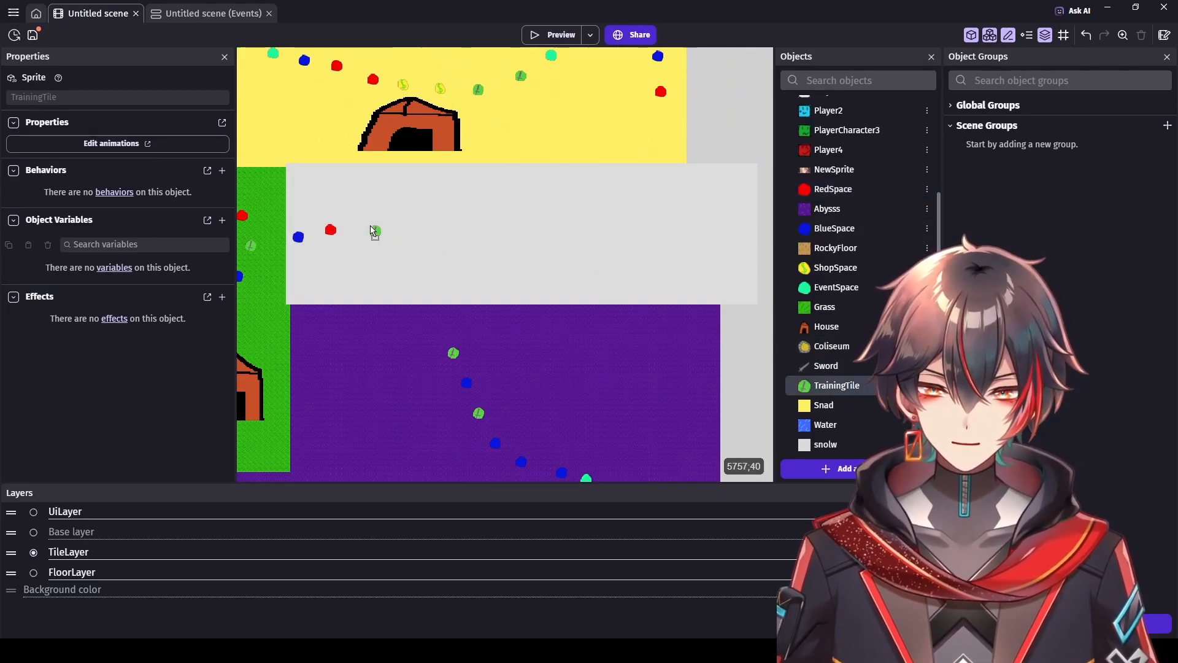
Step: Extend the snolw path with an EventSpace and two BlueSpaces, and link it to the Abysss path using a BlueSpace, RedSpace and TrainingTile
drag(835, 287, 421, 231)
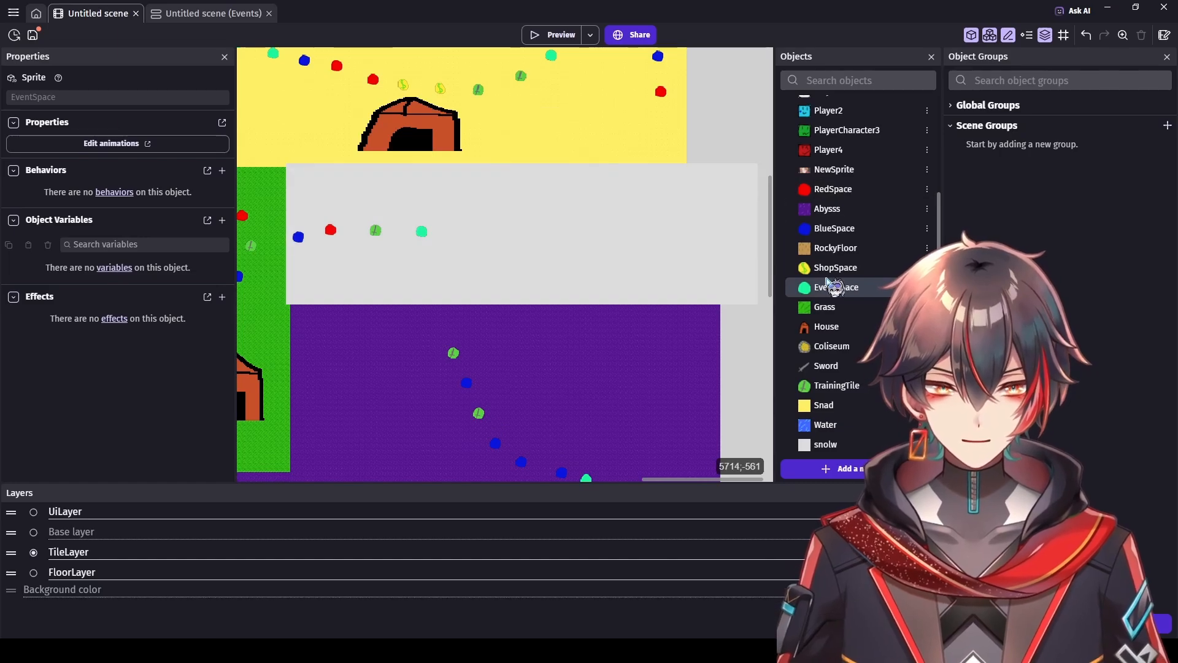
drag(837, 229, 458, 313)
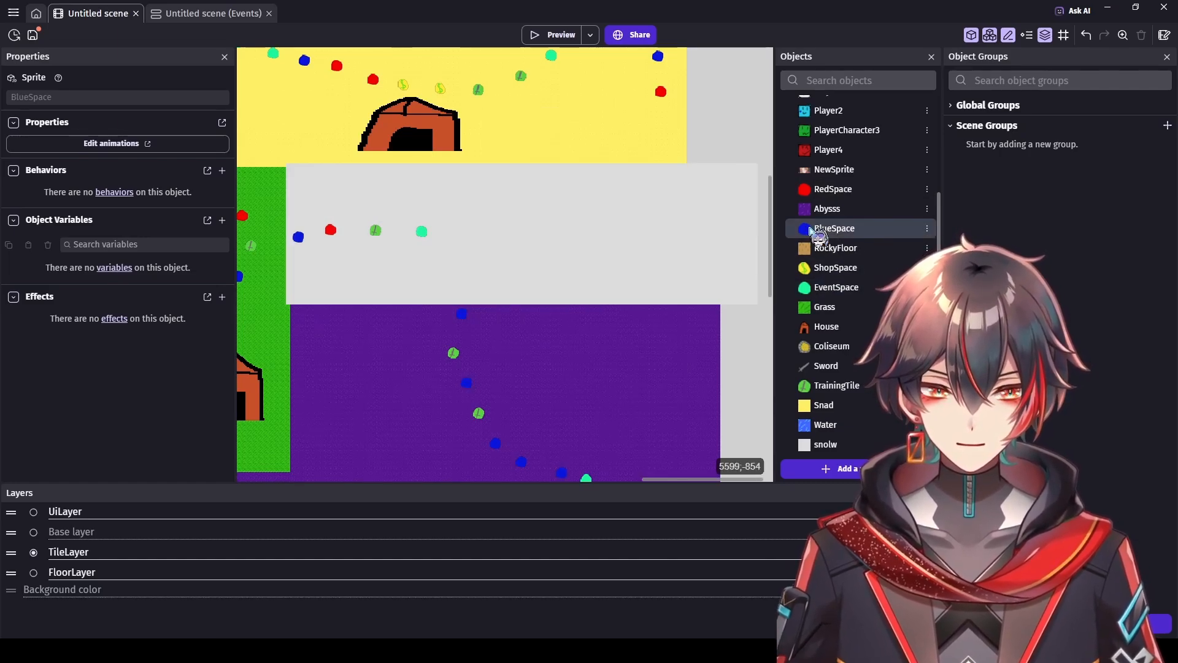
drag(852, 190, 484, 289)
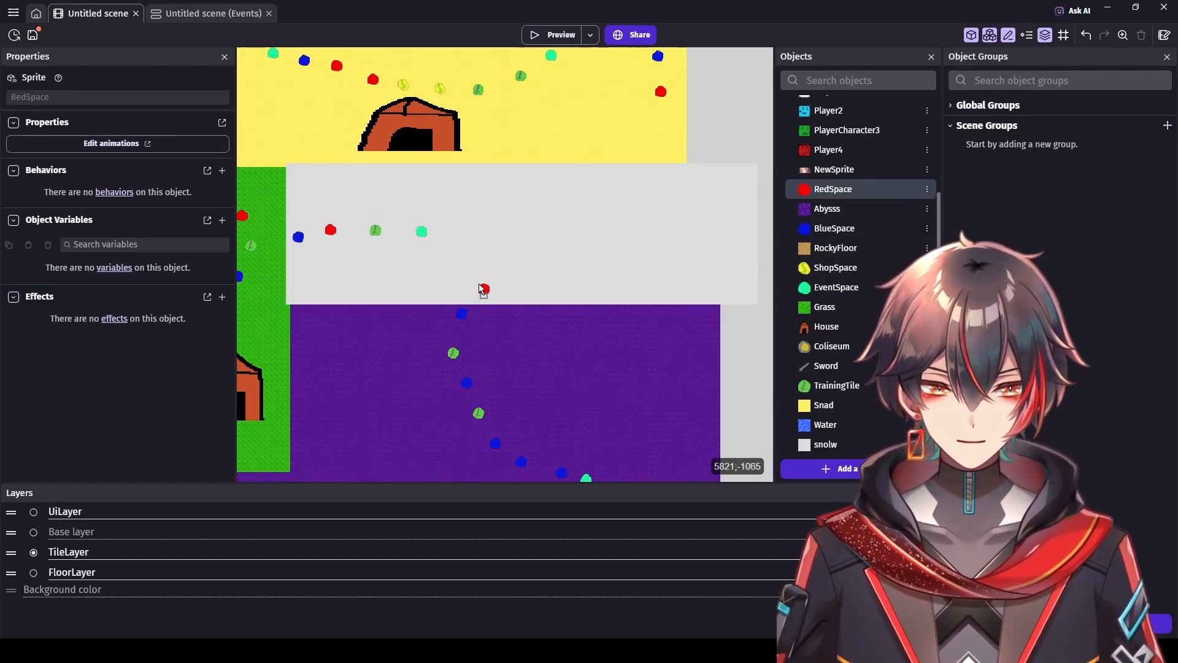
drag(841, 384, 498, 258)
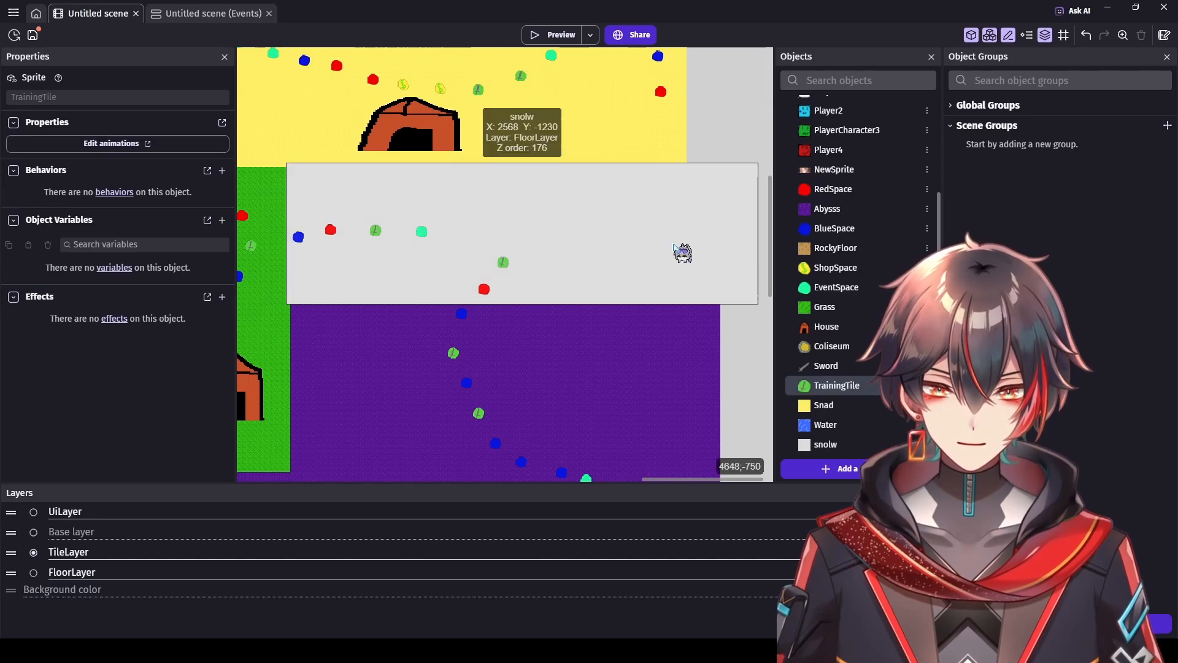
drag(855, 229, 498, 234)
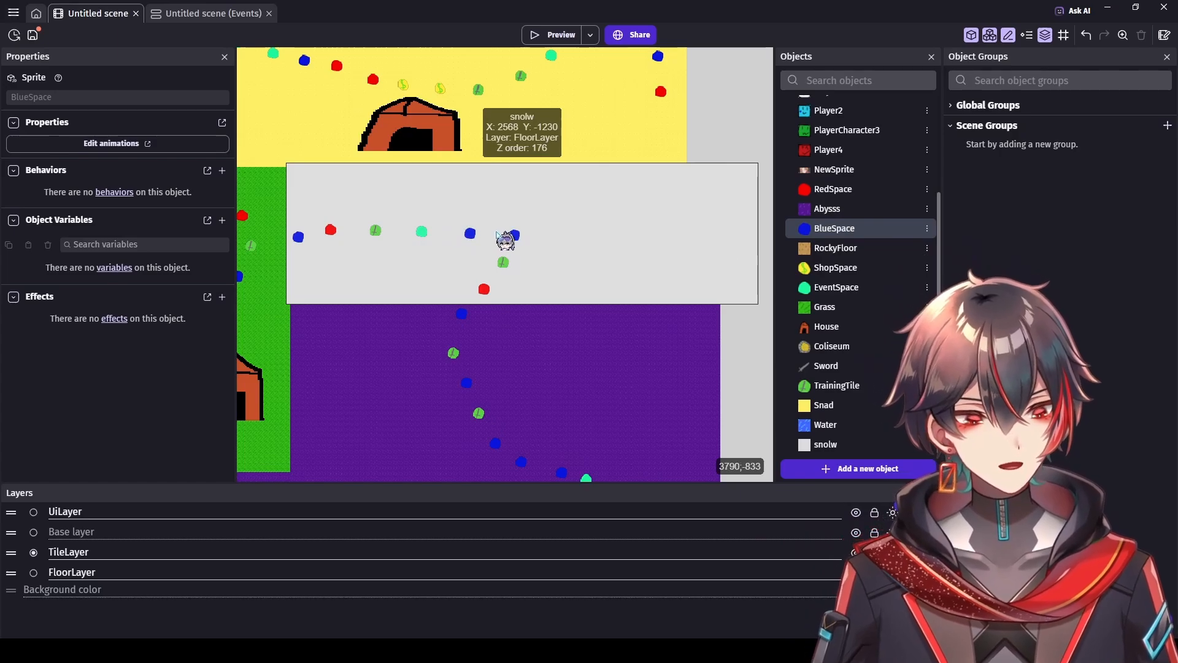
Step: Continue the snolw path up to the sand's RedSpace with a RedSpace, two BlueSpaces and two TrainingTiles
scroll(663, 253, up, 2)
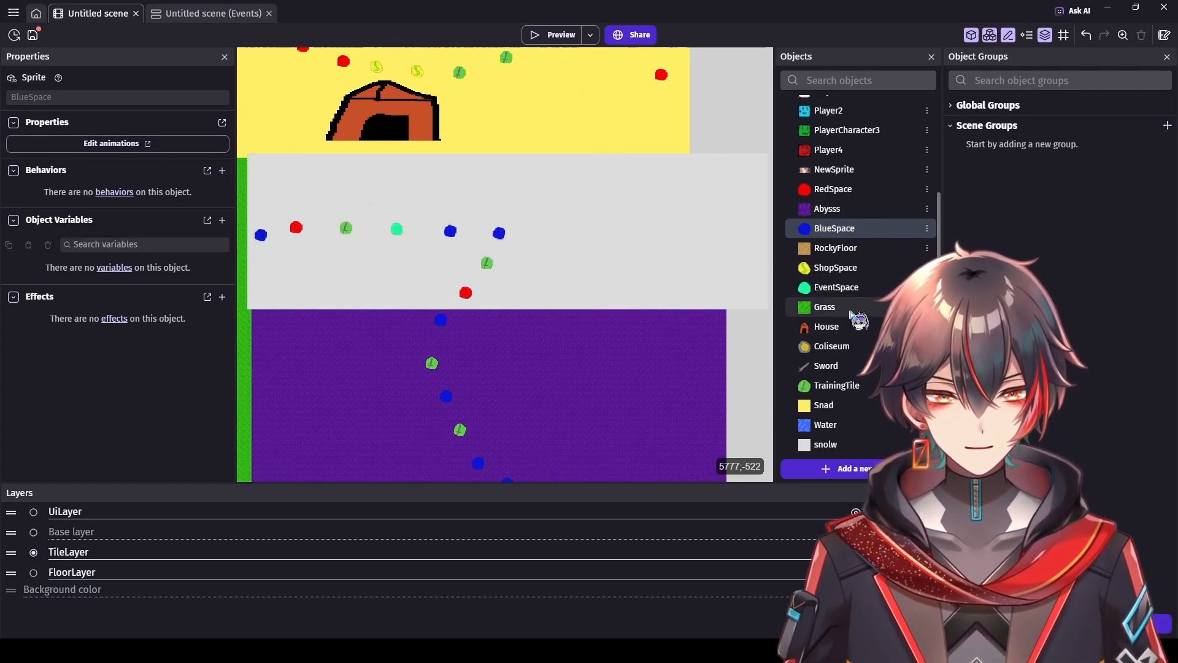
scroll(726, 291, down, 3)
scroll(737, 268, up, 3)
scroll(707, 210, up, 2)
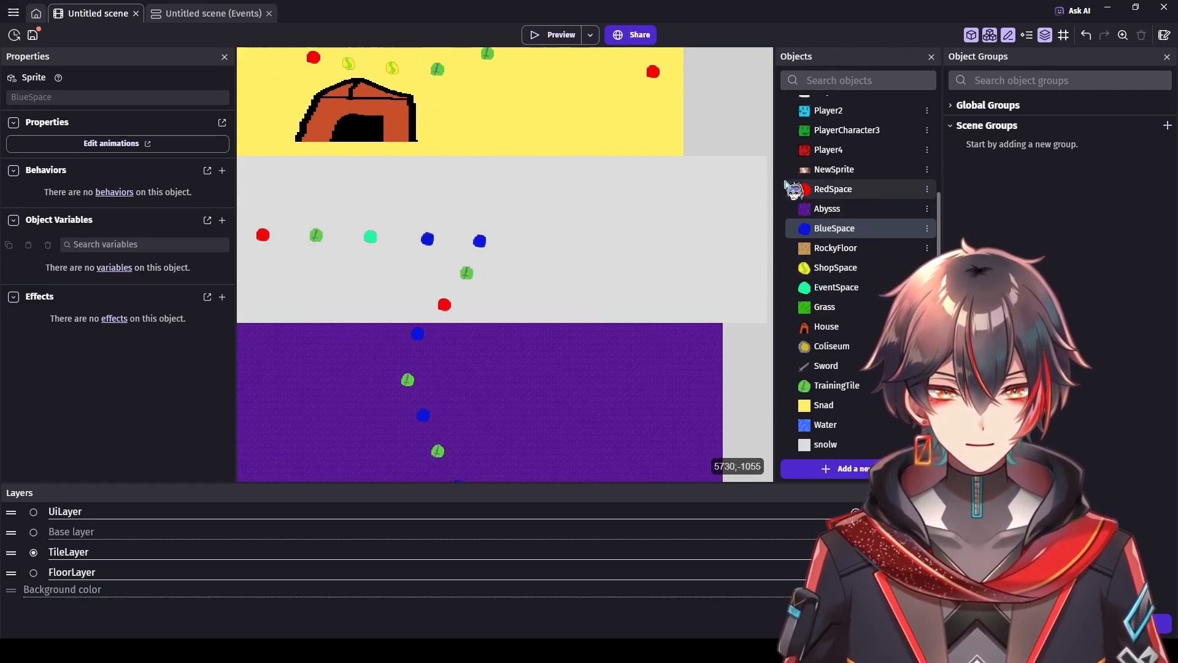
drag(792, 190, 533, 234)
drag(801, 227, 591, 201)
drag(865, 228, 637, 170)
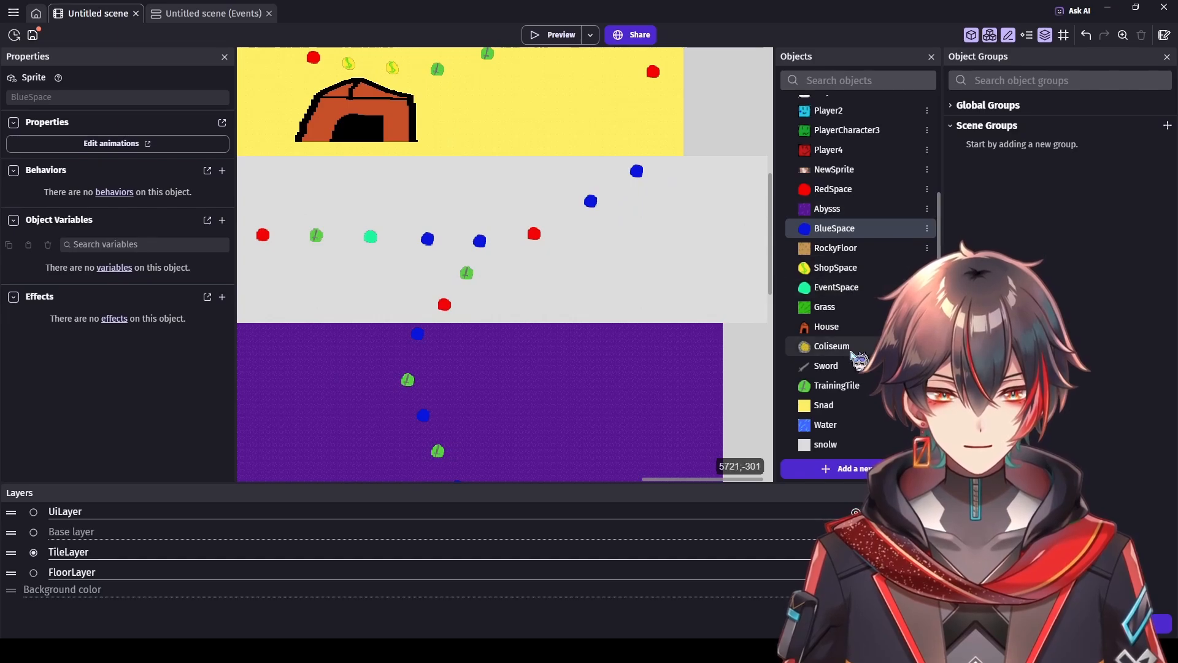
drag(835, 385, 656, 136)
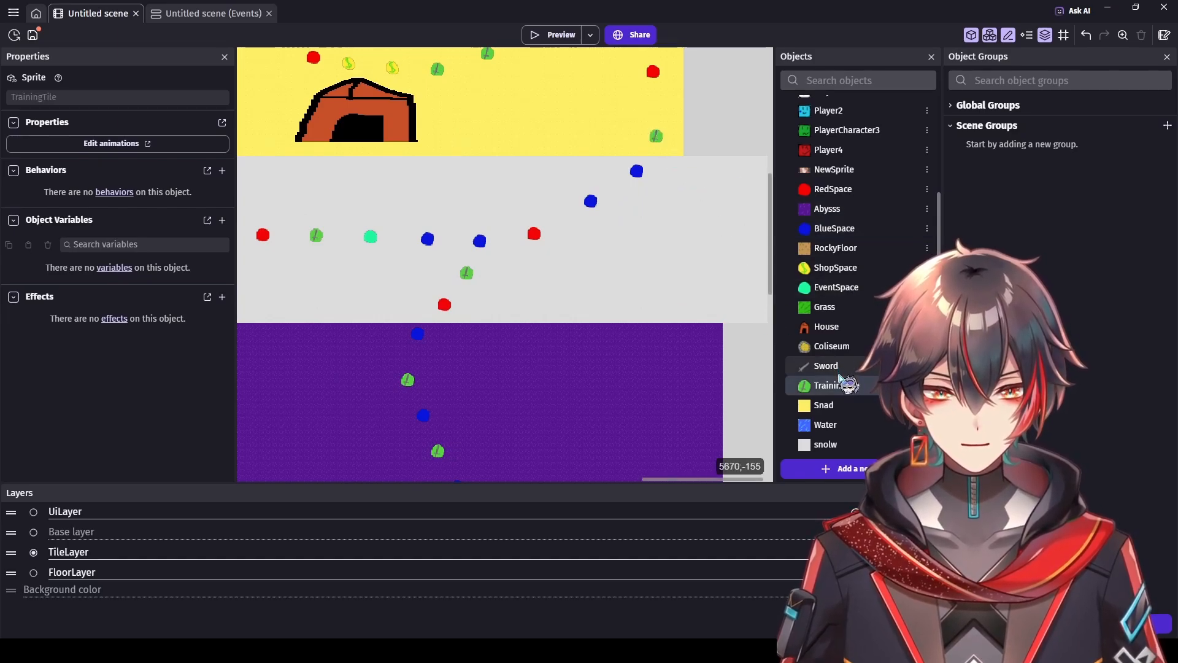
drag(845, 382, 662, 104)
Step: Save the project with the connected snolw path
scroll(755, 150, down, 5)
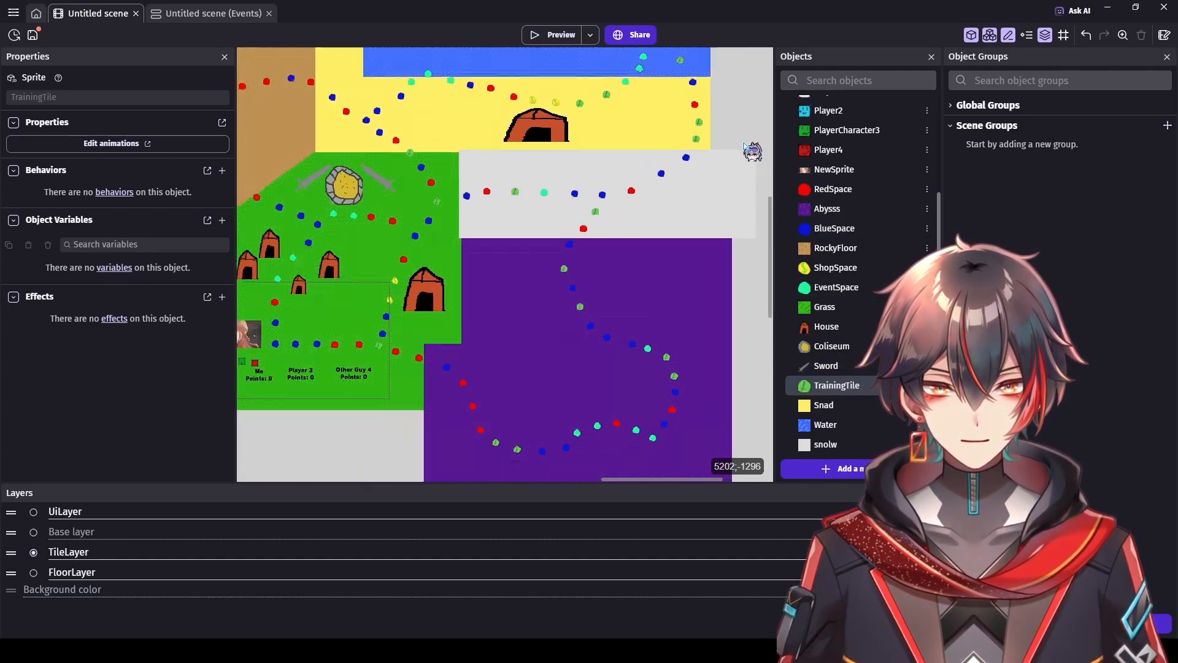
scroll(752, 150, down, 3)
click(33, 34)
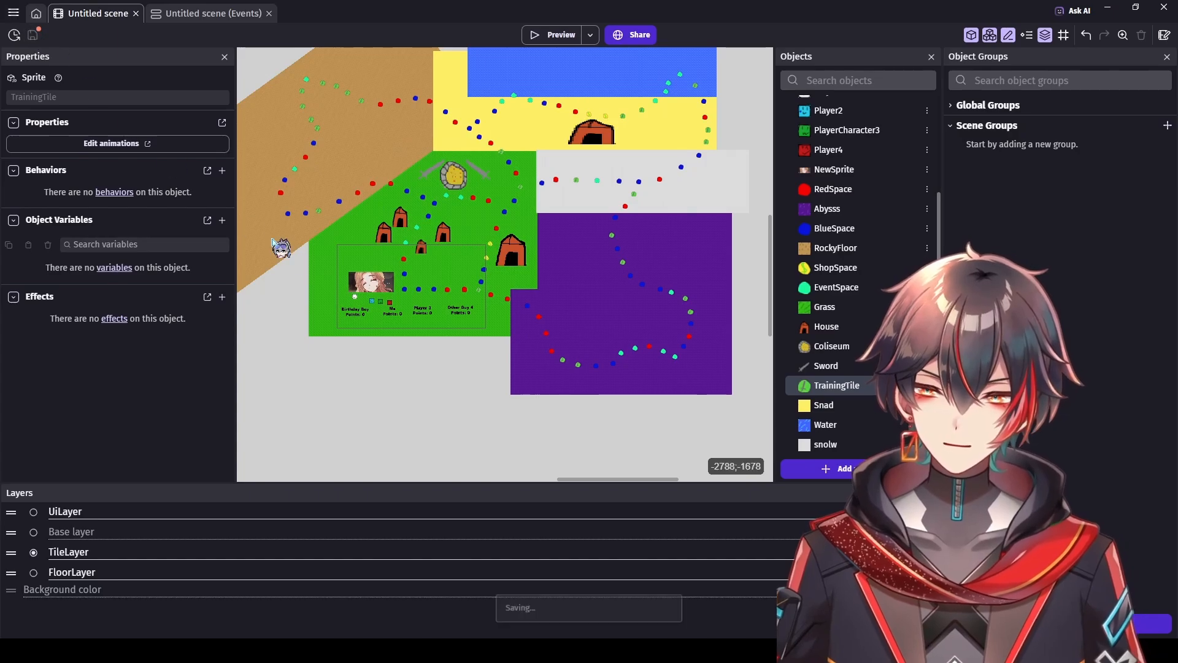
Step: Examine the overall map layout and the starting tiles beside the portrait and player pieces on the grass
scroll(336, 314, down, 1)
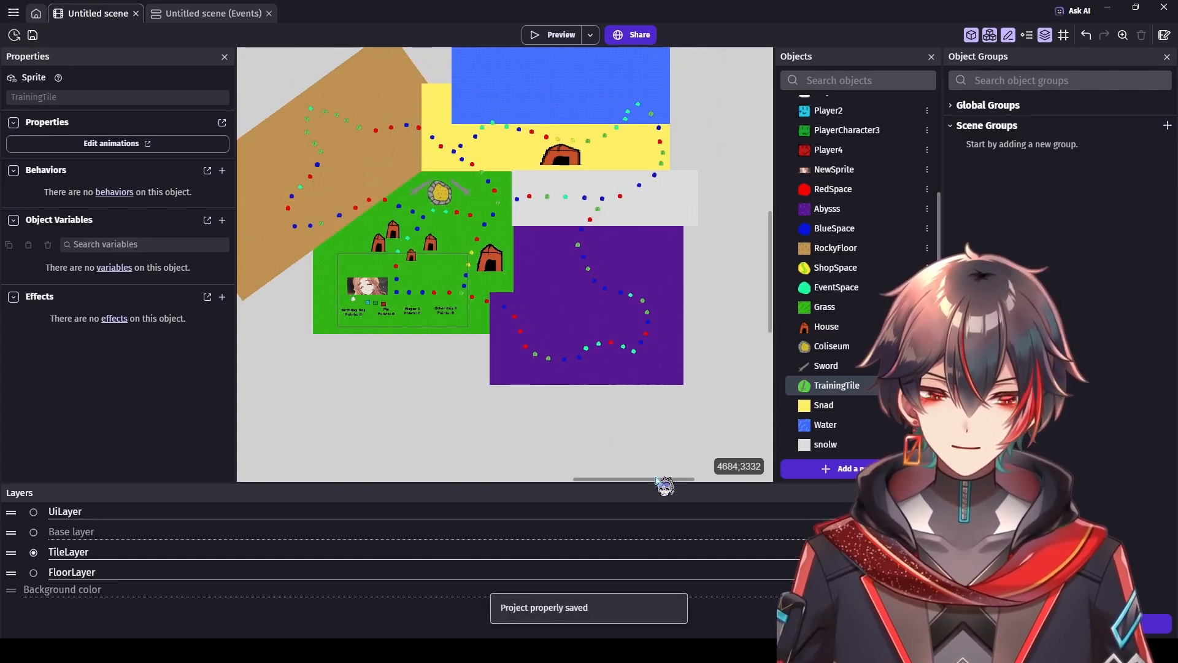
drag(647, 481, 613, 480)
scroll(618, 429, up, 3)
scroll(674, 381, down, 1)
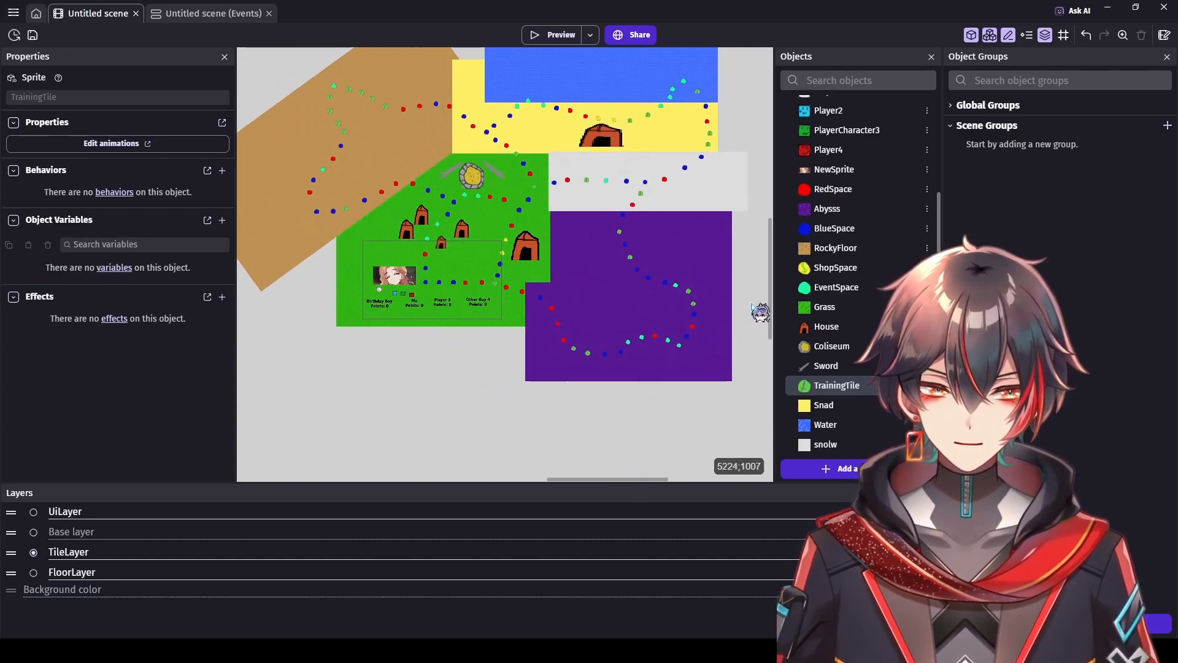
drag(775, 261, 768, 216)
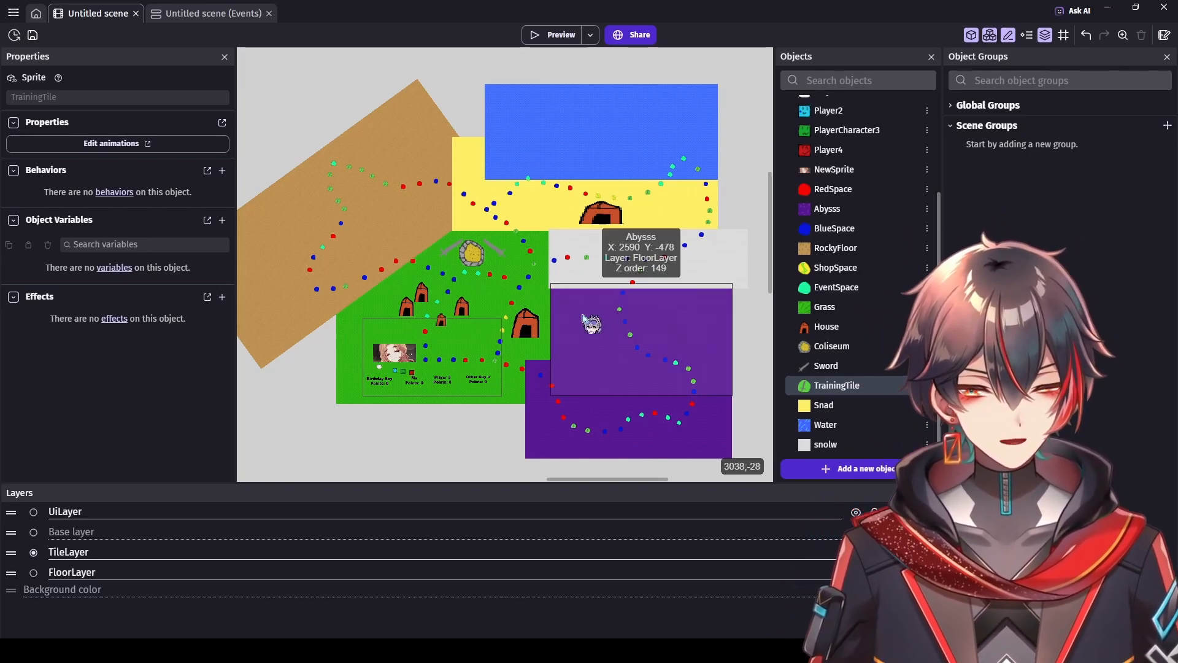
scroll(528, 322, up, 2)
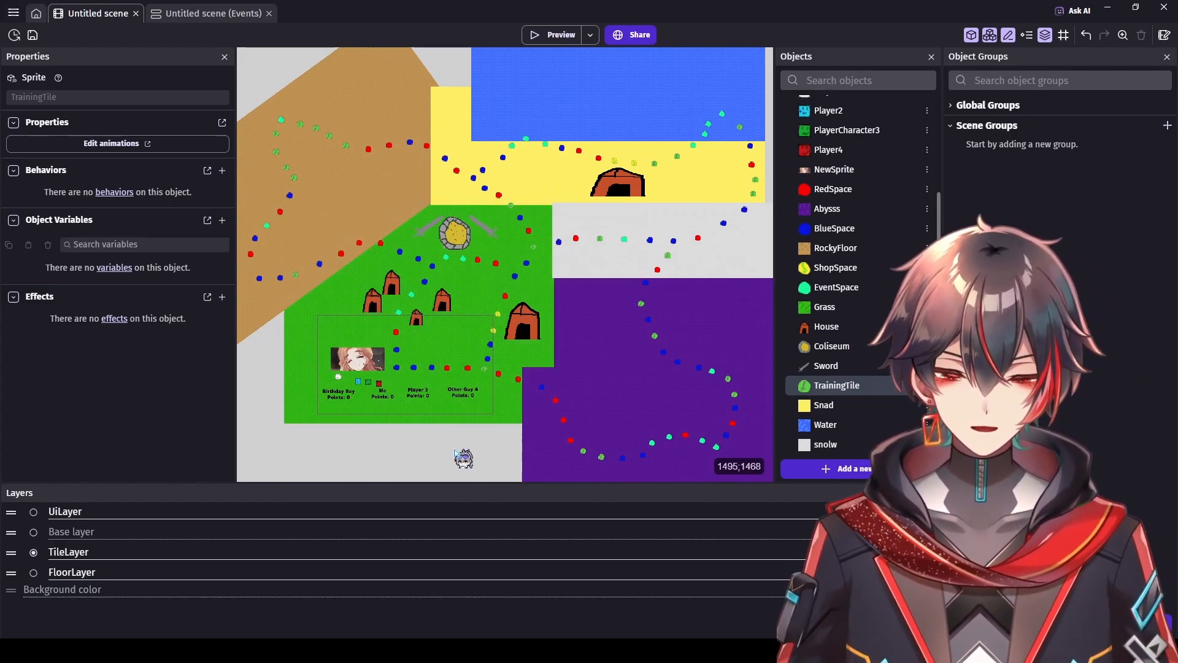
click(386, 447)
scroll(337, 424, up, 1)
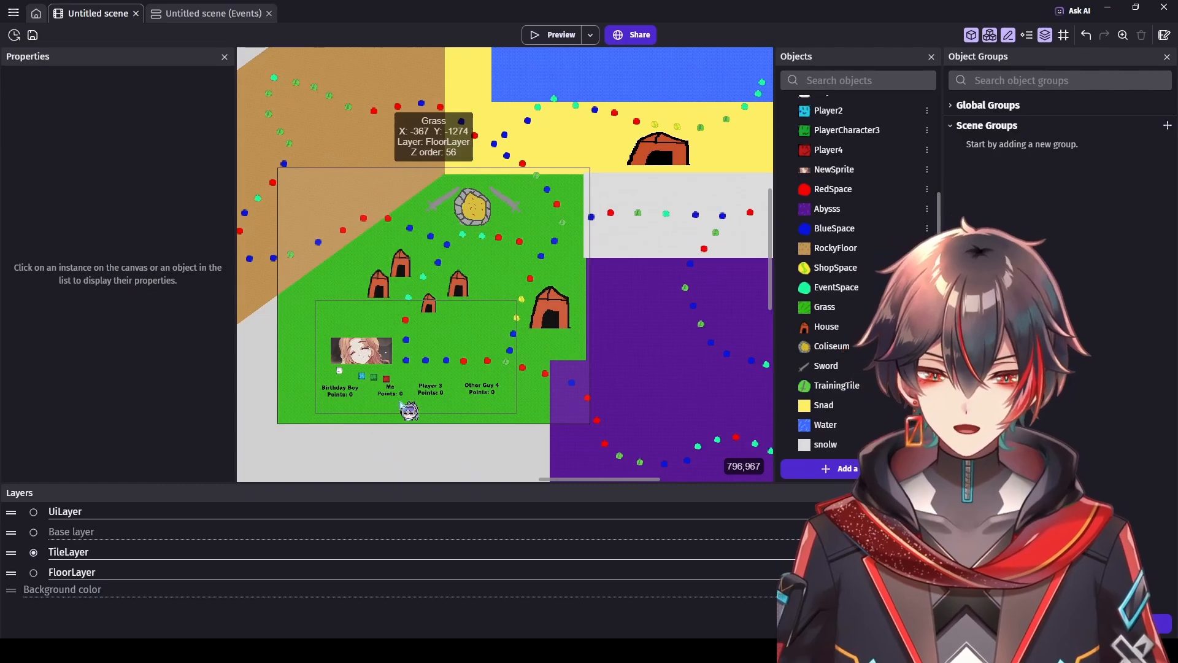
scroll(405, 405, up, 1)
scroll(405, 404, up, 2)
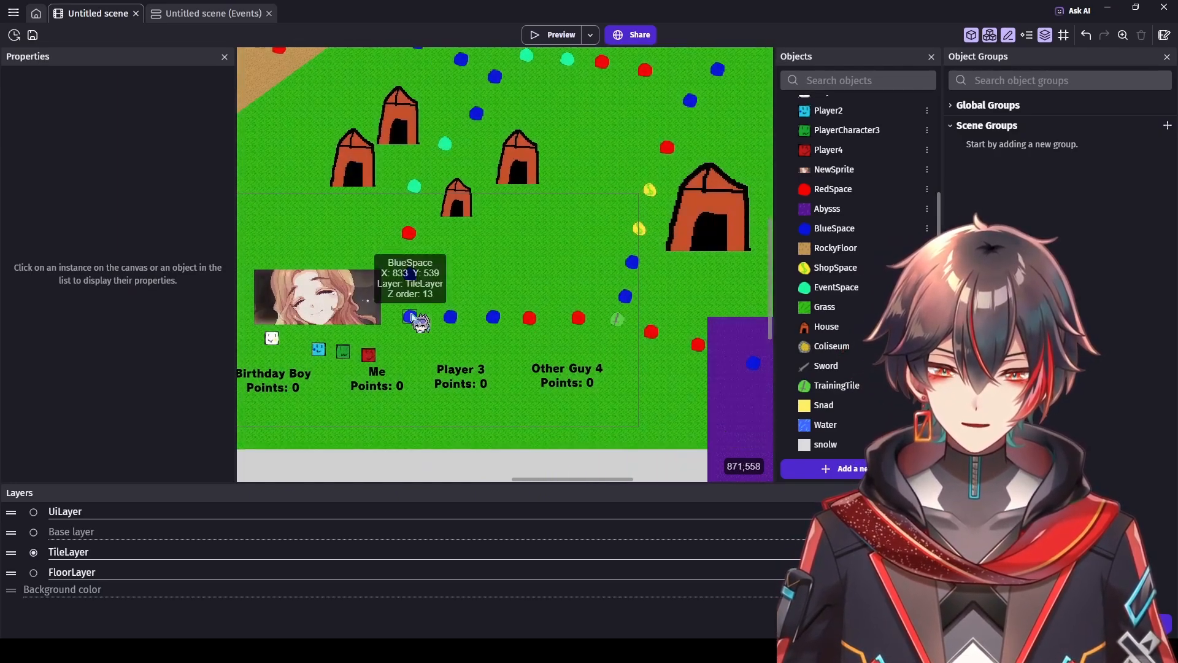
click(410, 316)
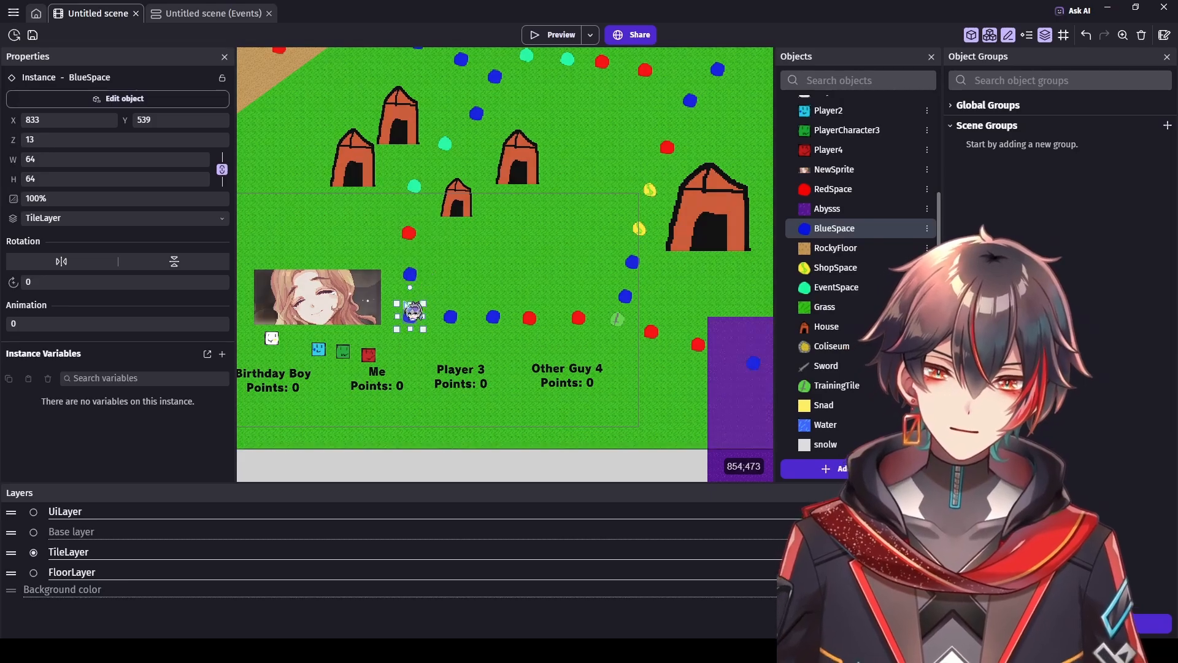
click(394, 459)
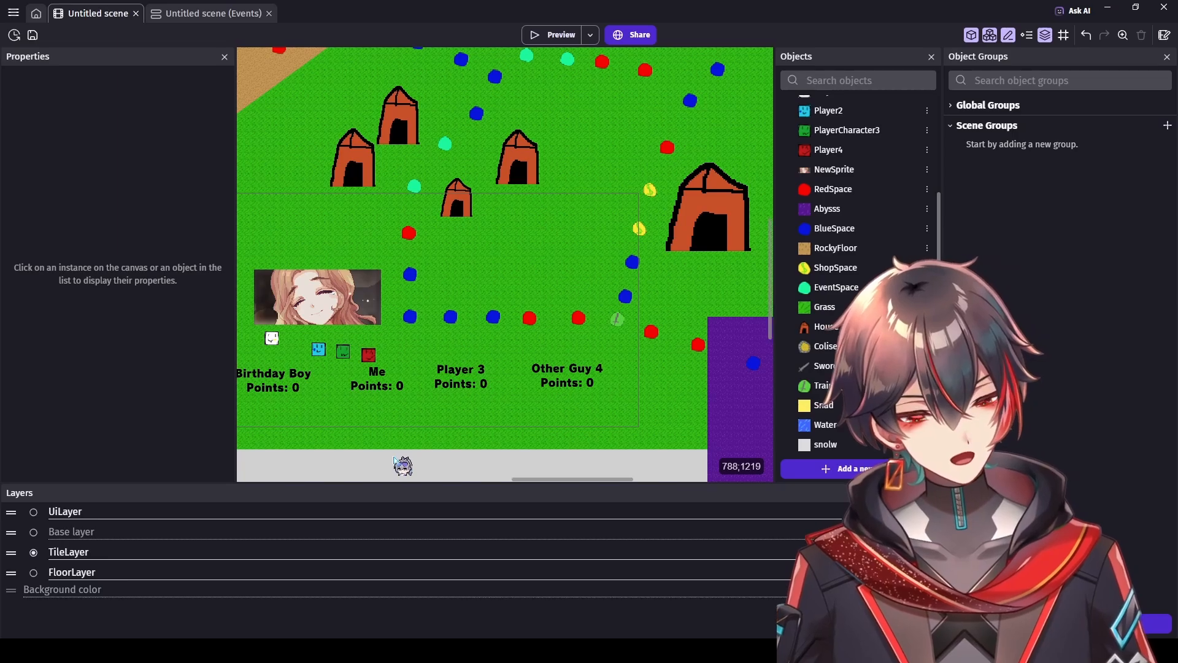
ctrl+scroll(395, 459, down, 1)
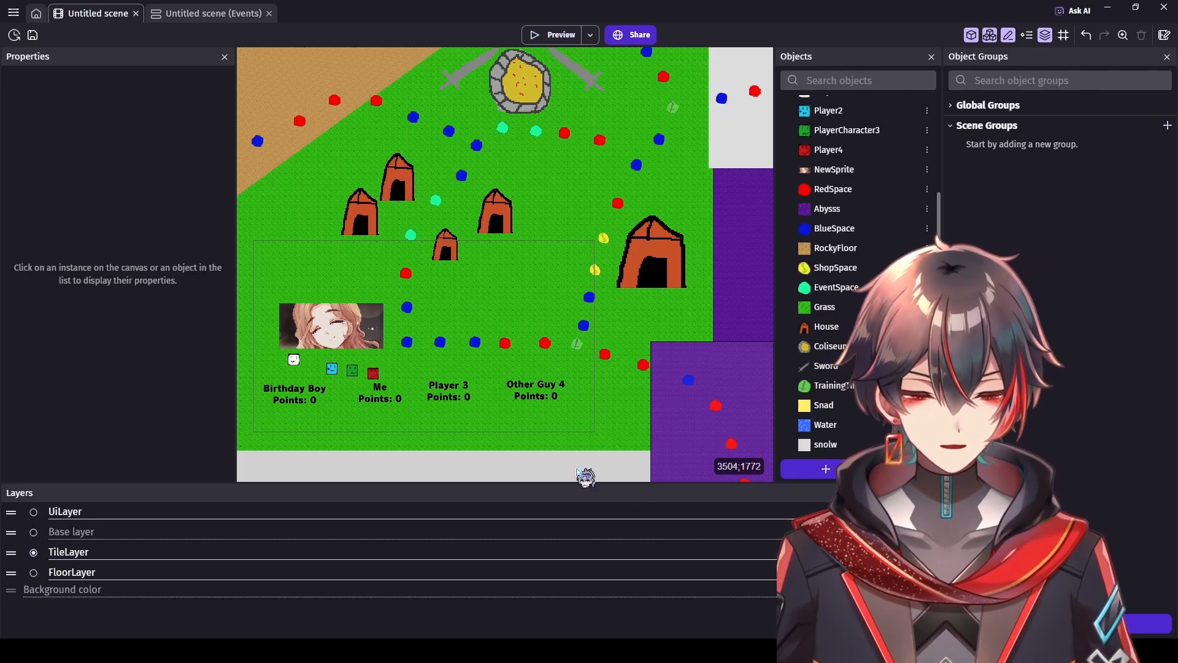
ctrl+scroll(305, 372, down, 1)
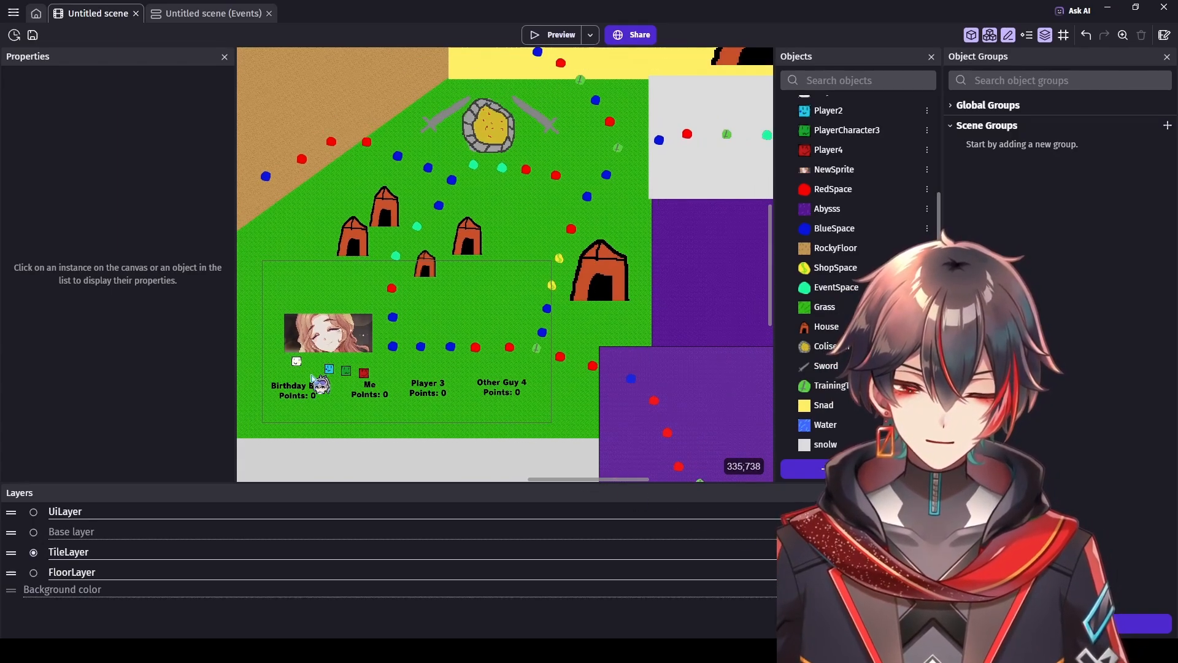
Step: Make Base layer active and try moving Player1 toward the first BlueSpace, undoing that move
click(46, 538)
ctrl+scroll(298, 354, up, 1)
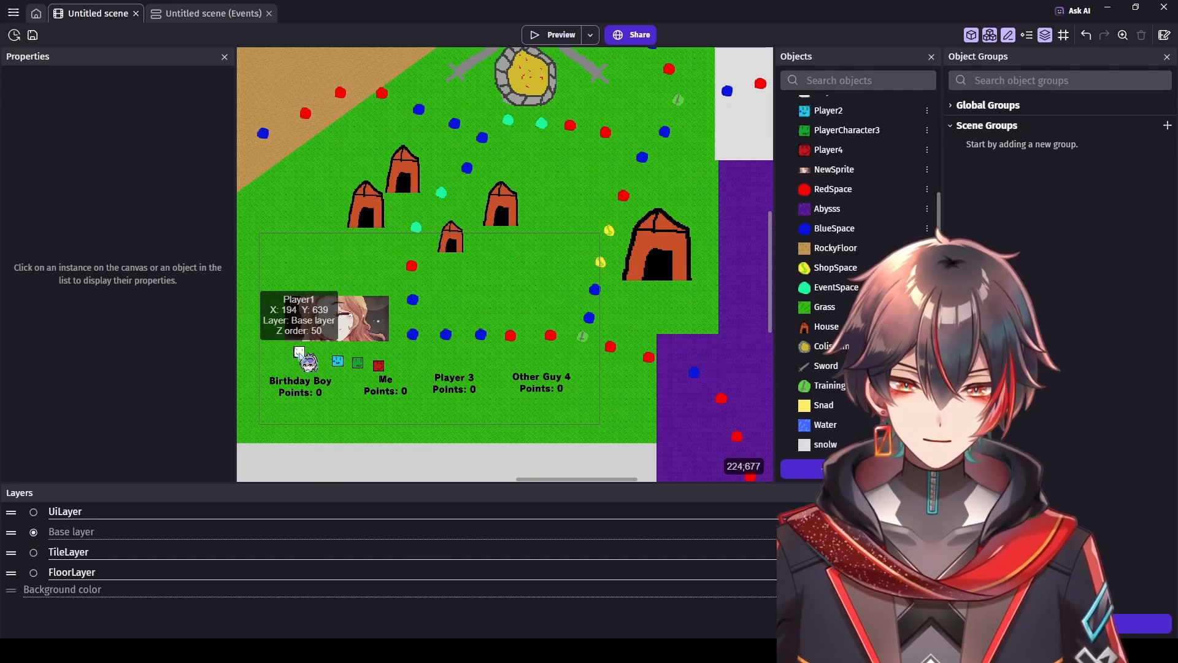
drag(299, 352, 395, 351)
key(ctrl+z)
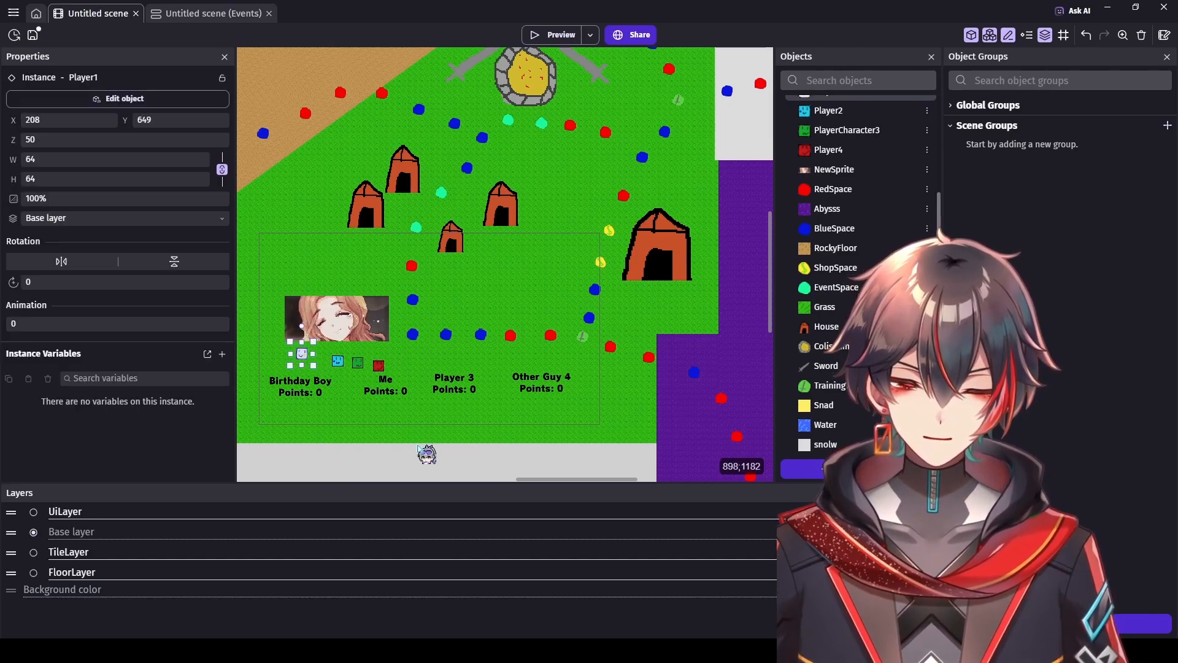
click(423, 457)
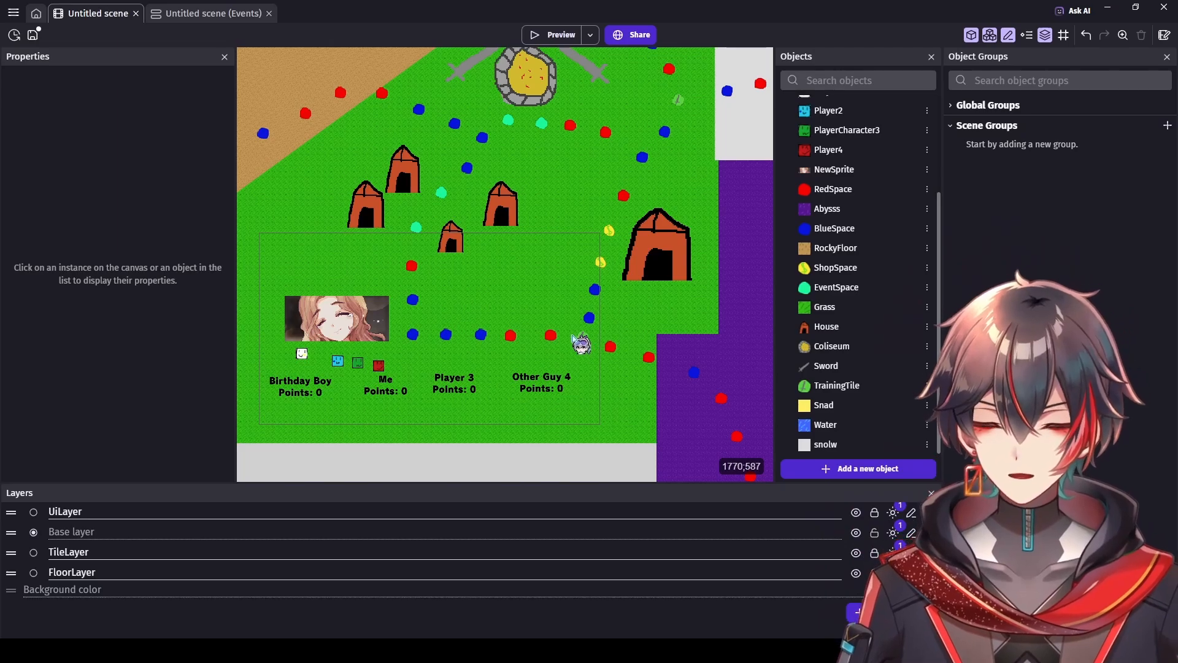
Step: Shift the portrait sprite slightly upward and move Player1 to about X 641, Y 605, above the Player4 piece
mouse_move(302, 352)
mouse_down()
mouse_move(343, 323)
mouse_move(616, 352)
mouse_move(574, 352)
mouse_move(607, 354)
mouse_move(446, 433)
mouse_move(312, 367)
mouse_up()
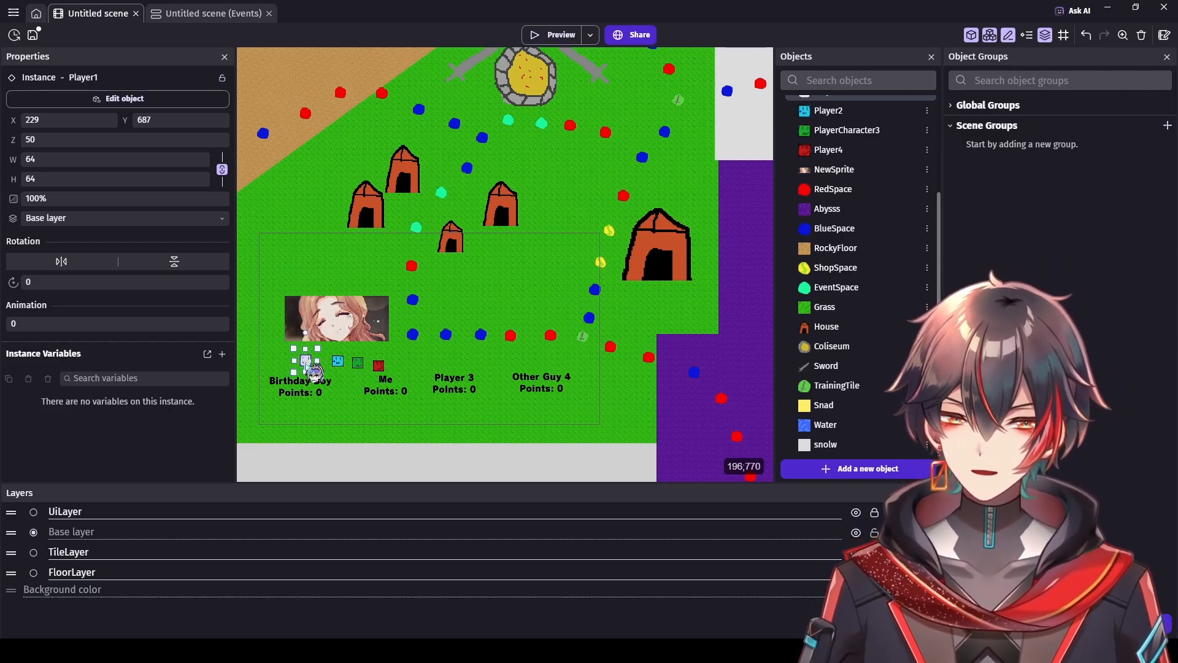
drag(307, 360, 367, 331)
scroll(367, 331, up, 4)
scroll(368, 330, up, 3)
scroll(429, 346, down, 2)
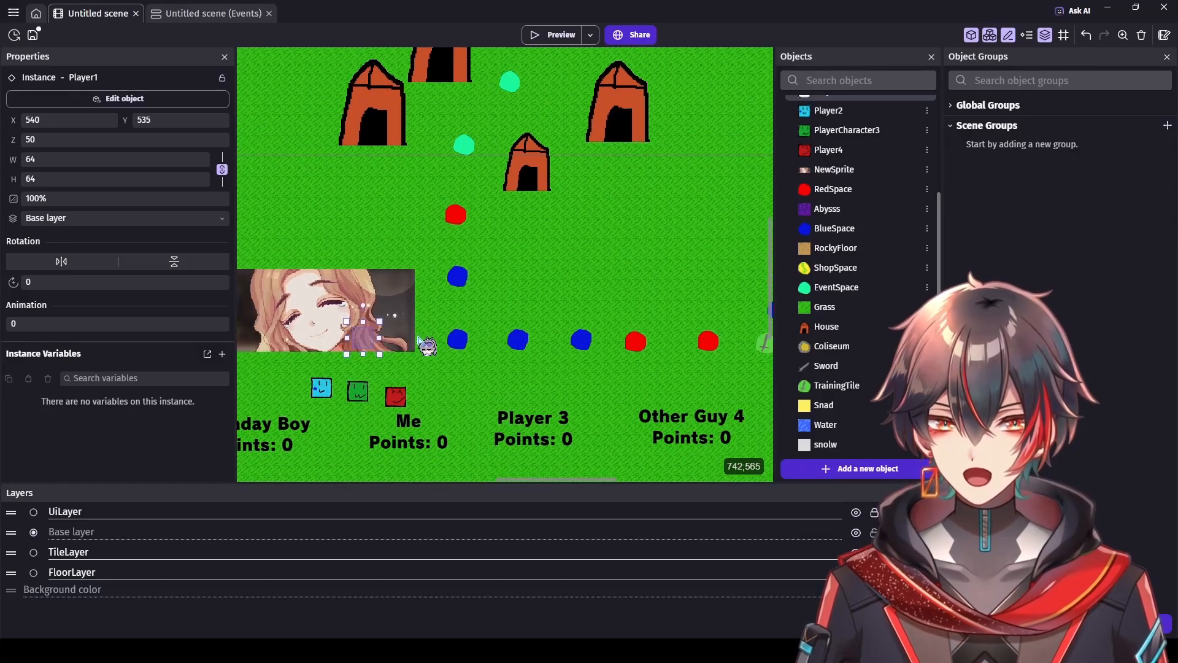
drag(360, 340, 383, 383)
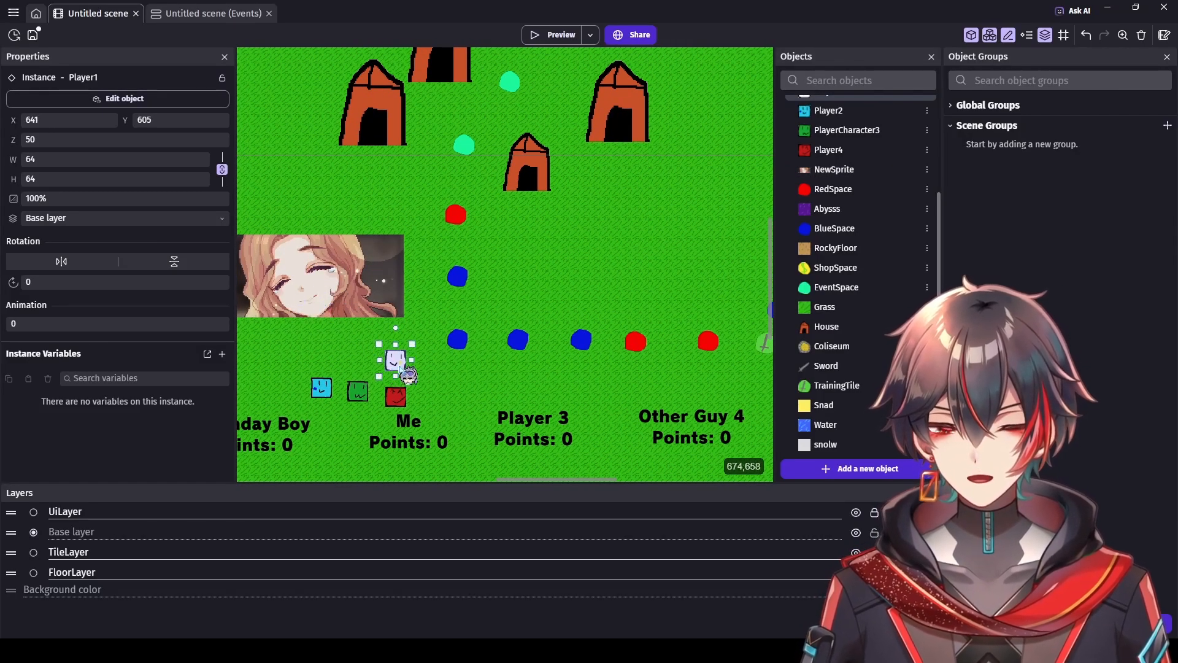
scroll(554, 355, down, 2)
scroll(554, 355, down, 2)
click(568, 370)
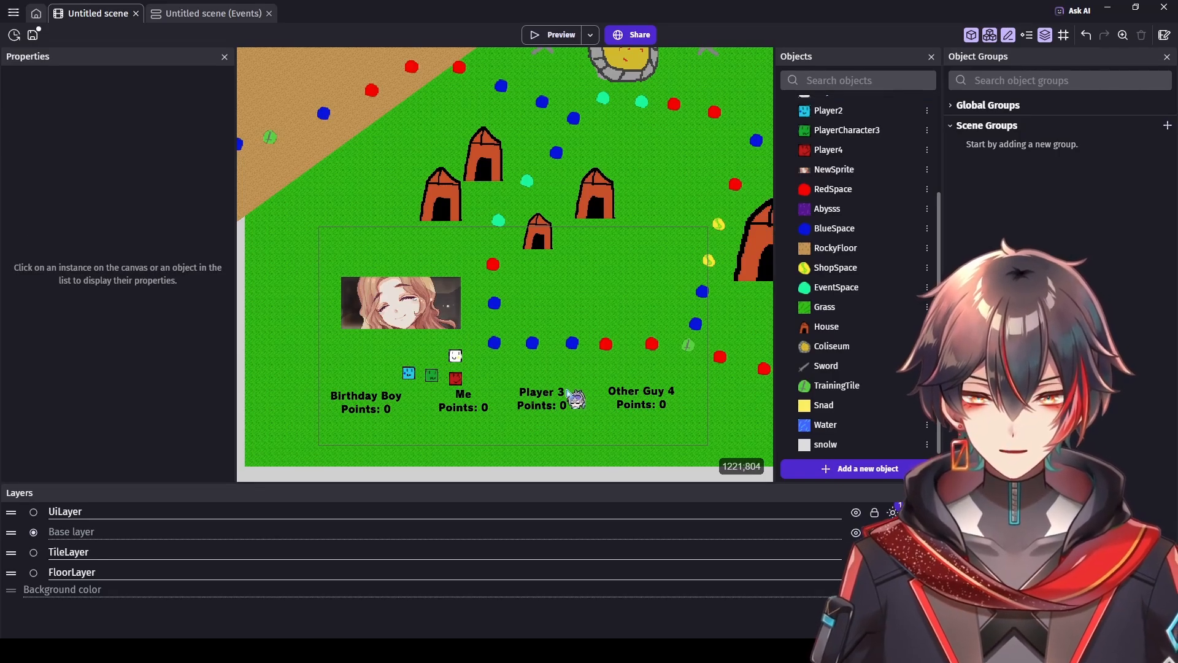
drag(559, 377, 479, 342)
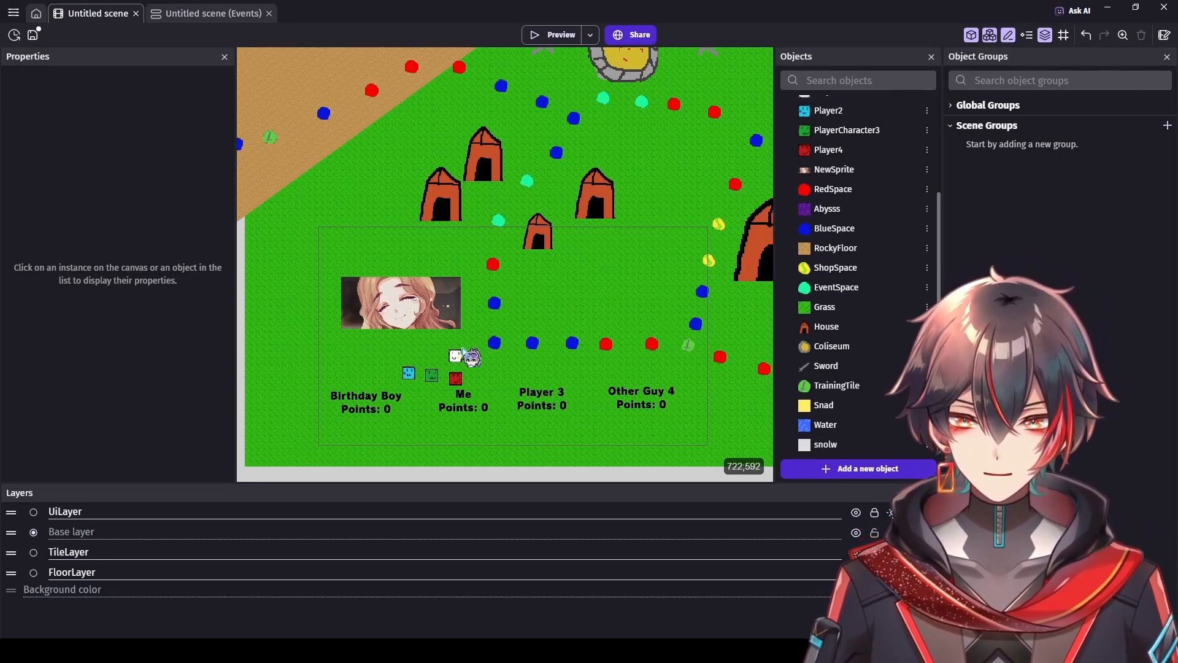
scroll(463, 351, down, 1)
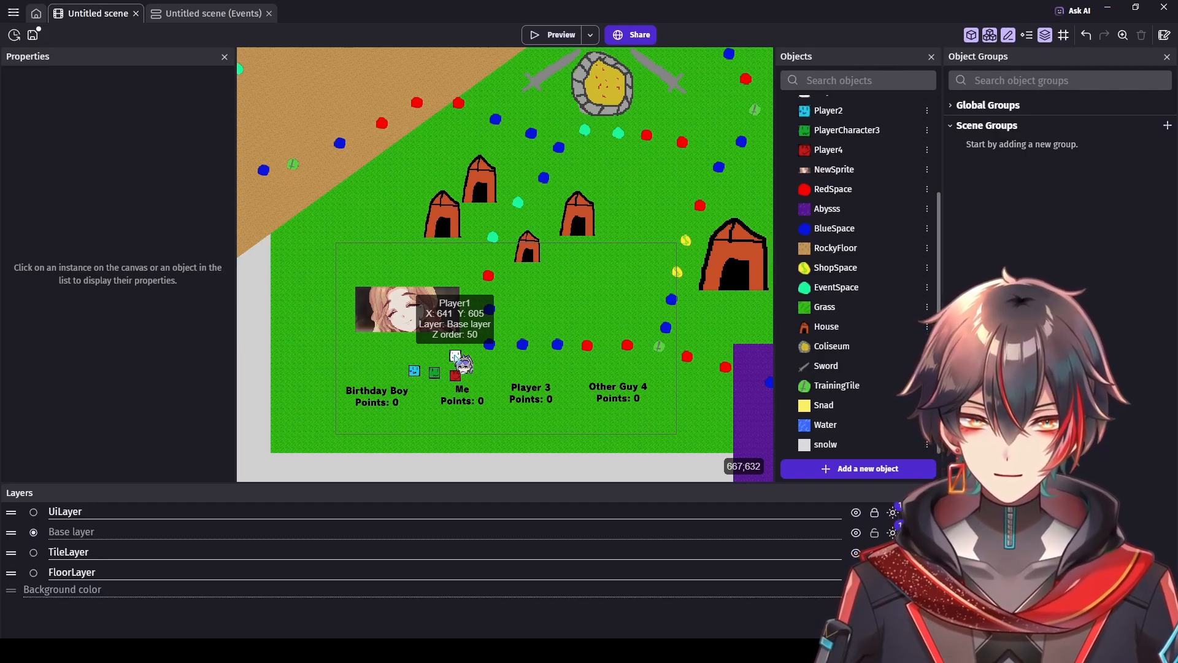
Step: Reposition Player1 to about X 506, Y 560, between the portrait and the other player pieces
mouse_move(455, 355)
mouse_down()
mouse_move(479, 337)
mouse_move(622, 344)
mouse_move(616, 287)
mouse_move(444, 344)
mouse_up()
drag(599, 479, 609, 478)
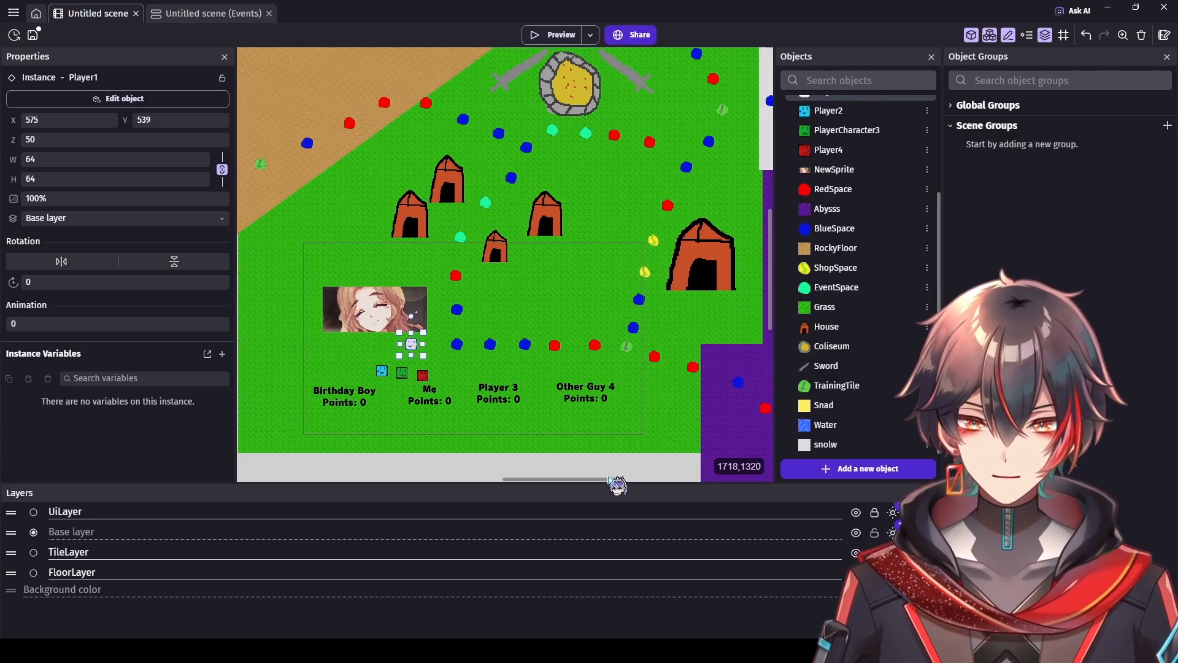
click(457, 348)
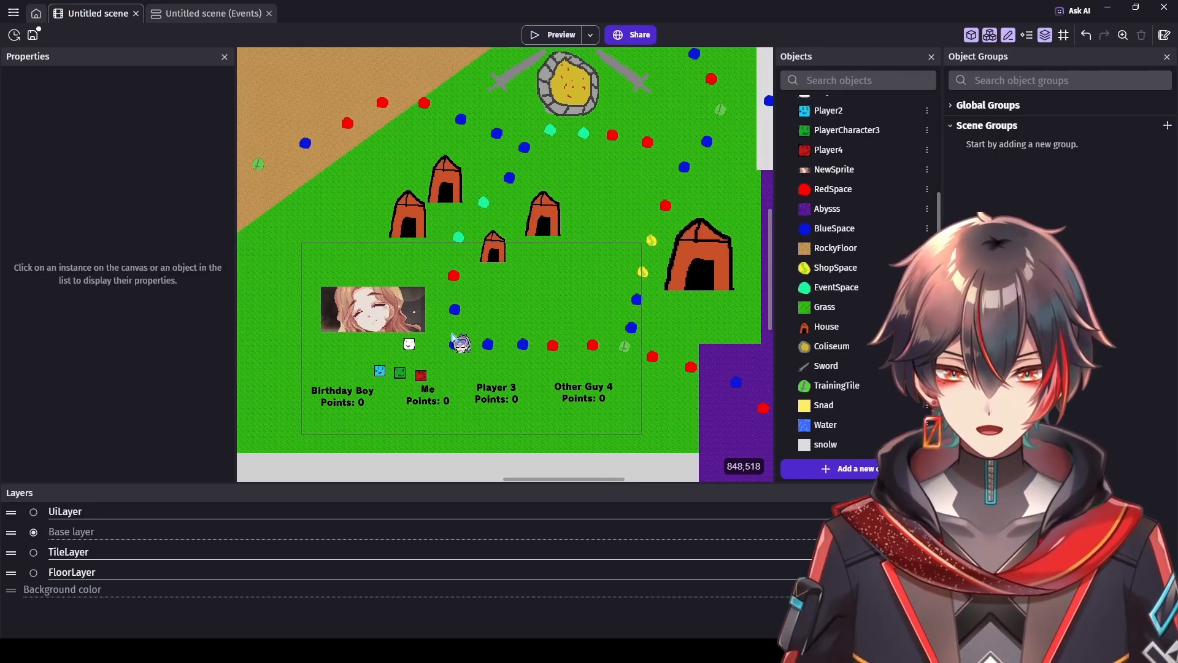
mouse_move(408, 343)
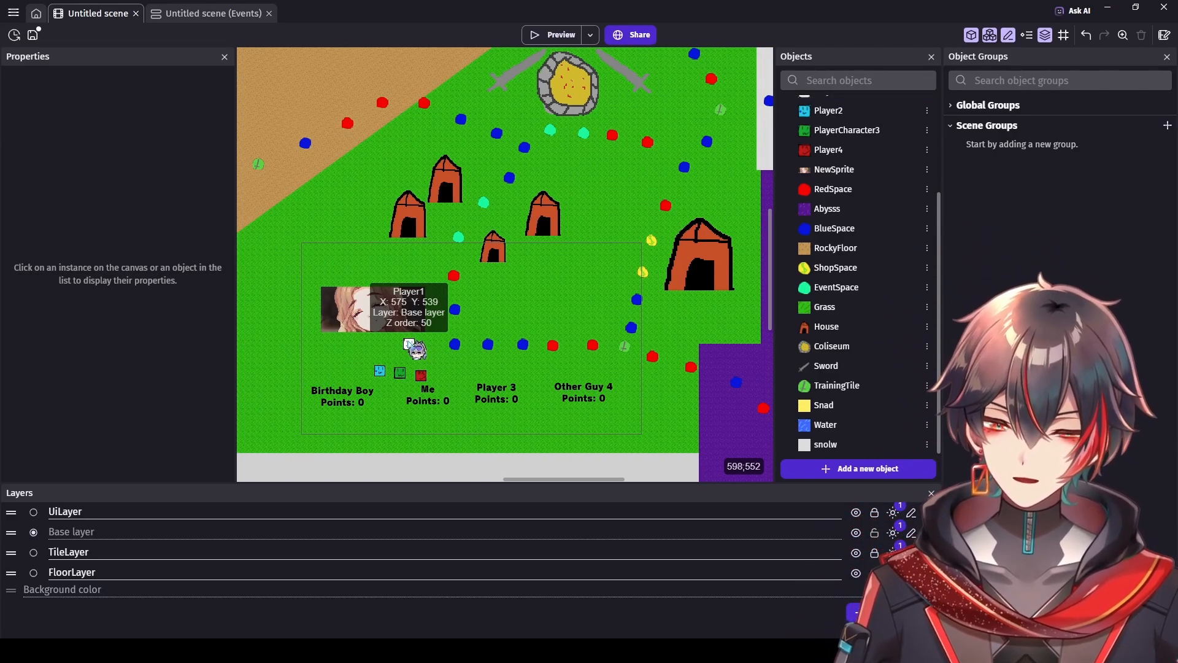
mouse_move(408, 344)
mouse_down()
mouse_move(437, 316)
mouse_move(466, 343)
mouse_move(399, 350)
mouse_up()
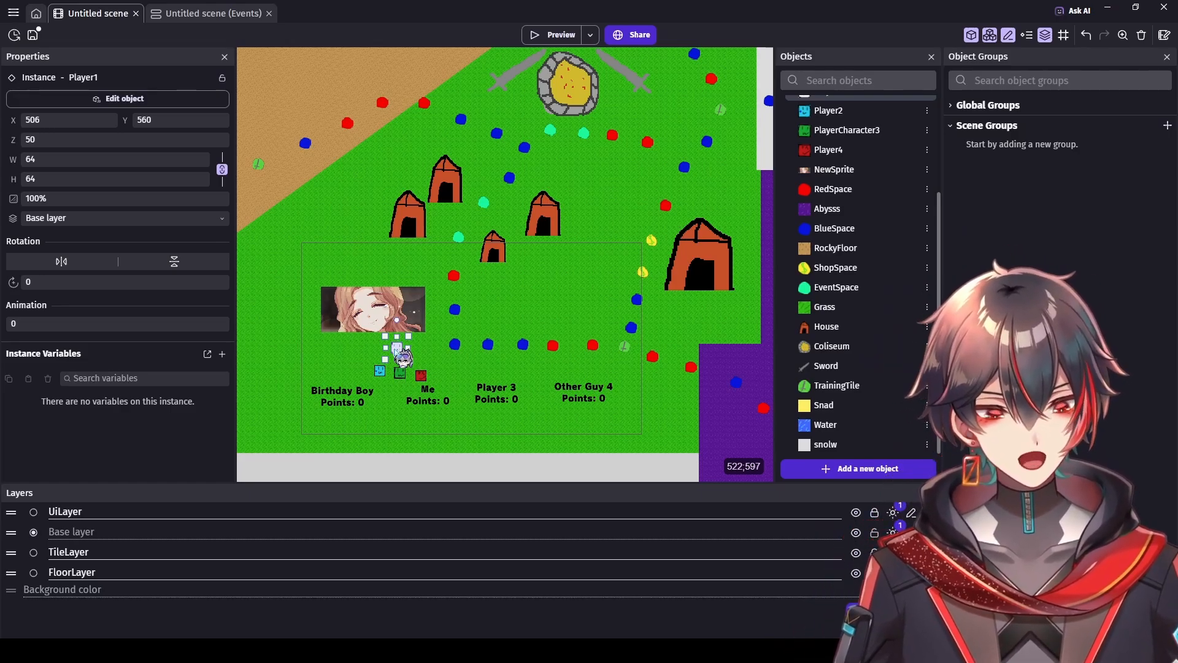
scroll(482, 339, up, 2)
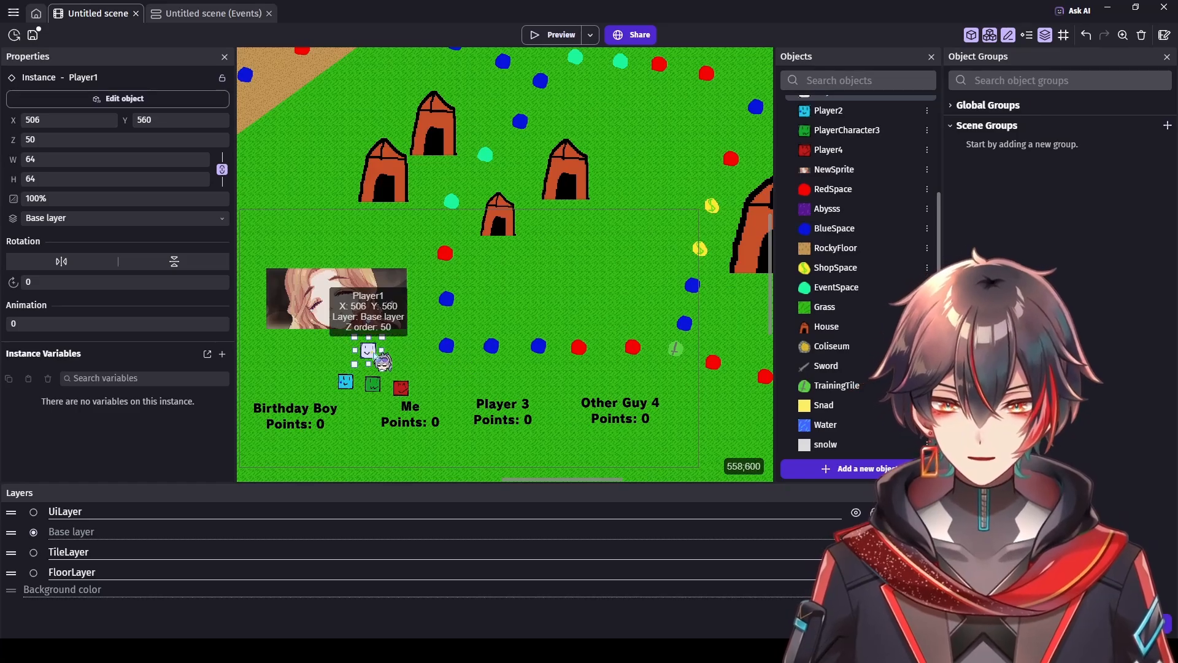
Step: Move Player1 to about X 619, Y 586 above the Player4 piece, and shift it again below the portrait
drag(372, 353, 404, 358)
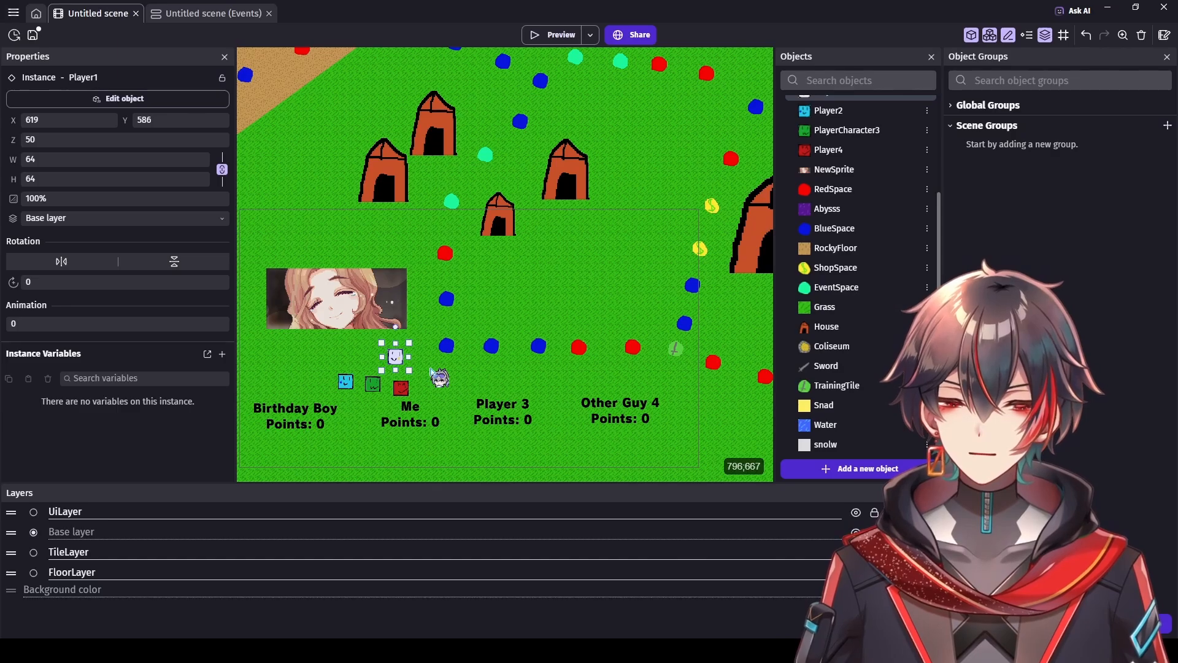
click(360, 439)
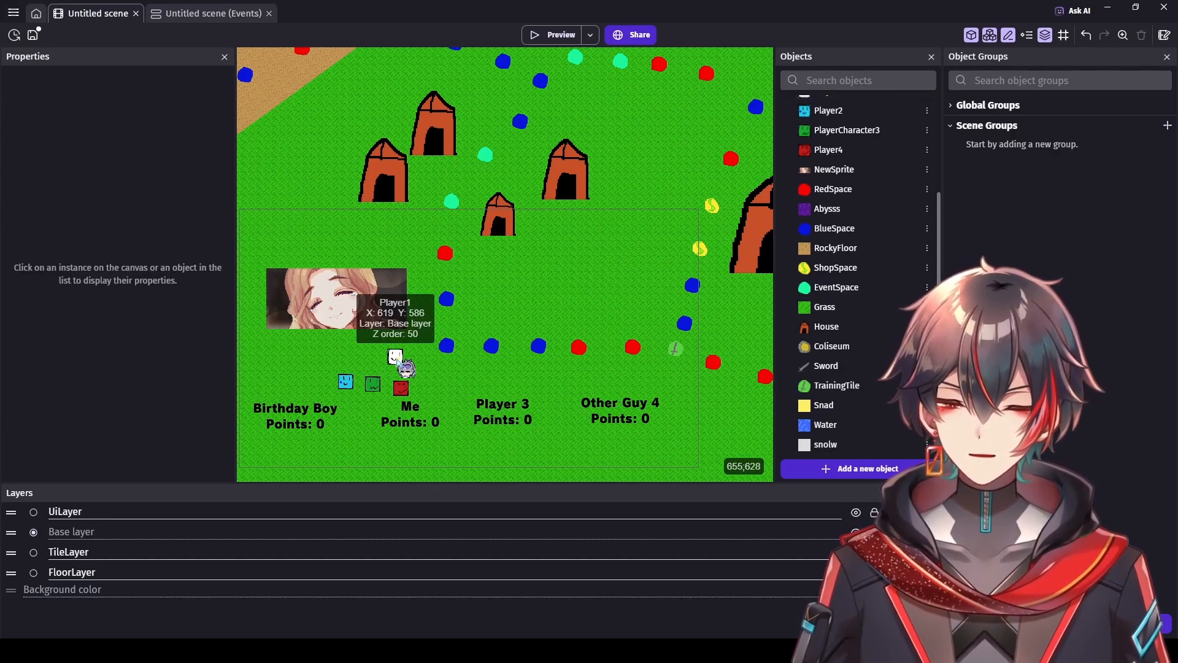
drag(405, 361, 438, 329)
scroll(421, 361, down, 4)
click(422, 362)
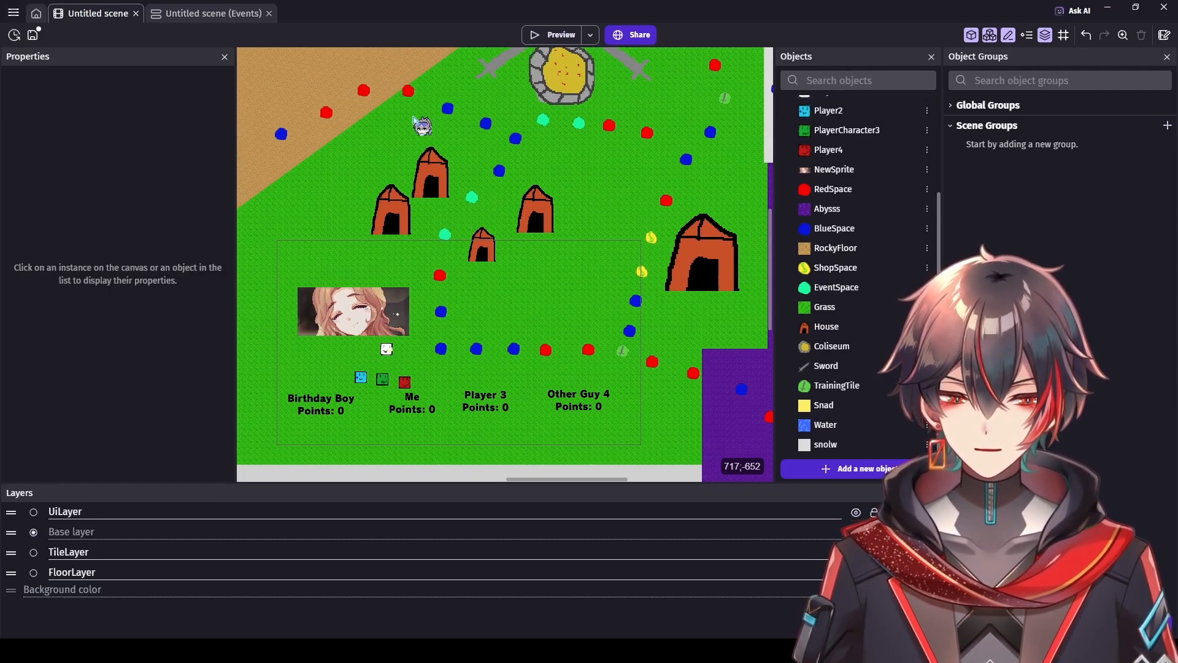
Step: Examine the grass area's tile paths, their connections to the neighbouring floors, and the blue tiles nearest the player pieces
scroll(410, 121, down, 3)
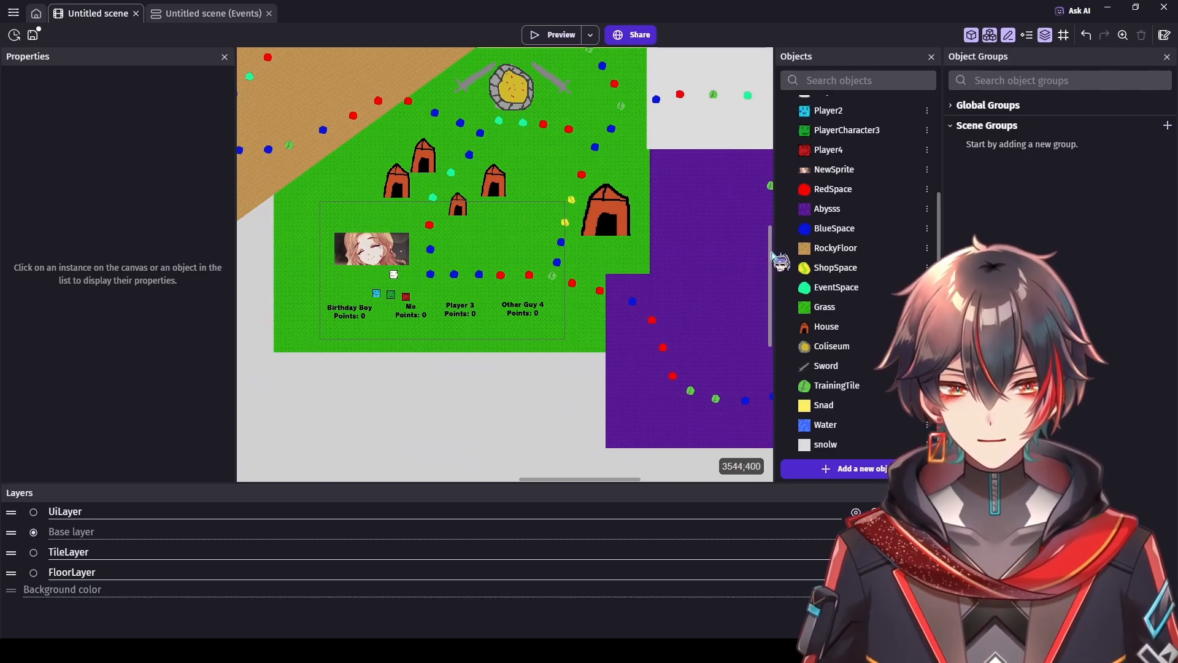
drag(771, 254, 770, 236)
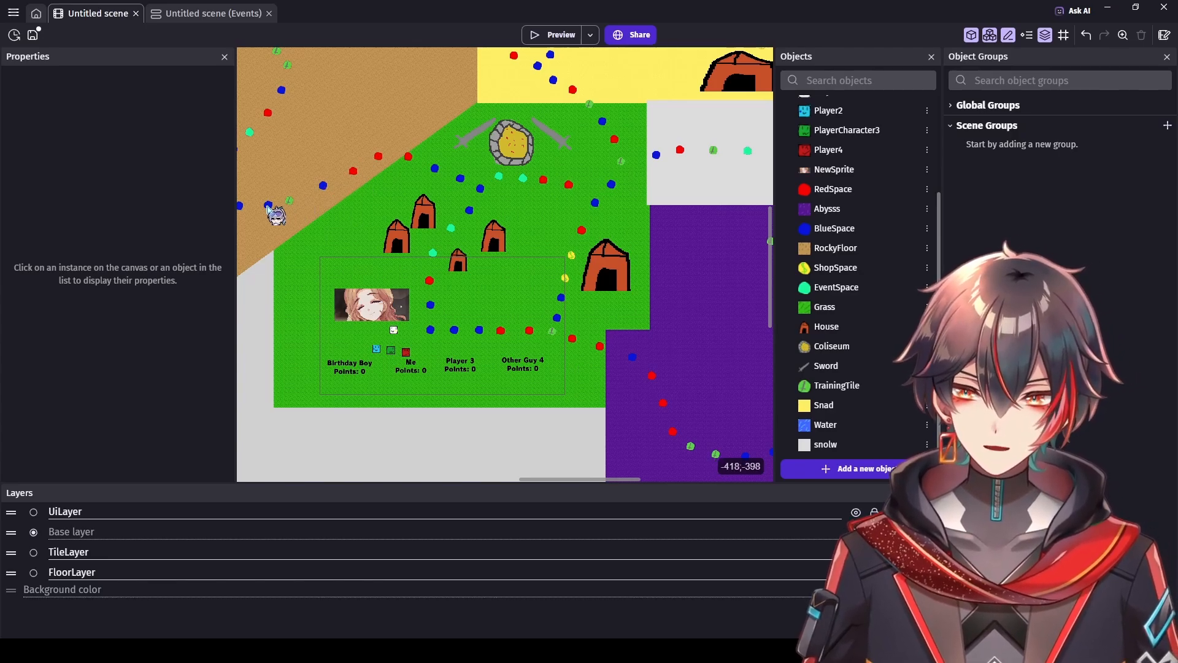
drag(268, 209, 419, 156)
scroll(429, 320, up, 4)
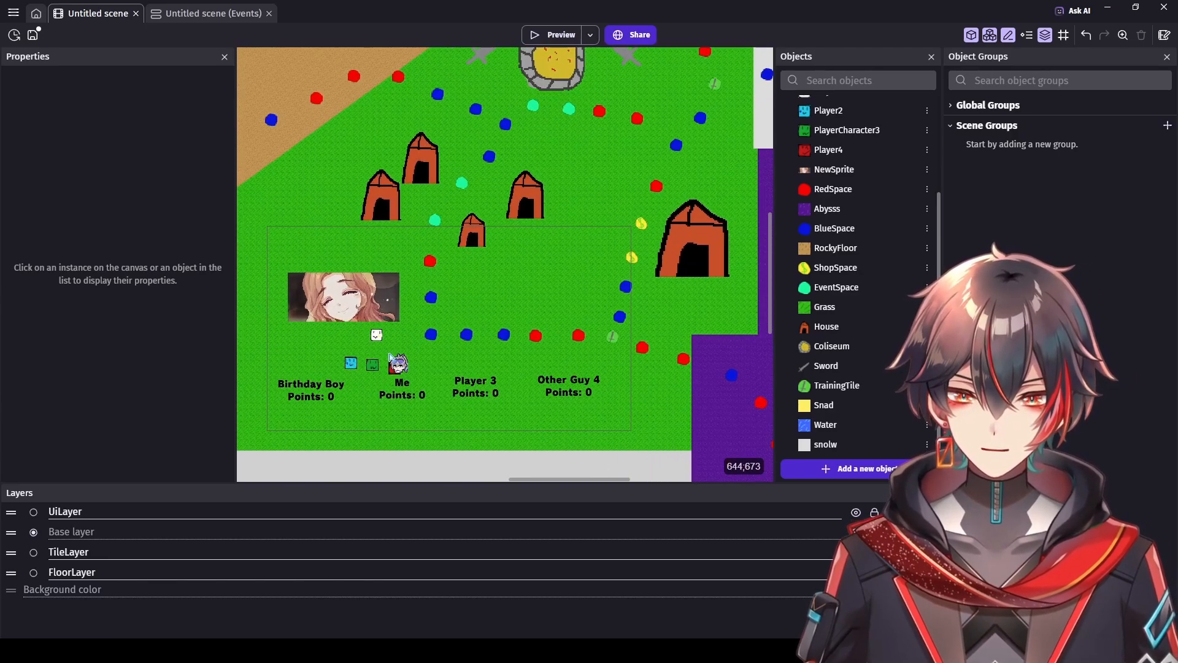
click(415, 335)
drag(417, 339, 428, 268)
Step: Examine the conditions available for Player1 on its move event, including the X position and Y position comparisons
click(195, 13)
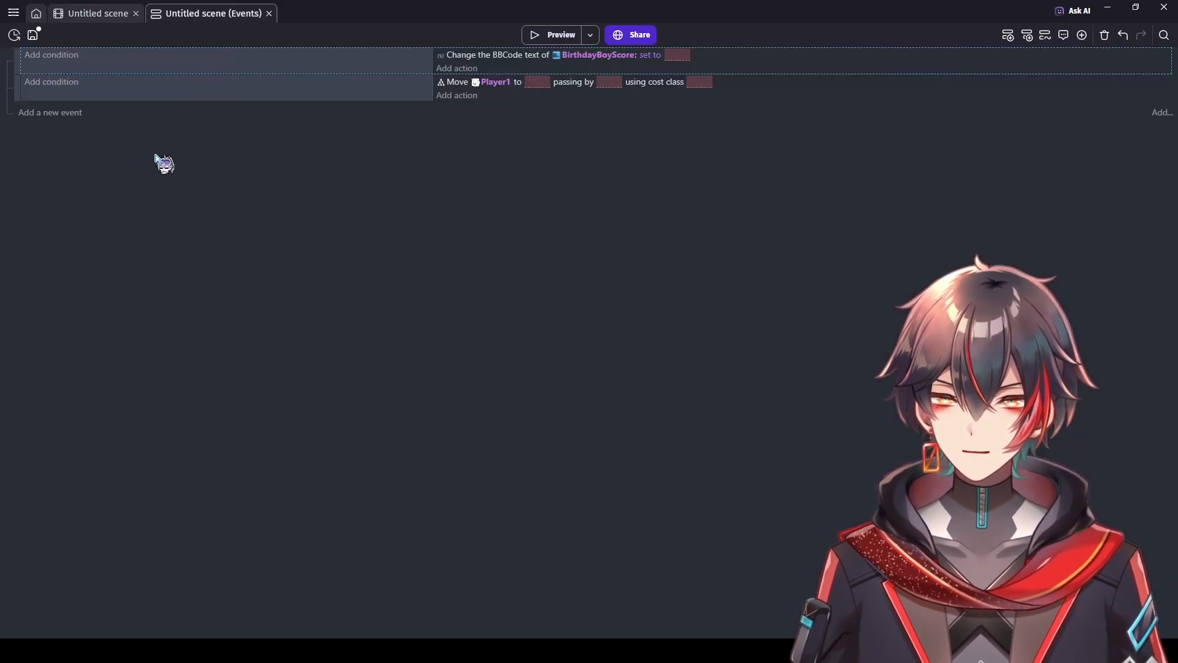
click(73, 89)
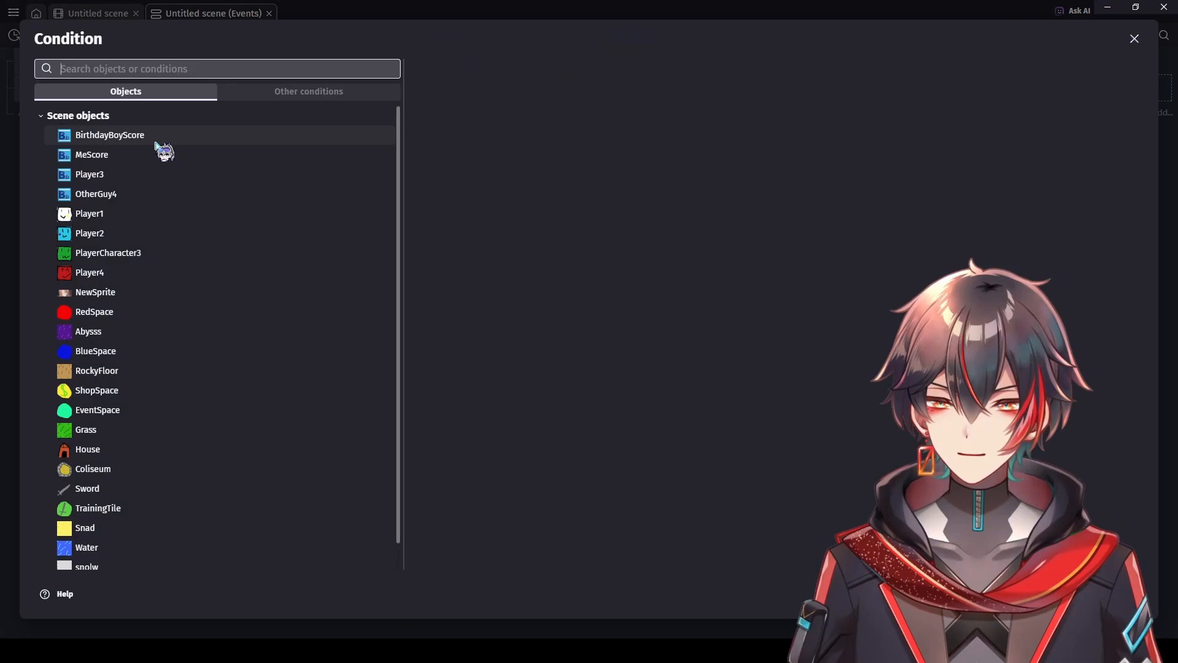
click(155, 213)
scroll(675, 278, down, 8)
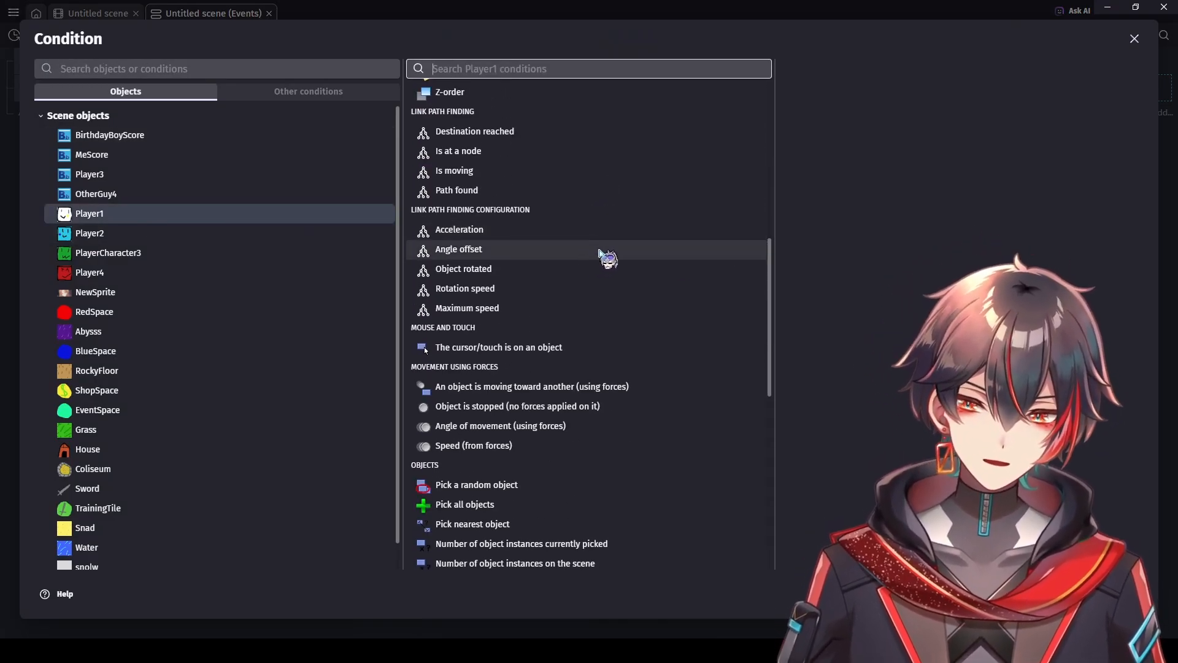
scroll(608, 257, down, 7)
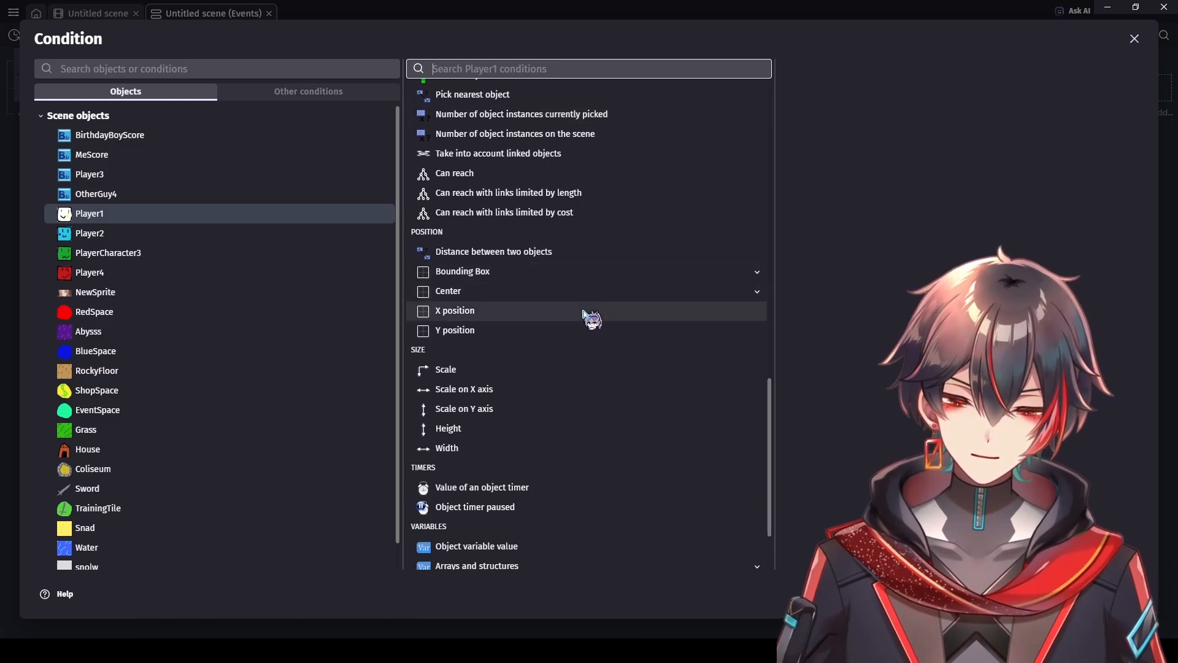
click(592, 314)
click(594, 334)
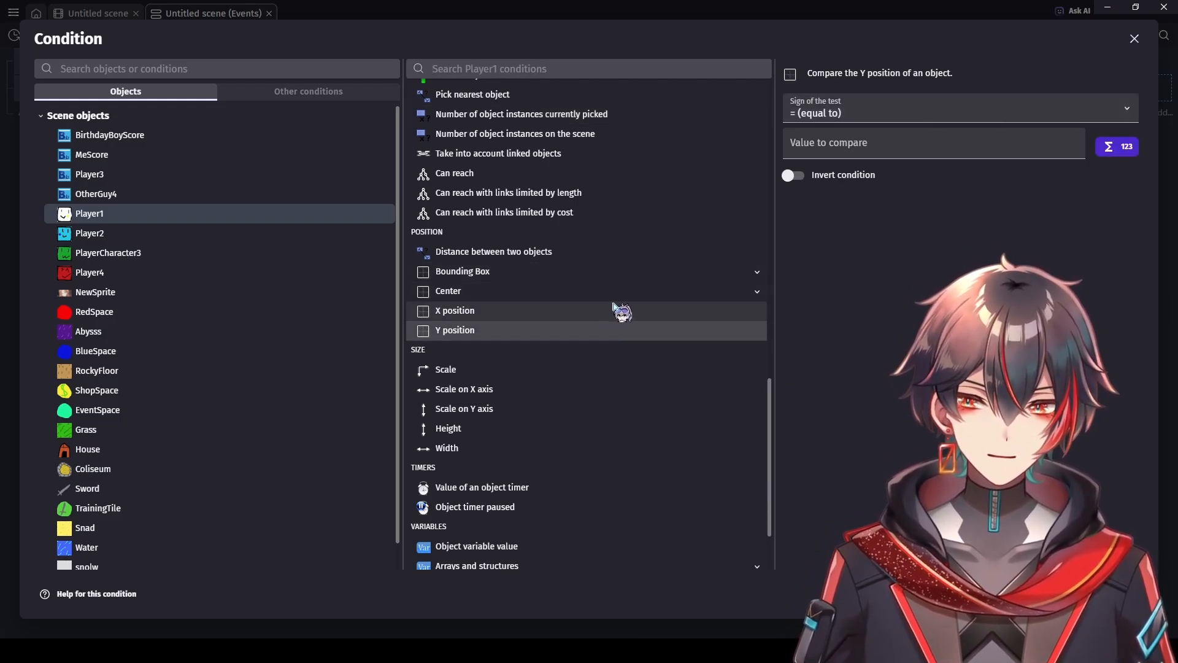
click(1132, 40)
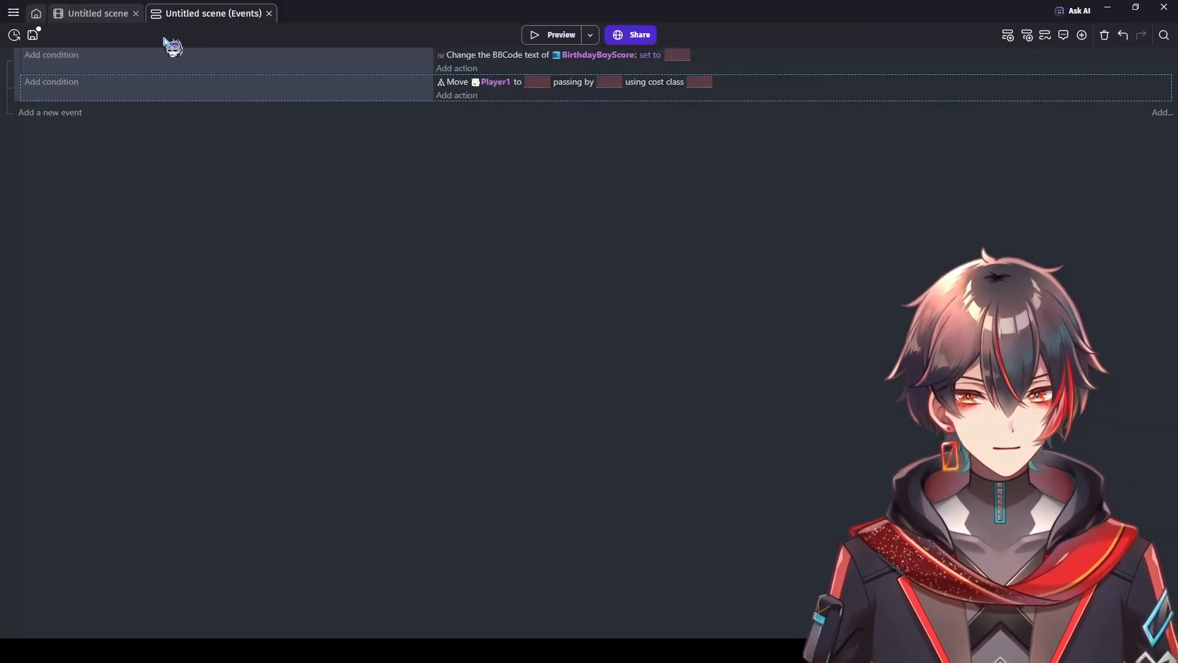
Step: Reposition Player1 on the grass below the portrait, directly above the Player2 piece
click(102, 13)
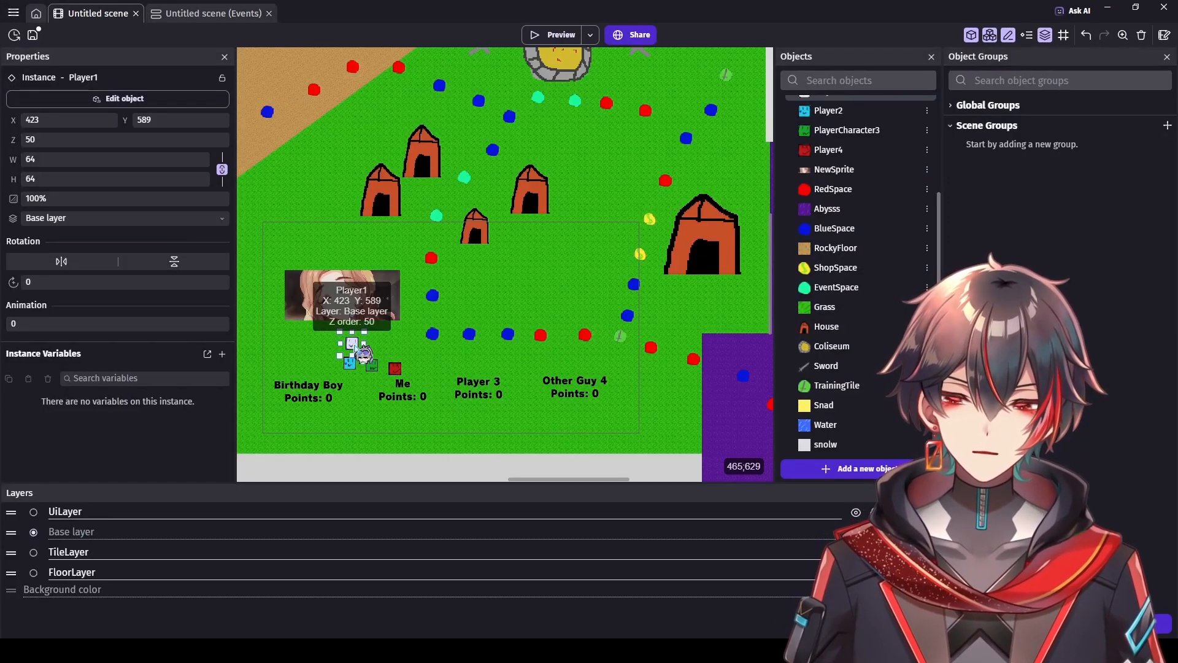
mouse_move(363, 354)
mouse_down()
mouse_move(437, 336)
mouse_move(445, 223)
mouse_move(504, 142)
mouse_move(389, 324)
mouse_move(344, 345)
mouse_up()
click(365, 337)
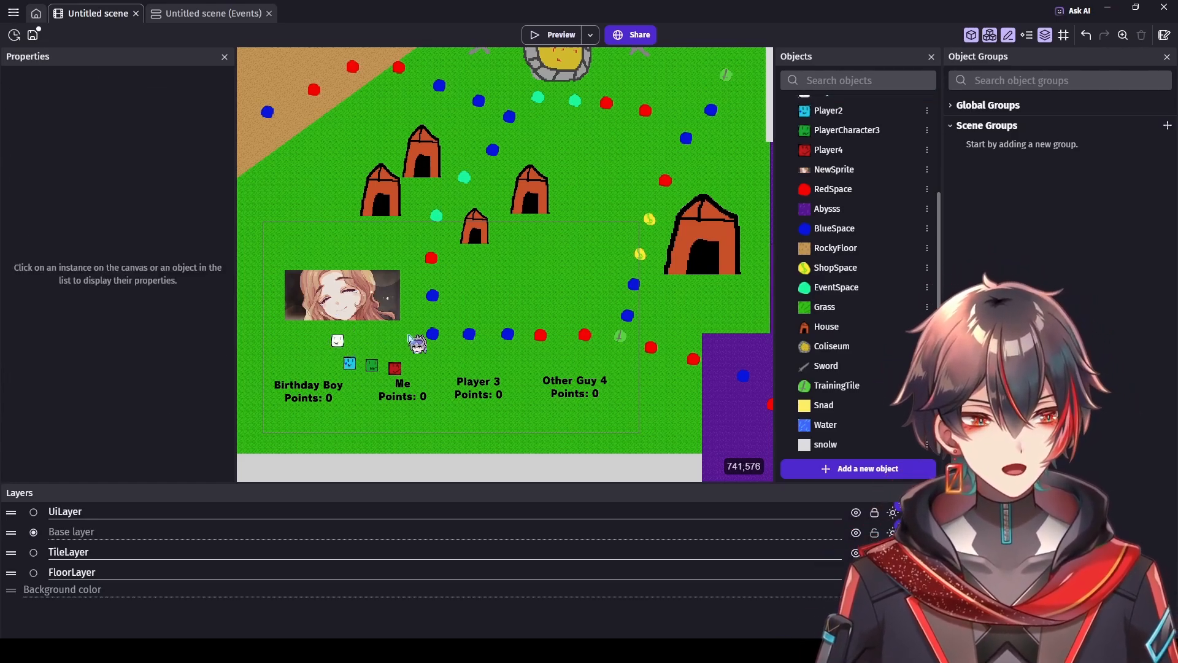
ctrl+scroll(409, 339, up, 5)
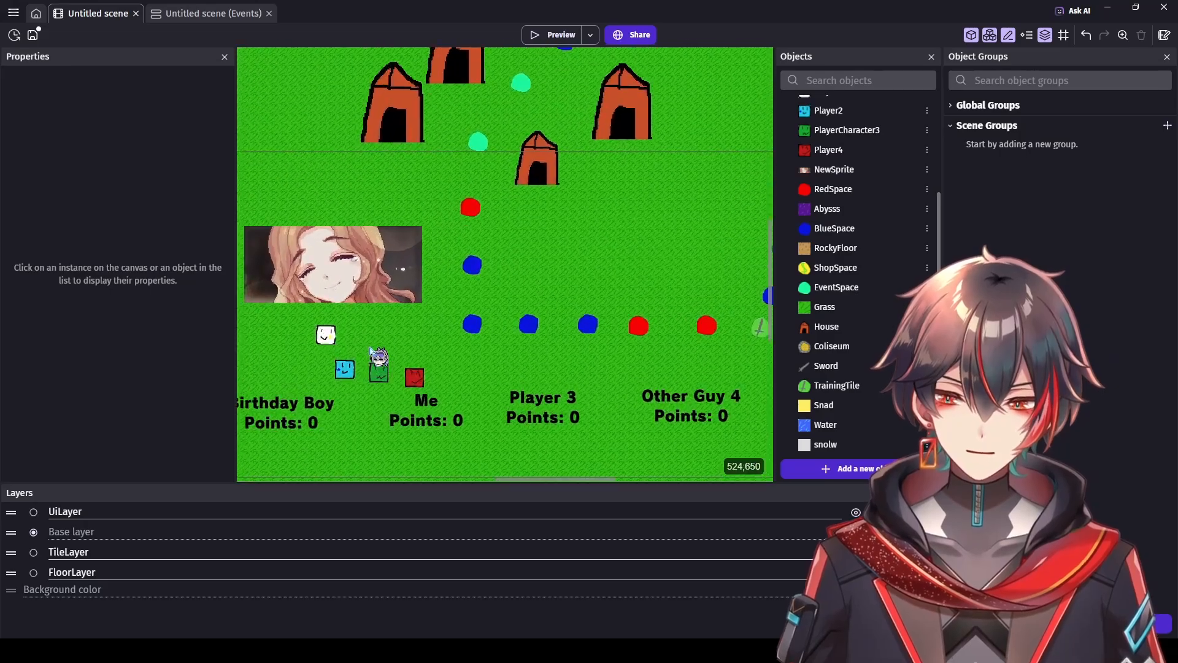
ctrl+scroll(370, 351, up, 1)
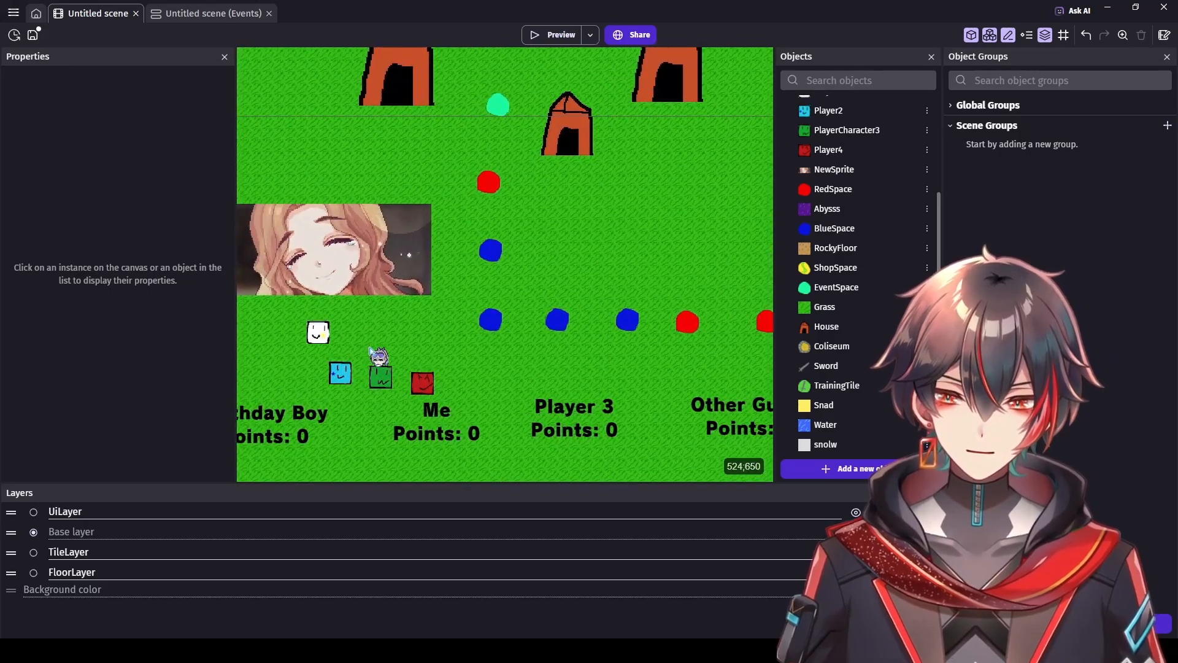
click(202, 14)
click(92, 14)
ctrl+scroll(371, 331, down, 3)
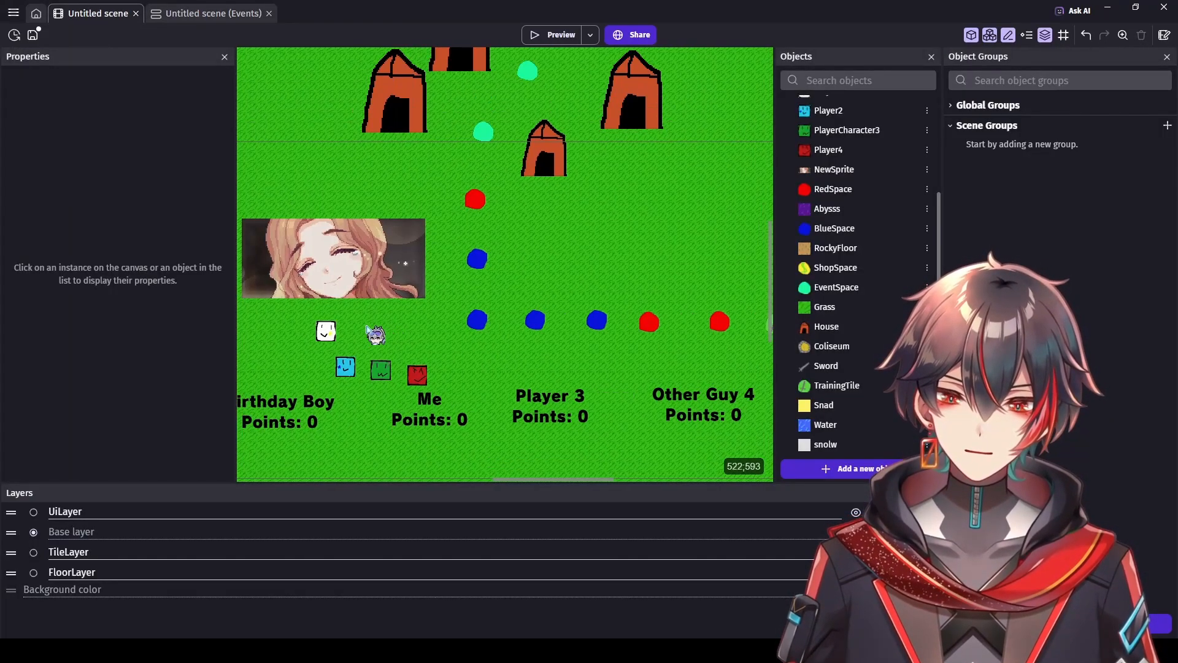
mouse_move(332, 326)
mouse_down()
mouse_move(459, 319)
mouse_move(479, 266)
mouse_move(480, 129)
mouse_move(348, 334)
mouse_up()
ctrl+scroll(460, 320, down, 1)
click(461, 325)
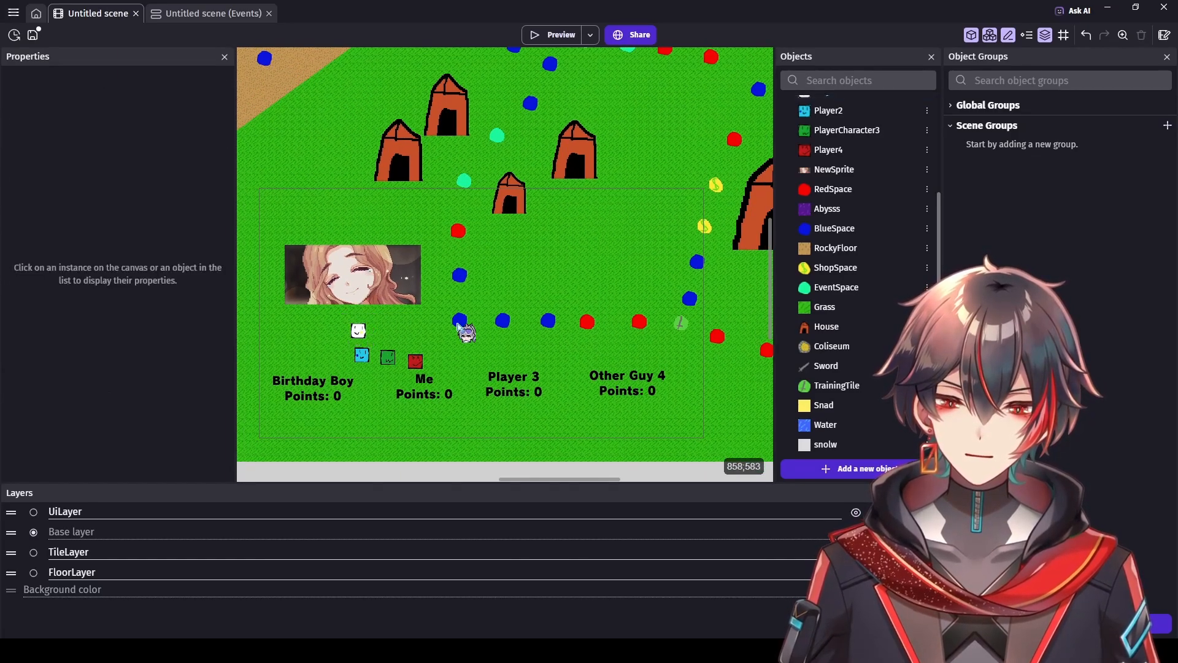
Step: Examine the route from the player pieces to the first BlueSpace tiles and compare it with the scene's events
ctrl+scroll(508, 237, down, 1)
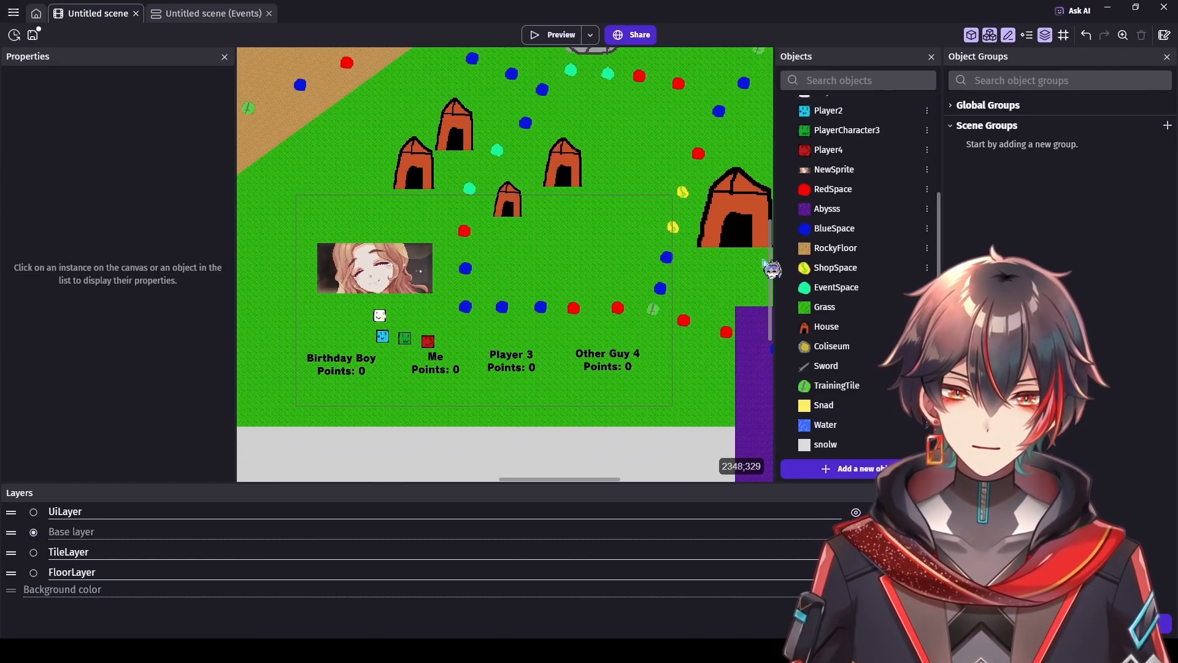
scroll(771, 252, up, 3)
scroll(776, 251, down, 3)
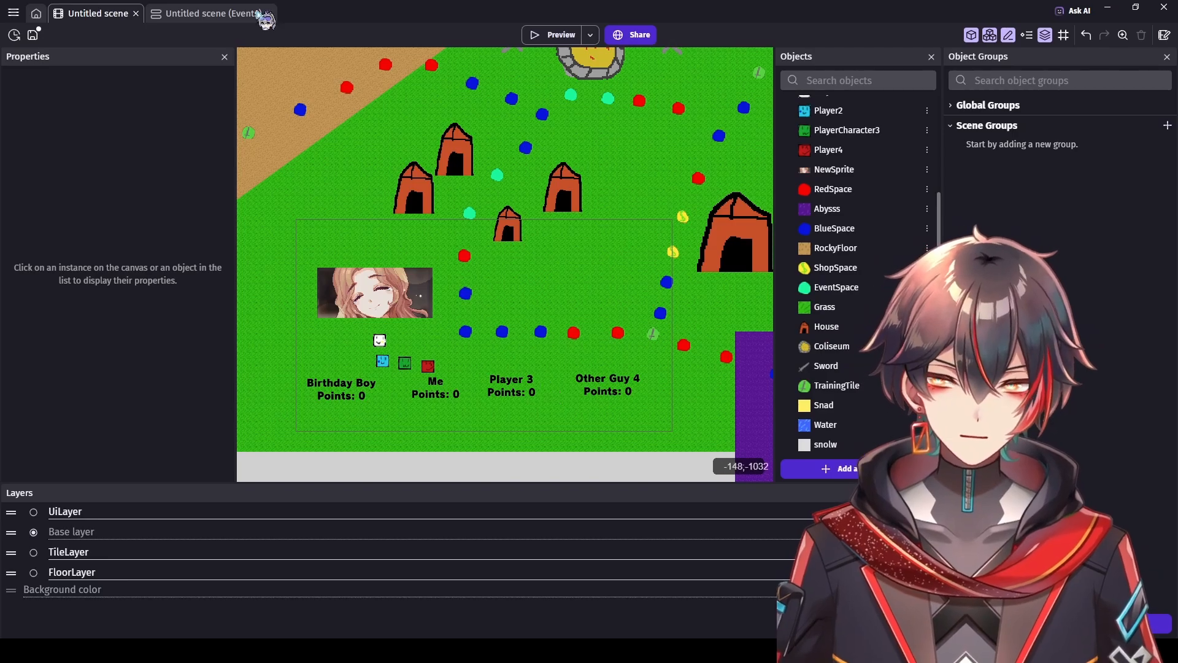
click(212, 14)
click(89, 15)
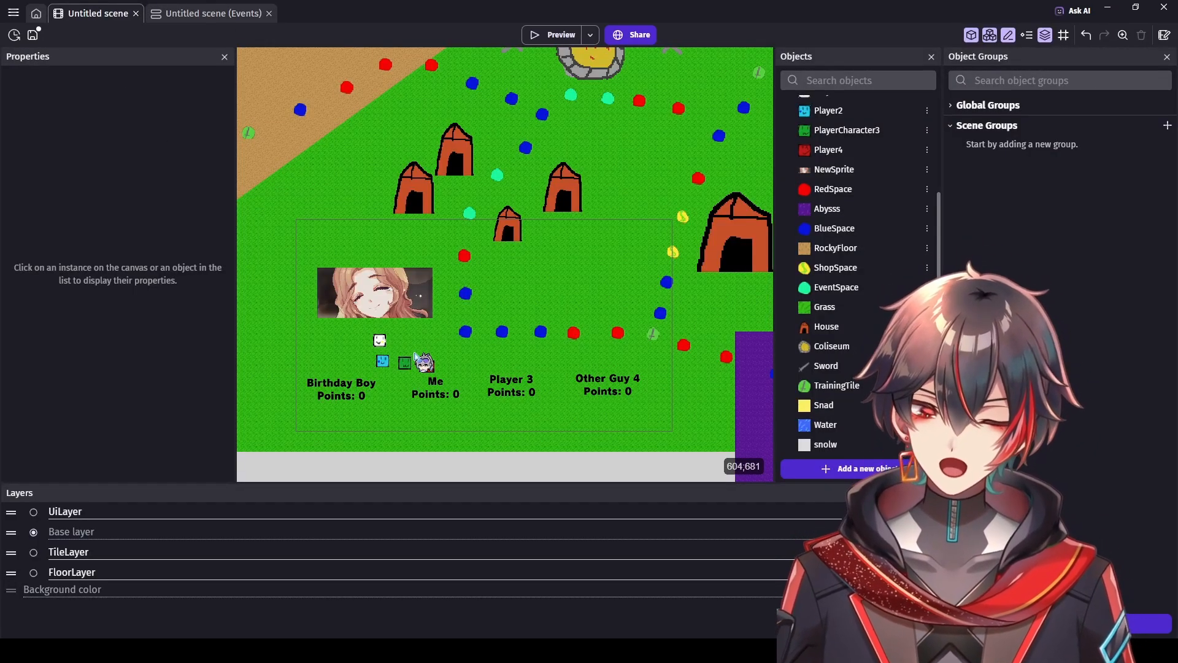
drag(415, 357, 460, 335)
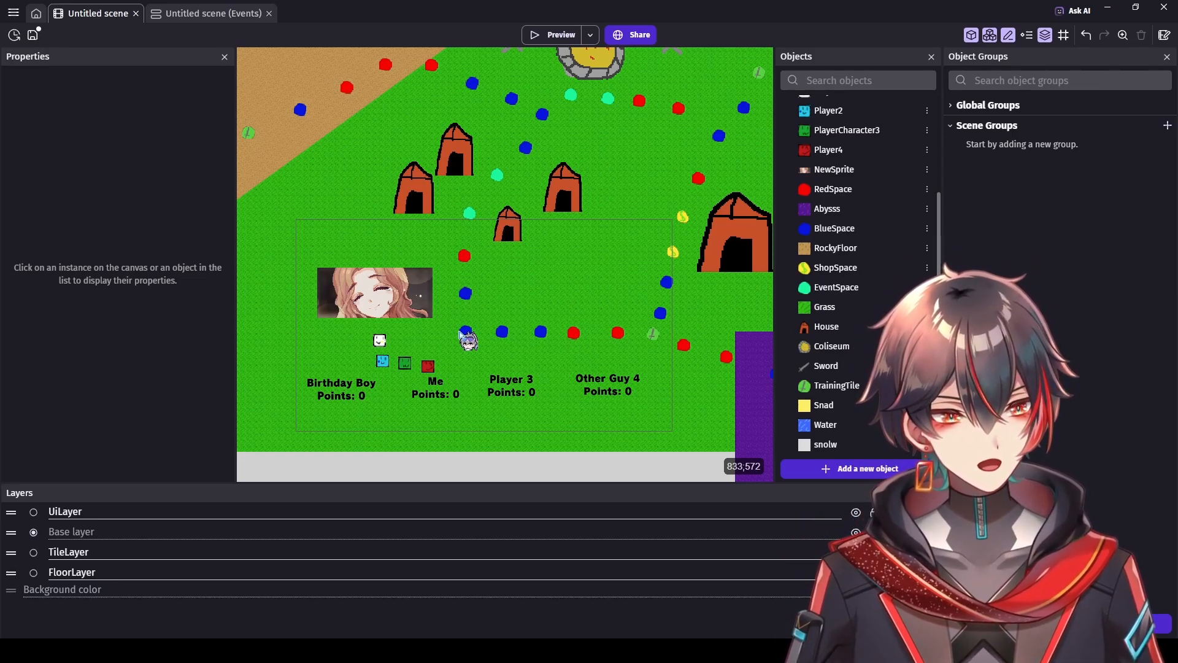
drag(460, 335, 465, 335)
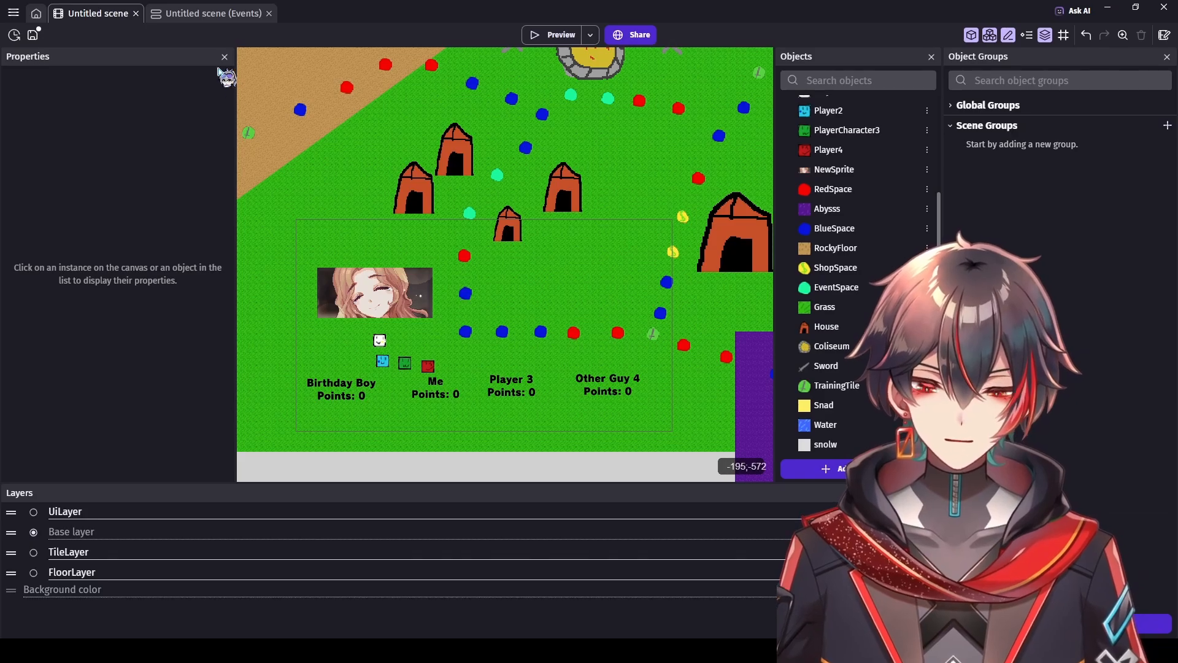
click(216, 15)
click(98, 15)
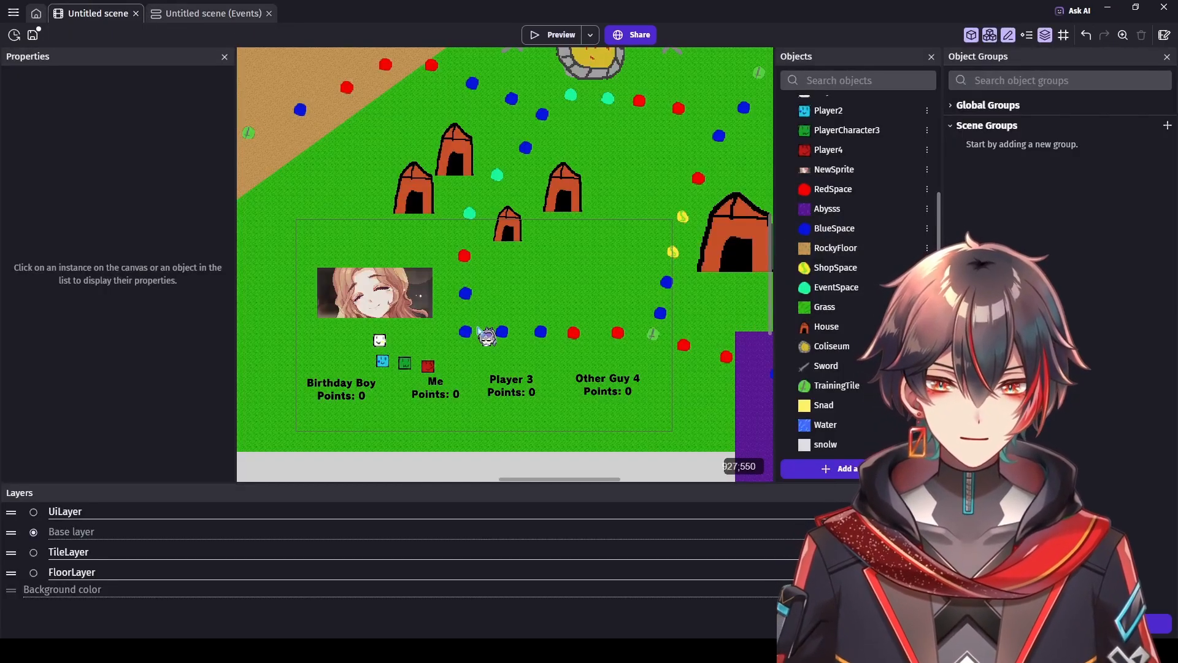
Step: Make TileLayer active and open the behaviors of the BlueSpace tile nearest the player pieces
click(34, 553)
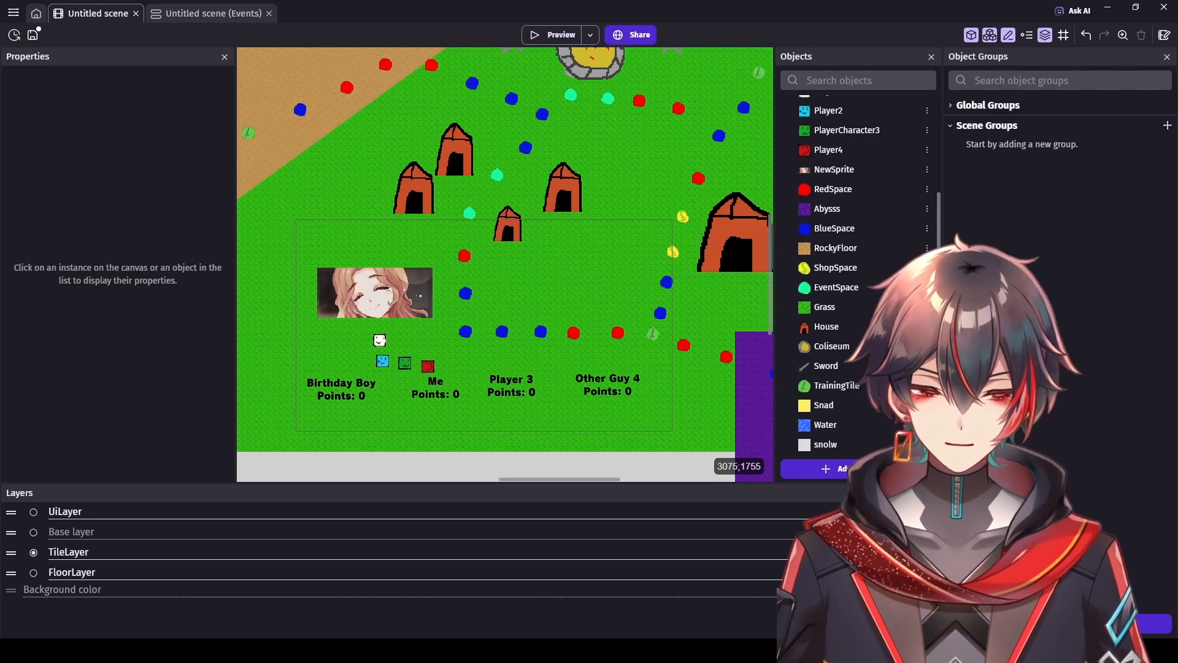
ctrl+scroll(552, 342, up, 2)
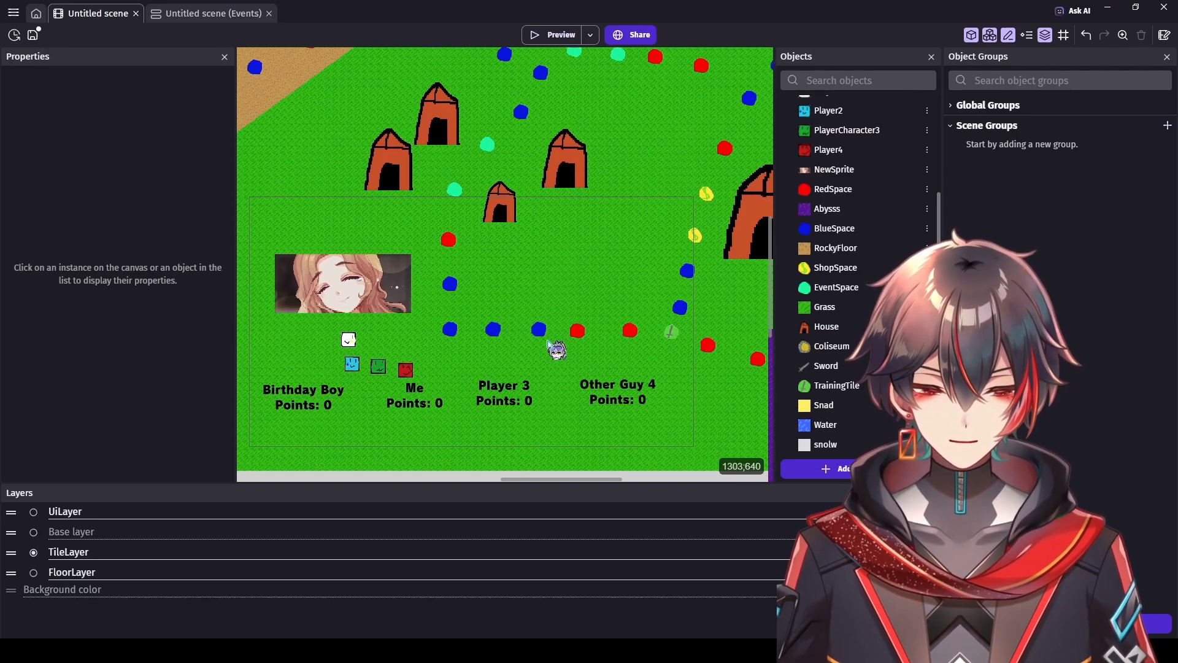
click(449, 330)
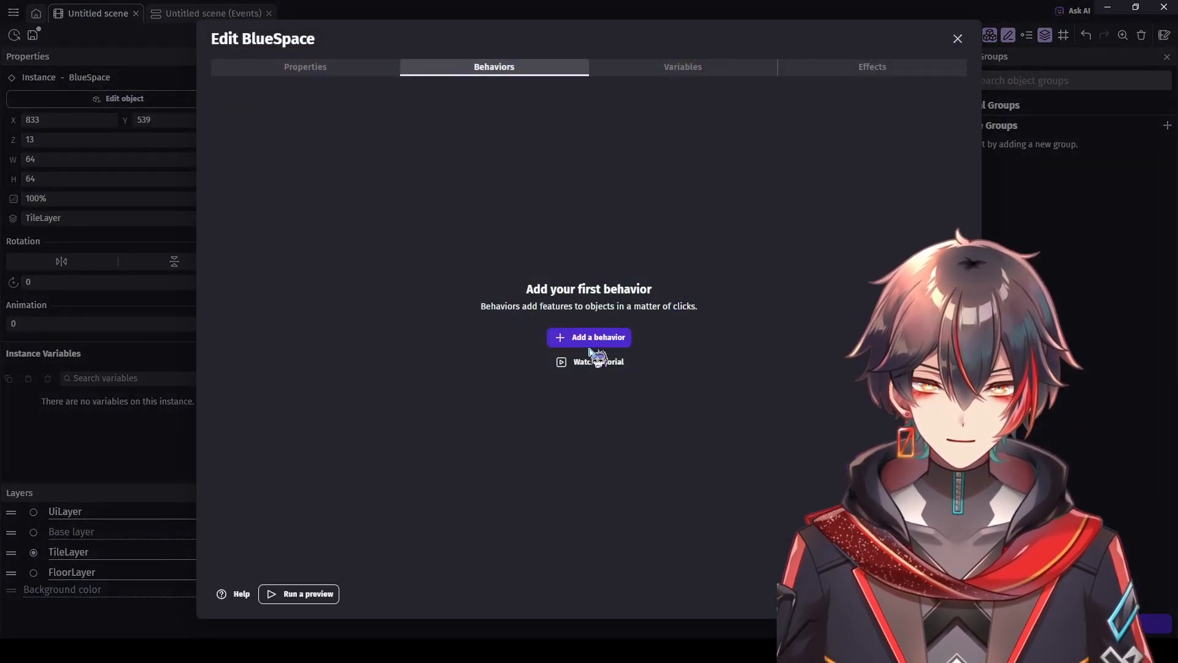
Step: Search the behaviors that can be added to BlueSpace for "link" and close the object editor without adding any
click(589, 337)
text(link)
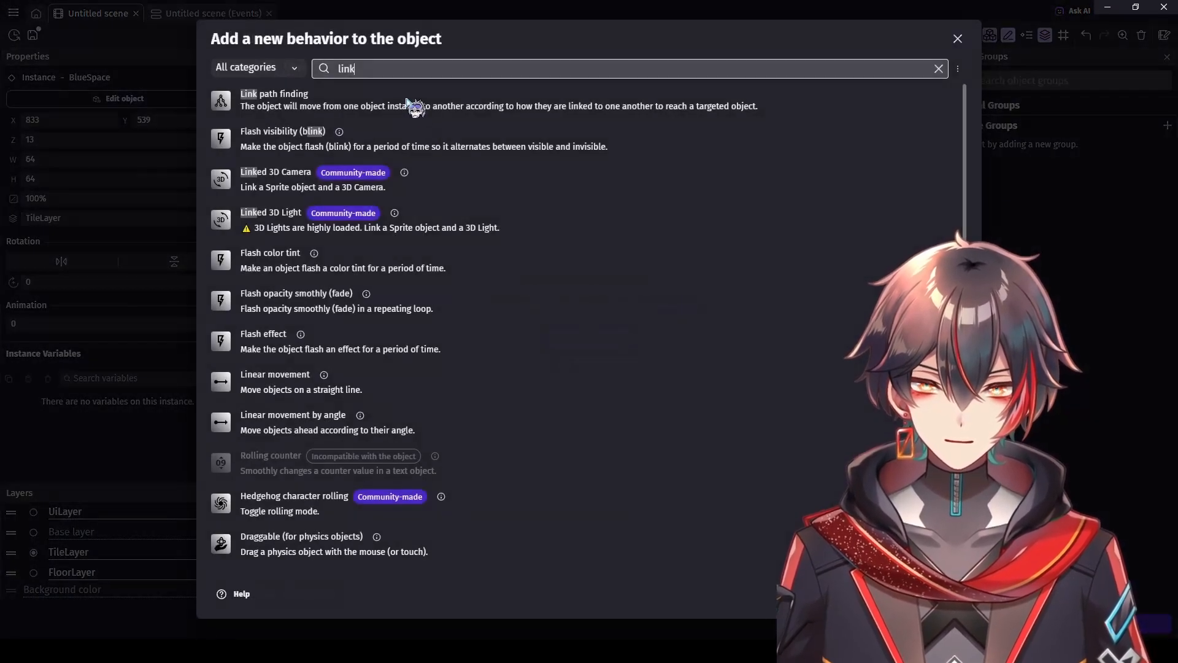
scroll(430, 246, down, 2)
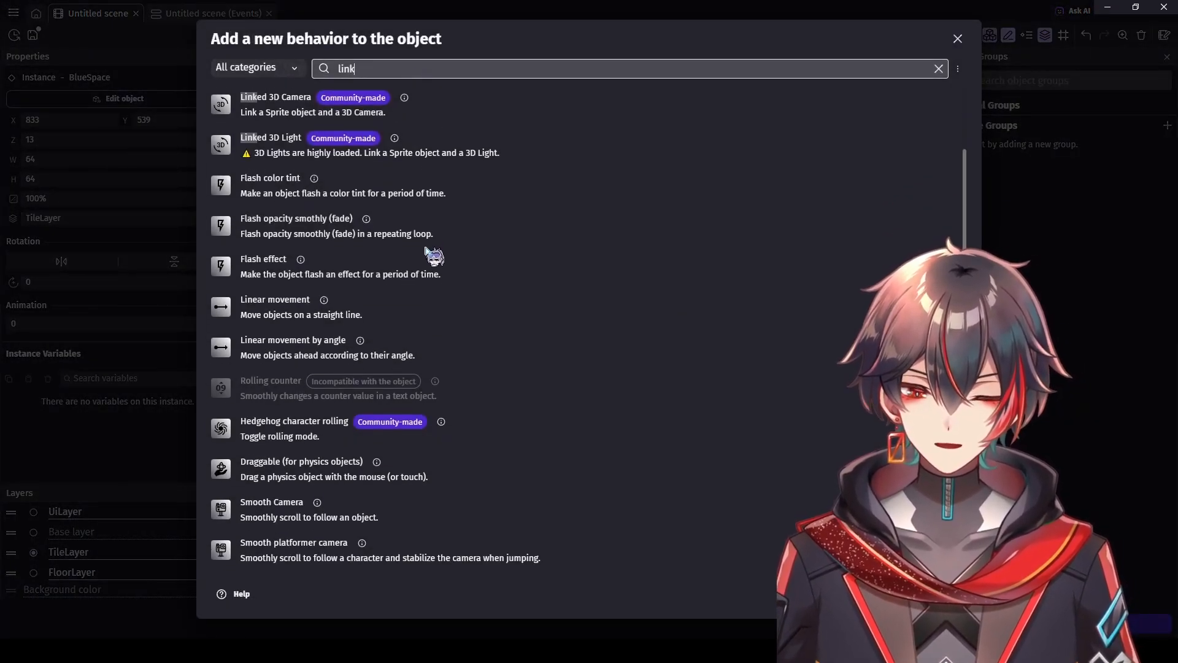
scroll(461, 260, up, 1)
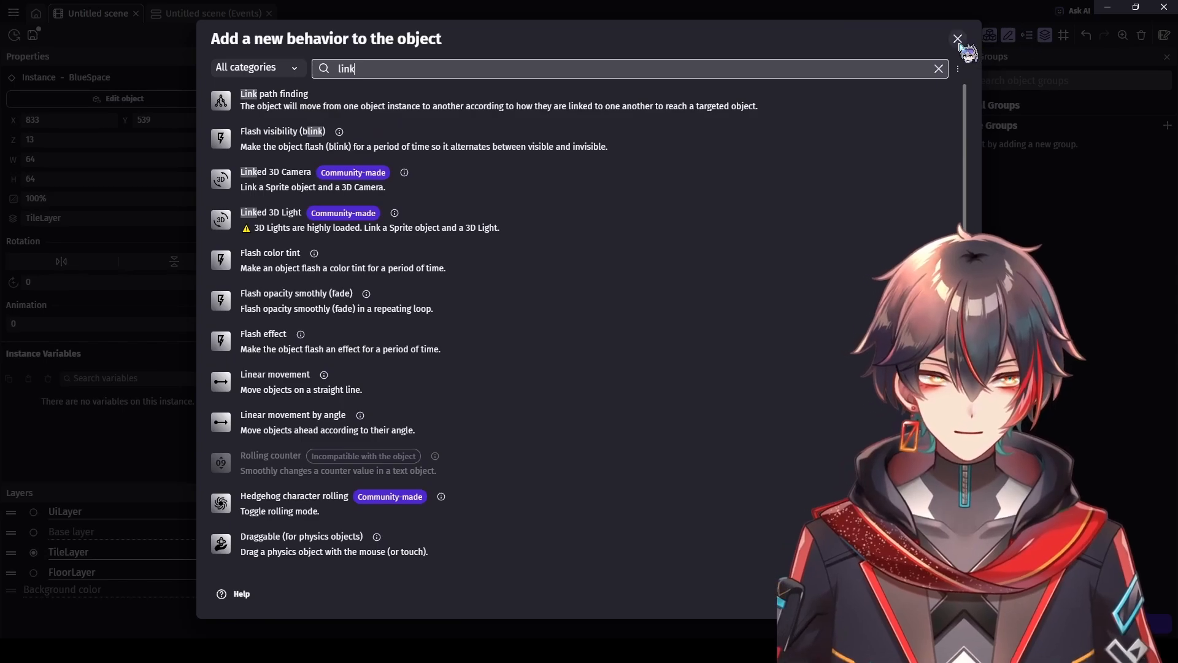
click(957, 39)
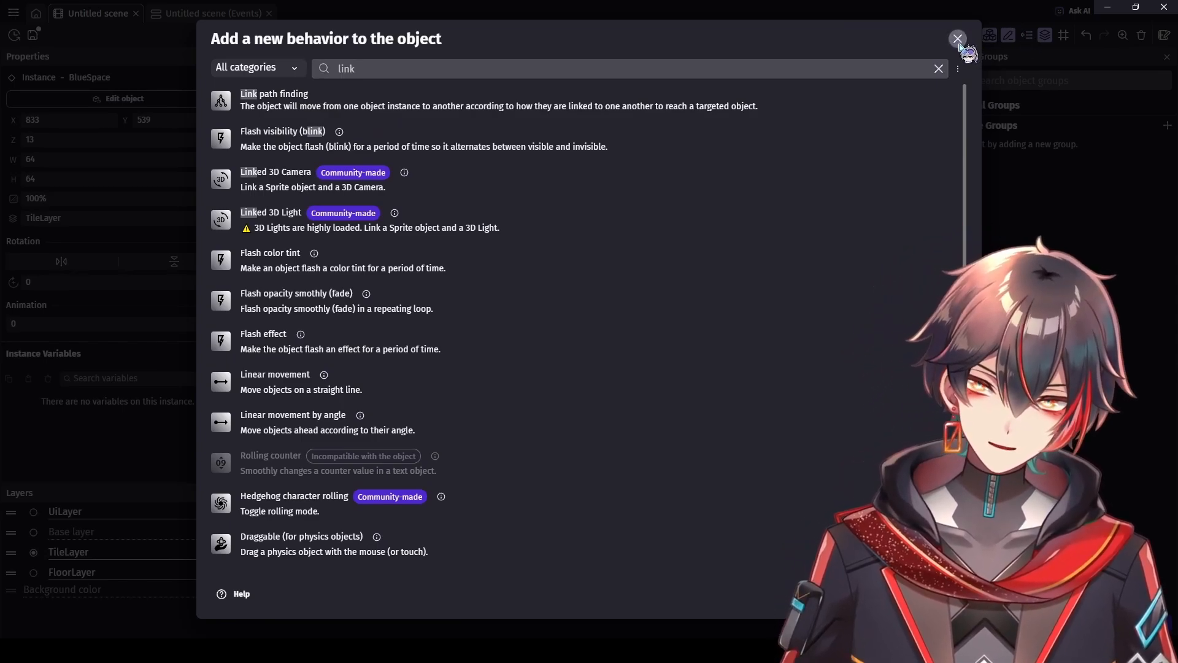
click(958, 39)
click(955, 36)
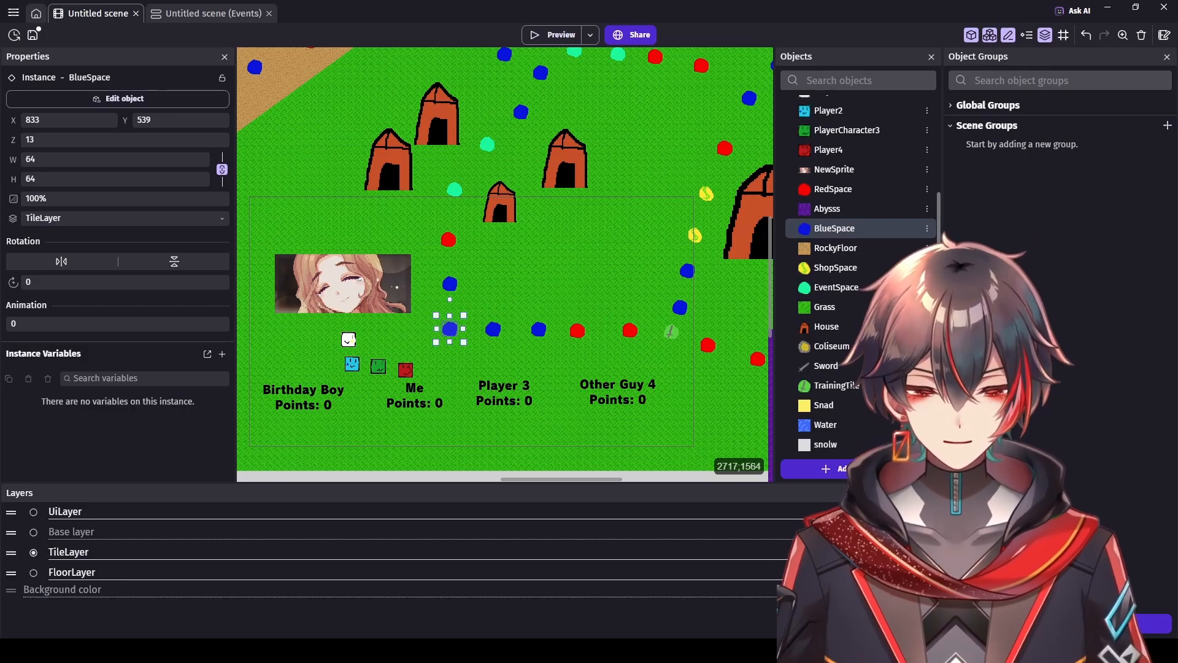
Step: Start a condition on the Player1 movement event and compare BlueSpace's Can reach conditions, including those limited by length and cost
click(214, 15)
click(60, 86)
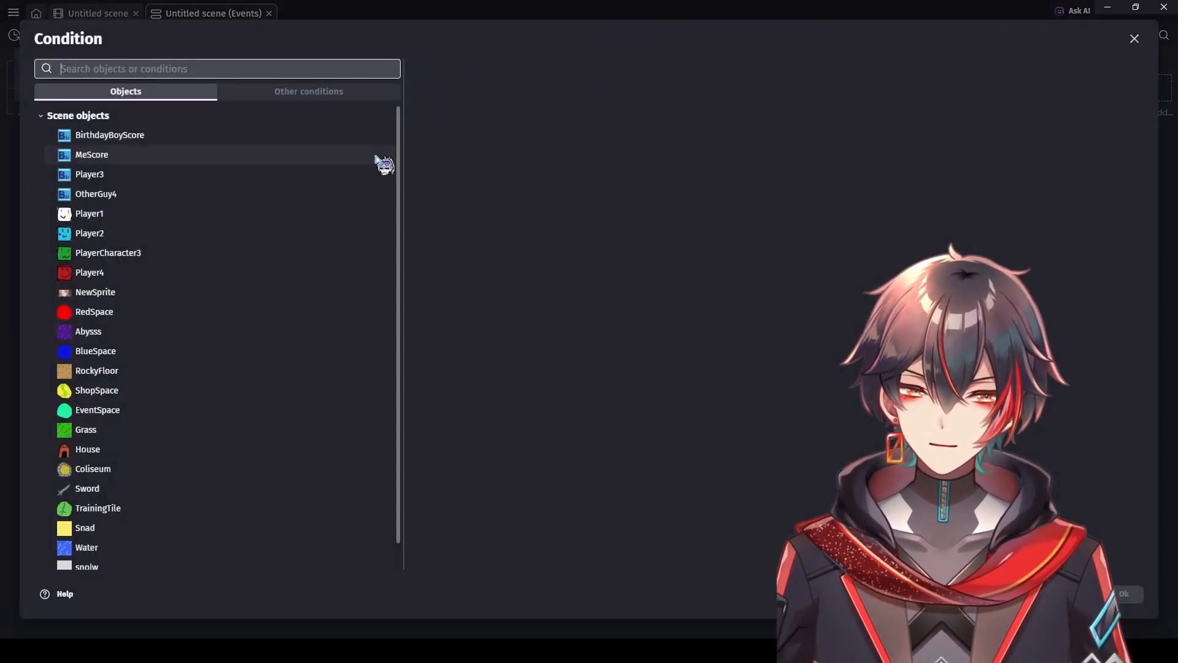
scroll(148, 378, down, 1)
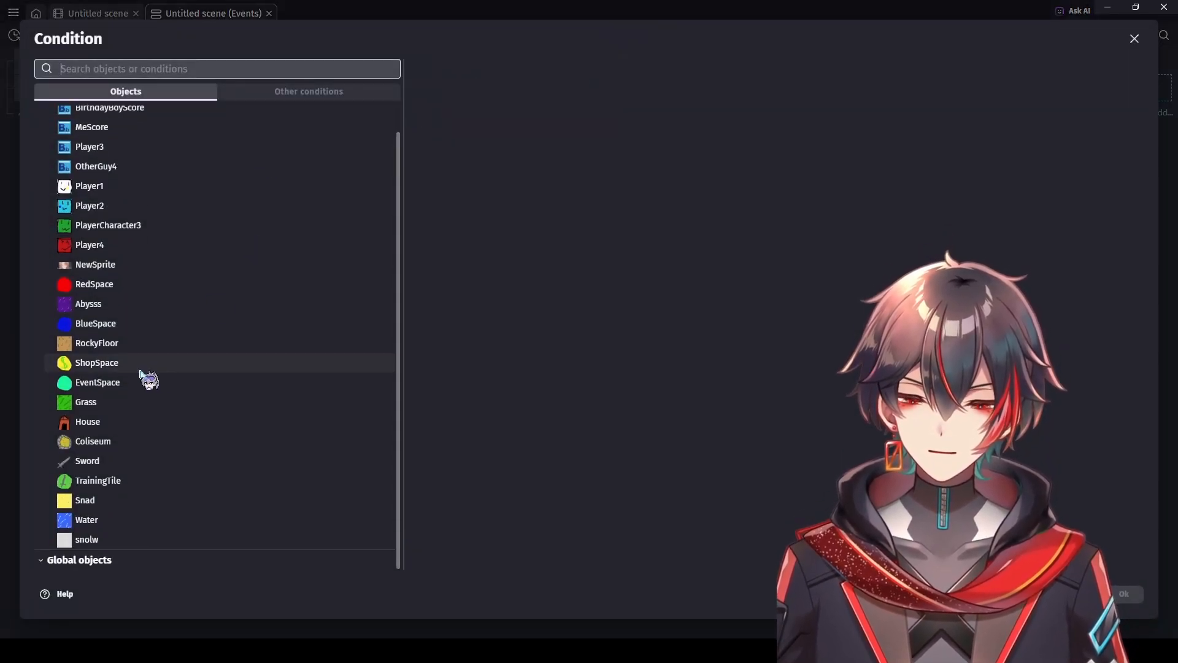
click(126, 318)
scroll(621, 288, down, 15)
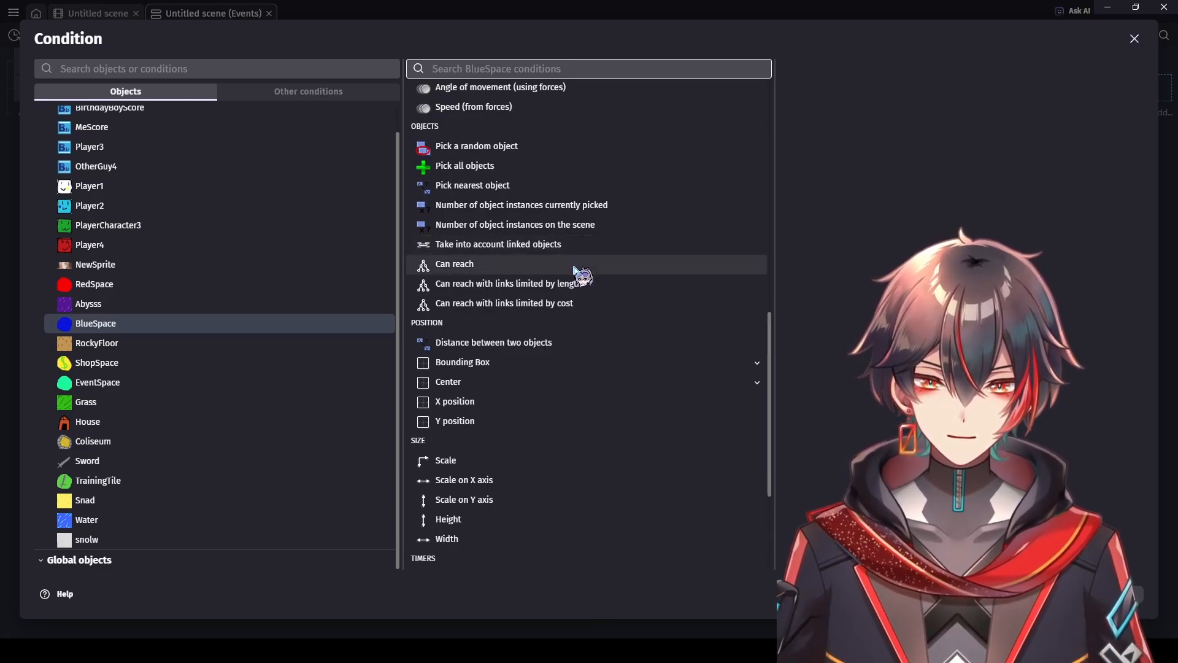
click(612, 270)
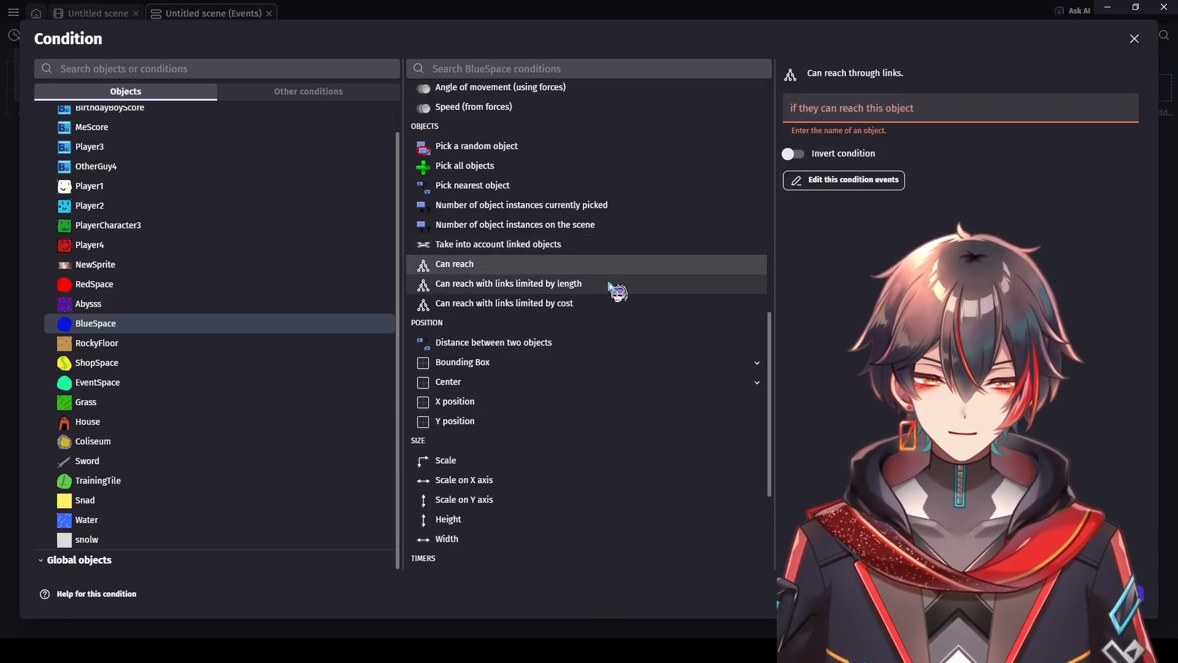
click(609, 286)
click(603, 297)
click(603, 289)
click(602, 273)
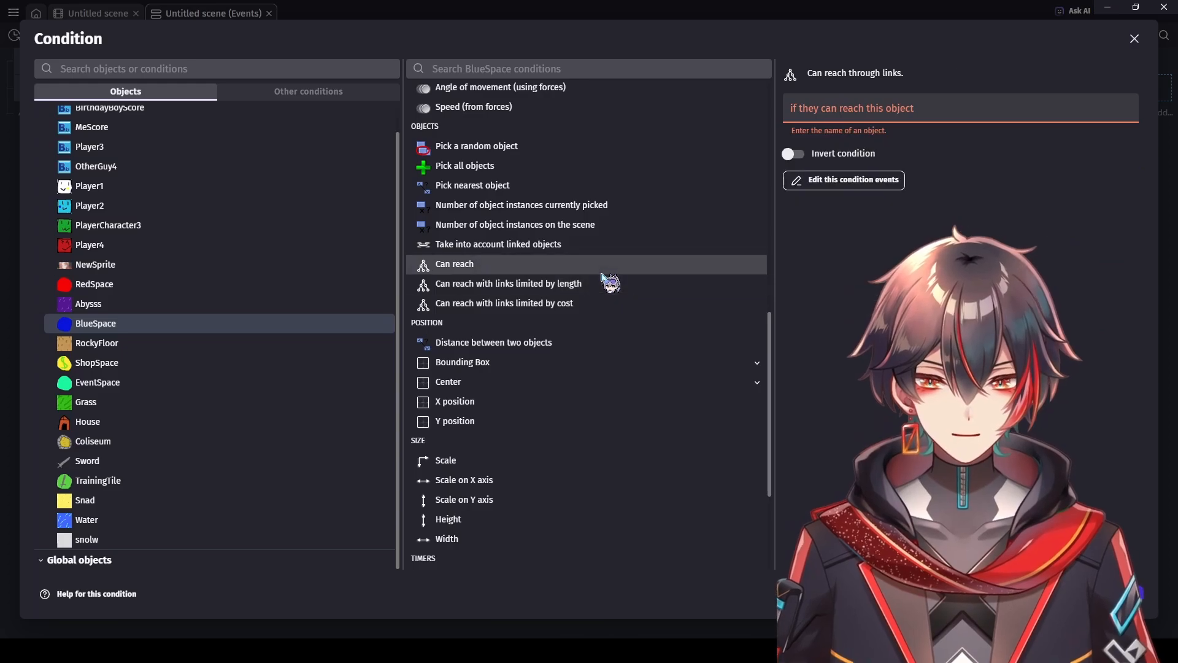
Step: Examine the Can reach settings and the other BlueSpace conditions, and close the condition editor without adding one
scroll(599, 300, down, 3)
scroll(589, 313, up, 4)
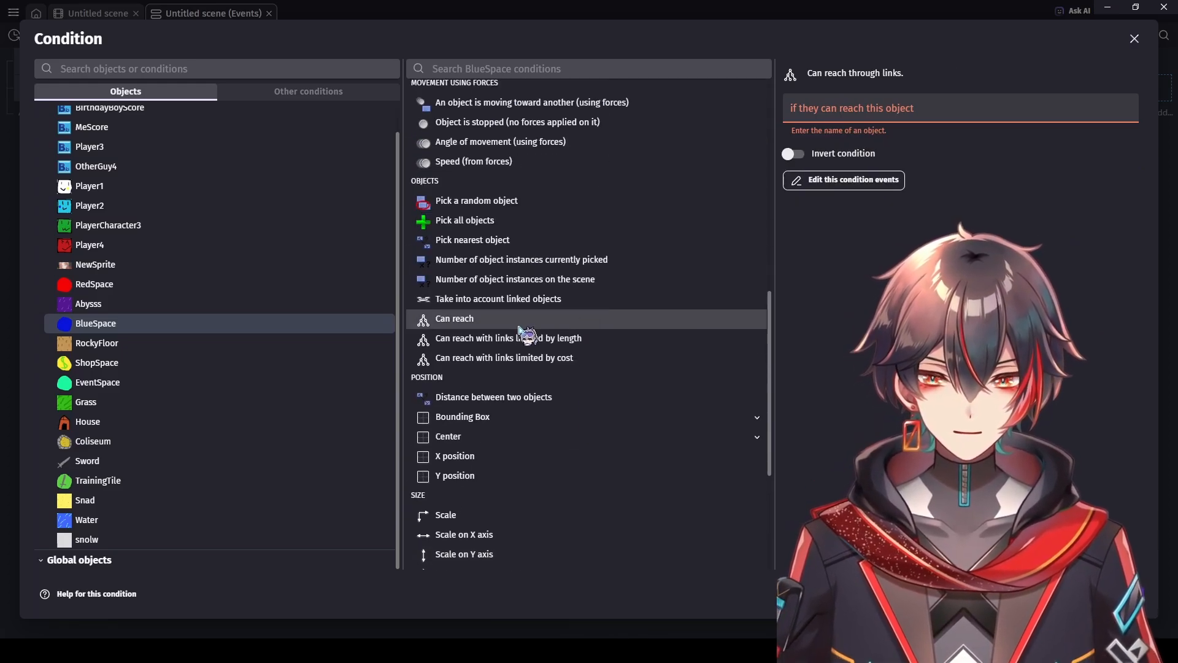
click(520, 339)
click(519, 359)
scroll(526, 343, up, 5)
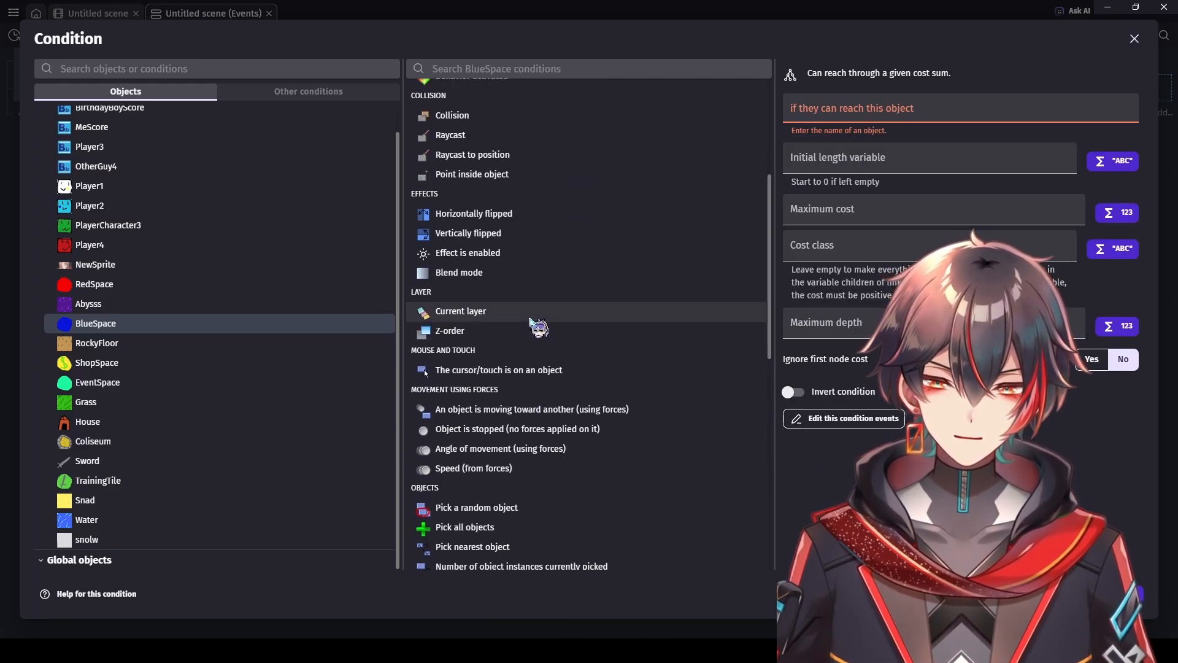
scroll(532, 319, up, 3)
scroll(532, 319, down, 6)
scroll(533, 318, up, 5)
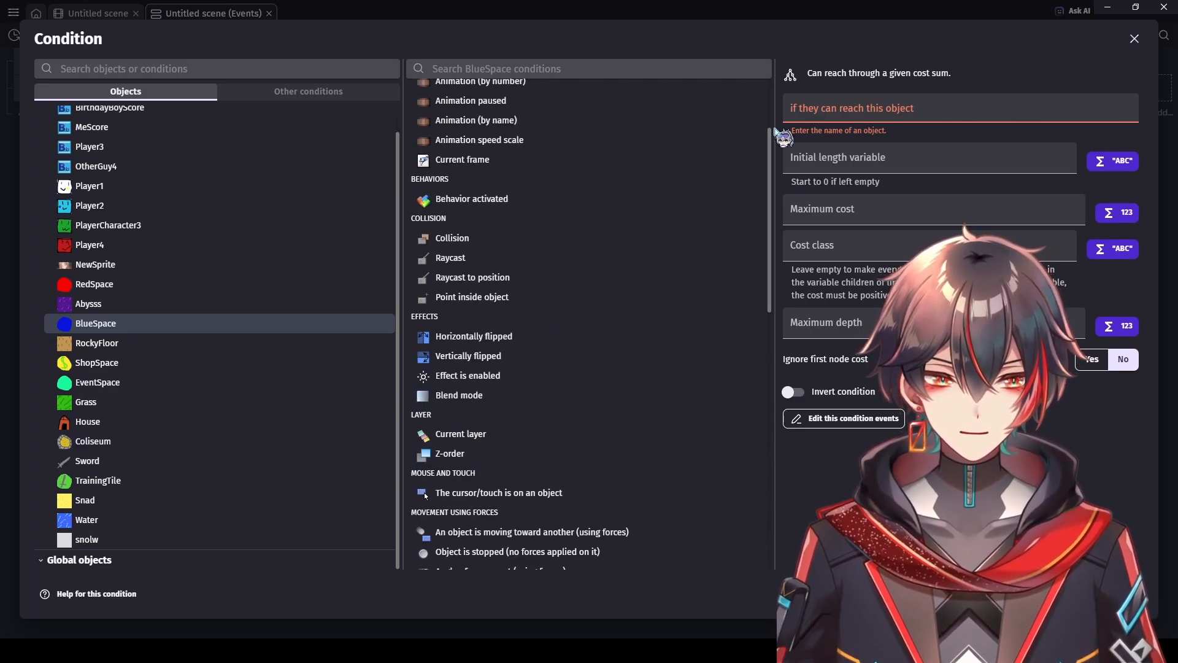
click(1134, 38)
Step: Inspect the variables, effects and properties of the BlueSpace tile just below the RedSpace in the scene, and close its editor
click(98, 13)
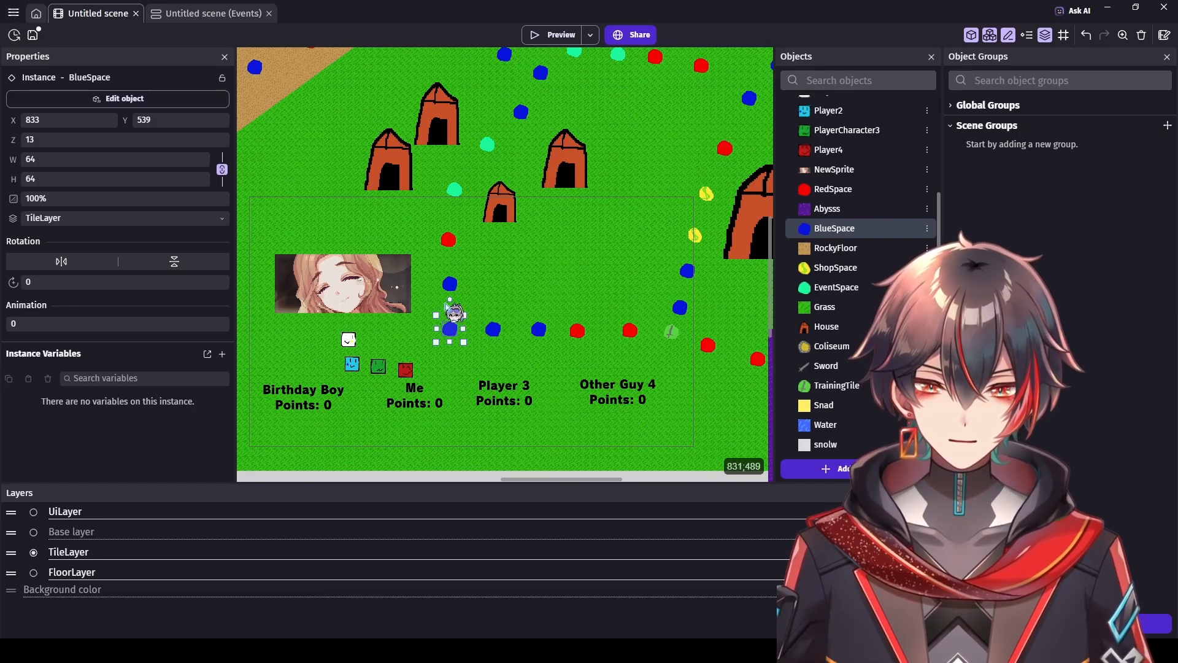
click(451, 284)
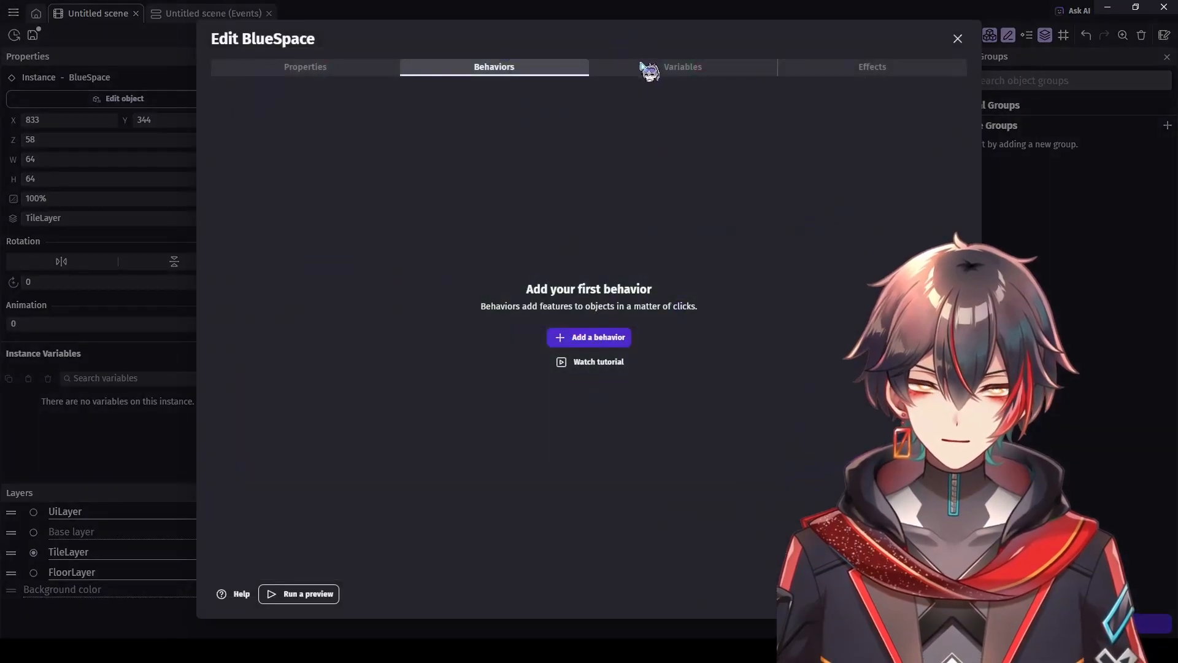
click(645, 66)
click(858, 68)
click(344, 68)
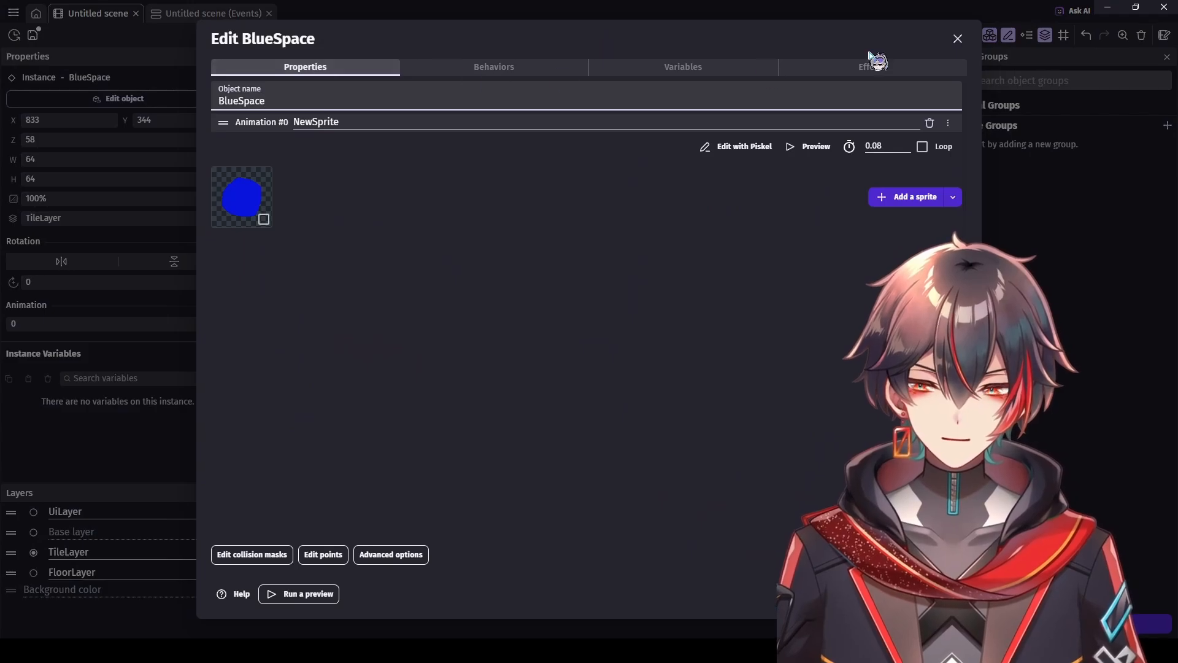
click(958, 39)
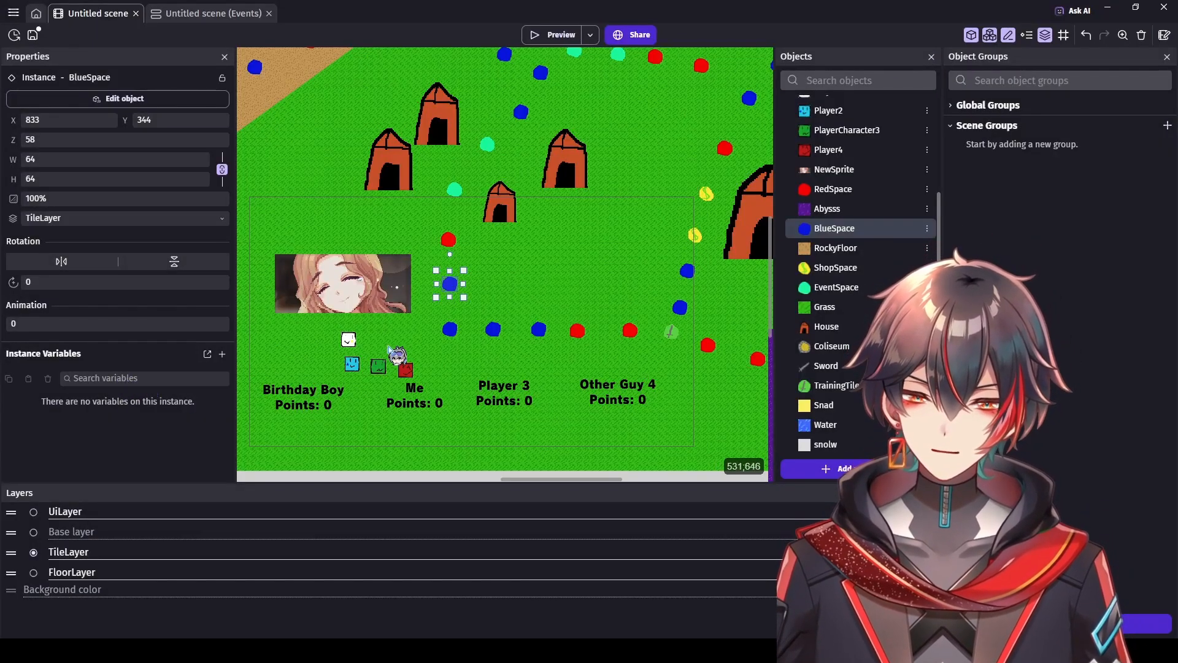
Step: Try adding a new number variable to the BlueSpace object
double_click(450, 284)
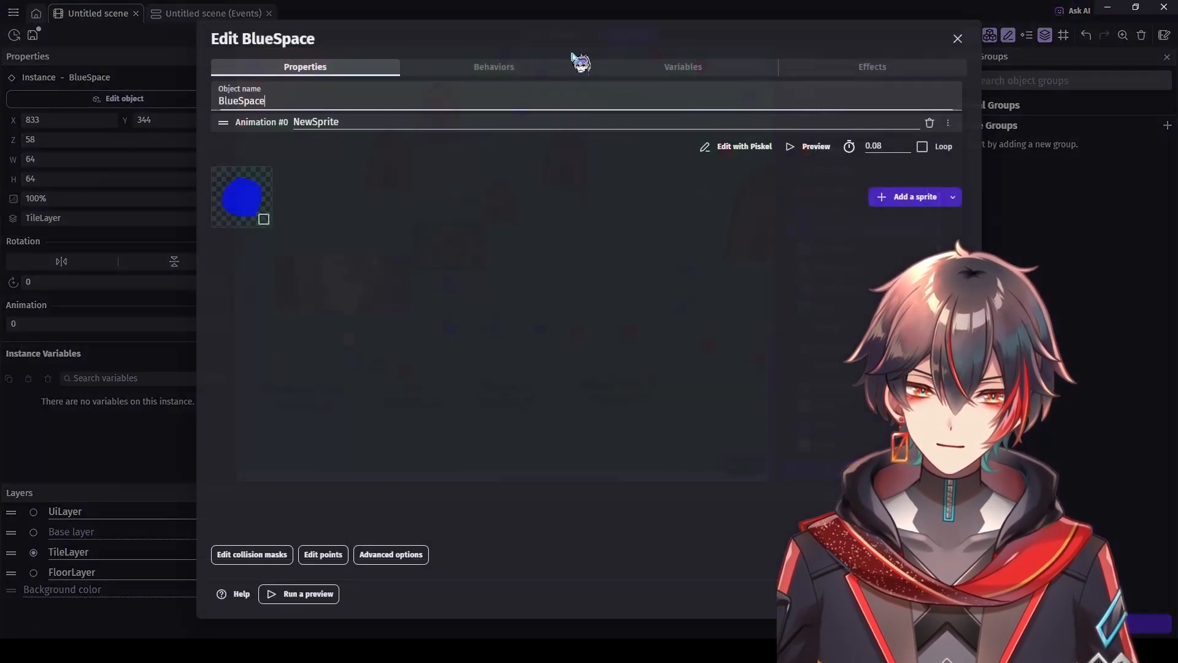
click(619, 67)
click(945, 98)
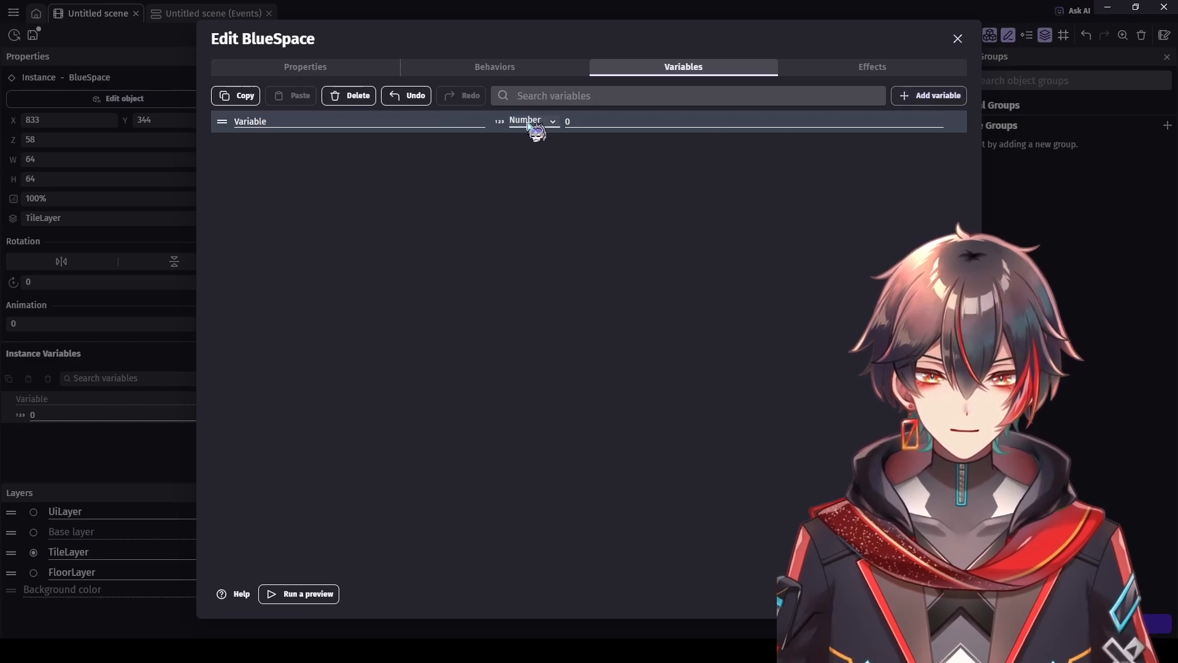
Step: Browse the behaviors available for BlueSpace with the "link" search cleared, and discard the changes to the object
click(521, 71)
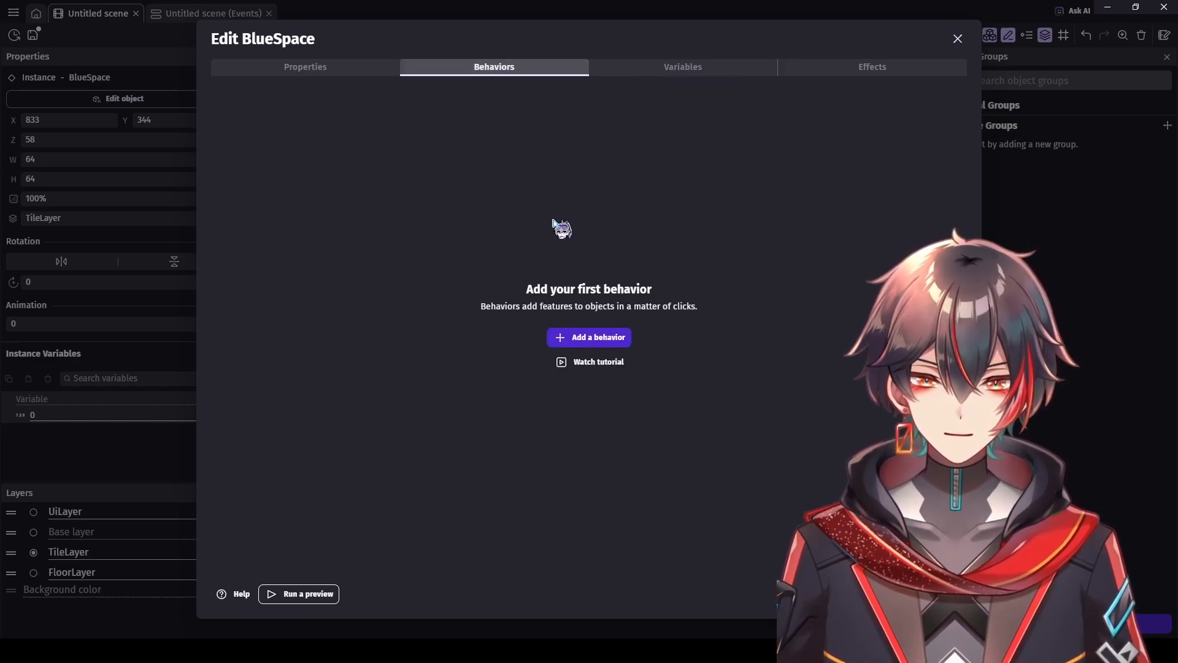
click(588, 338)
click(447, 69)
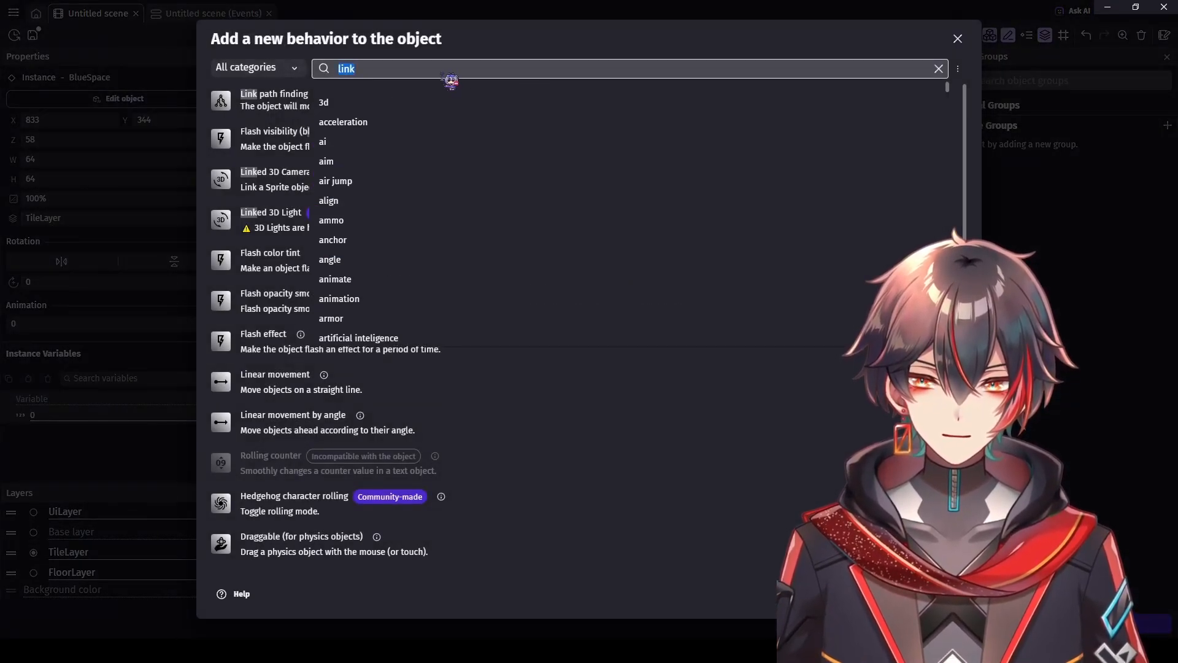
double_click(367, 72)
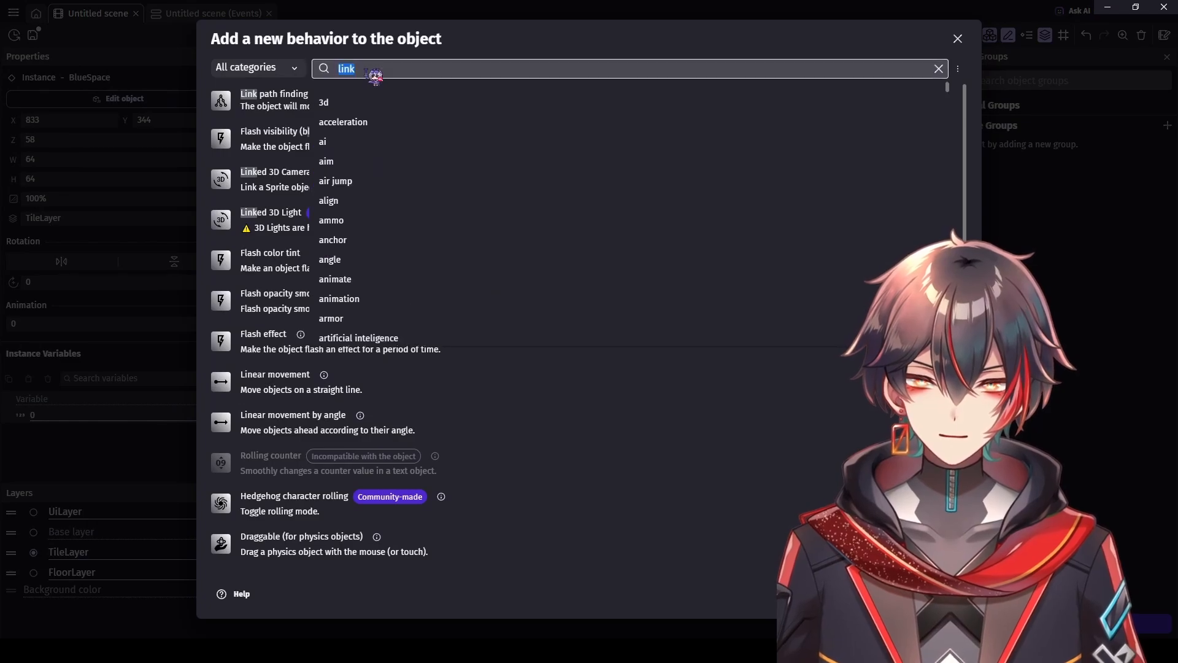
key(BackSpace)
click(427, 54)
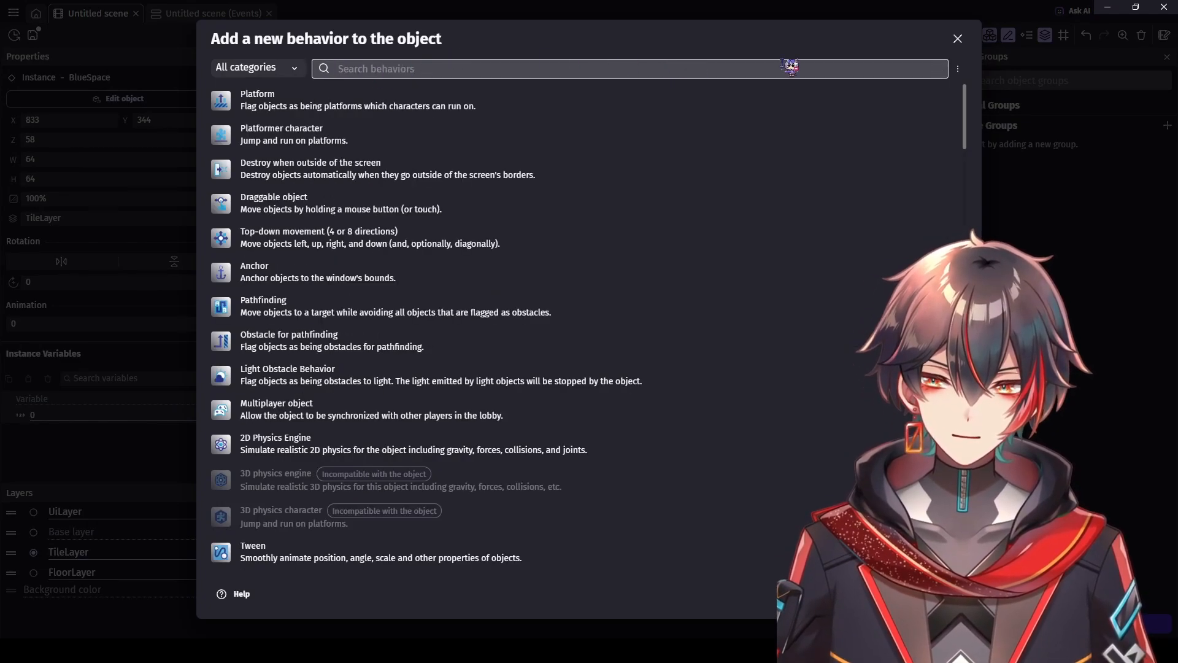
click(964, 38)
click(957, 38)
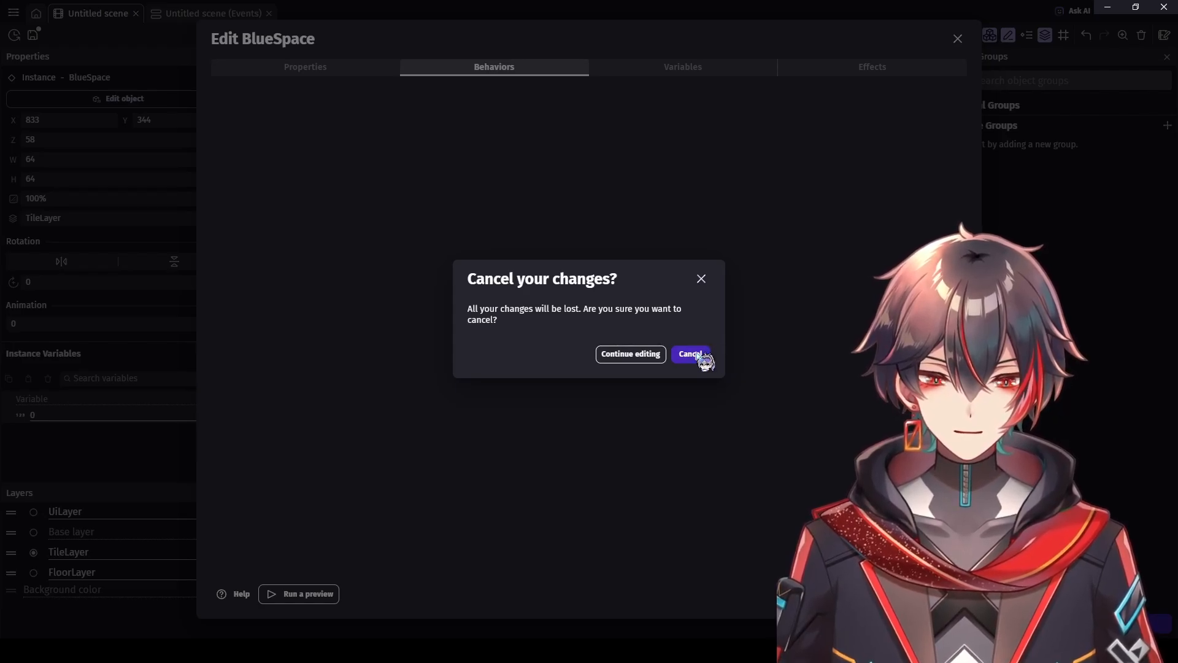
click(690, 354)
scroll(461, 270, up, 2)
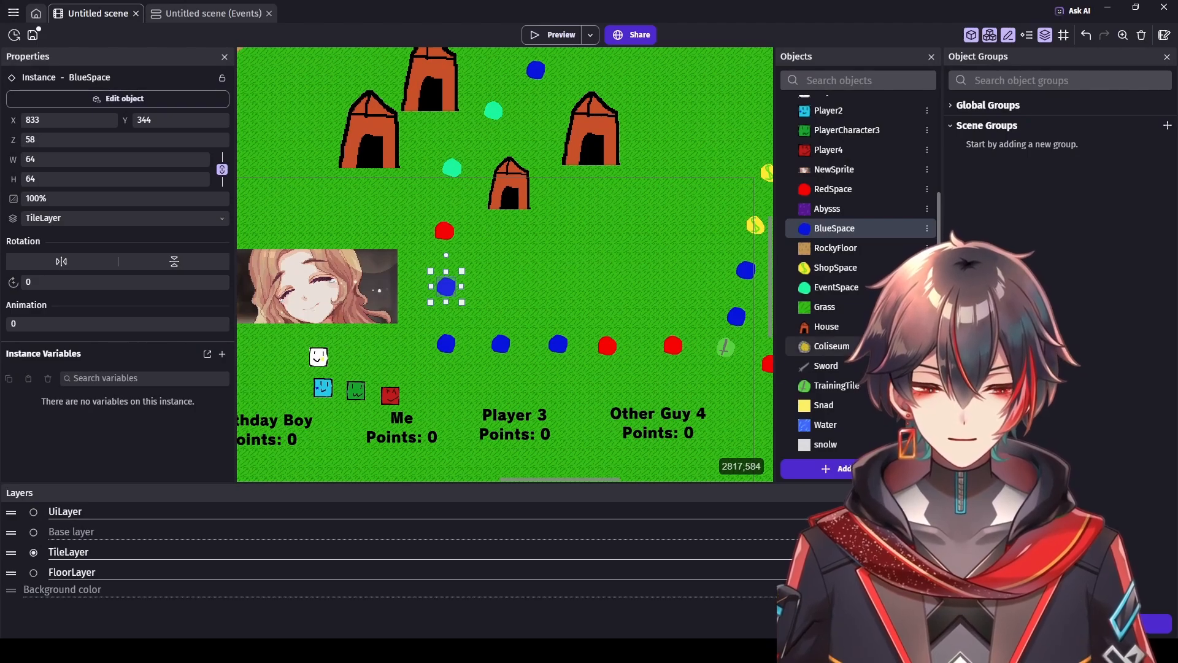
click(606, 307)
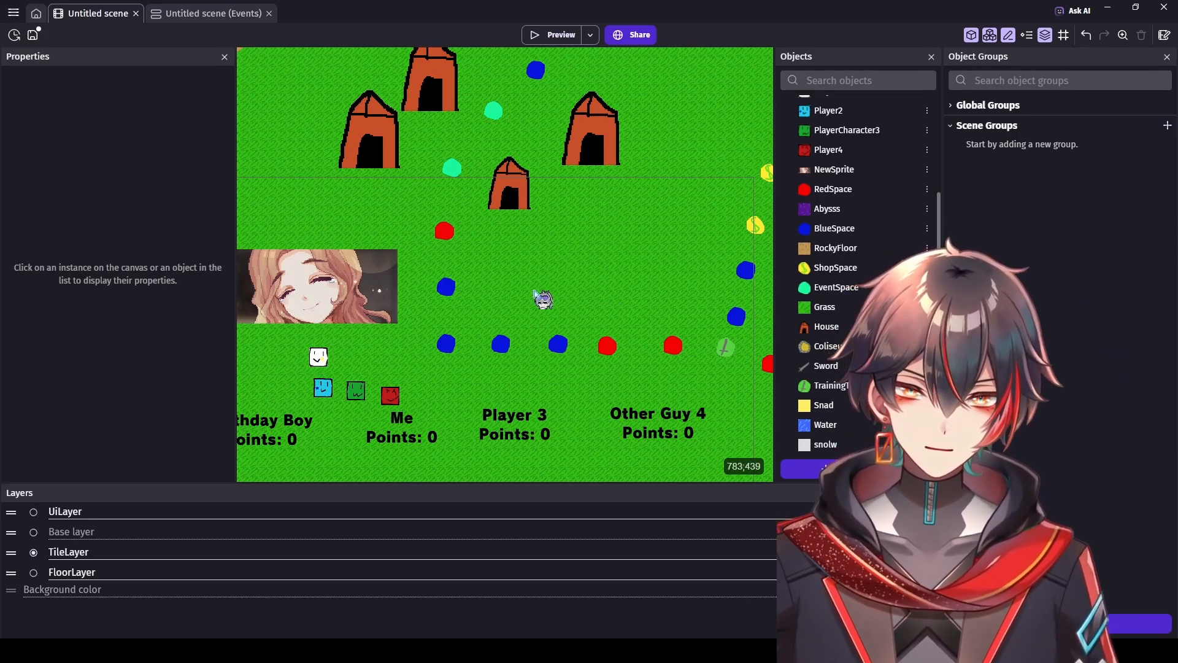
scroll(534, 306, down, 3)
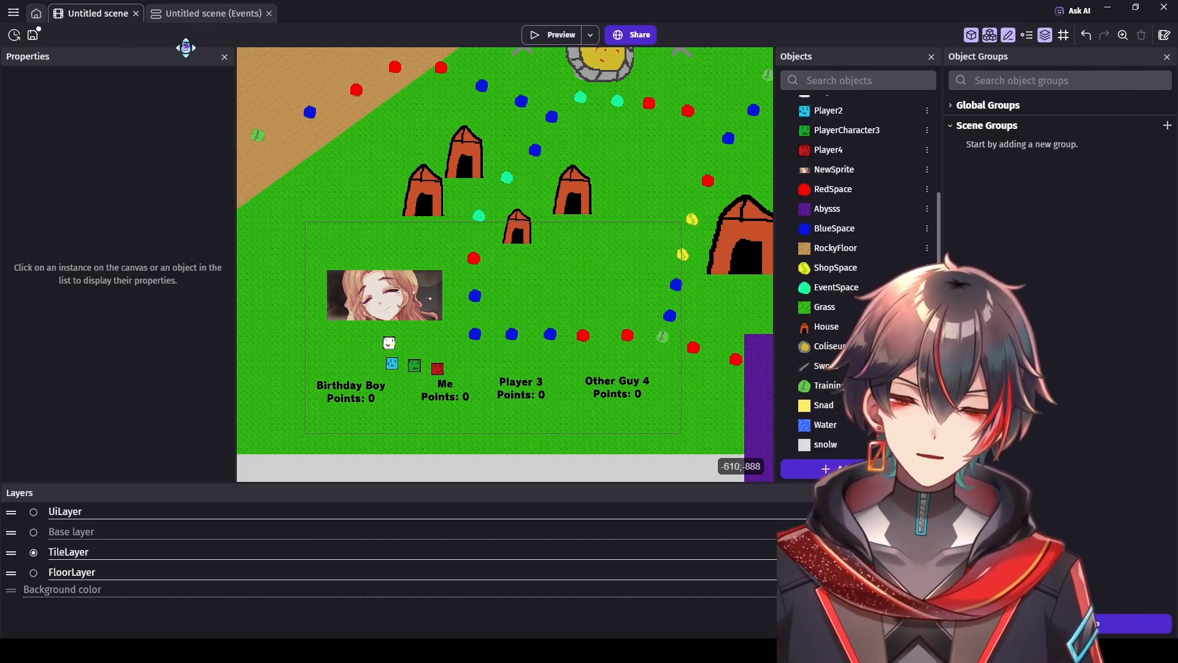
Step: Open the past AI chat about a Mario Party like pathfinding system and read its steps for linking tiles
click(191, 16)
click(1070, 11)
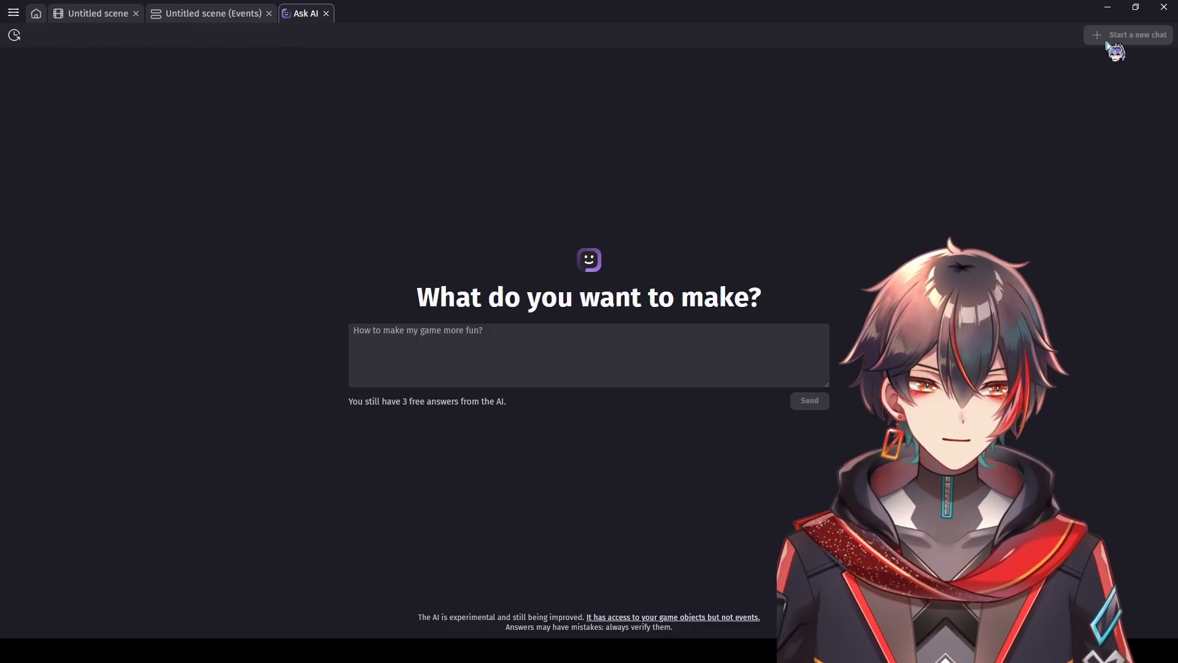
click(15, 35)
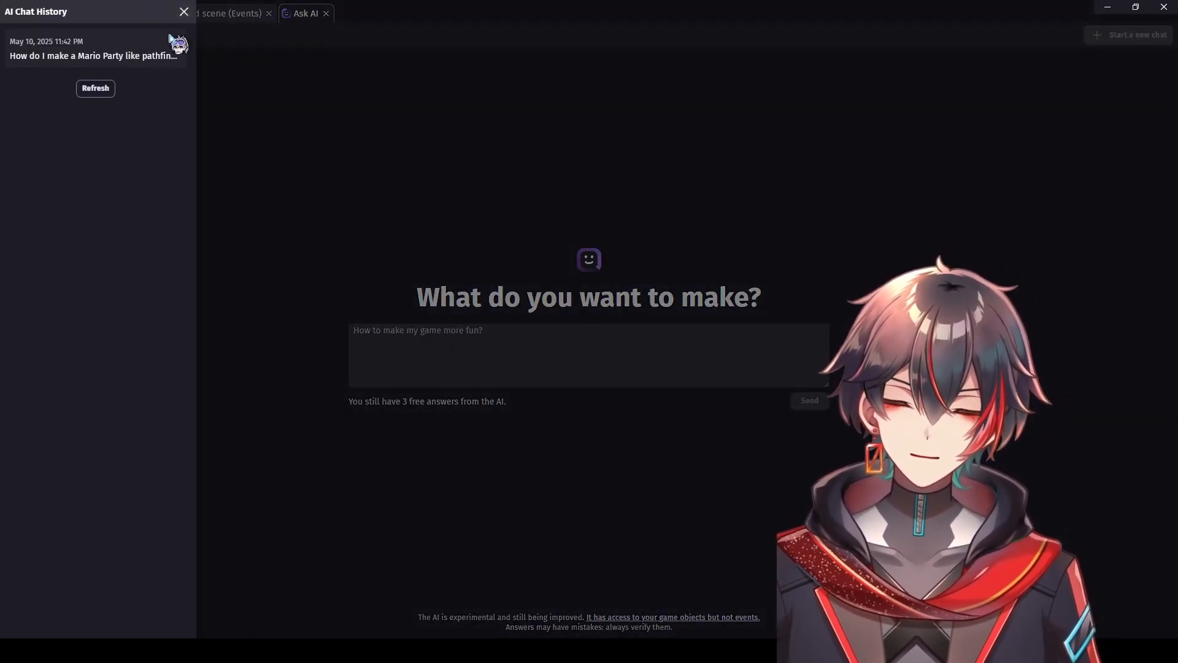
click(140, 54)
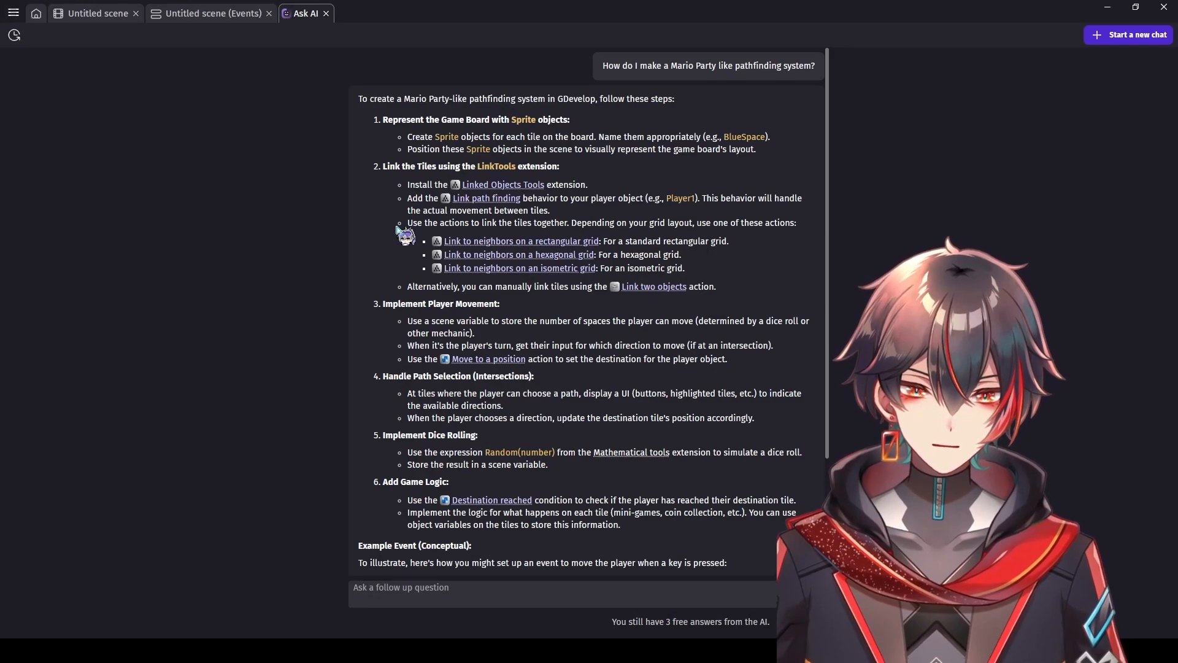
mouse_move(666, 287)
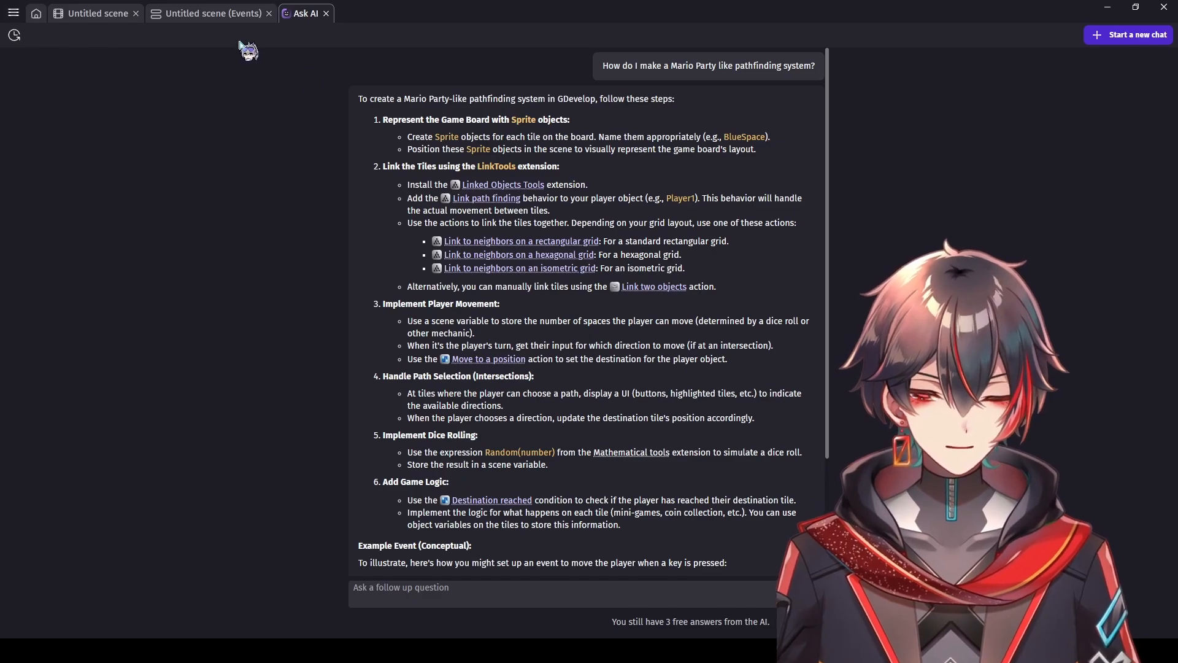
Step: Start a new action on the Player1 movement event, search for "link" and examine the object choices of Link two objects
click(184, 14)
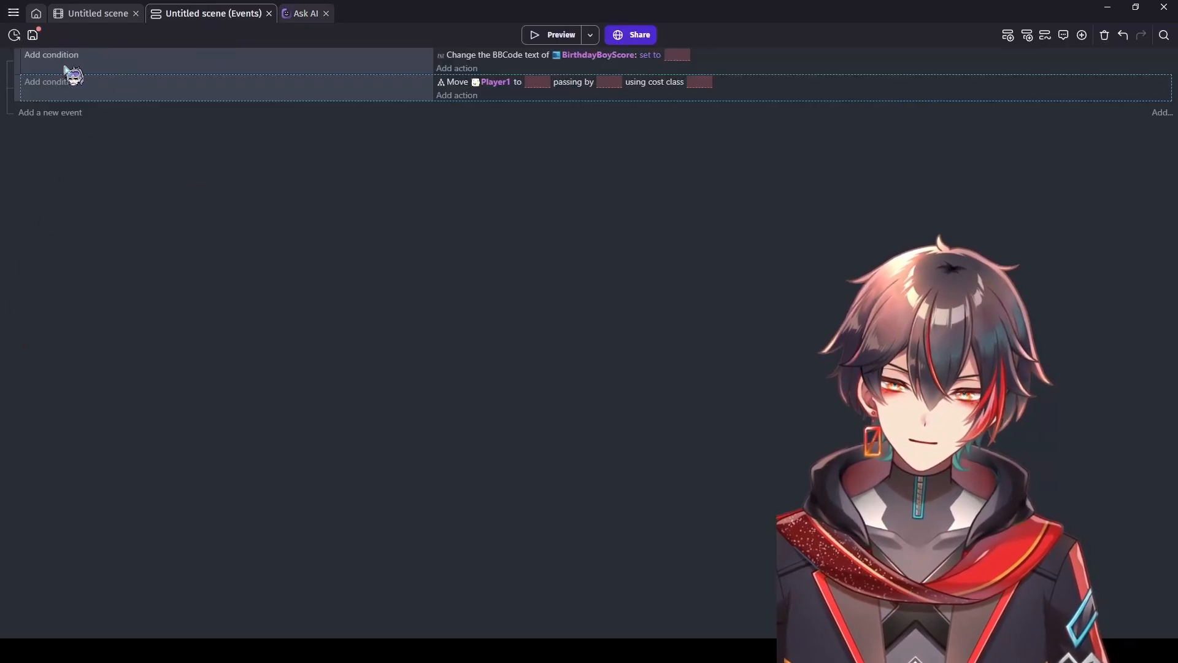
click(475, 97)
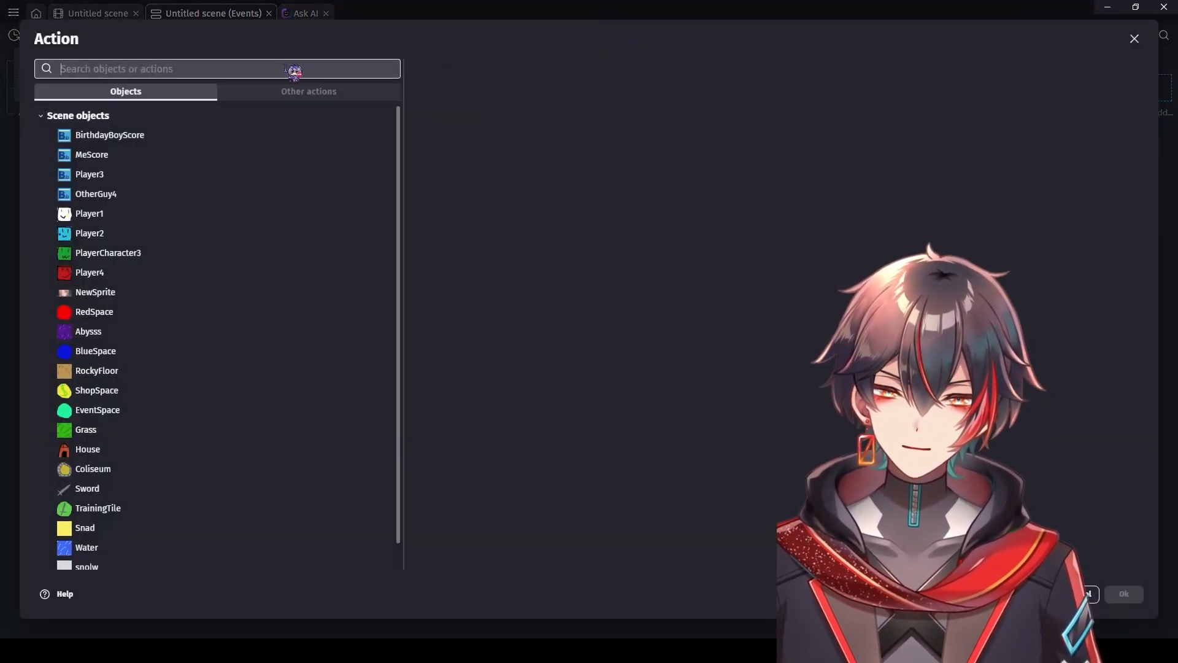
text(link)
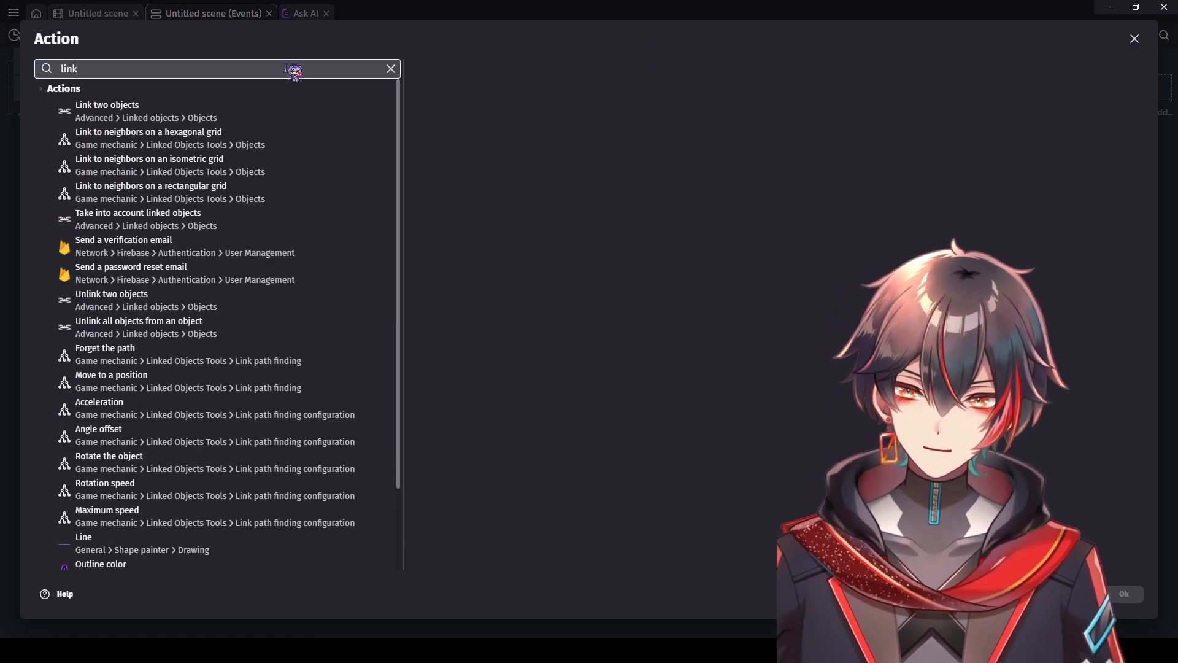
click(255, 111)
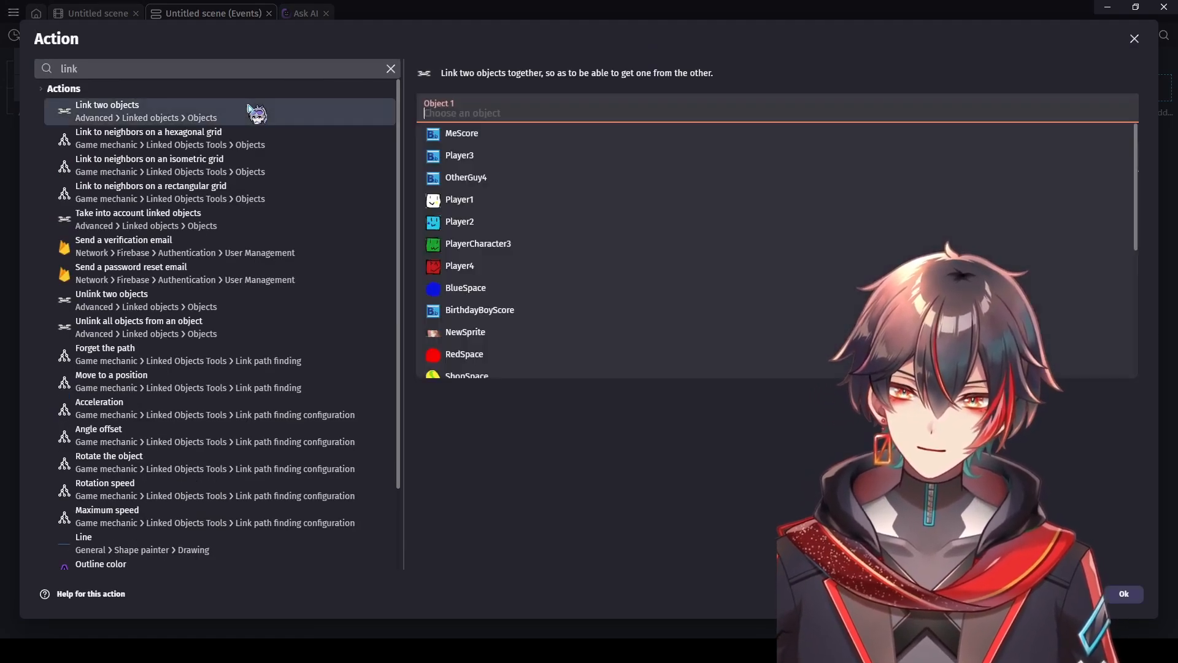
click(583, 91)
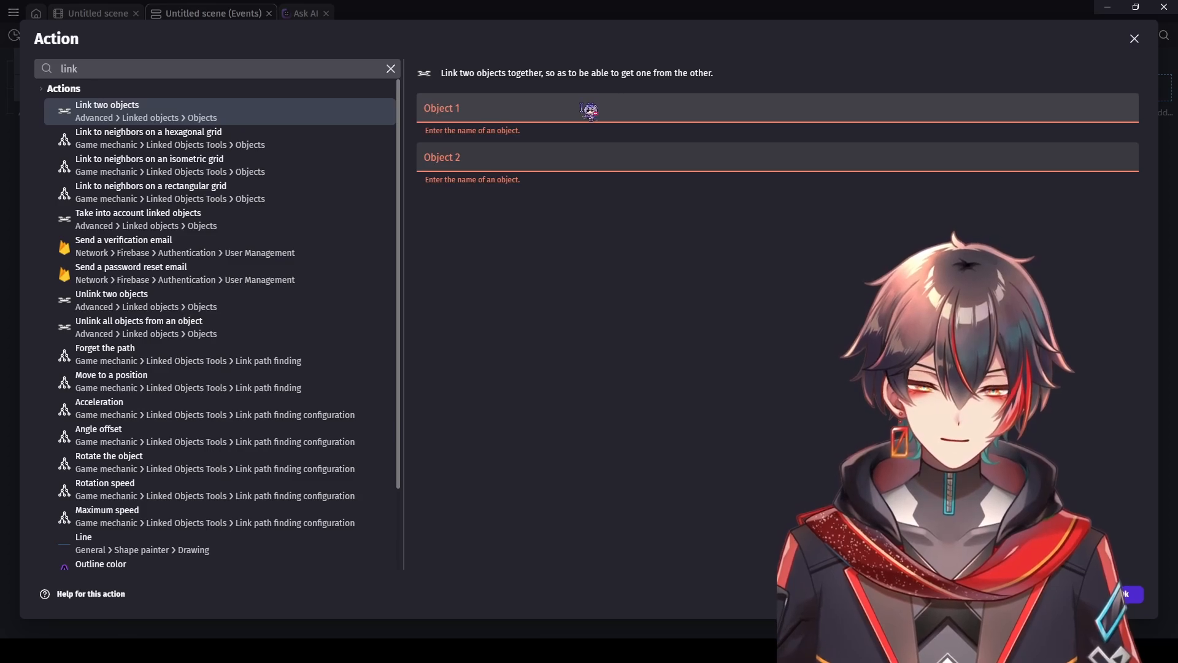
click(581, 109)
click(570, 399)
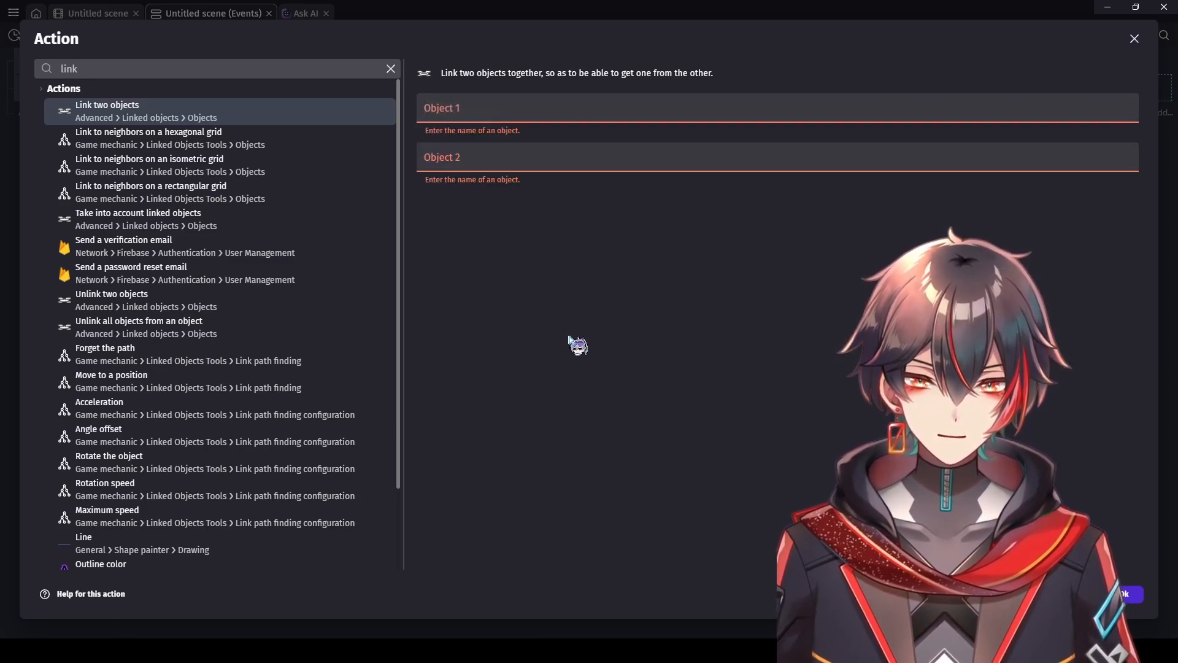
click(531, 167)
click(583, 481)
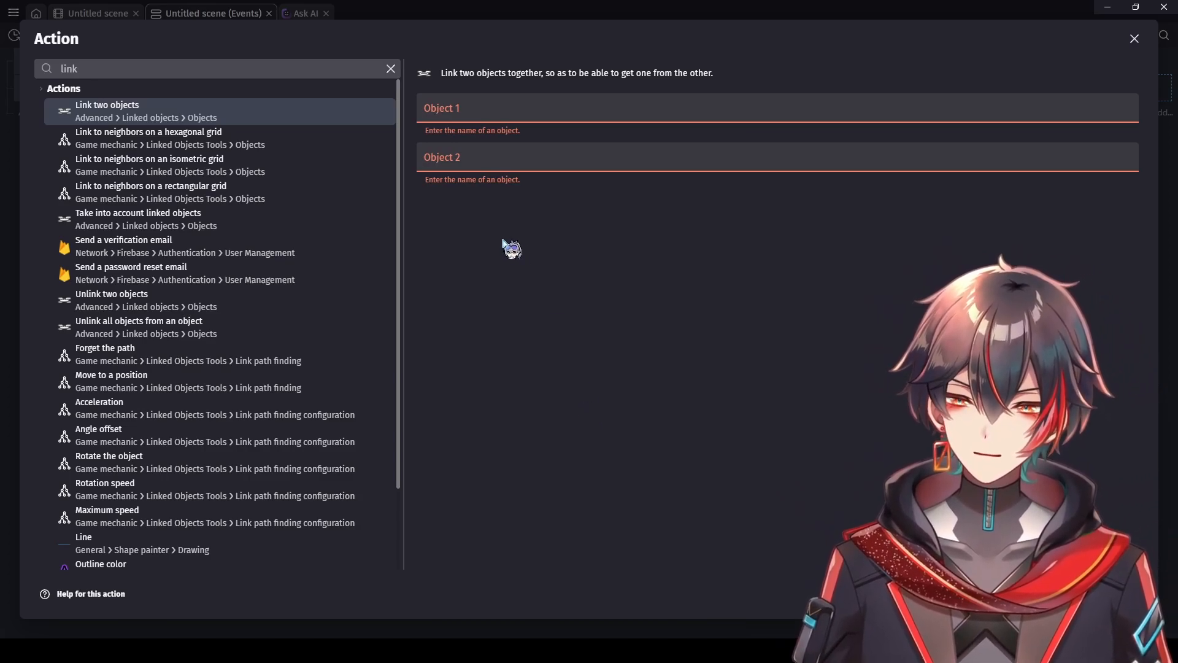
Step: Compare the parameters of the Link to neighbors actions for rectangular and isometric grids, and close the action editor without adding one
click(298, 195)
click(475, 216)
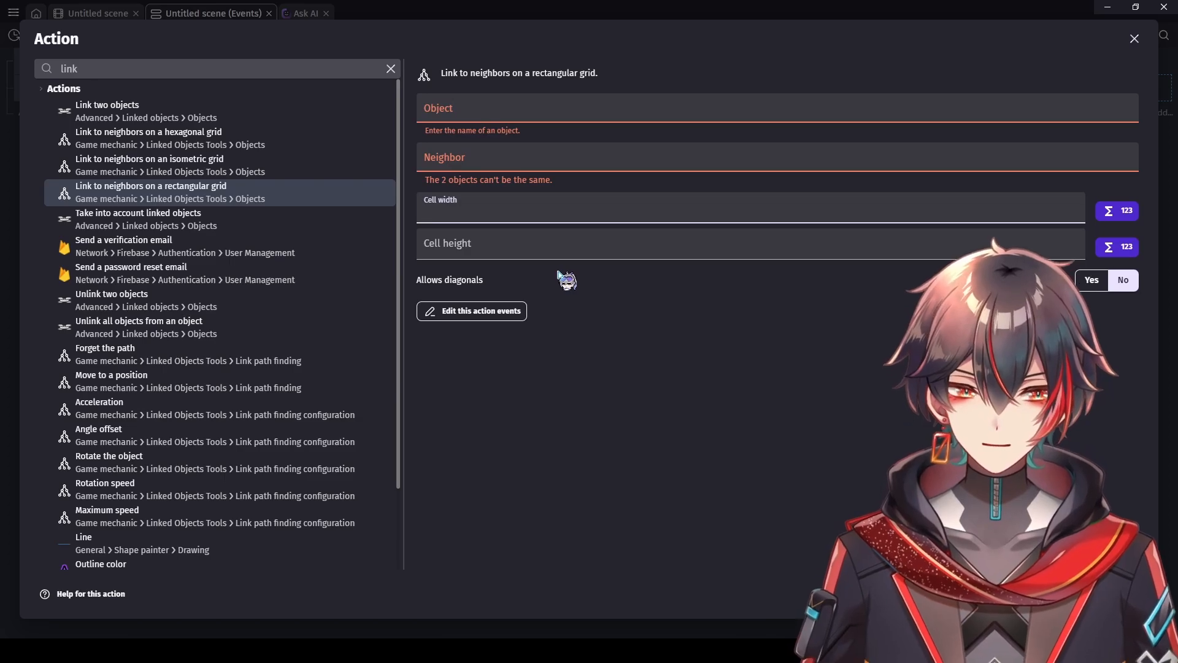
click(270, 162)
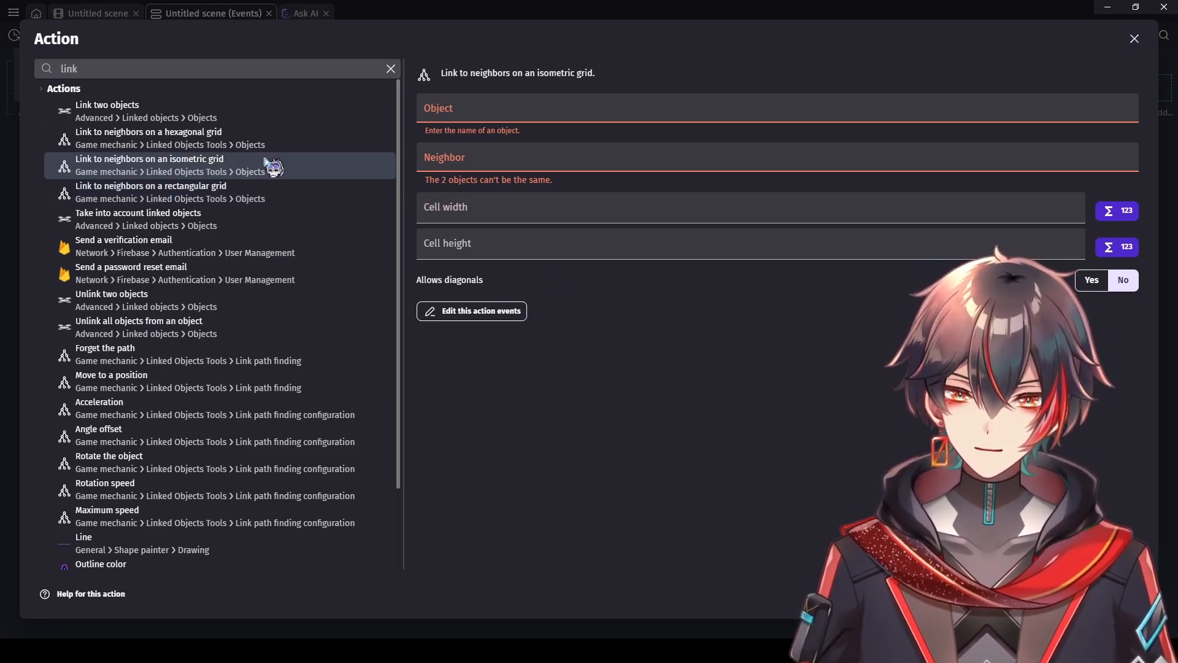
click(365, 138)
click(1134, 38)
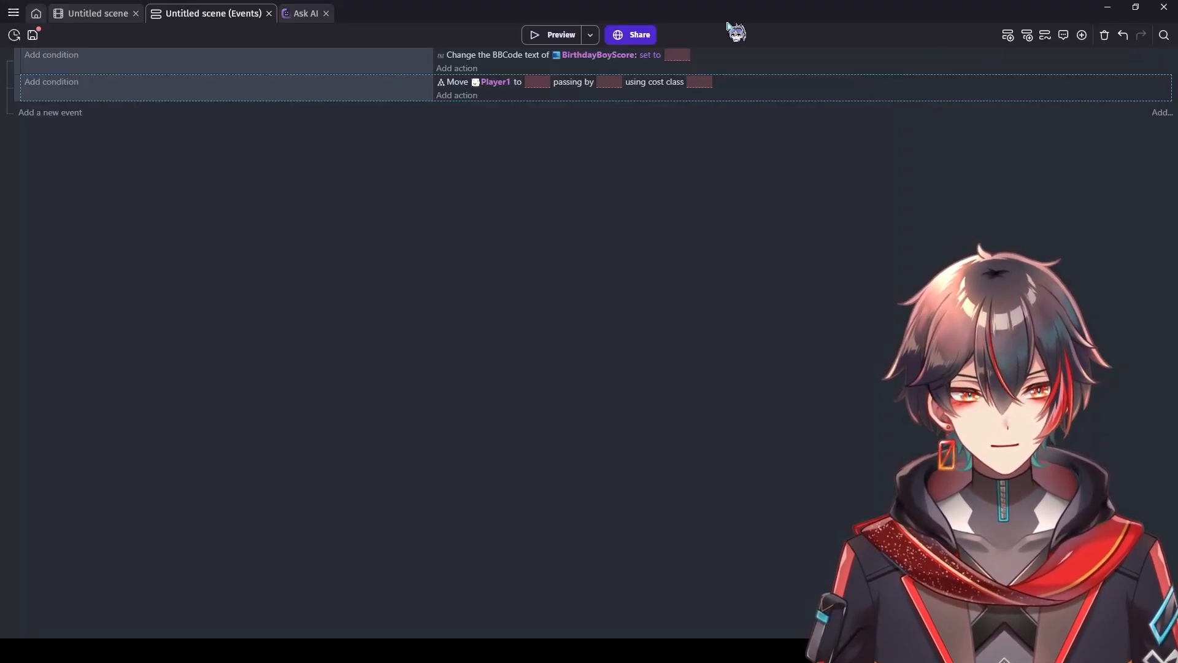
Step: Ask the AI chat "My board is on no sort of grid. How might I be able to link up my spaces in a timely manner?"
click(305, 13)
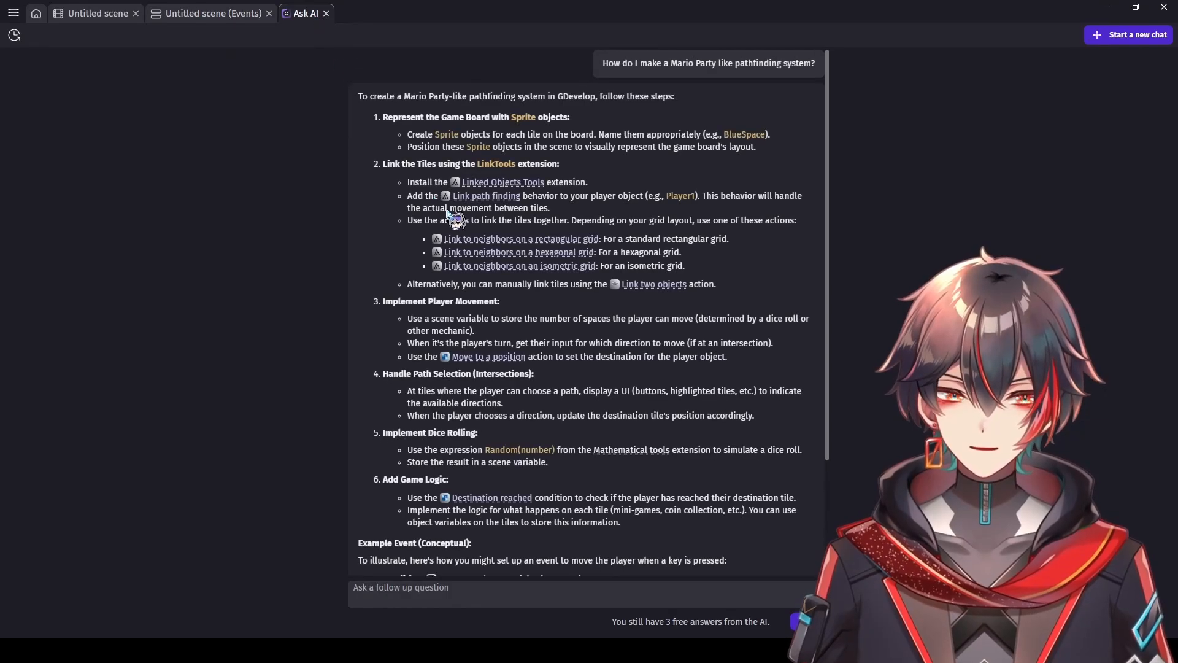
scroll(454, 218, down, 3)
click(460, 592)
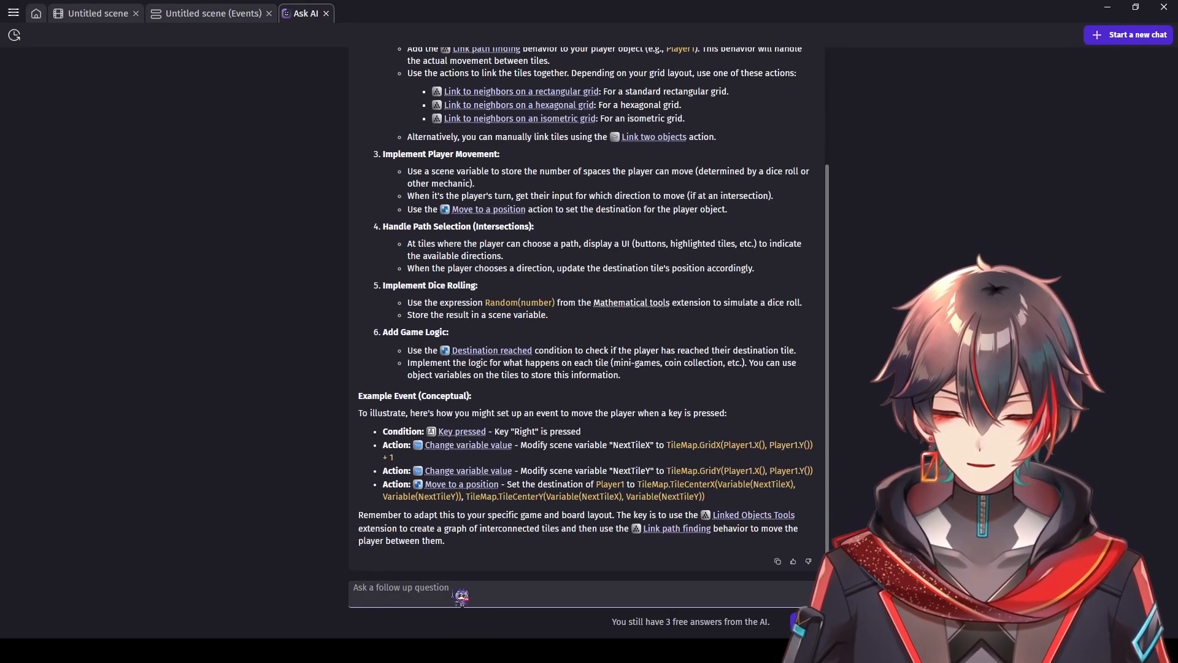
text(M)
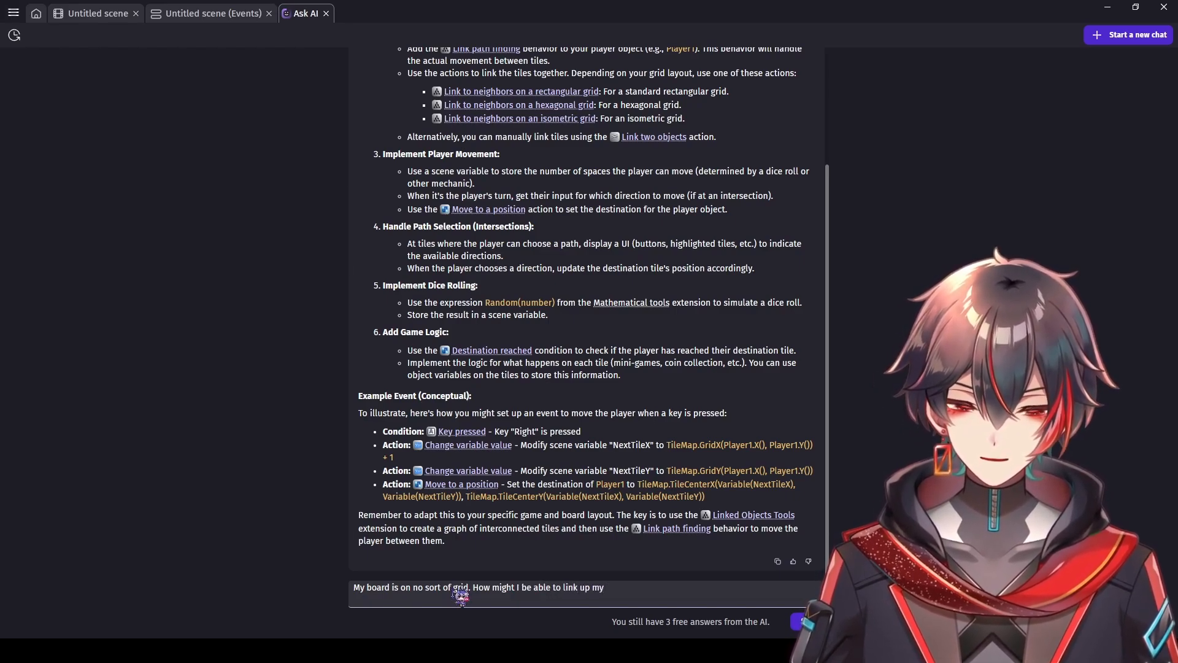
text(paces?)
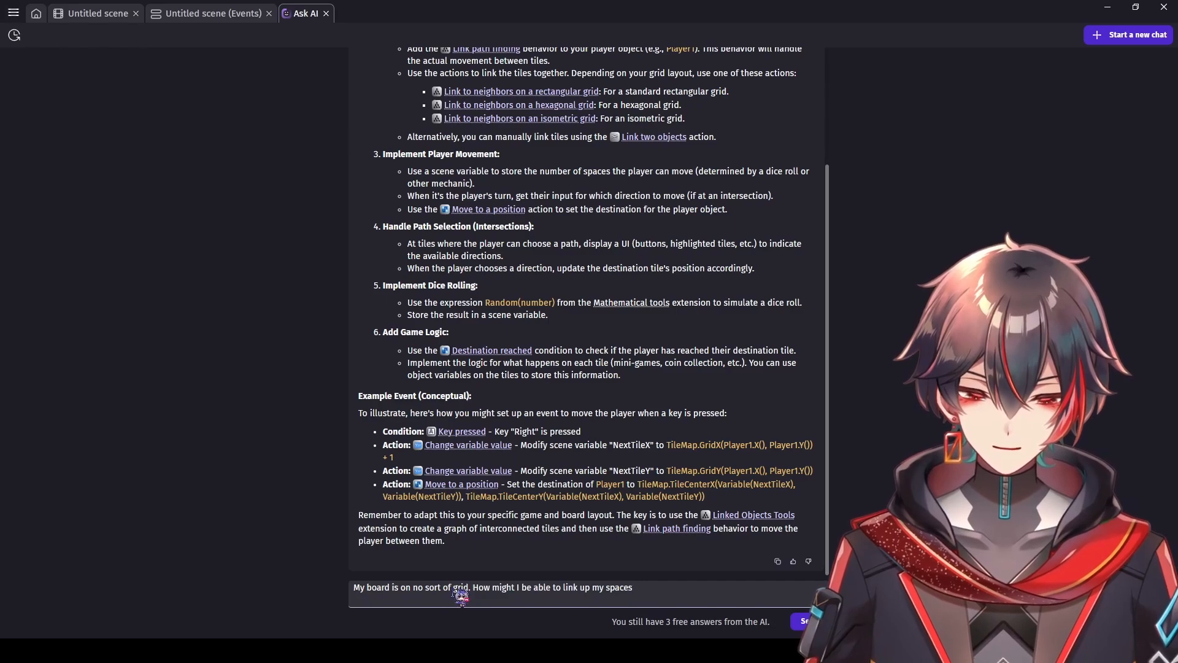
text(in a tim)
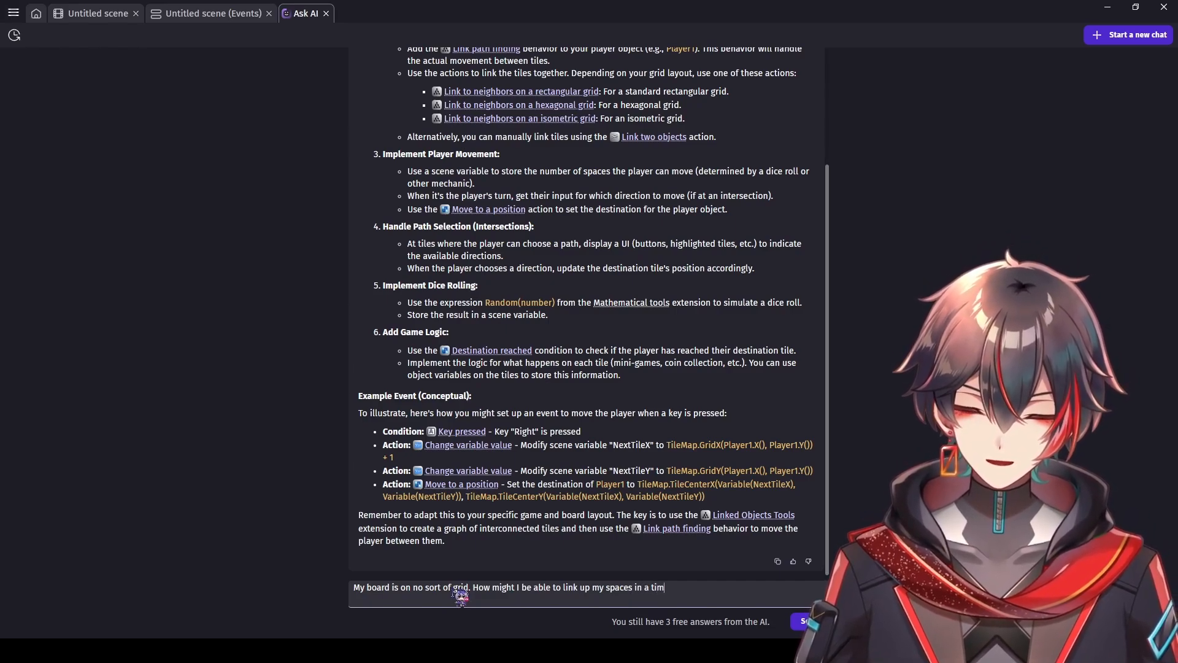
text(ely manner?)
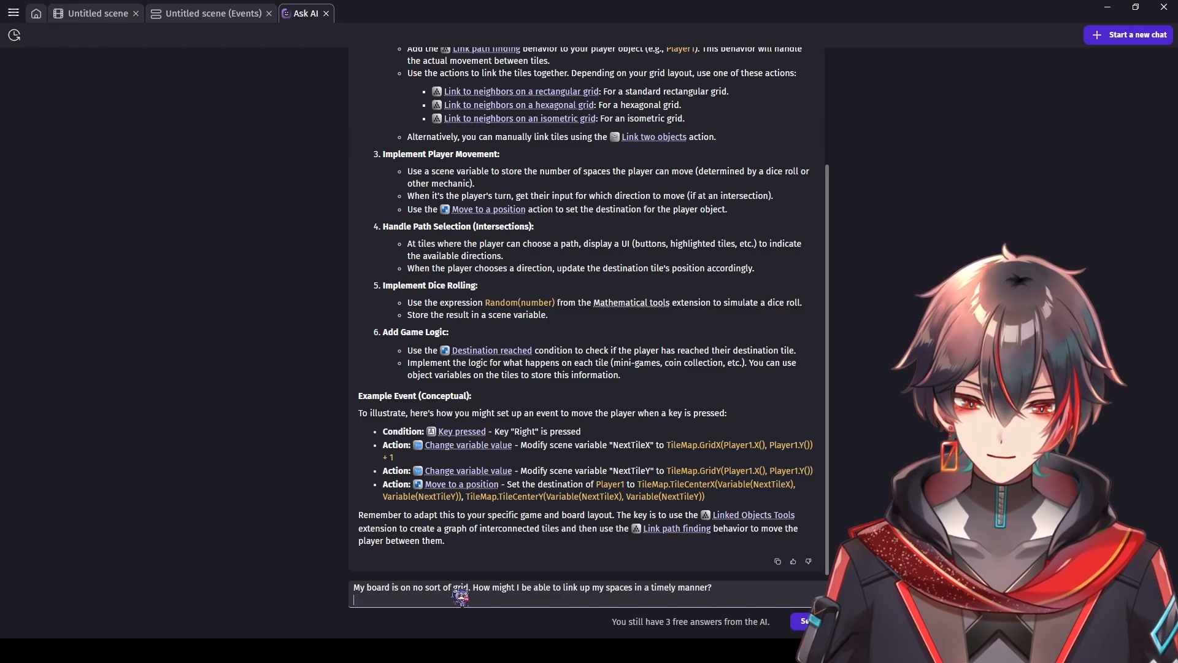
key(Return)
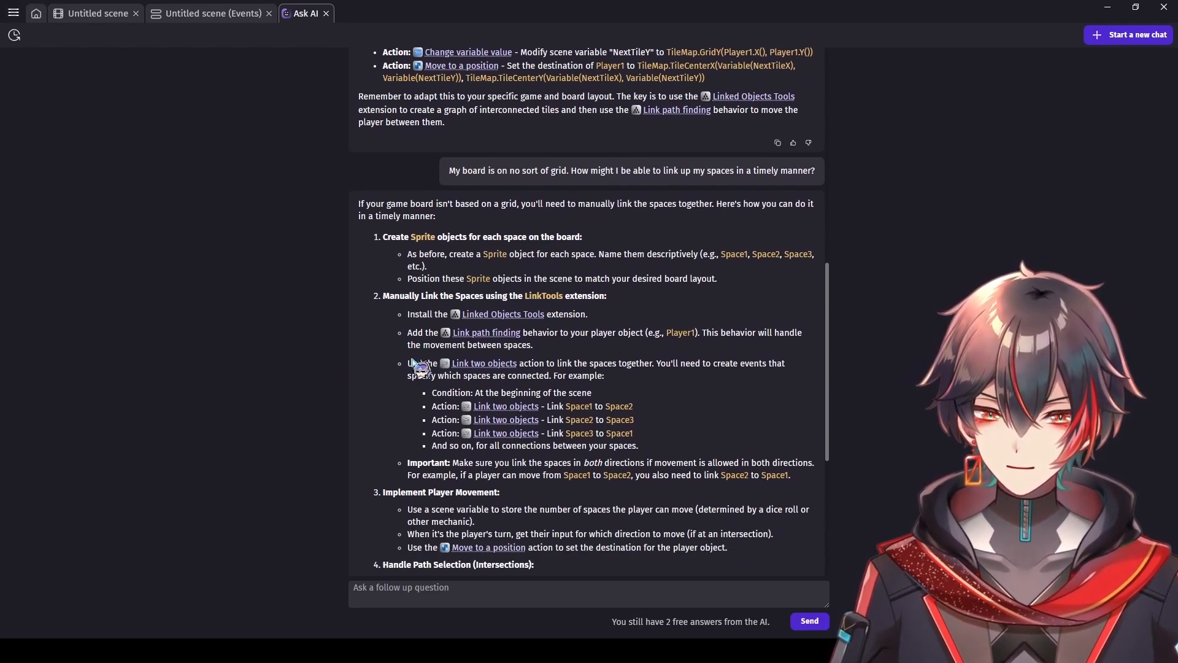
Step: Read the AI's answer on linking spaces of a non-grid board, including the Link two objects example and the note on both directions
scroll(656, 393, down, 1)
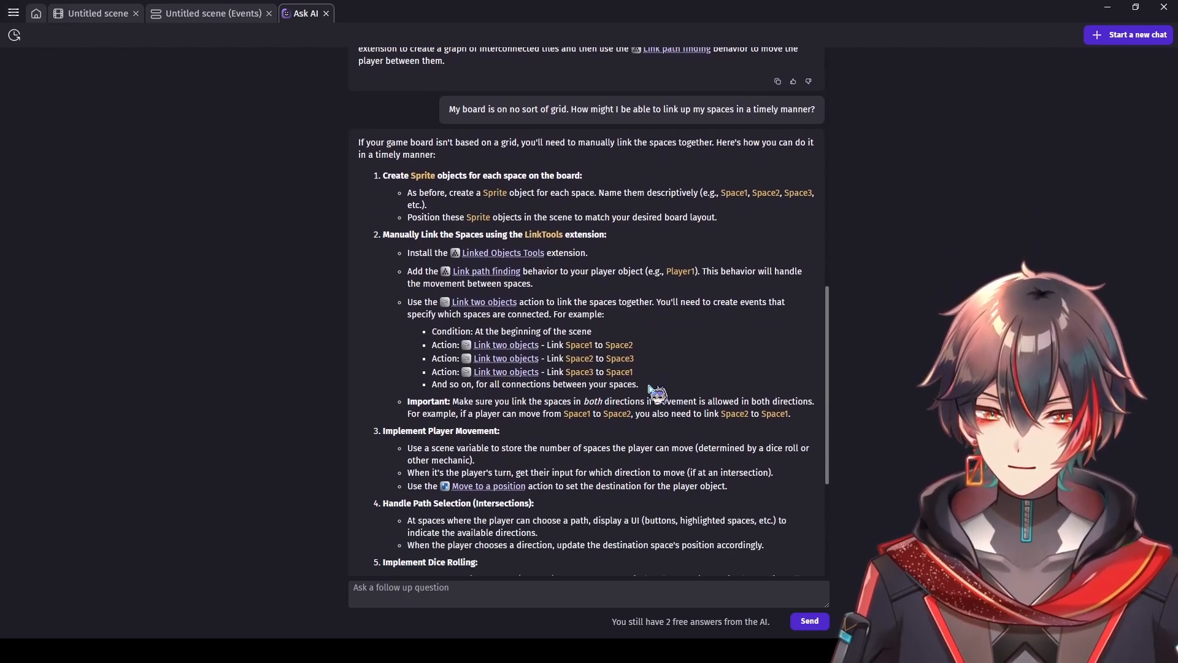
drag(639, 387, 408, 349)
click(377, 354)
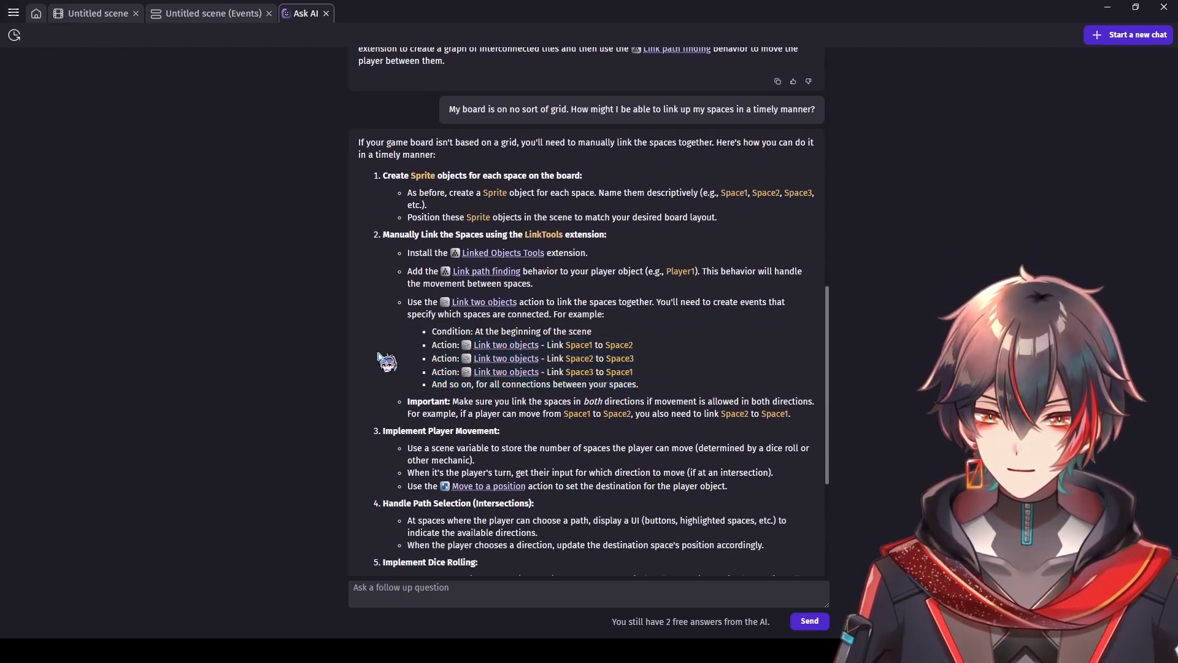
drag(452, 402, 822, 401)
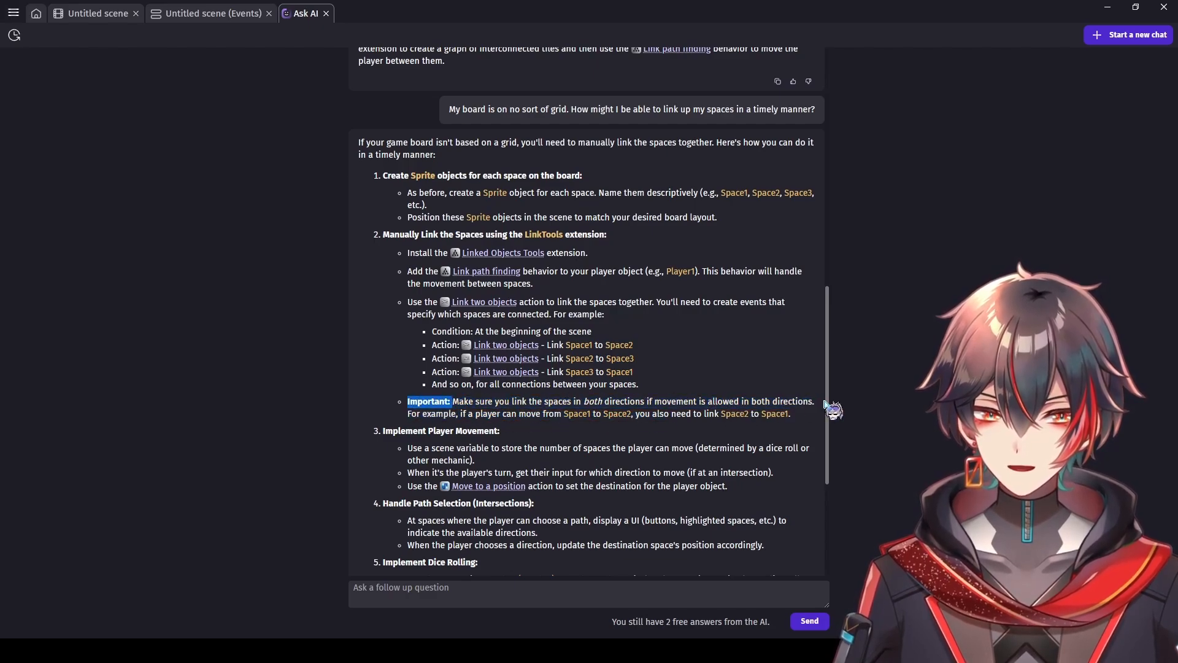
click(783, 397)
scroll(783, 399, down, 1)
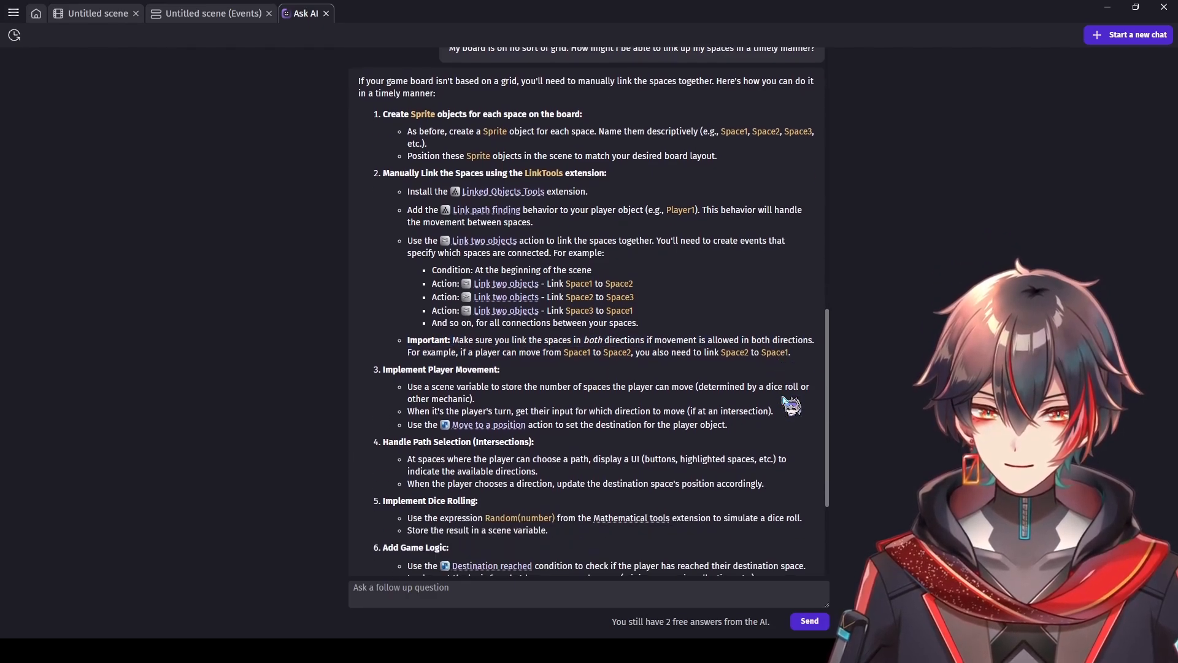
scroll(783, 398, down, 1)
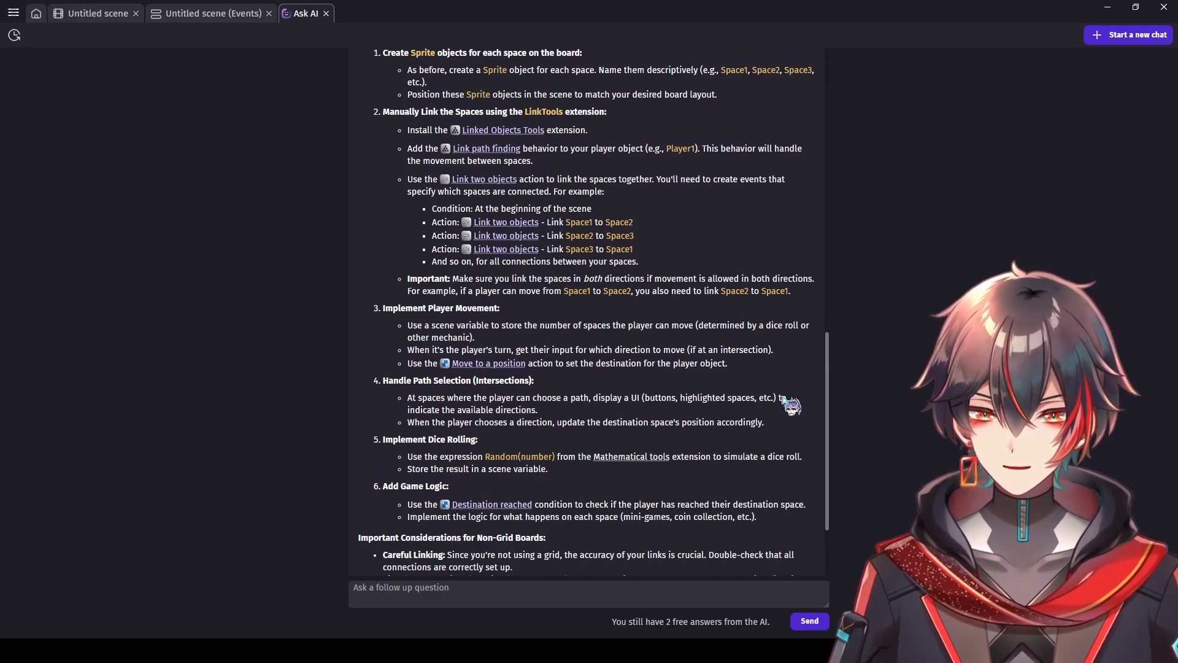
scroll(537, 543, down, 2)
Step: Ask the AI "On point 2, is there a quicker way to do it? Linking that many tiles would not be good for the engine nor my time."
click(496, 584)
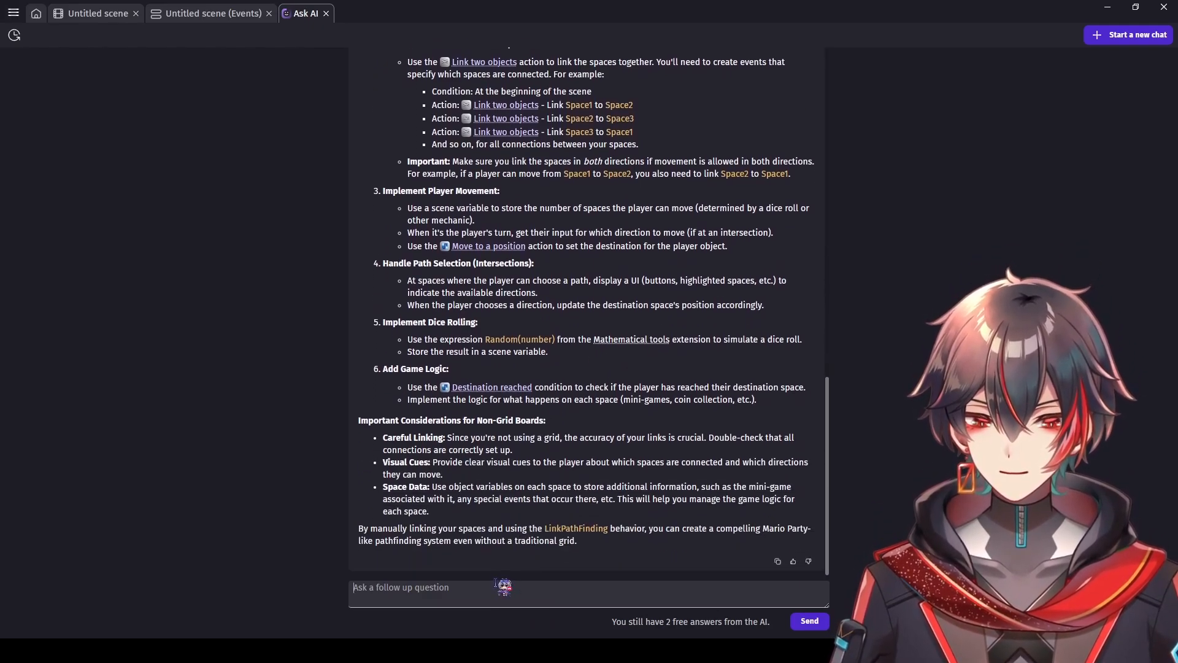
text(On point 2,)
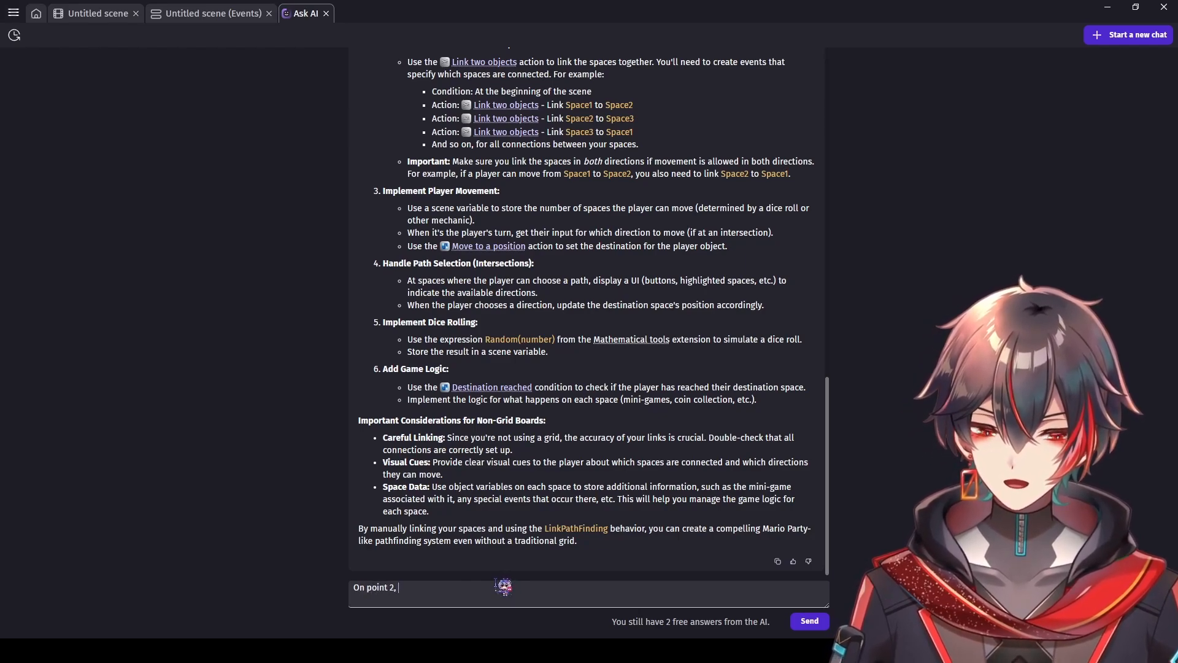
text( is ther)
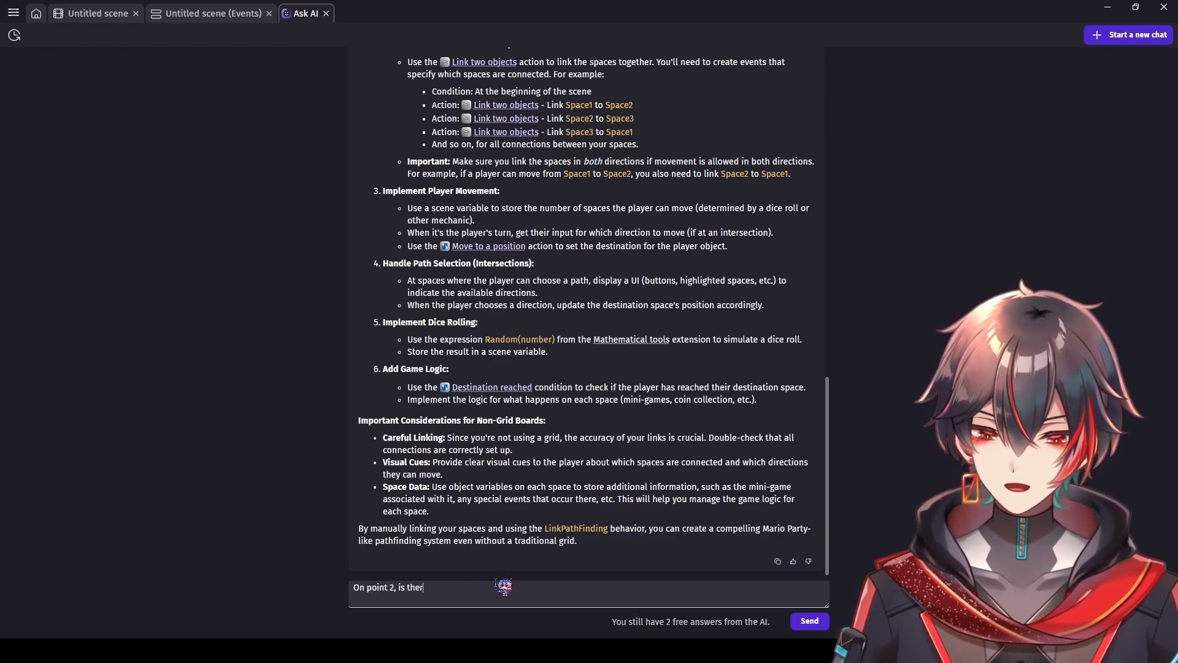
text(e a quicker )
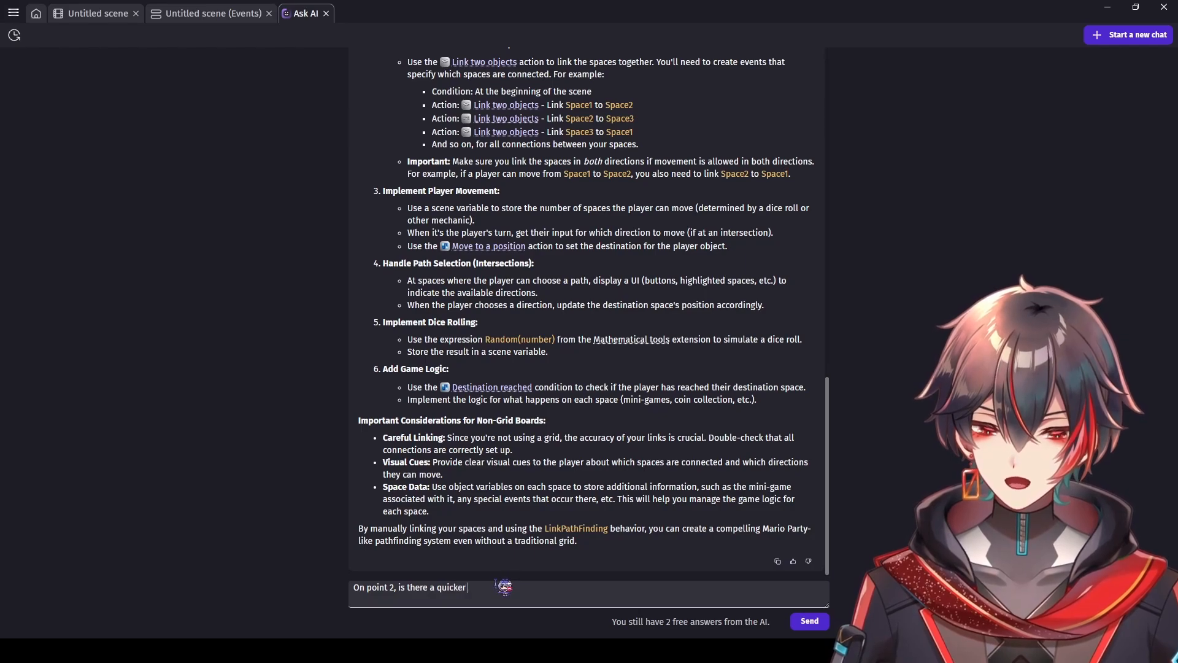
text(way to)
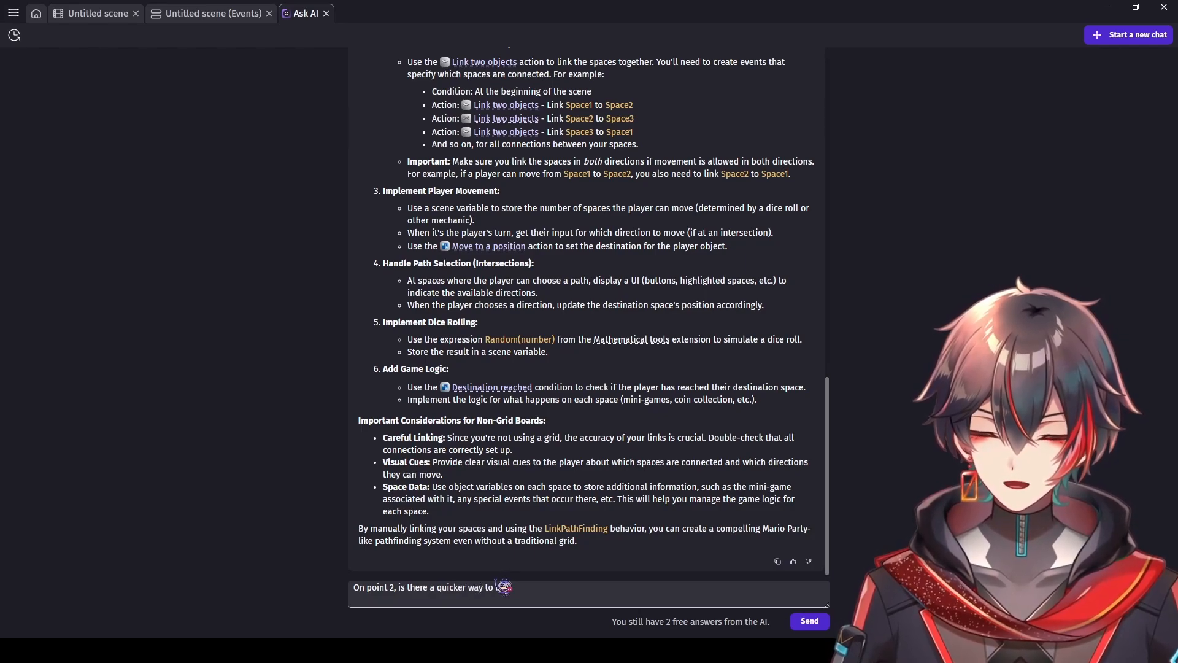
text( do it?)
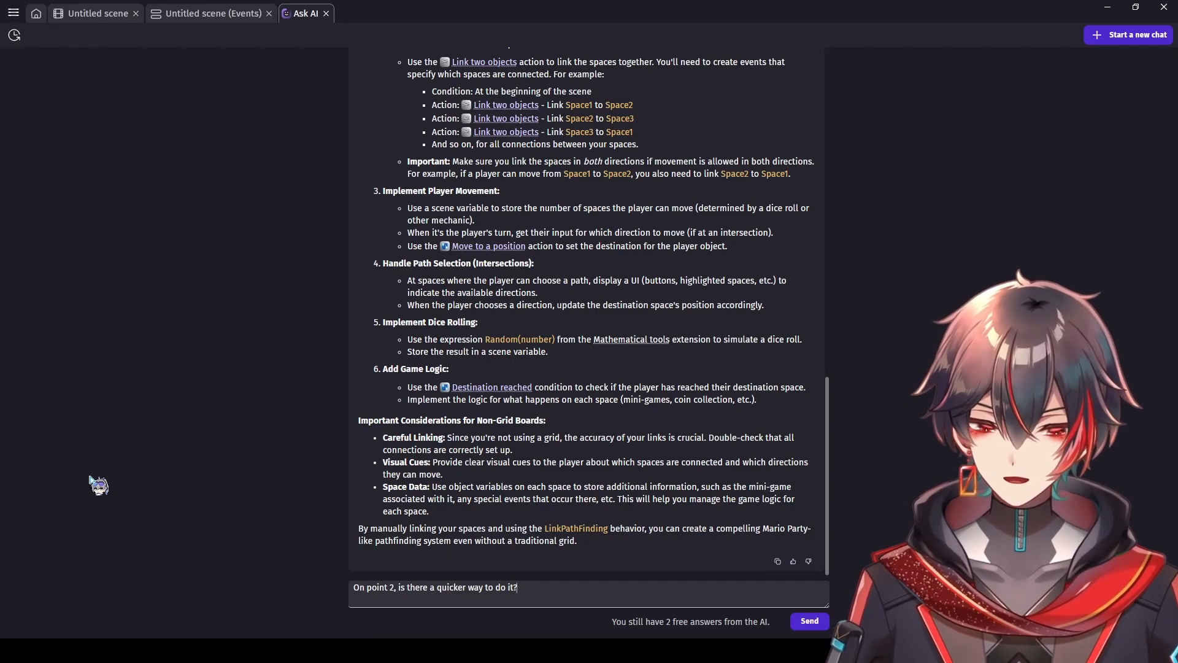
text( Linking that )
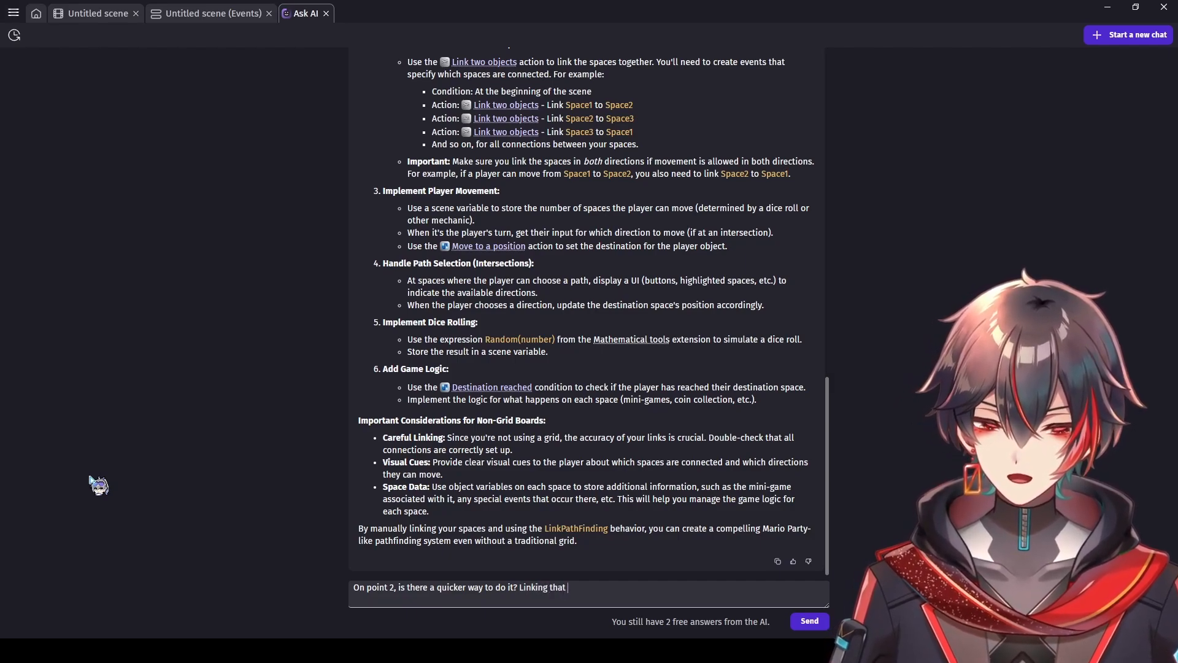
text(many tiles wou)
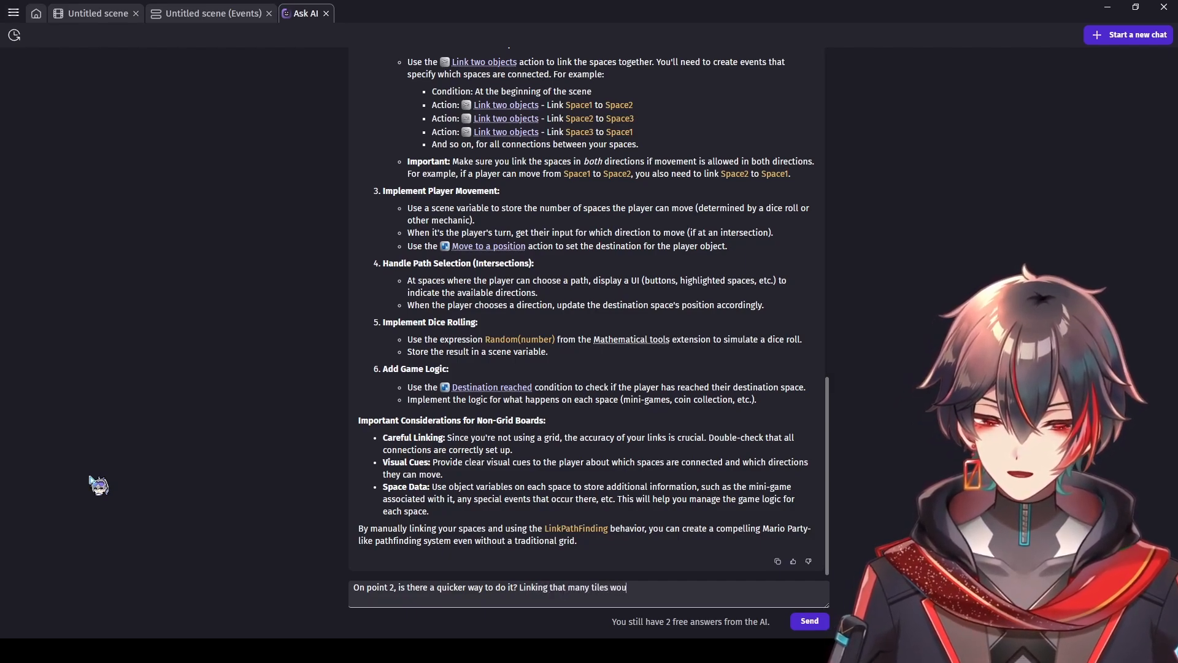
text(ld not be goo)
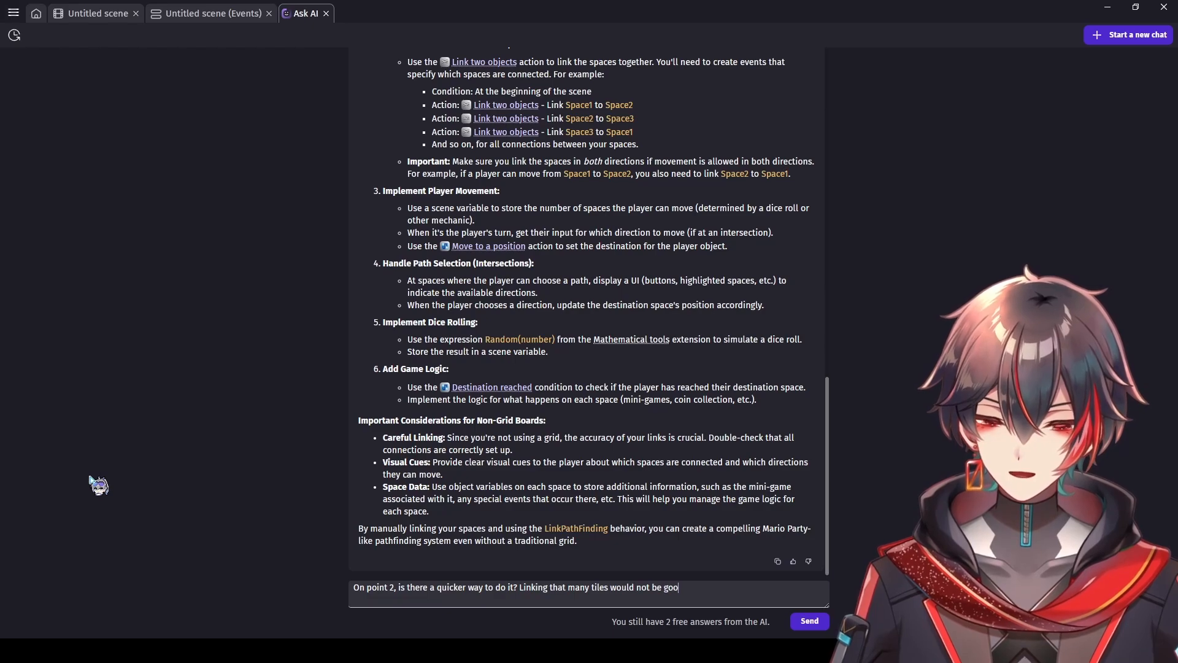
text(d for the eng)
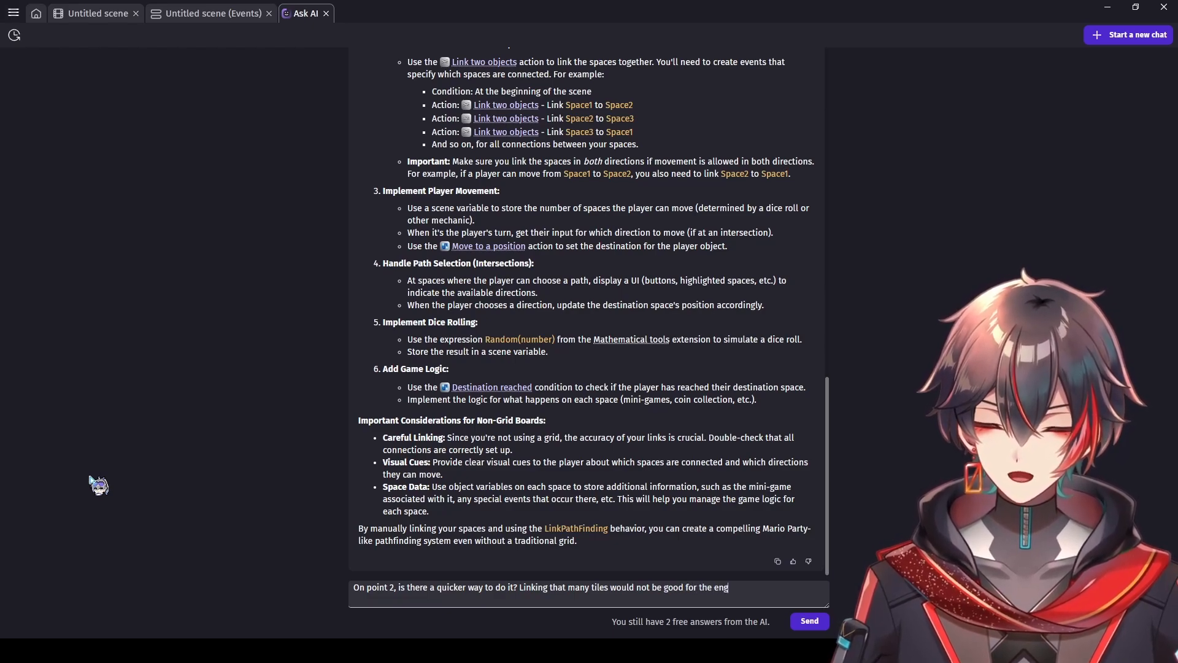
text(ine nor m)
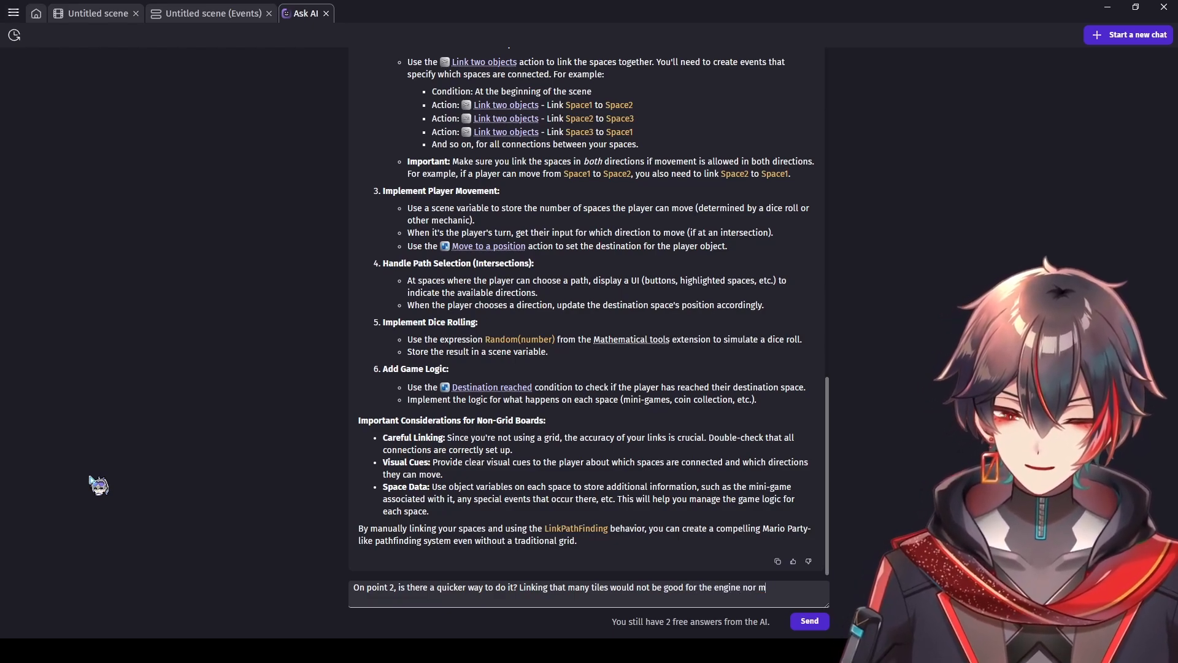
text(y time.)
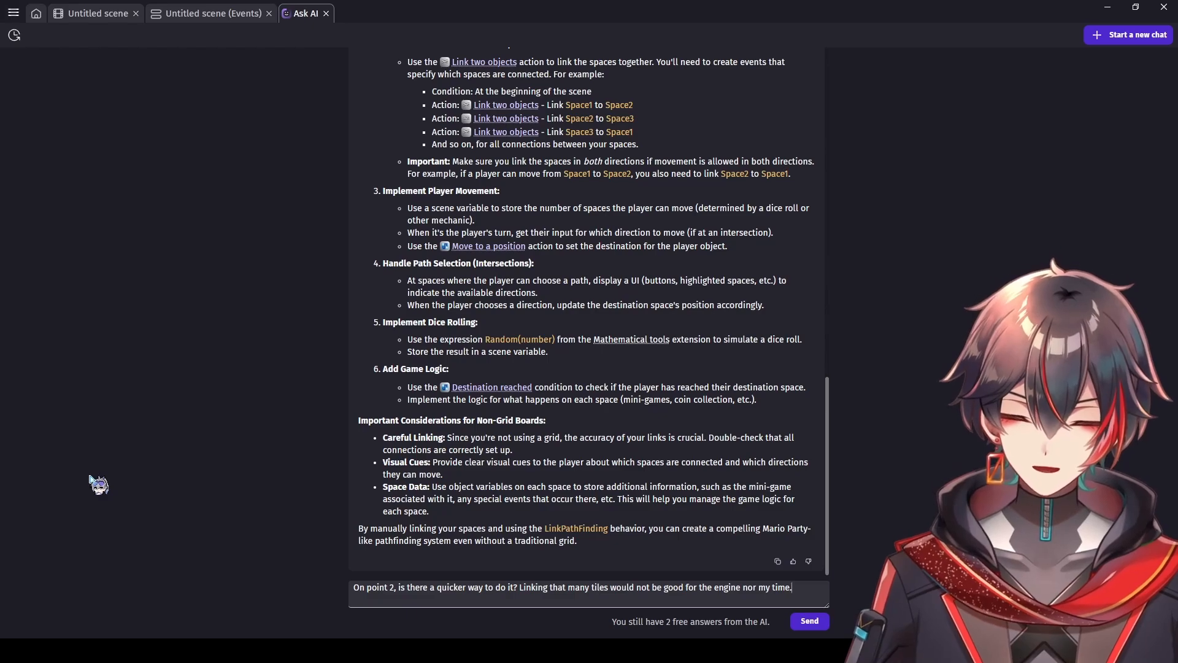
click(801, 622)
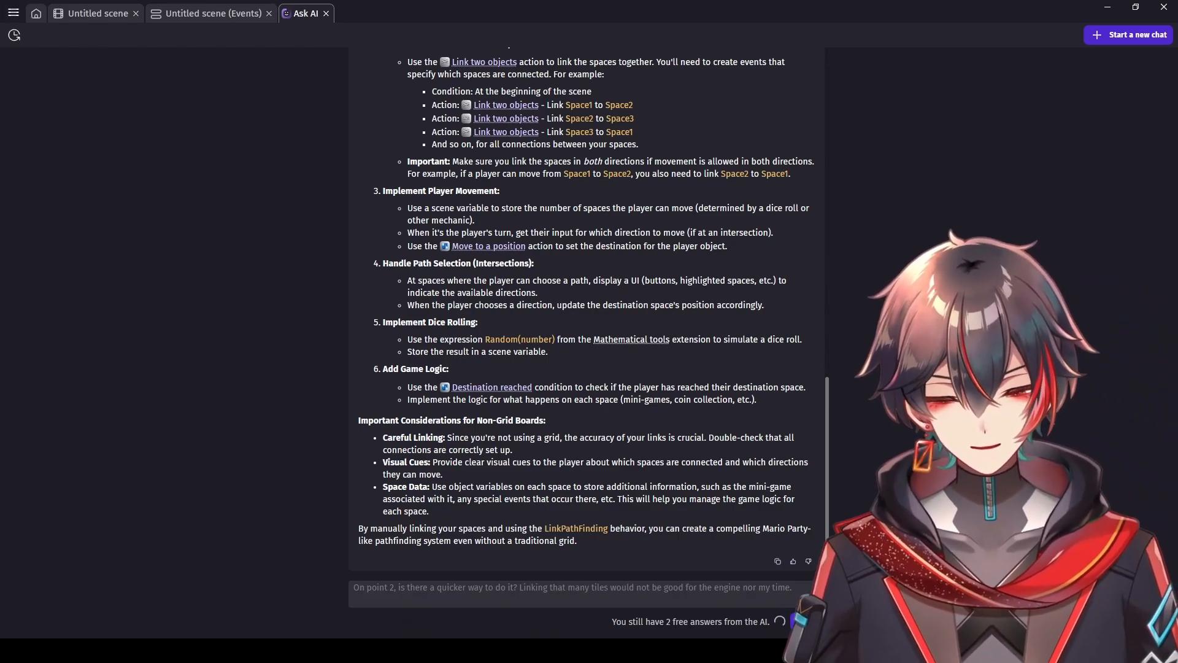
Step: Reread the Link two objects example in the previous answer, and read the AI's new answer about a quicker way to link tiles
scroll(793, 369, up, 4)
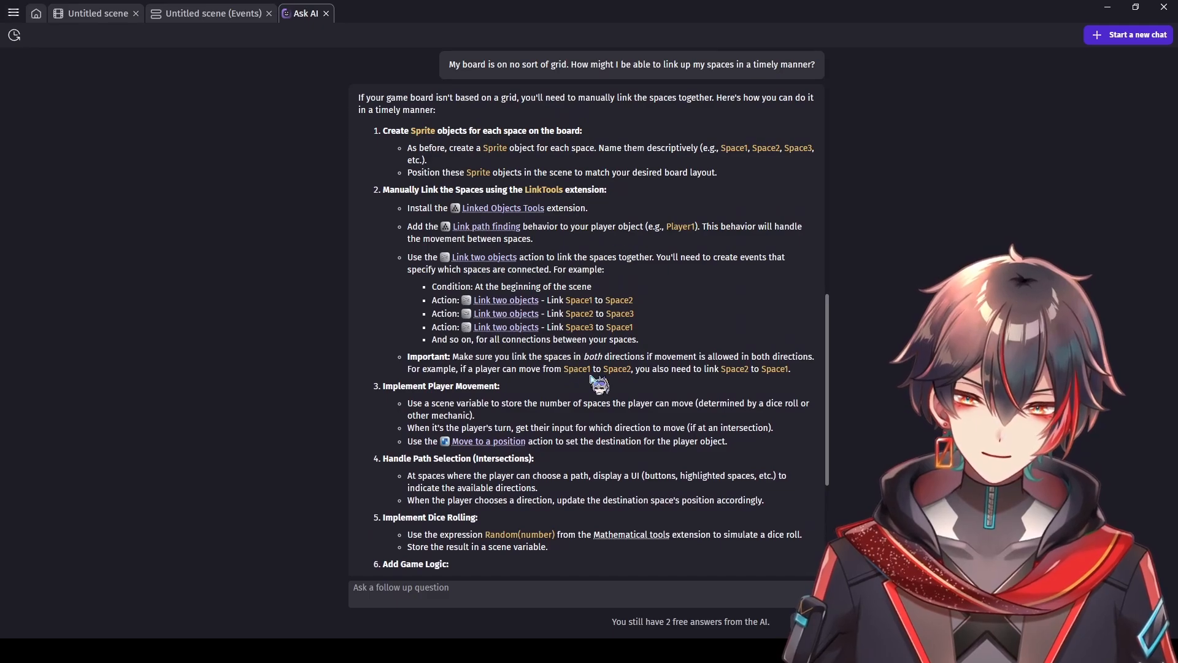
drag(649, 345, 430, 285)
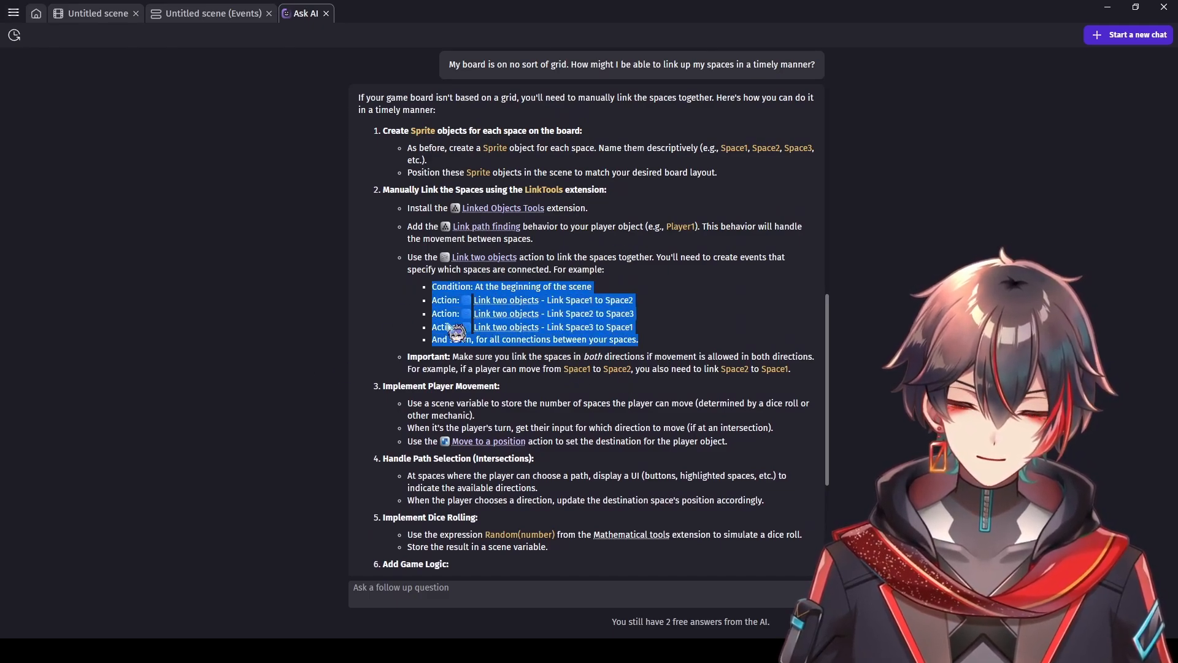
click(579, 335)
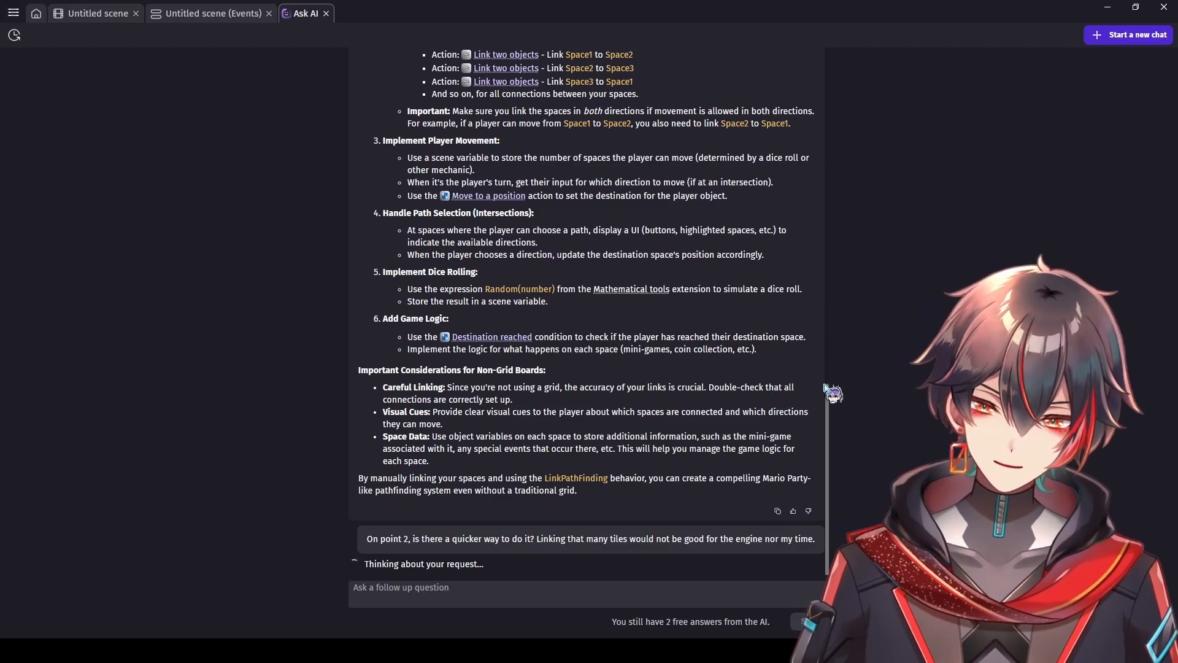
scroll(826, 388, up, 5)
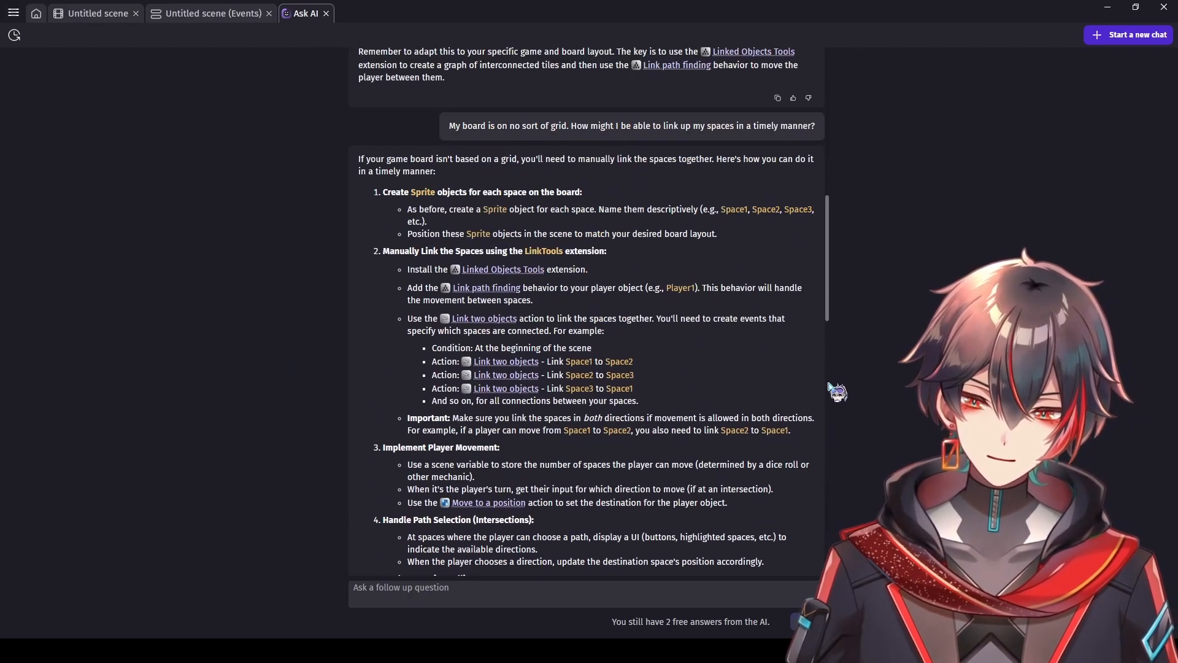
scroll(828, 384, down, 13)
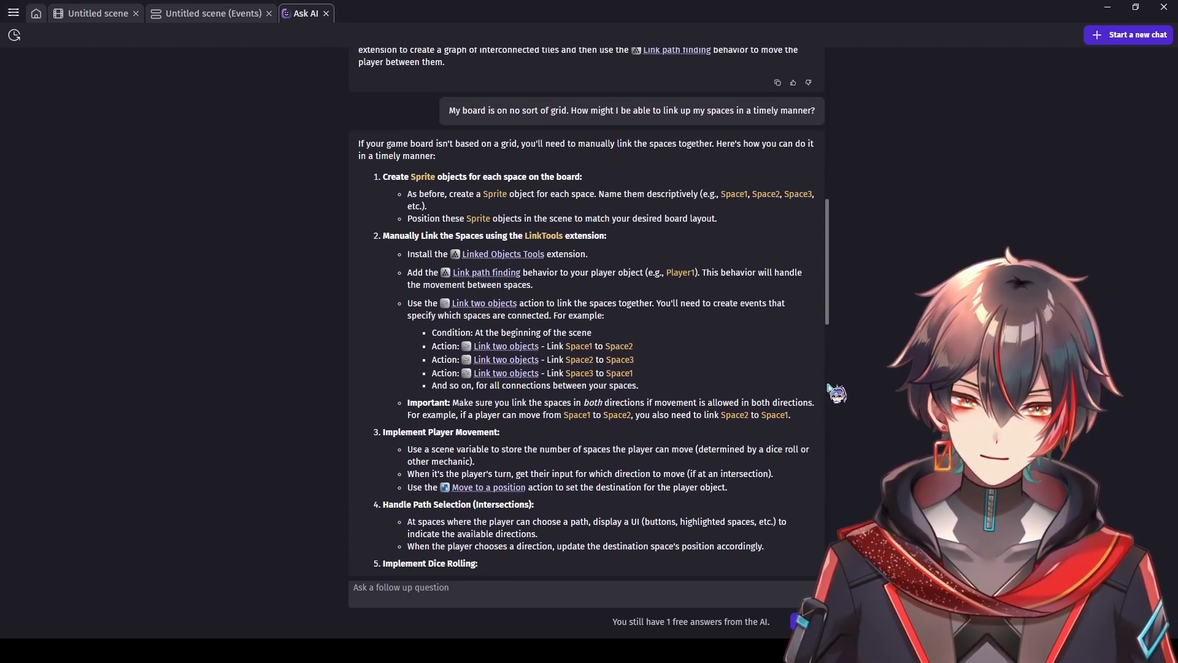
scroll(827, 383, up, 2)
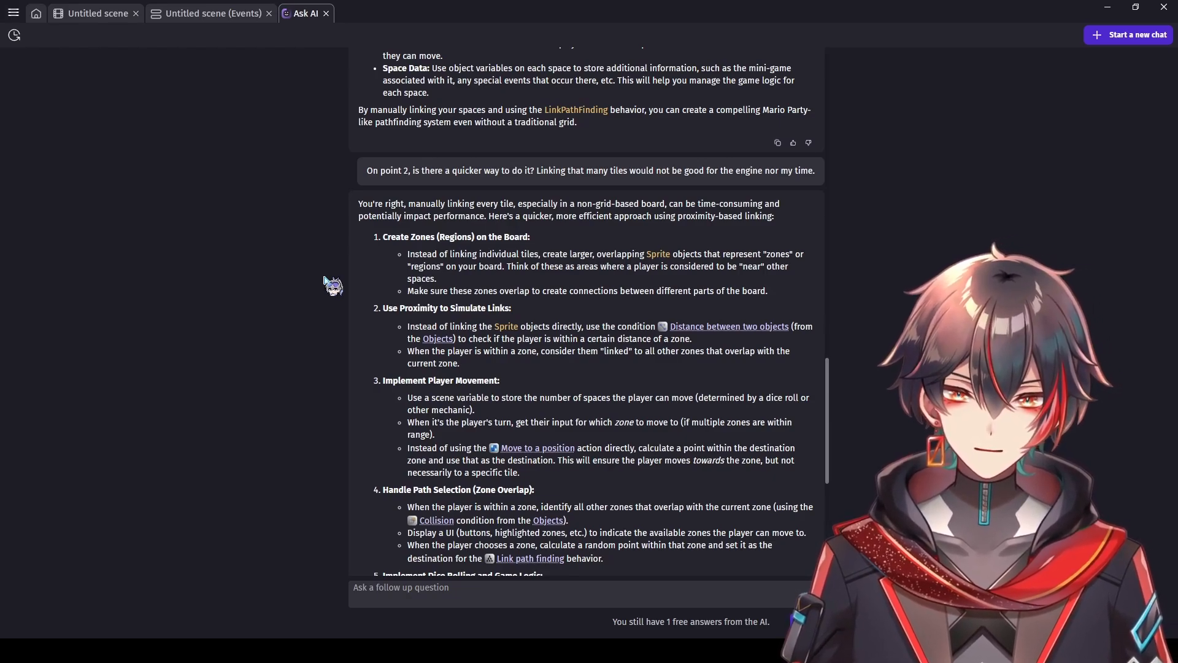
scroll(354, 285, down, 1)
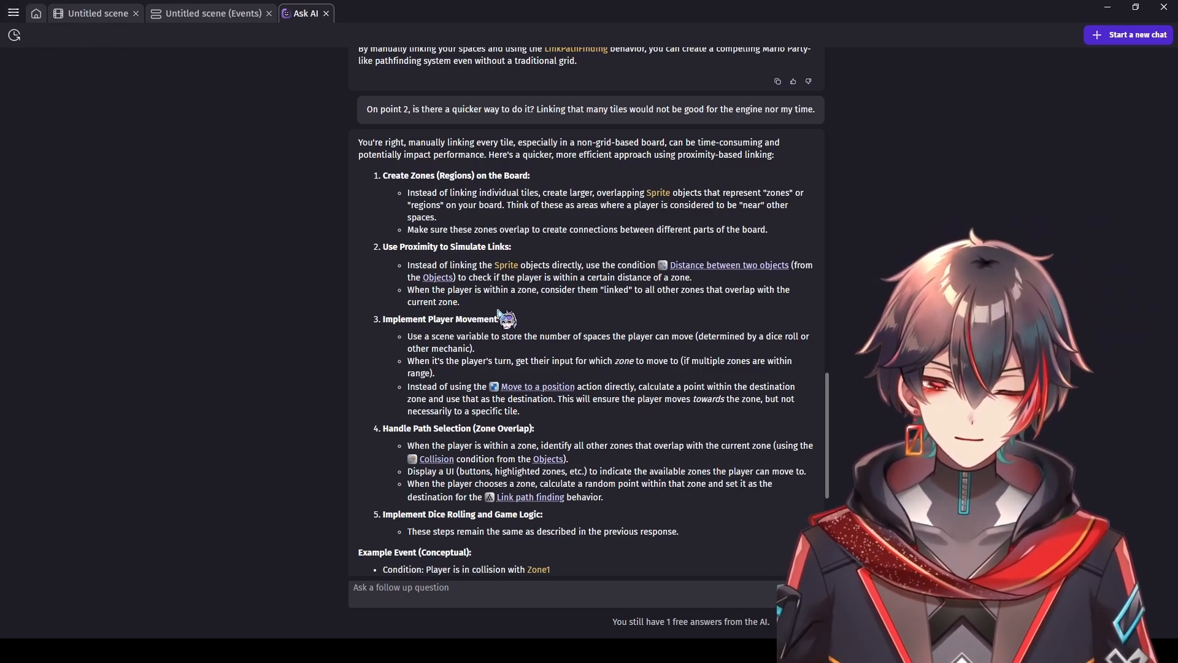
Step: Read the AI's zone-based linking answer through its example event, benefits and considerations, and close the AI chat
scroll(504, 318, down, 1)
scroll(500, 322, down, 1)
scroll(468, 359, down, 2)
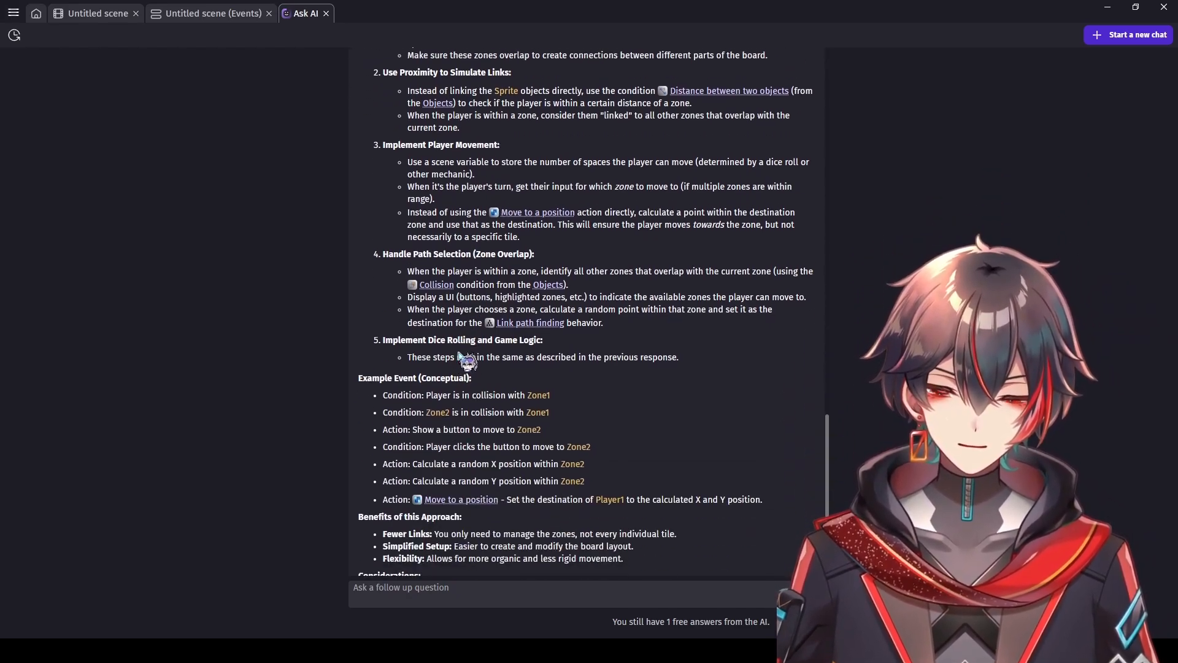
scroll(527, 440, down, 2)
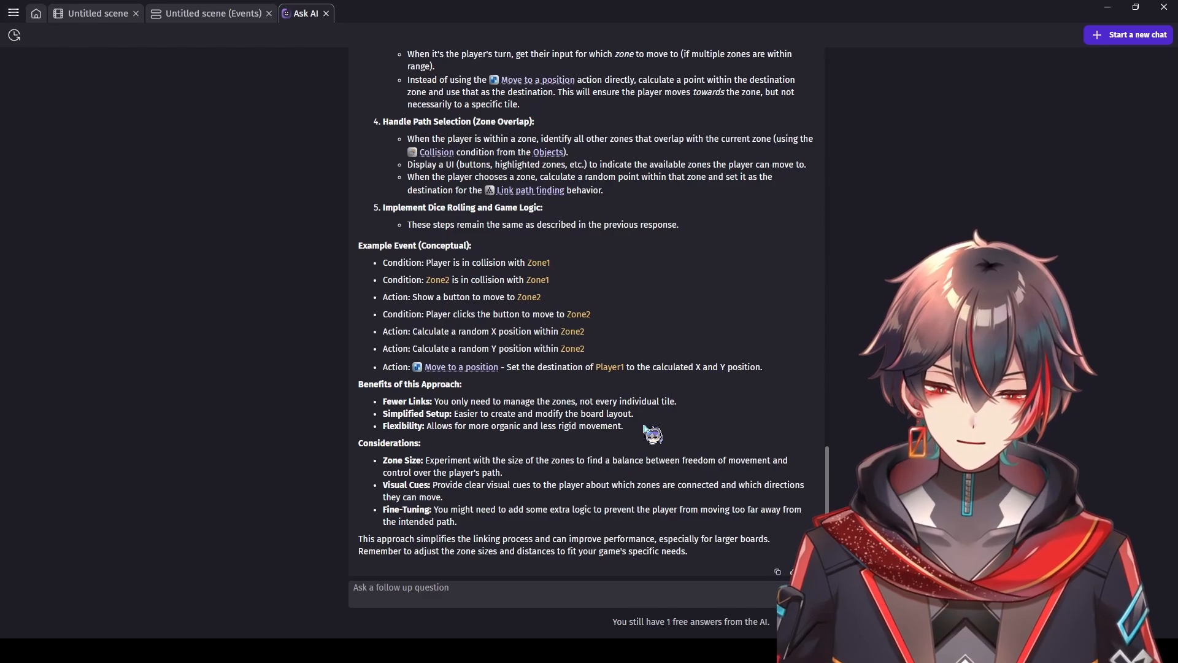
scroll(651, 432, up, 5)
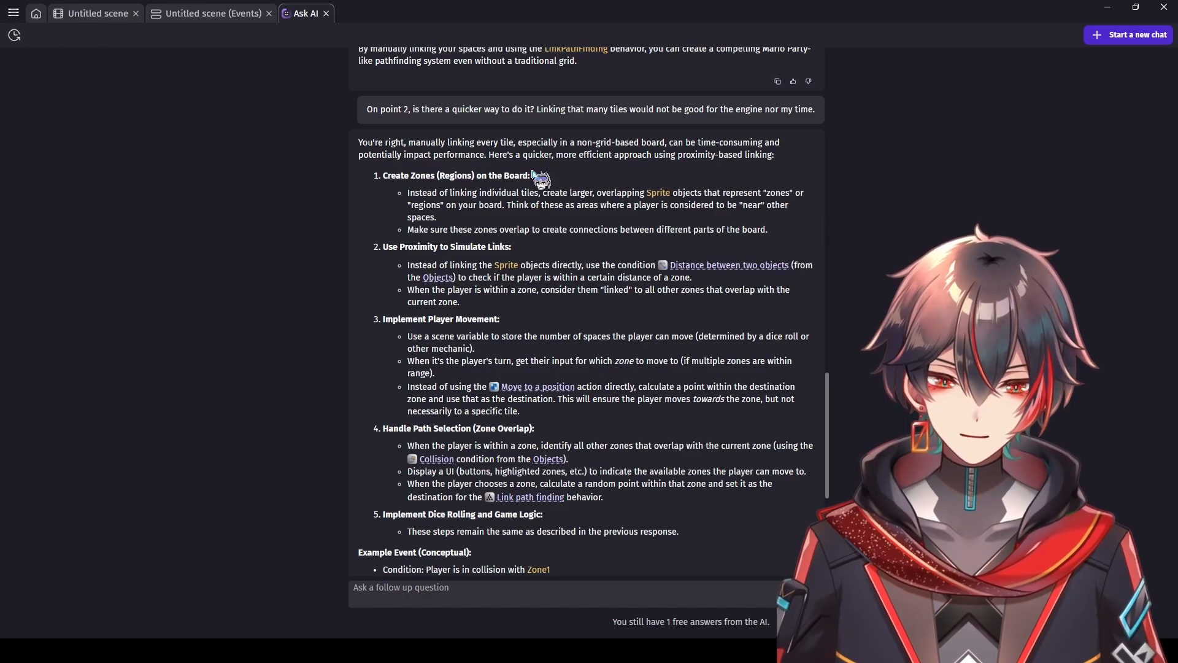
click(326, 14)
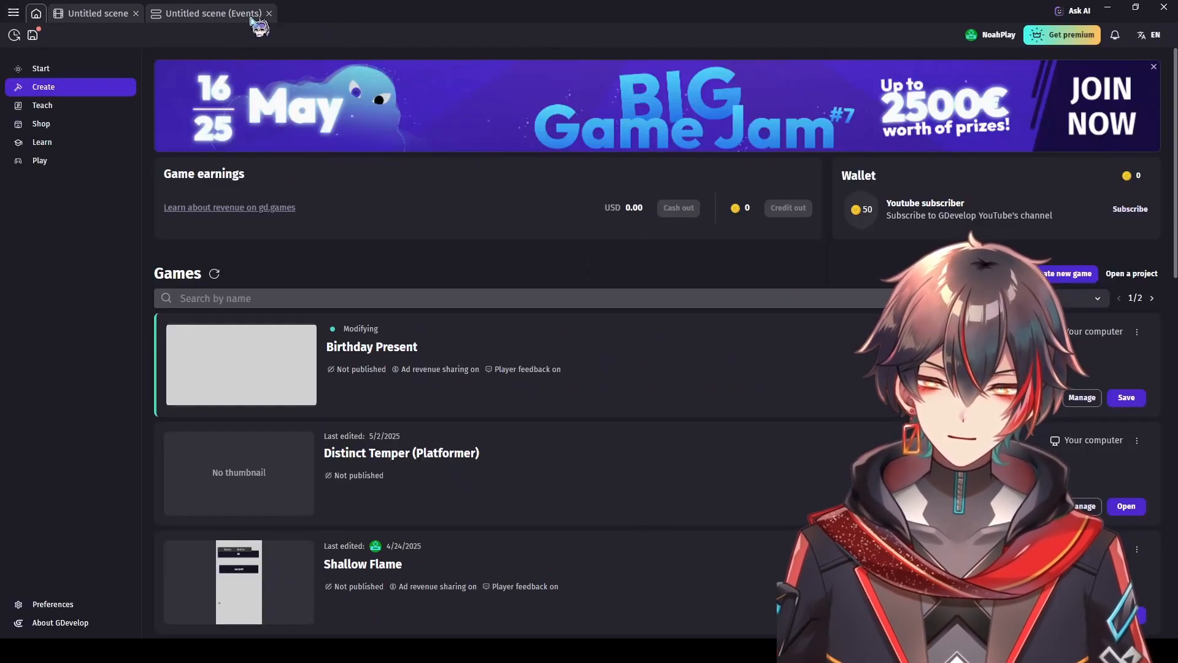
Step: Return to the scene layout and examine how the board's spaces are laid out across its differently coloured regions
click(103, 12)
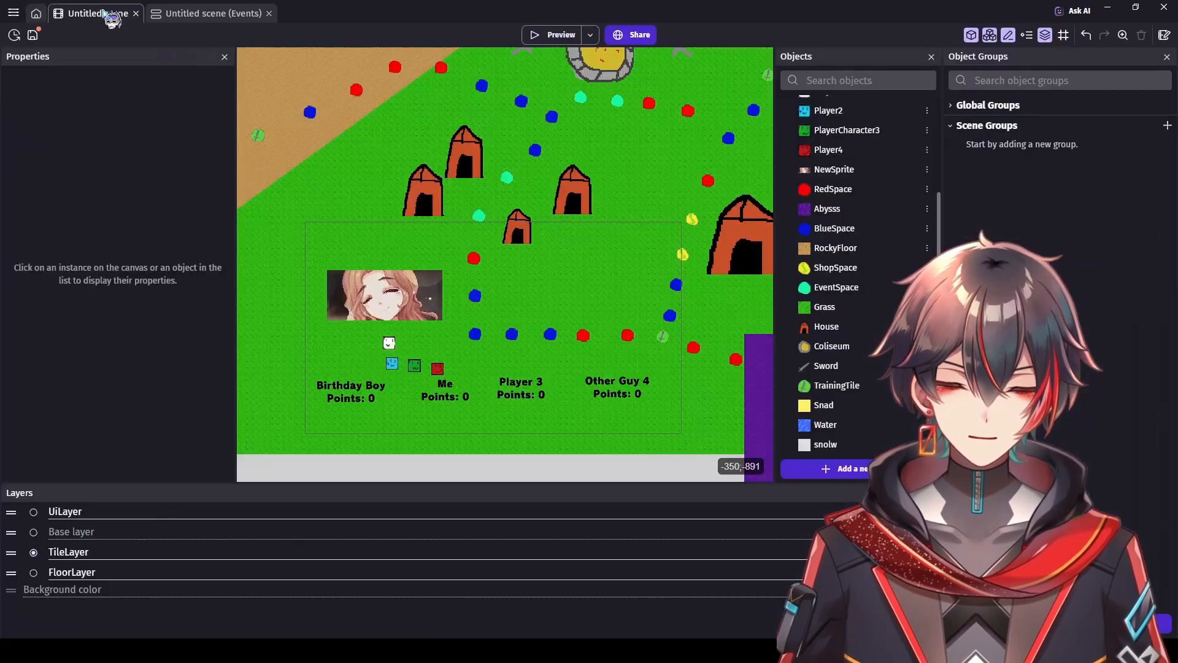
scroll(534, 306, down, 3)
scroll(535, 309, down, 2)
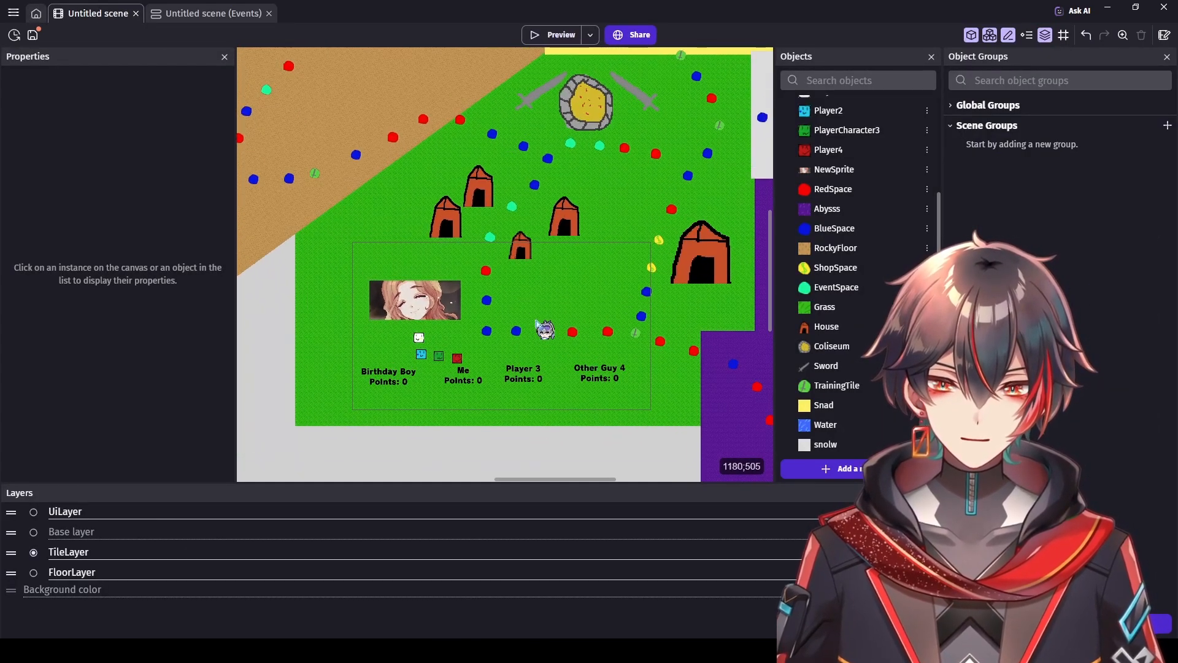
scroll(534, 316, up, 3)
scroll(534, 320, down, 2)
scroll(534, 324, up, 1)
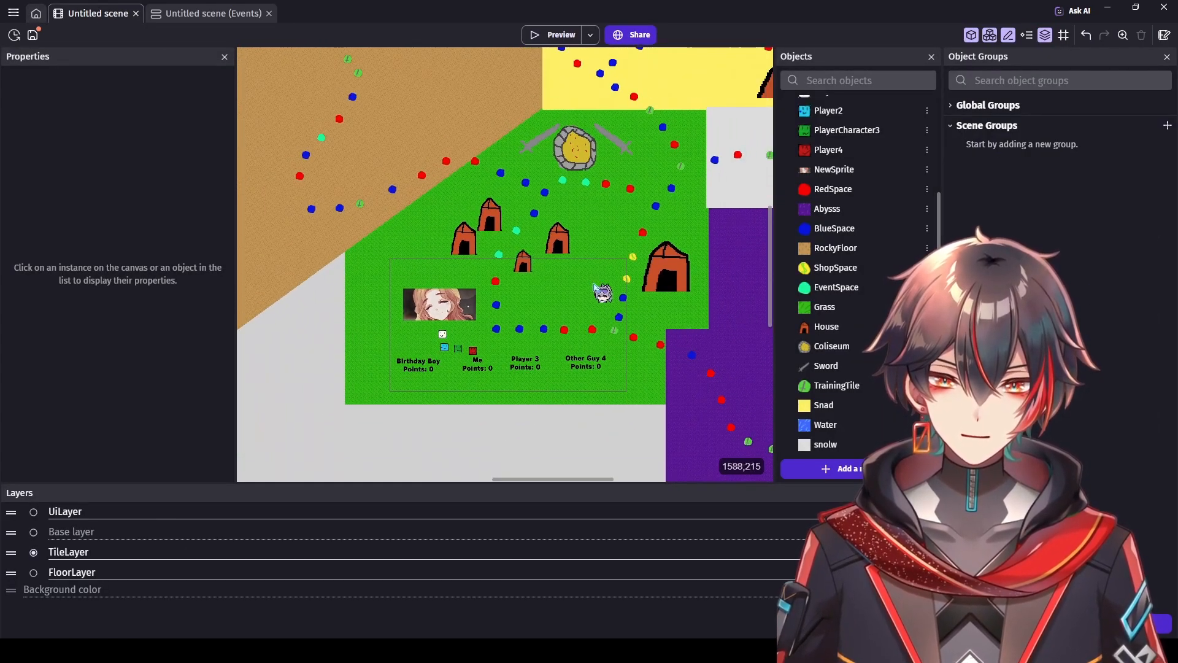
drag(770, 242, 771, 230)
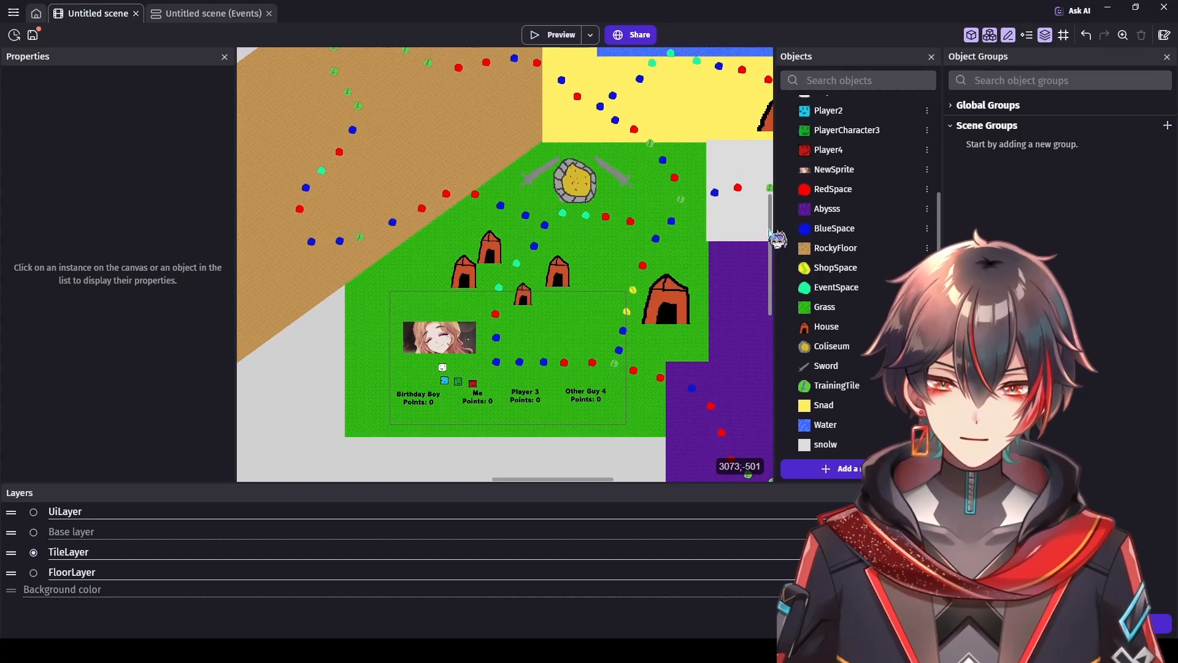
scroll(545, 253, up, 3)
drag(545, 219, 771, 267)
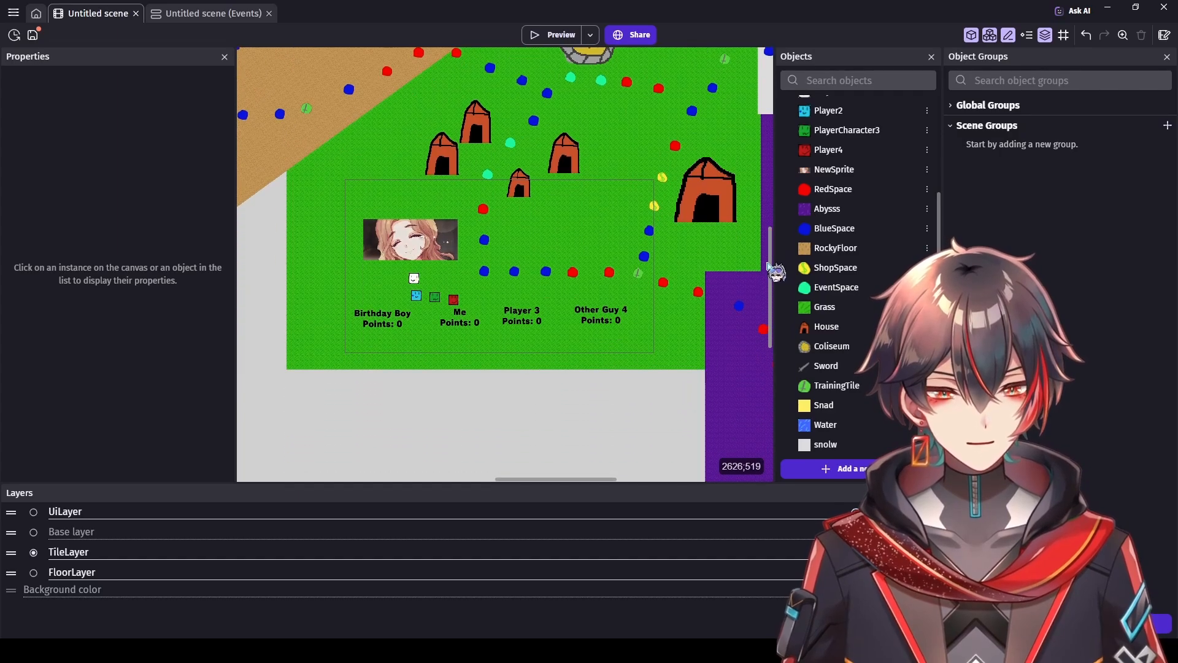
scroll(539, 288, up, 4)
scroll(525, 283, up, 1)
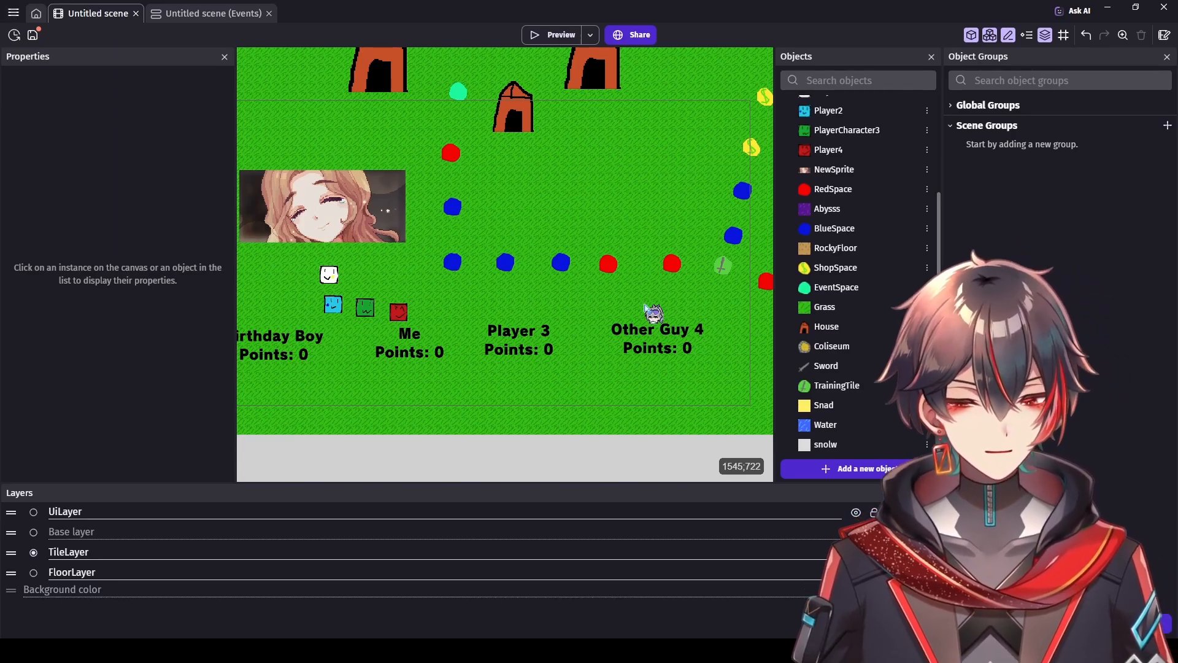
Step: Inspect the route of spaces from the corner blue space near the player characters up past the houses
scroll(491, 275, up, 3)
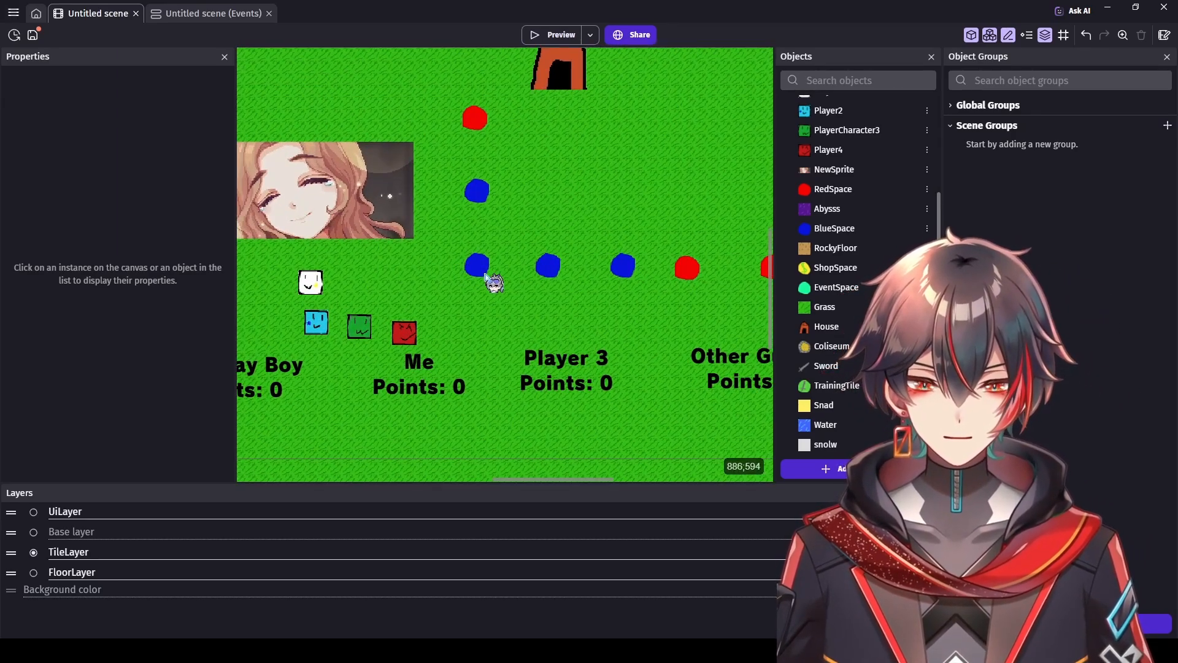
scroll(485, 272, down, 1)
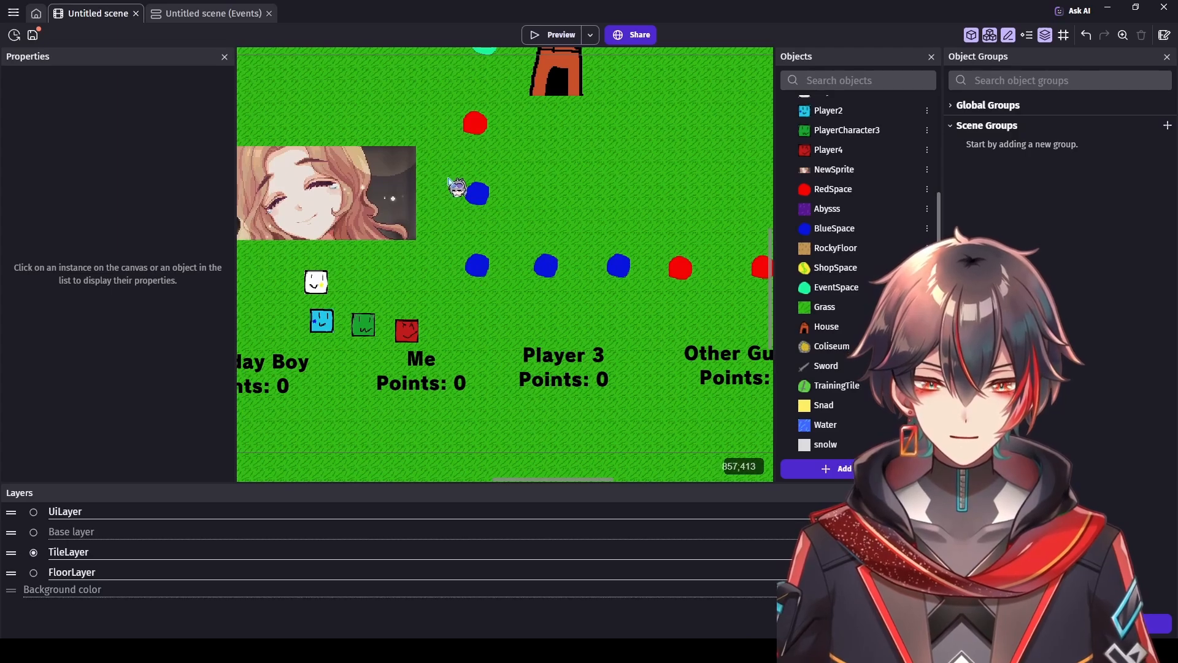
scroll(484, 272, down, 1)
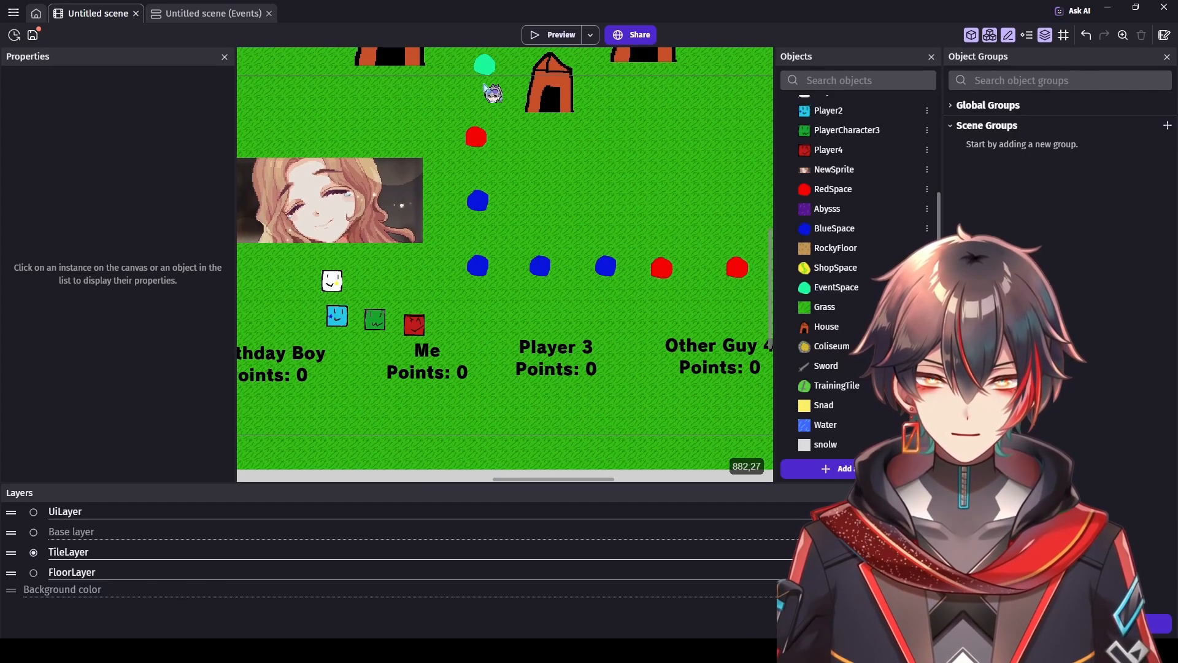
scroll(768, 243, up, 3)
scroll(770, 247, up, 1)
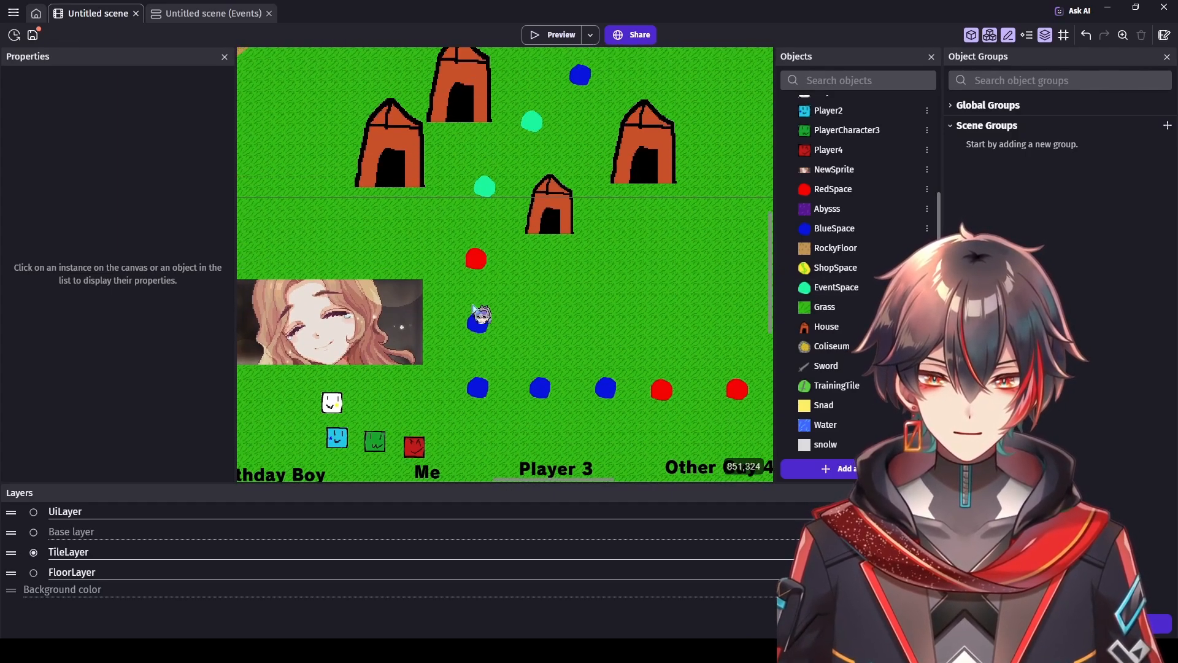
scroll(770, 246, up, 3)
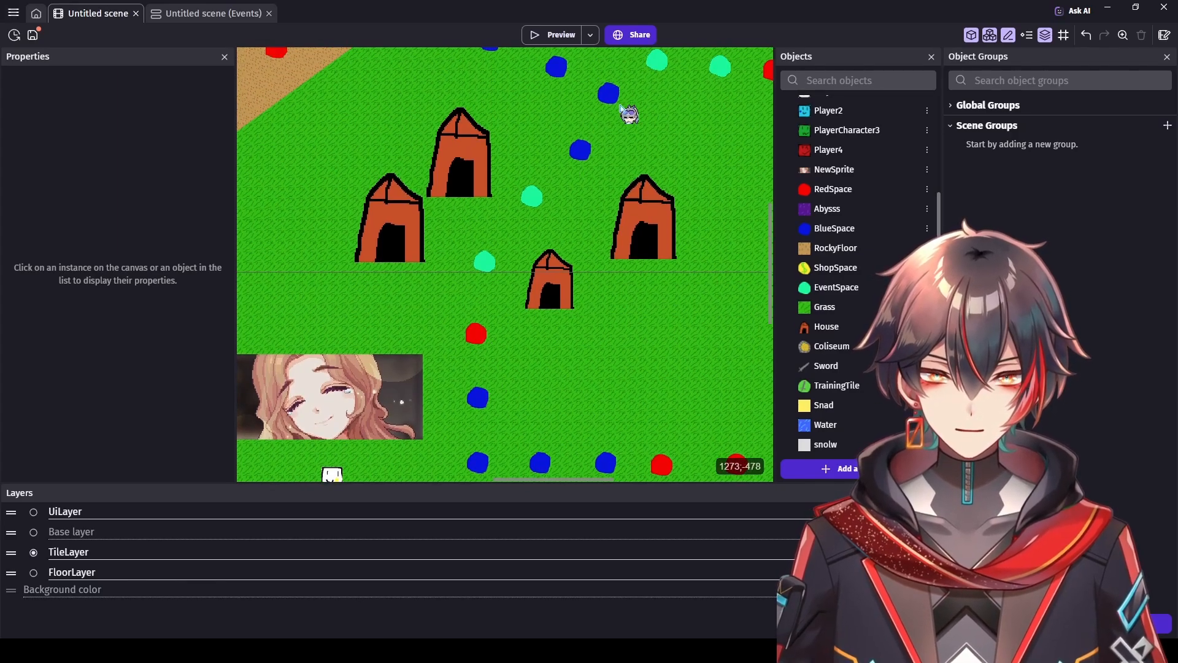
scroll(772, 235, down, 5)
scroll(771, 234, up, 2)
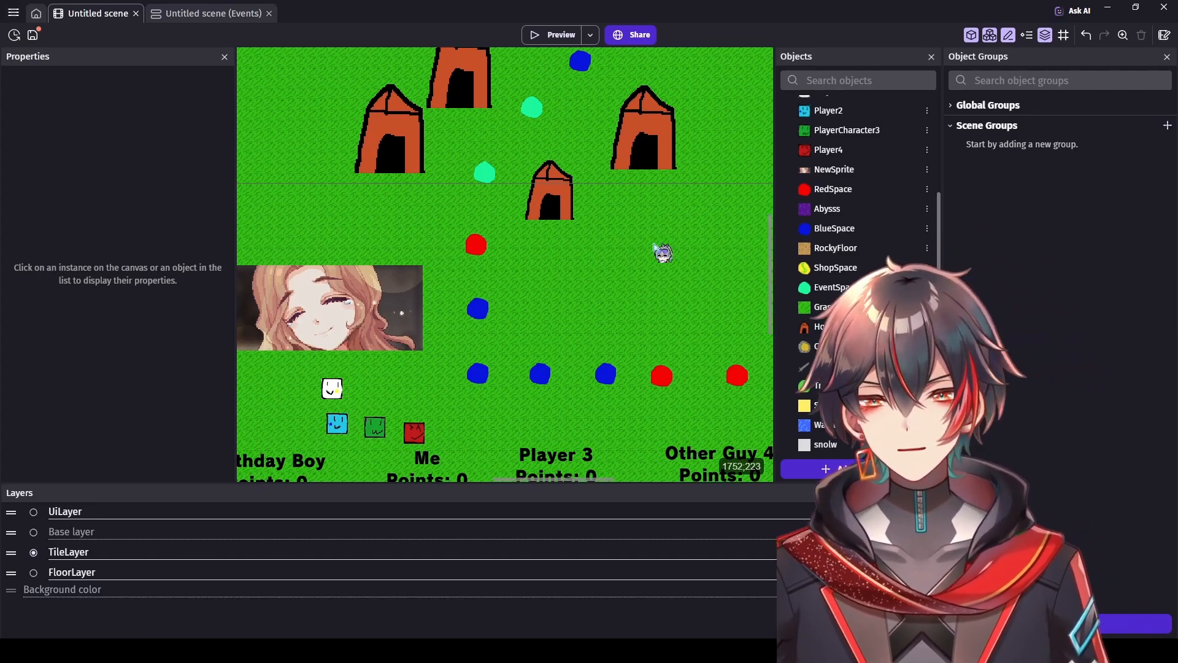
Step: Save the project and survey the spaces between the houses and the coliseum
click(32, 34)
ctrl+scroll(513, 311, down, 2)
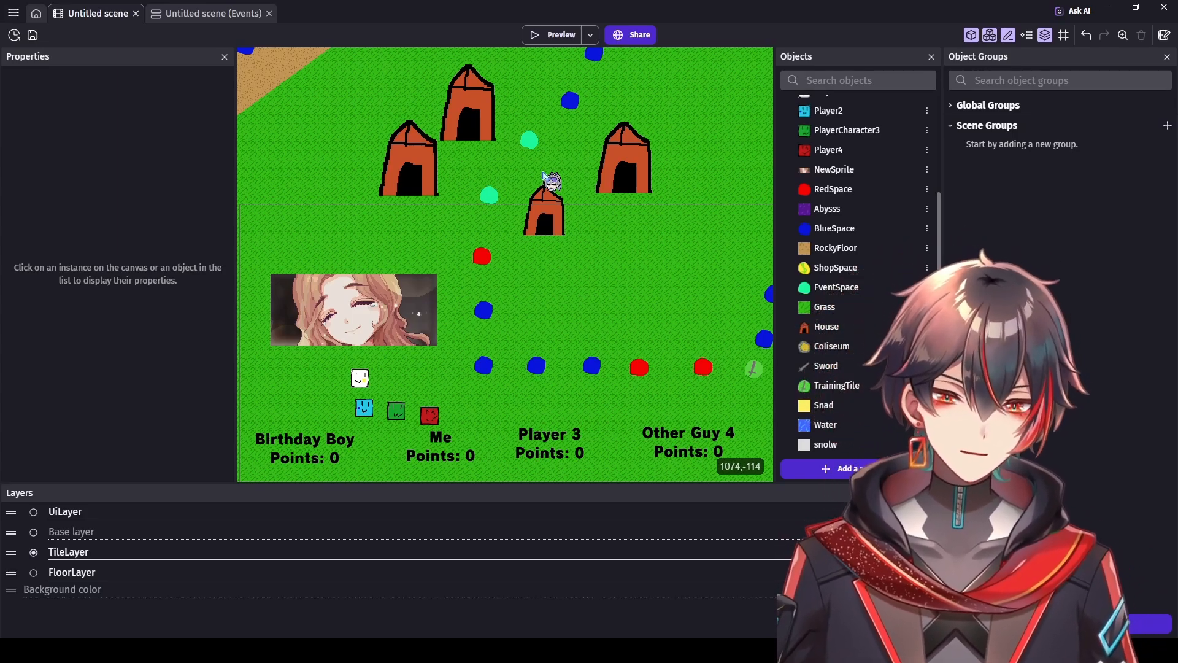
drag(774, 296, 771, 276)
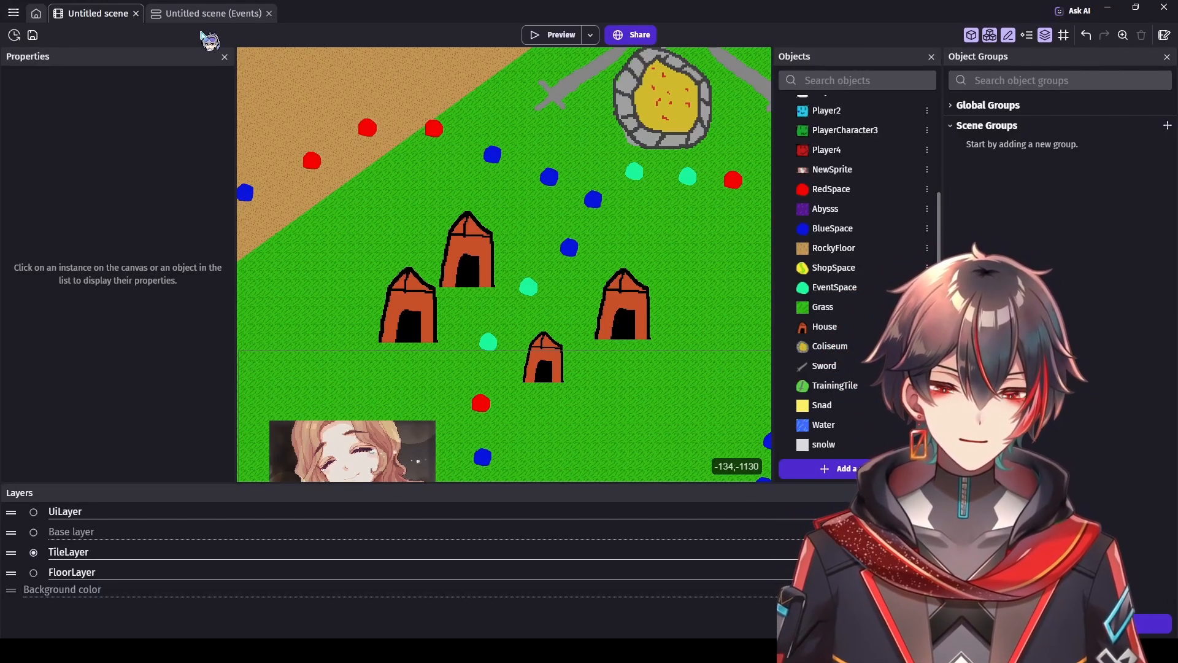
scroll(481, 242, down, 5)
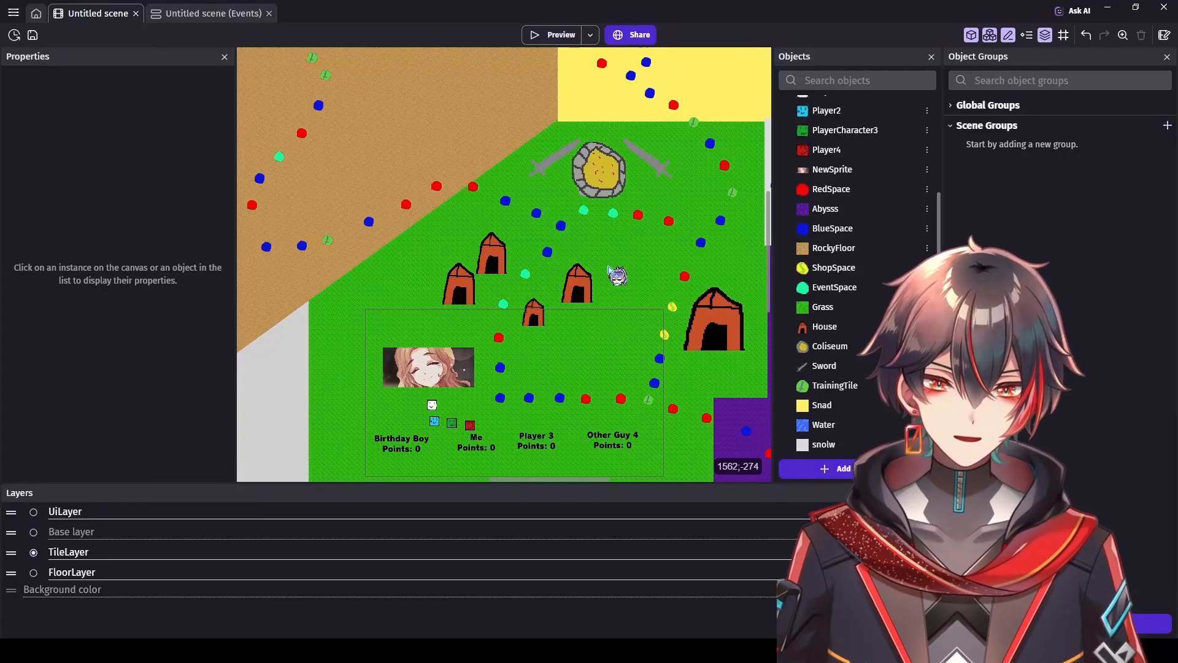
scroll(609, 270, down, 2)
scroll(583, 293, up, 3)
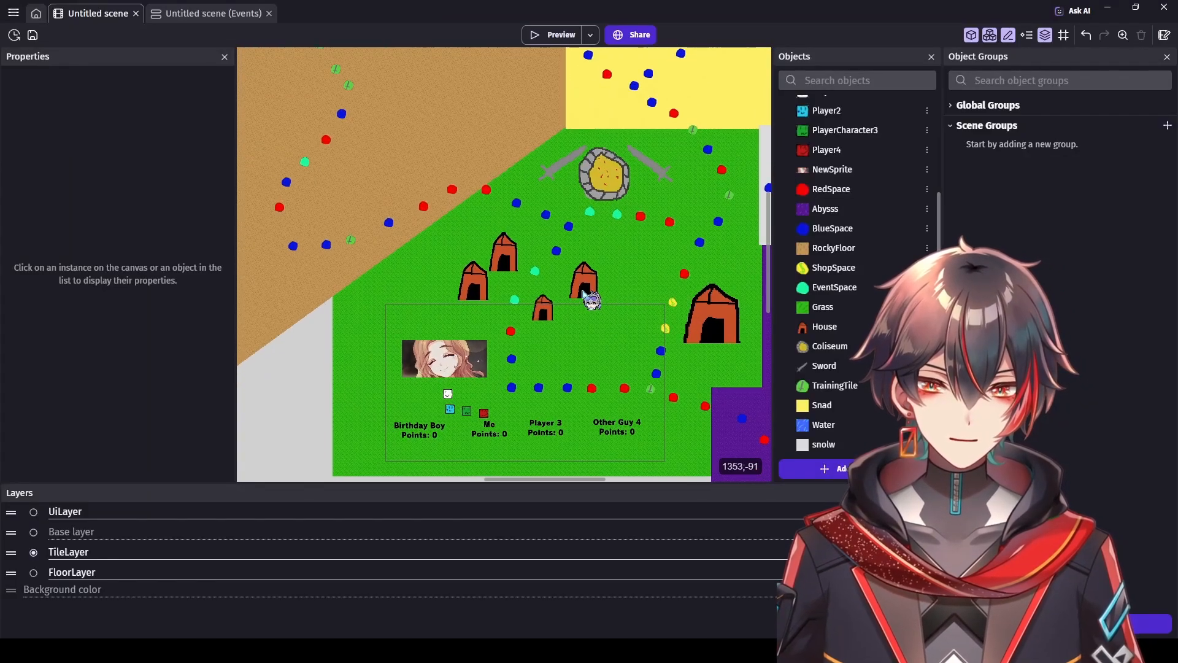
Step: Check the incomplete Player1 move action in the scene's events against the spaces on the board
click(198, 17)
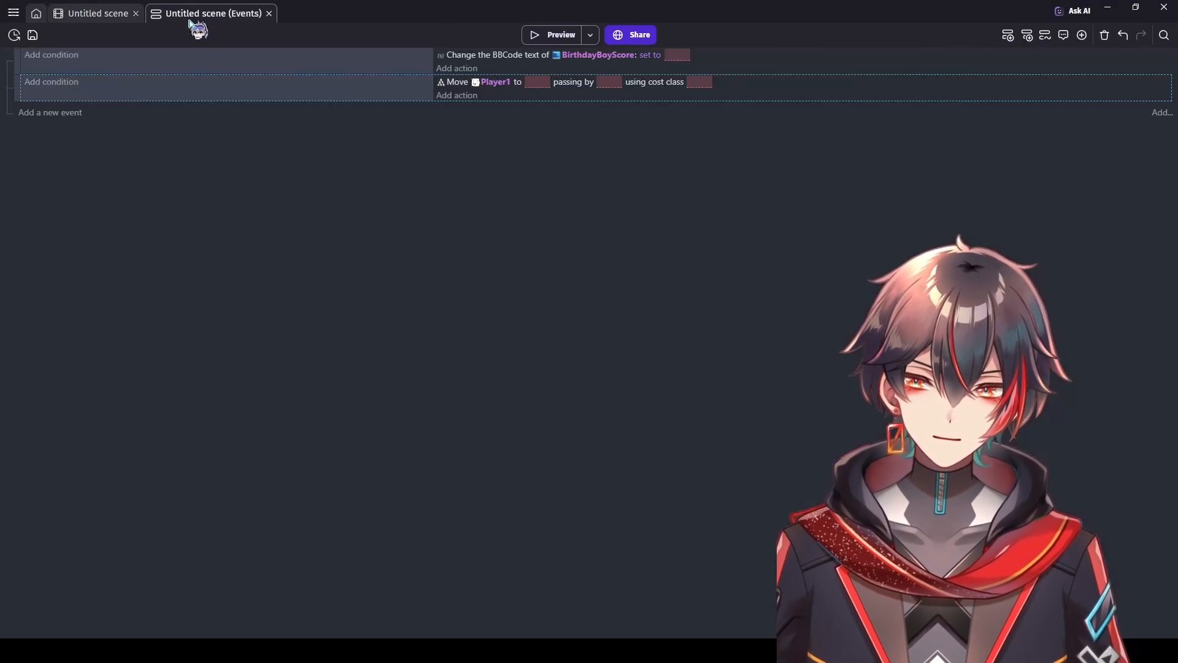
click(93, 15)
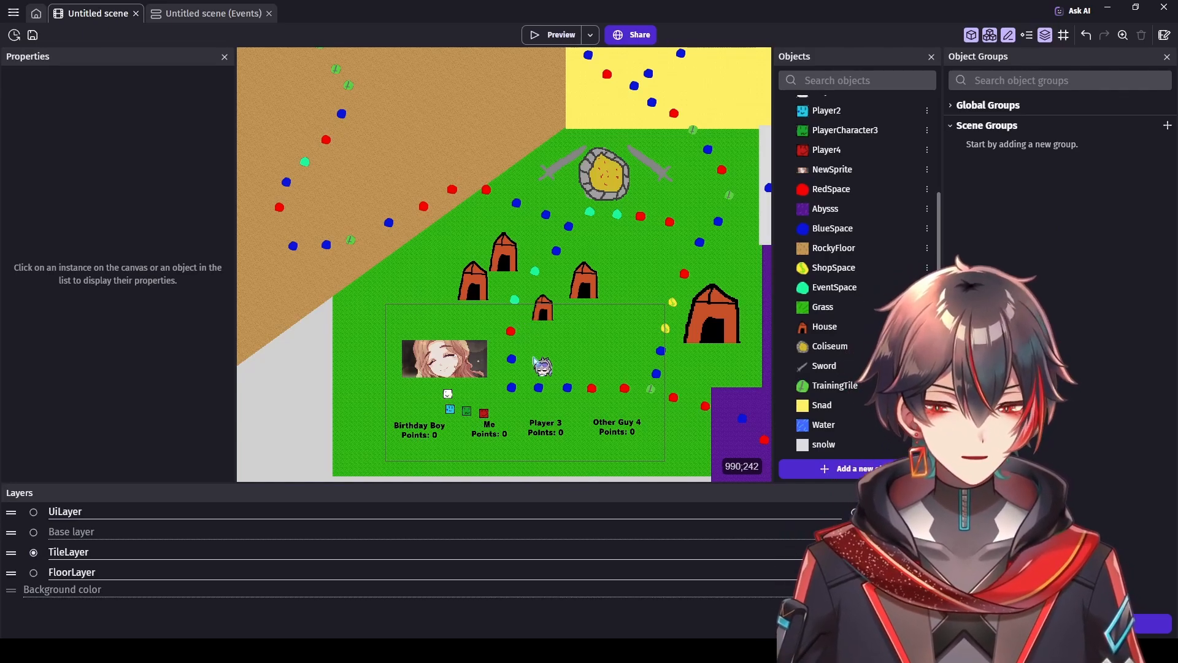
scroll(534, 362, up, 2)
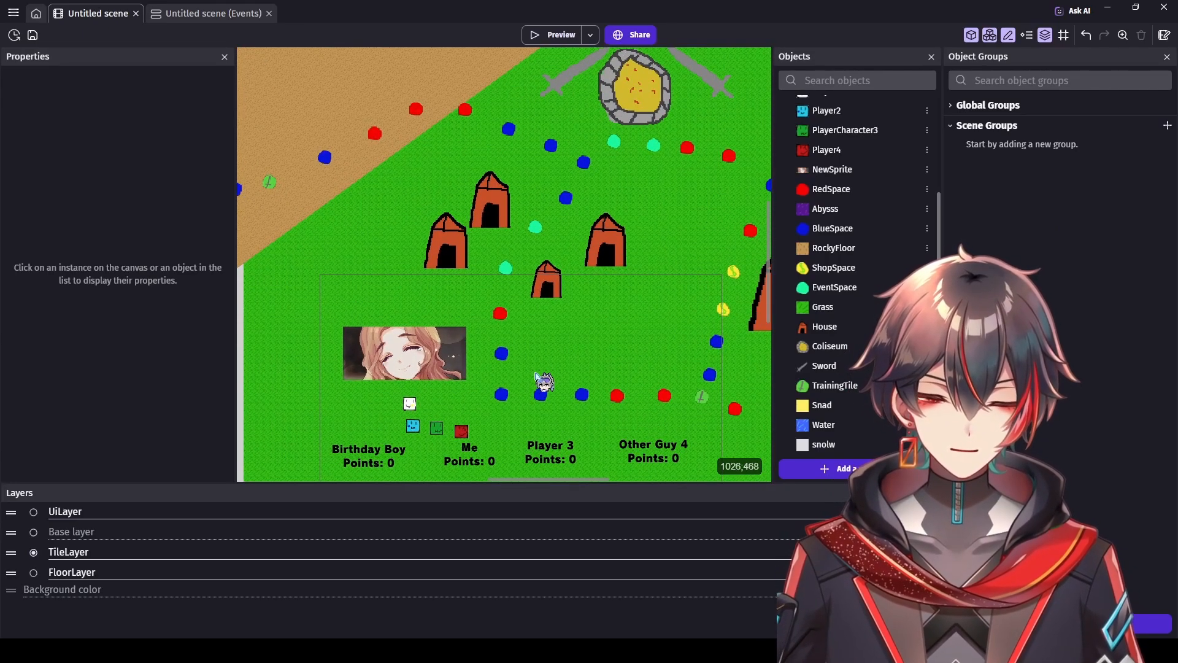
scroll(526, 385, up, 1)
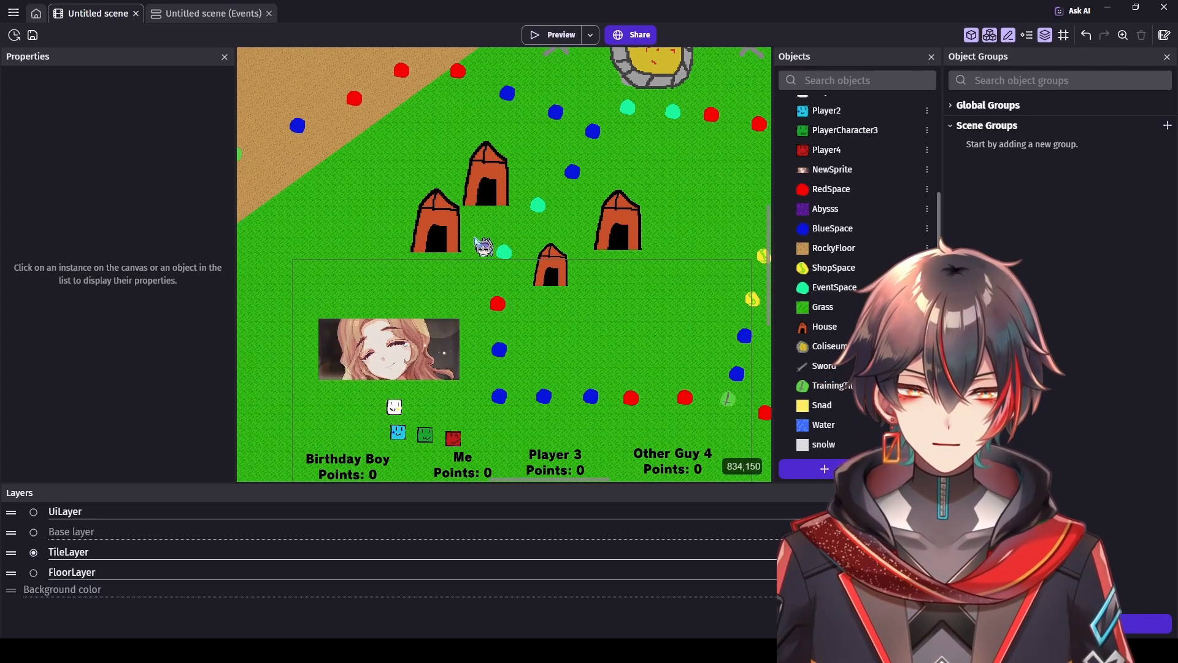
click(214, 18)
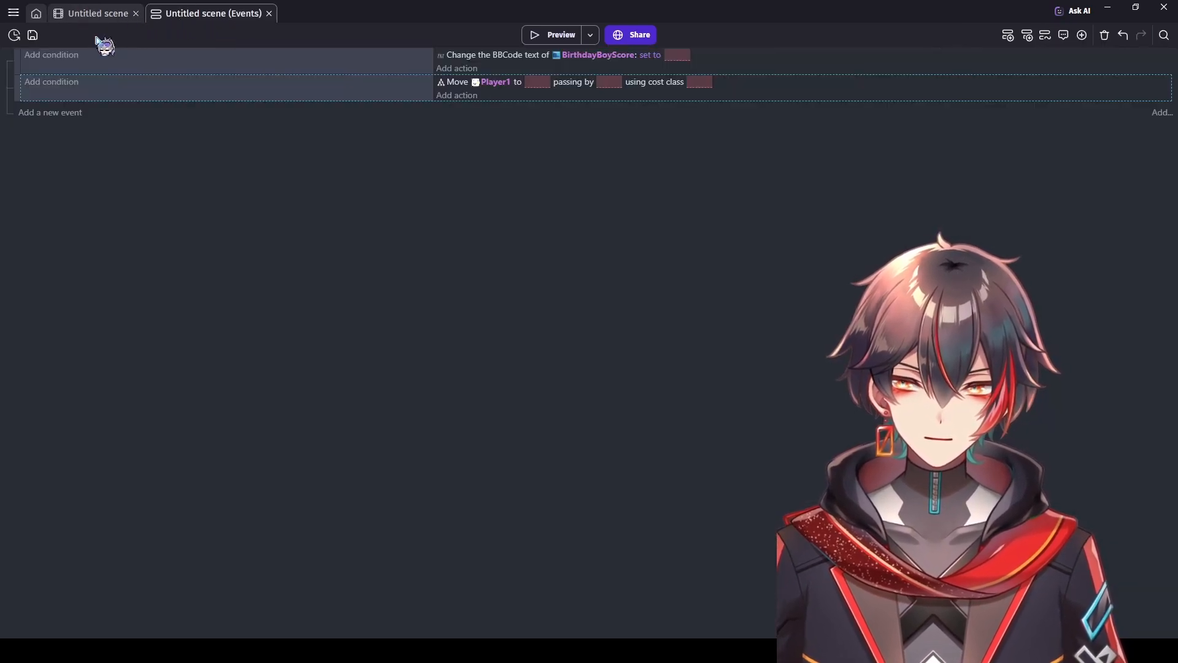
click(92, 14)
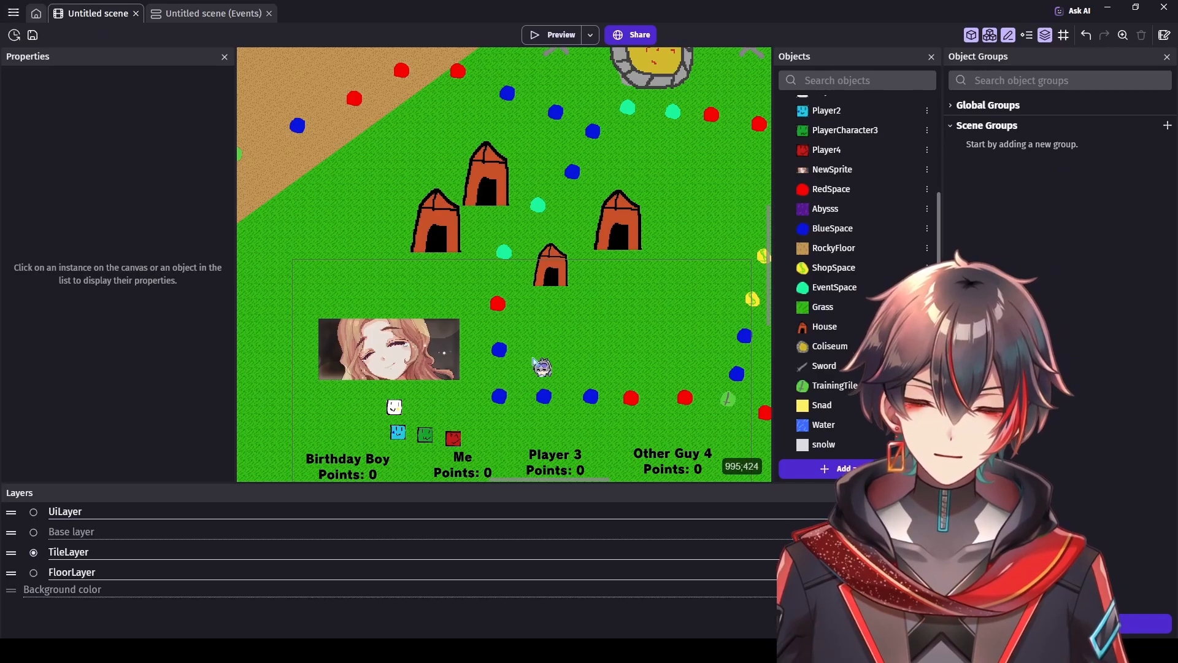
scroll(516, 393, down, 1)
scroll(518, 398, up, 3)
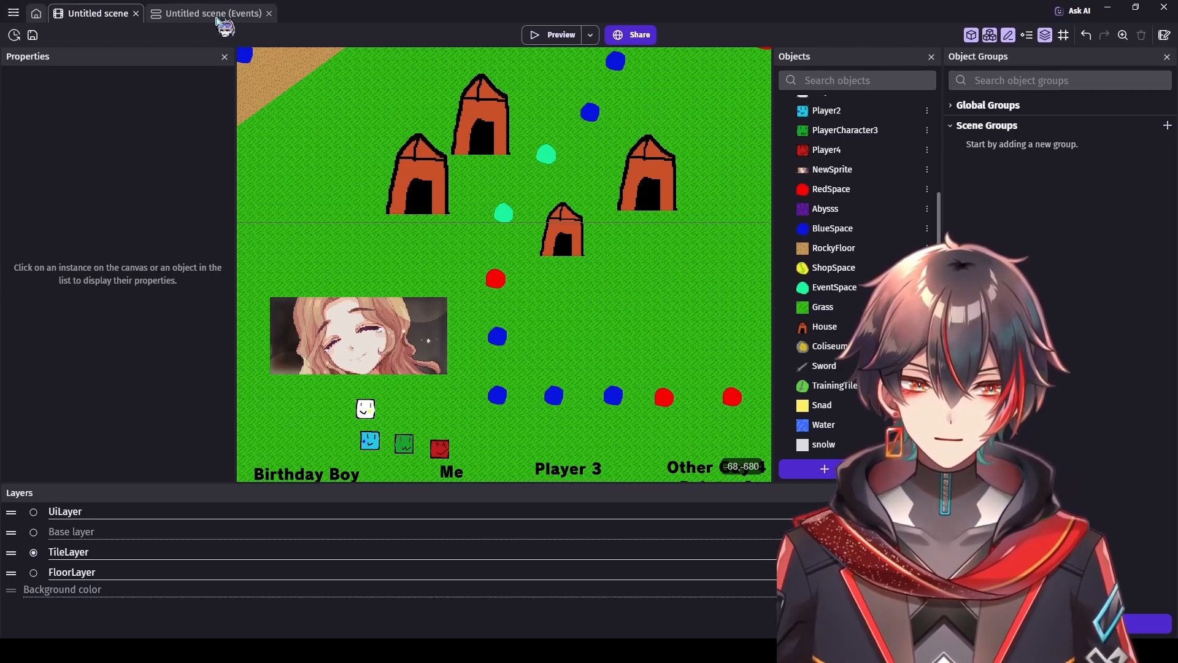
click(215, 14)
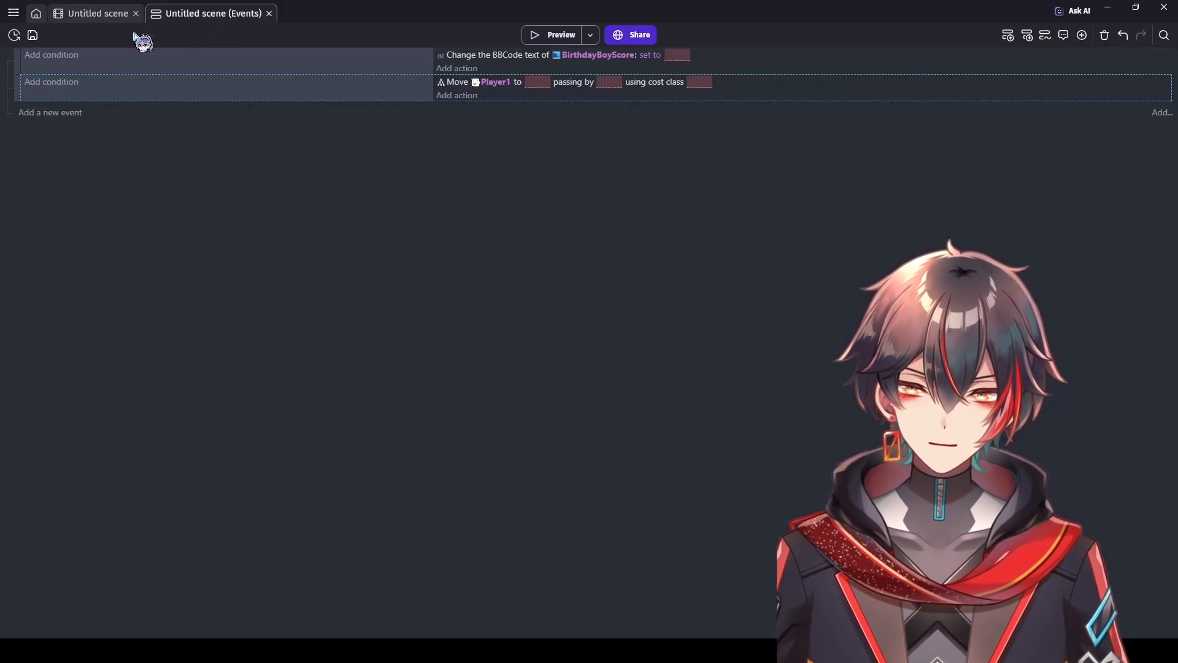
click(92, 15)
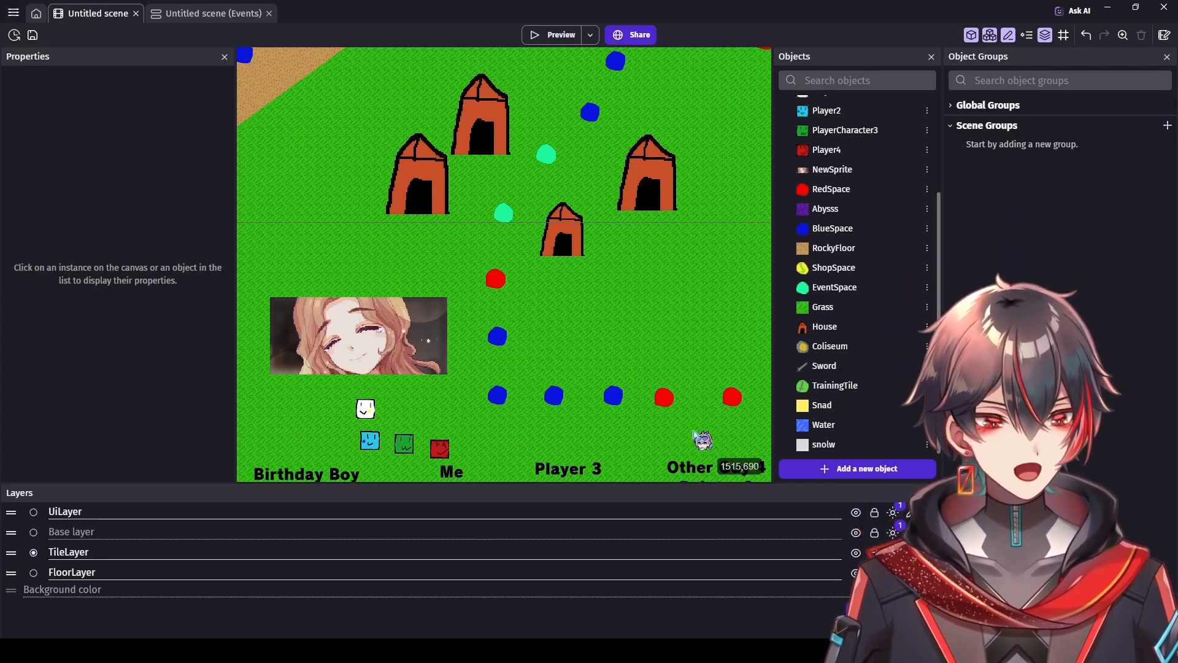
Step: Select the corner blue space nearest the player characters and open the BlueSpace object's settings
ctrl+scroll(504, 408, down, 1)
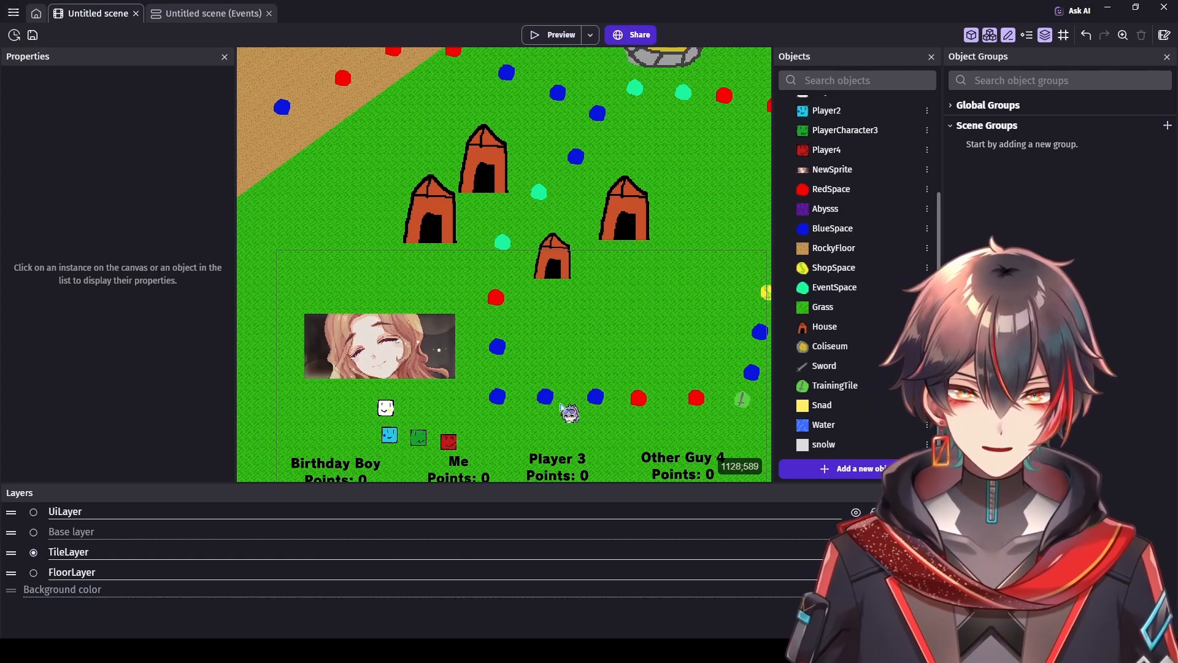
ctrl+scroll(559, 406, down, 1)
ctrl+scroll(513, 406, up, 1)
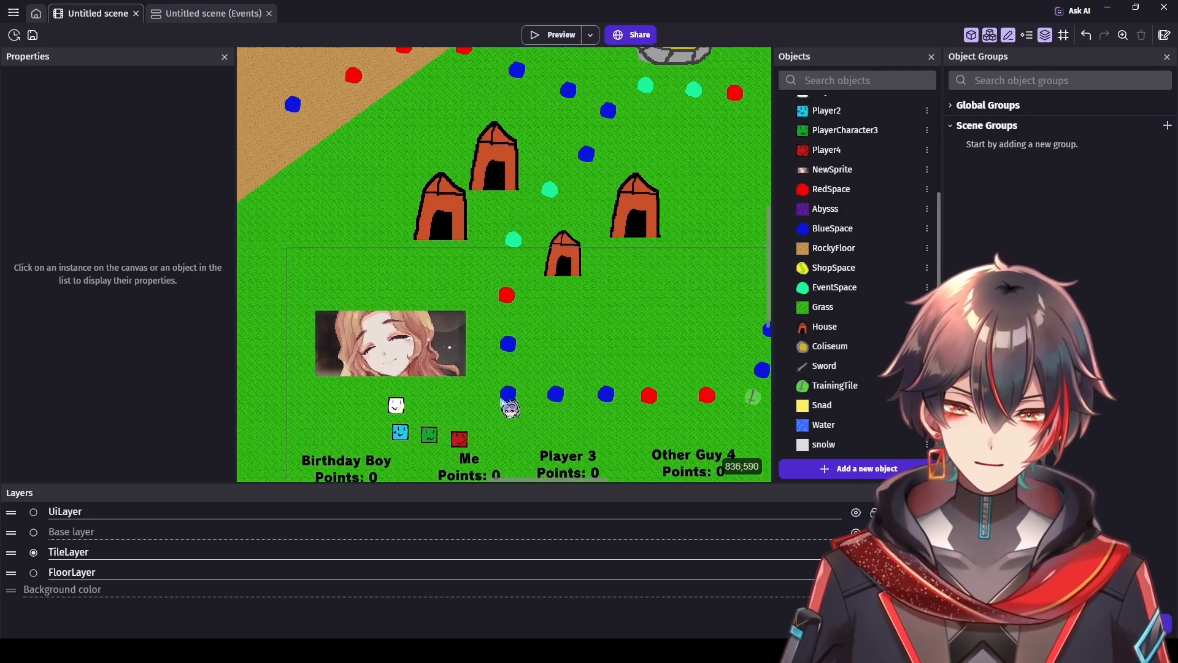
ctrl+scroll(502, 402, up, 2)
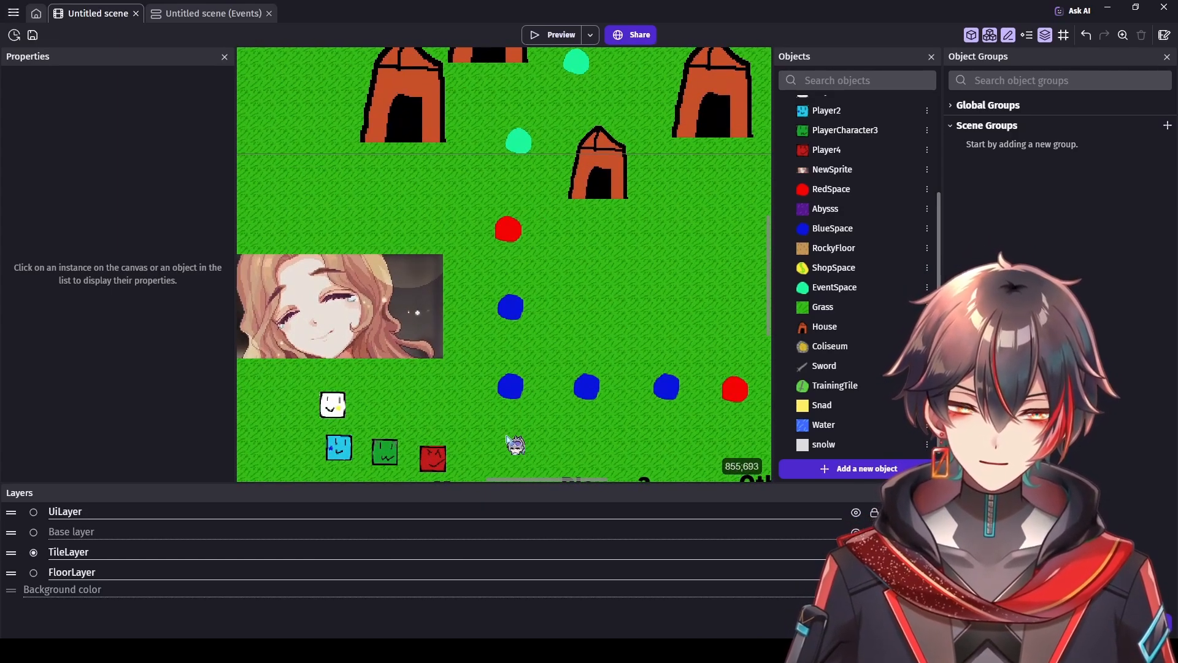
ctrl+scroll(515, 342, down, 1)
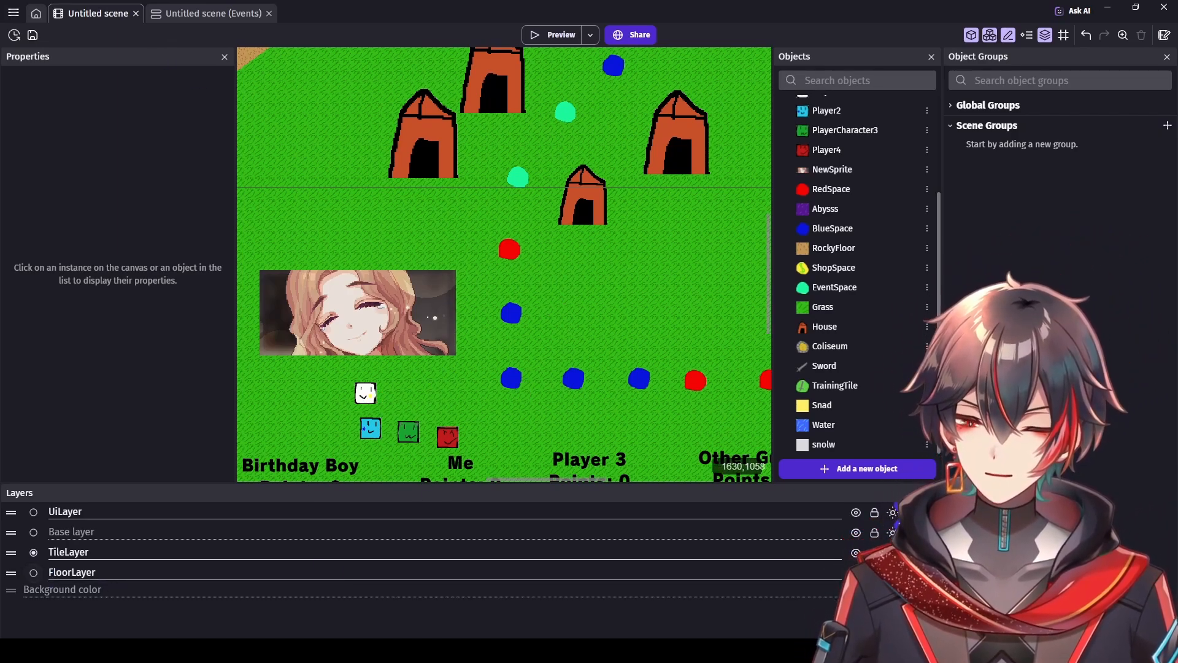
click(519, 383)
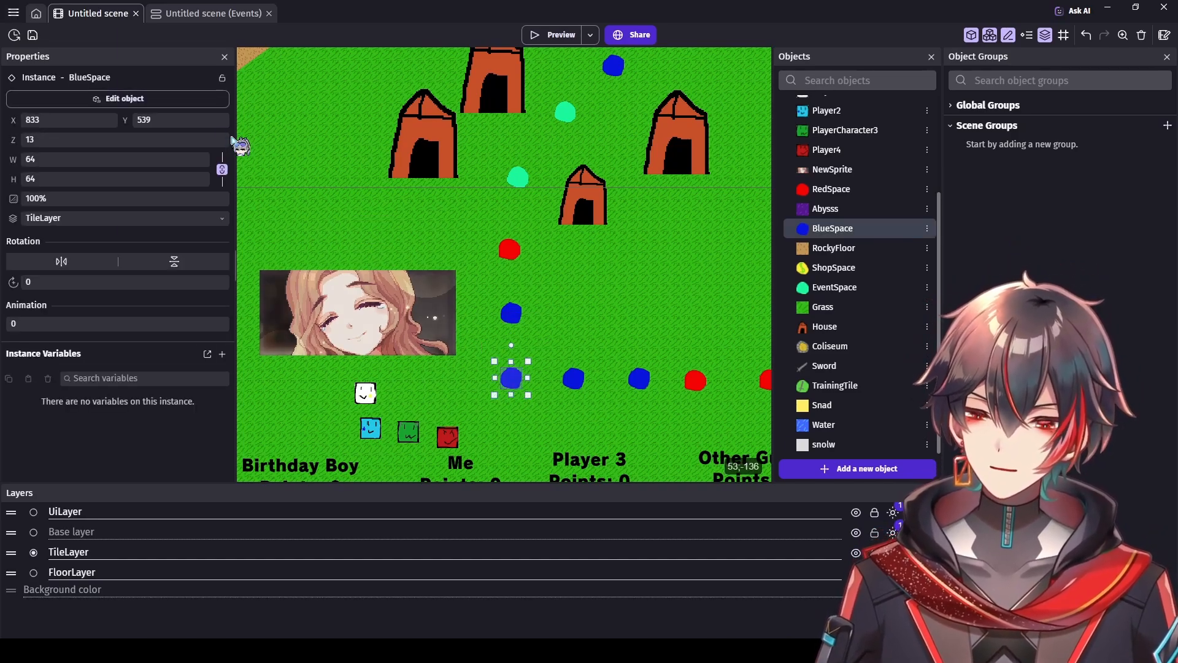
click(200, 104)
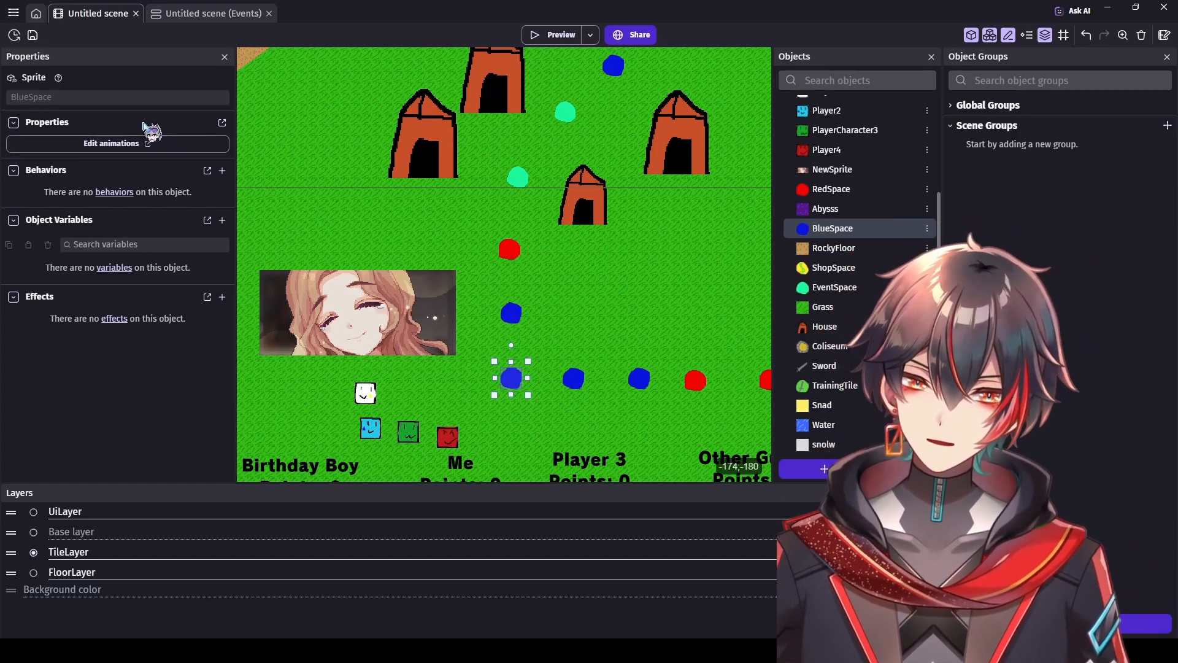
Step: Review the BlueSpace object's animation settings
click(15, 123)
click(15, 123)
click(113, 144)
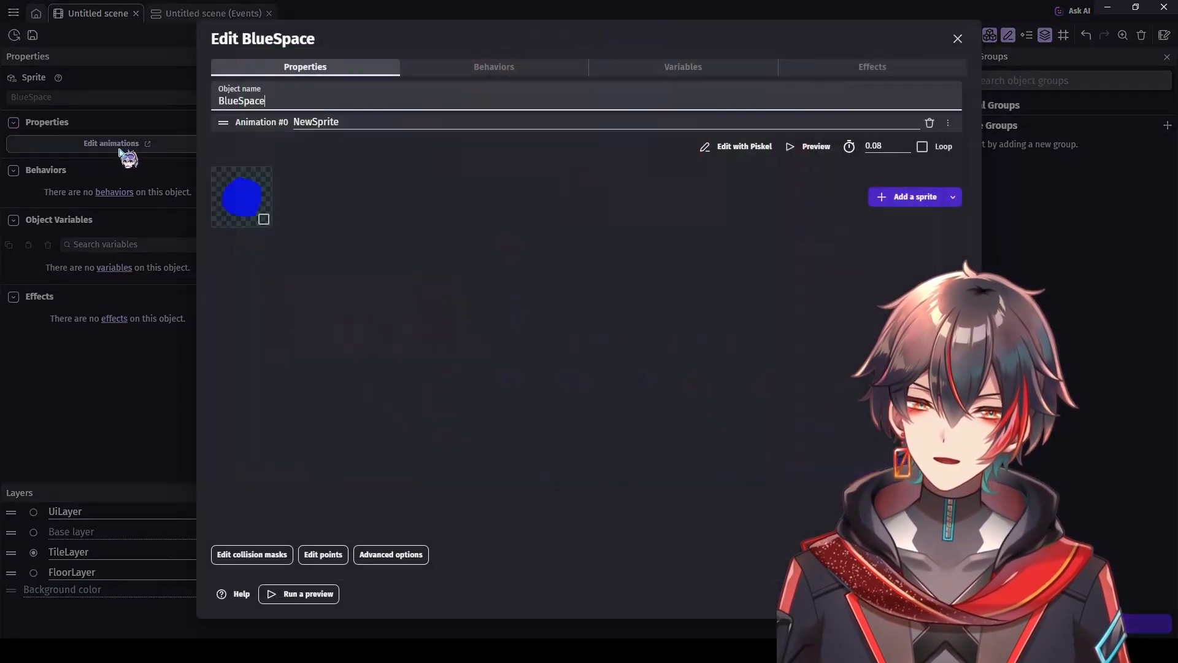
click(958, 38)
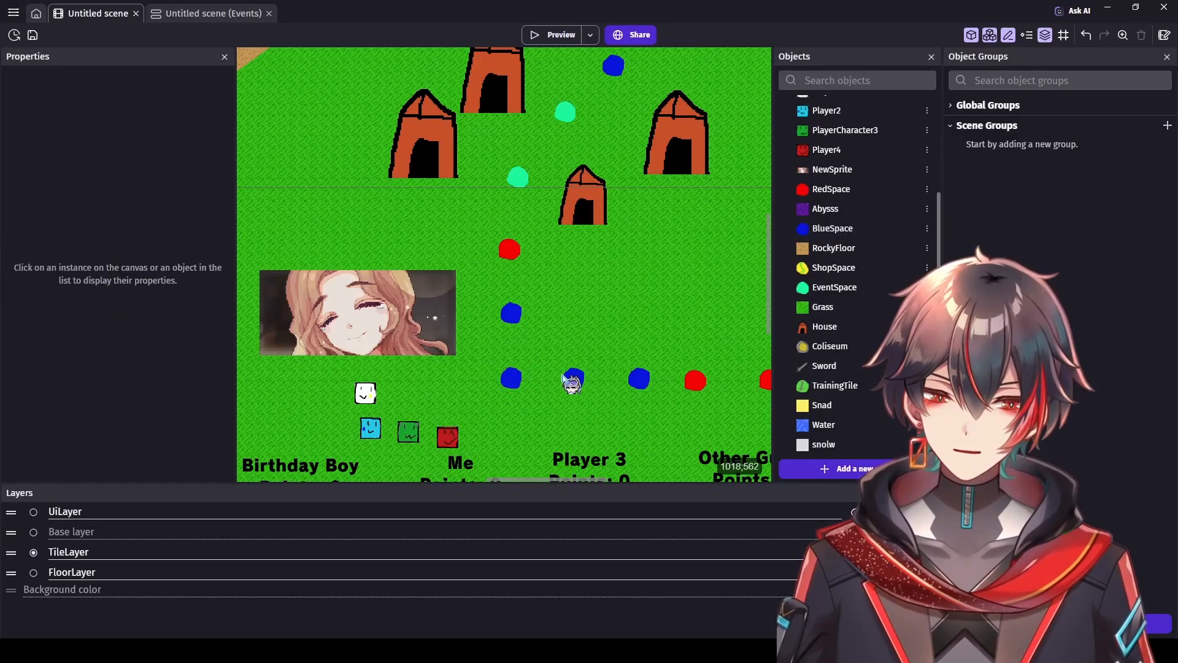
Step: Compare the instance properties of the spaces running from the corner blue space up to the lower event space near the houses
click(572, 379)
click(511, 378)
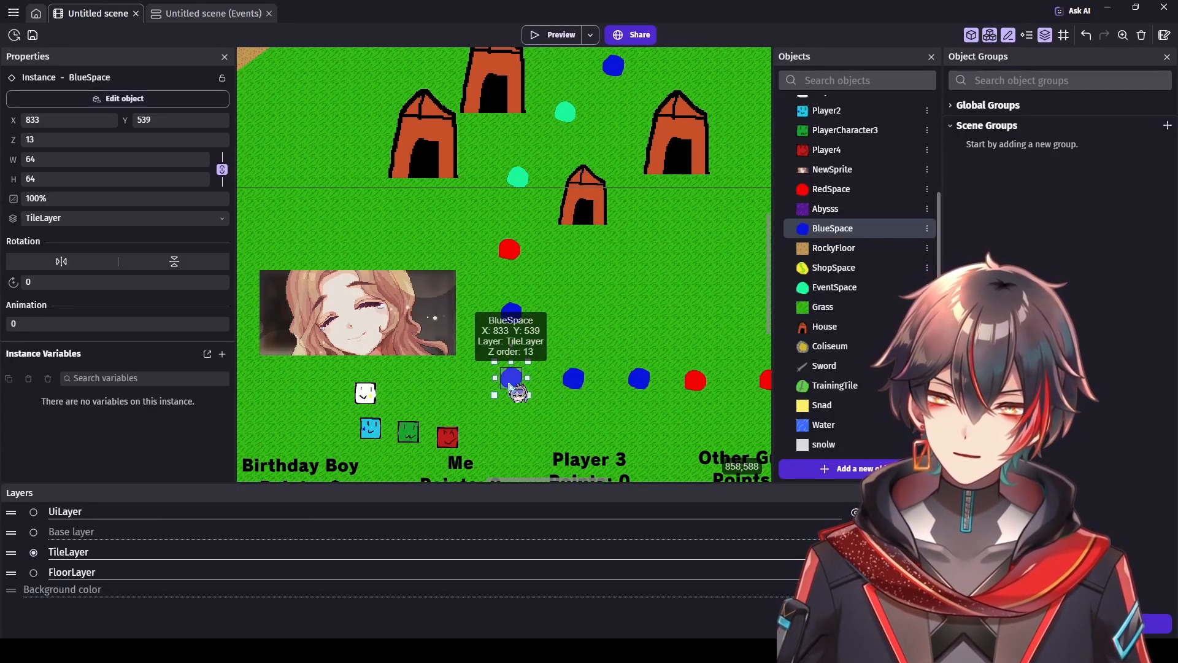
click(511, 313)
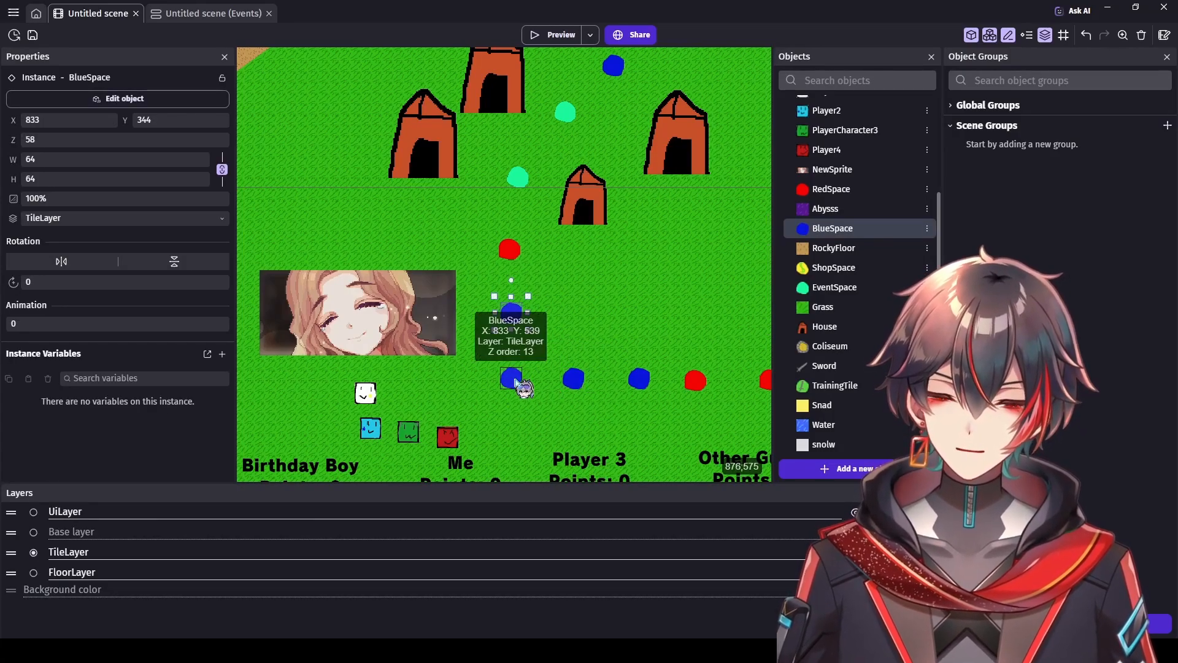
click(512, 381)
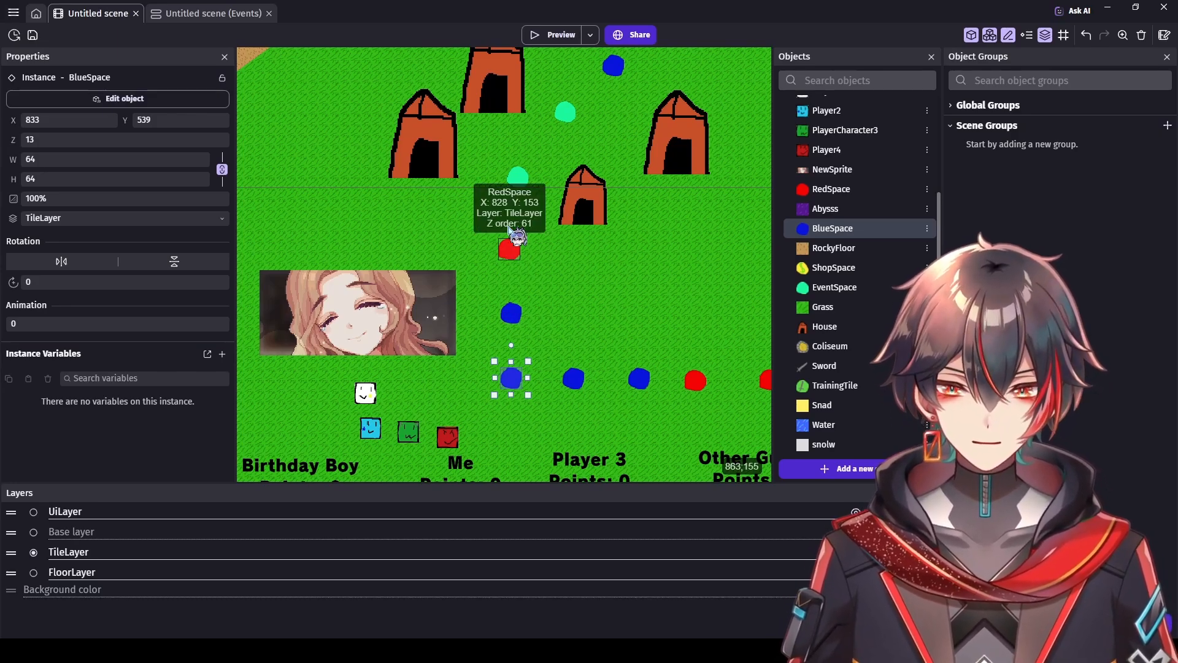
click(518, 178)
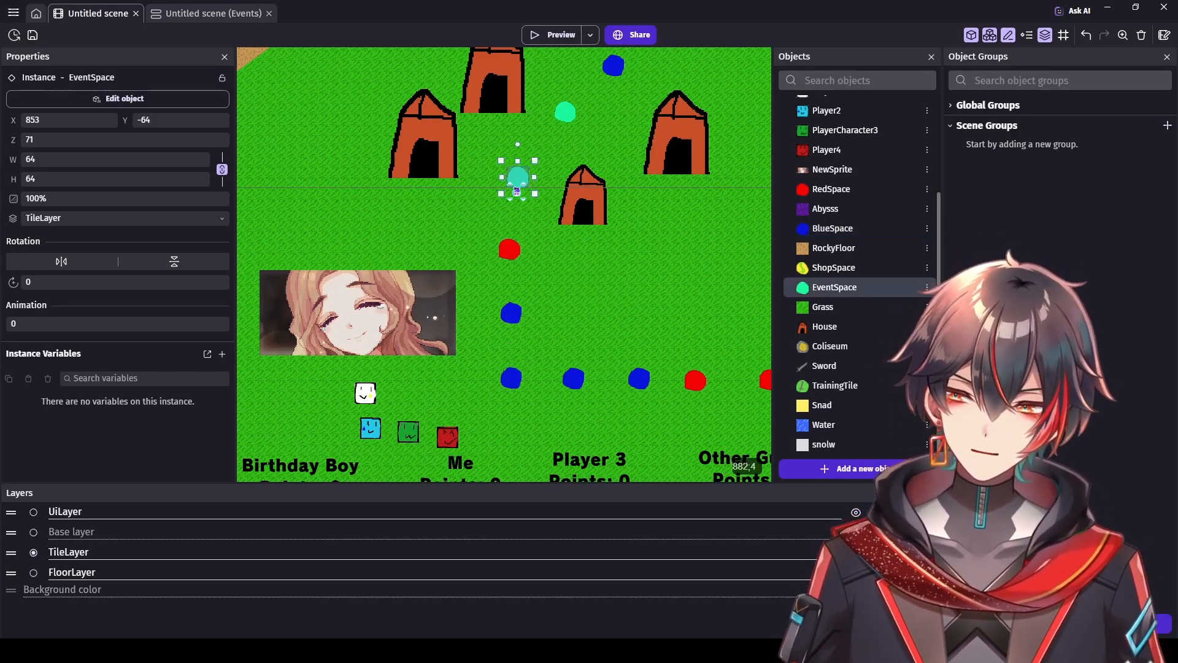
click(515, 252)
click(514, 314)
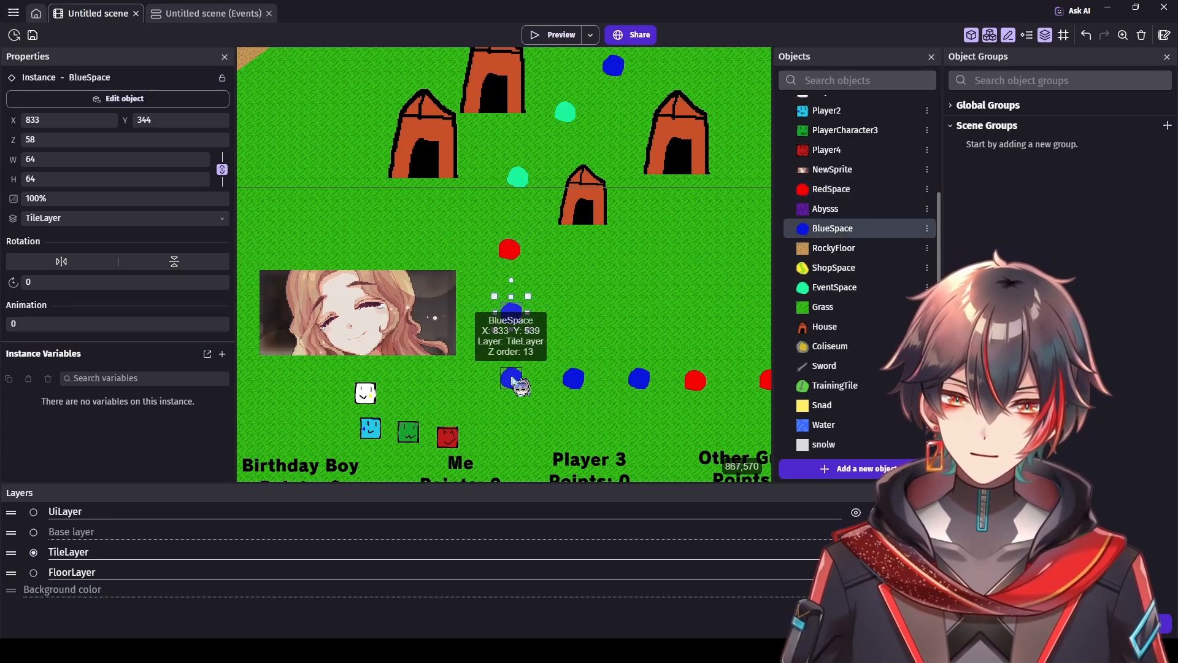
click(514, 380)
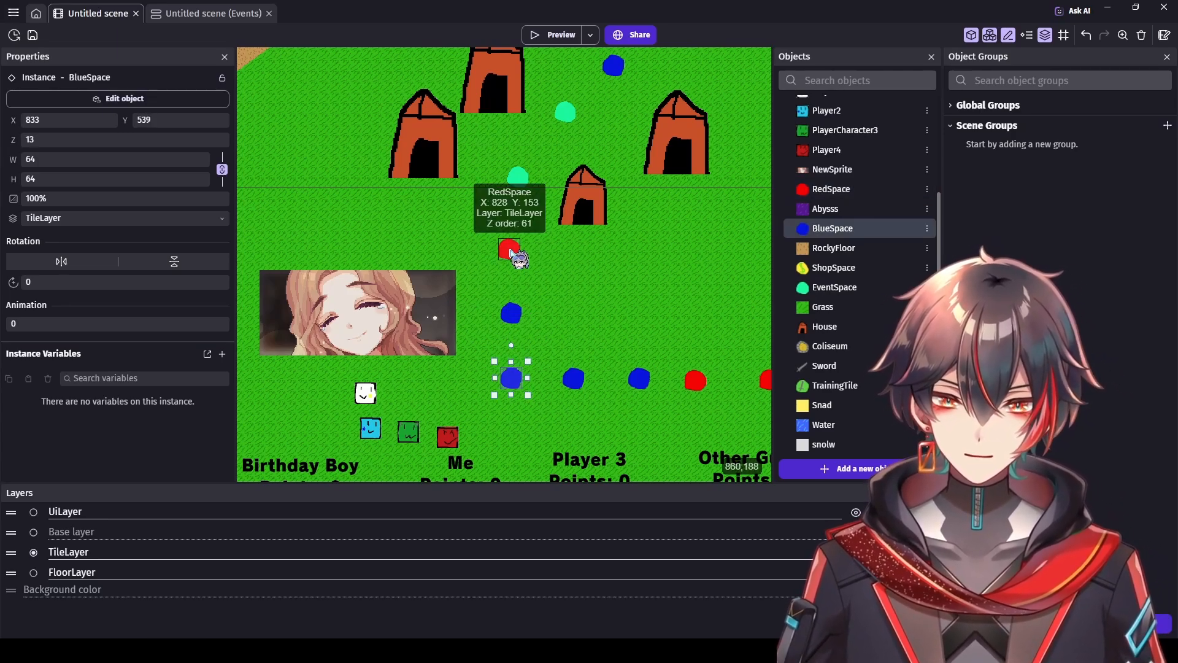
Step: Examine the route of spaces from the corner blue space past the houses towards the coliseum
ctrl+scroll(607, 178, down, 2)
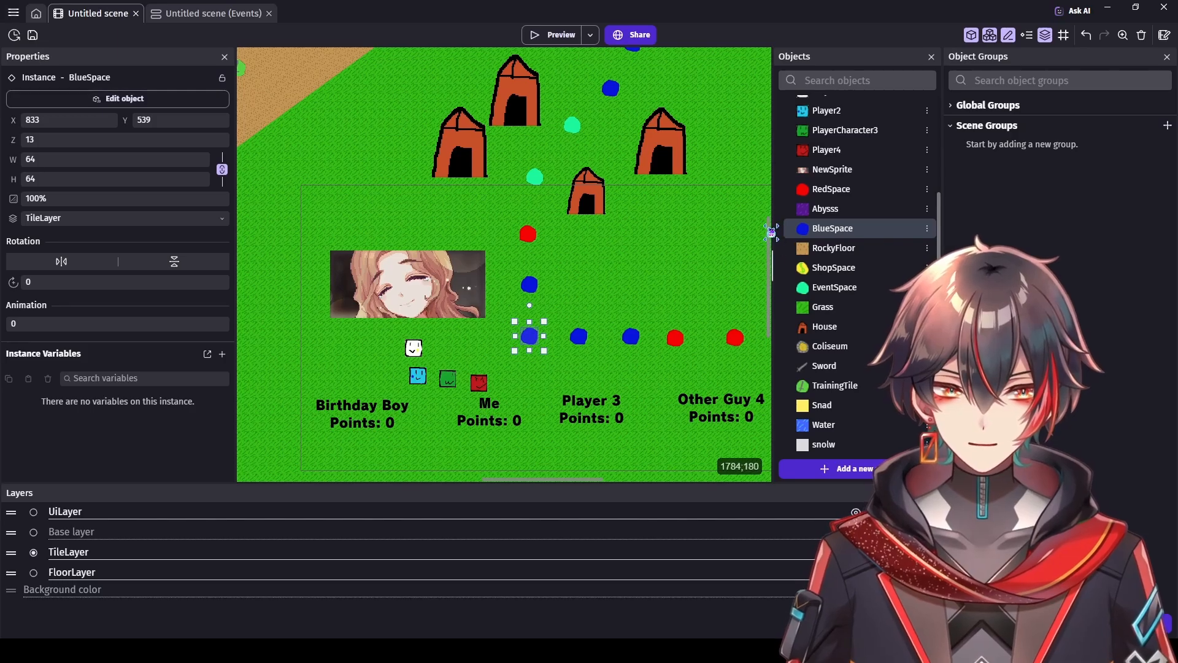
drag(766, 230, 766, 217)
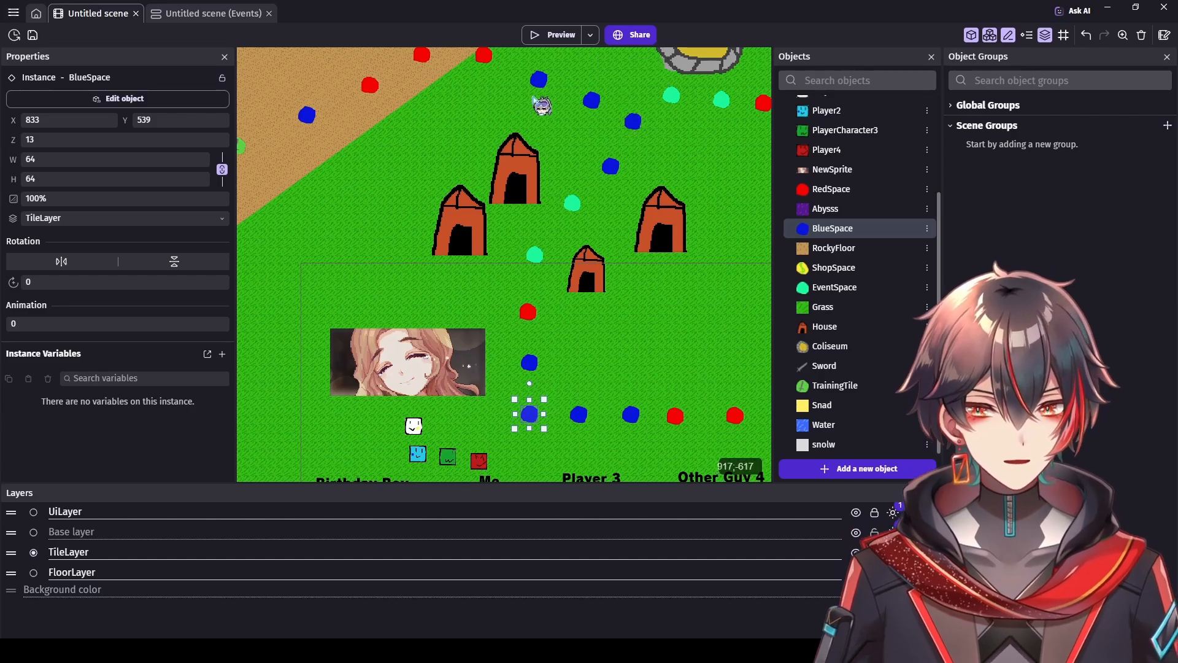
scroll(556, 436, up, 3)
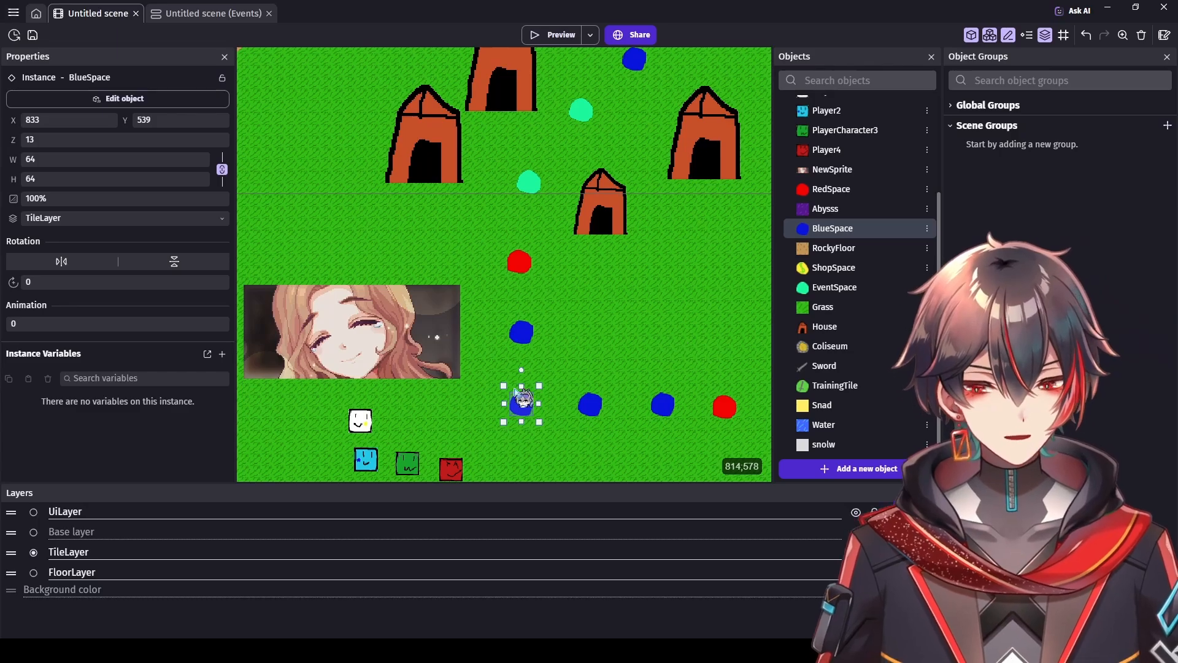
scroll(612, 289, down, 2)
click(645, 316)
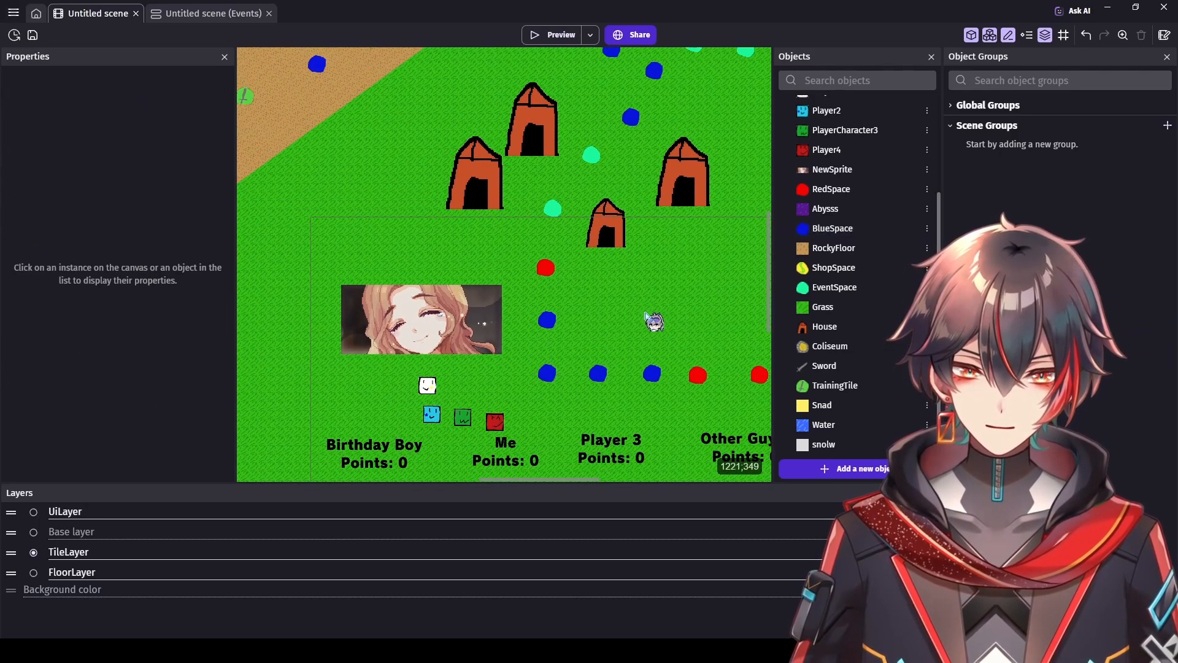
drag(645, 316, 632, 403)
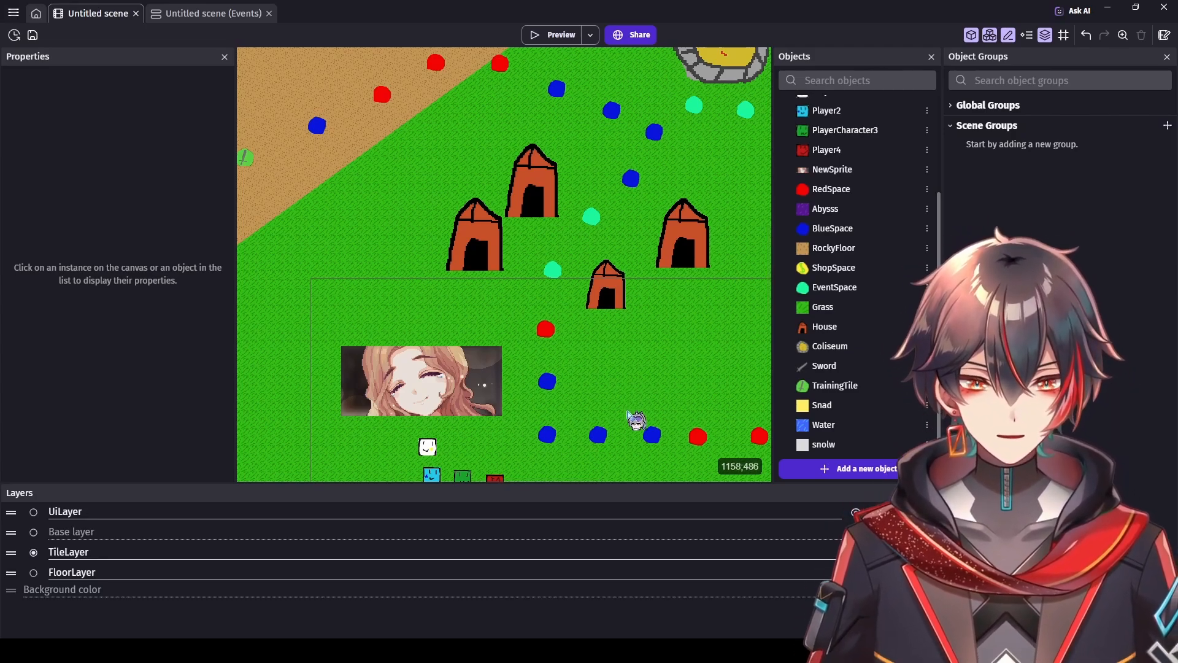
Step: Select the corner blue space and check the properties of its BlueSpace object
click(548, 435)
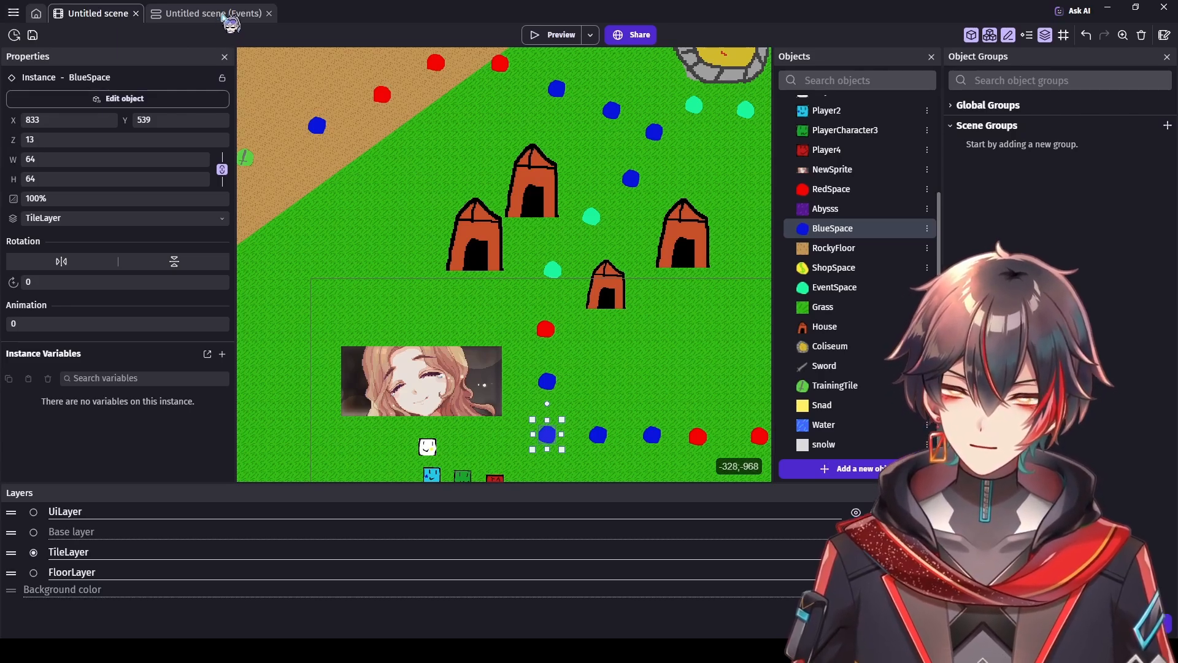
click(195, 100)
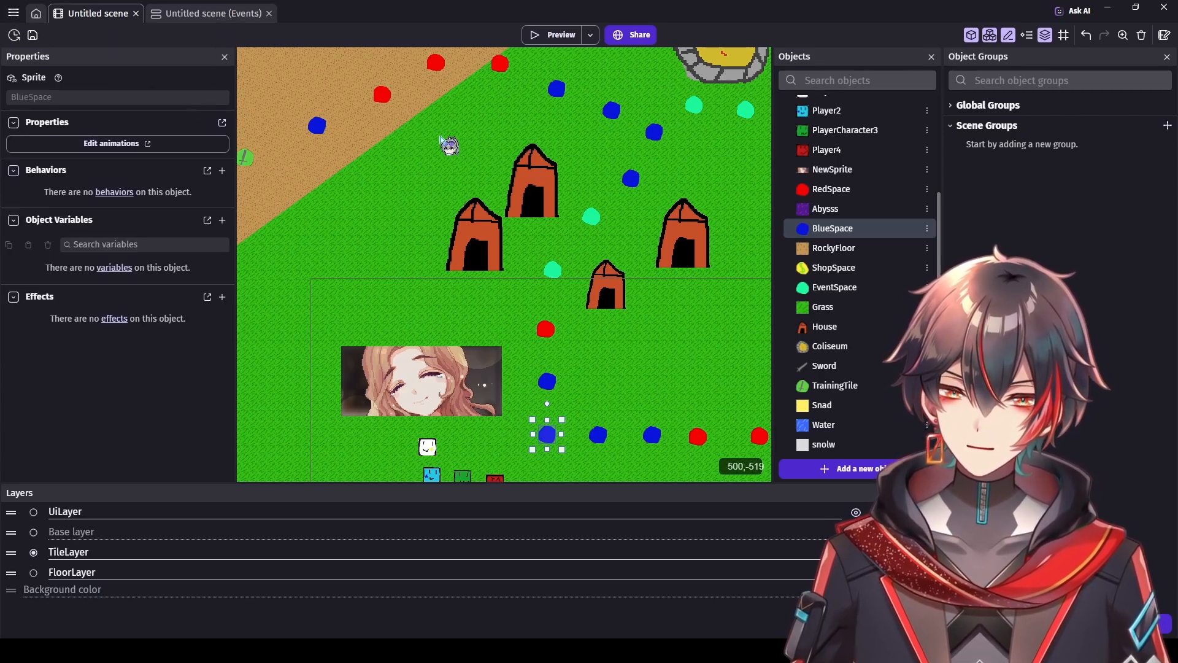
click(118, 144)
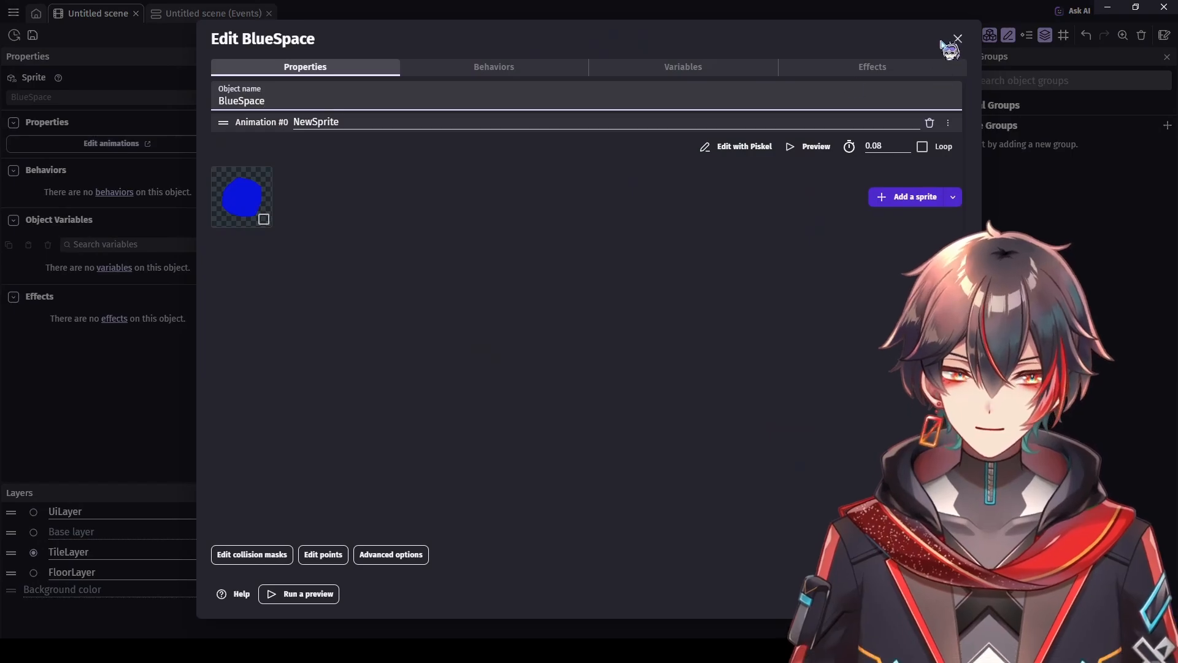
click(958, 39)
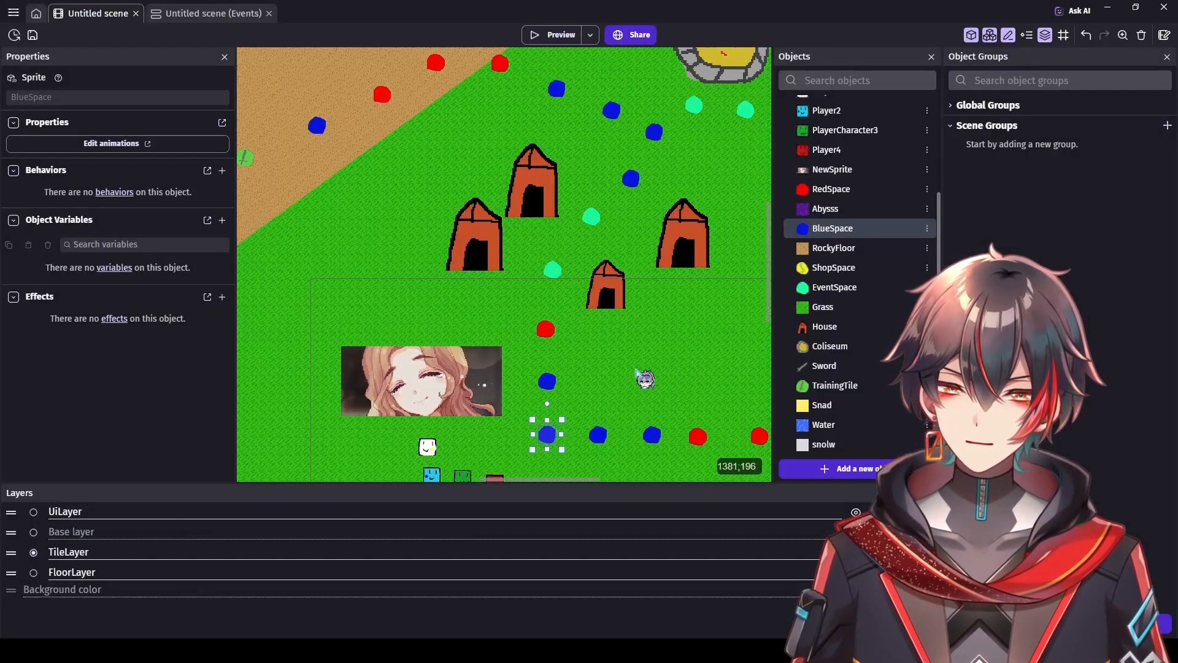
Step: Try giving the corner blue space its own instance variable, and delete it
click(597, 437)
click(546, 437)
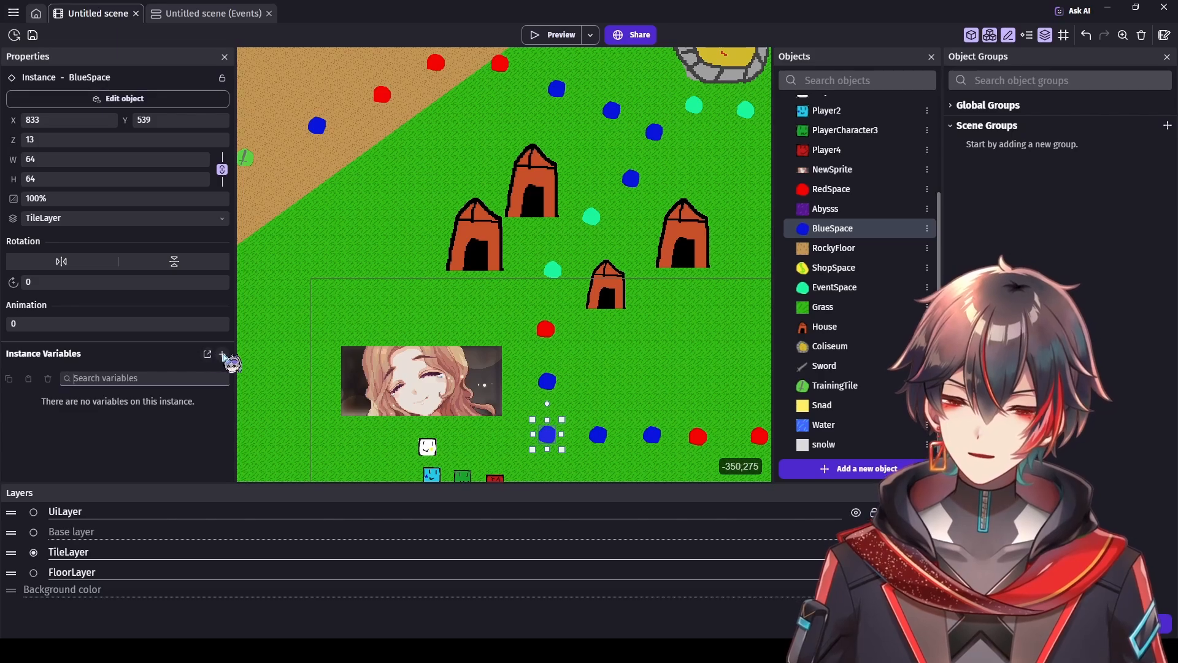
click(222, 354)
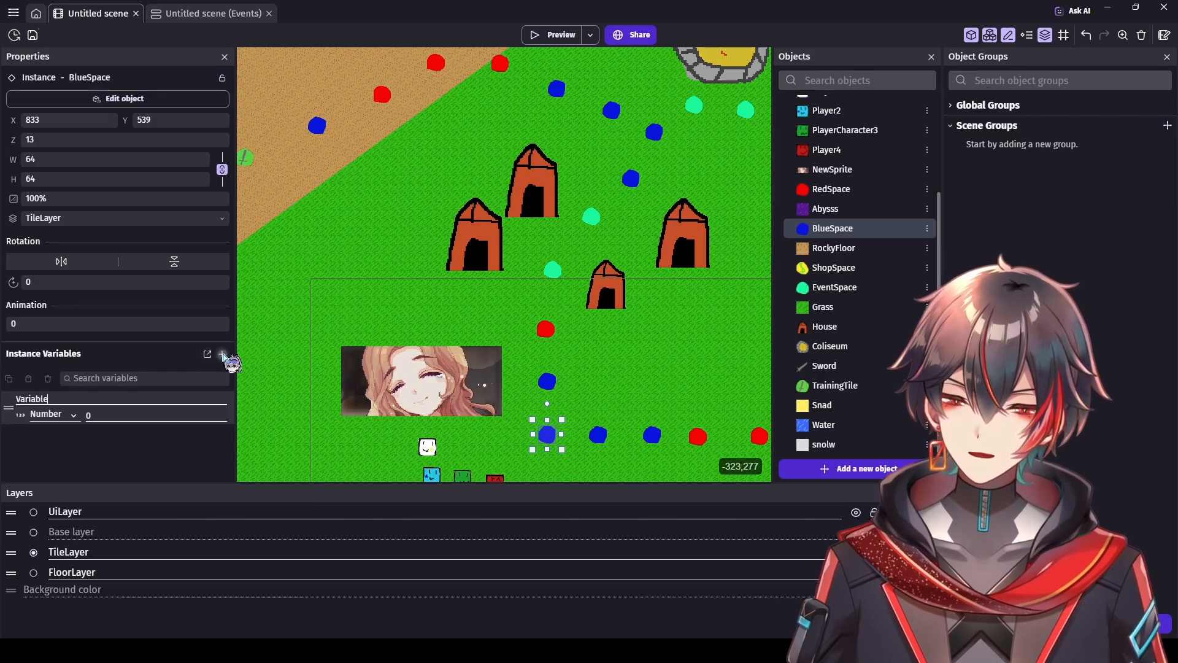
click(596, 437)
click(538, 436)
click(544, 436)
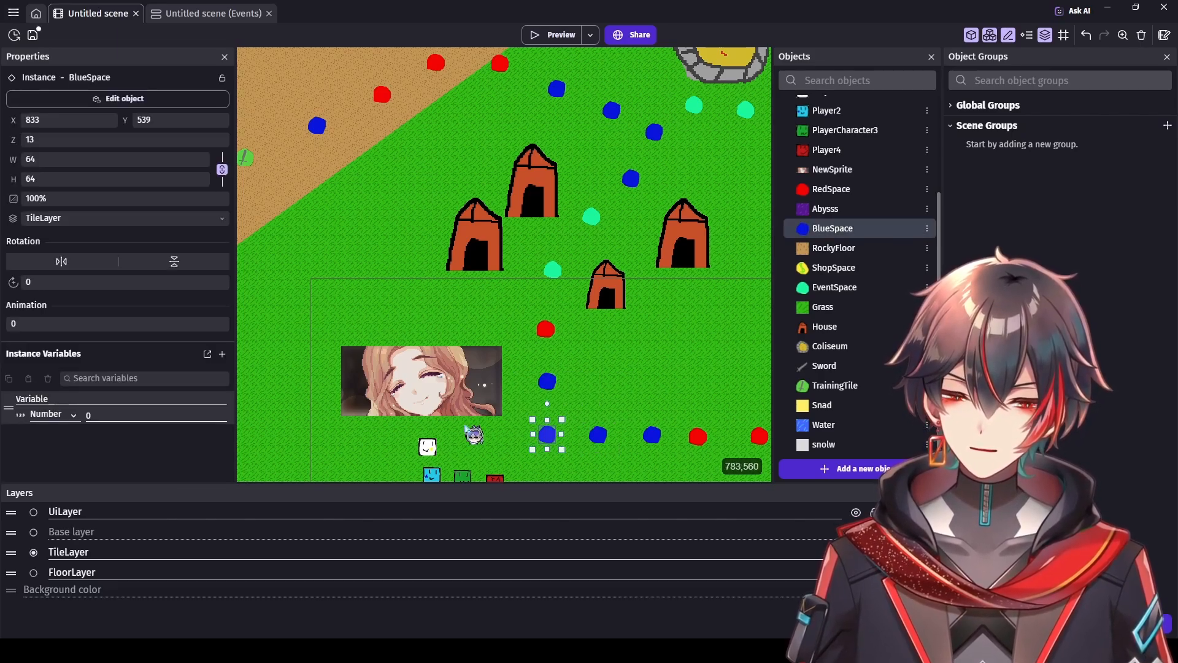
click(17, 396)
click(44, 378)
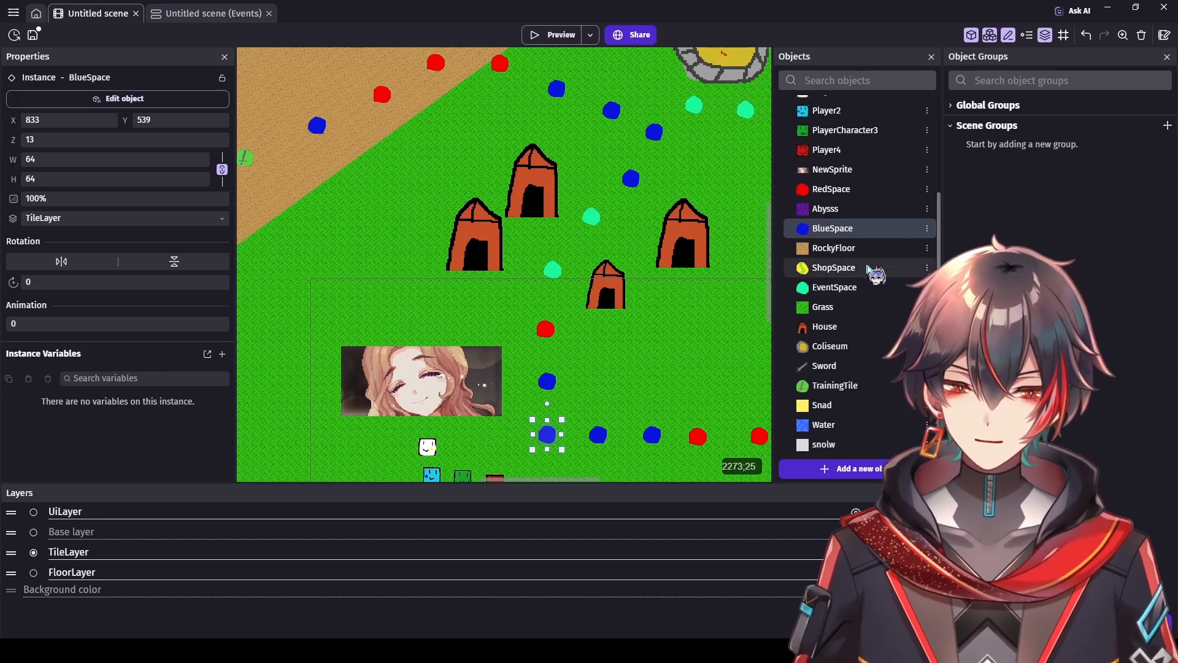
Step: Add a number variable named NextSpaceAngle to the BlueSpace object and apply the change
double_click(834, 229)
click(638, 68)
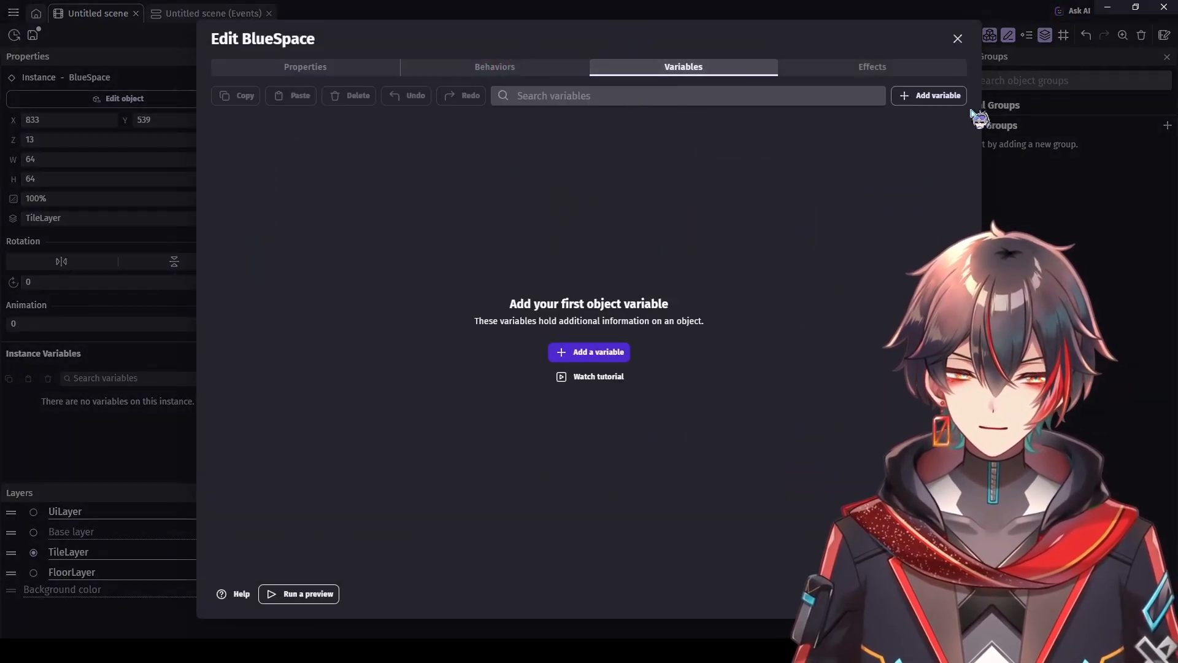
click(576, 349)
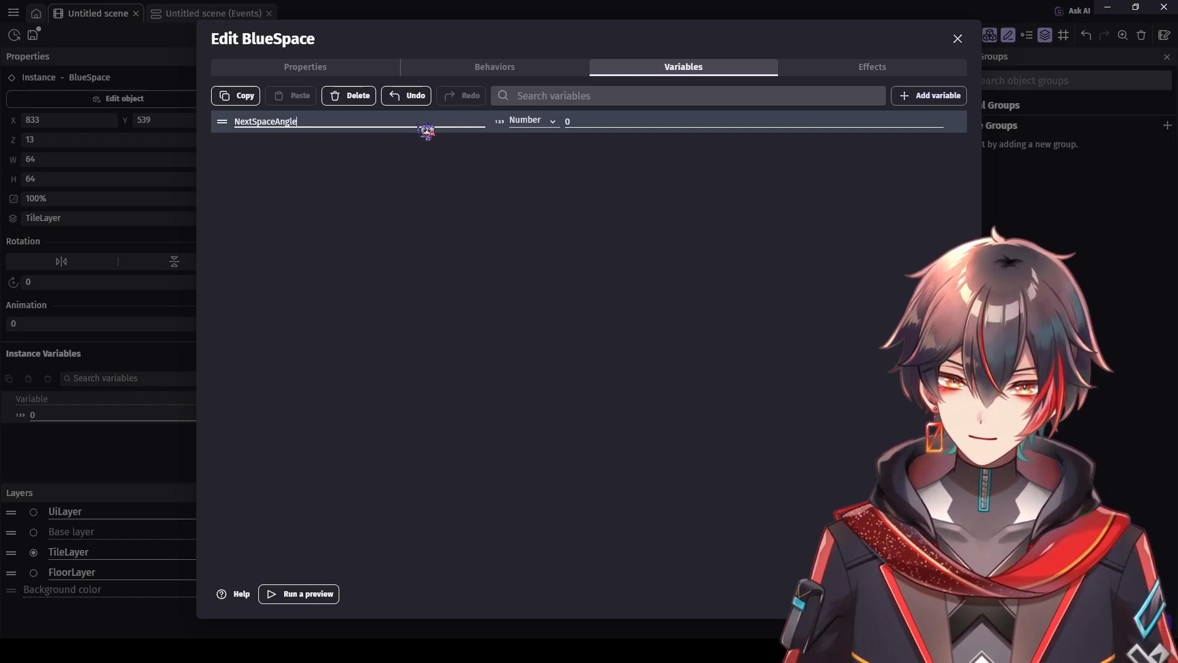
click(944, 594)
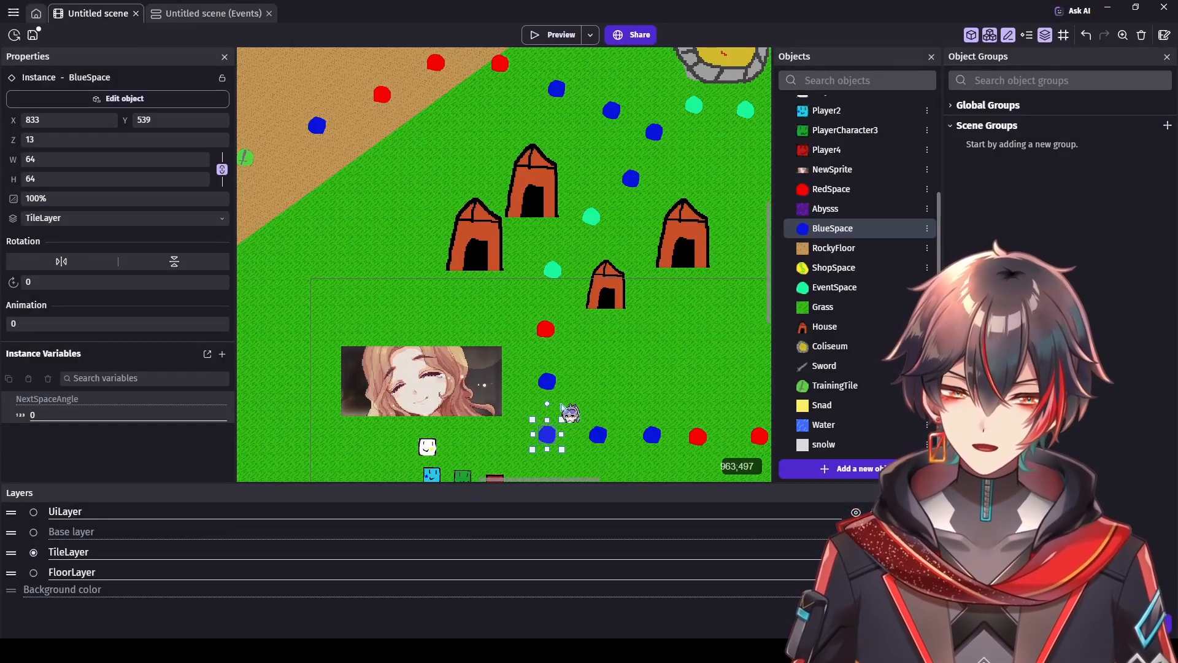
Step: Set the instance variable NextSpaceAngle to 10 on the corner blue space and 23 on the blue space above it
click(166, 416)
text(1)
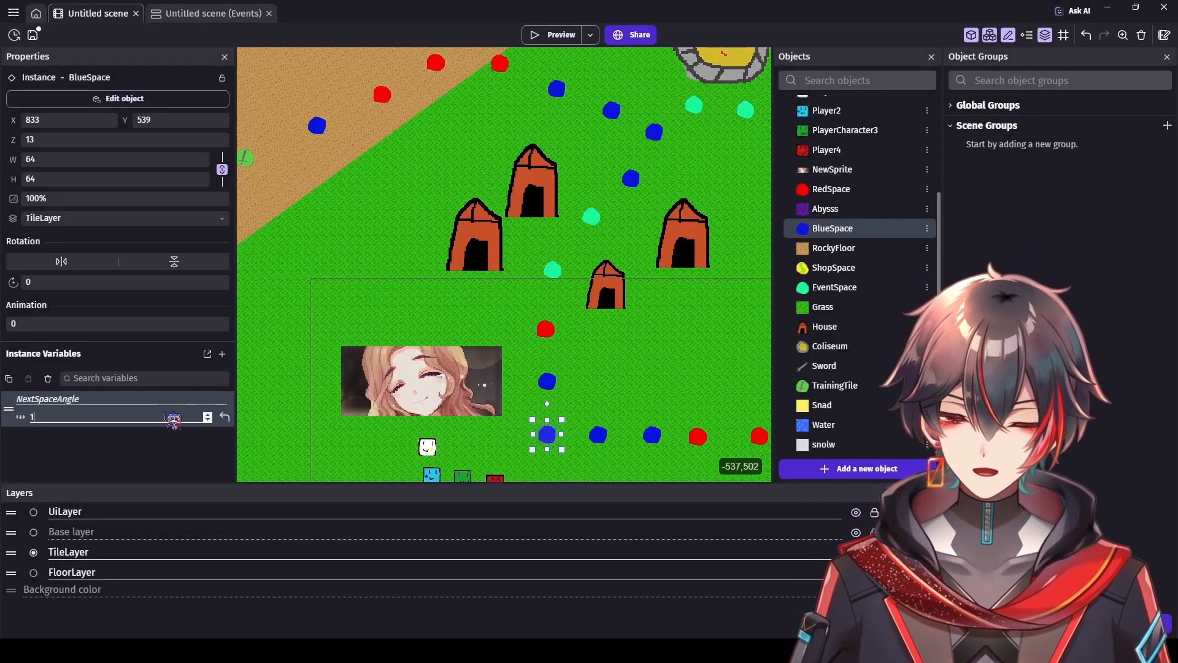
click(511, 438)
click(549, 387)
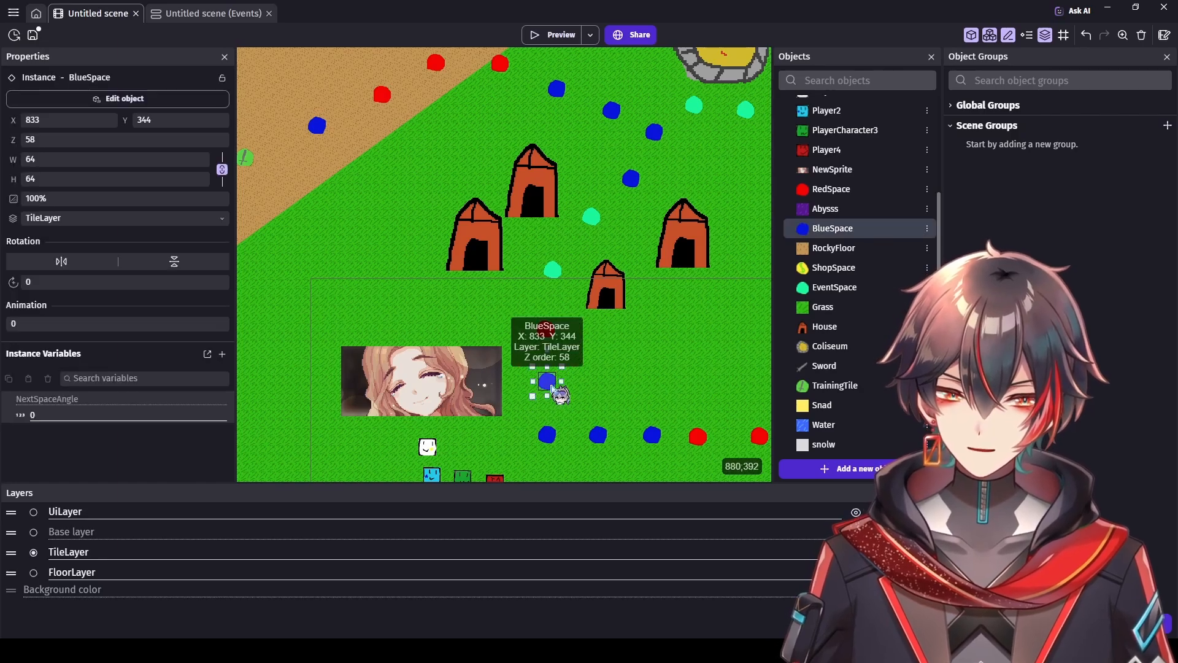
click(112, 418)
text(23)
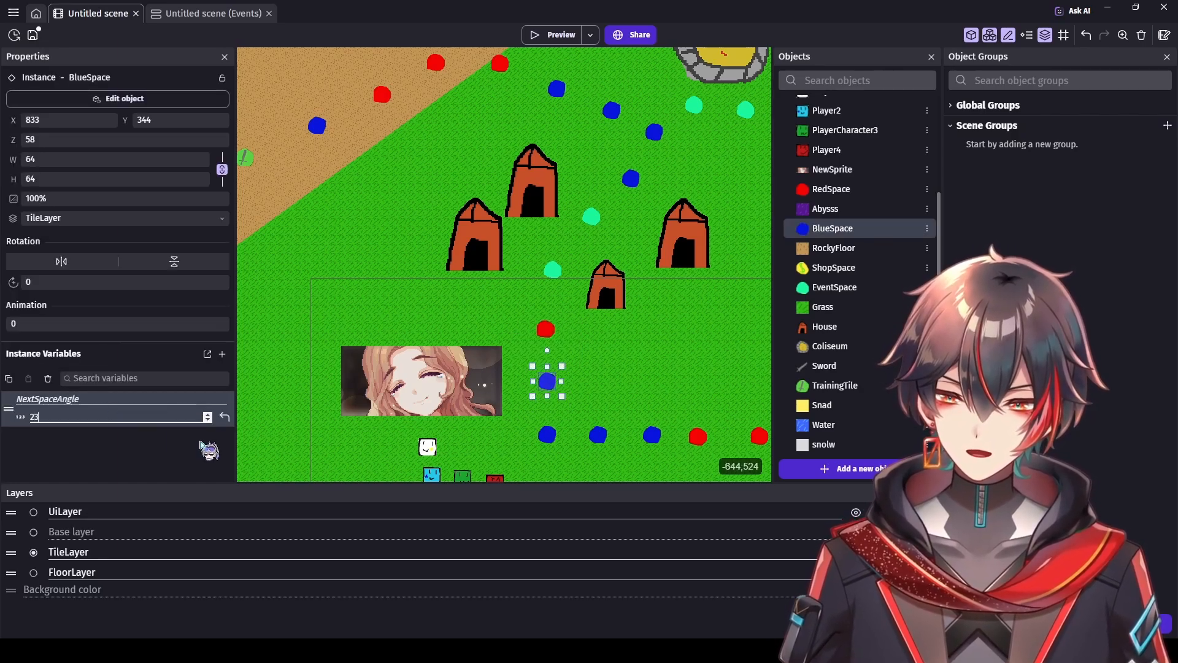
click(518, 447)
Step: Recheck NextSpaceAngle on the blue space below the red one, and set the corner blue space's value to 0
click(545, 329)
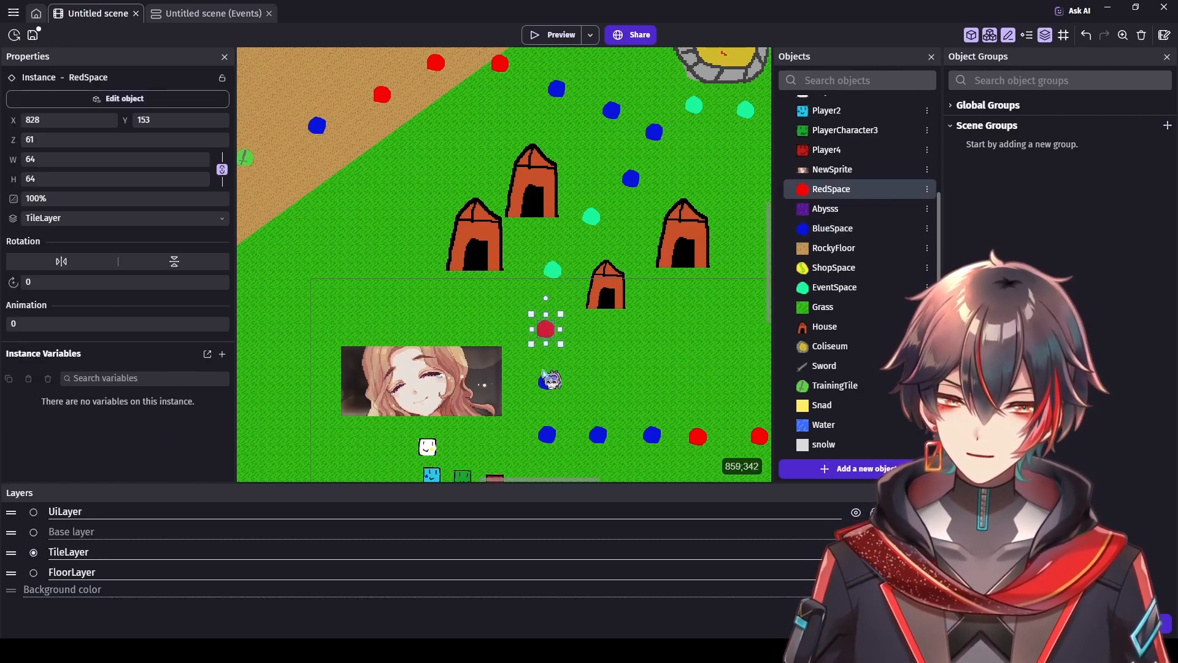
click(548, 381)
click(203, 420)
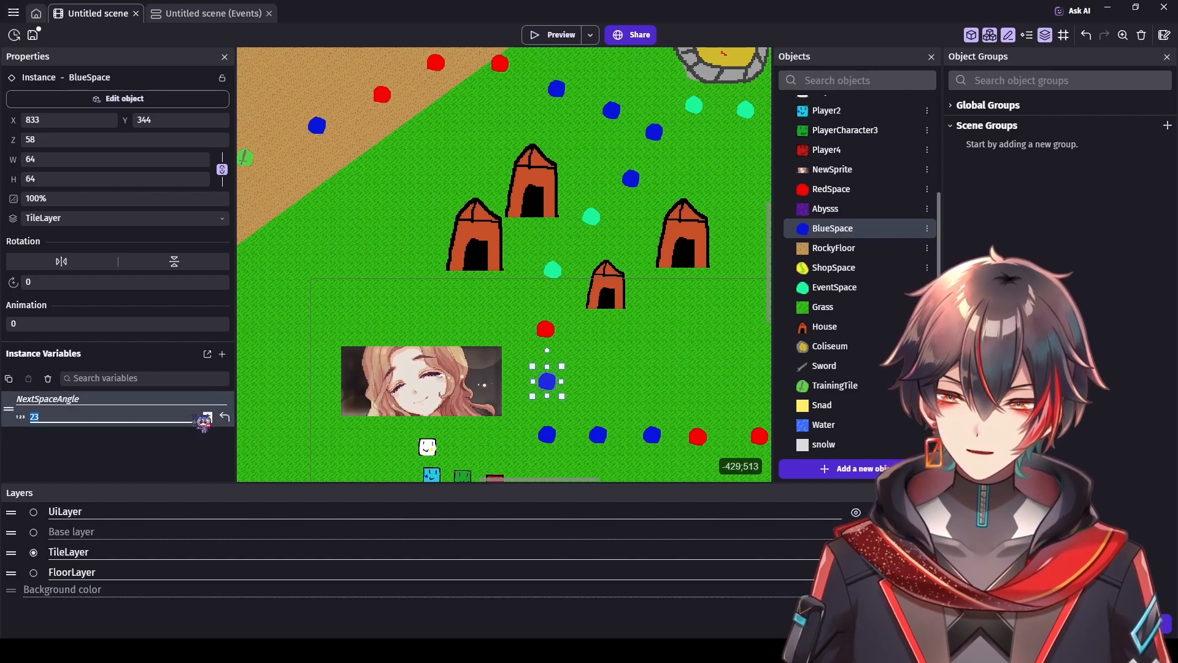
click(547, 435)
click(149, 421)
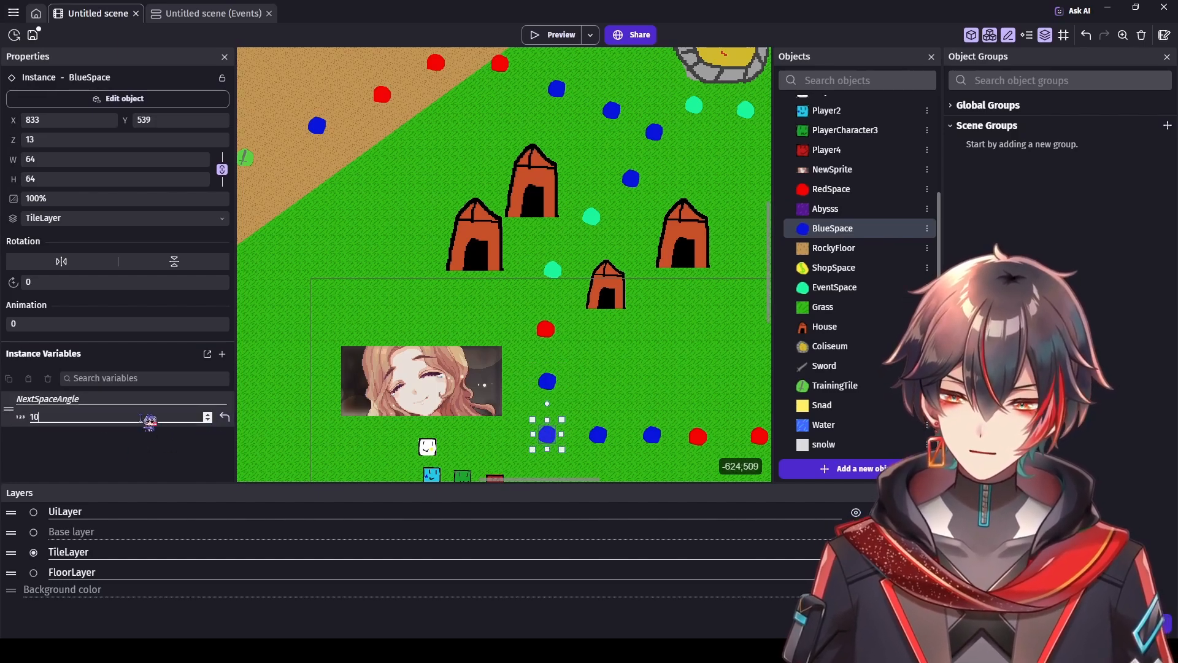
double_click(141, 419)
text(0)
click(517, 427)
Step: Survey the paths of spaces across the whole board, from the grass start area to the rocky, sand, snow and abyss regions
scroll(568, 412, down, 2)
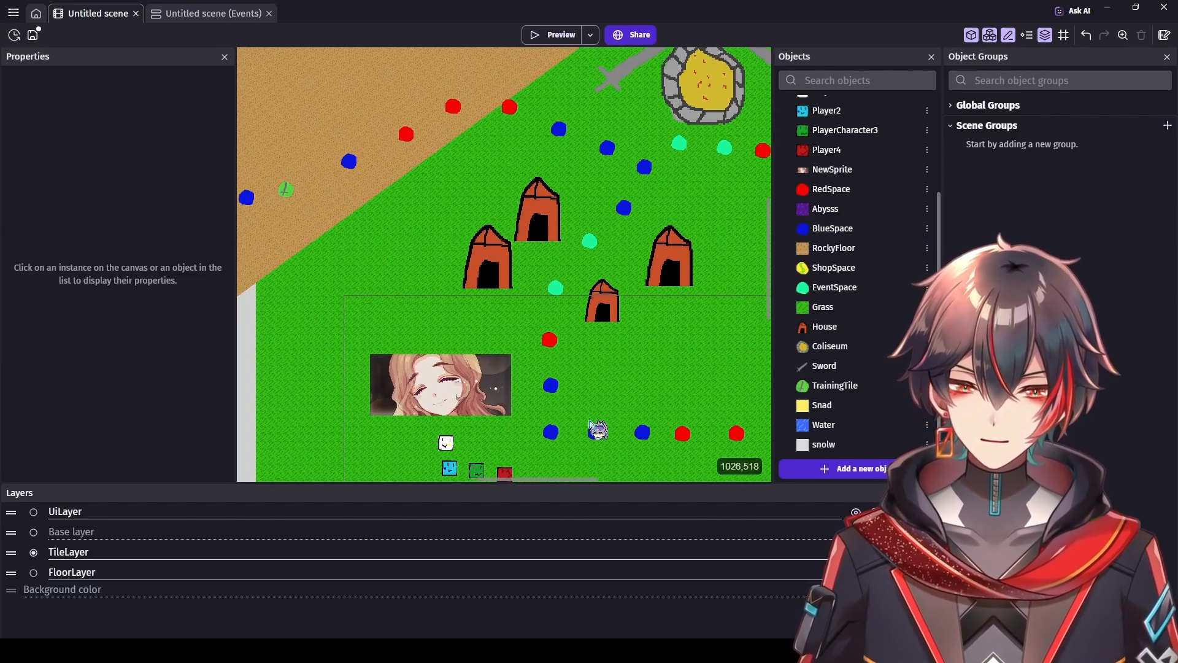
scroll(587, 426, up, 5)
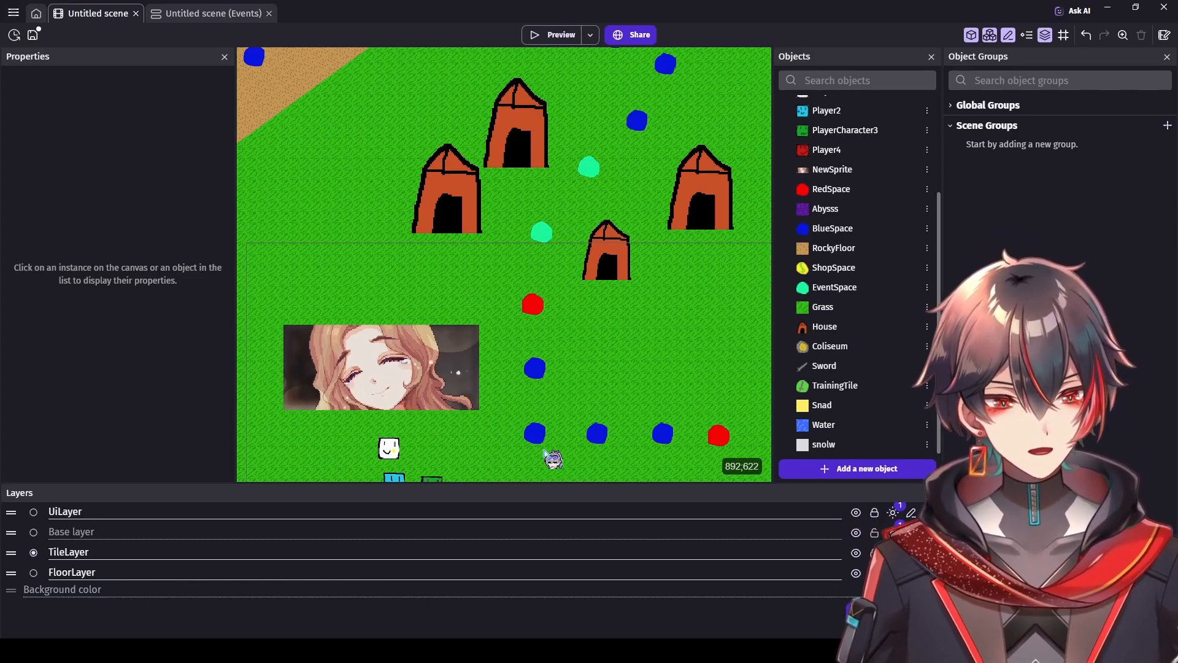
scroll(593, 412, down, 6)
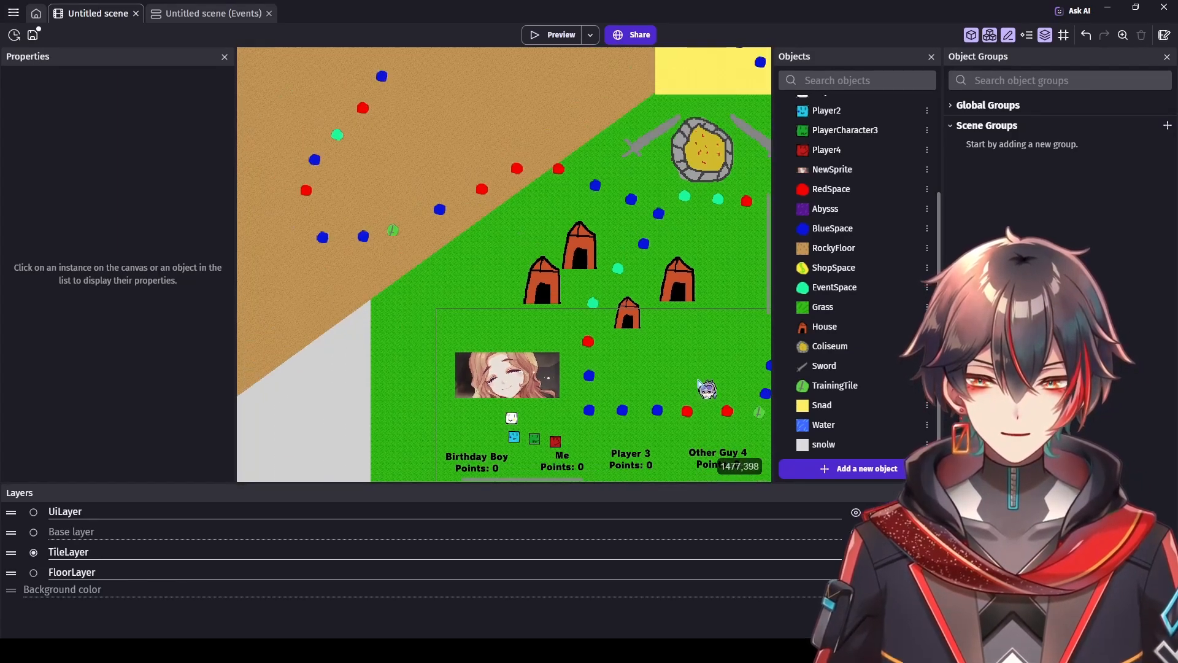
drag(545, 478, 621, 474)
click(636, 468)
scroll(666, 440, down, 3)
click(668, 438)
drag(766, 241, 770, 271)
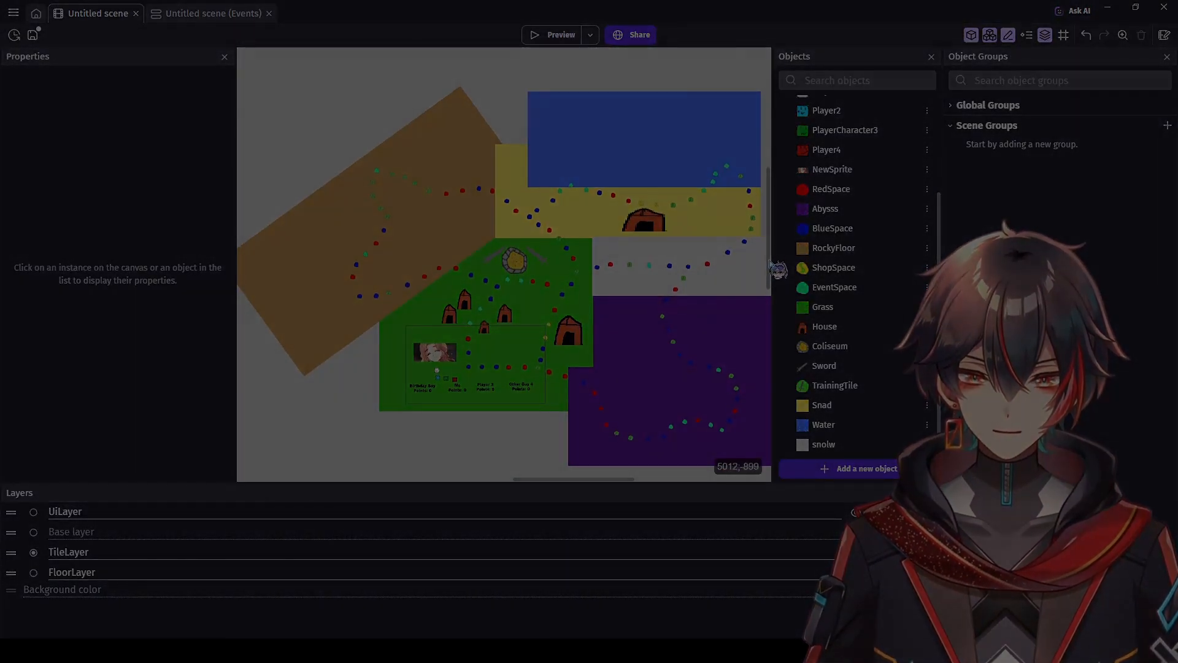